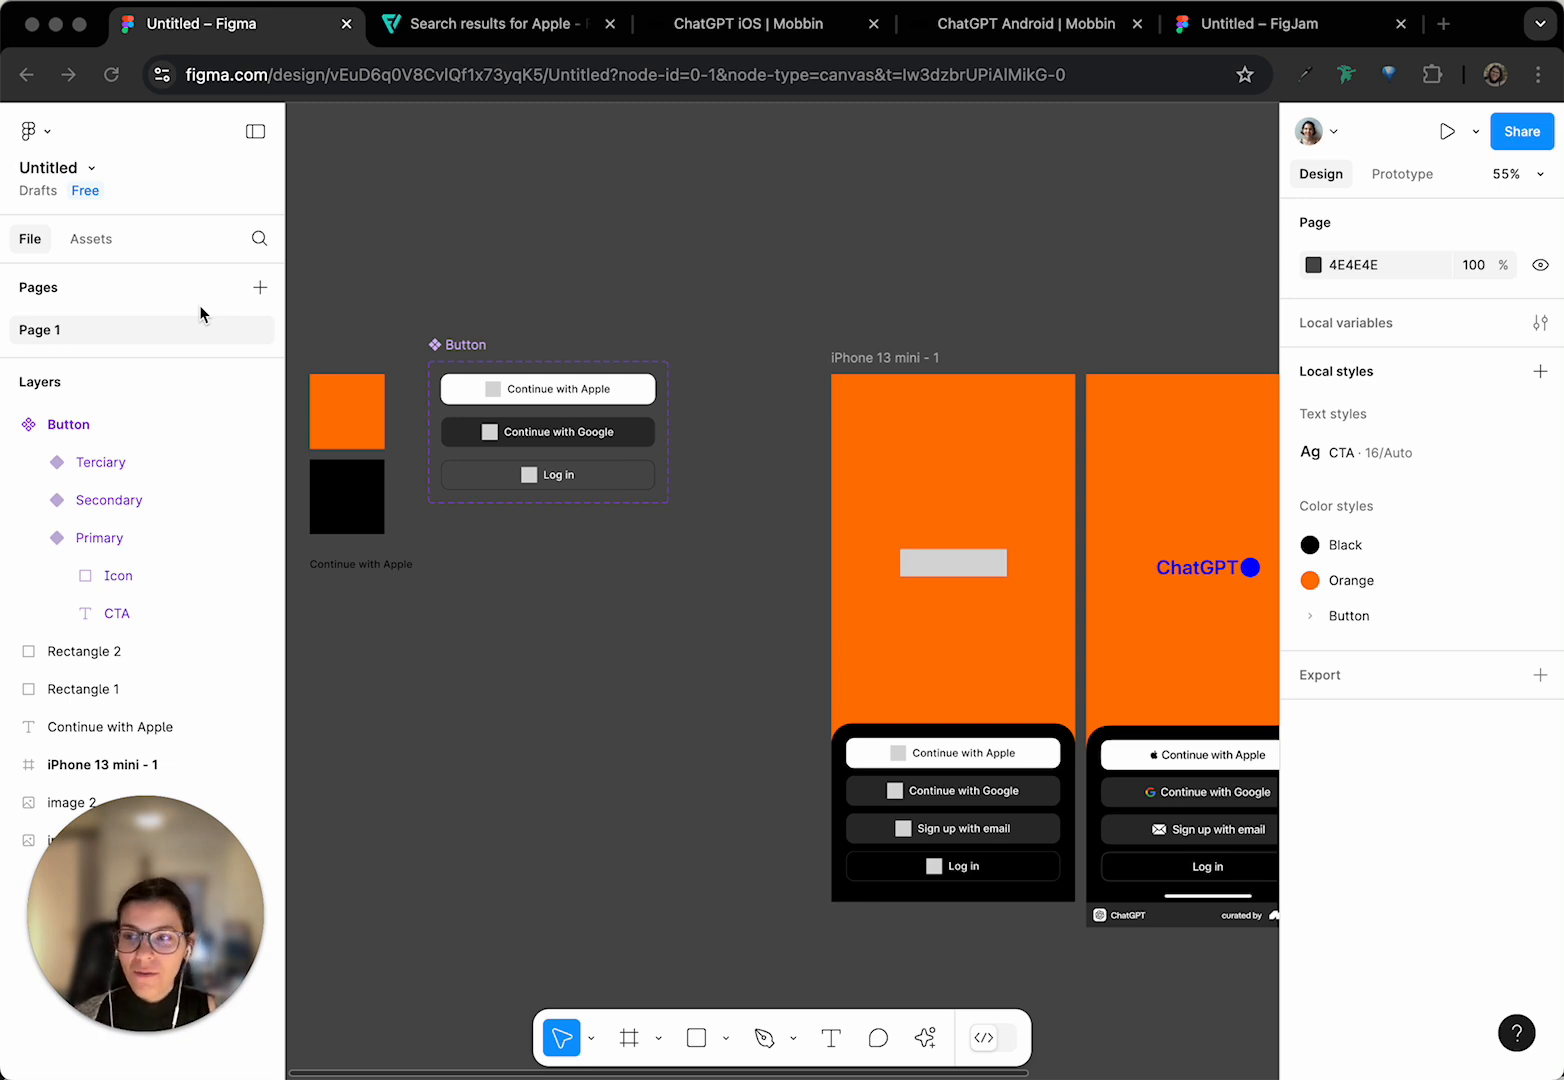
- Rename the design file to "ChatGPT - Exercise"
{"action": "left_click", "coordinate": [35, 173]}
{"action": "double_click", "coordinate": [40, 172]}
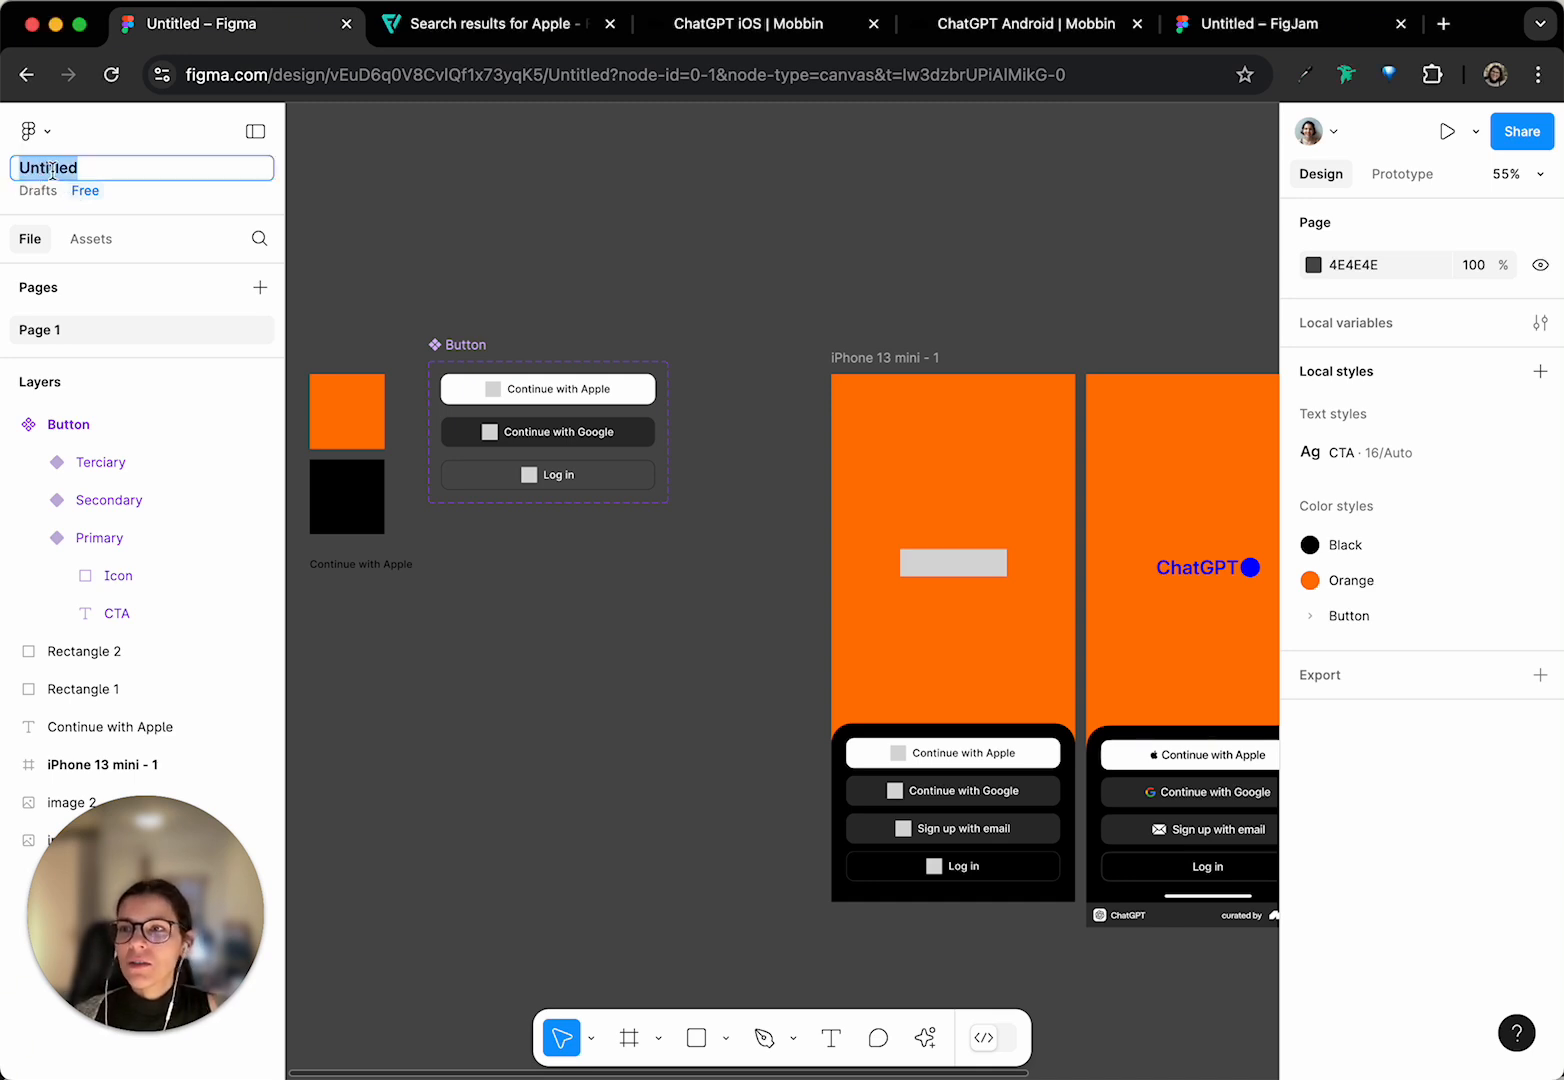
{"action": "type", "text": "Chat"}
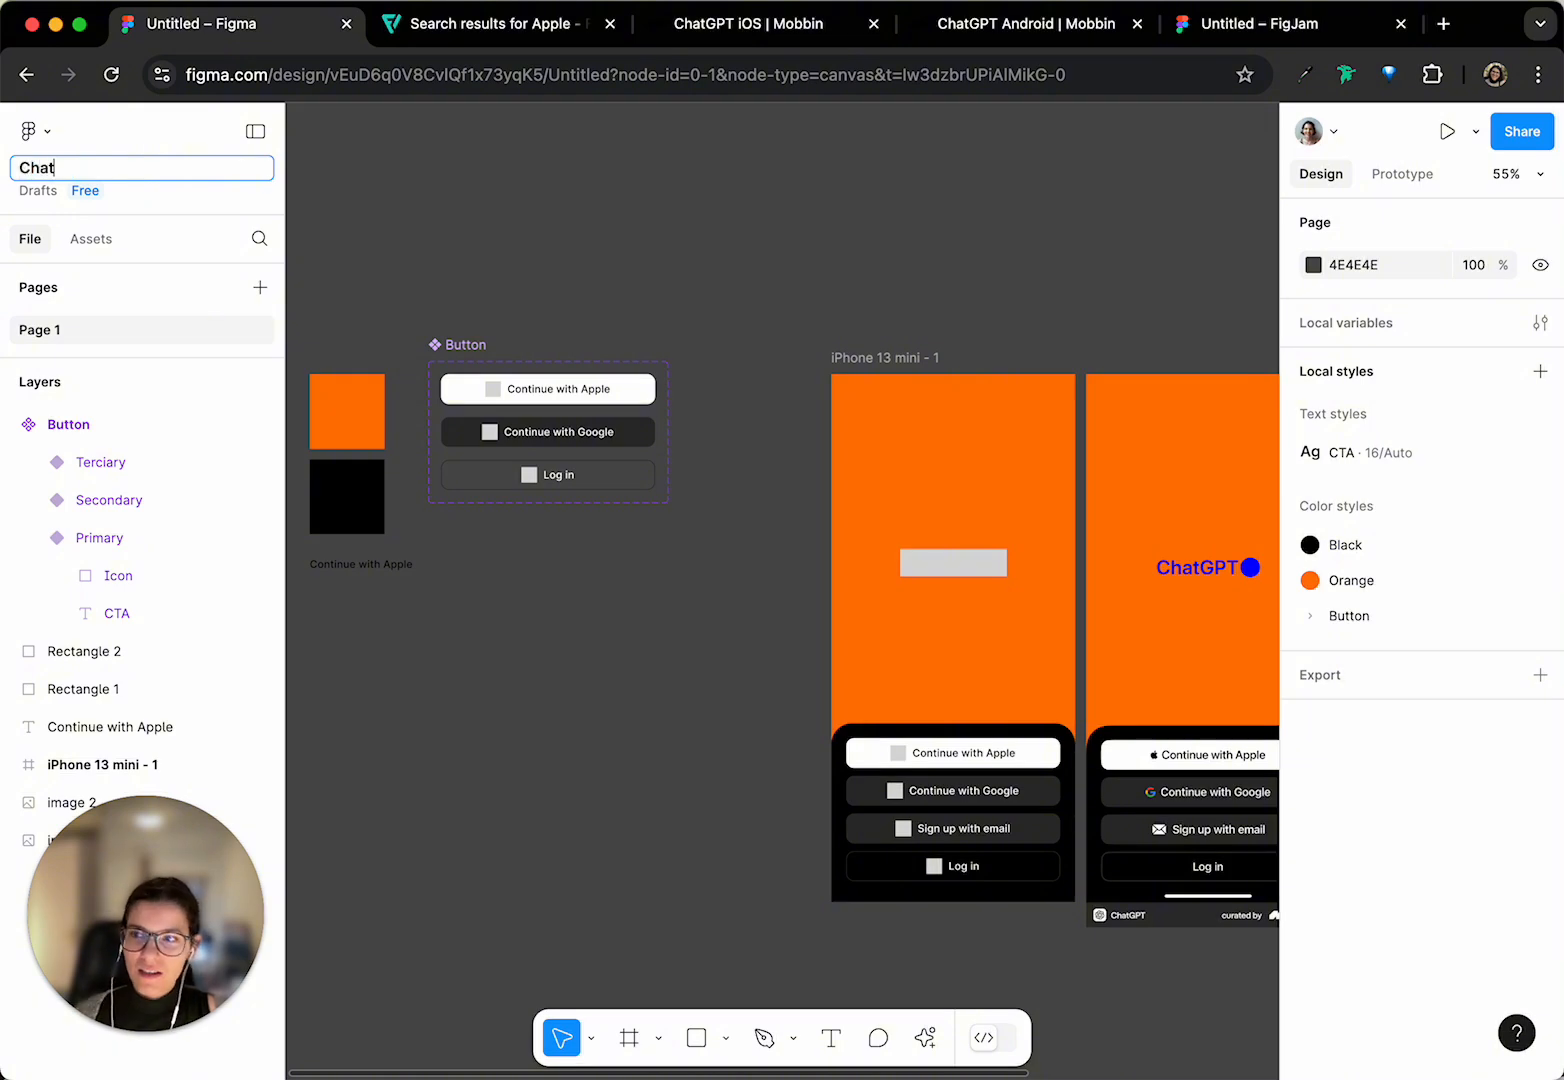
{"action": "type", "text": "GPT - Exercise"}
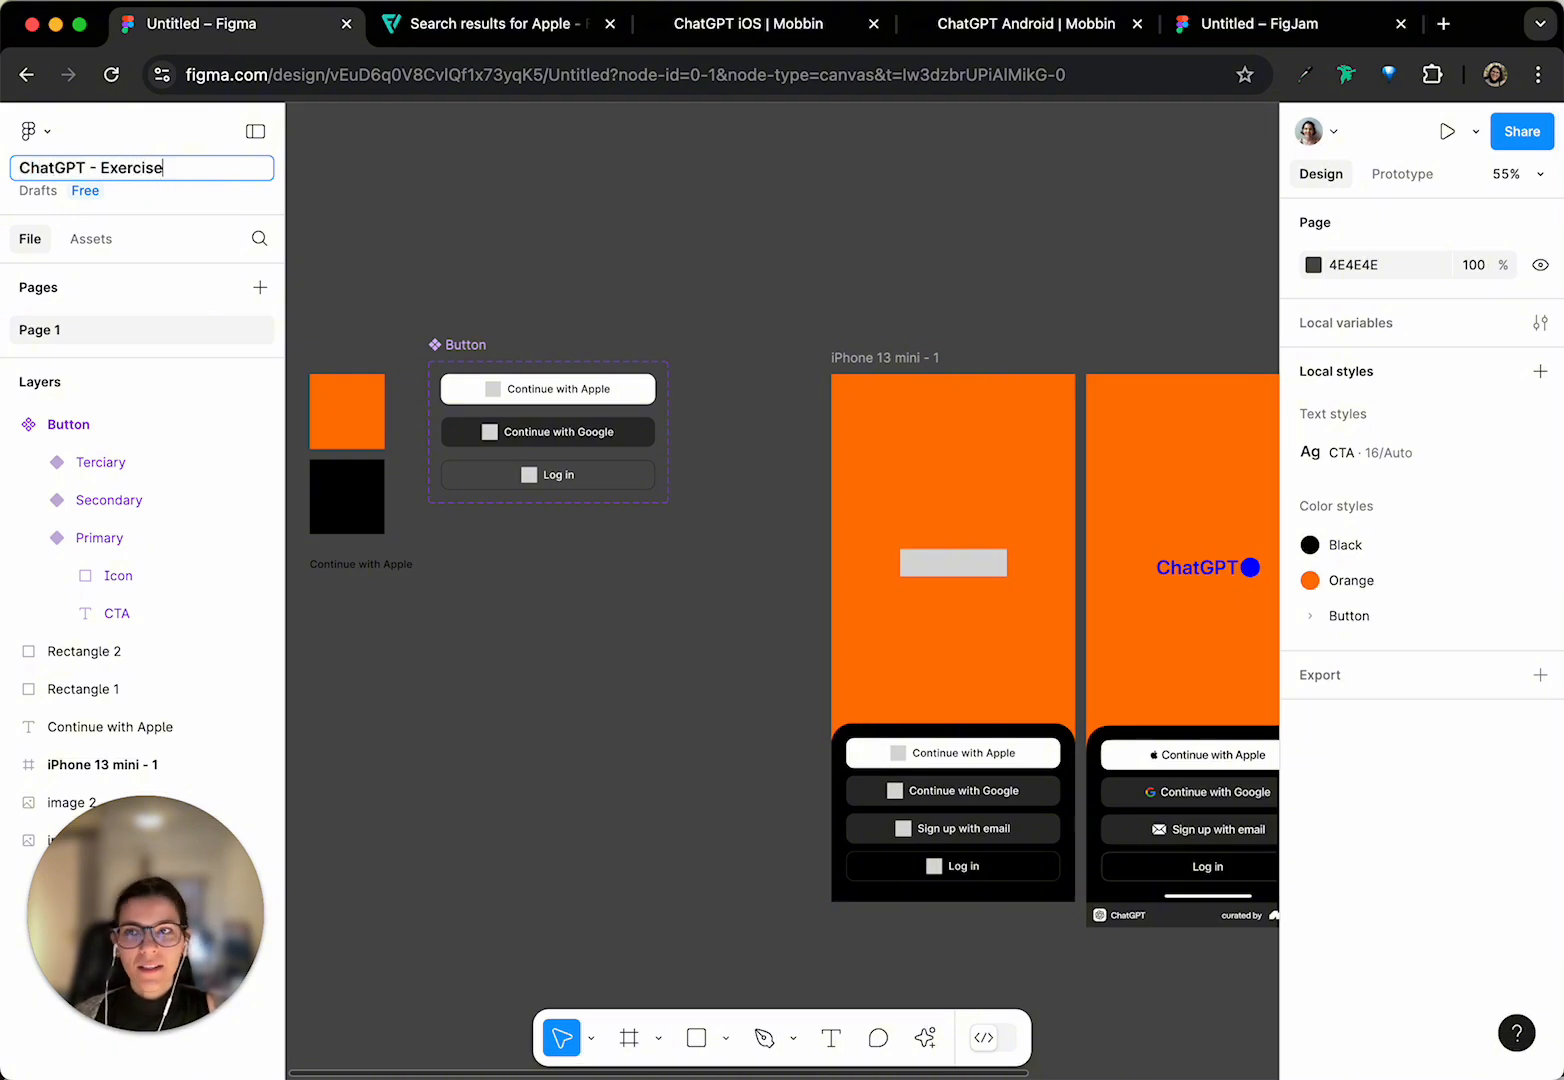
{"action": "key", "text": "Return"}
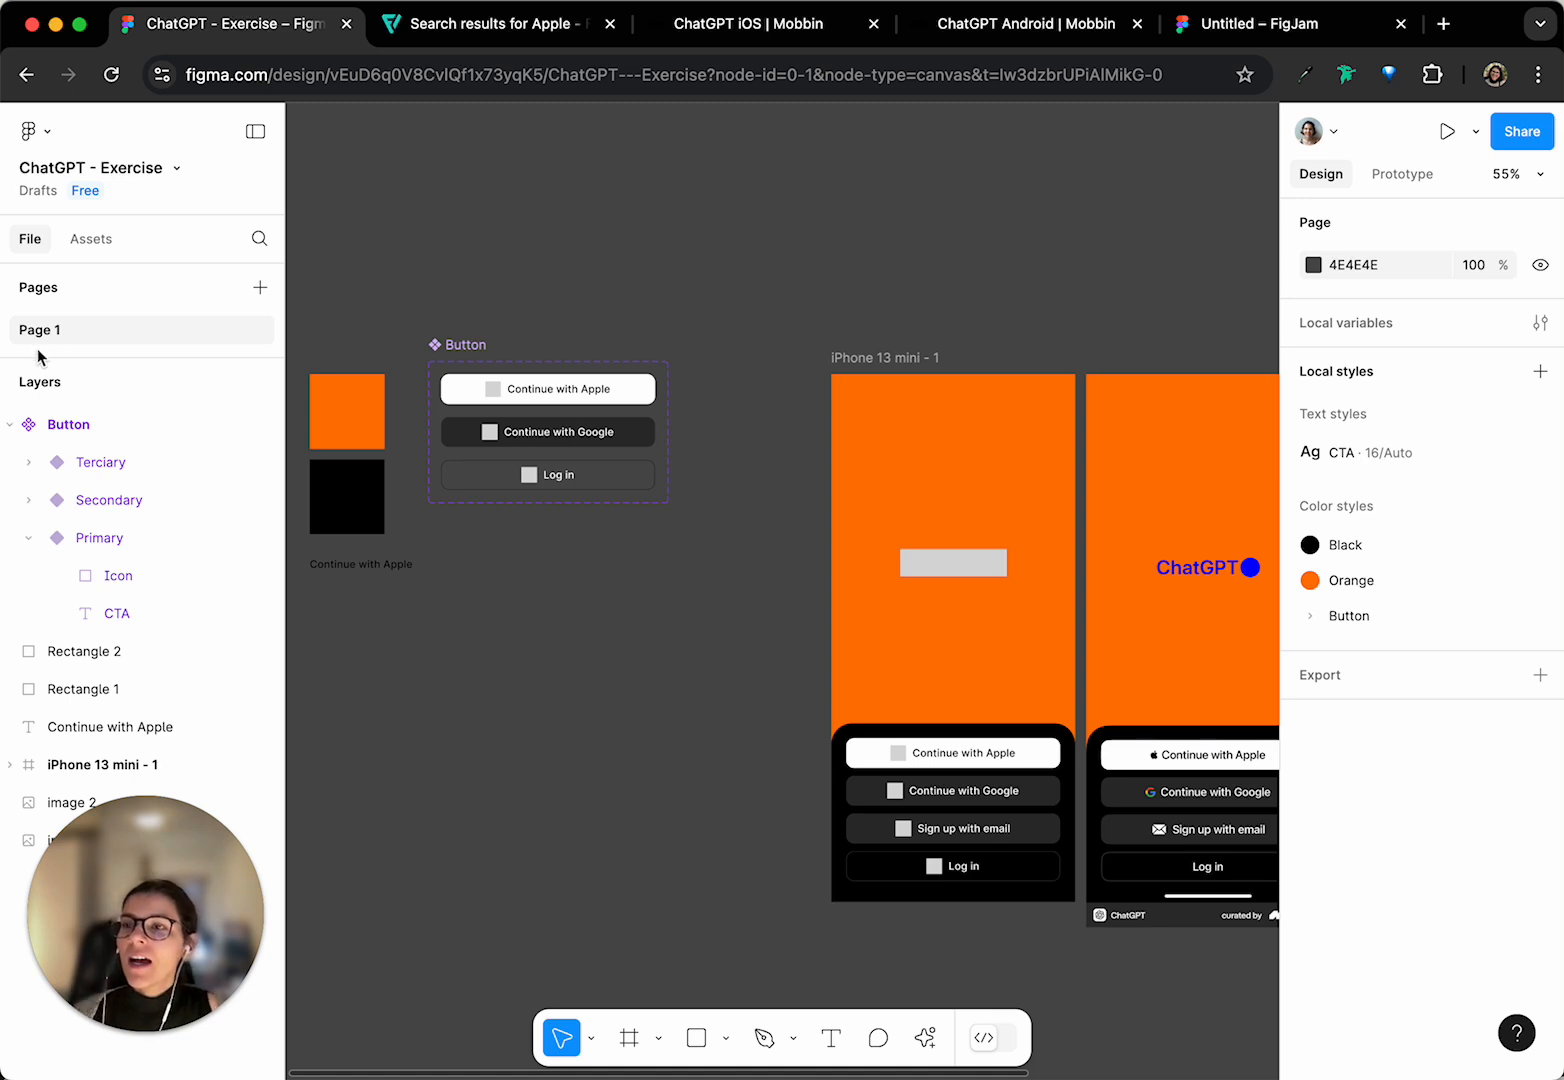
- Rename the file's only page to "Design"
{"action": "double_click", "coordinate": [71, 330]}
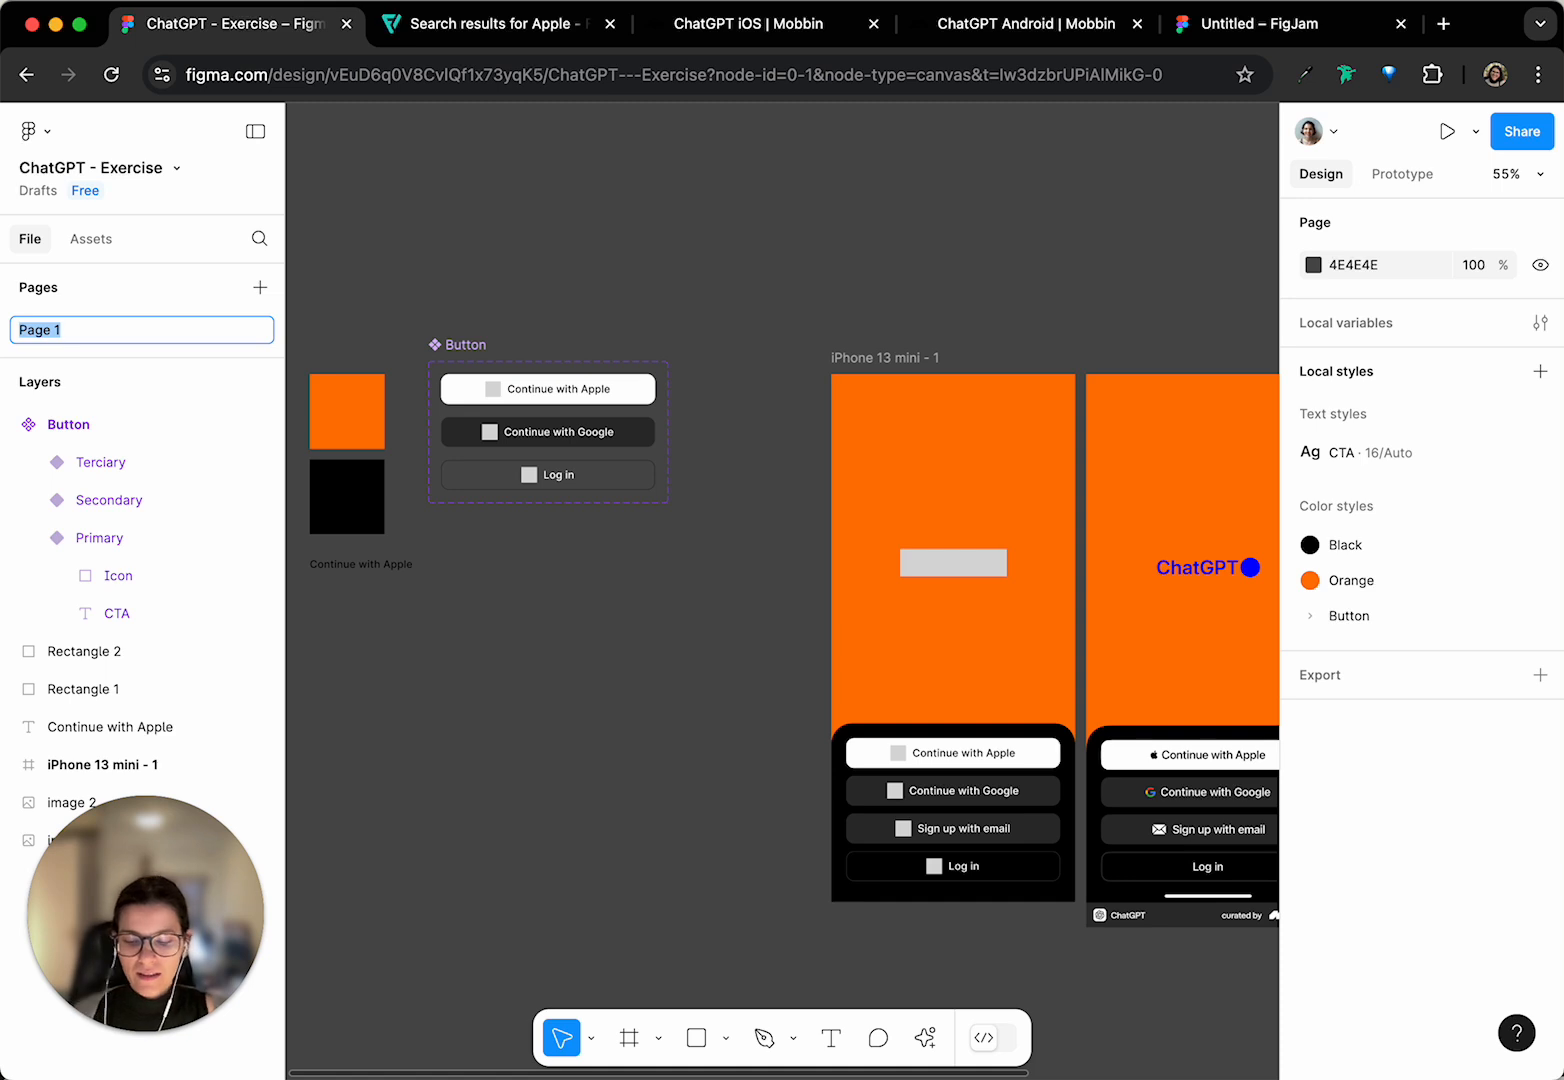
{"action": "type", "text": "Design"}
{"action": "key", "text": "Return"}
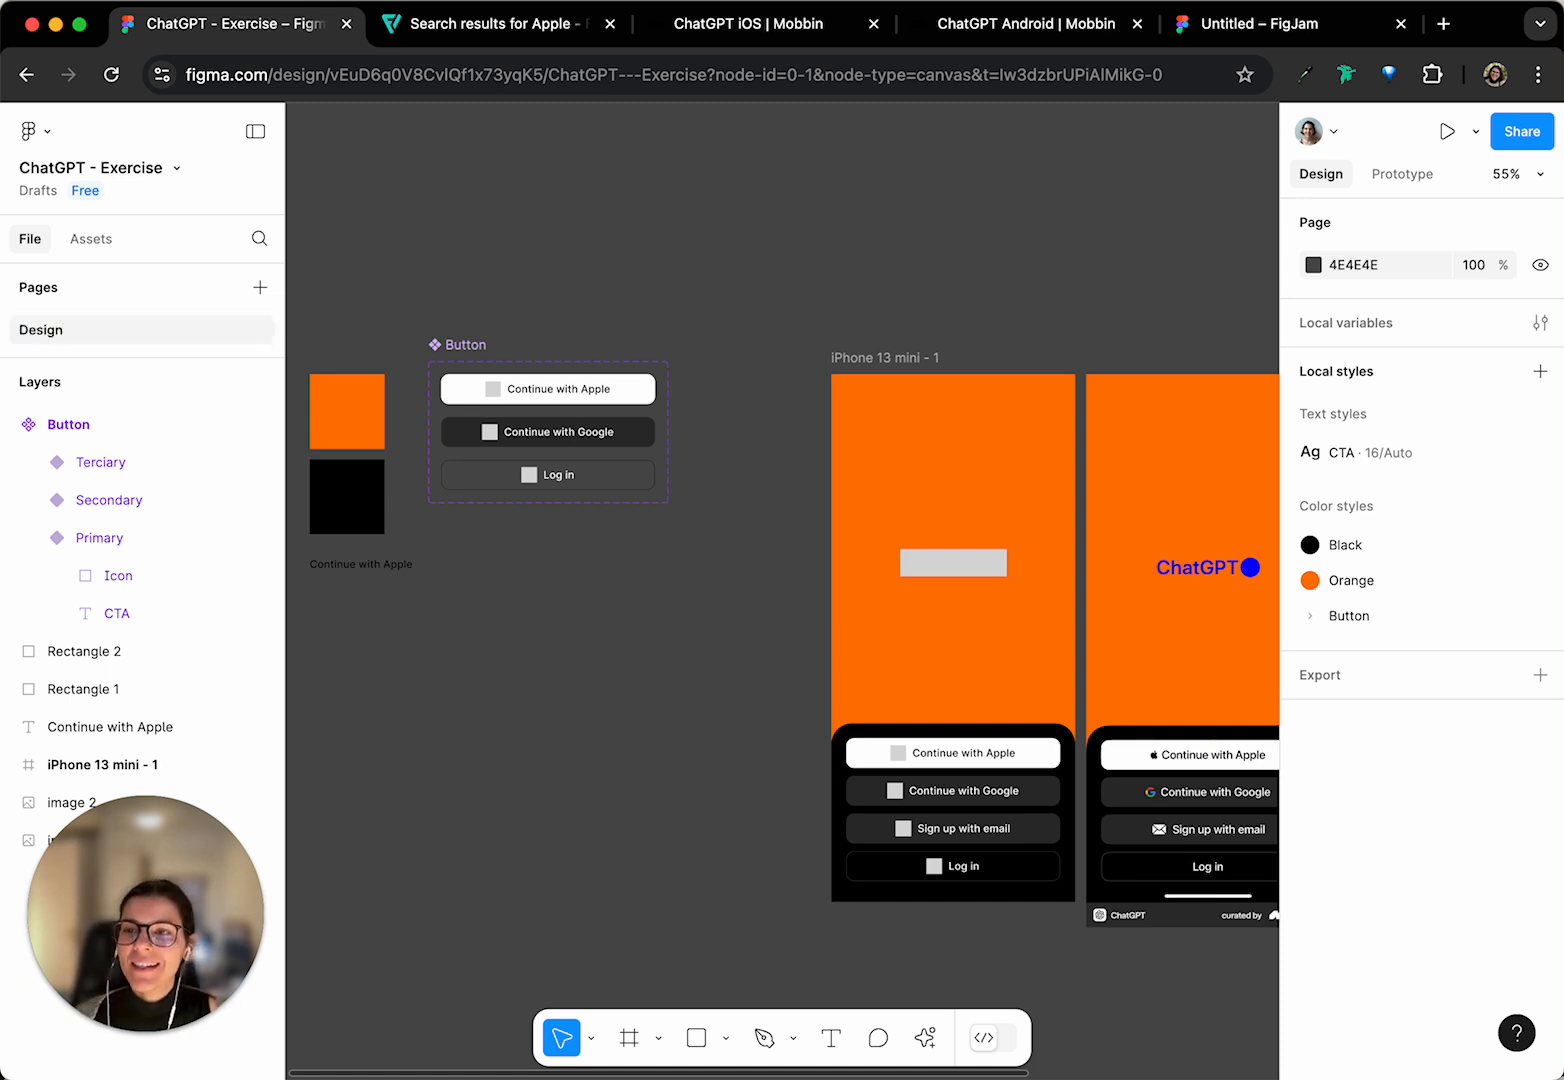
- Examine the colour squares, text sample and Button component, including the colour styles offered for the orange square's fill
{"action": "scroll", "coordinate": [394, 279], "scroll_direction": "left", "scroll_amount": 3}
{"action": "left_click_drag", "start_coordinate": [366, 268], "coordinate": [880, 653]}
{"action": "scroll", "coordinate": [578, 390], "scroll_direction": "up", "scroll_amount": 5}
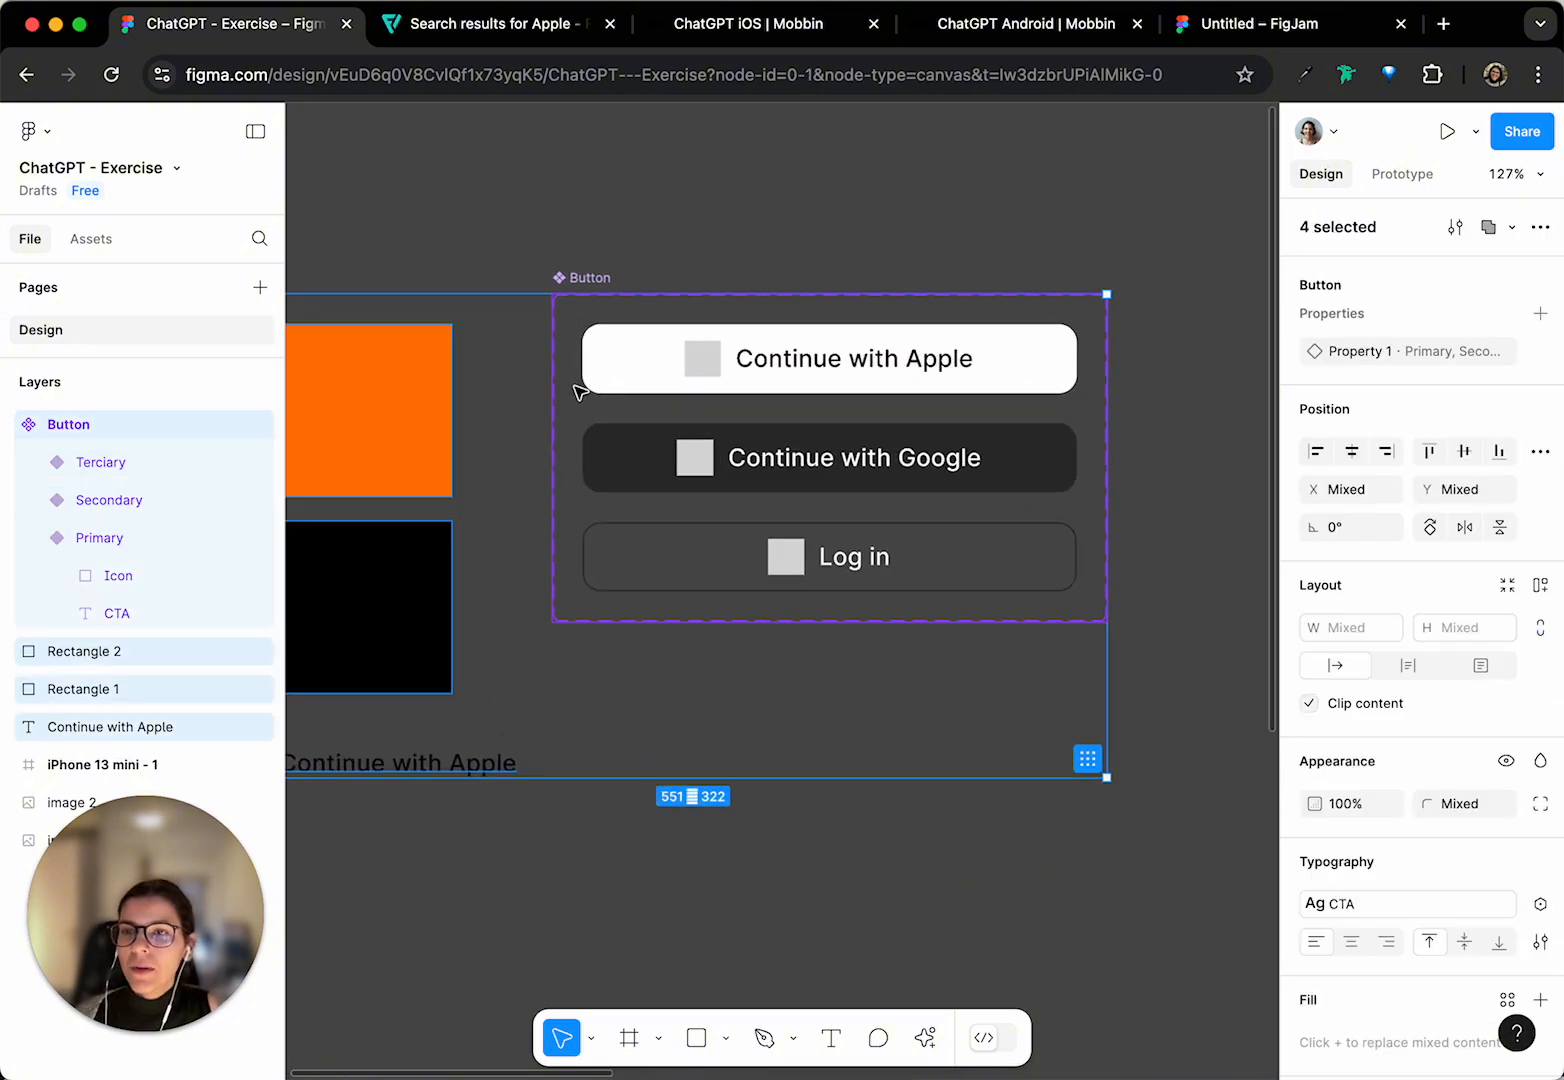
{"action": "scroll", "coordinate": [618, 454], "scroll_direction": "left", "scroll_amount": 5}
{"action": "scroll", "coordinate": [607, 454], "scroll_direction": "down", "scroll_amount": 1}
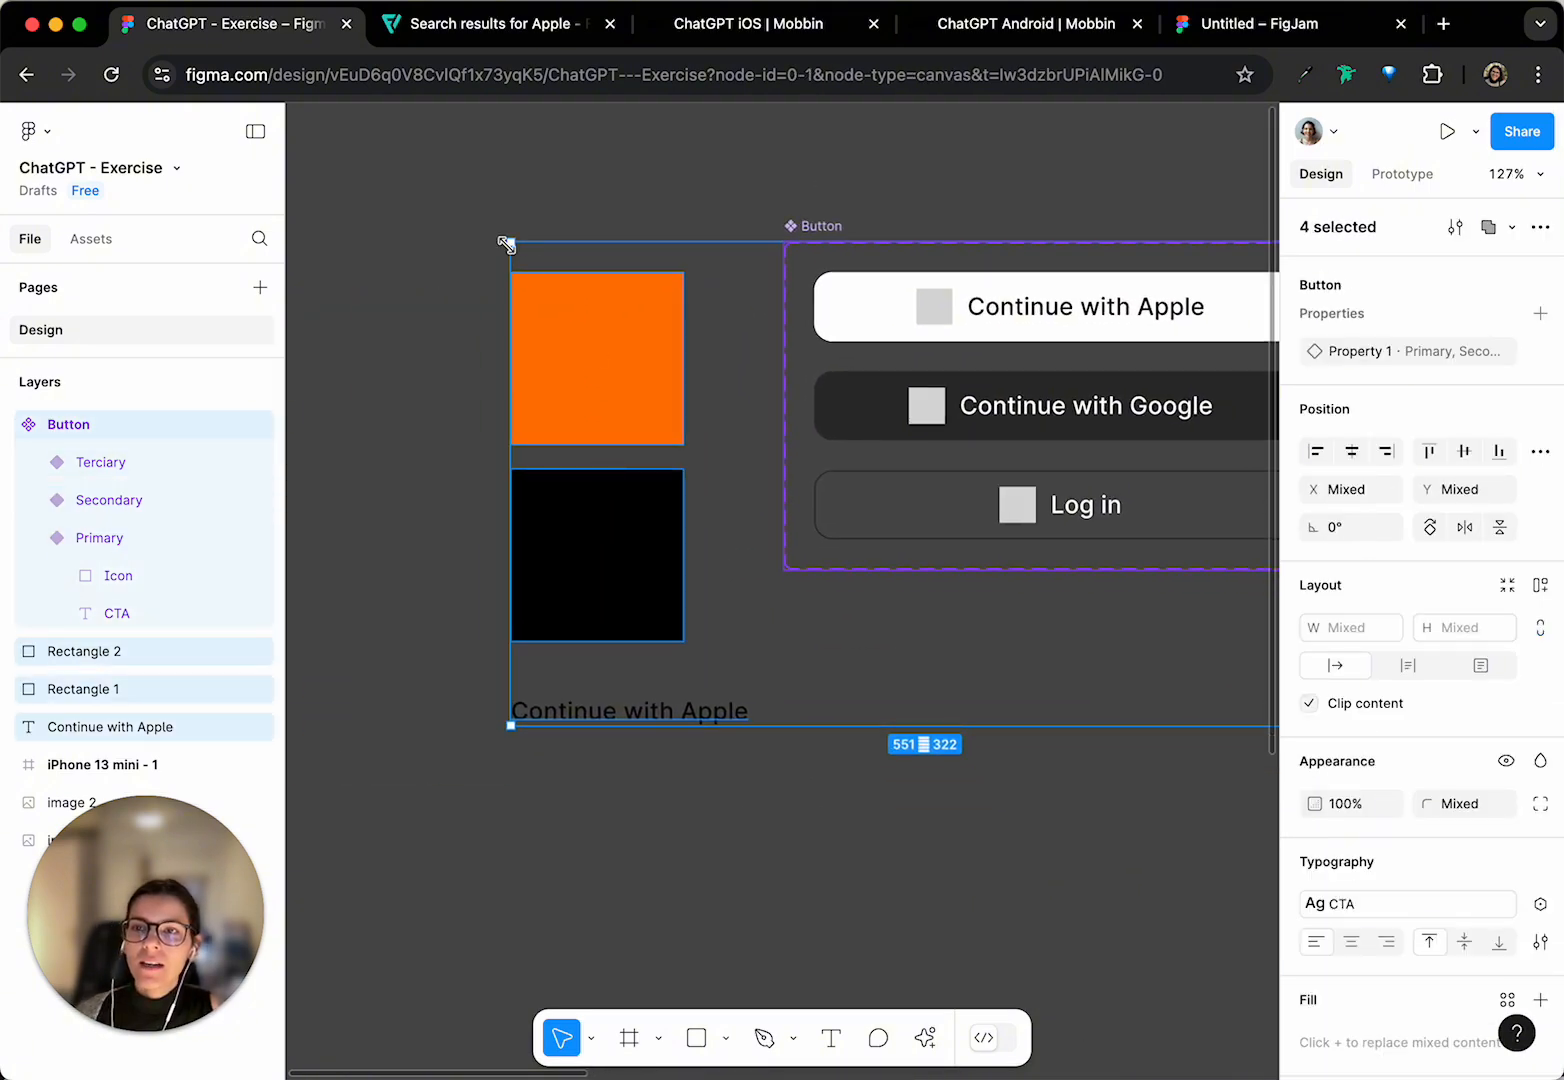
{"action": "left_click", "coordinate": [562, 355]}
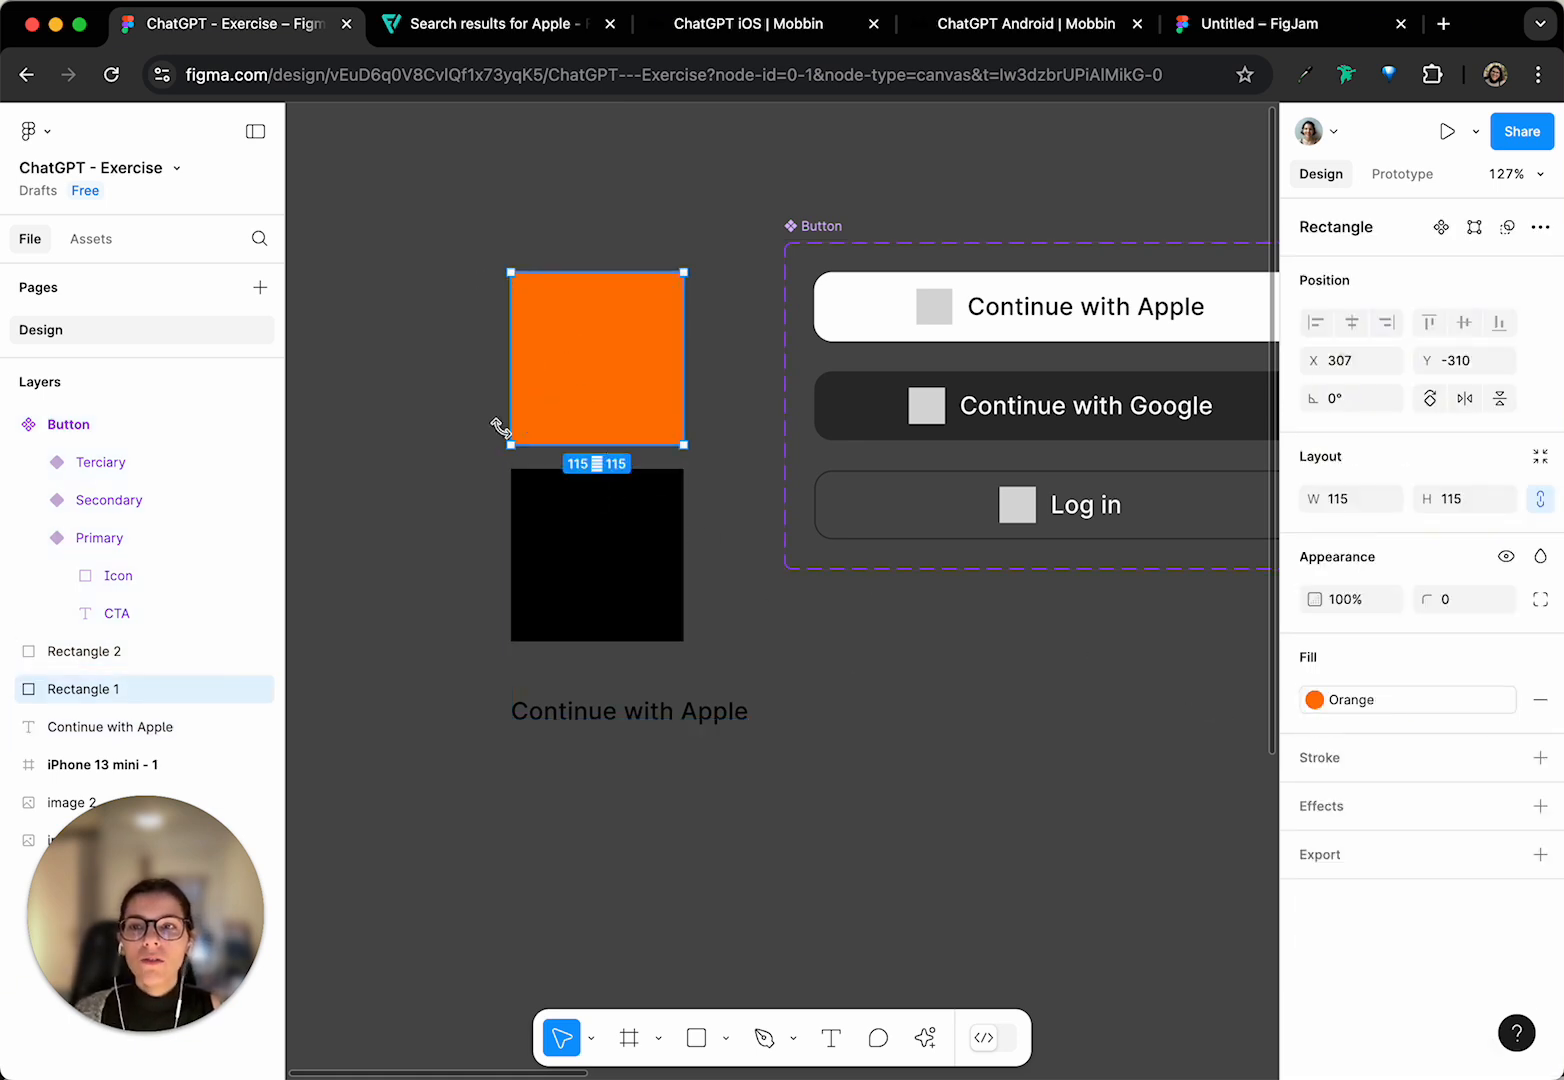
{"action": "left_click", "coordinate": [1432, 706]}
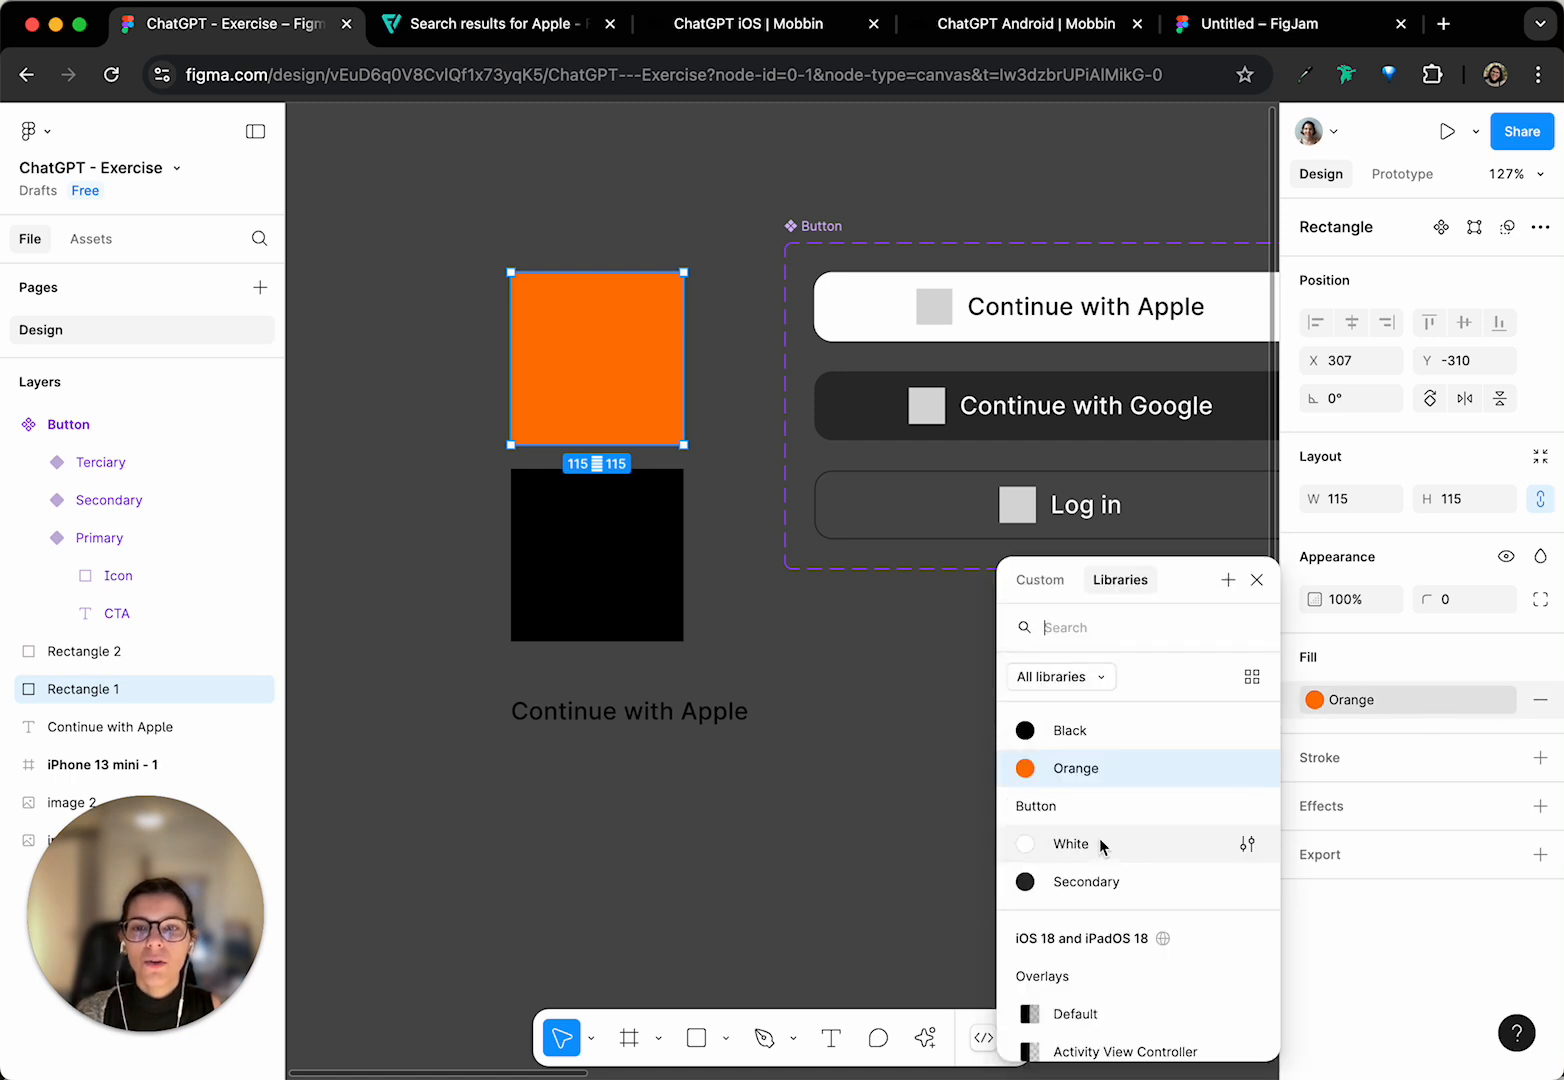
{"action": "left_click", "coordinate": [447, 256]}
{"action": "scroll", "coordinate": [470, 280], "scroll_direction": "right", "scroll_amount": 3}
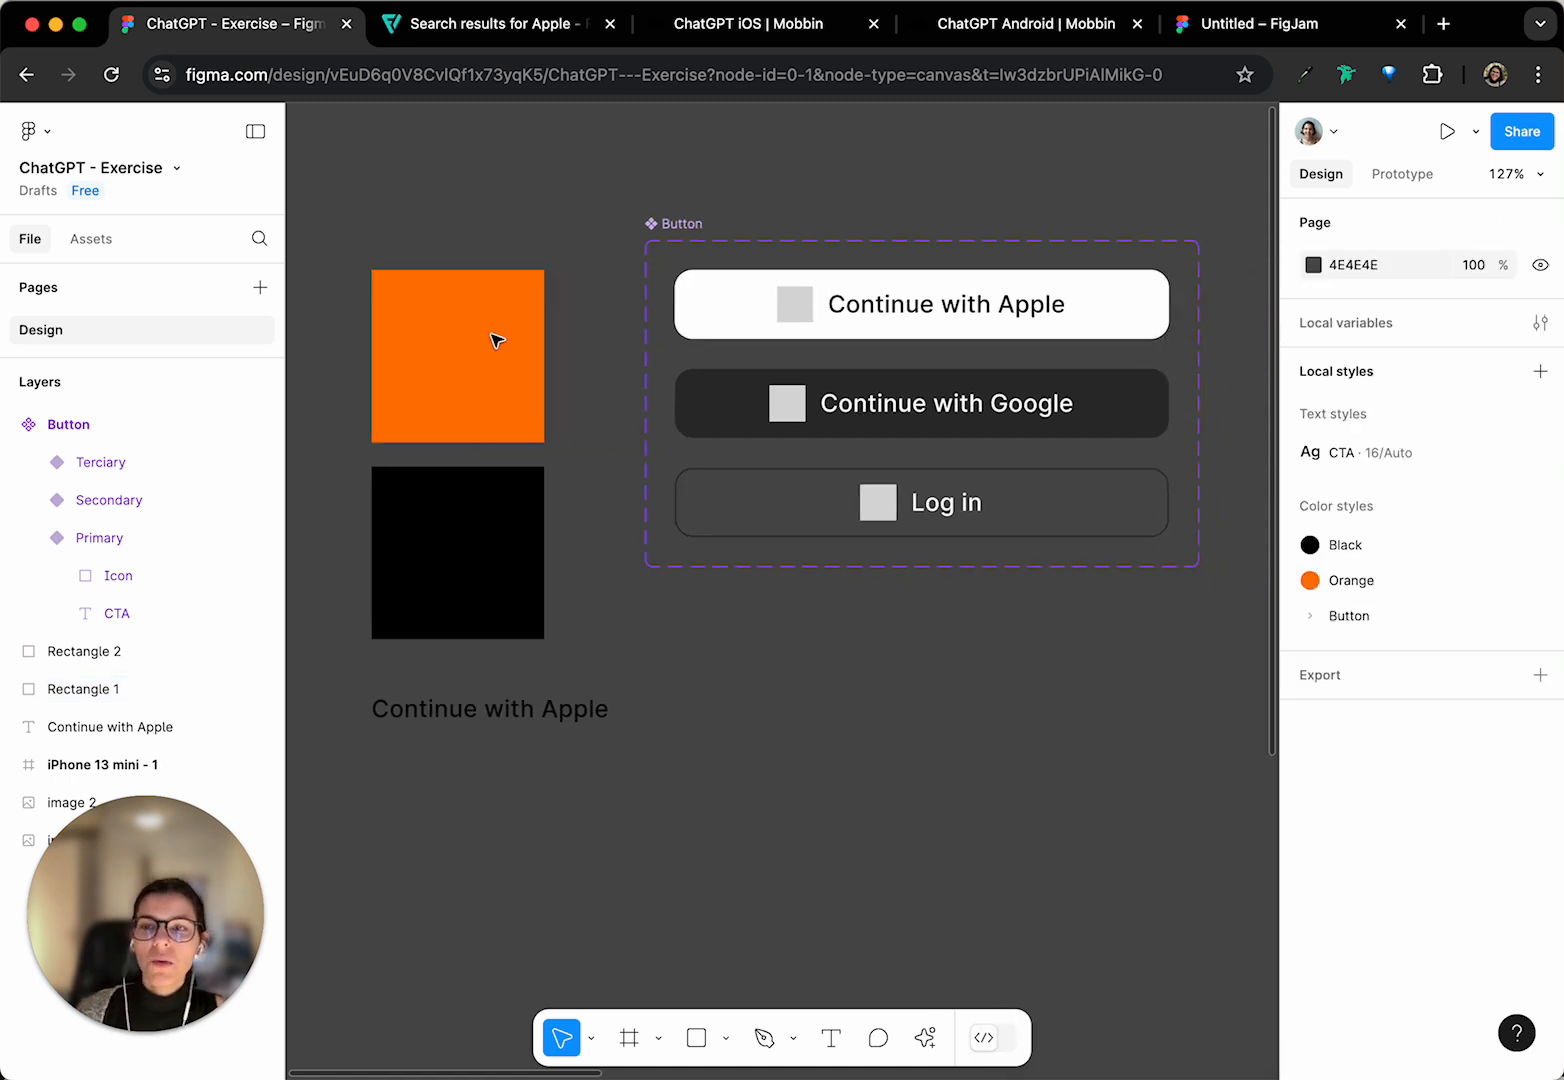
{"action": "scroll", "coordinate": [545, 646], "scroll_direction": "down", "scroll_amount": 5}
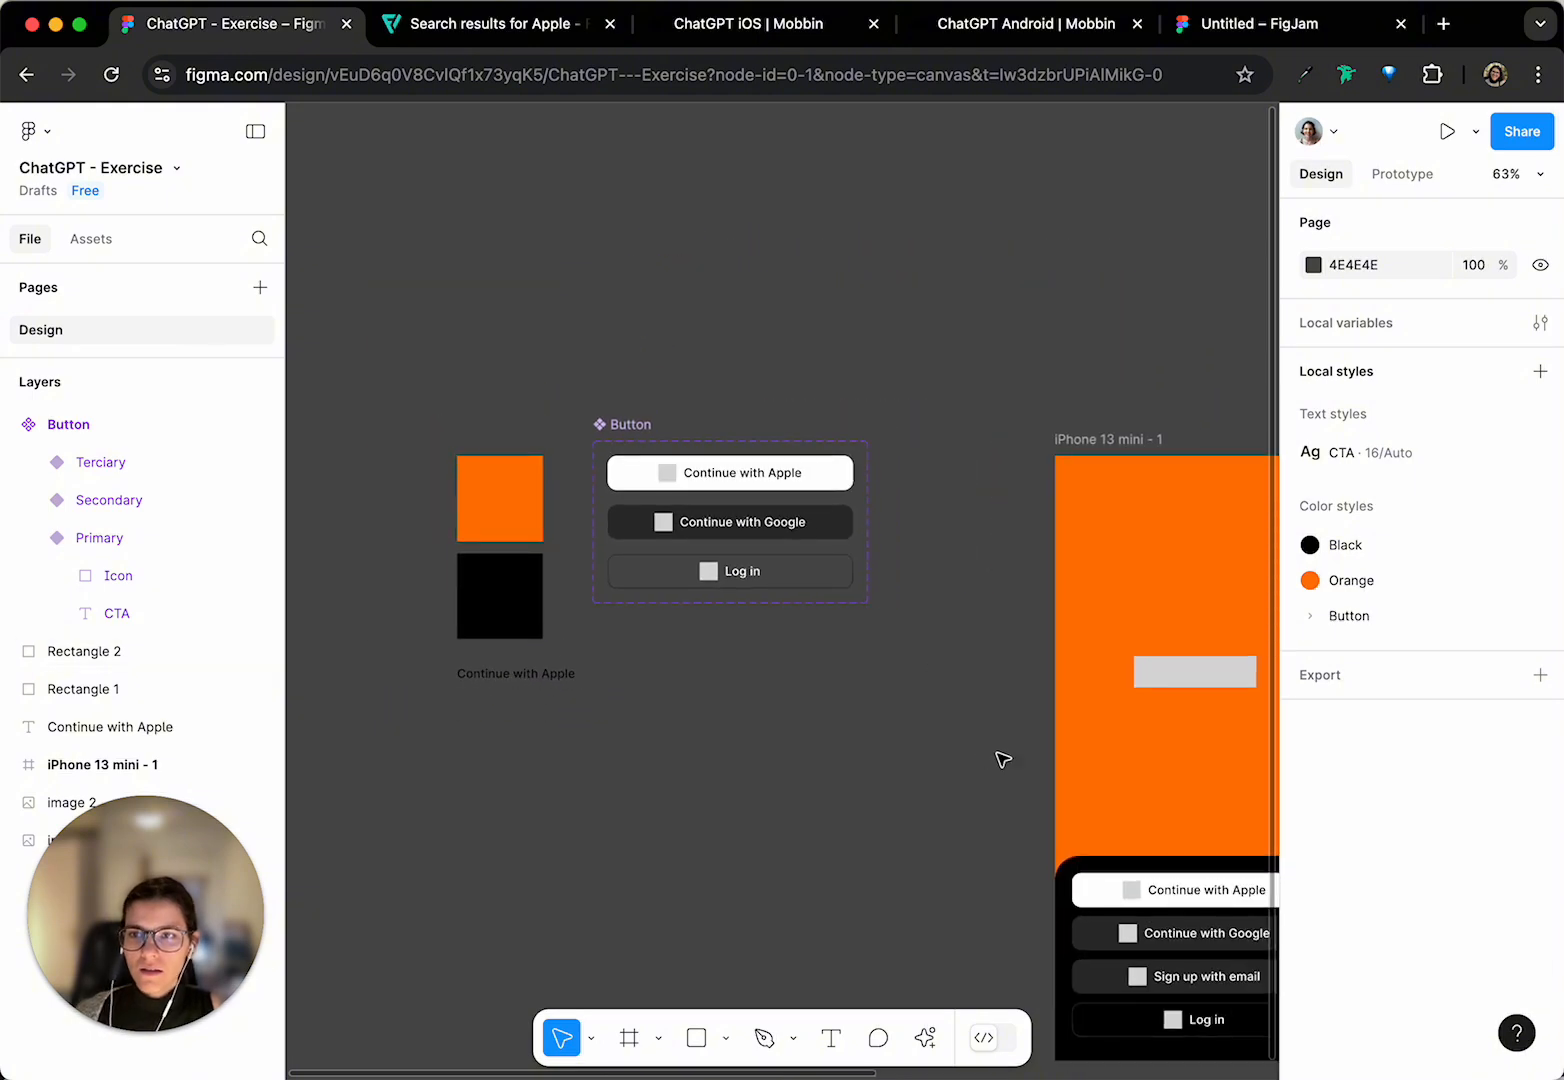
- Wrap the two colour squares, the sample text and the Button component together in a new section
{"action": "left_click_drag", "start_coordinate": [1000, 754], "coordinate": [366, 328]}
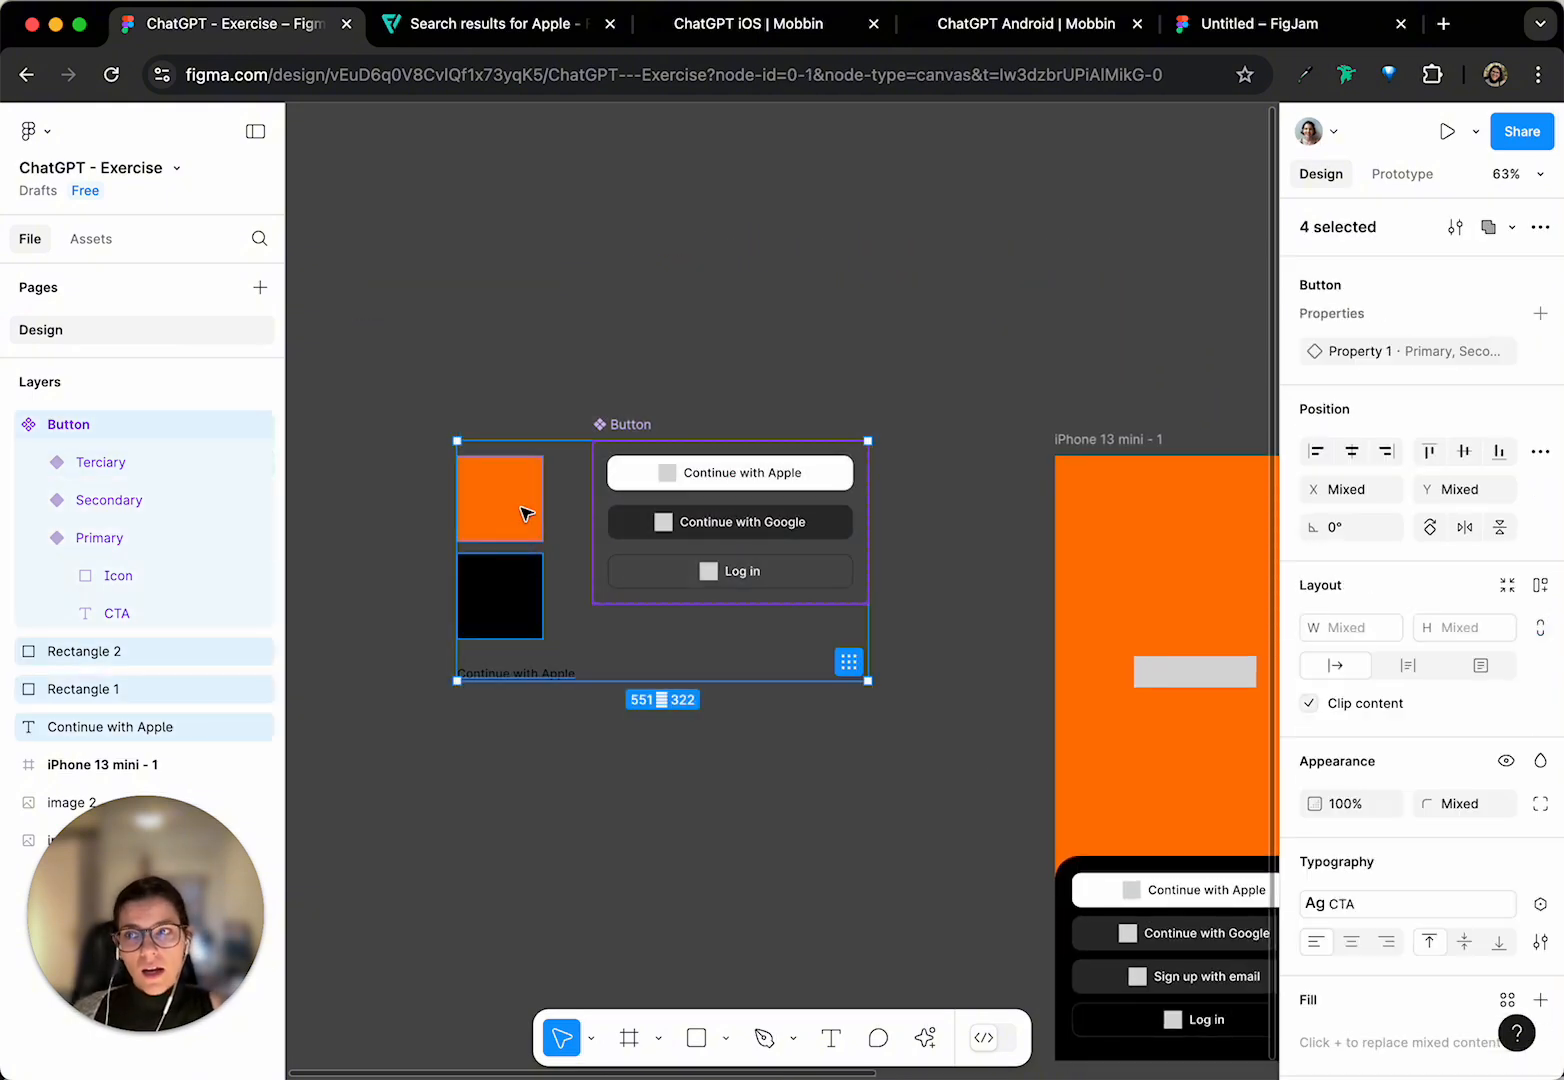
{"action": "right_click", "coordinate": [523, 508]}
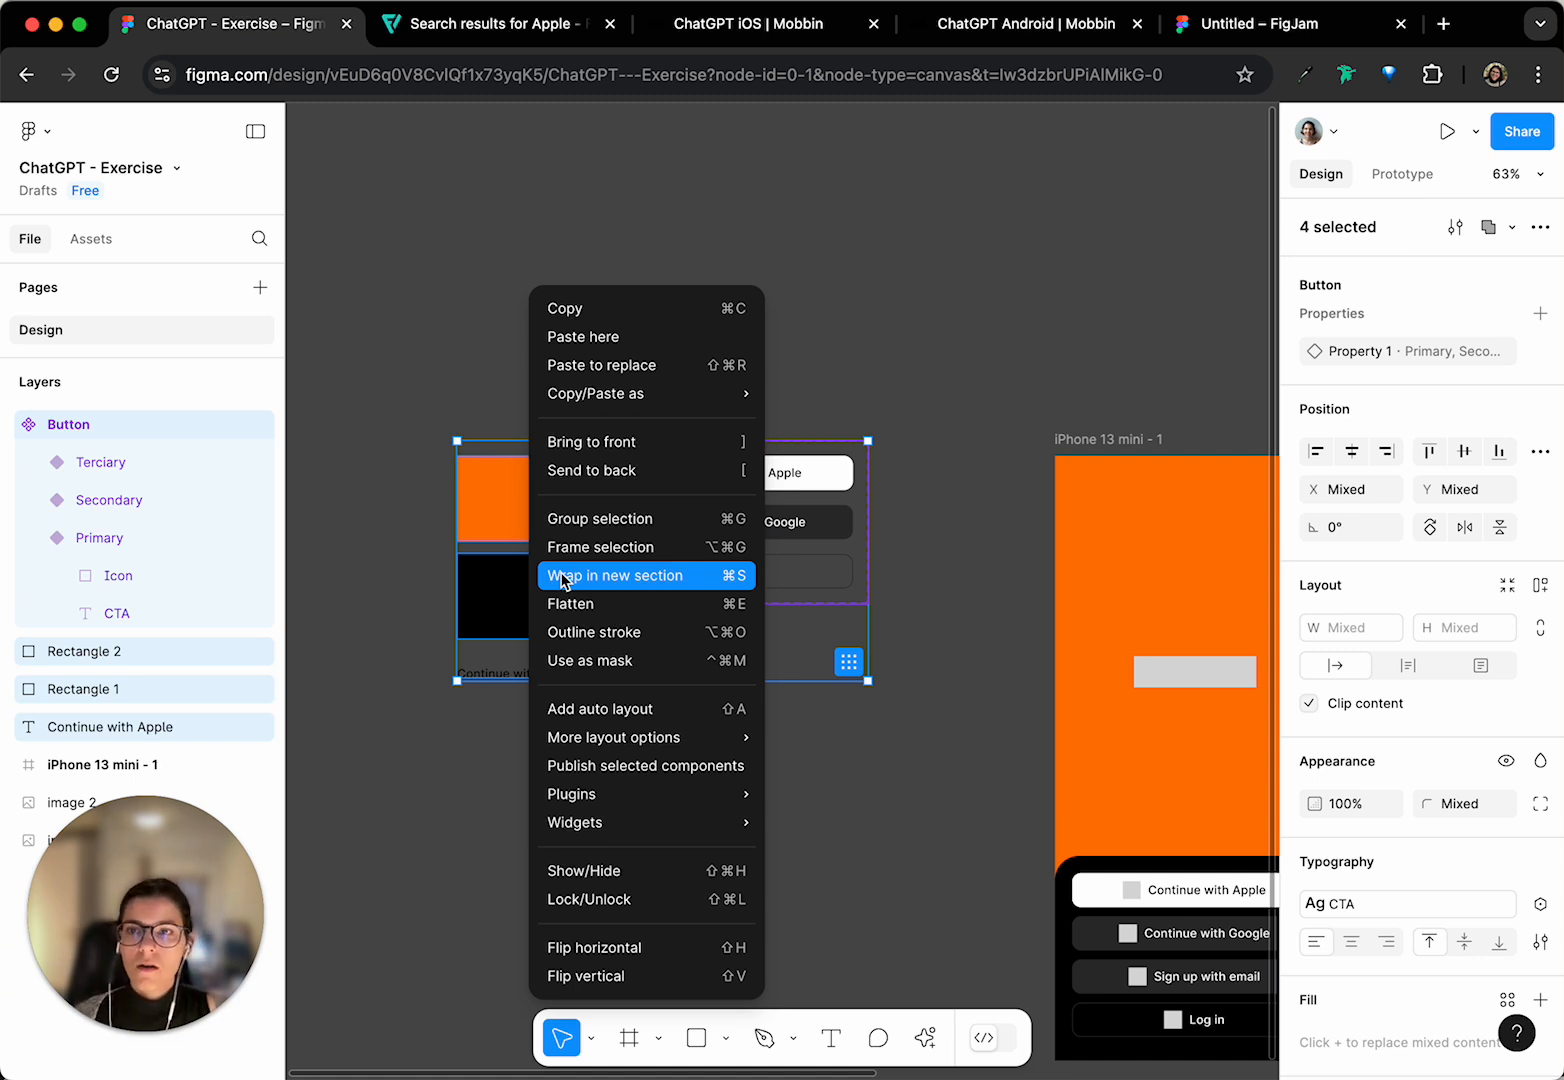
{"action": "left_click", "coordinate": [494, 499]}
{"action": "right_click", "coordinate": [494, 499]}
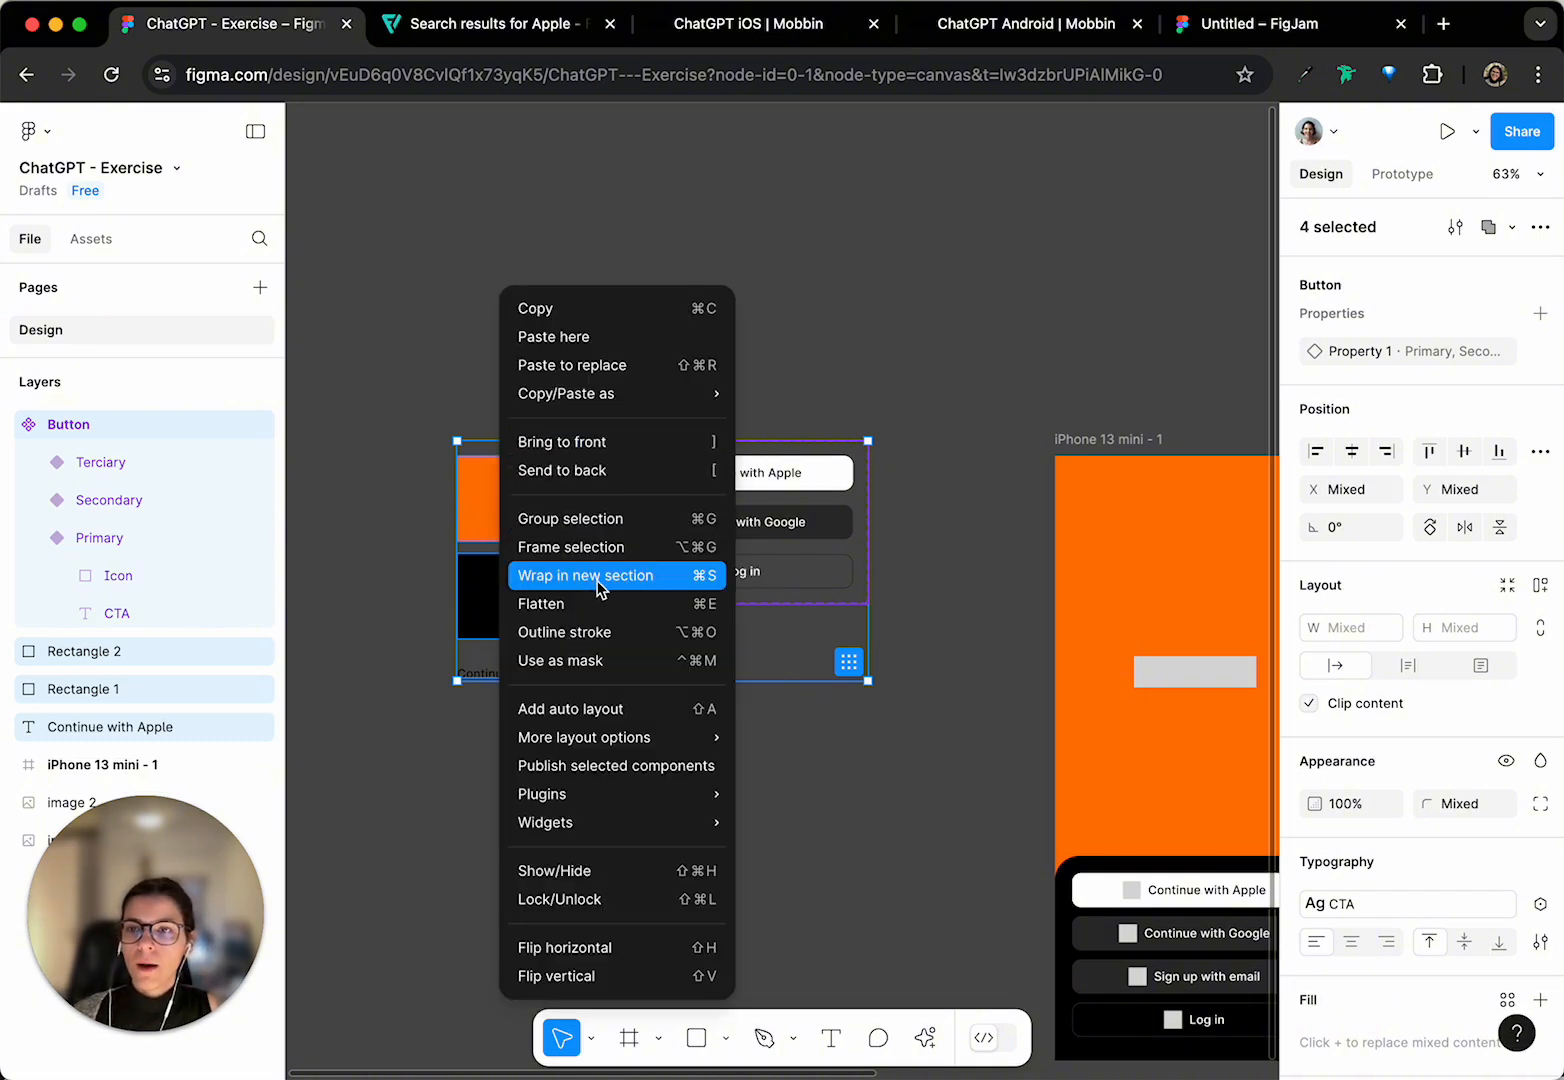
{"action": "left_click", "coordinate": [492, 512]}
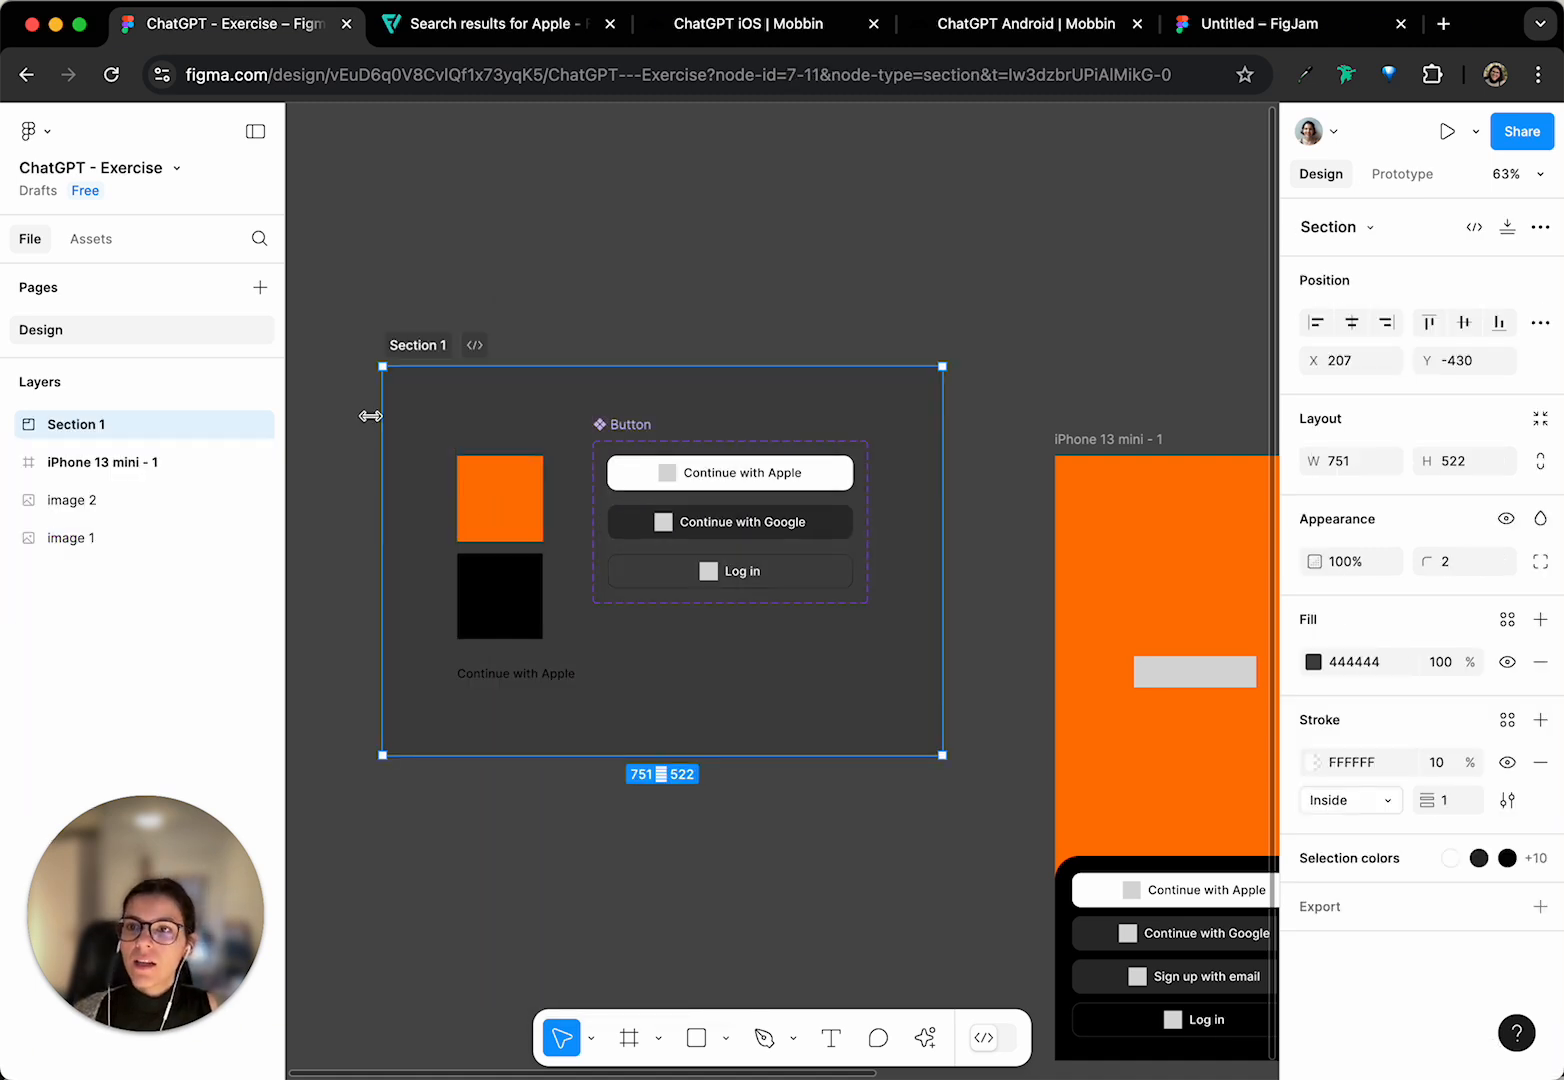
- Rename the new section around the styles and buttons to "UI Kit"
{"action": "double_click", "coordinate": [422, 344]}
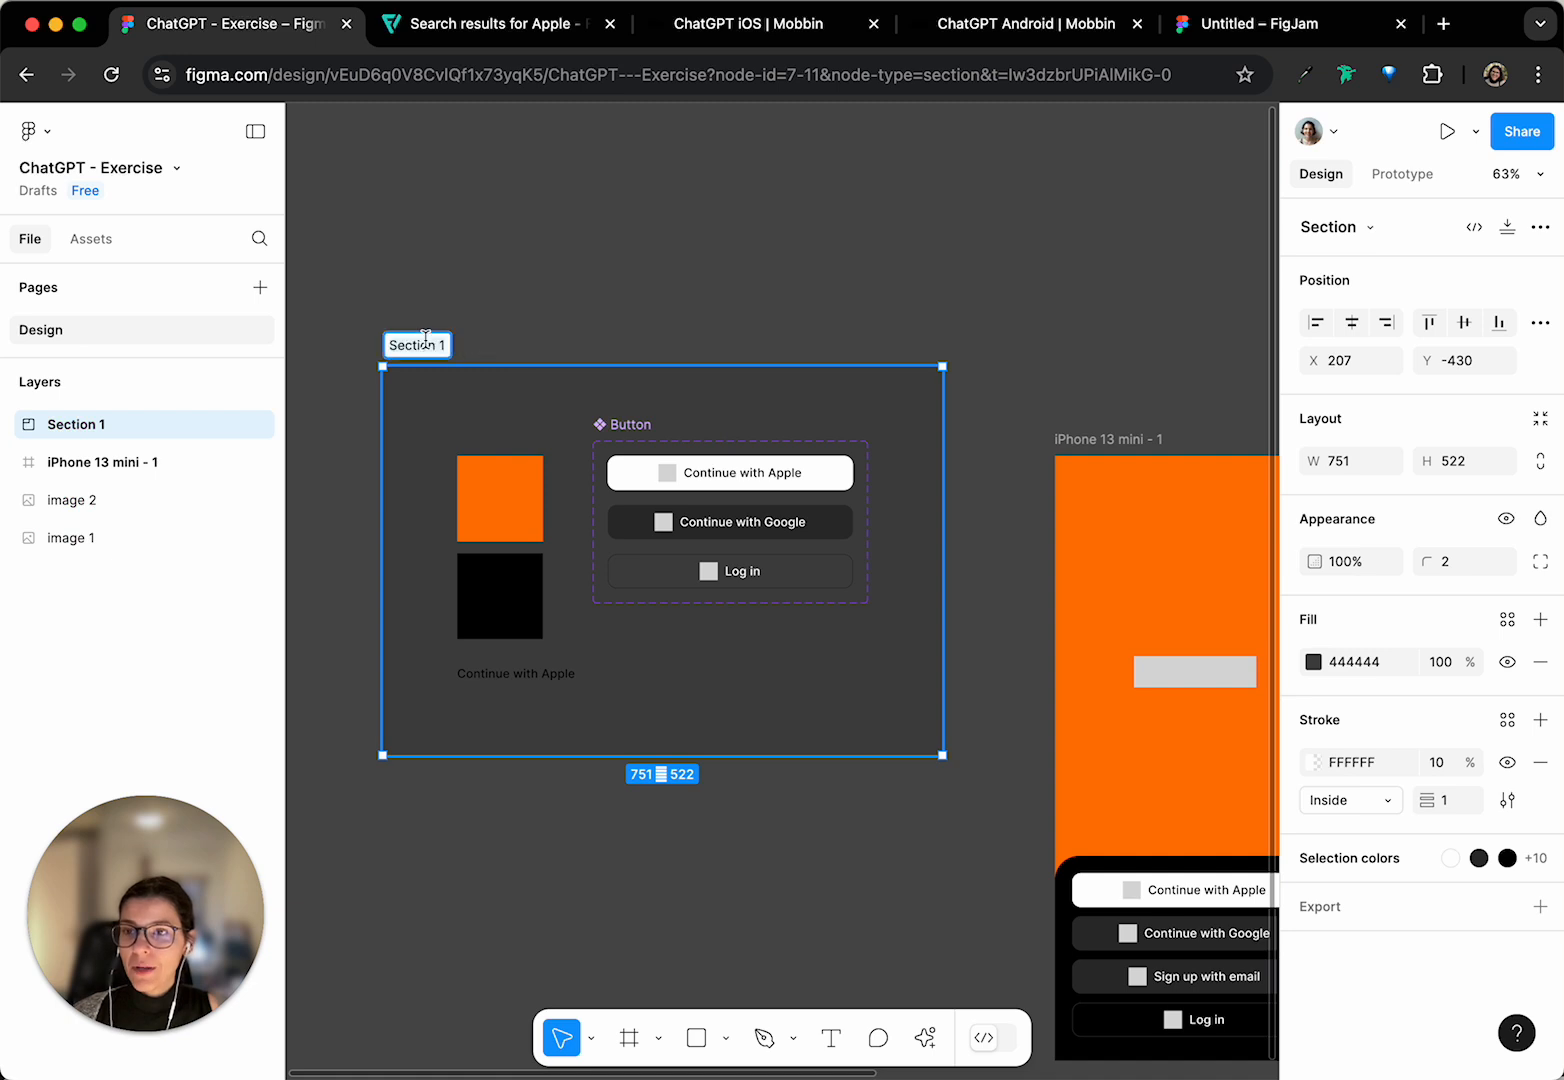
{"action": "type", "text": "uI K"}
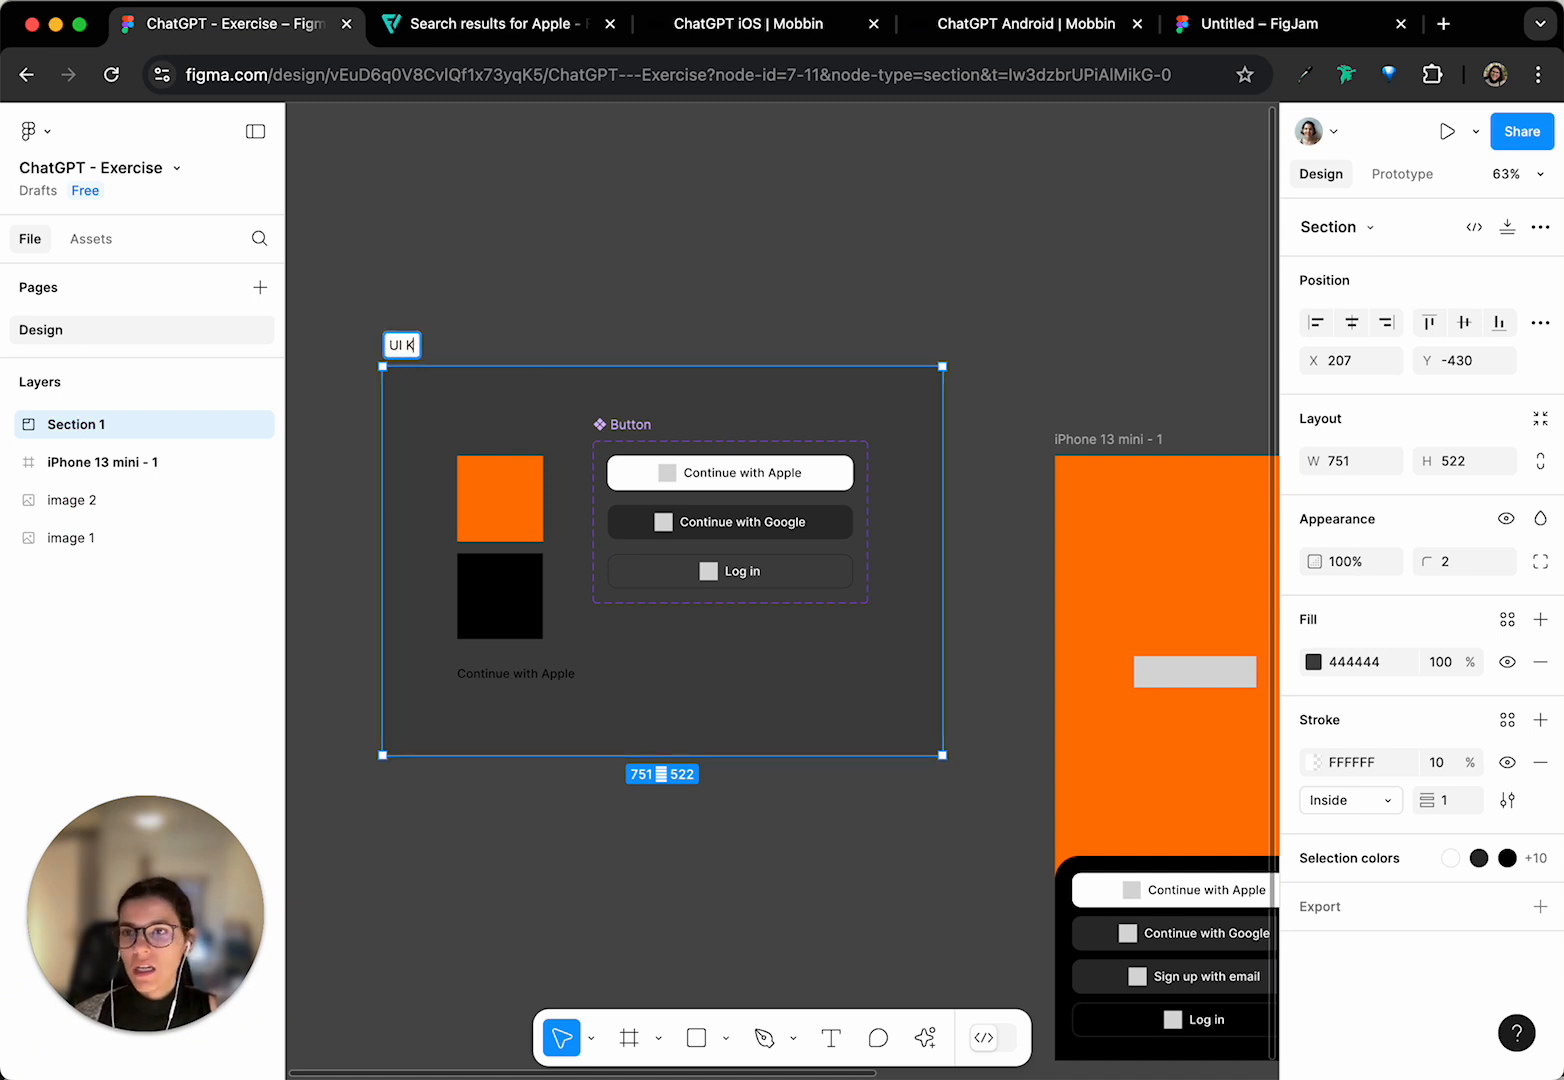
{"action": "key", "text": "Return"}
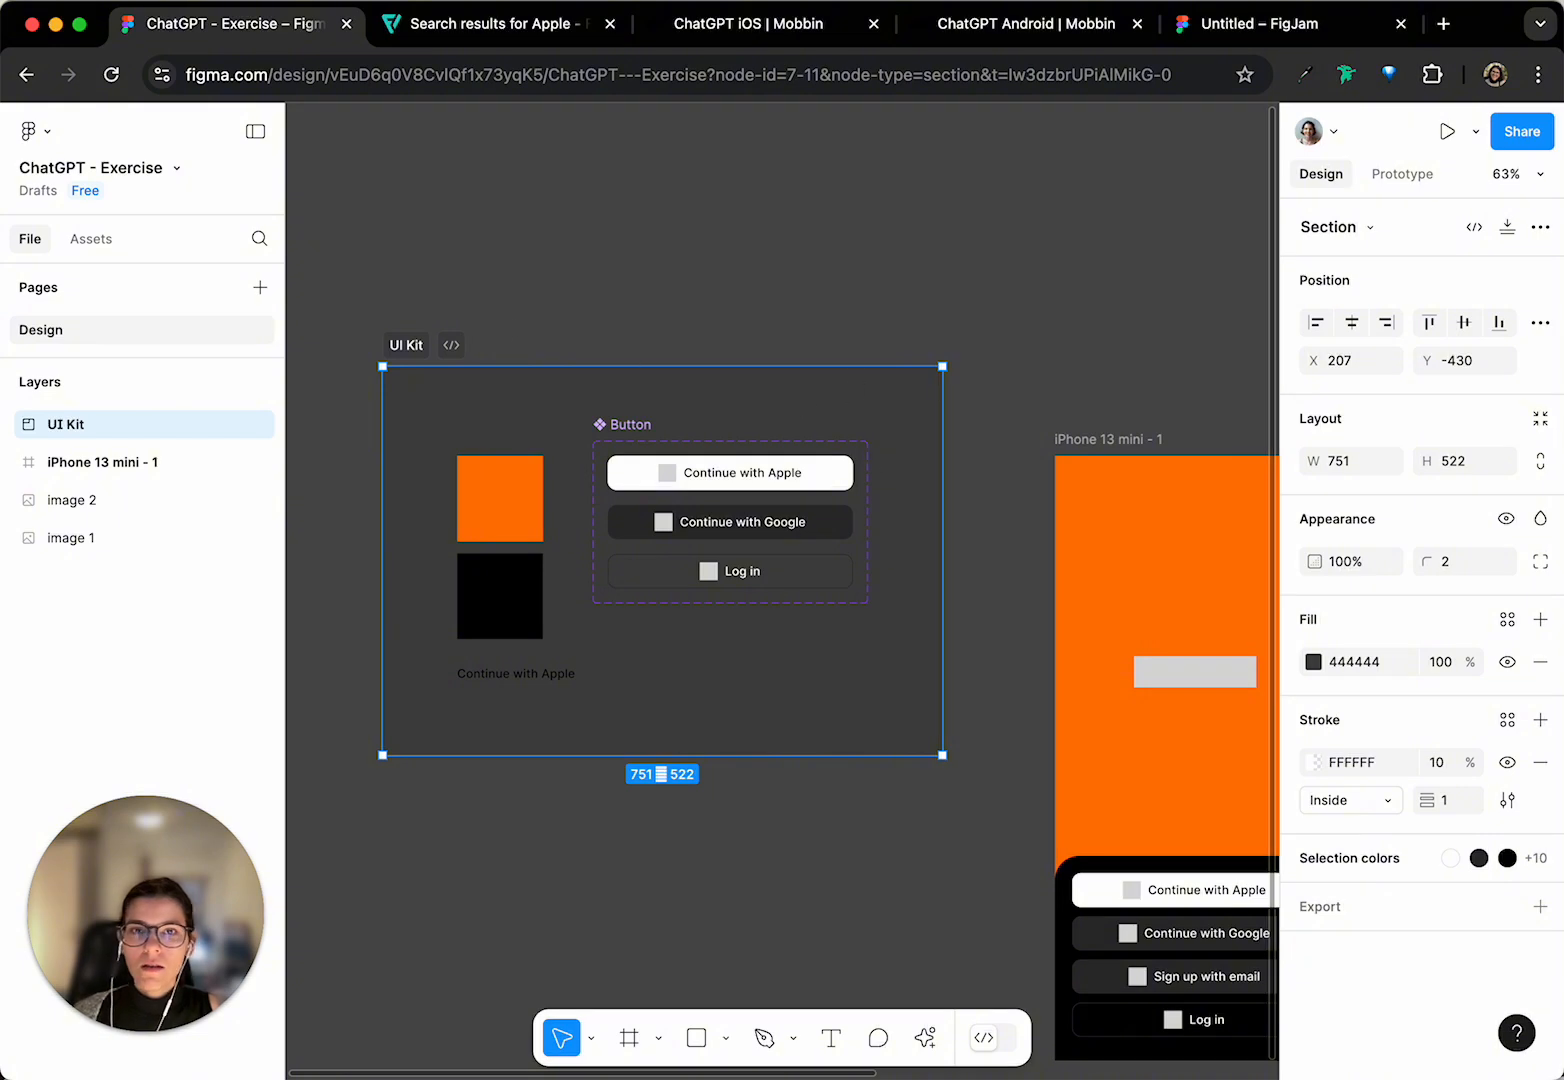
- Give the UI Kit section a light grey D2D2D2 fill and a corner radius of 16
{"action": "left_click", "coordinate": [1313, 662]}
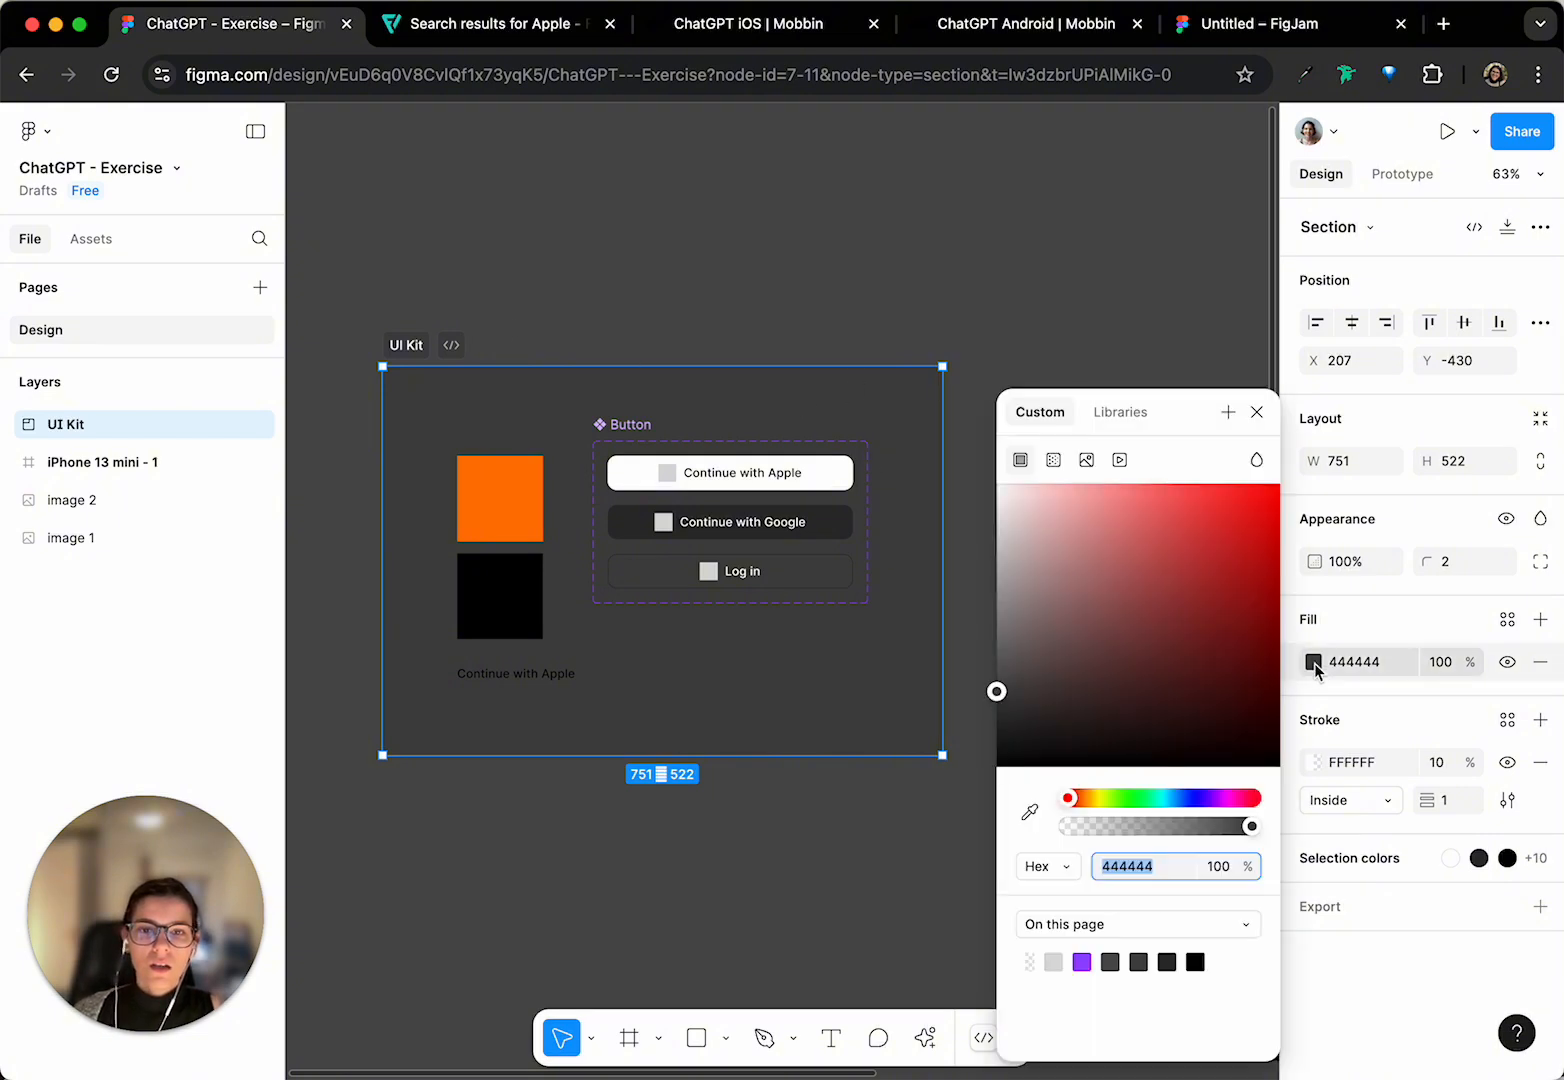
{"action": "left_click_drag", "start_coordinate": [1188, 614], "coordinate": [945, 494]}
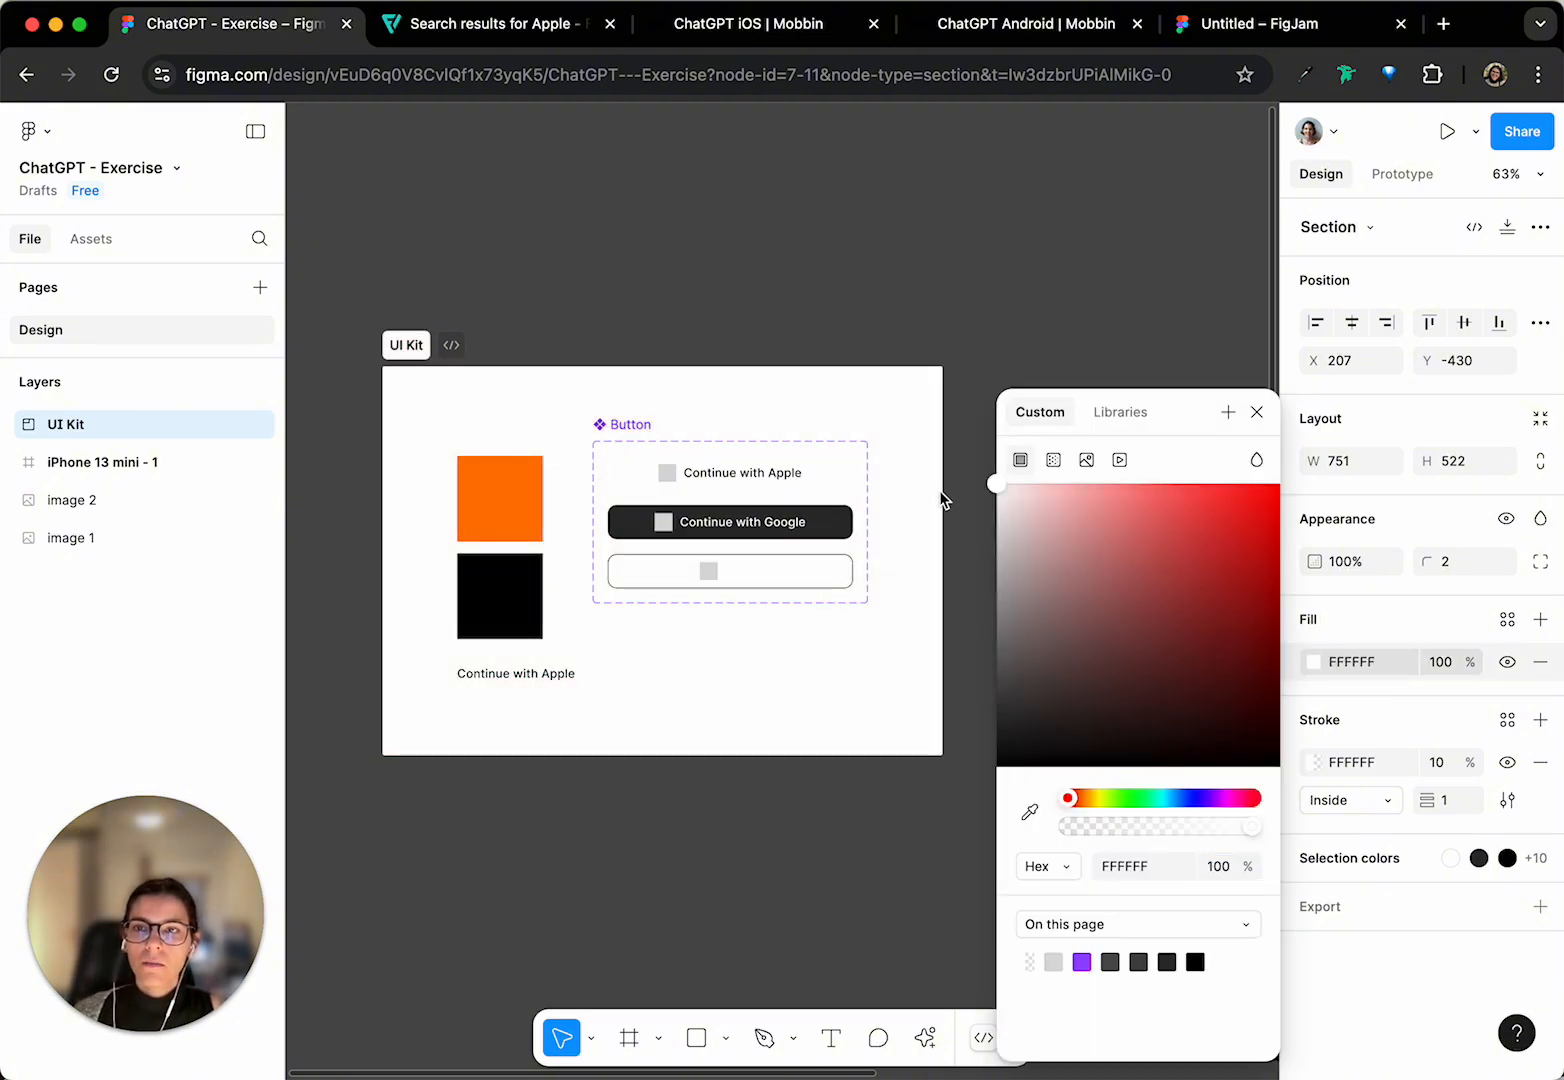
{"action": "left_click_drag", "start_coordinate": [945, 500], "coordinate": [951, 544]}
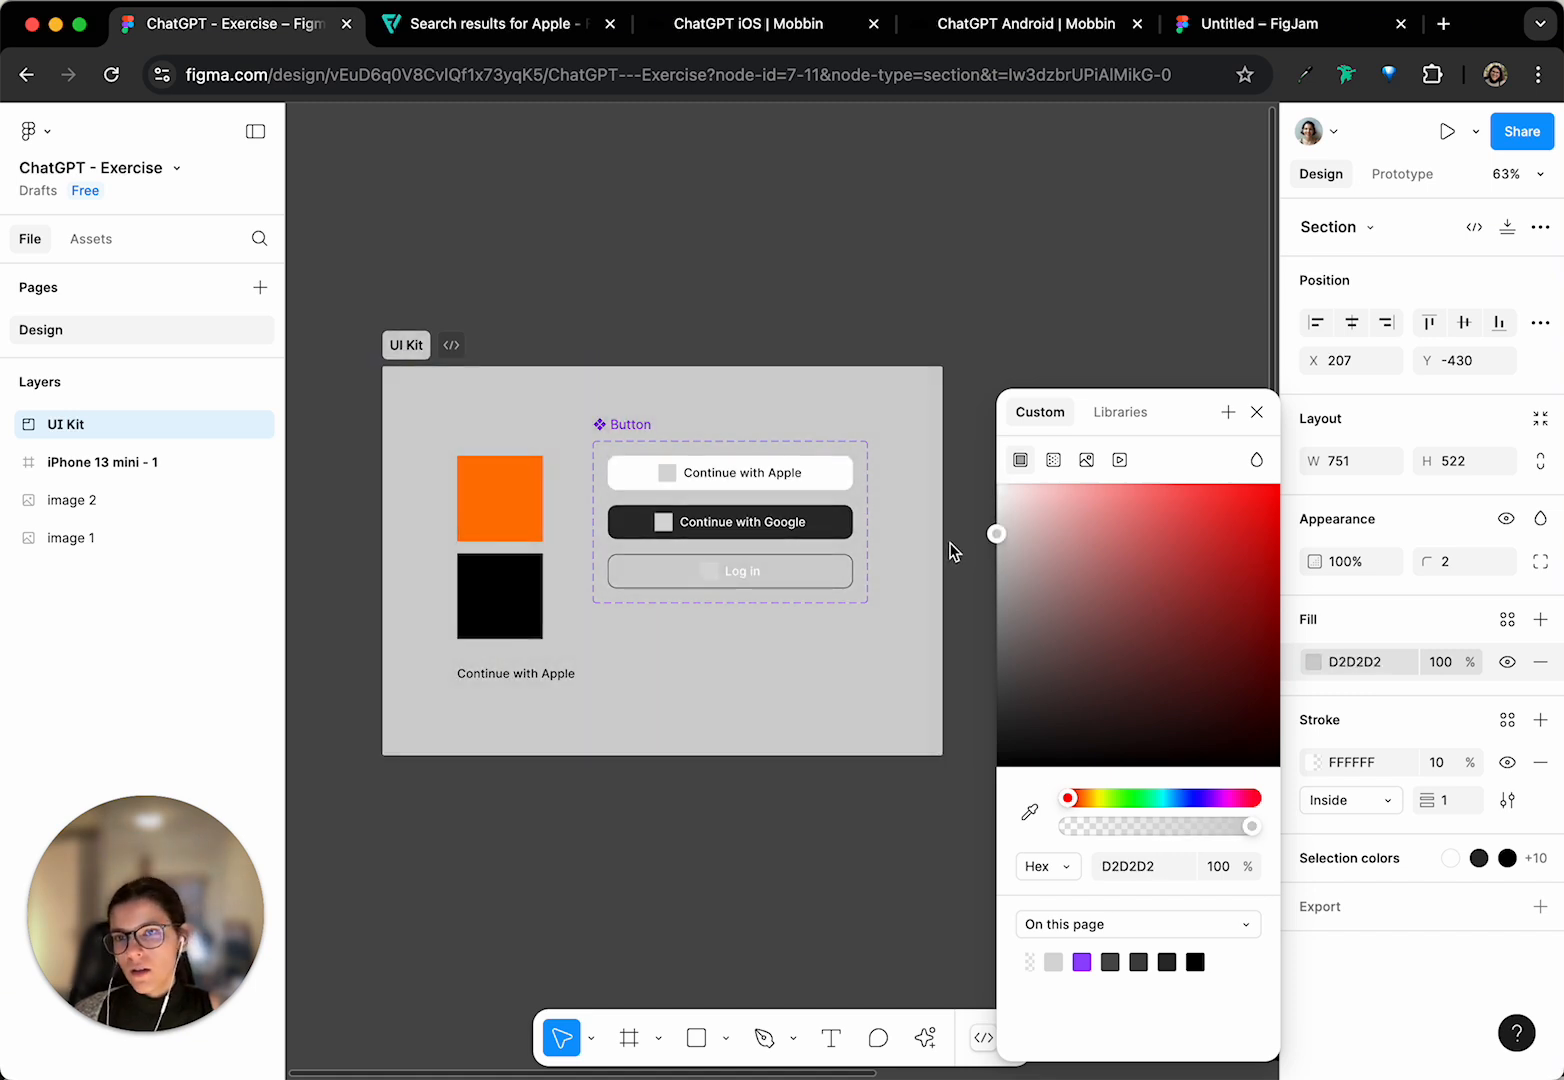
{"action": "left_click", "coordinate": [1458, 569]}
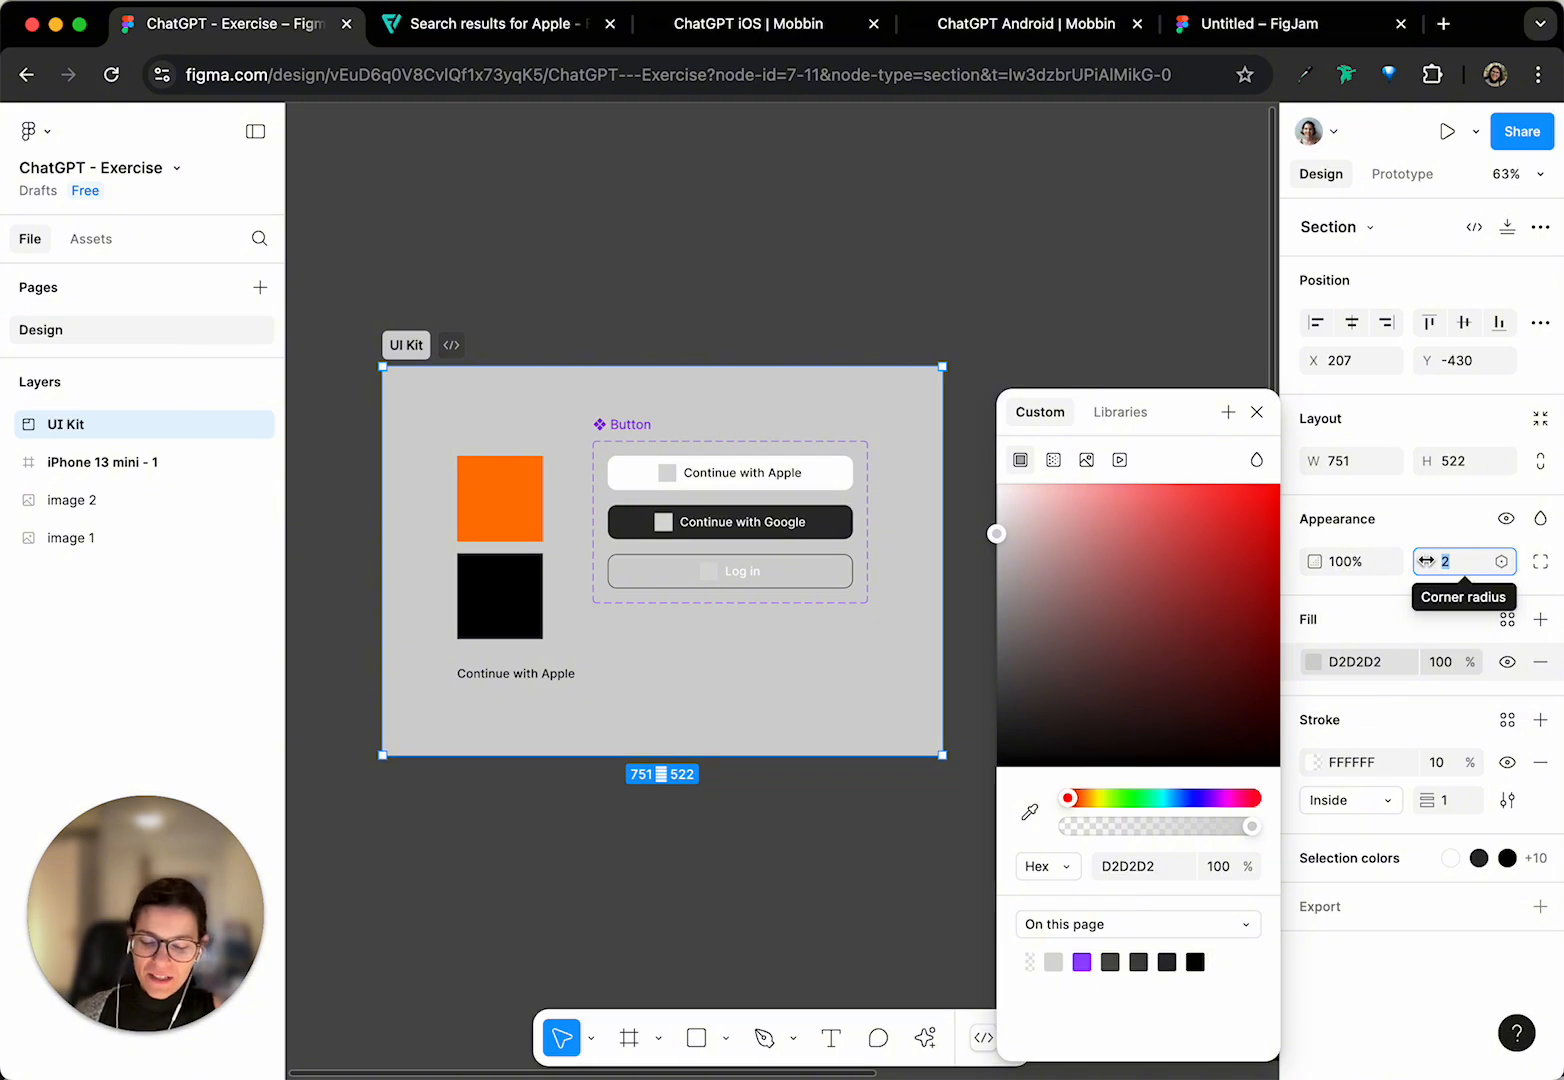
{"action": "type", "text": "16"}
{"action": "key", "text": "Return"}
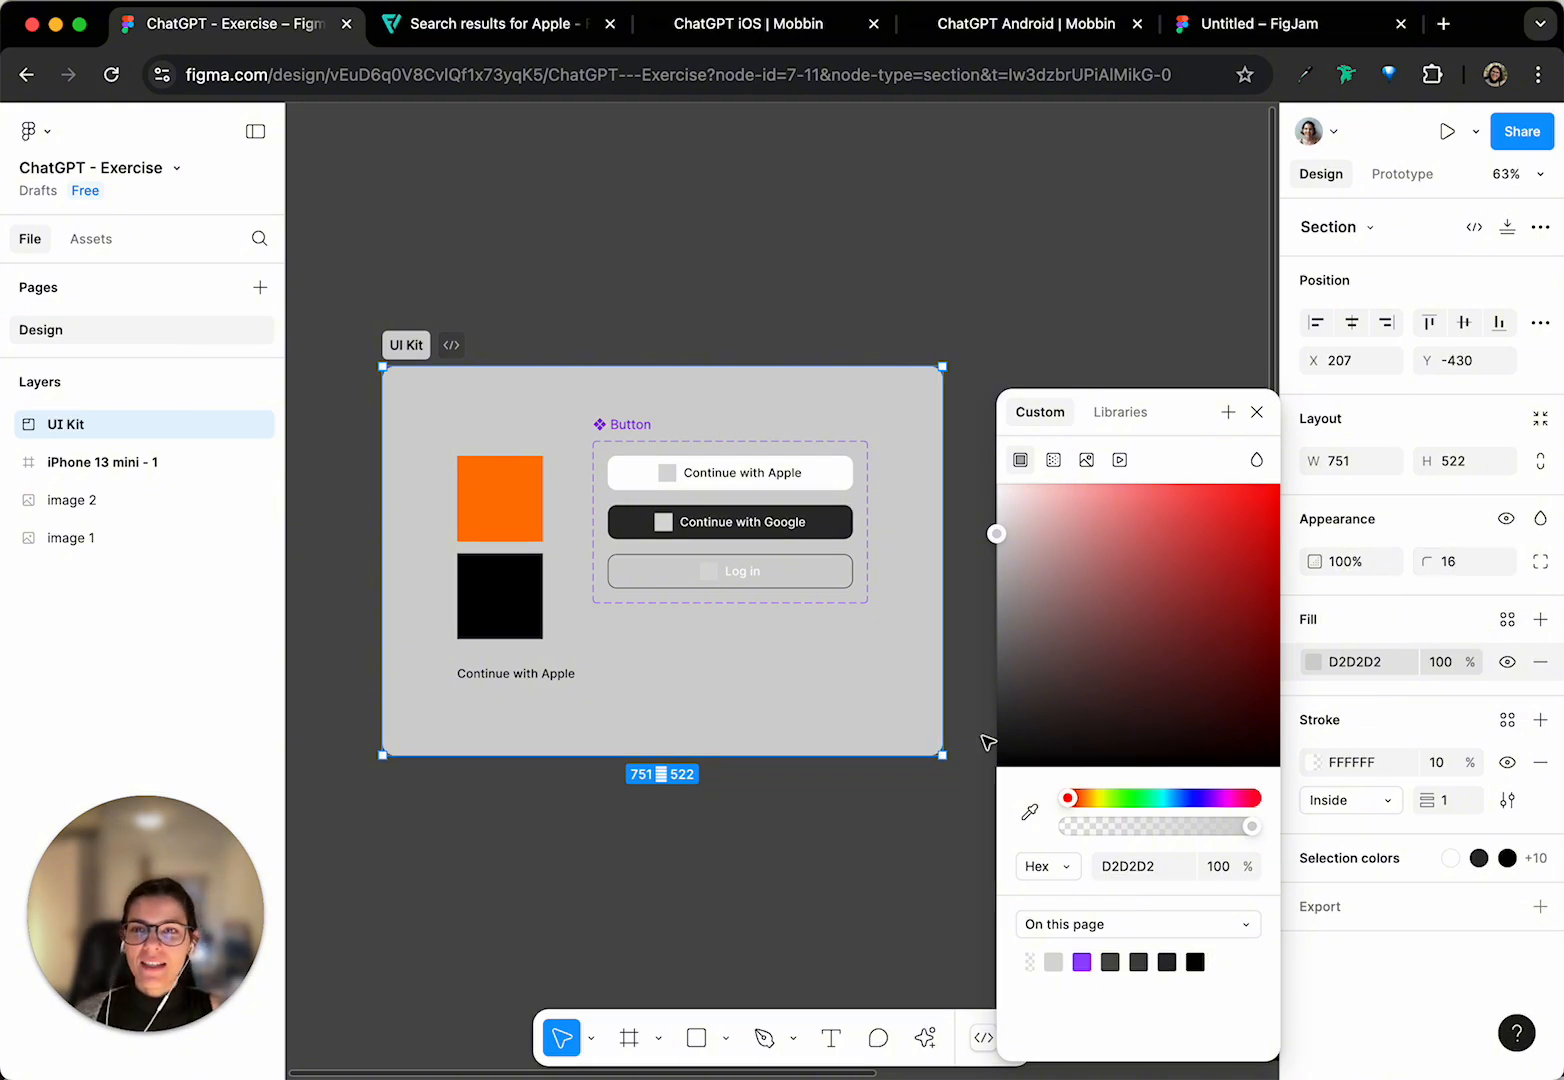
- Move the UI Kit section to X 82, Y -310, level with the top edge of the iPhone 13 mini frame
{"action": "left_click", "coordinate": [751, 876]}
{"action": "scroll", "coordinate": [740, 871], "scroll_direction": "down", "scroll_amount": 3, "text": "ctrl"}
{"action": "left_click_drag", "start_coordinate": [495, 480], "coordinate": [442, 547]}
- Move both ChatGPT reference screenshots above the iPhone 13 mini frame to Y -1317, aligned with the frame's left edge
{"action": "scroll", "coordinate": [667, 510], "scroll_direction": "right", "scroll_amount": 5}
{"action": "scroll", "coordinate": [667, 510], "scroll_direction": "down", "scroll_amount": 3}
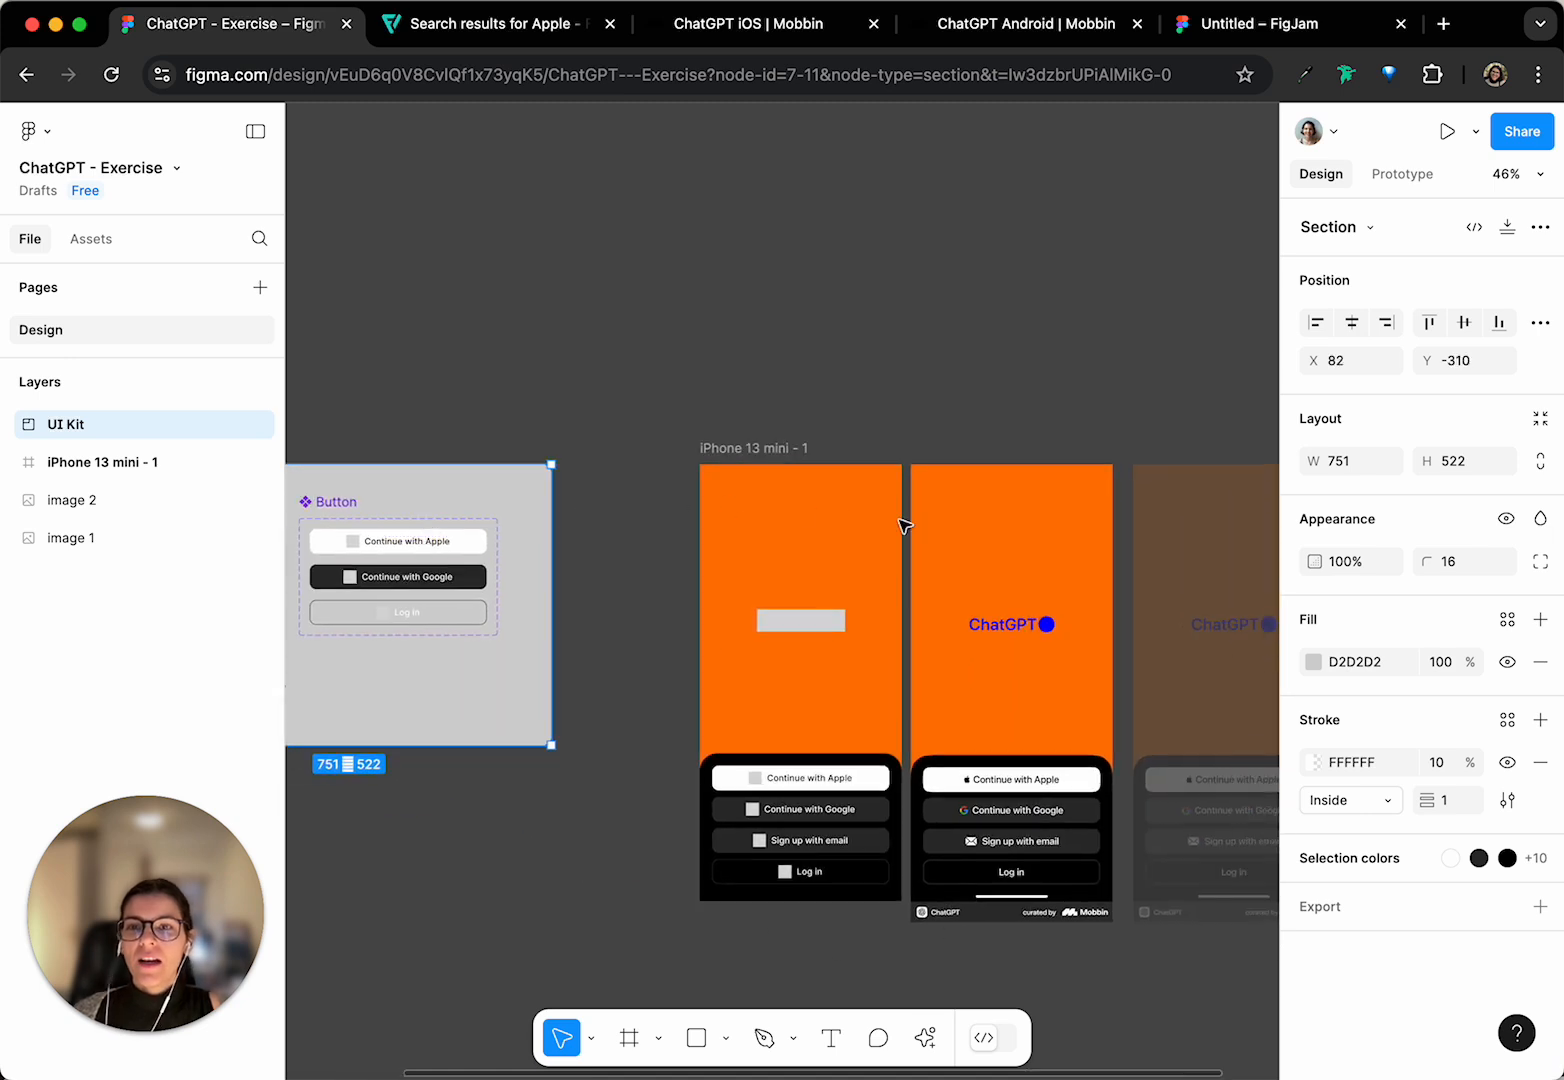
{"action": "left_click_drag", "start_coordinate": [1158, 878], "coordinate": [736, 506]}
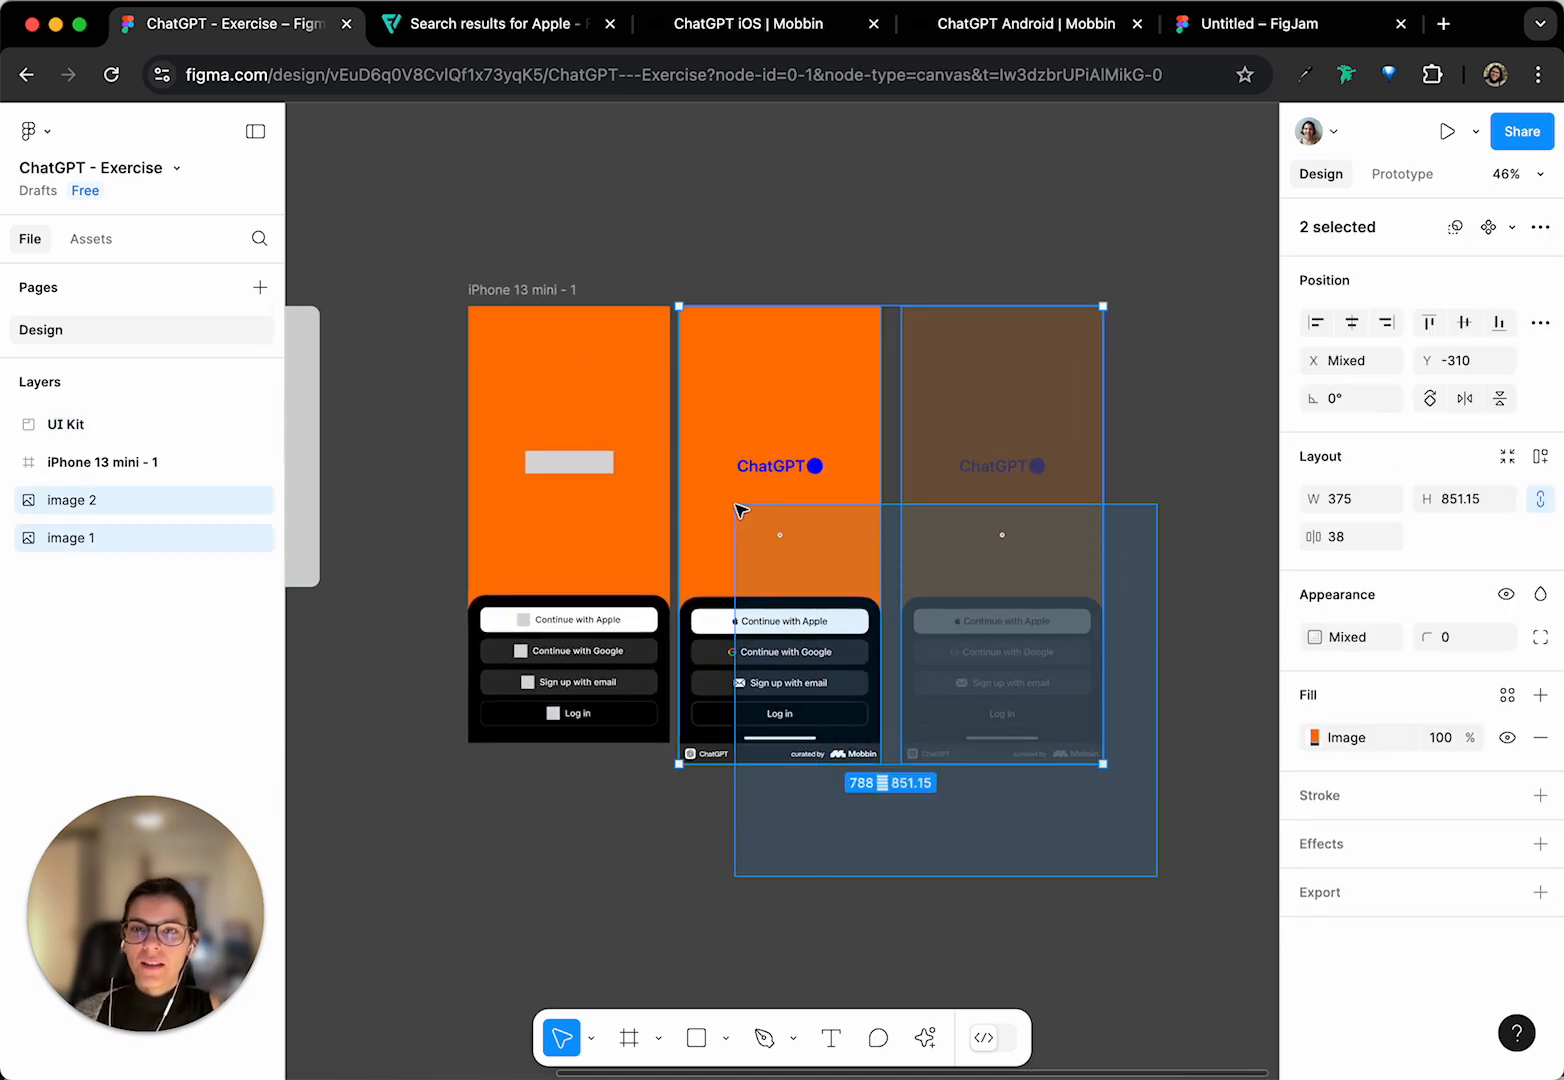
{"action": "scroll", "coordinate": [884, 620], "scroll_direction": "up", "scroll_amount": 5}
{"action": "scroll", "coordinate": [884, 620], "scroll_direction": "left", "scroll_amount": 2}
{"action": "left_click_drag", "start_coordinate": [950, 772], "coordinate": [742, 248]}
{"action": "scroll", "coordinate": [747, 272], "scroll_direction": "up", "scroll_amount": 4}
{"action": "left_click_drag", "start_coordinate": [783, 531], "coordinate": [786, 515]}
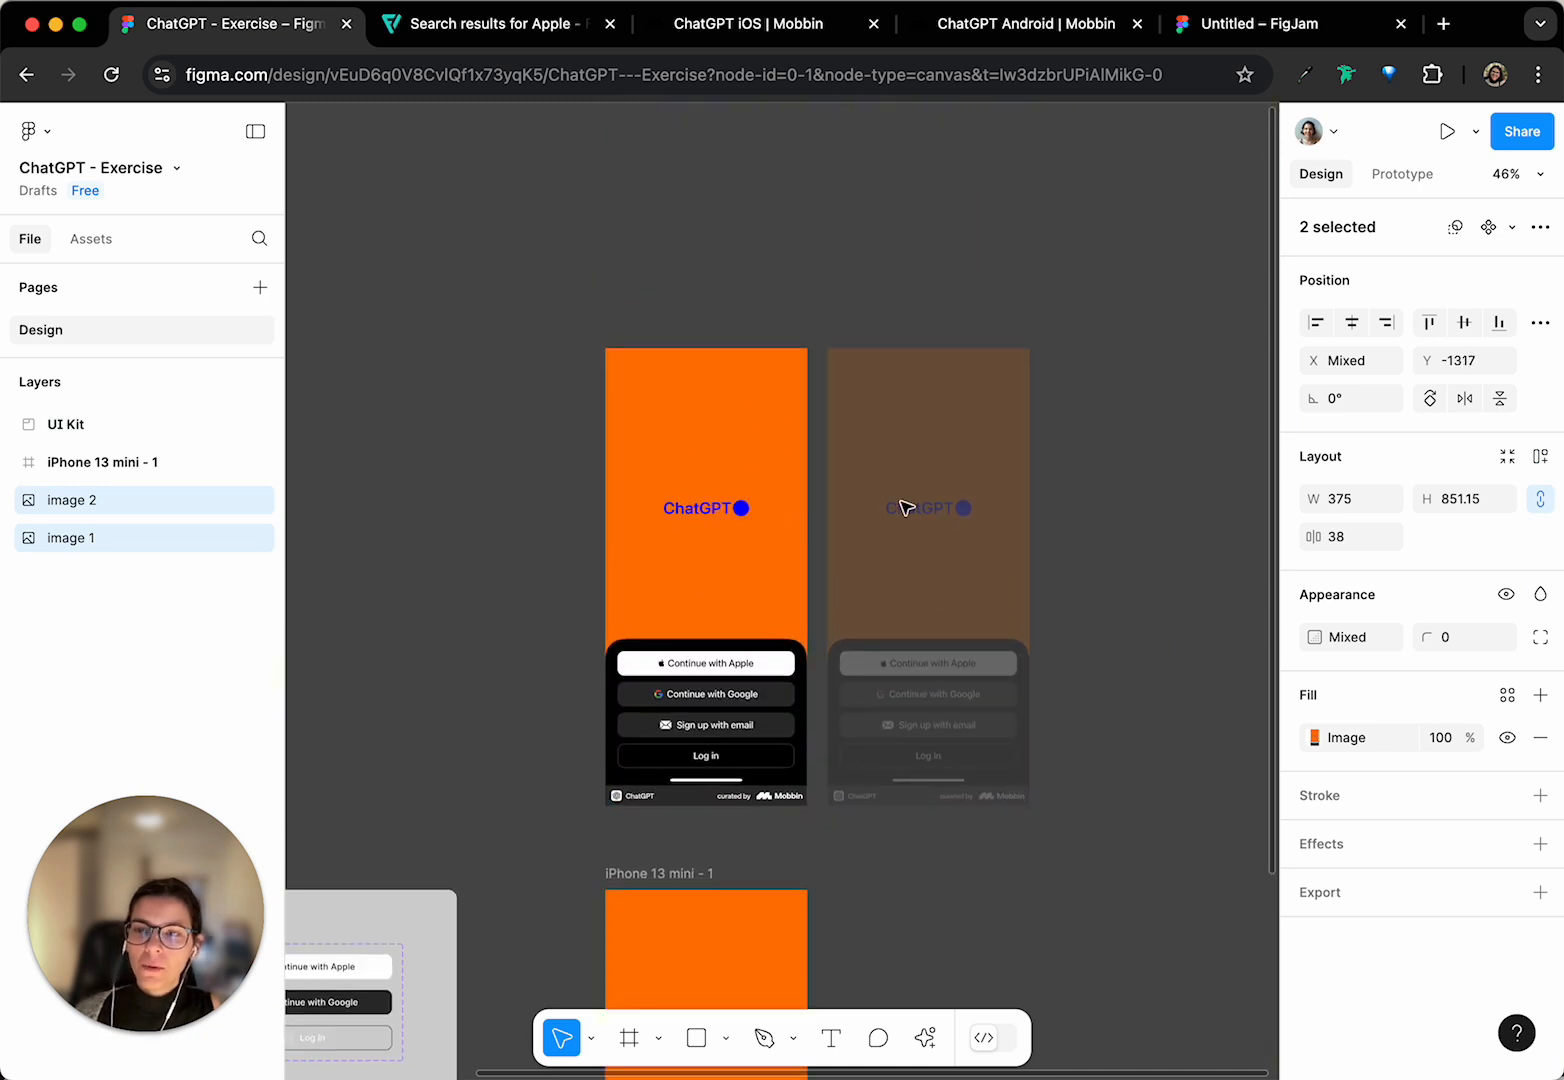
- Delete the faded 20% opacity copy of the ChatGPT reference screenshot
{"action": "left_click", "coordinate": [922, 492]}
{"action": "scroll", "coordinate": [929, 499], "scroll_direction": "up", "scroll_amount": 3}
{"action": "scroll", "coordinate": [929, 499], "scroll_direction": "left", "scroll_amount": 3}
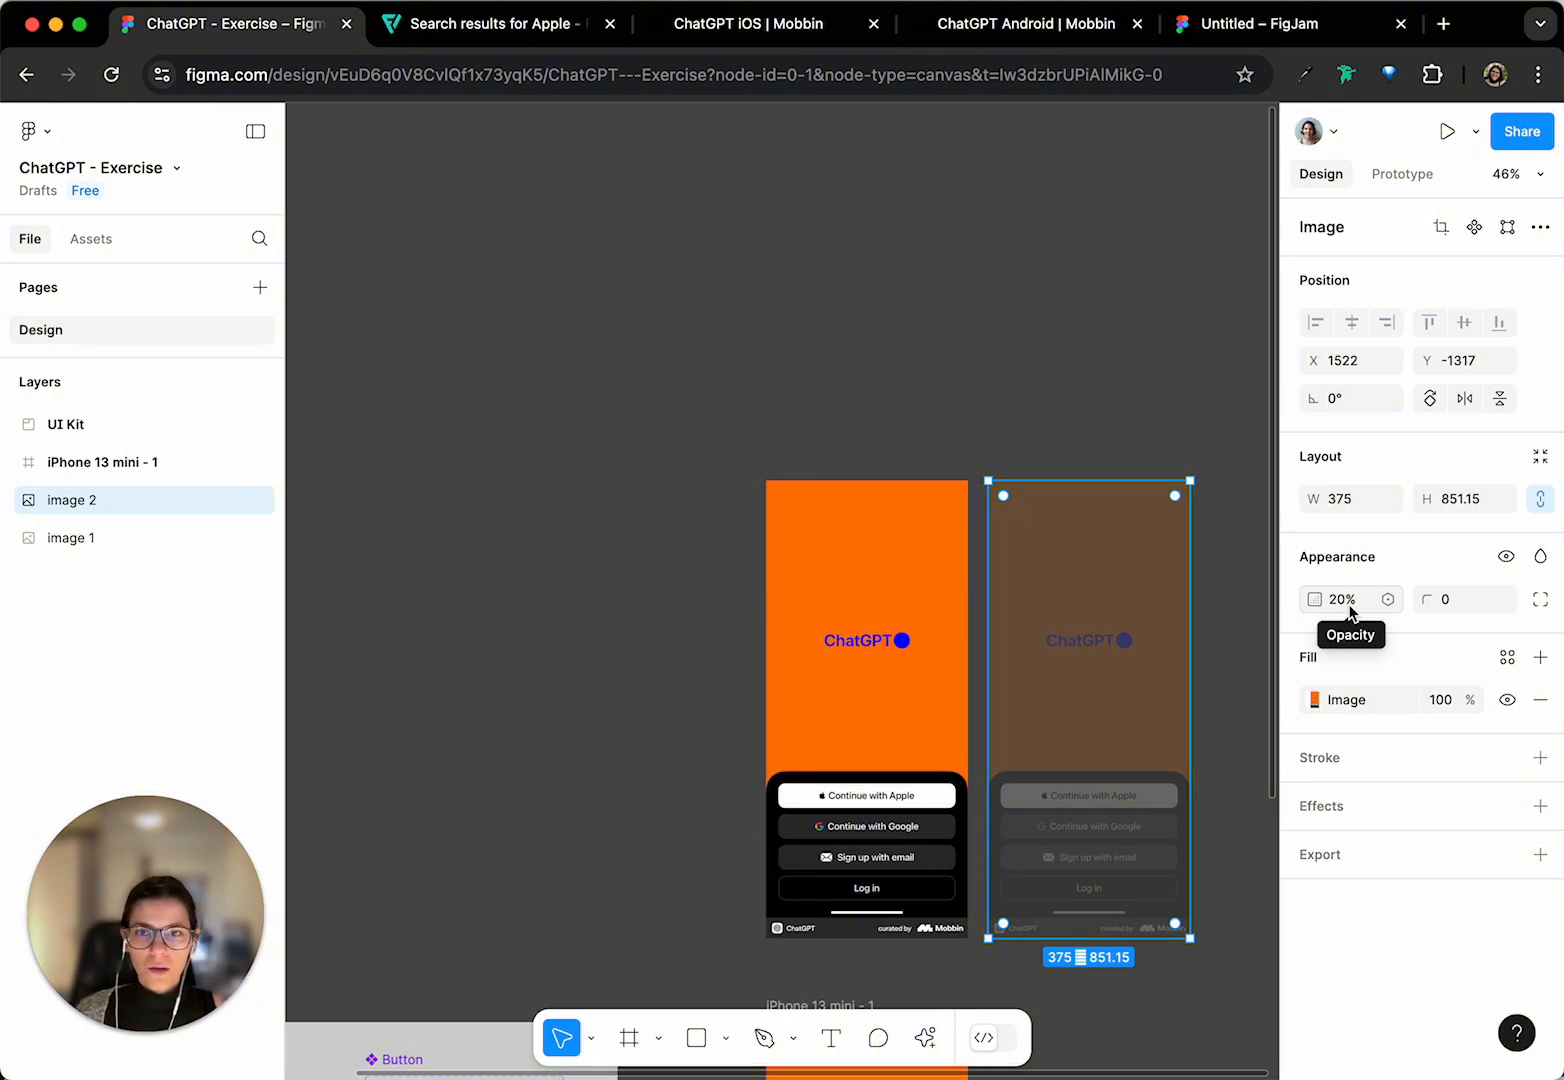
{"action": "key", "text": "Delete"}
- Rename the iPhone 13 mini frame to "1. Sign Up"
{"action": "scroll", "coordinate": [800, 576], "scroll_direction": "down", "scroll_amount": 5}
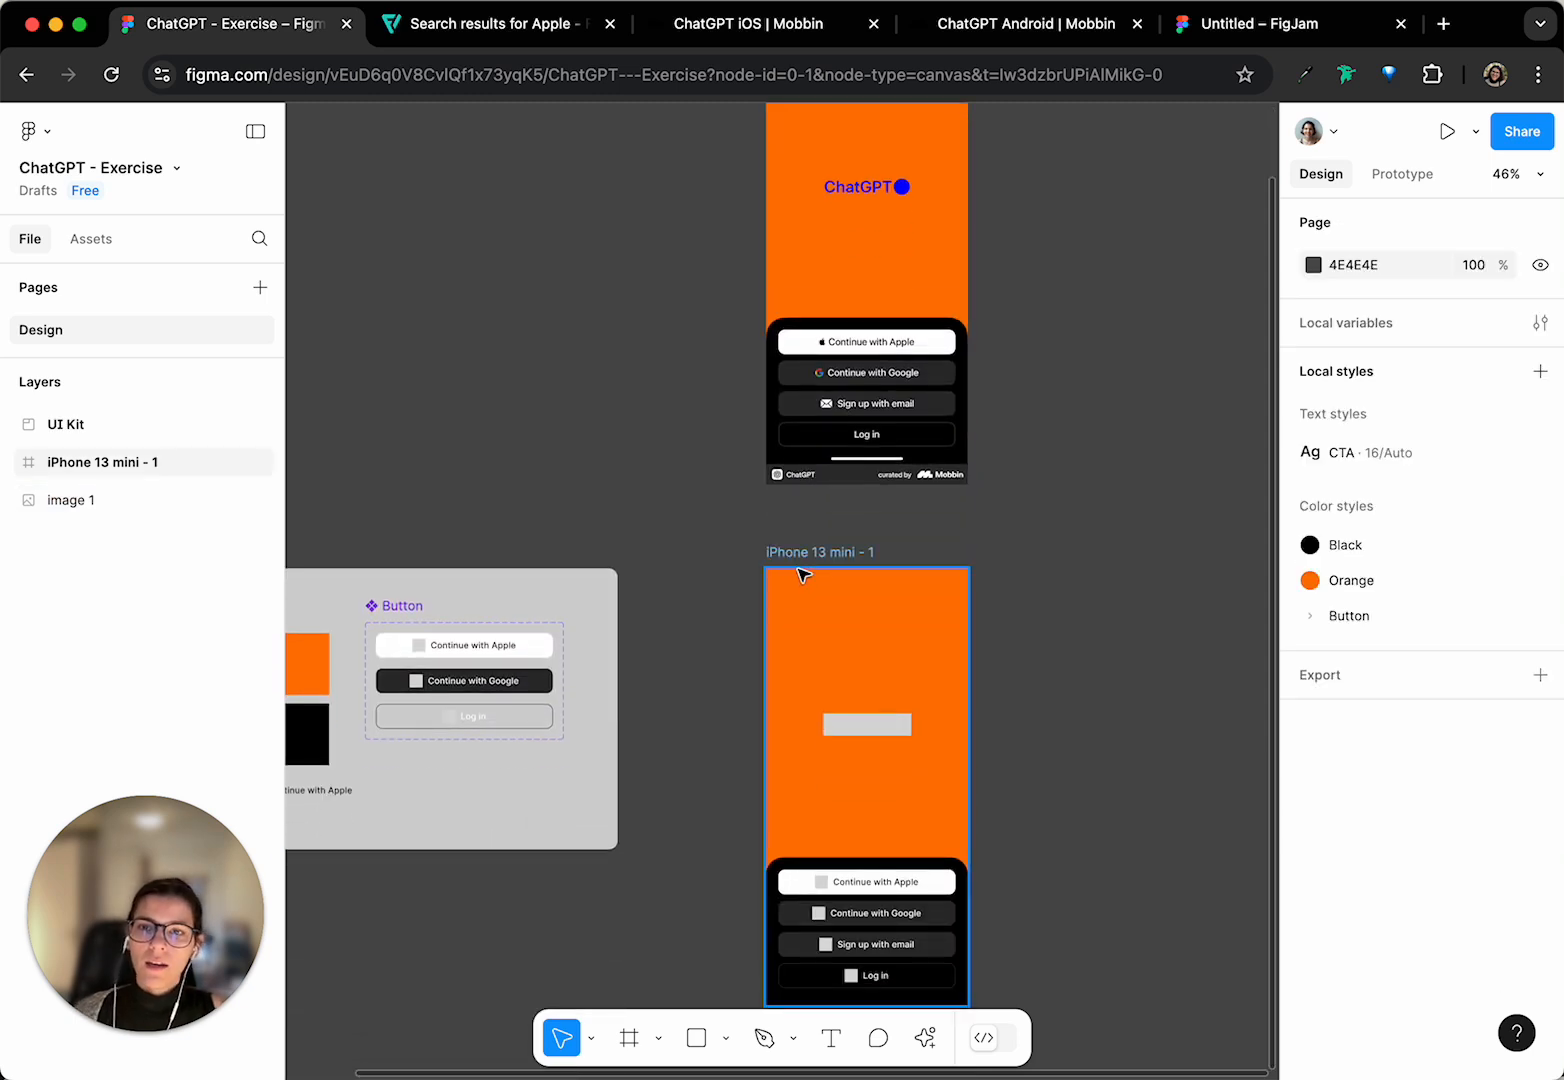
{"action": "scroll", "coordinate": [803, 575], "scroll_direction": "up", "scroll_amount": 3}
{"action": "scroll", "coordinate": [803, 569], "scroll_direction": "down", "scroll_amount": 5}
{"action": "scroll", "coordinate": [848, 377], "scroll_direction": "up", "scroll_amount": 3}
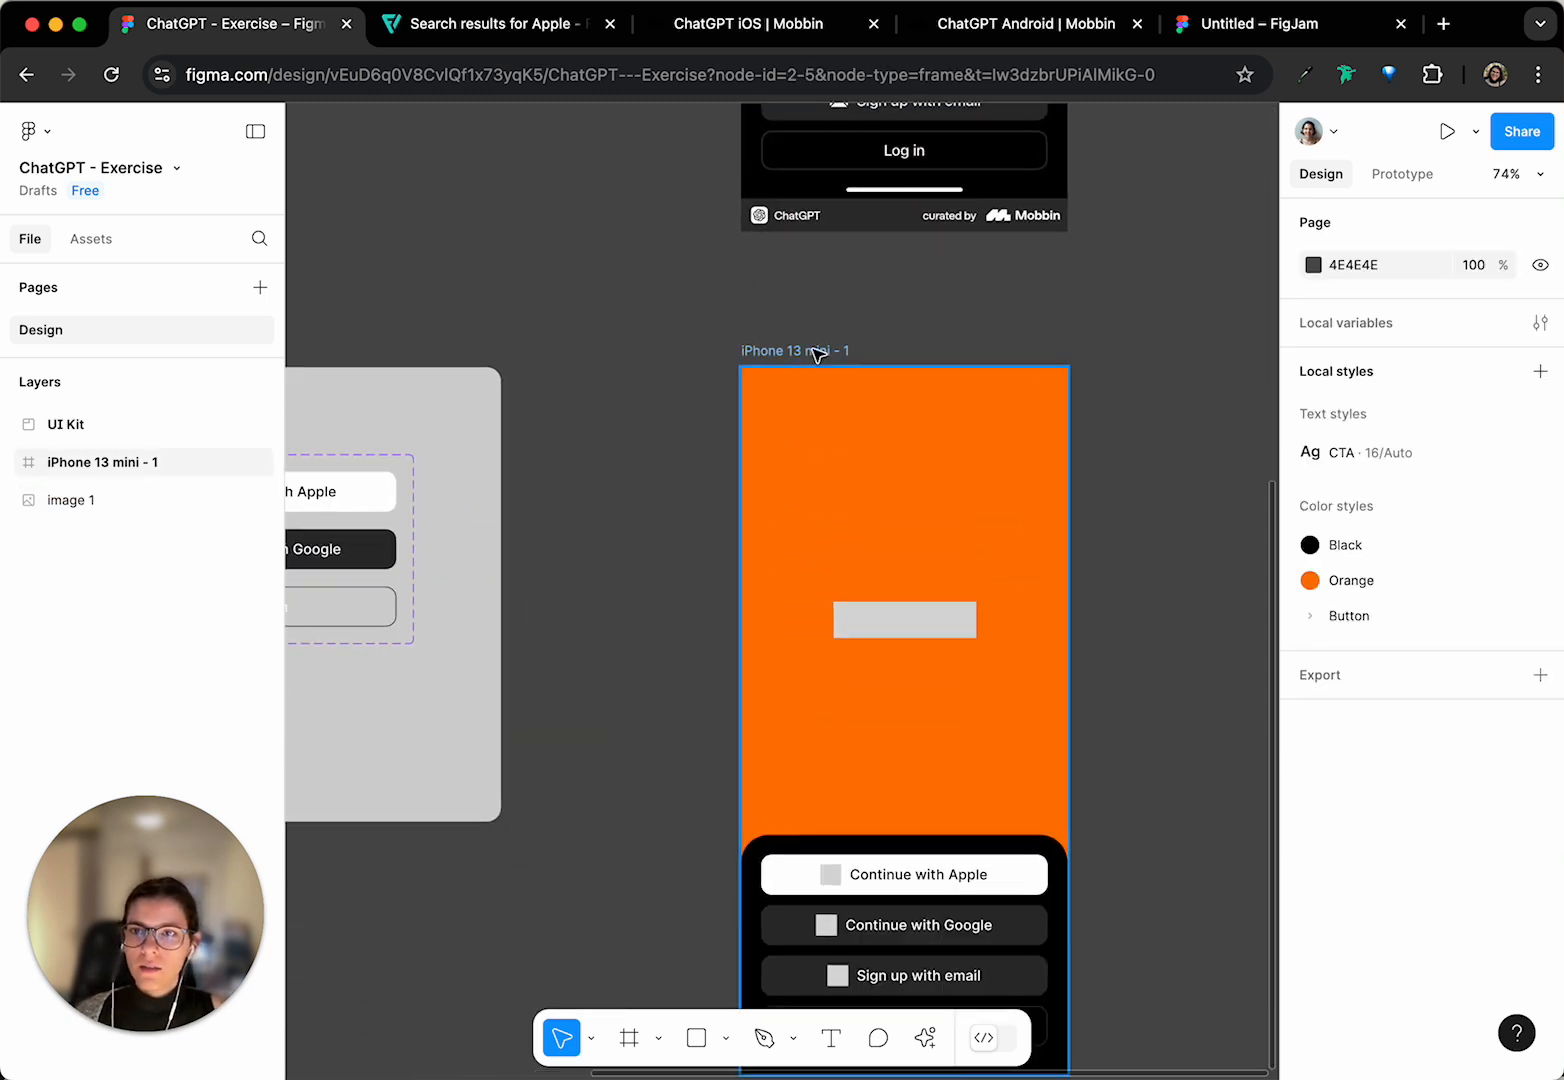
{"action": "double_click", "coordinate": [818, 352]}
{"action": "scroll", "coordinate": [716, 419], "scroll_direction": "down", "scroll_amount": 2}
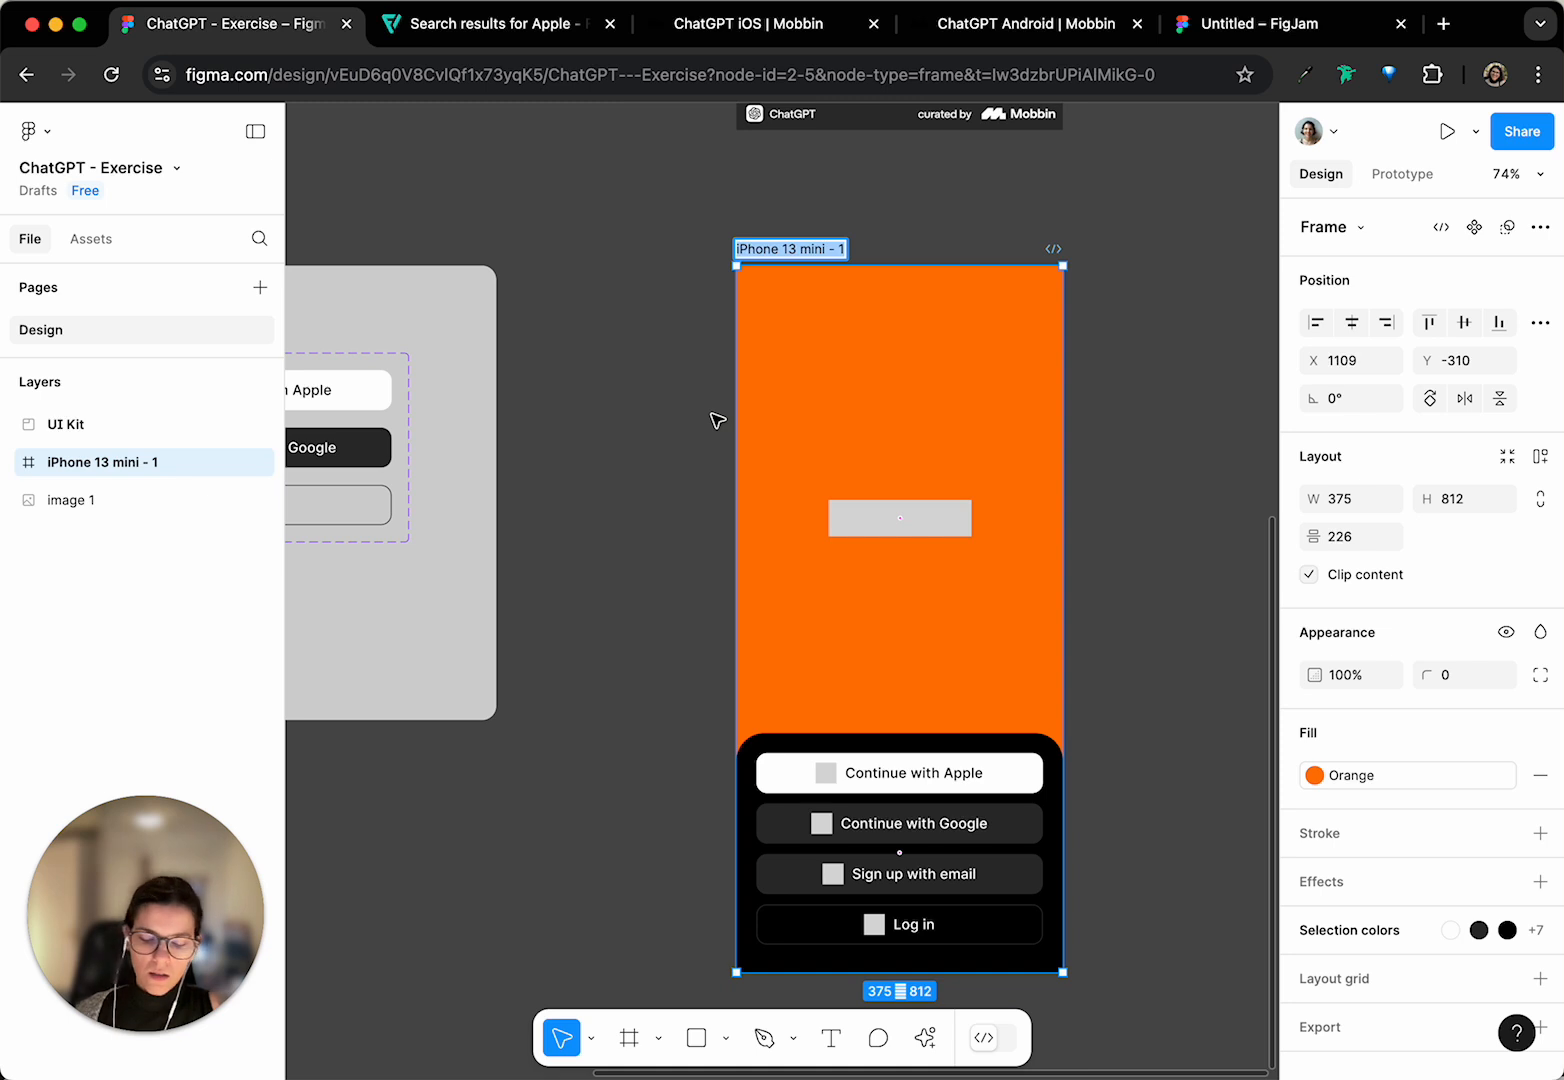
{"action": "type", "text": "Sig"}
{"action": "key", "text": "BackSpace"}
{"action": "key", "text": "BackSpace"}
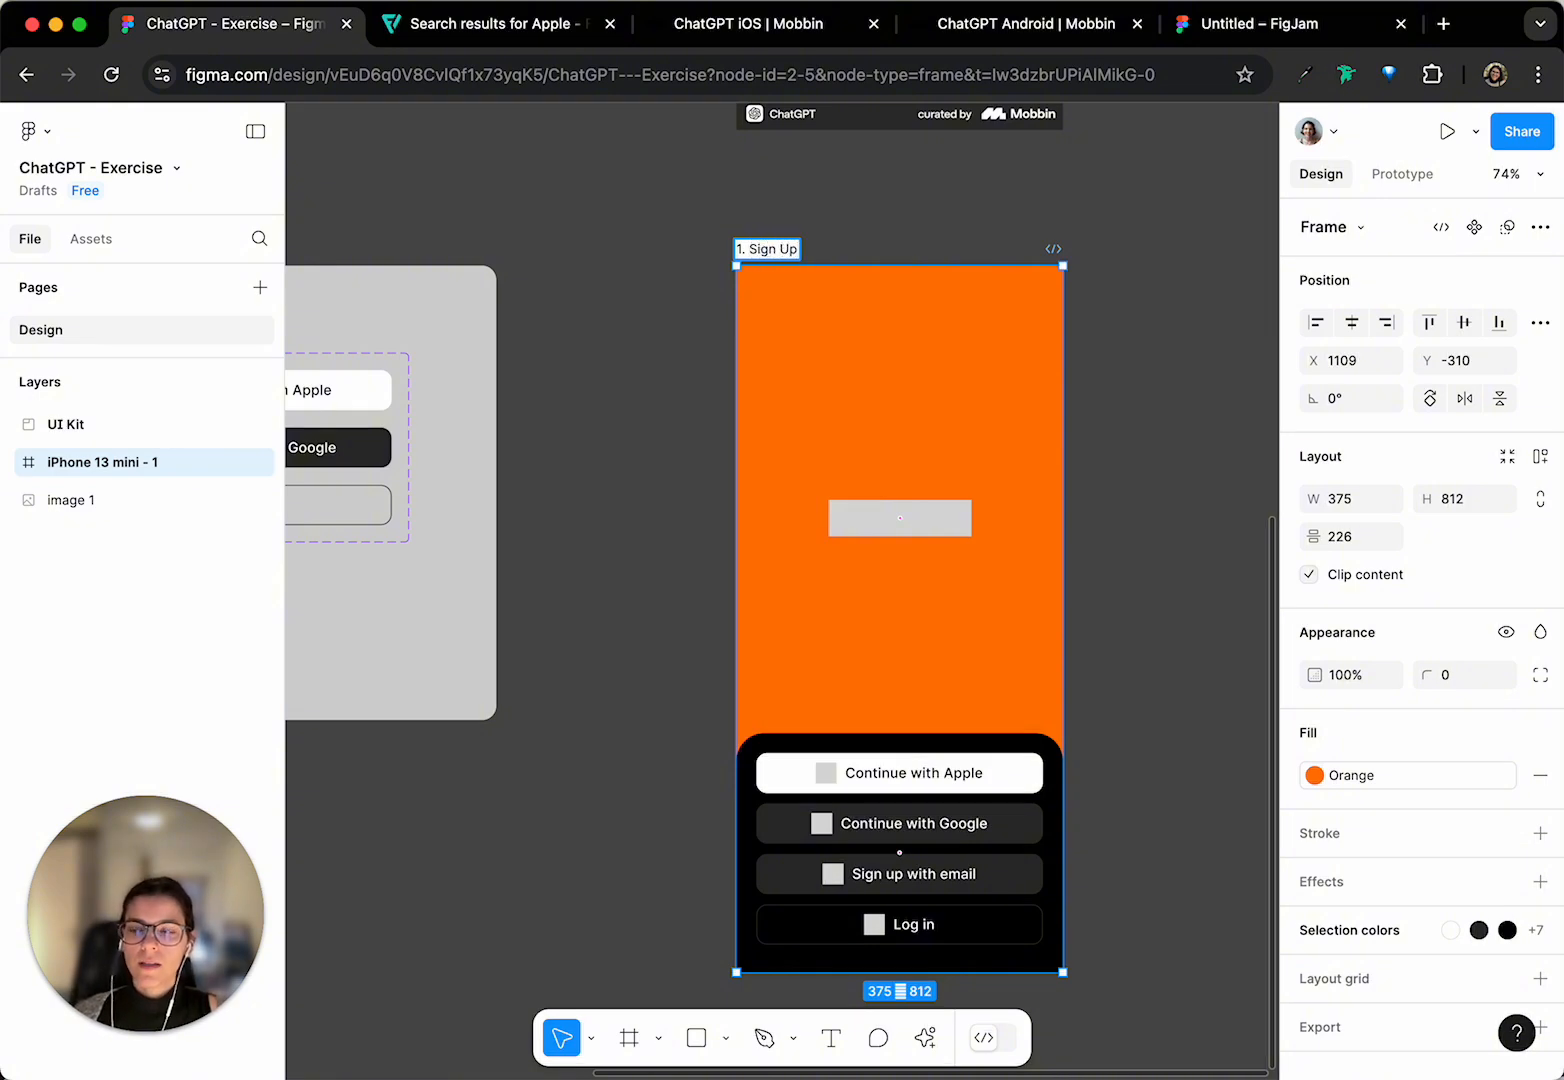
{"action": "key", "text": "Return"}
{"action": "left_click", "coordinate": [592, 347]}
- Compare the icon placeholder in the Continue with Apple button of "1. Sign Up" with the icon in the reference screenshot
{"action": "scroll", "coordinate": [593, 345], "scroll_direction": "down", "scroll_amount": 2}
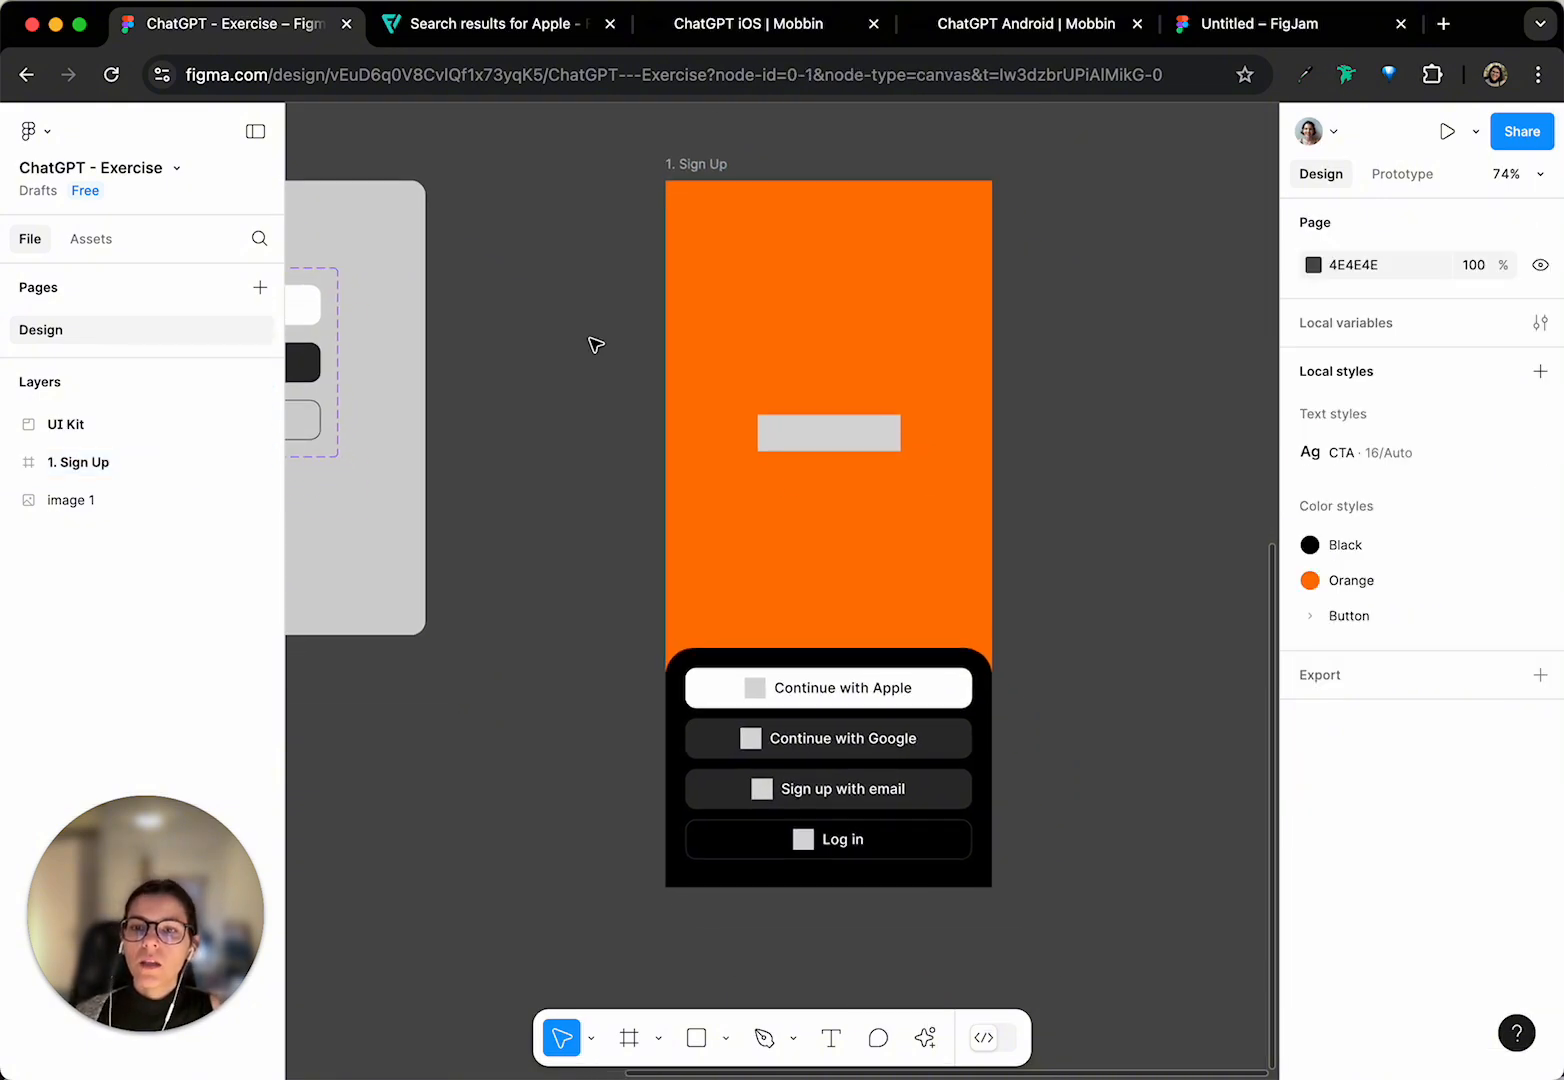
{"action": "scroll", "coordinate": [702, 342], "scroll_direction": "up", "scroll_amount": 2}
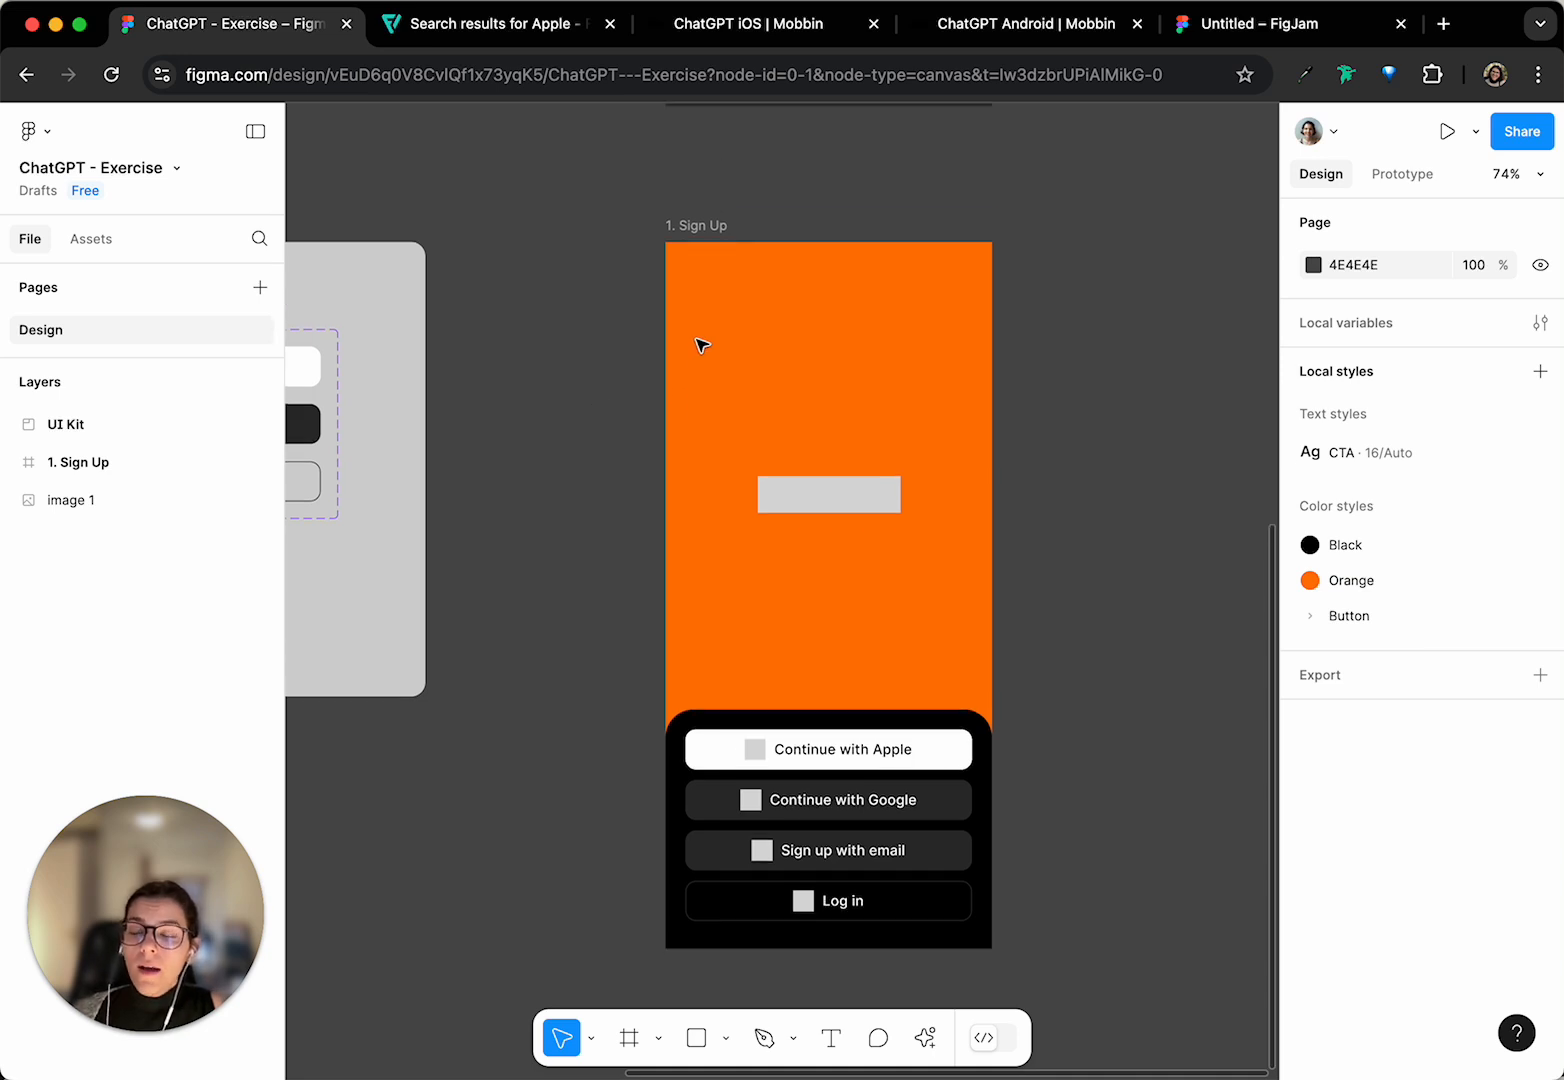
{"action": "left_click", "coordinate": [776, 740]}
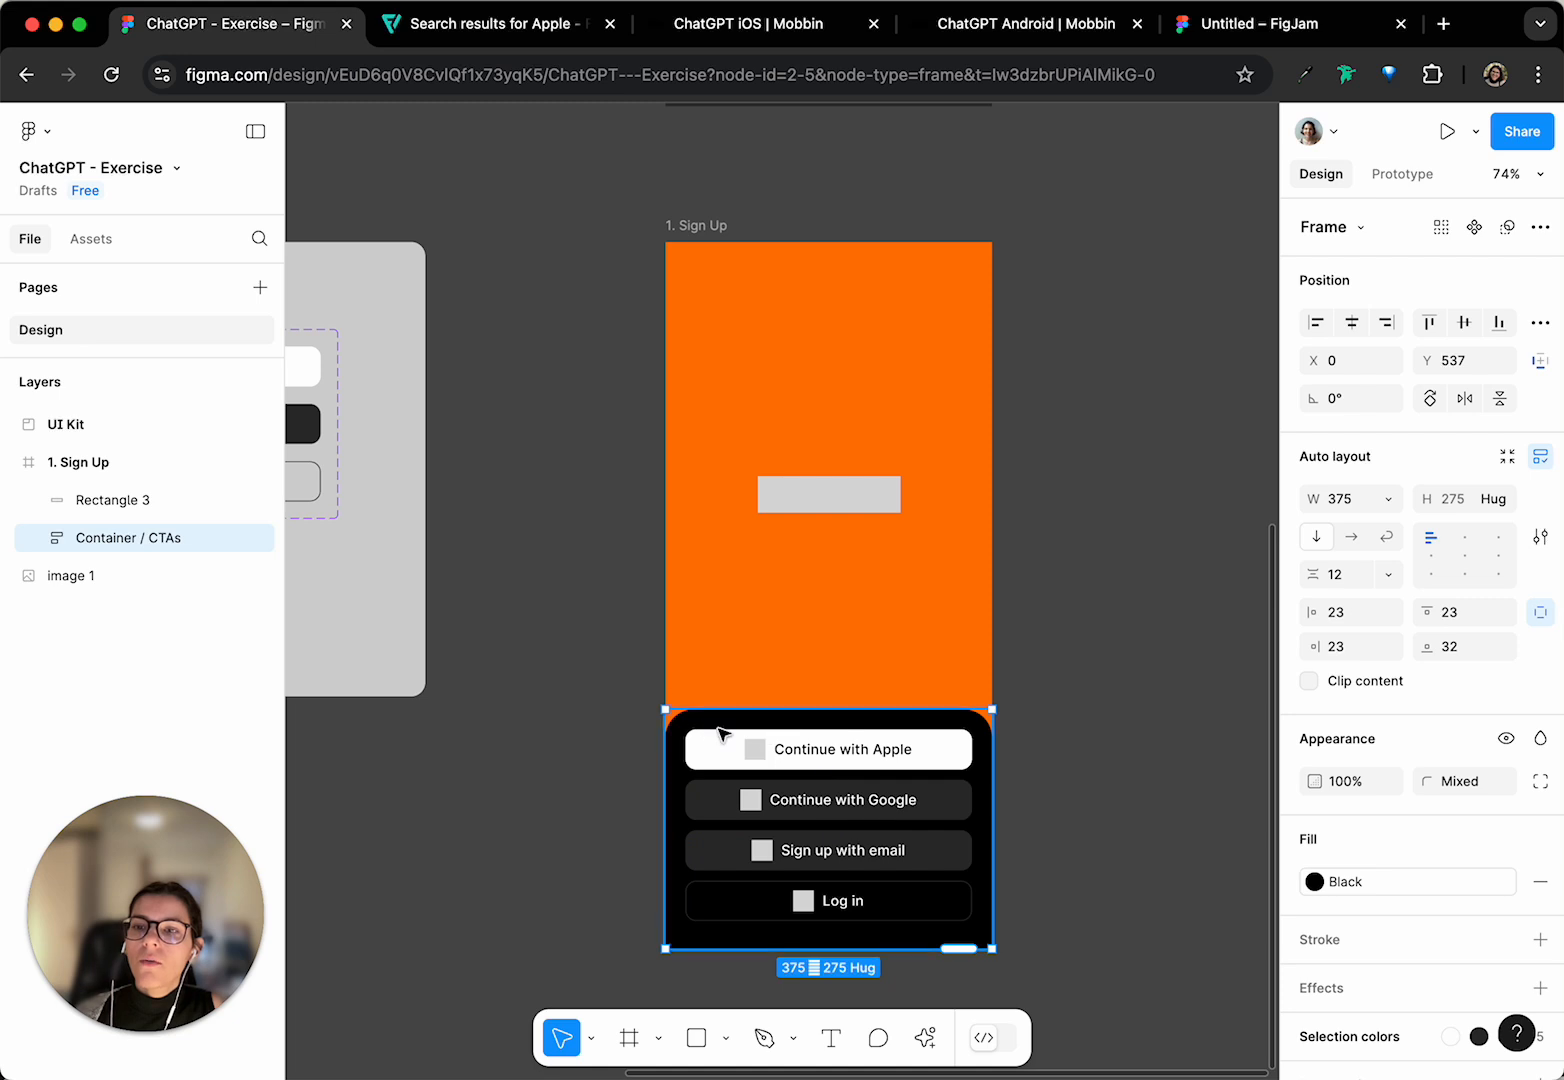
{"action": "double_click", "coordinate": [757, 752]}
{"action": "scroll", "coordinate": [760, 759], "scroll_direction": "up", "scroll_amount": 3}
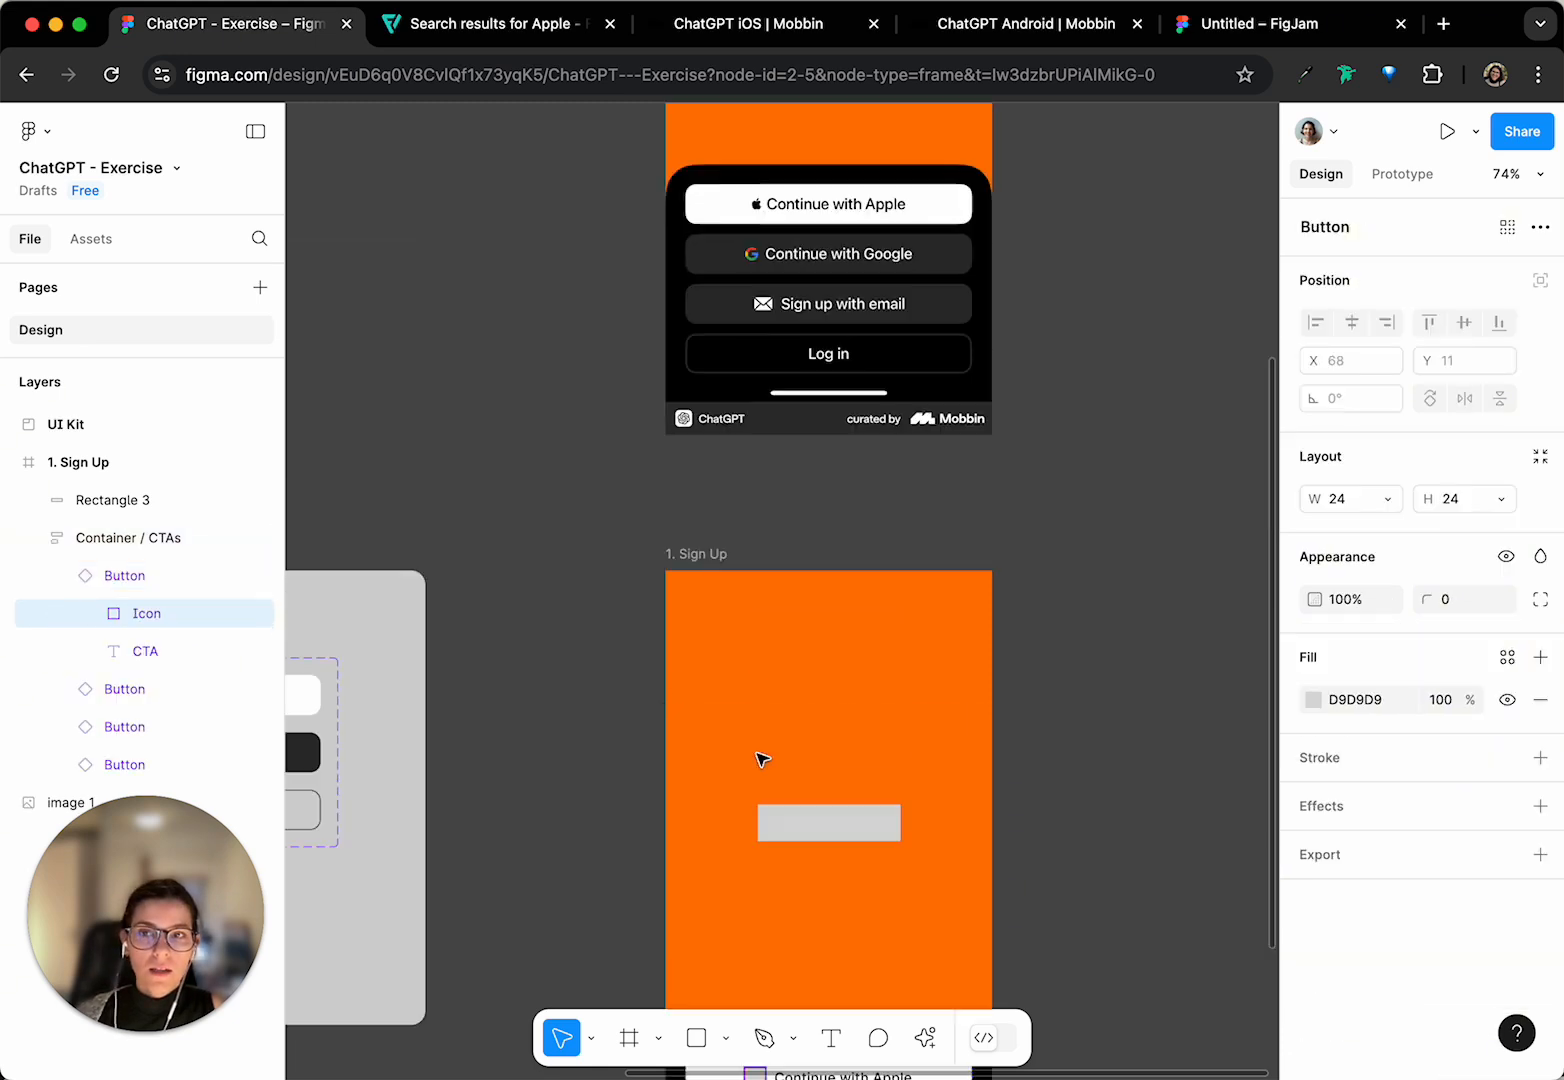
{"action": "scroll", "coordinate": [639, 366], "scroll_direction": "up", "scroll_amount": 1}
{"action": "scroll", "coordinate": [845, 489], "scroll_direction": "up", "scroll_amount": 2}
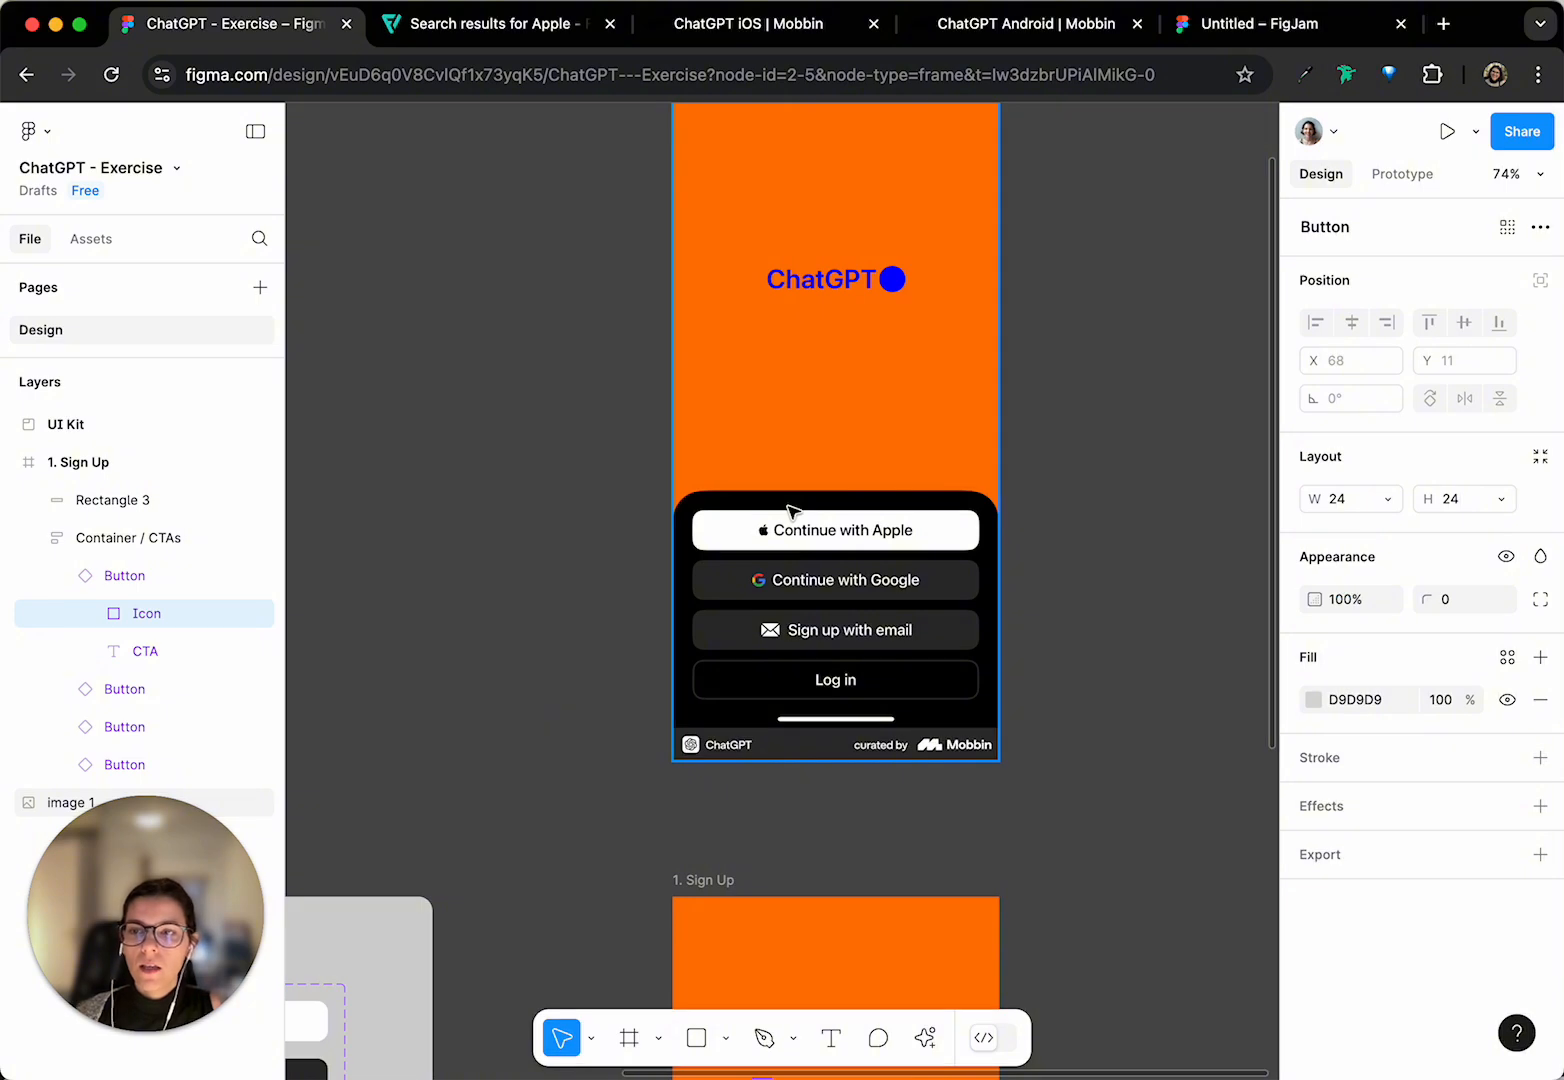
{"action": "scroll", "coordinate": [801, 471], "scroll_direction": "down", "scroll_amount": 4}
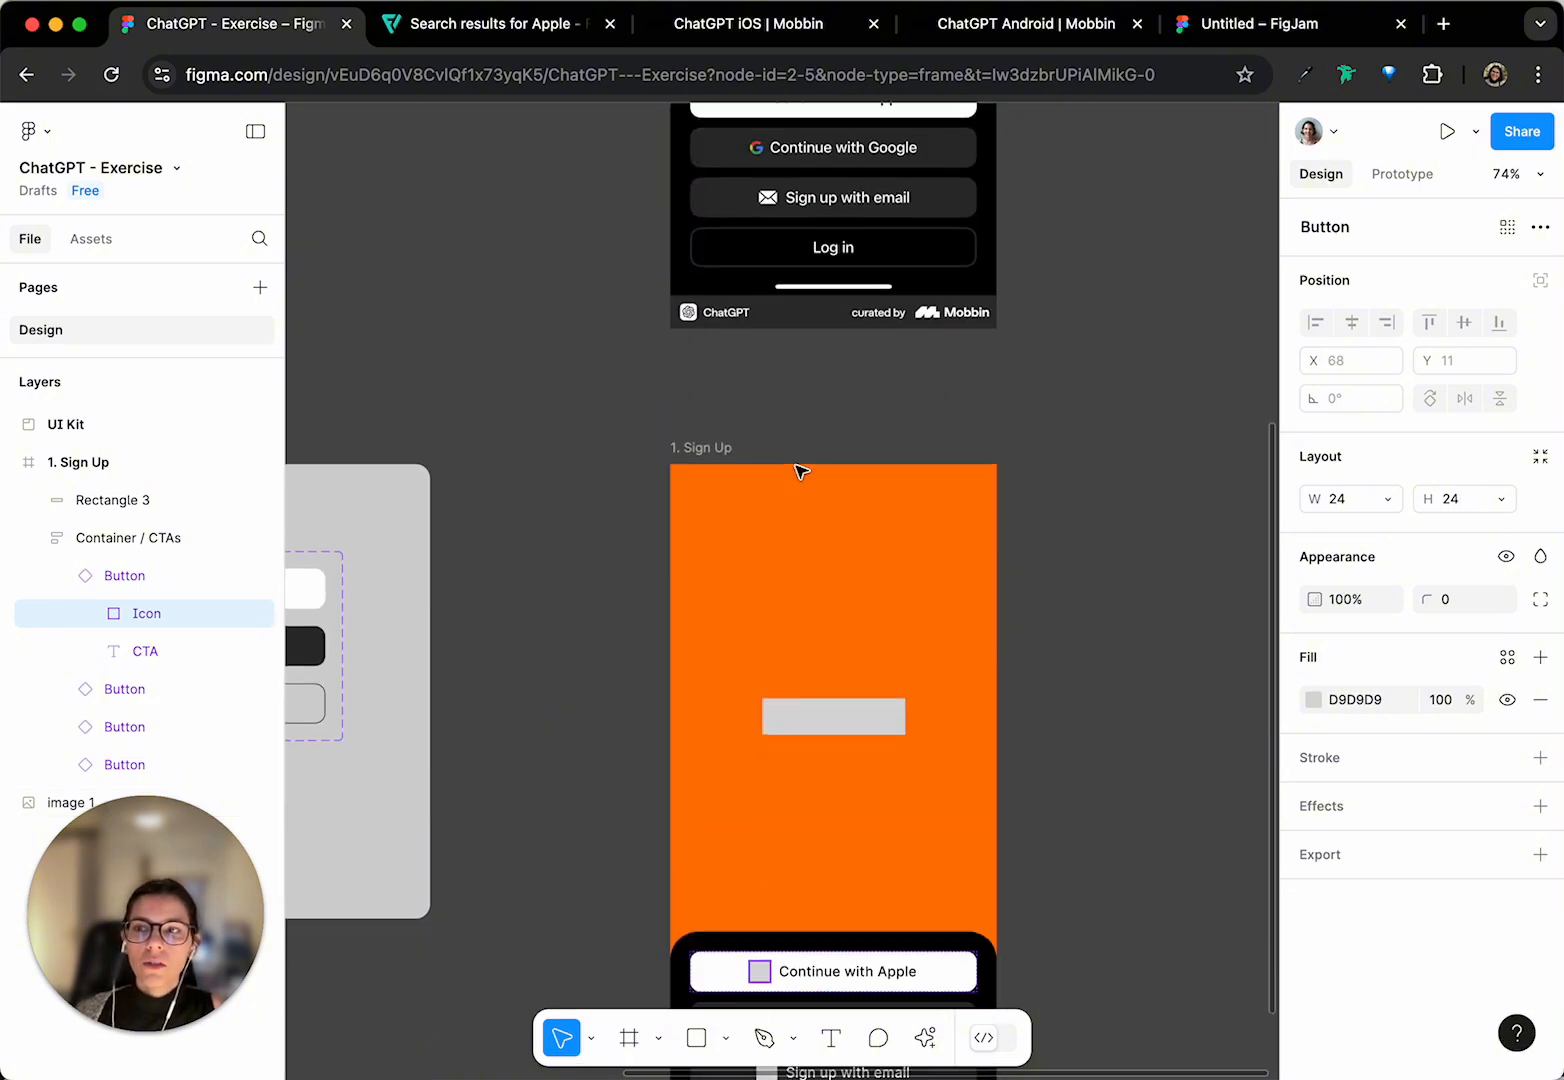
{"action": "scroll", "coordinate": [801, 471], "scroll_direction": "down", "scroll_amount": 1}
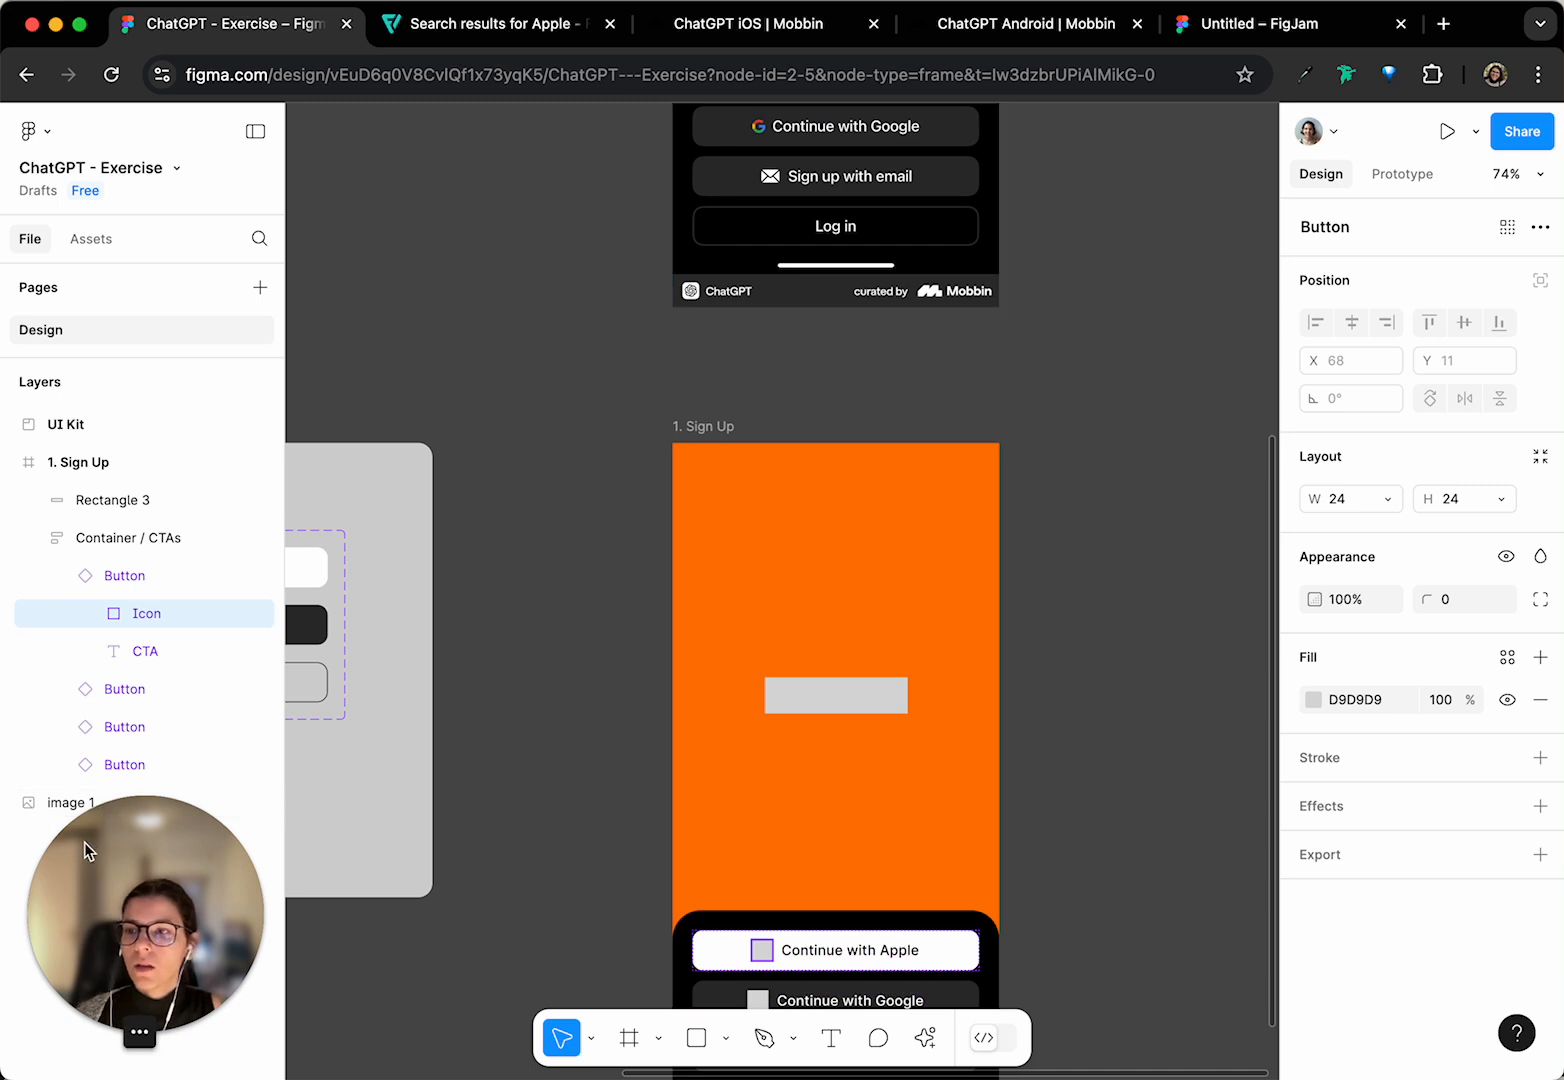
- Rename the ChatGPT screenshot image layer to "Reference"
{"action": "left_click_drag", "start_coordinate": [84, 842], "coordinate": [81, 877]}
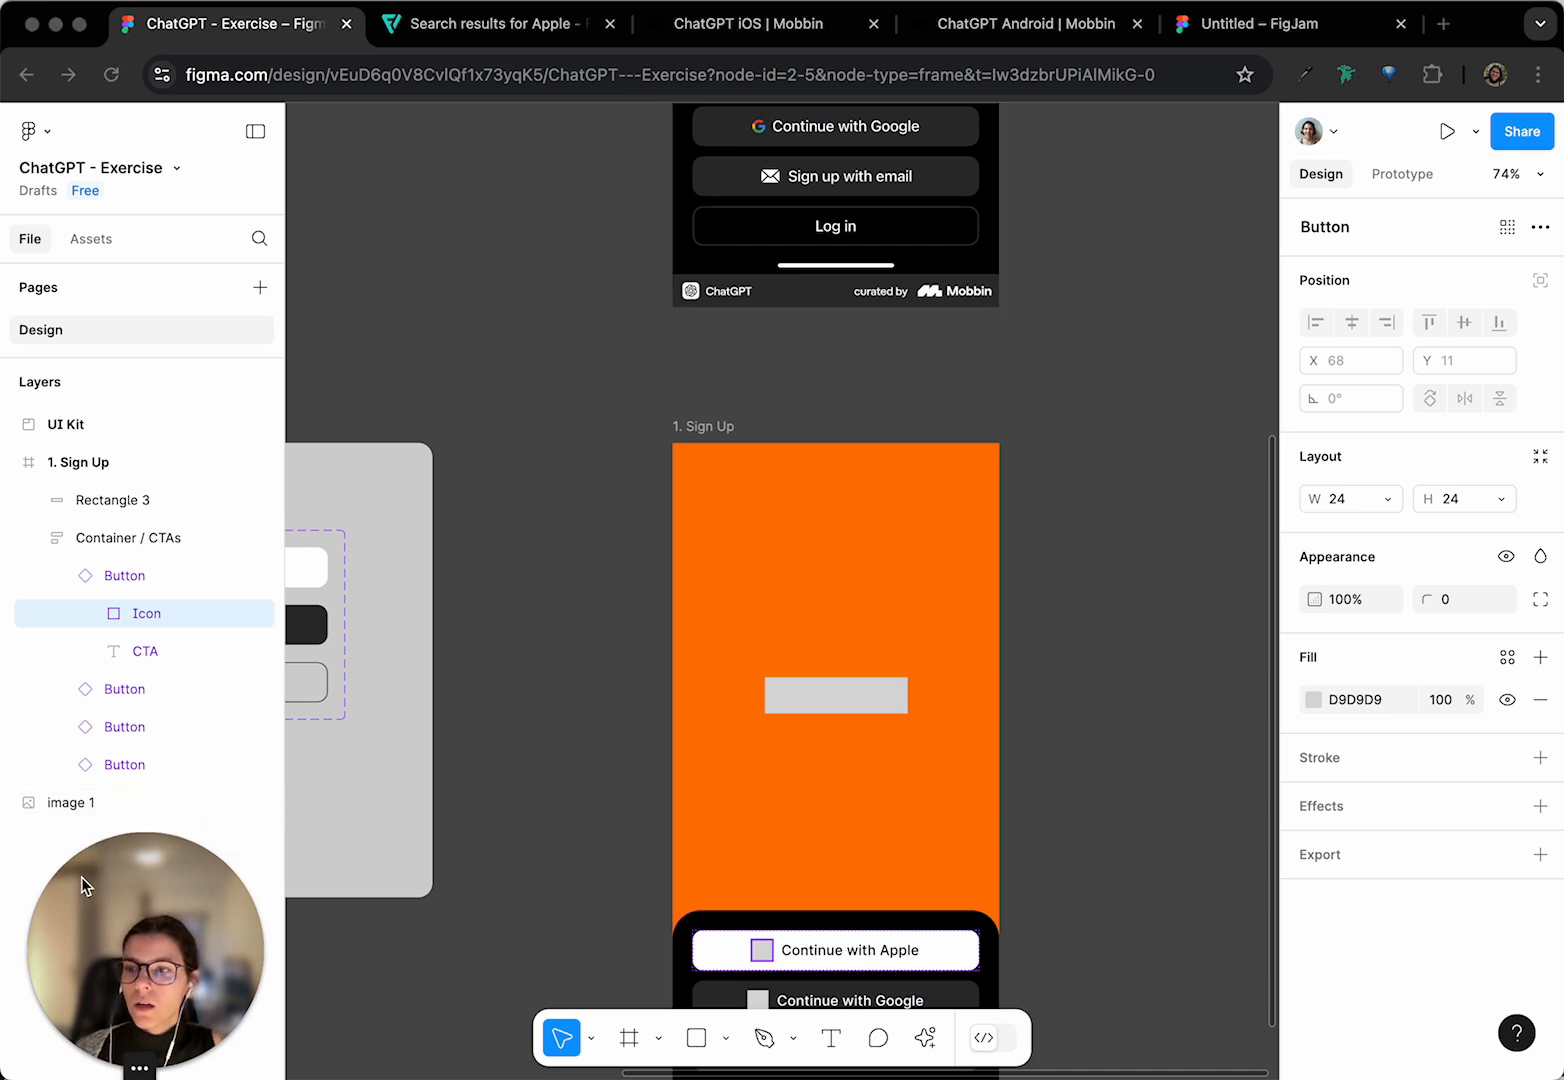
{"action": "left_click", "coordinate": [79, 803]}
{"action": "double_click", "coordinate": [79, 803]}
{"action": "type", "text": "Ref"}
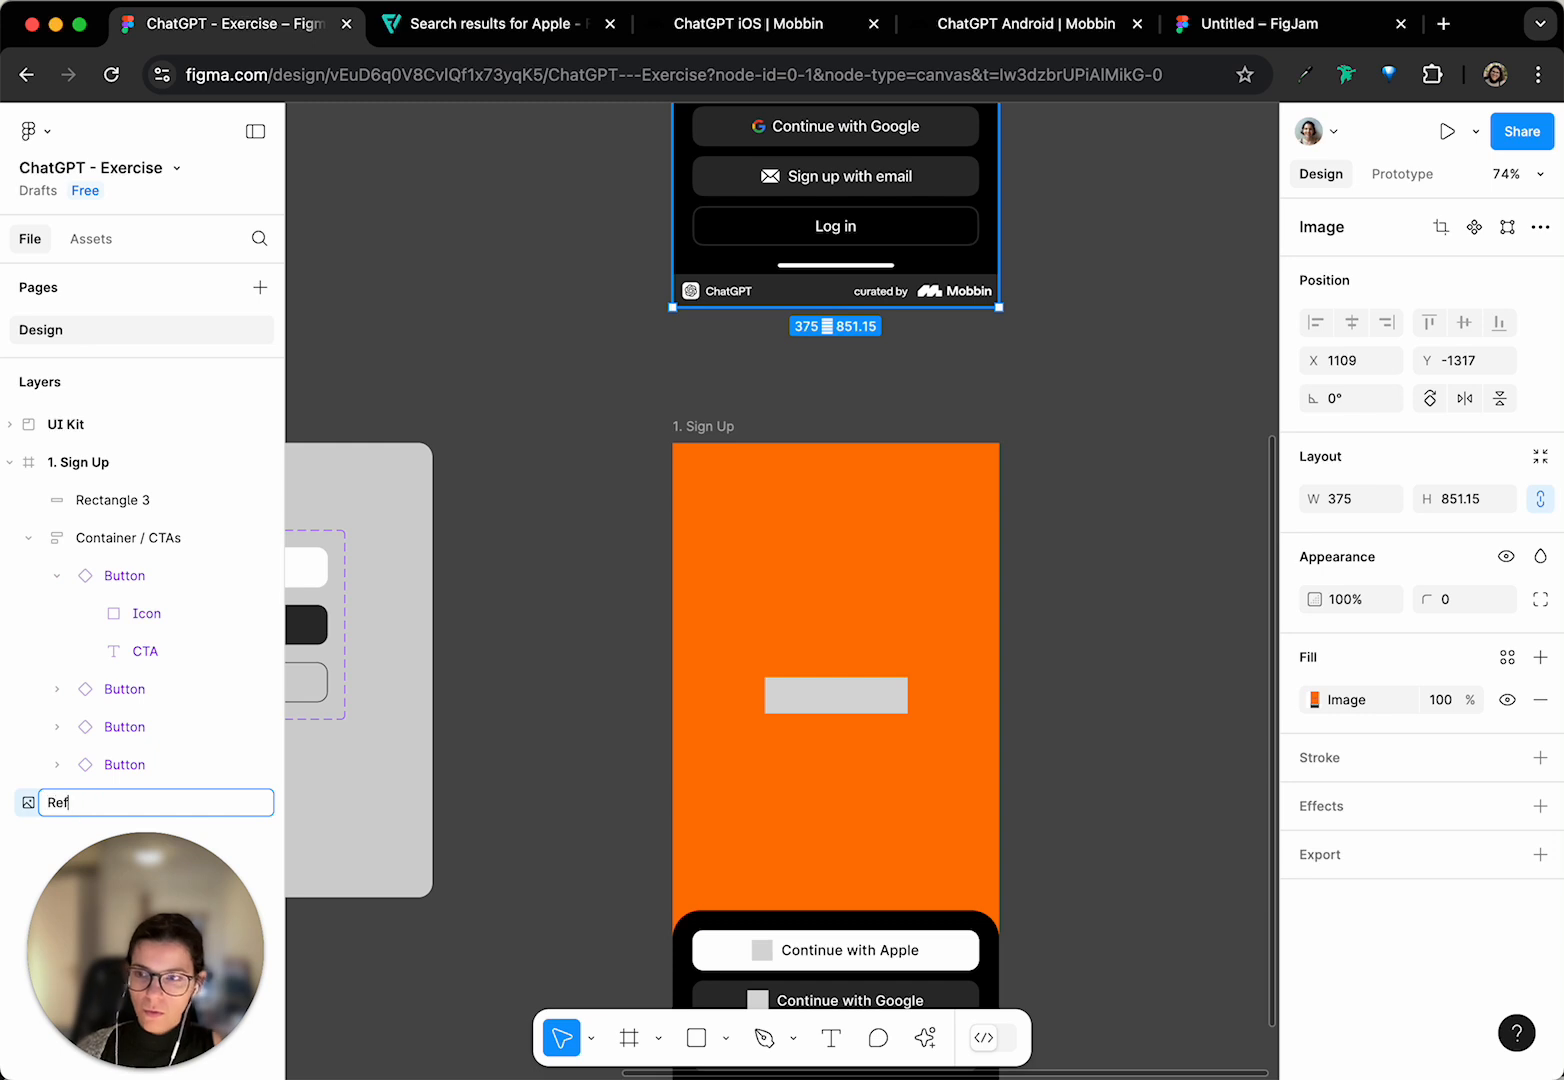
{"action": "type", "text": "erence"}
{"action": "key", "text": "Return"}
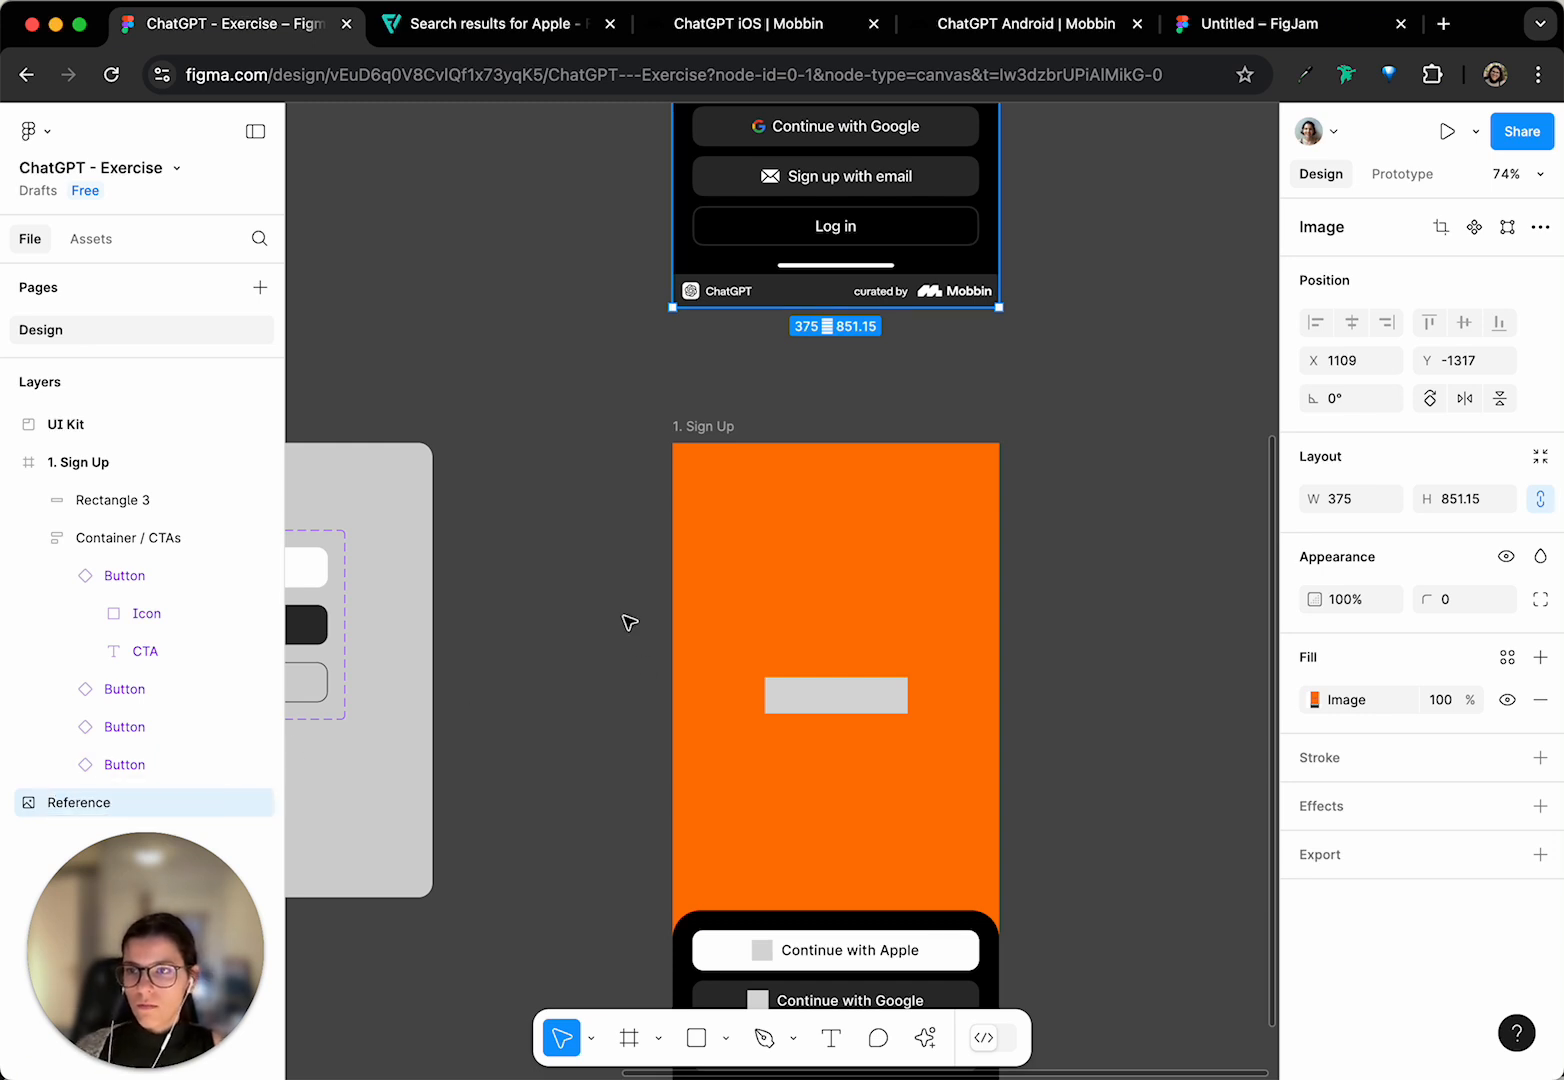
- Compare the button icons in the reference screenshot with the grey placeholders in the "1. Sign Up" frame
{"action": "scroll", "coordinate": [733, 524], "scroll_direction": "up", "scroll_amount": 5}
{"action": "scroll", "coordinate": [569, 461], "scroll_direction": "down", "scroll_amount": 1}
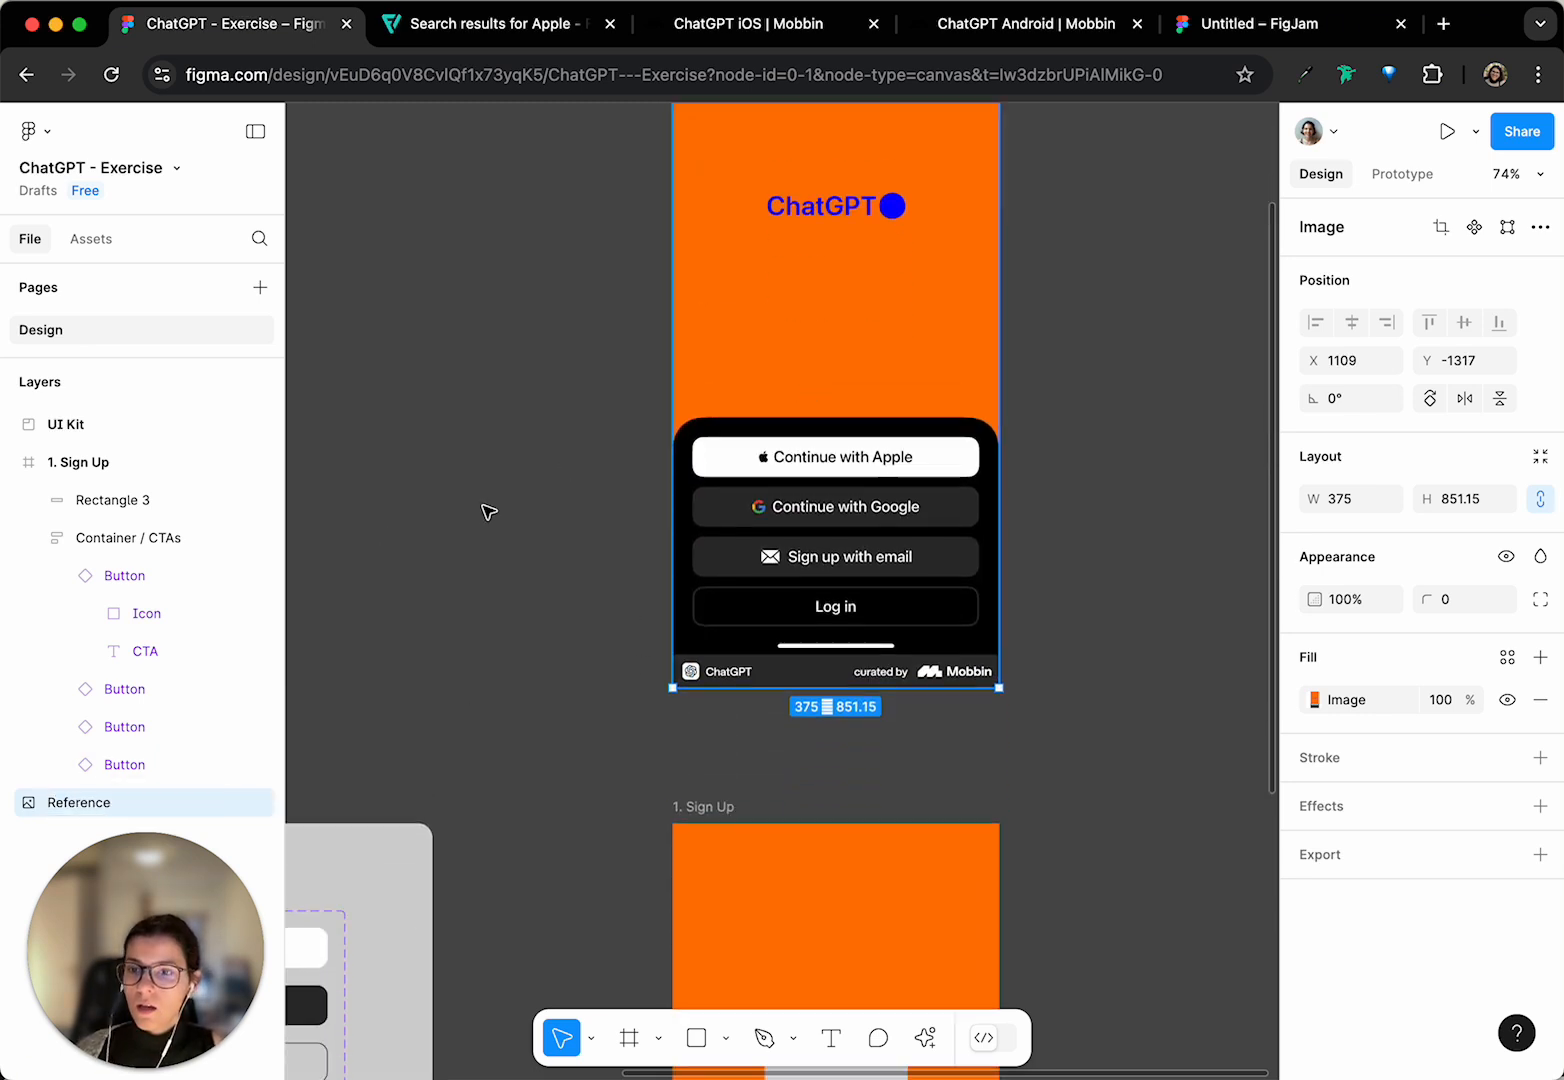
{"action": "scroll", "coordinate": [489, 512], "scroll_direction": "up", "scroll_amount": 3}
{"action": "scroll", "coordinate": [949, 642], "scroll_direction": "down", "scroll_amount": 10}
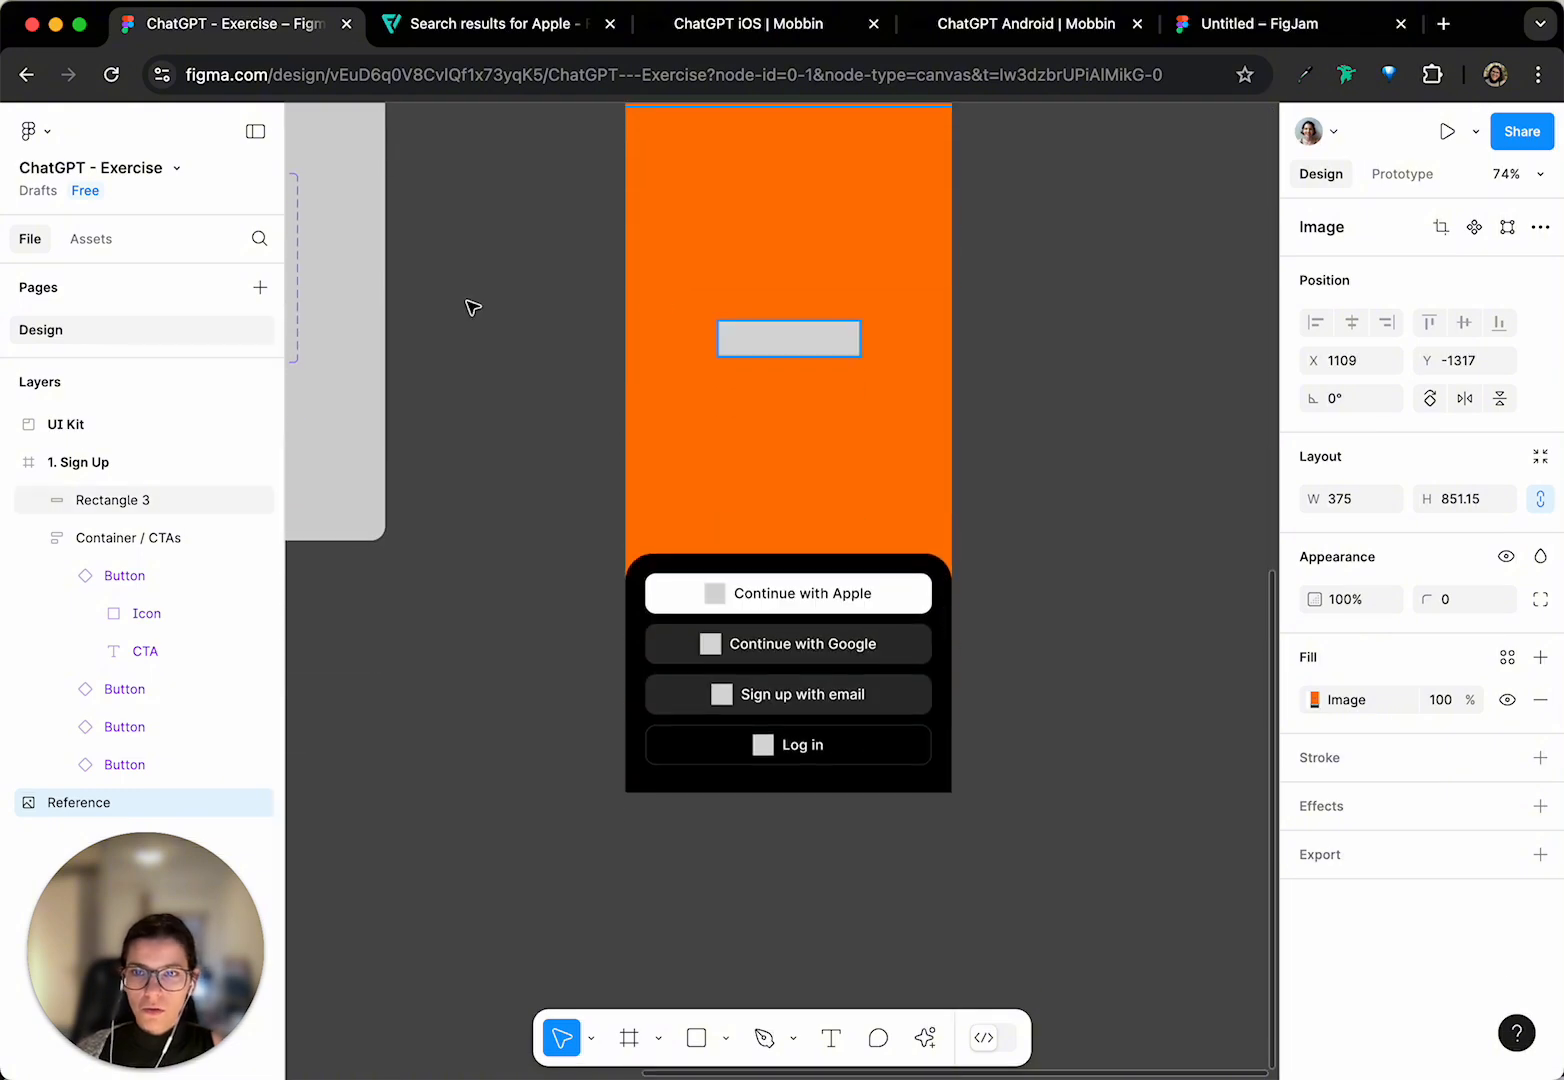
{"action": "scroll", "coordinate": [877, 556], "scroll_direction": "left", "scroll_amount": 1}
{"action": "scroll", "coordinate": [873, 559], "scroll_direction": "up", "scroll_amount": 1}
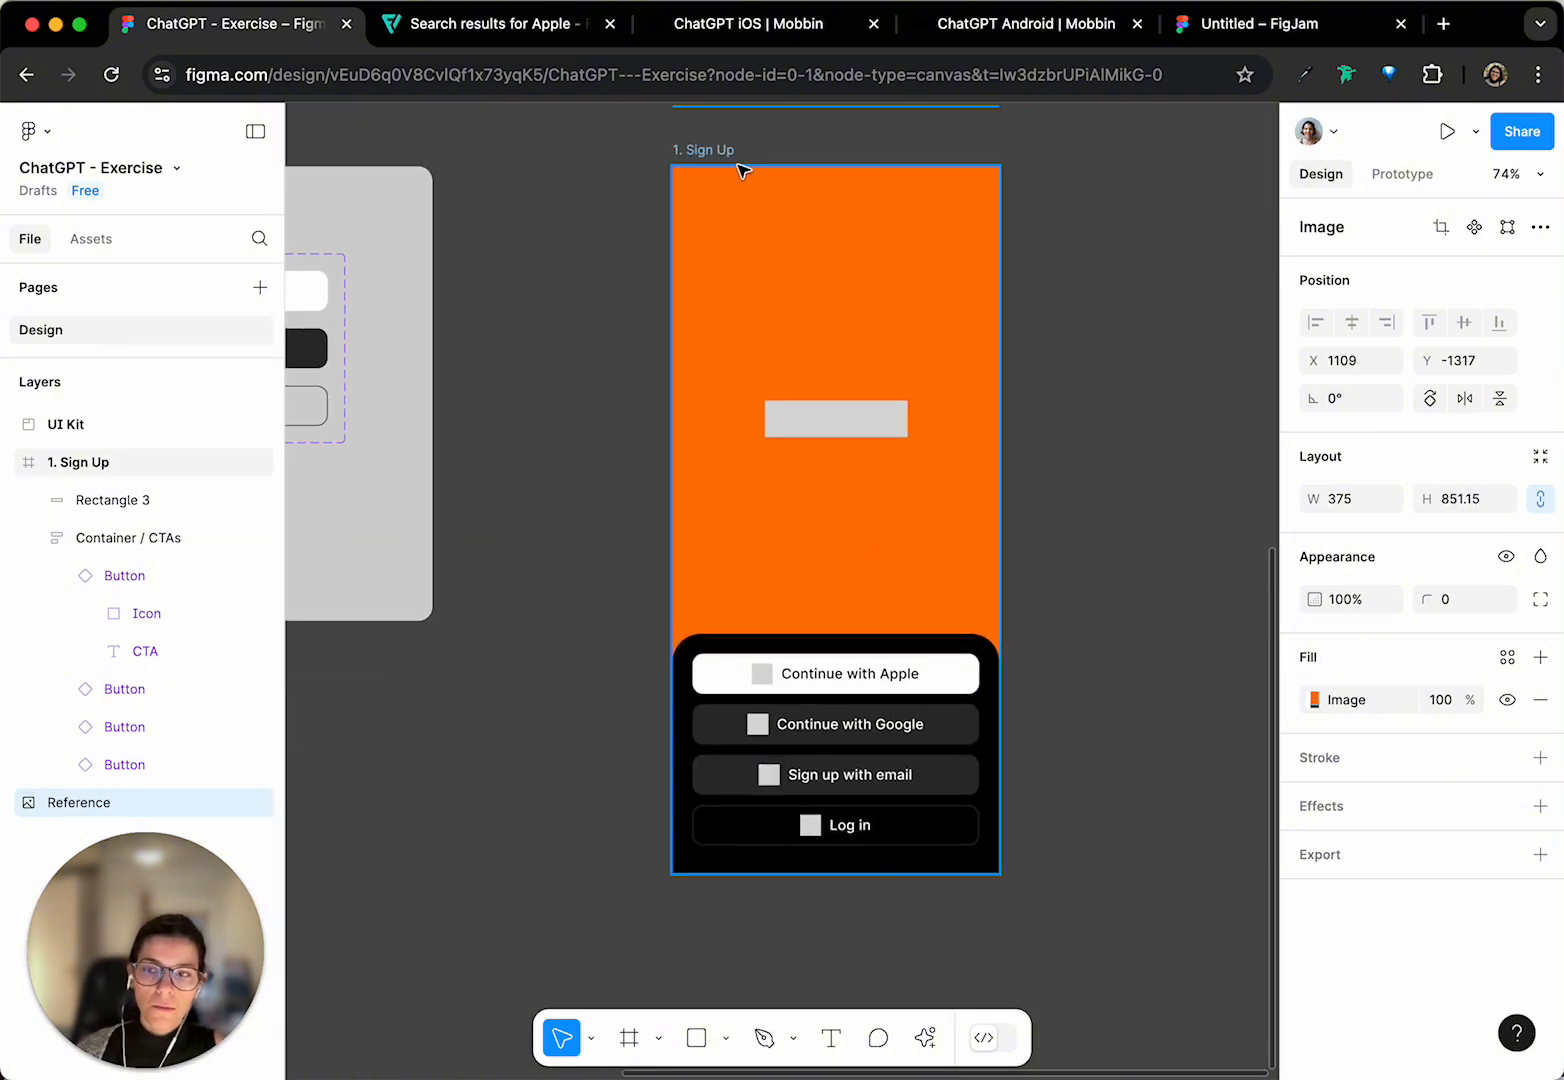
{"action": "scroll", "coordinate": [663, 346], "scroll_direction": "left", "scroll_amount": 2}
{"action": "left_click", "coordinate": [813, 510]}
{"action": "scroll", "coordinate": [958, 727], "scroll_direction": "up", "scroll_amount": 1}
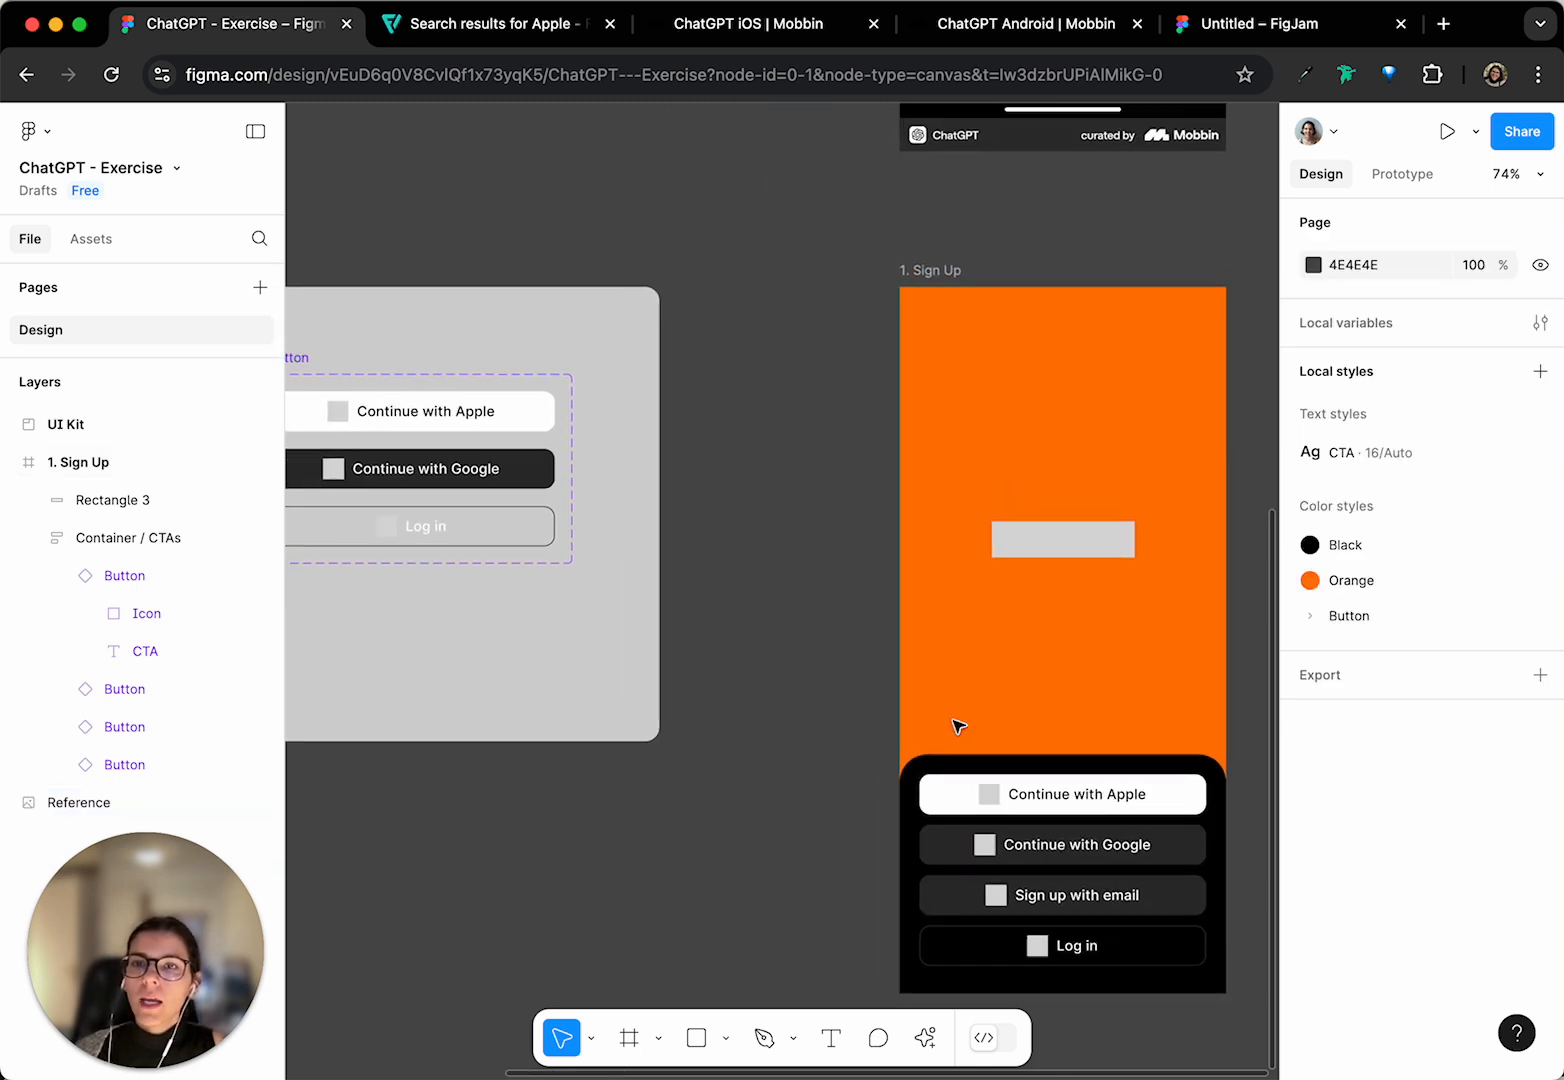
{"action": "scroll", "coordinate": [958, 727], "scroll_direction": "up", "scroll_amount": 5}
{"action": "scroll", "coordinate": [957, 723], "scroll_direction": "right", "scroll_amount": 2}
{"action": "scroll", "coordinate": [950, 559], "scroll_direction": "up", "scroll_amount": 5, "text": "ctrl"}
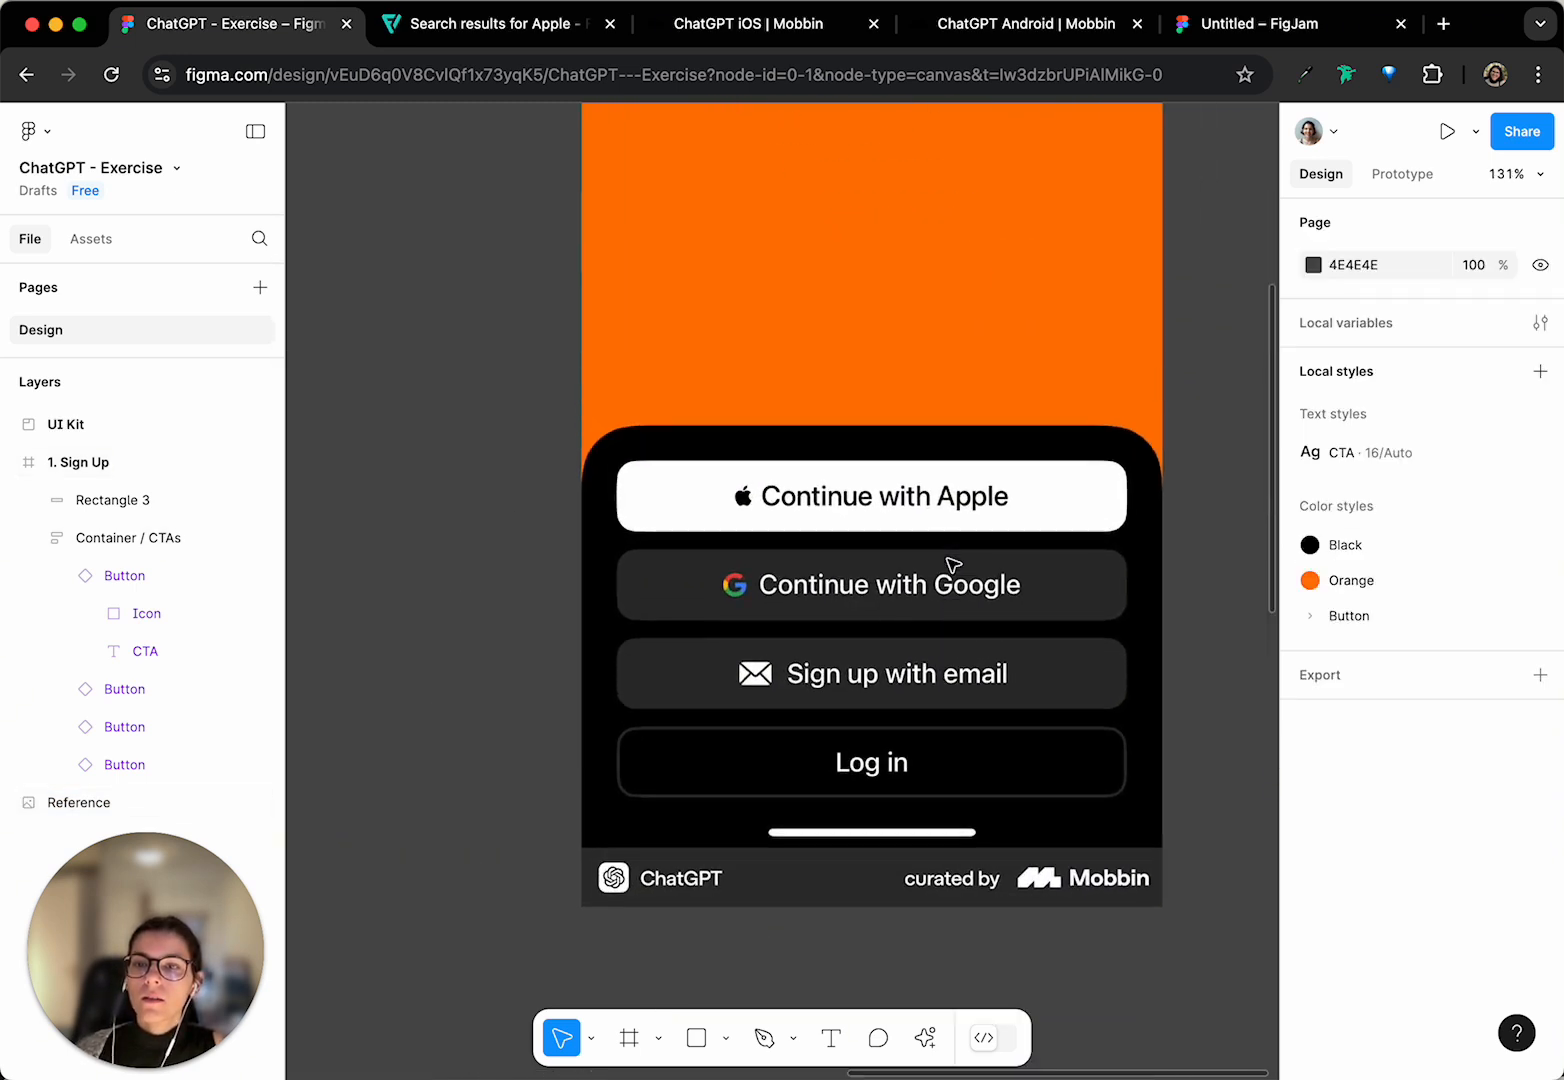
{"action": "scroll", "coordinate": [953, 565], "scroll_direction": "up", "scroll_amount": 2}
{"action": "scroll", "coordinate": [853, 628], "scroll_direction": "up", "scroll_amount": 3, "text": "ctrl"}
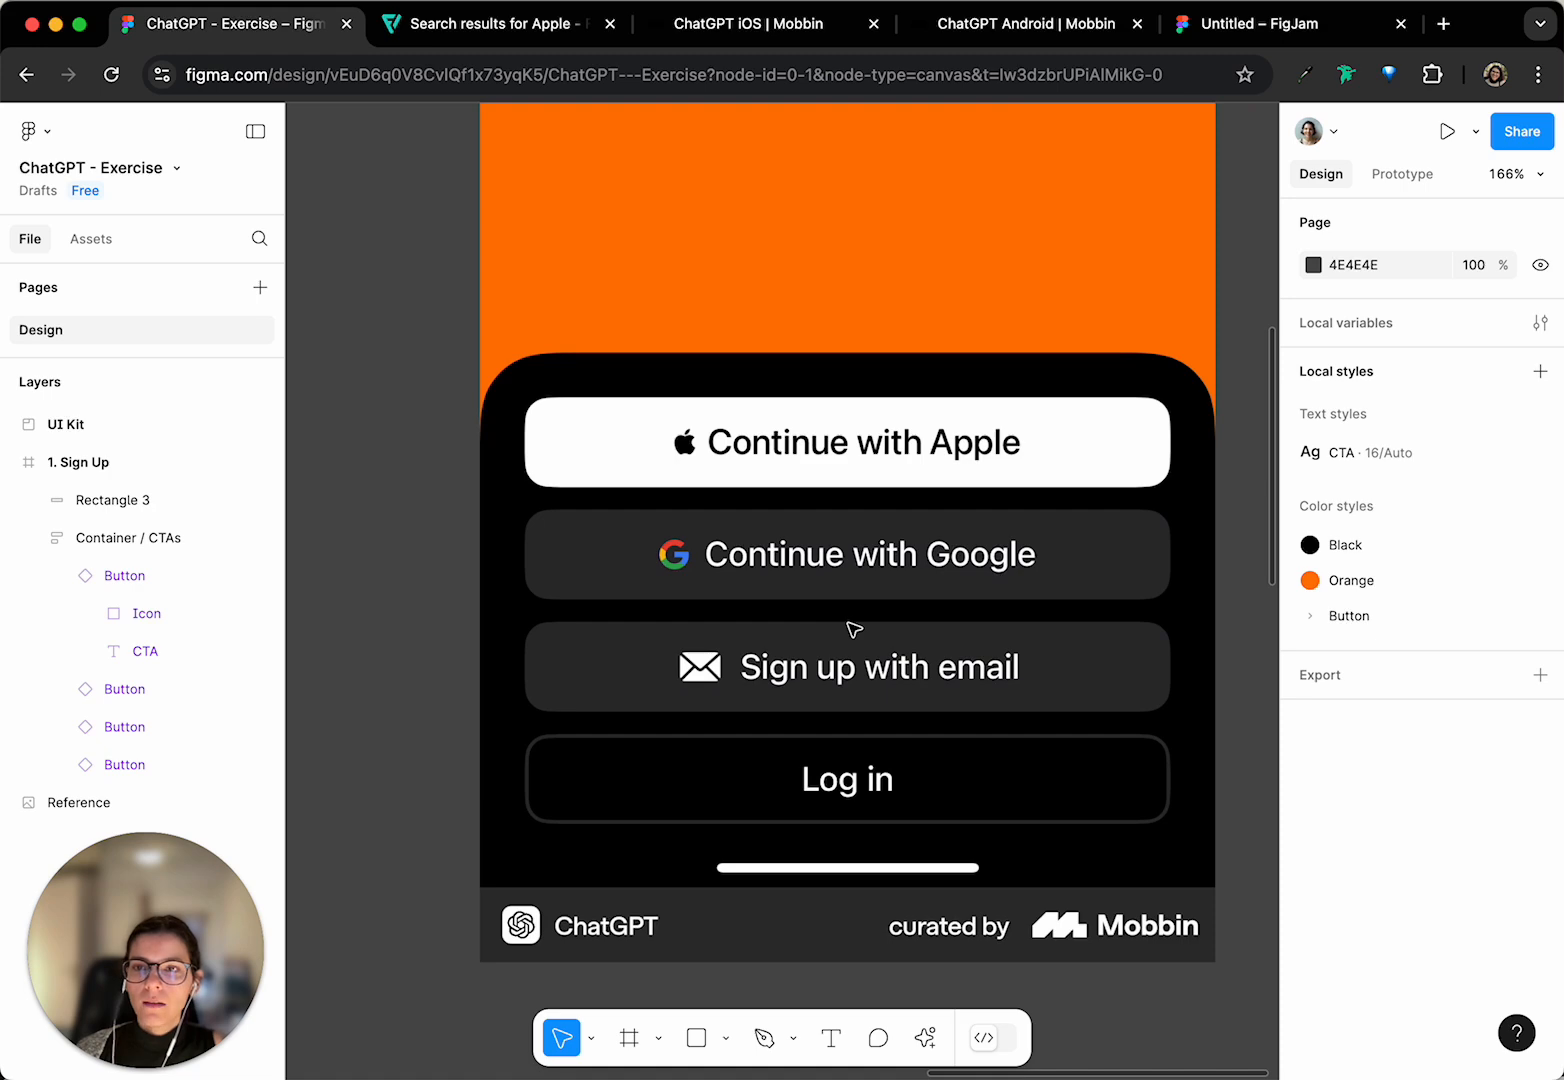
{"action": "scroll", "coordinate": [853, 628], "scroll_direction": "down", "scroll_amount": 15}
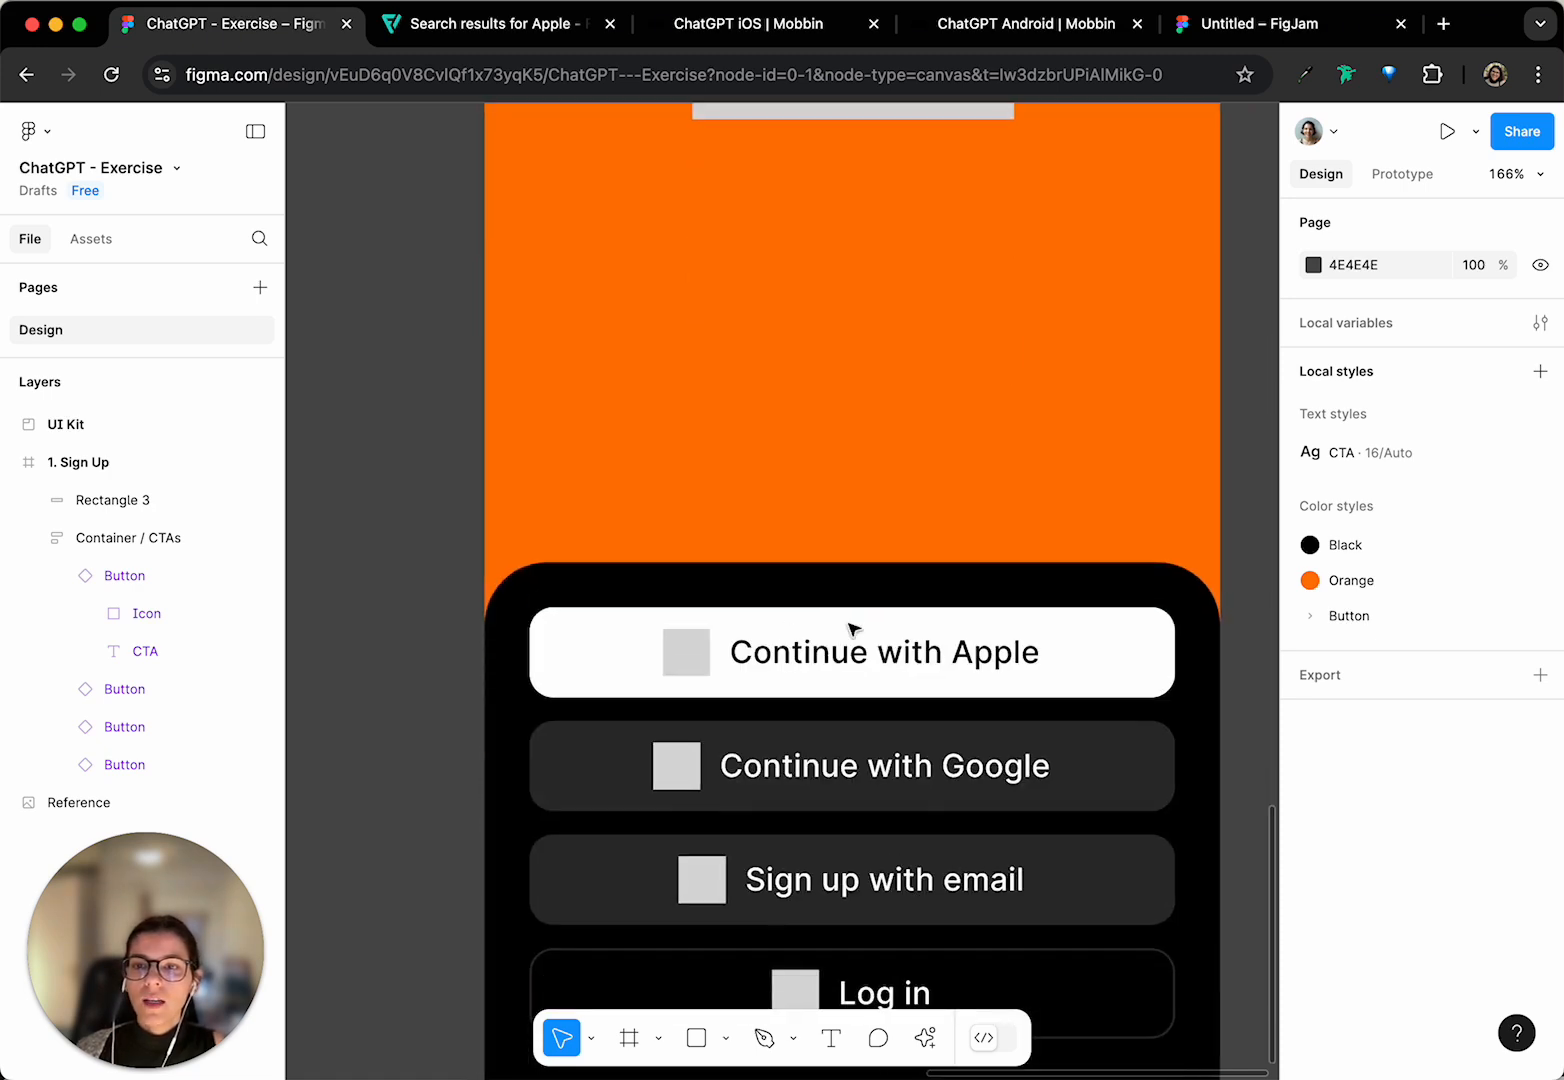
- Inspect the icon placeholder in the sign-up screen's Continue with Apple button and in the UI Kit's Primary button variant
{"action": "double_click", "coordinate": [716, 650]}
{"action": "scroll", "coordinate": [580, 664], "scroll_direction": "left", "scroll_amount": 6}
{"action": "scroll", "coordinate": [581, 661], "scroll_direction": "right", "scroll_amount": 5}
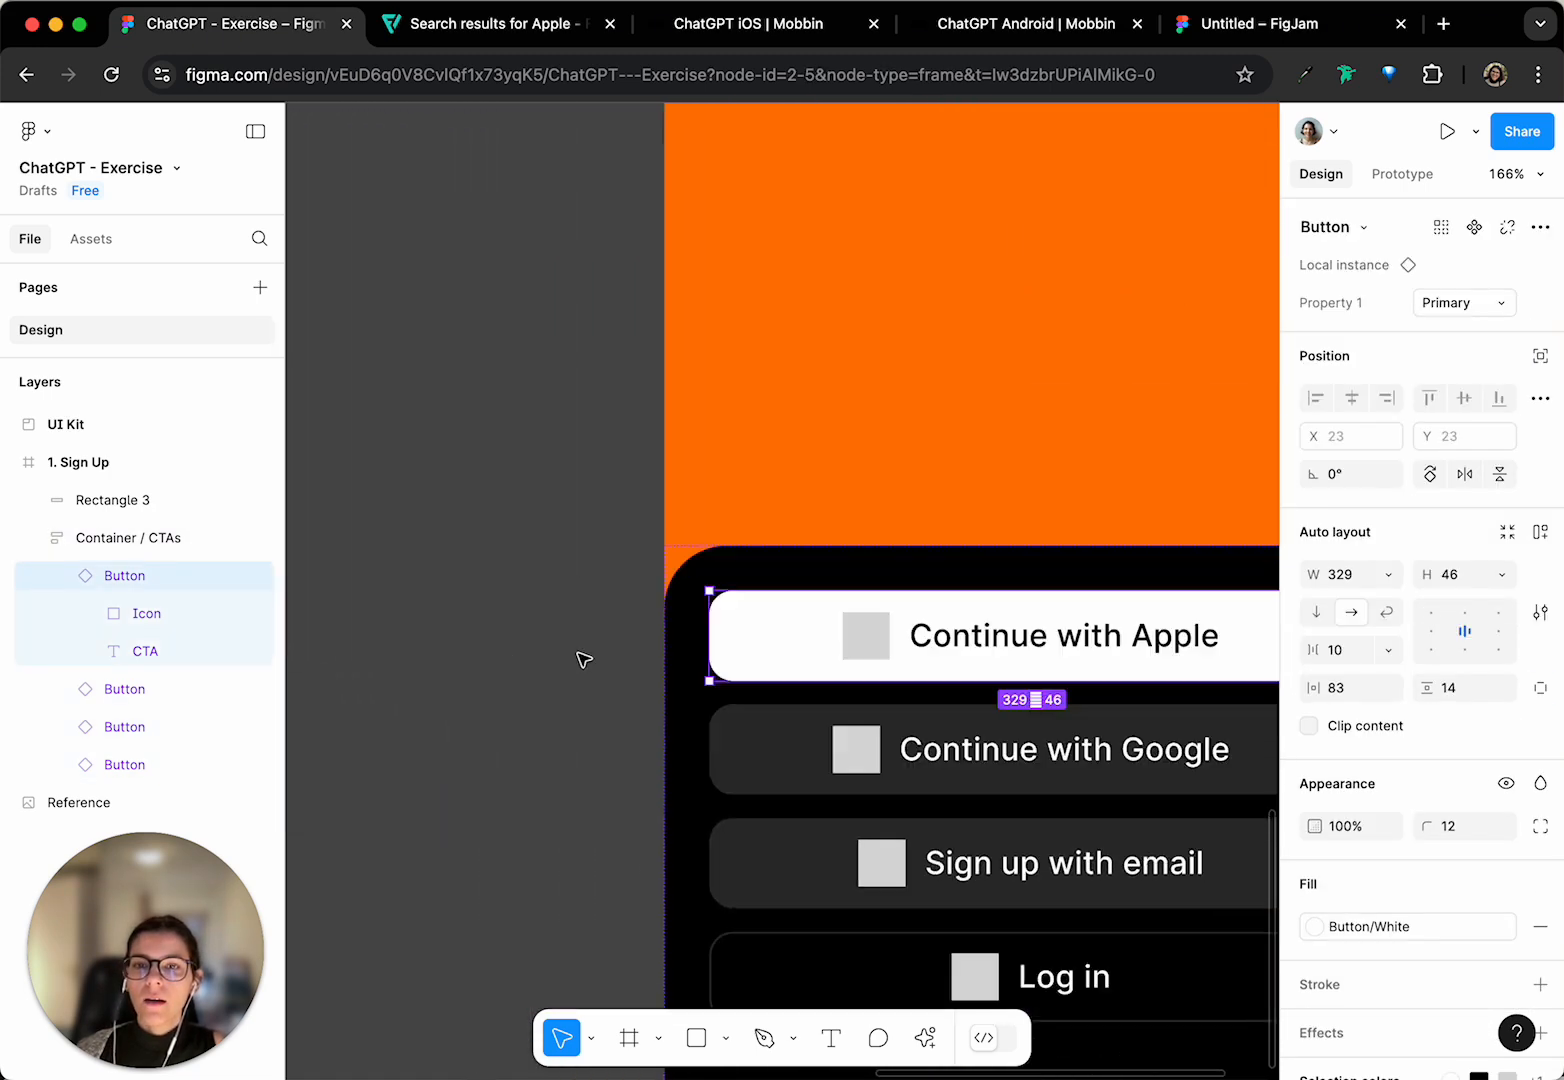
{"action": "scroll", "coordinate": [590, 650], "scroll_direction": "right", "scroll_amount": 2}
{"action": "left_click", "coordinate": [766, 560]}
{"action": "scroll", "coordinate": [766, 560], "scroll_direction": "down", "scroll_amount": 5, "text": "ctrl"}
{"action": "scroll", "coordinate": [735, 549], "scroll_direction": "left", "scroll_amount": 10}
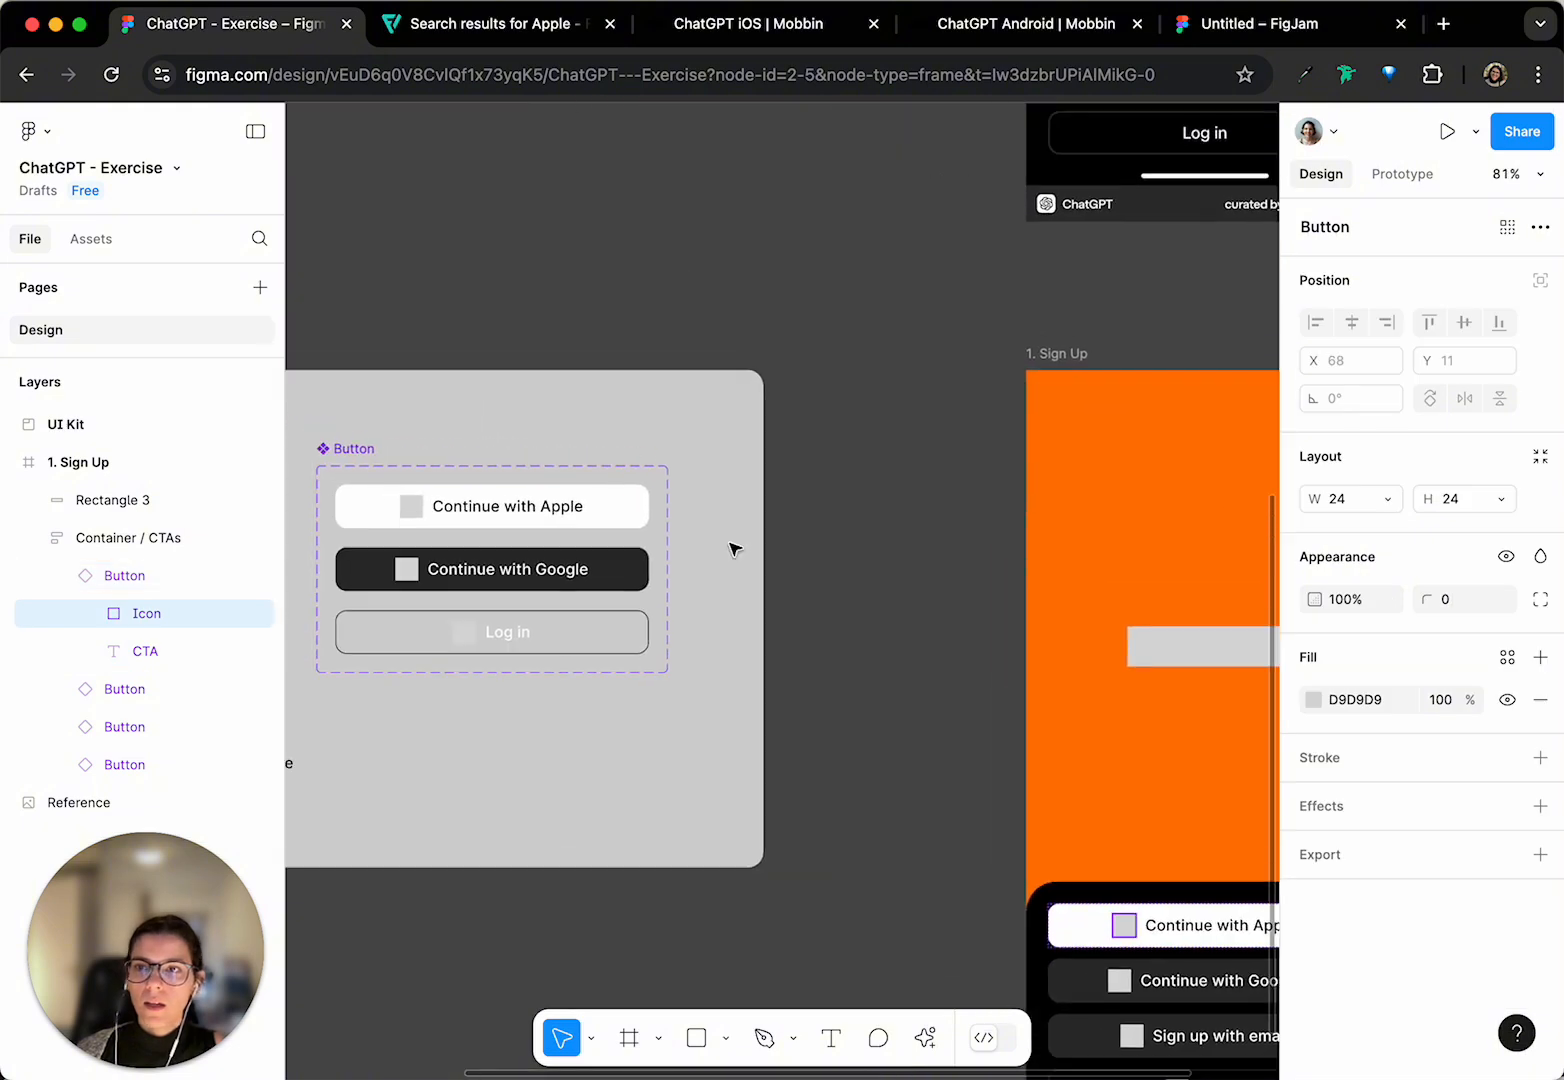
{"action": "scroll", "coordinate": [740, 580], "scroll_direction": "left", "scroll_amount": 8}
{"action": "scroll", "coordinate": [831, 492], "scroll_direction": "up", "scroll_amount": 5, "text": "ctrl"}
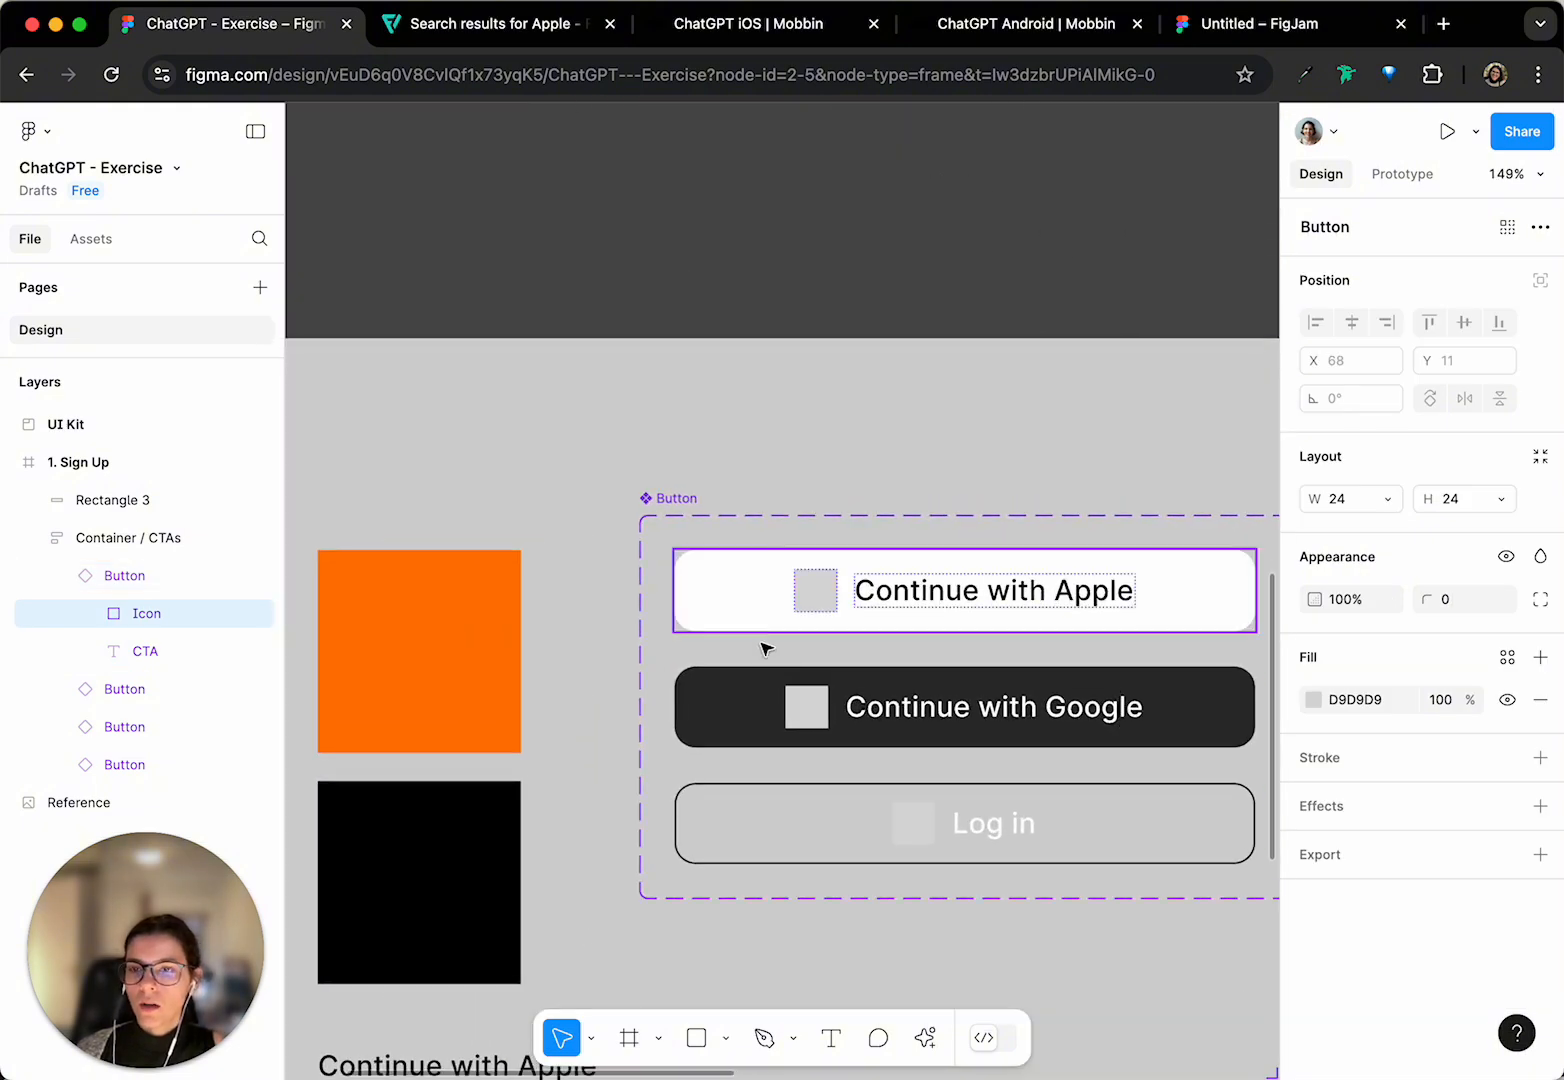
{"action": "left_click", "coordinate": [792, 606]}
{"action": "left_click", "coordinate": [808, 587]}
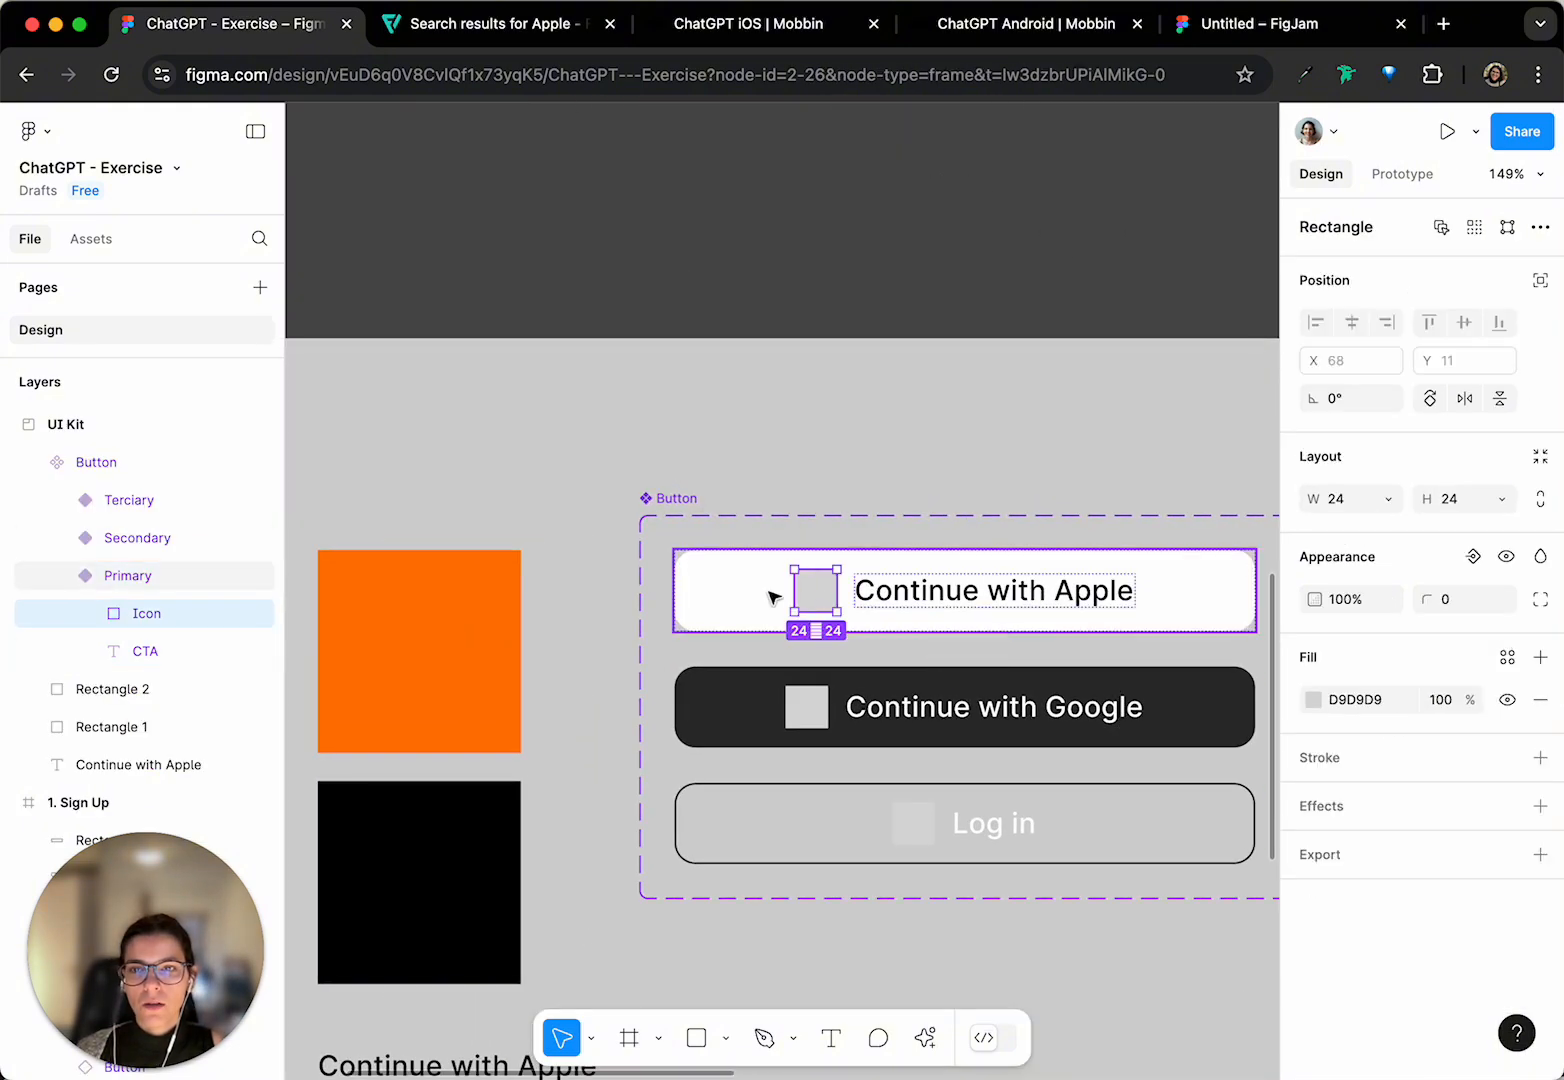
- Examine the Apple, Google and email icons on the buttons in the ChatGPT reference screenshot
{"action": "scroll", "coordinate": [813, 585], "scroll_direction": "right", "scroll_amount": 3}
{"action": "scroll", "coordinate": [831, 560], "scroll_direction": "up", "scroll_amount": 8}
{"action": "scroll", "coordinate": [831, 560], "scroll_direction": "right", "scroll_amount": 5}
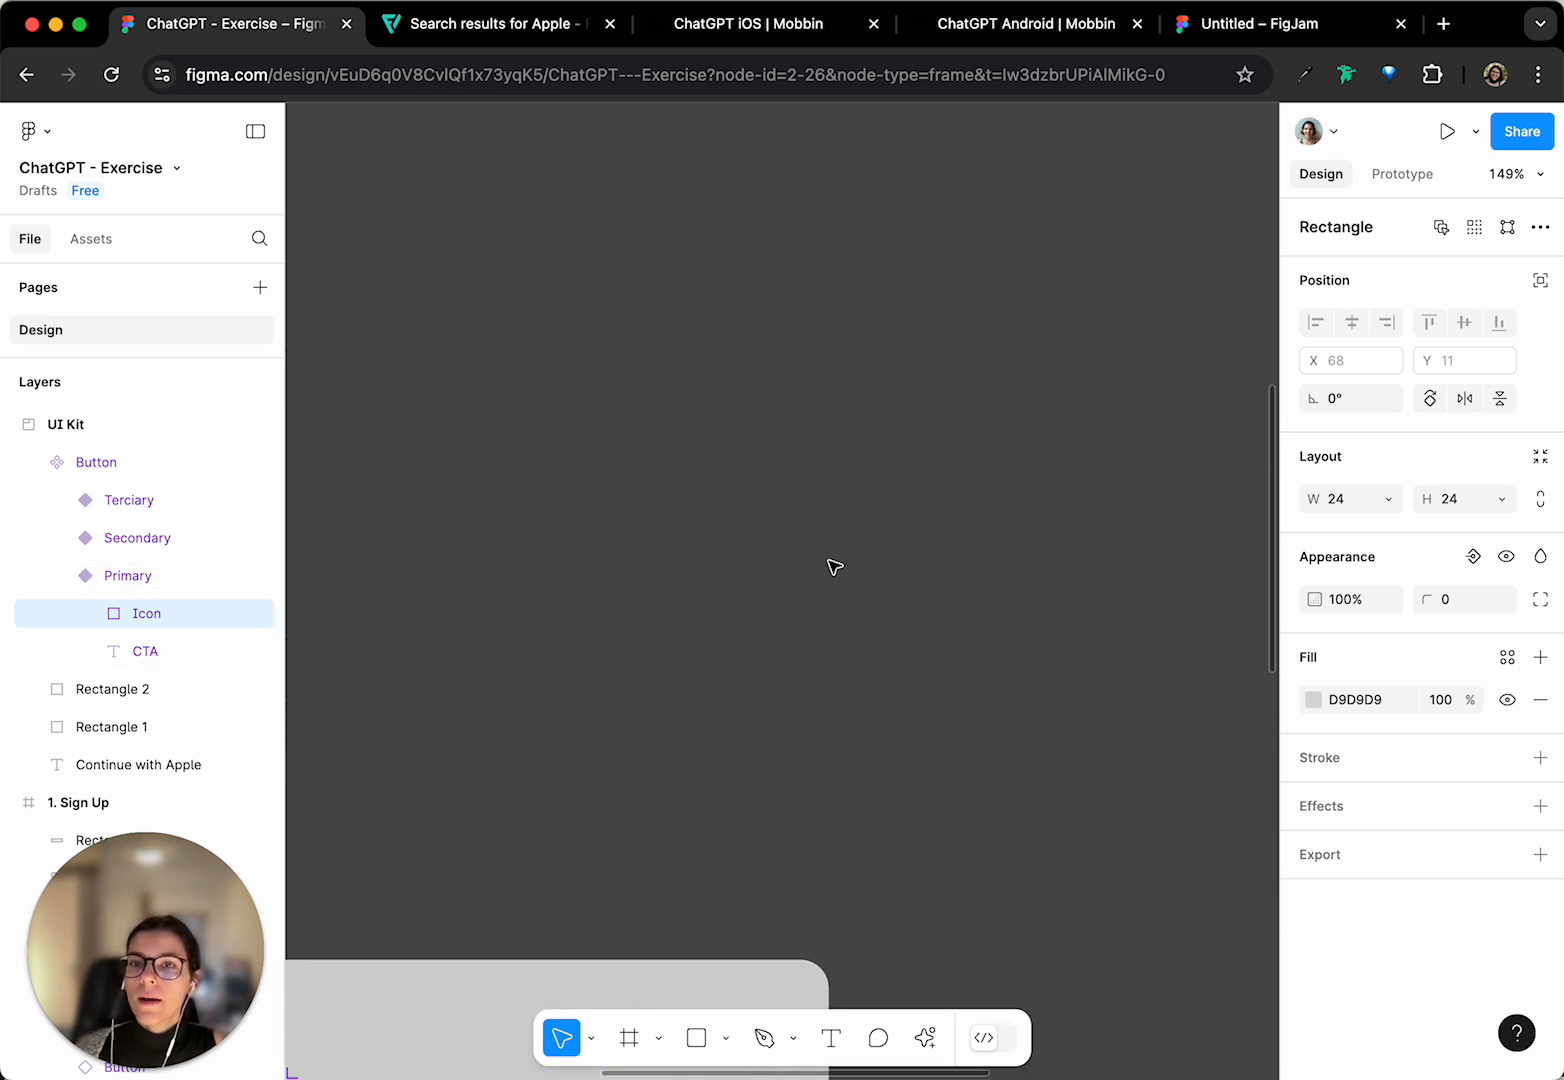
{"action": "scroll", "coordinate": [828, 560], "scroll_direction": "right", "scroll_amount": 7}
{"action": "left_click", "coordinate": [475, 375]}
{"action": "scroll", "coordinate": [475, 381], "scroll_direction": "up", "scroll_amount": 2}
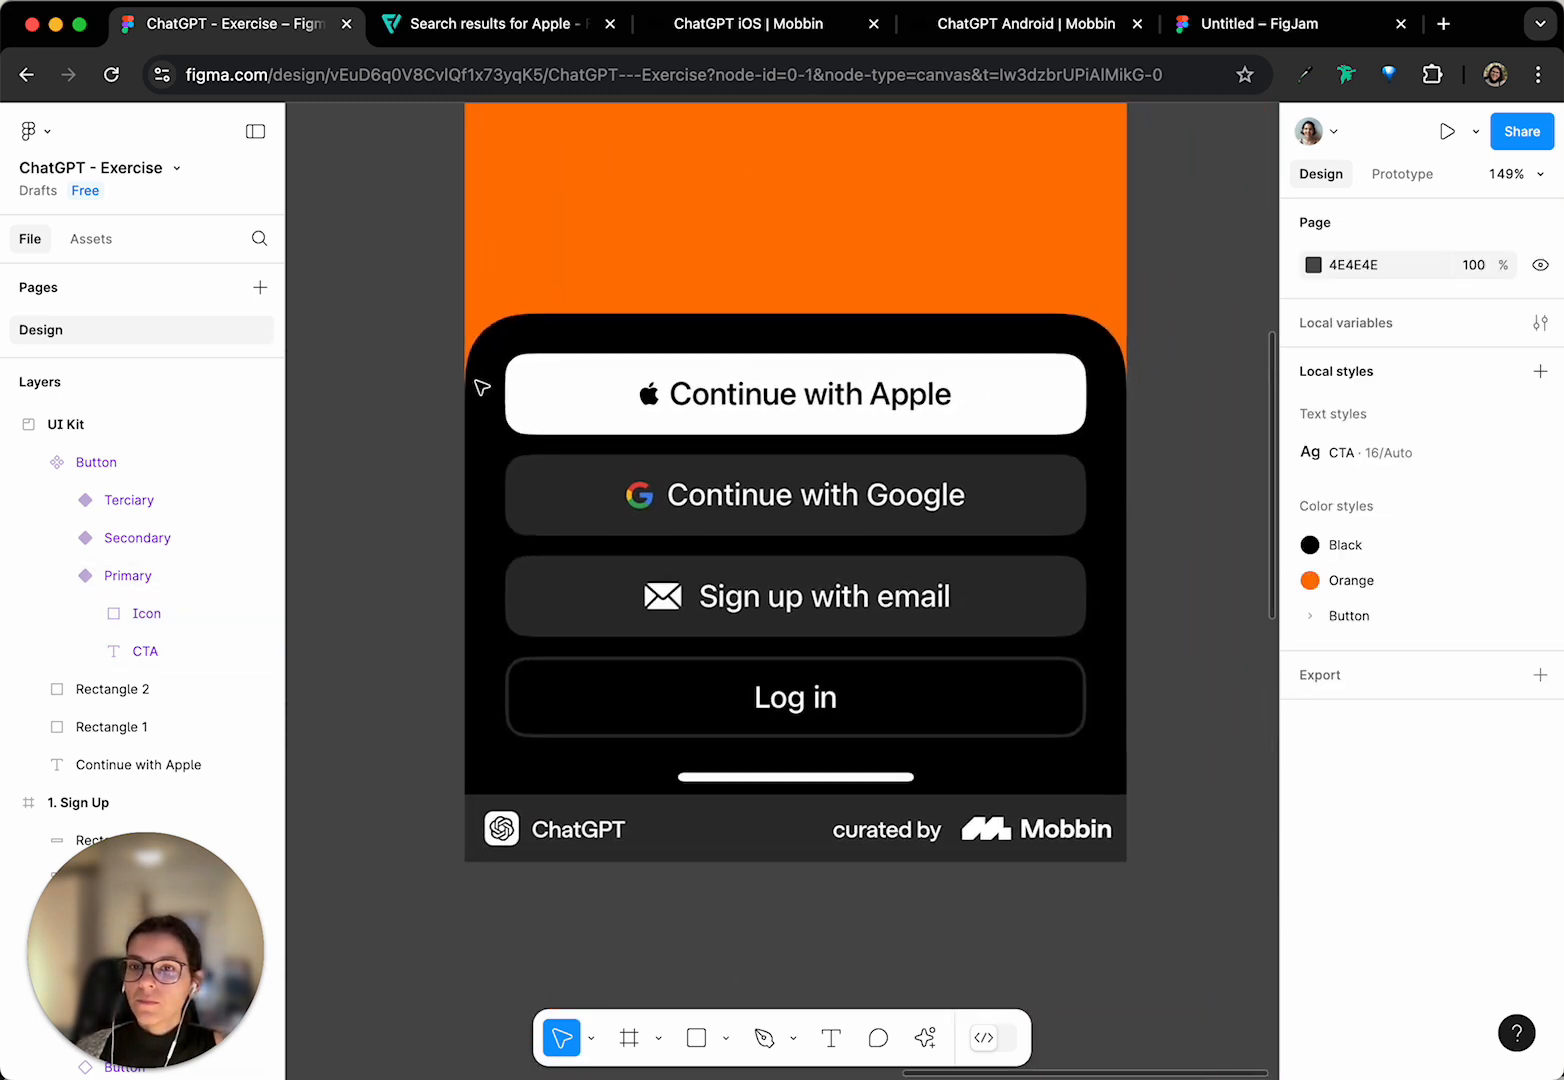
{"action": "scroll", "coordinate": [755, 386], "scroll_direction": "up", "scroll_amount": 2}
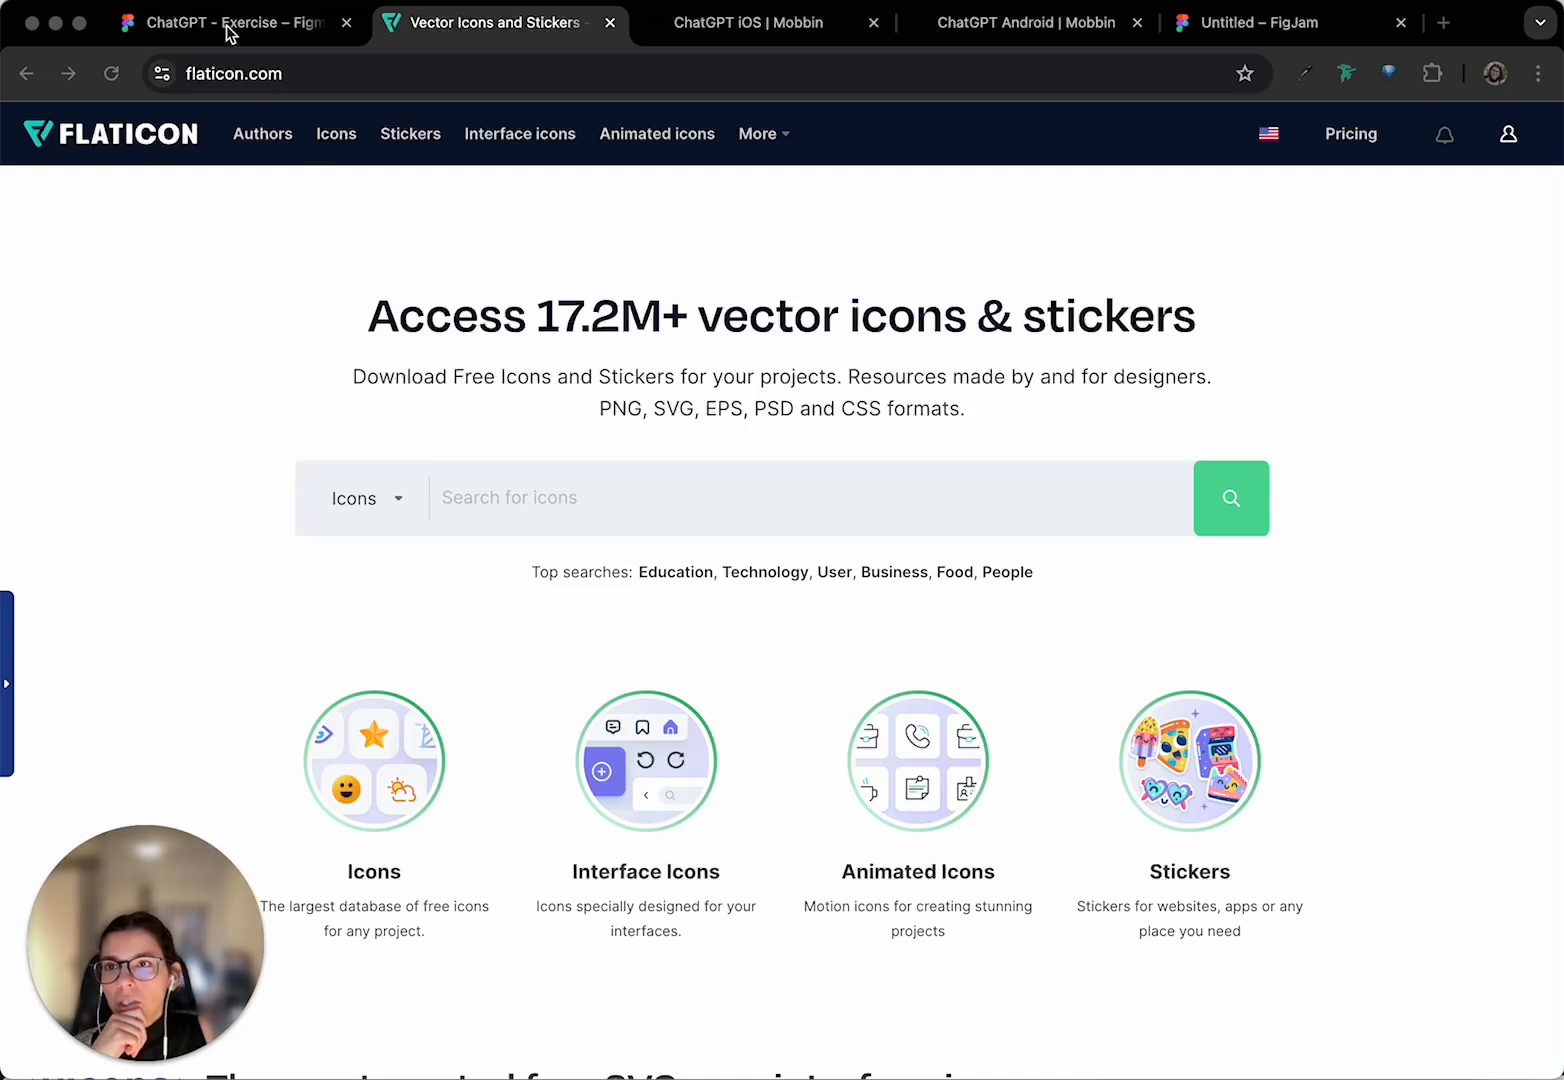
- Switch to the Flaticon website and look over the icon categories on its home page
{"action": "left_click", "coordinate": [465, 22]}
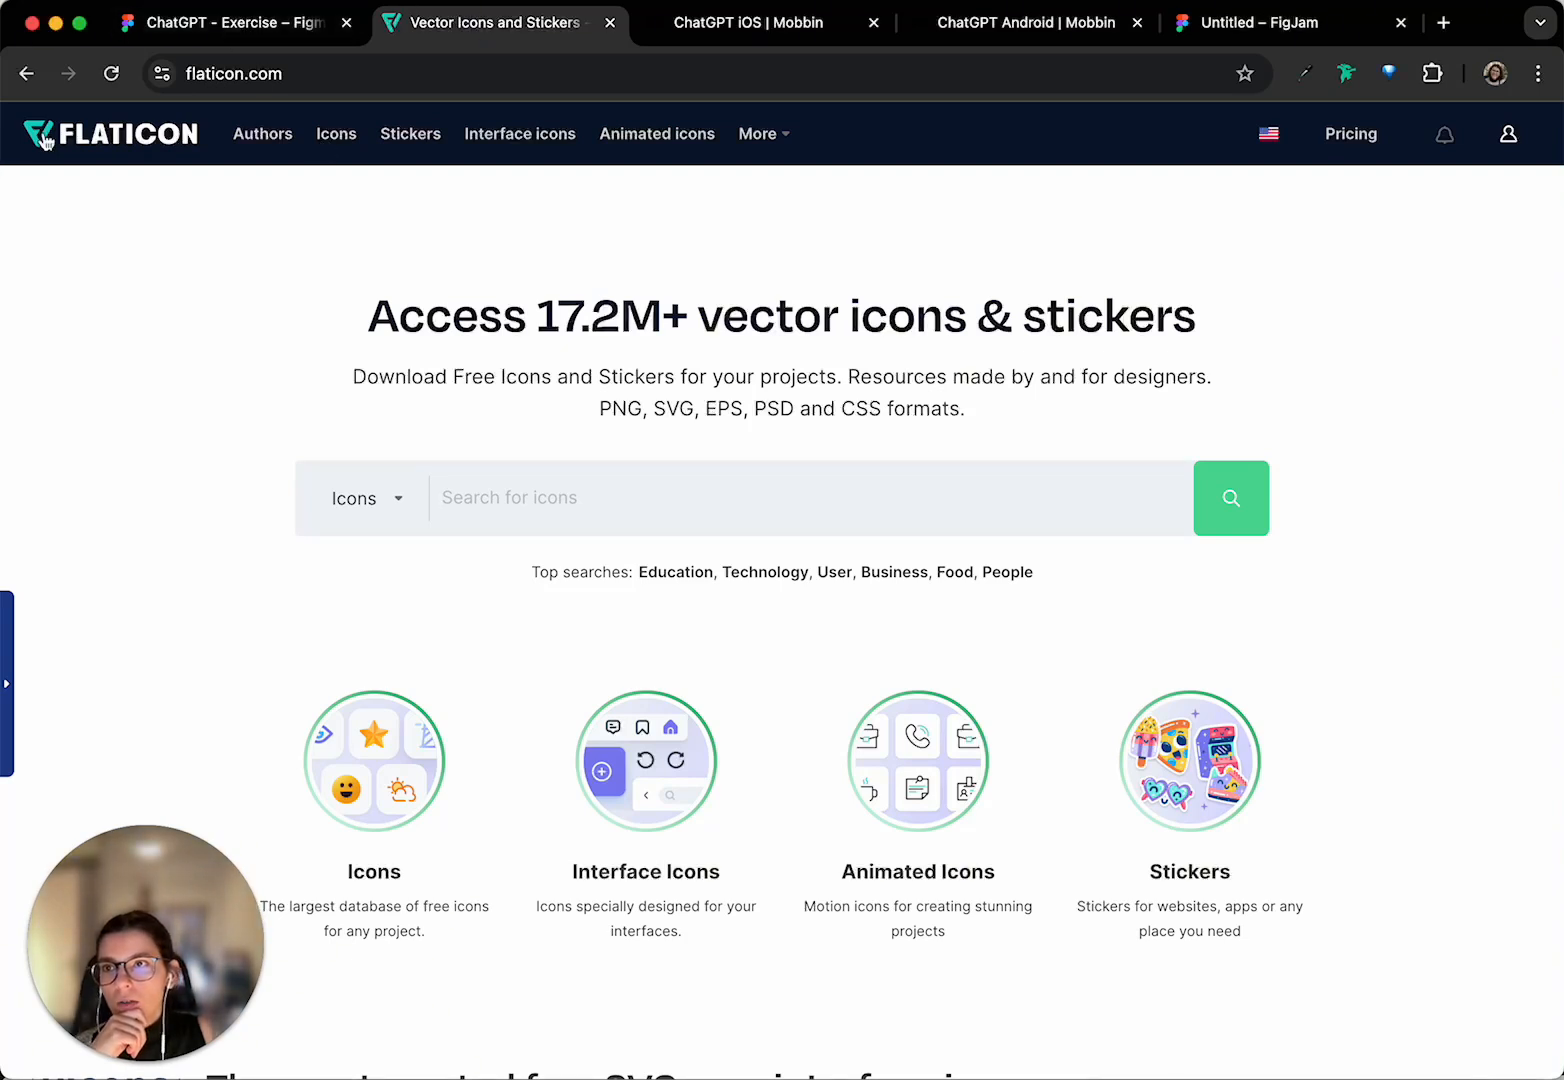
{"action": "scroll", "coordinate": [318, 555], "scroll_direction": "down", "scroll_amount": 2}
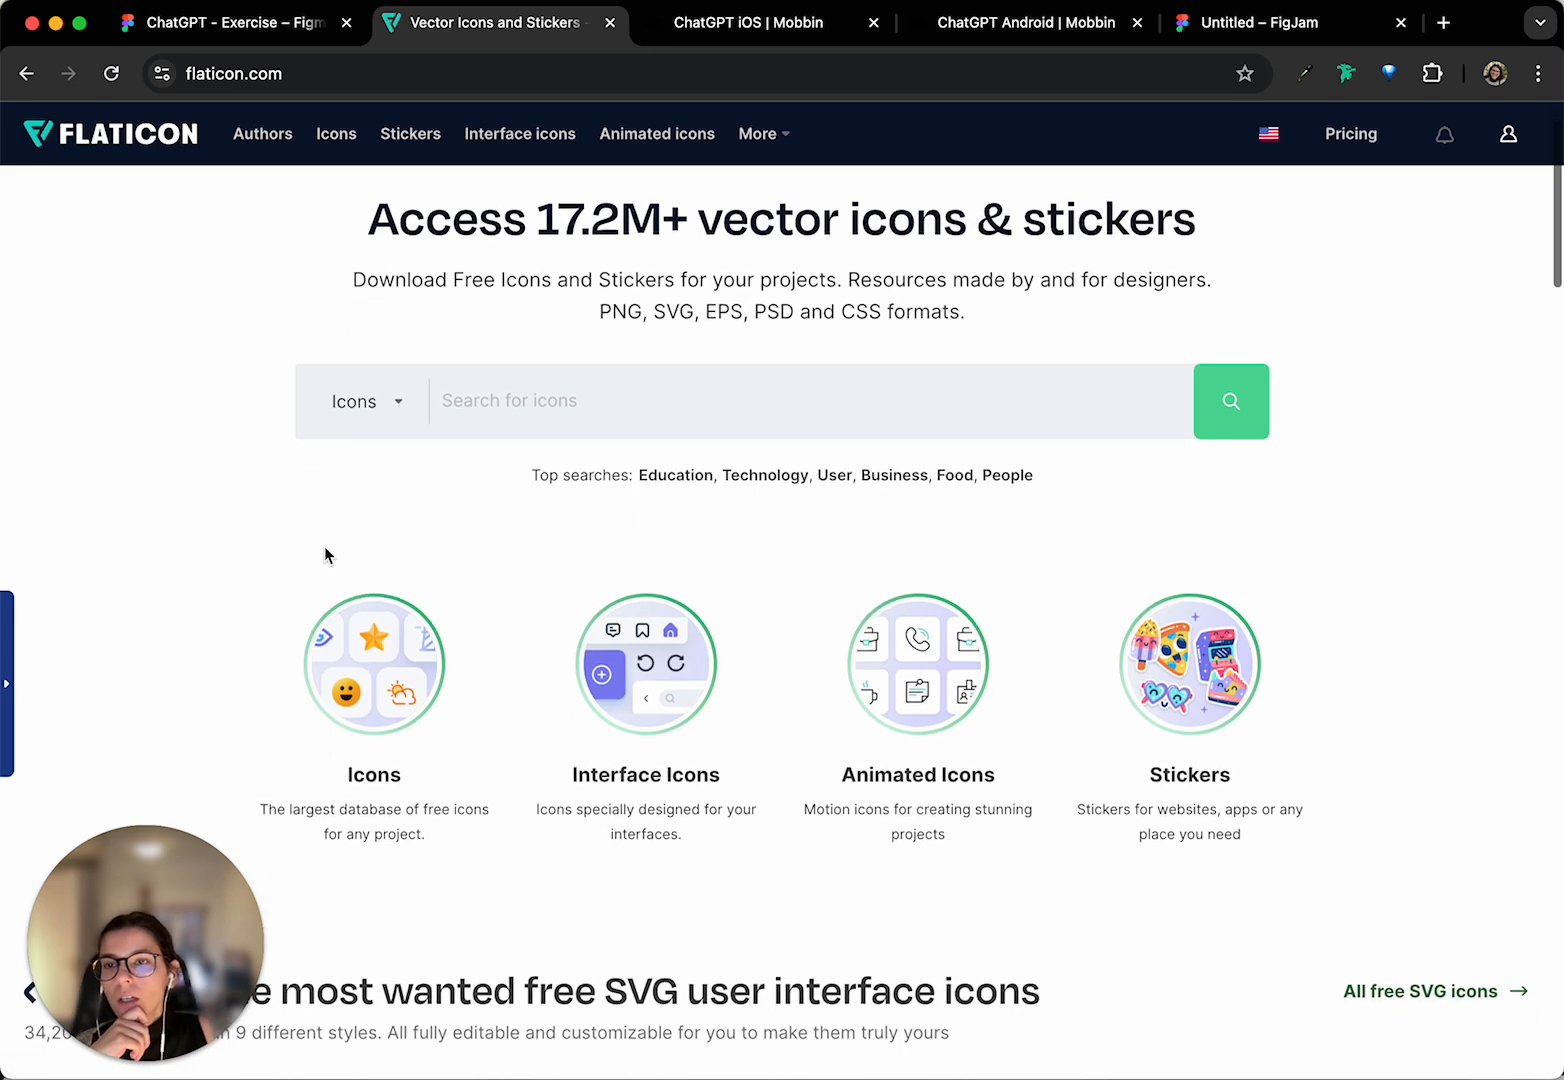
{"action": "scroll", "coordinate": [688, 437], "scroll_direction": "up", "scroll_amount": 2}
{"action": "scroll", "coordinate": [485, 482], "scroll_direction": "down", "scroll_amount": 3}
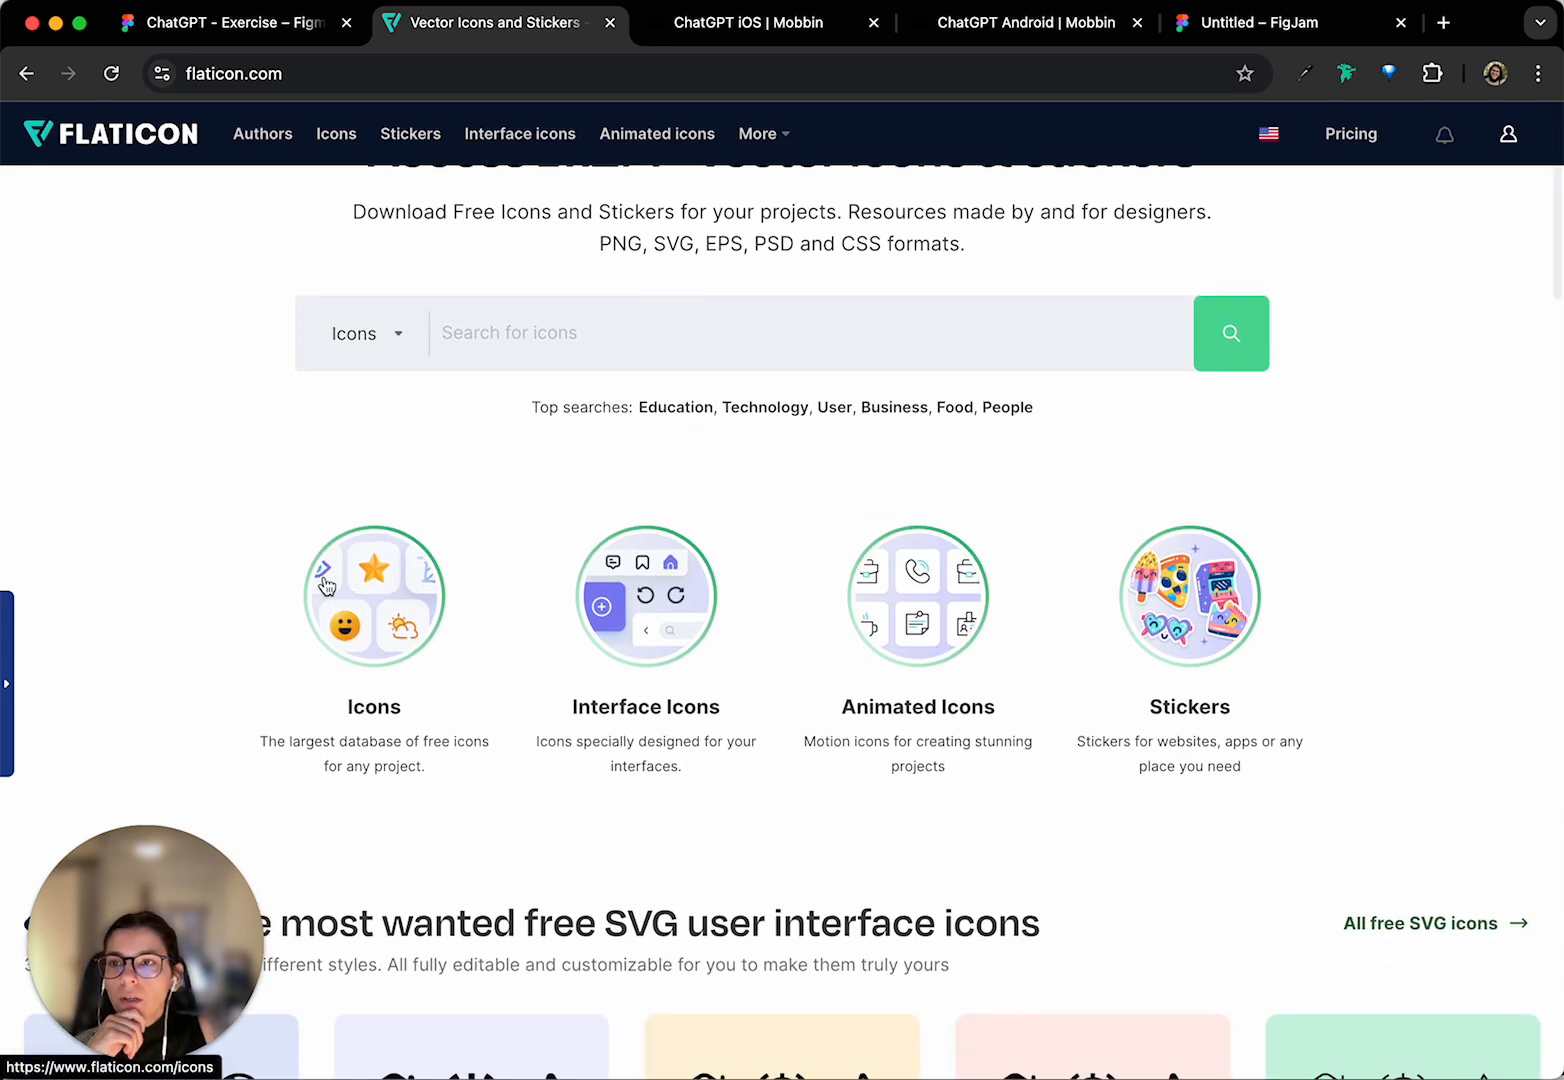
{"action": "scroll", "coordinate": [588, 372], "scroll_direction": "up", "scroll_amount": 3}
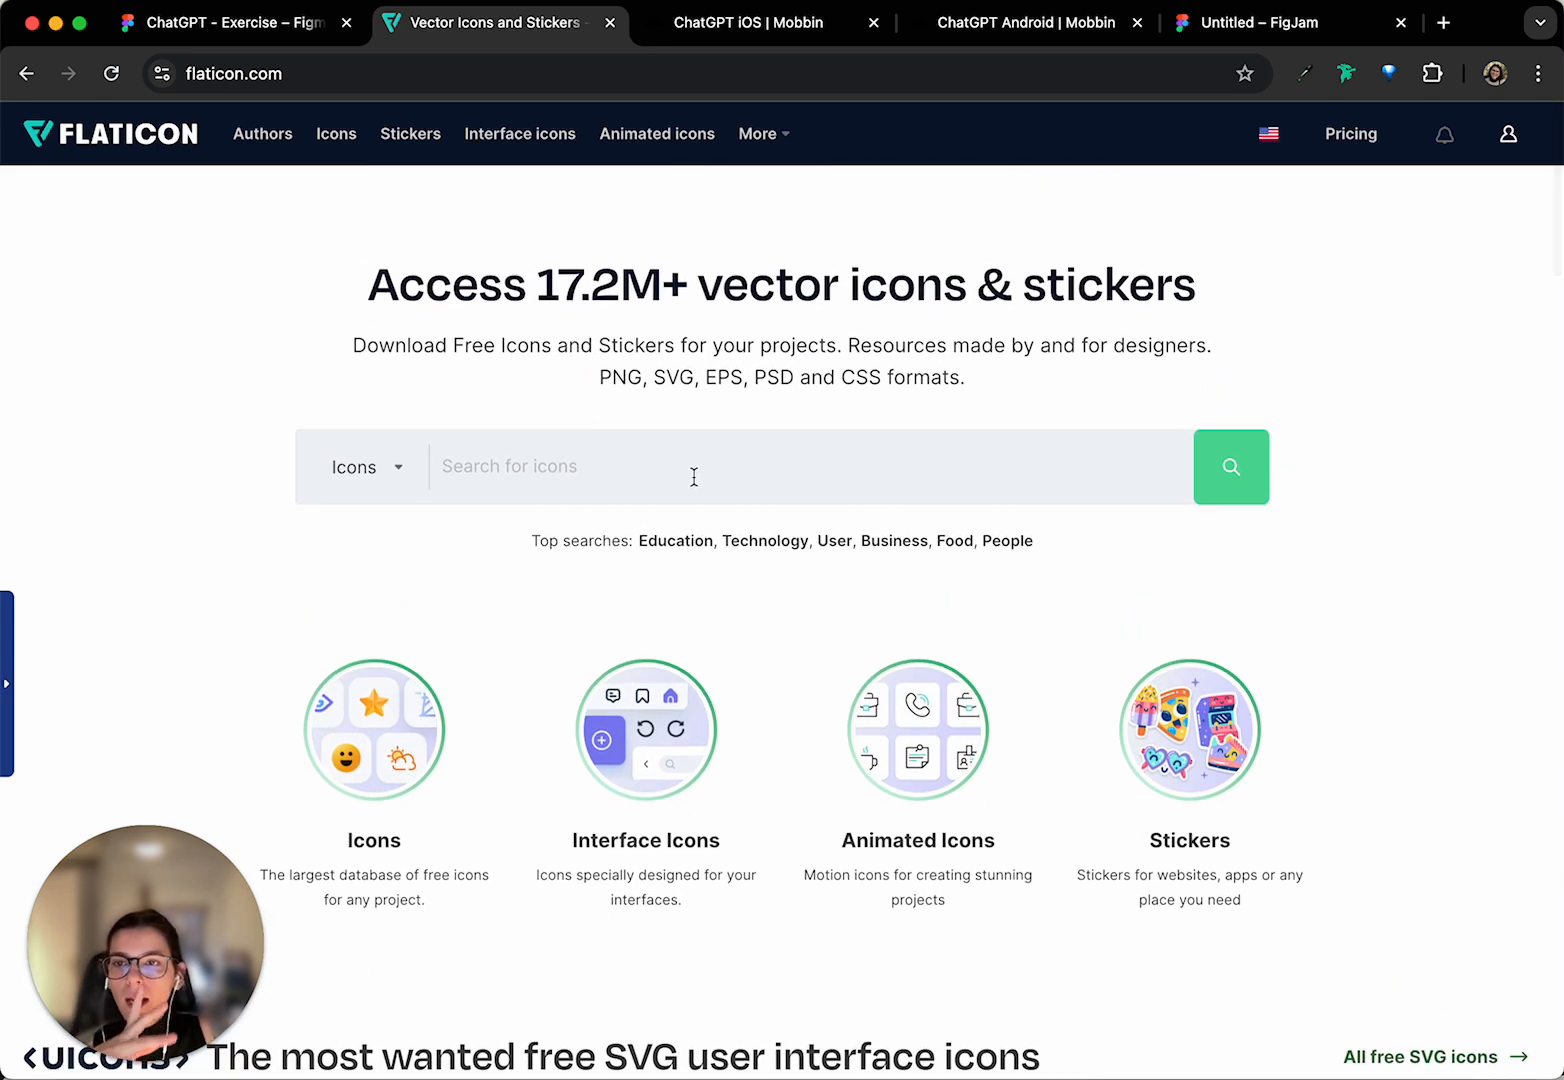
- Return to the ChatGPT - Exercise file in Figma and check which icons the reference screenshot's buttons use
{"action": "left_click", "coordinate": [250, 22]}
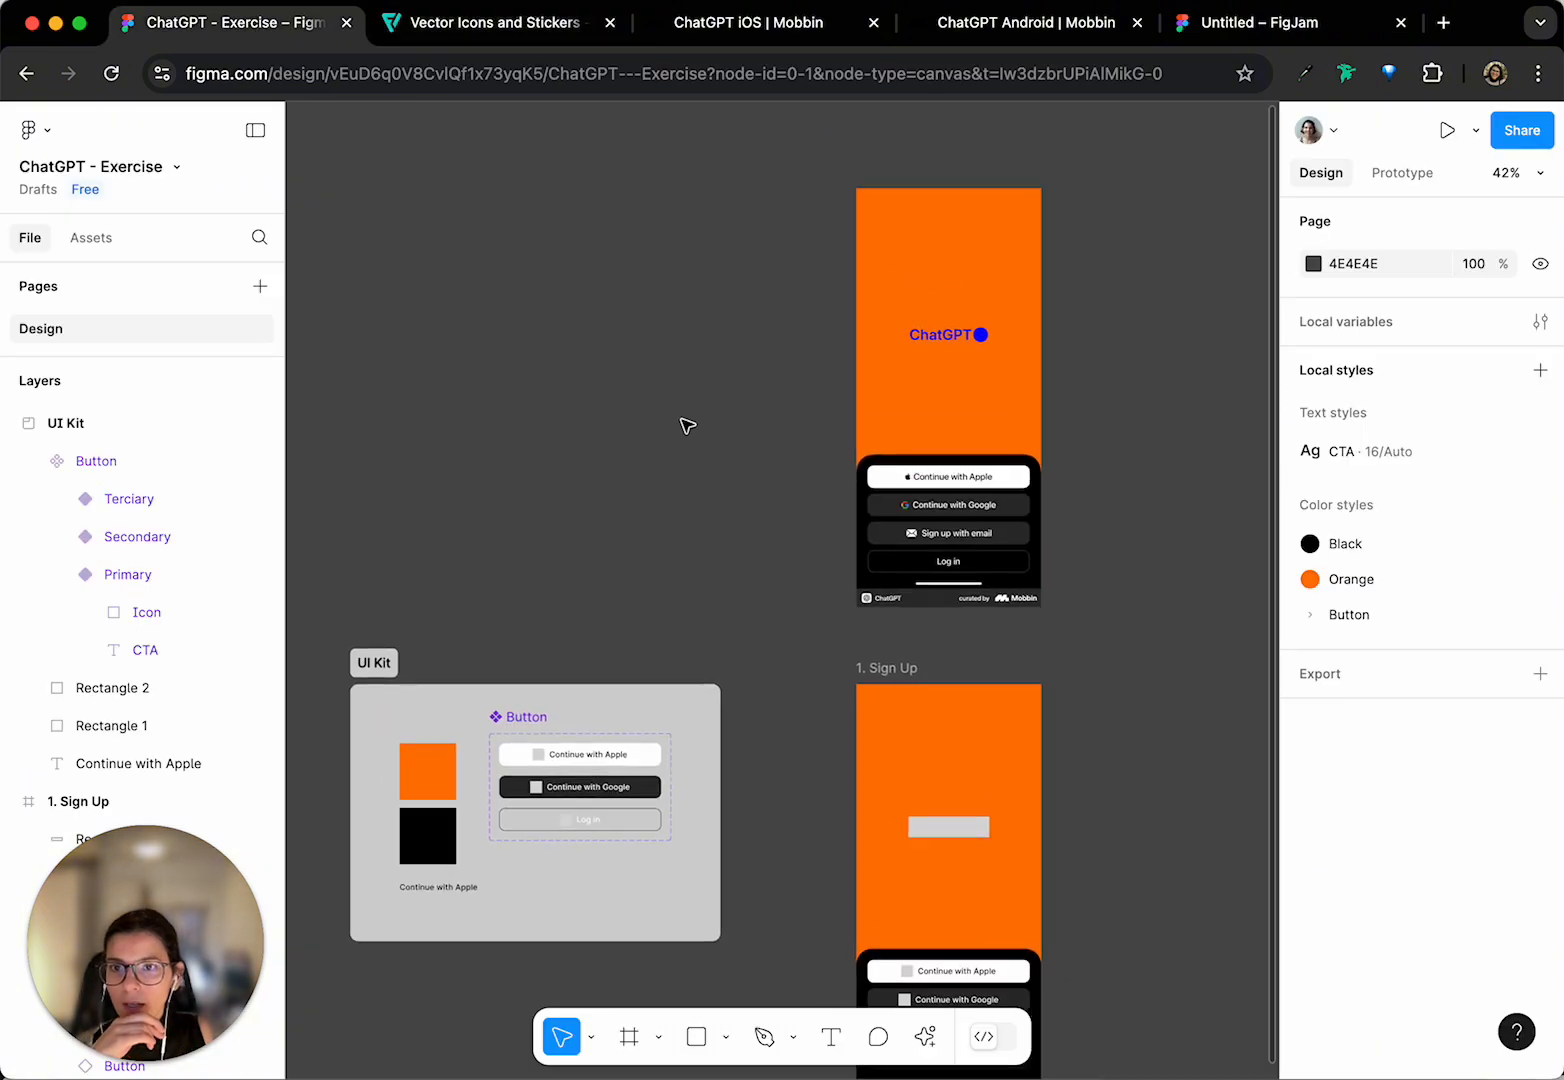
{"action": "scroll", "coordinate": [686, 425], "scroll_direction": "left", "scroll_amount": 1}
{"action": "scroll", "coordinate": [859, 464], "scroll_direction": "up", "scroll_amount": 5}
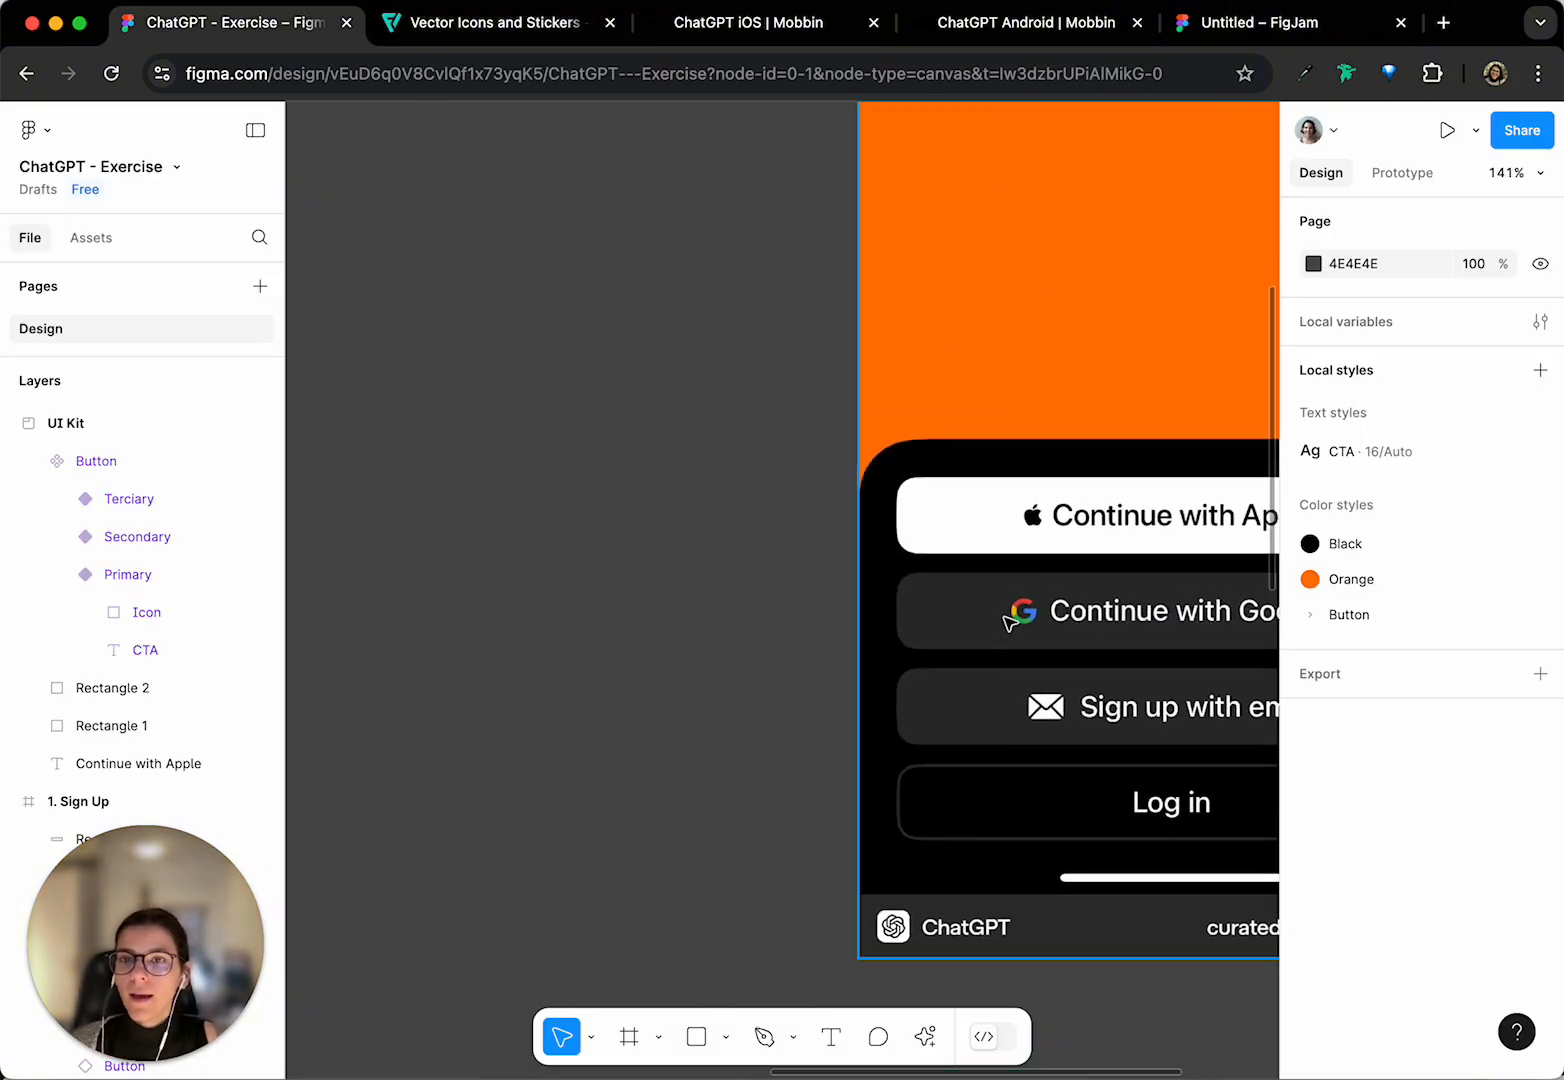
{"action": "scroll", "coordinate": [792, 353], "scroll_direction": "right", "scroll_amount": 3}
- Switch to Flaticon, search its icons for "apple" and browse the results for a suitable Apple logo
{"action": "left_click", "coordinate": [500, 22]}
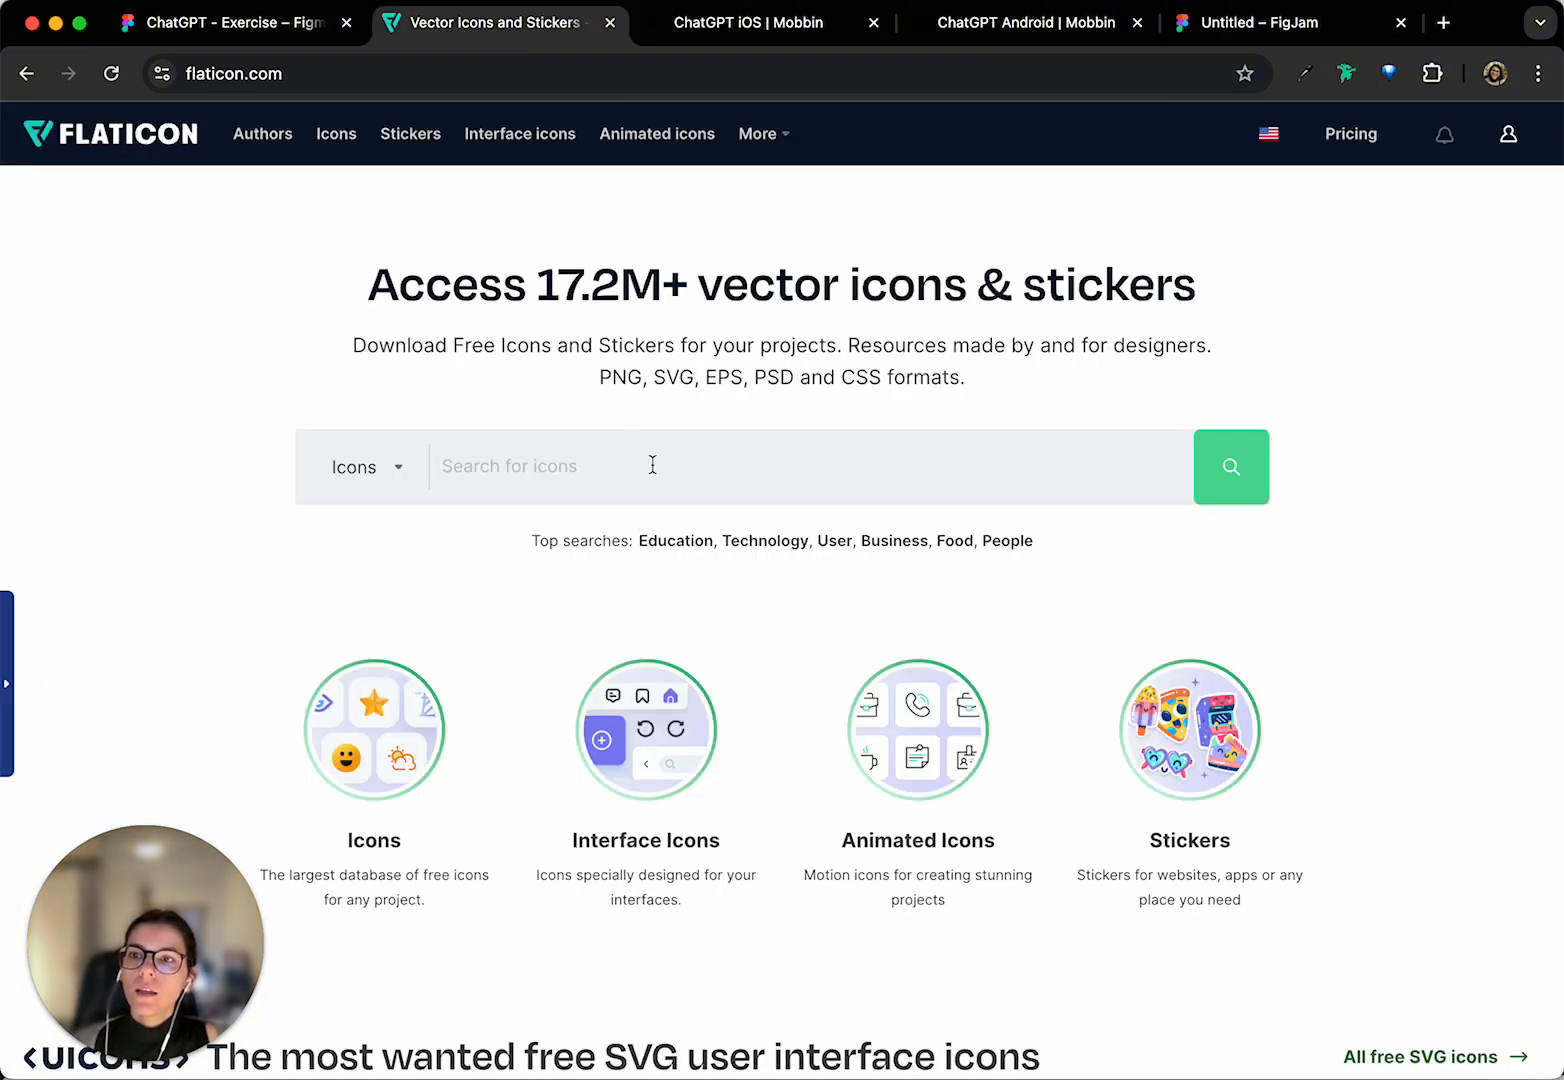
{"action": "type", "text": "apple"}
{"action": "key", "text": "Return"}
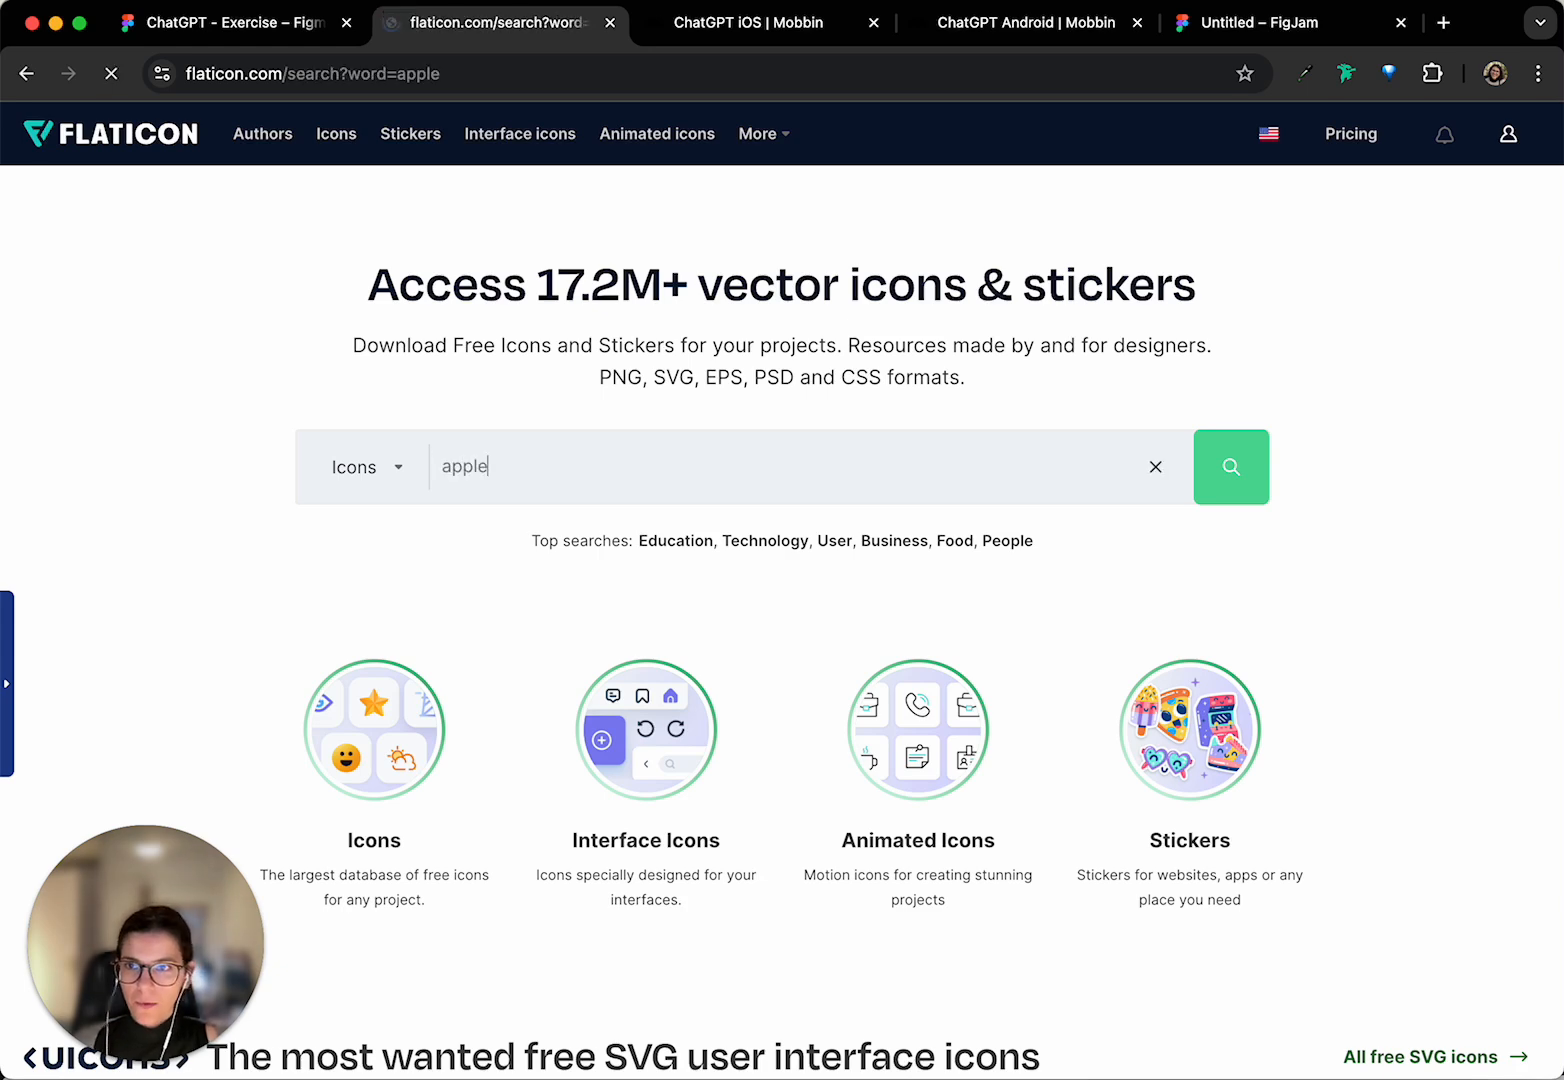
{"action": "scroll", "coordinate": [785, 505], "scroll_direction": "down", "scroll_amount": 2}
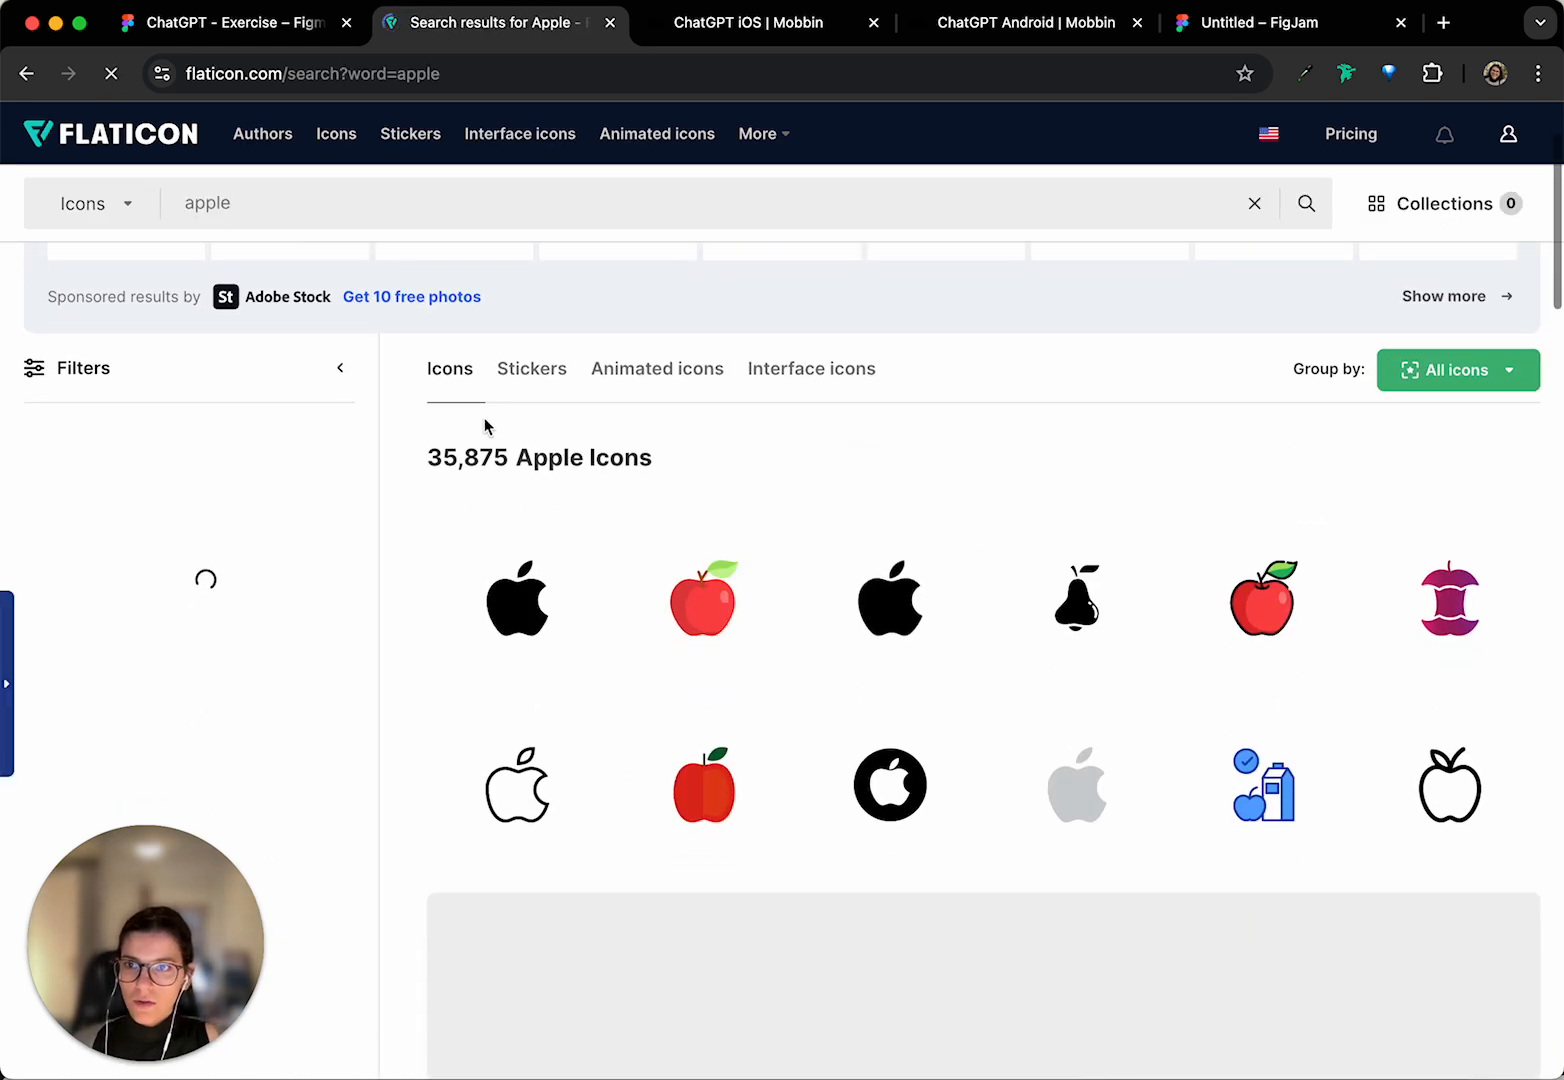
{"action": "left_click_drag", "start_coordinate": [429, 462], "coordinate": [676, 483]}
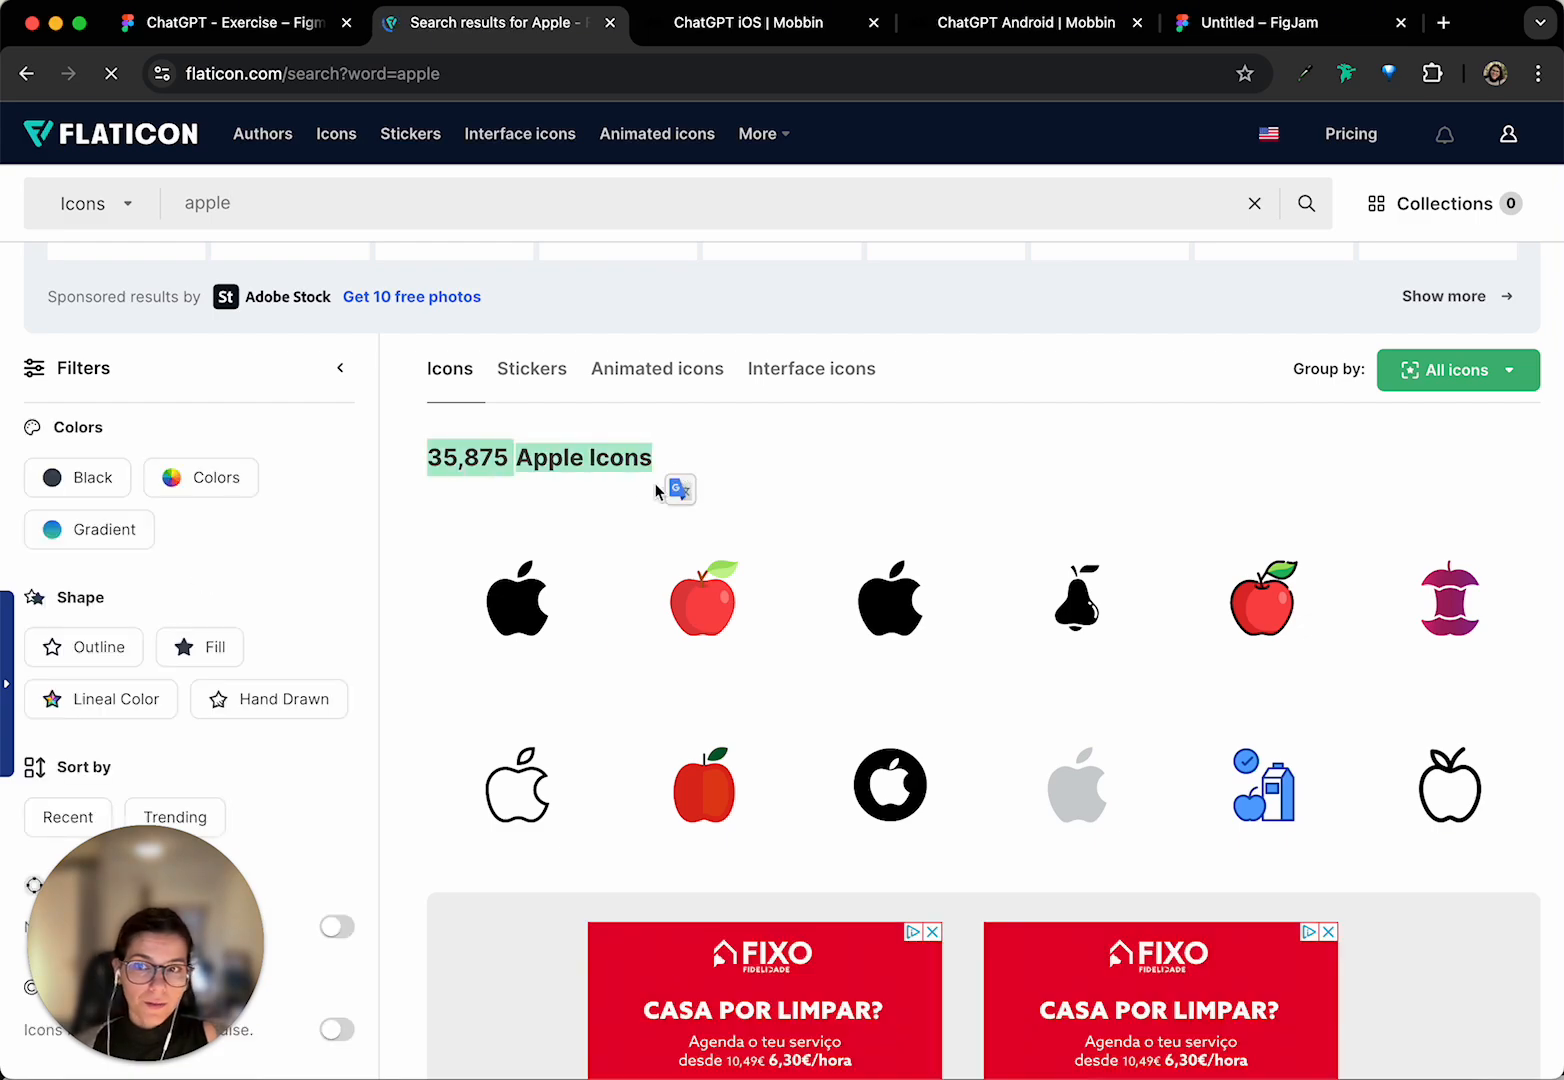
{"action": "scroll", "coordinate": [750, 616], "scroll_direction": "down", "scroll_amount": 2}
{"action": "scroll", "coordinate": [750, 616], "scroll_direction": "down", "scroll_amount": 5}
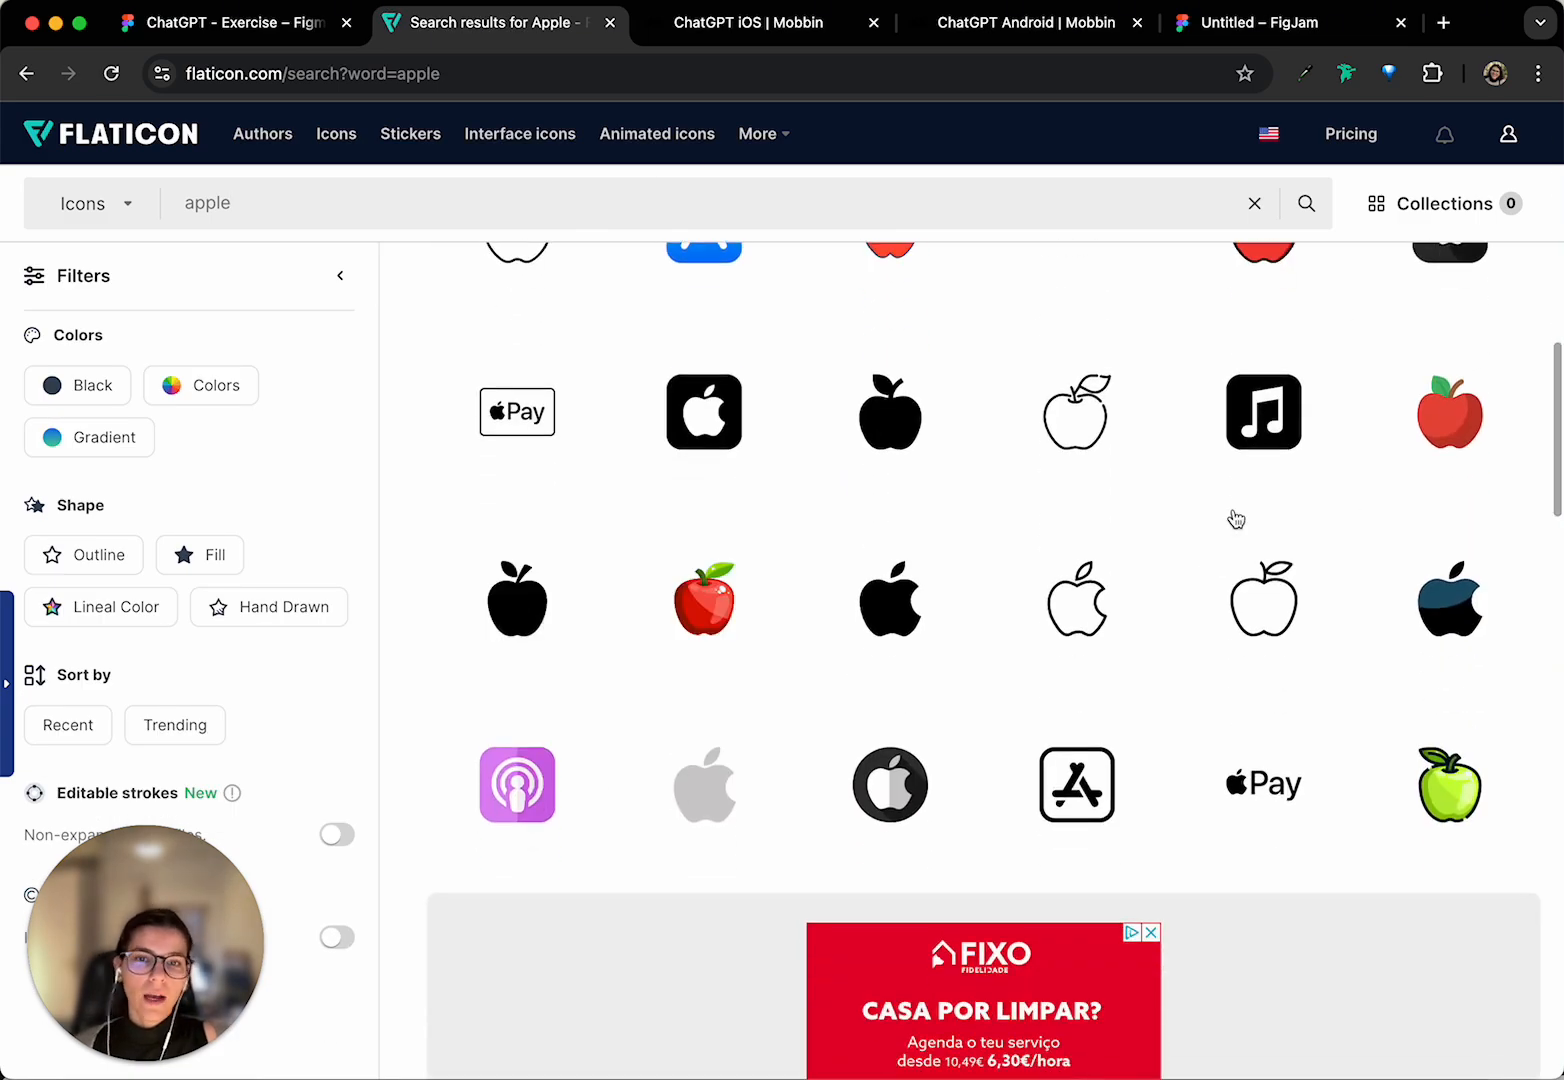
- Open the details of the solid Apple logo that comes first in the "apple" icon results
{"action": "scroll", "coordinate": [1298, 607], "scroll_direction": "up", "scroll_amount": 10}
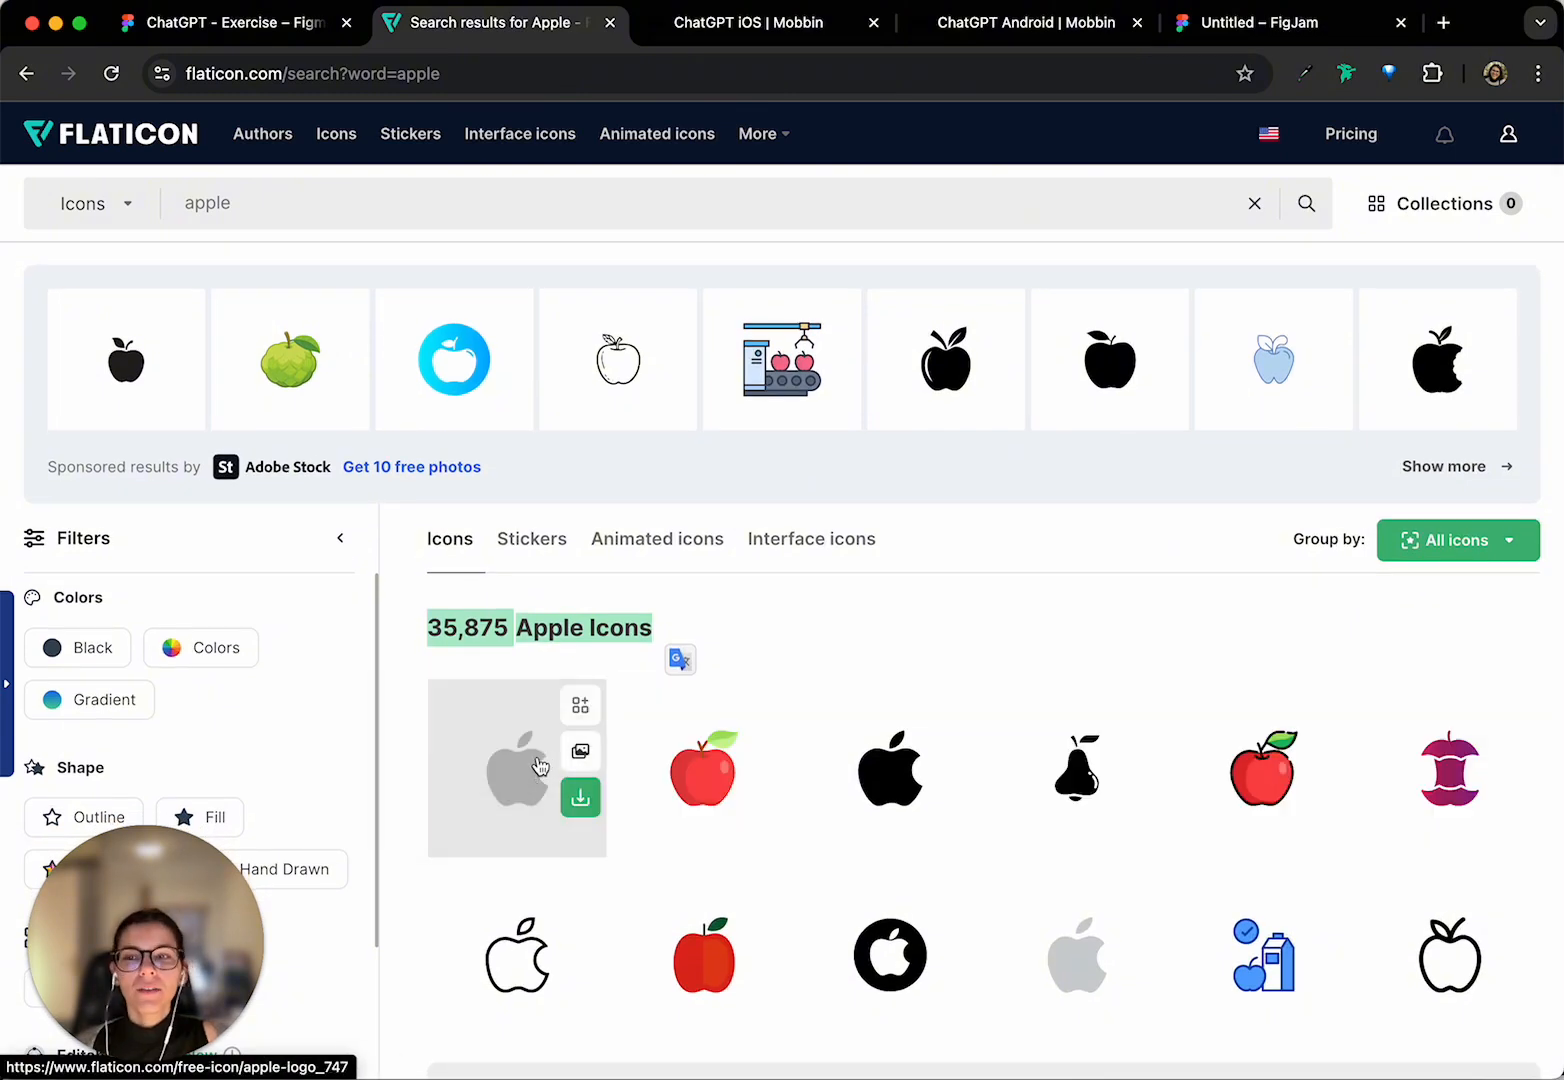
{"action": "scroll", "coordinate": [560, 740], "scroll_direction": "down", "scroll_amount": 2}
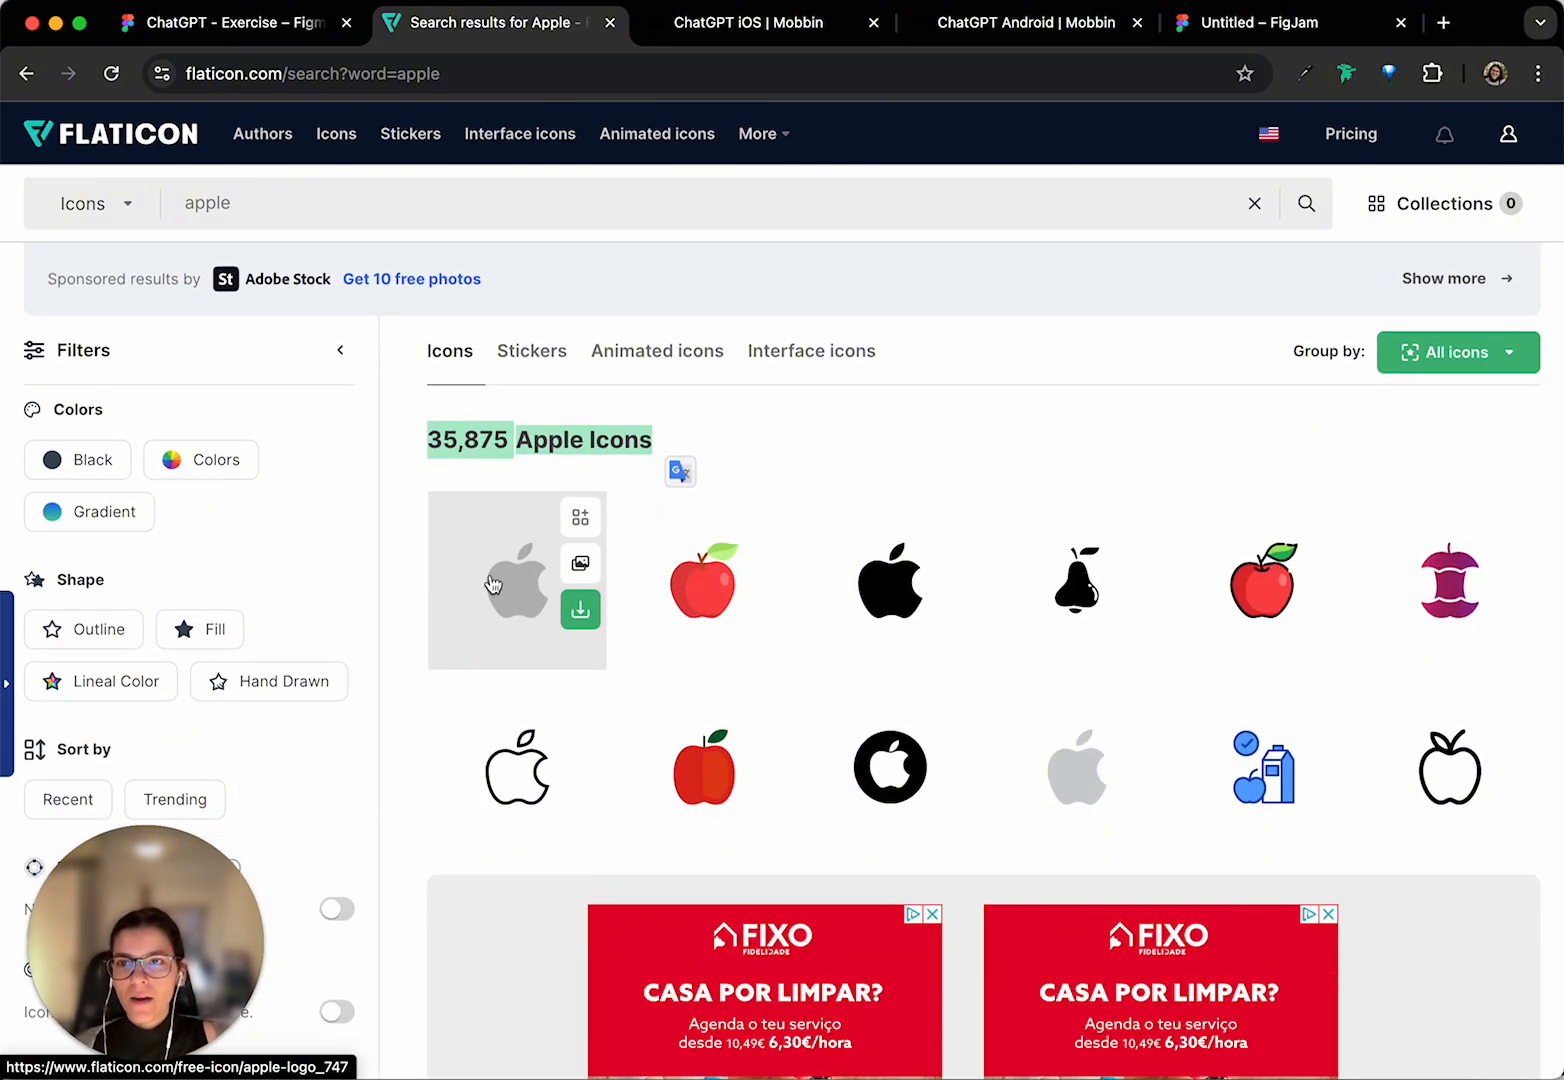
{"action": "left_click", "coordinate": [497, 589]}
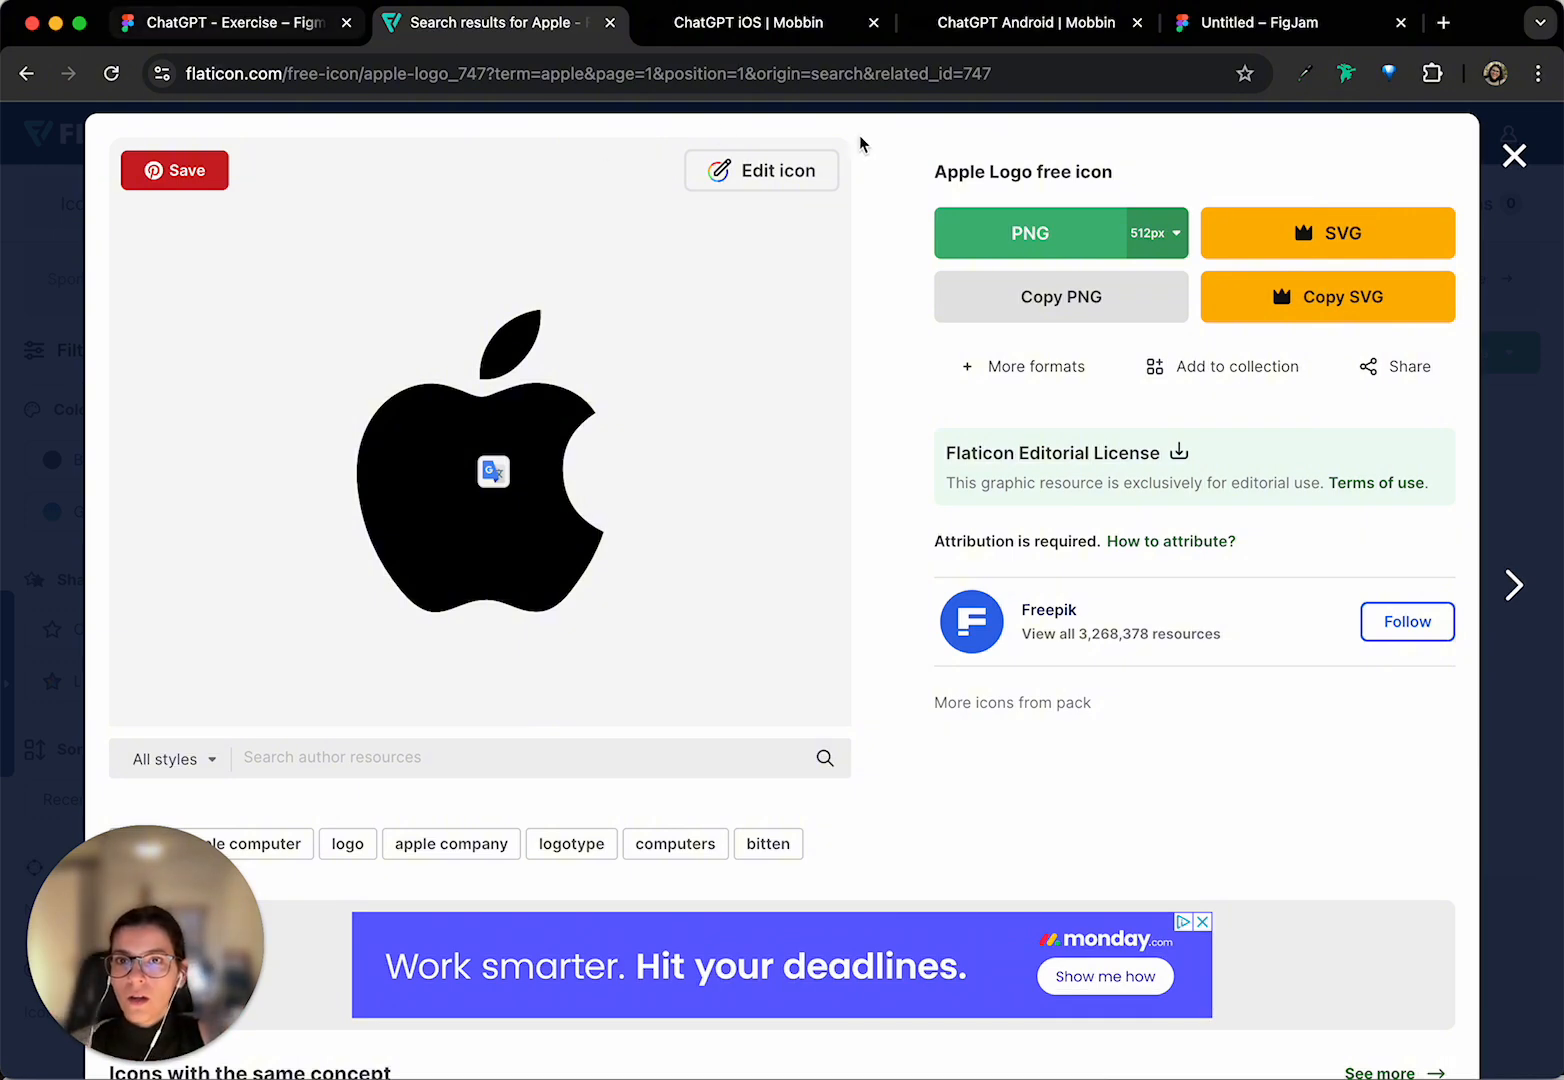
- Look over the PNG download options and attribution instructions for the Apple Logo icon
{"action": "left_click", "coordinate": [1005, 232]}
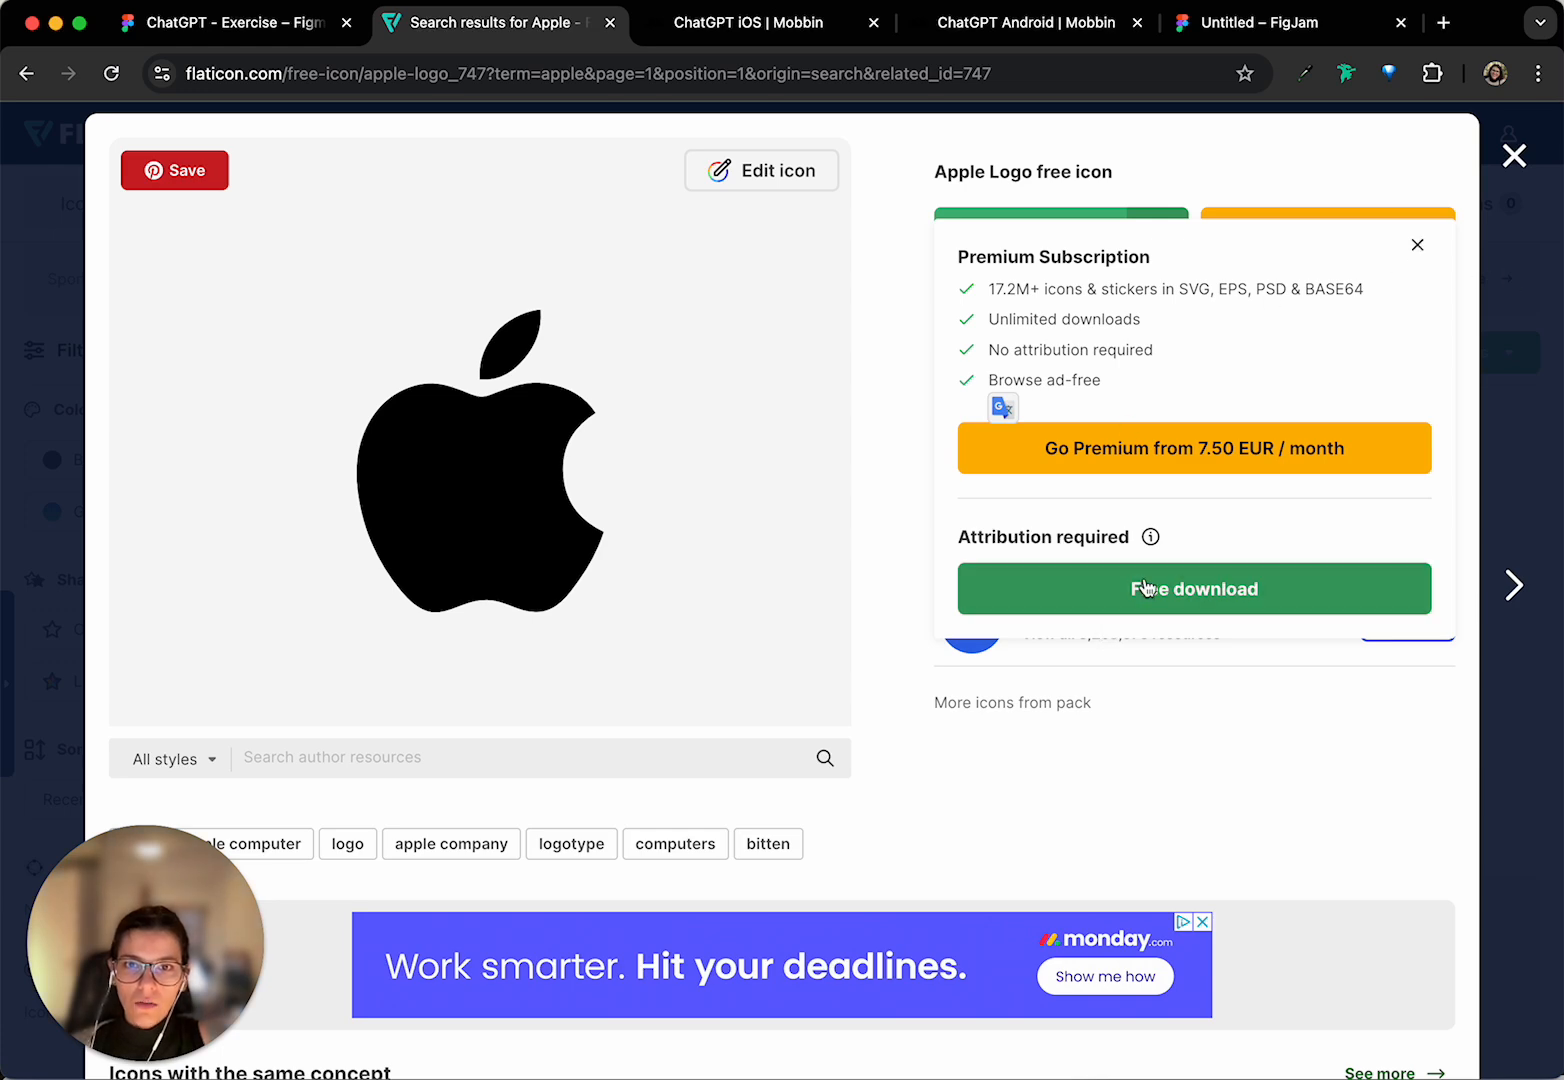
{"action": "left_click", "coordinate": [1148, 540]}
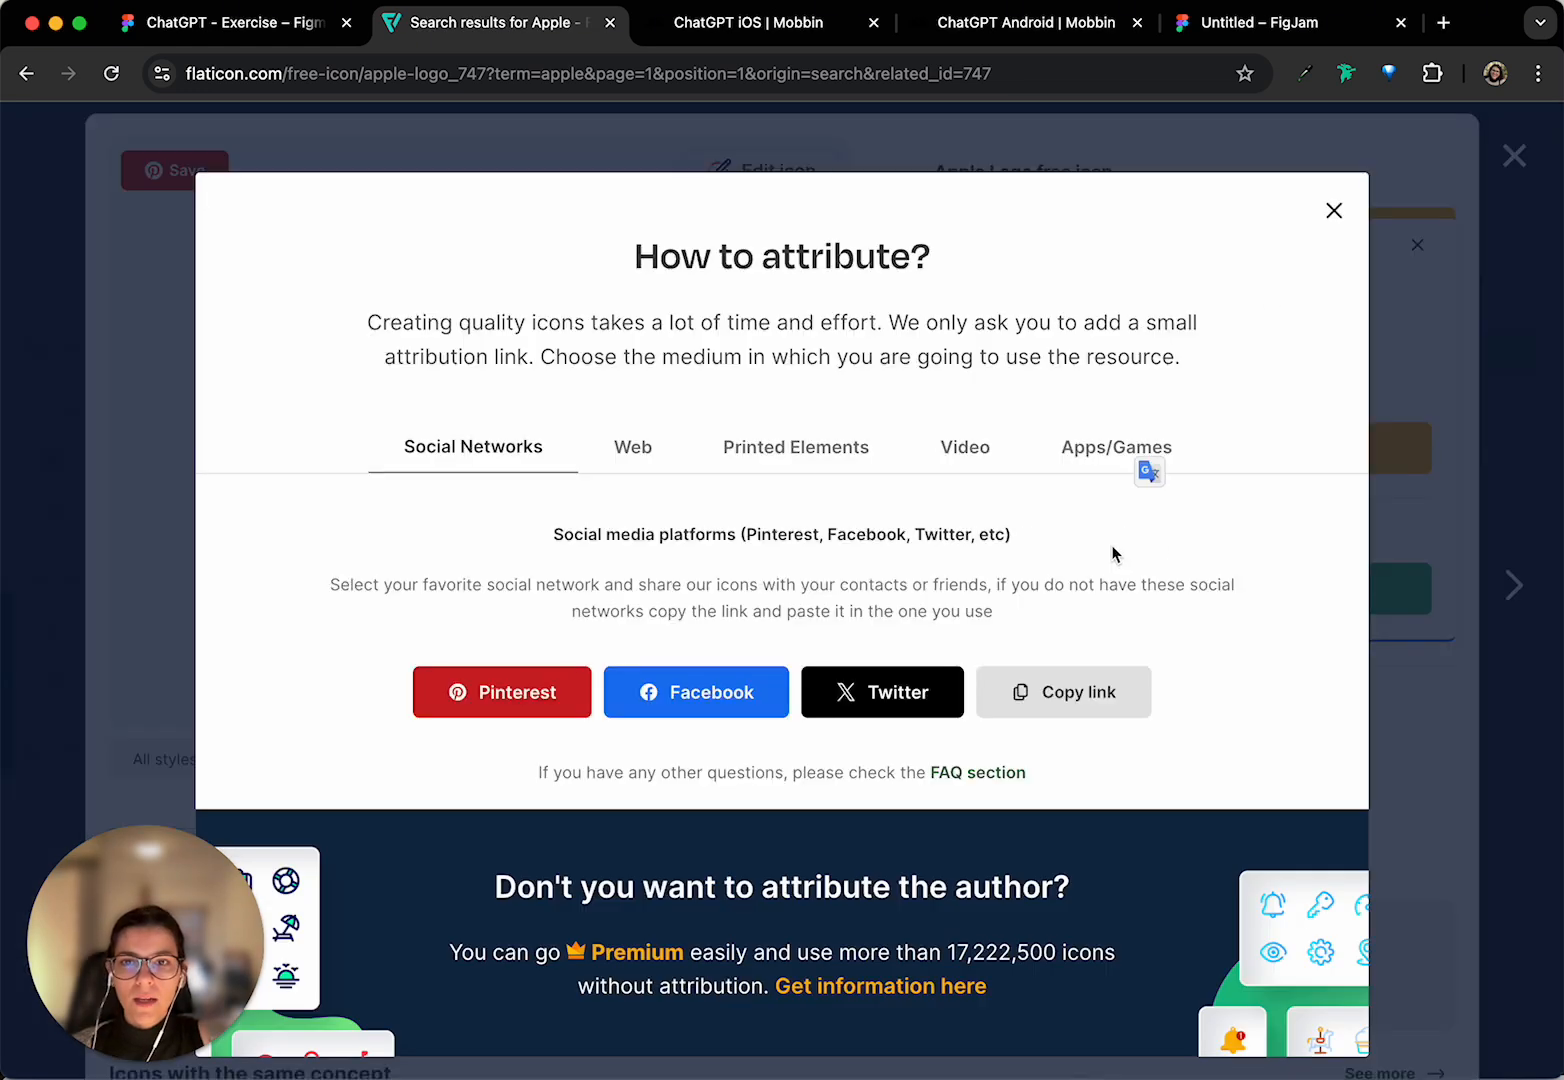
{"action": "left_click", "coordinate": [1334, 212]}
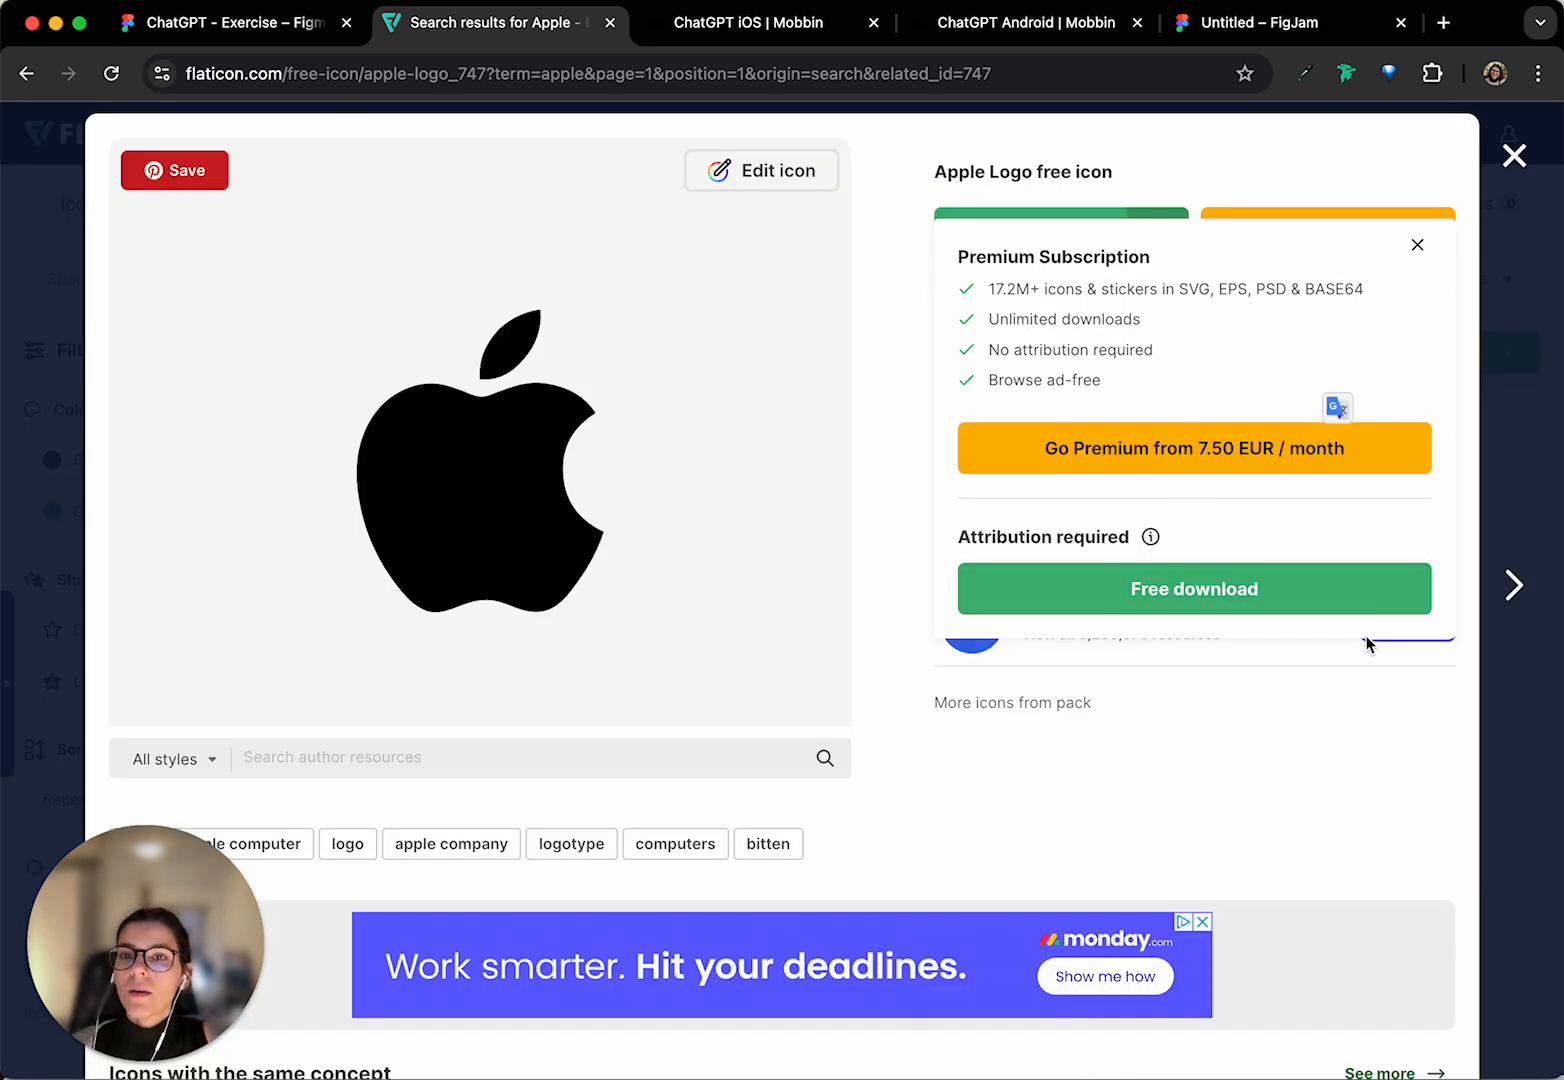
{"action": "left_click", "coordinate": [1418, 244]}
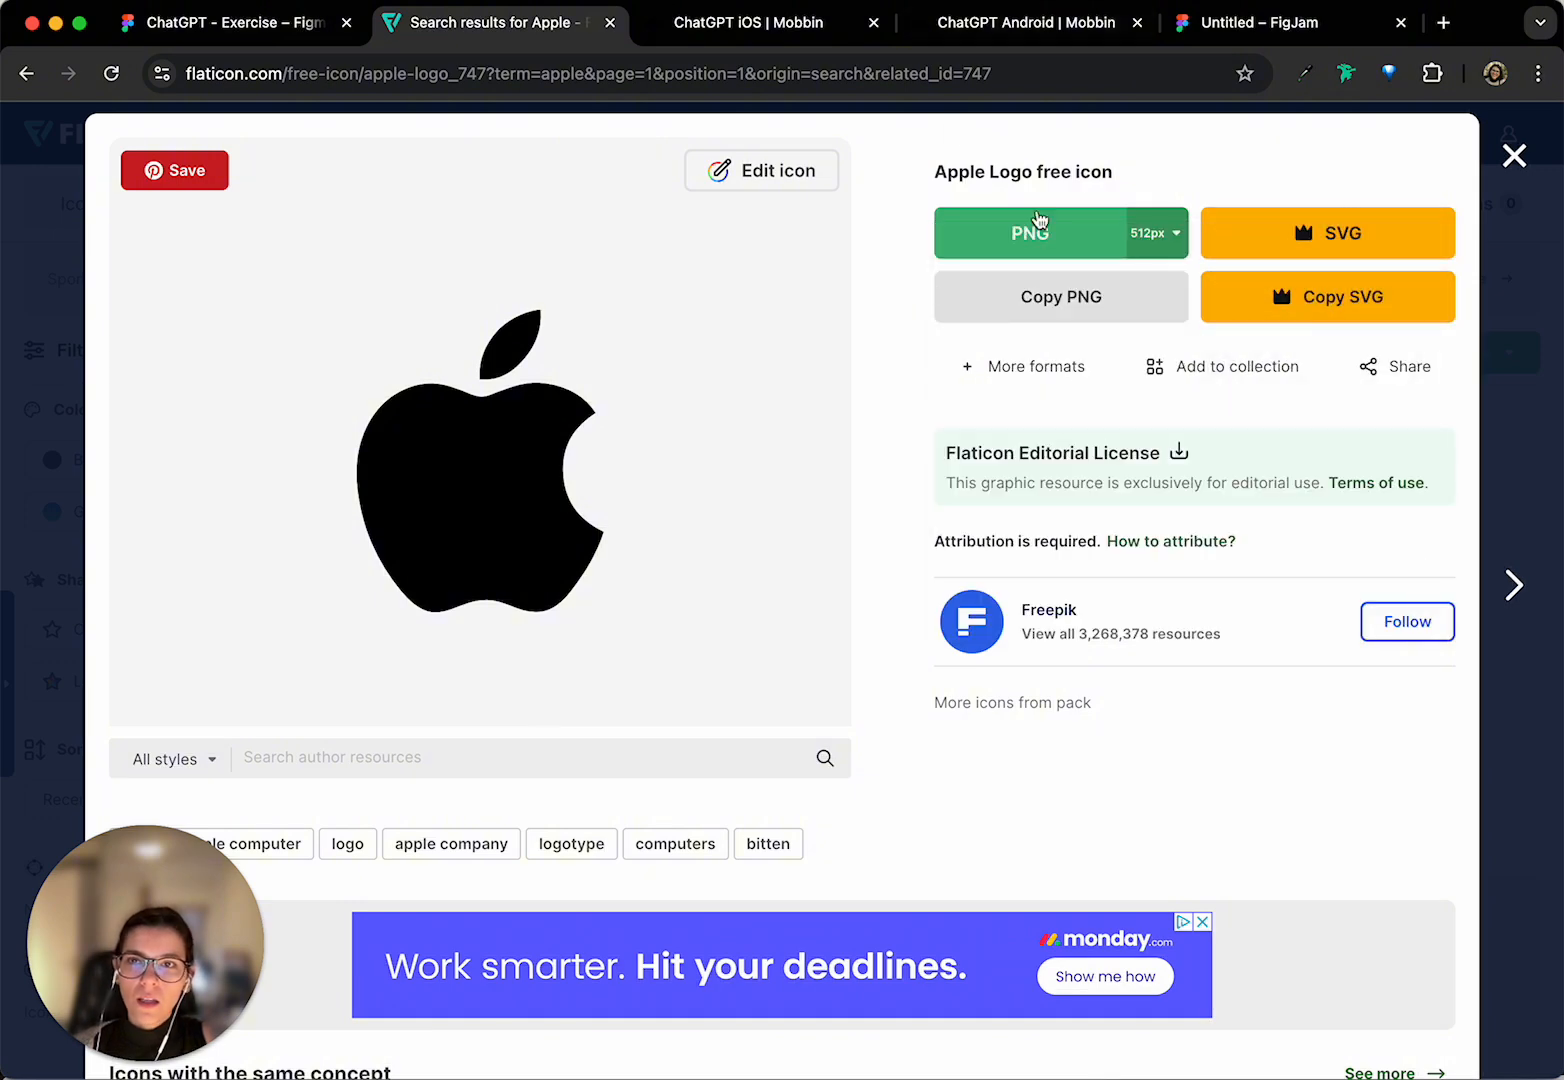
- Download the Apple Logo icon as a 24px PNG and save it as apple-logo in the Downloads folder
{"action": "scroll", "coordinate": [1125, 606], "scroll_direction": "down", "scroll_amount": 2}
{"action": "scroll", "coordinate": [1125, 606], "scroll_direction": "up", "scroll_amount": 2}
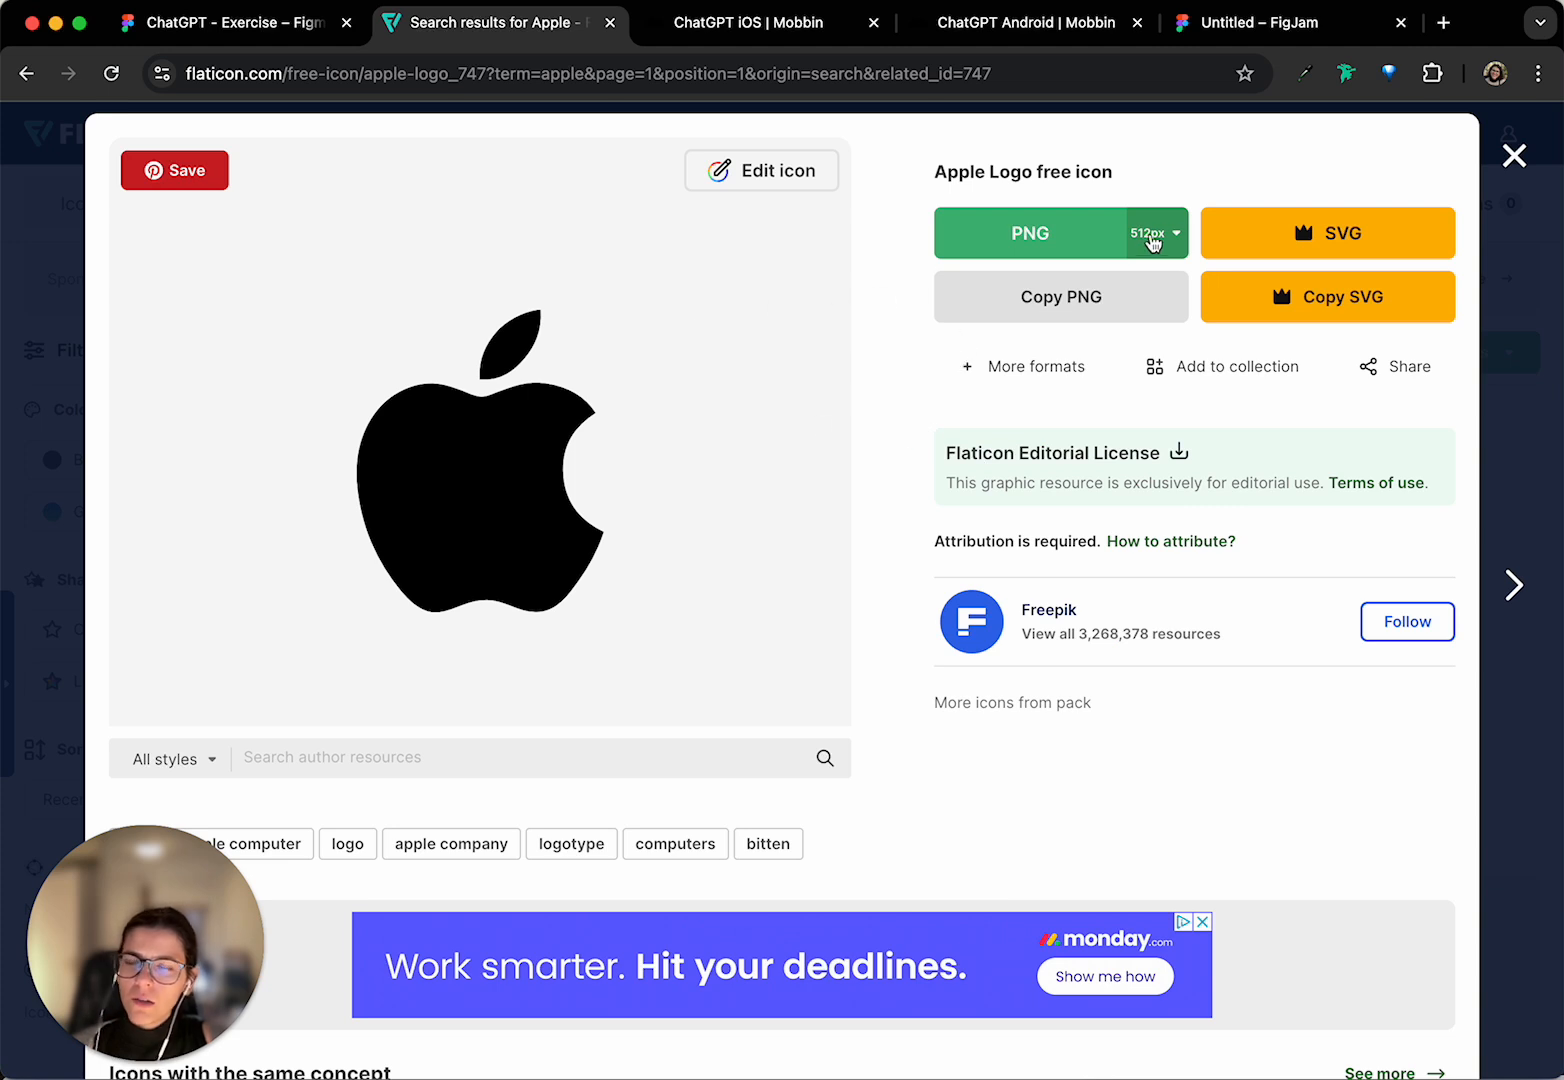
{"action": "left_click", "coordinate": [1160, 233]}
{"action": "left_click", "coordinate": [1163, 234]}
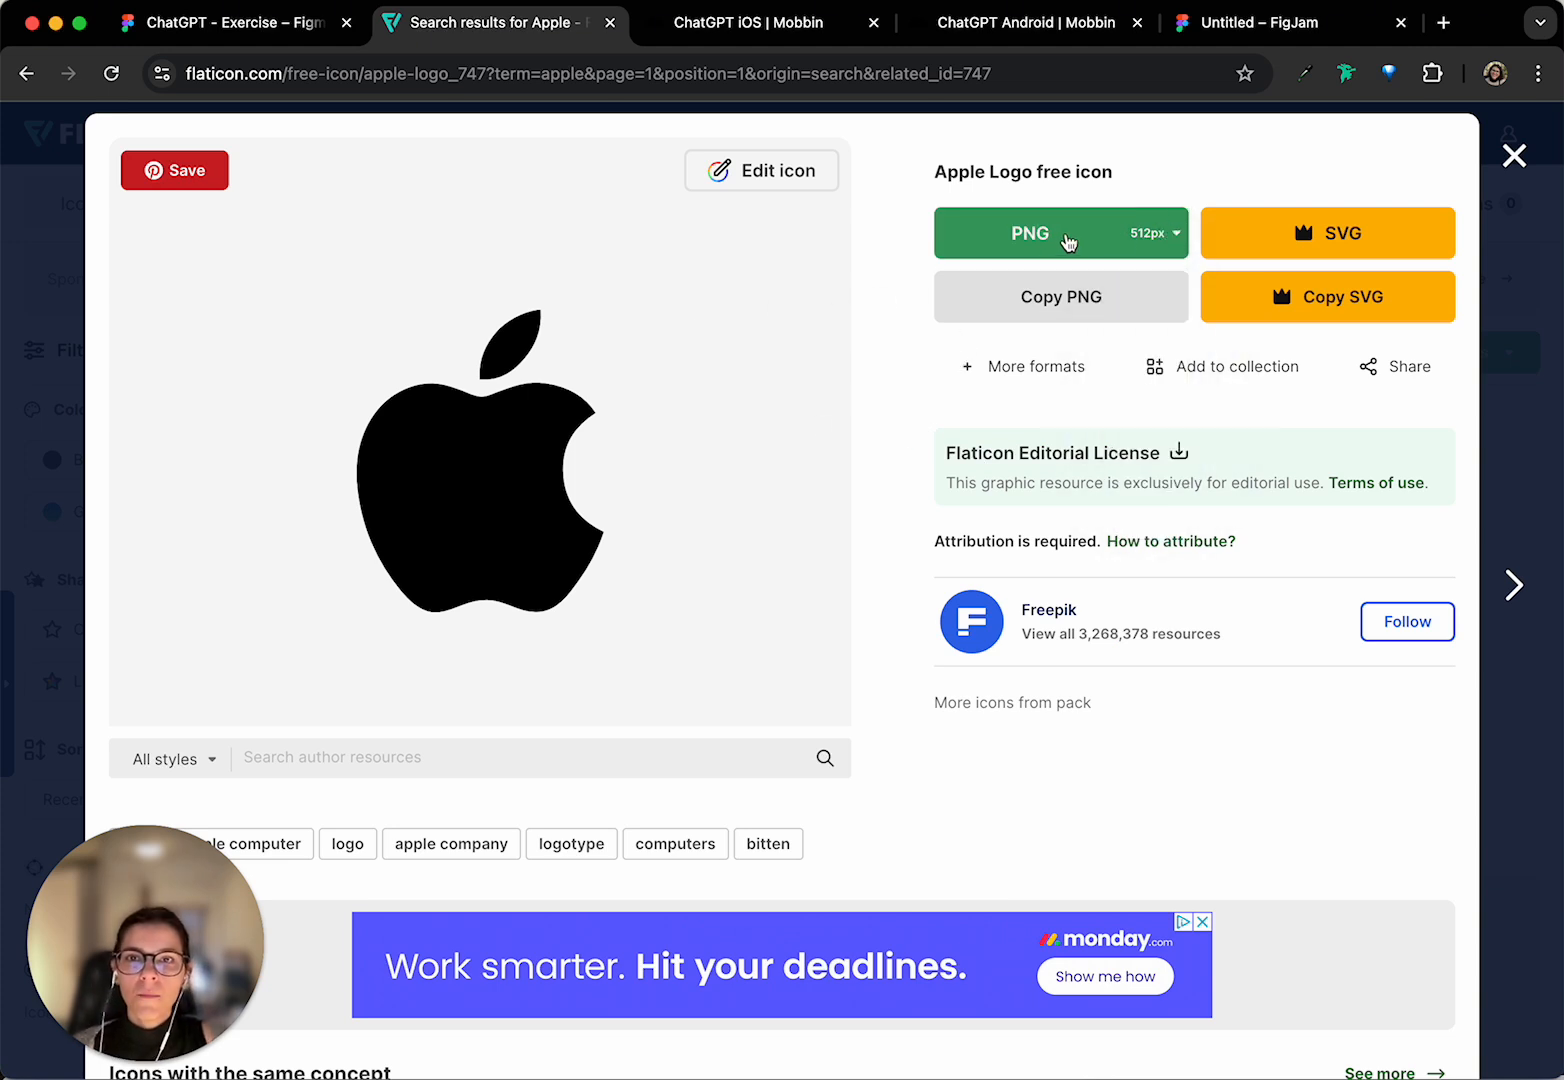
{"action": "left_click", "coordinate": [1158, 236]}
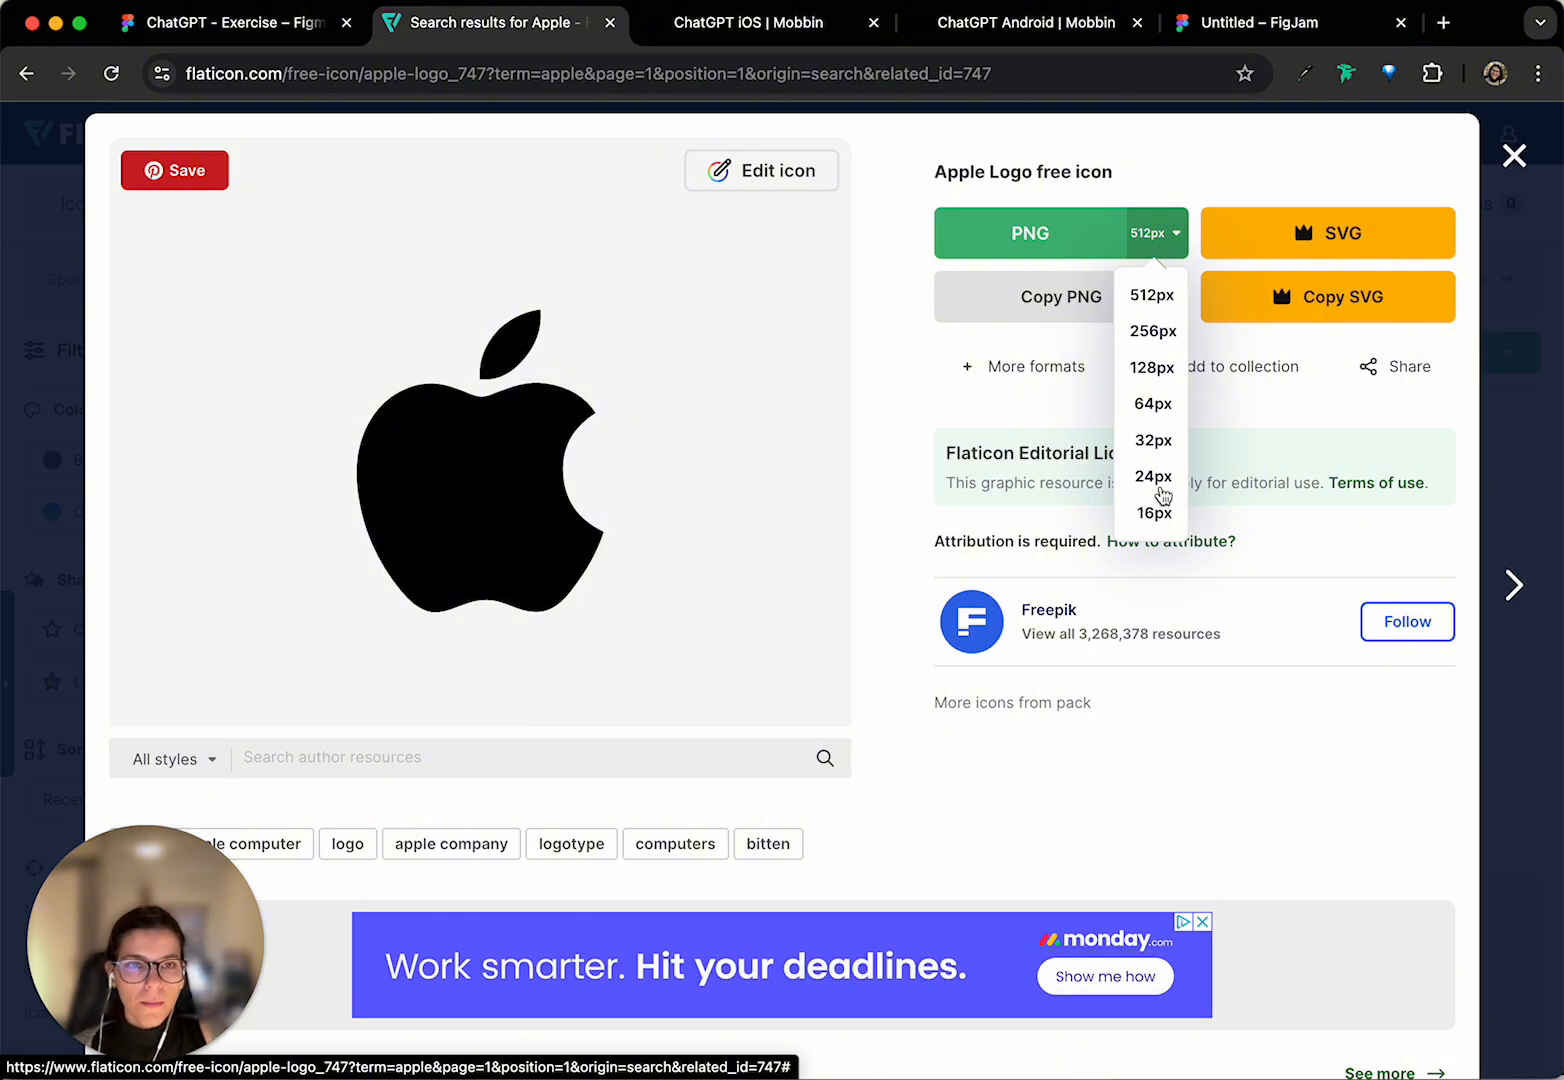
{"action": "left_click", "coordinate": [1160, 477]}
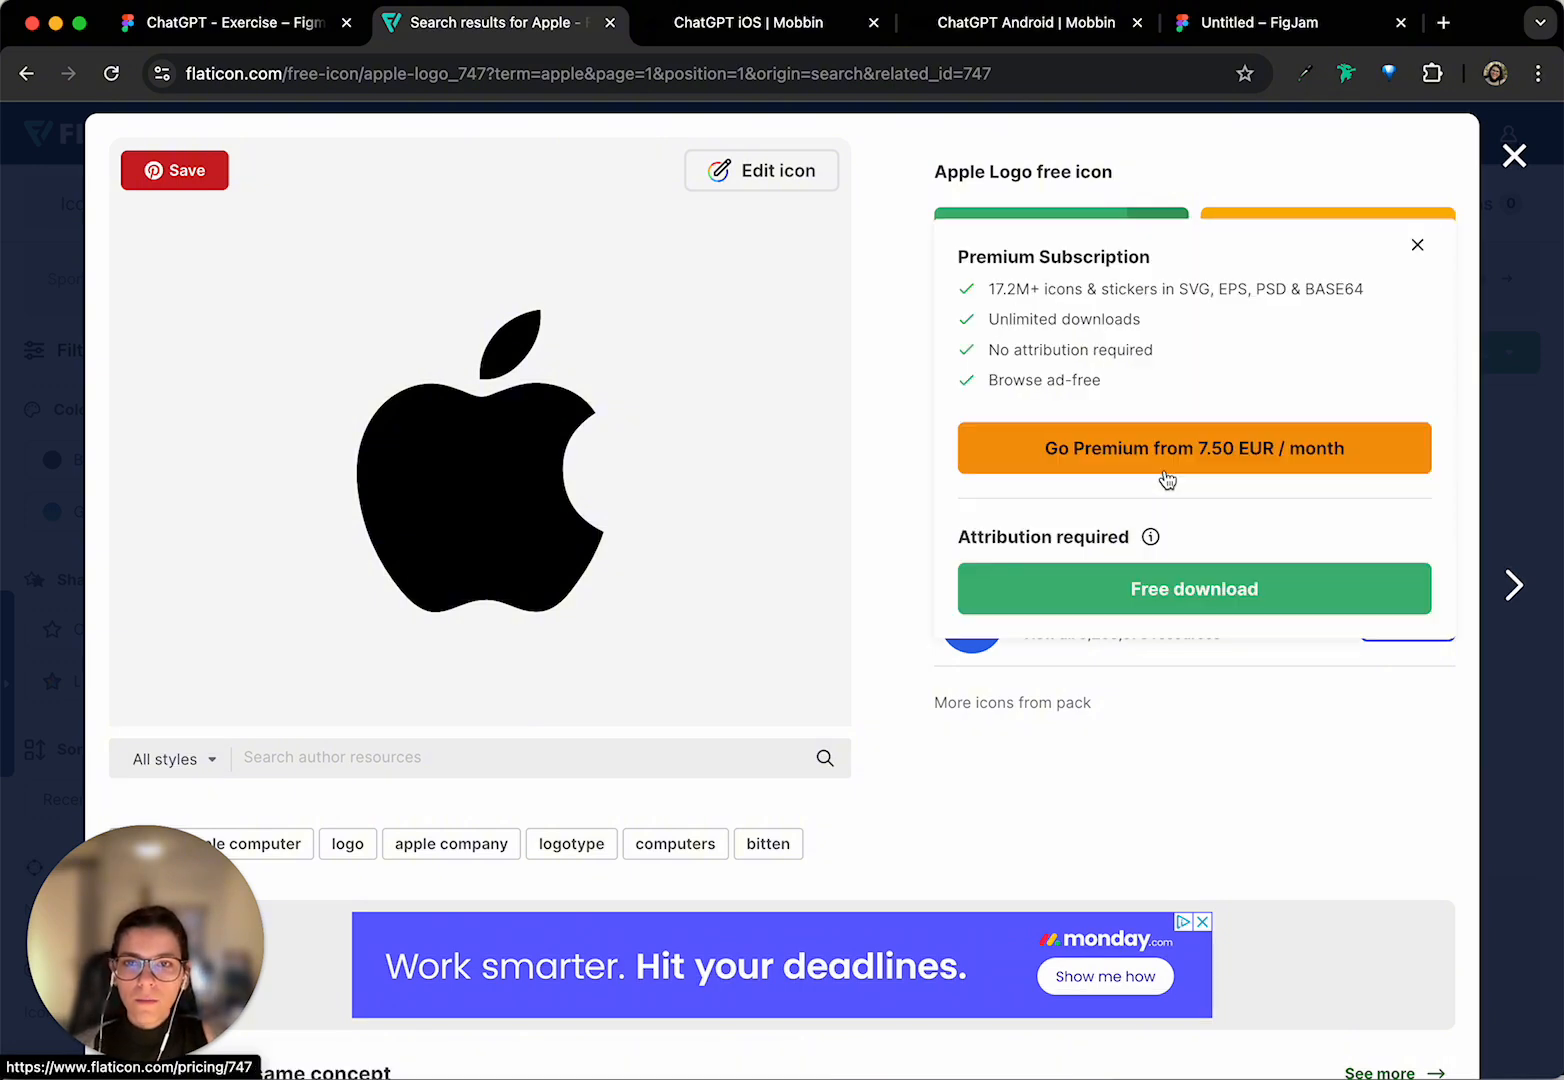
{"action": "left_click", "coordinate": [1160, 592]}
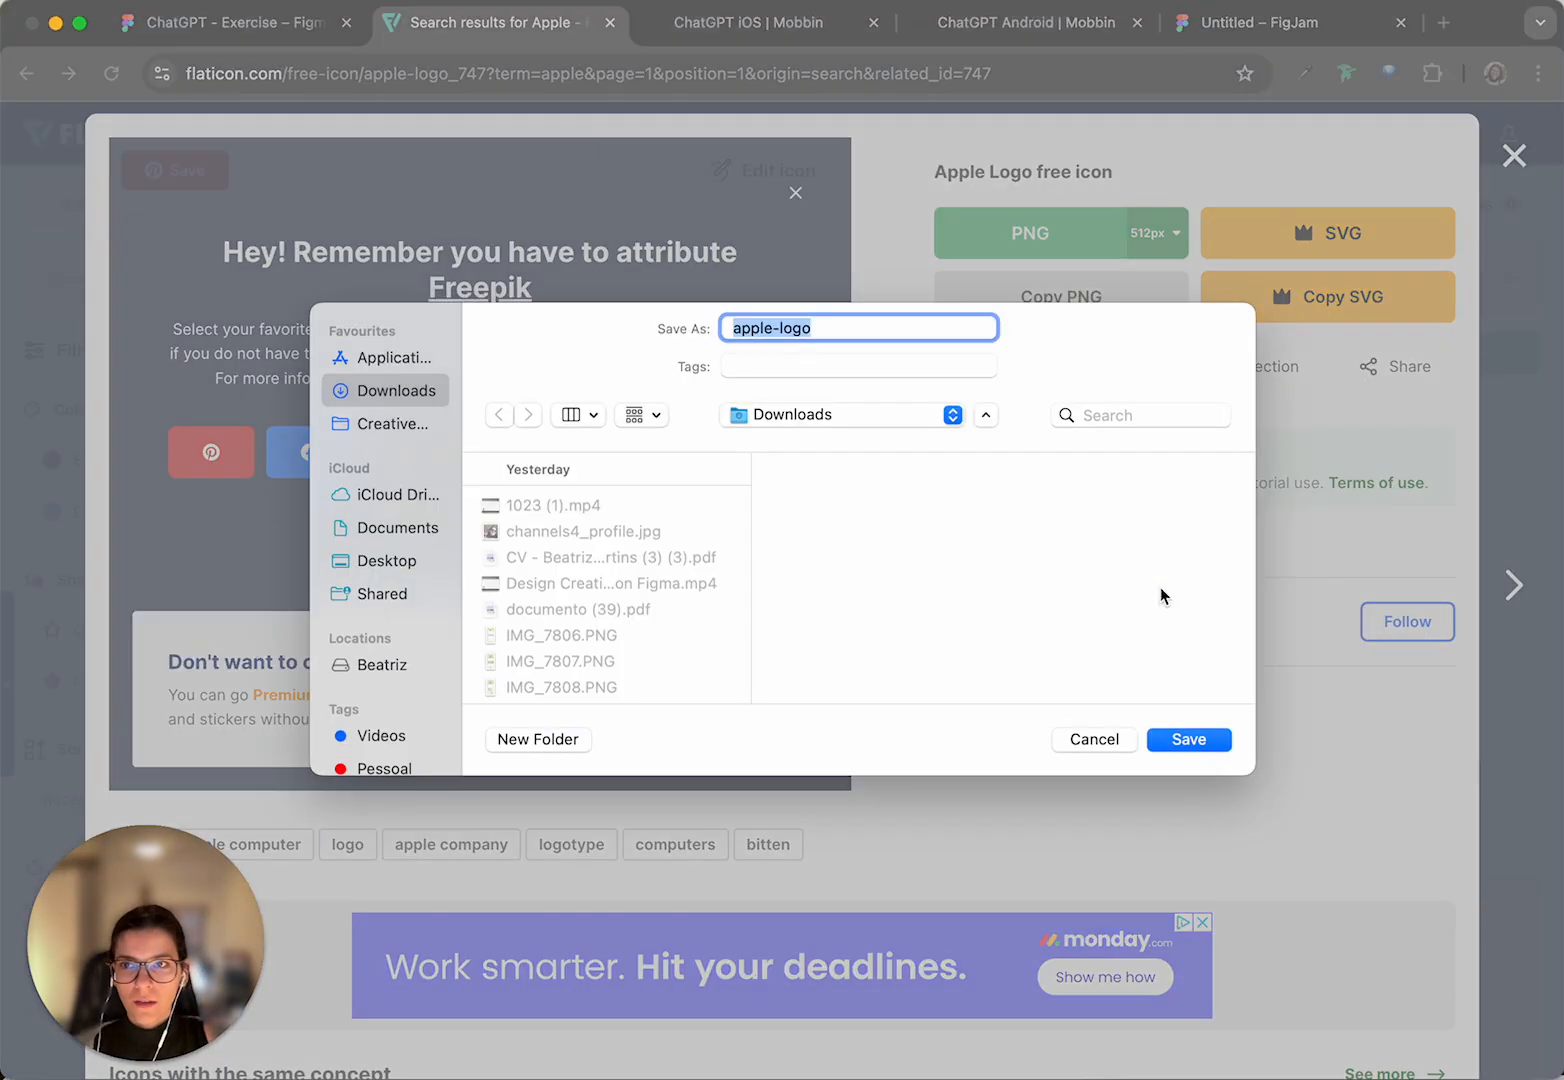
{"action": "key", "text": "Return"}
- Switch to the ChatGPT - Exercise file in Figma and place the downloaded apple-logo image on the empty canvas beside the reference screenshot
{"action": "left_click", "coordinate": [240, 30]}
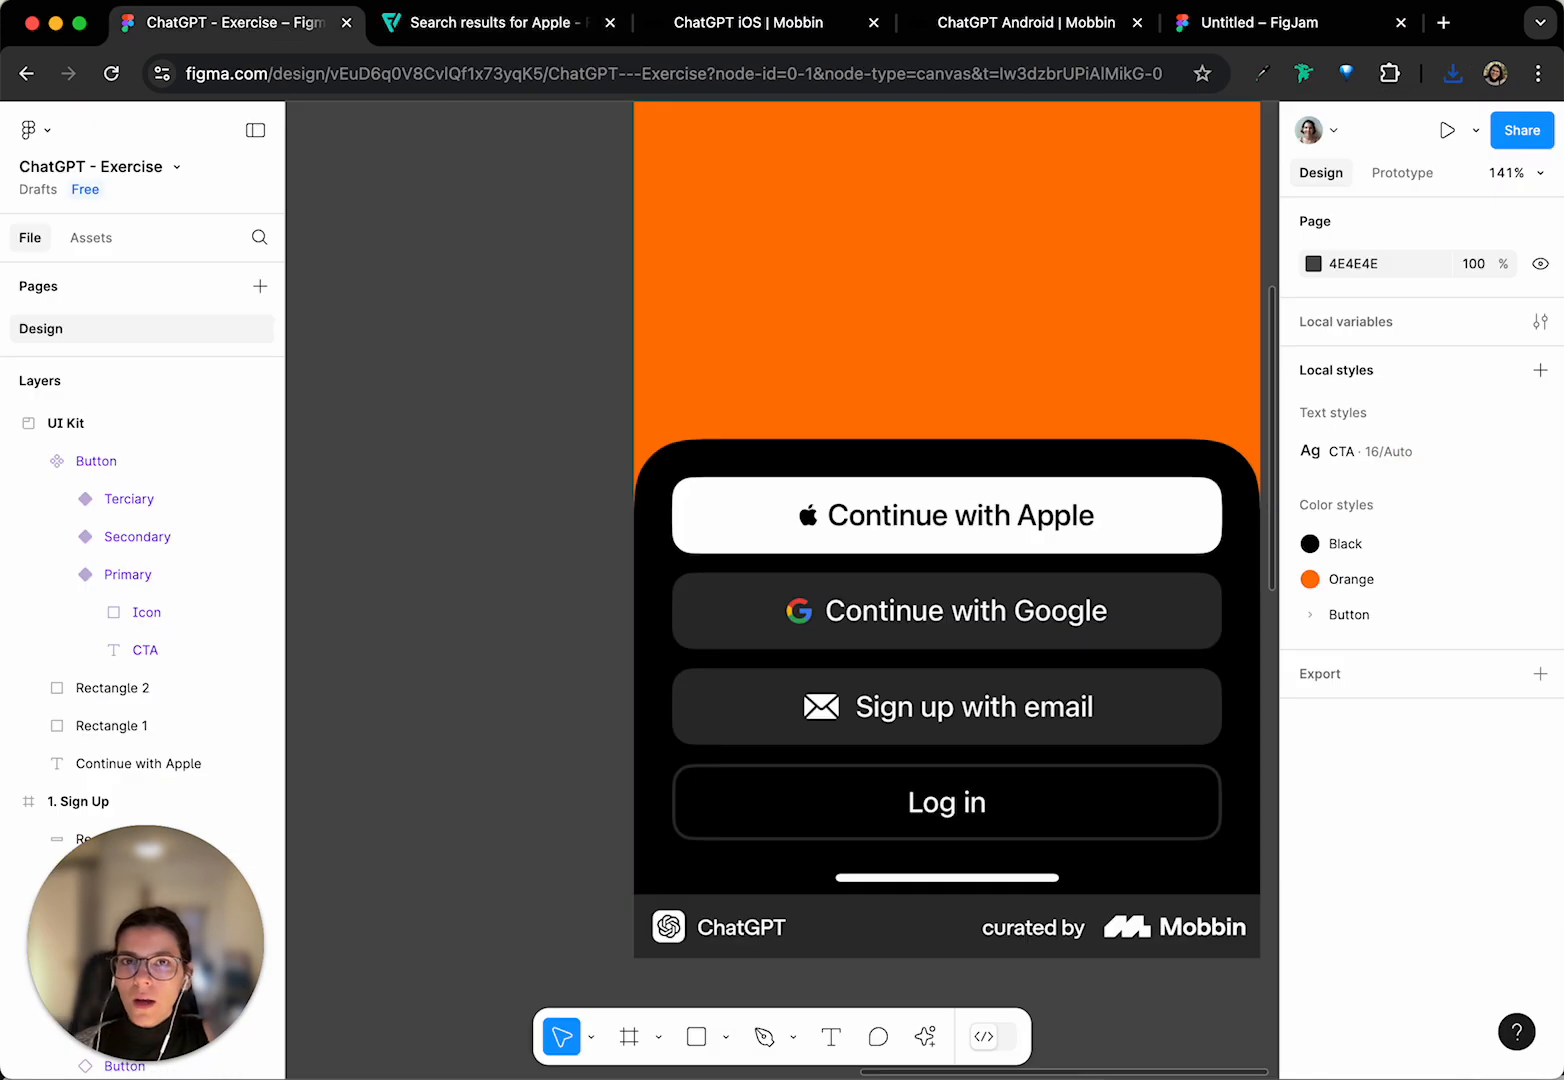
{"action": "left_click", "coordinate": [1452, 73]}
{"action": "left_click_drag", "start_coordinate": [1309, 185], "coordinate": [455, 548]}
{"action": "scroll", "coordinate": [702, 360], "scroll_direction": "left", "scroll_amount": 5}
{"action": "scroll", "coordinate": [761, 389], "scroll_direction": "down", "scroll_amount": 1}
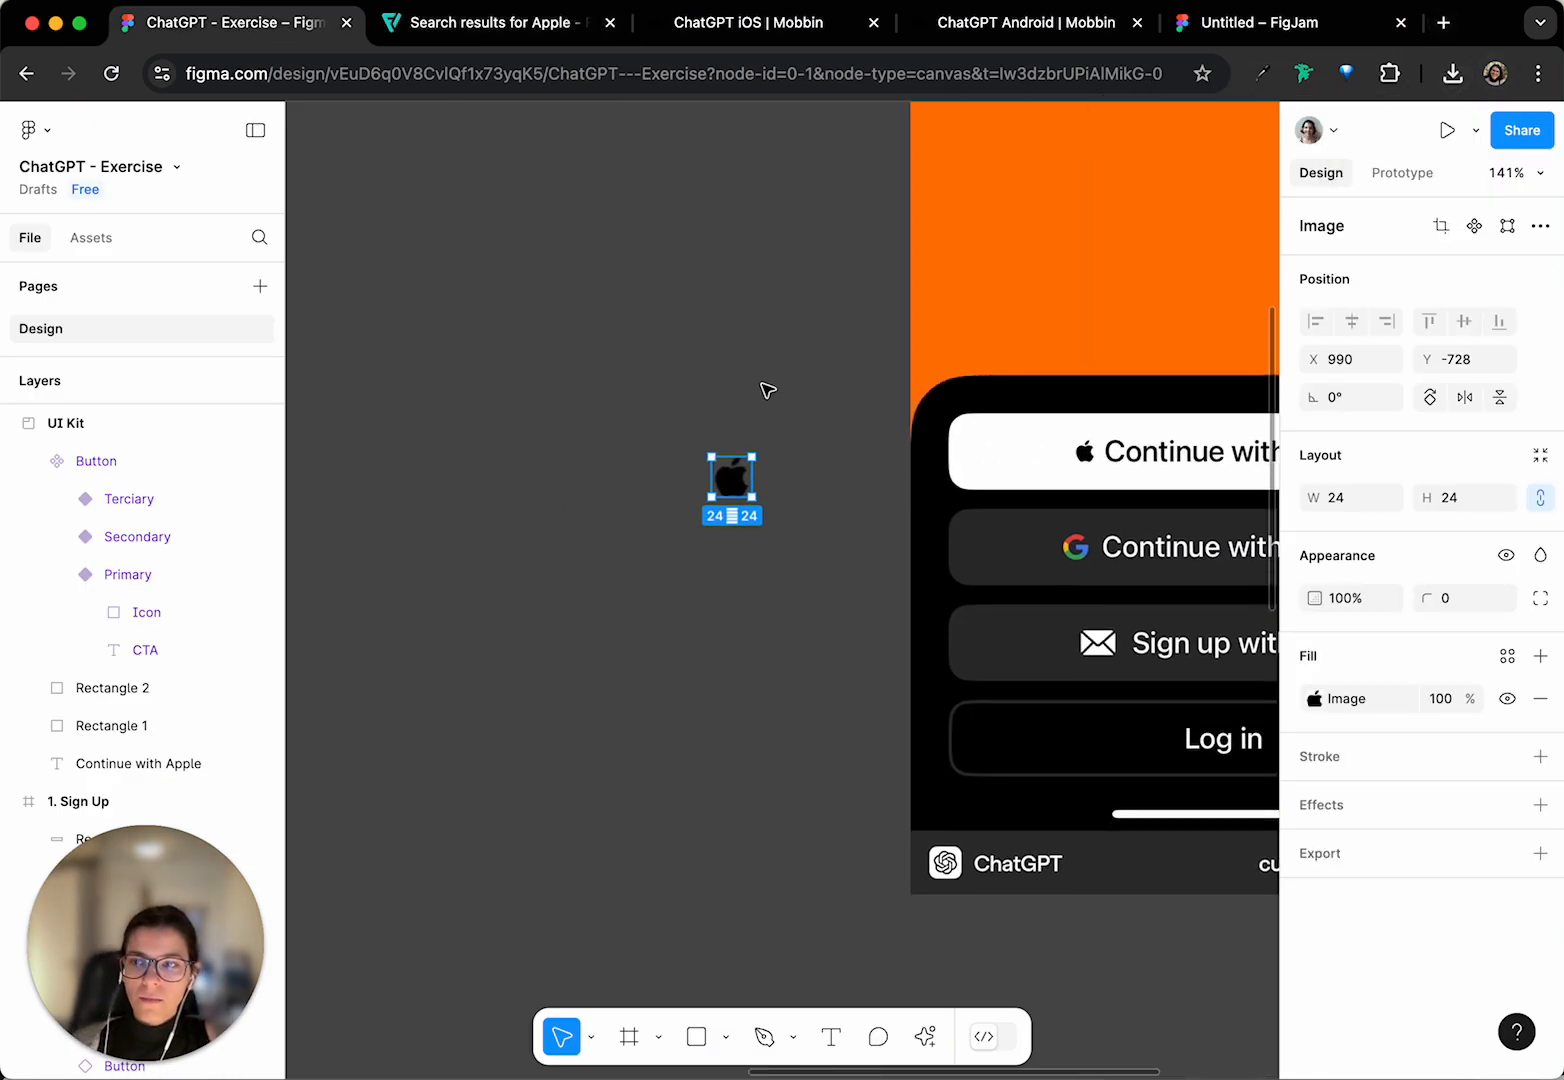
- Examine the placed Apple logo image up close to judge the sharpness of its edges, and clear the selection
{"action": "scroll", "coordinate": [716, 454], "scroll_direction": "up", "scroll_amount": 4}
{"action": "scroll", "coordinate": [723, 778], "scroll_direction": "up", "scroll_amount": 5}
{"action": "key", "text": "ctrl+super+space"}
{"action": "scroll", "coordinate": [758, 596], "scroll_direction": "up", "scroll_amount": 3}
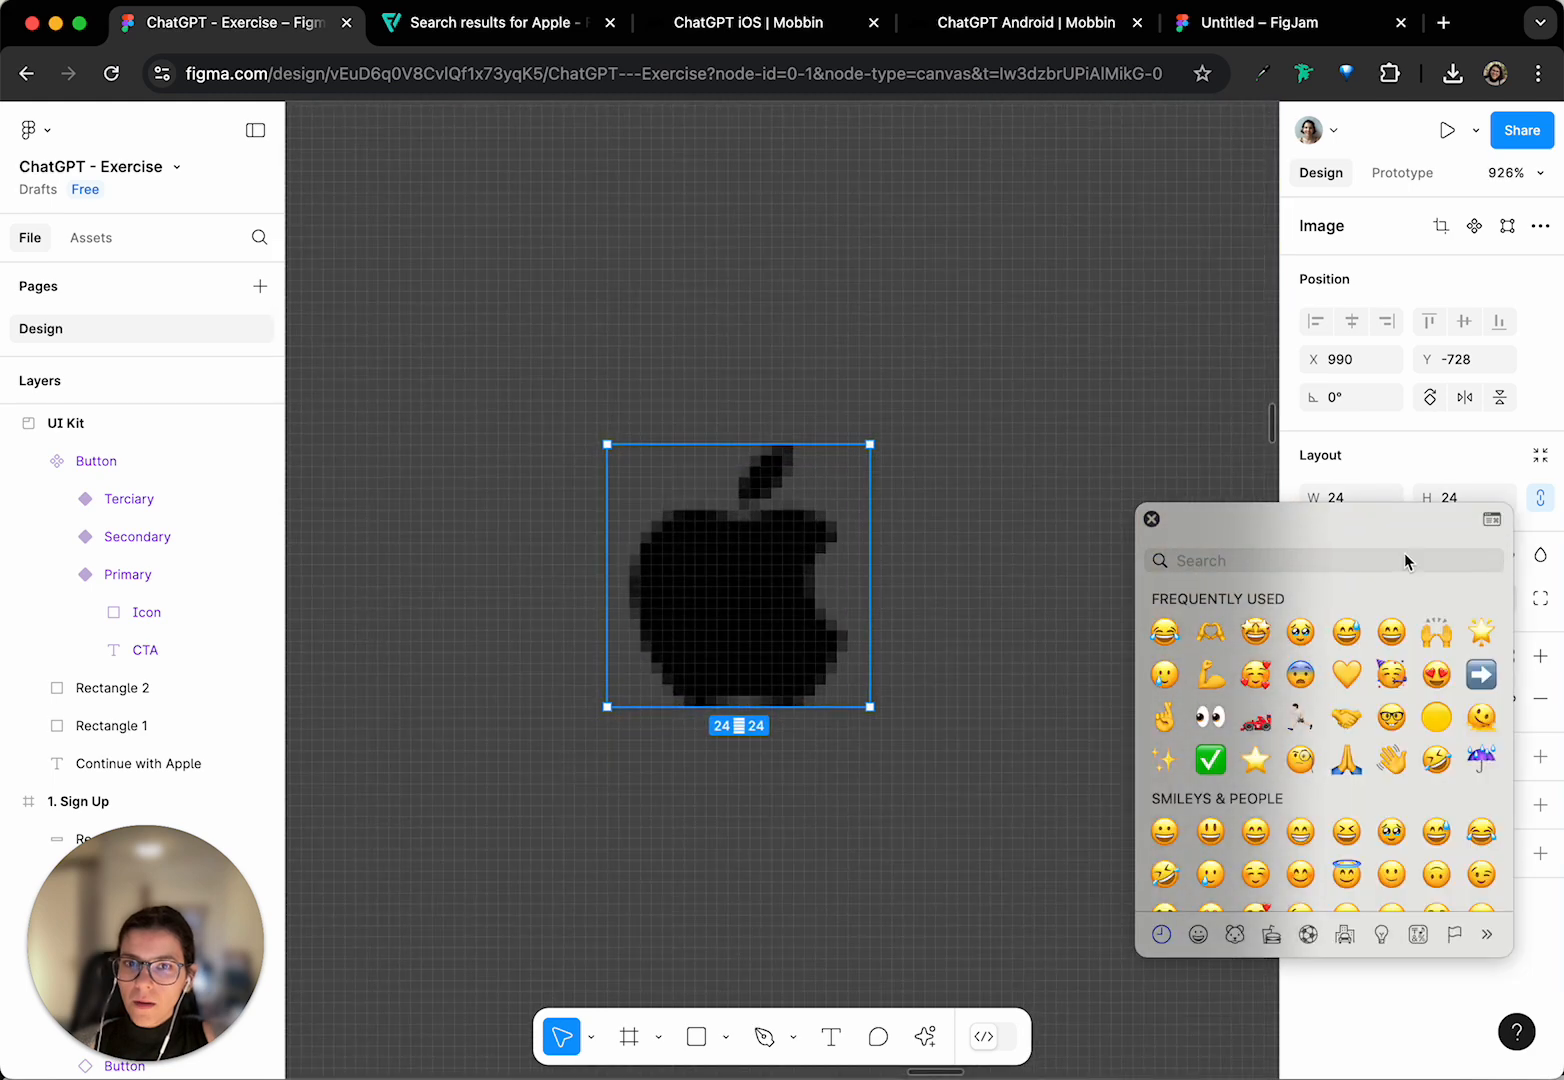
{"action": "left_click", "coordinate": [1151, 518]}
{"action": "scroll", "coordinate": [688, 499], "scroll_direction": "up", "scroll_amount": 5}
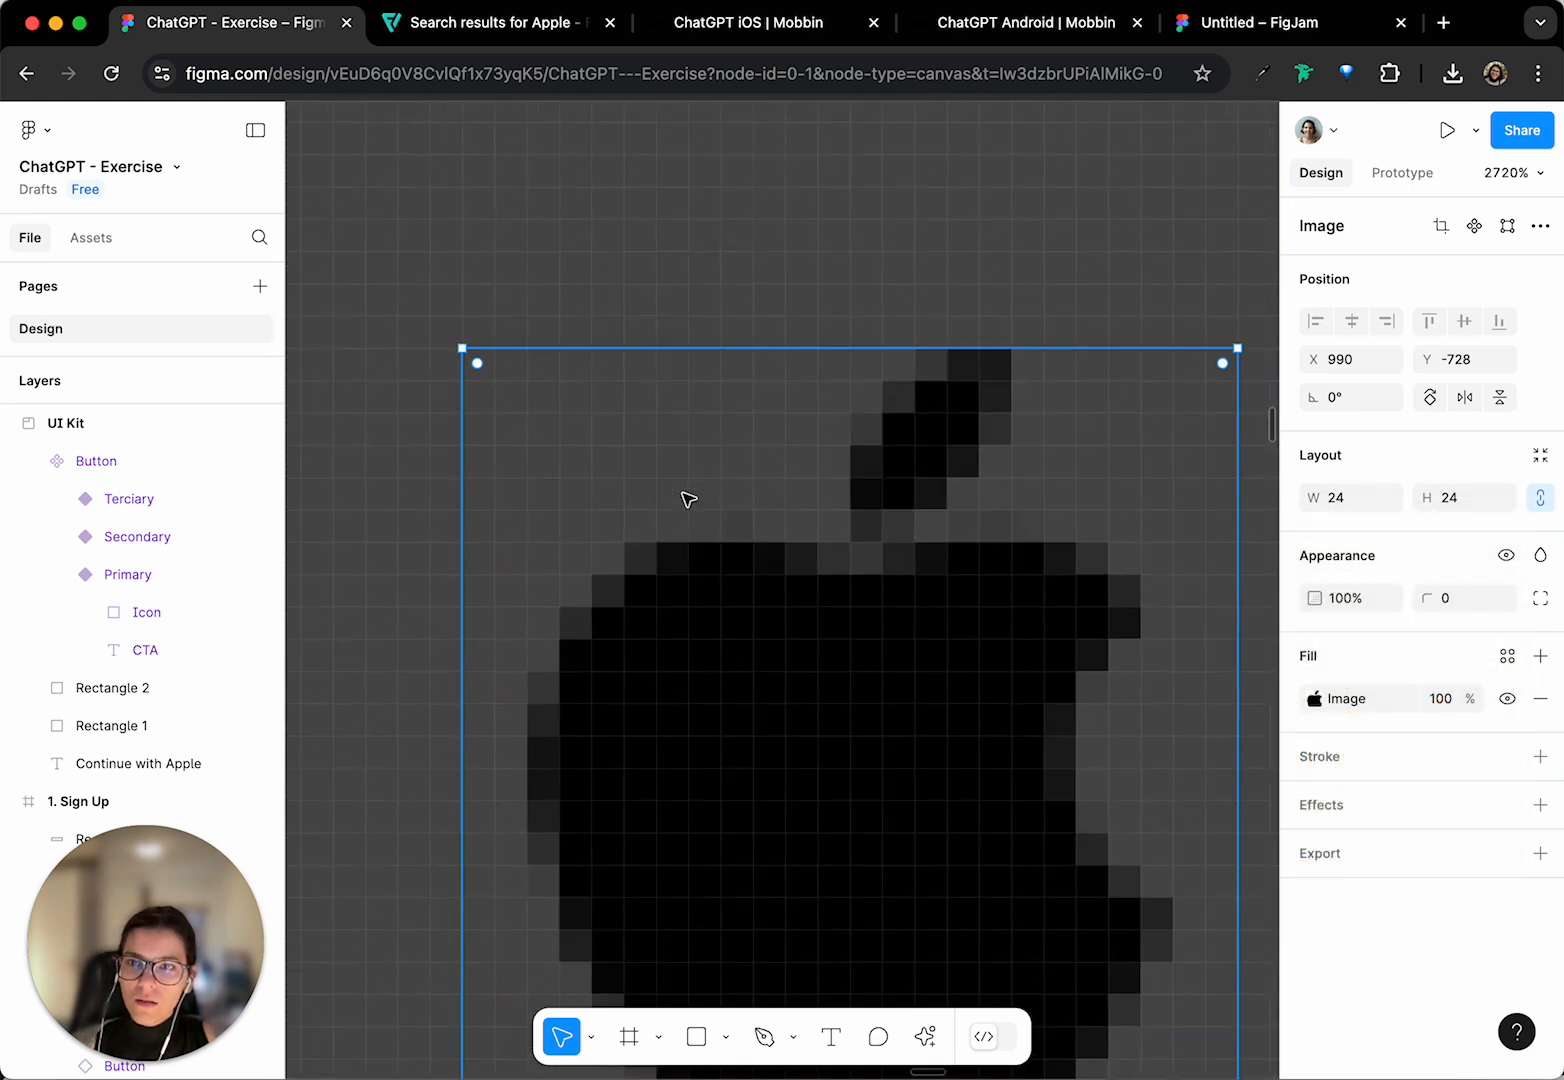
{"action": "scroll", "coordinate": [688, 499], "scroll_direction": "down", "scroll_amount": 6}
{"action": "scroll", "coordinate": [688, 499], "scroll_direction": "down", "scroll_amount": 3}
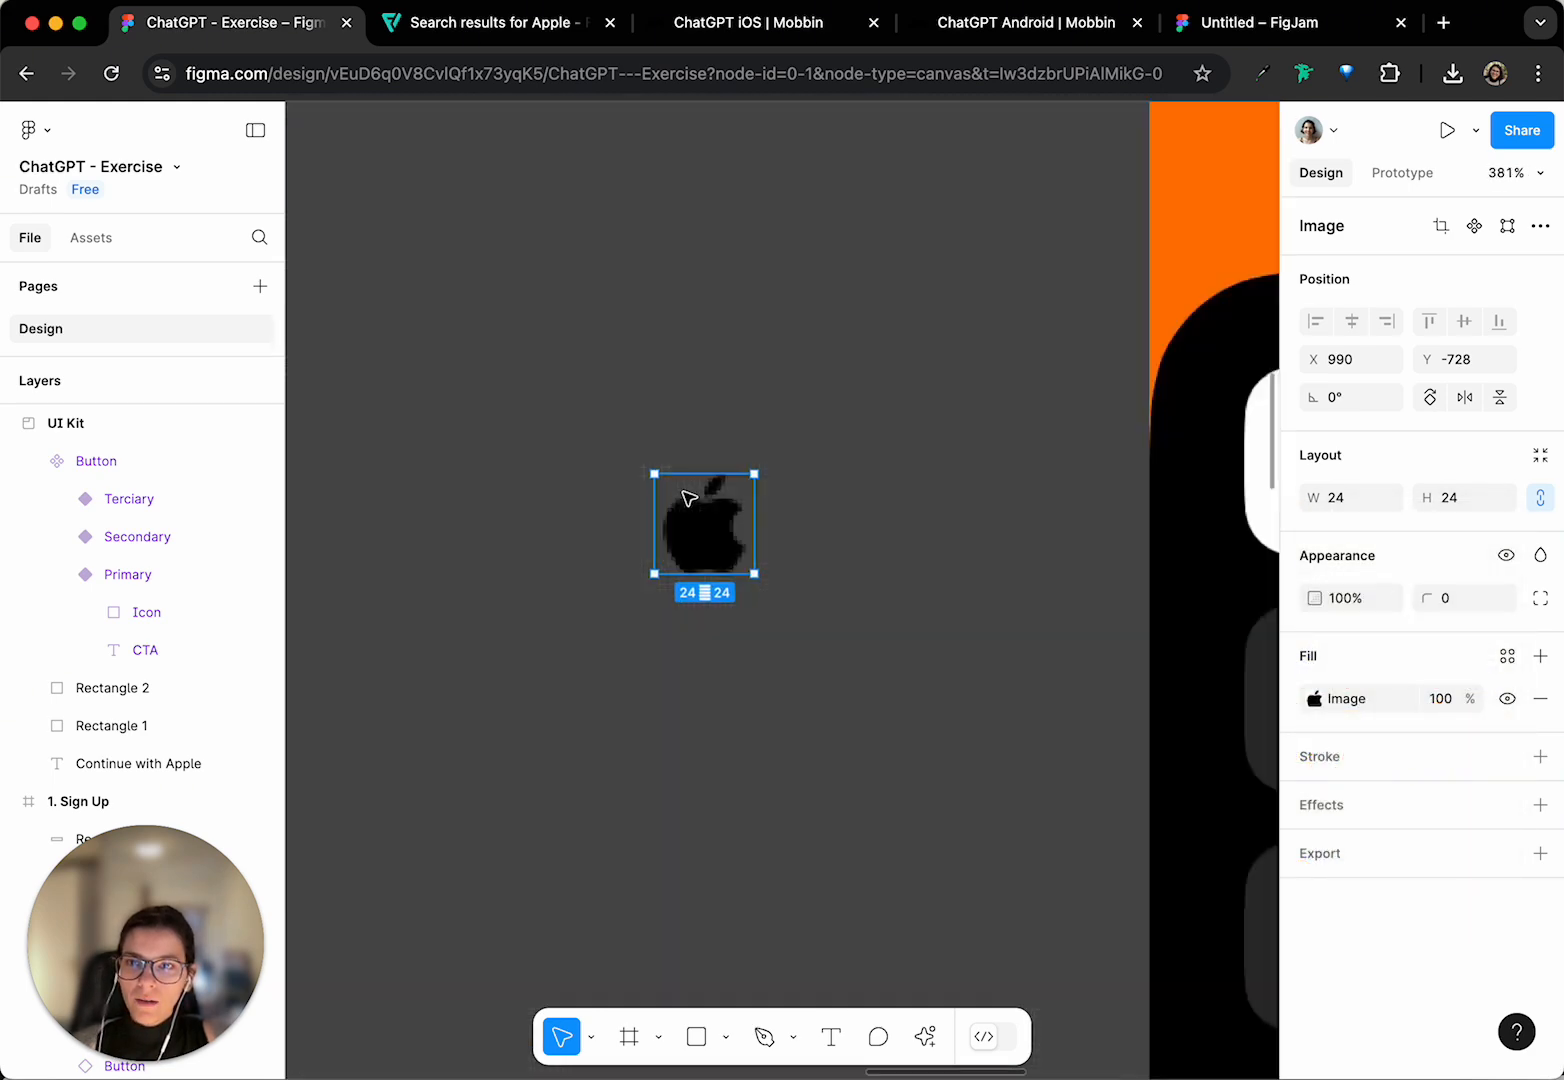
{"action": "scroll", "coordinate": [688, 499], "scroll_direction": "up", "scroll_amount": 8}
{"action": "scroll", "coordinate": [688, 499], "scroll_direction": "down", "scroll_amount": 5}
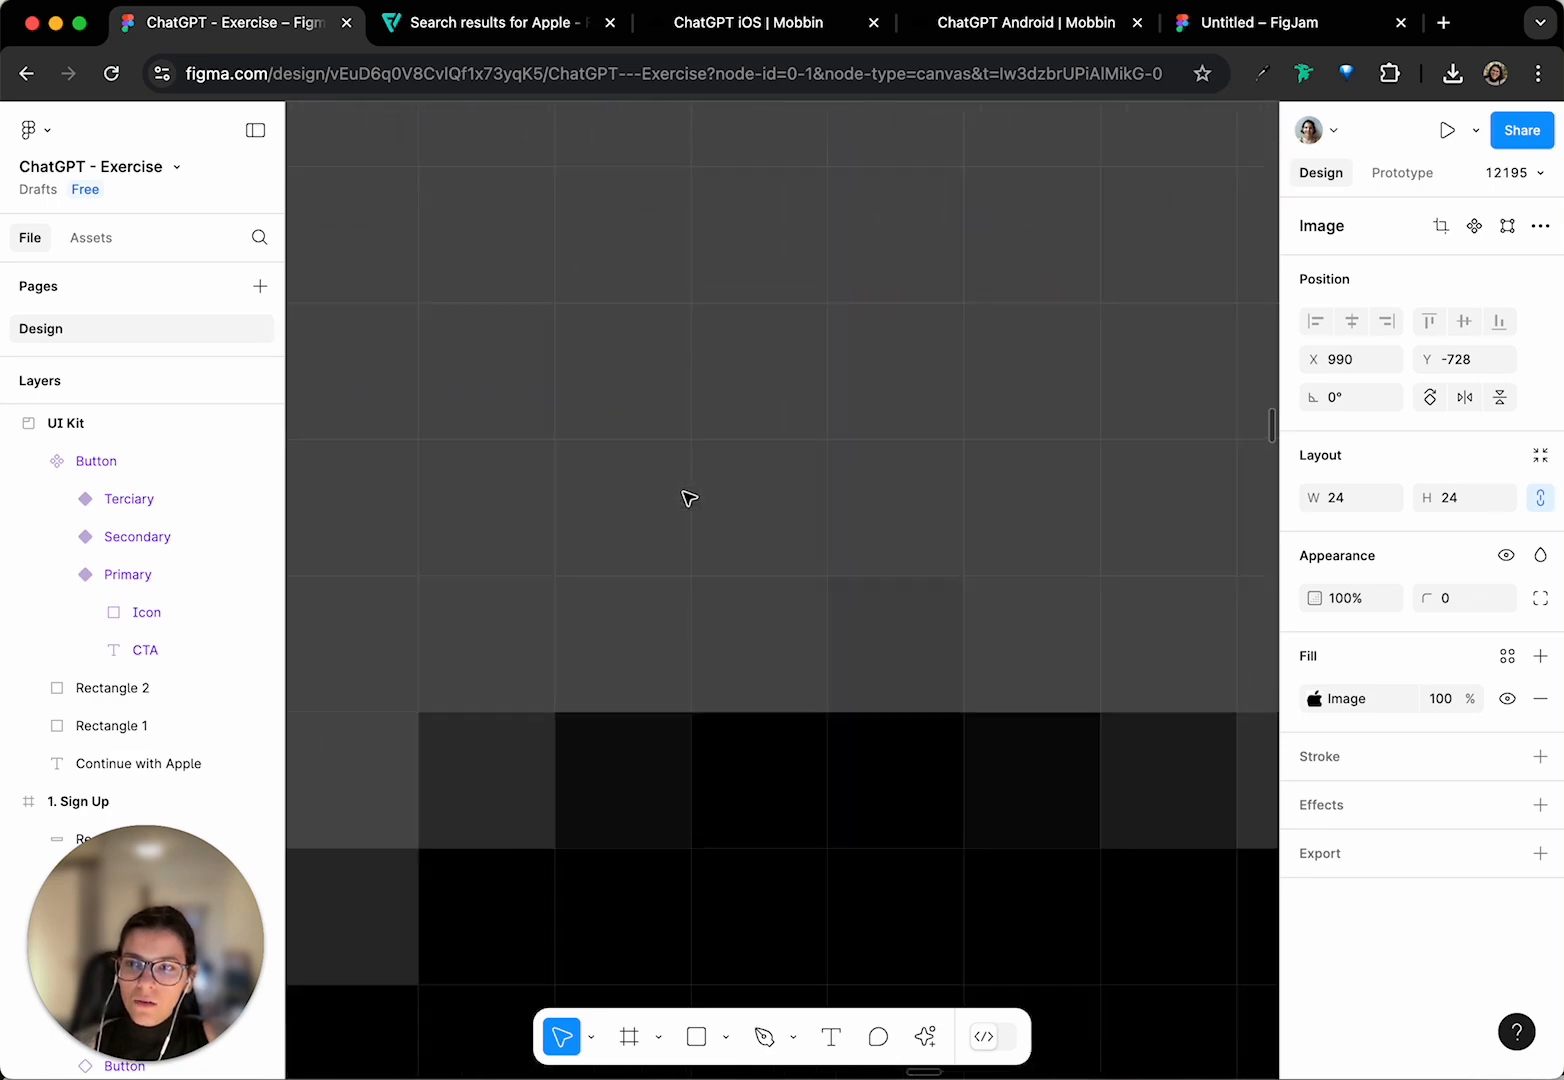
{"action": "scroll", "coordinate": [688, 499], "scroll_direction": "up", "scroll_amount": 10}
{"action": "scroll", "coordinate": [688, 499], "scroll_direction": "up", "scroll_amount": 3}
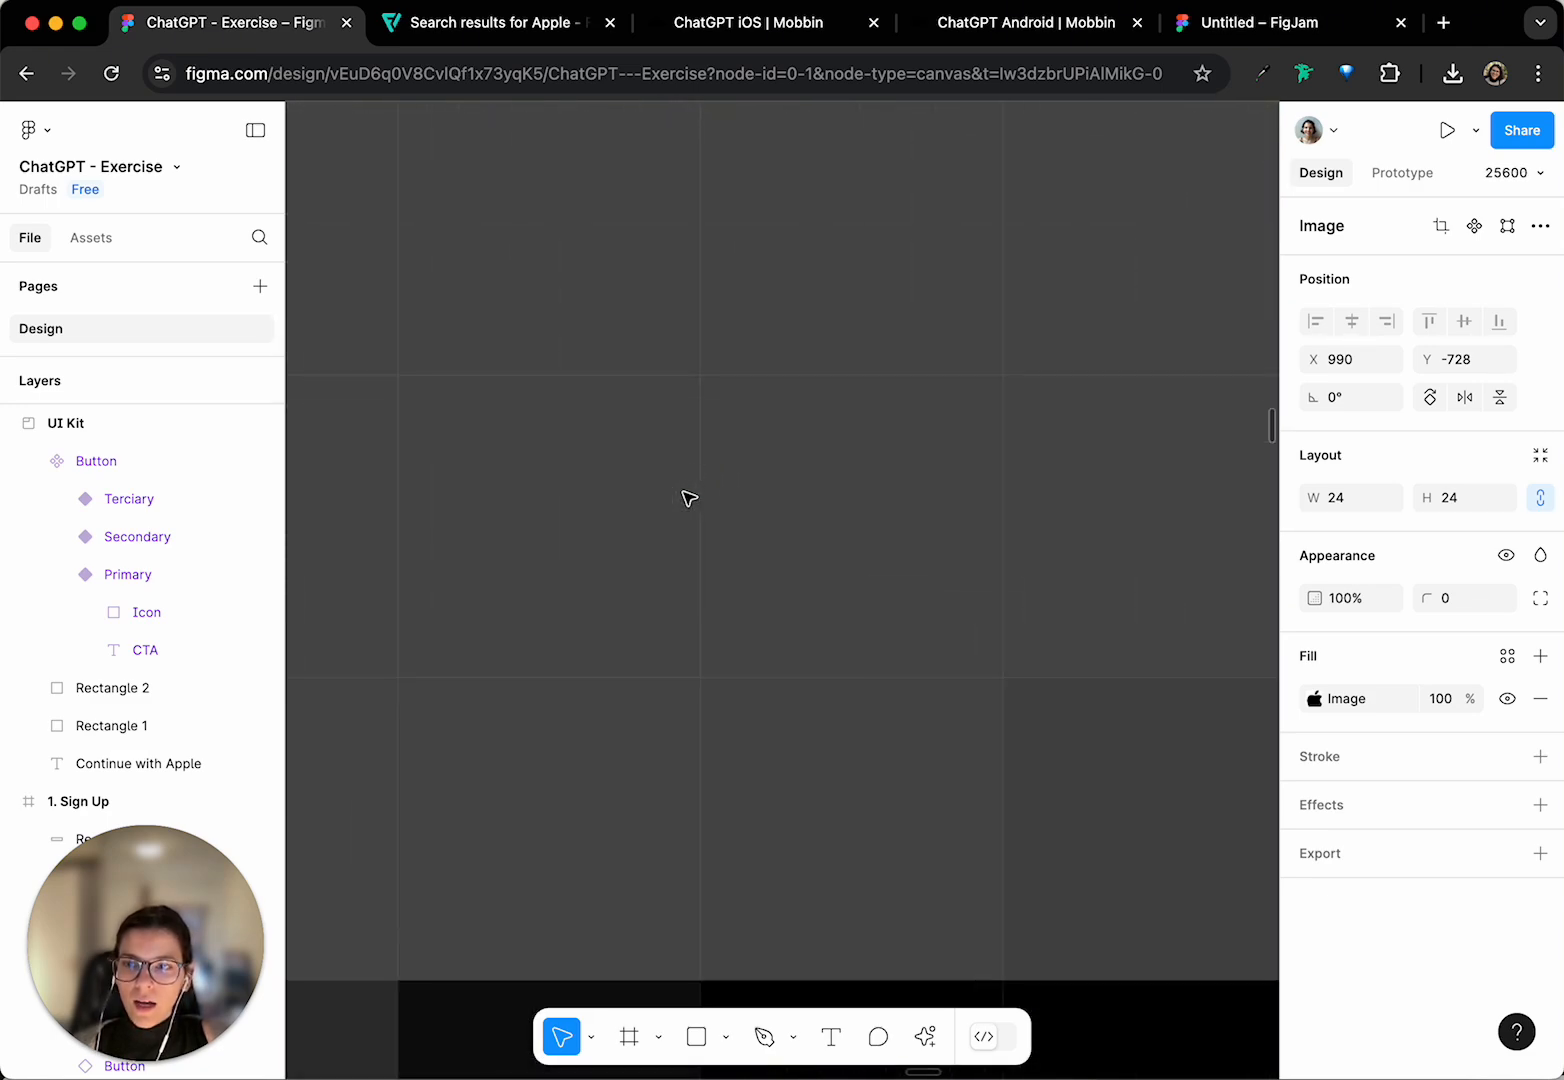
{"action": "scroll", "coordinate": [688, 499], "scroll_direction": "down", "scroll_amount": 8}
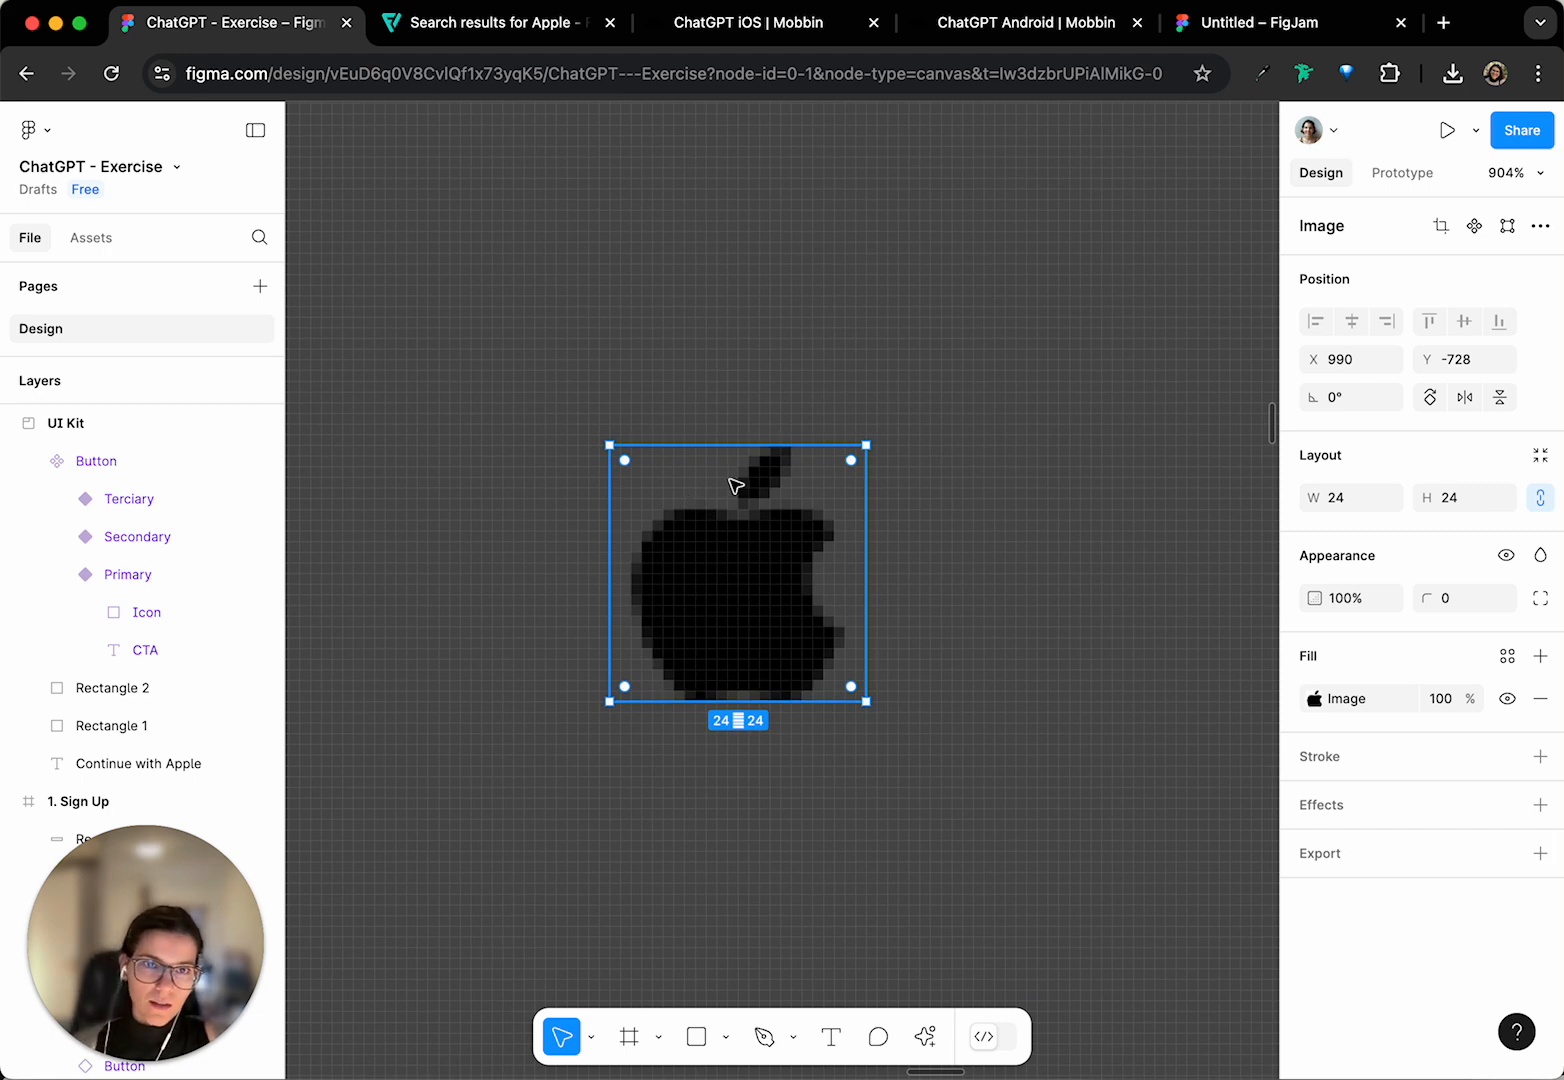
{"action": "scroll", "coordinate": [736, 486], "scroll_direction": "down", "scroll_amount": 2}
{"action": "scroll", "coordinate": [736, 486], "scroll_direction": "left", "scroll_amount": 2}
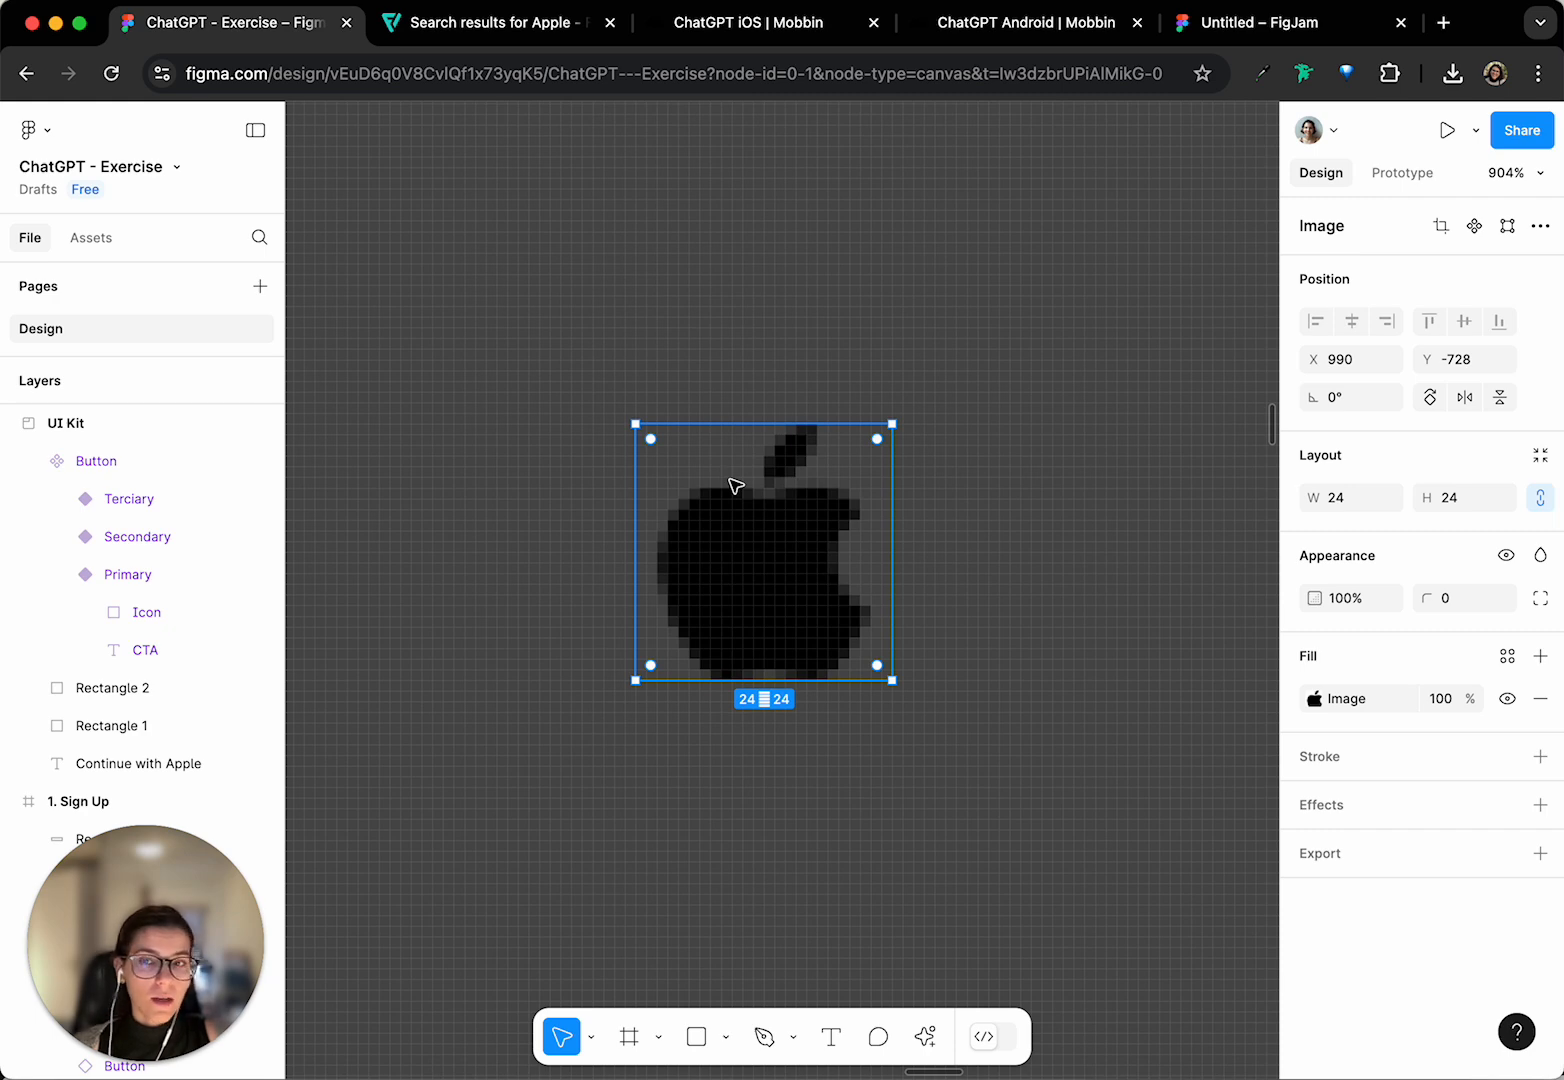
{"action": "scroll", "coordinate": [702, 520], "scroll_direction": "up", "scroll_amount": 6}
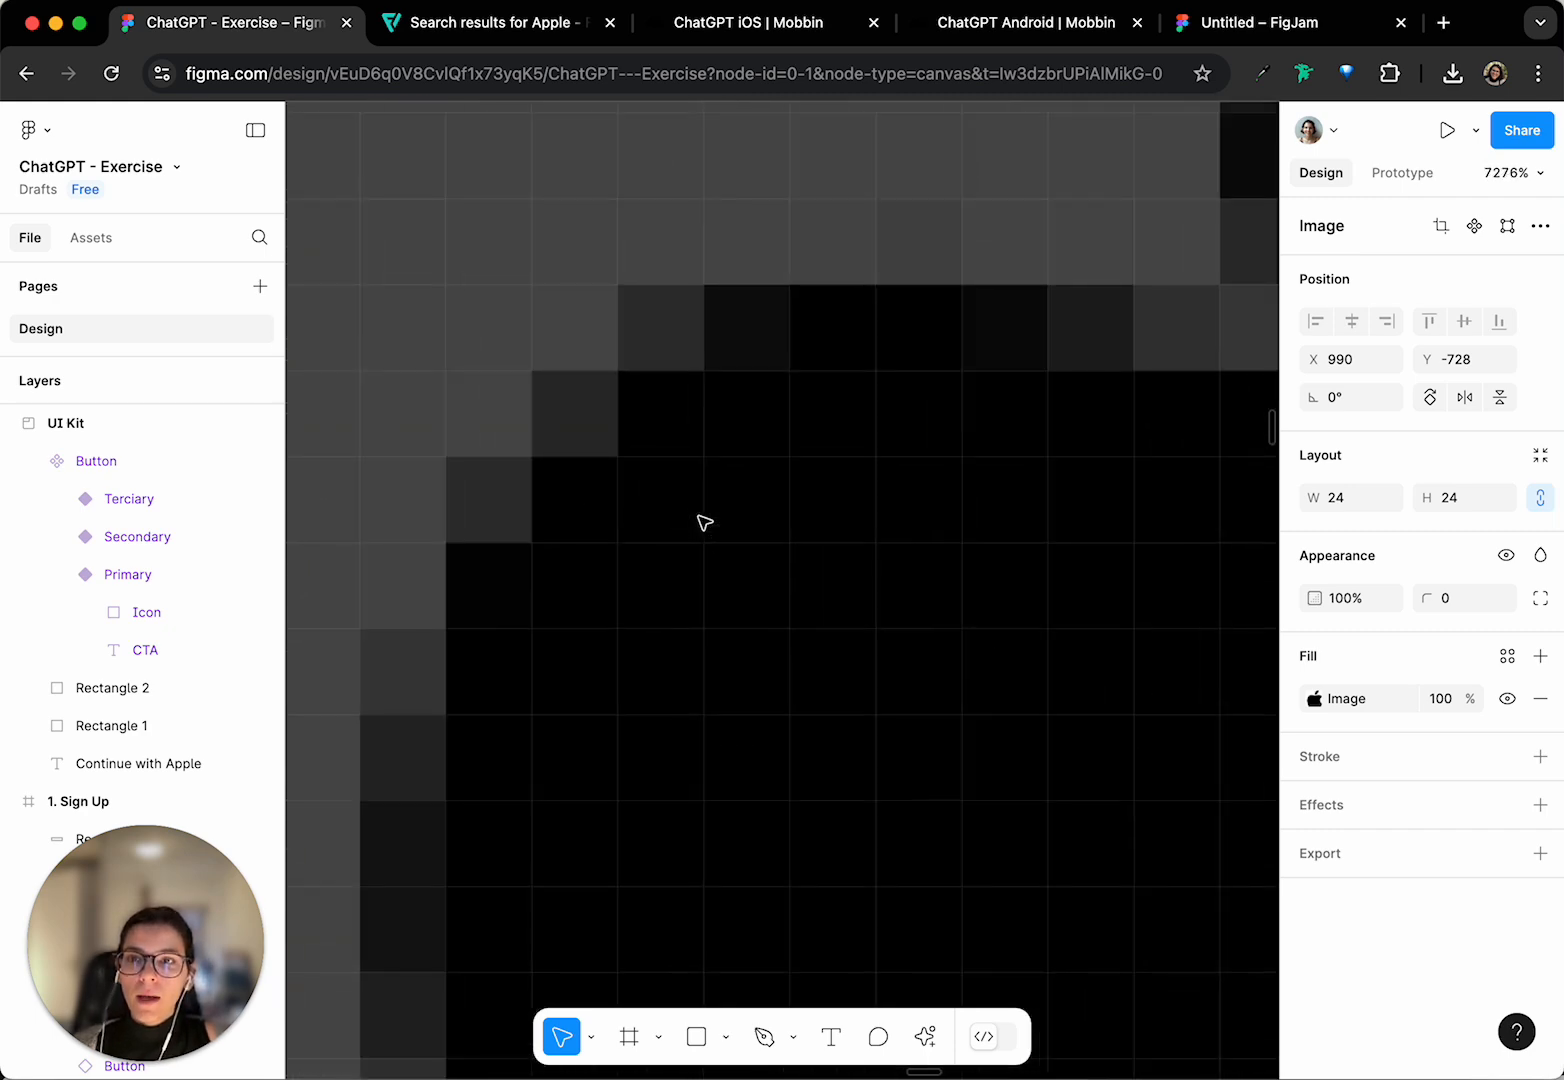
{"action": "scroll", "coordinate": [605, 476], "scroll_direction": "down", "scroll_amount": 4}
{"action": "scroll", "coordinate": [605, 476], "scroll_direction": "up", "scroll_amount": 2}
{"action": "scroll", "coordinate": [605, 476], "scroll_direction": "left", "scroll_amount": 3}
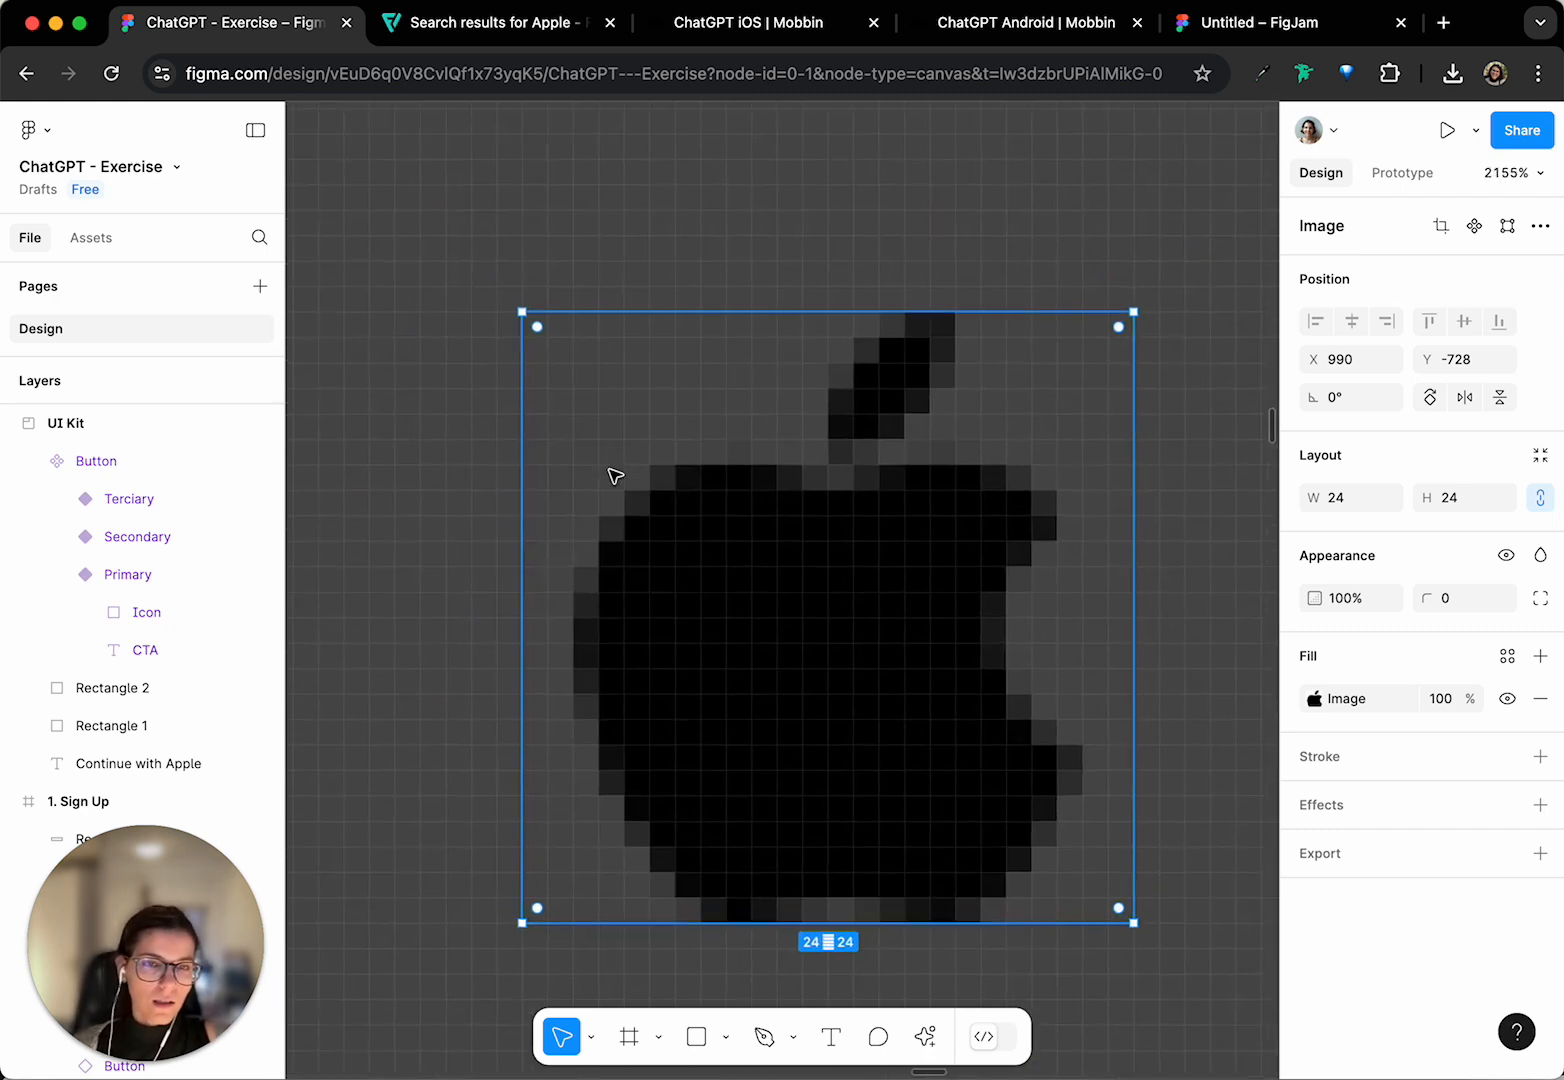
{"action": "scroll", "coordinate": [641, 467], "scroll_direction": "up", "scroll_amount": 5}
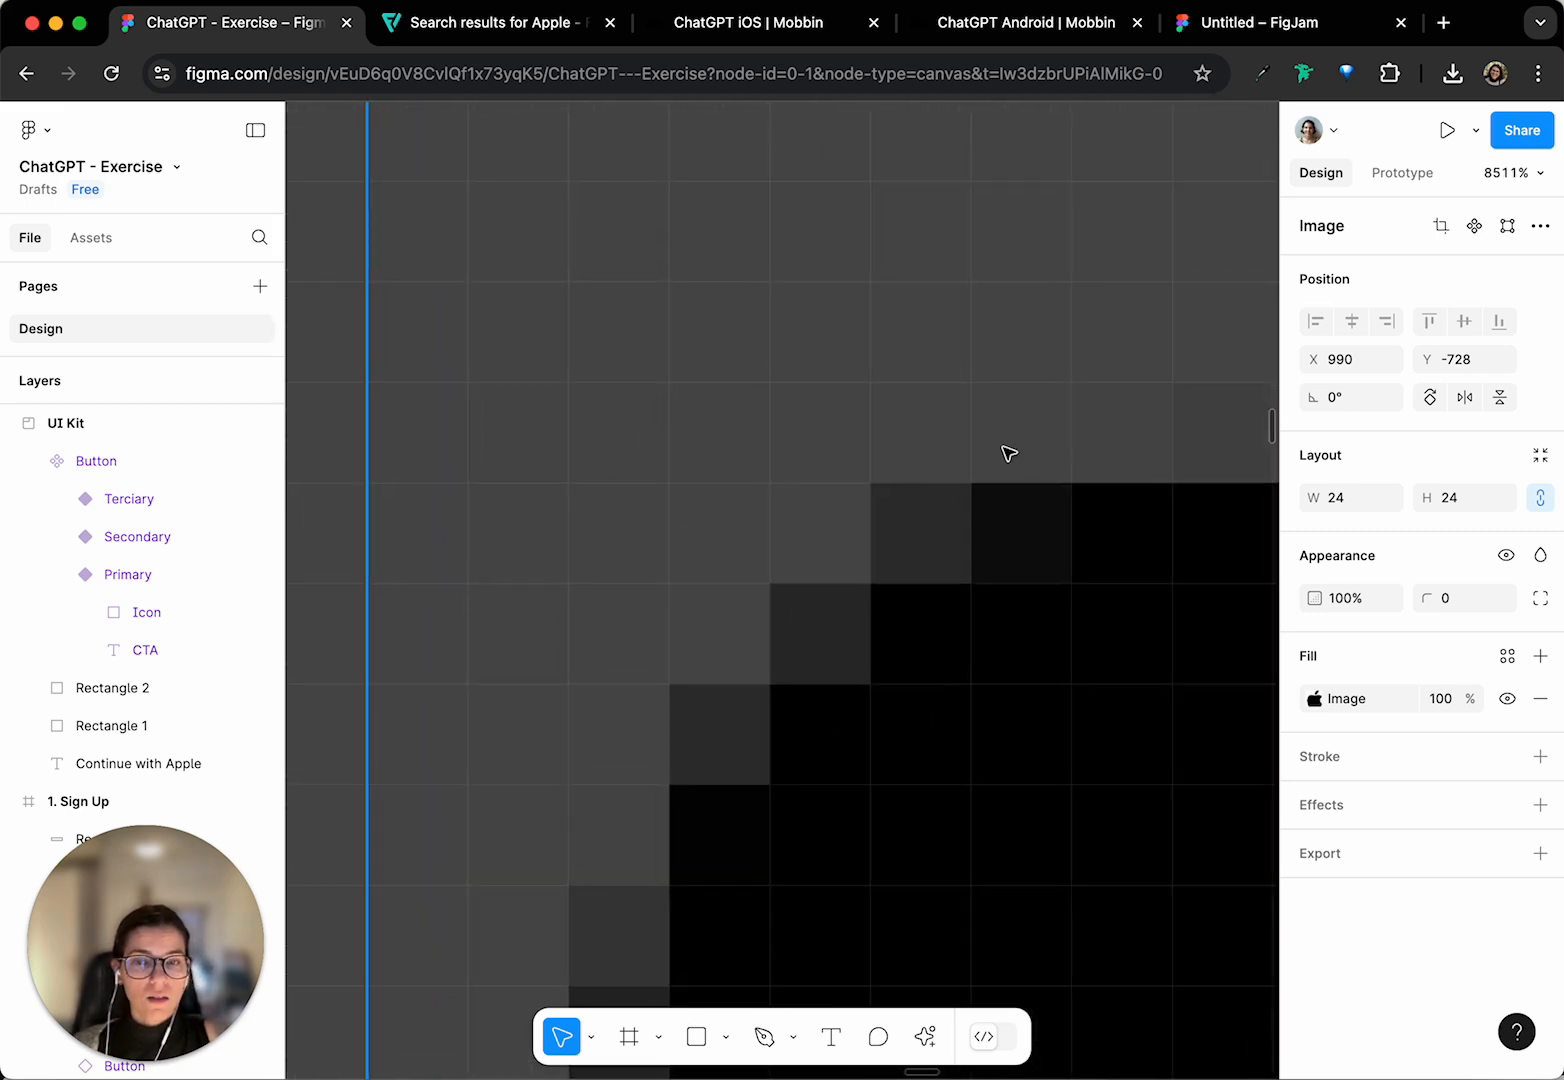
{"action": "scroll", "coordinate": [806, 577], "scroll_direction": "down", "scroll_amount": 8}
{"action": "left_click", "coordinate": [672, 562]}
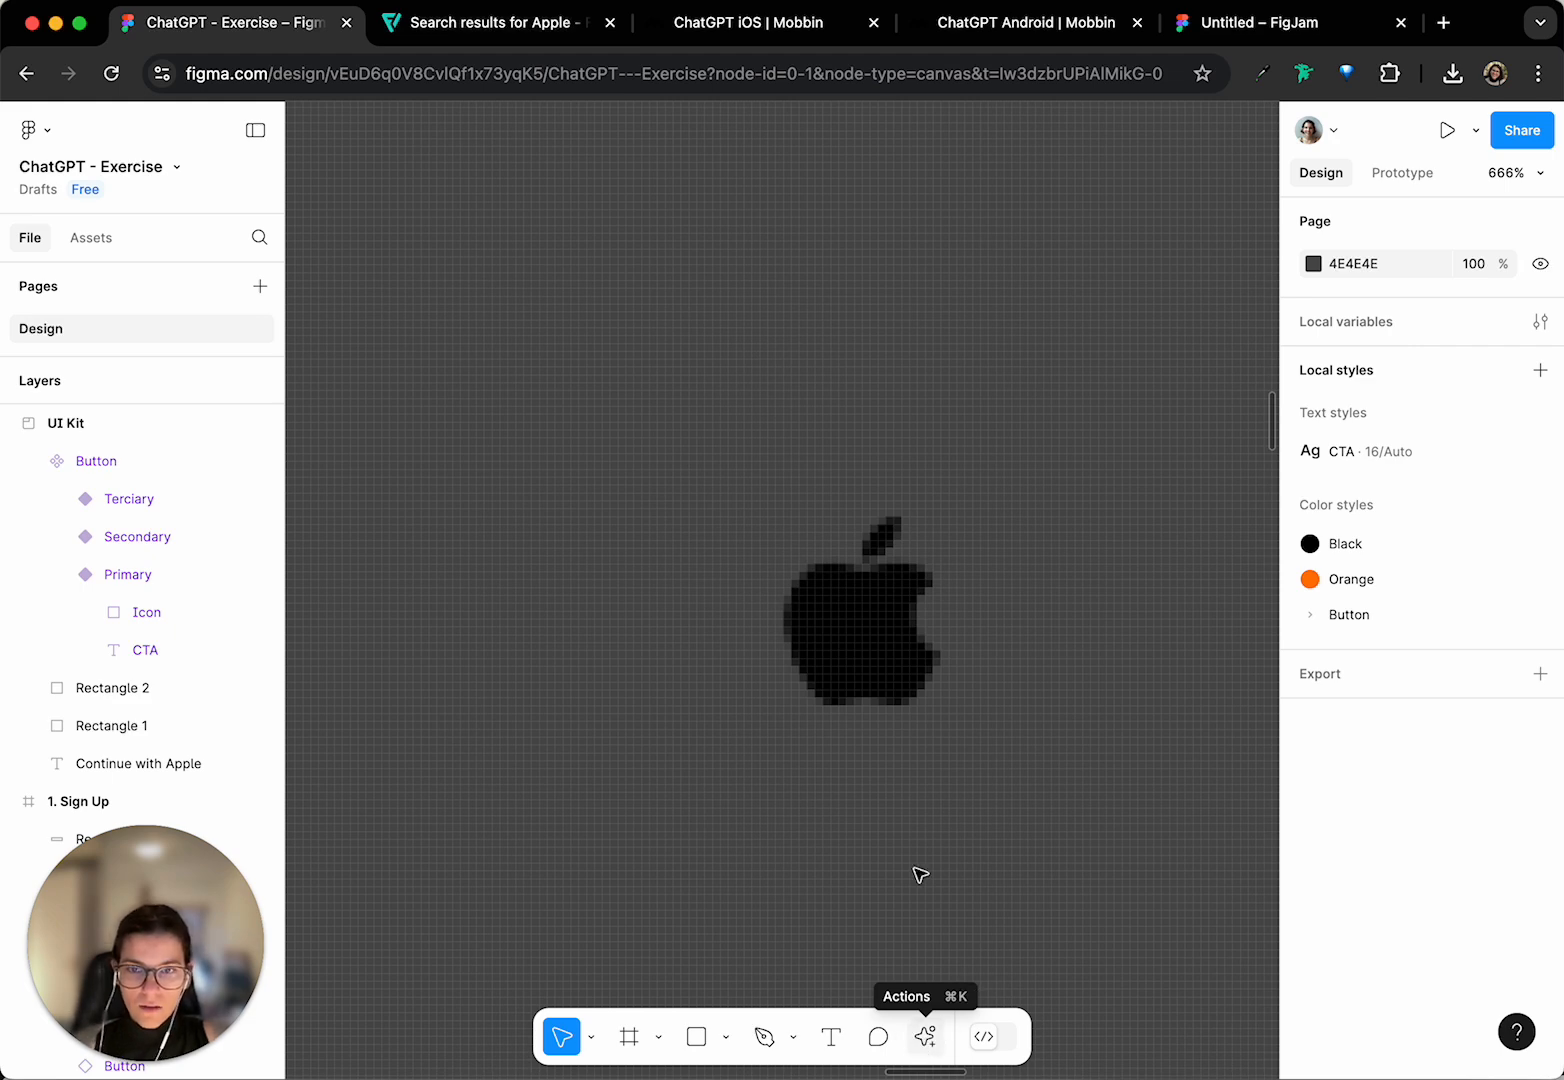
- Search Figma's plugins and widgets for "icons" and browse the community results
{"action": "key", "text": "super+k"}
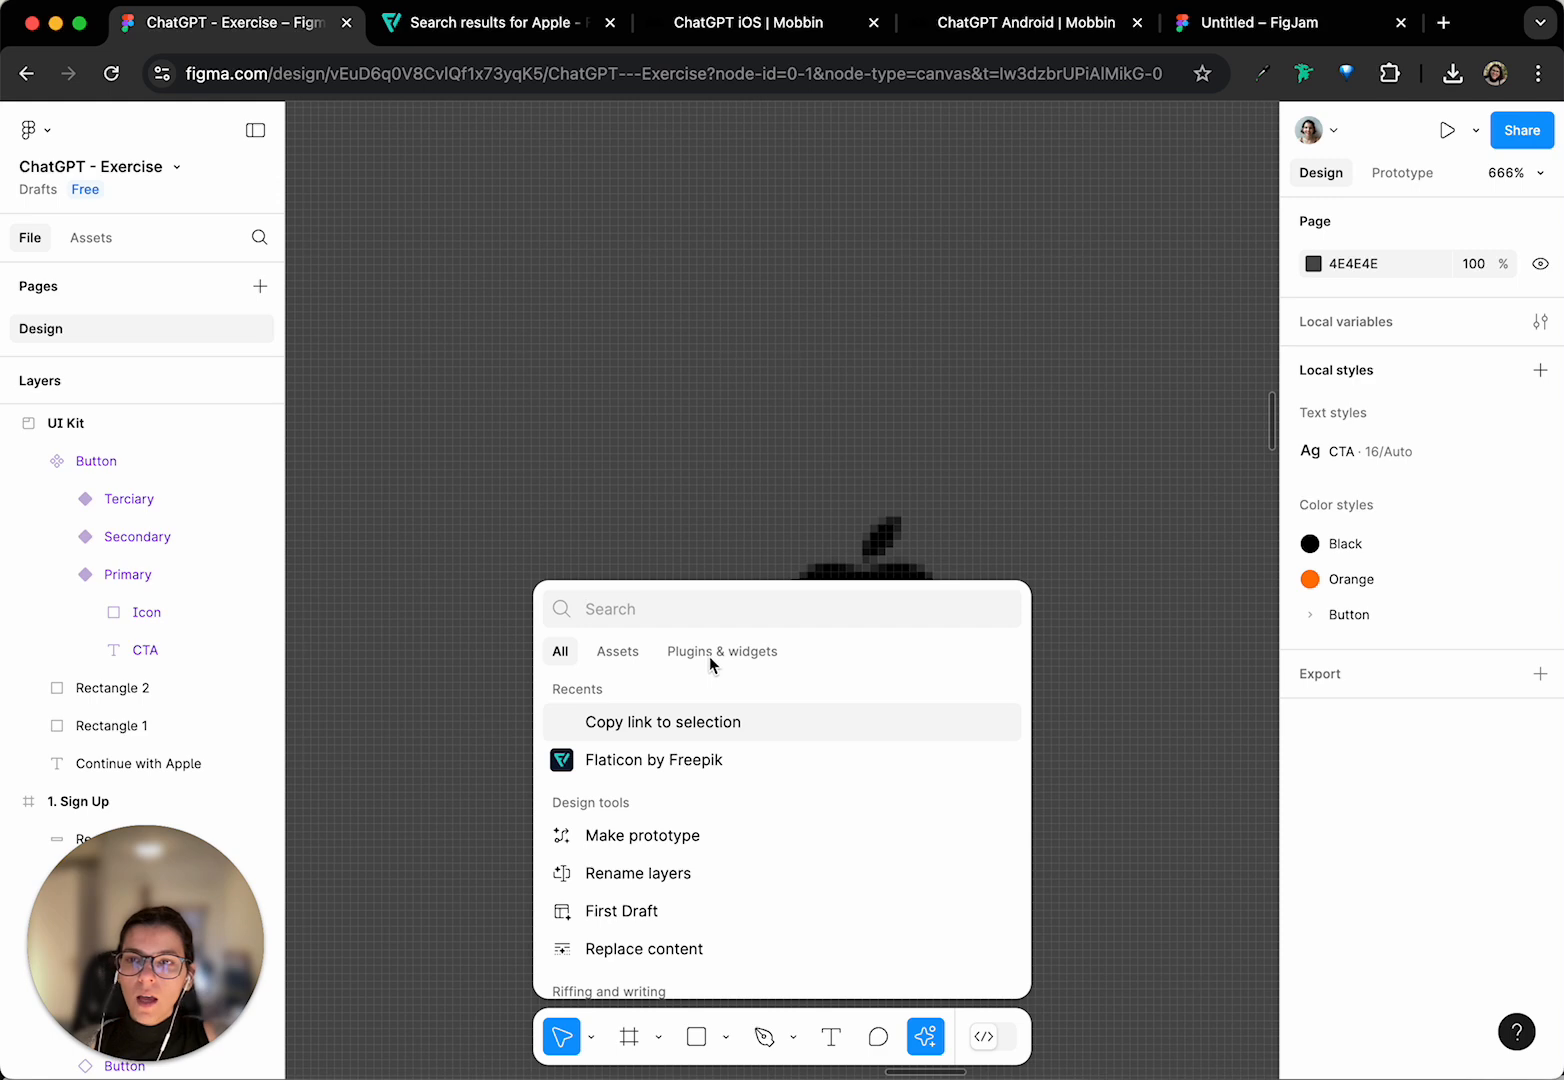
{"action": "type", "text": "icons"}
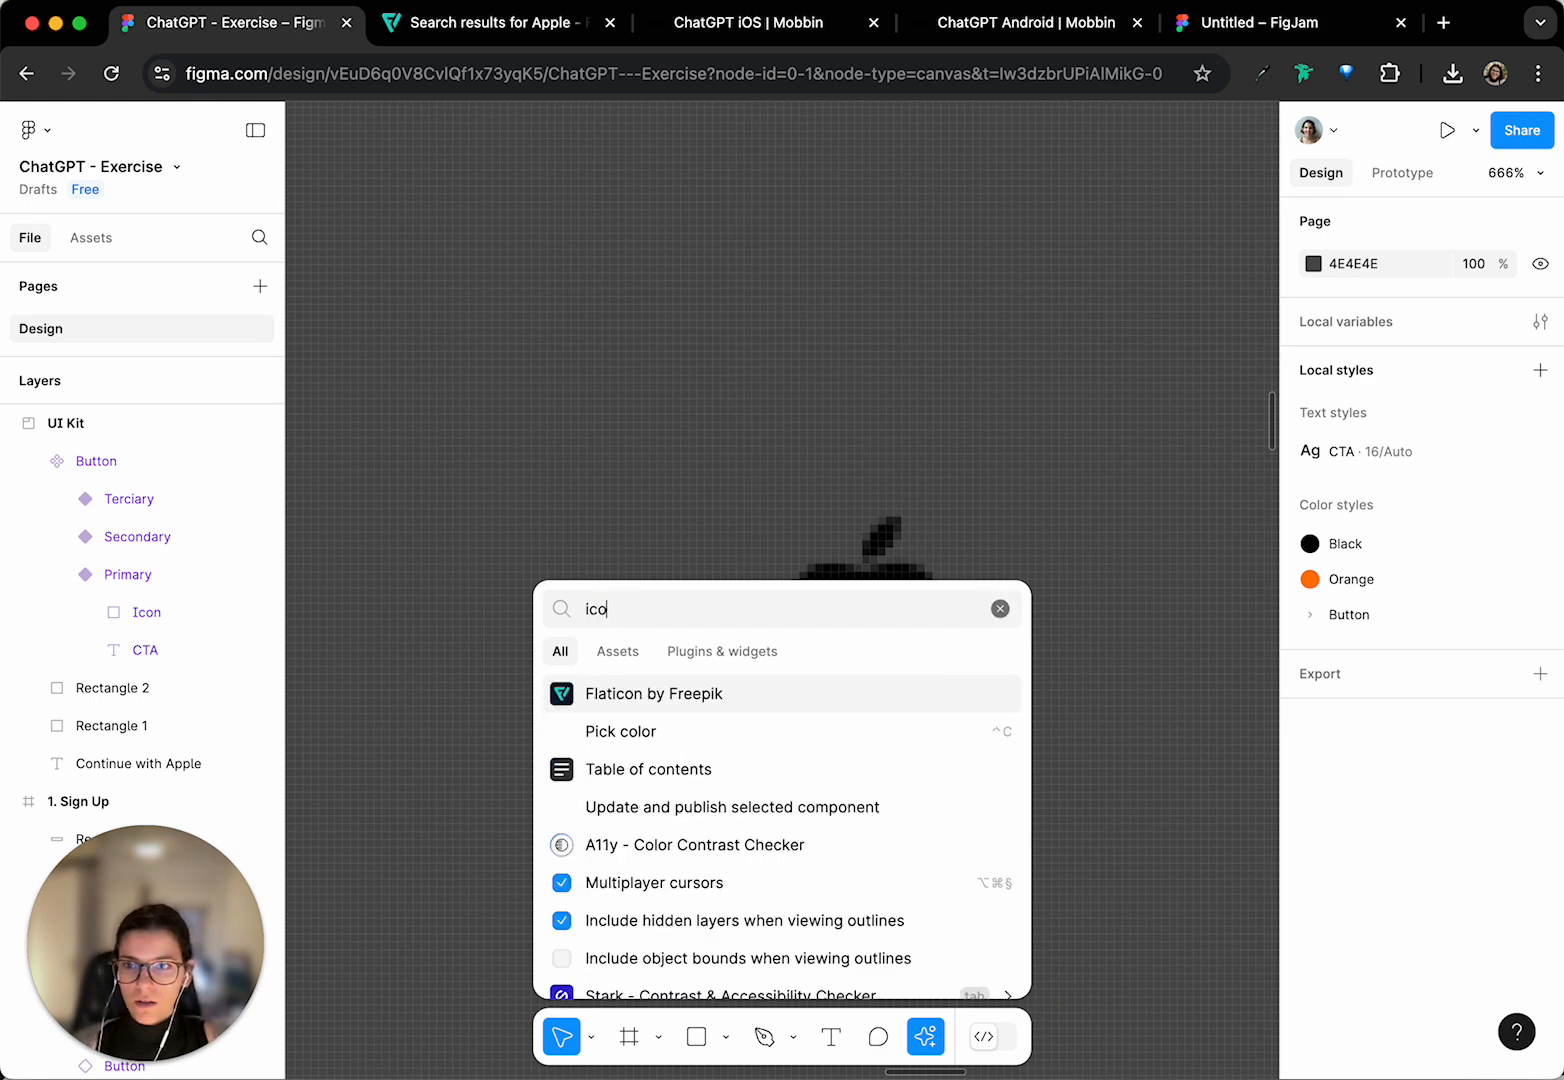
{"action": "left_click", "coordinate": [717, 653]}
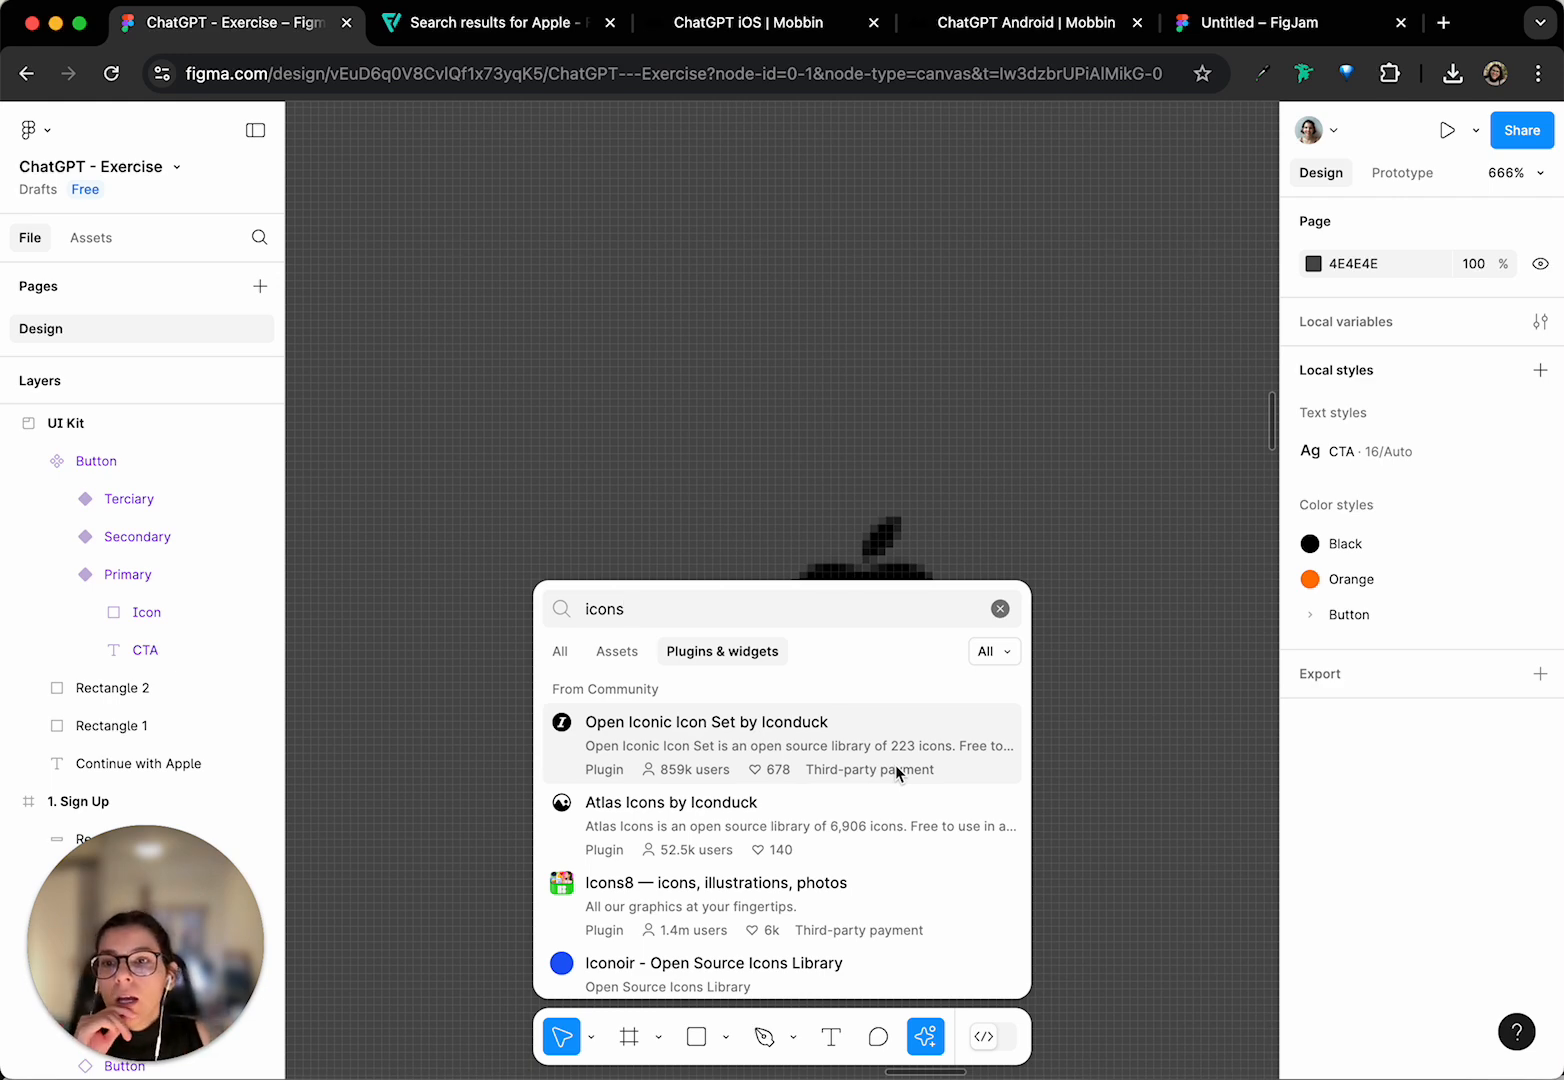
{"action": "scroll", "coordinate": [831, 806], "scroll_direction": "down", "scroll_amount": 3}
{"action": "scroll", "coordinate": [789, 806], "scroll_direction": "up", "scroll_amount": 3}
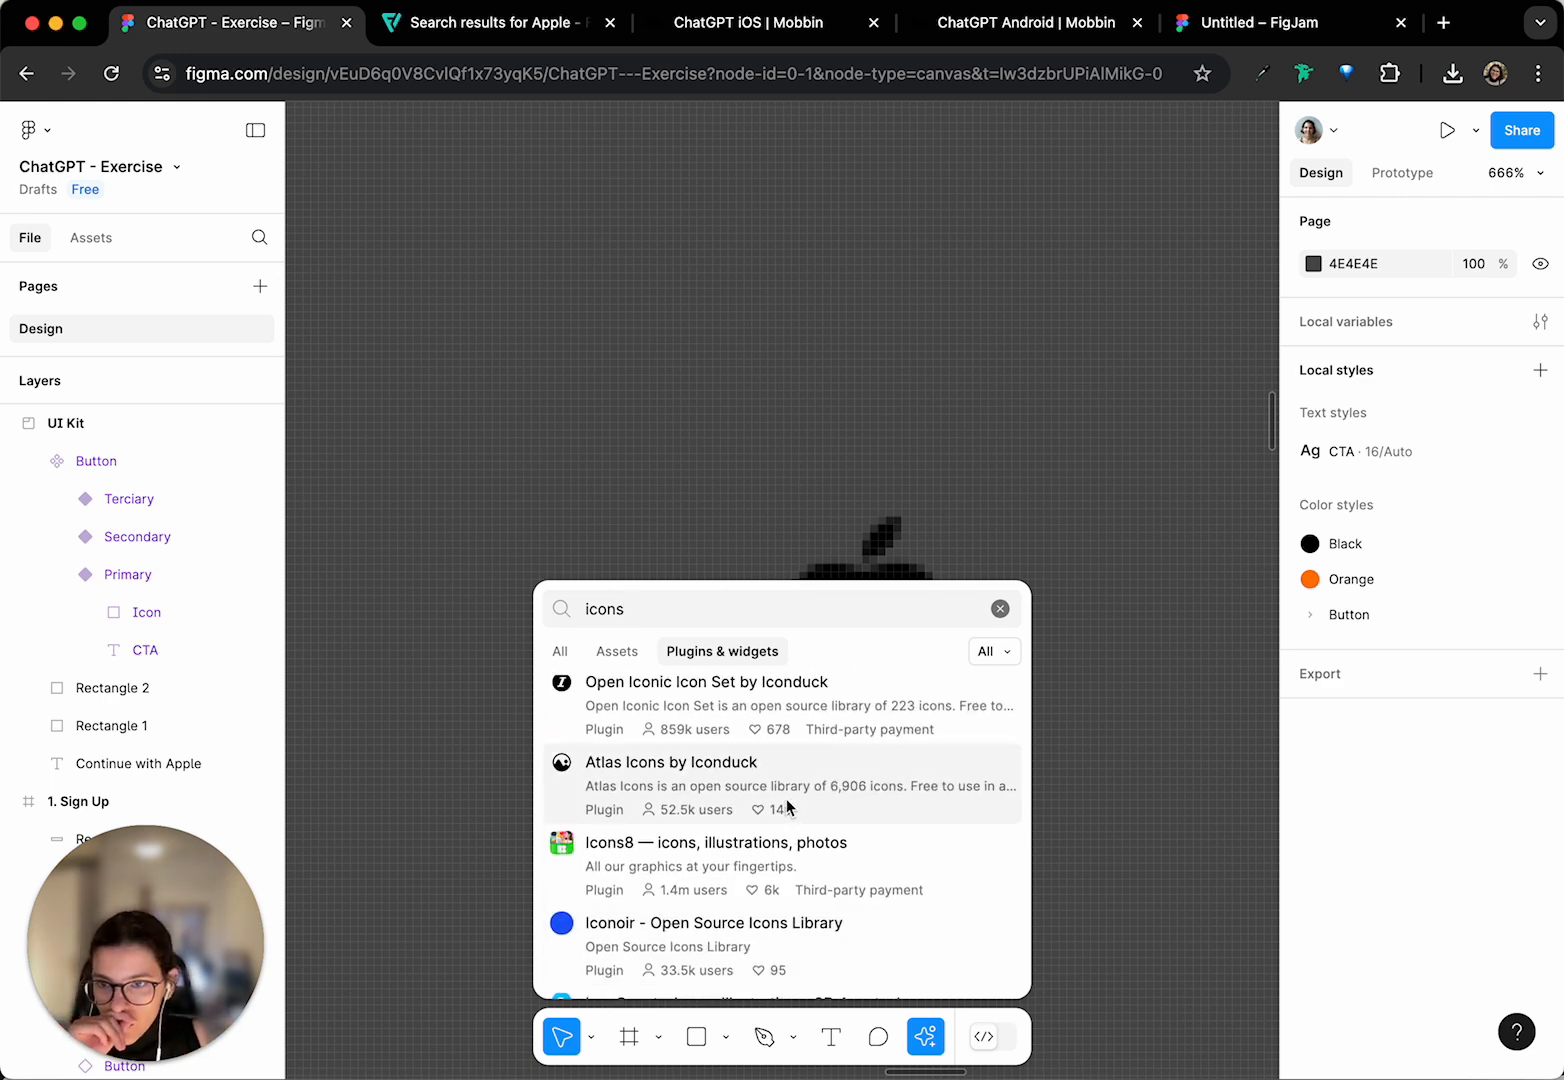
{"action": "scroll", "coordinate": [787, 800], "scroll_direction": "up", "scroll_amount": 1}
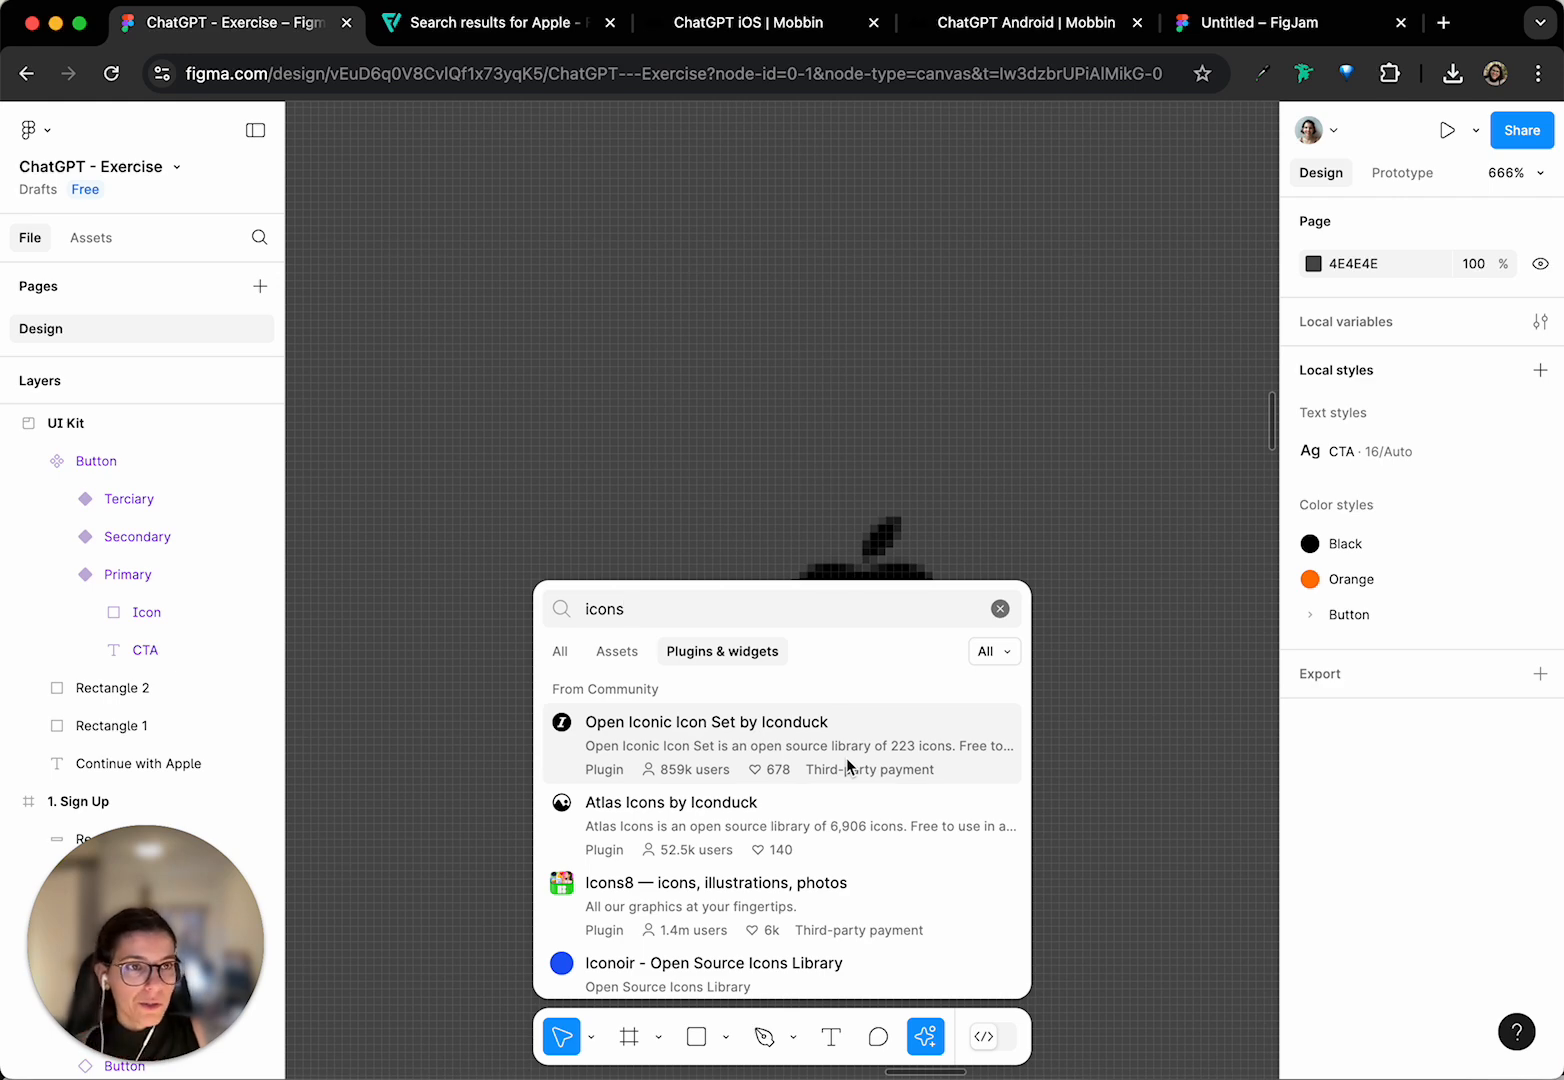
- Read the details of the Open Iconic Icon Set by Iconduck plugin and run it
{"action": "left_click", "coordinate": [941, 768]}
{"action": "scroll", "coordinate": [890, 845], "scroll_direction": "down", "scroll_amount": 2}
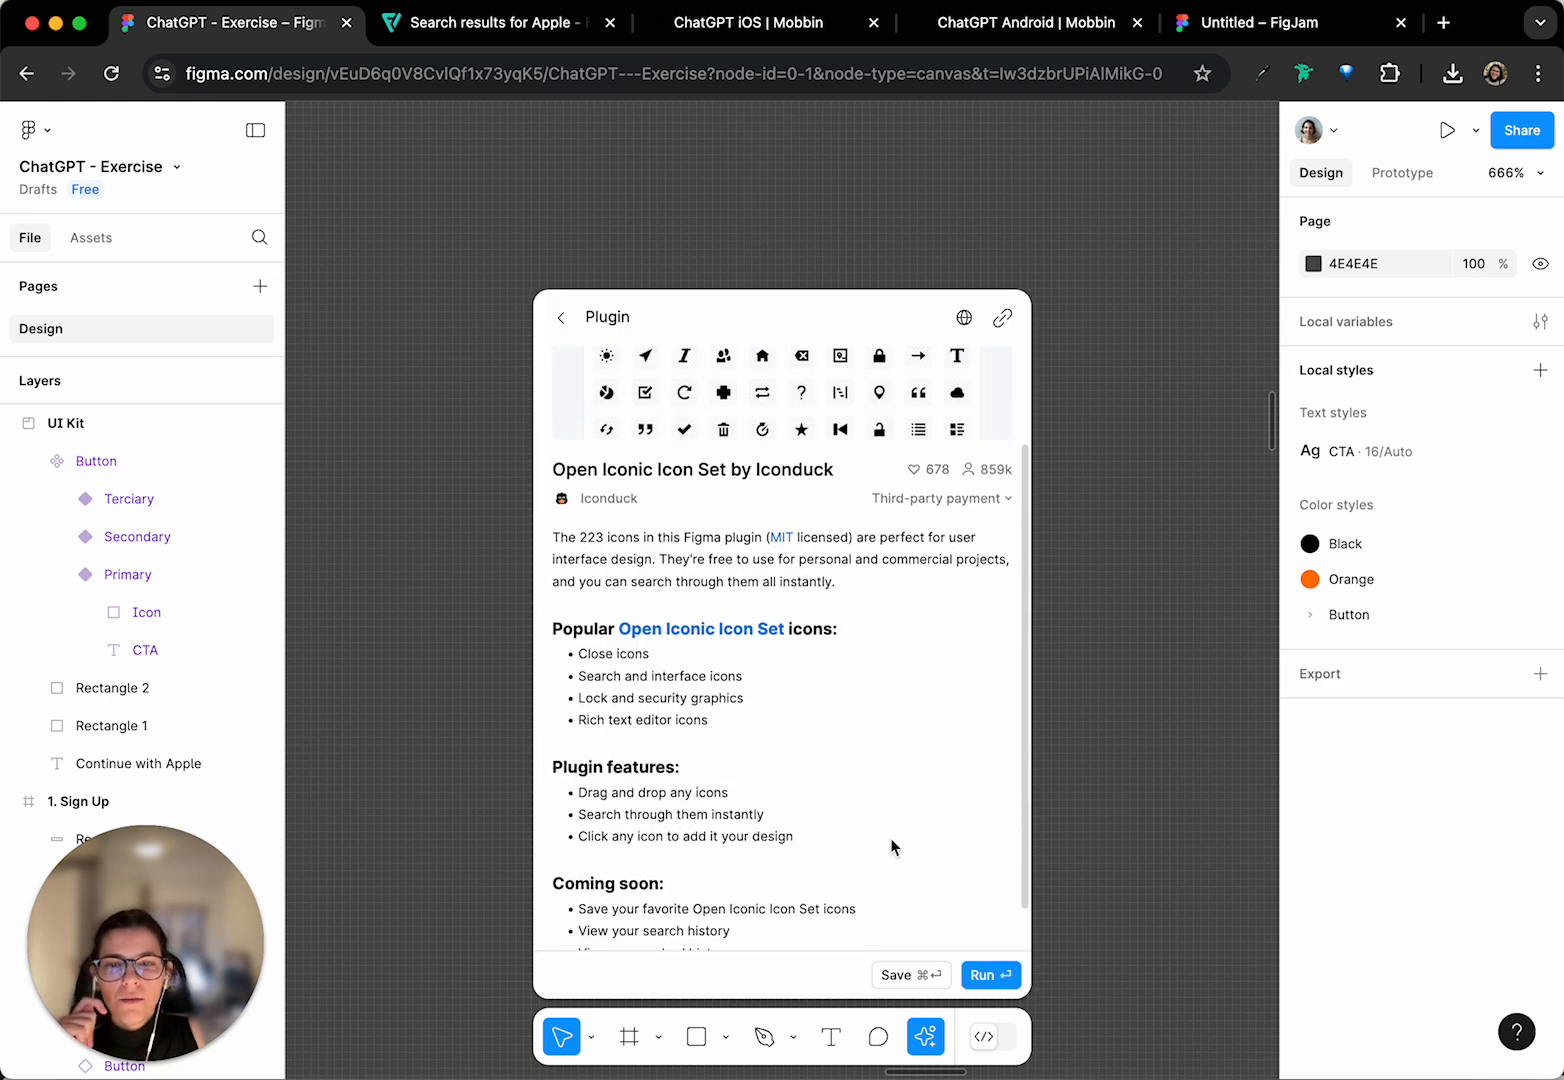
{"action": "scroll", "coordinate": [890, 840], "scroll_direction": "up", "scroll_amount": 2}
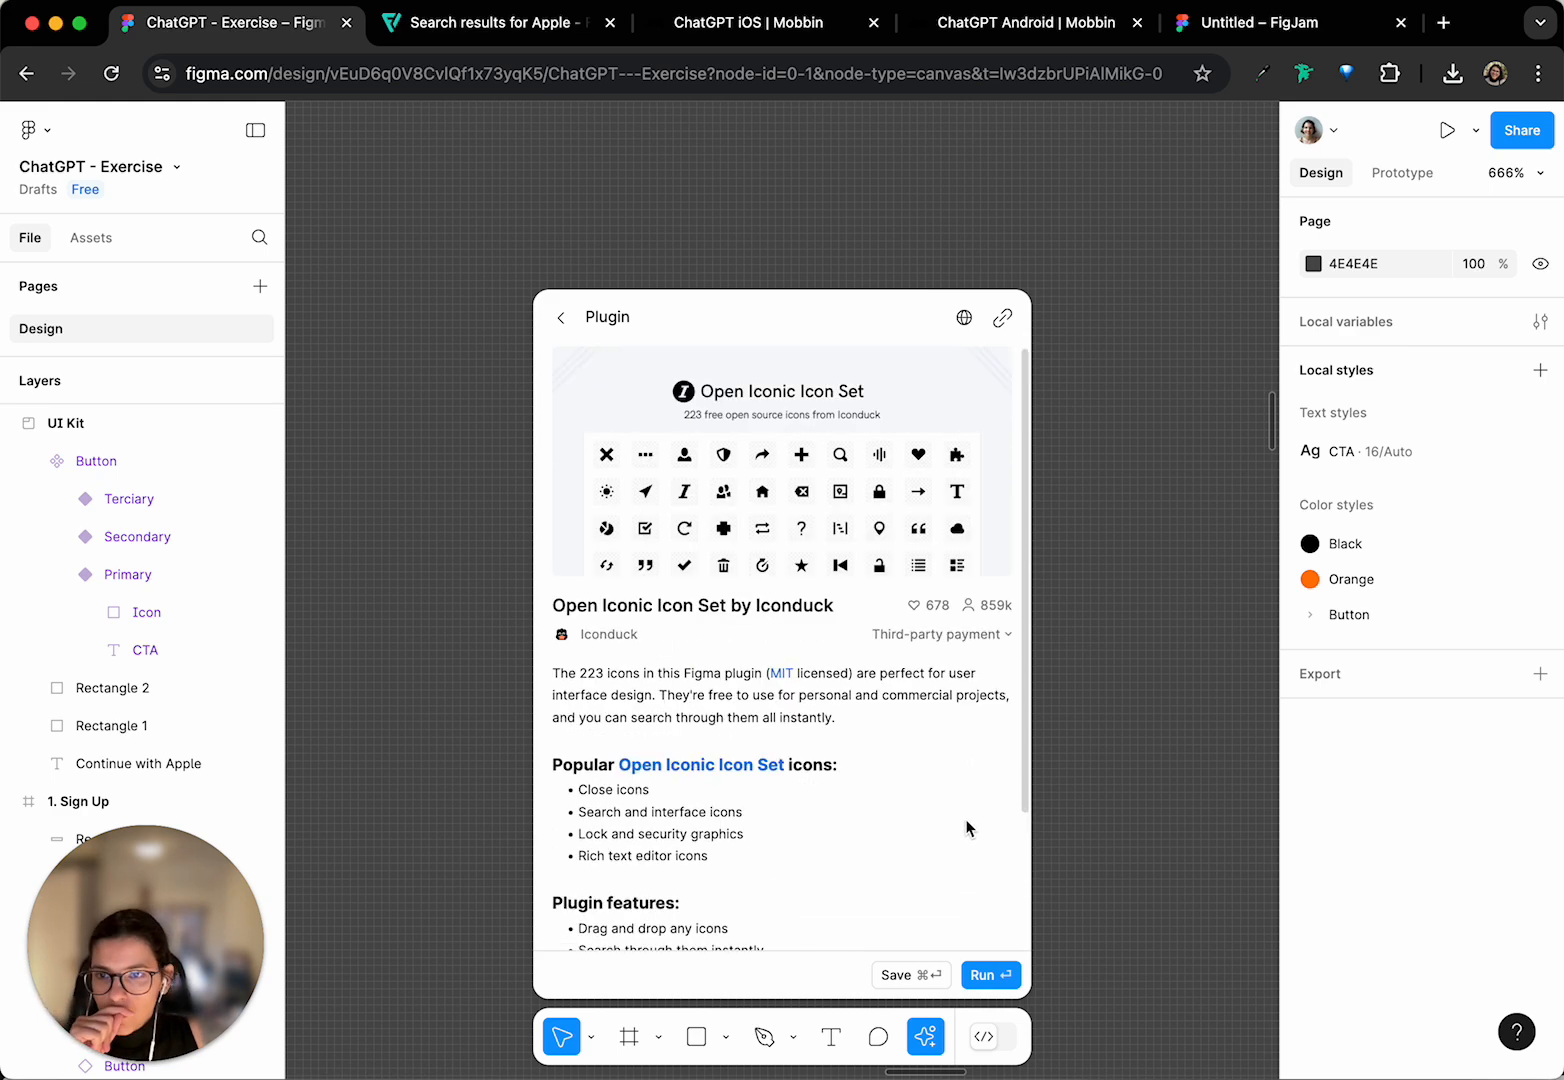
{"action": "scroll", "coordinate": [710, 740], "scroll_direction": "down", "scroll_amount": 3}
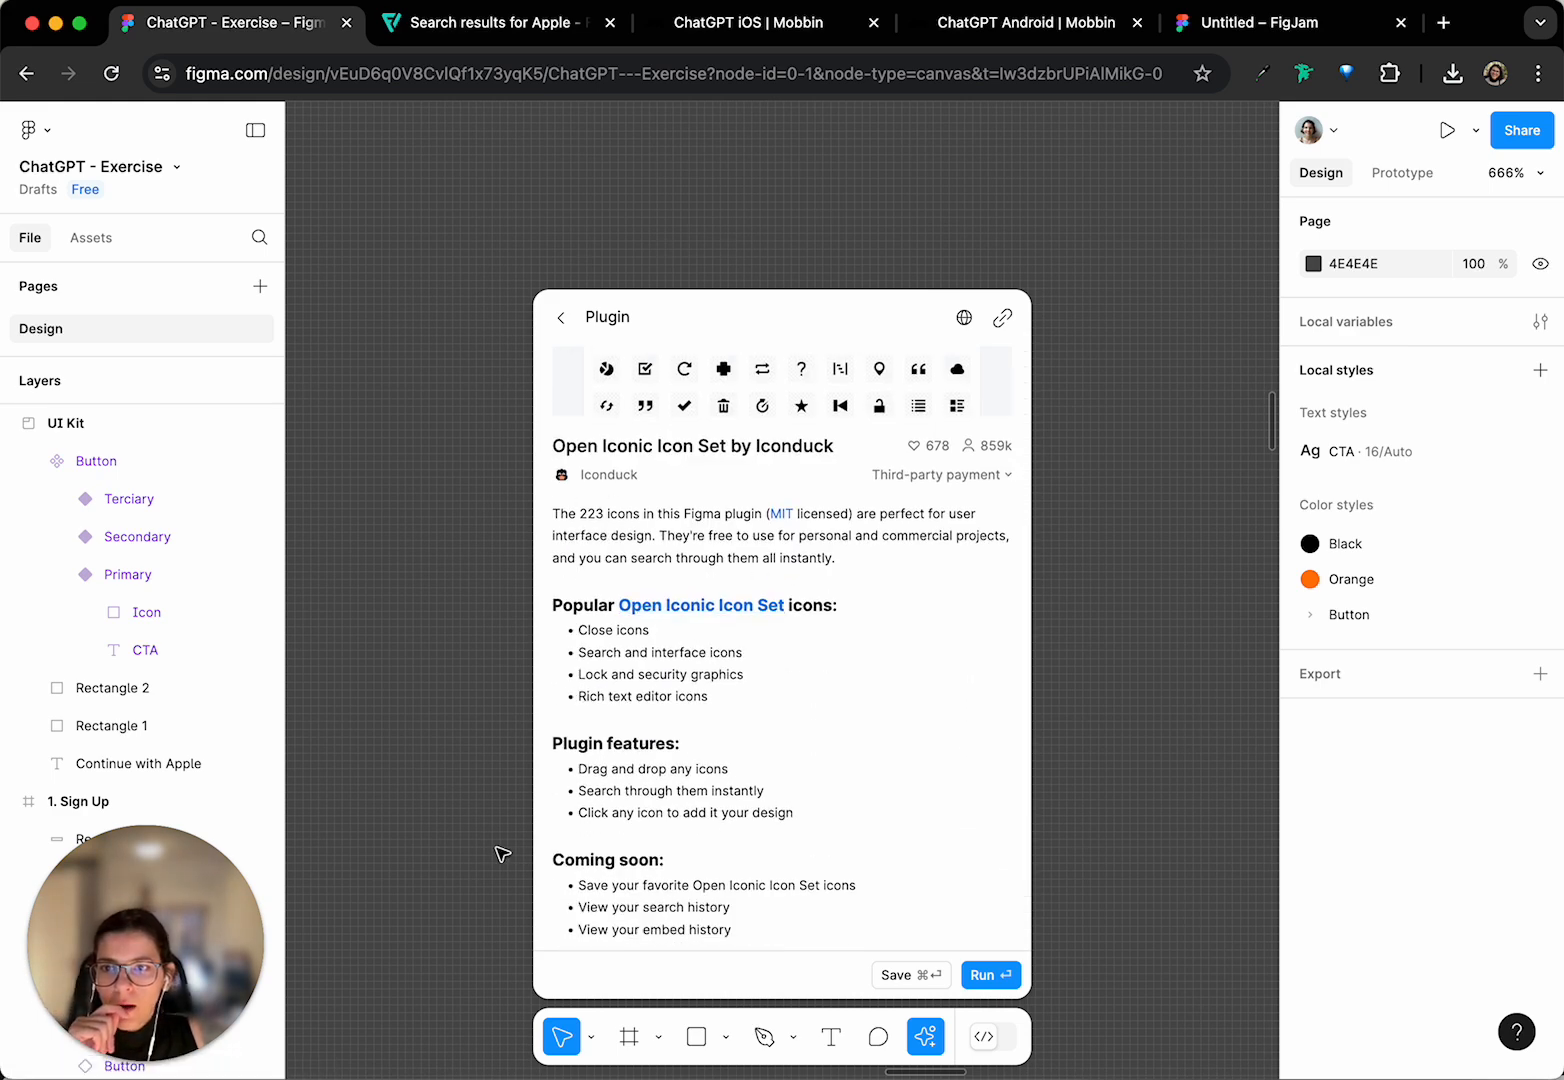
{"action": "left_click", "coordinate": [1002, 975]}
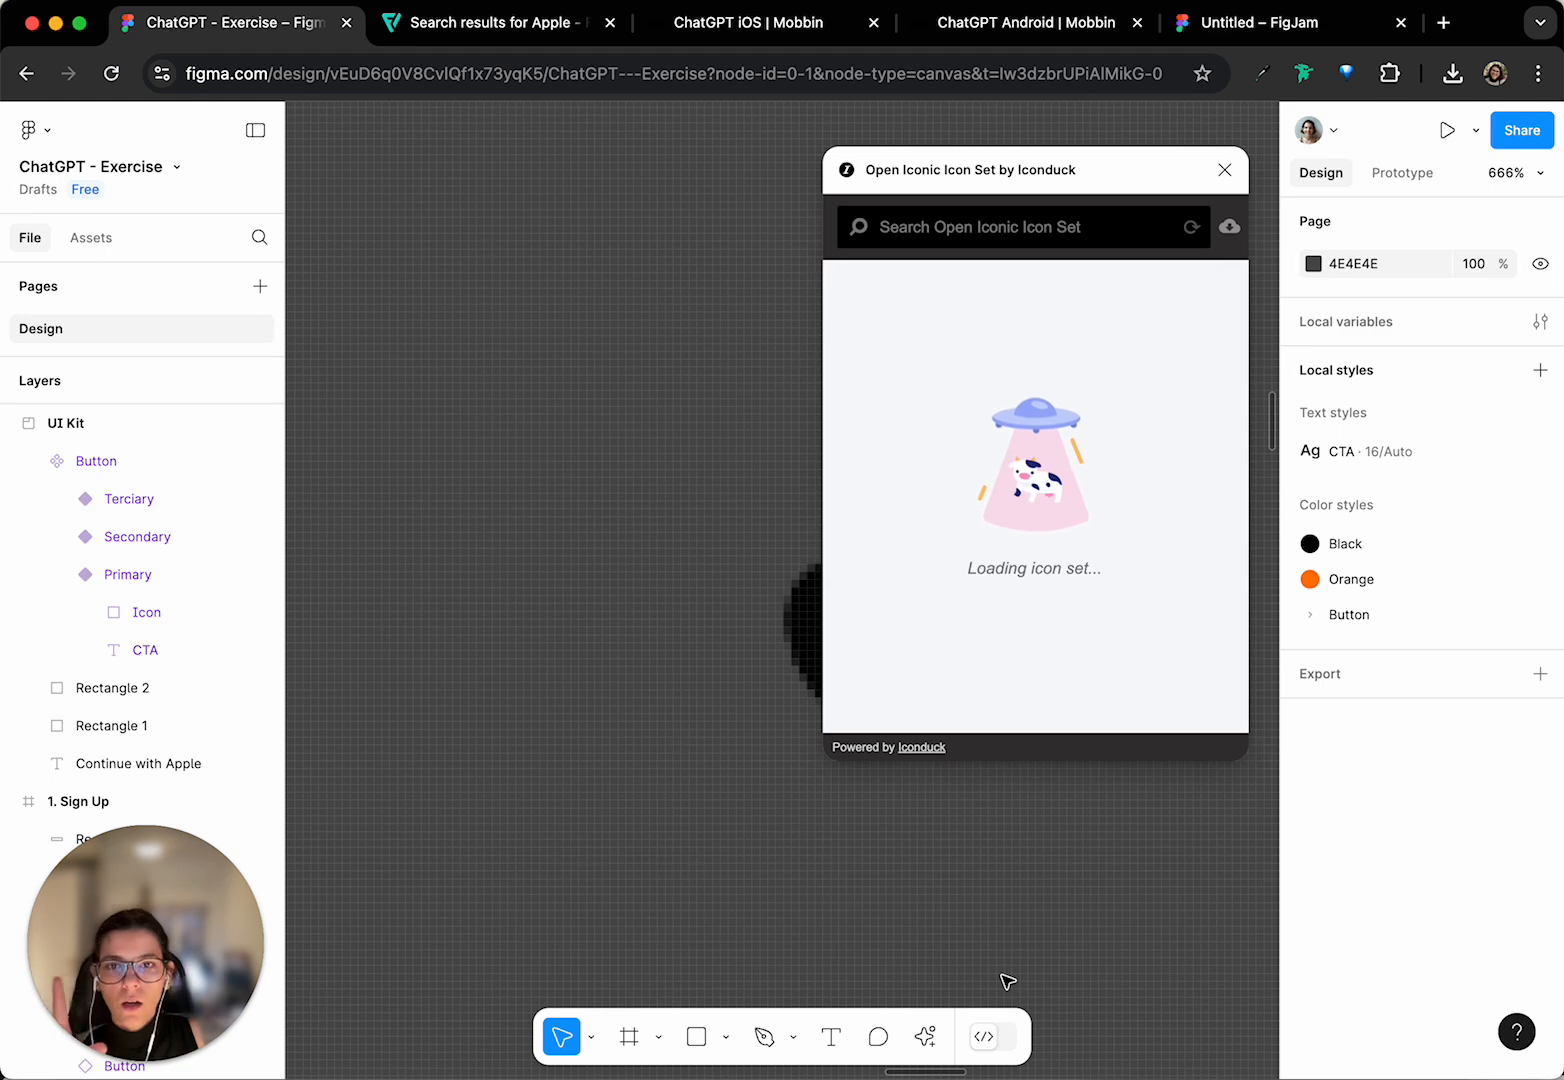
- Browse the Open Iconic Icon Set, search it for "apple", and close the plugin
{"action": "left_click", "coordinate": [923, 225]}
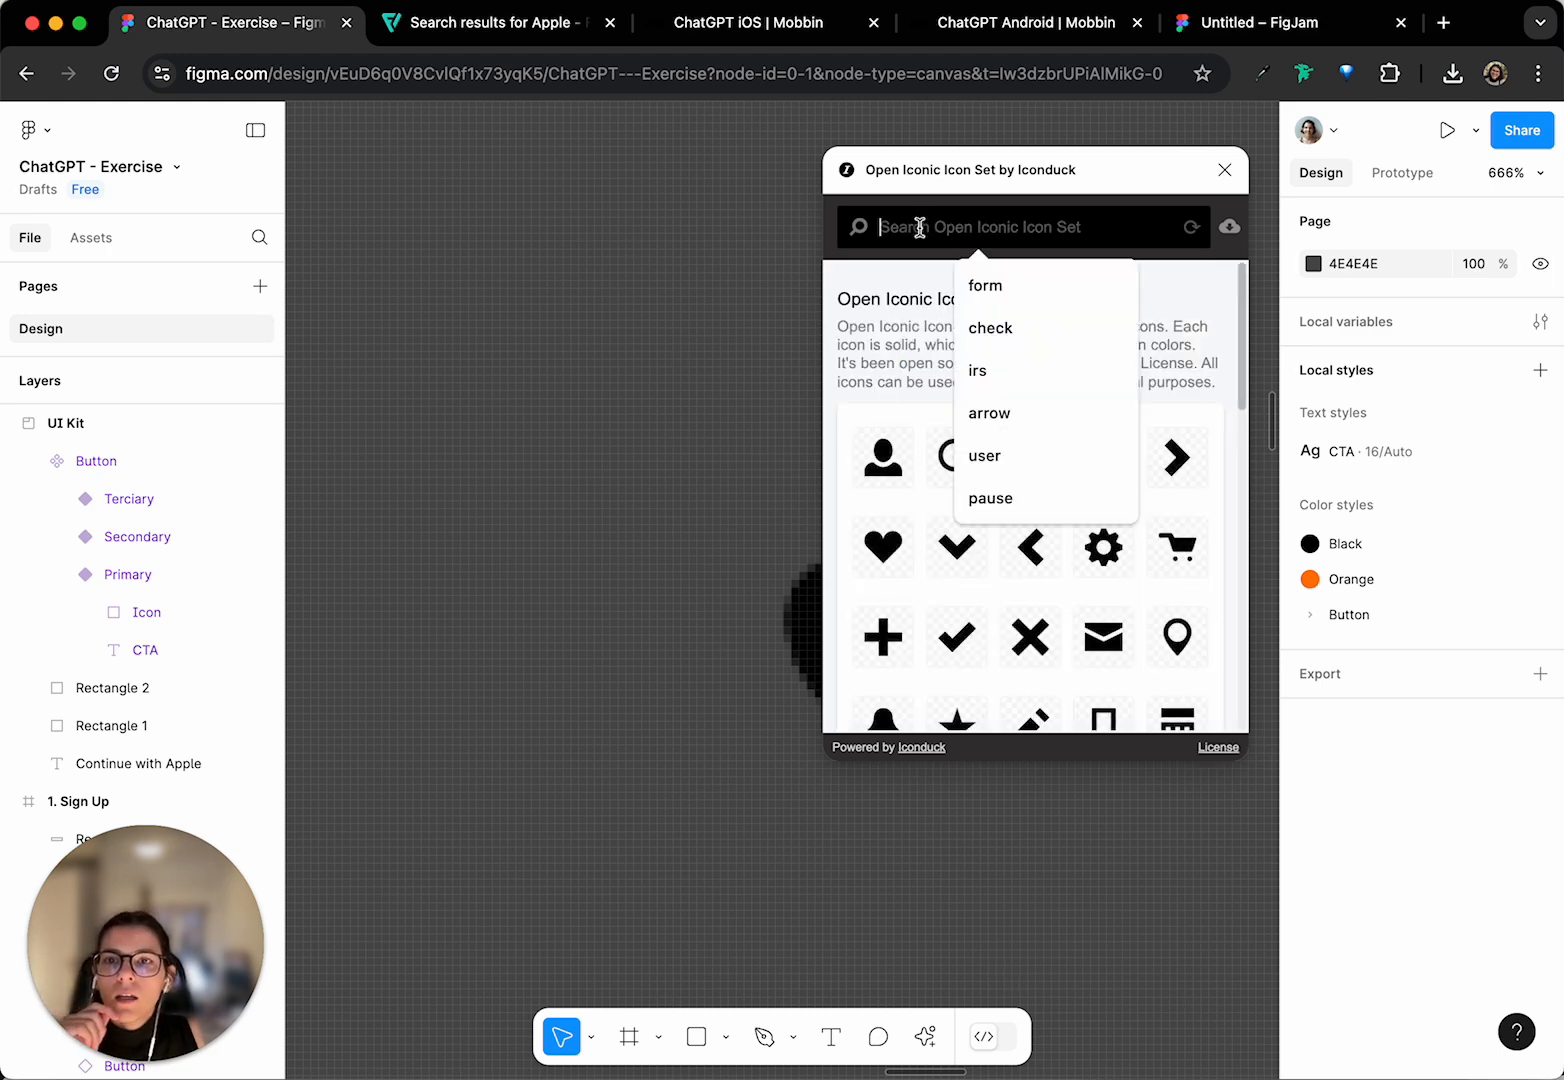
{"action": "scroll", "coordinate": [1150, 505], "scroll_direction": "down", "scroll_amount": 5}
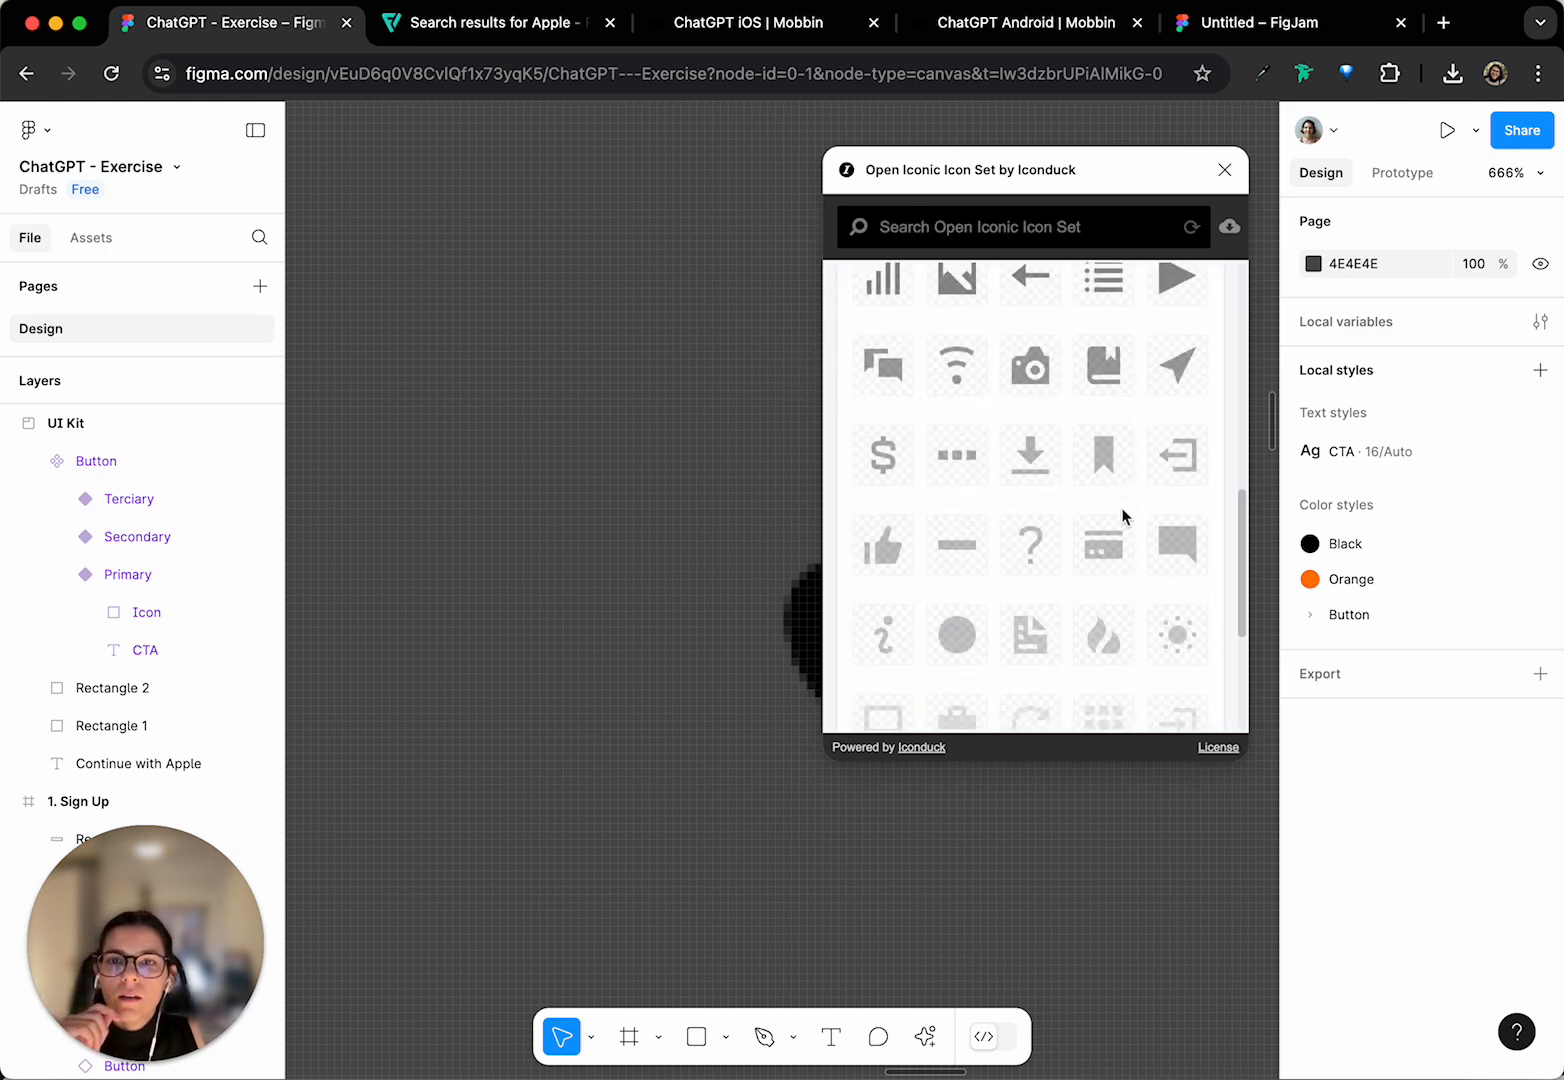
{"action": "scroll", "coordinate": [1124, 513], "scroll_direction": "up", "scroll_amount": 5}
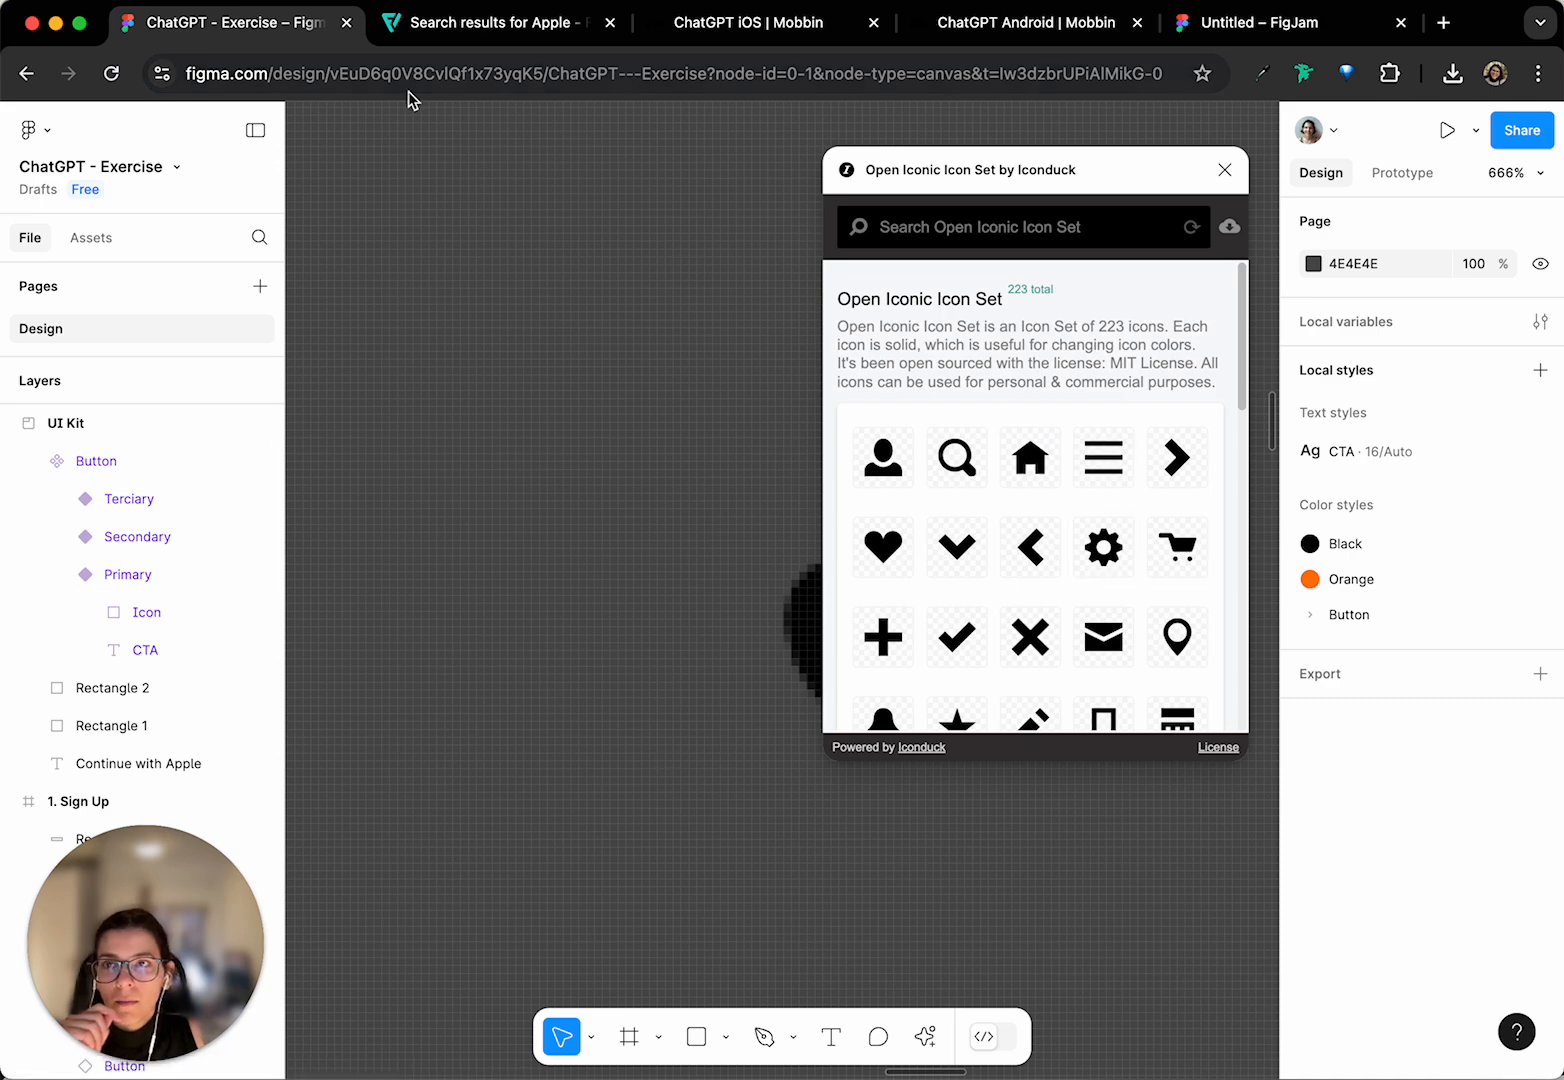
{"action": "left_click", "coordinate": [445, 28]}
{"action": "left_click", "coordinate": [293, 36]}
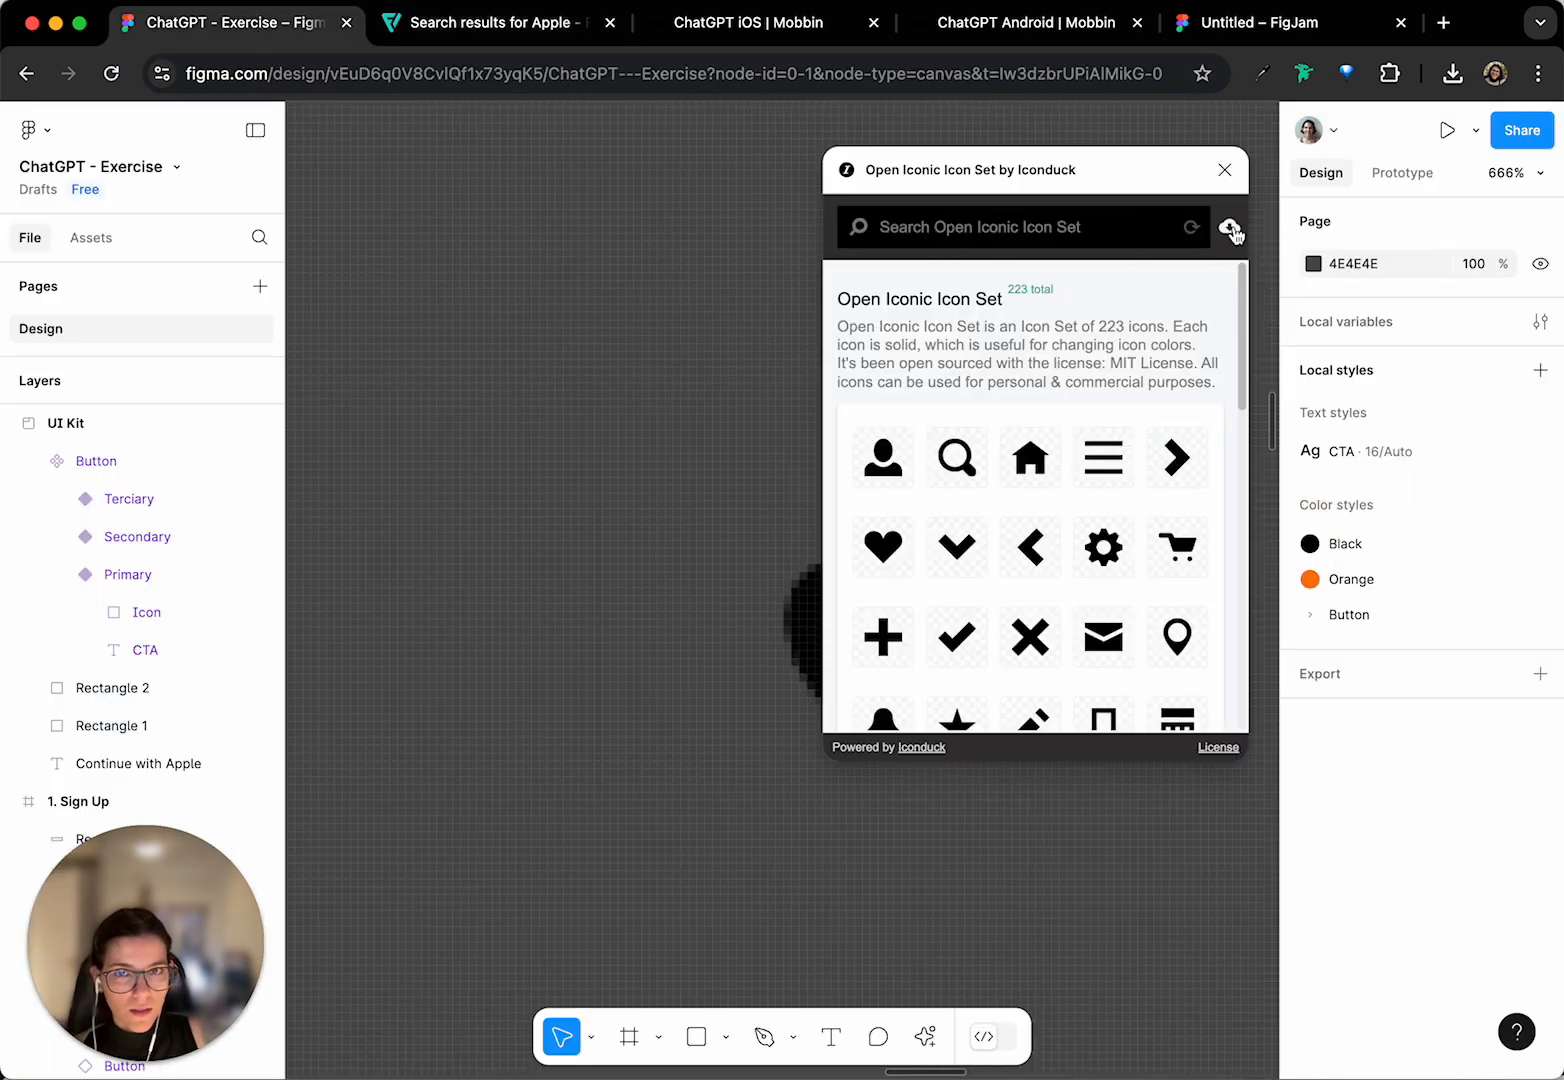
{"action": "left_click", "coordinate": [1021, 230]}
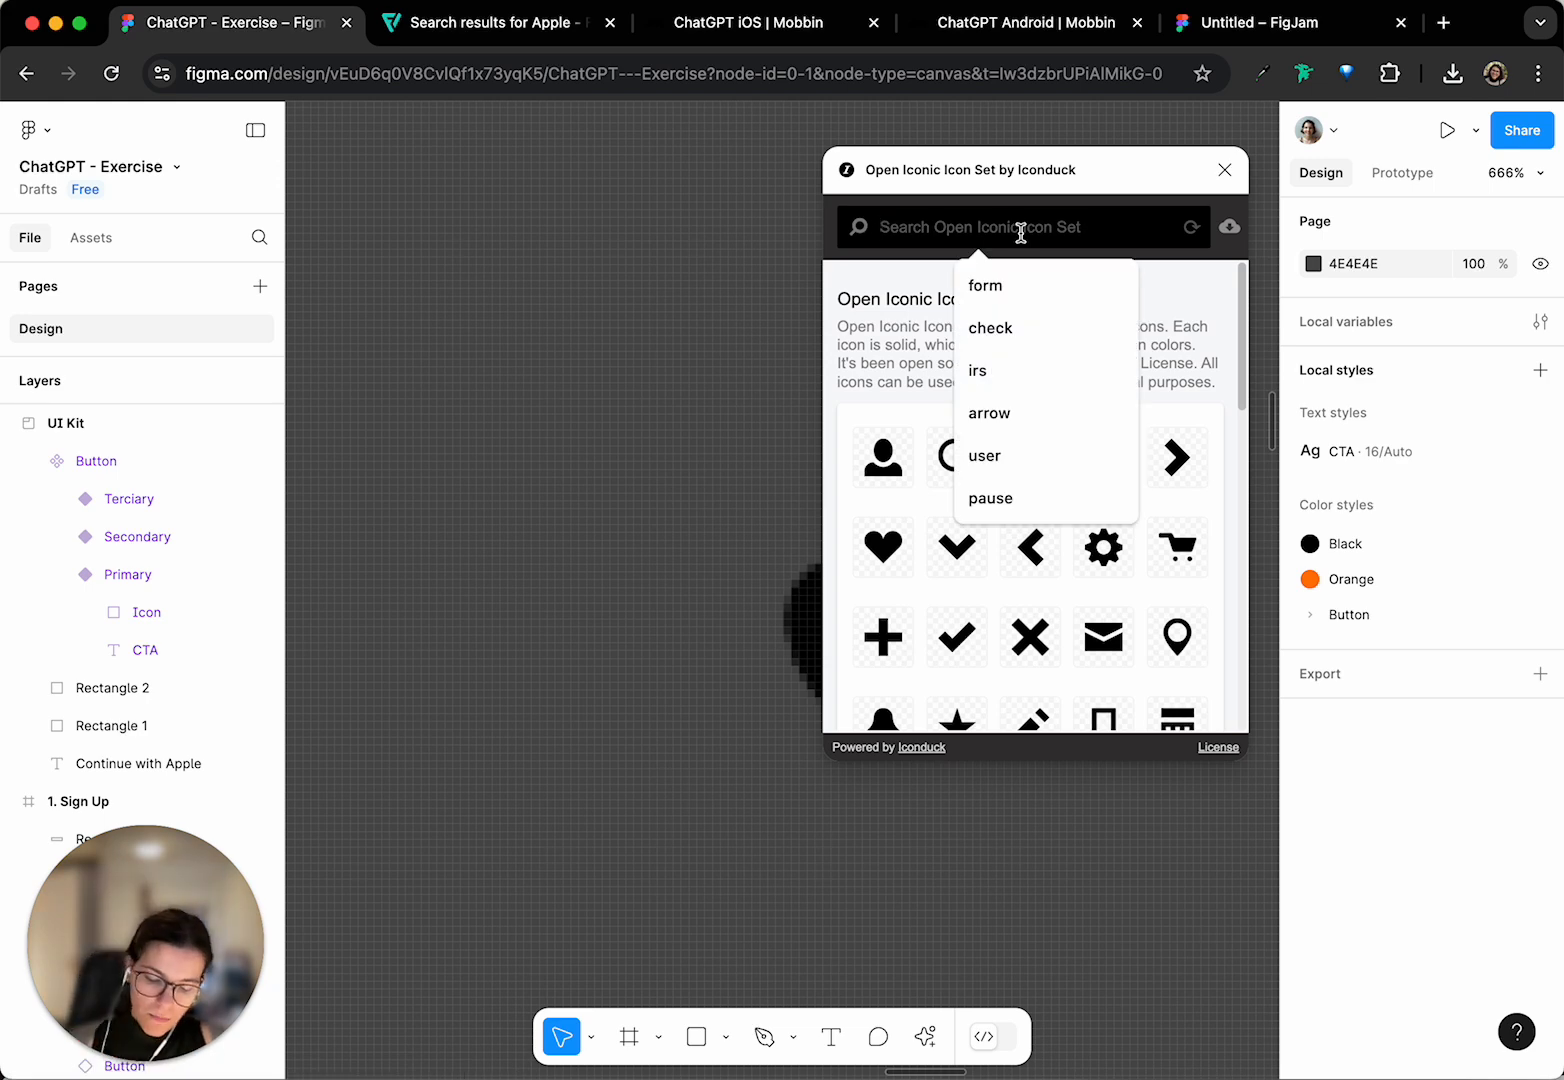
{"action": "type", "text": "apple"}
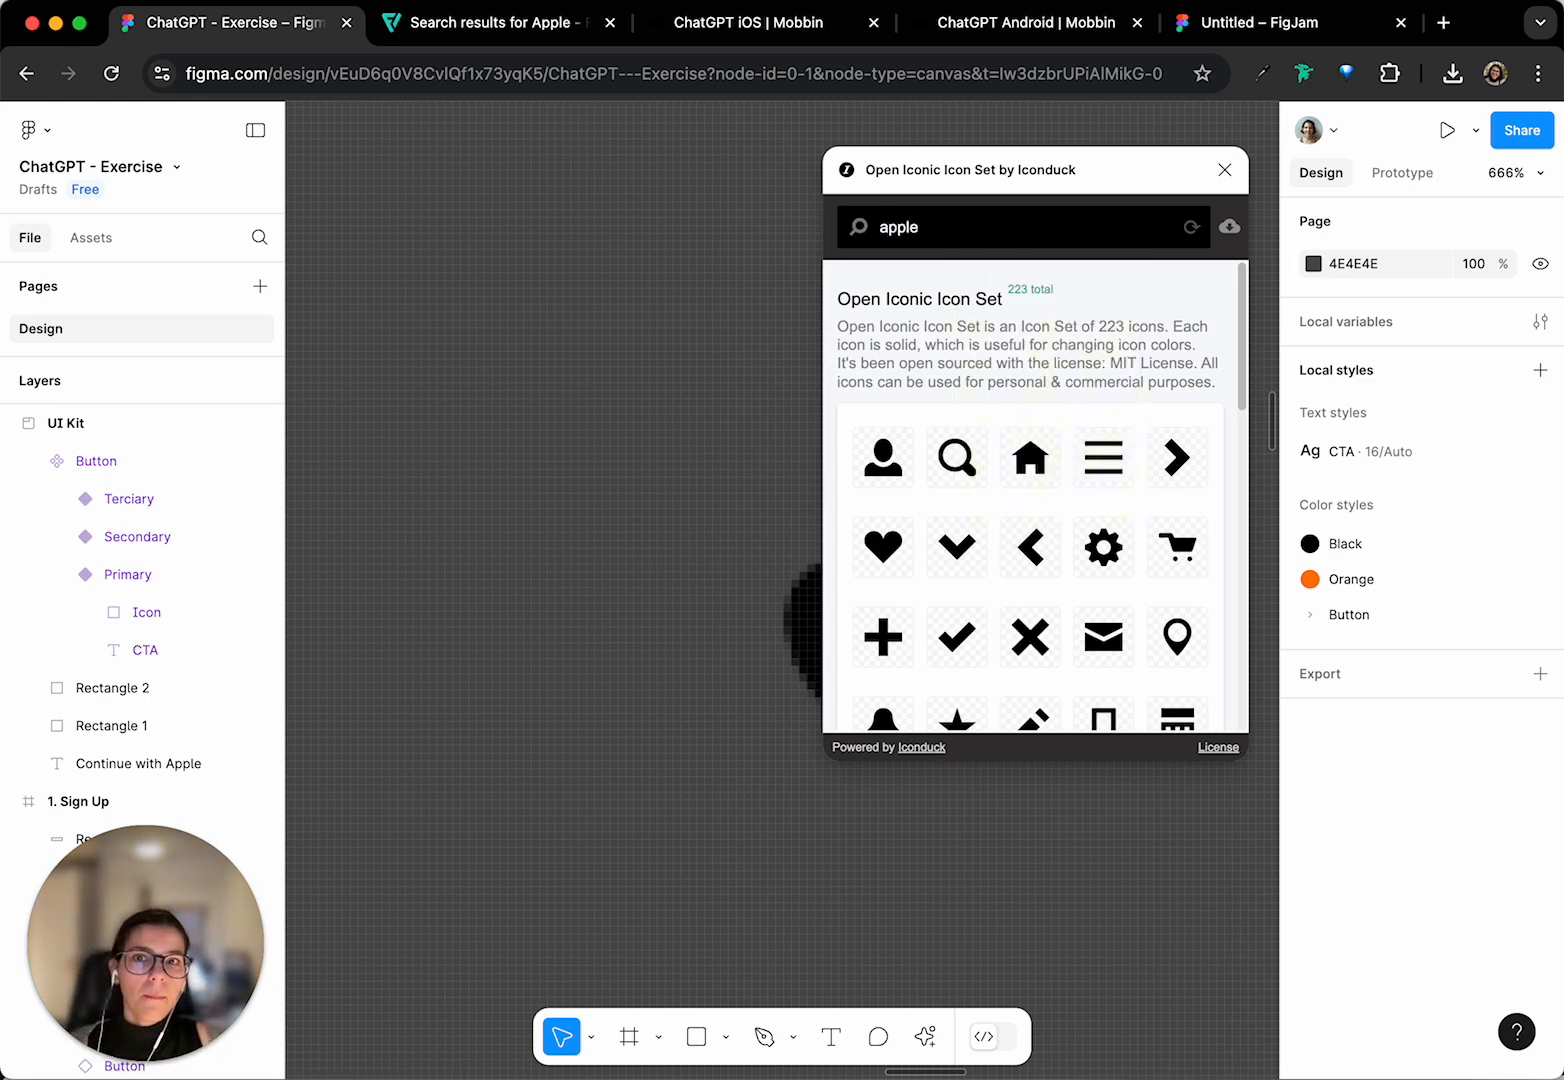
{"action": "key", "text": "Return"}
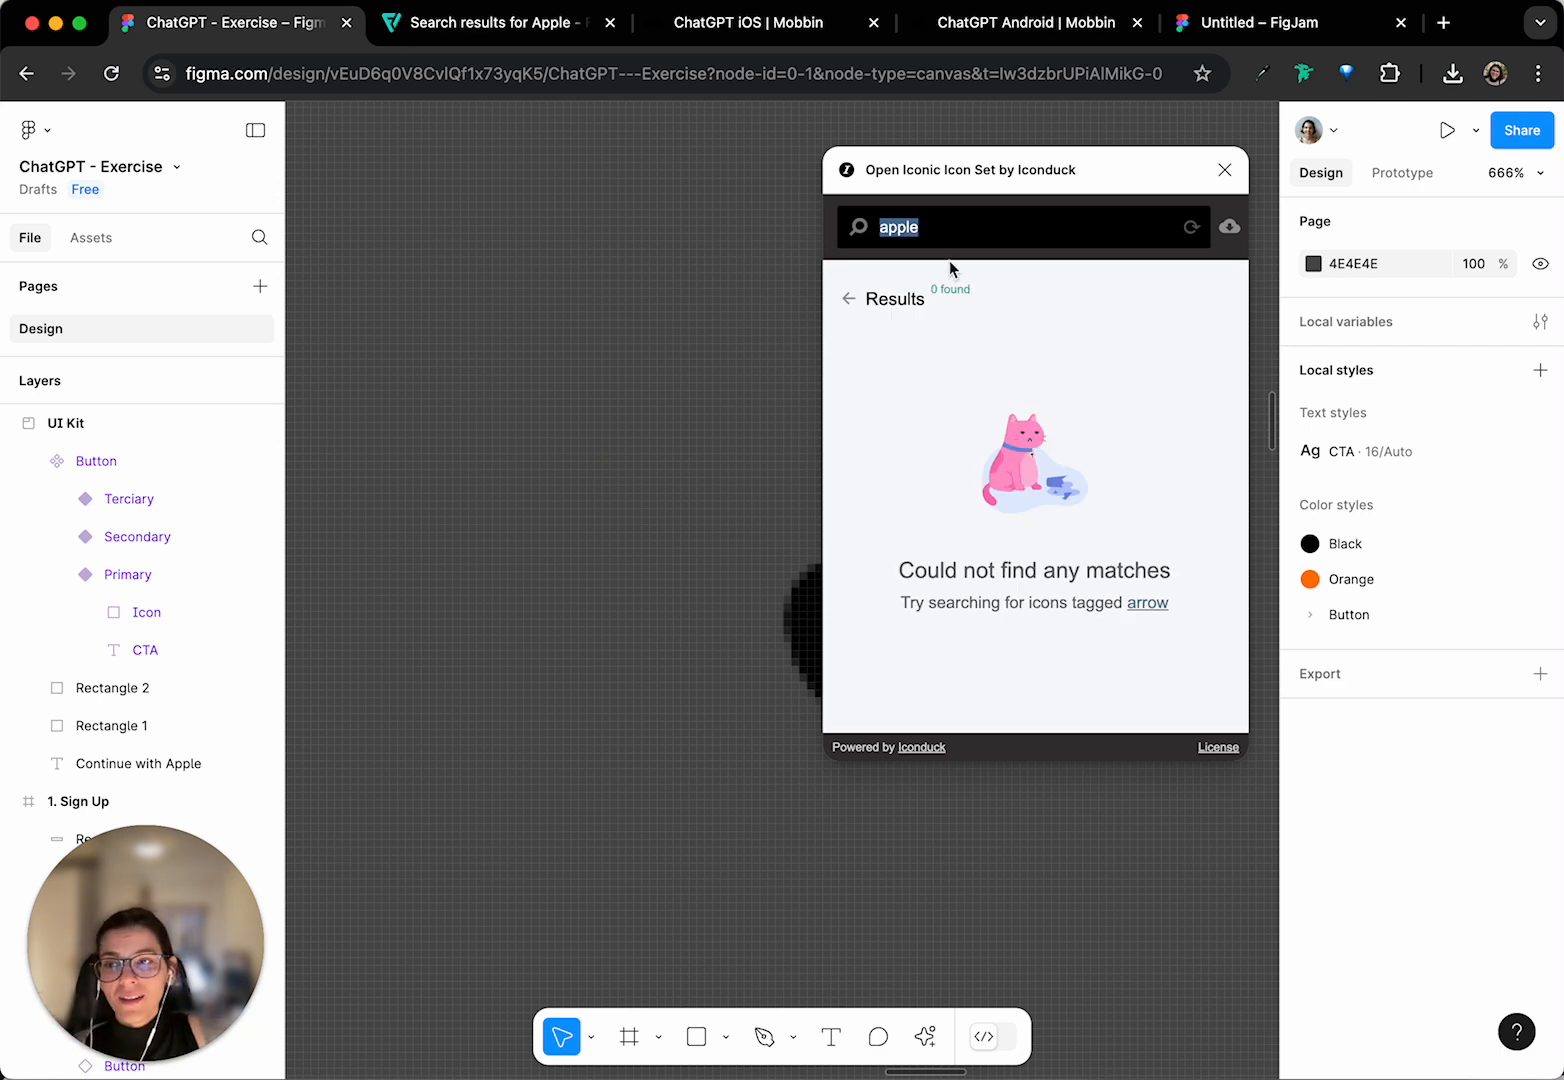
{"action": "left_click", "coordinate": [1224, 169]}
{"action": "left_click", "coordinate": [925, 1036]}
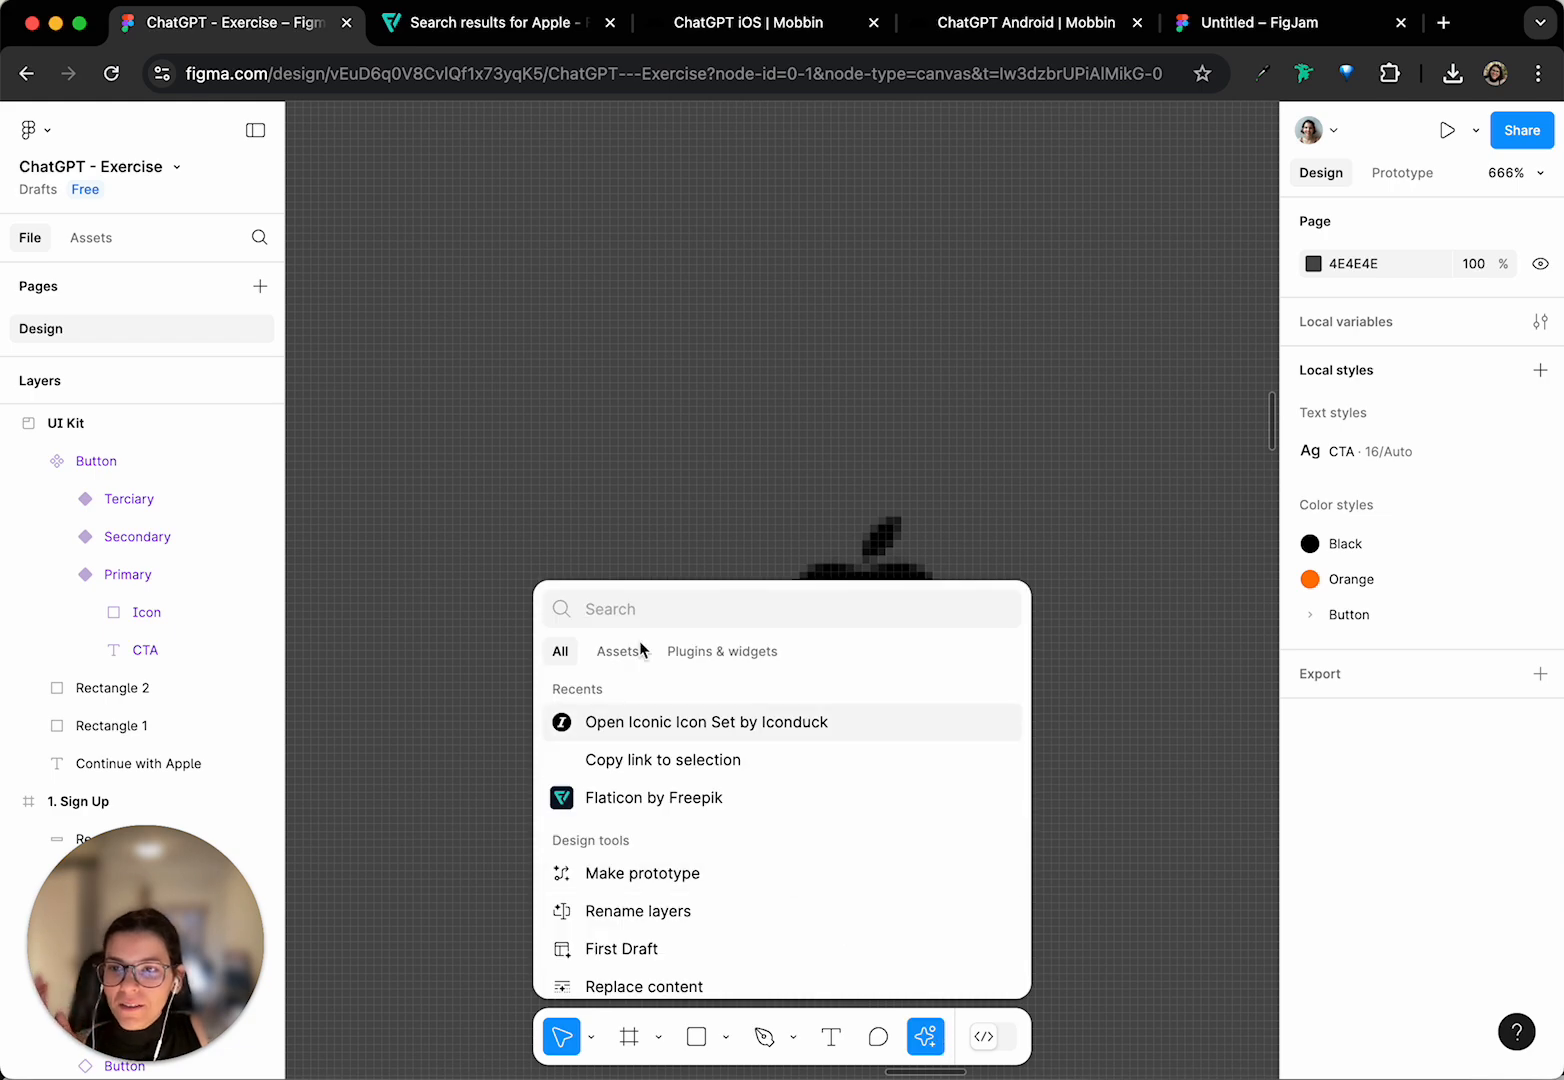
{"action": "left_click", "coordinate": [703, 652]}
{"action": "type", "text": "uci"}
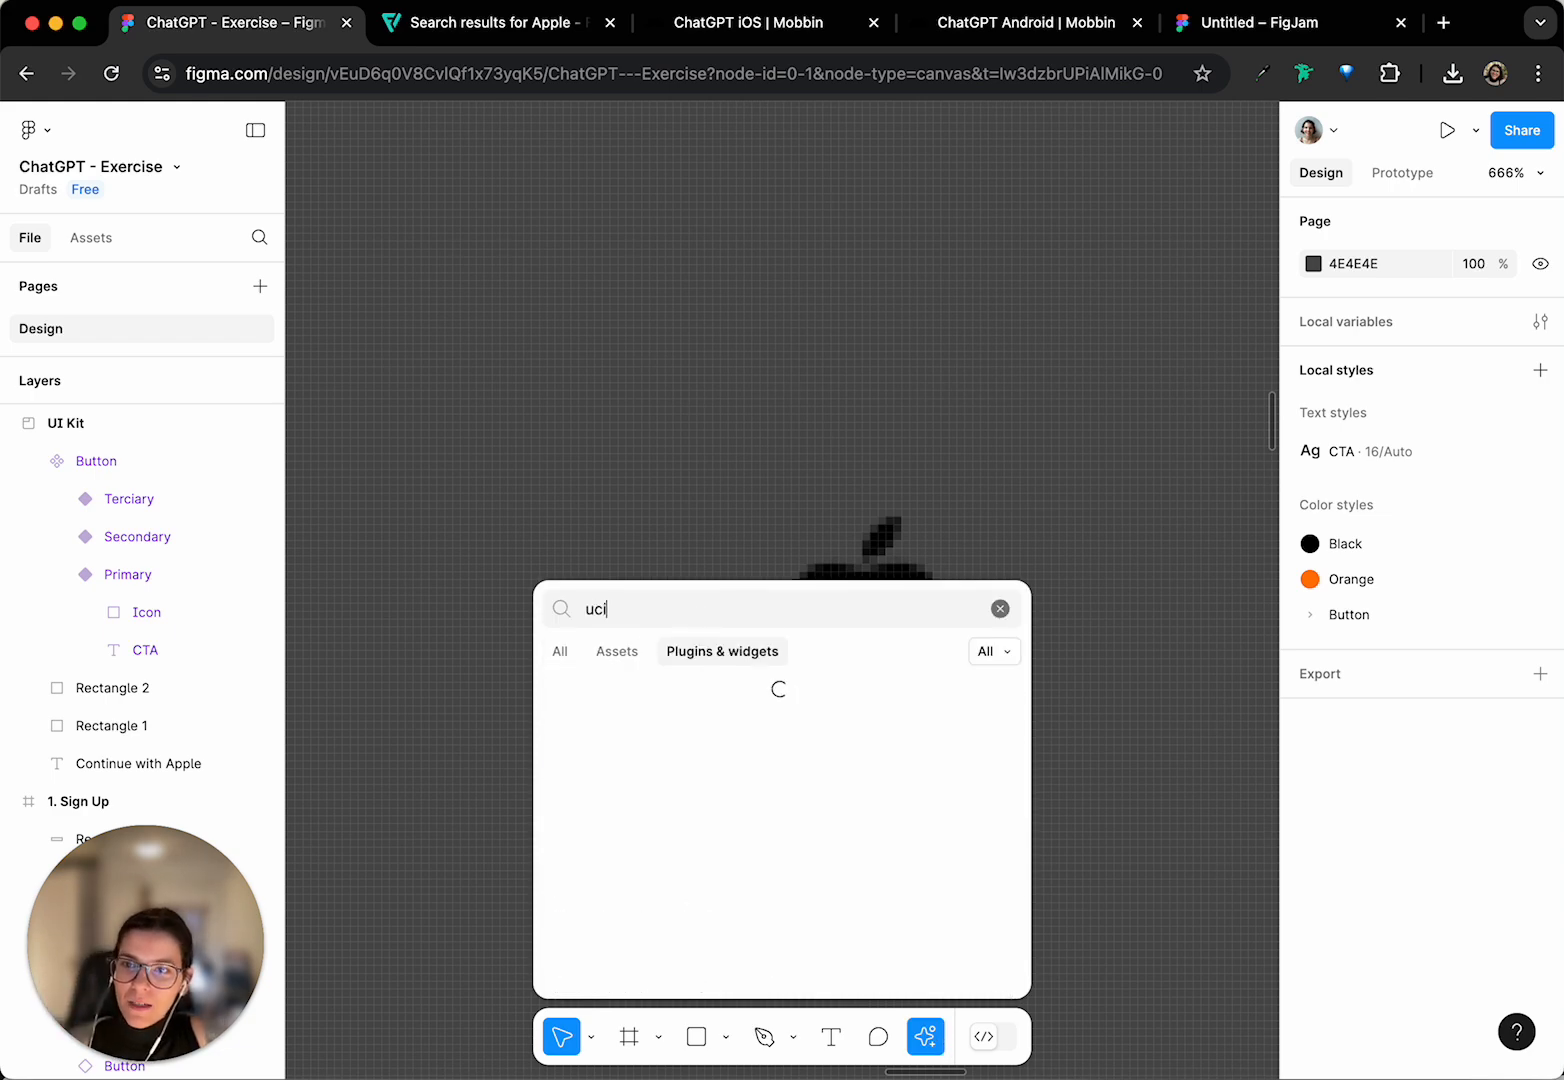
{"action": "key", "text": "BackSpace"}
{"action": "key", "text": "BackSpace"}
{"action": "type", "text": "icons"}
{"action": "key", "text": "Return"}
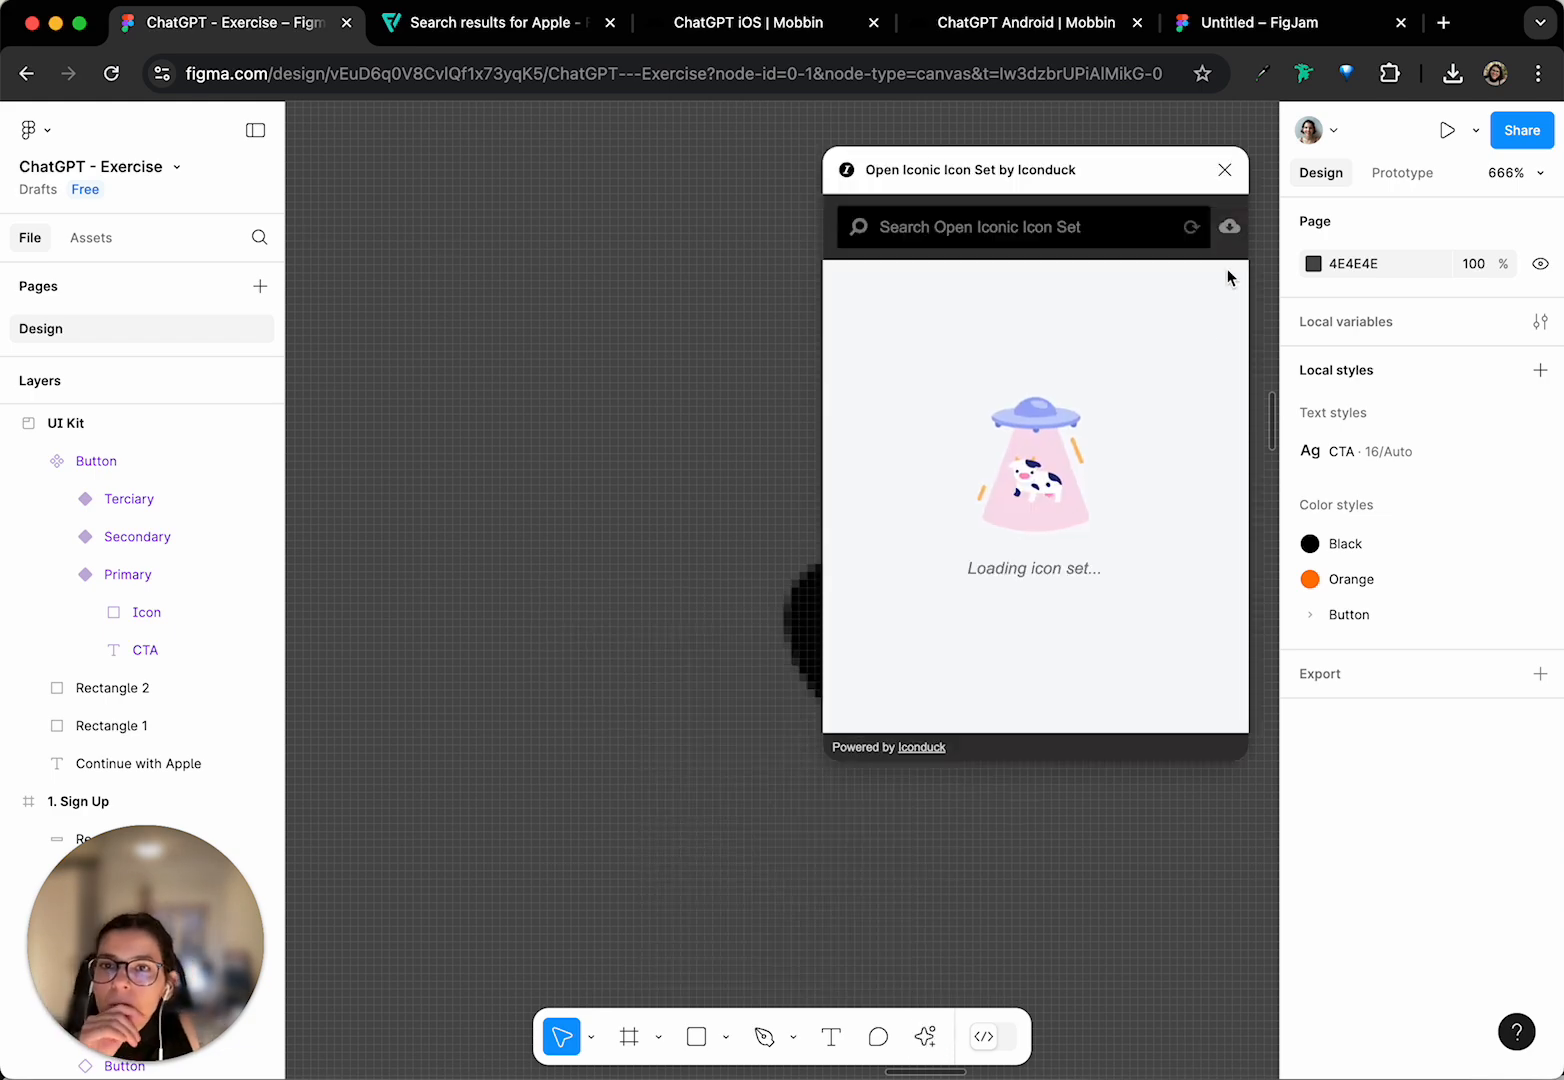
{"action": "left_click", "coordinate": [1224, 169]}
- Search the plugins and widgets for "icons" and compare the community results, including Feather Icons by Iconduck
{"action": "left_click", "coordinate": [918, 1040]}
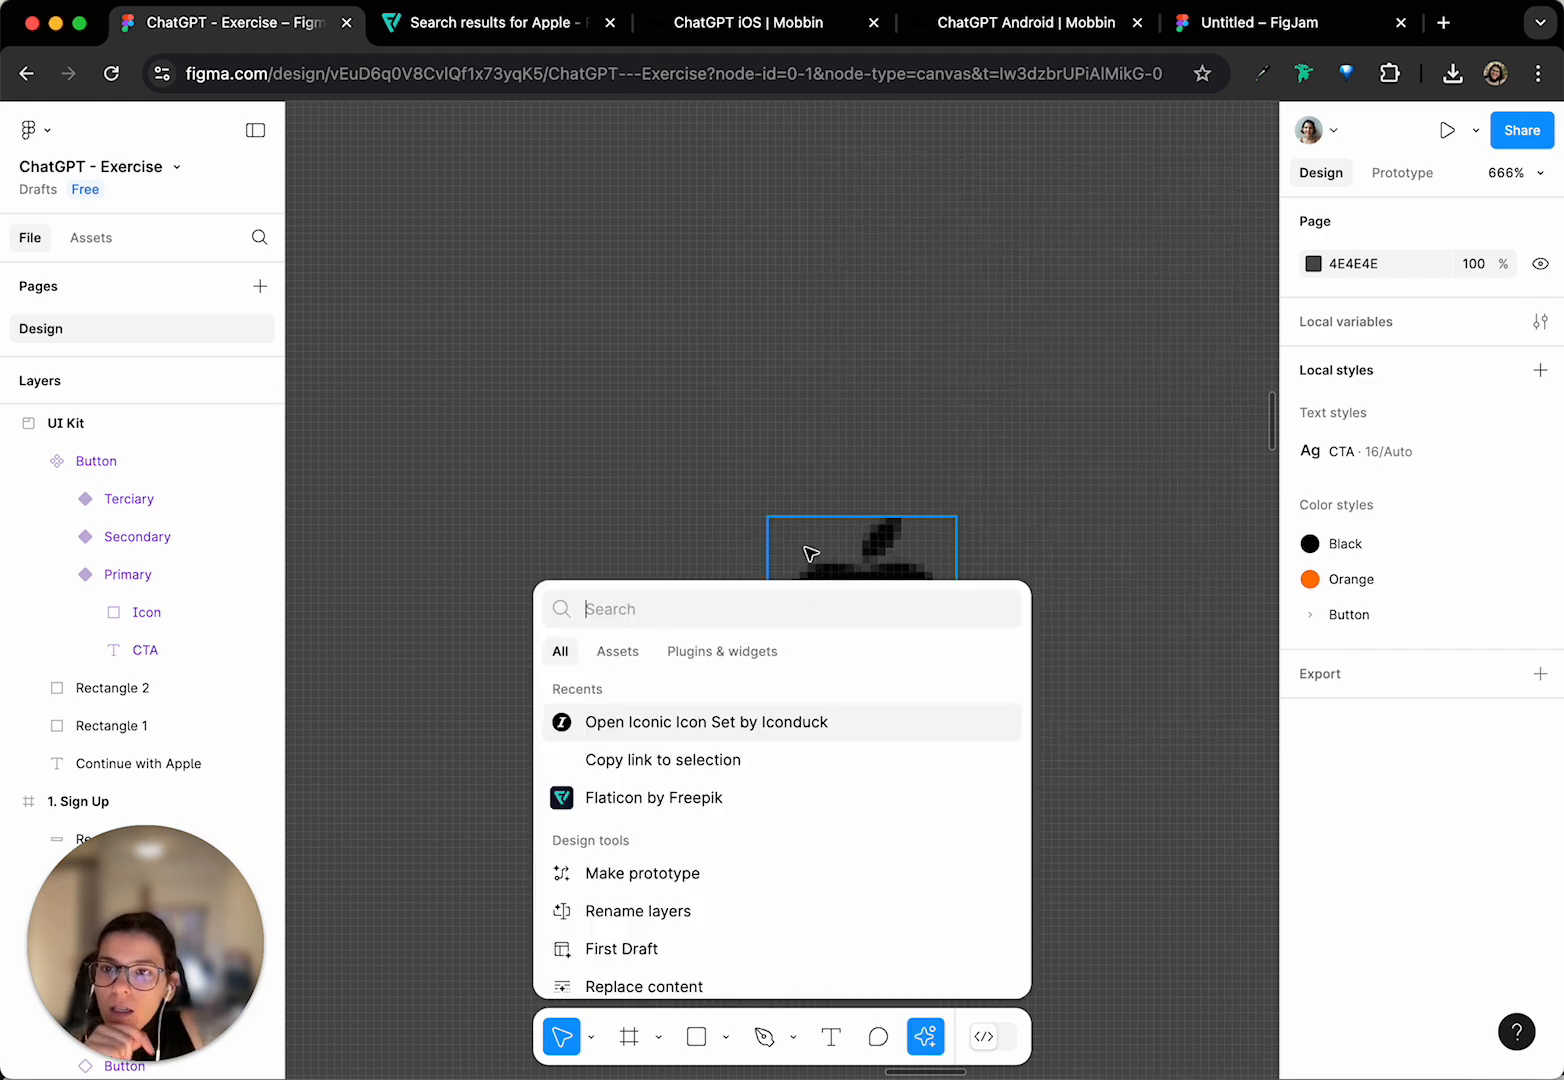
{"action": "type", "text": "icons"}
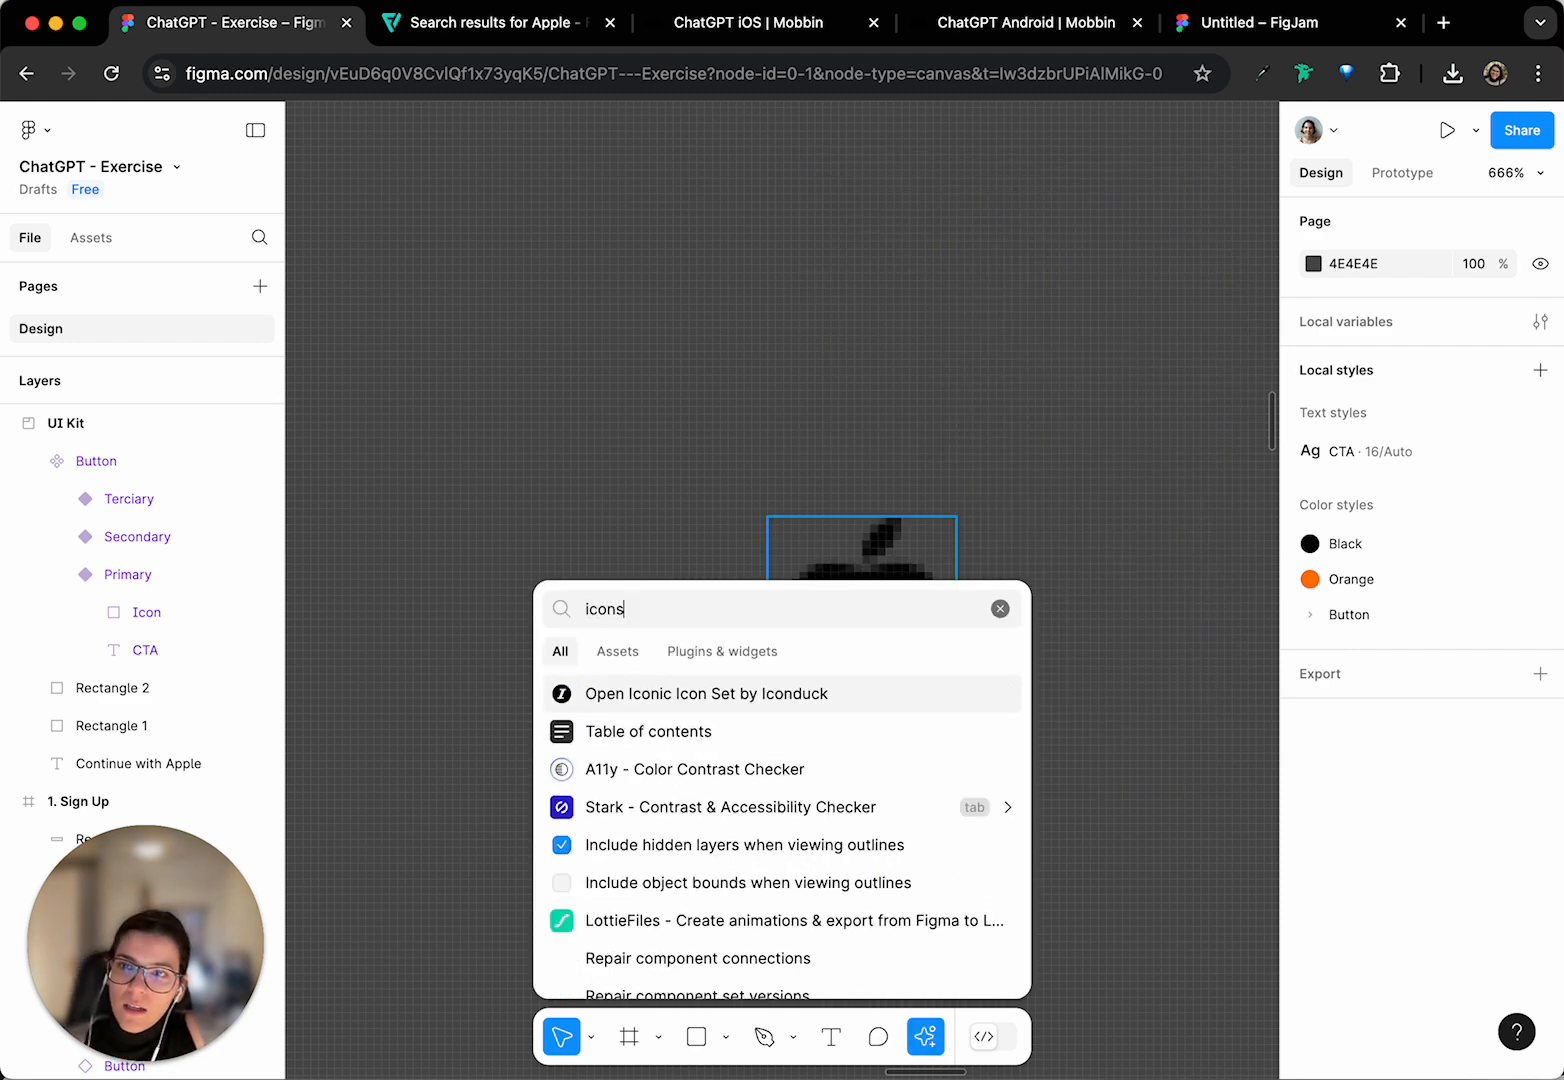
{"action": "left_click", "coordinate": [720, 652]}
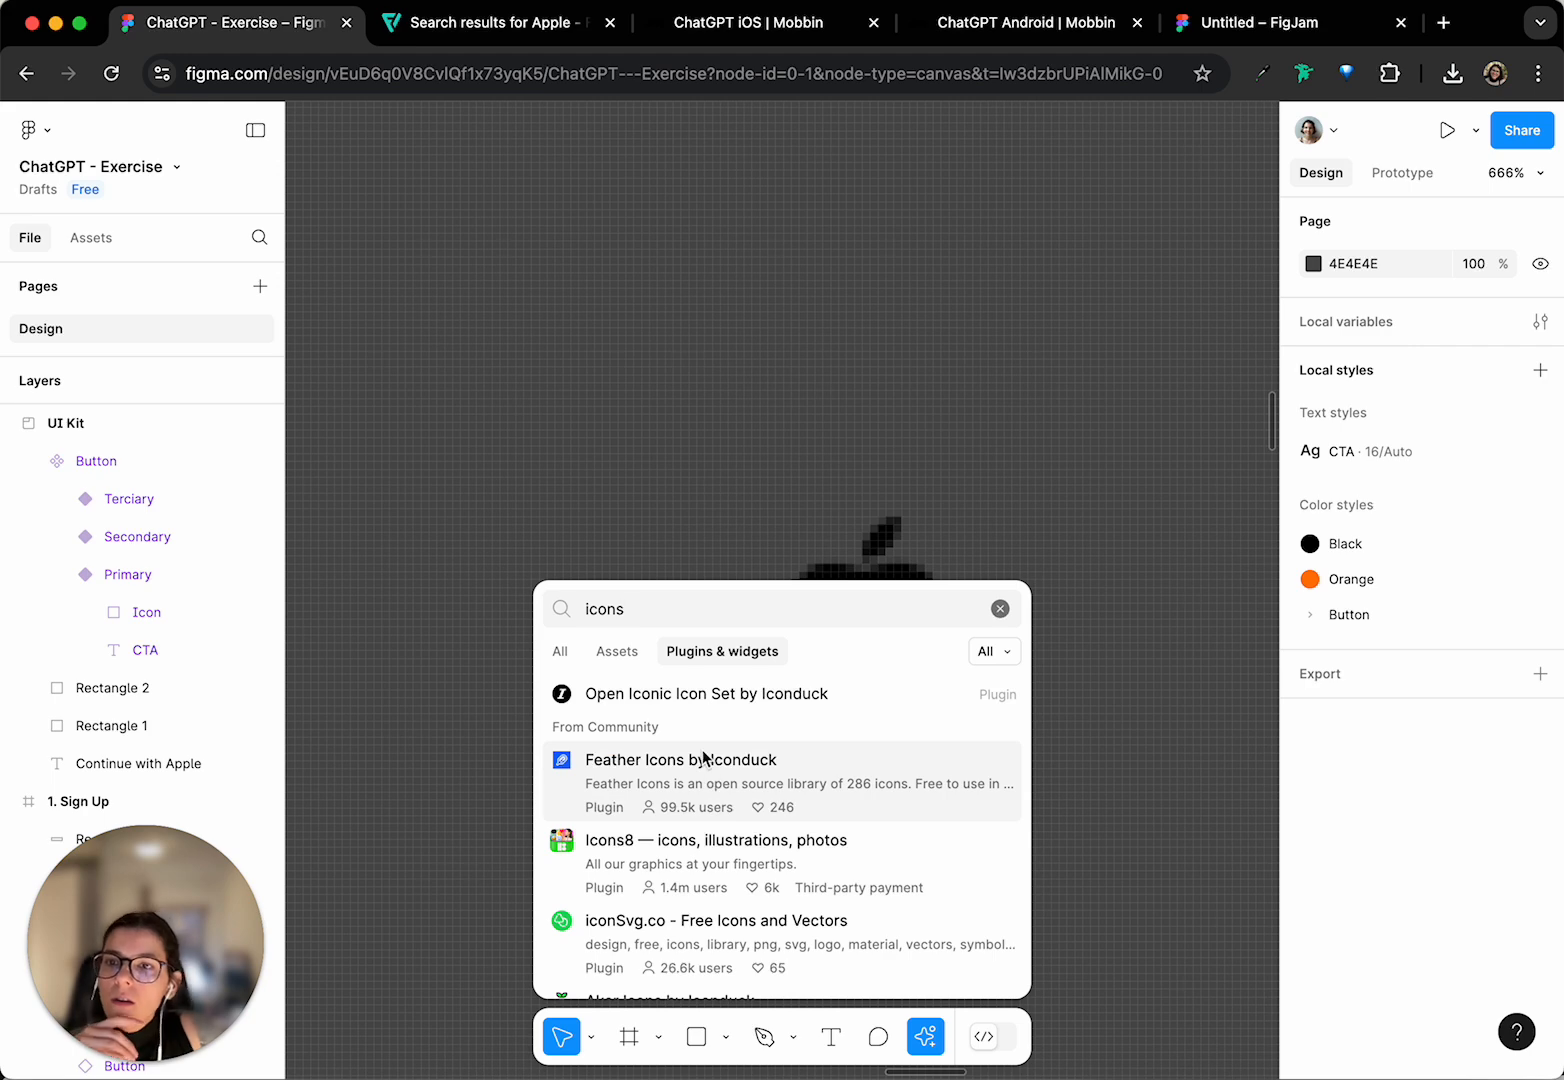
{"action": "left_click", "coordinate": [703, 758]}
{"action": "left_click", "coordinate": [561, 318]}
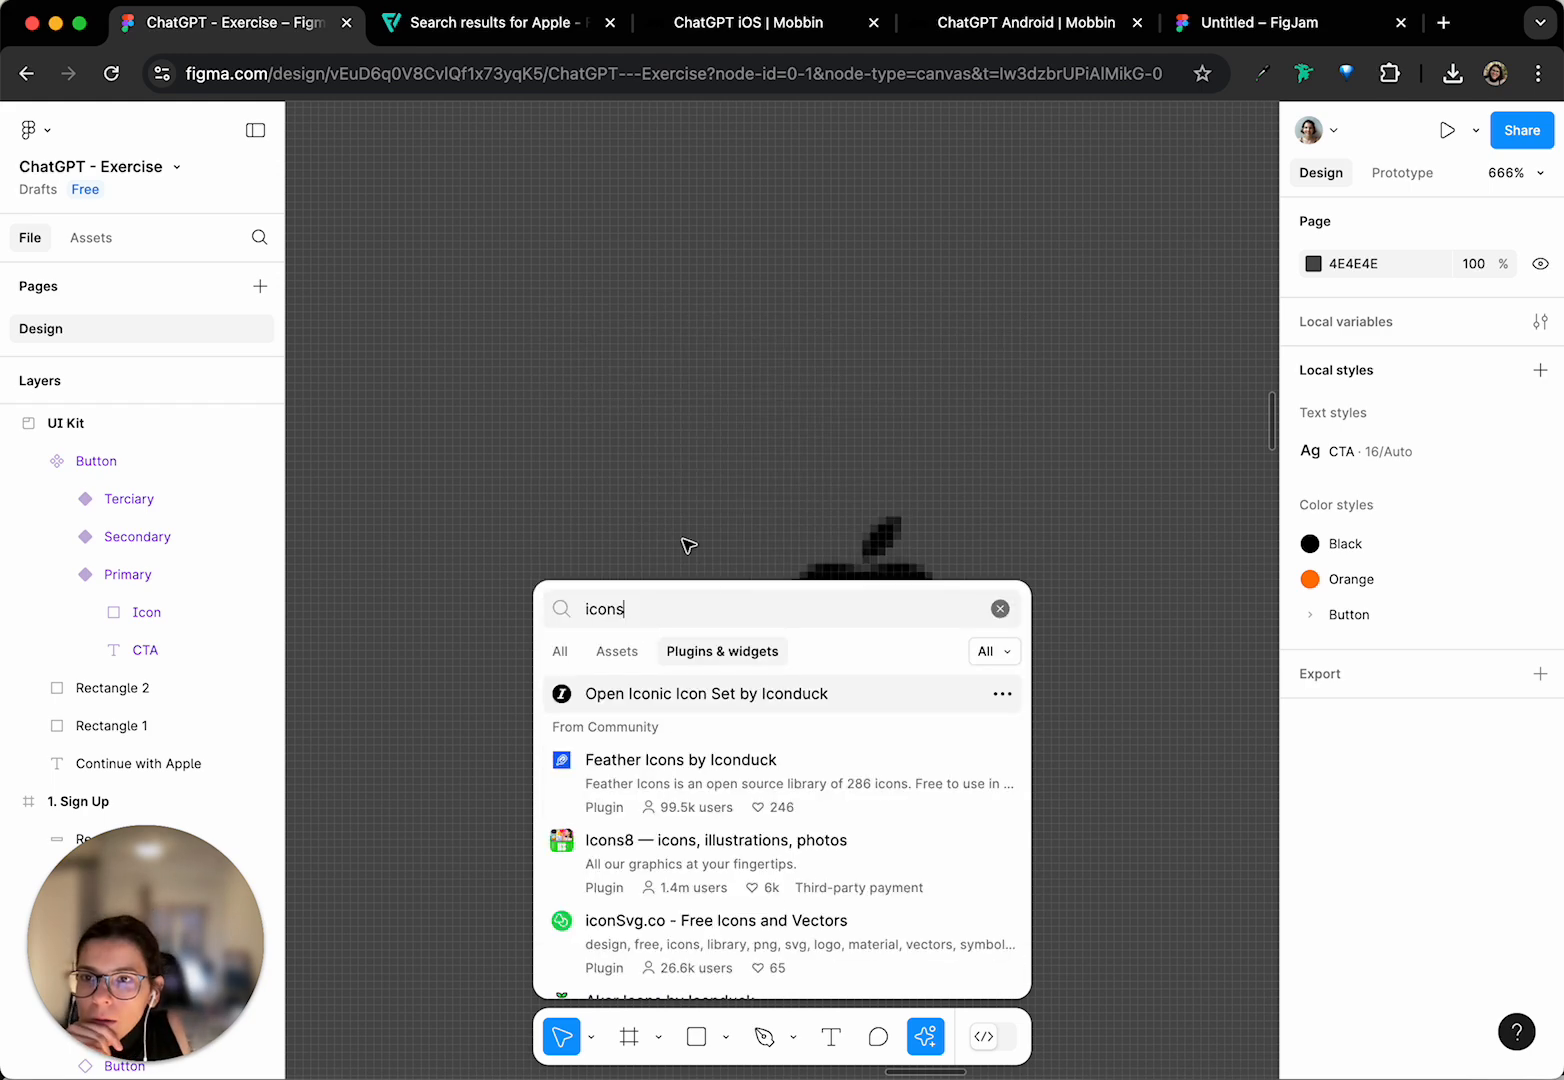
{"action": "scroll", "coordinate": [665, 810], "scroll_direction": "down", "scroll_amount": 2}
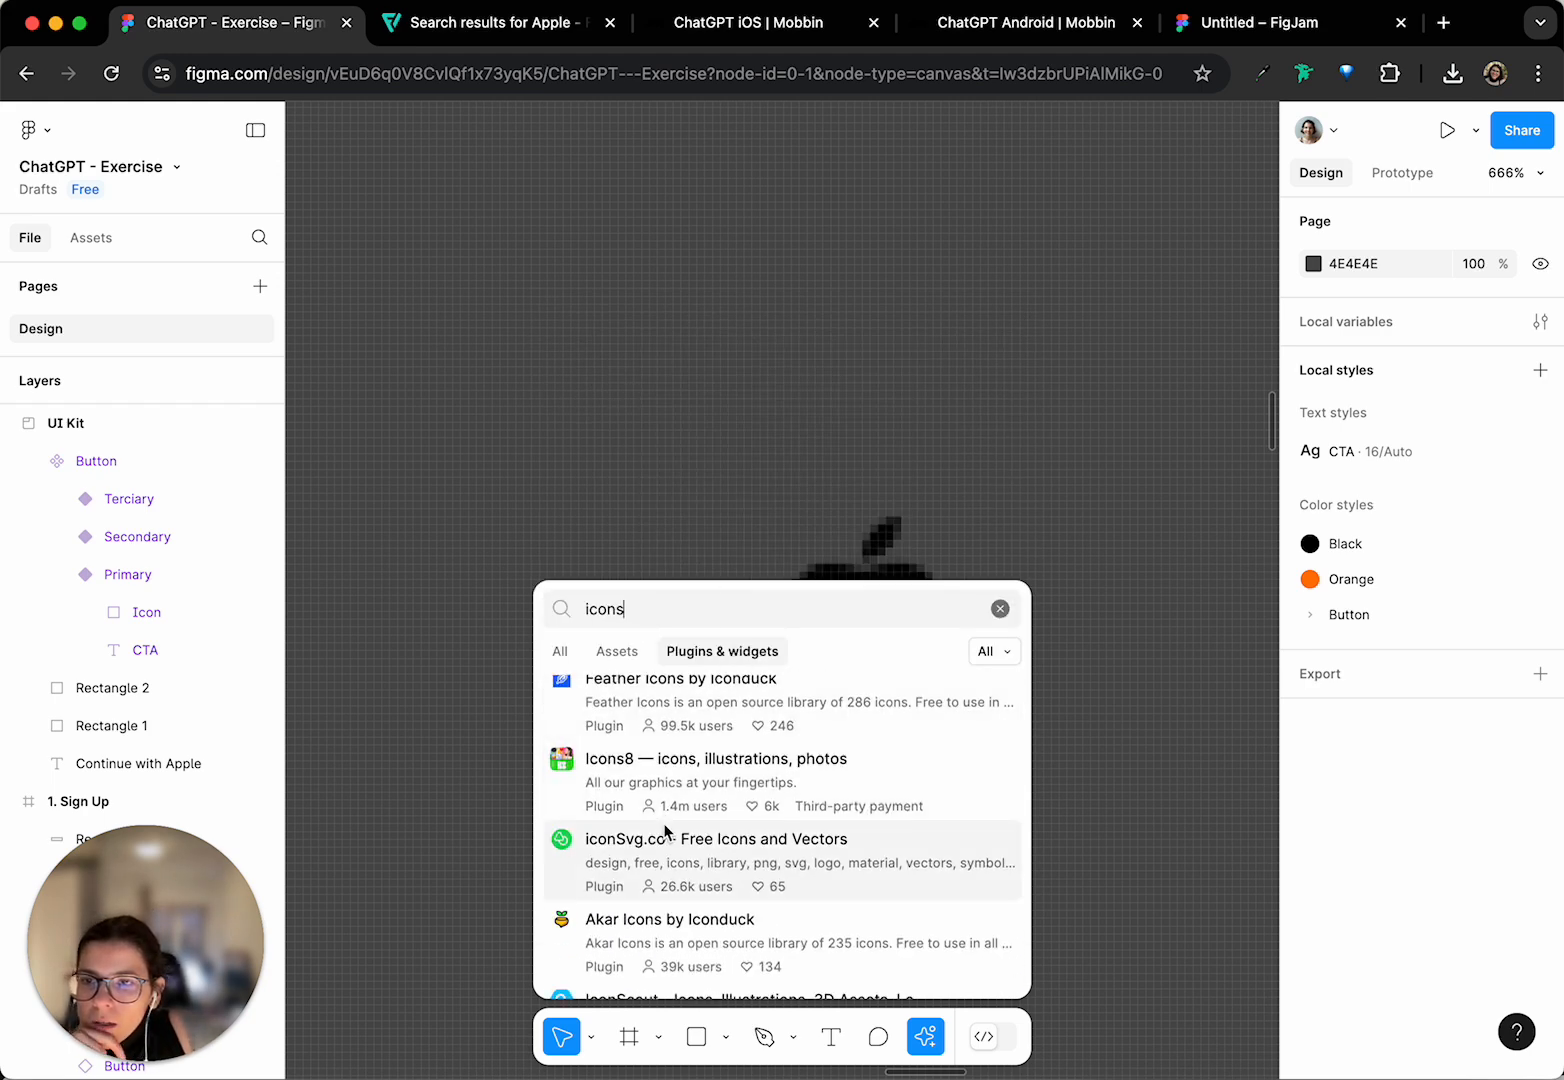
{"action": "scroll", "coordinate": [663, 838], "scroll_direction": "up", "scroll_amount": 2}
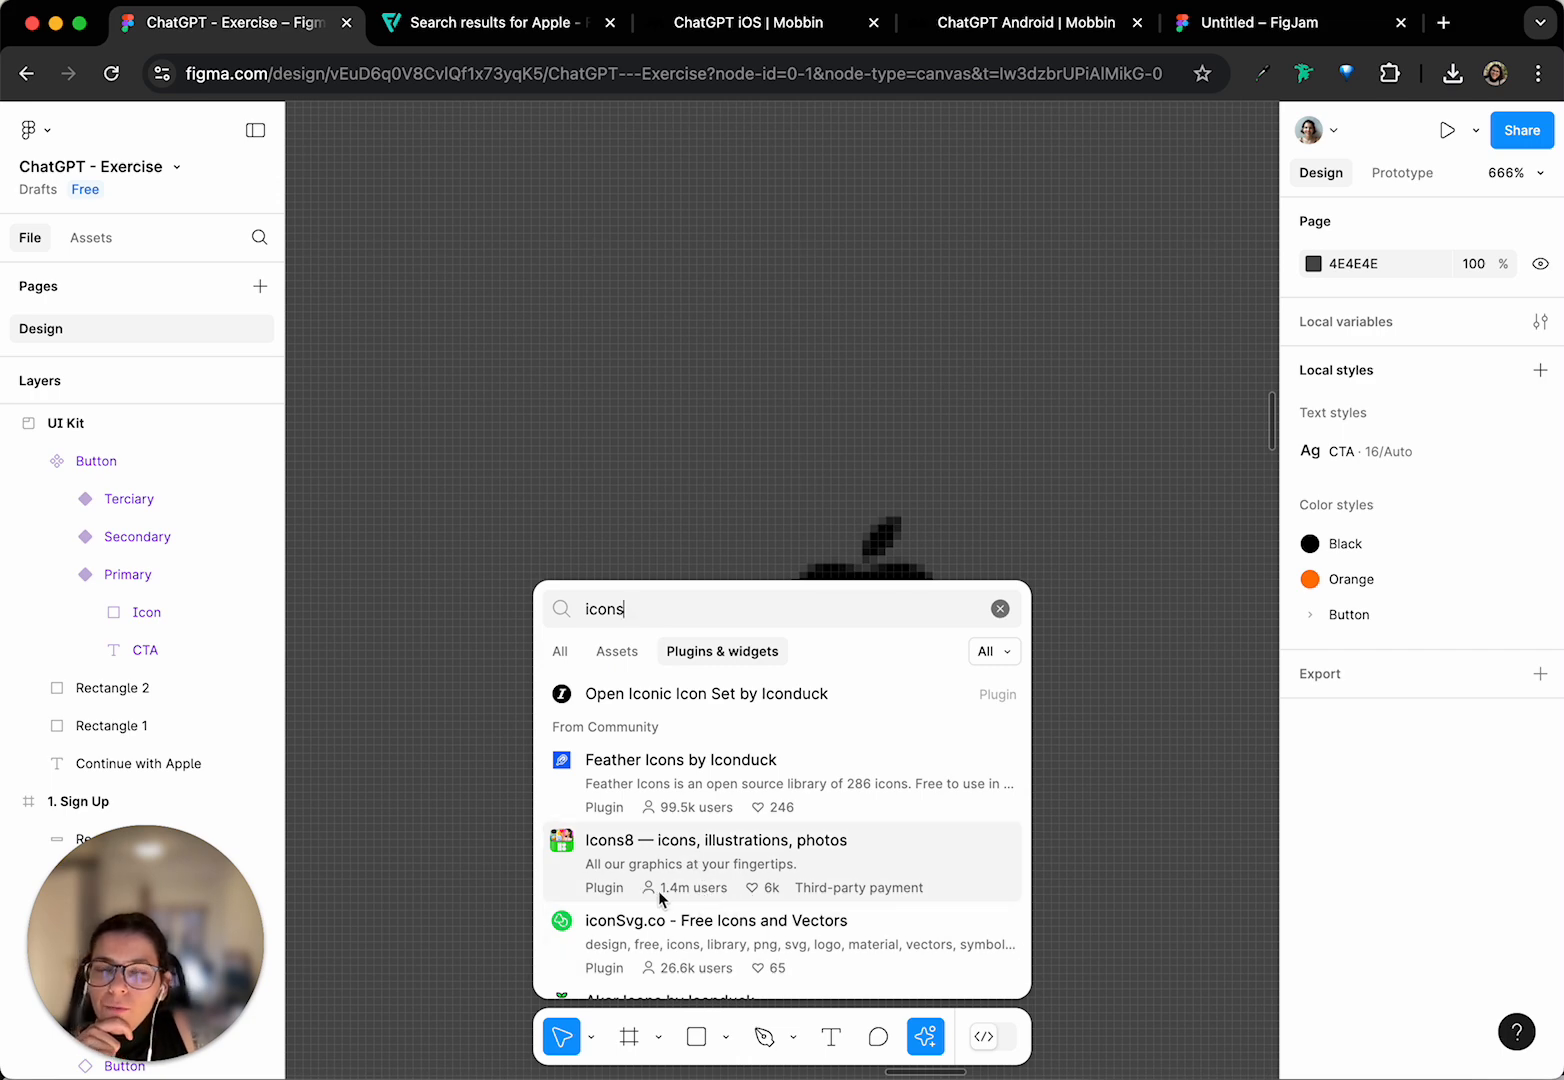
{"action": "scroll", "coordinate": [662, 895], "scroll_direction": "down", "scroll_amount": 3}
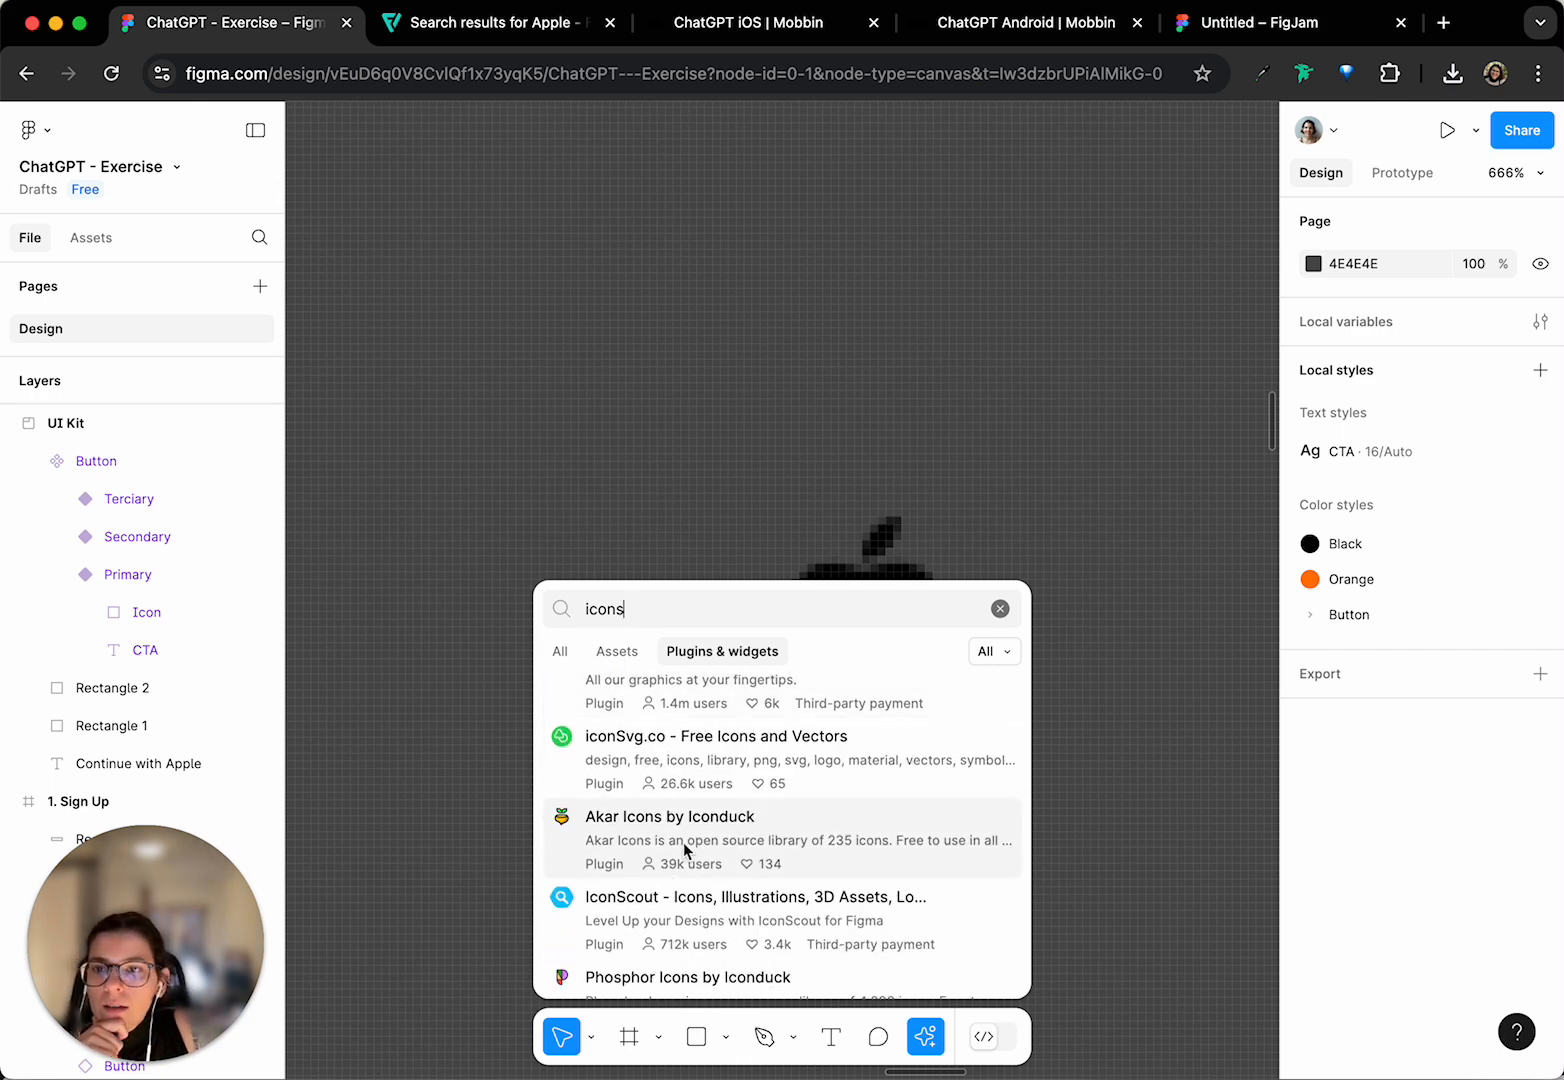
{"action": "scroll", "coordinate": [698, 825], "scroll_direction": "up", "scroll_amount": 4}
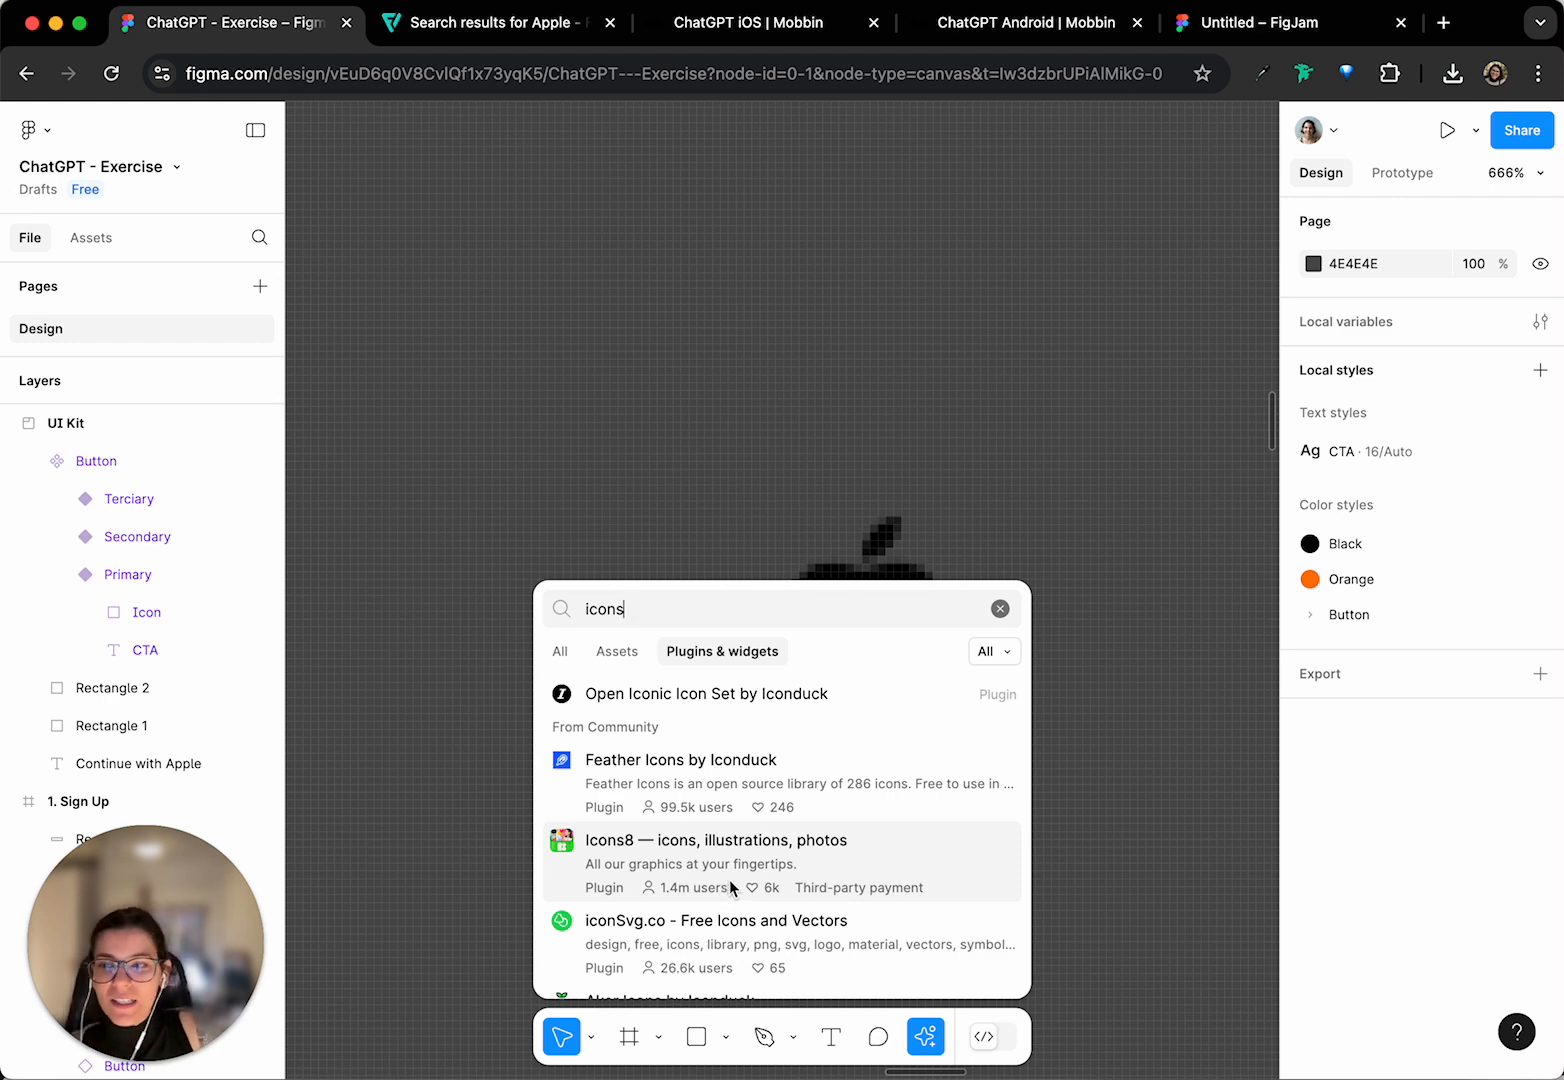
- Read the Icons8 — icons, illustrations, photos plugin's description down to its licence terms and run the plugin
{"action": "left_click", "coordinate": [762, 870]}
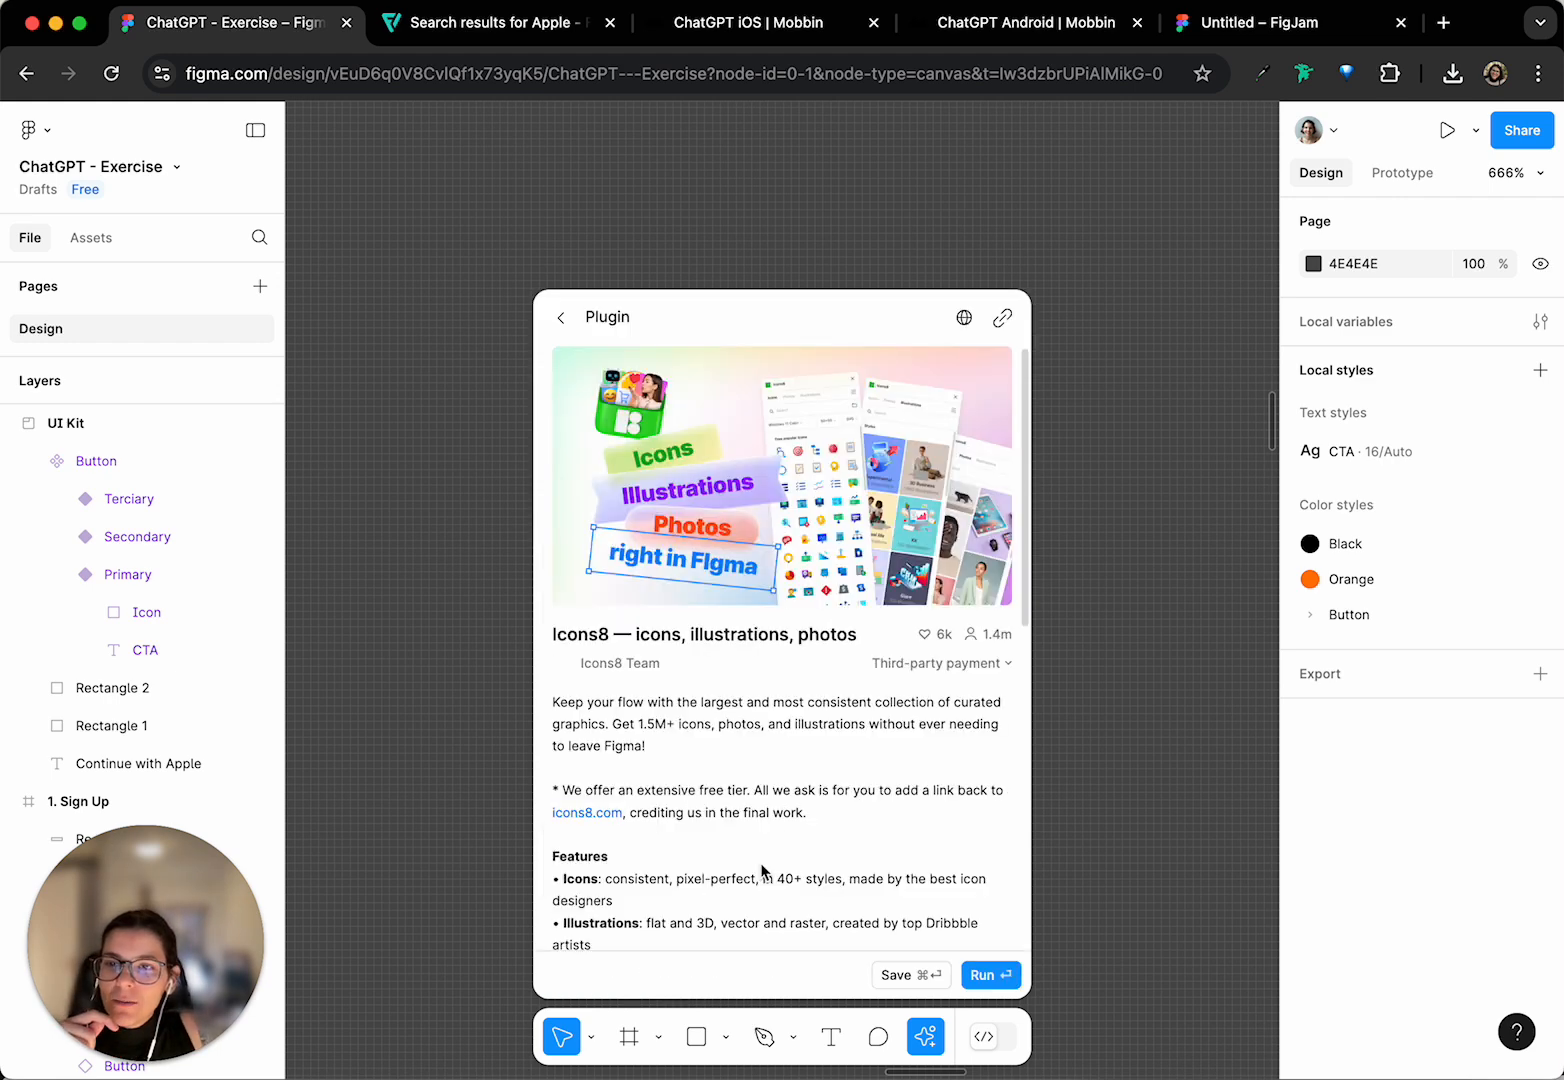
{"action": "scroll", "coordinate": [587, 686], "scroll_direction": "down", "scroll_amount": 10}
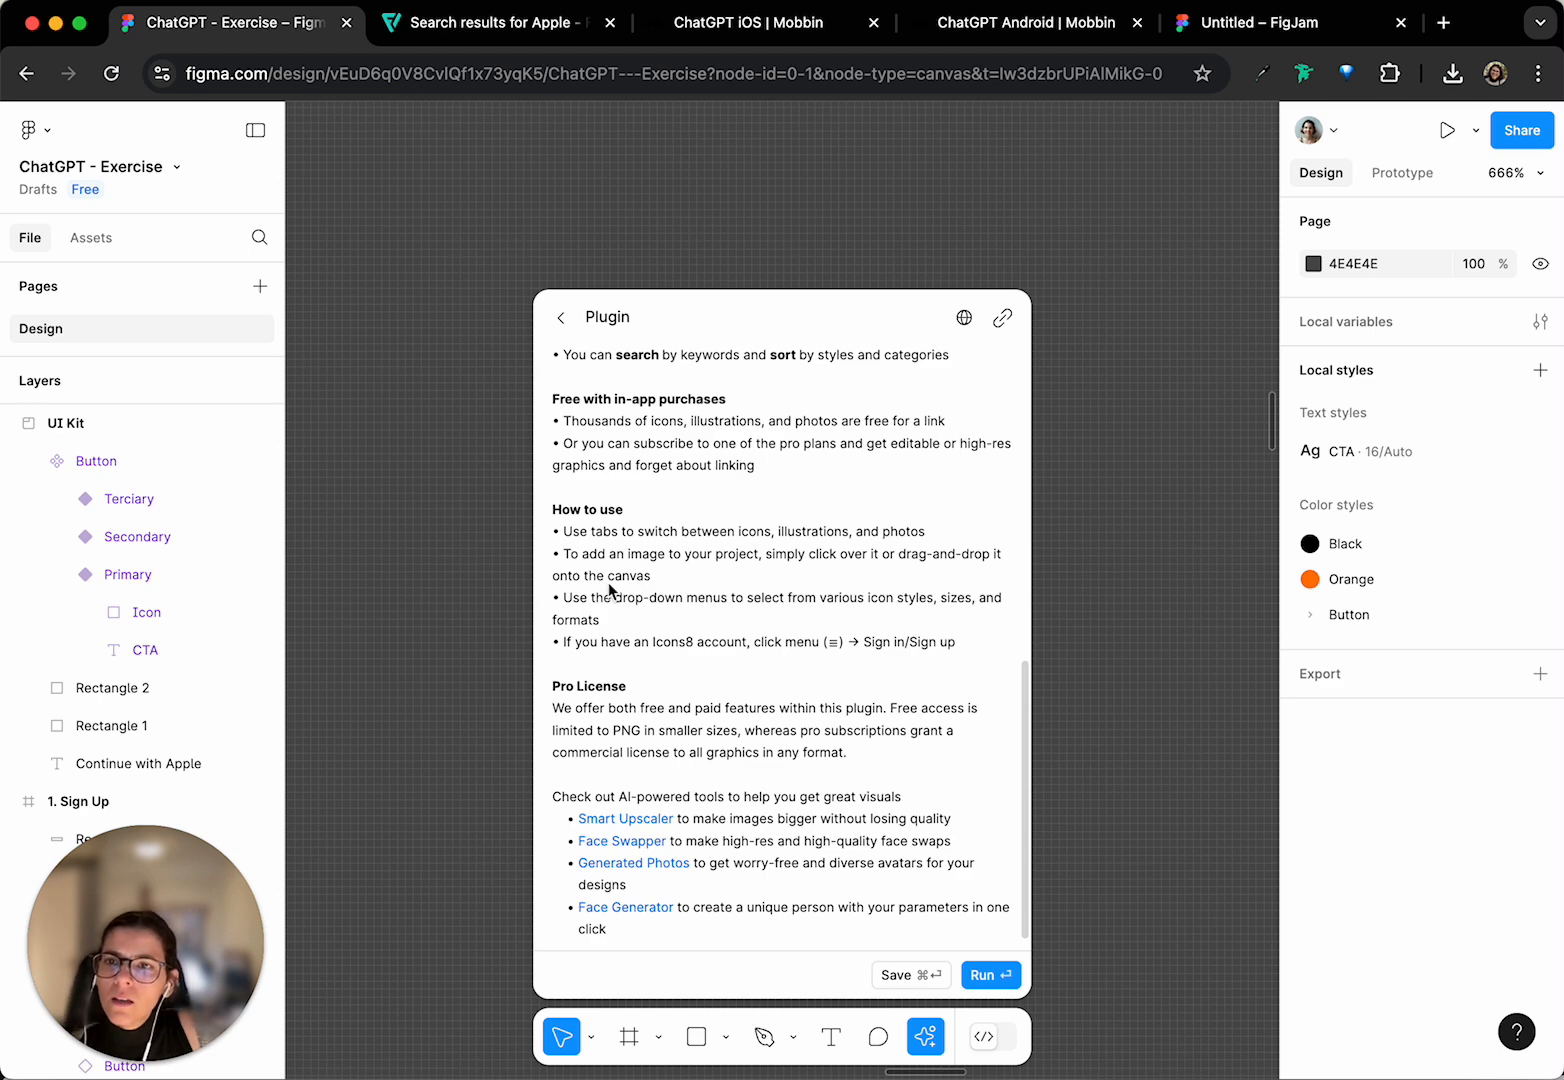
{"action": "left_click", "coordinate": [985, 978]}
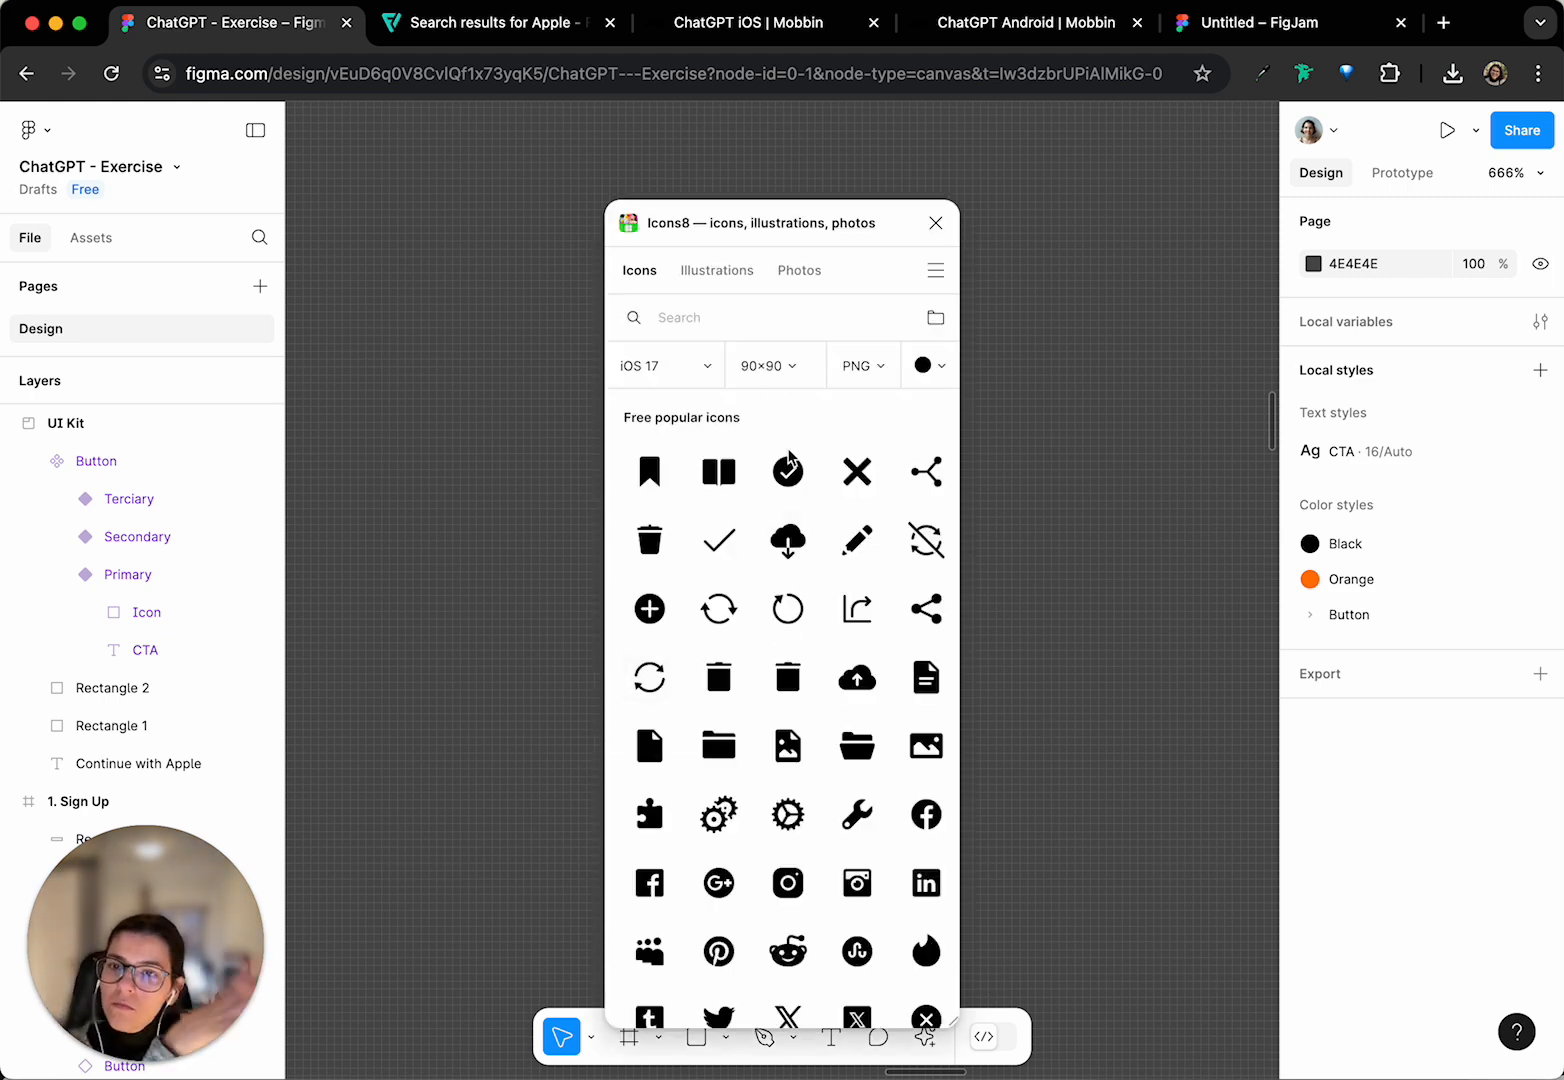
- Search the Icons8 icons for "apple" and insert the Apple logo on the canvas as a 90×90 SVG
{"action": "left_click", "coordinate": [682, 363]}
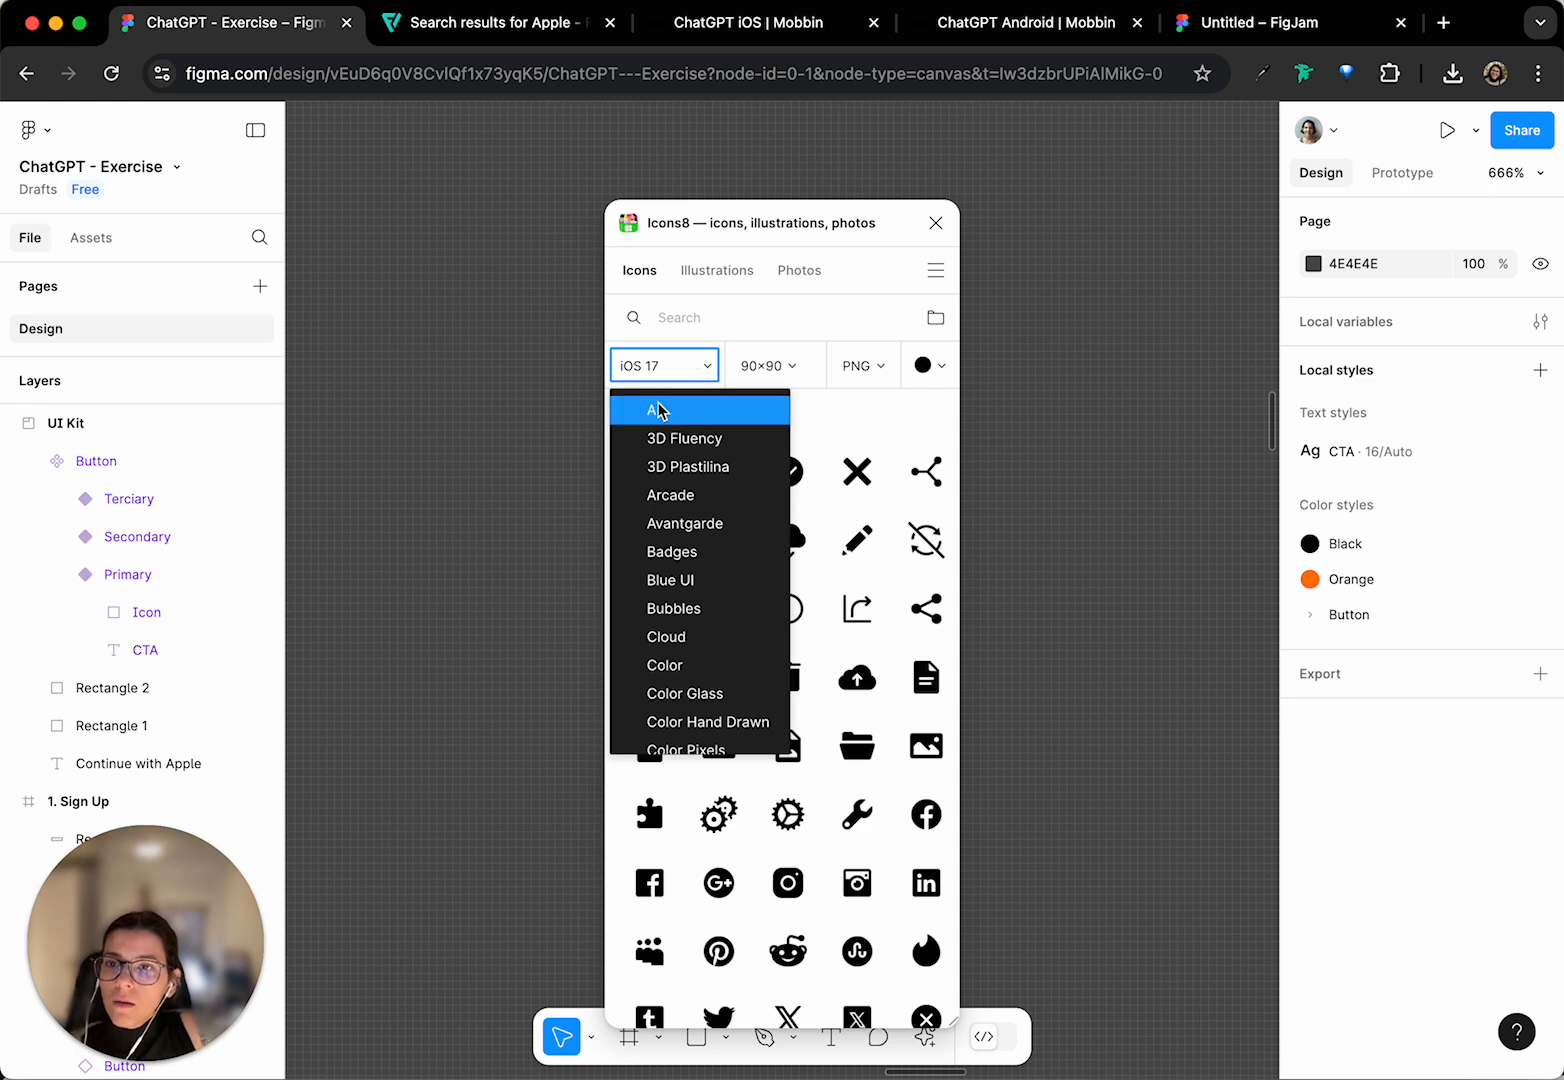
{"action": "left_click", "coordinate": [698, 318]}
{"action": "type", "text": "apple"}
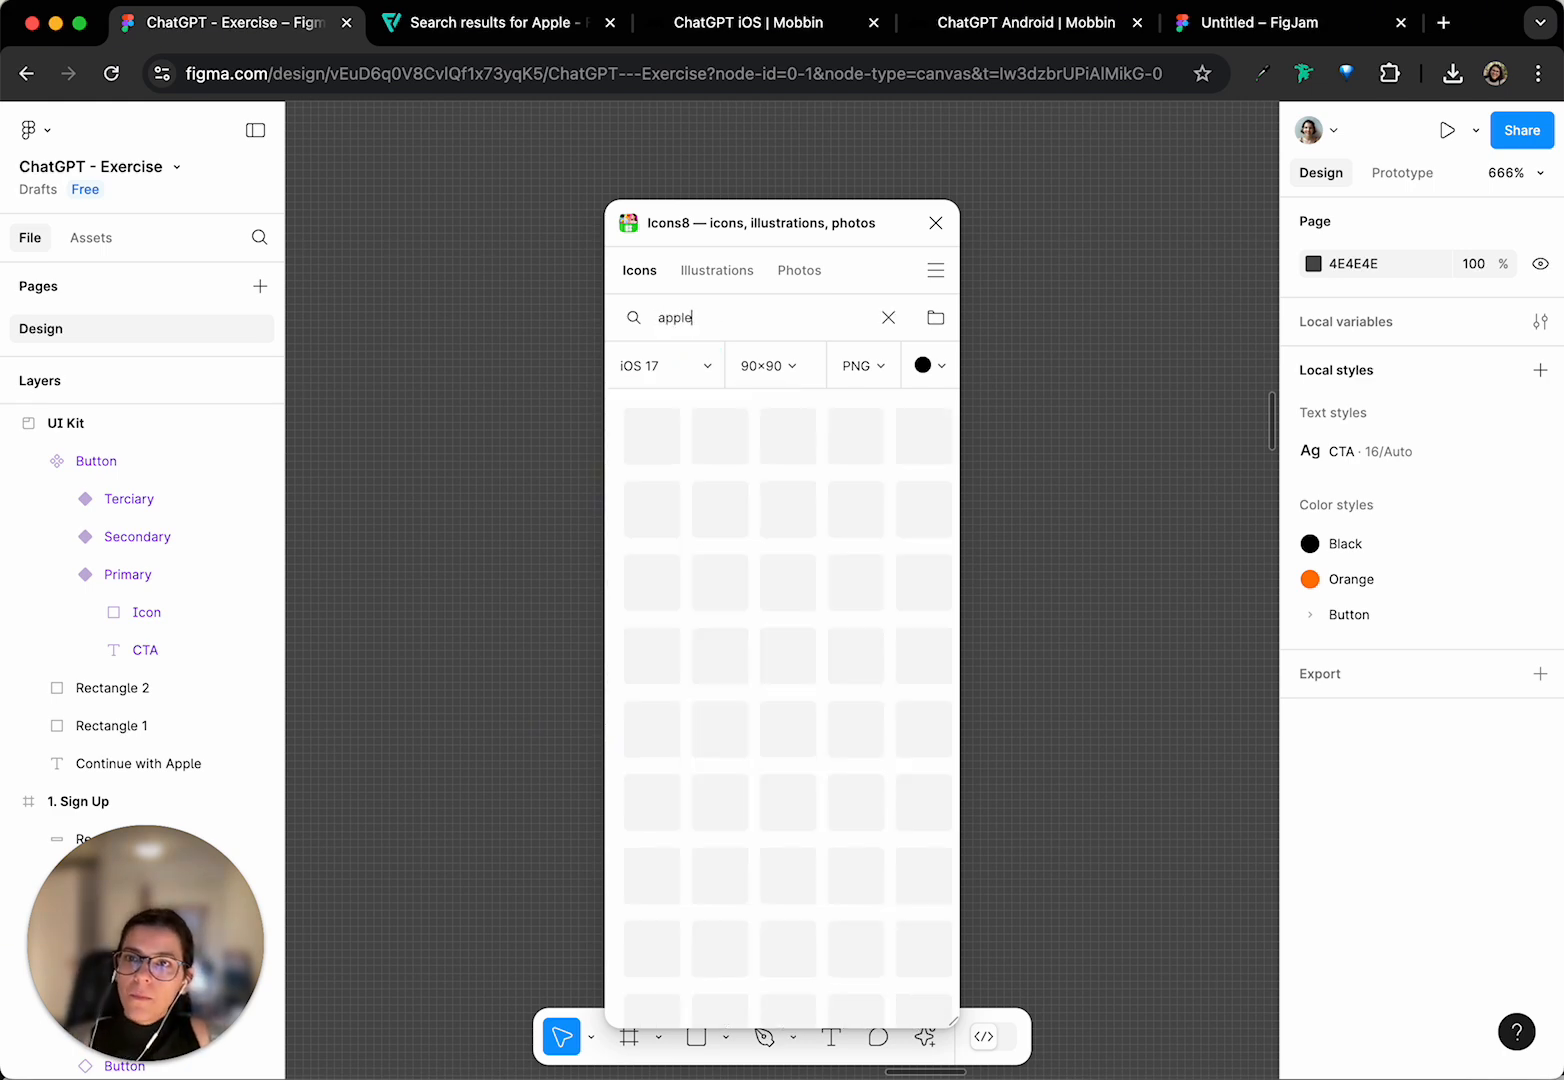
{"action": "left_click", "coordinate": [860, 366]}
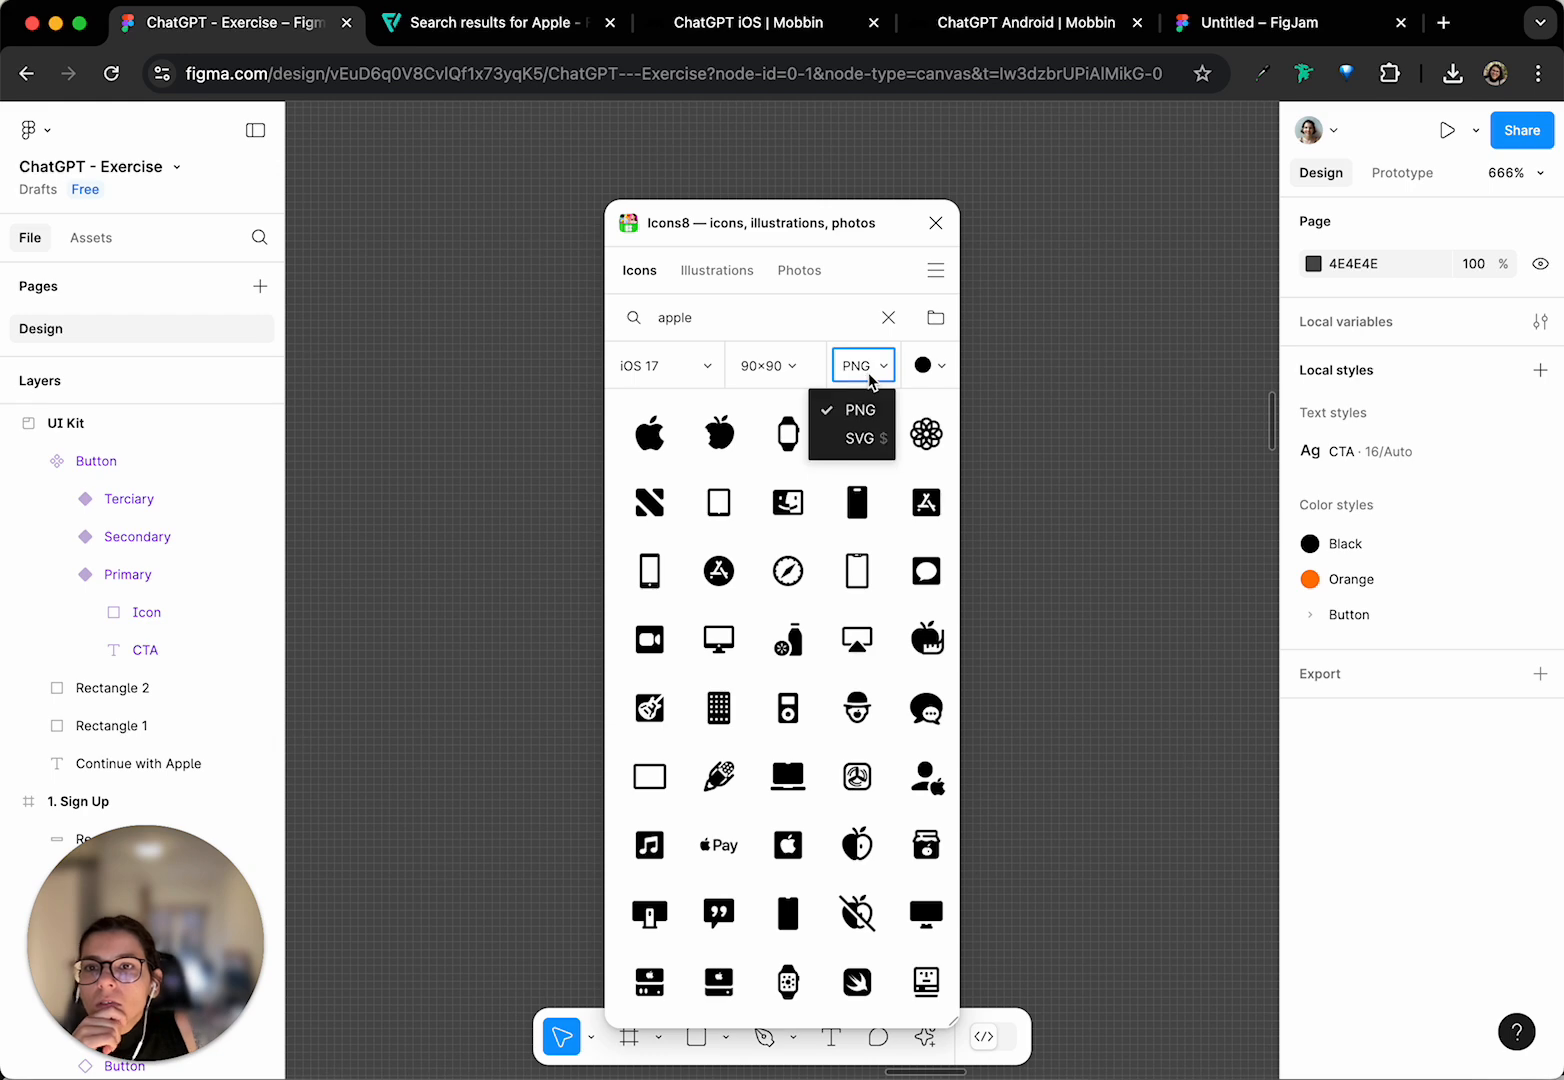
{"action": "left_click", "coordinate": [876, 444]}
{"action": "left_click", "coordinate": [650, 440]}
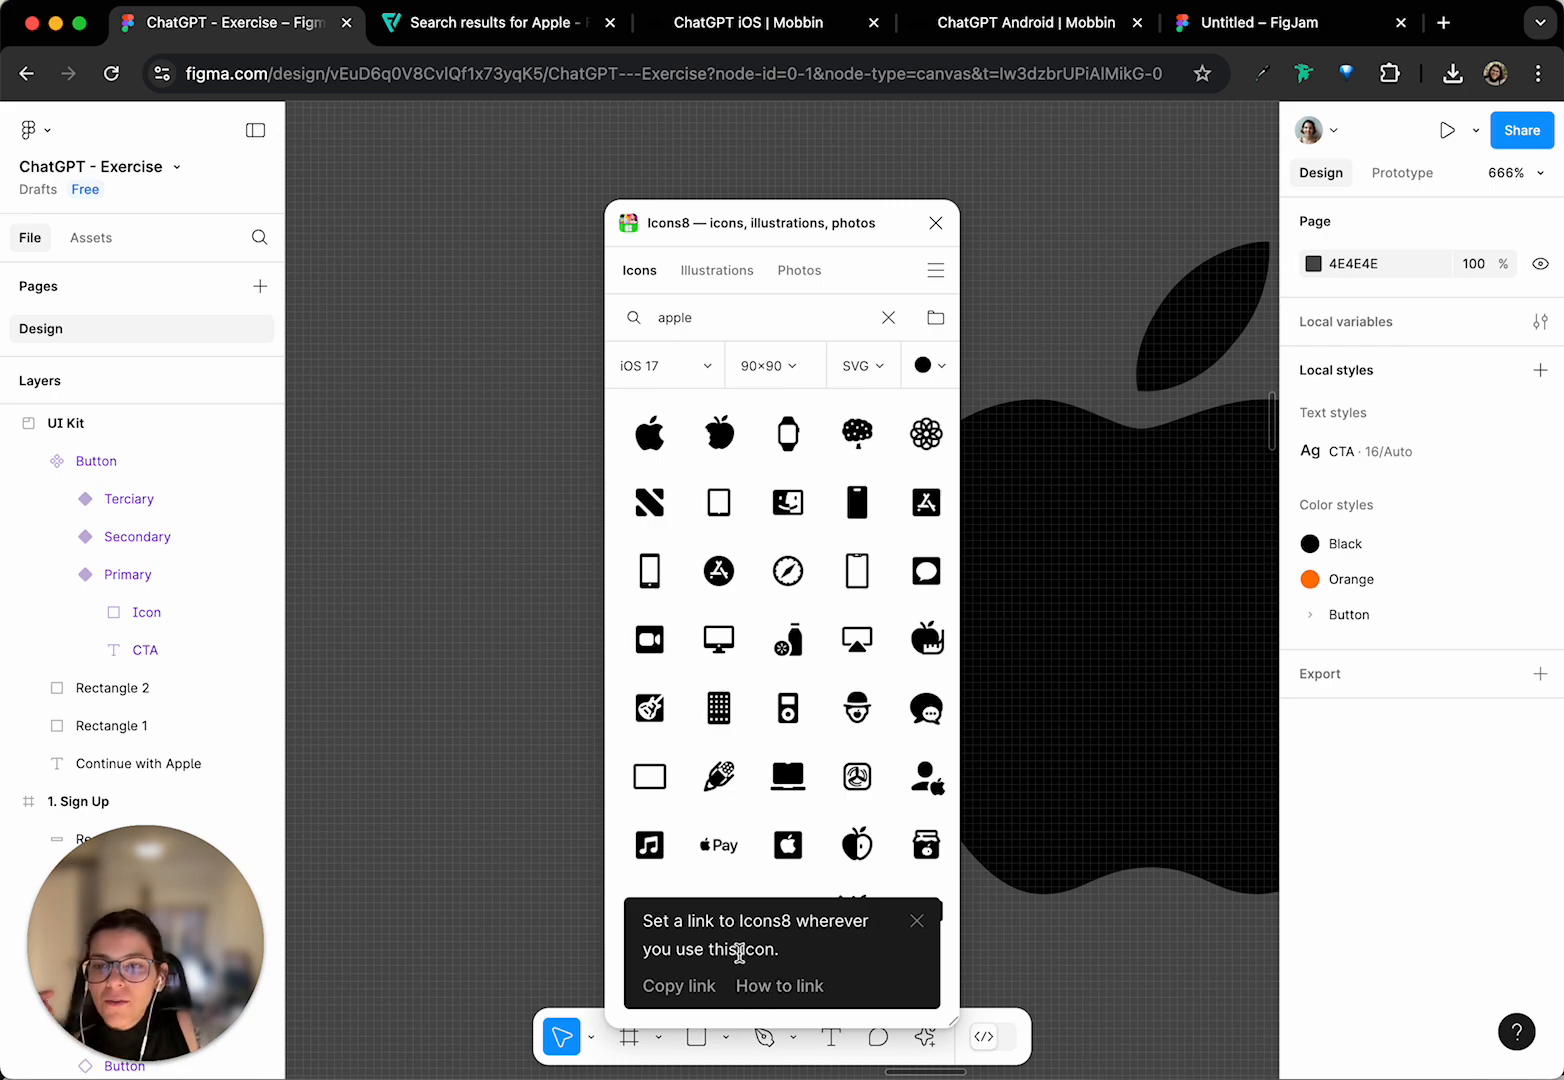
- Move the Icons8 window away from the artwork and select the vector path inside the Apple Logo frame
{"action": "left_click_drag", "start_coordinate": [834, 227], "coordinate": [340, 174]}
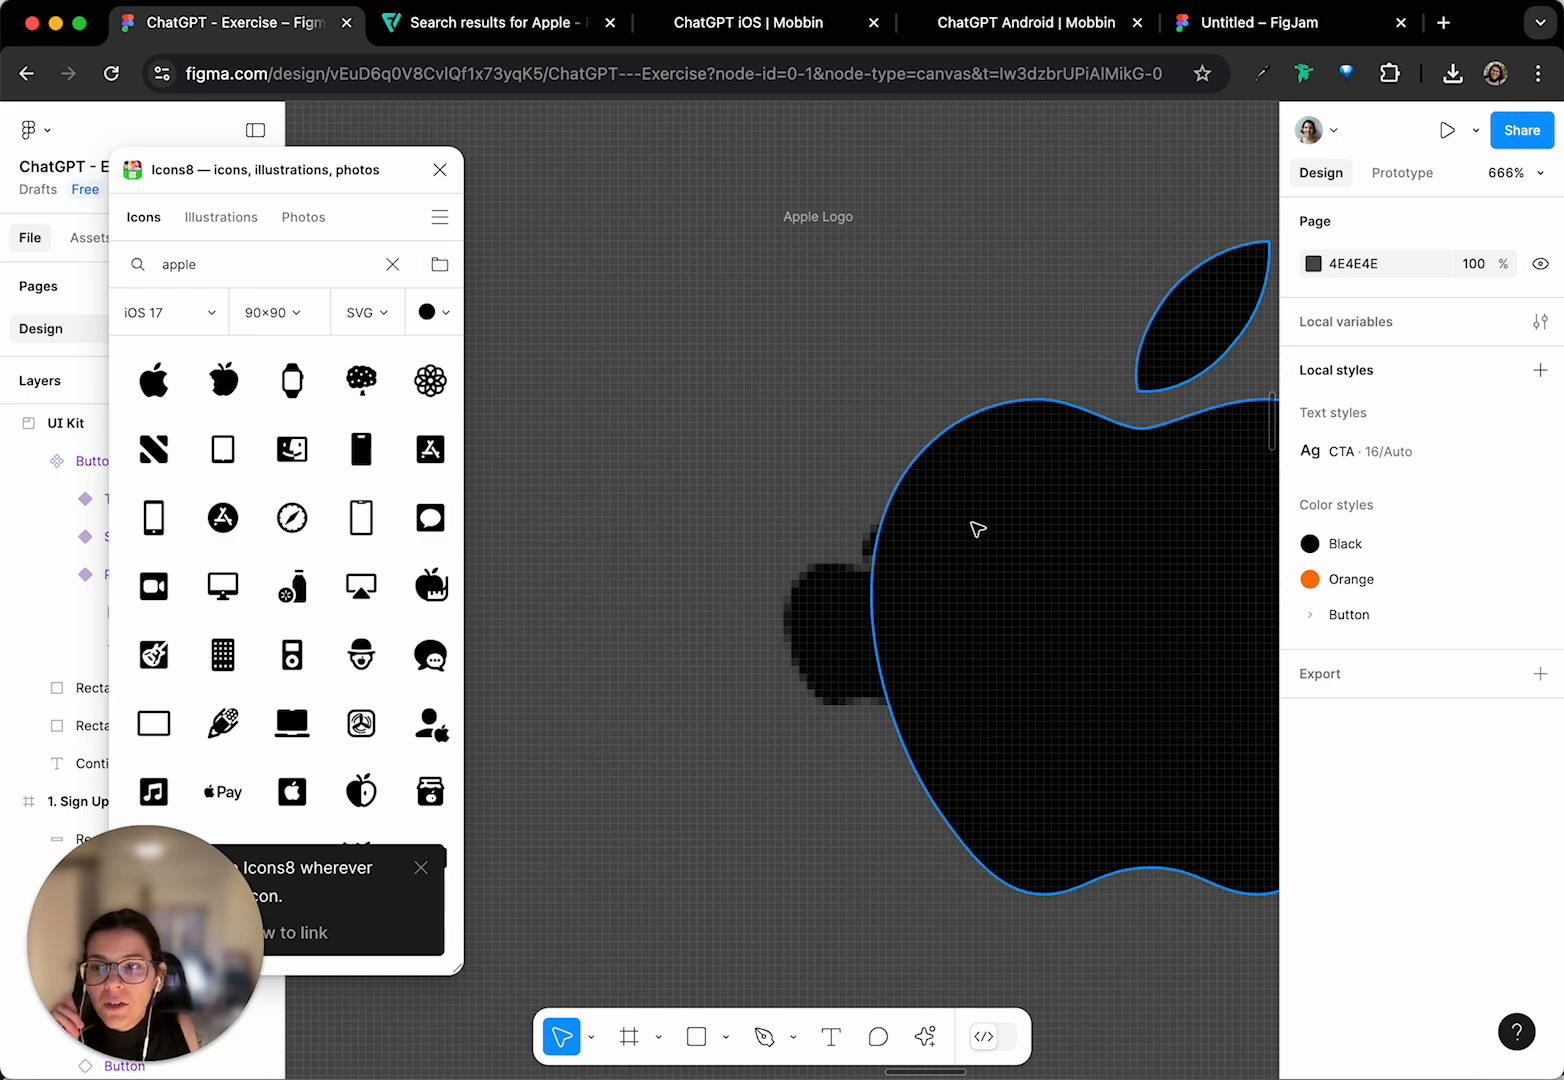
{"action": "scroll", "coordinate": [977, 529], "scroll_direction": "right", "scroll_amount": 5}
{"action": "left_click", "coordinate": [872, 640]}
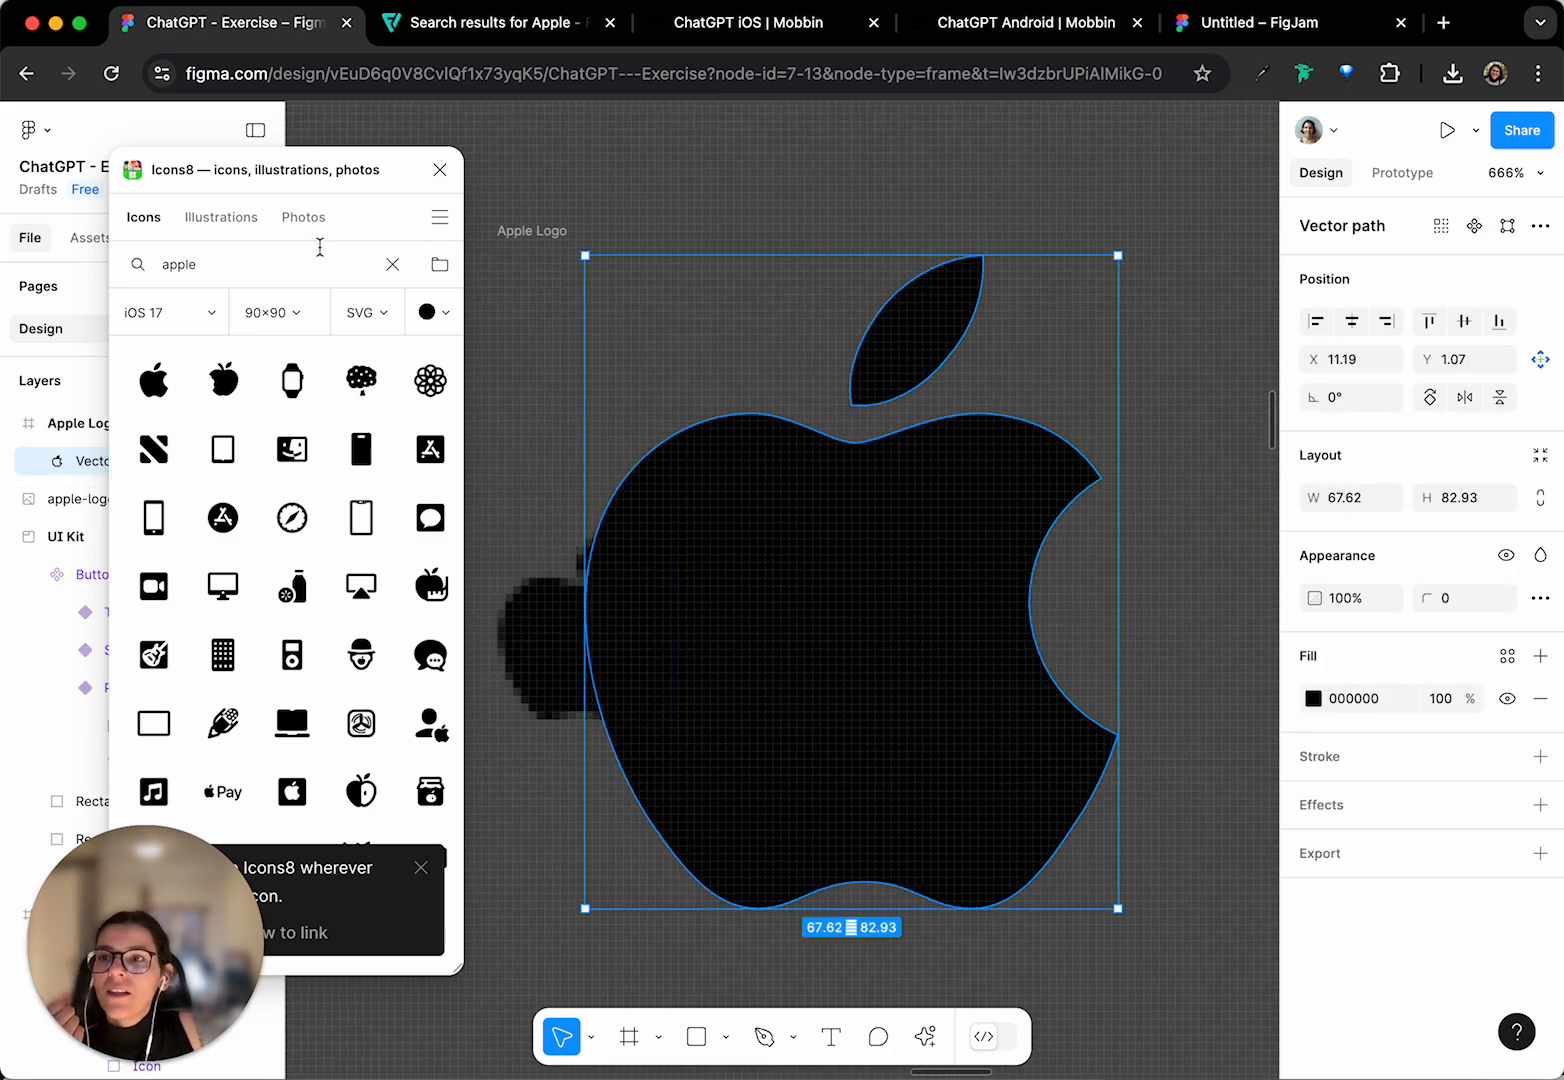
{"action": "left_click", "coordinate": [352, 312]}
- Check the icon sizes Icons8 offers and move the apple vector within its frame to X 20, Y 4
{"action": "scroll", "coordinate": [772, 478], "scroll_direction": "left", "scroll_amount": 3}
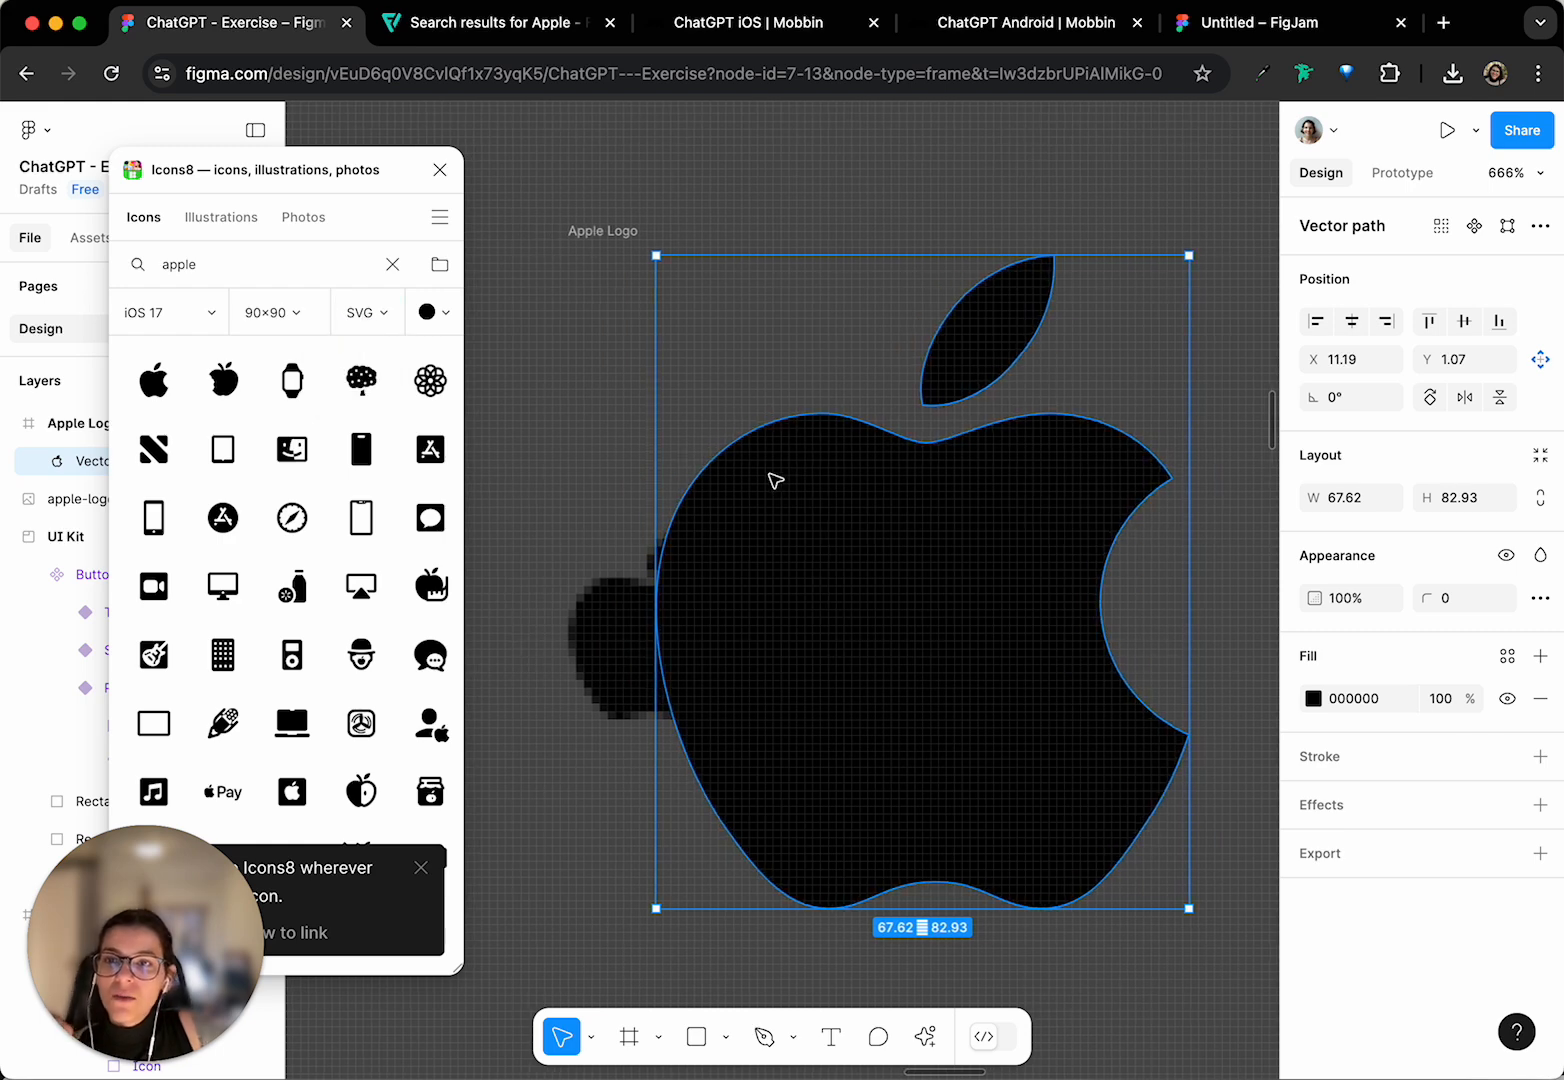
{"action": "left_click_drag", "start_coordinate": [869, 593], "coordinate": [1016, 551]}
{"action": "scroll", "coordinate": [1016, 551], "scroll_direction": "right", "scroll_amount": 3}
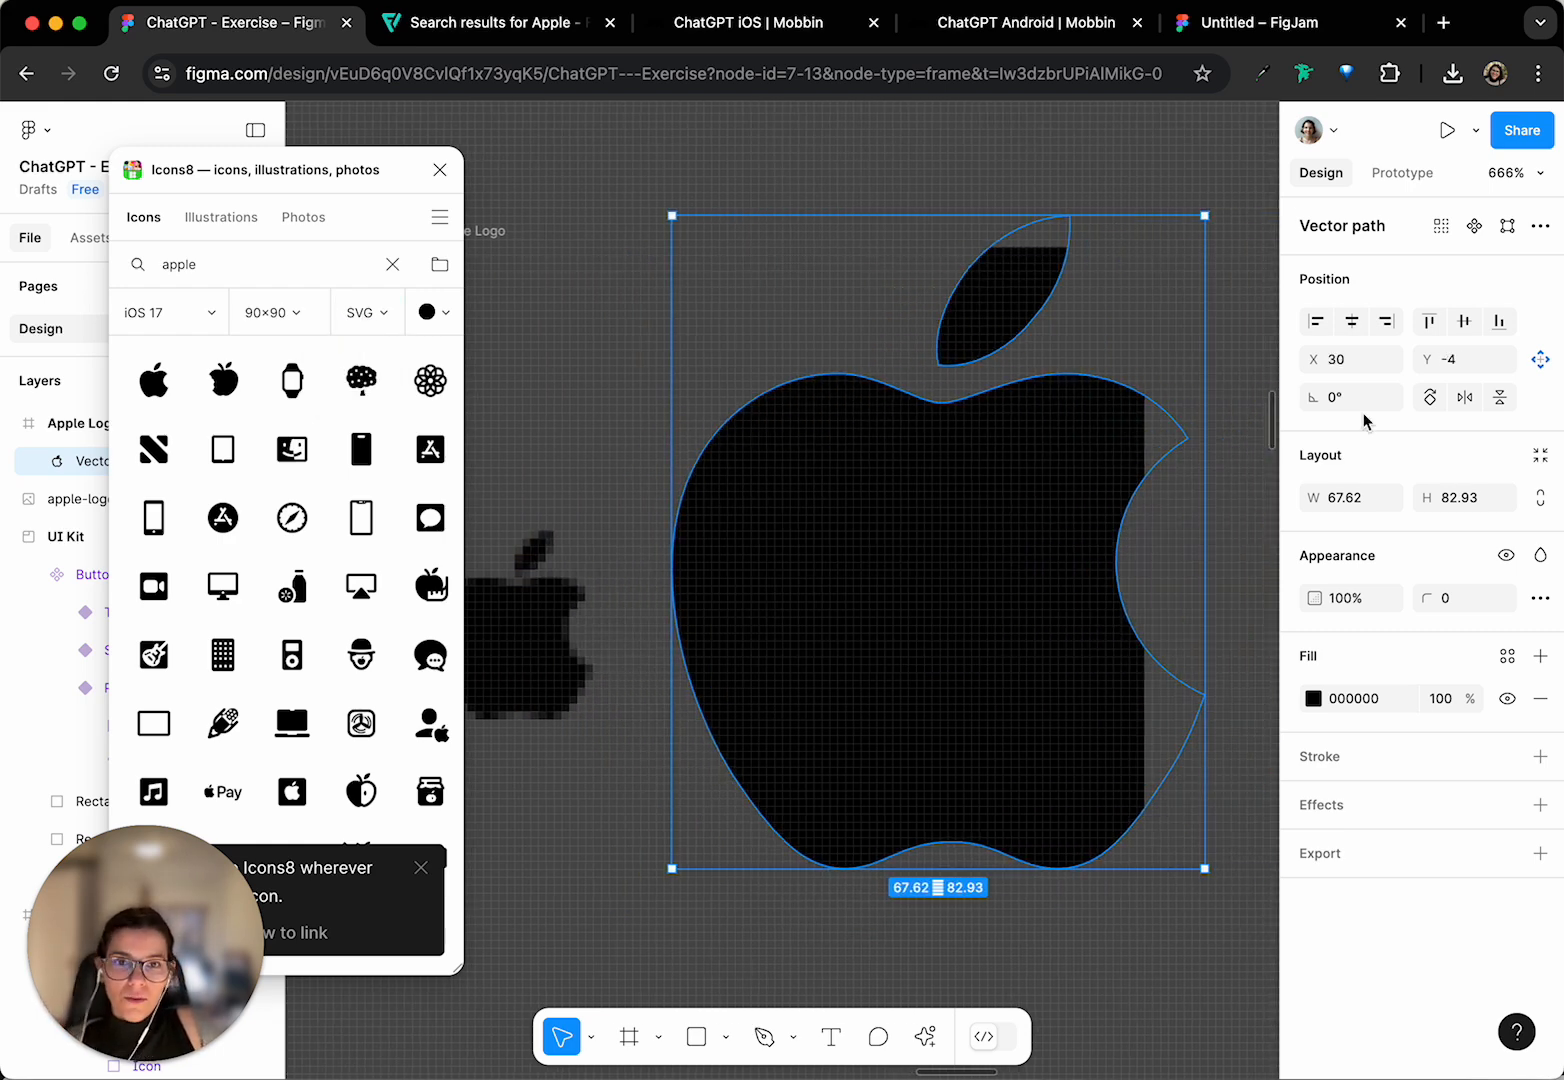
{"action": "left_click", "coordinate": [278, 315]}
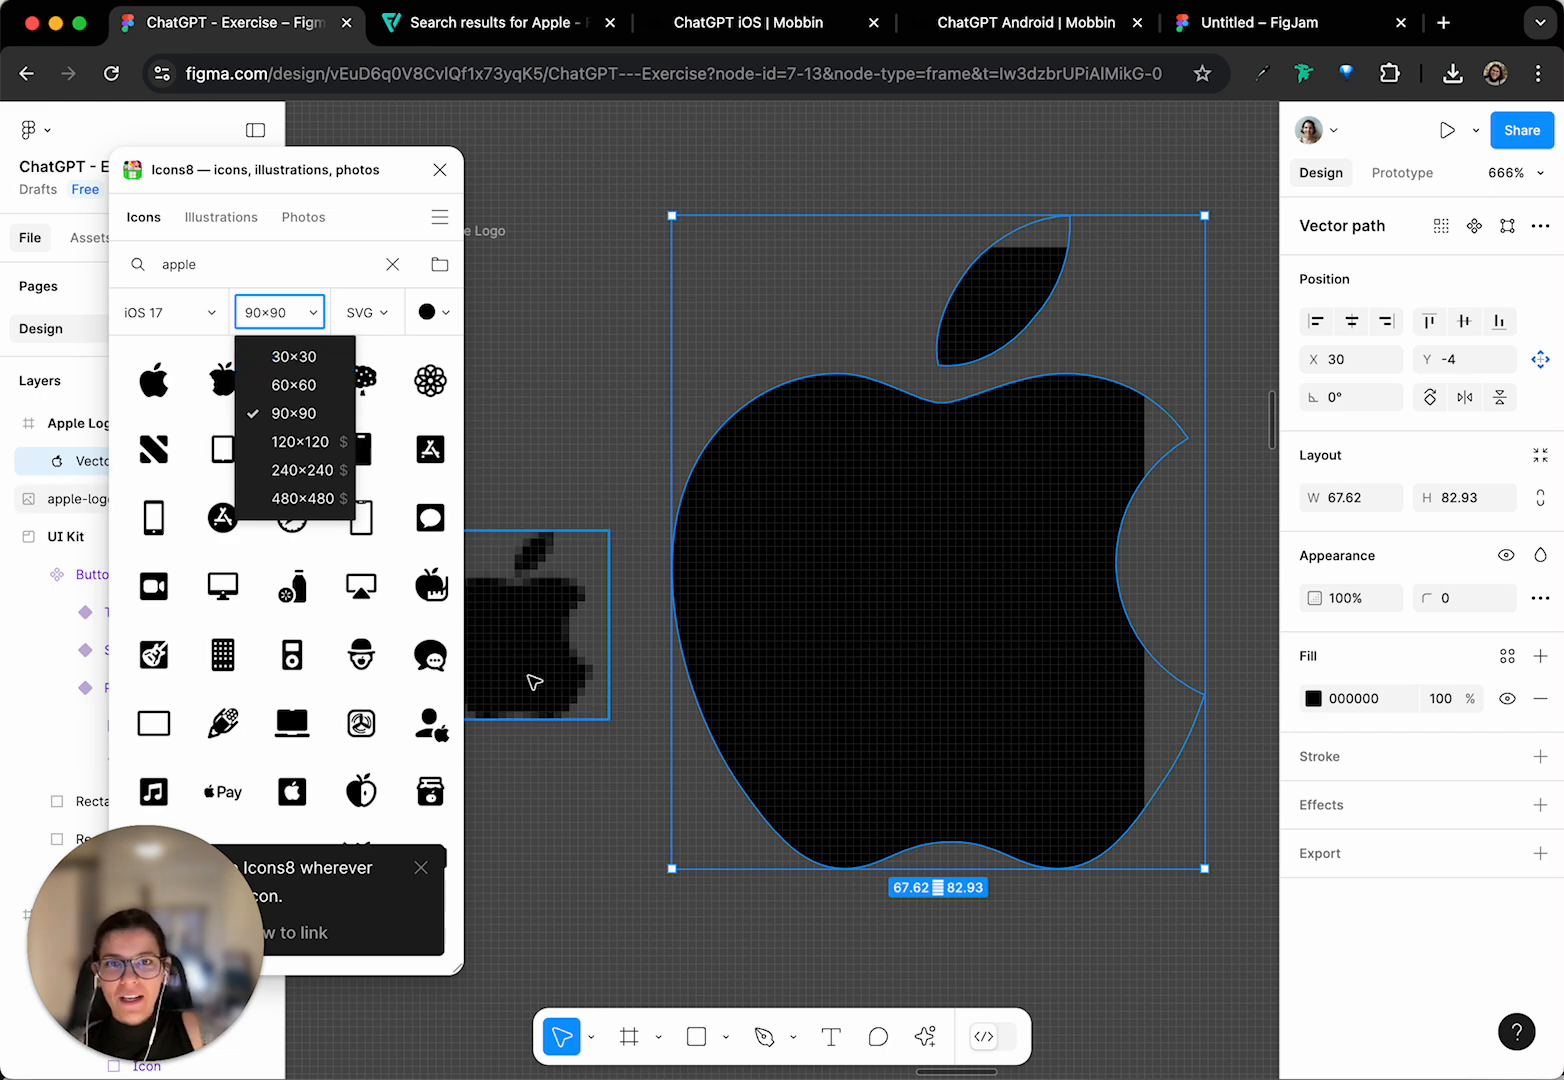
{"action": "left_click_drag", "start_coordinate": [936, 517], "coordinate": [865, 577]}
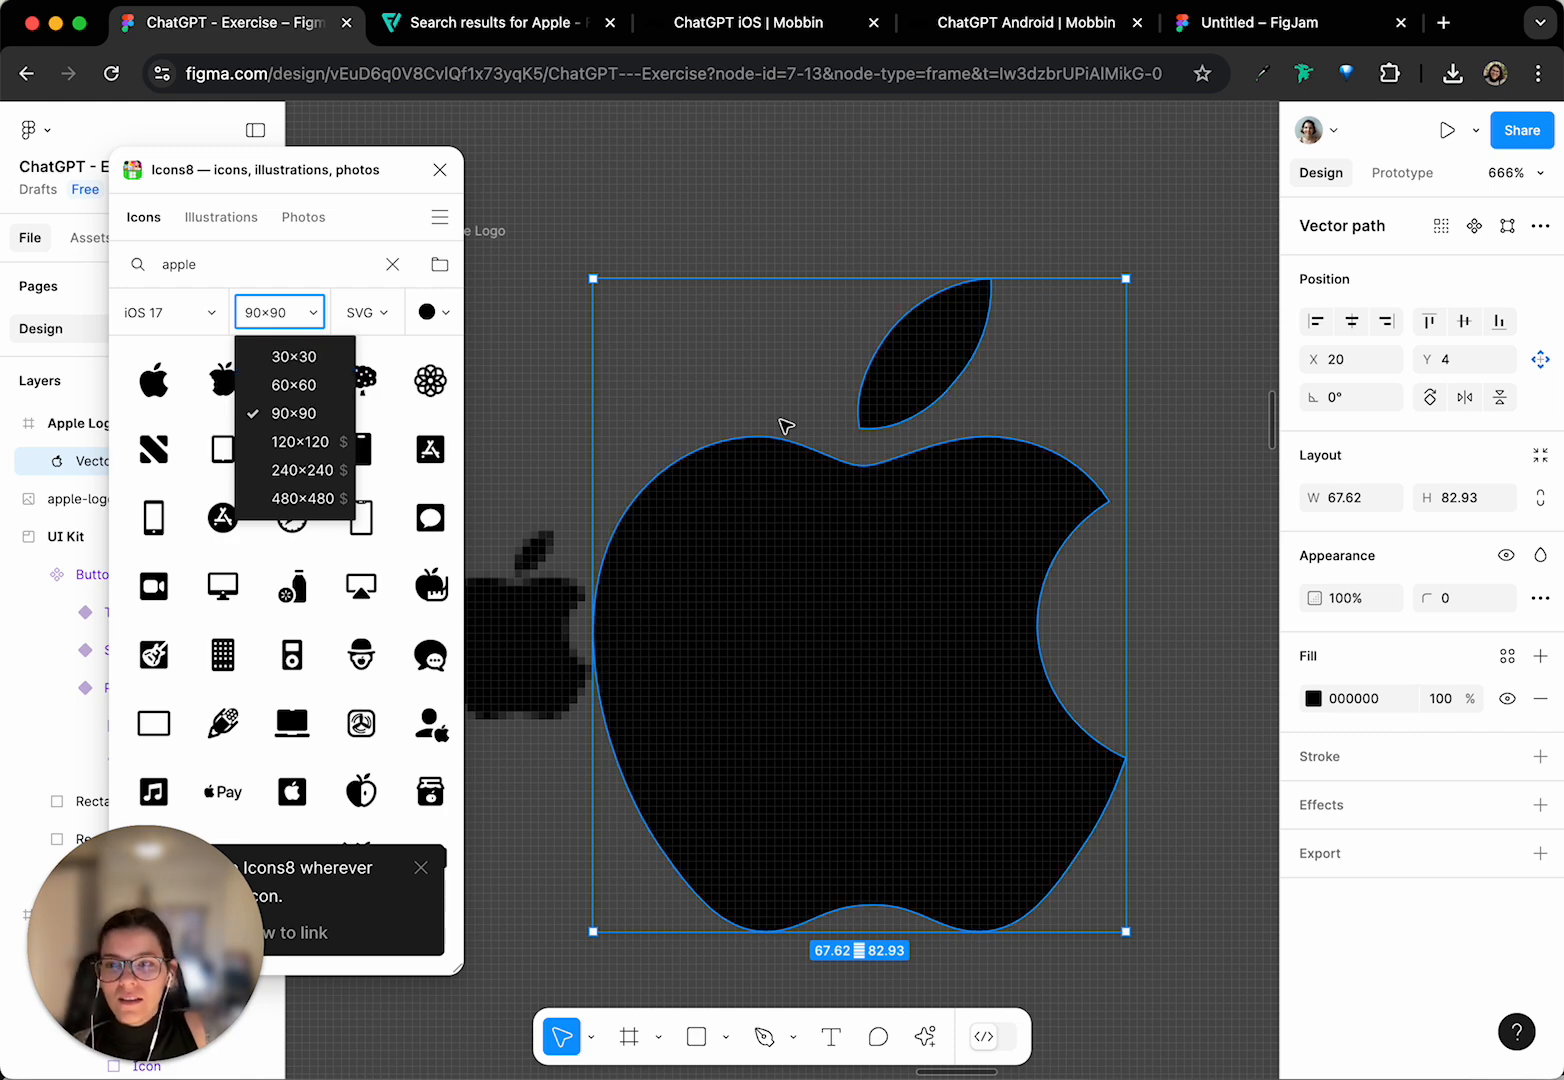
- Replace the 90×90 Apple Logo frame with a 30×30 SVG Apple logo from Icons8, placed beside the pixelated apple image
{"action": "key", "text": "Escape"}
{"action": "left_click", "coordinate": [293, 356]}
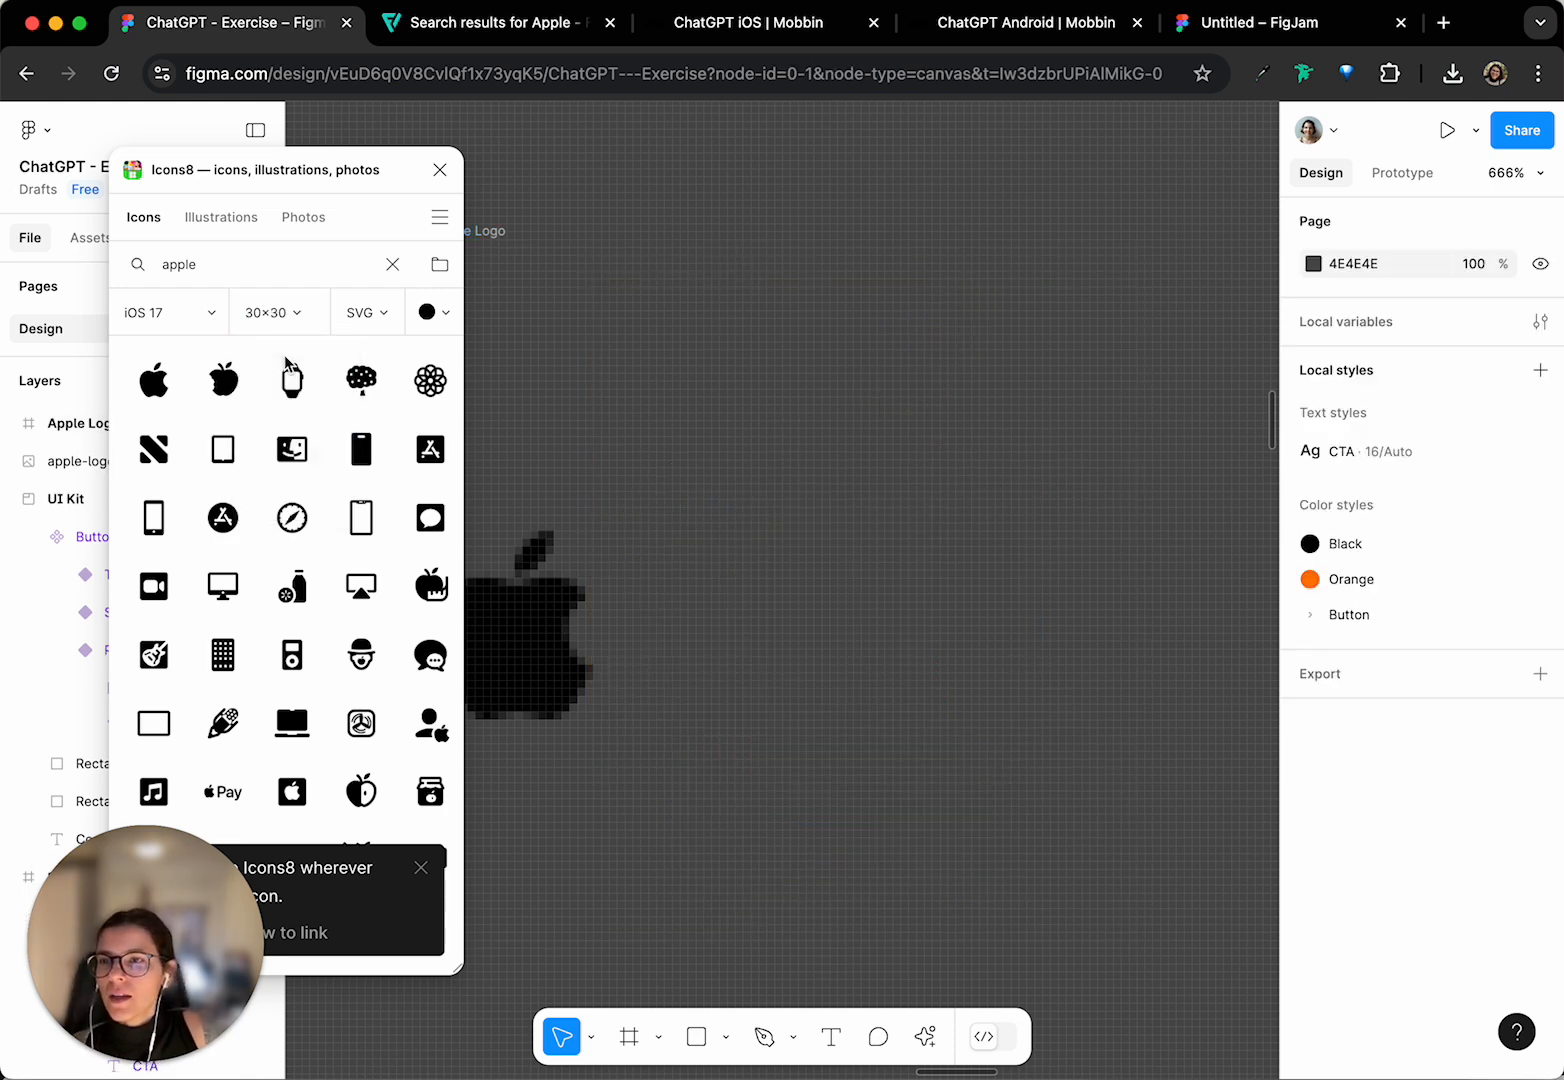
{"action": "scroll", "coordinate": [643, 667], "scroll_direction": "left", "scroll_amount": 3}
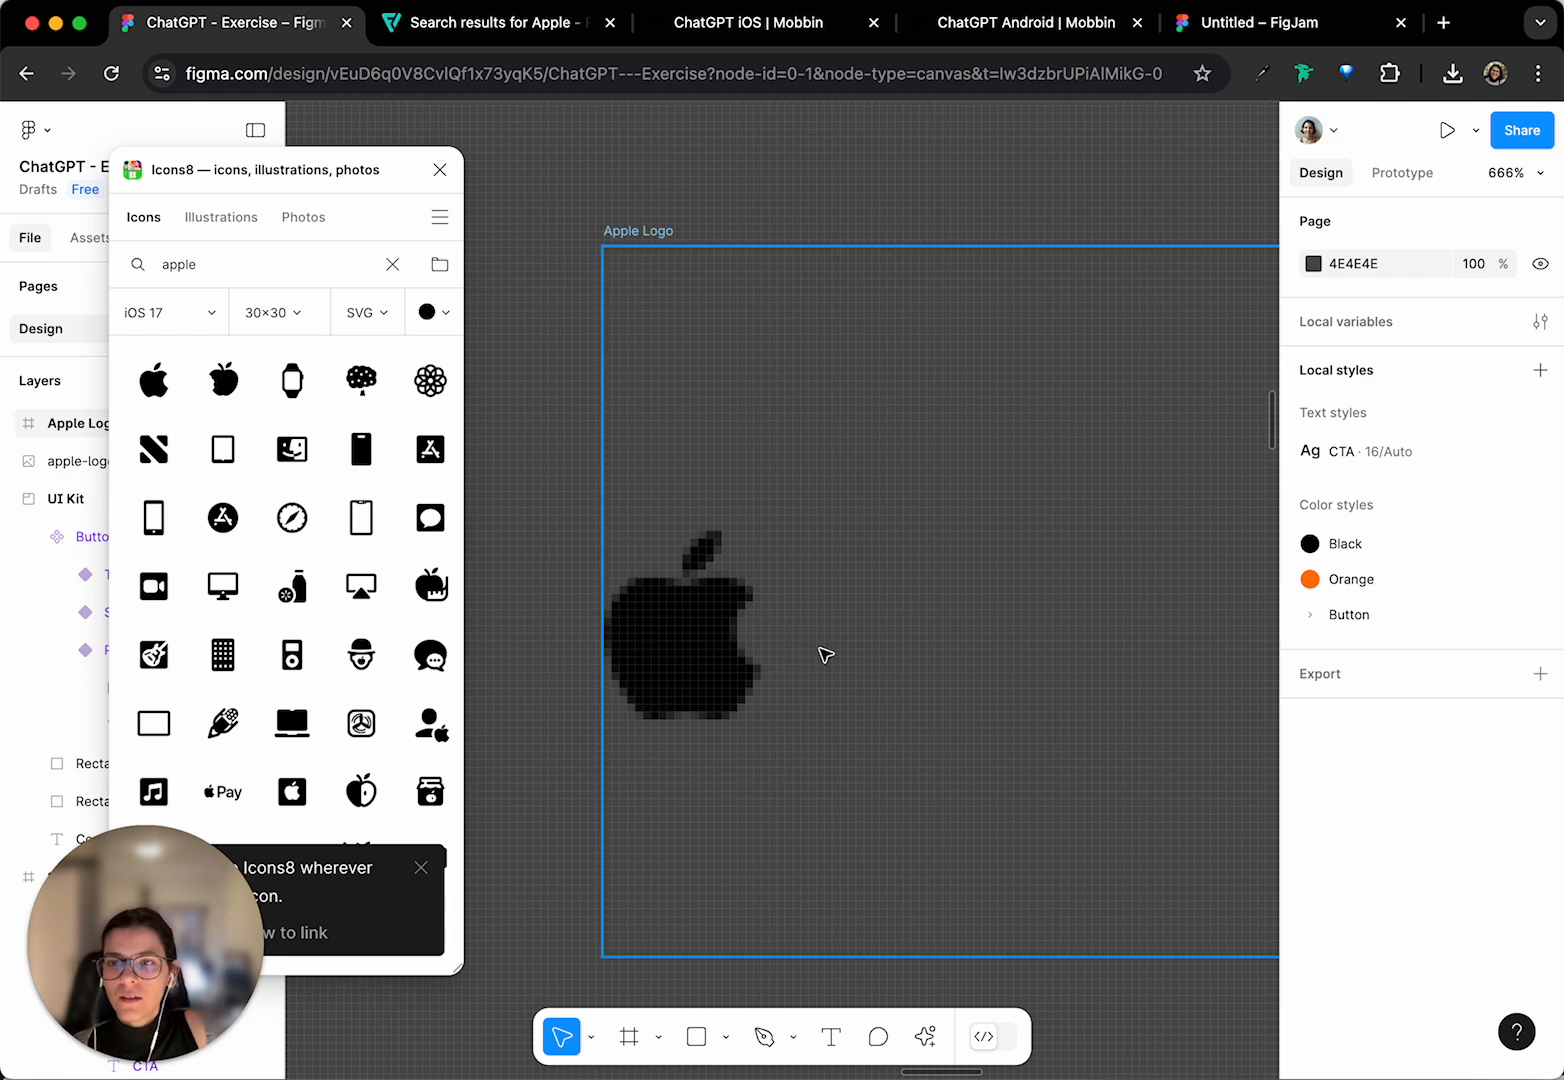
{"action": "left_click", "coordinate": [620, 240]}
{"action": "key", "text": "Delete"}
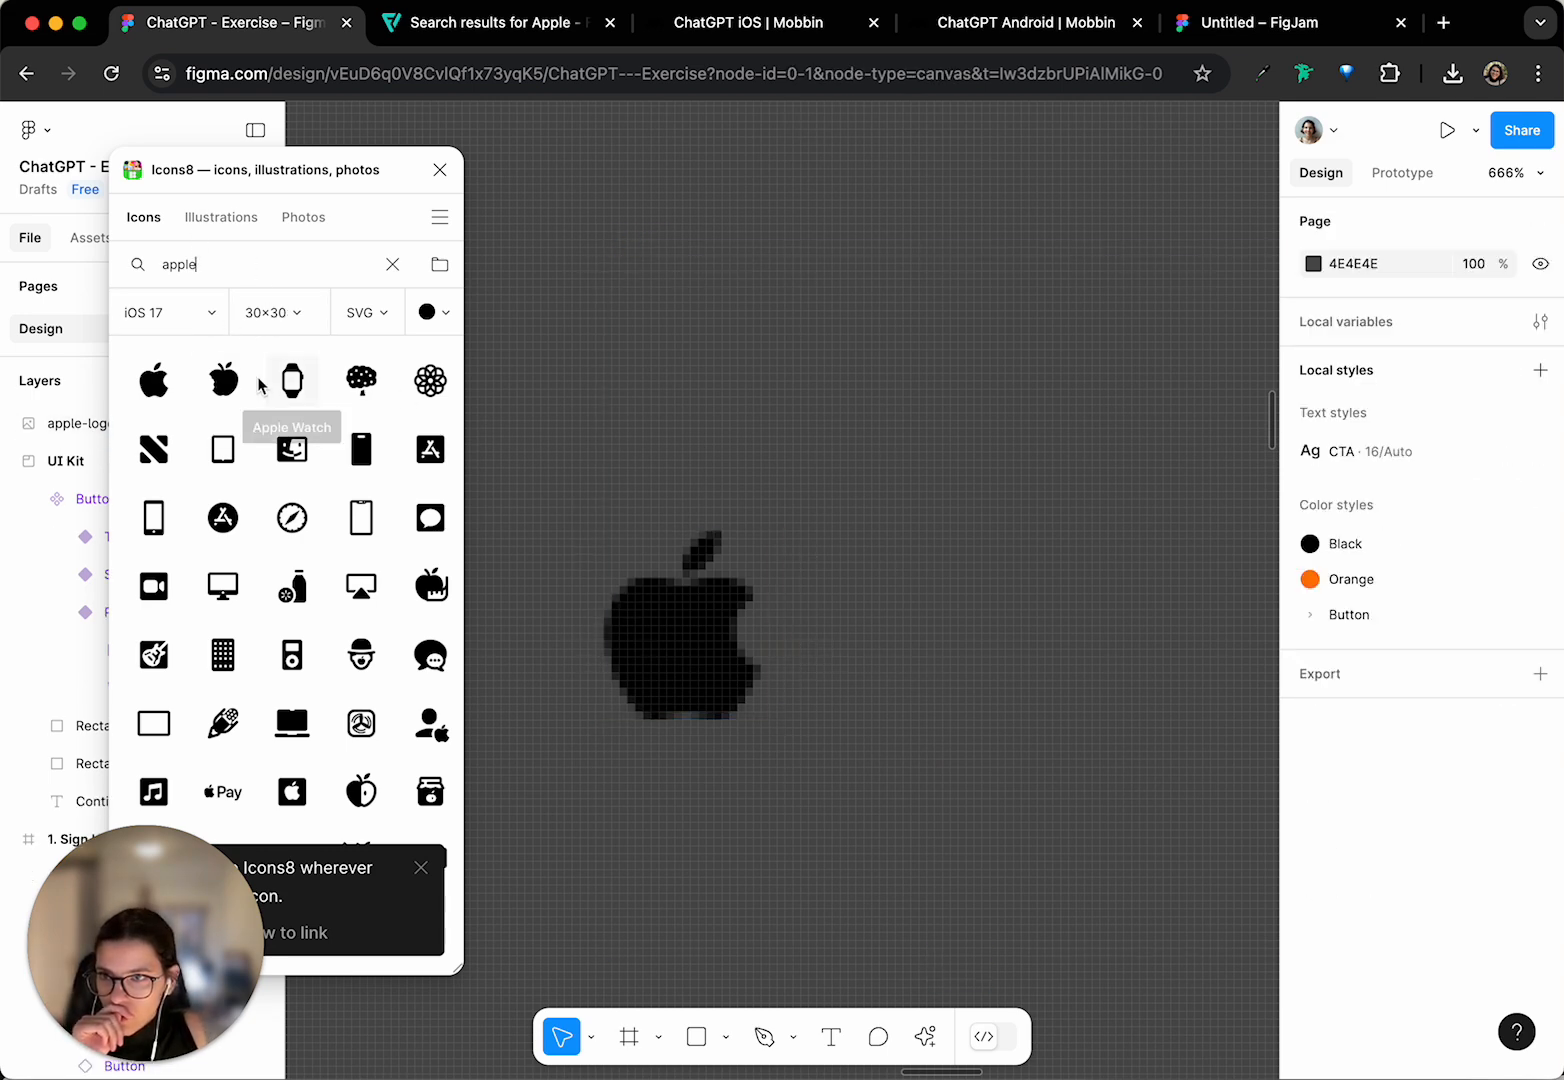
{"action": "left_click_drag", "start_coordinate": [163, 388], "coordinate": [932, 540]}
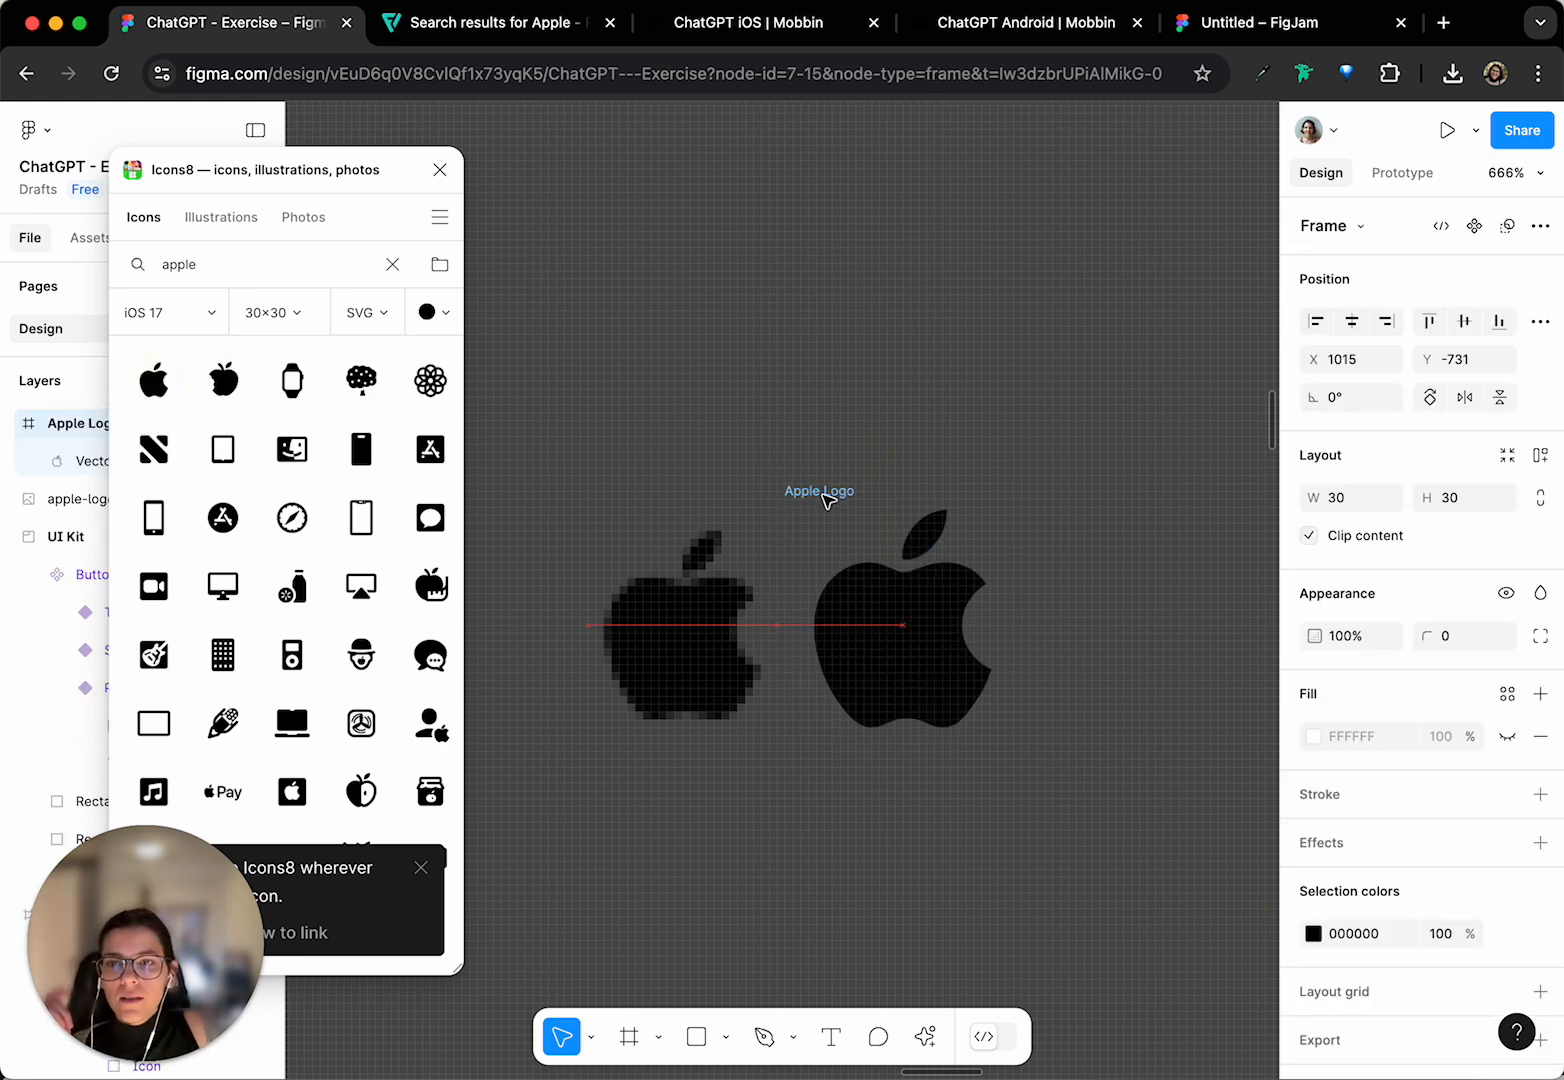
{"action": "scroll", "coordinate": [900, 630], "scroll_direction": "left", "scroll_amount": 5}
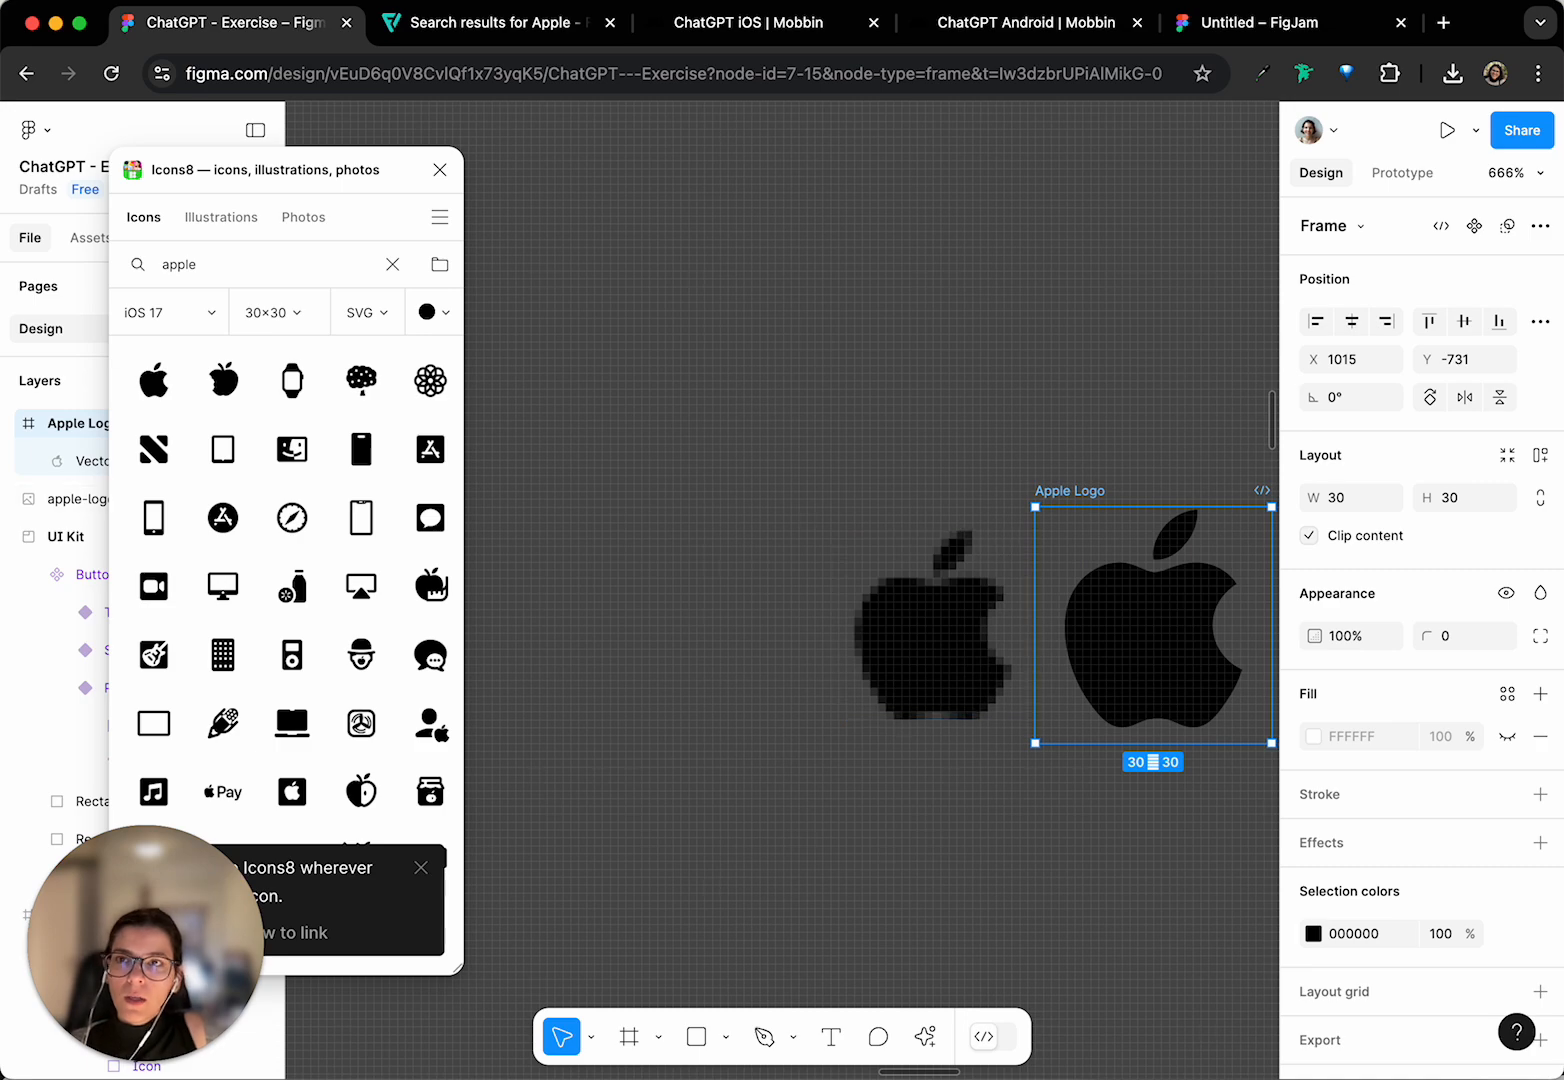
- Check the Apple Logo's download formats on Flaticon, return to Figma and examine the apple image's pixels up close
{"action": "left_click", "coordinate": [425, 26]}
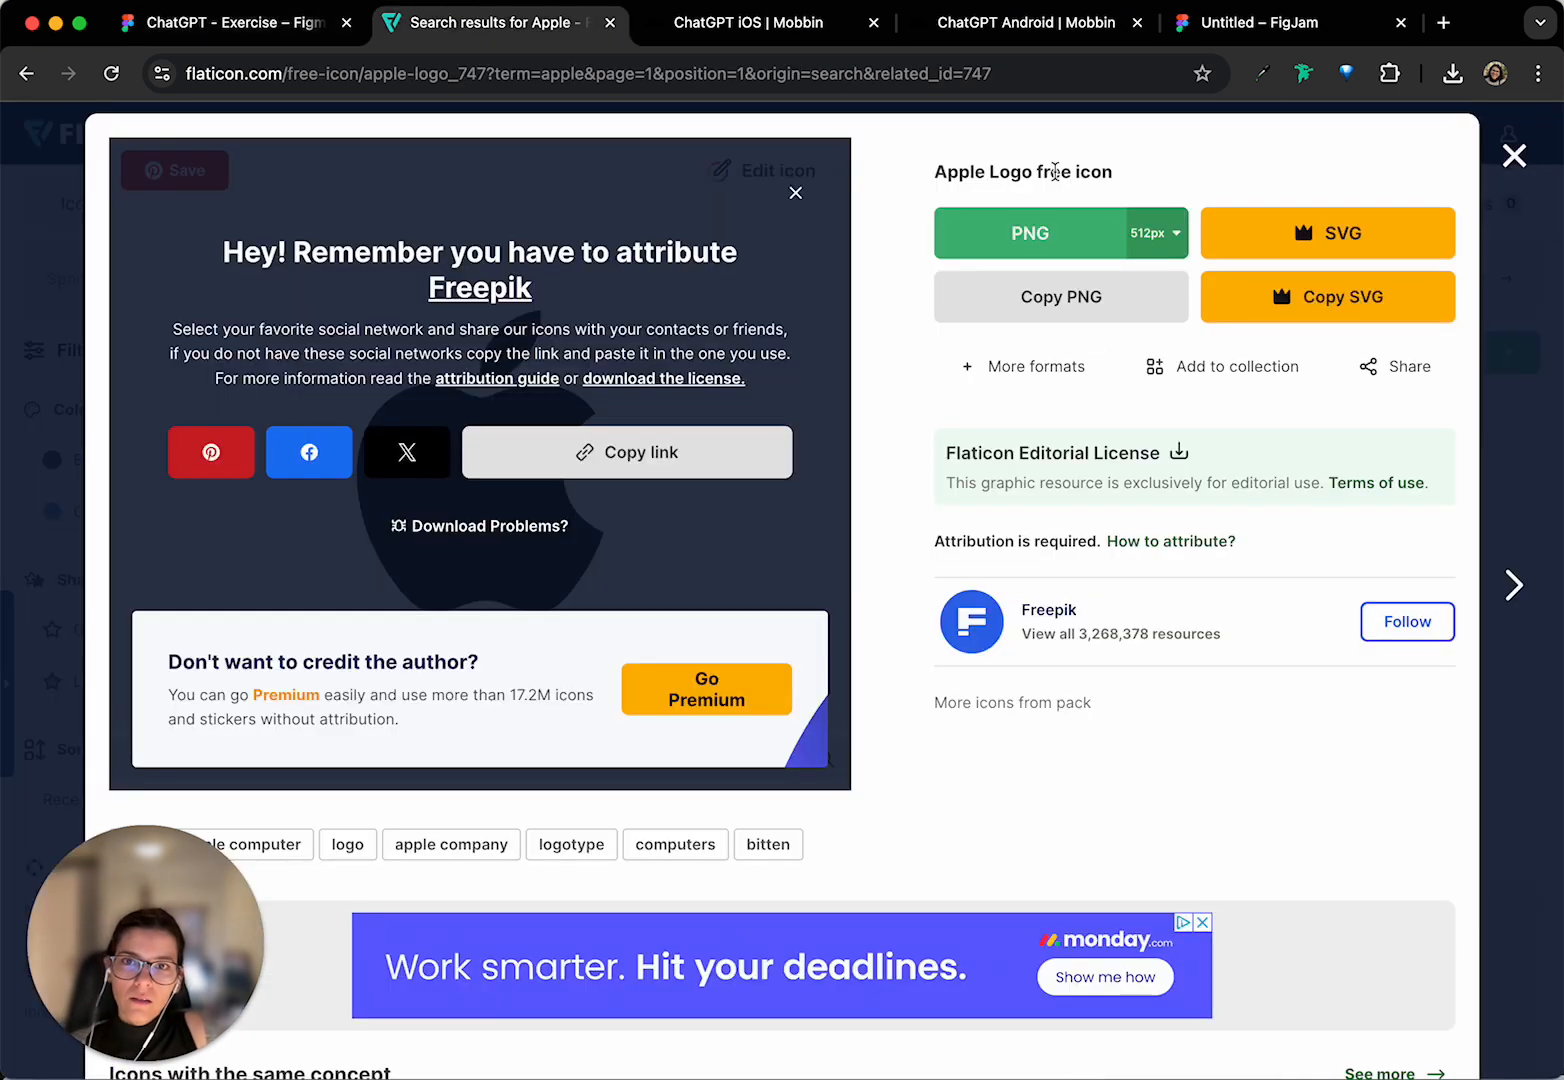
{"action": "left_click", "coordinate": [336, 36]}
{"action": "scroll", "coordinate": [1124, 593], "scroll_direction": "up", "scroll_amount": 10}
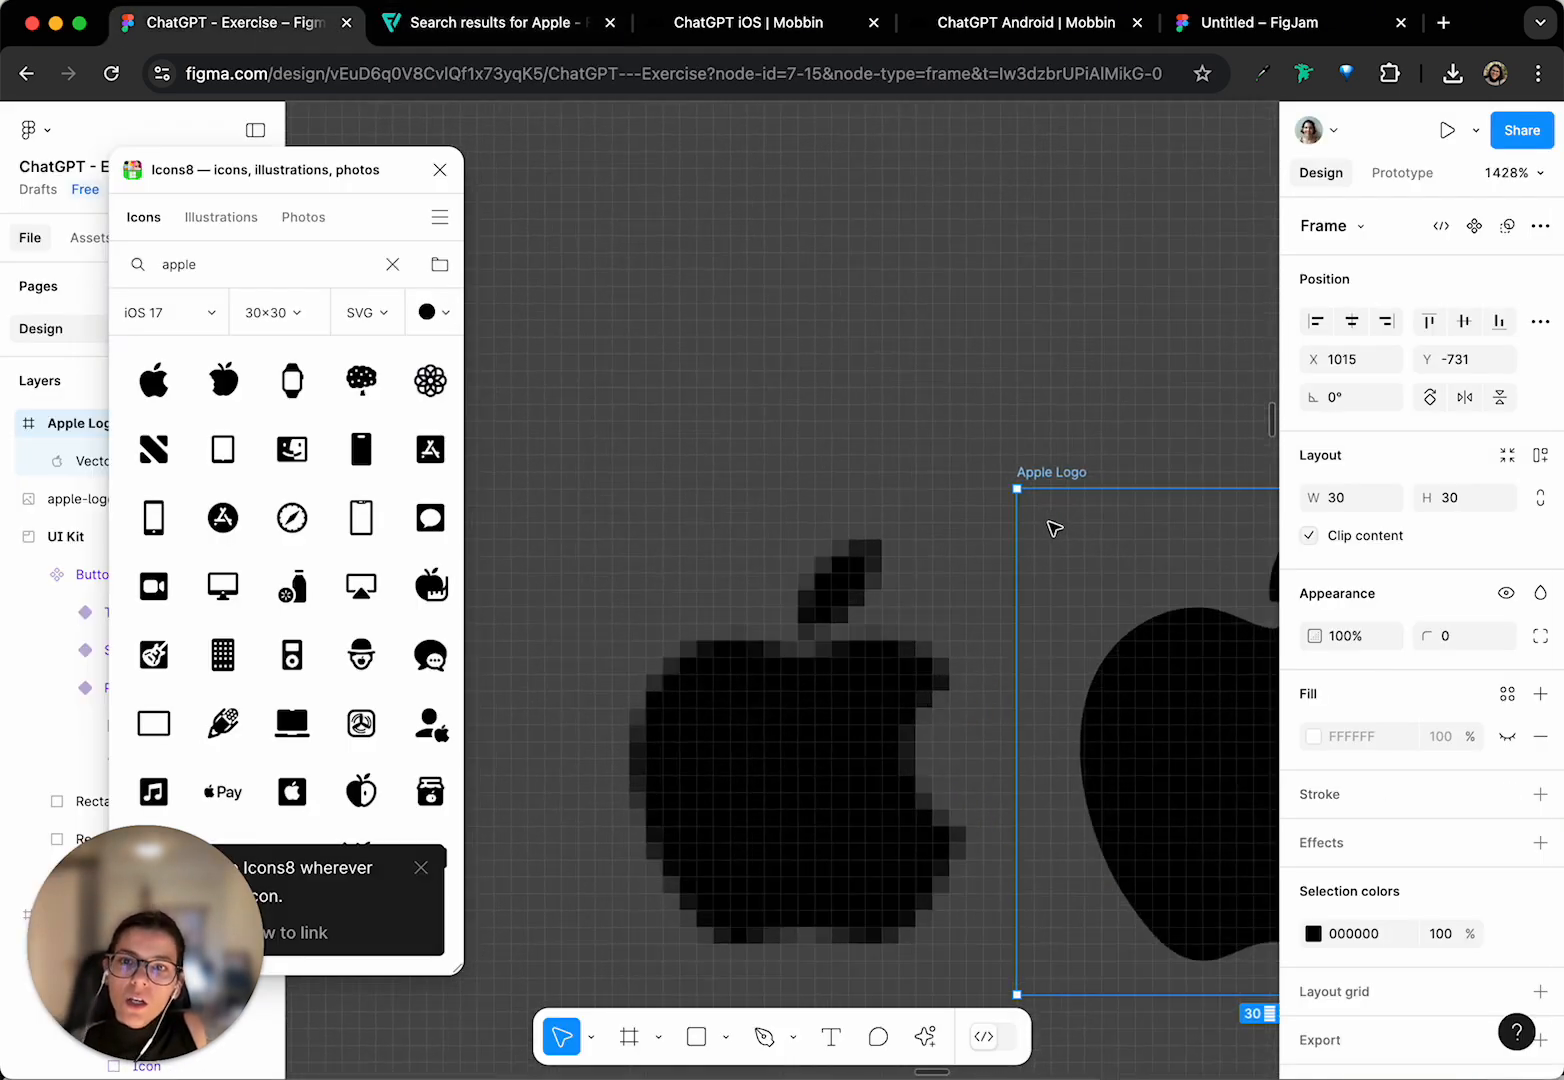
{"action": "left_click", "coordinate": [862, 524]}
{"action": "scroll", "coordinate": [1065, 698], "scroll_direction": "right", "scroll_amount": 3}
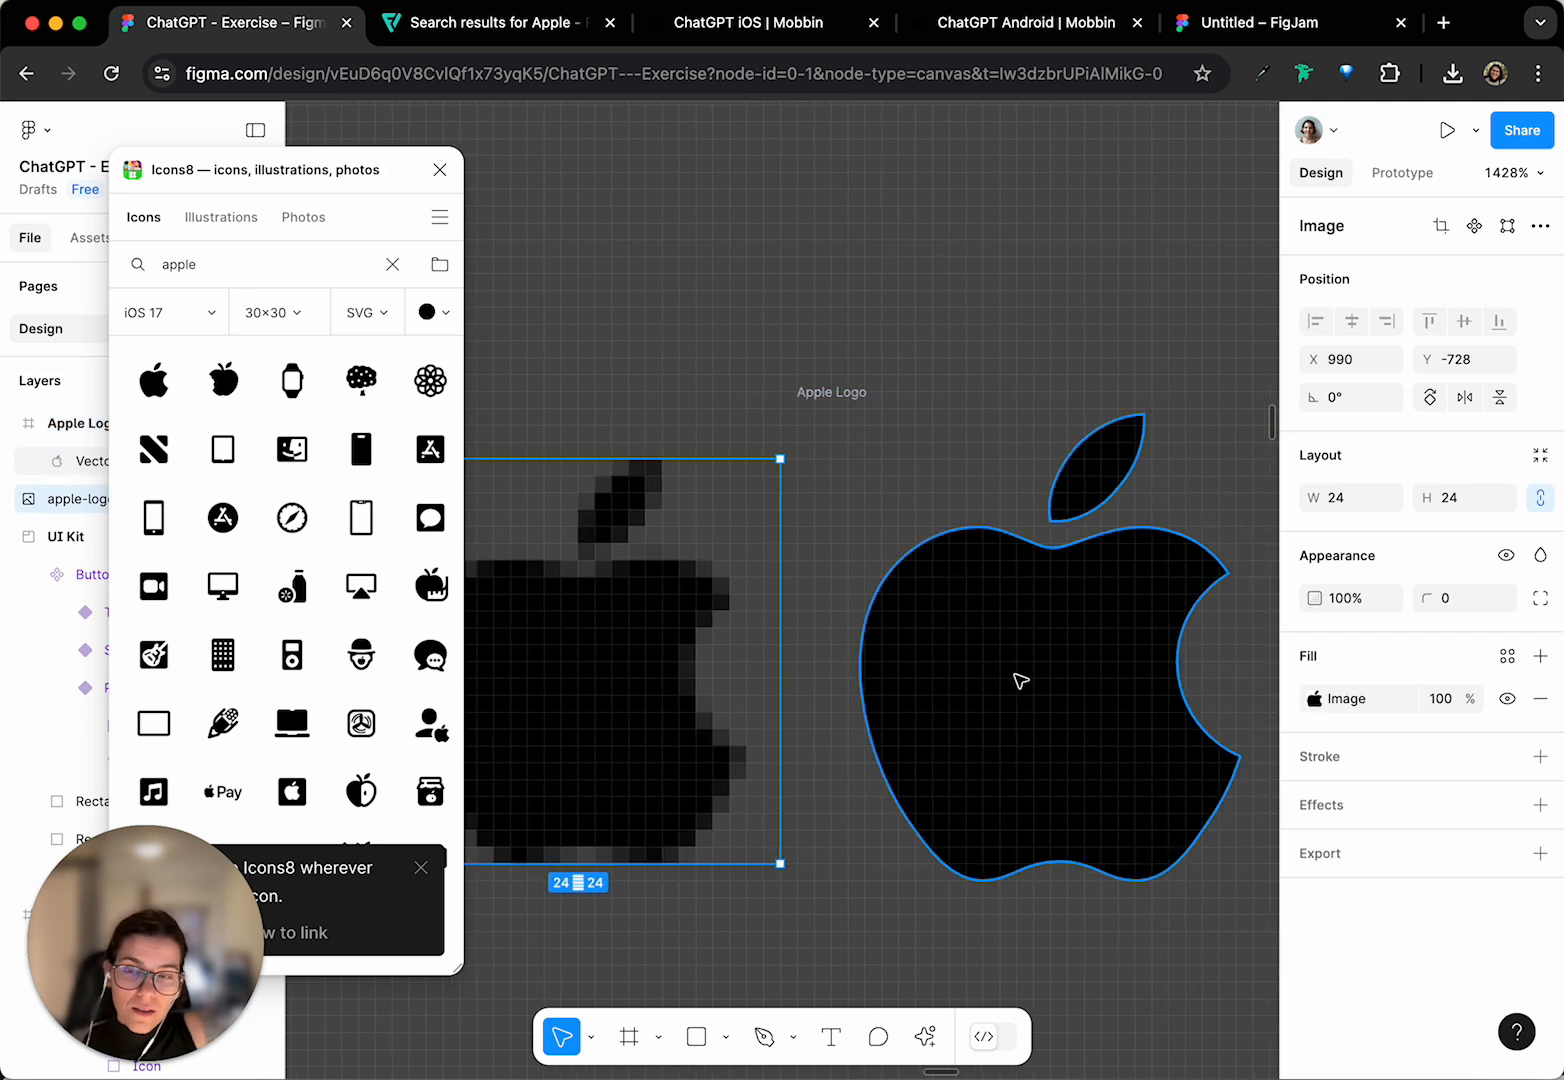
{"action": "scroll", "coordinate": [1019, 681], "scroll_direction": "left", "scroll_amount": 3}
{"action": "left_click", "coordinate": [898, 399]}
{"action": "scroll", "coordinate": [895, 398], "scroll_direction": "right", "scroll_amount": 2}
{"action": "scroll", "coordinate": [768, 517], "scroll_direction": "up", "scroll_amount": 8}
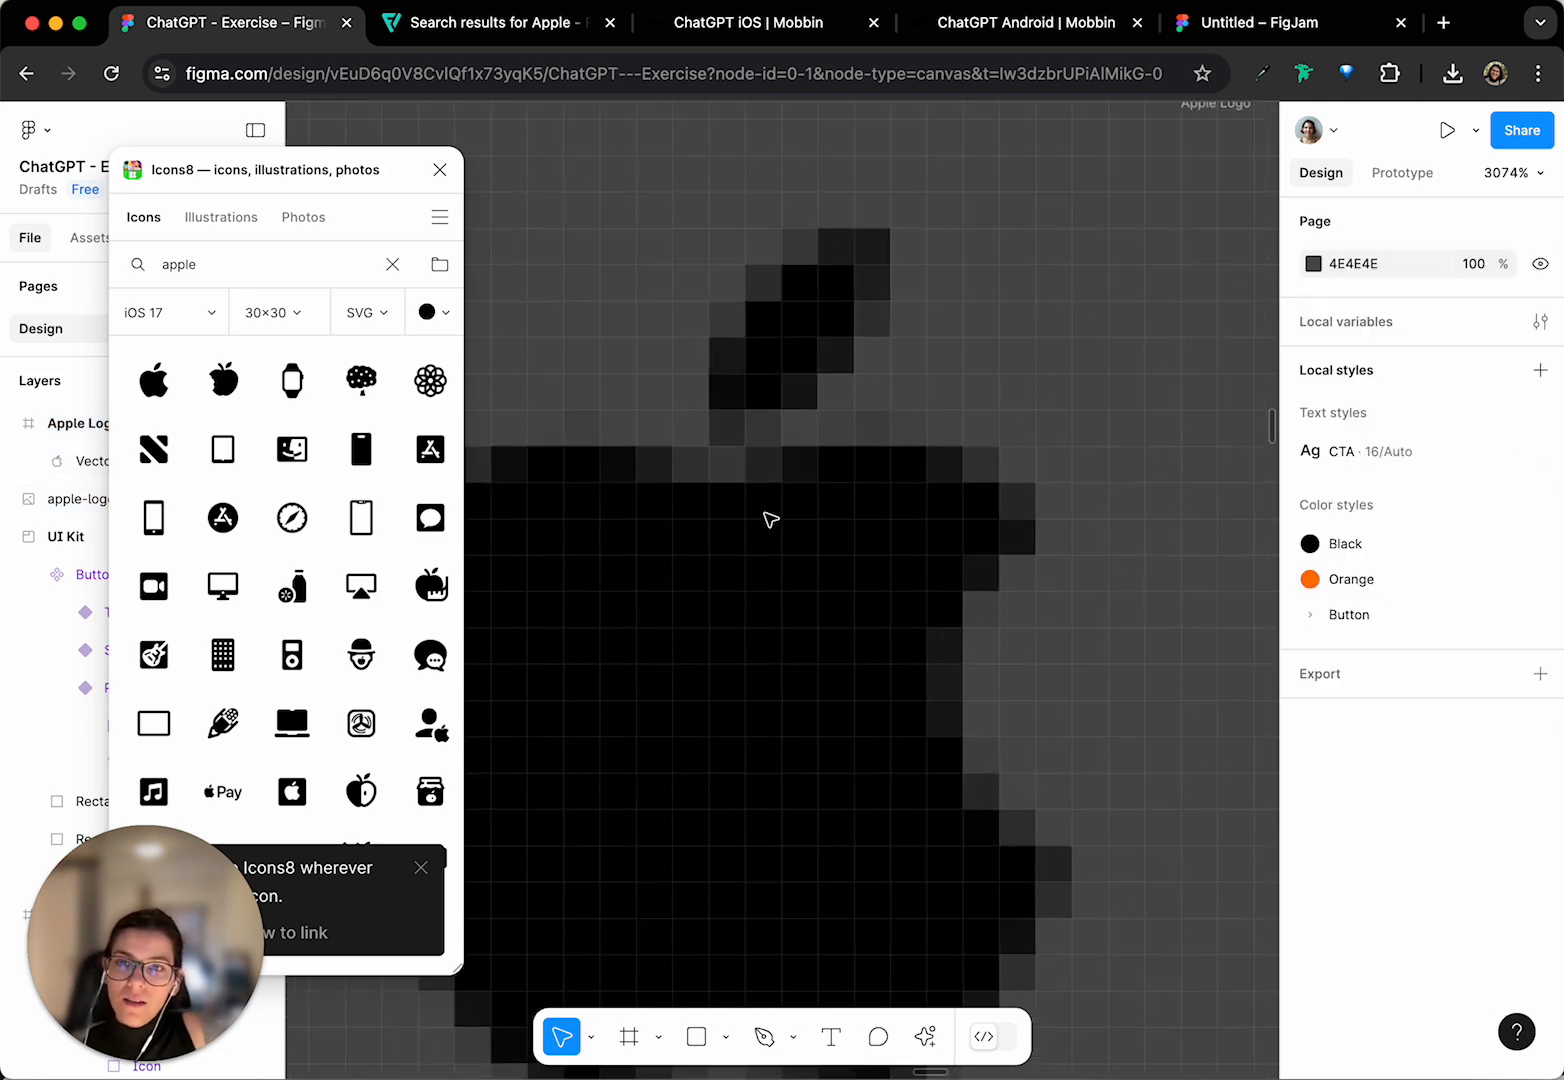
{"action": "scroll", "coordinate": [733, 633], "scroll_direction": "down", "scroll_amount": 10}
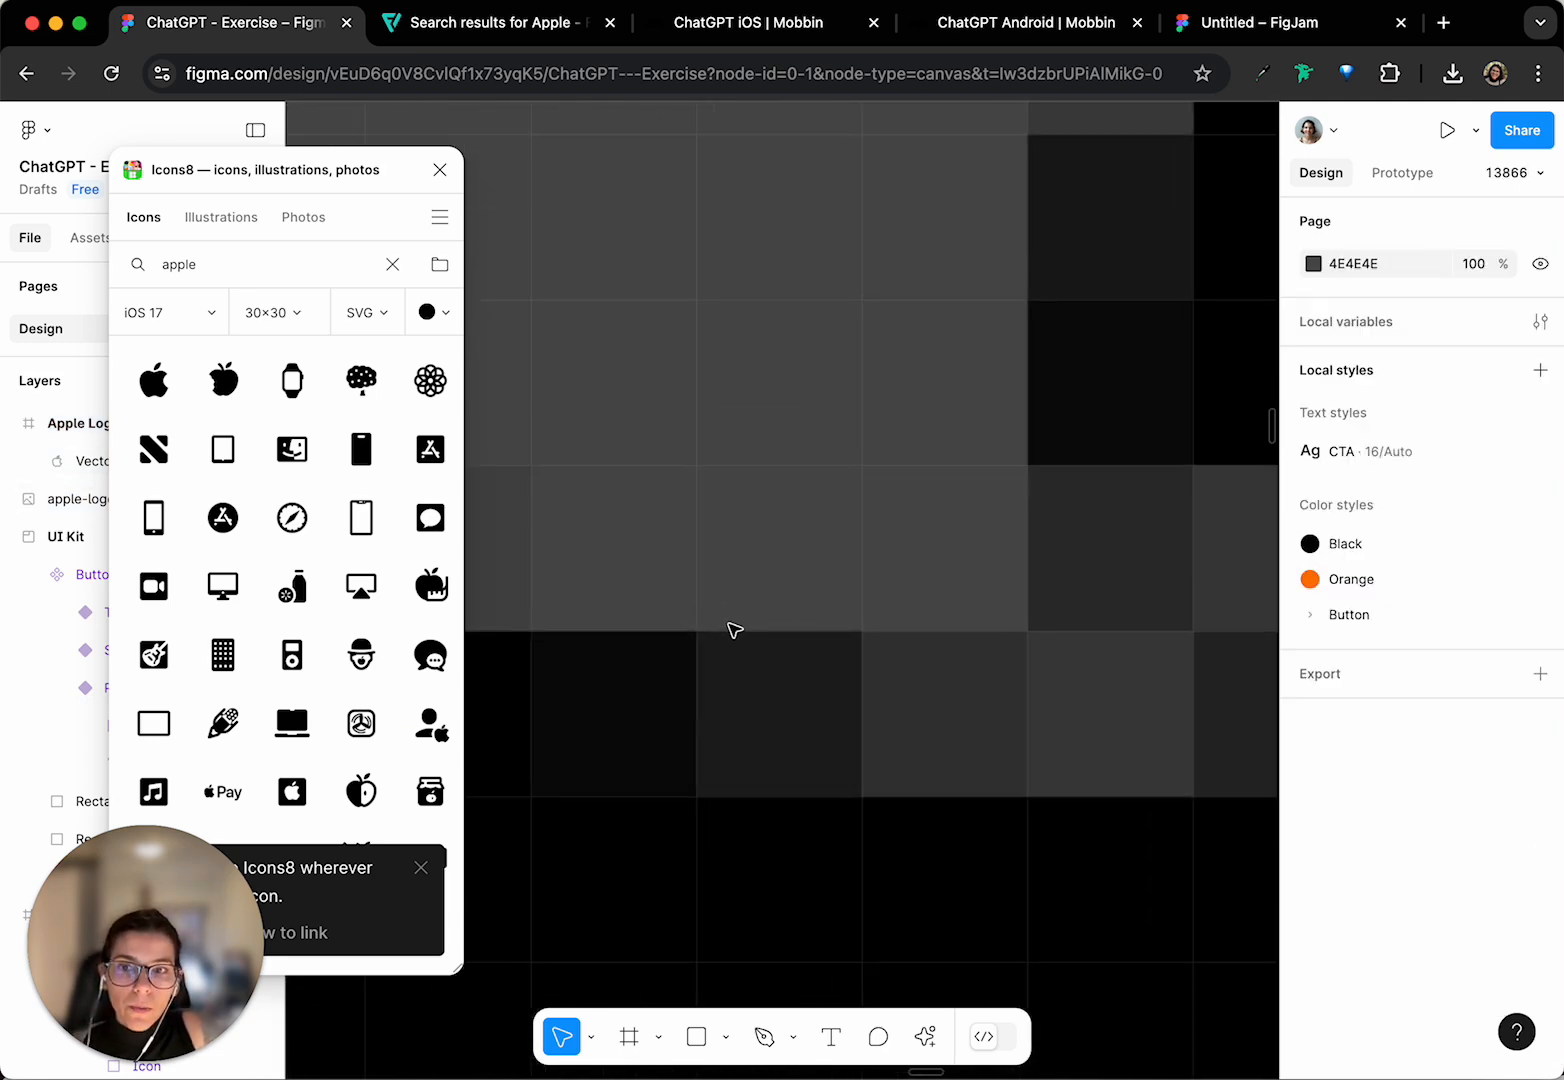
{"action": "scroll", "coordinate": [737, 633], "scroll_direction": "down", "scroll_amount": 8}
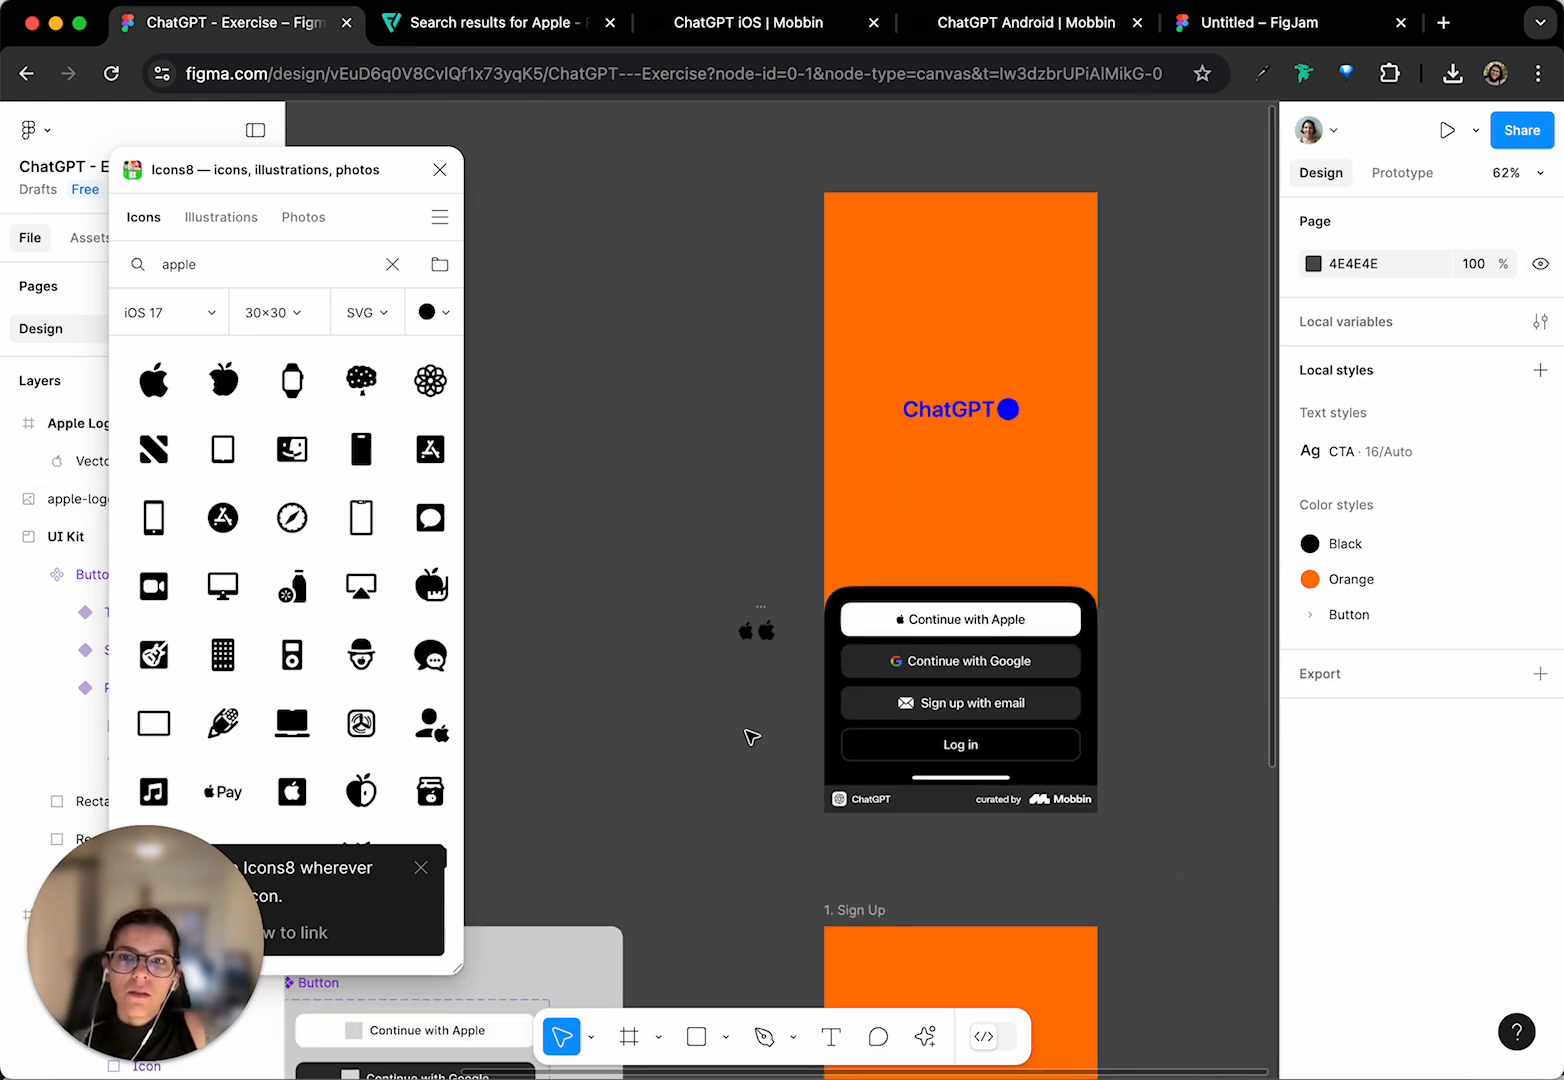
- Compare the edge sharpness of the raster apple image with the Icons8 vector Apple Logo at high magnification
{"action": "scroll", "coordinate": [758, 635], "scroll_direction": "up", "scroll_amount": 5}
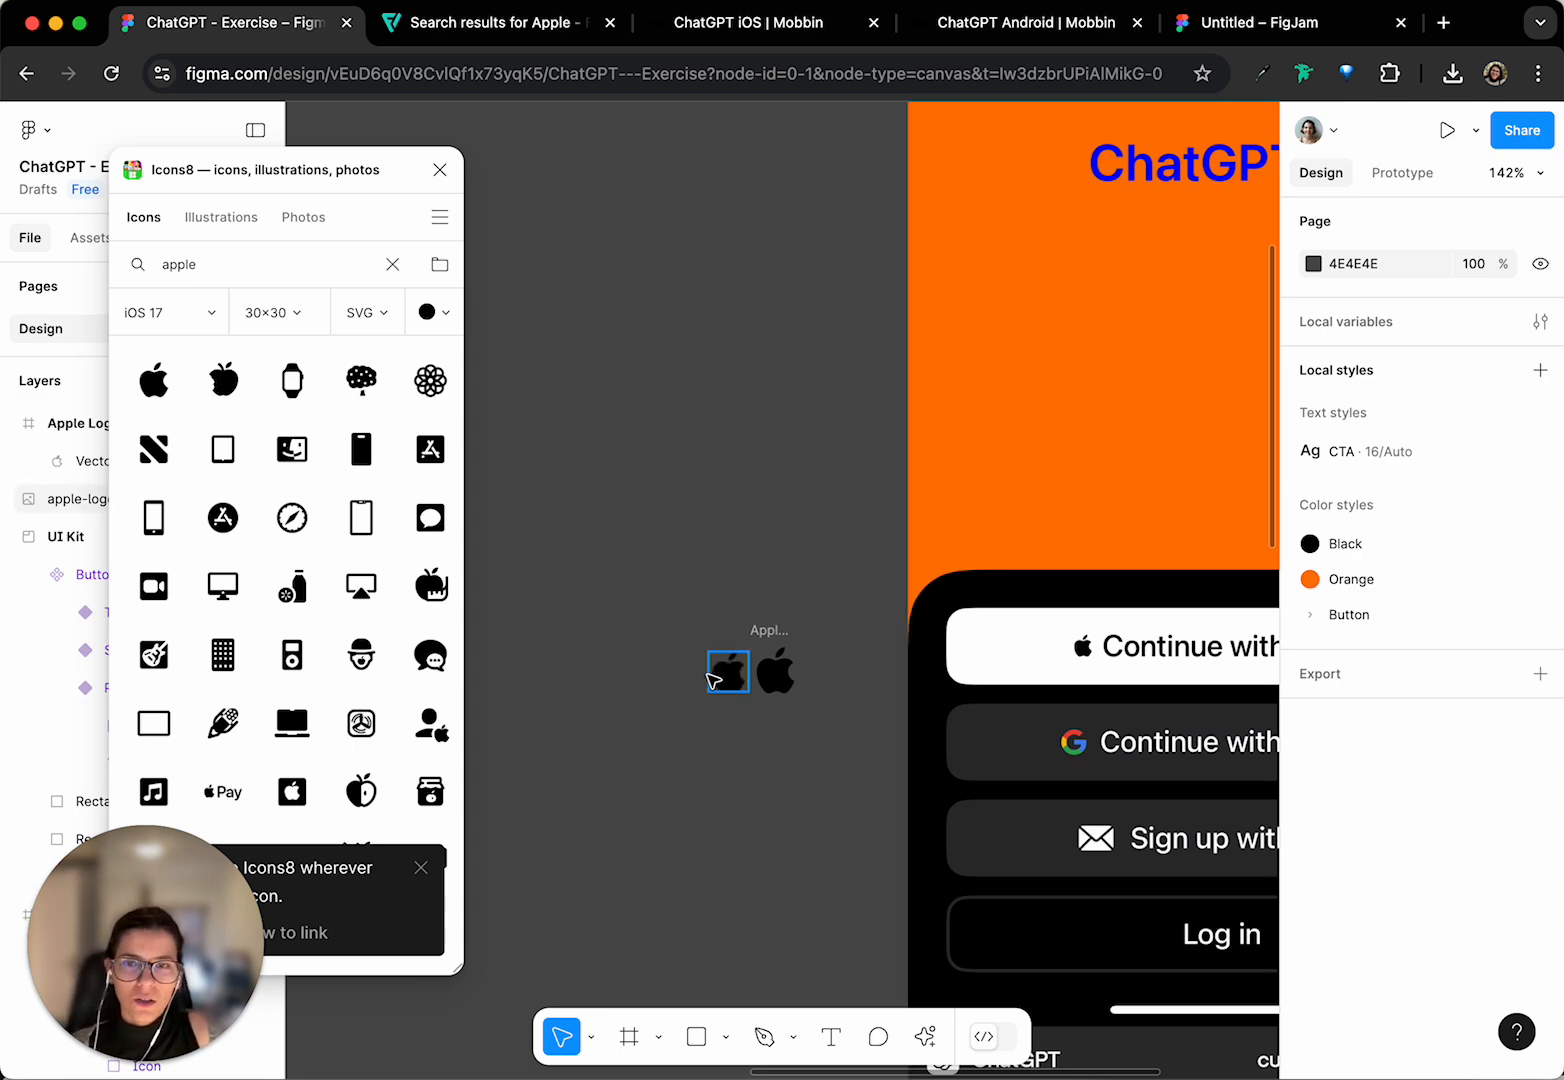
{"action": "scroll", "coordinate": [834, 670], "scroll_direction": "up", "scroll_amount": 10}
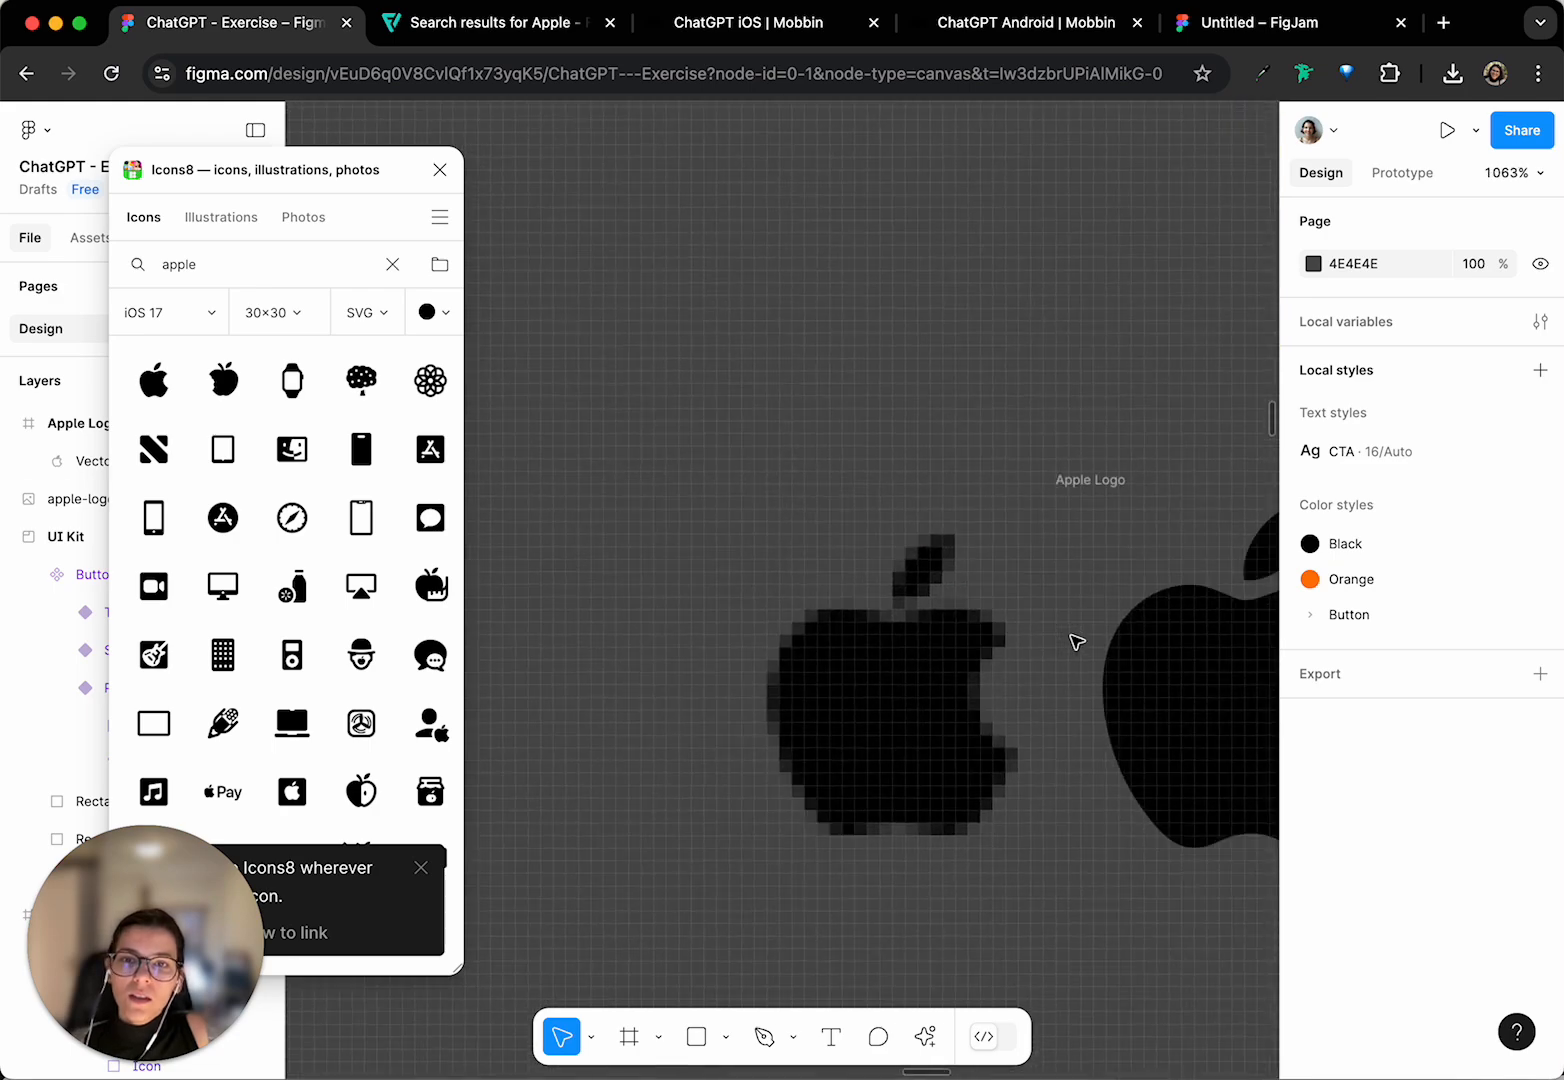
{"action": "scroll", "coordinate": [1076, 641], "scroll_direction": "right", "scroll_amount": 5}
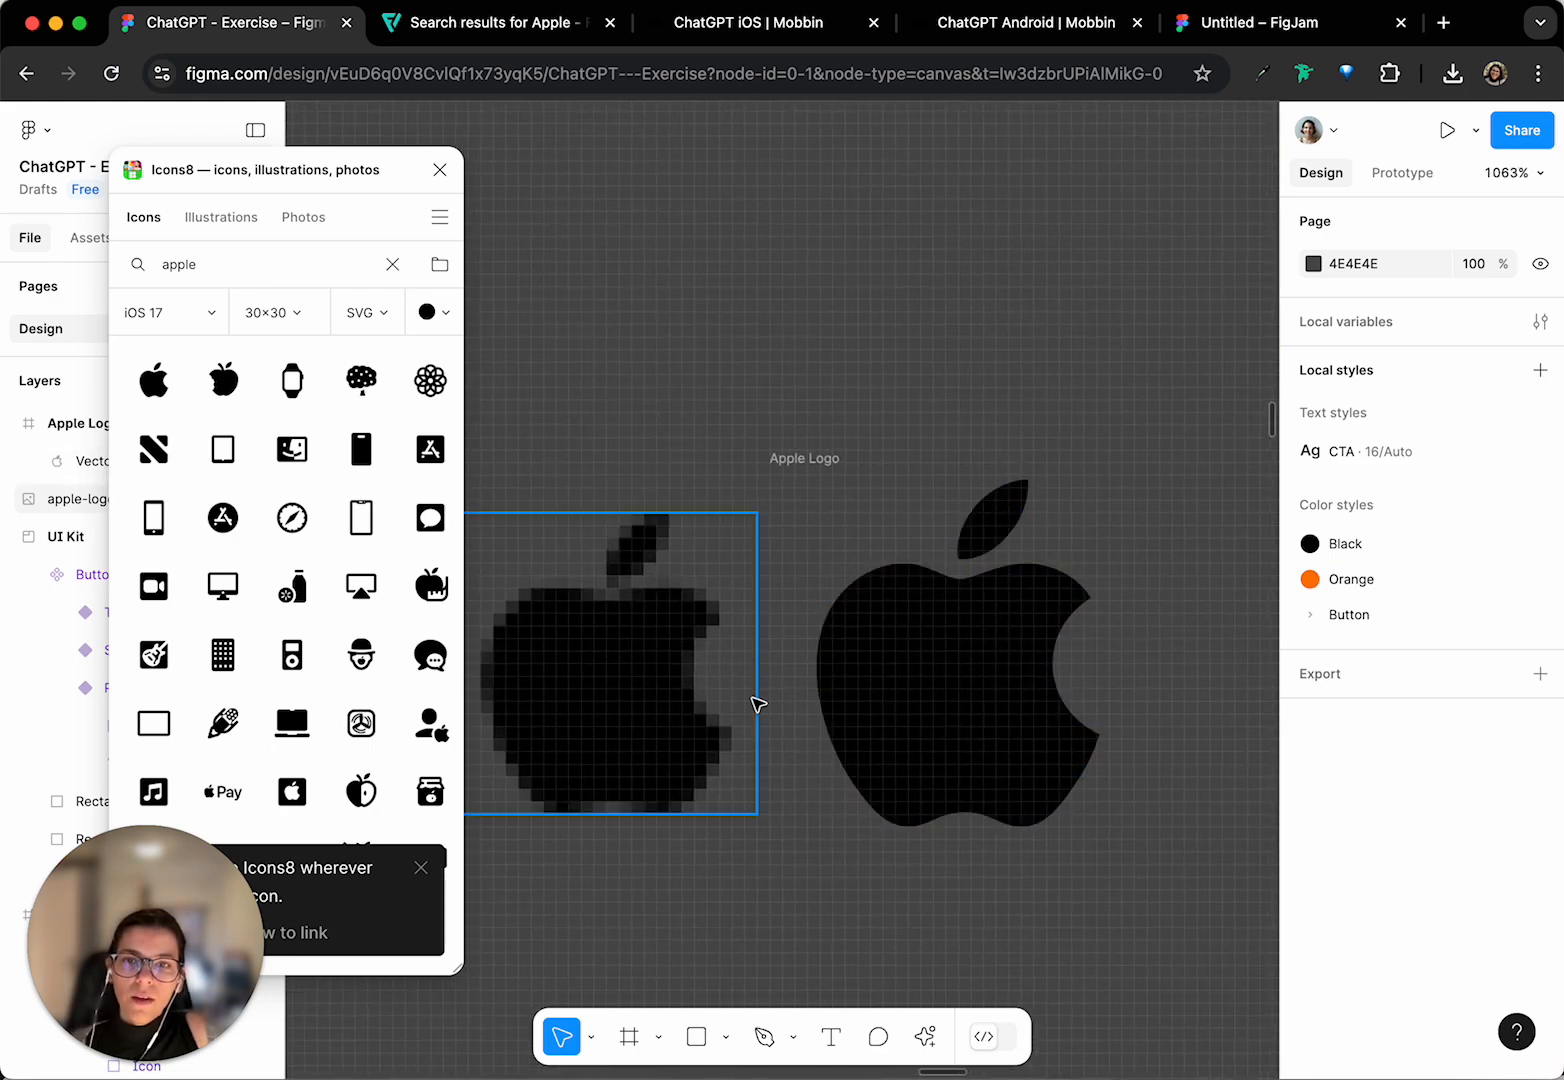
{"action": "scroll", "coordinate": [925, 688], "scroll_direction": "up", "scroll_amount": 3}
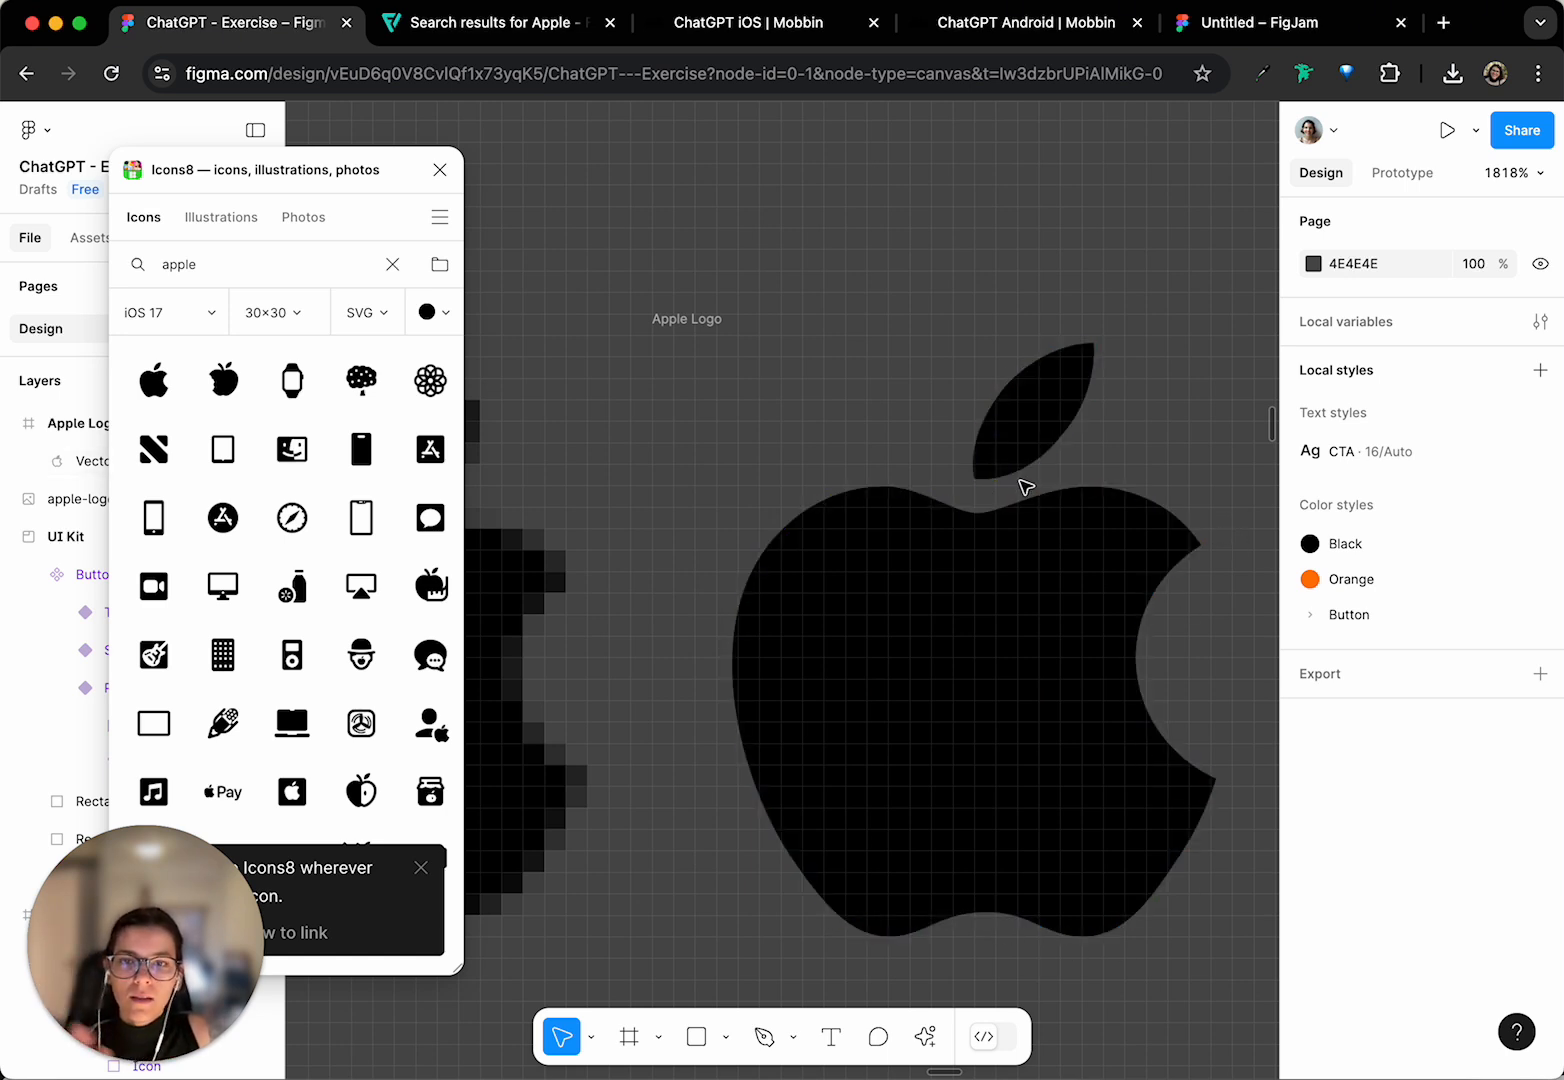
{"action": "scroll", "coordinate": [1016, 530], "scroll_direction": "left", "scroll_amount": 2}
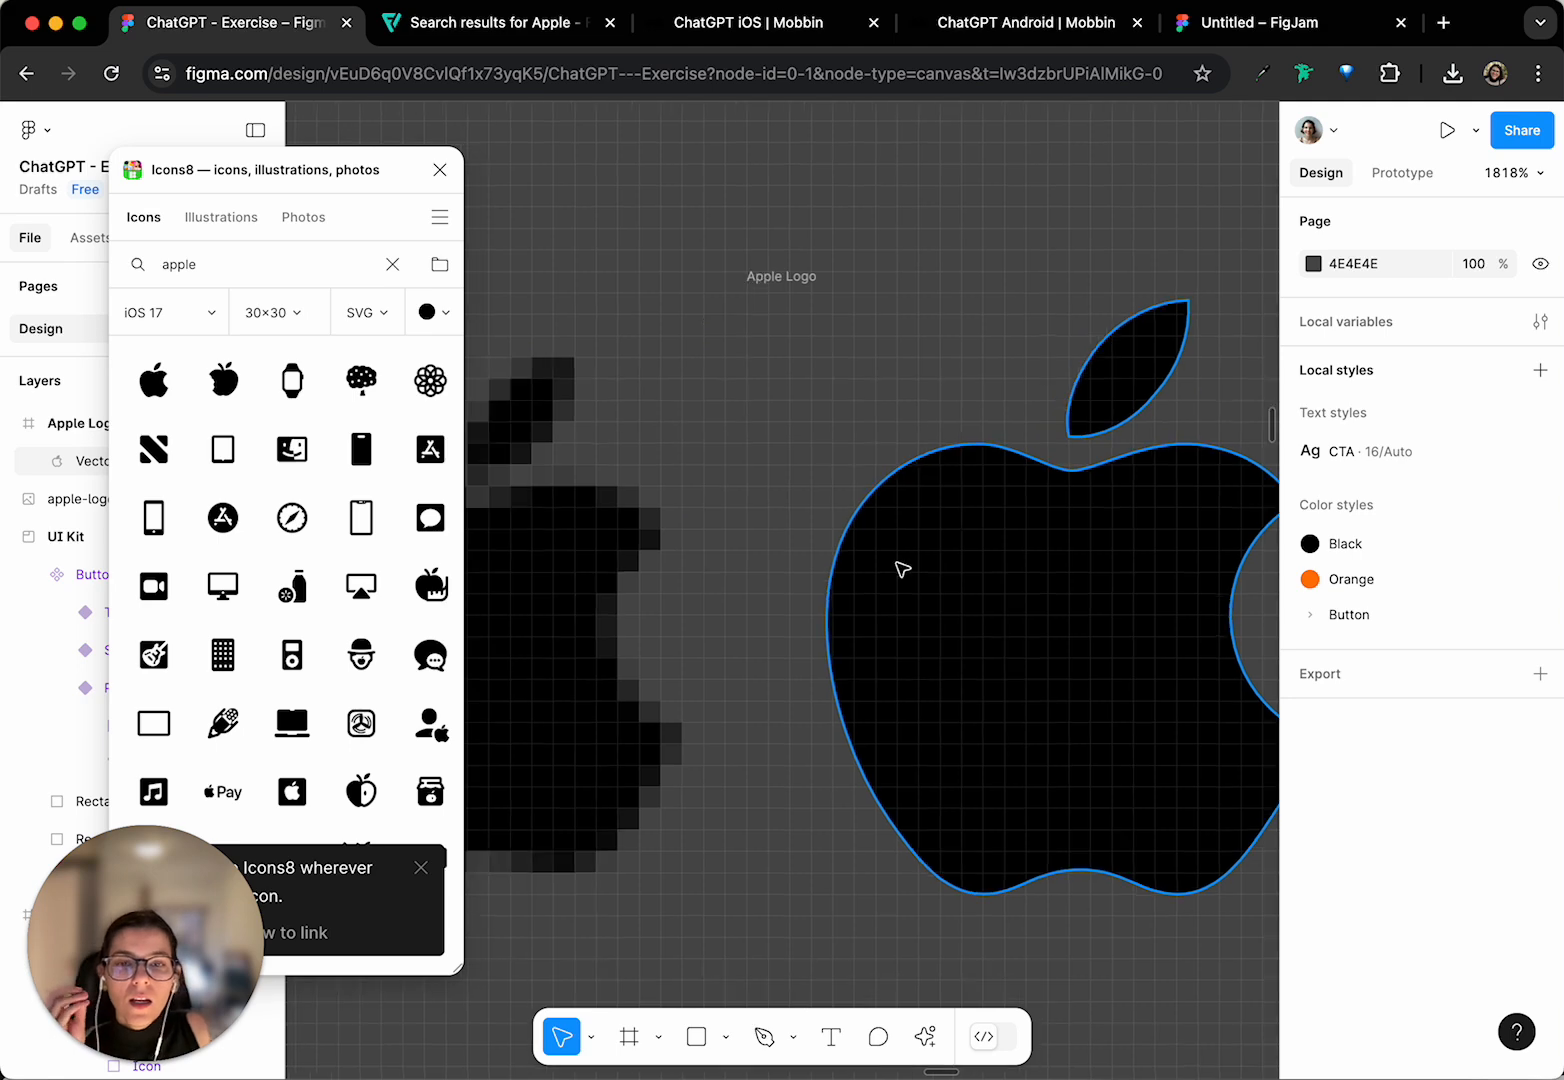
{"action": "scroll", "coordinate": [901, 569], "scroll_direction": "left", "scroll_amount": 10}
{"action": "scroll", "coordinate": [813, 464], "scroll_direction": "right", "scroll_amount": 14}
{"action": "scroll", "coordinate": [813, 464], "scroll_direction": "down", "scroll_amount": 4}
{"action": "scroll", "coordinate": [915, 591], "scroll_direction": "left", "scroll_amount": 3}
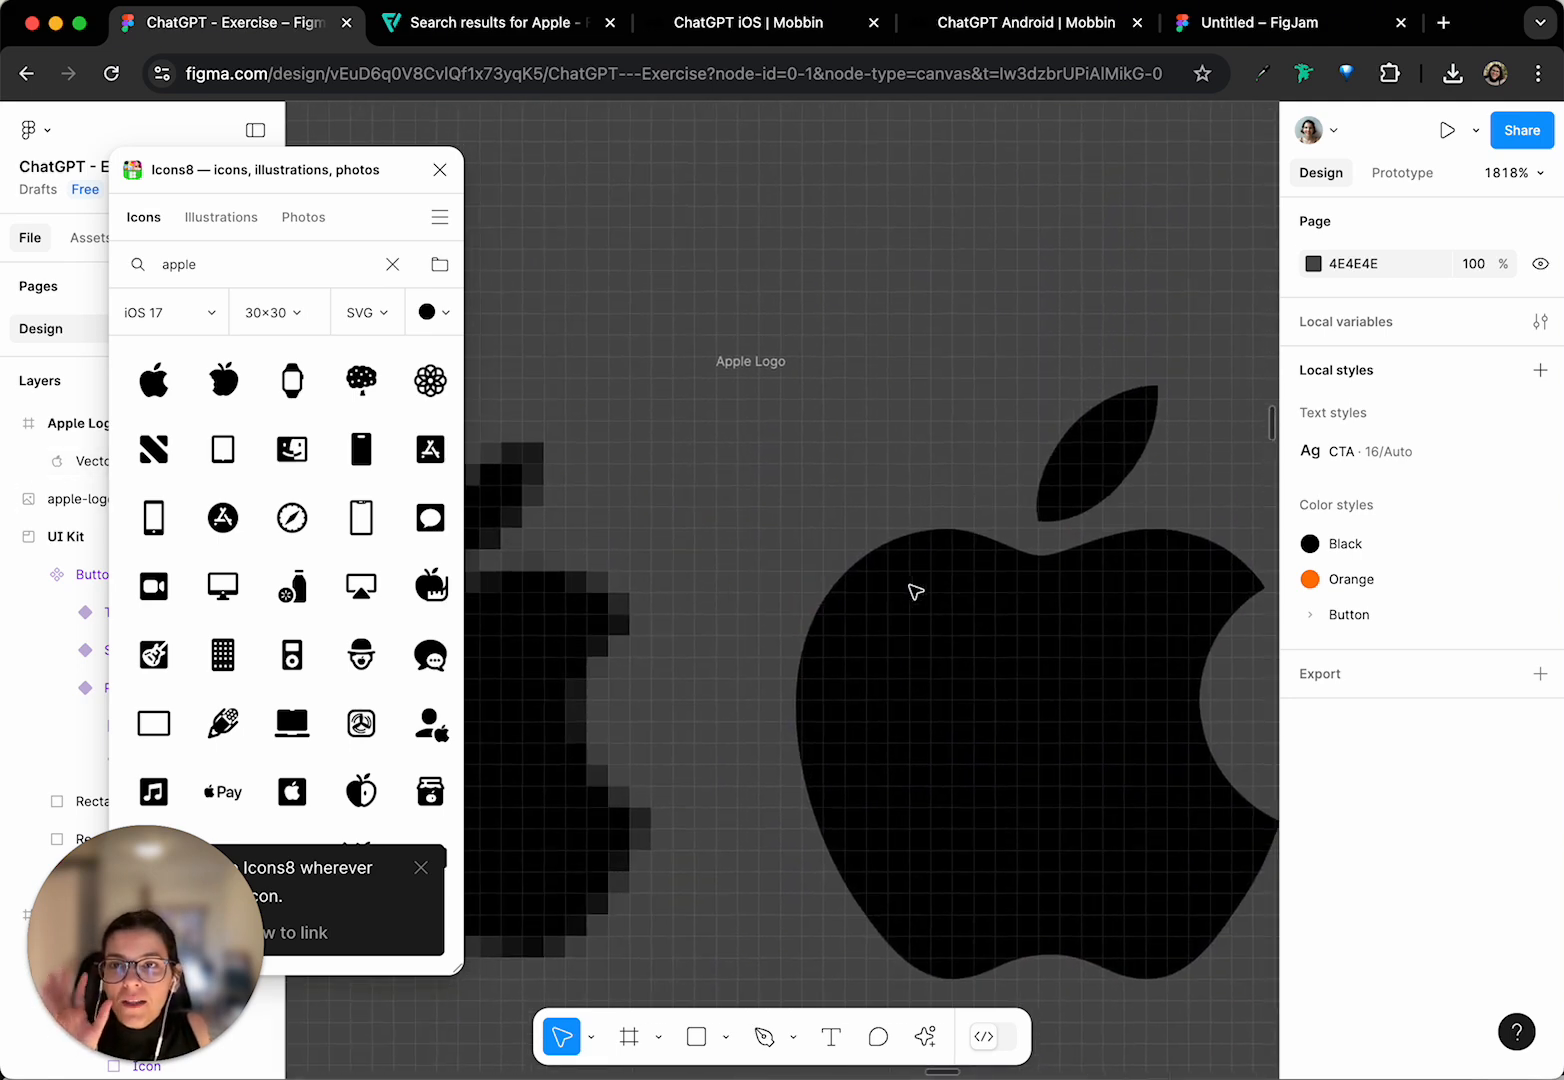
{"action": "scroll", "coordinate": [915, 591], "scroll_direction": "up", "scroll_amount": 5}
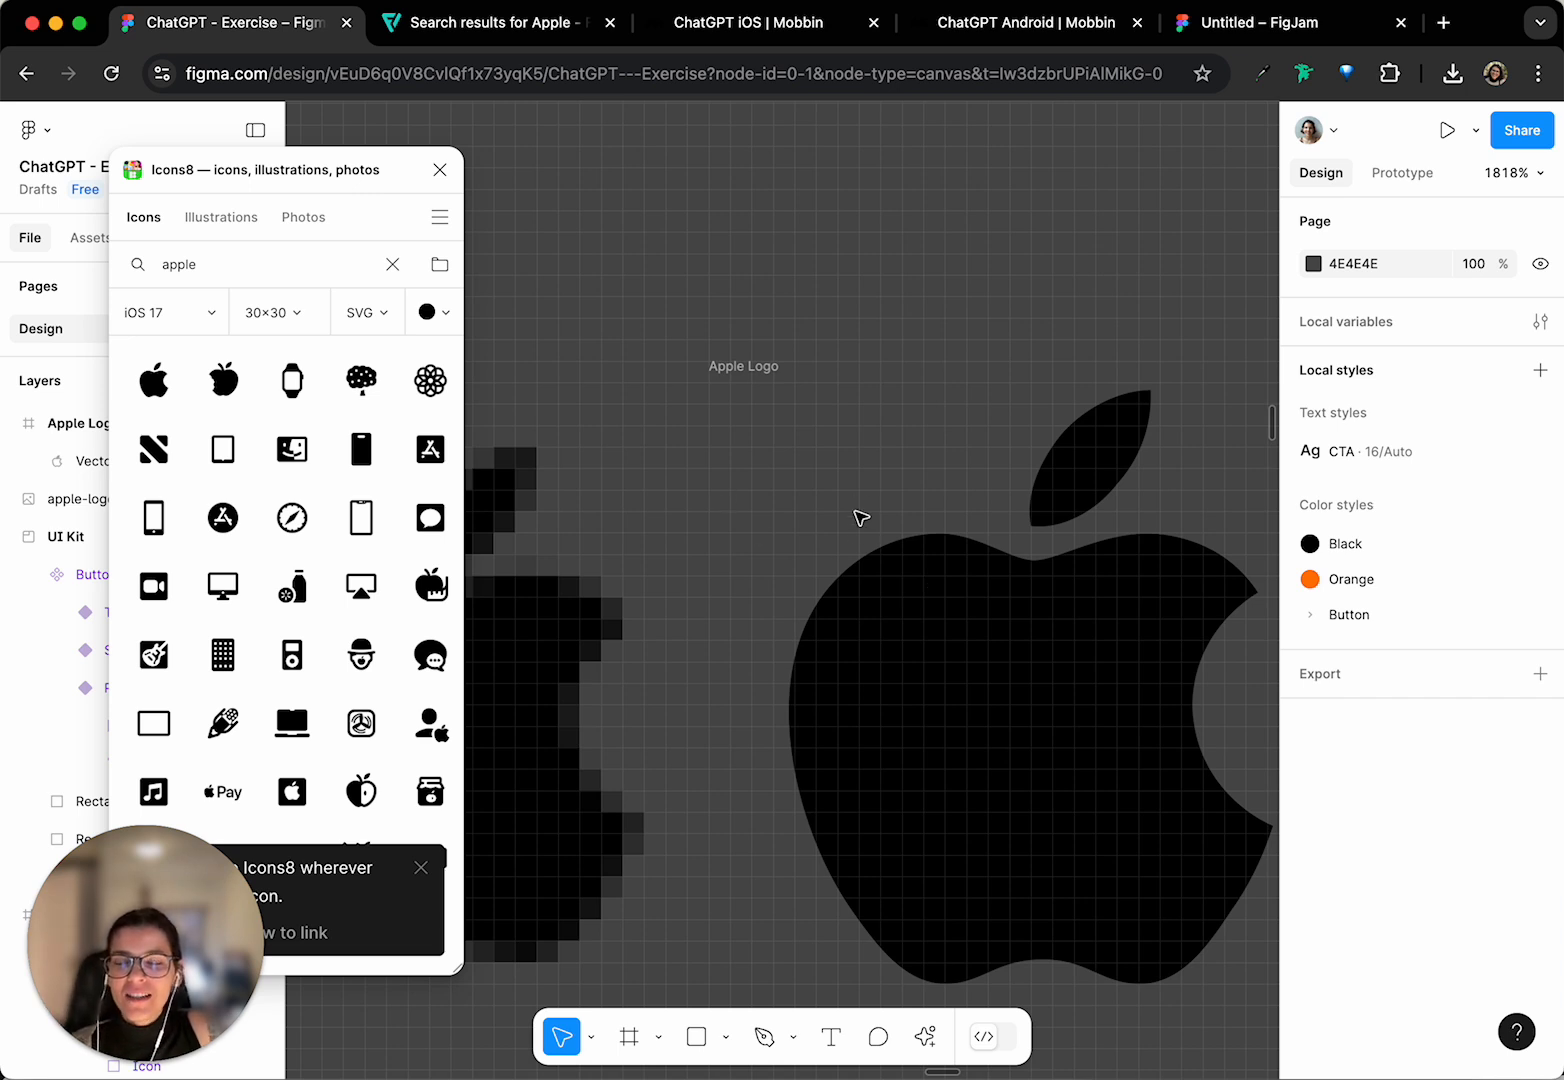
{"action": "scroll", "coordinate": [859, 517], "scroll_direction": "left", "scroll_amount": 3}
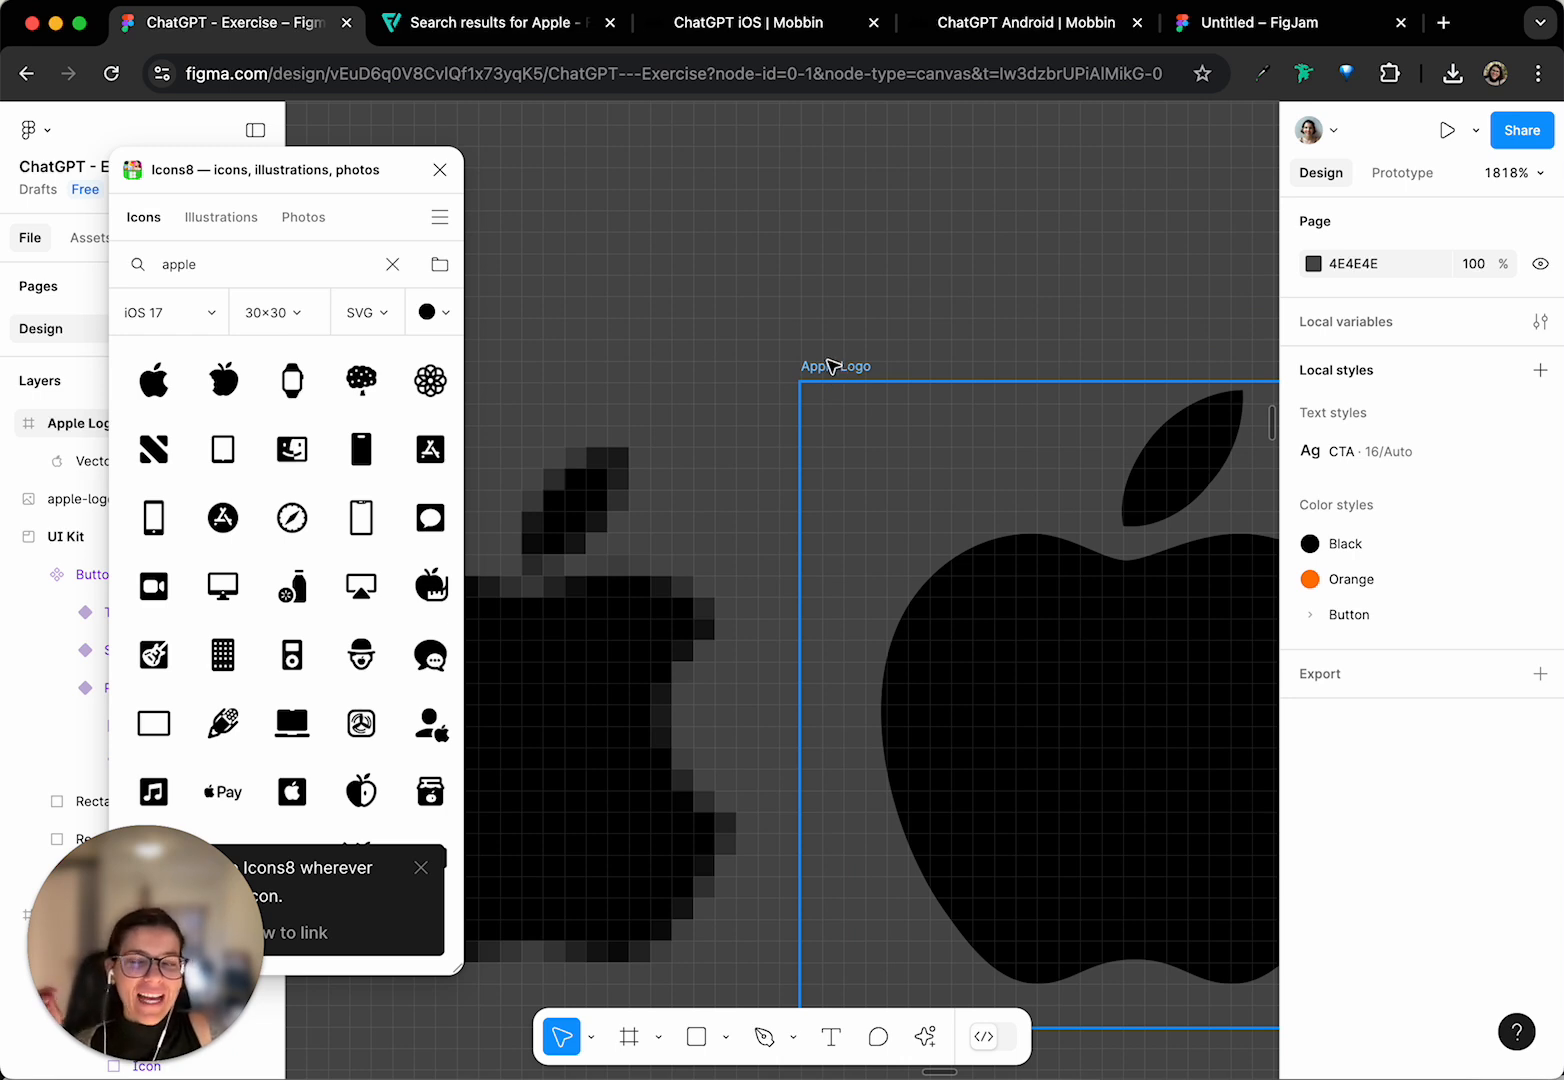
{"action": "scroll", "coordinate": [827, 433], "scroll_direction": "left", "scroll_amount": 3}
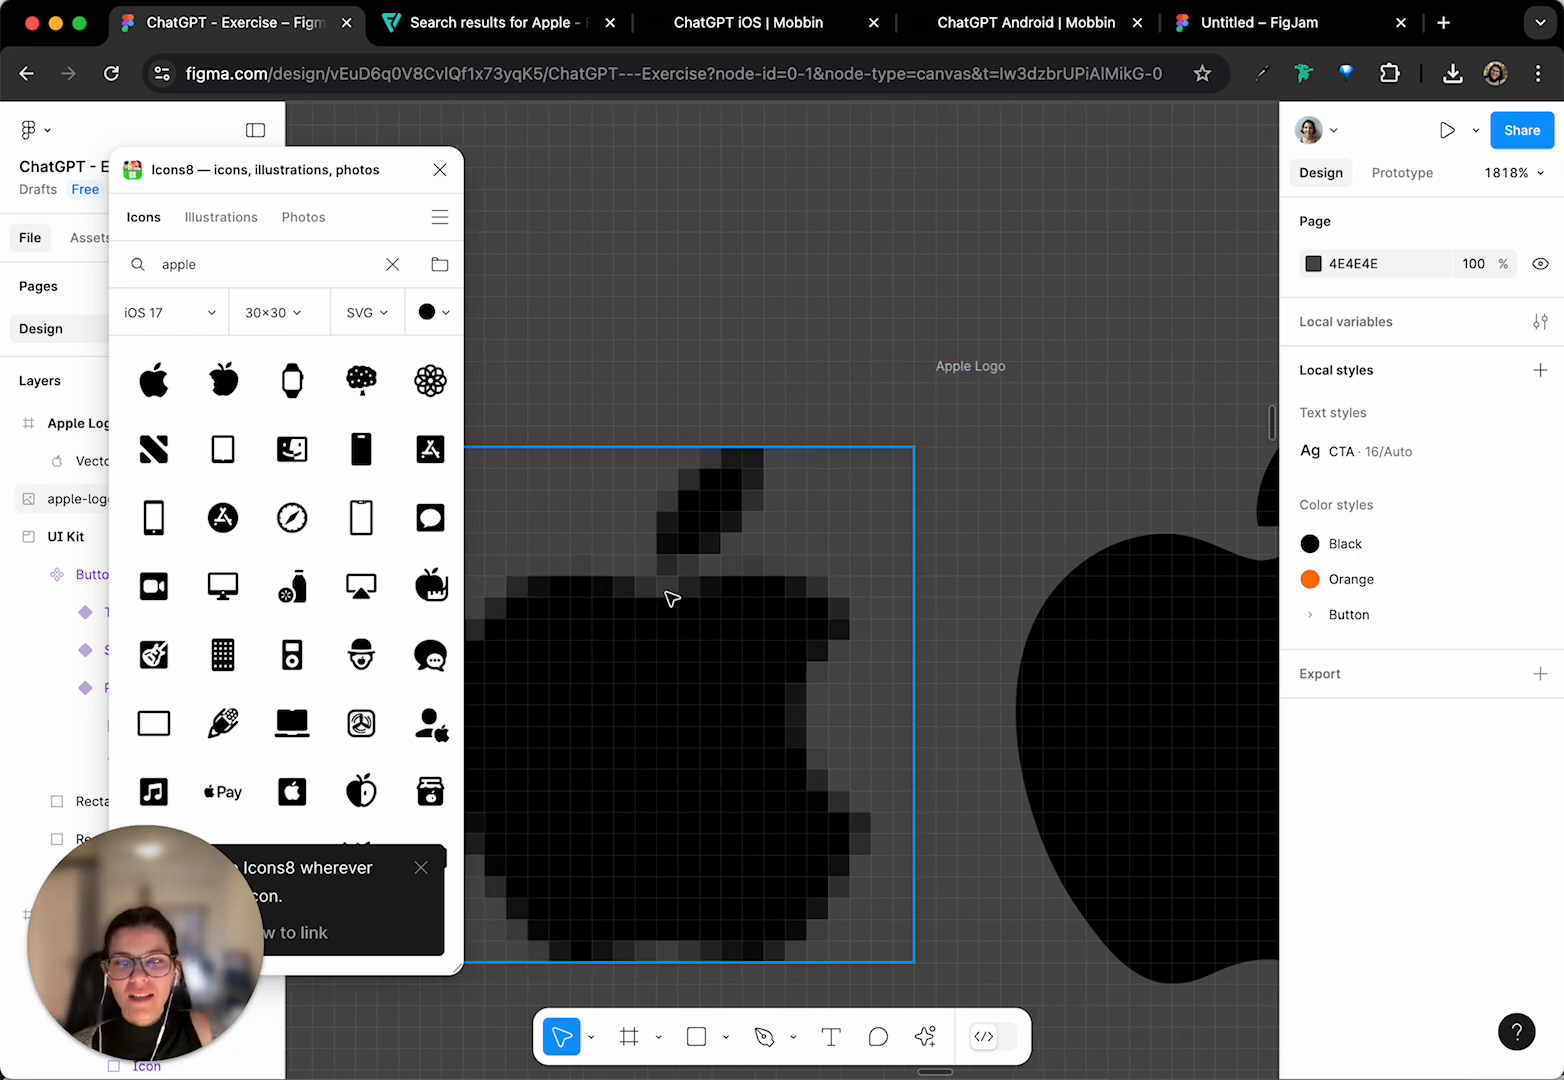
{"action": "scroll", "coordinate": [670, 600], "scroll_direction": "right", "scroll_amount": 10}
{"action": "scroll", "coordinate": [667, 611], "scroll_direction": "left", "scroll_amount": 4}
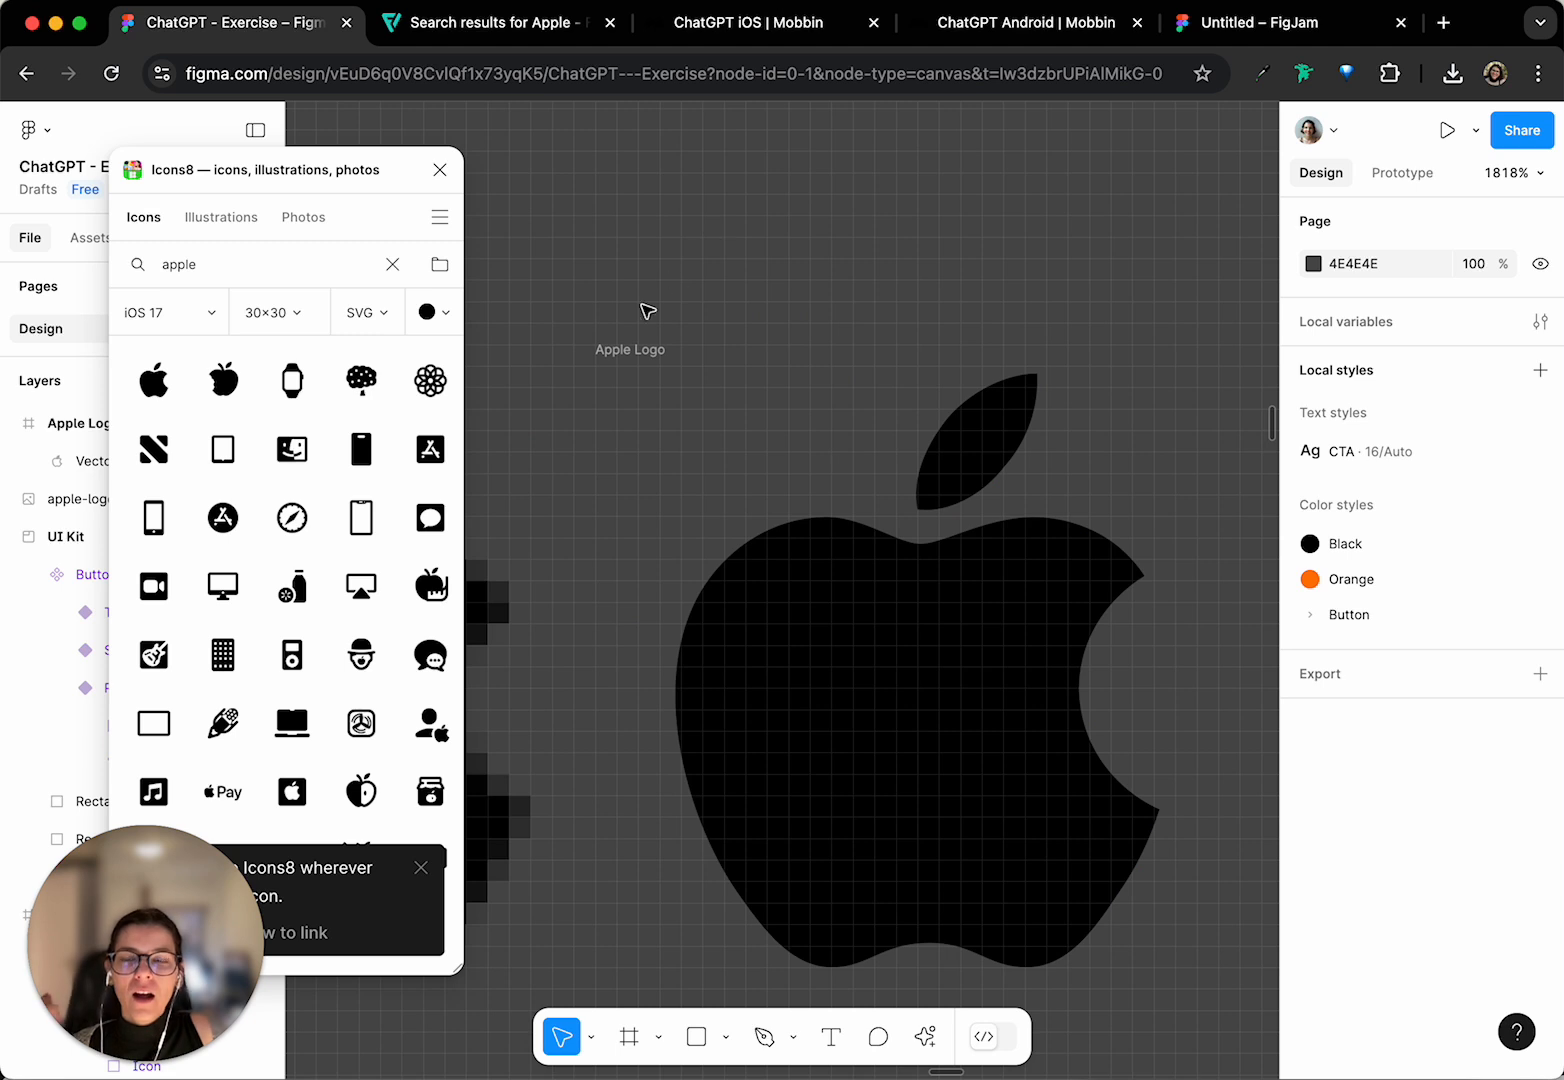
{"action": "scroll", "coordinate": [632, 350], "scroll_direction": "left", "scroll_amount": 6}
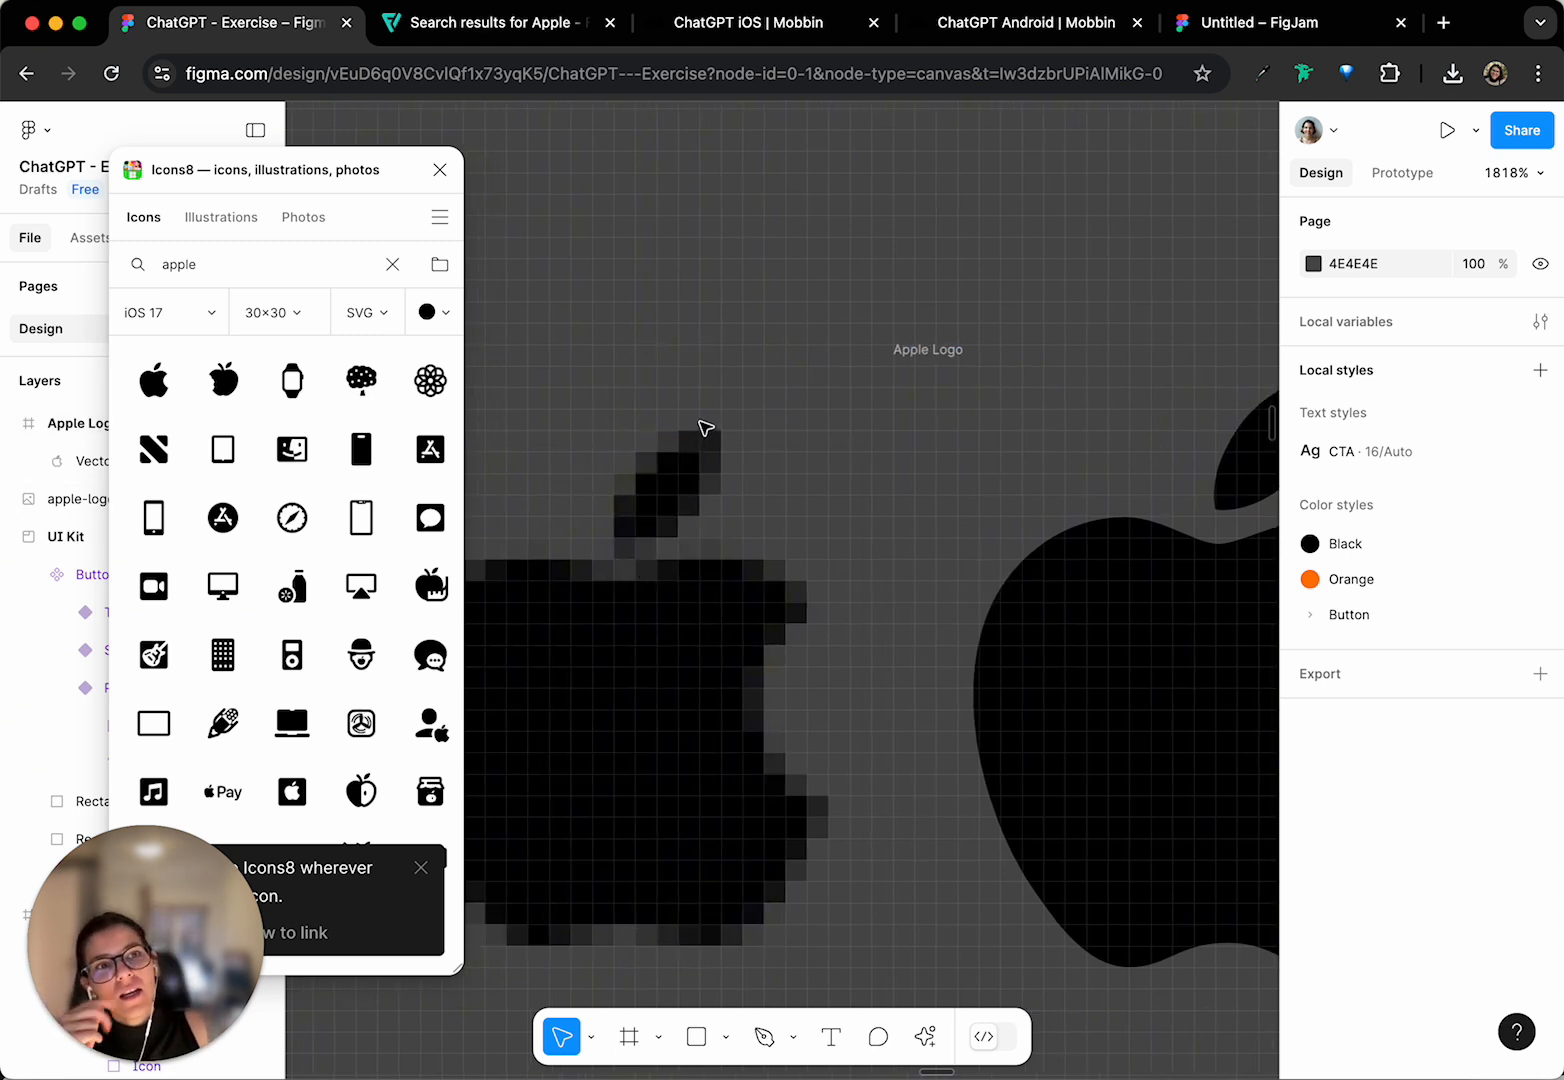
{"action": "scroll", "coordinate": [698, 432], "scroll_direction": "left", "scroll_amount": 3}
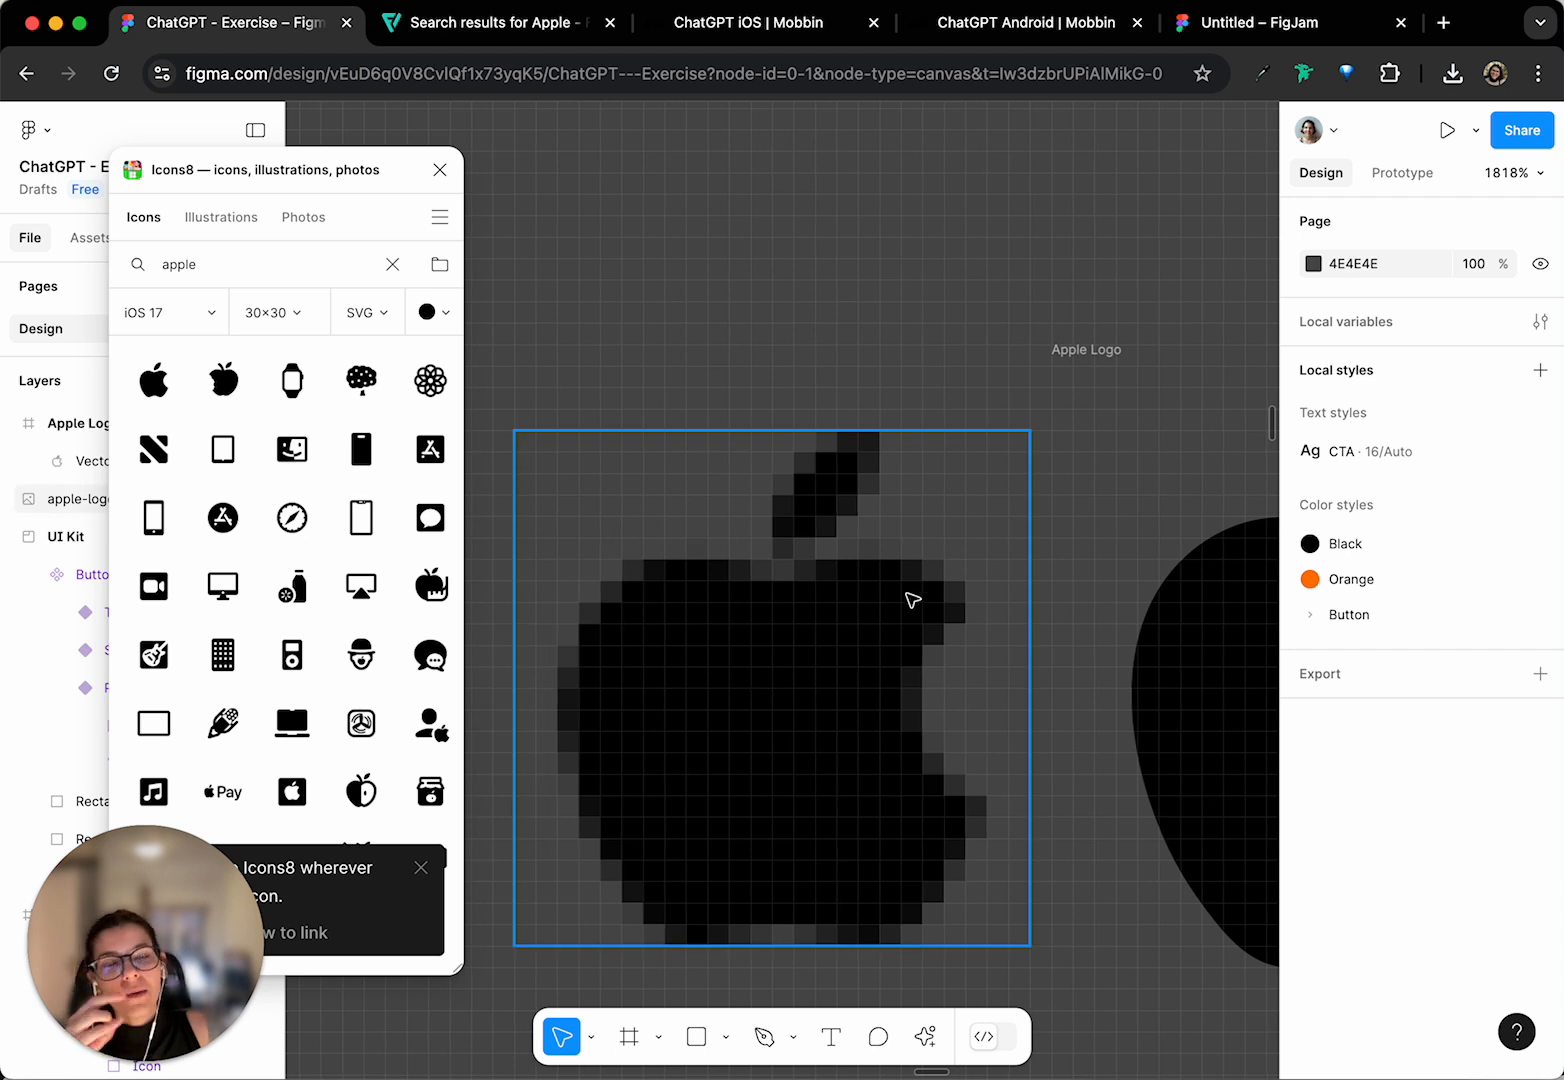
{"action": "scroll", "coordinate": [908, 600], "scroll_direction": "right", "scroll_amount": 7}
{"action": "scroll", "coordinate": [1027, 524], "scroll_direction": "right", "scroll_amount": 3}
{"action": "scroll", "coordinate": [1027, 524], "scroll_direction": "down", "scroll_amount": 3}
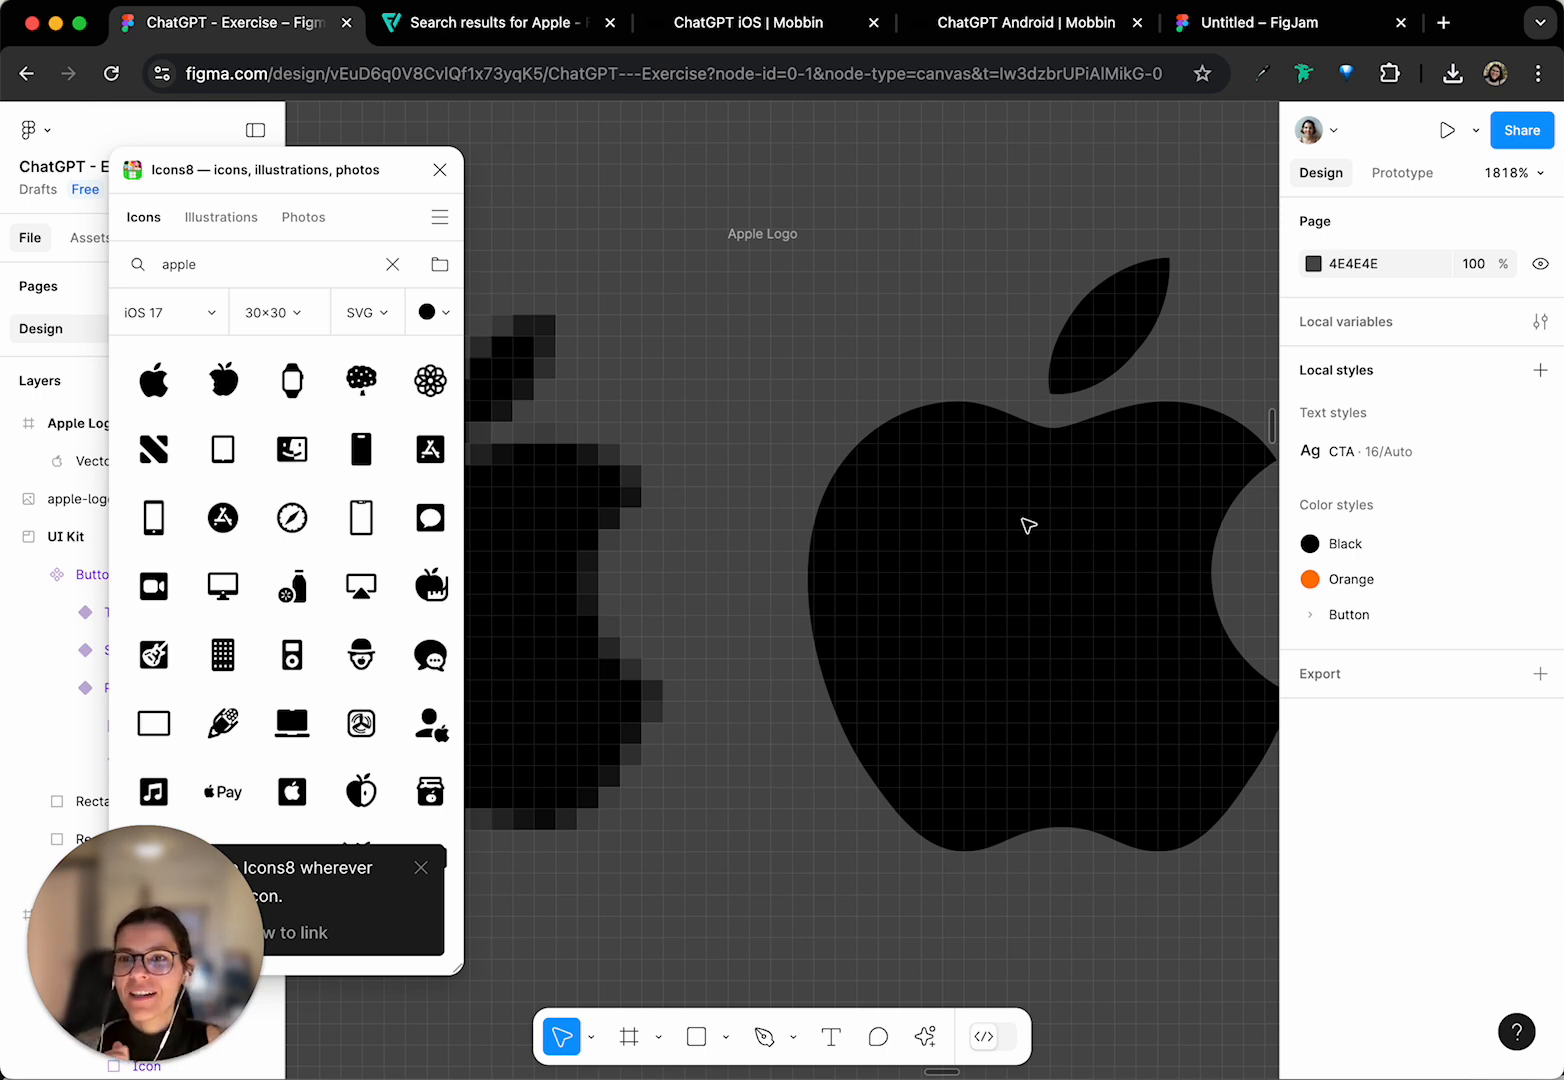
- Delete the pixelated apple-logo image beside the Apple Logo frame
{"action": "scroll", "coordinate": [920, 578], "scroll_direction": "down", "scroll_amount": 10}
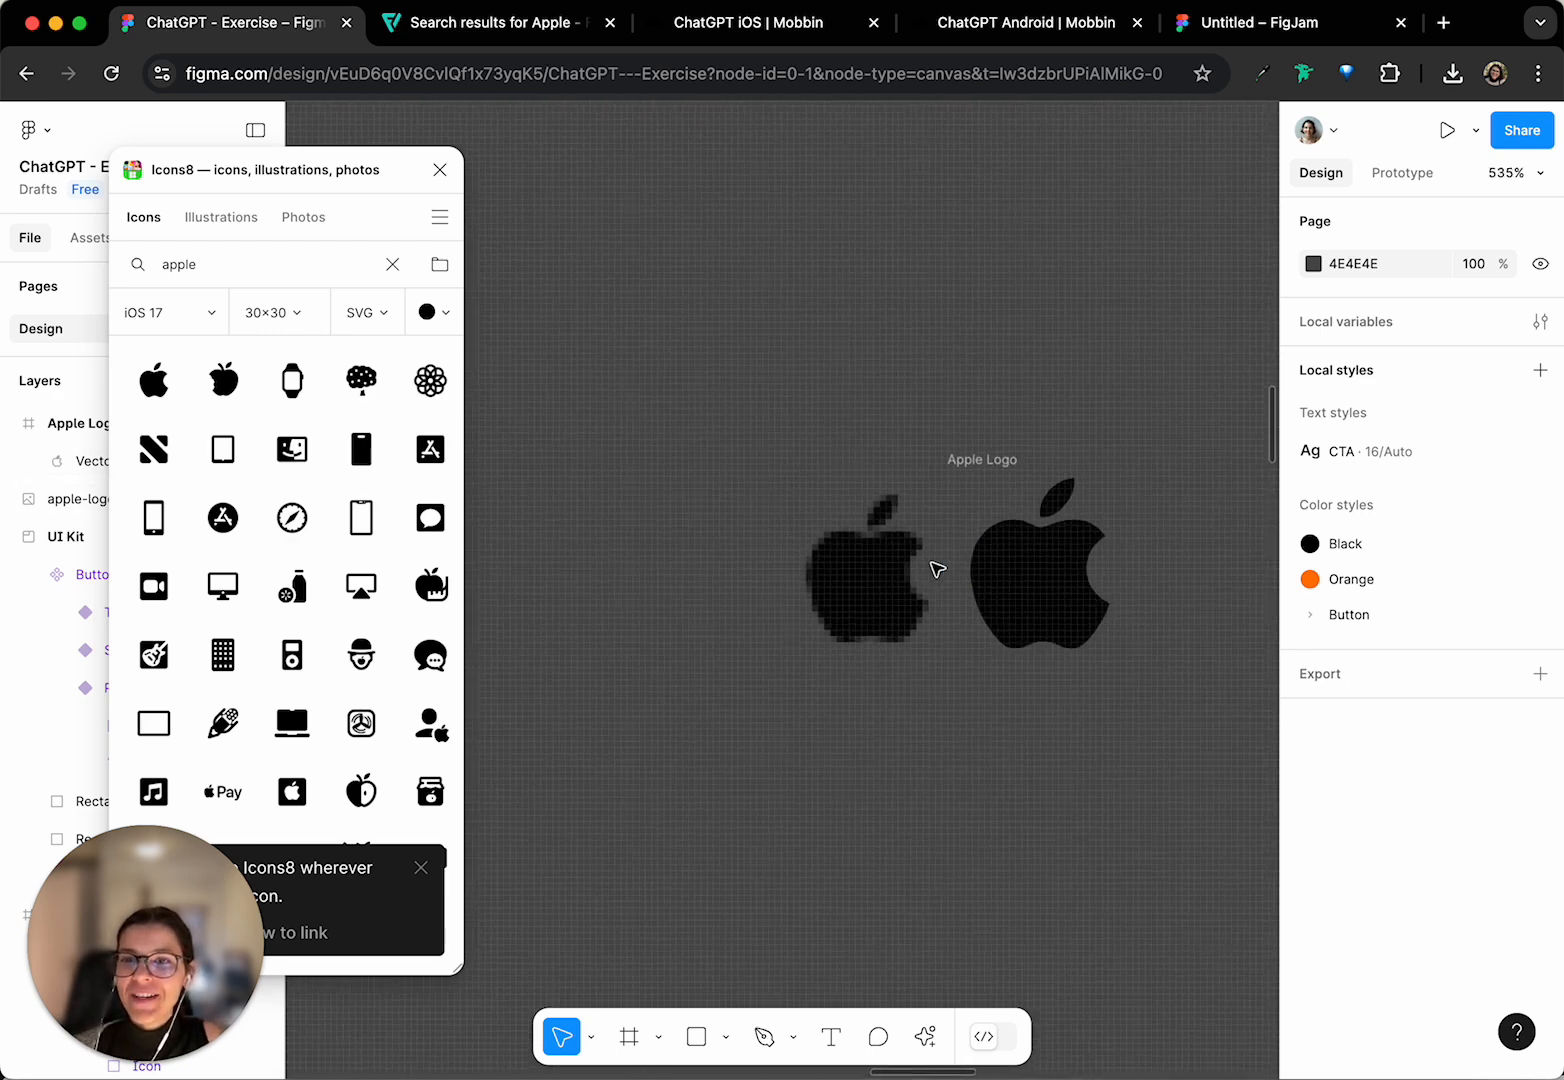
{"action": "scroll", "coordinate": [937, 569], "scroll_direction": "down", "scroll_amount": 2}
{"action": "scroll", "coordinate": [908, 552], "scroll_direction": "right", "scroll_amount": 3}
{"action": "left_click", "coordinate": [826, 560]}
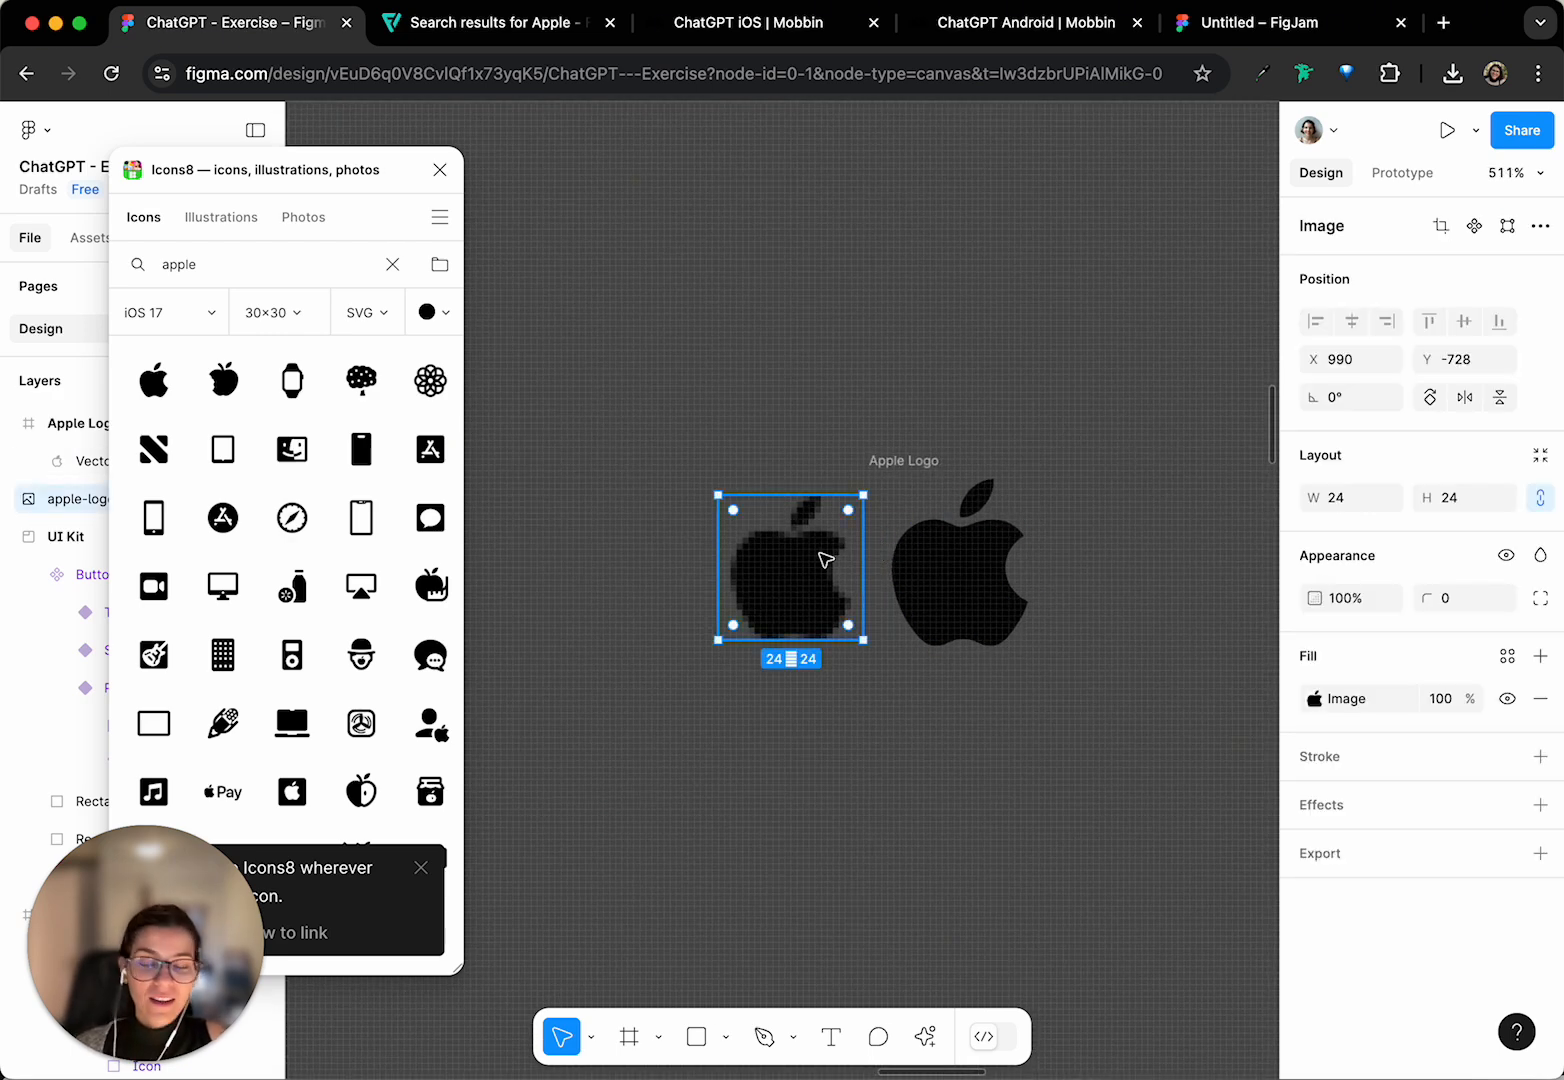
{"action": "scroll", "coordinate": [826, 560], "scroll_direction": "left", "scroll_amount": 2}
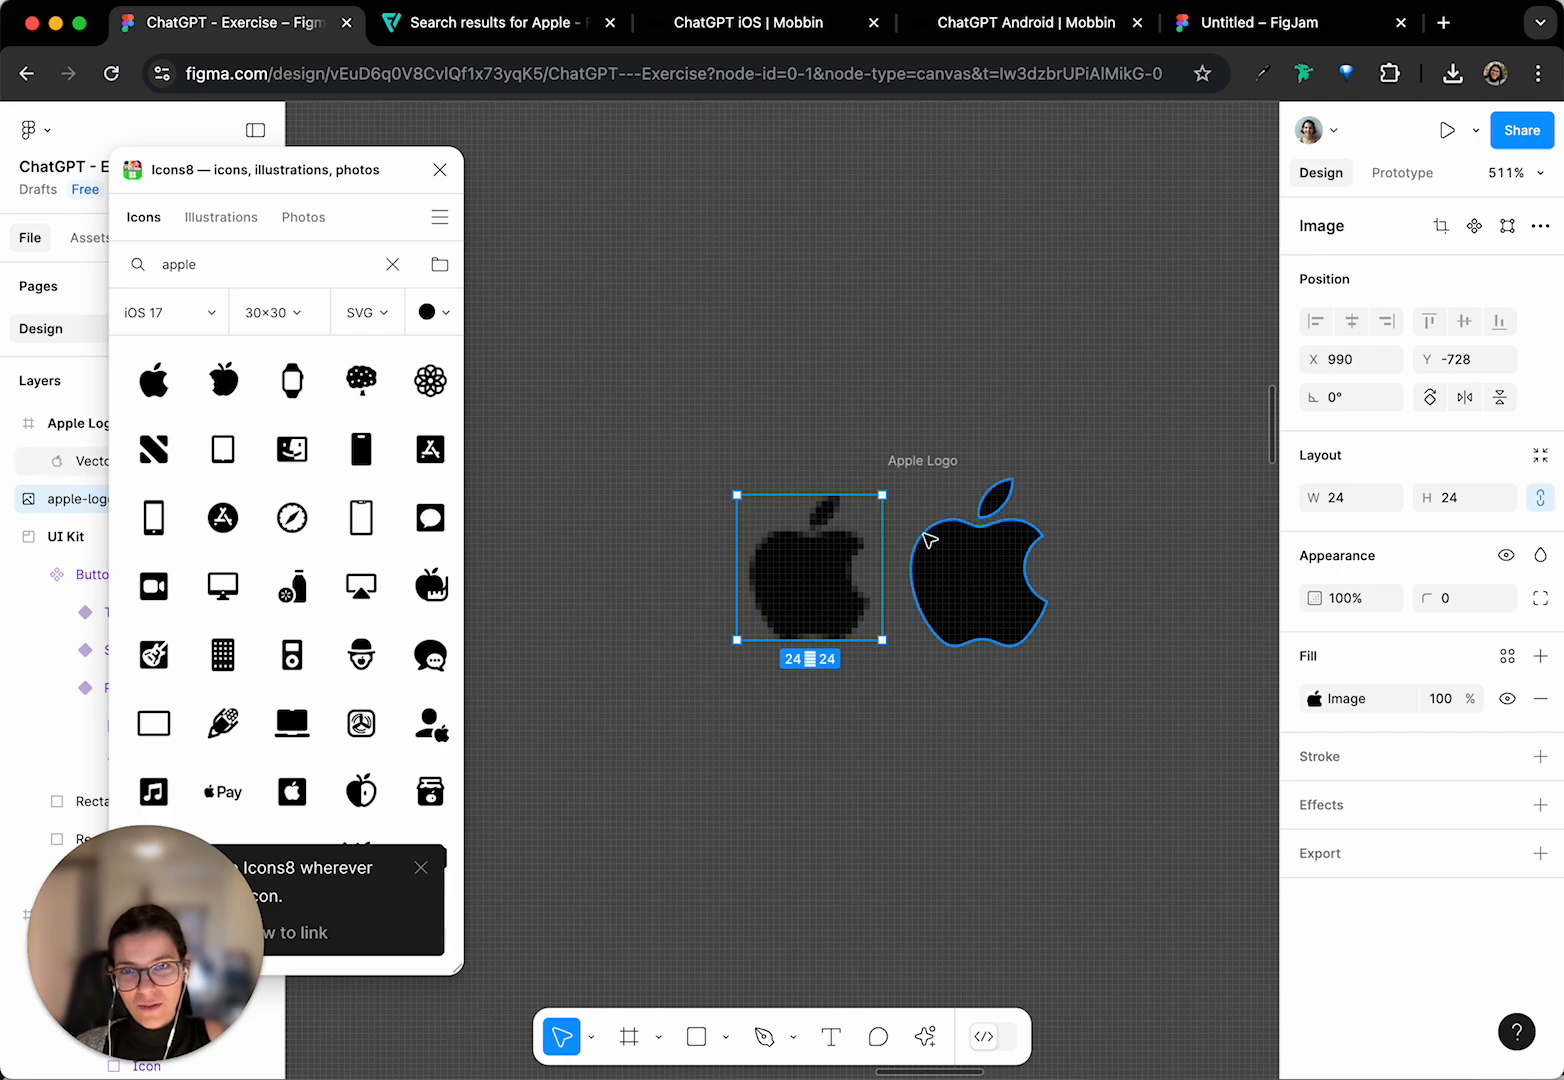
{"action": "key", "text": "Delete"}
- Inspect the dimensions of the Apple Logo frame and its inner vector, and close the Icons8 plugin window
{"action": "scroll", "coordinate": [930, 595], "scroll_direction": "up", "scroll_amount": 3}
{"action": "left_click", "coordinate": [918, 640]}
{"action": "scroll", "coordinate": [918, 640], "scroll_direction": "down", "scroll_amount": 3}
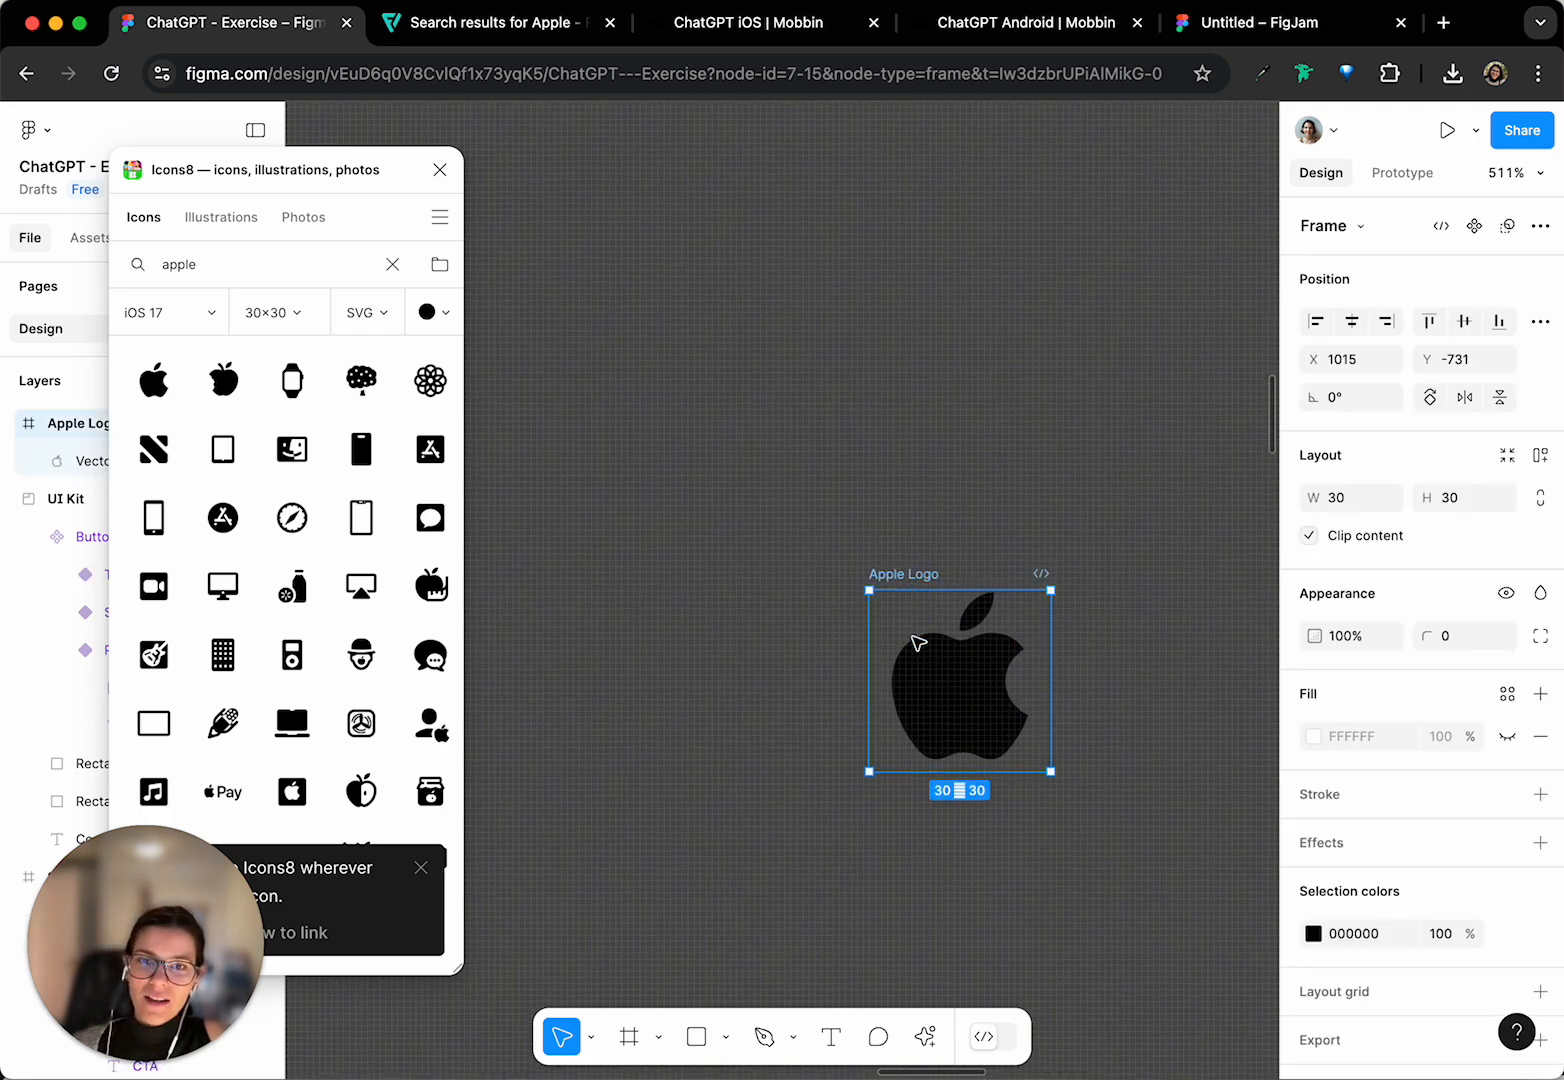
{"action": "left_click", "coordinate": [998, 600]}
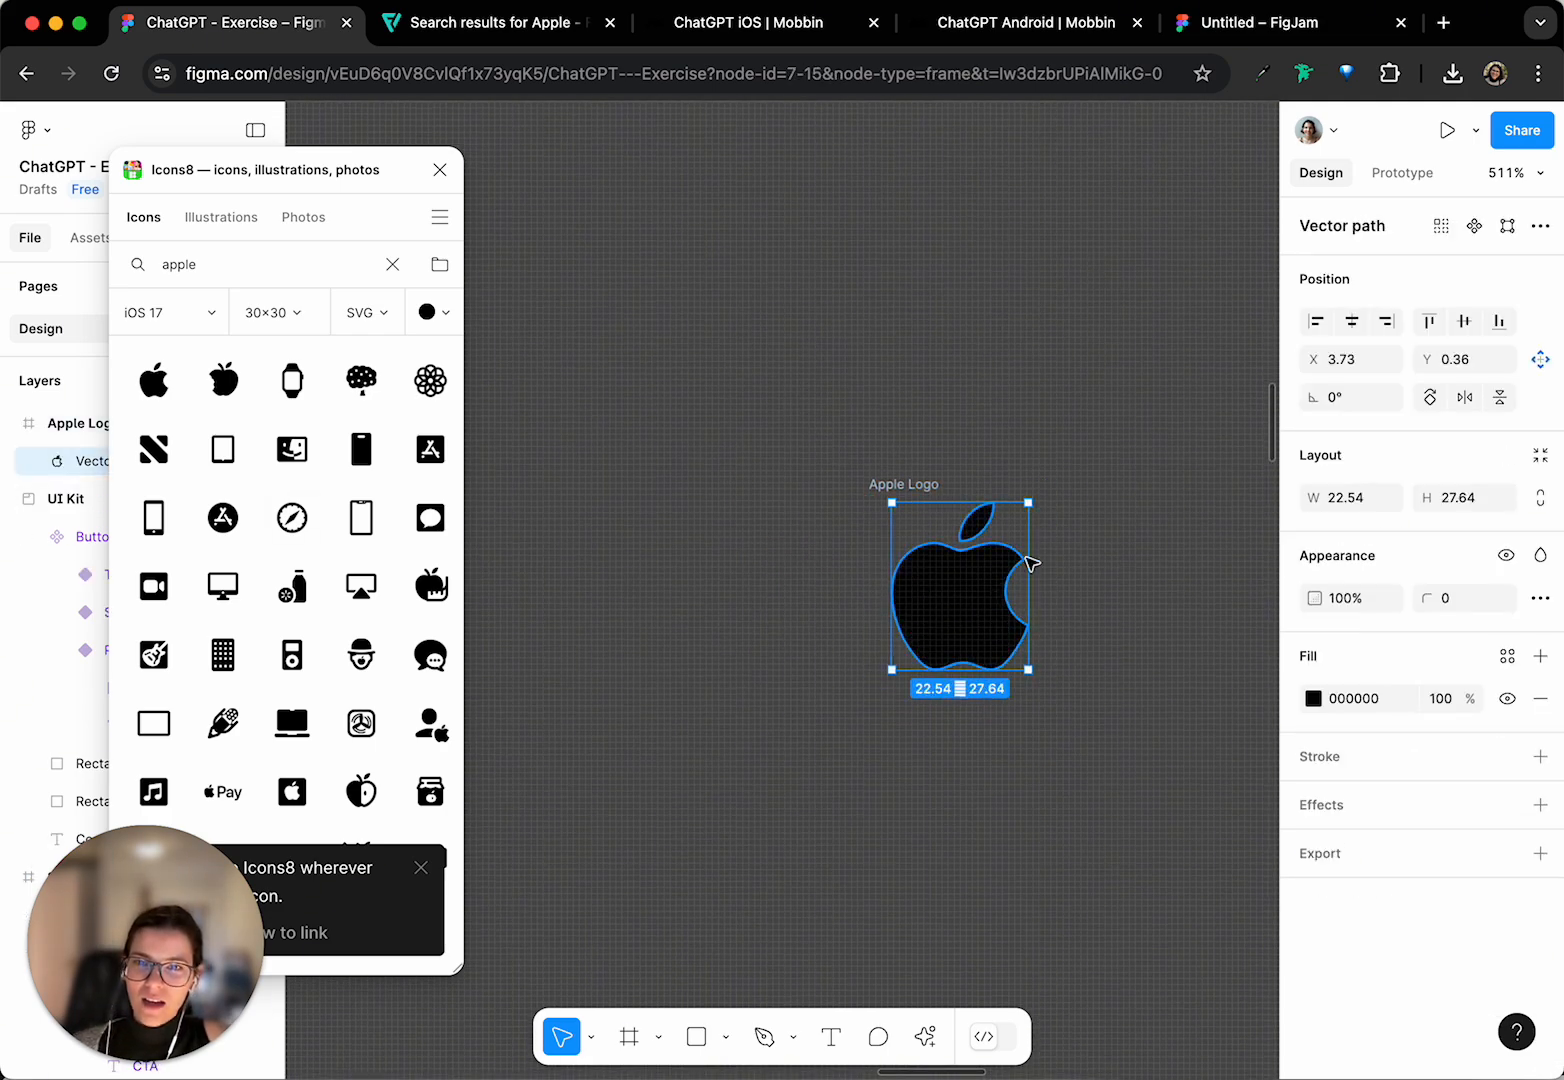
{"action": "left_click", "coordinate": [885, 484]}
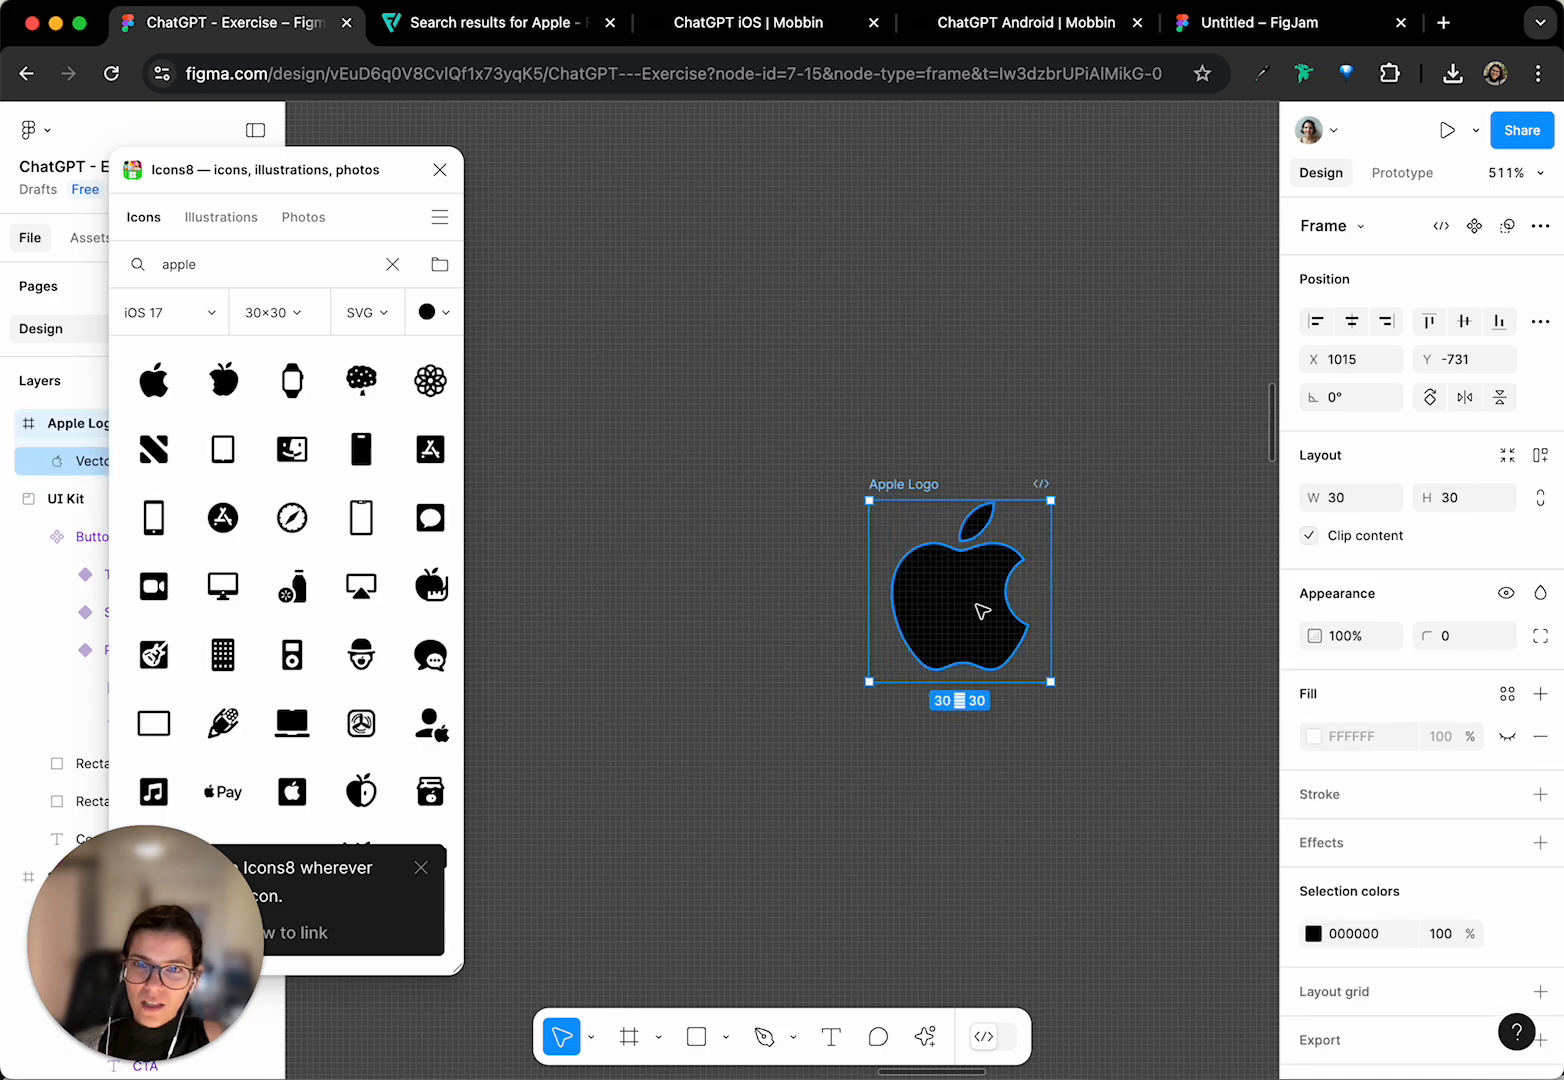
{"action": "left_click", "coordinate": [981, 607]}
{"action": "left_click_drag", "start_coordinate": [243, 181], "coordinate": [516, 178]}
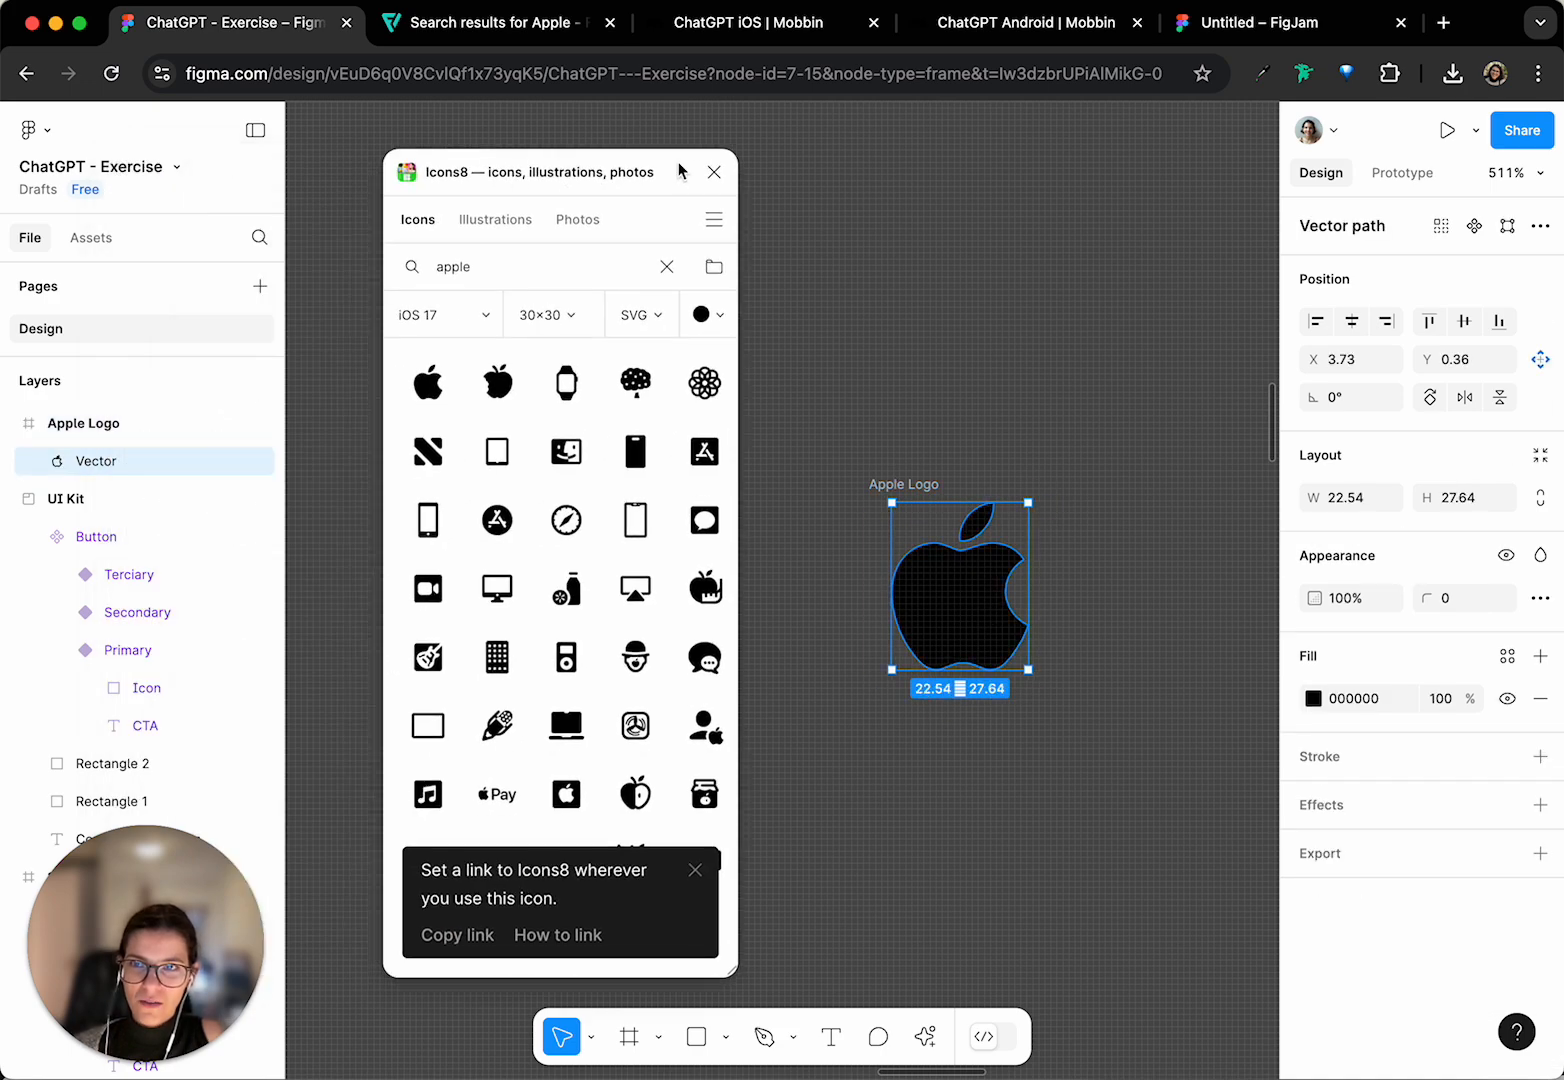
{"action": "left_click", "coordinate": [713, 172]}
- Try moving the apple vector out of its Apple Logo frame onto the empty canvas, and undo the move
{"action": "left_click", "coordinate": [99, 426]}
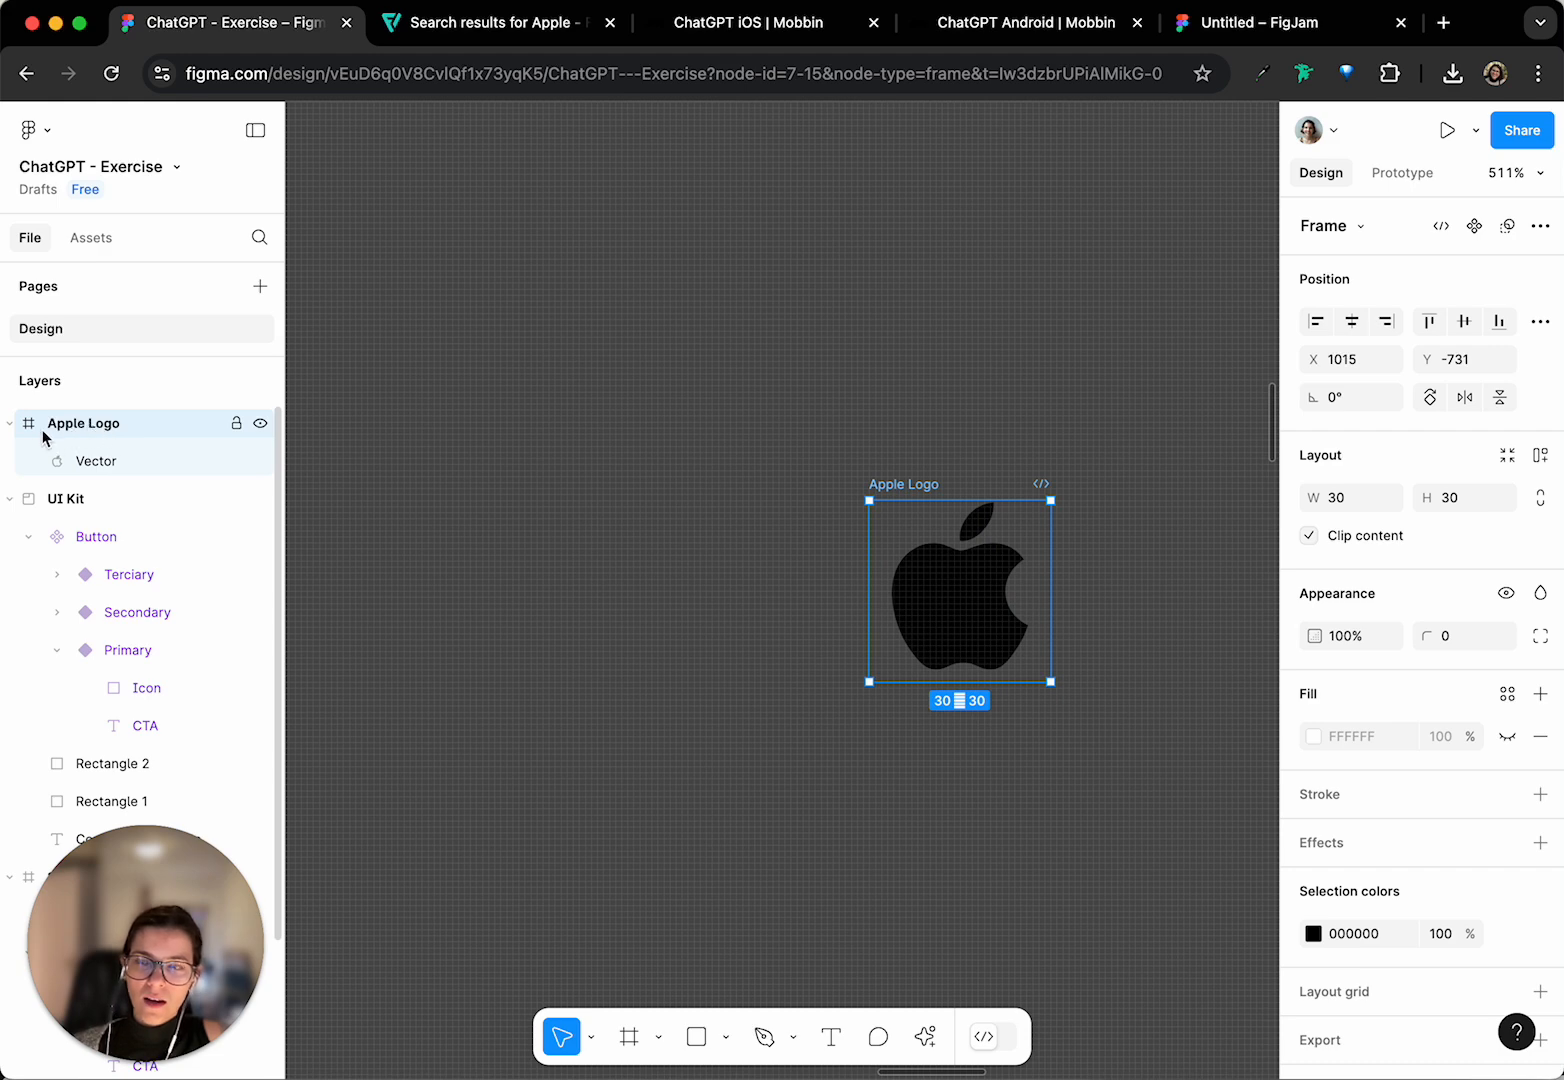
{"action": "left_click", "coordinate": [988, 611]}
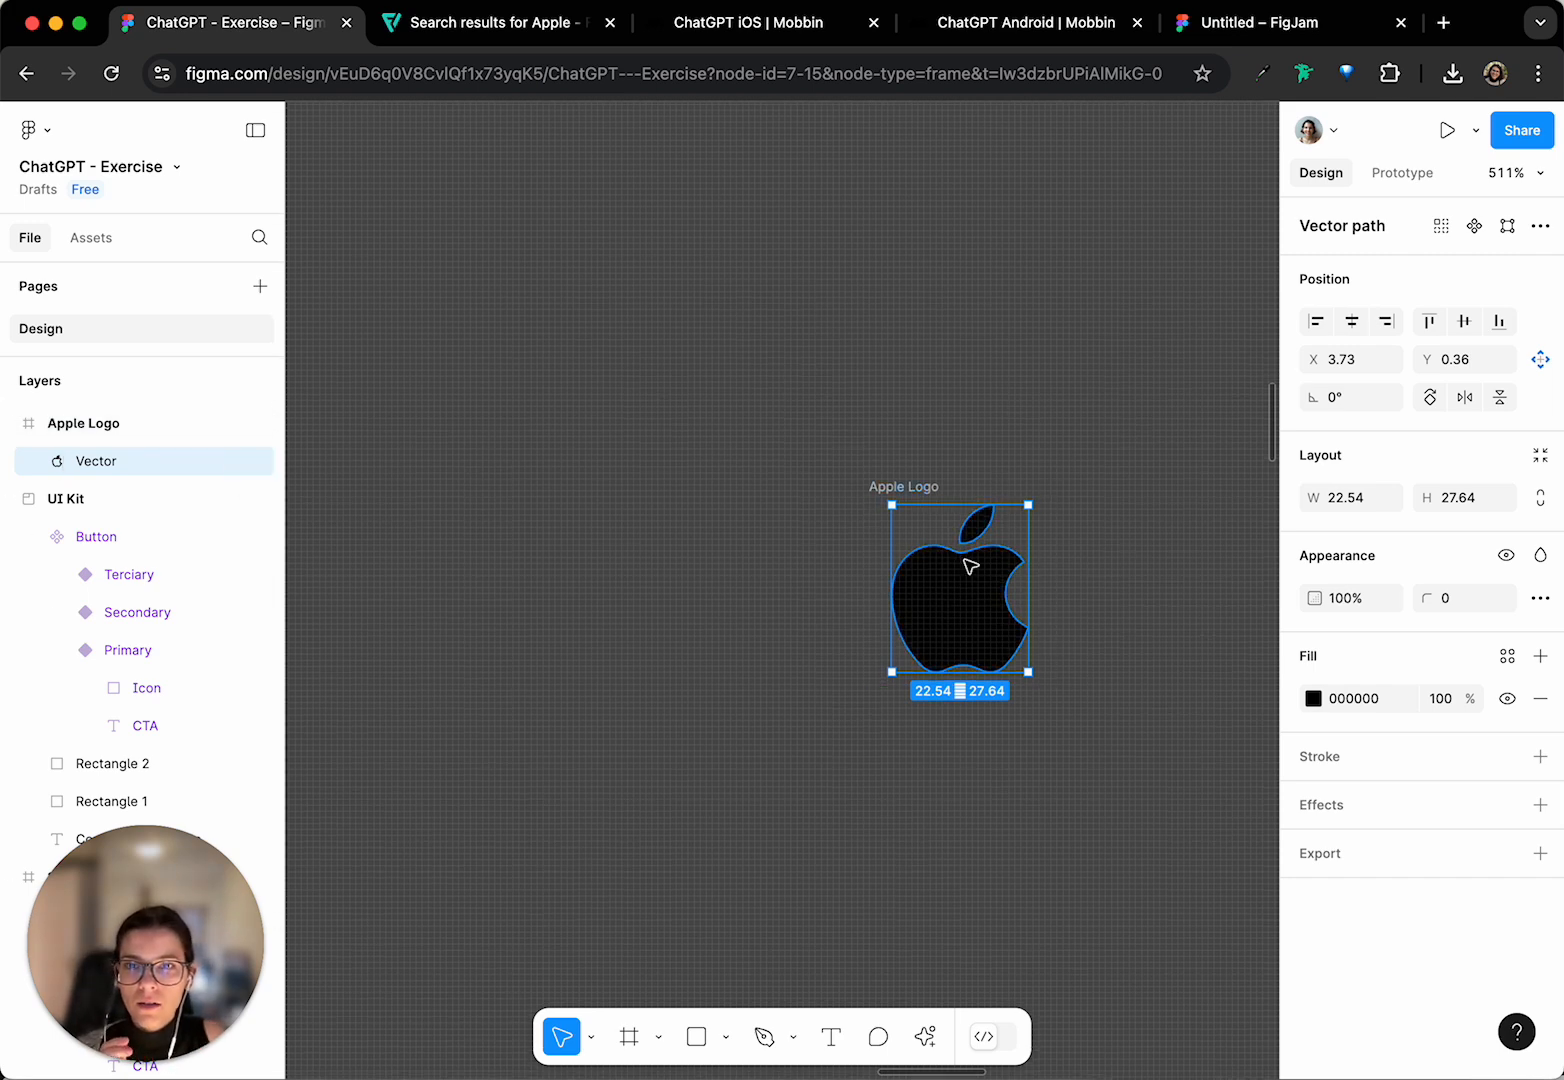
{"action": "left_click_drag", "start_coordinate": [963, 630], "coordinate": [664, 369]}
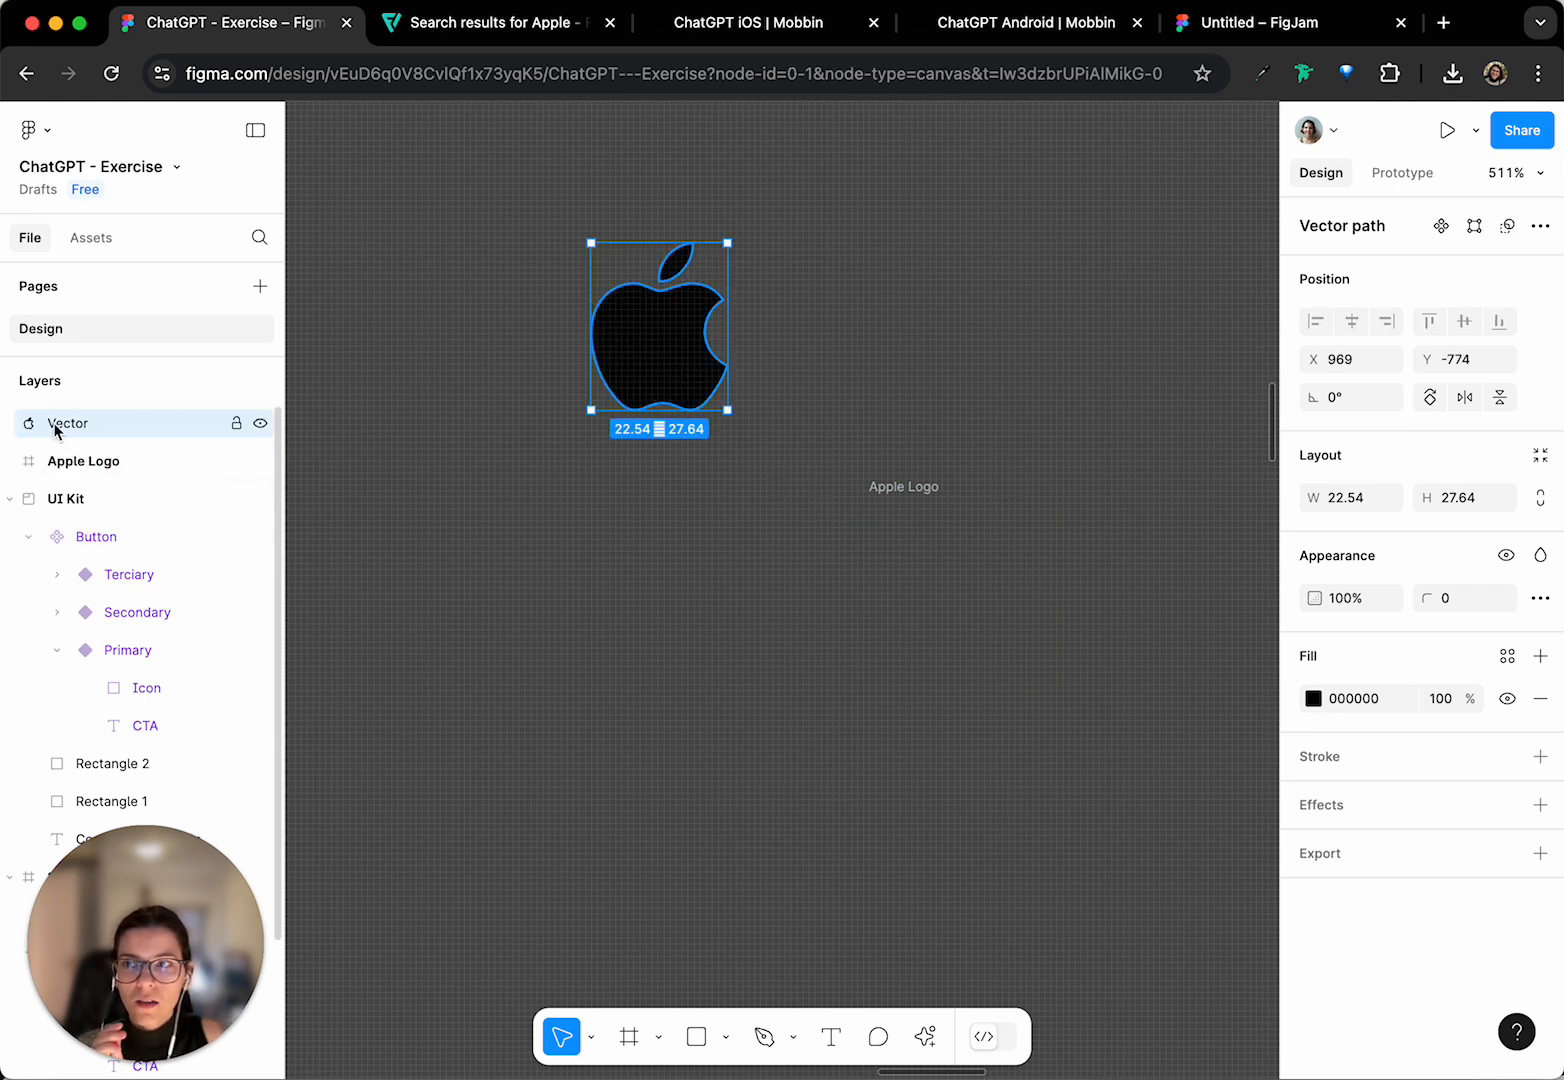
{"action": "key", "text": "ctrl+z"}
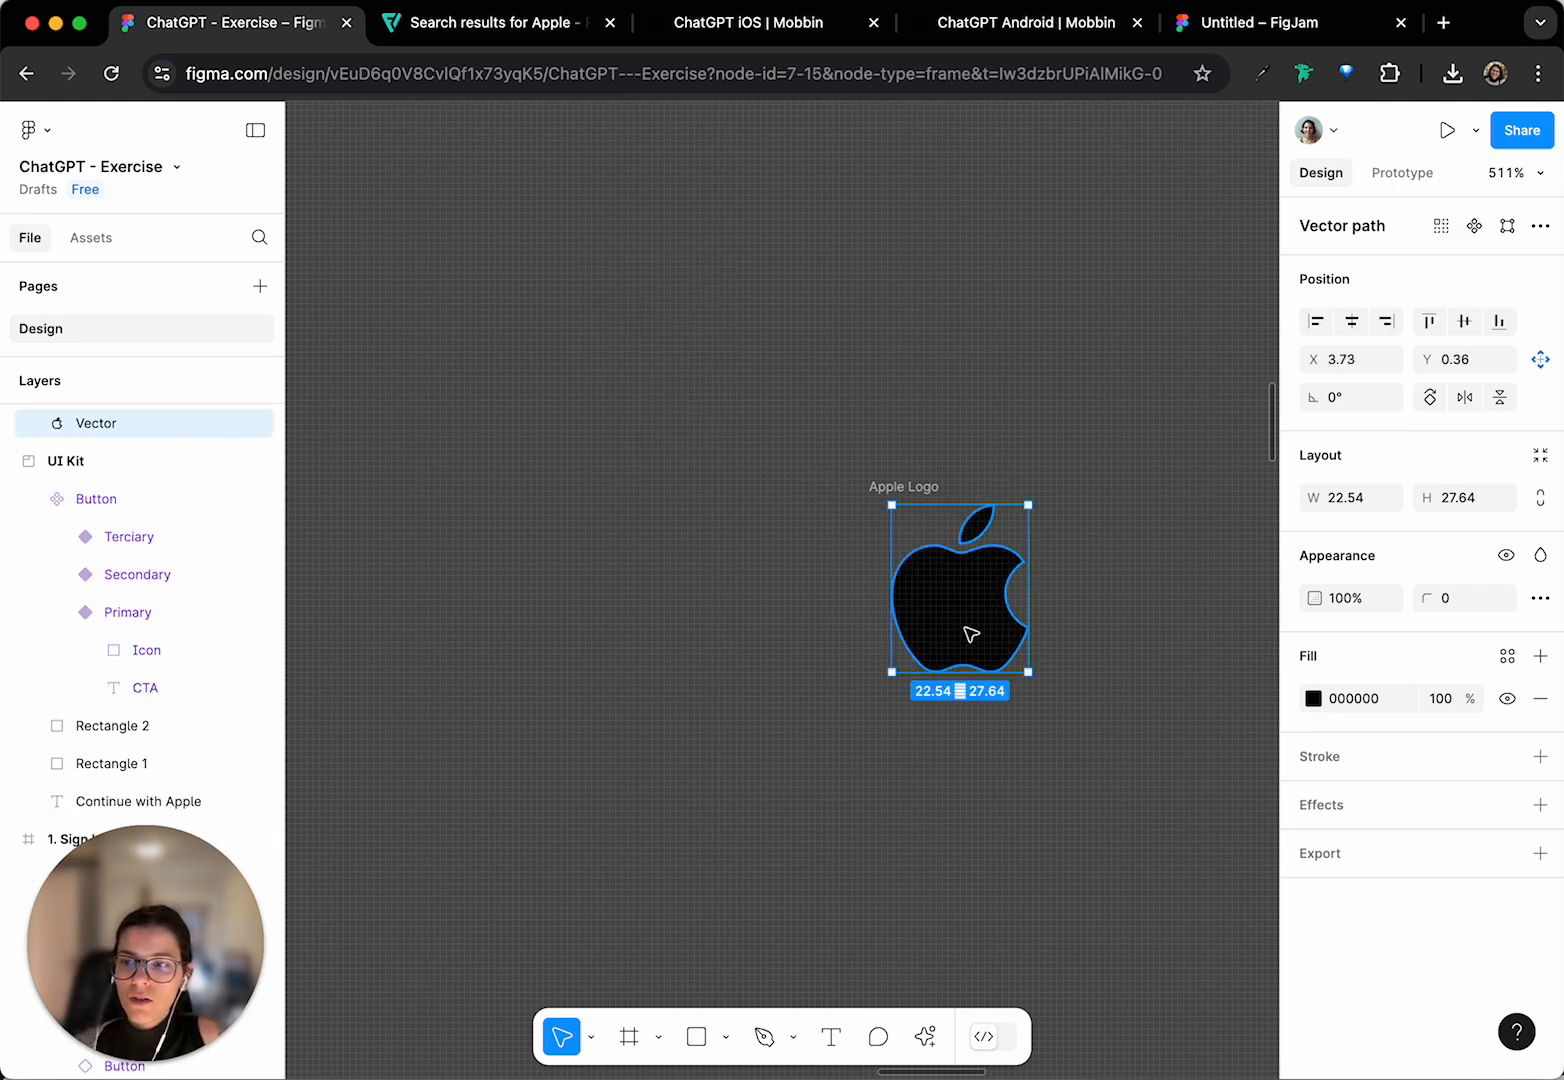
- Move the apple vector out of its Apple Logo frame onto the empty canvas and delete the emptied frame
{"action": "left_click_drag", "start_coordinate": [971, 633], "coordinate": [712, 521]}
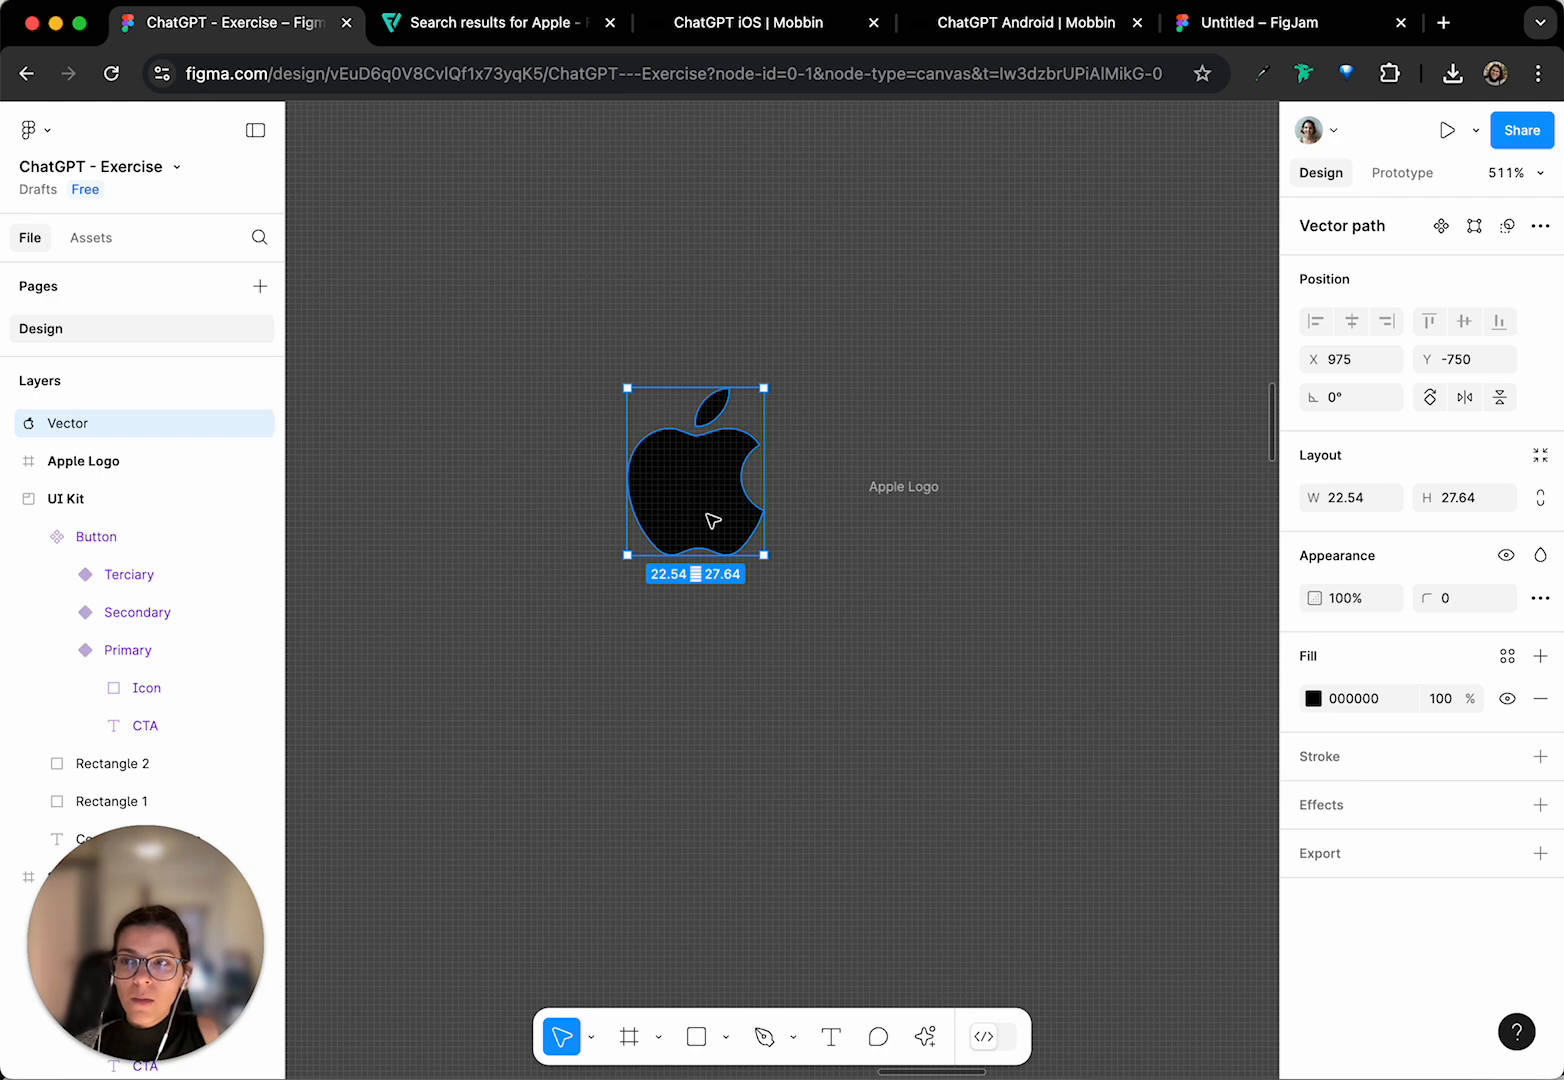
{"action": "left_click", "coordinate": [936, 514]}
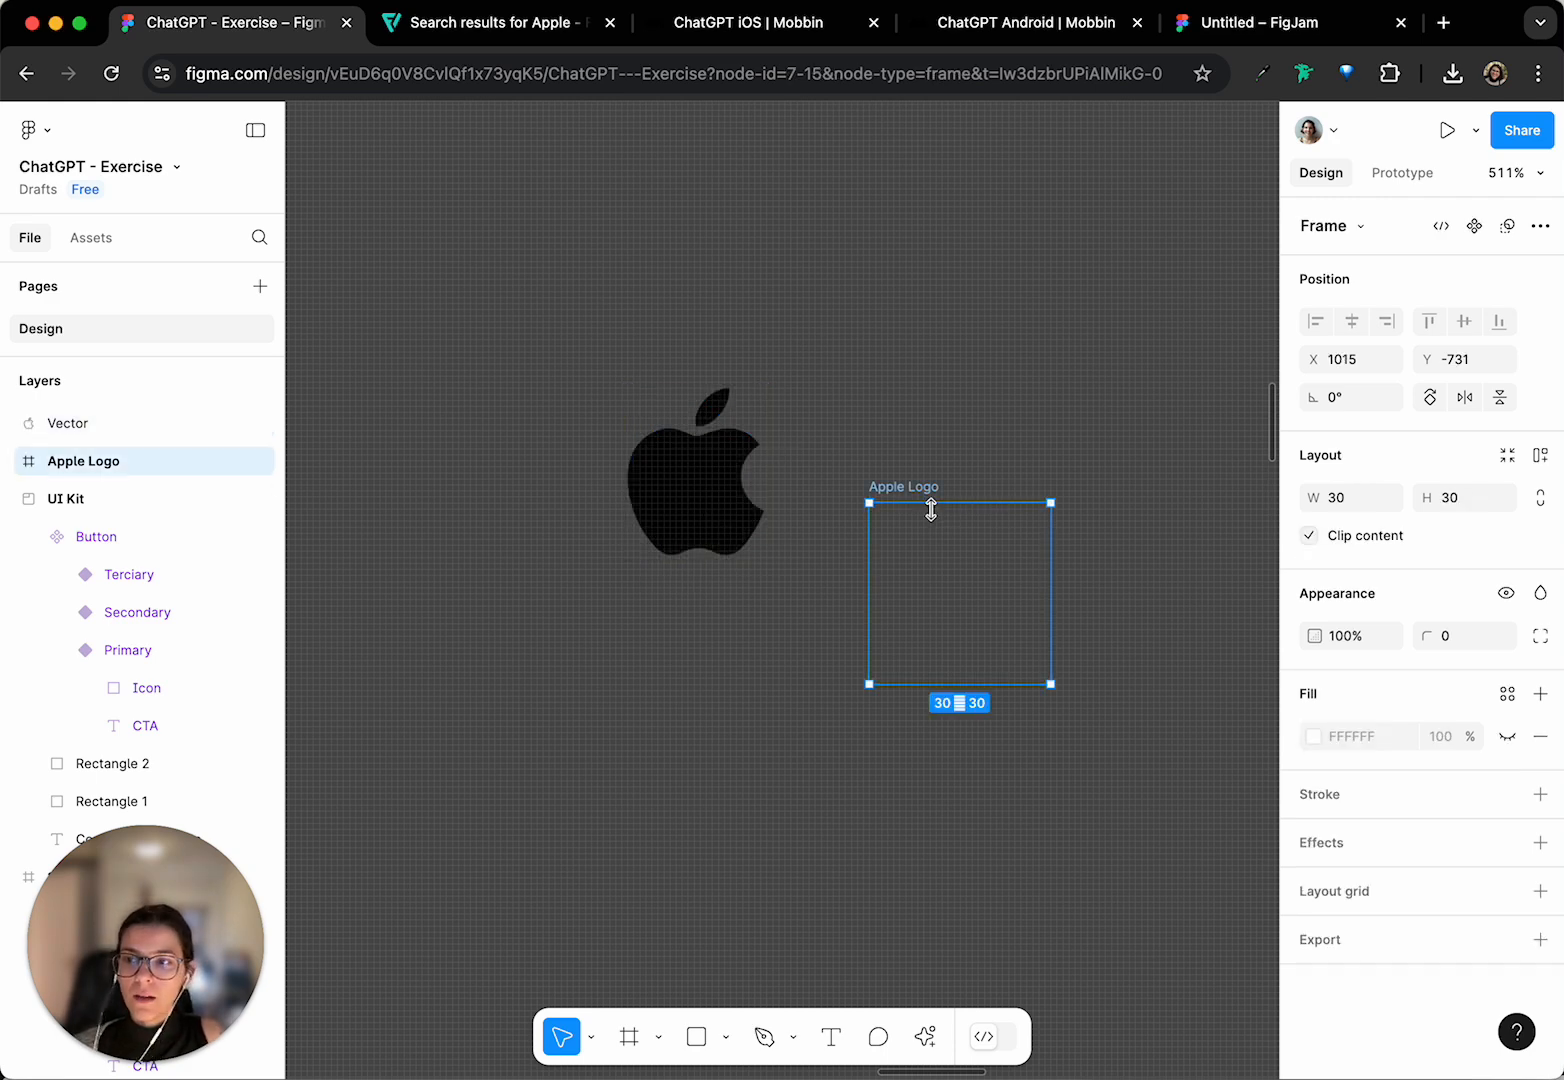
{"action": "key", "text": "Delete"}
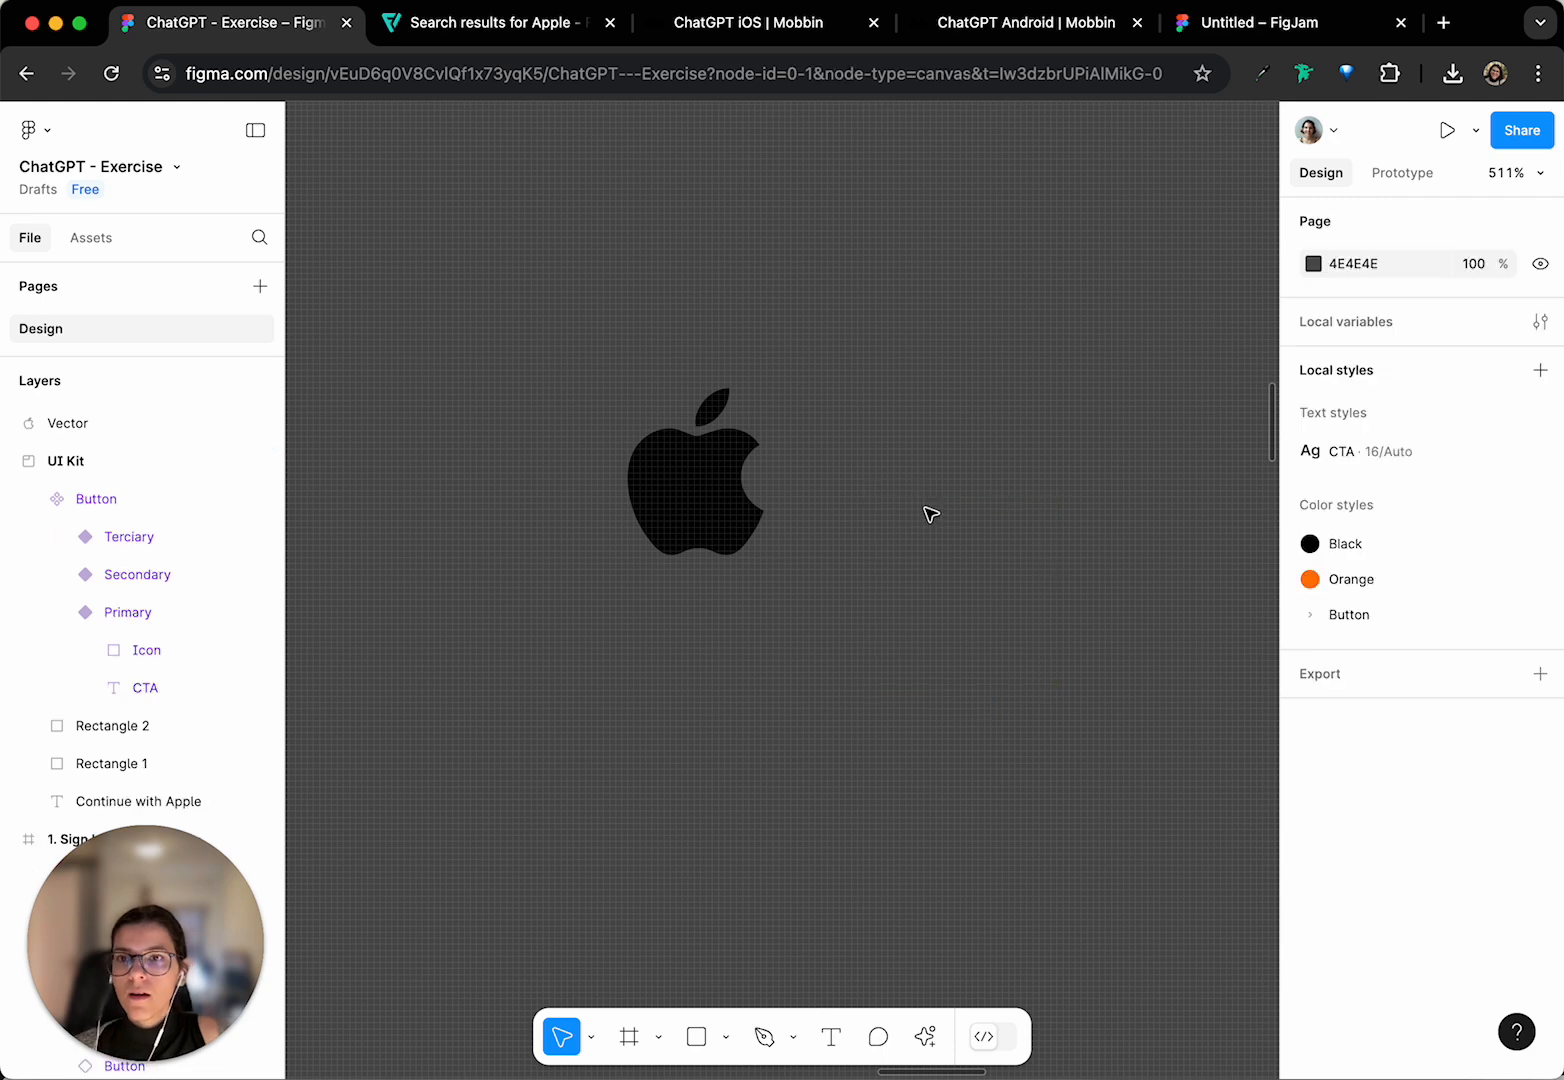
- Lock the apple vector's aspect ratio and move it onto the dark canvas just above the UI Kit section
{"action": "left_click", "coordinate": [726, 486]}
{"action": "scroll", "coordinate": [727, 487], "scroll_direction": "up", "scroll_amount": 3}
{"action": "scroll", "coordinate": [727, 487], "scroll_direction": "left", "scroll_amount": 3}
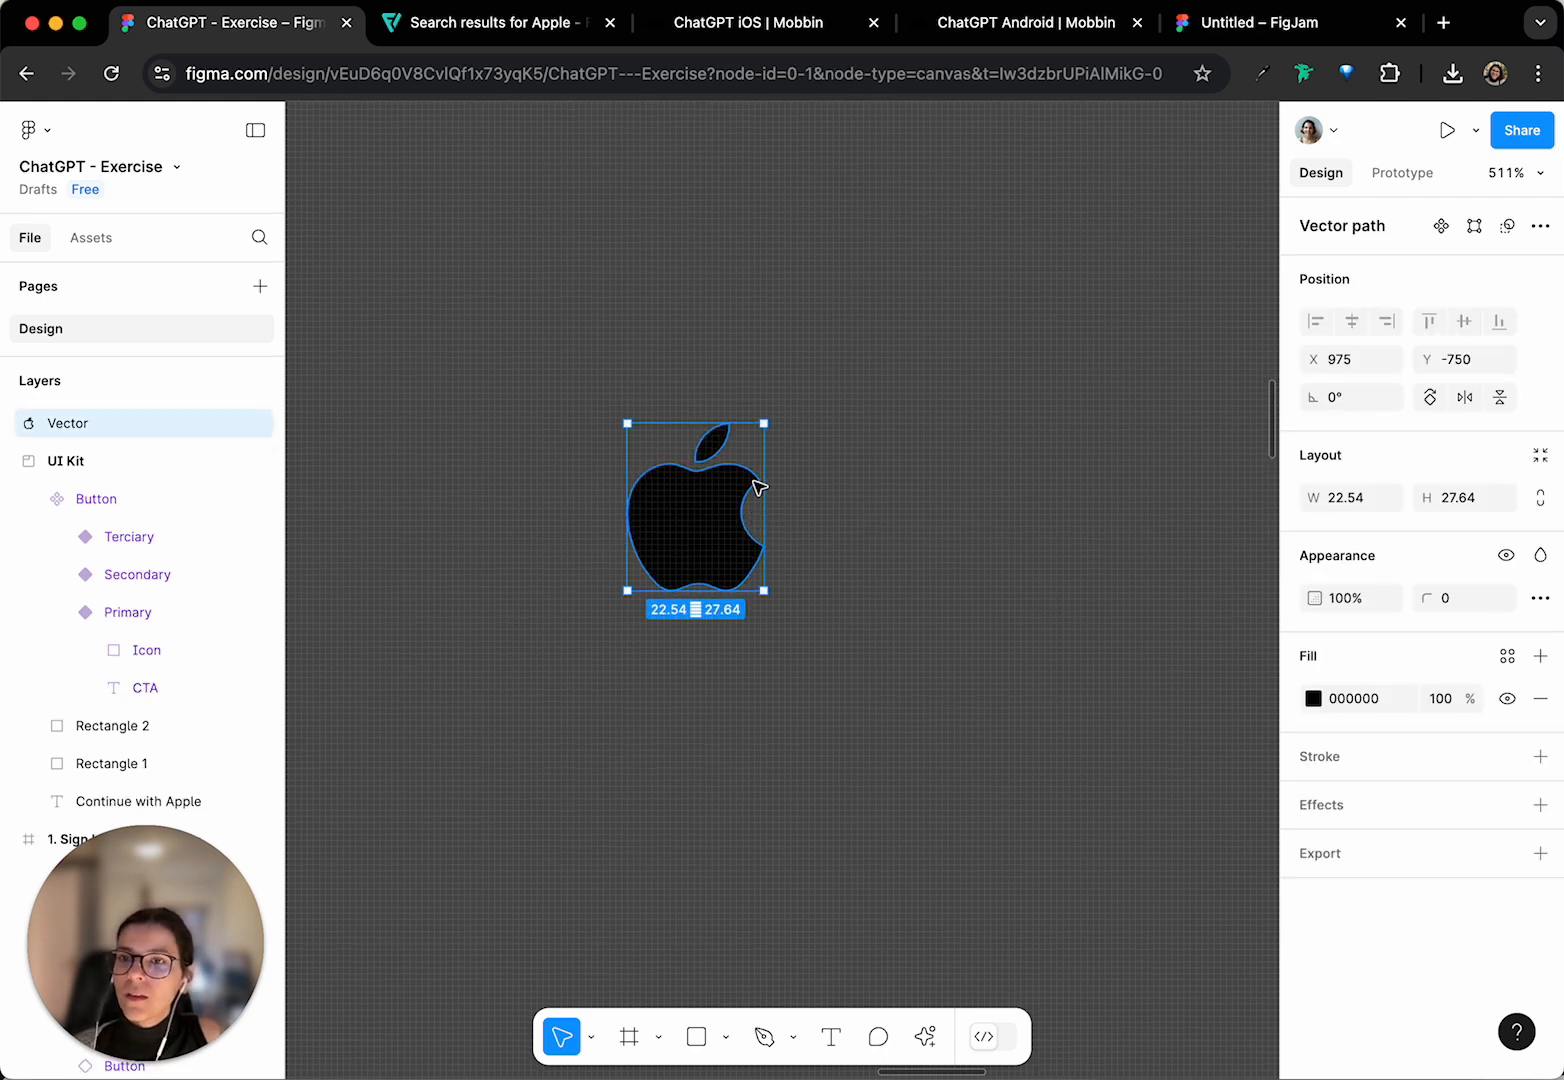
{"action": "left_click", "coordinate": [1540, 498]}
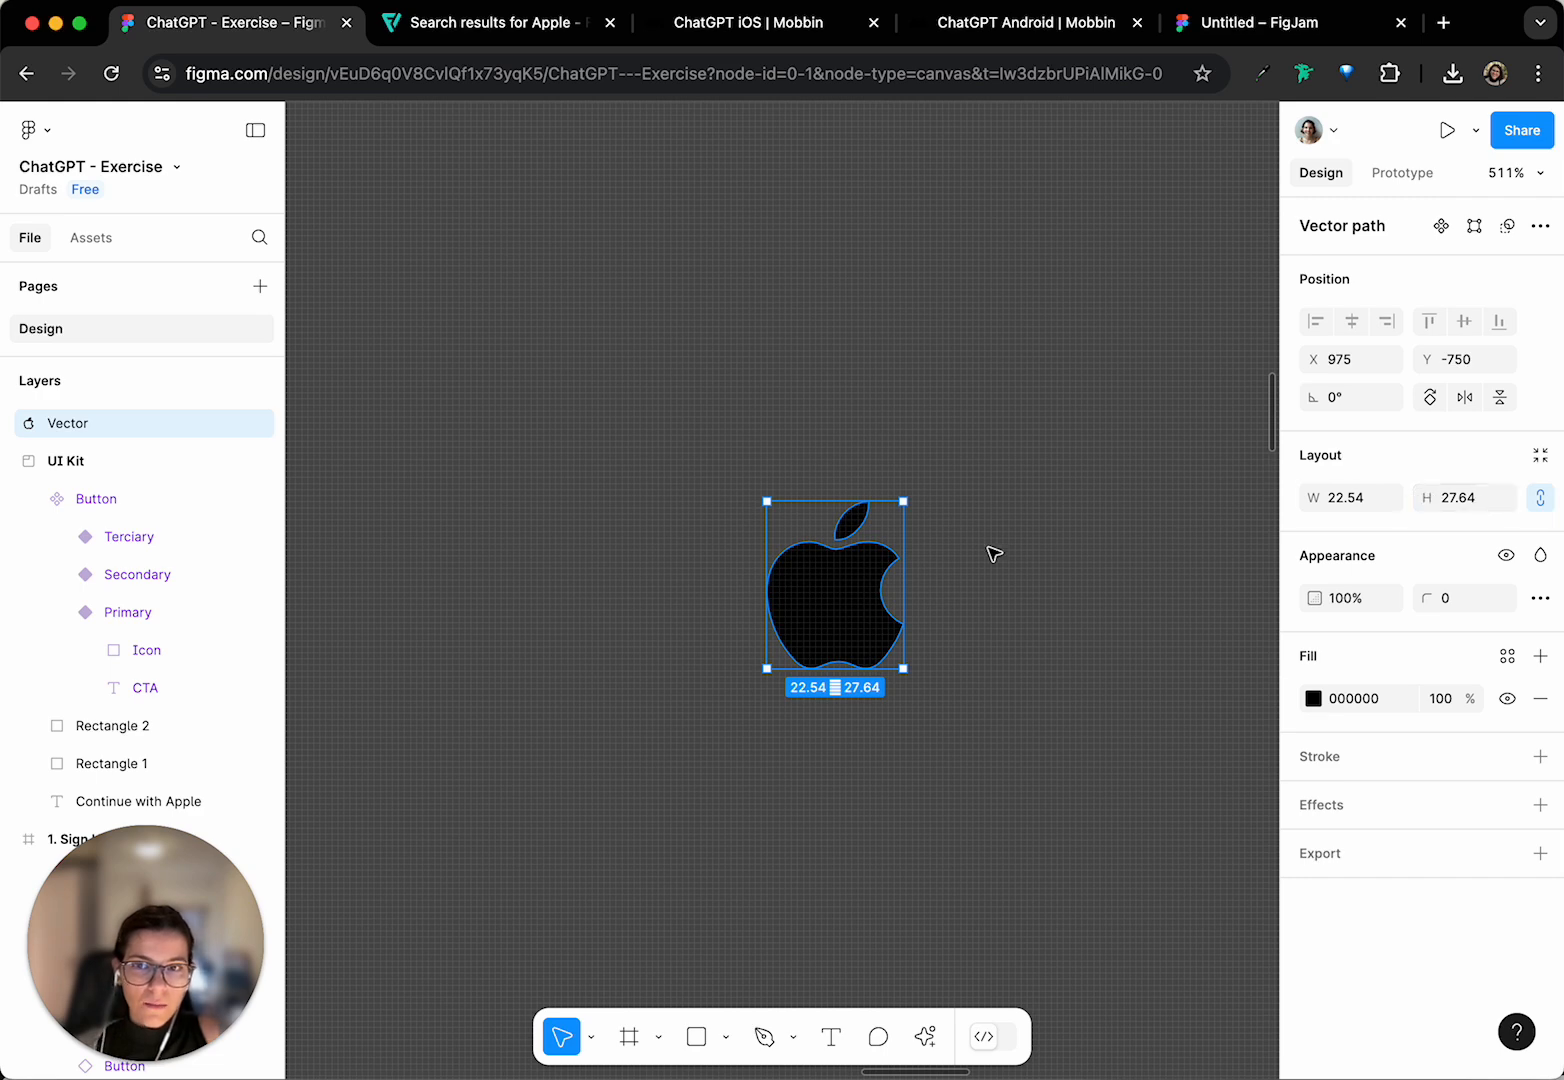
{"action": "scroll", "coordinate": [918, 503], "scroll_direction": "down", "scroll_amount": 10}
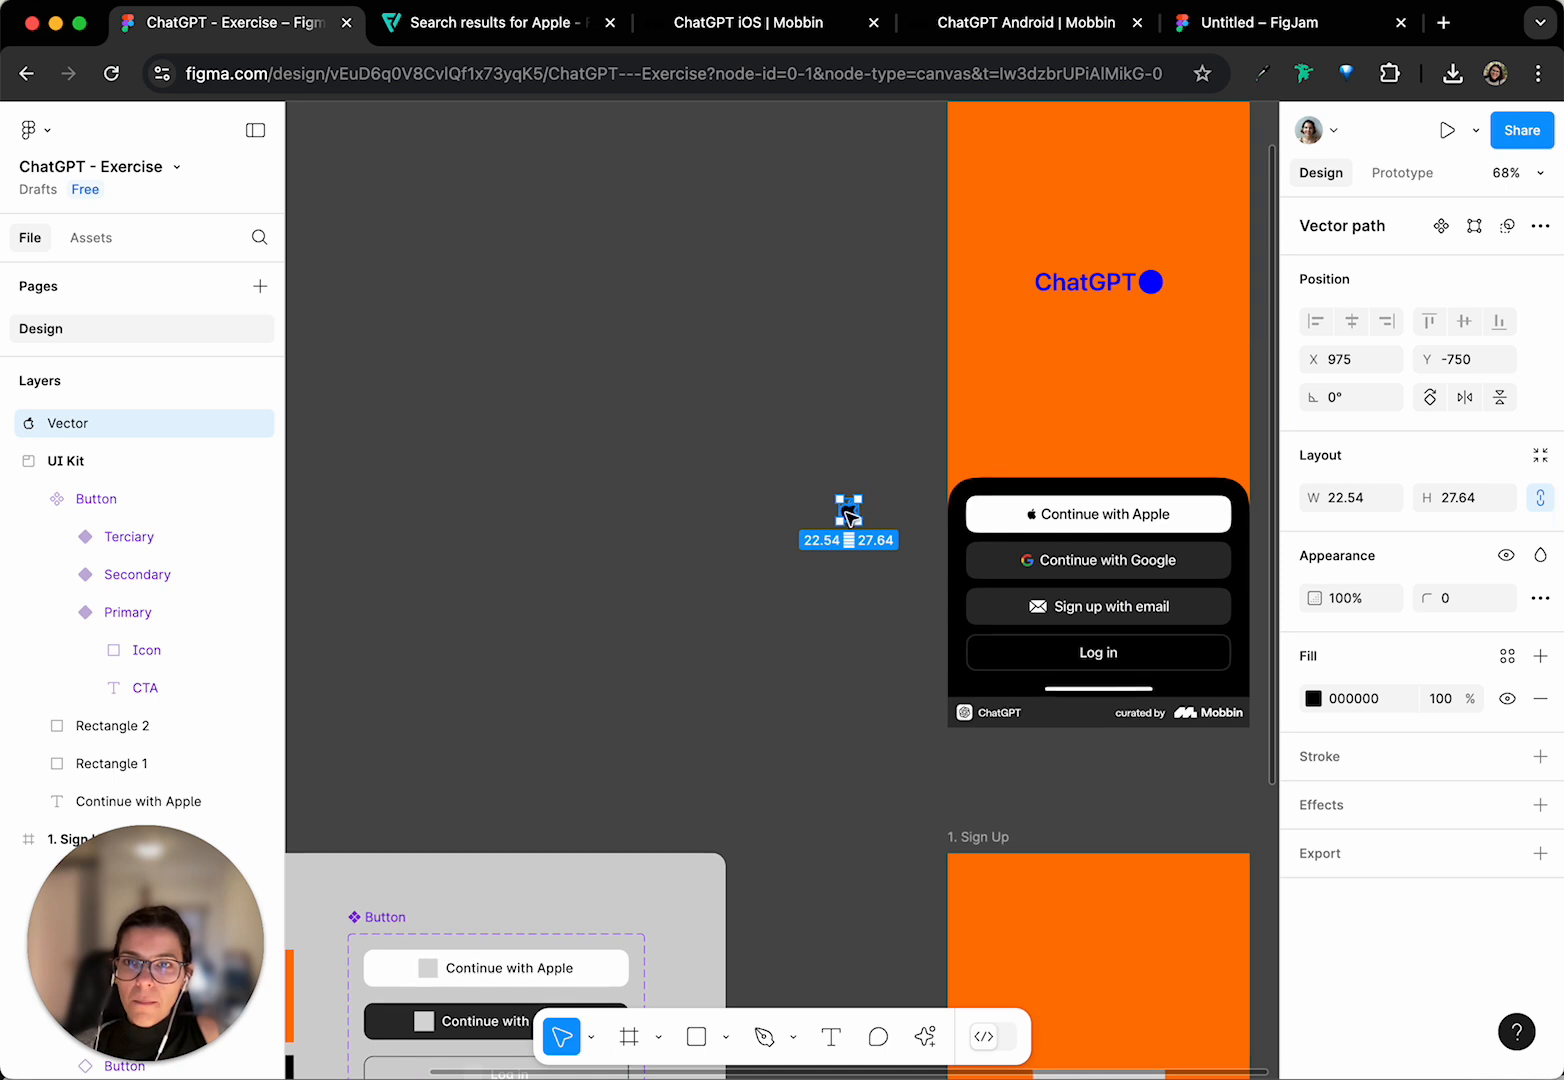
{"action": "left_click_drag", "start_coordinate": [849, 512], "coordinate": [764, 447]}
{"action": "scroll", "coordinate": [767, 540], "scroll_direction": "up", "scroll_amount": 5}
- Check the size of the Primary button's grey icon placeholder and try a proportional height of 20 on the apple vector
{"action": "left_click", "coordinate": [778, 793]}
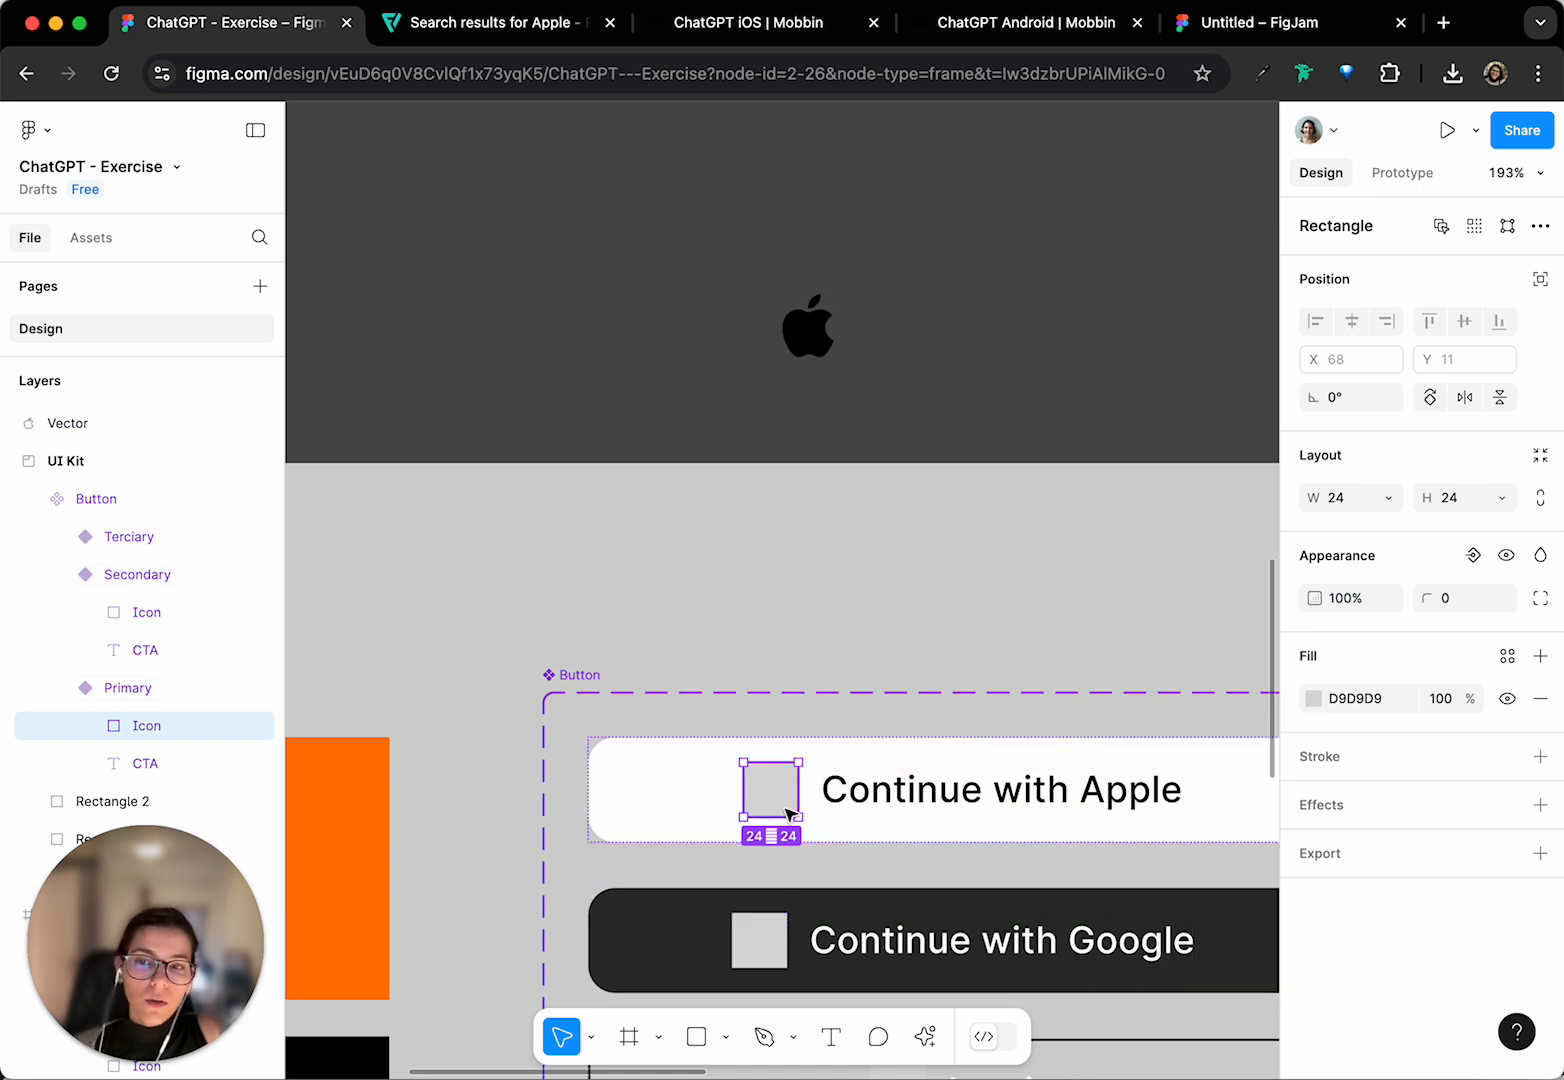
{"action": "left_click", "coordinate": [800, 322]}
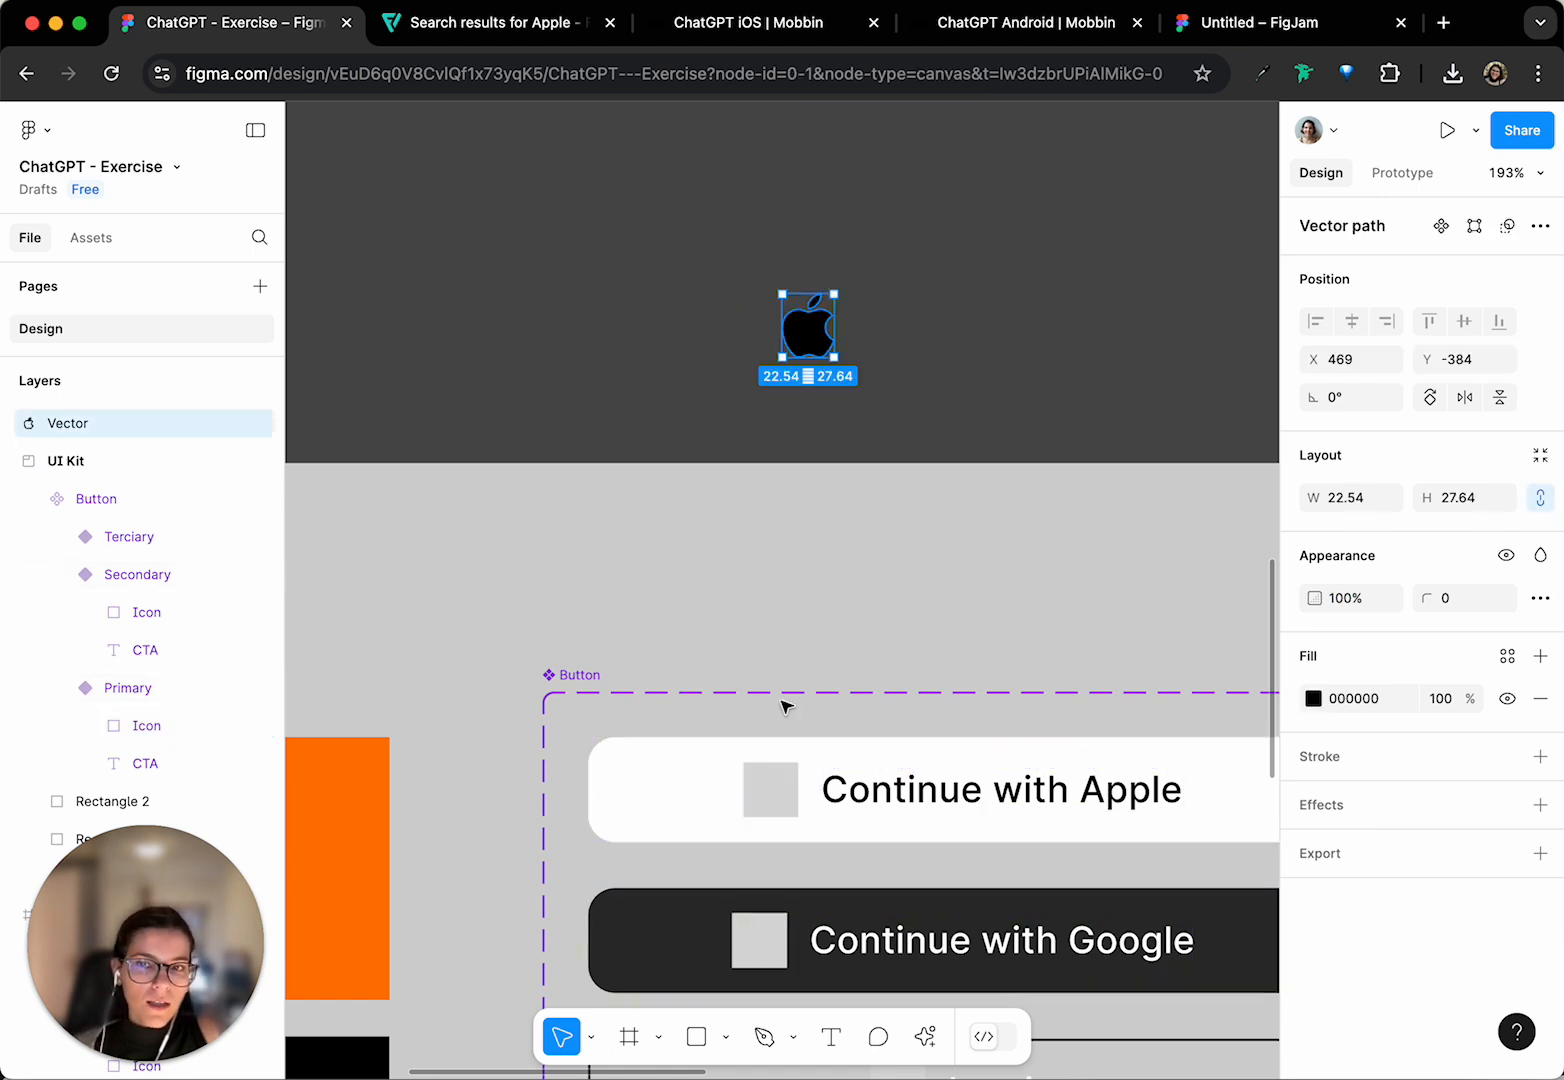
{"action": "left_click", "coordinate": [1471, 506]}
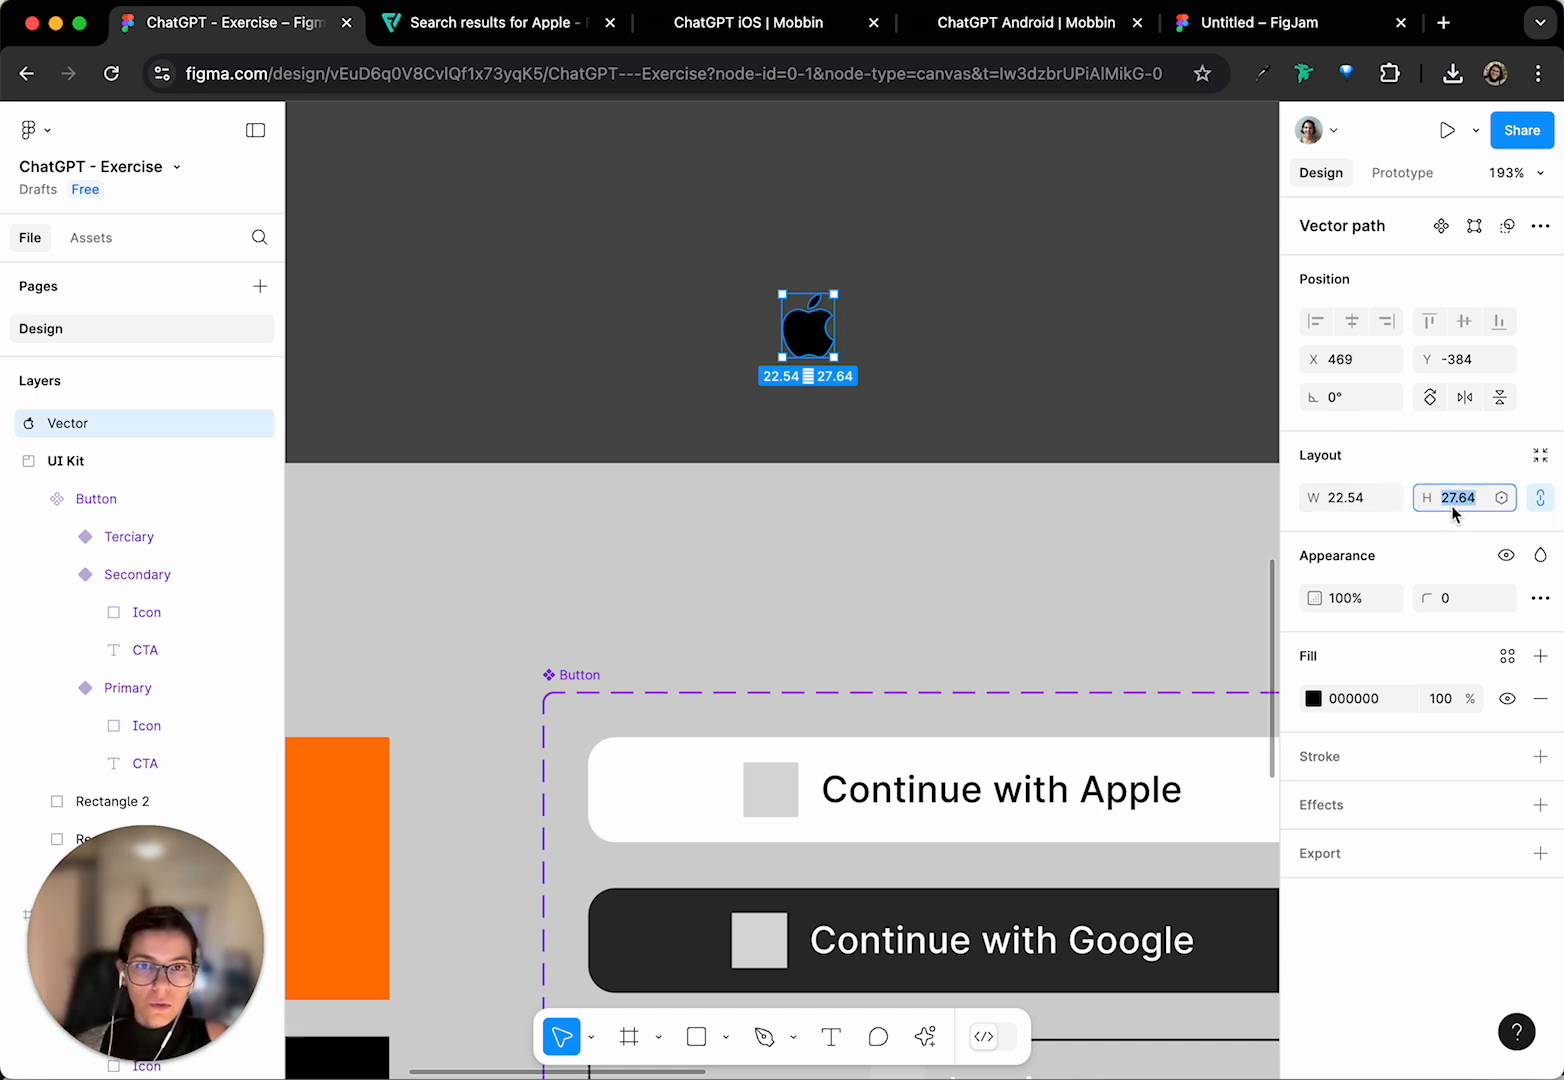
{"action": "type", "text": "20"}
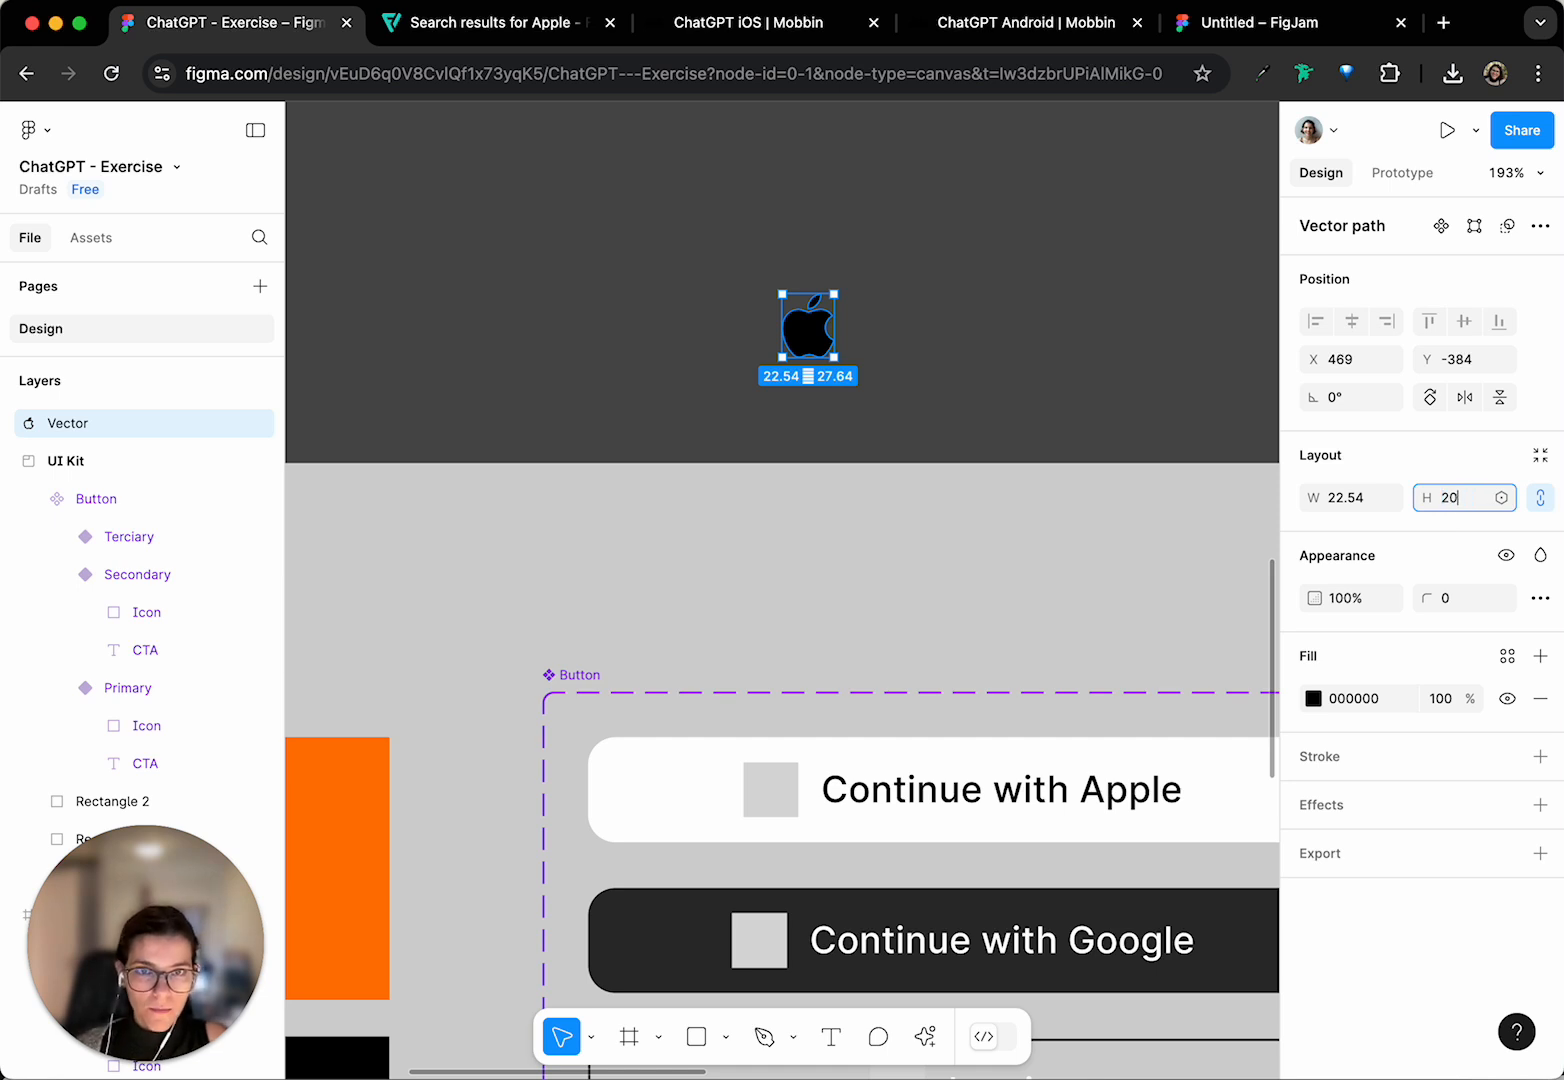
{"action": "left_click", "coordinate": [1542, 506]}
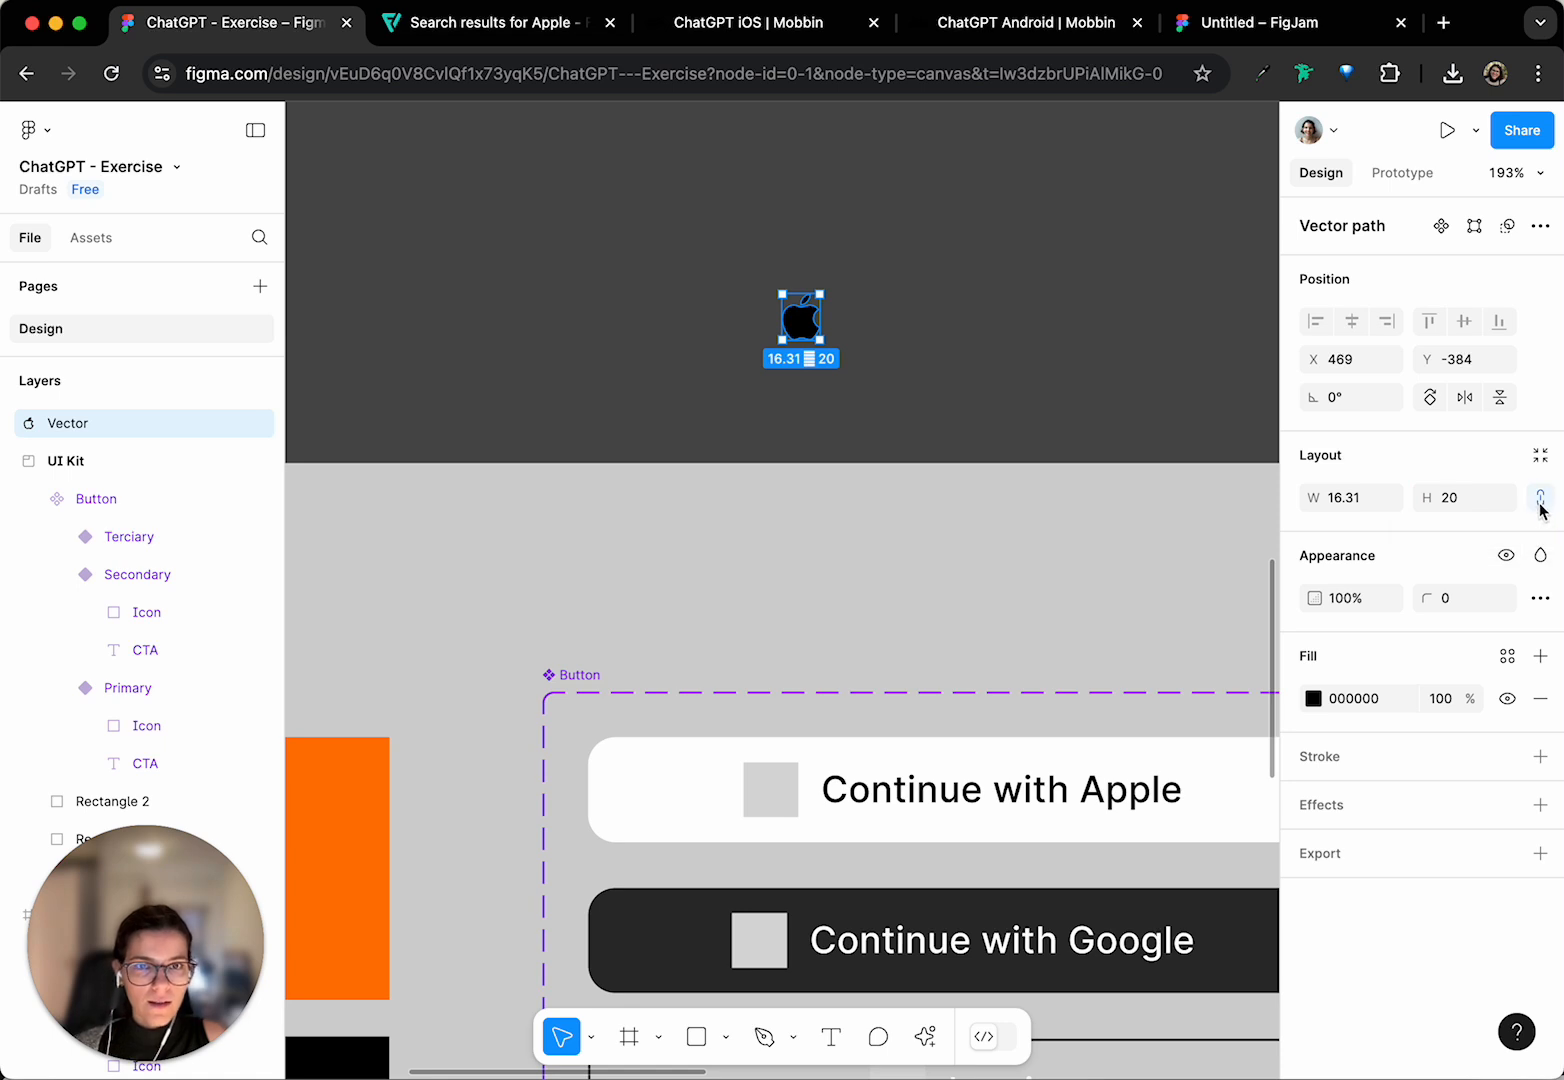
{"action": "left_click", "coordinate": [1542, 502]}
{"action": "left_click", "coordinate": [1502, 498]}
{"action": "left_click", "coordinate": [1470, 502]}
{"action": "left_click", "coordinate": [1466, 501]}
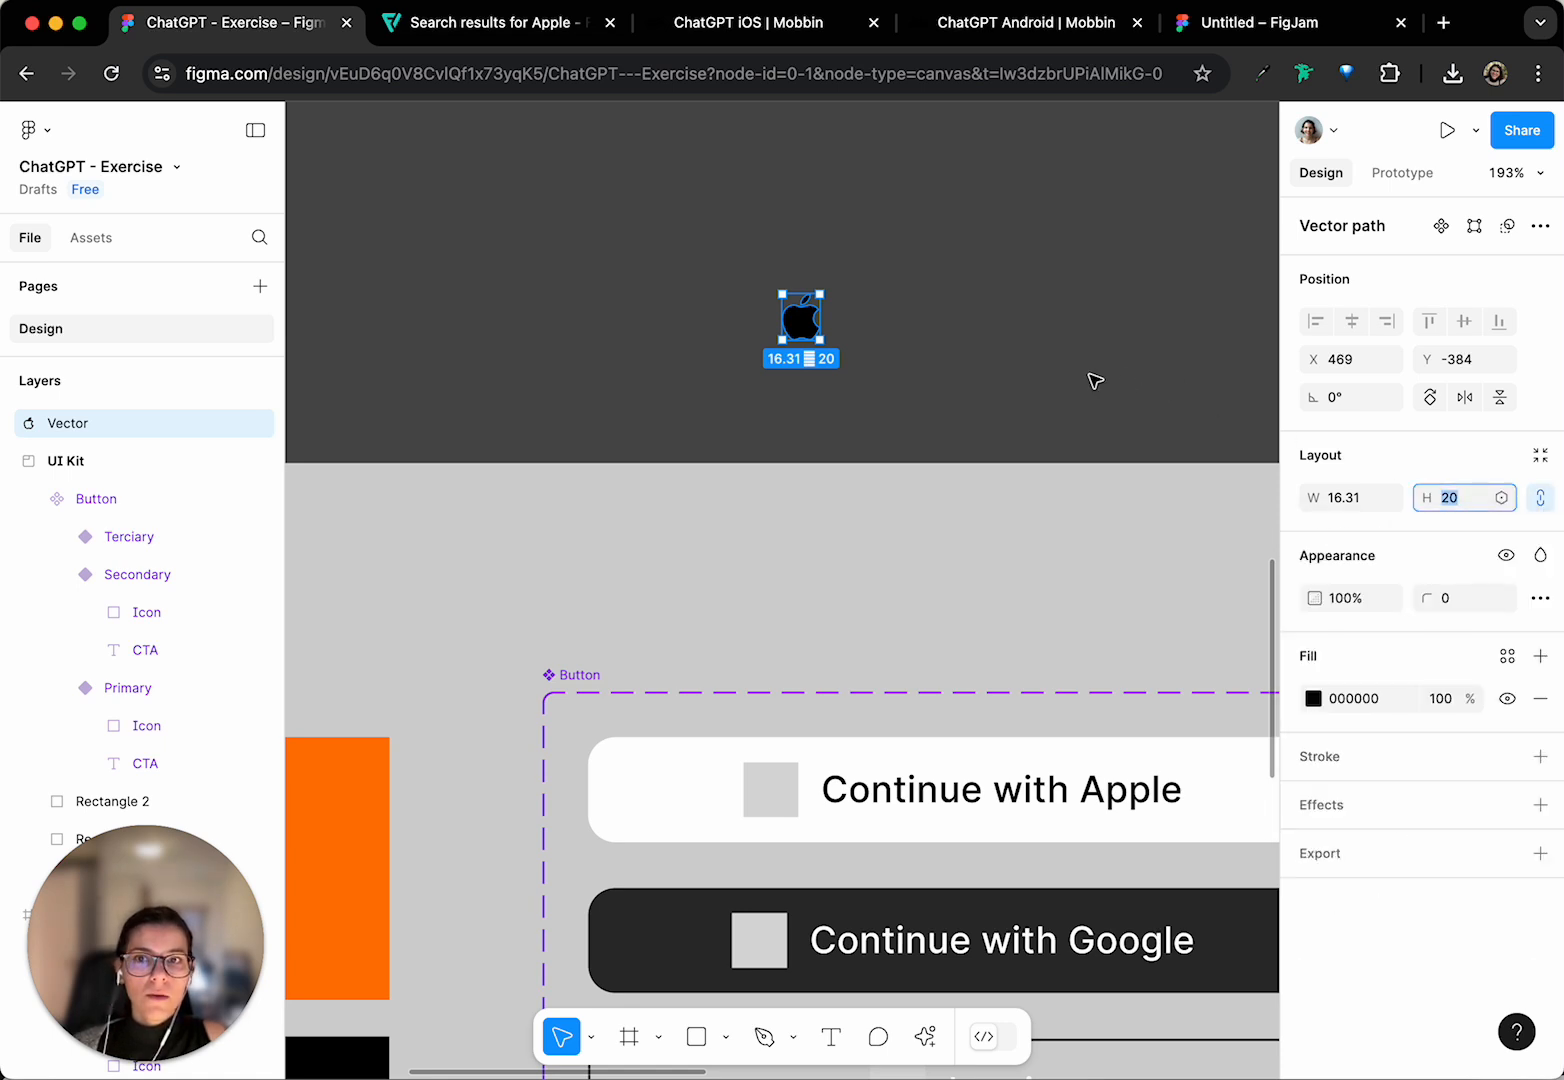
- Undo the apple vector's height change
{"action": "left_click", "coordinate": [1089, 376]}
{"action": "left_click", "coordinate": [809, 326]}
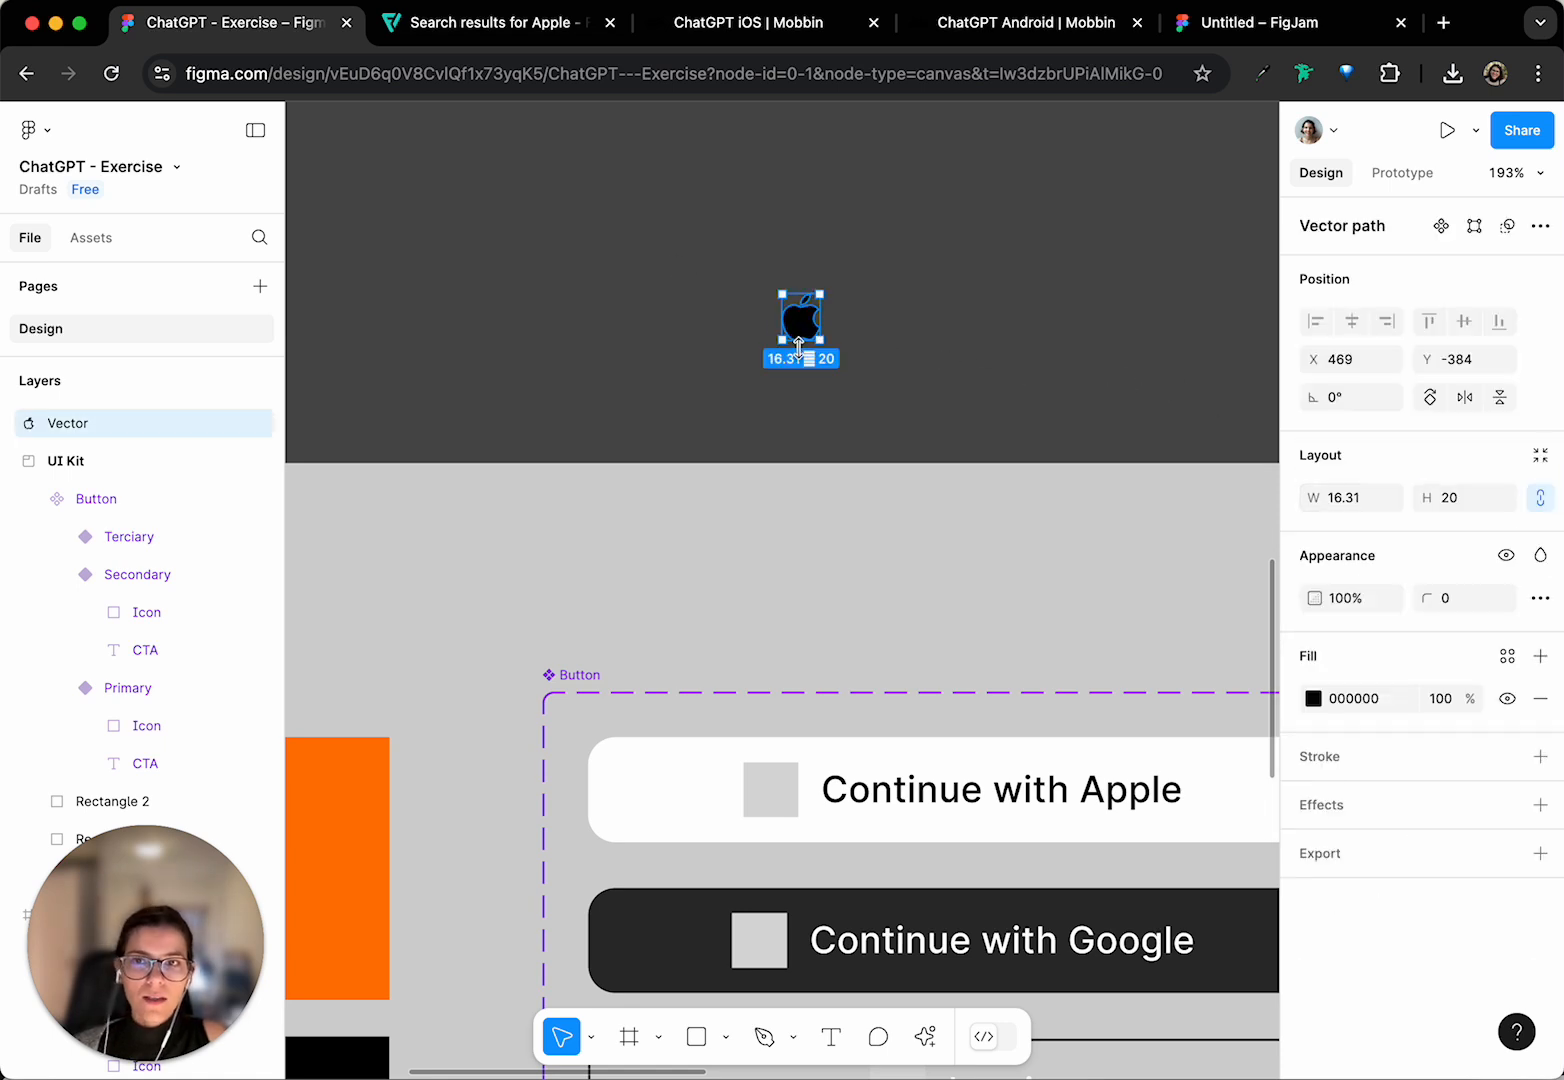
{"action": "left_click", "coordinate": [672, 290]}
{"action": "left_click", "coordinate": [803, 318]}
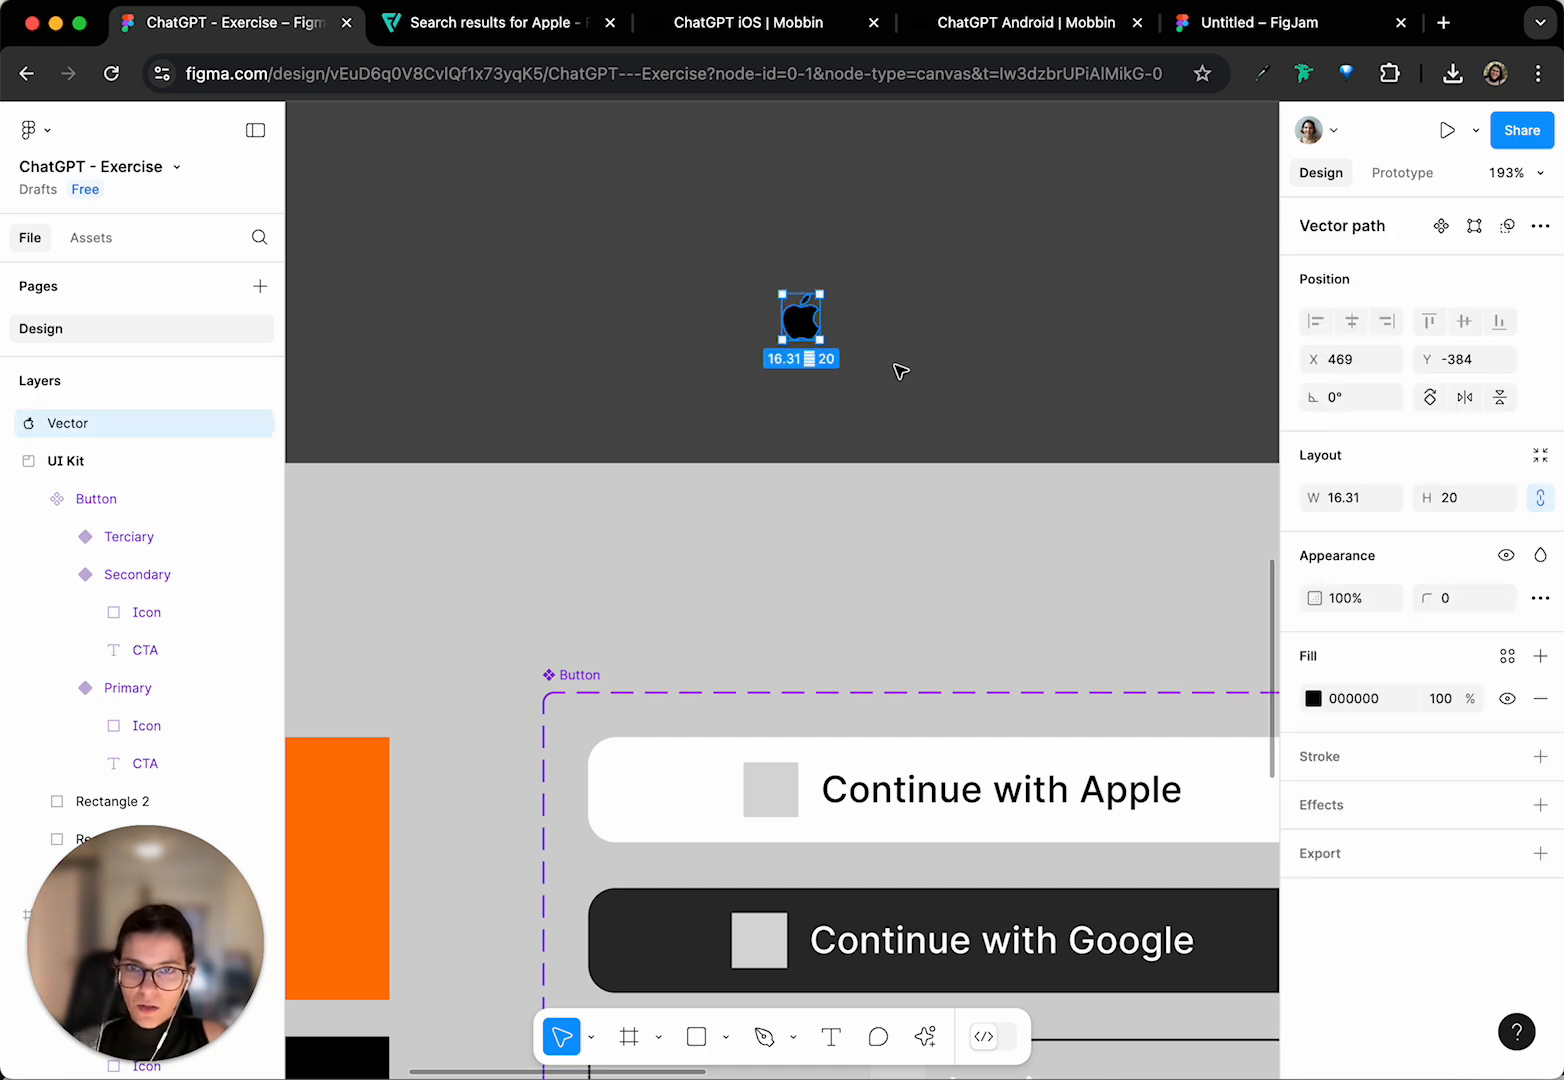
{"action": "left_click", "coordinate": [904, 372]}
{"action": "key", "text": "super+z"}
{"action": "key", "text": "super+z"}
{"action": "key", "text": "super+z"}
{"action": "key", "text": "super+z"}
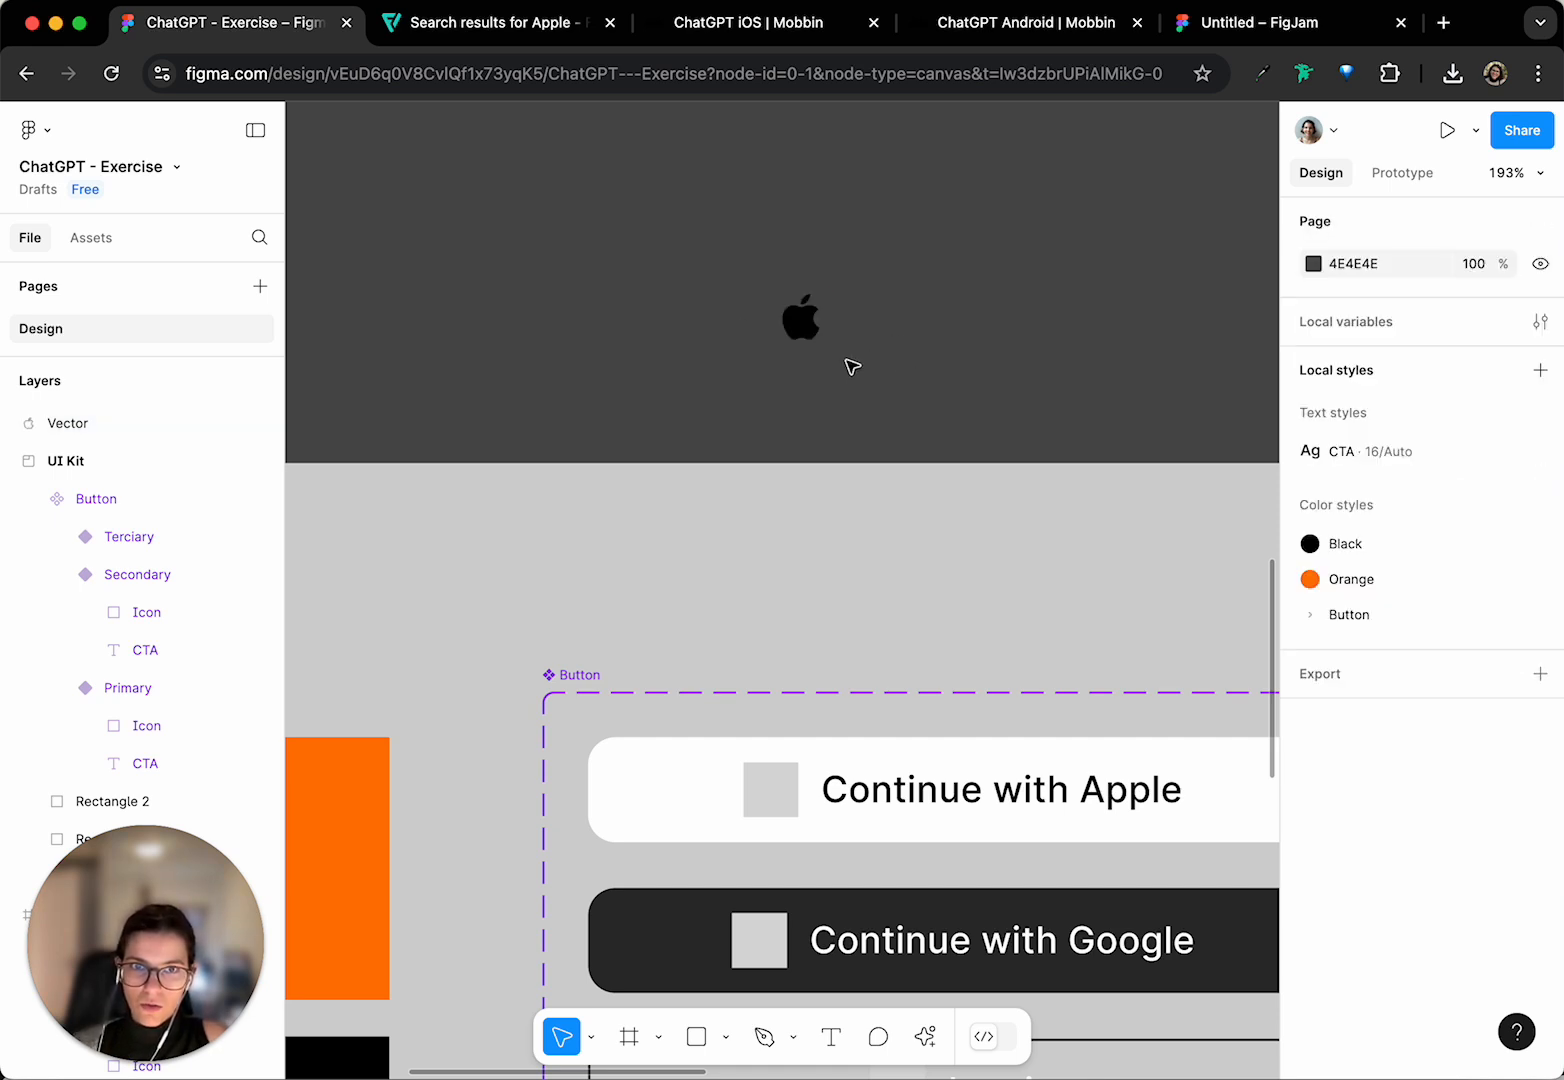
- Set the apple vector's height to 20 with its proportions locked
{"action": "left_click_drag", "start_coordinate": [788, 340], "coordinate": [789, 357]}
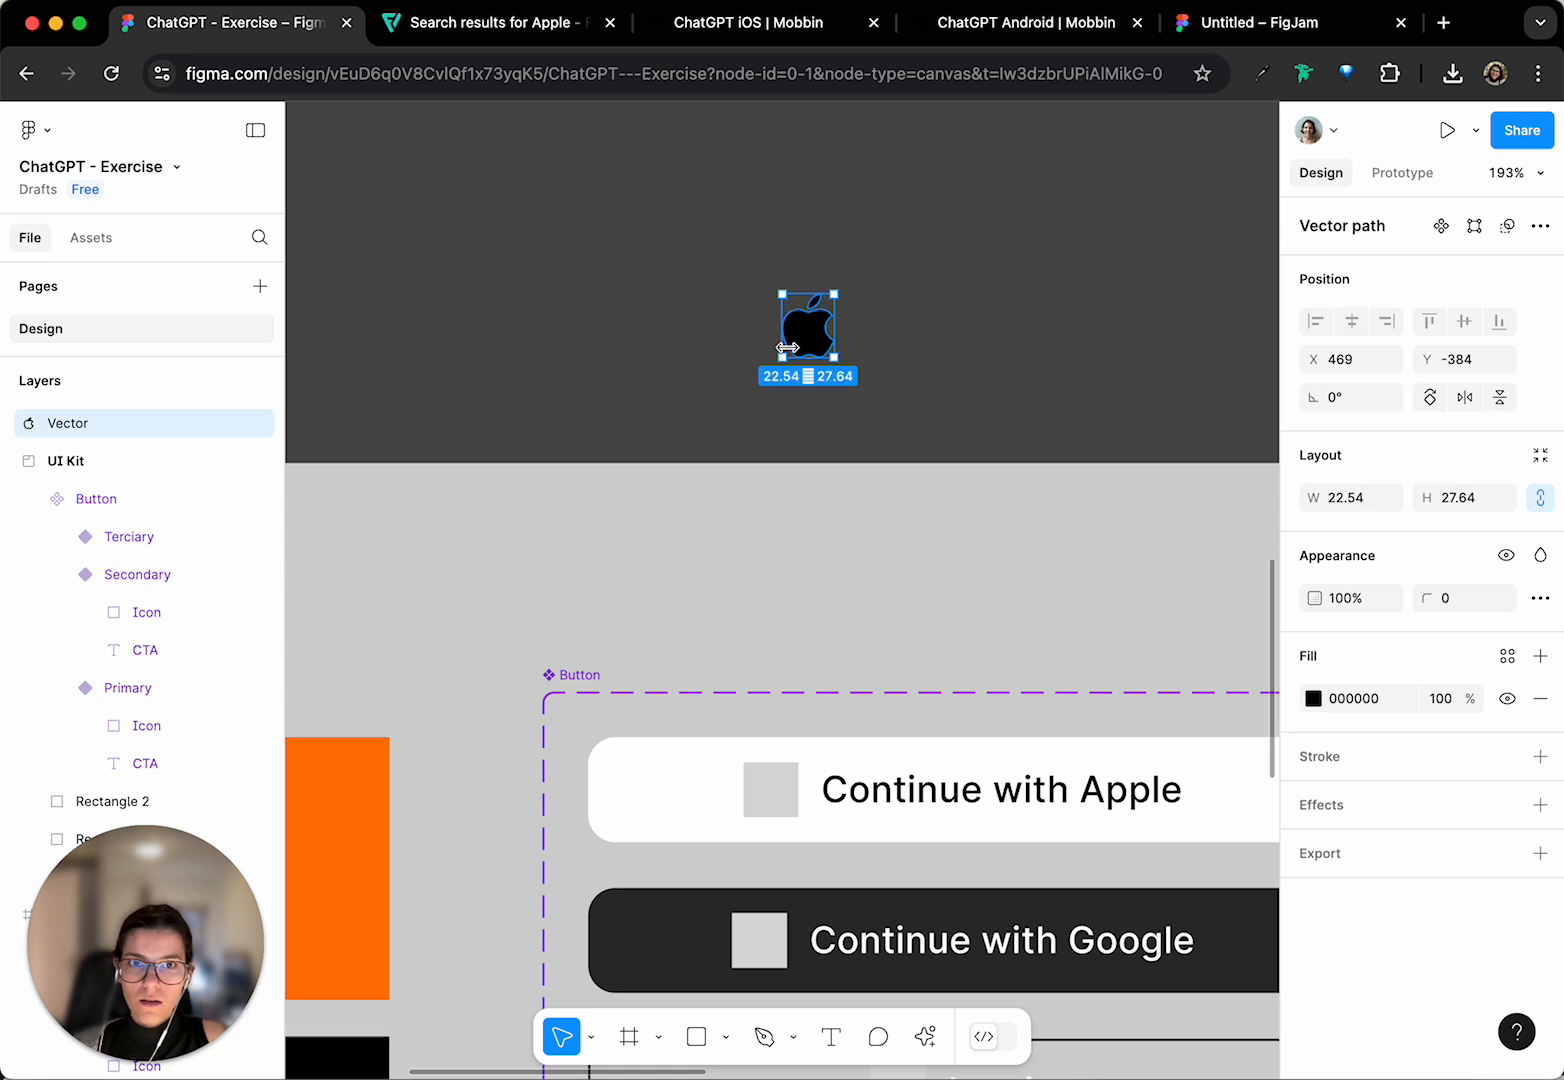
{"action": "left_click", "coordinate": [923, 333]}
{"action": "left_click", "coordinate": [820, 340]}
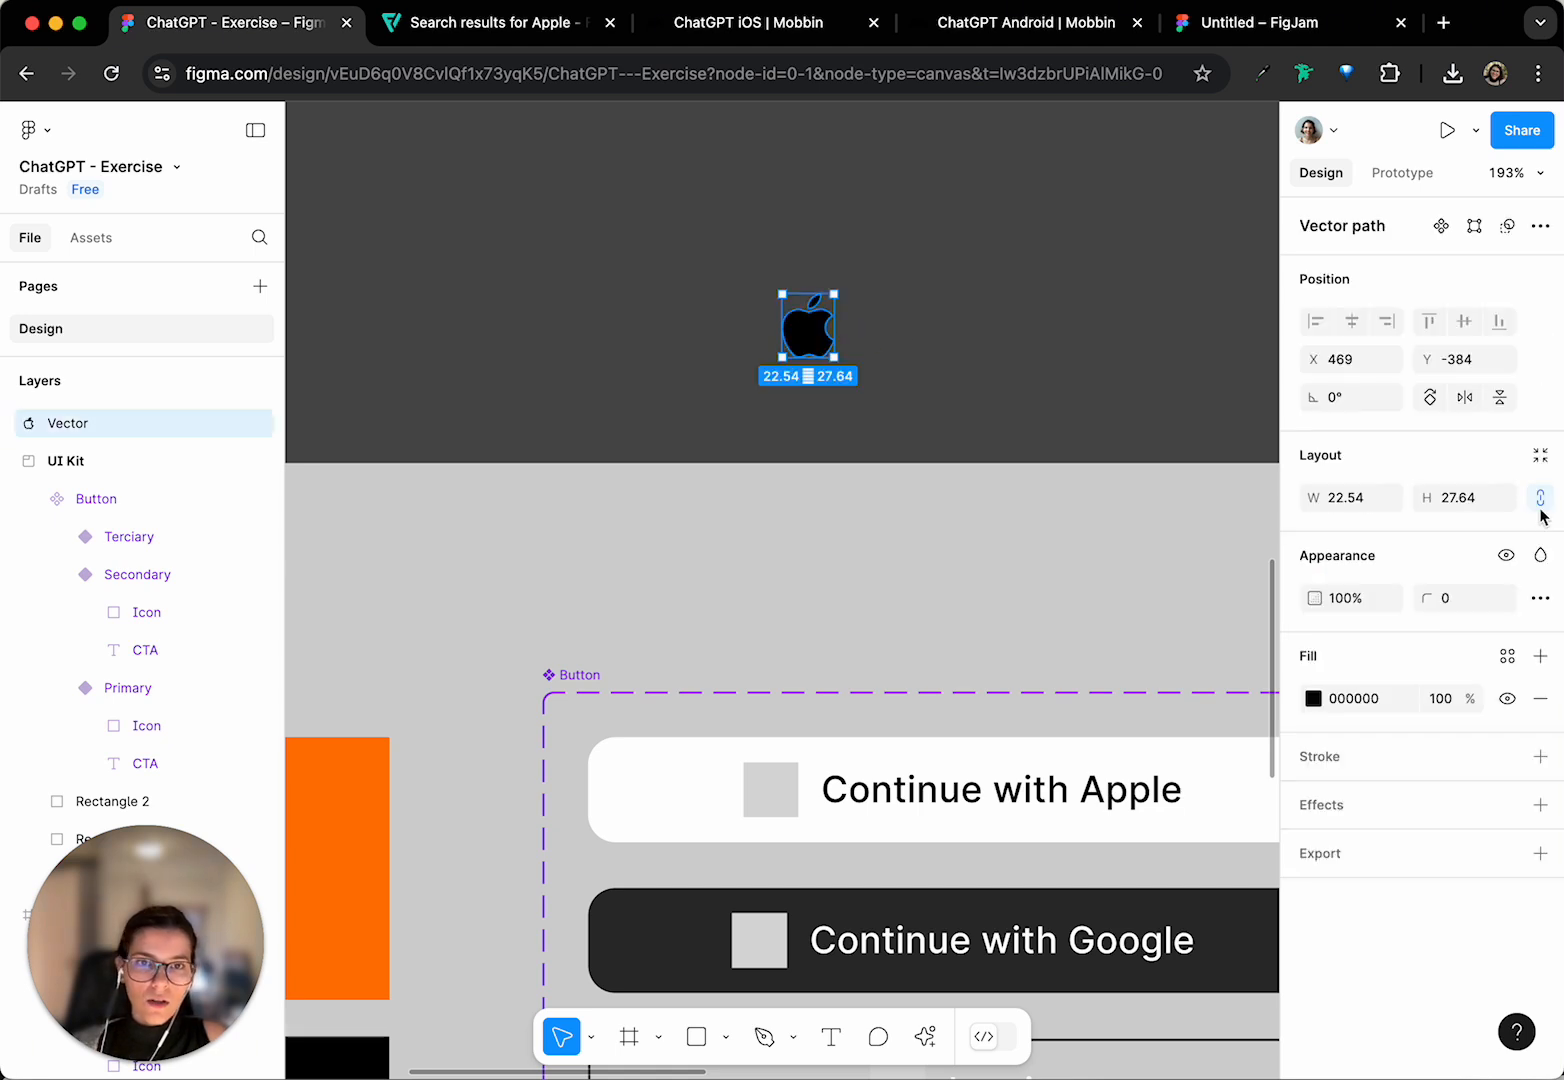
{"action": "left_click", "coordinate": [1470, 505]}
{"action": "type", "text": "20"}
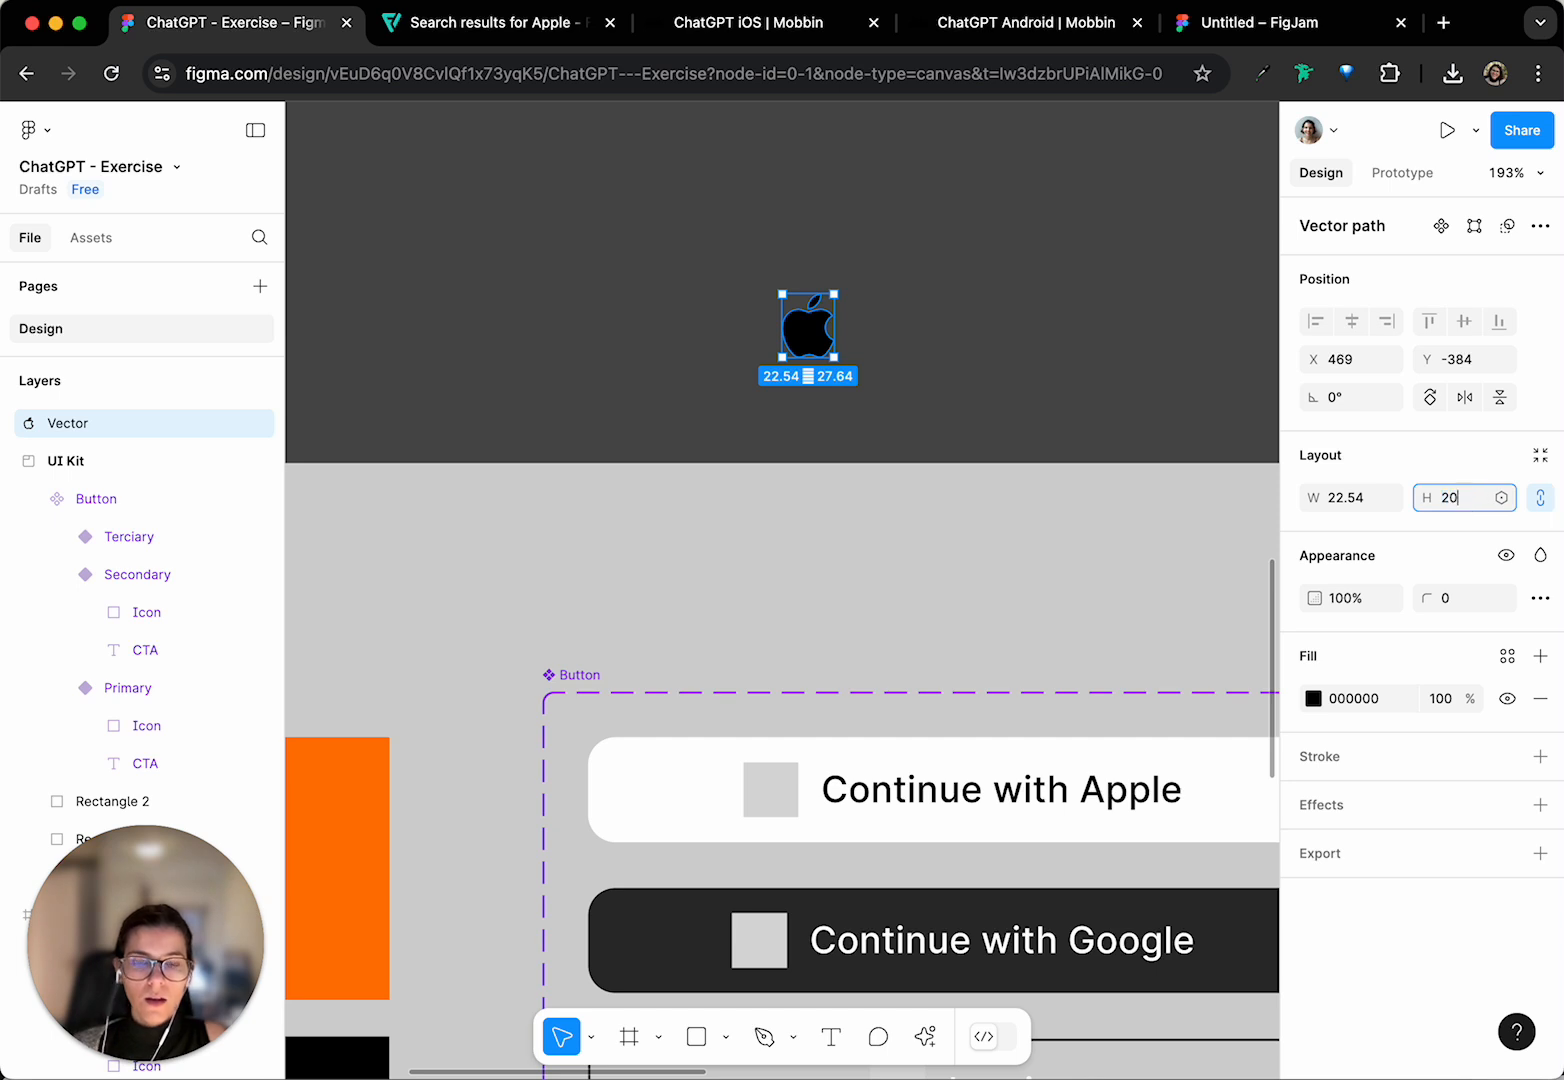
{"action": "key", "text": "Return"}
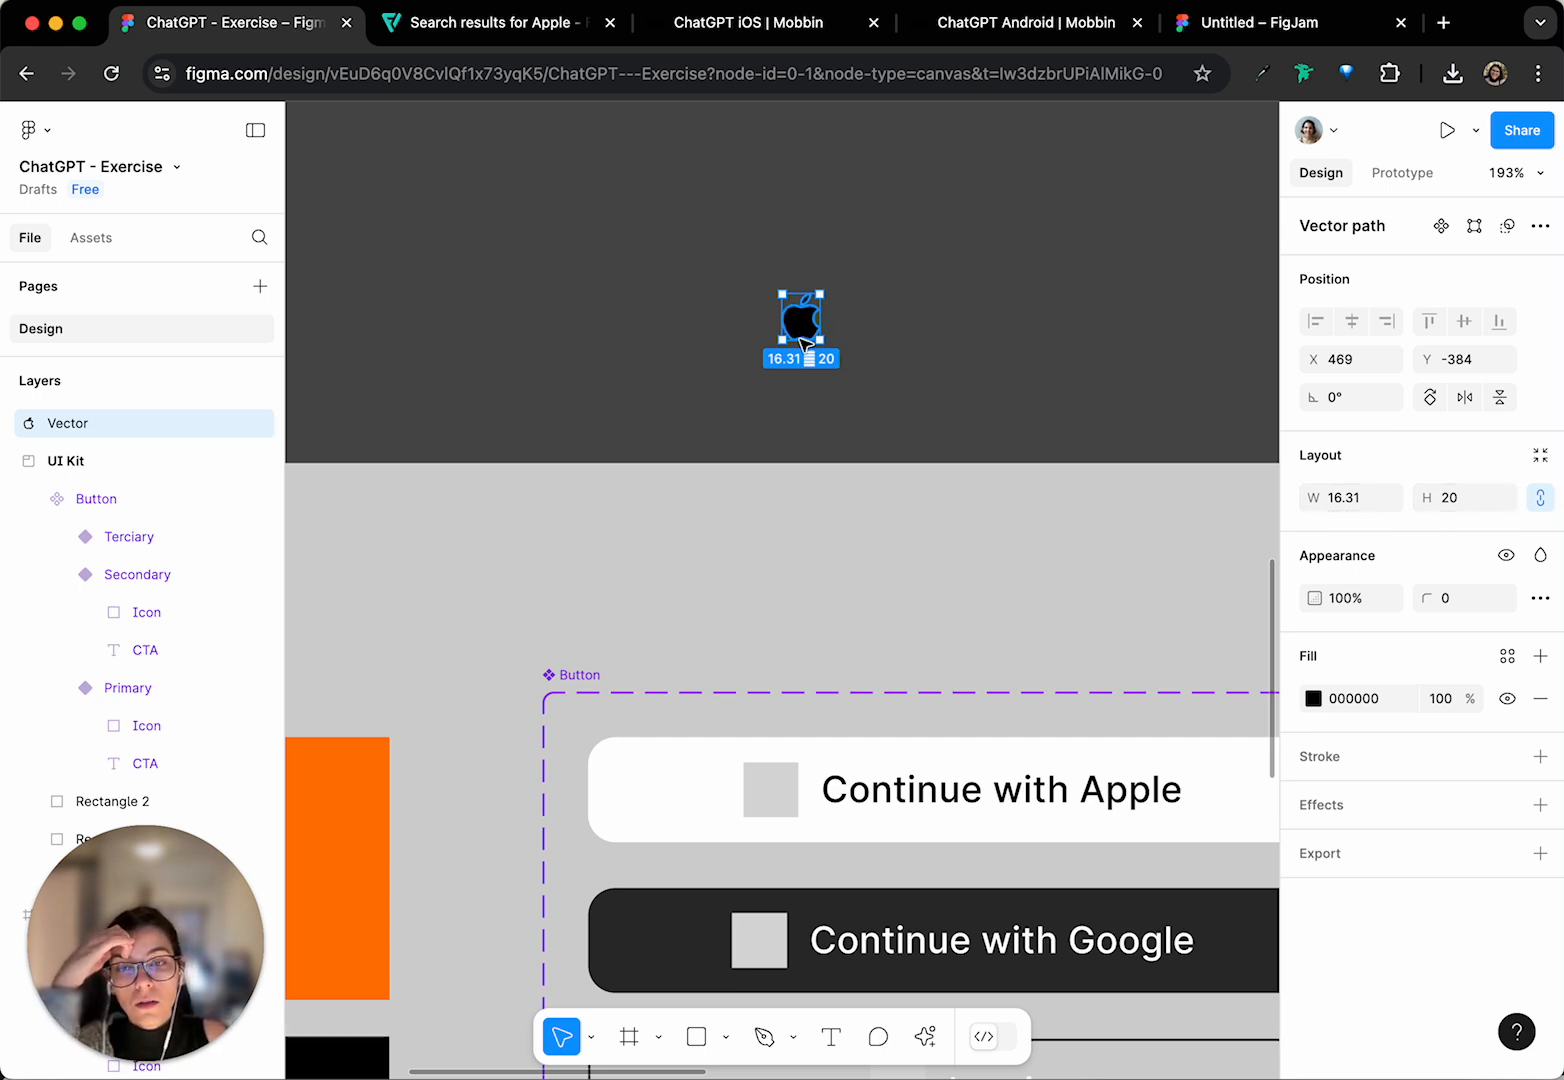
- Move the apple vector into the UI Kit section above the Button component and wrap it in a frame
{"action": "left_click_drag", "start_coordinate": [803, 342], "coordinate": [703, 614]}
{"action": "scroll", "coordinate": [734, 570], "scroll_direction": "left", "scroll_amount": 3}
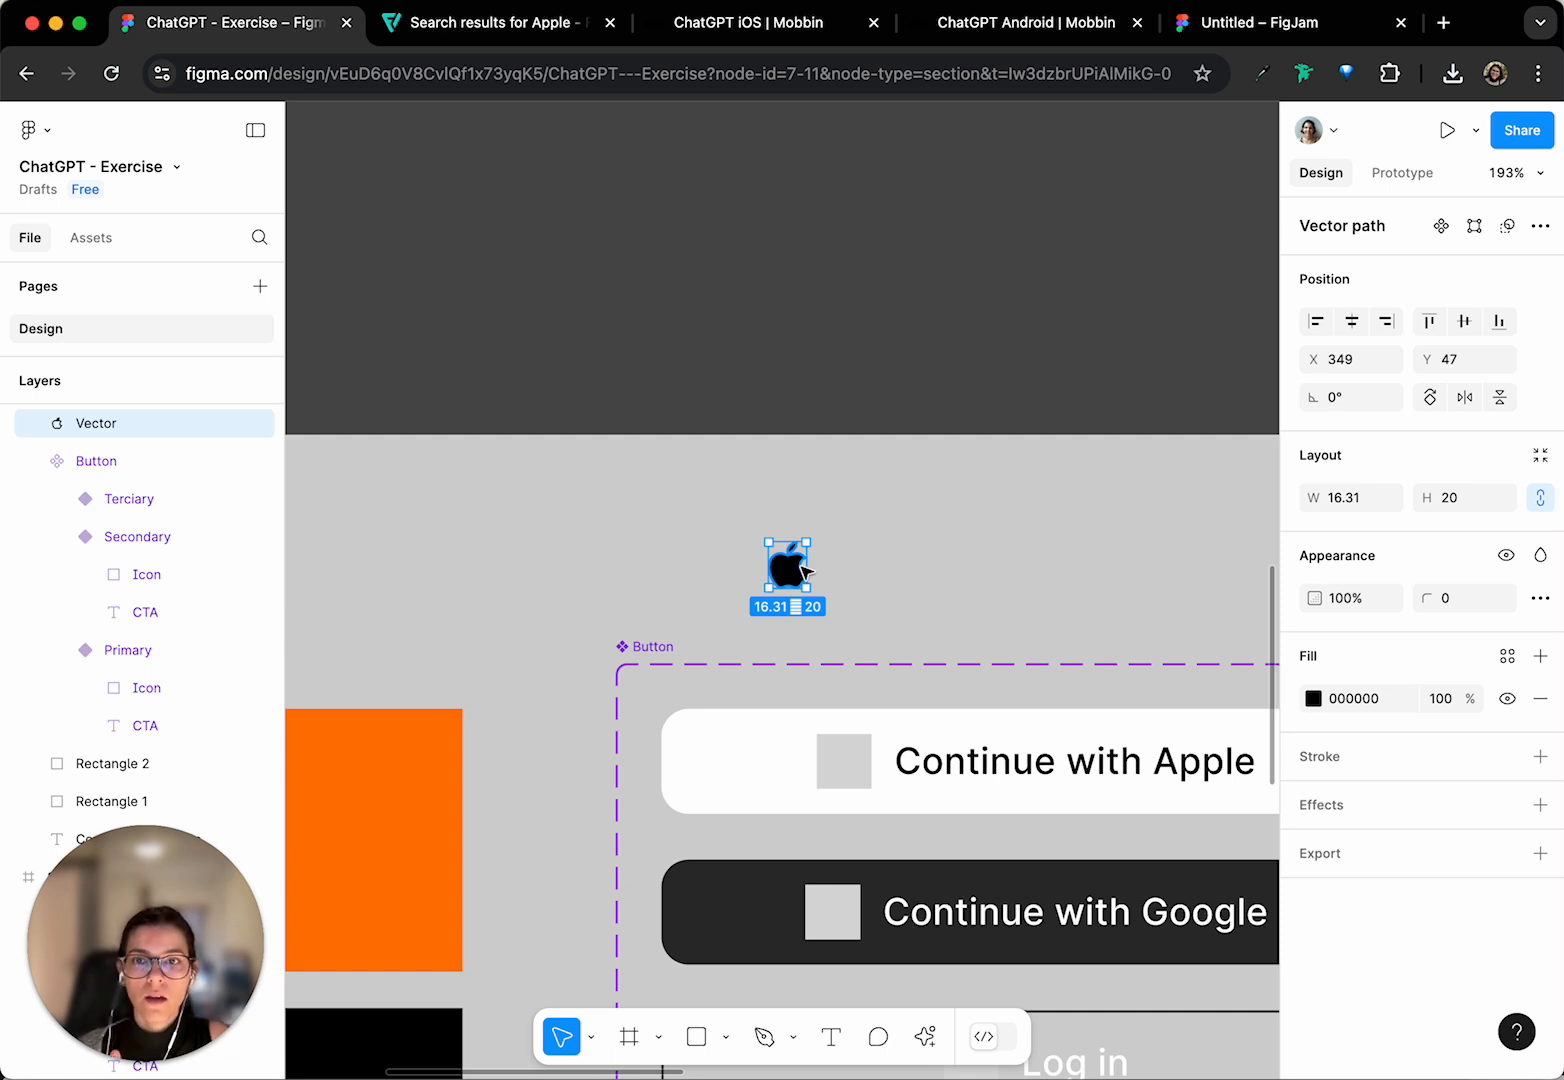
{"action": "right_click", "coordinate": [804, 571]}
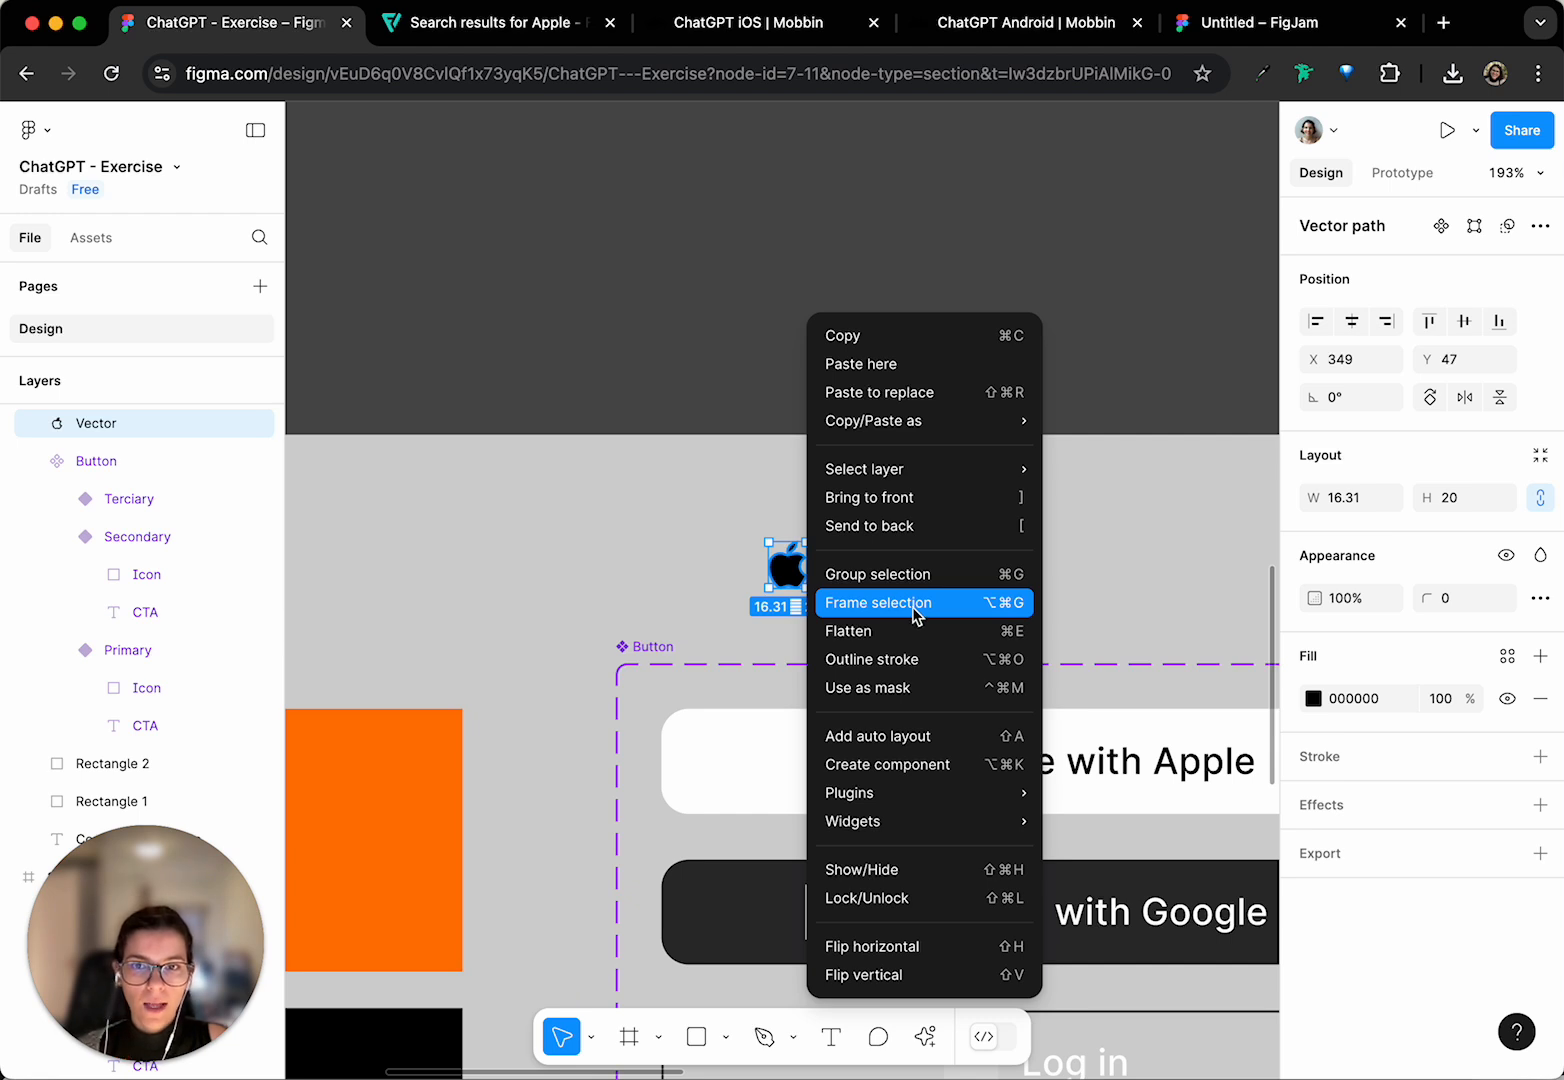
{"action": "left_click", "coordinate": [784, 574]}
{"action": "right_click", "coordinate": [791, 573]}
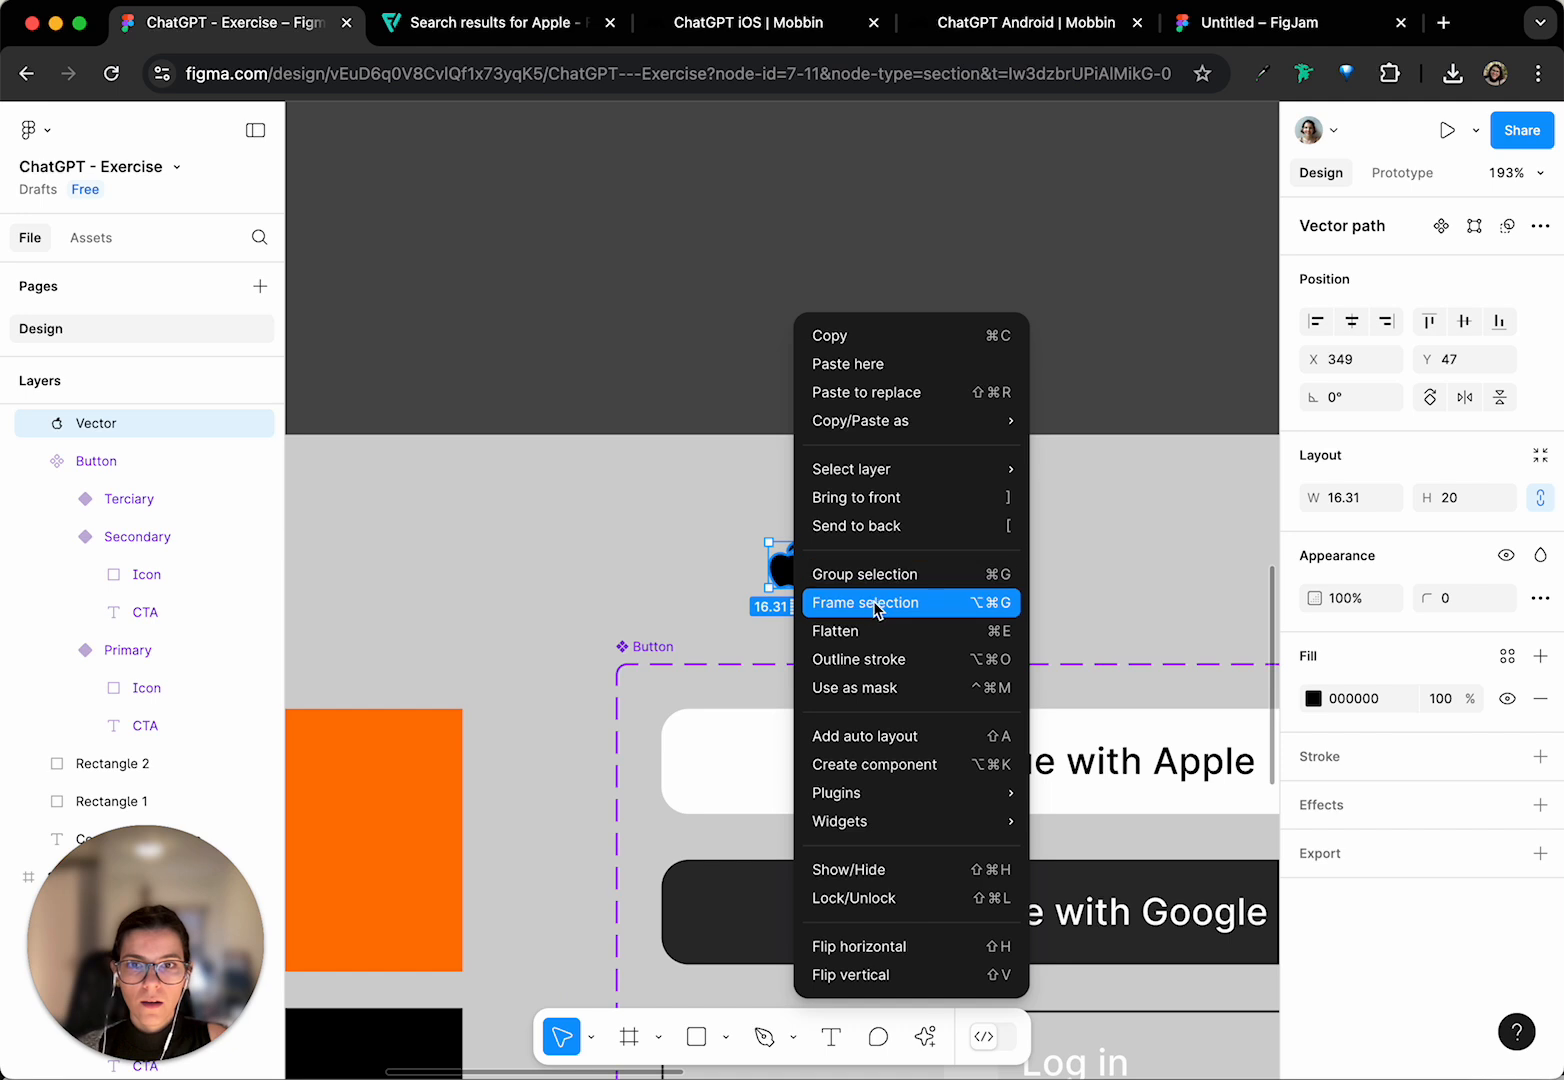
{"action": "left_click", "coordinate": [988, 612]}
- Add auto layout to the new frame around the apple vector
{"action": "scroll", "coordinate": [838, 600], "scroll_direction": "up", "scroll_amount": 5}
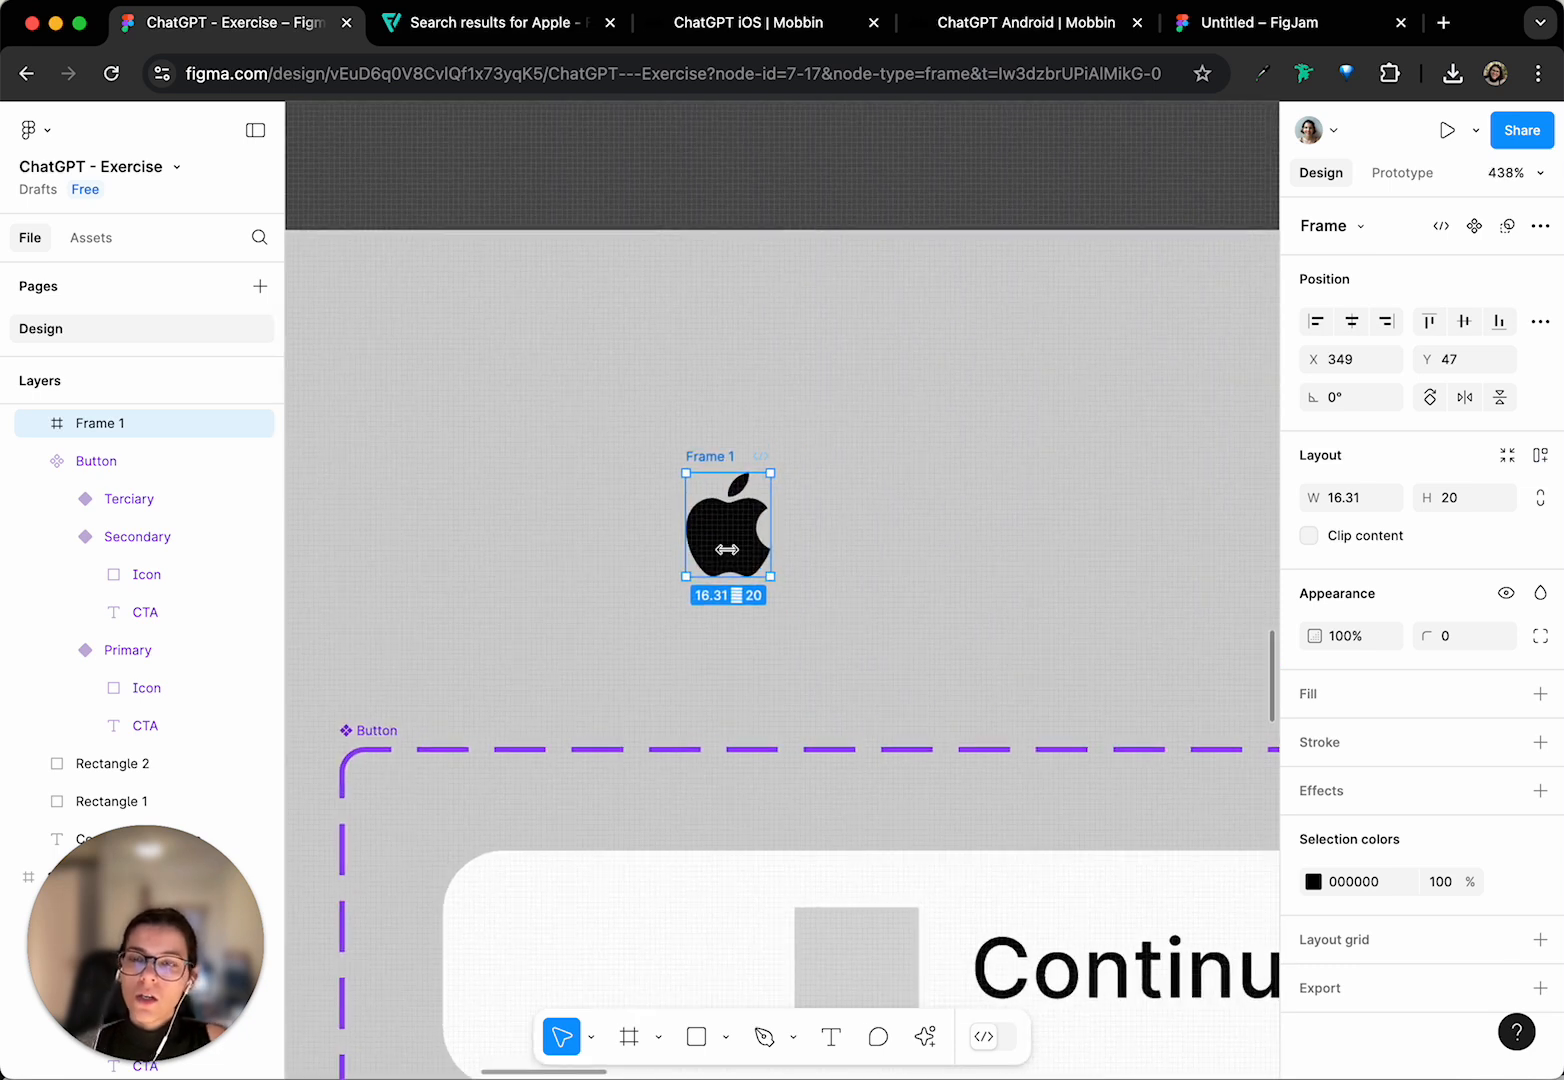
{"action": "scroll", "coordinate": [753, 456], "scroll_direction": "up", "scroll_amount": 2}
{"action": "scroll", "coordinate": [753, 456], "scroll_direction": "left", "scroll_amount": 2}
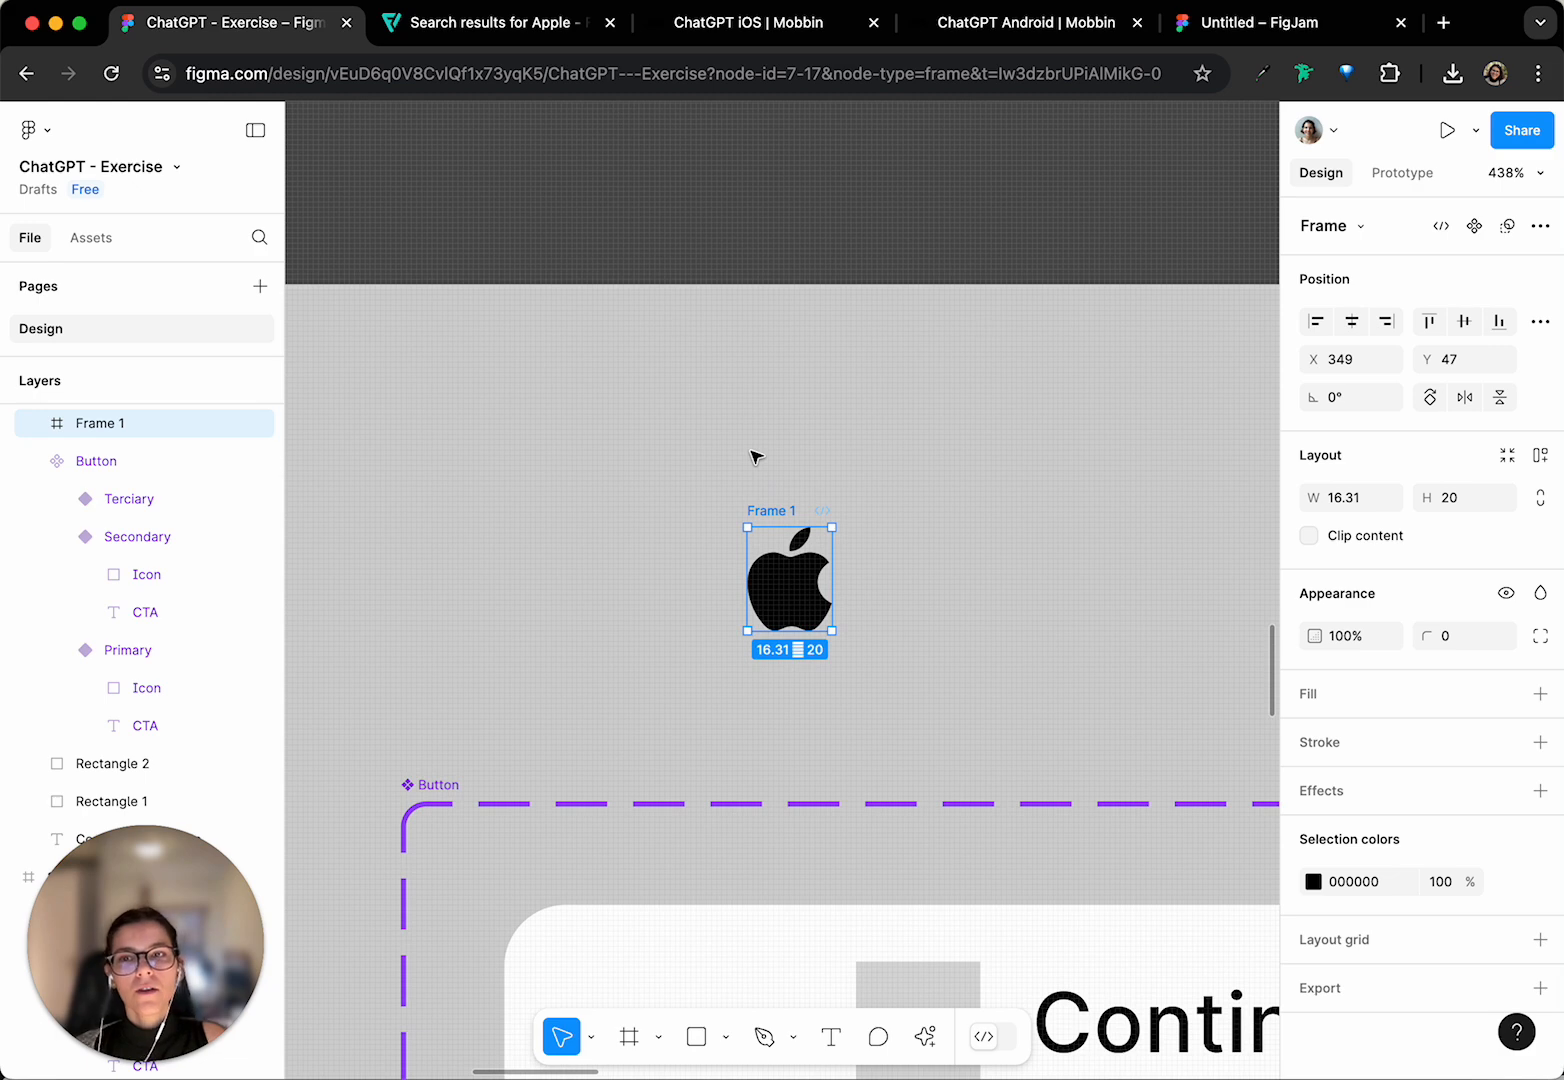
{"action": "left_click", "coordinate": [1541, 458]}
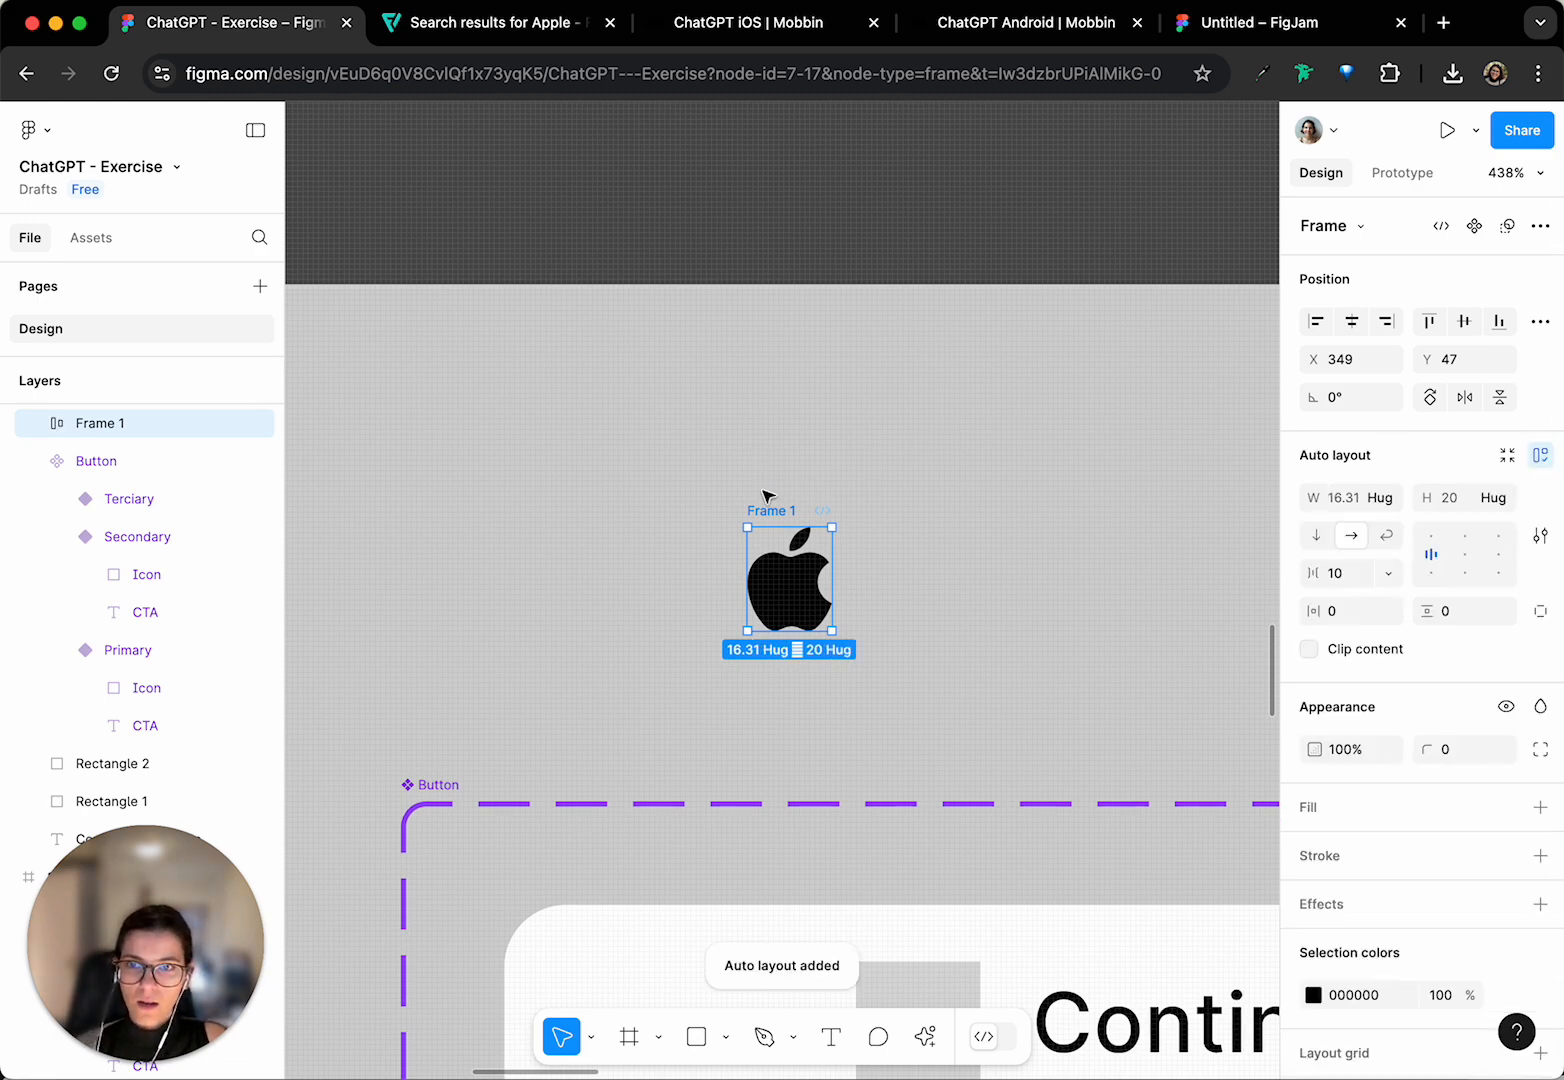
{"action": "scroll", "coordinate": [72, 527], "scroll_direction": "up", "scroll_amount": 1}
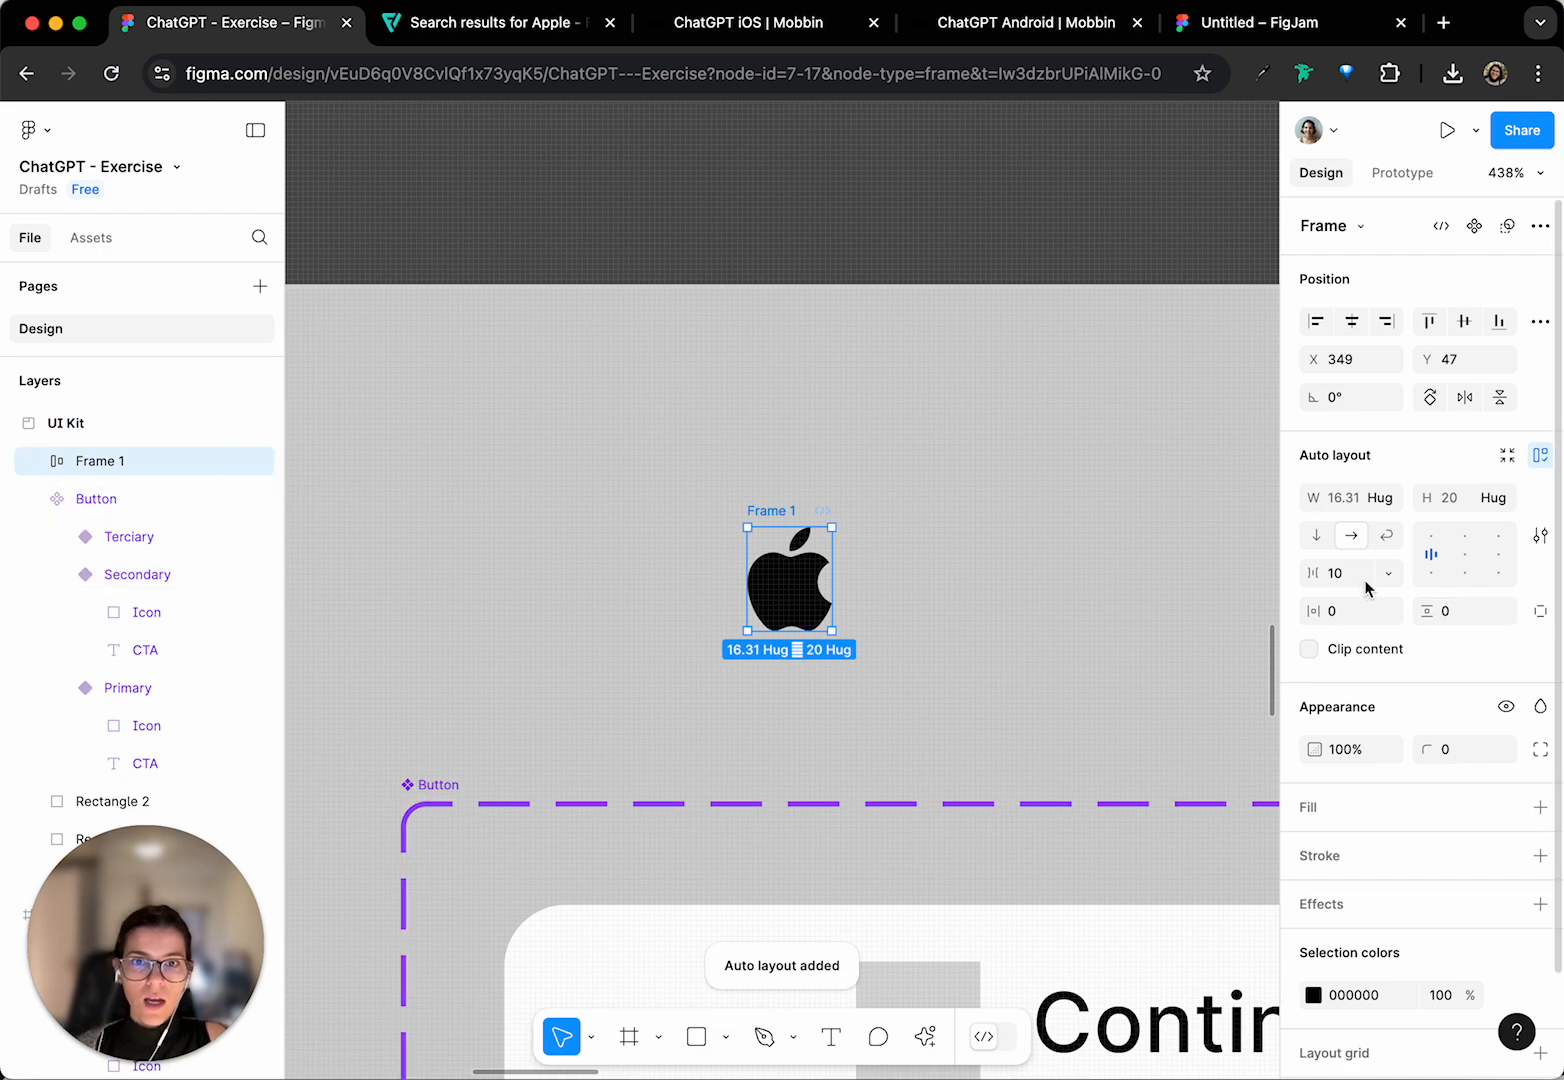
- Check the Primary button's icon placeholder size and set the apple's auto layout frame to 24 wide and 24 high
{"action": "left_click", "coordinate": [1341, 498]}
{"action": "scroll", "coordinate": [946, 667], "scroll_direction": "down", "scroll_amount": 5}
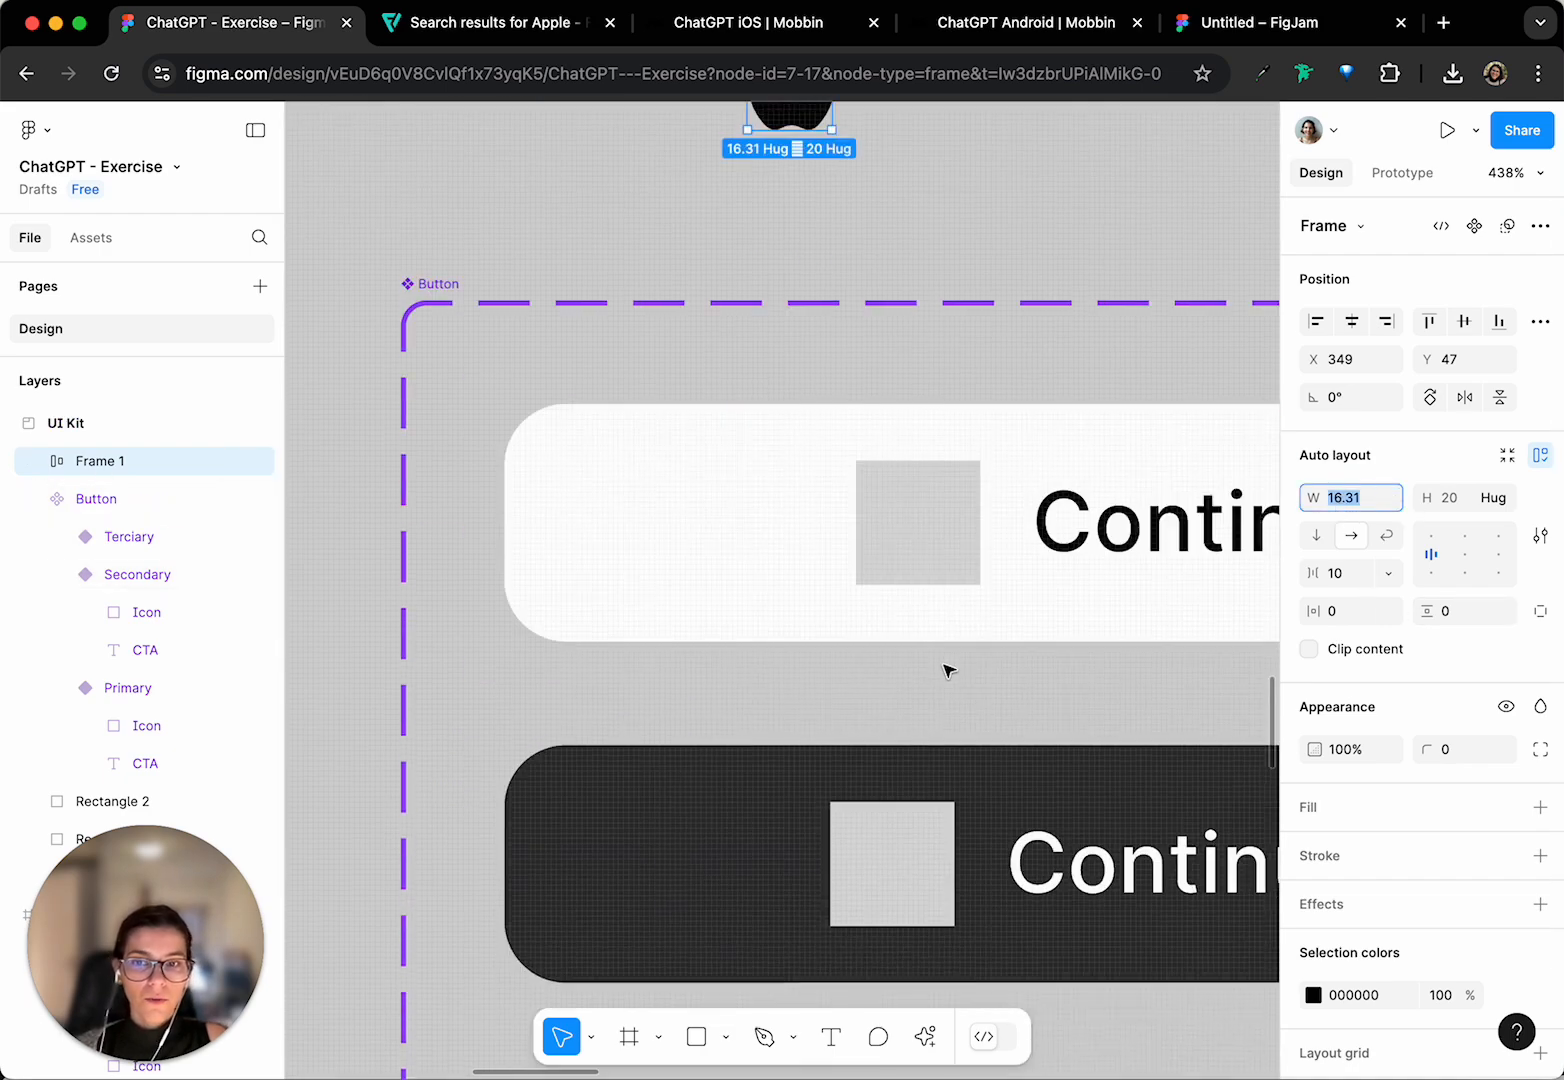
{"action": "left_click", "coordinate": [932, 551]}
{"action": "scroll", "coordinate": [929, 548], "scroll_direction": "up", "scroll_amount": 4}
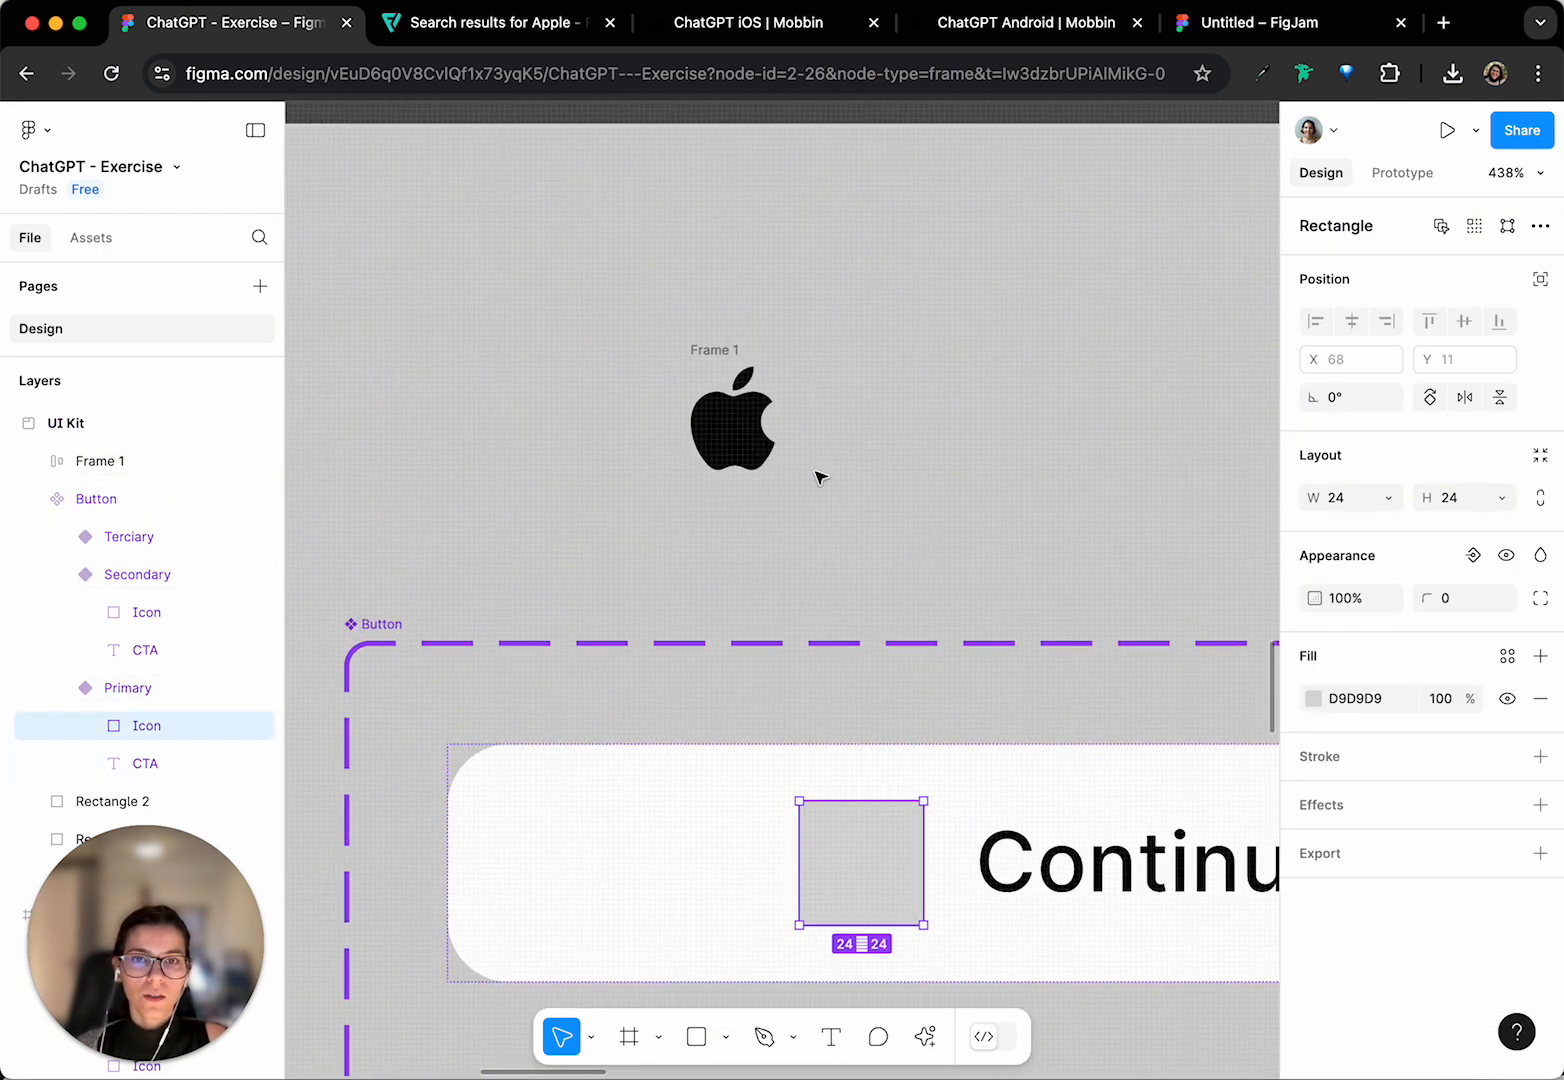
{"action": "left_click", "coordinate": [712, 365]}
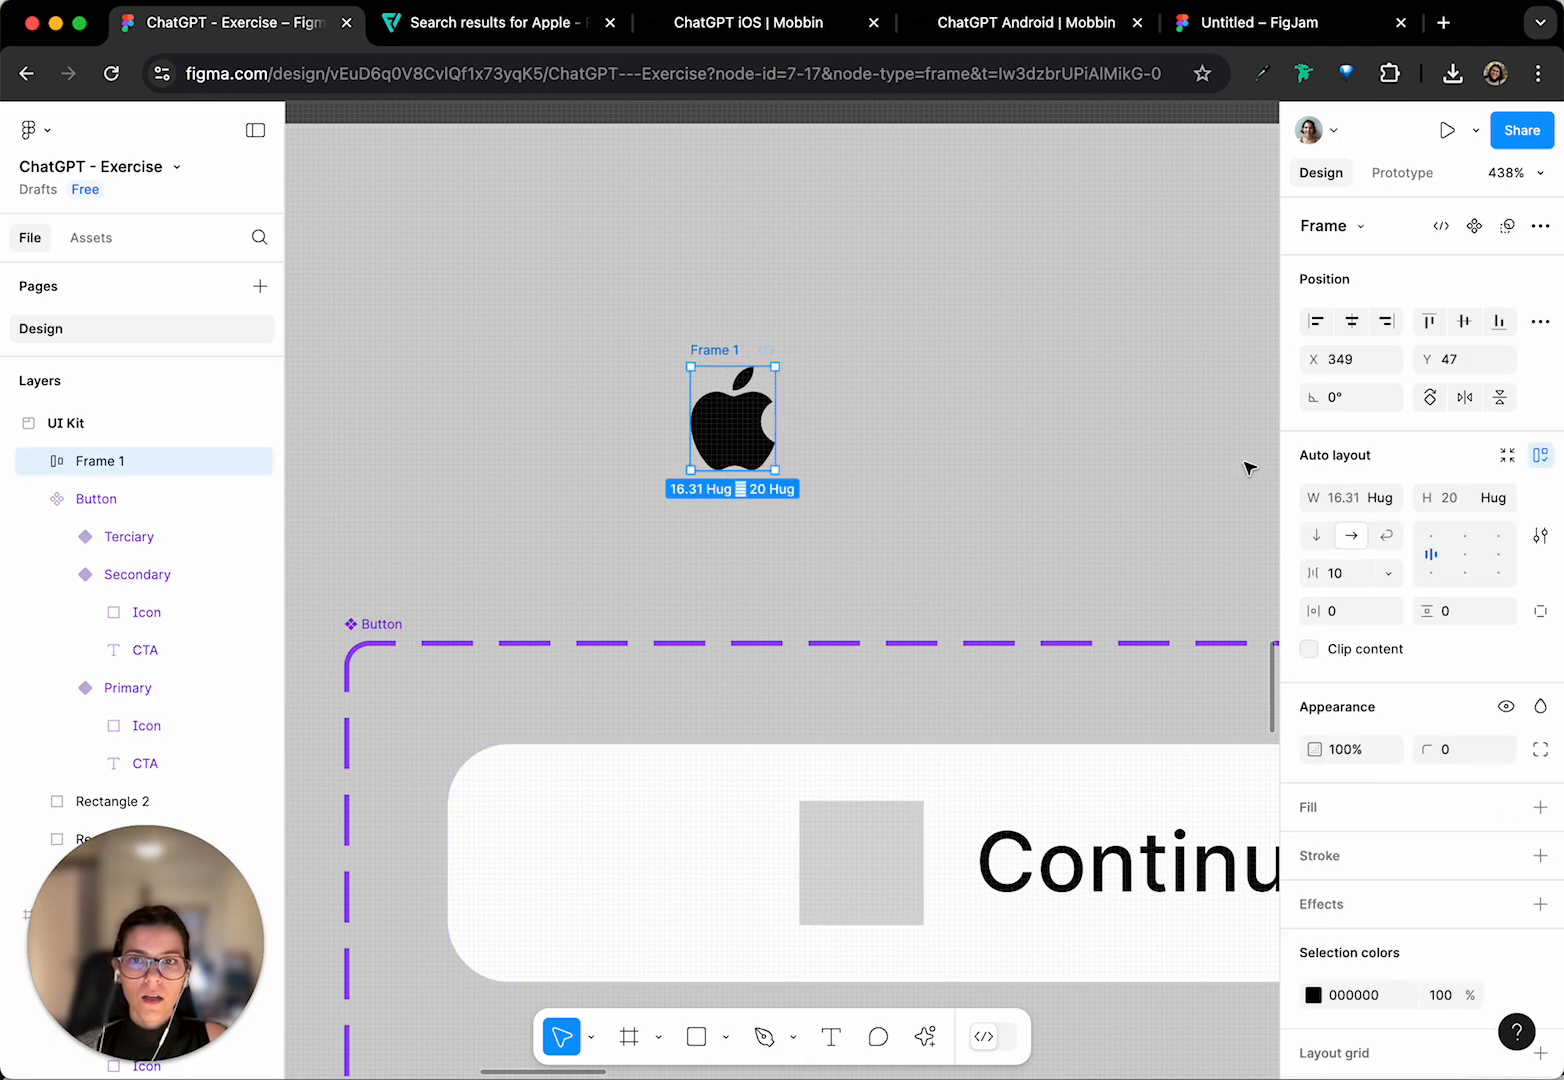
{"action": "left_click", "coordinate": [1345, 499]}
{"action": "type", "text": "24"}
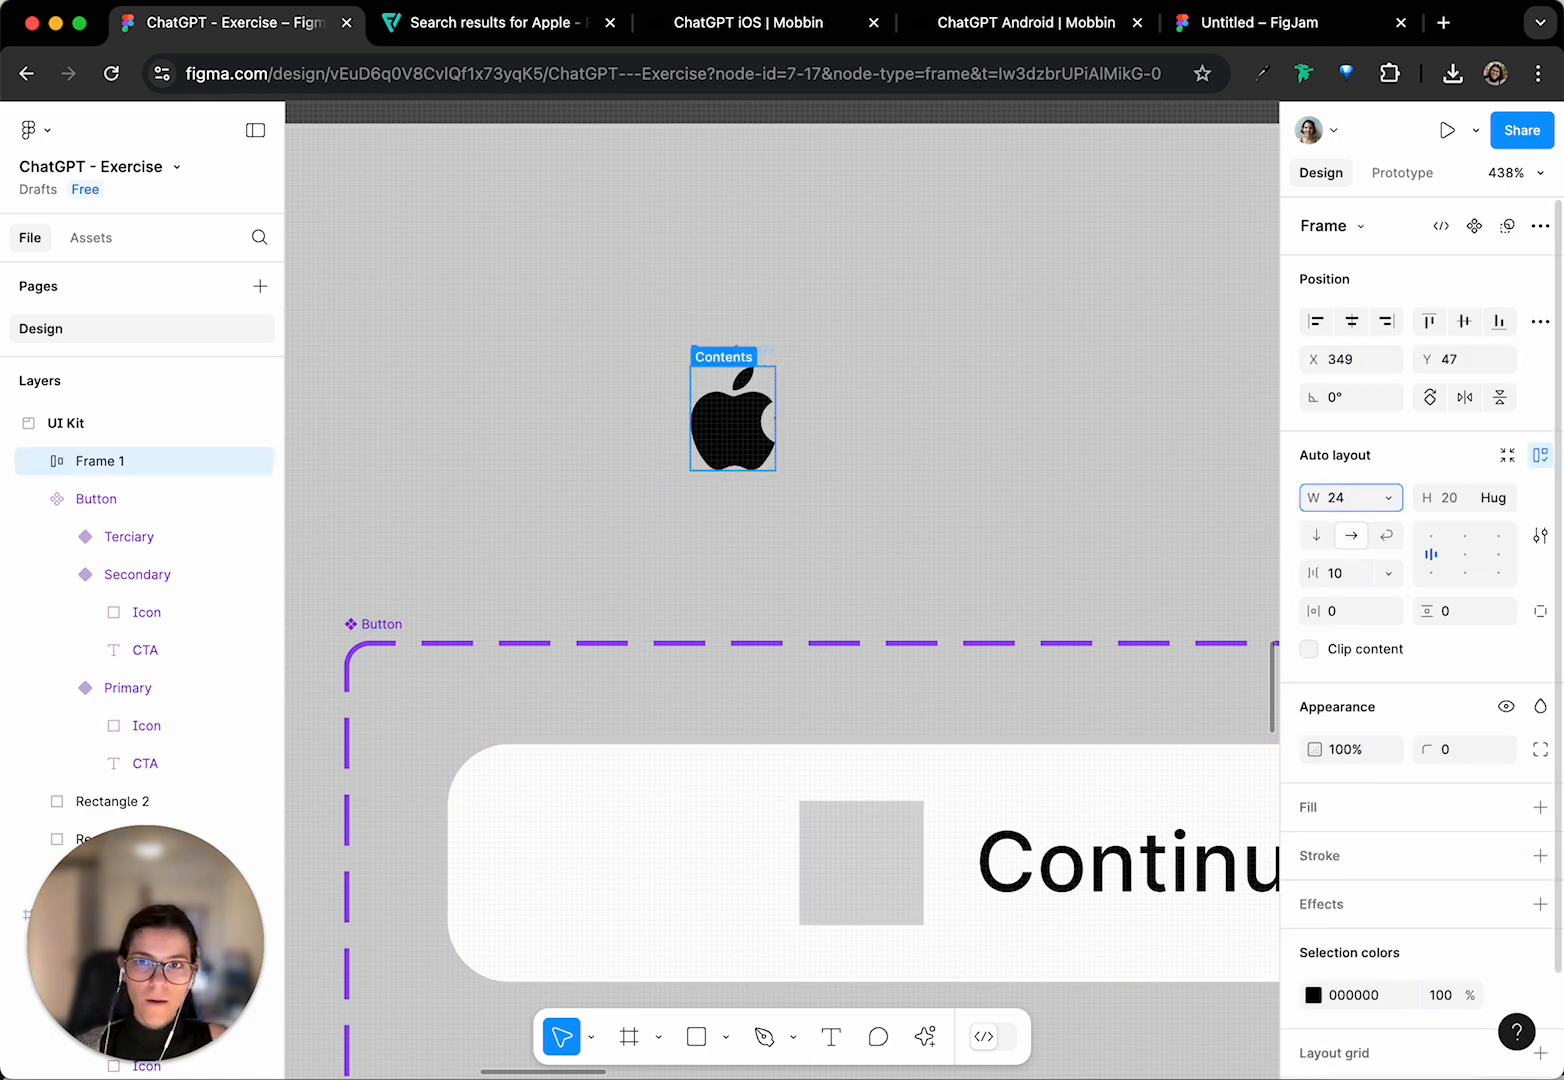
{"action": "key", "text": "Return"}
{"action": "left_click", "coordinate": [1420, 500]}
{"action": "type", "text": "24"}
{"action": "key", "text": "Return"}
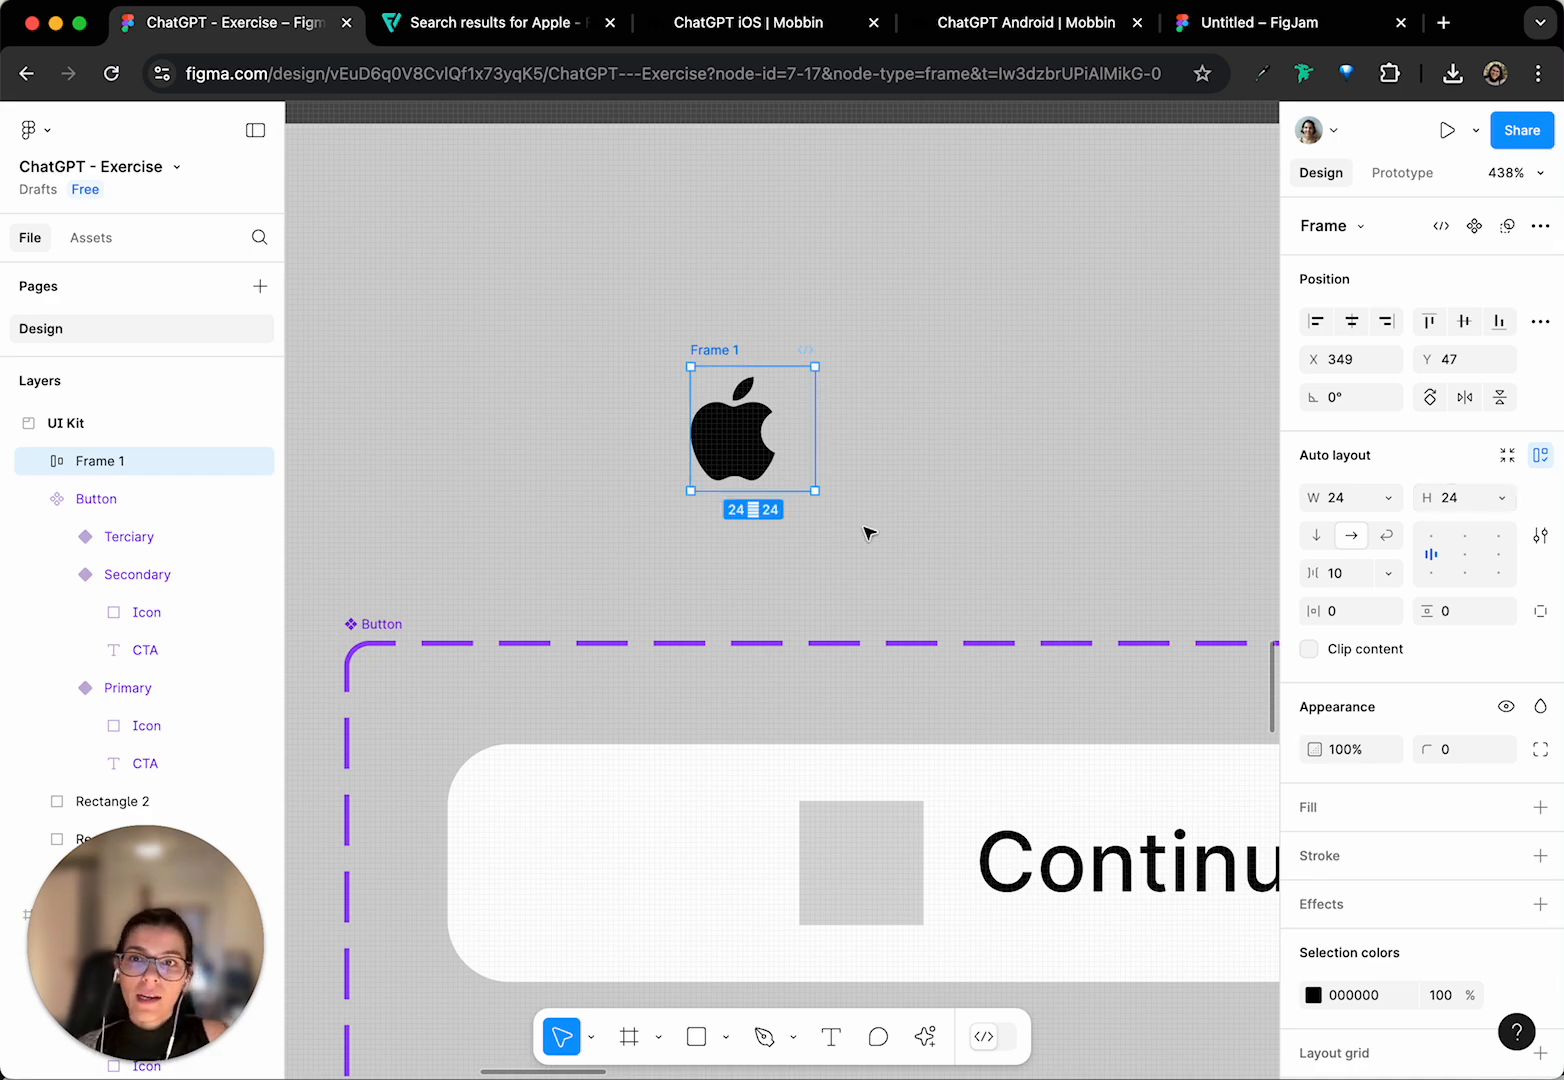
- Move the apple's frame out of the UI Kit section onto the dark canvas above it
{"action": "scroll", "coordinate": [866, 531], "scroll_direction": "up", "scroll_amount": 3}
{"action": "left_click_drag", "start_coordinate": [755, 657], "coordinate": [790, 182]}
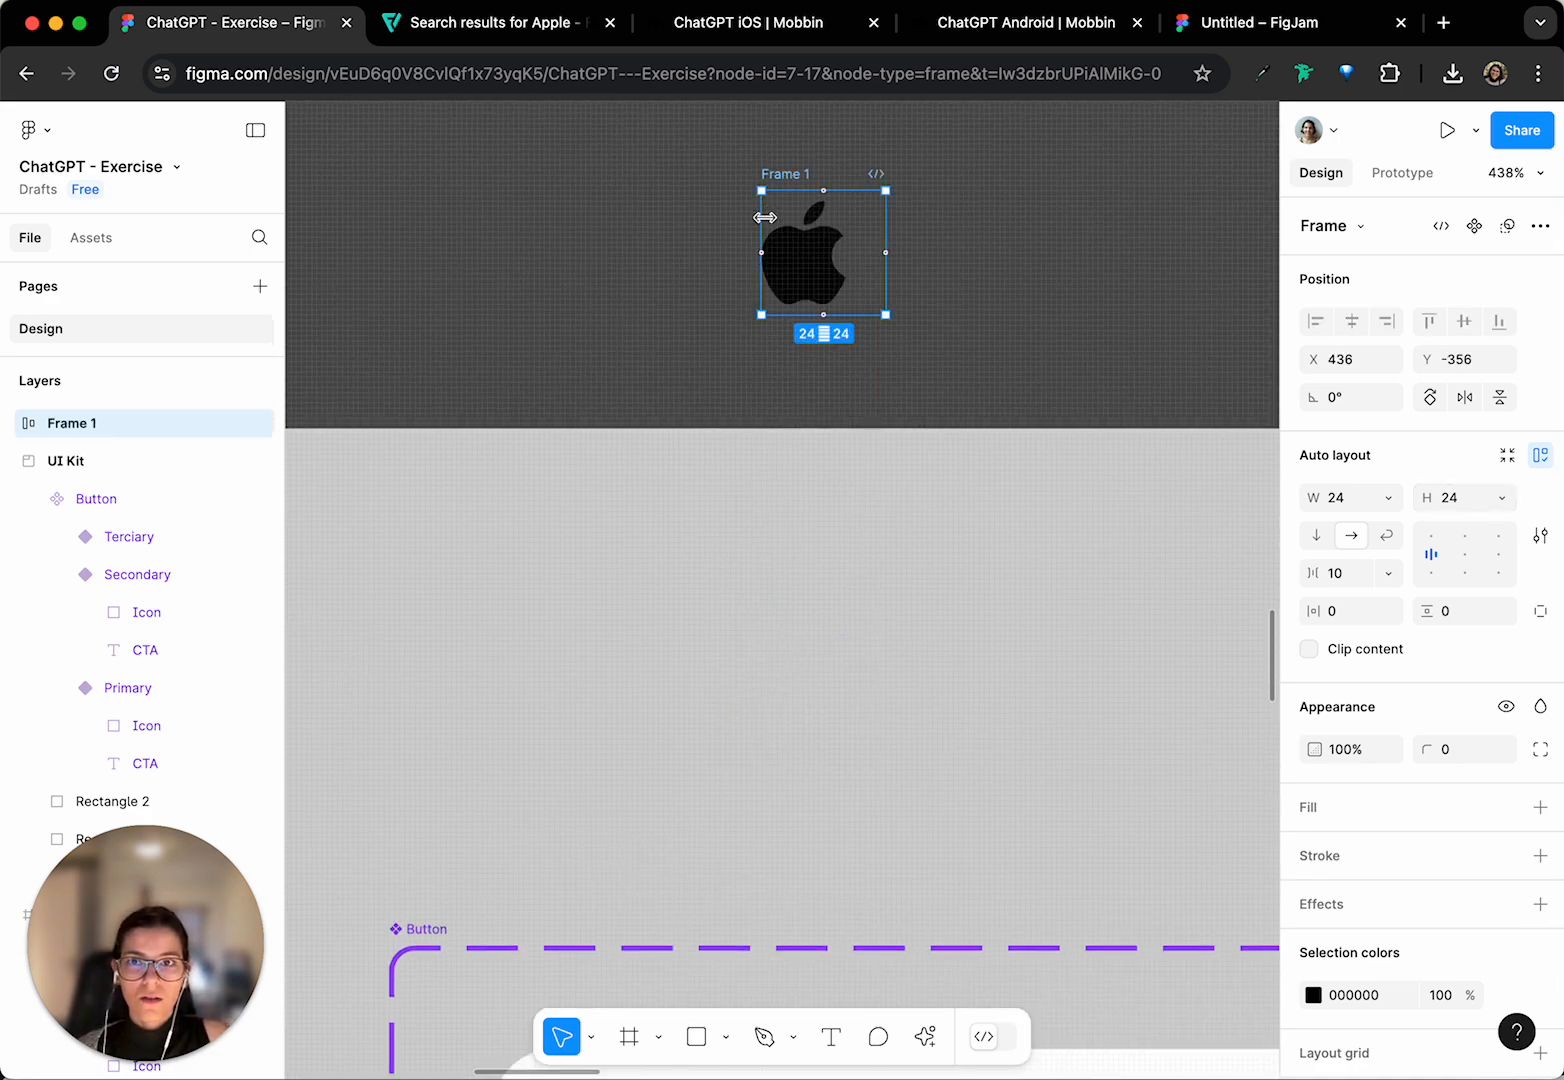
{"action": "scroll", "coordinate": [998, 412], "scroll_direction": "up", "scroll_amount": 3}
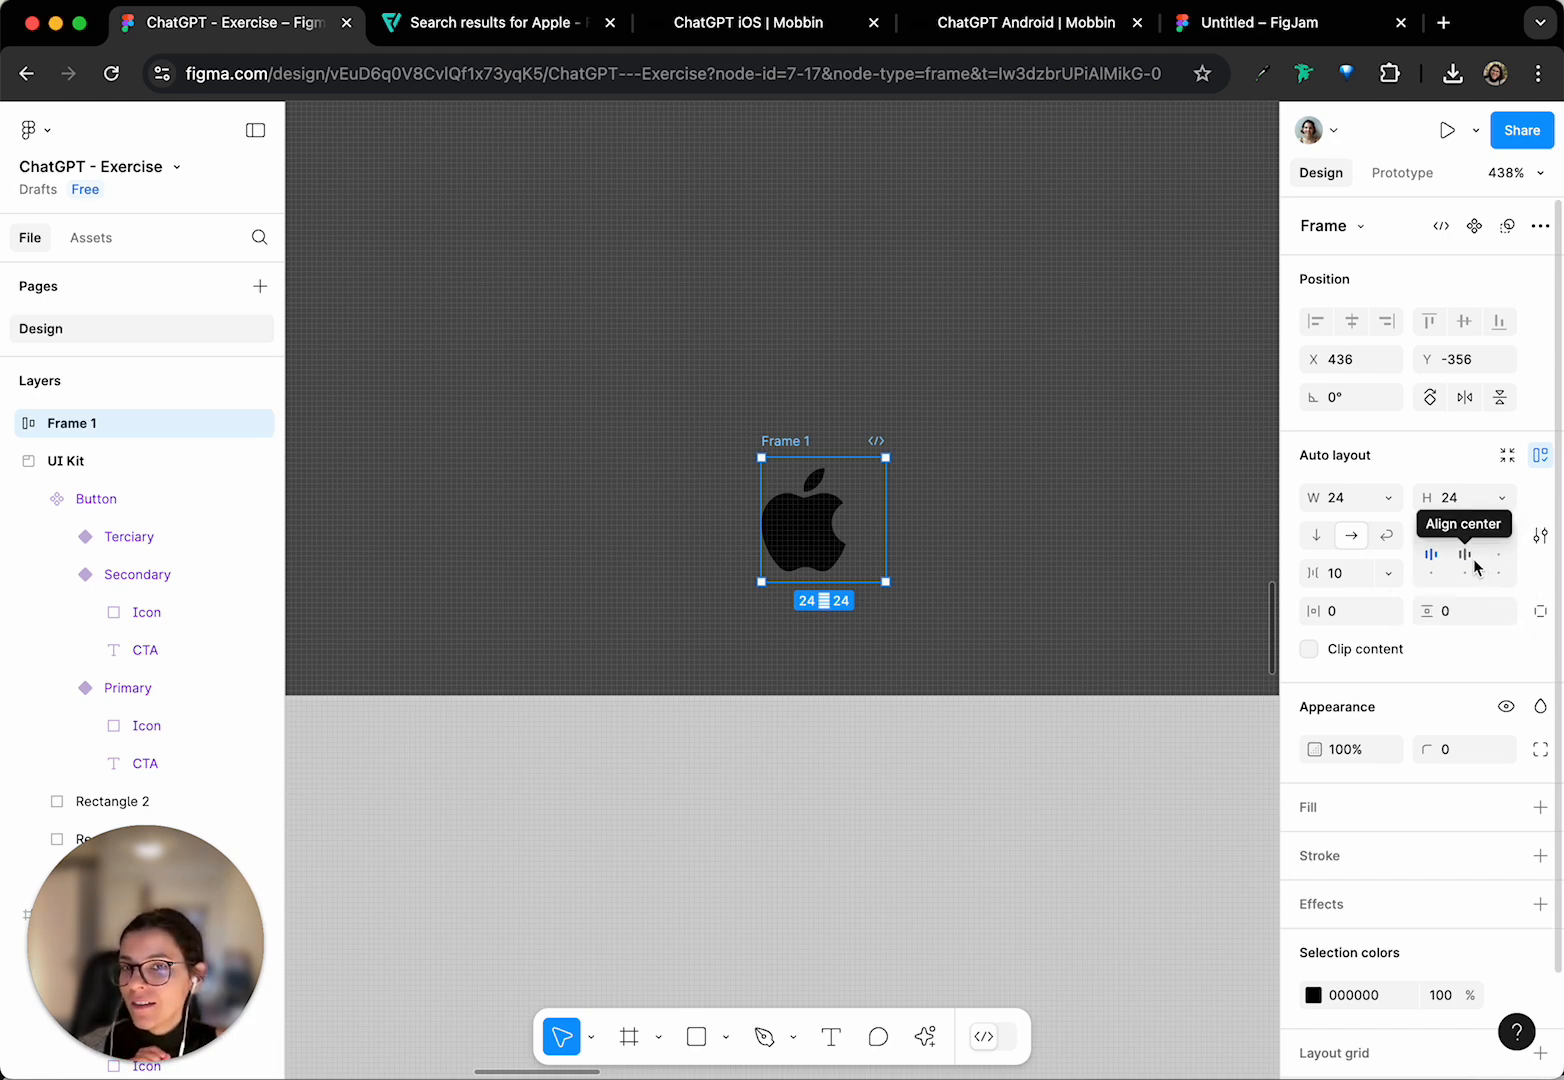
- Try the different auto layout alignments on the apple's 24 × 24 frame and finish with the apple aligned to the center
{"action": "left_click", "coordinate": [1465, 555]}
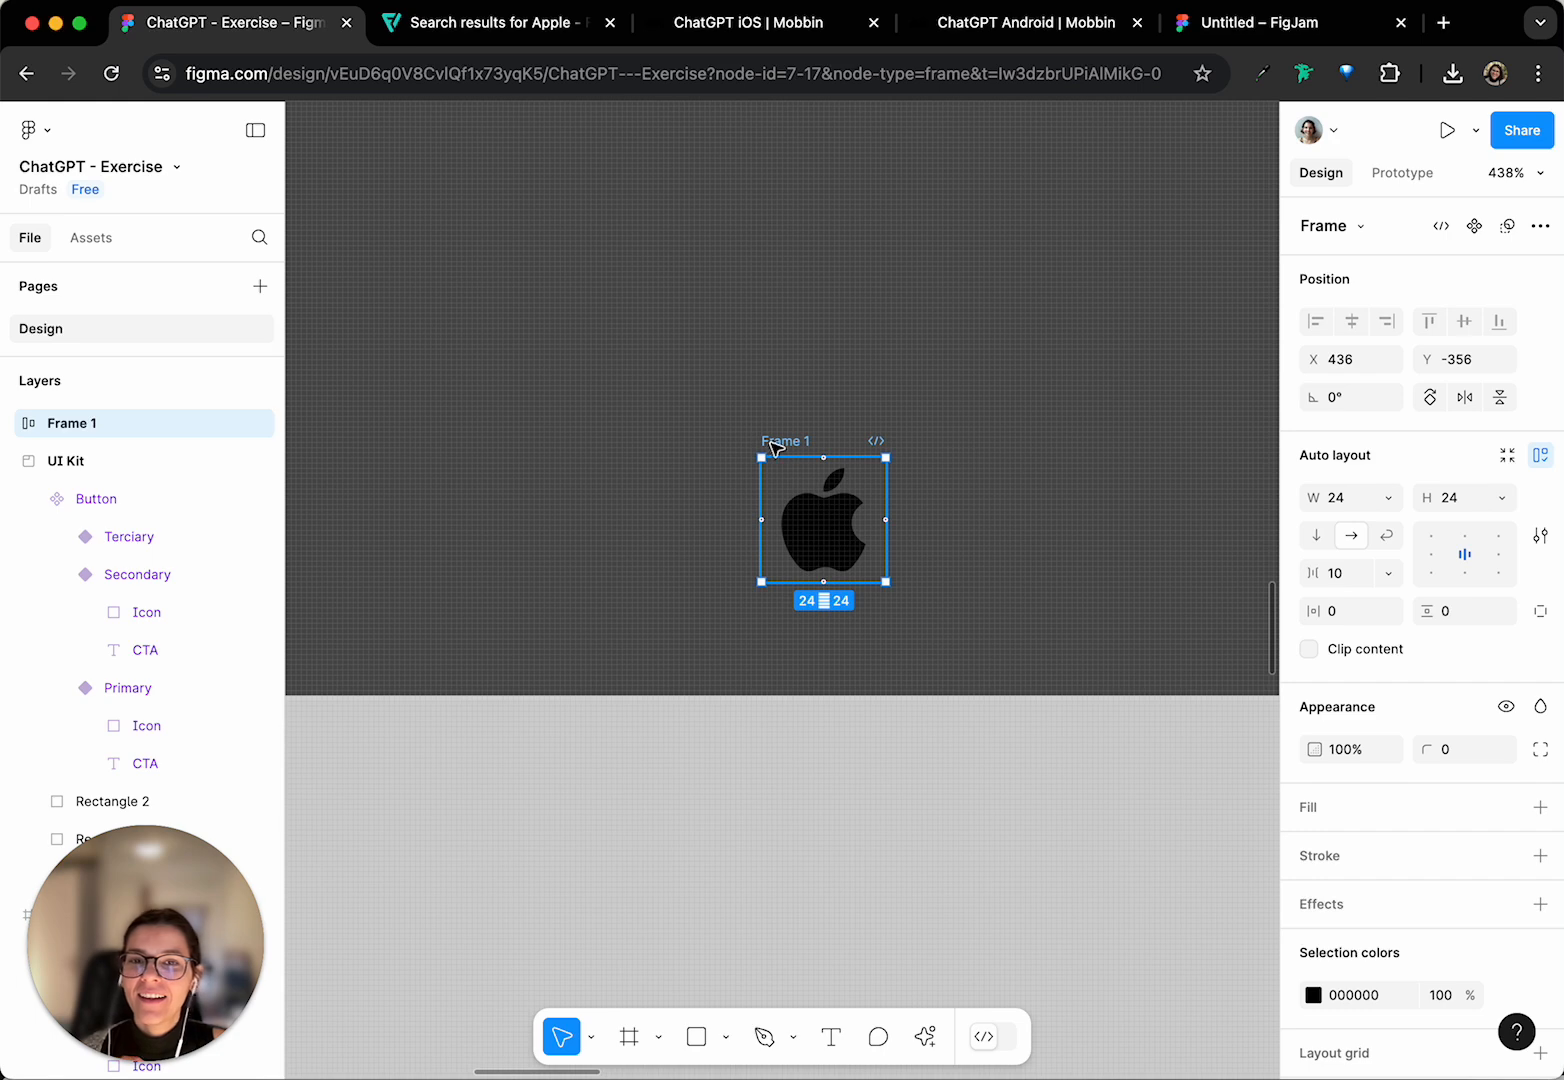
{"action": "left_click", "coordinate": [1431, 540]}
{"action": "left_click", "coordinate": [1504, 578]}
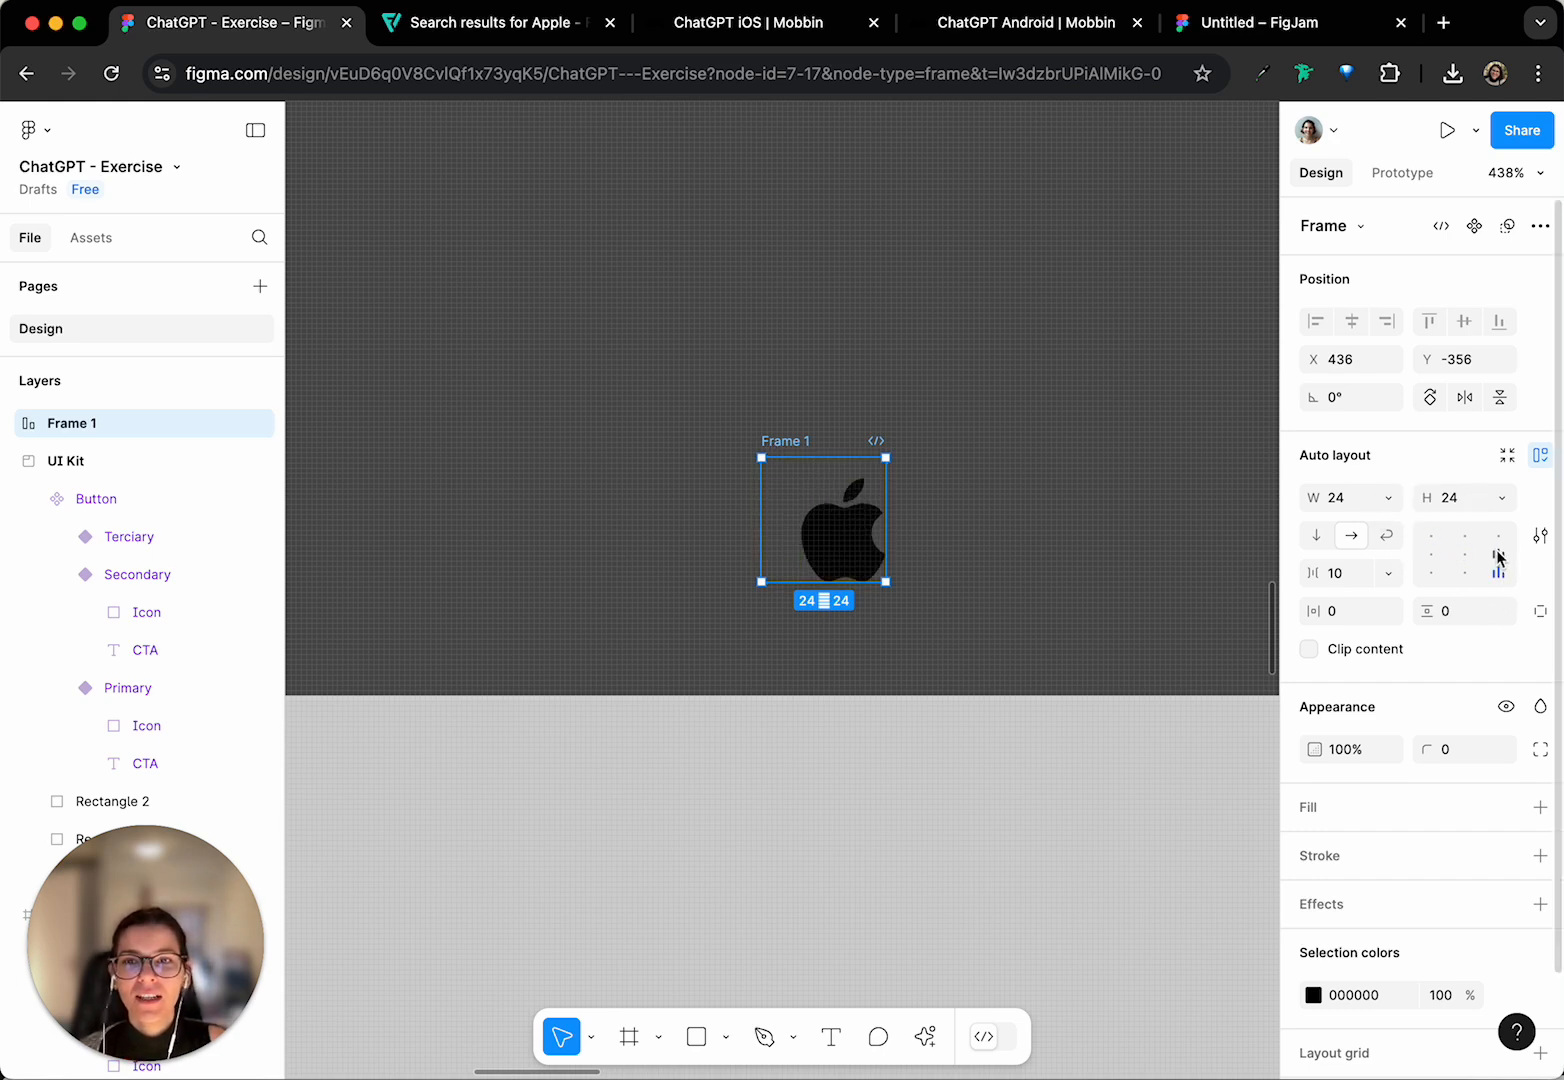
{"action": "left_click", "coordinate": [1499, 553]}
{"action": "left_click", "coordinate": [1497, 535]}
{"action": "left_click", "coordinate": [1436, 576]}
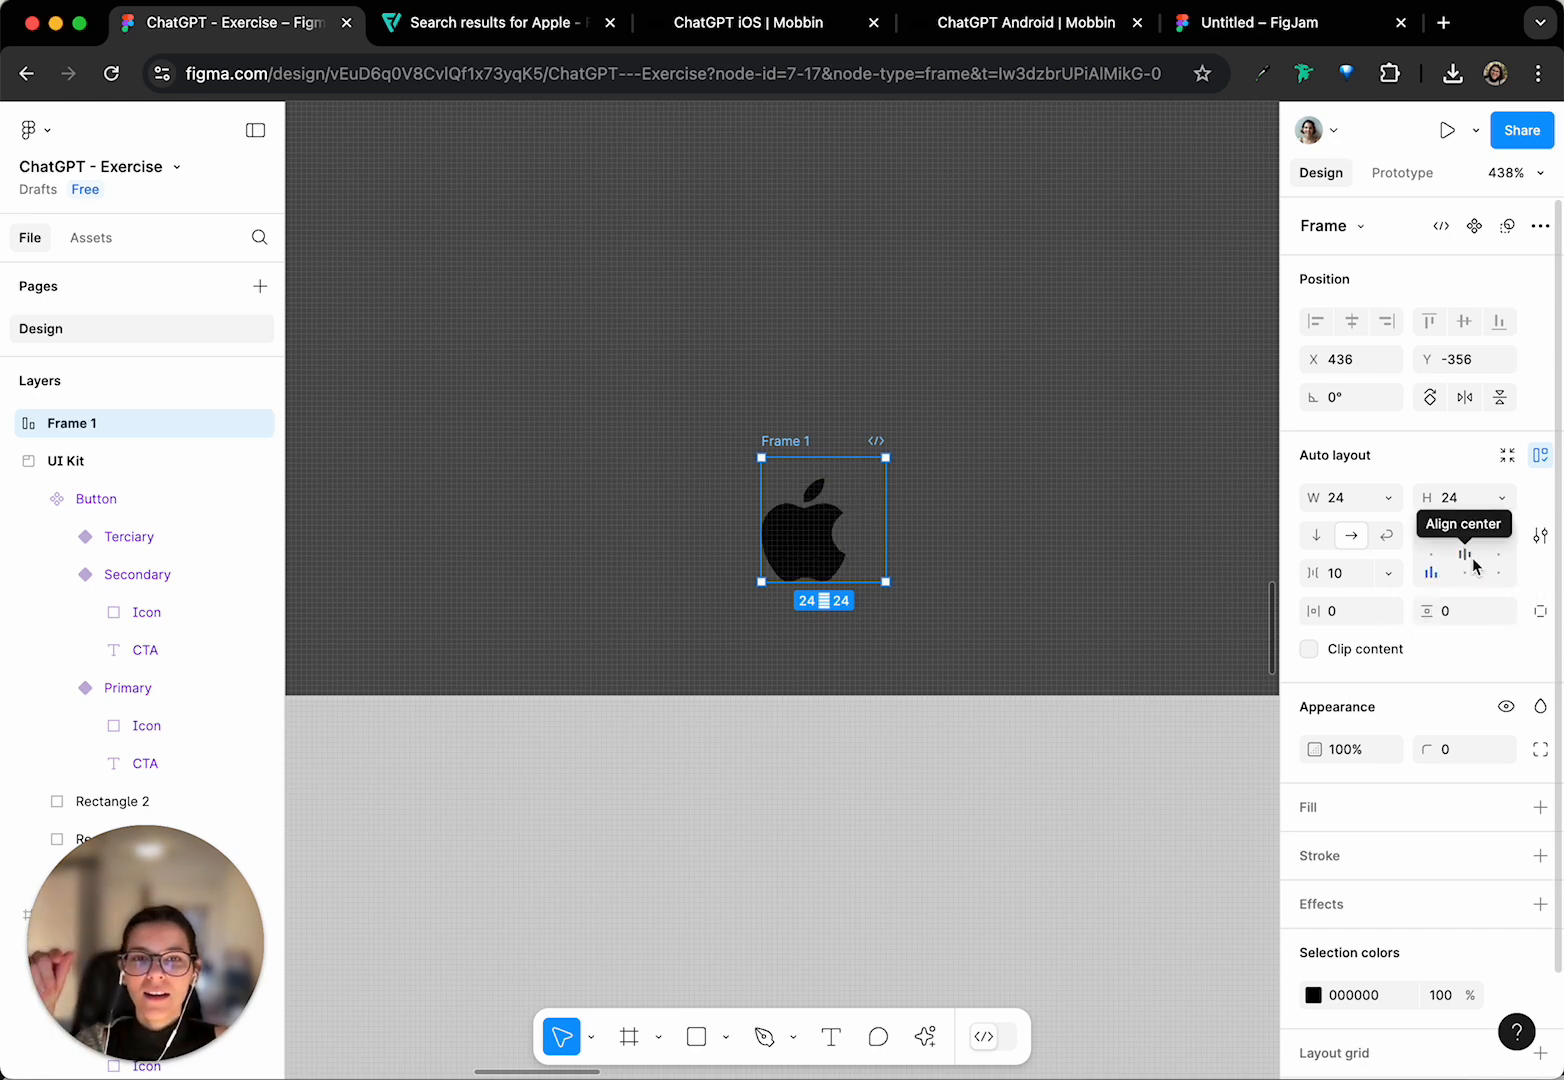
{"action": "left_click", "coordinate": [1464, 554]}
{"action": "left_click", "coordinate": [1497, 535]}
{"action": "left_click", "coordinate": [1464, 535]}
{"action": "left_click", "coordinate": [1431, 535]}
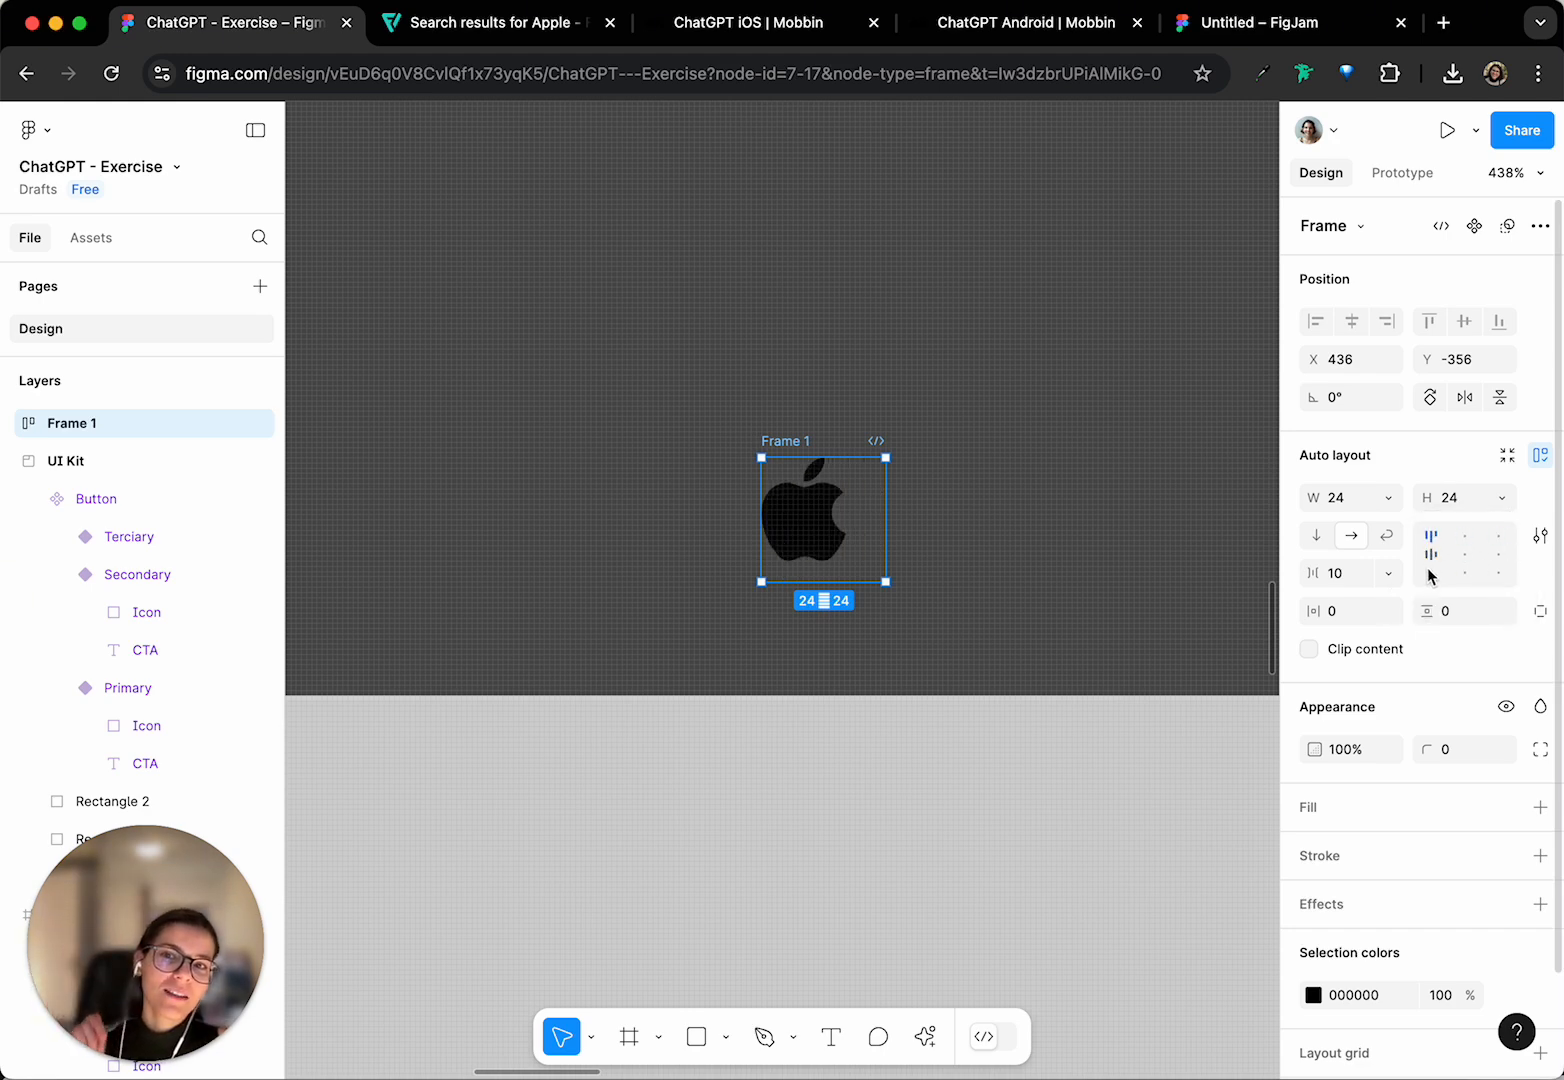
{"action": "left_click", "coordinate": [1431, 574]}
{"action": "left_click", "coordinate": [1431, 554]}
{"action": "left_click", "coordinate": [1464, 554]}
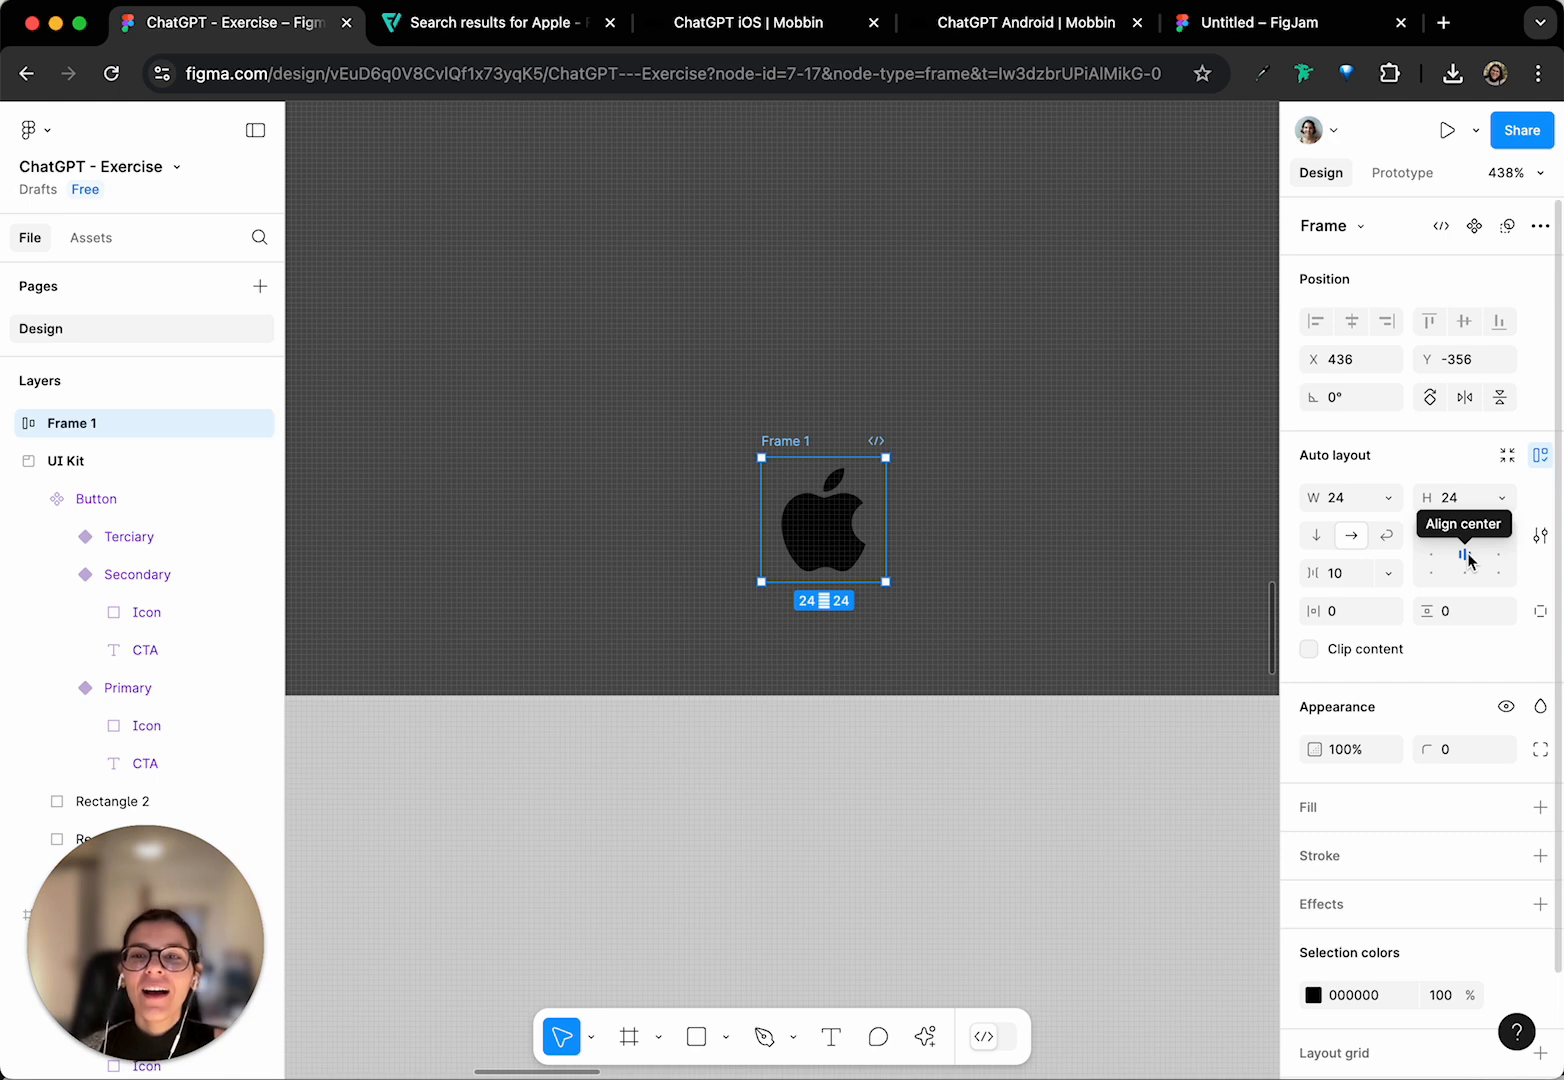
- Rename the apple's frame to Apple Icon
{"action": "double_click", "coordinate": [772, 441]}
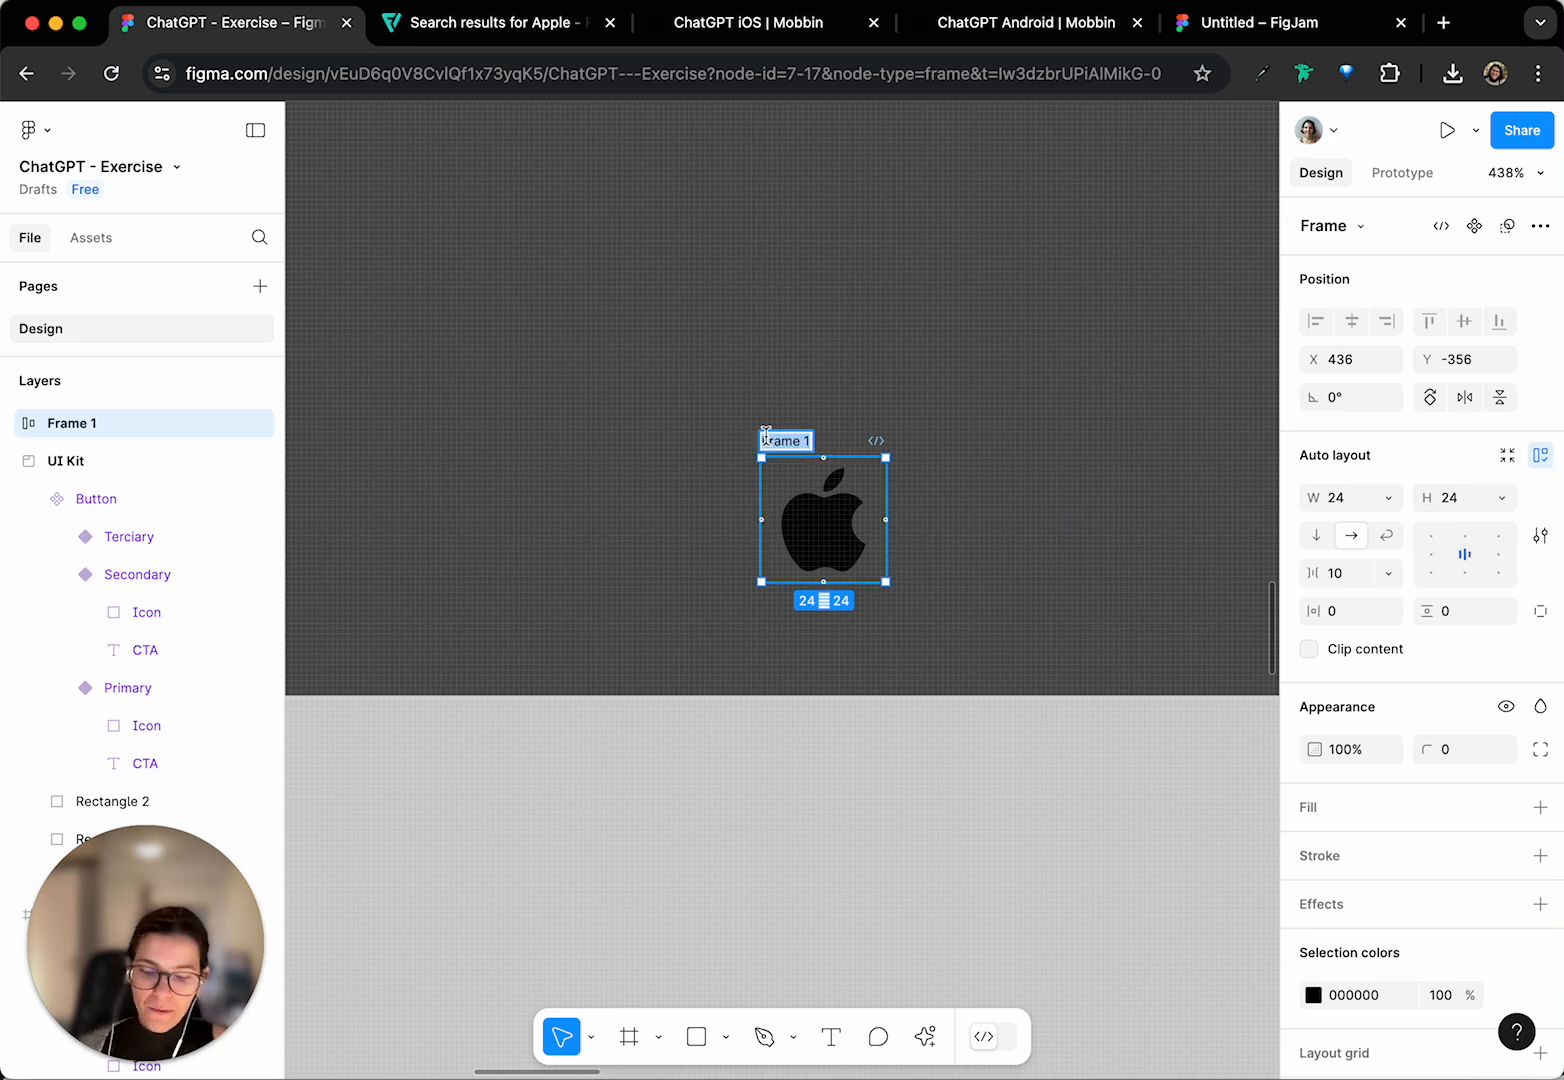
{"action": "type", "text": "Apple Icon"}
{"action": "key", "text": "Return"}
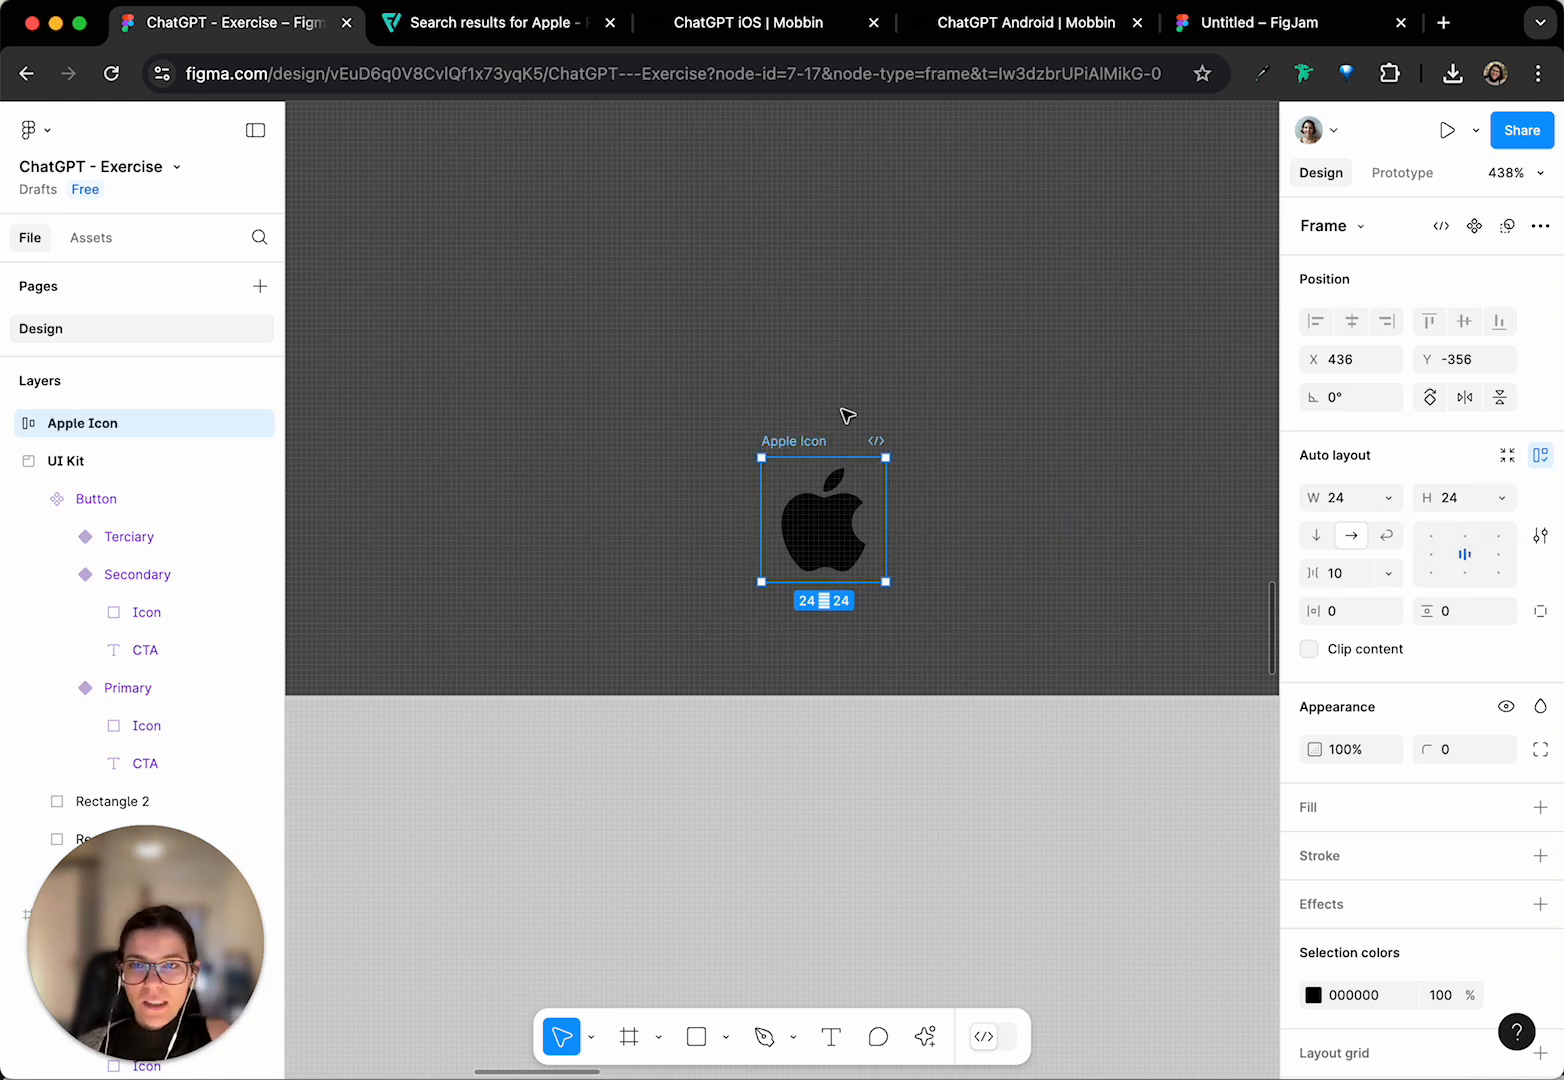
- Place the Apple Icon frame inside the Primary button and delete the button's grey icon placeholder
{"action": "scroll", "coordinate": [845, 419], "scroll_direction": "down", "scroll_amount": 5}
{"action": "scroll", "coordinate": [845, 419], "scroll_direction": "down", "scroll_amount": 5}
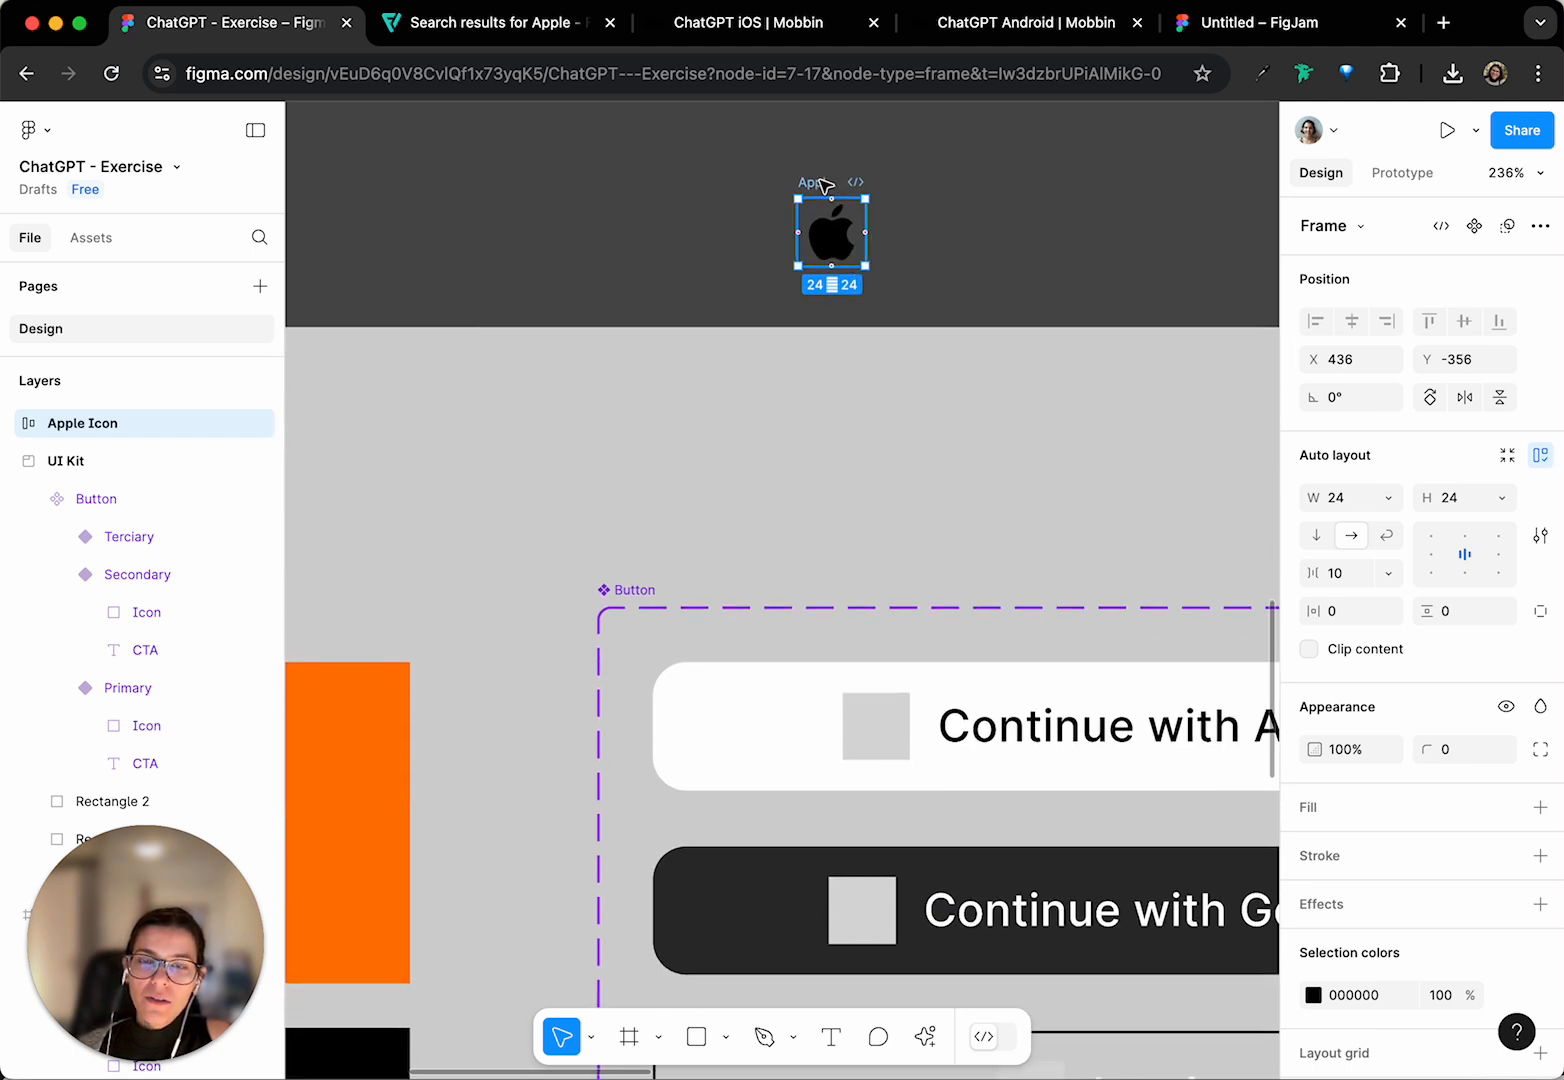
{"action": "left_click_drag", "start_coordinate": [831, 237], "coordinate": [880, 721]}
{"action": "left_click", "coordinate": [829, 728]}
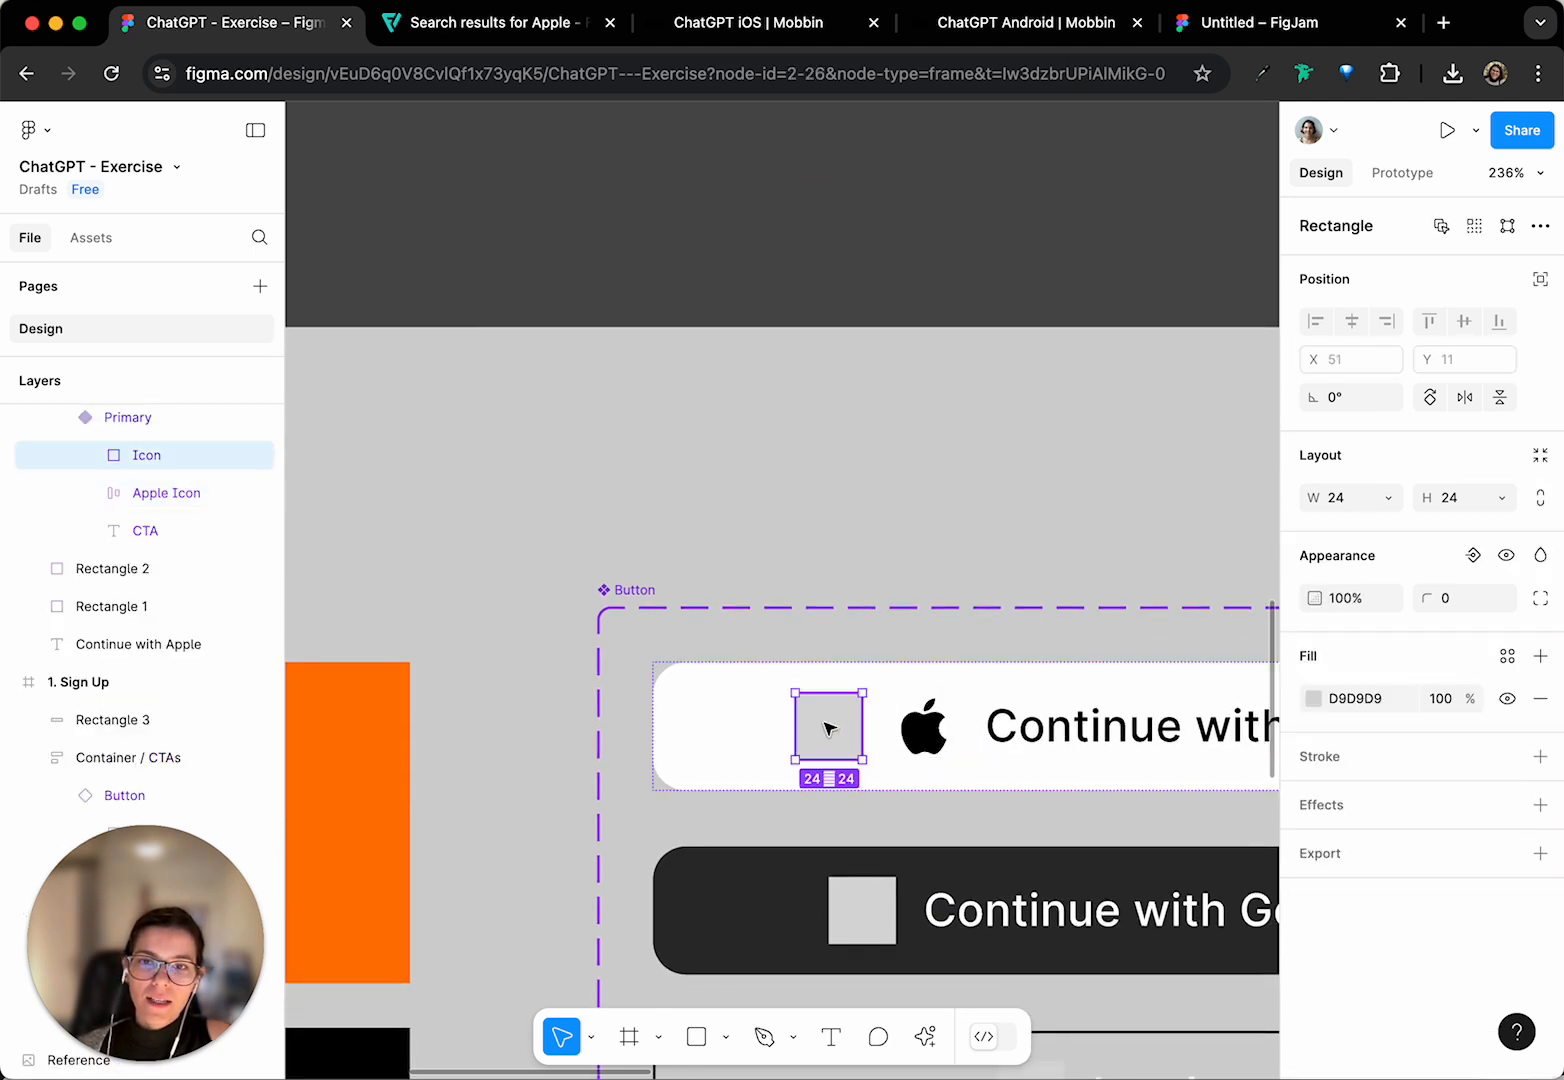
{"action": "key", "text": "Delete"}
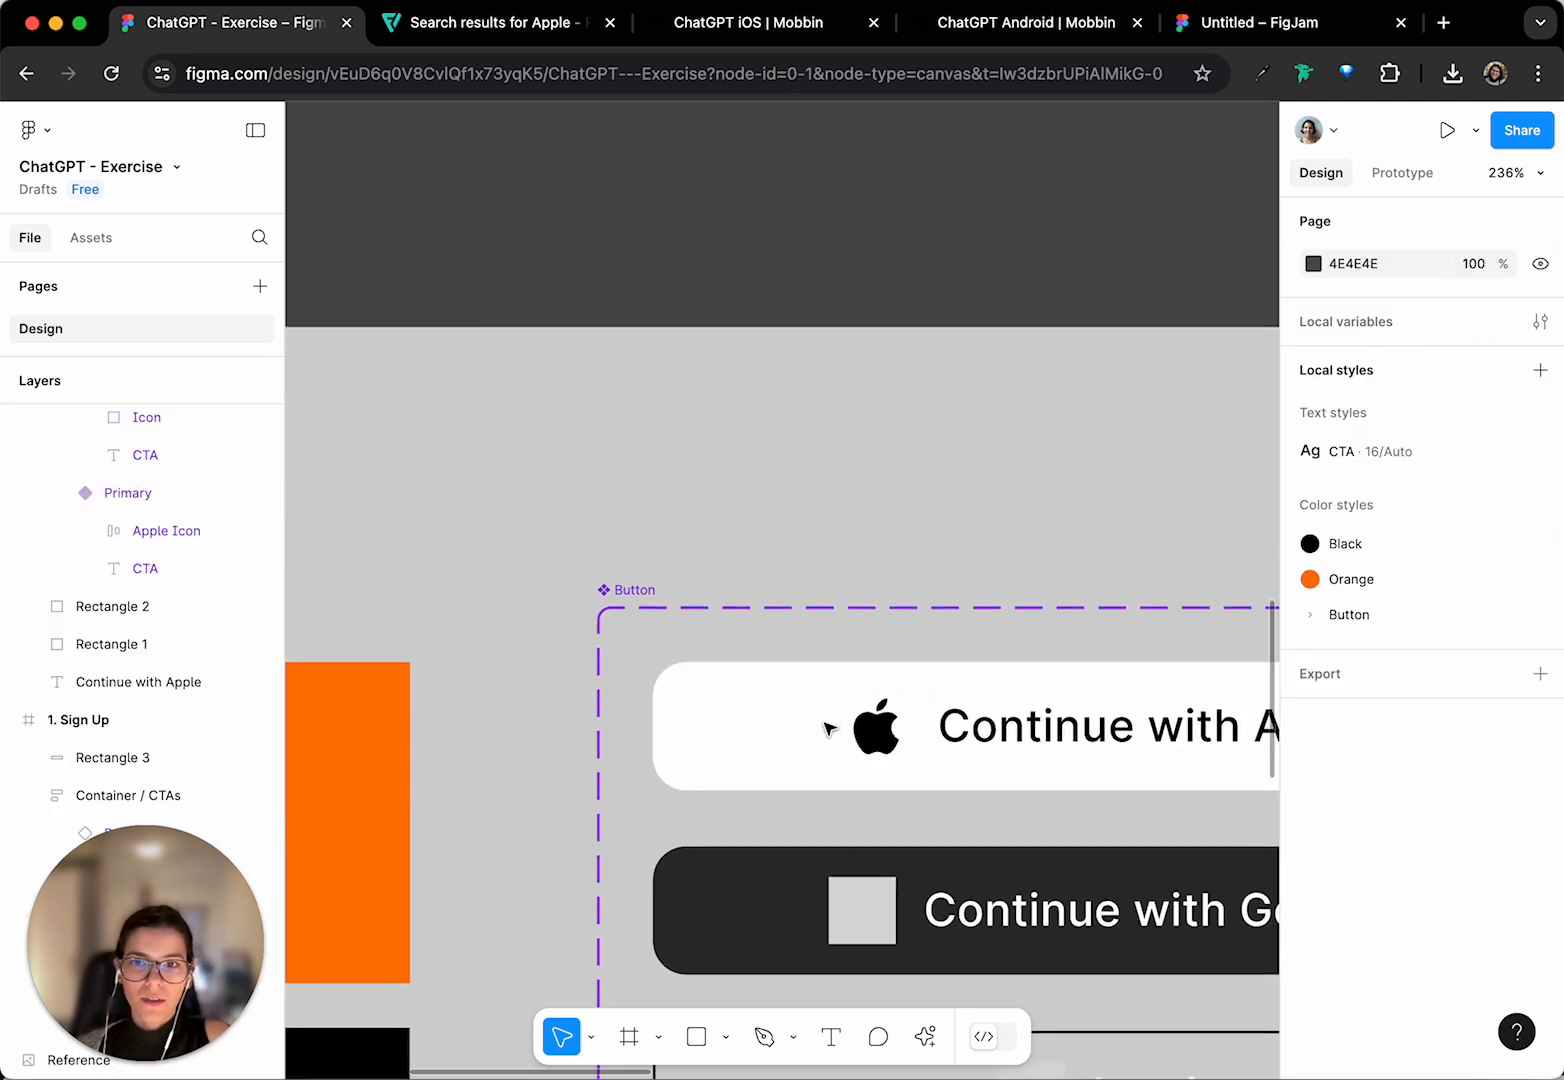
{"action": "scroll", "coordinate": [827, 726], "scroll_direction": "down", "scroll_amount": 8}
{"action": "scroll", "coordinate": [824, 735], "scroll_direction": "left", "scroll_amount": 1}
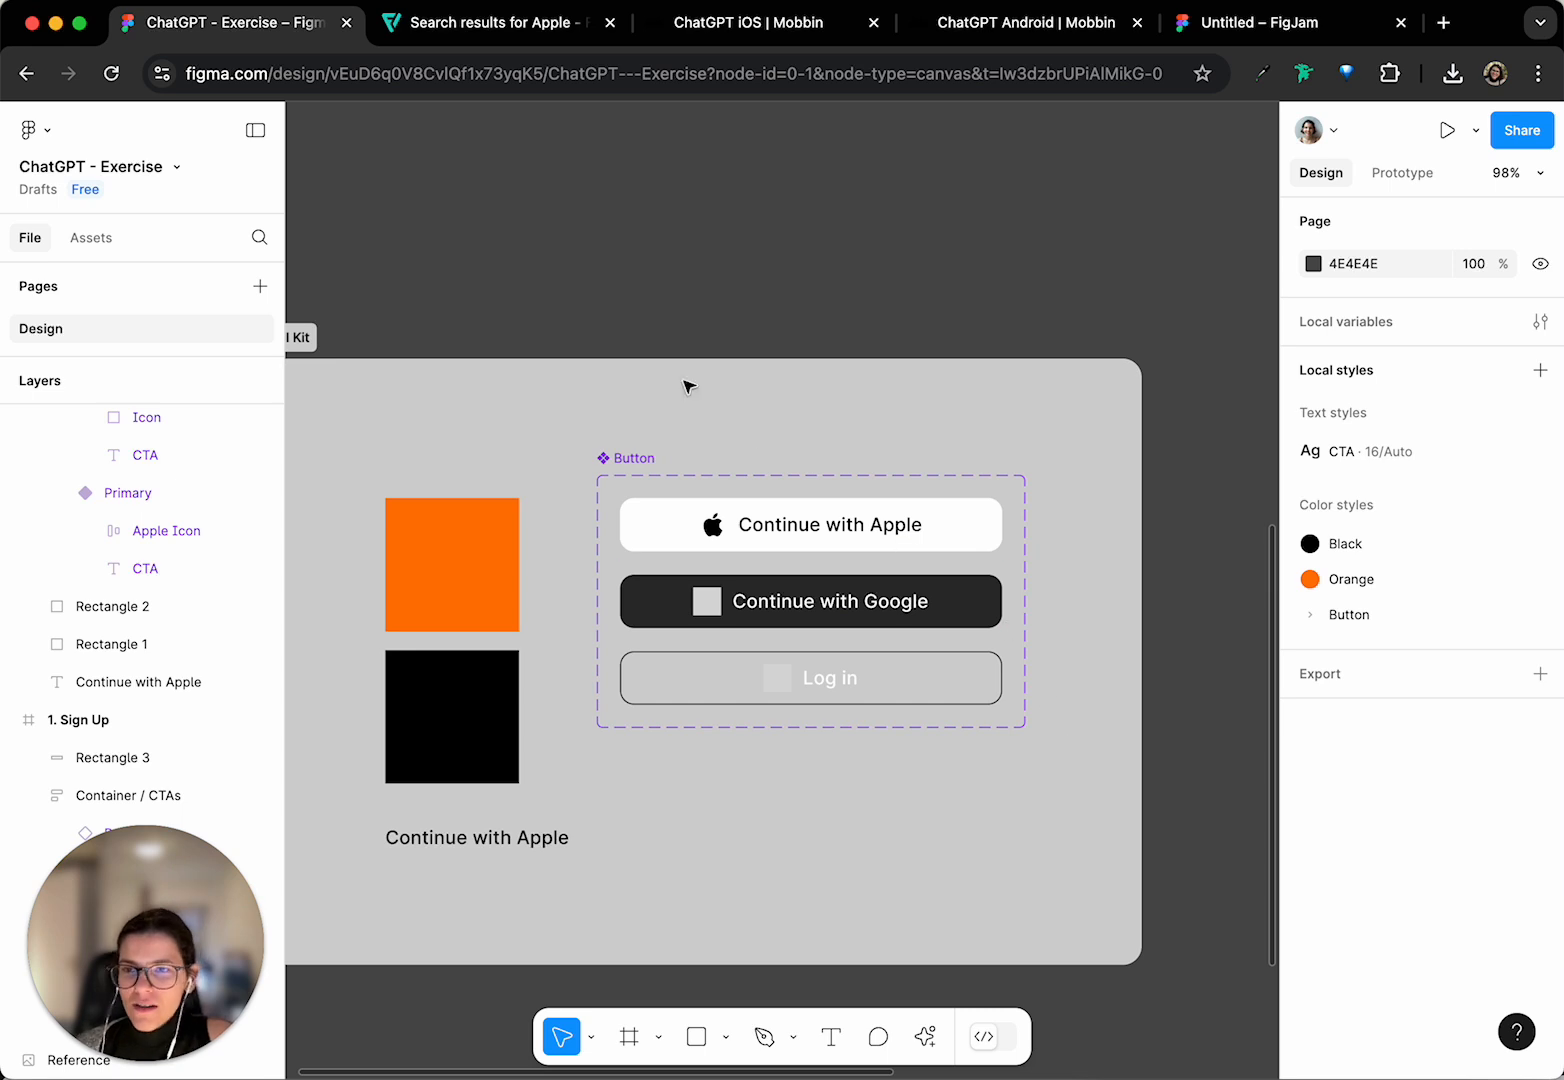
{"action": "scroll", "coordinate": [800, 412], "scroll_direction": "up", "scroll_amount": 2}
{"action": "scroll", "coordinate": [779, 720], "scroll_direction": "up", "scroll_amount": 6}
{"action": "scroll", "coordinate": [783, 715], "scroll_direction": "right", "scroll_amount": 2}
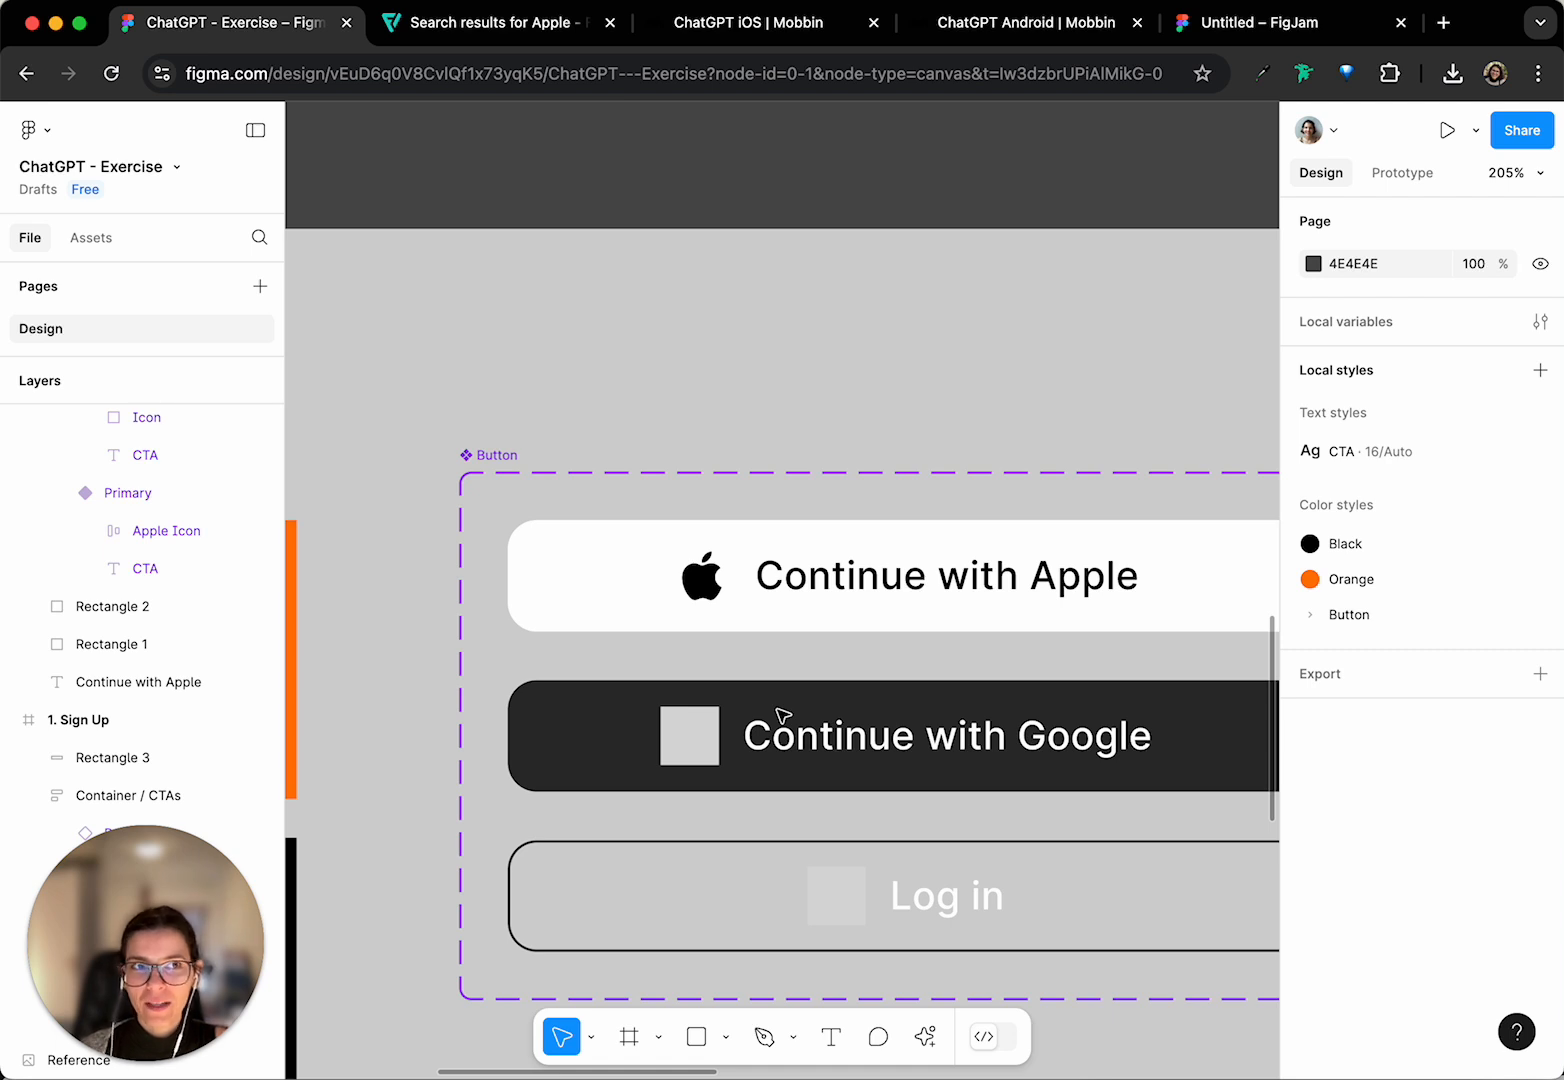
- Undo the placeholder deletion and the Apple Icon's placement in the Primary button
{"action": "key", "text": "super+z"}
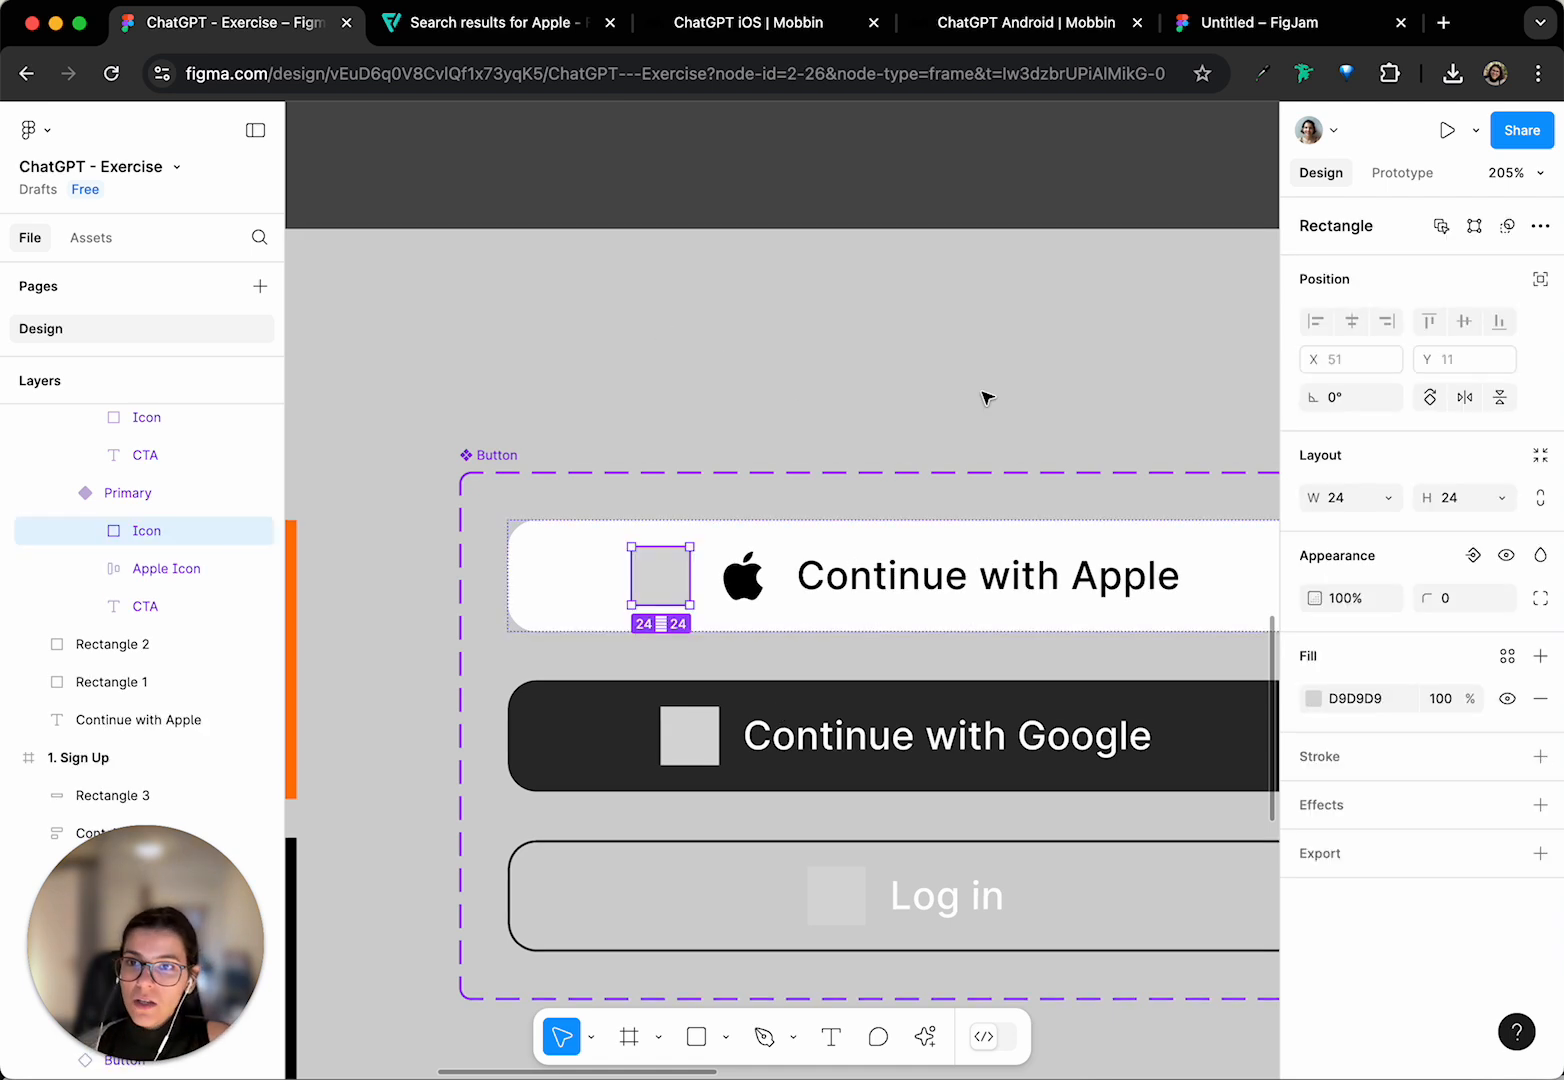
{"action": "key", "text": "super+z"}
{"action": "key", "text": "super+z"}
- Move the Apple Icon frame into the UI Kit section above the Button component and turn it into a component
{"action": "scroll", "coordinate": [640, 205], "scroll_direction": "up", "scroll_amount": 2}
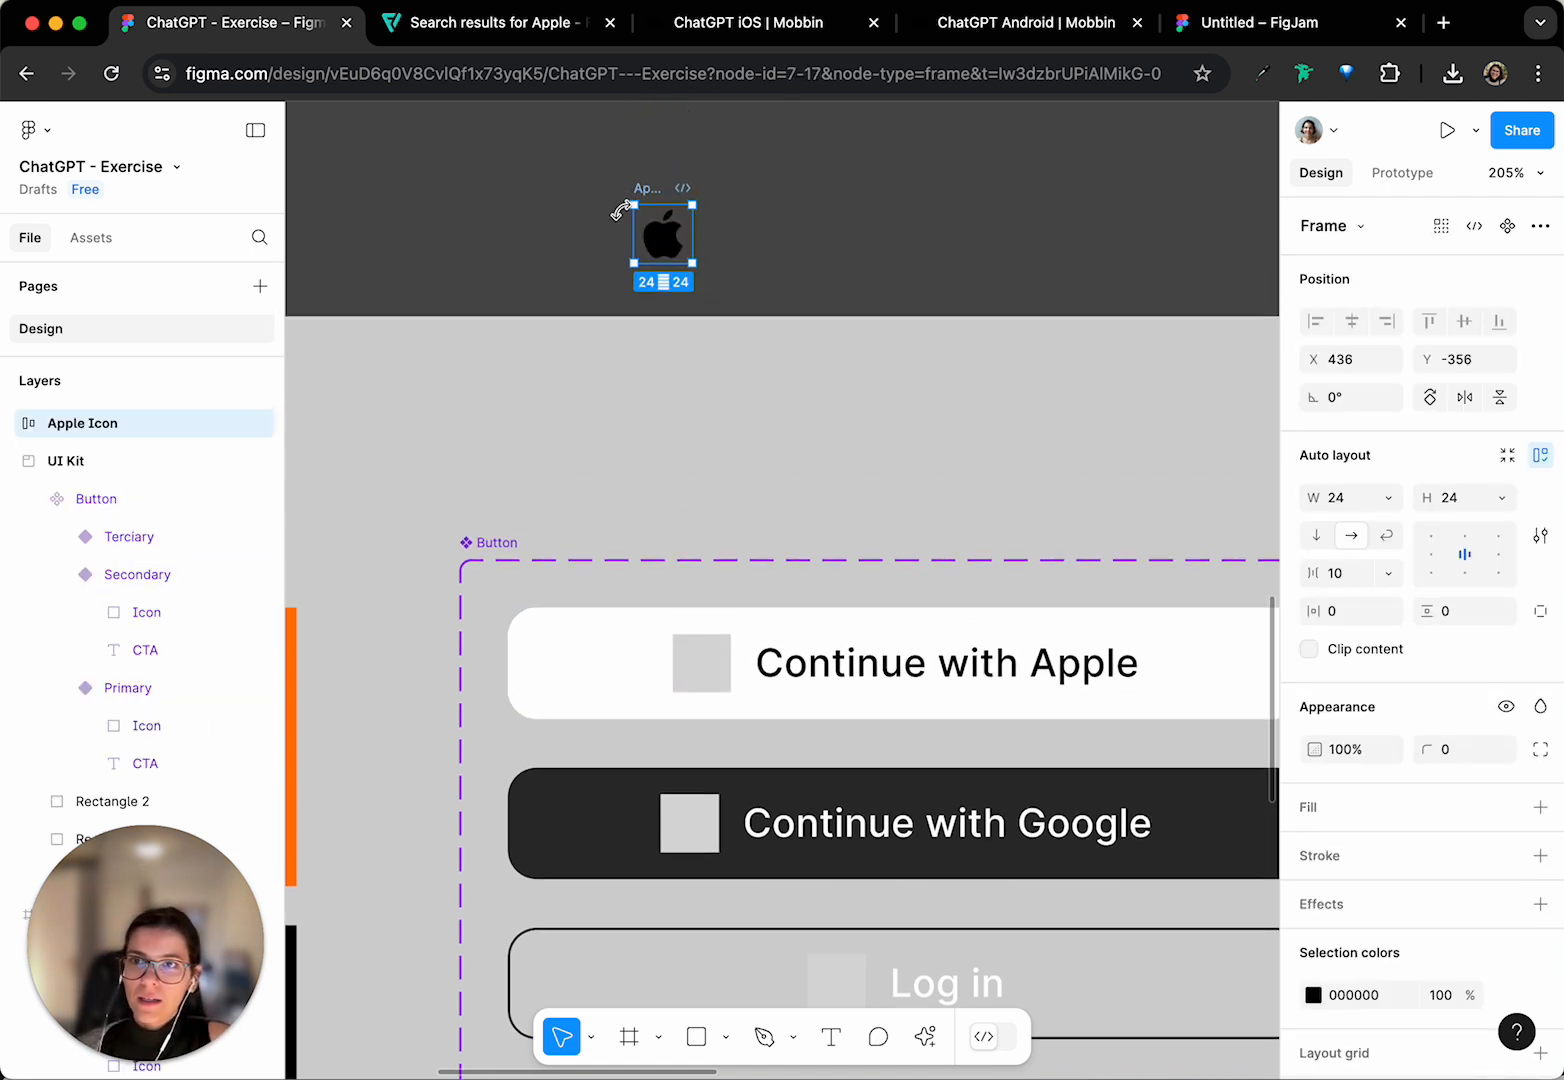
{"action": "left_click_drag", "start_coordinate": [650, 200], "coordinate": [555, 422]}
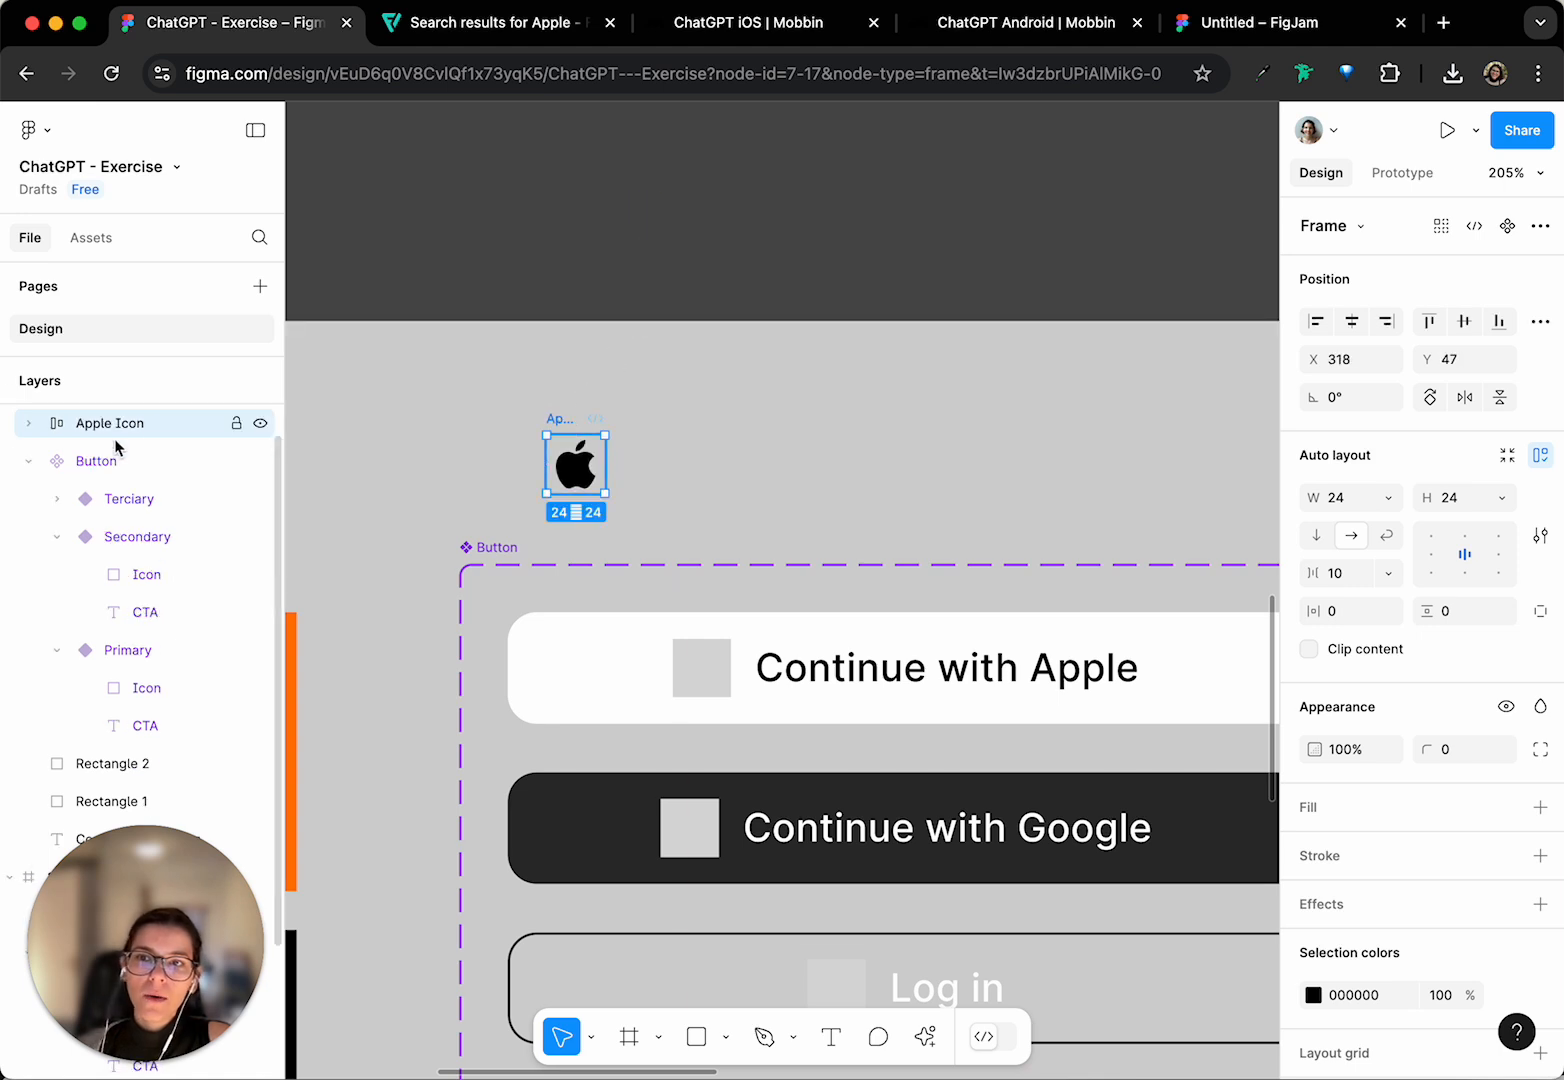
{"action": "left_click_drag", "start_coordinate": [115, 445], "coordinate": [73, 464]}
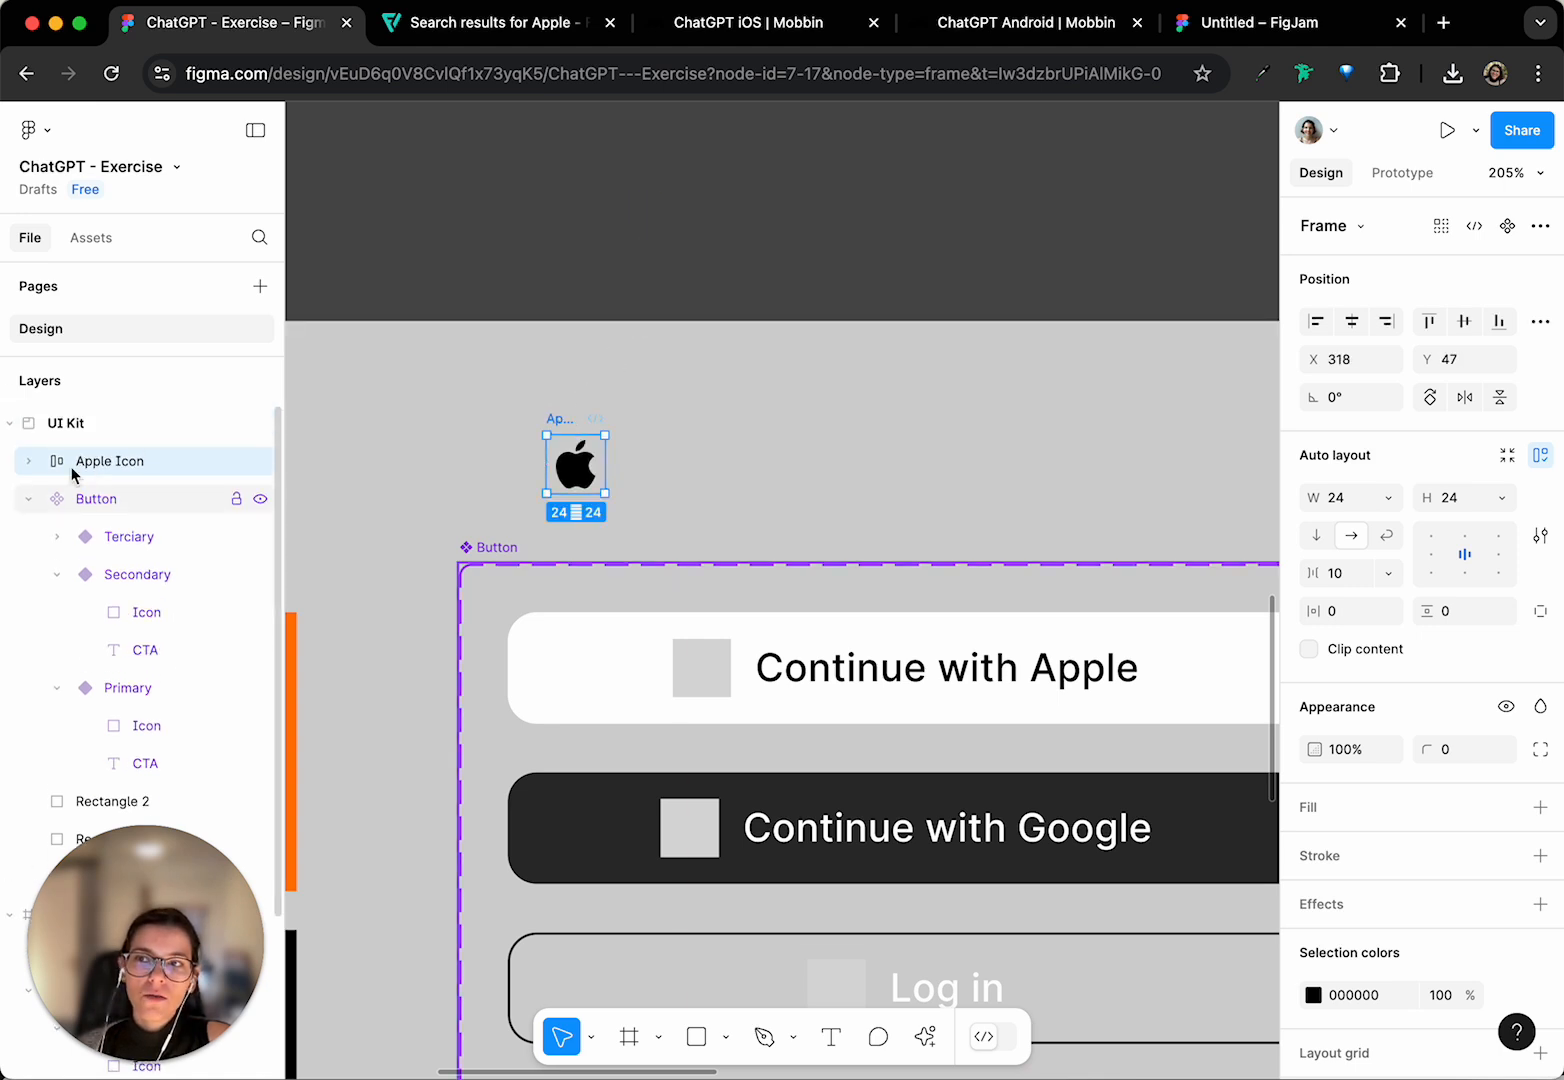
{"action": "left_click", "coordinate": [1507, 226]}
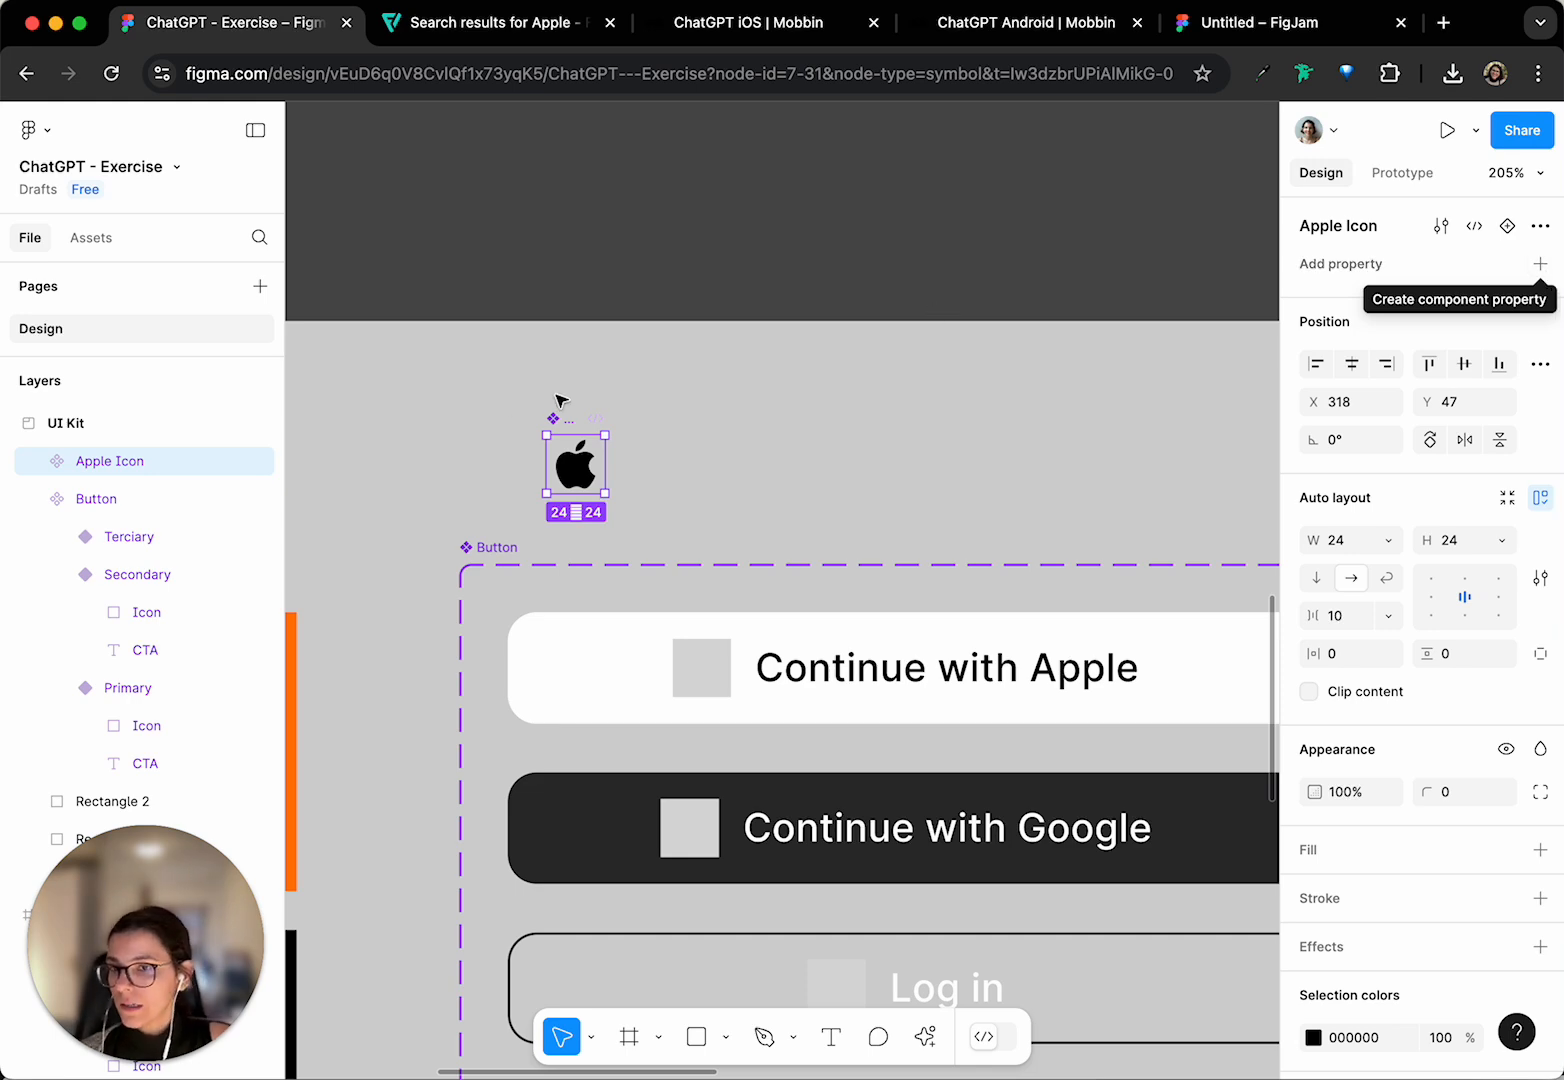
- Compare the icons in the ChatGPT reference screenshot's buttons with the placeholders in the 1. Sign Up frame
{"action": "scroll", "coordinate": [733, 450], "scroll_direction": "down", "scroll_amount": 5}
{"action": "scroll", "coordinate": [929, 632], "scroll_direction": "right", "scroll_amount": 2}
{"action": "scroll", "coordinate": [980, 618], "scroll_direction": "right", "scroll_amount": 10}
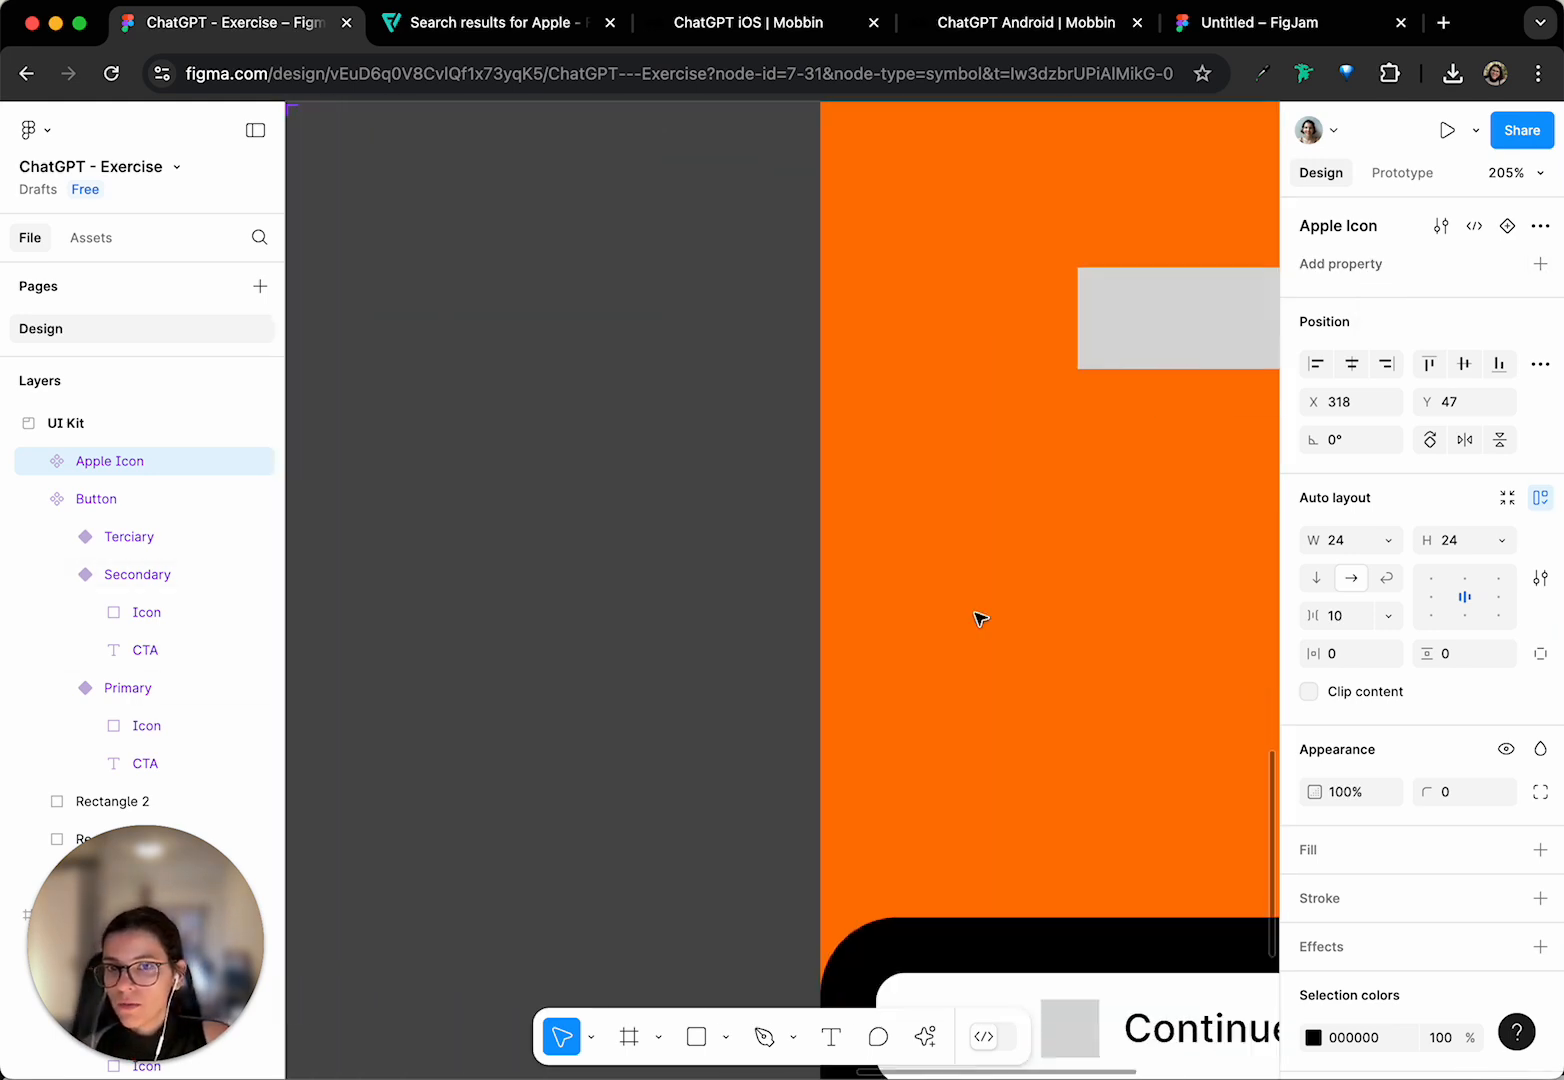
{"action": "scroll", "coordinate": [985, 615], "scroll_direction": "down", "scroll_amount": 10}
{"action": "scroll", "coordinate": [1000, 612], "scroll_direction": "down", "scroll_amount": 5, "text": "ctrl"}
{"action": "scroll", "coordinate": [996, 607], "scroll_direction": "up", "scroll_amount": 10}
{"action": "scroll", "coordinate": [996, 607], "scroll_direction": "right", "scroll_amount": 5}
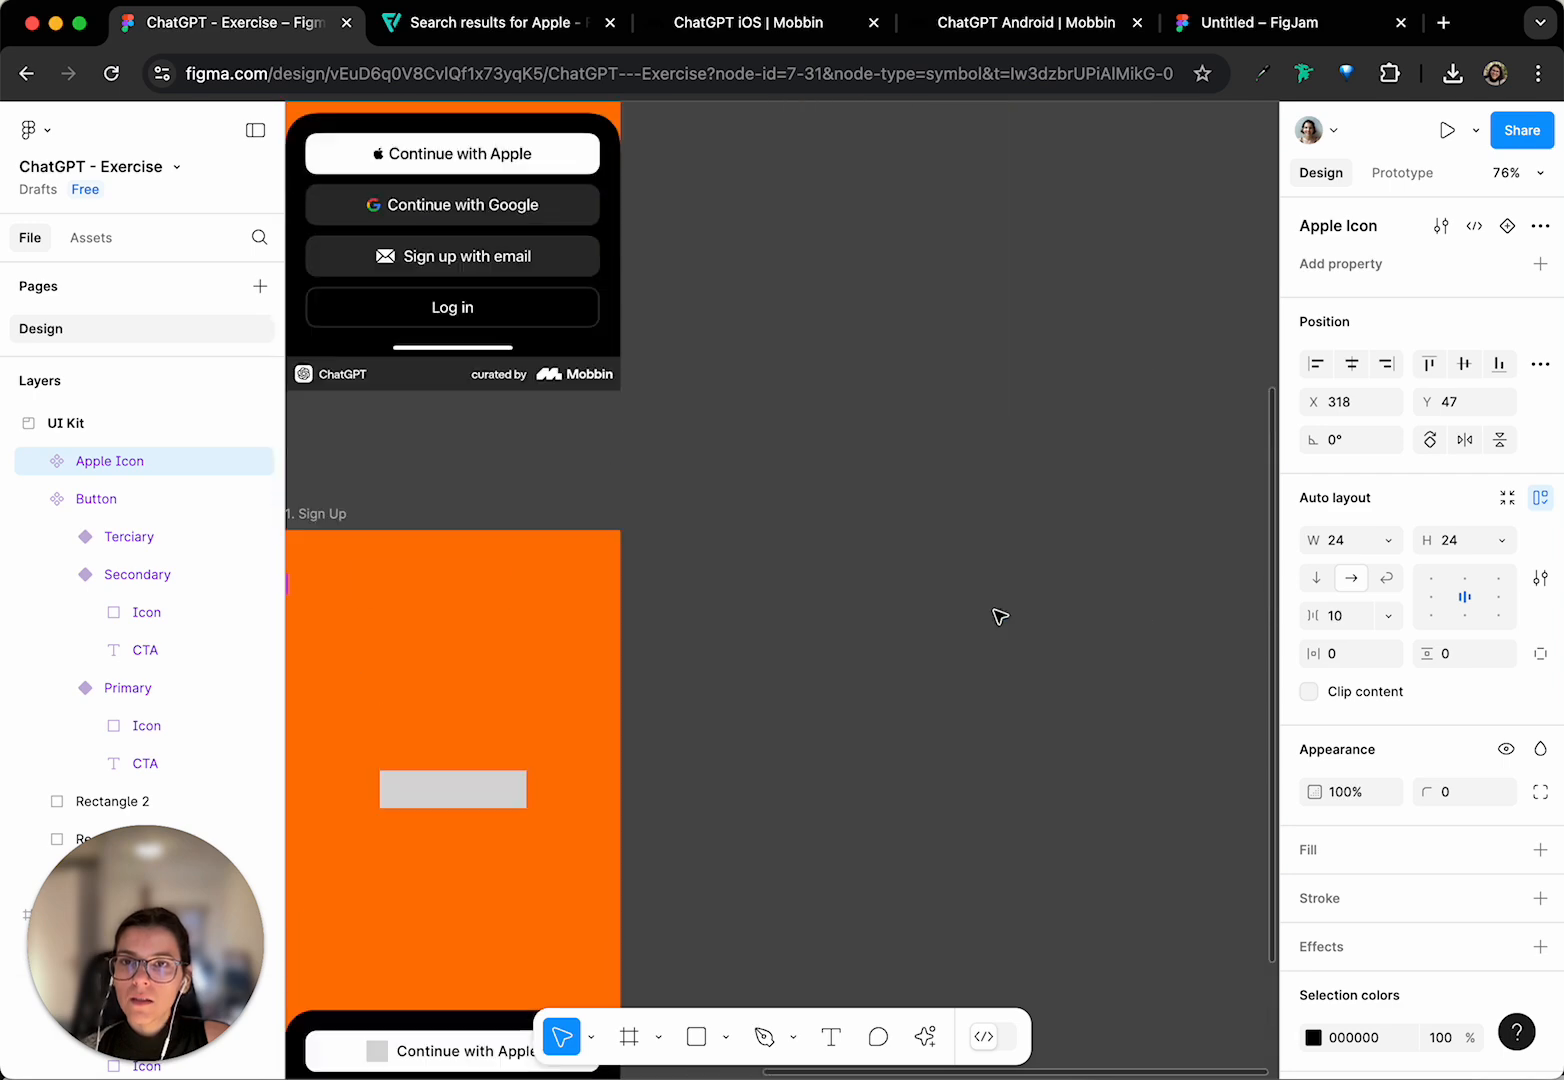
{"action": "scroll", "coordinate": [960, 636], "scroll_direction": "left", "scroll_amount": 4}
{"action": "scroll", "coordinate": [787, 813], "scroll_direction": "up", "scroll_amount": 3, "text": "ctrl"}
{"action": "scroll", "coordinate": [787, 815], "scroll_direction": "down", "scroll_amount": 3}
{"action": "scroll", "coordinate": [830, 850], "scroll_direction": "down", "scroll_amount": 10}
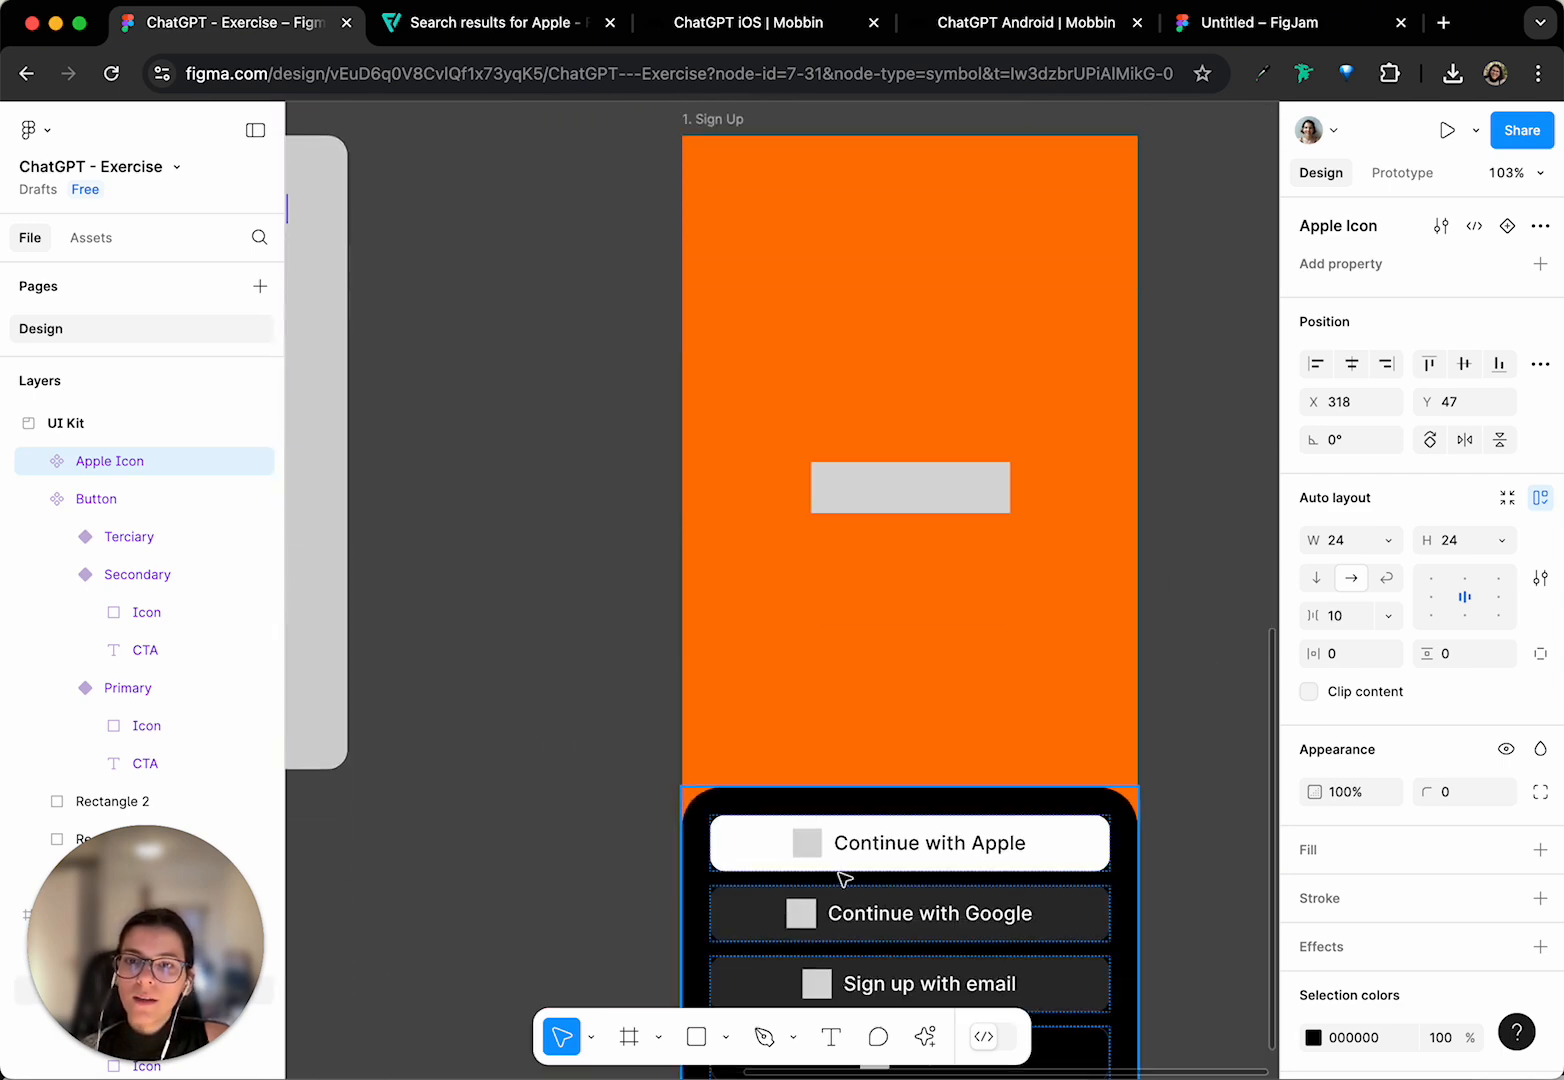
{"action": "scroll", "coordinate": [907, 691], "scroll_direction": "up", "scroll_amount": 10}
{"action": "scroll", "coordinate": [913, 694], "scroll_direction": "up", "scroll_amount": 5}
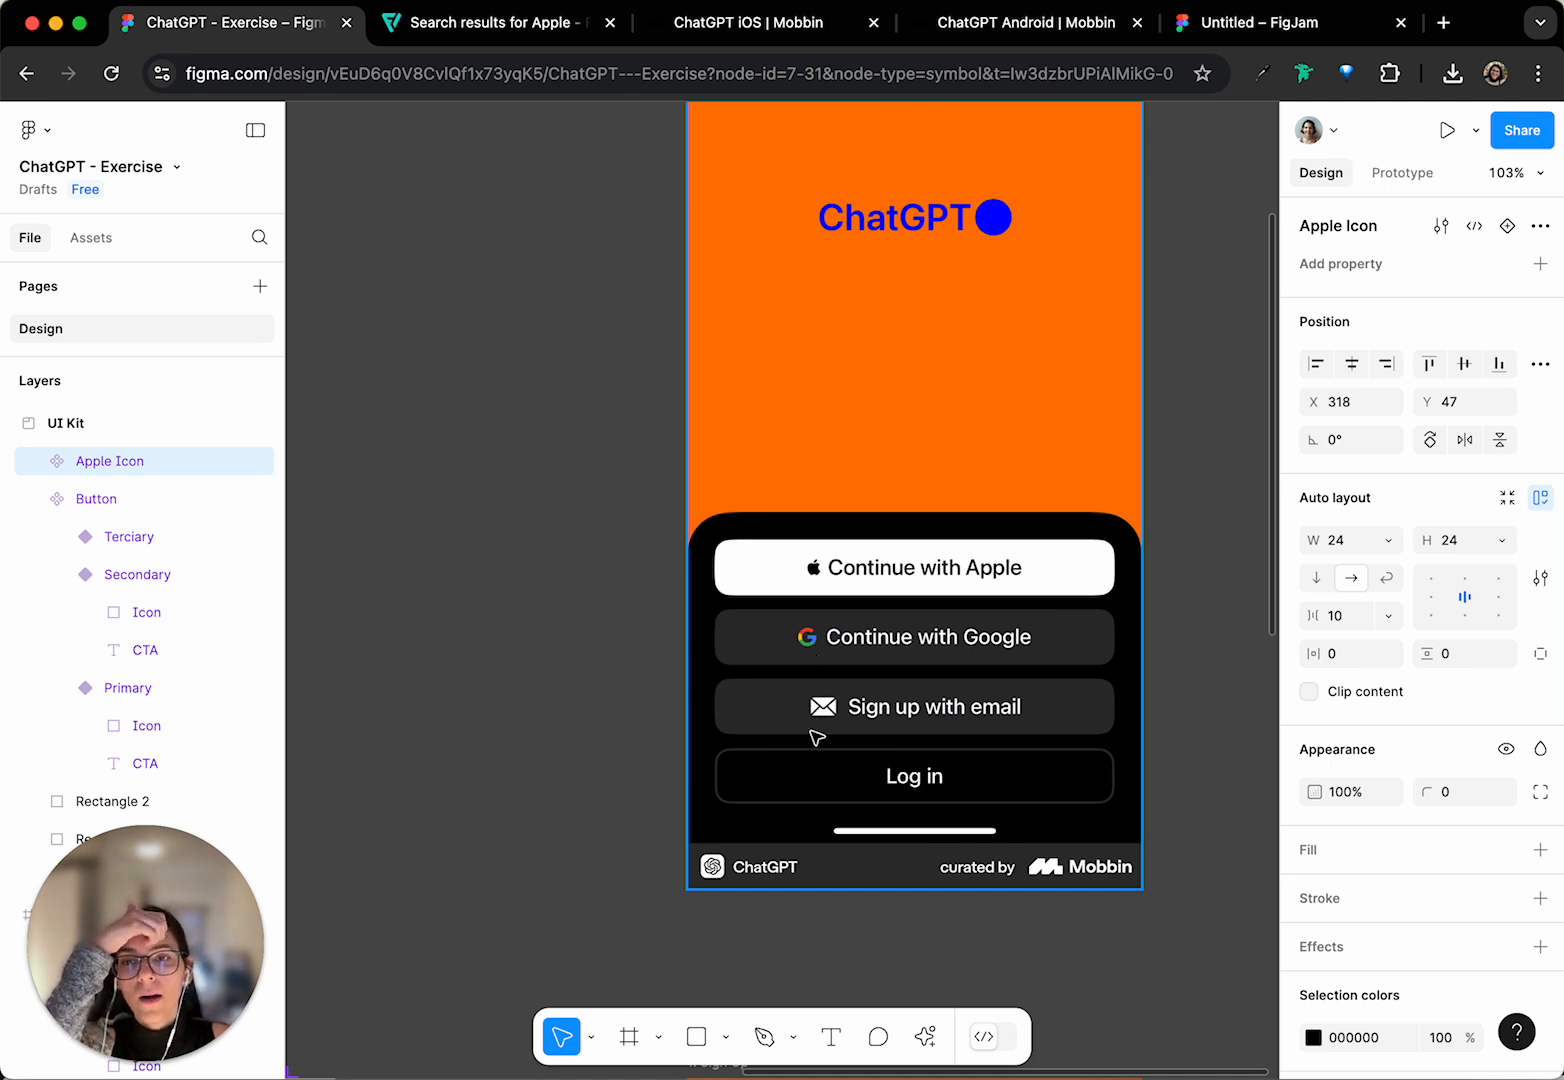
{"action": "scroll", "coordinate": [822, 735], "scroll_direction": "left", "scroll_amount": 5}
{"action": "scroll", "coordinate": [822, 735], "scroll_direction": "left", "scroll_amount": 10}
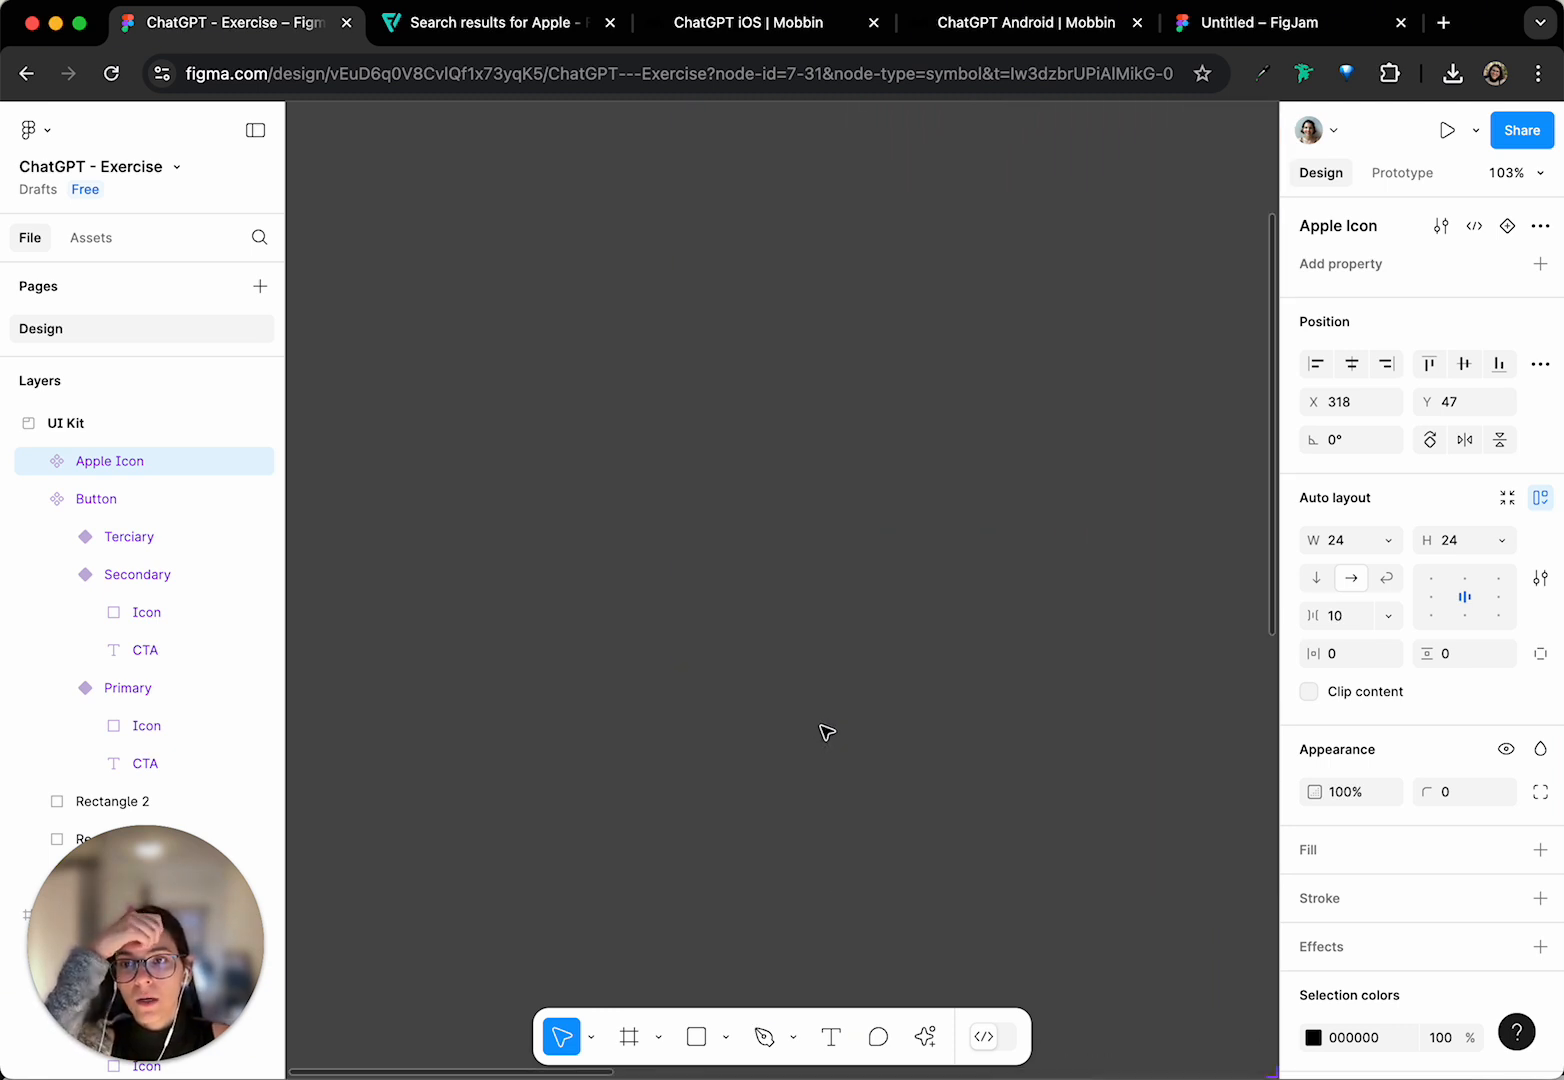
{"action": "scroll", "coordinate": [832, 728], "scroll_direction": "up", "scroll_amount": 10}
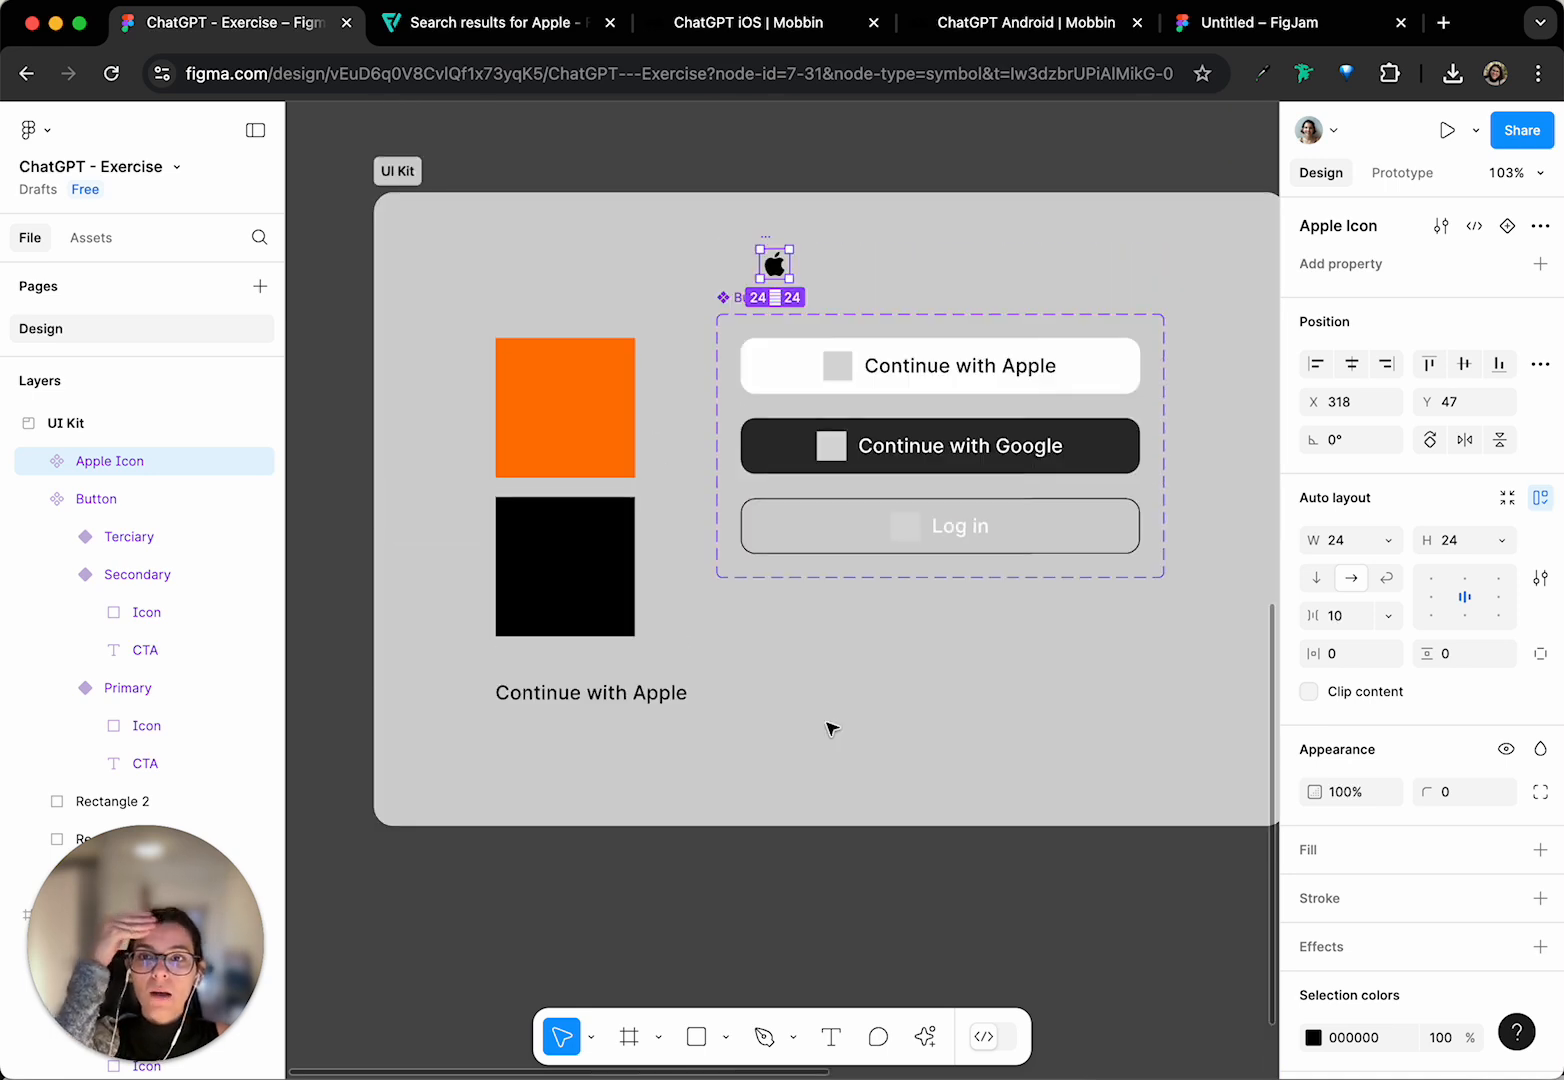
- Add a second variant to the Apple Icon component and move the component set up so it clears the Button component
{"action": "scroll", "coordinate": [798, 760], "scroll_direction": "up", "scroll_amount": 5}
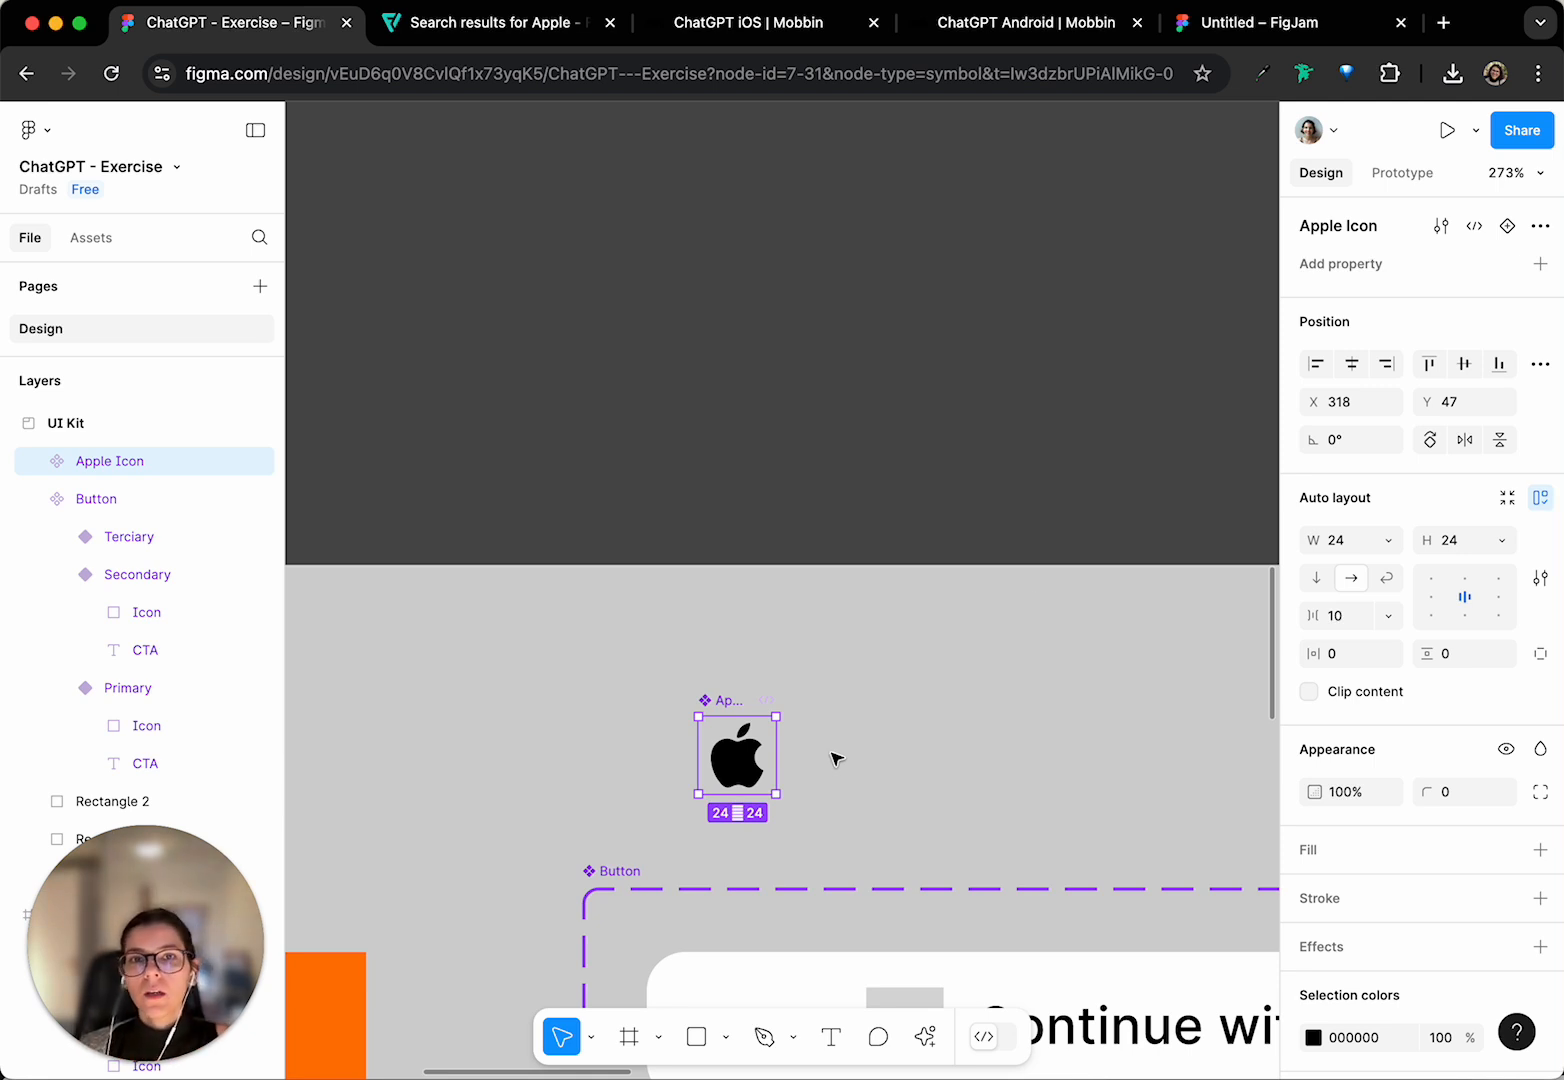
{"action": "left_click", "coordinate": [1540, 264]}
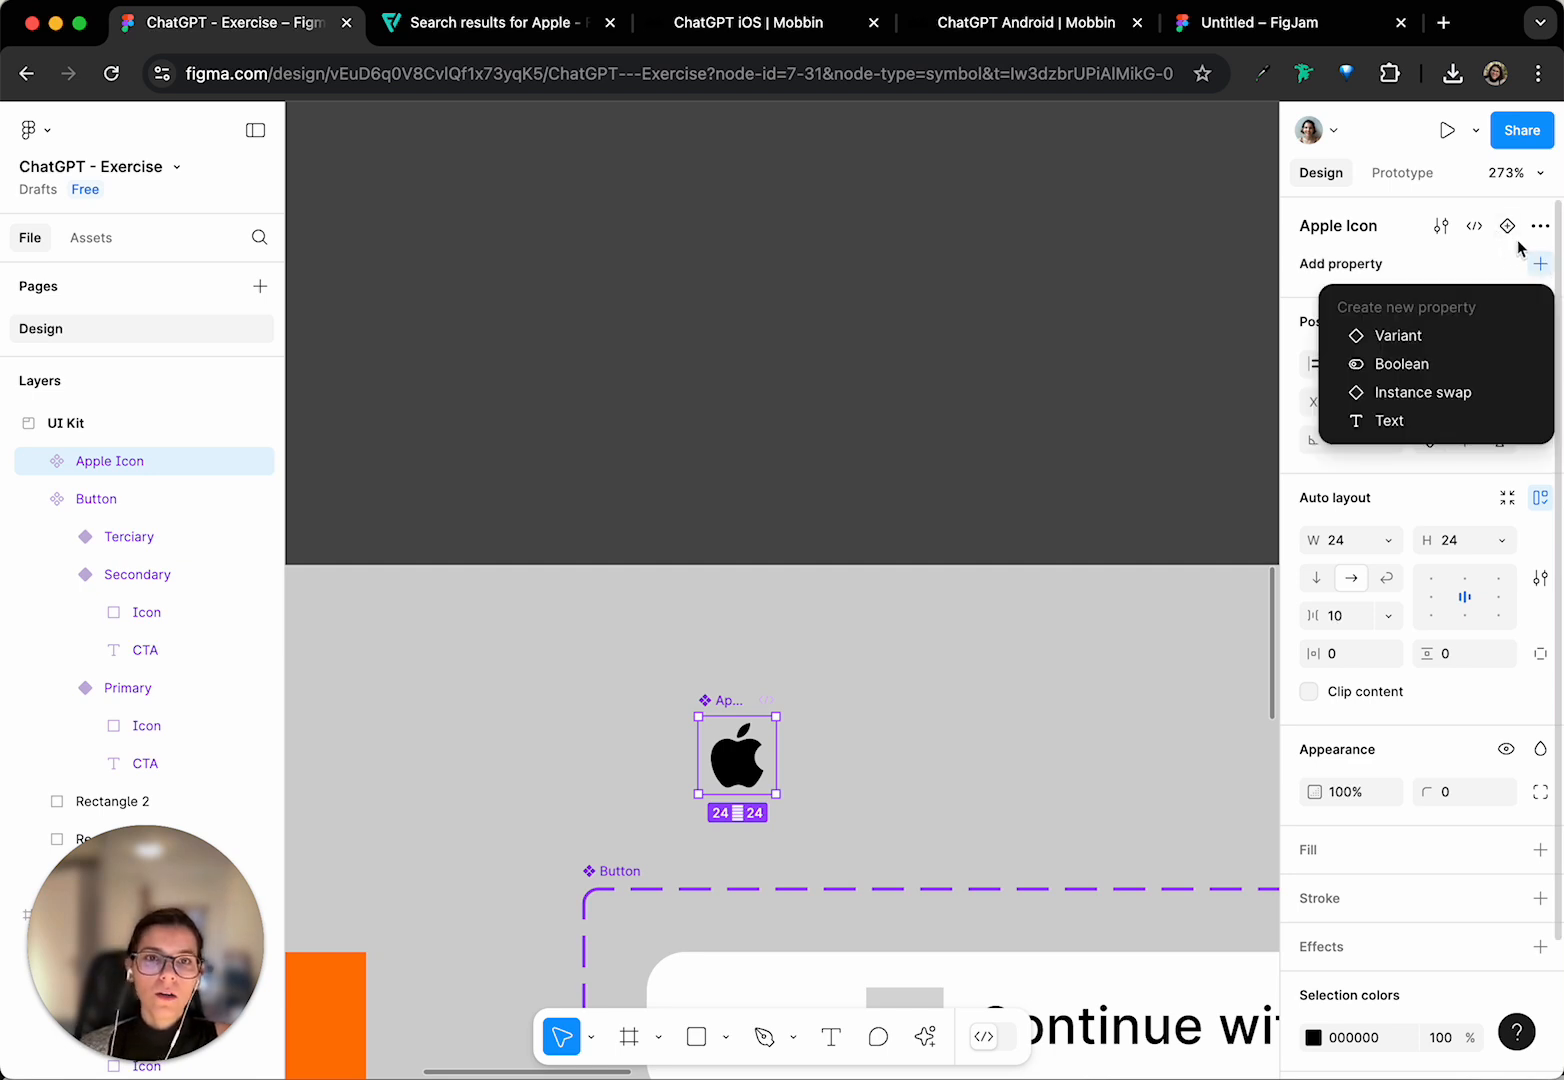
{"action": "left_click", "coordinate": [1508, 228]}
{"action": "left_click", "coordinate": [1508, 228]}
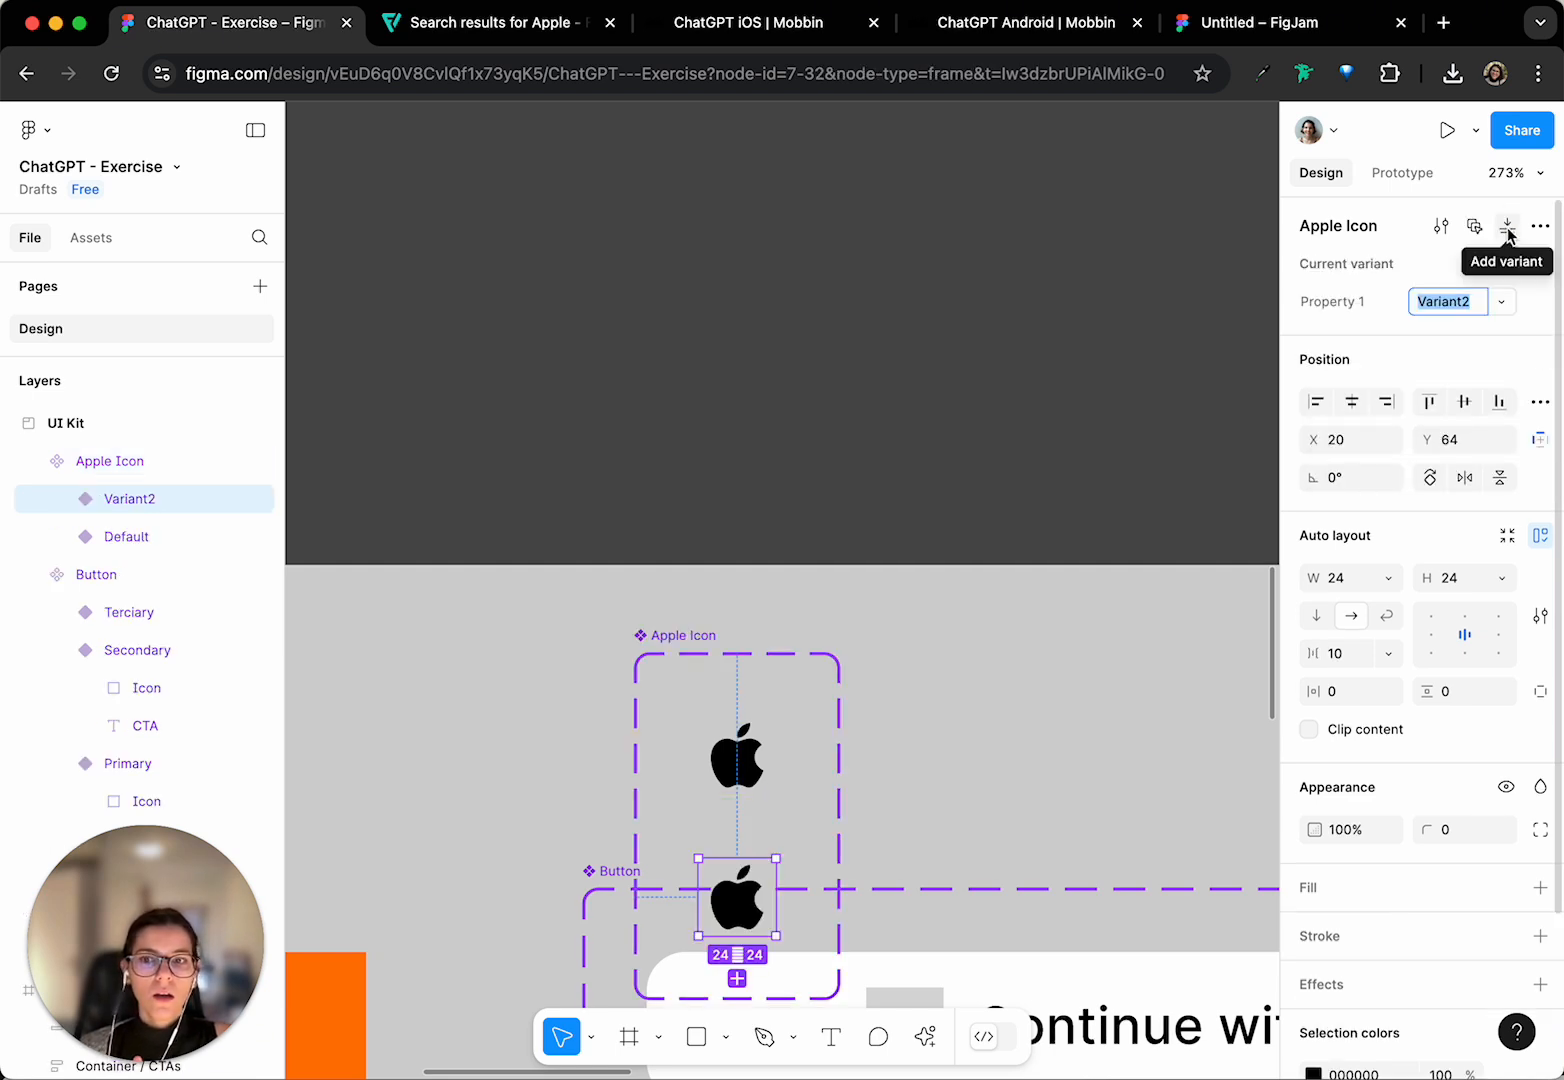
{"action": "left_click_drag", "start_coordinate": [688, 636], "coordinate": [658, 478]}
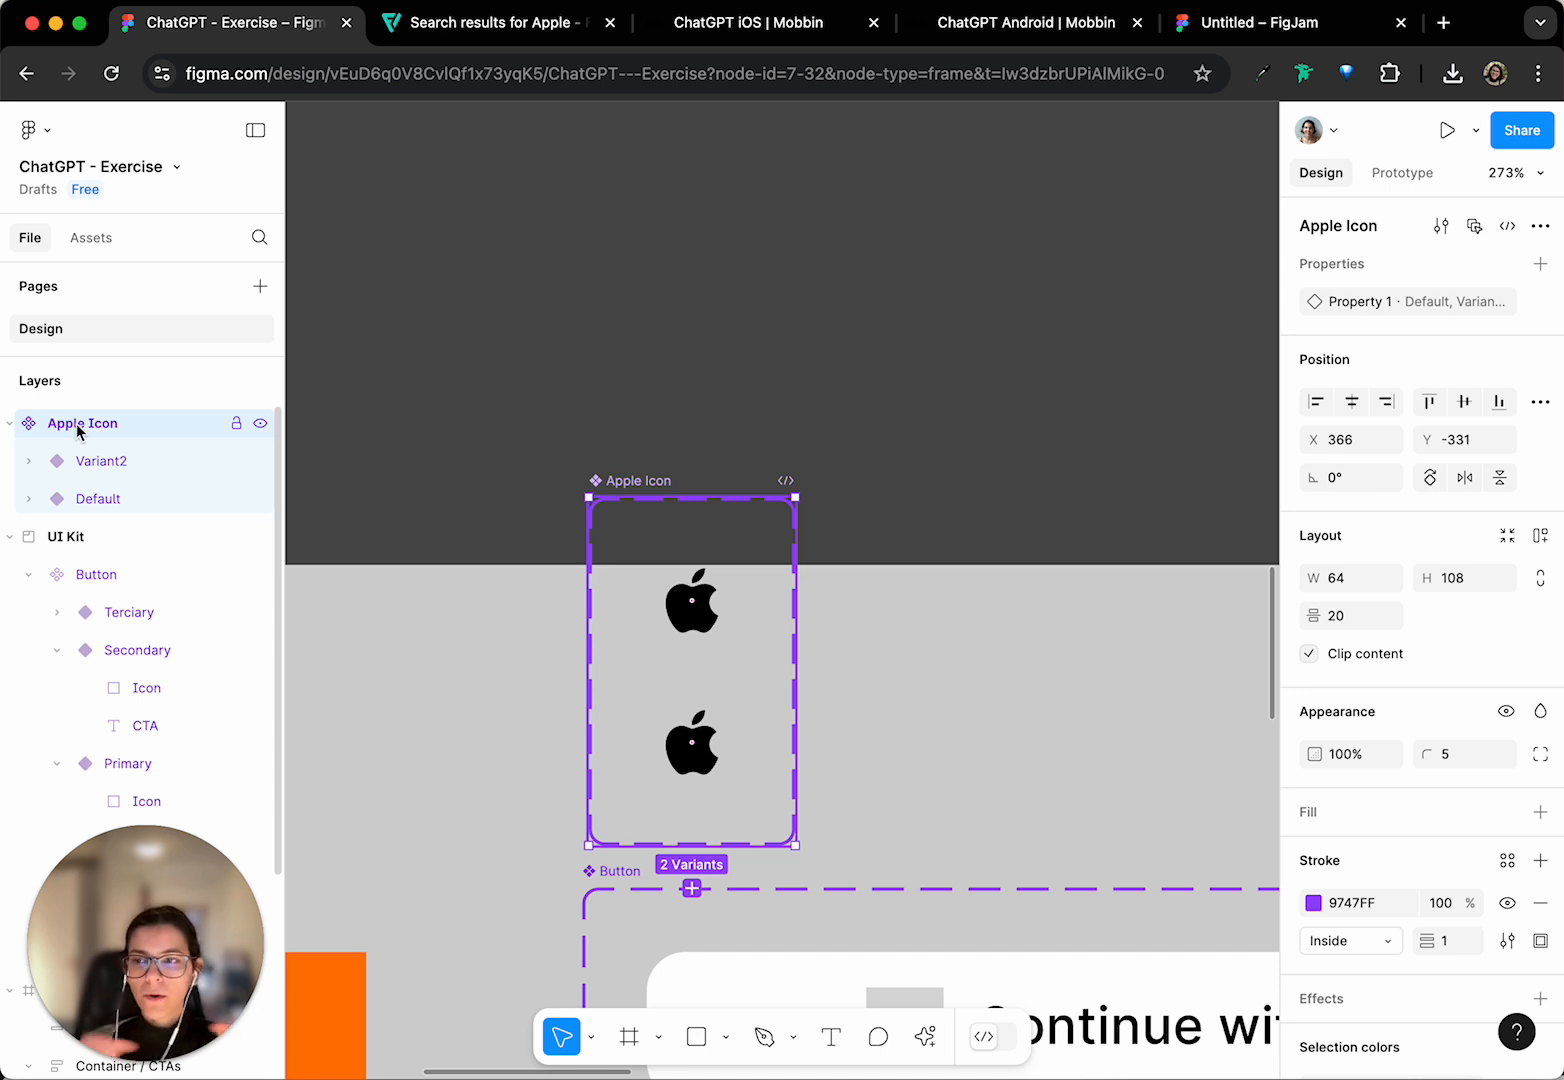
- Rename the Apple Icon component set to Icons
{"action": "left_click", "coordinate": [1340, 232]}
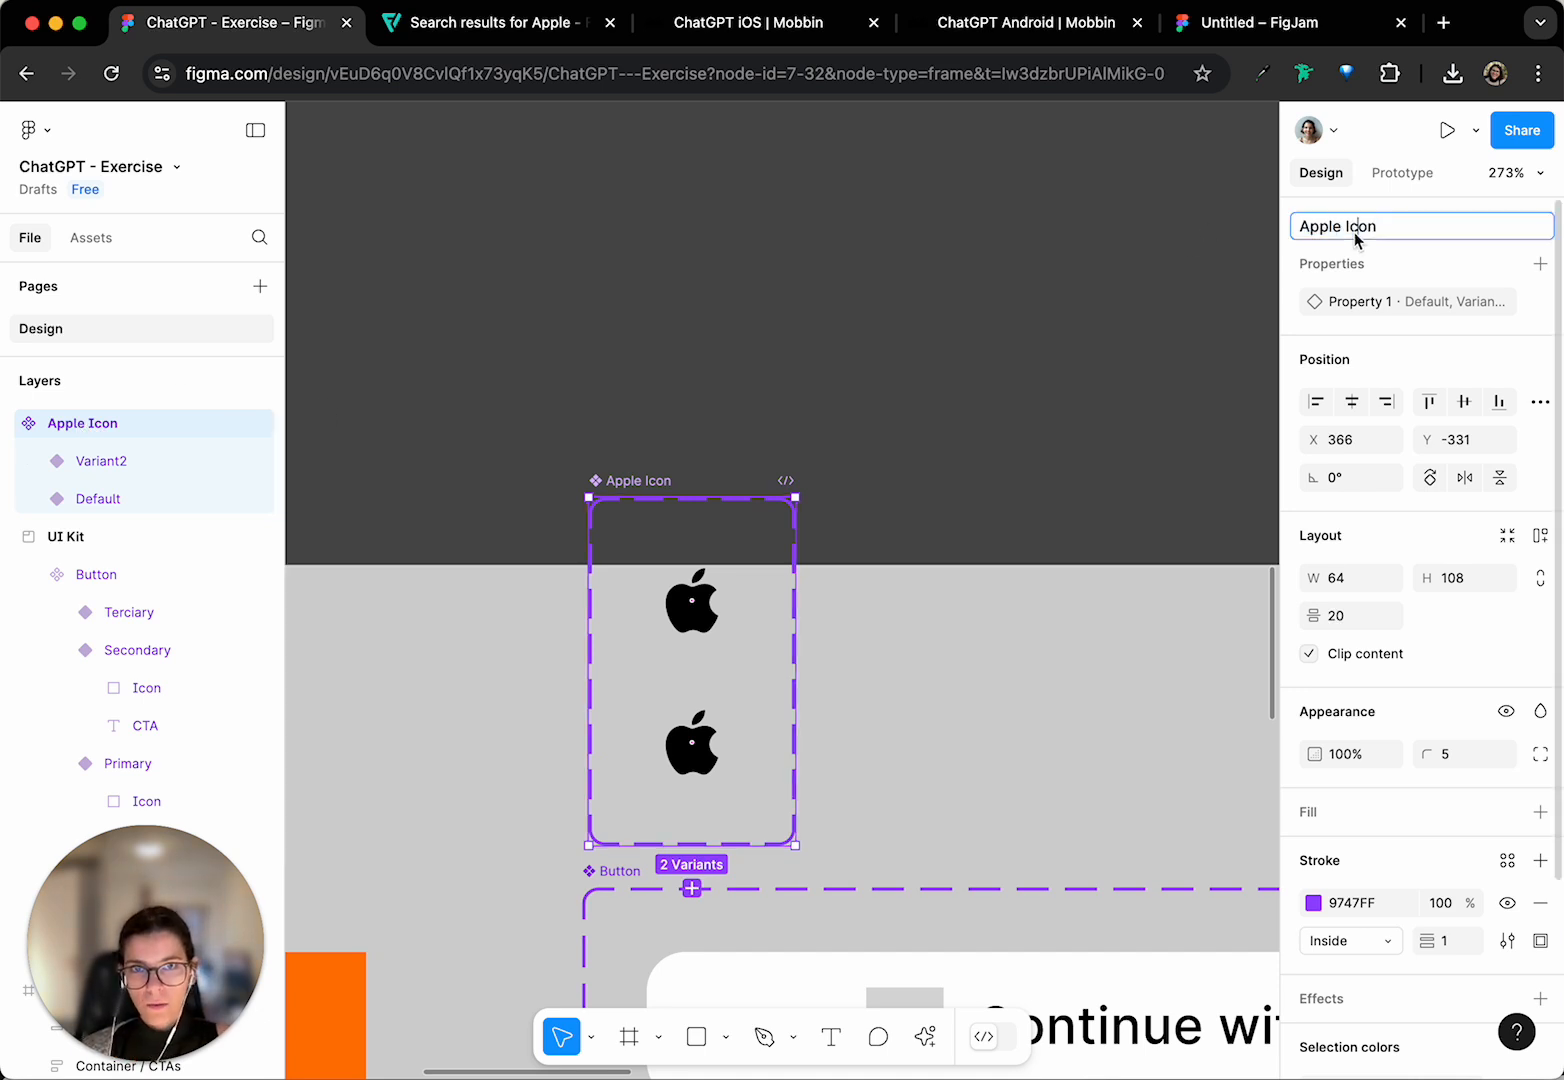
{"action": "type", "text": "Icons"}
{"action": "key", "text": "Return"}
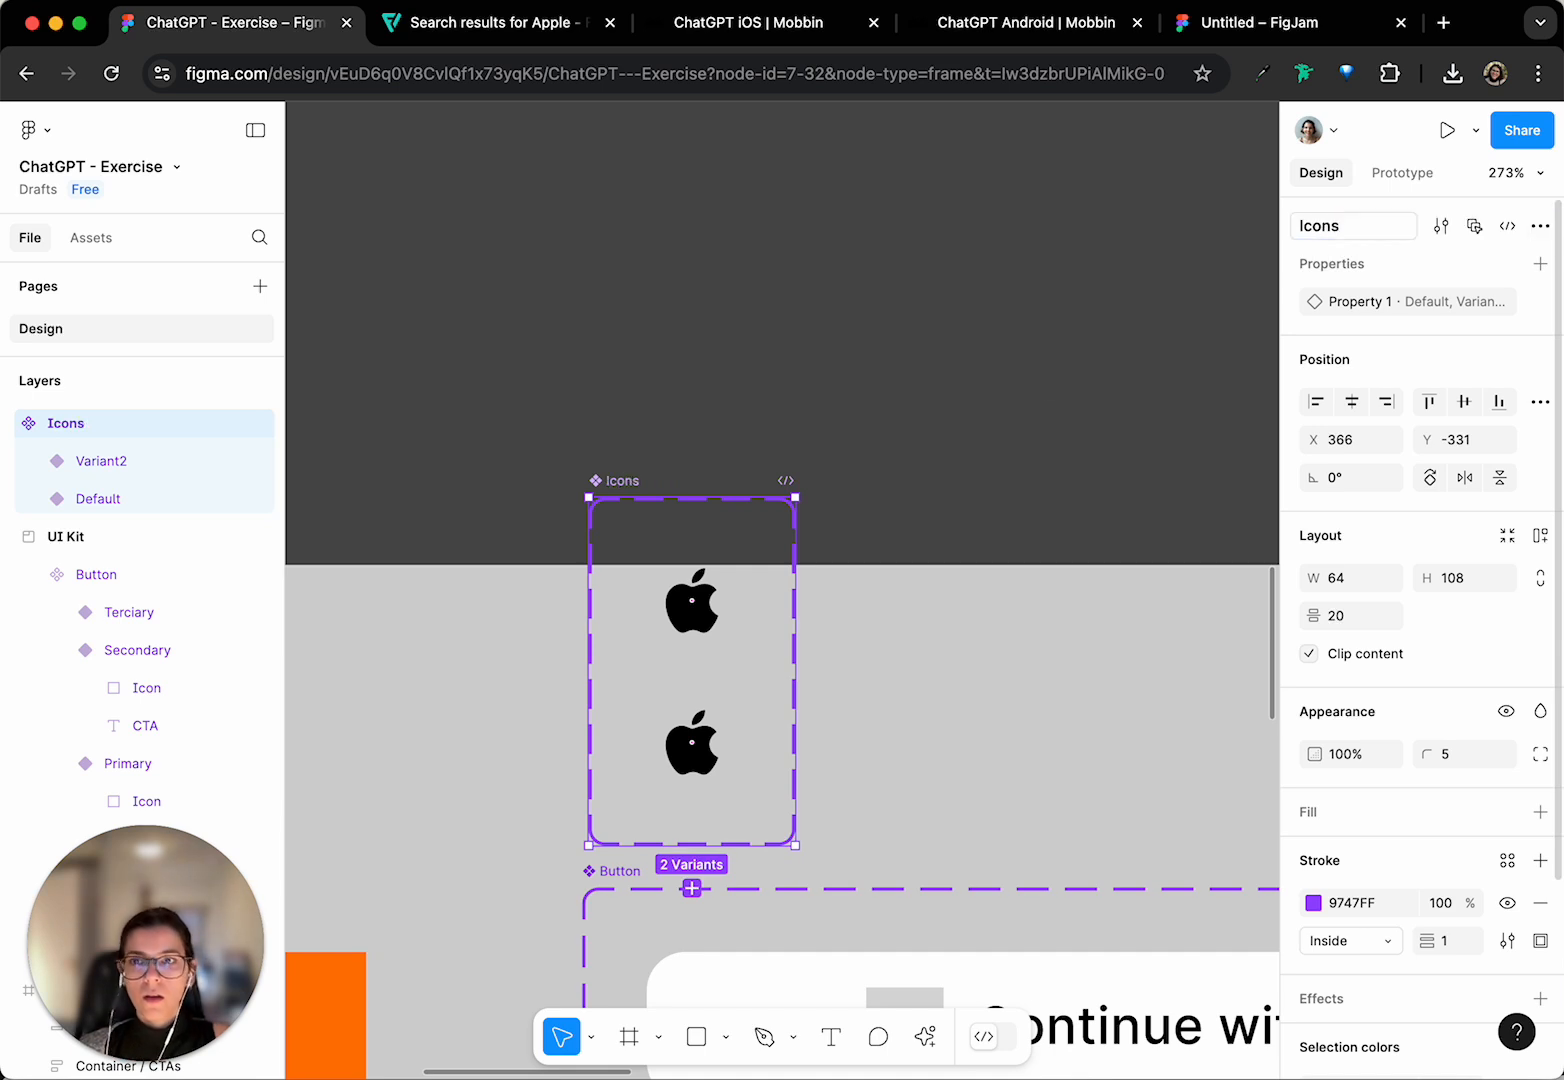
- Set Property 1 of the upper variant in the Icons set to Apple
{"action": "left_click", "coordinate": [676, 606]}
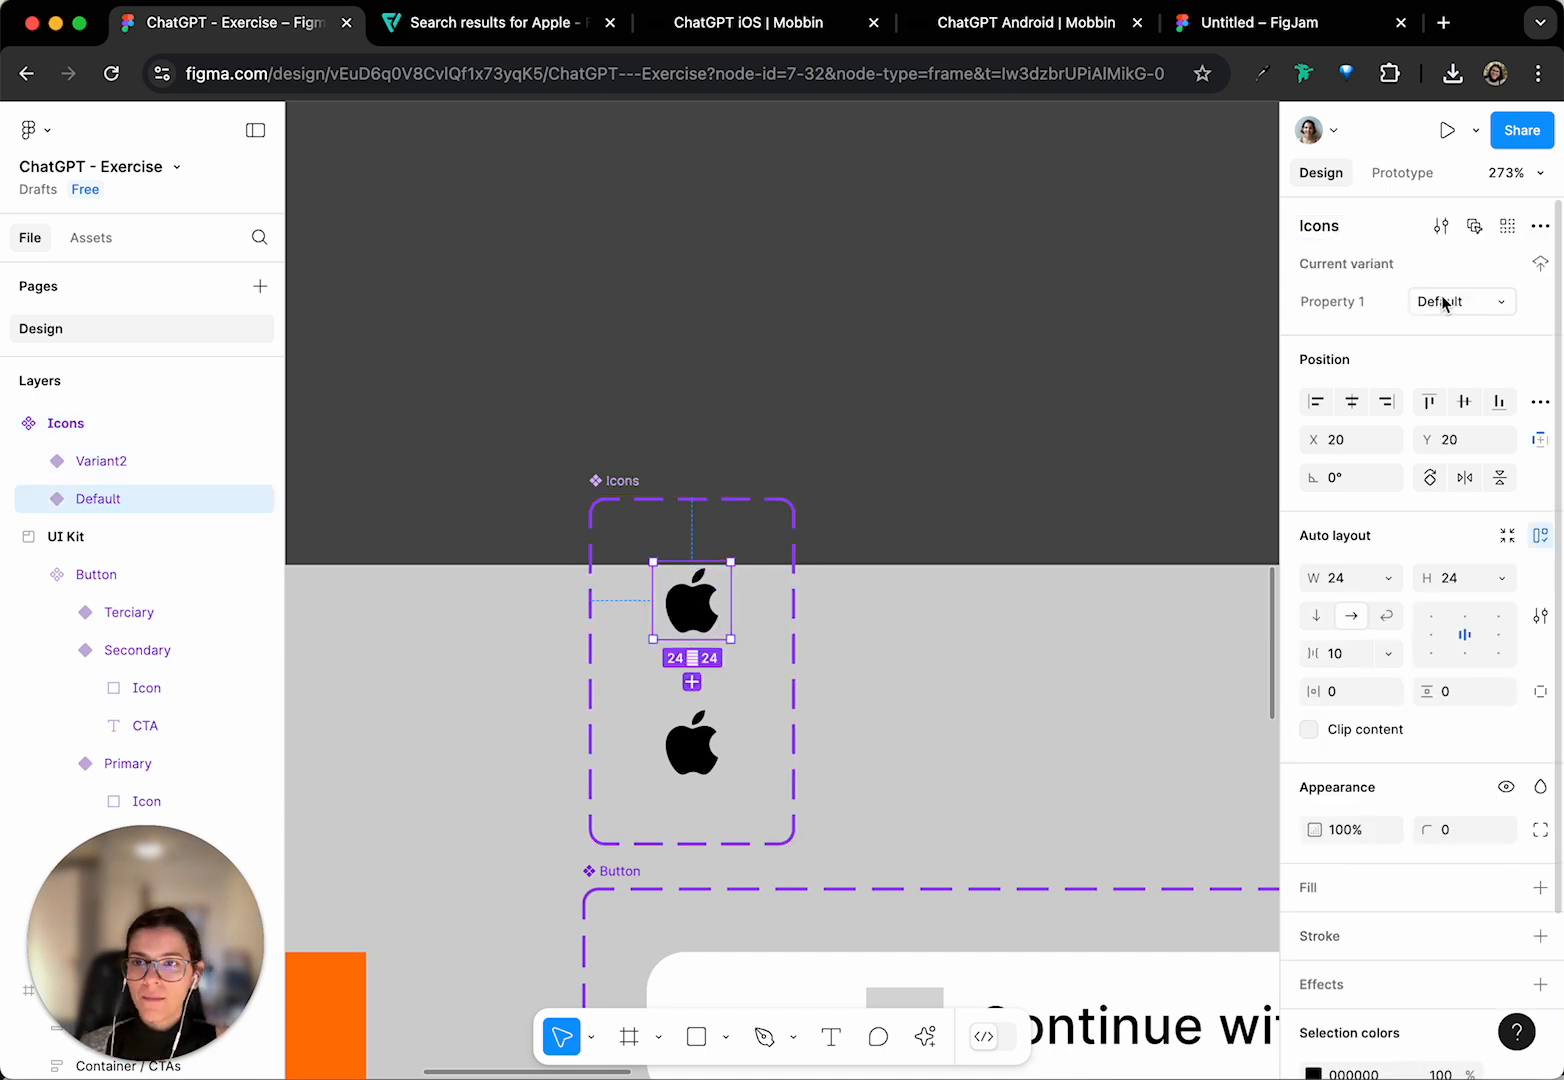
{"action": "left_click", "coordinate": [1443, 303]}
{"action": "type", "text": "Apple"}
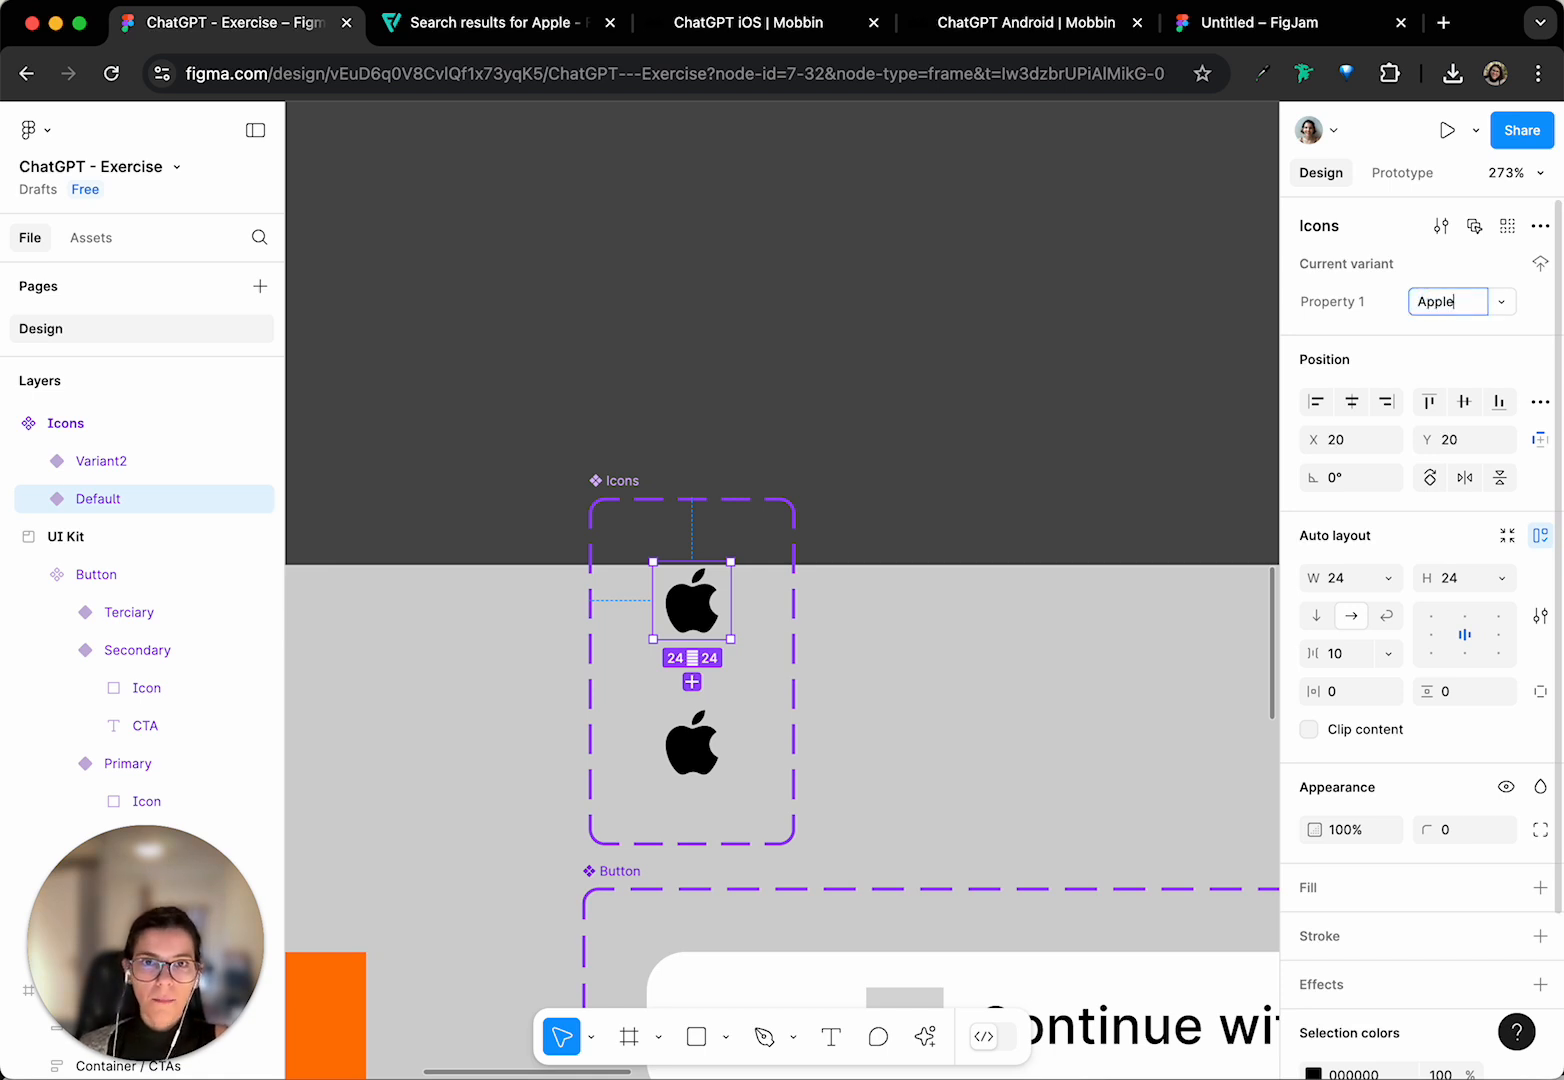
{"action": "key", "text": "Return"}
- Set Property 1 of the lower variant in the Icons set to Google
{"action": "left_click", "coordinate": [706, 738]}
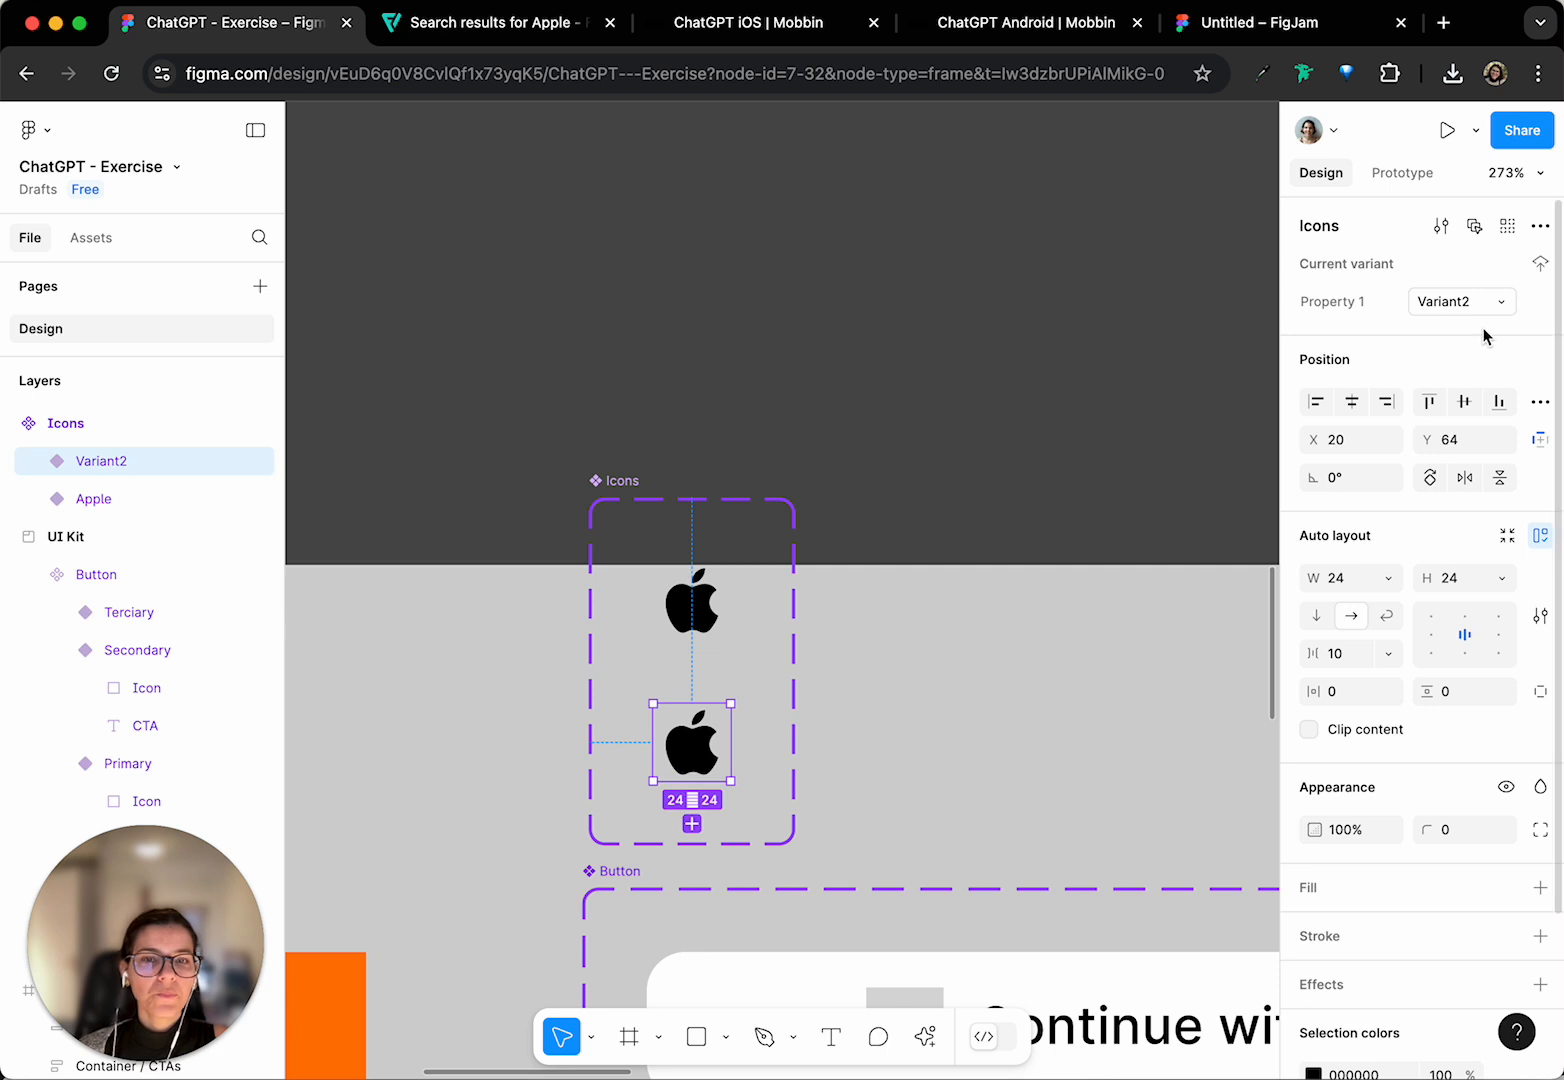
{"action": "left_click", "coordinate": [1455, 302]}
{"action": "type", "text": "G"}
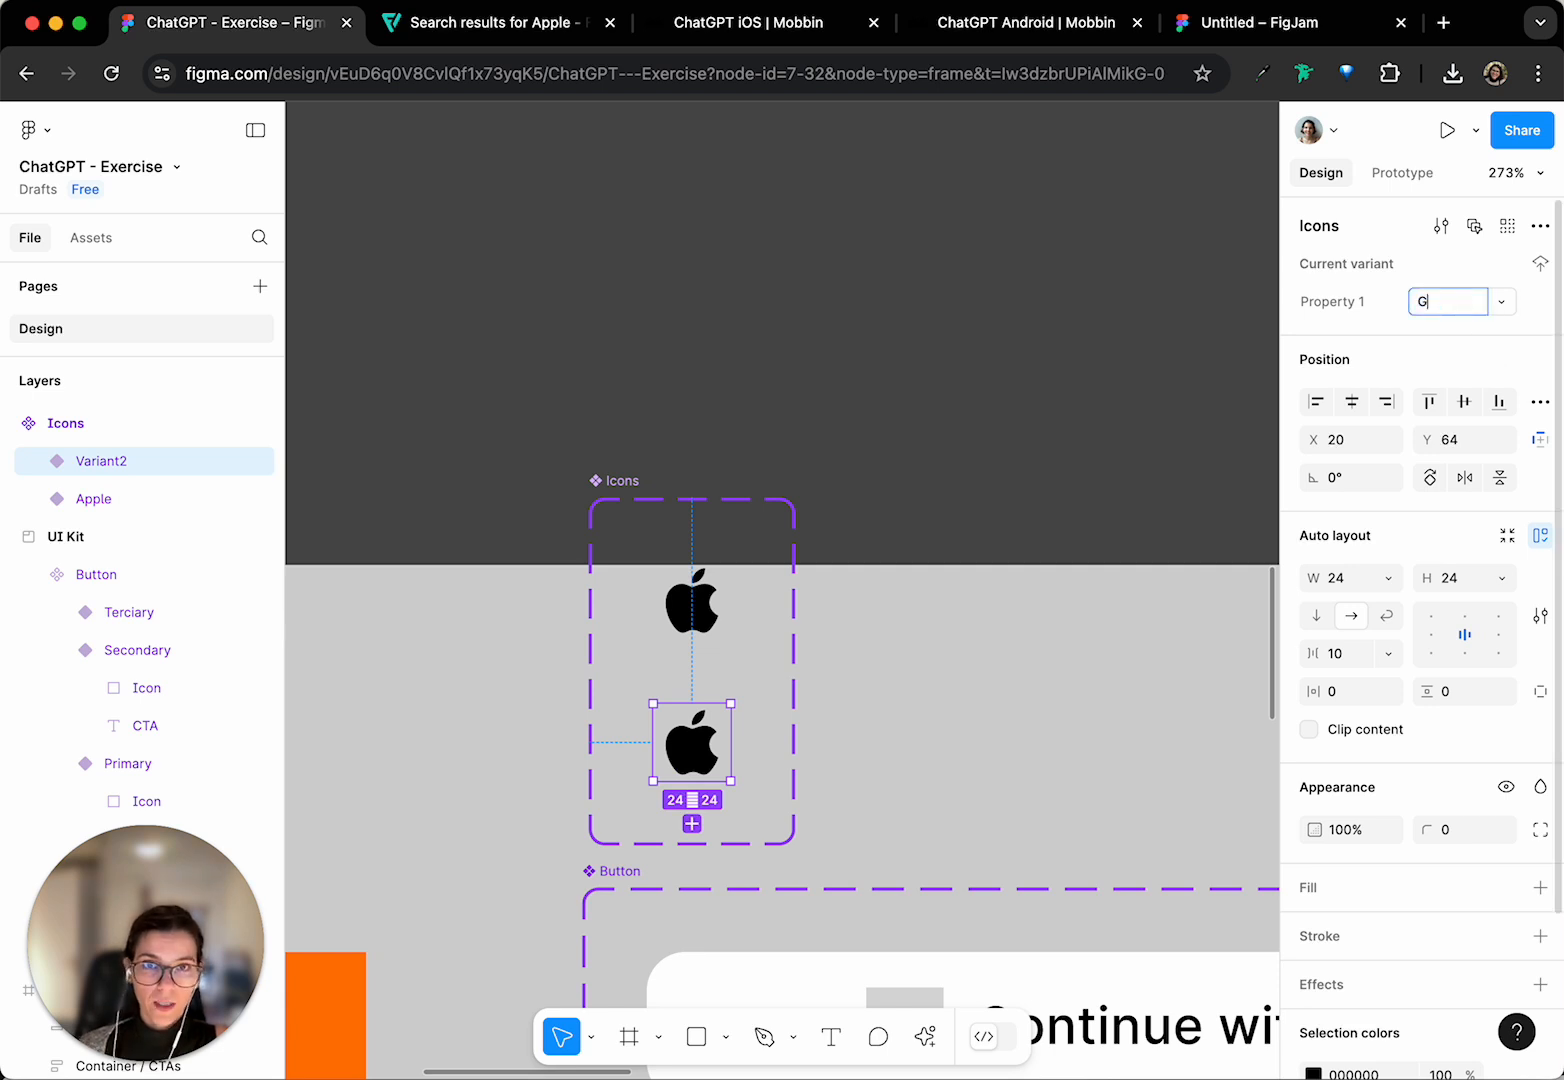
{"action": "type", "text": "oogle"}
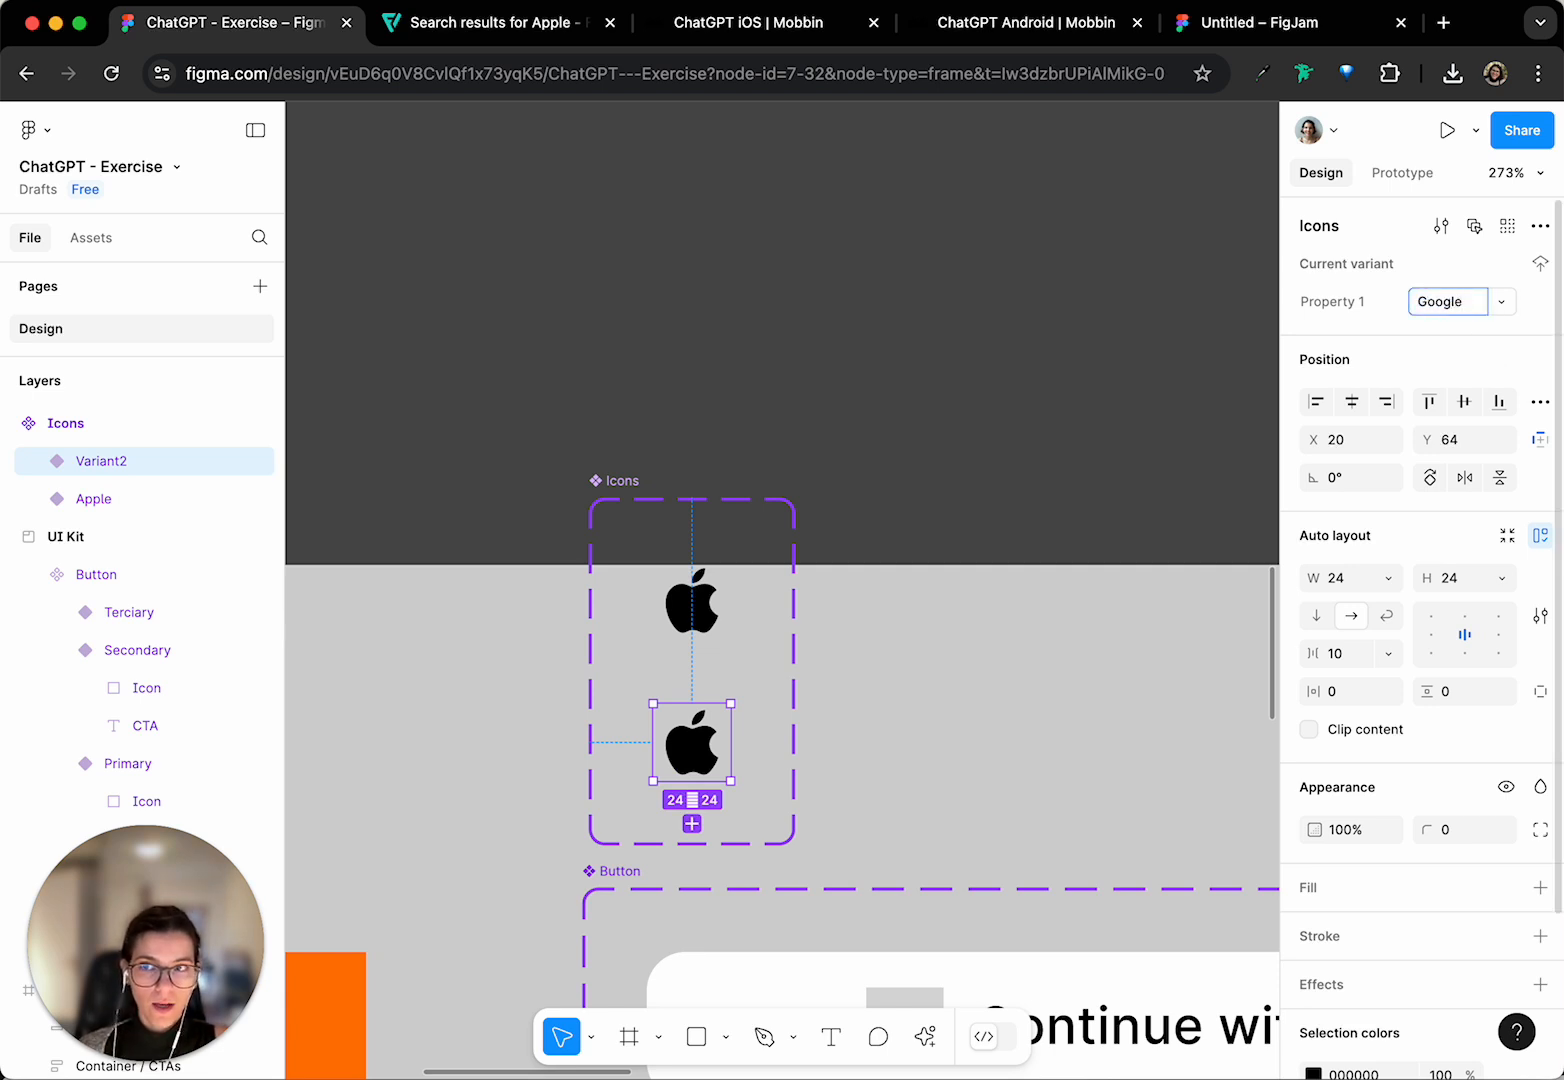
{"action": "key", "text": "Return"}
{"action": "scroll", "coordinate": [690, 755], "scroll_direction": "up", "scroll_amount": 5}
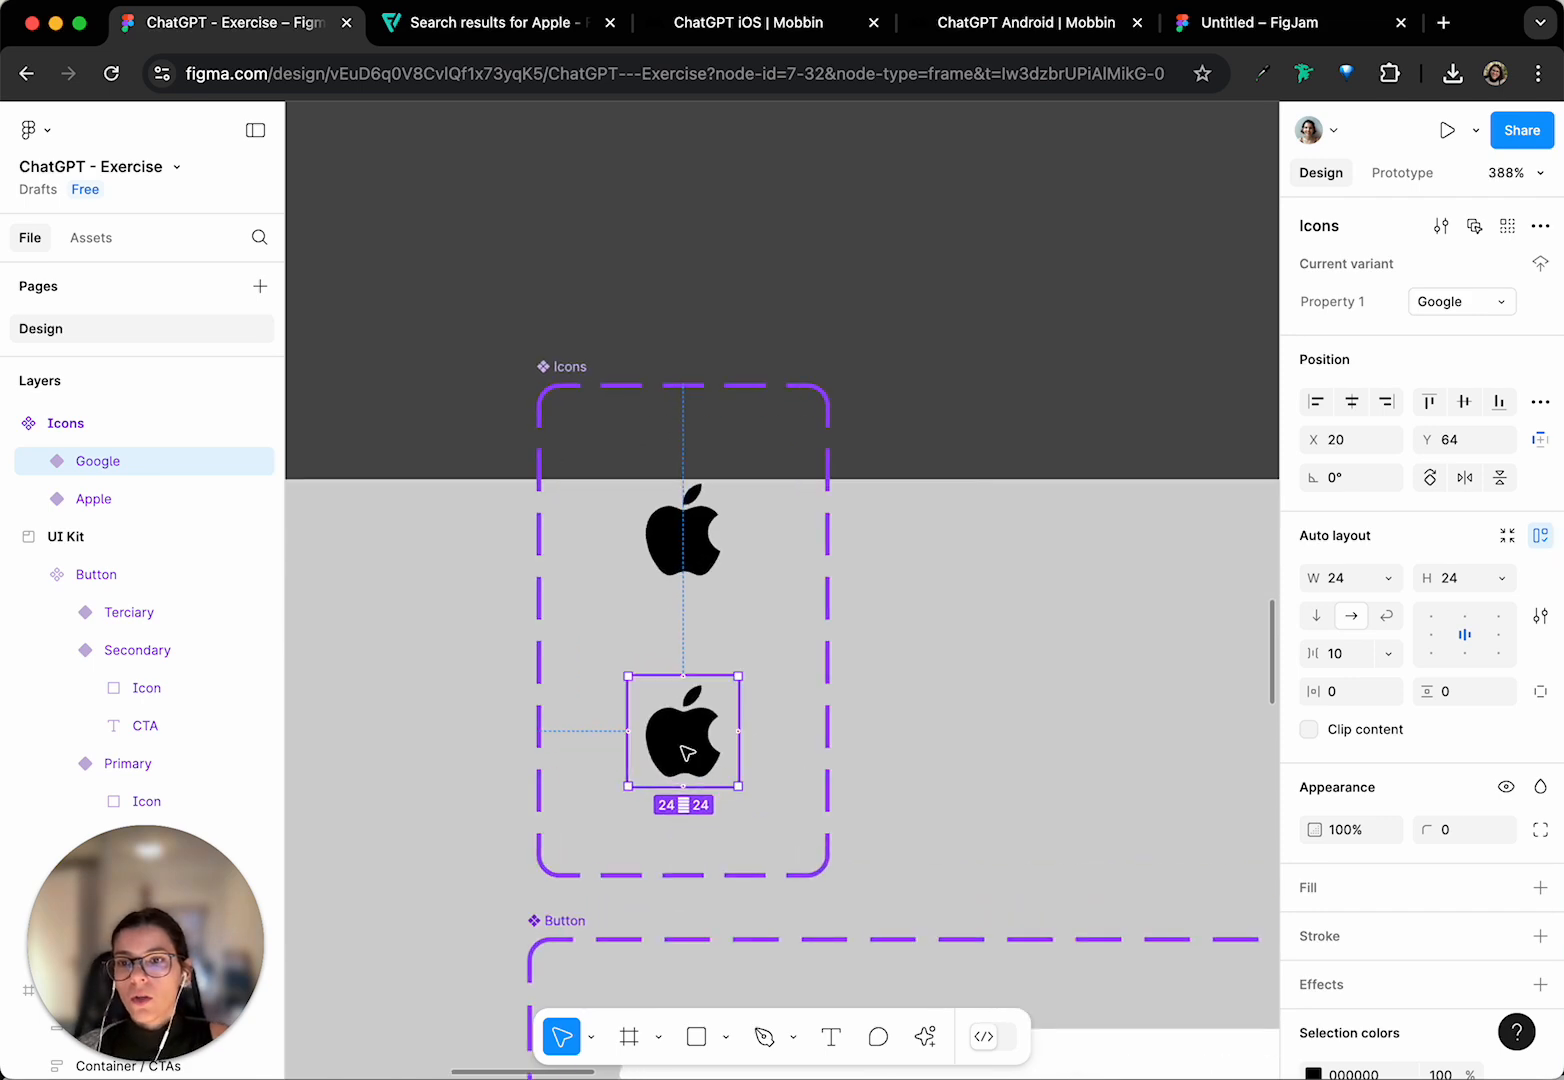
{"action": "double_click", "coordinate": [687, 752]}
{"action": "scroll", "coordinate": [789, 676], "scroll_direction": "left", "scroll_amount": 3}
{"action": "scroll", "coordinate": [789, 676], "scroll_direction": "up", "scroll_amount": 3}
{"action": "scroll", "coordinate": [789, 676], "scroll_direction": "right", "scroll_amount": 4}
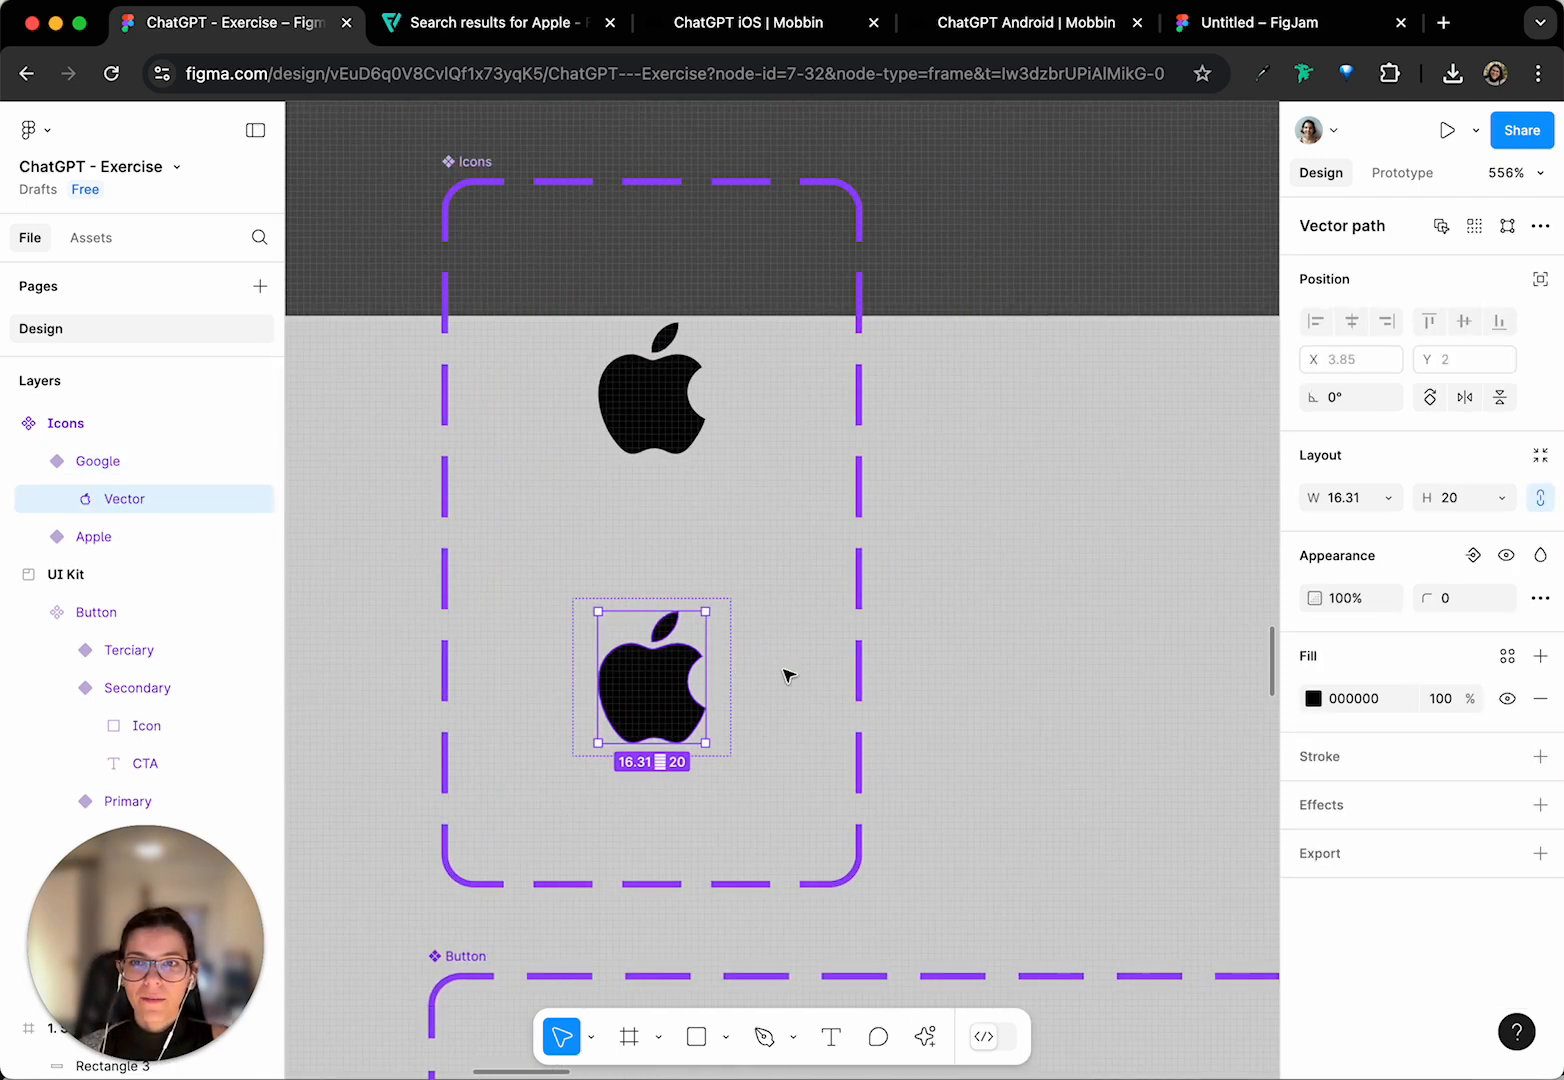
{"action": "scroll", "coordinate": [789, 676], "scroll_direction": "down", "scroll_amount": 1}
{"action": "left_click", "coordinate": [1057, 765]}
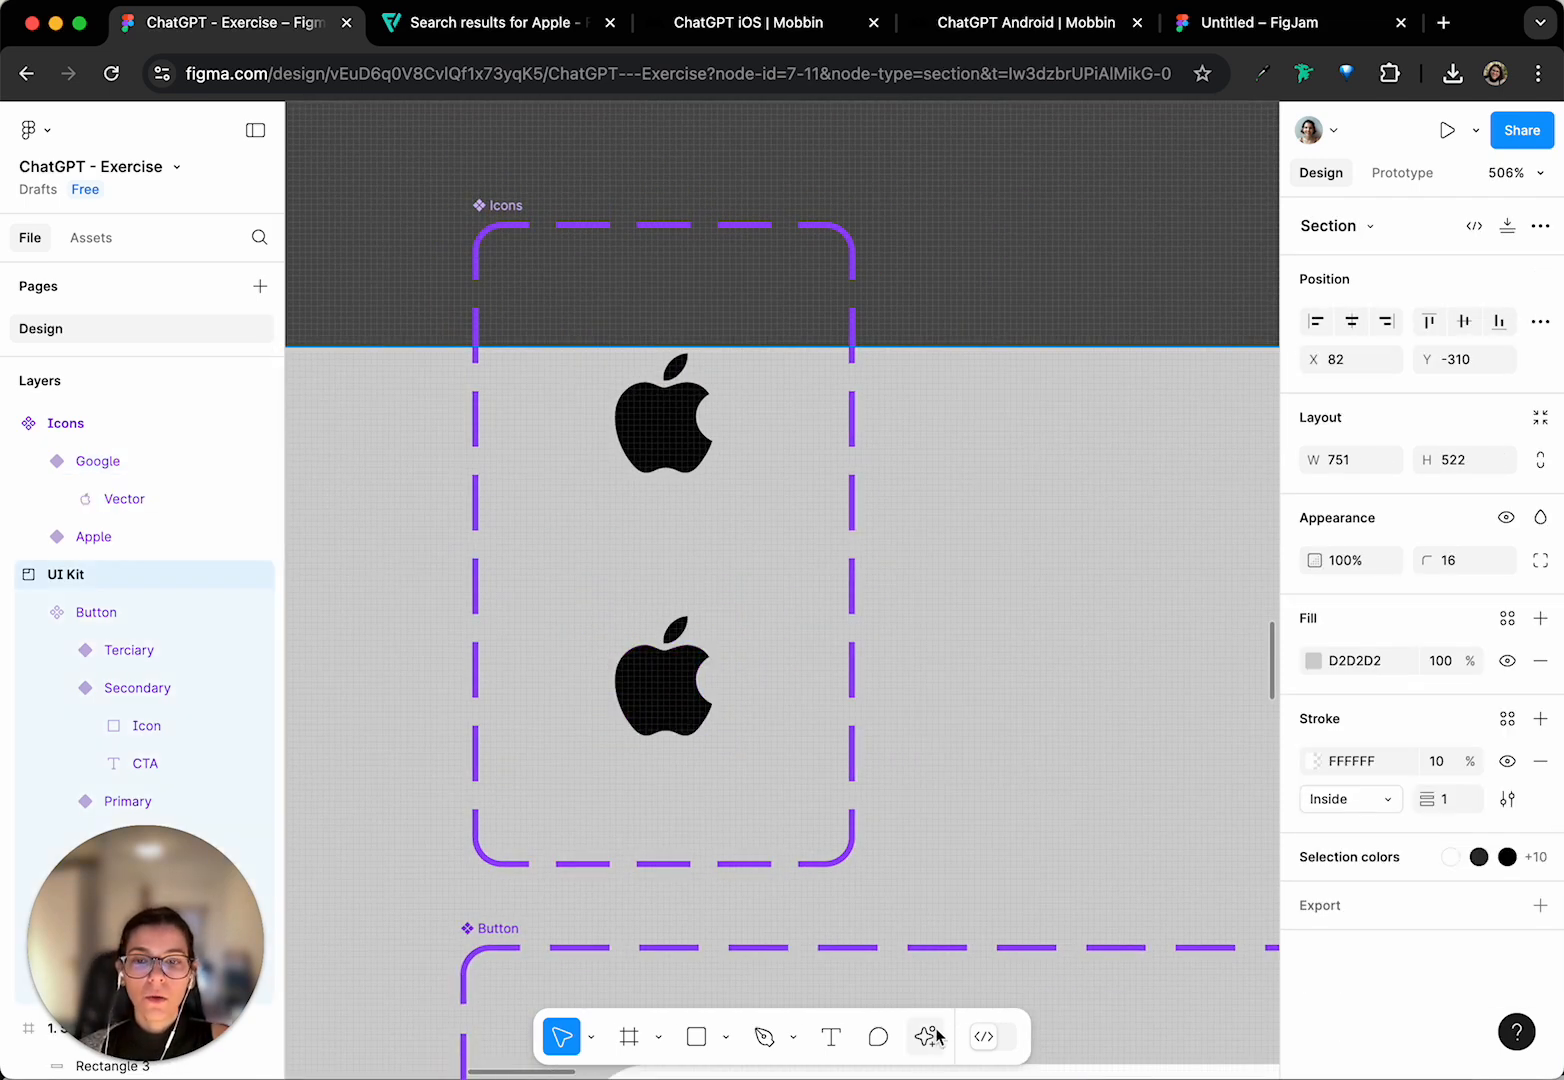
{"action": "left_click", "coordinate": [935, 1036]}
{"action": "left_click", "coordinate": [698, 593]}
{"action": "left_click", "coordinate": [640, 665]}
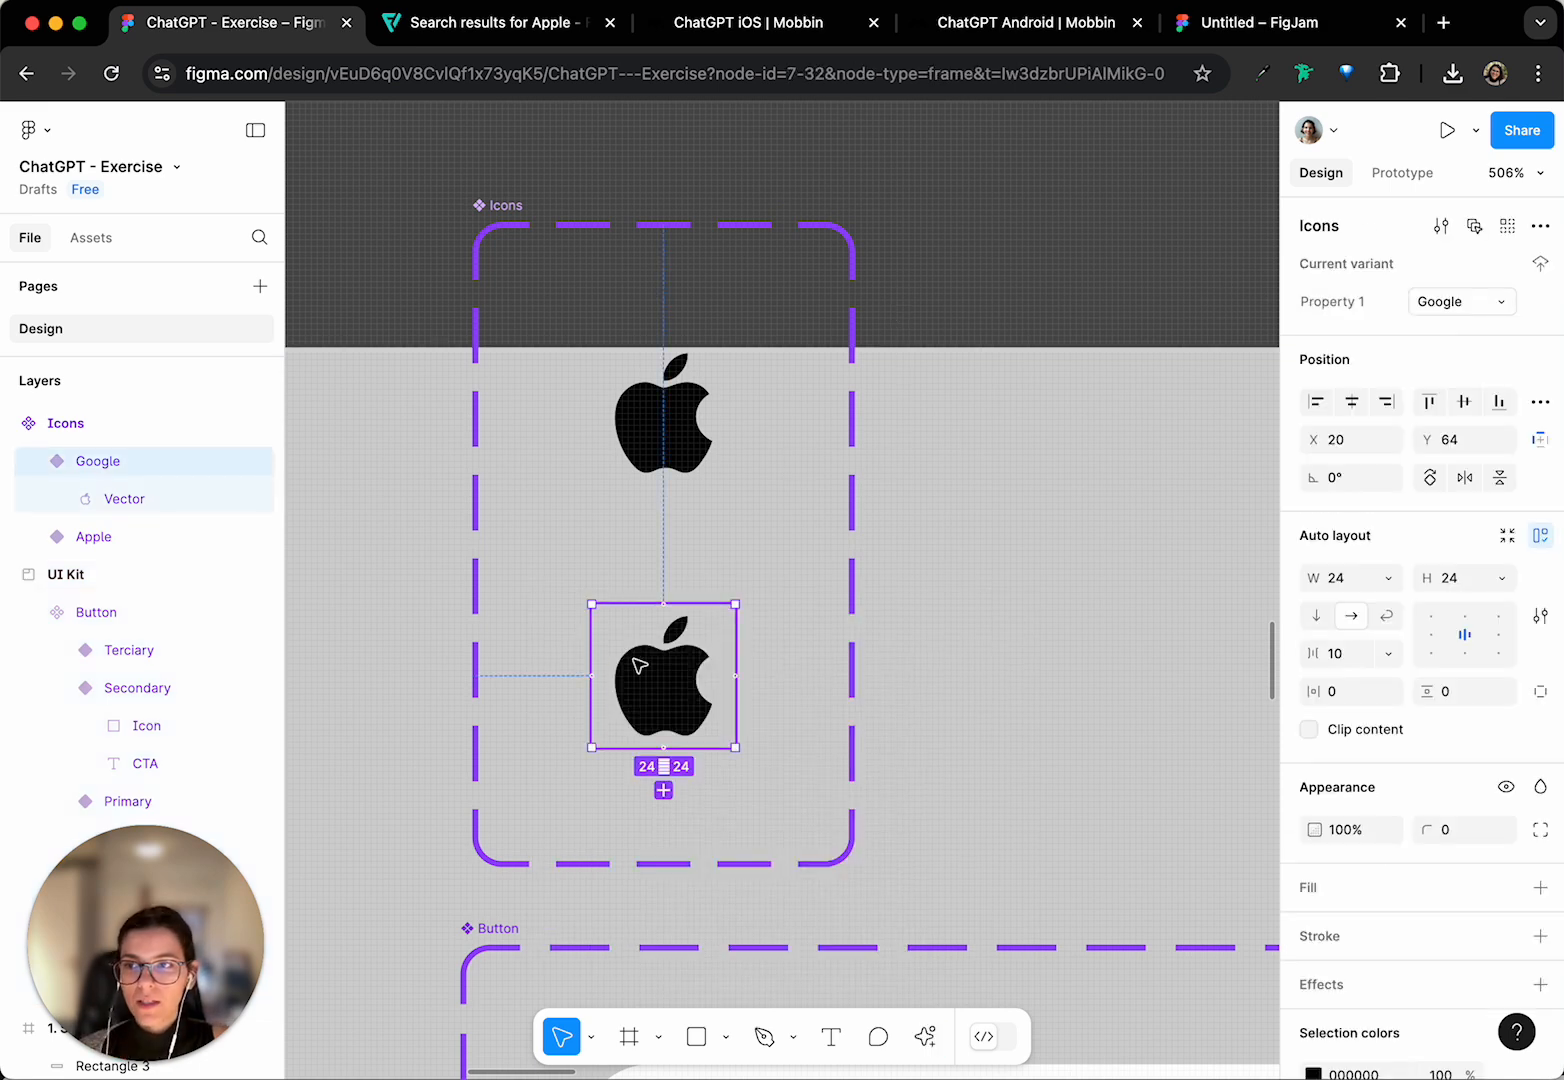
{"action": "left_click", "coordinate": [478, 206]}
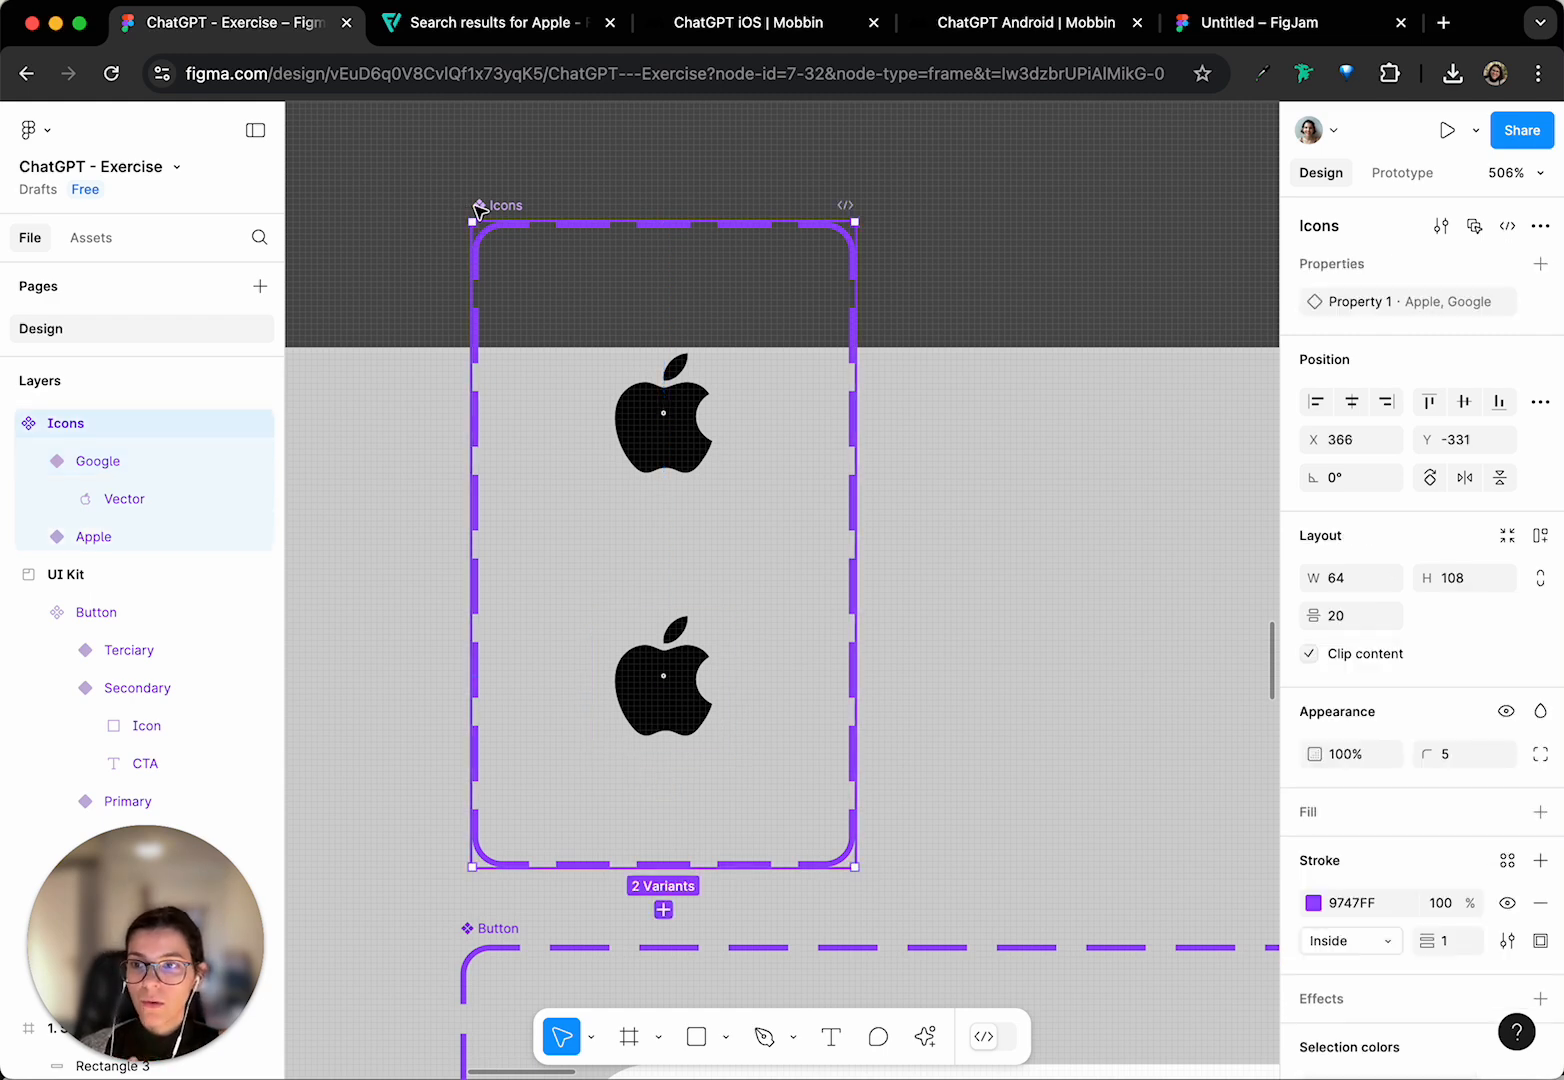
{"action": "left_click", "coordinate": [1058, 388]}
{"action": "scroll", "coordinate": [1058, 388], "scroll_direction": "up", "scroll_amount": 3}
{"action": "scroll", "coordinate": [640, 503], "scroll_direction": "down", "scroll_amount": 3}
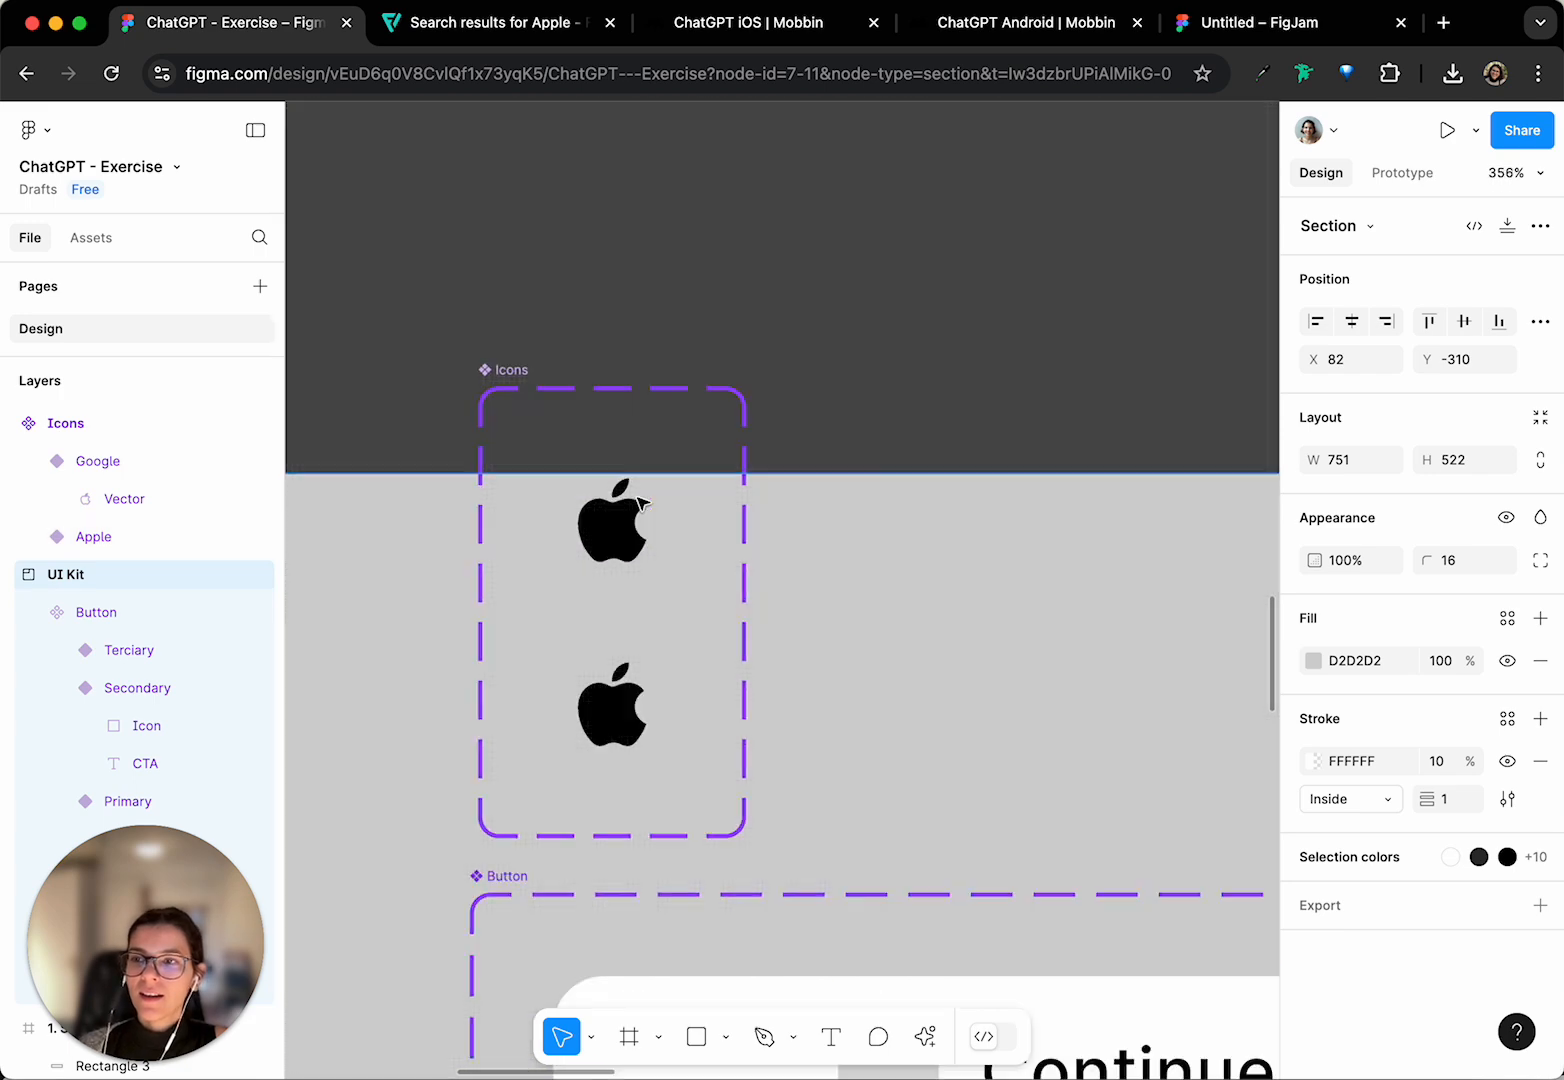
- Open the Icons8 plugin and search its icons for google
{"action": "left_click", "coordinate": [926, 1037]}
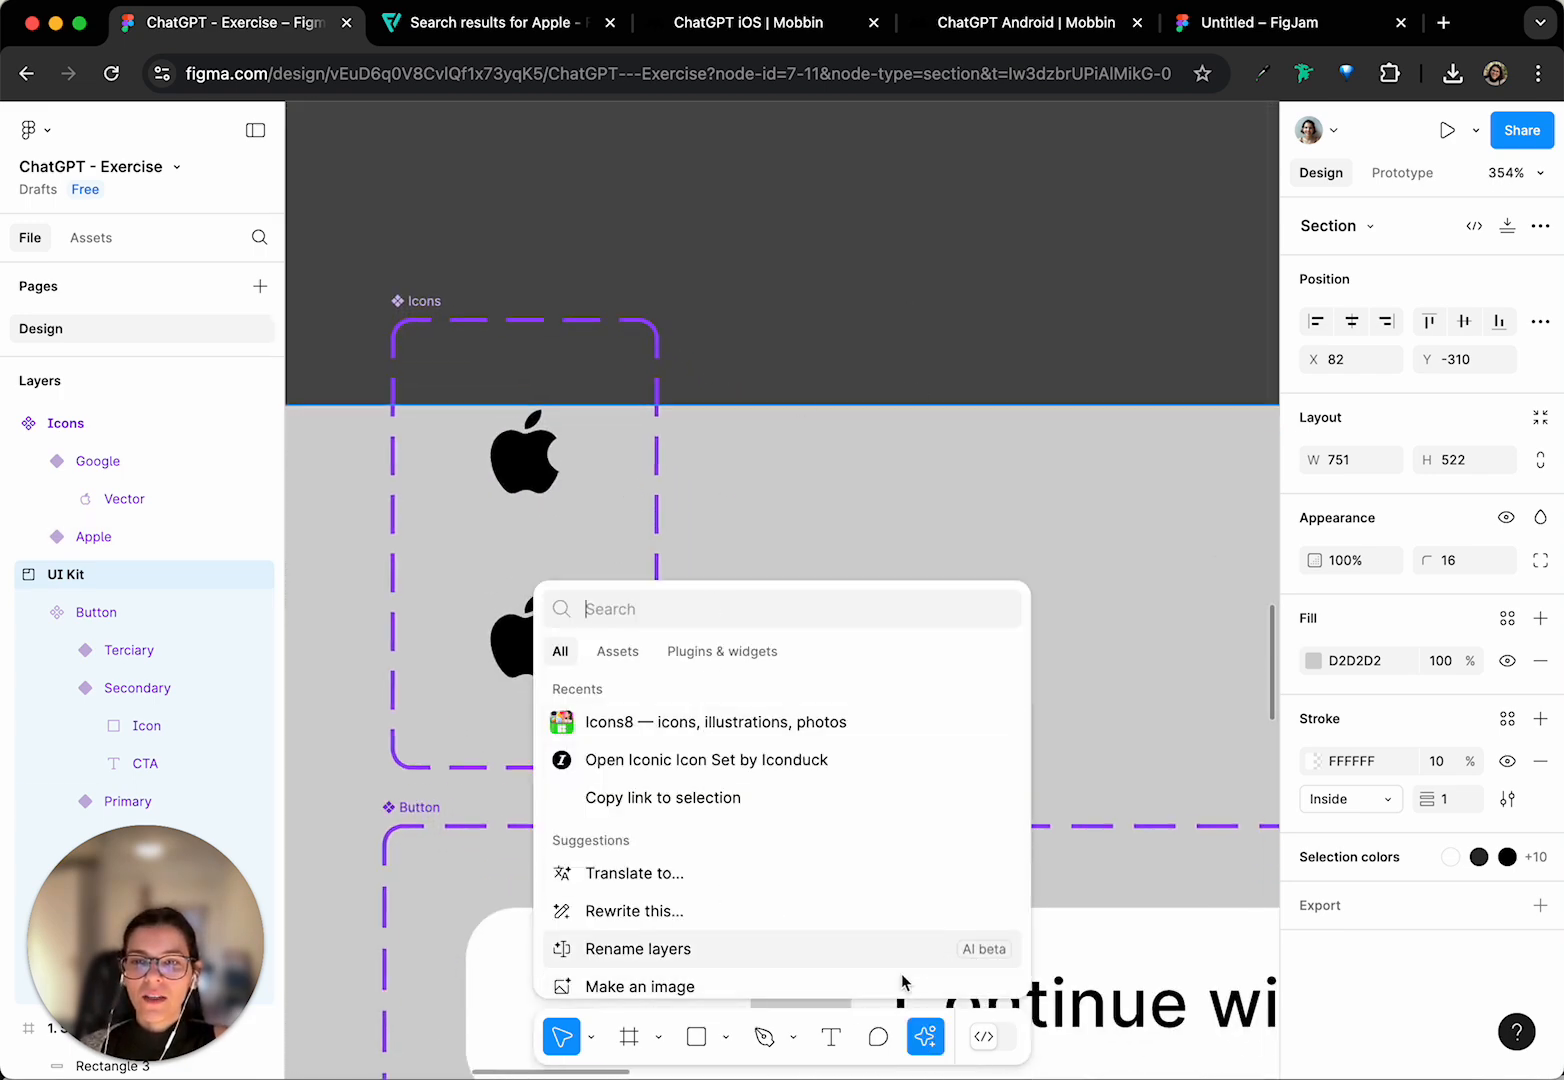
{"action": "left_click", "coordinate": [925, 1035]}
{"action": "left_click", "coordinate": [920, 1042]}
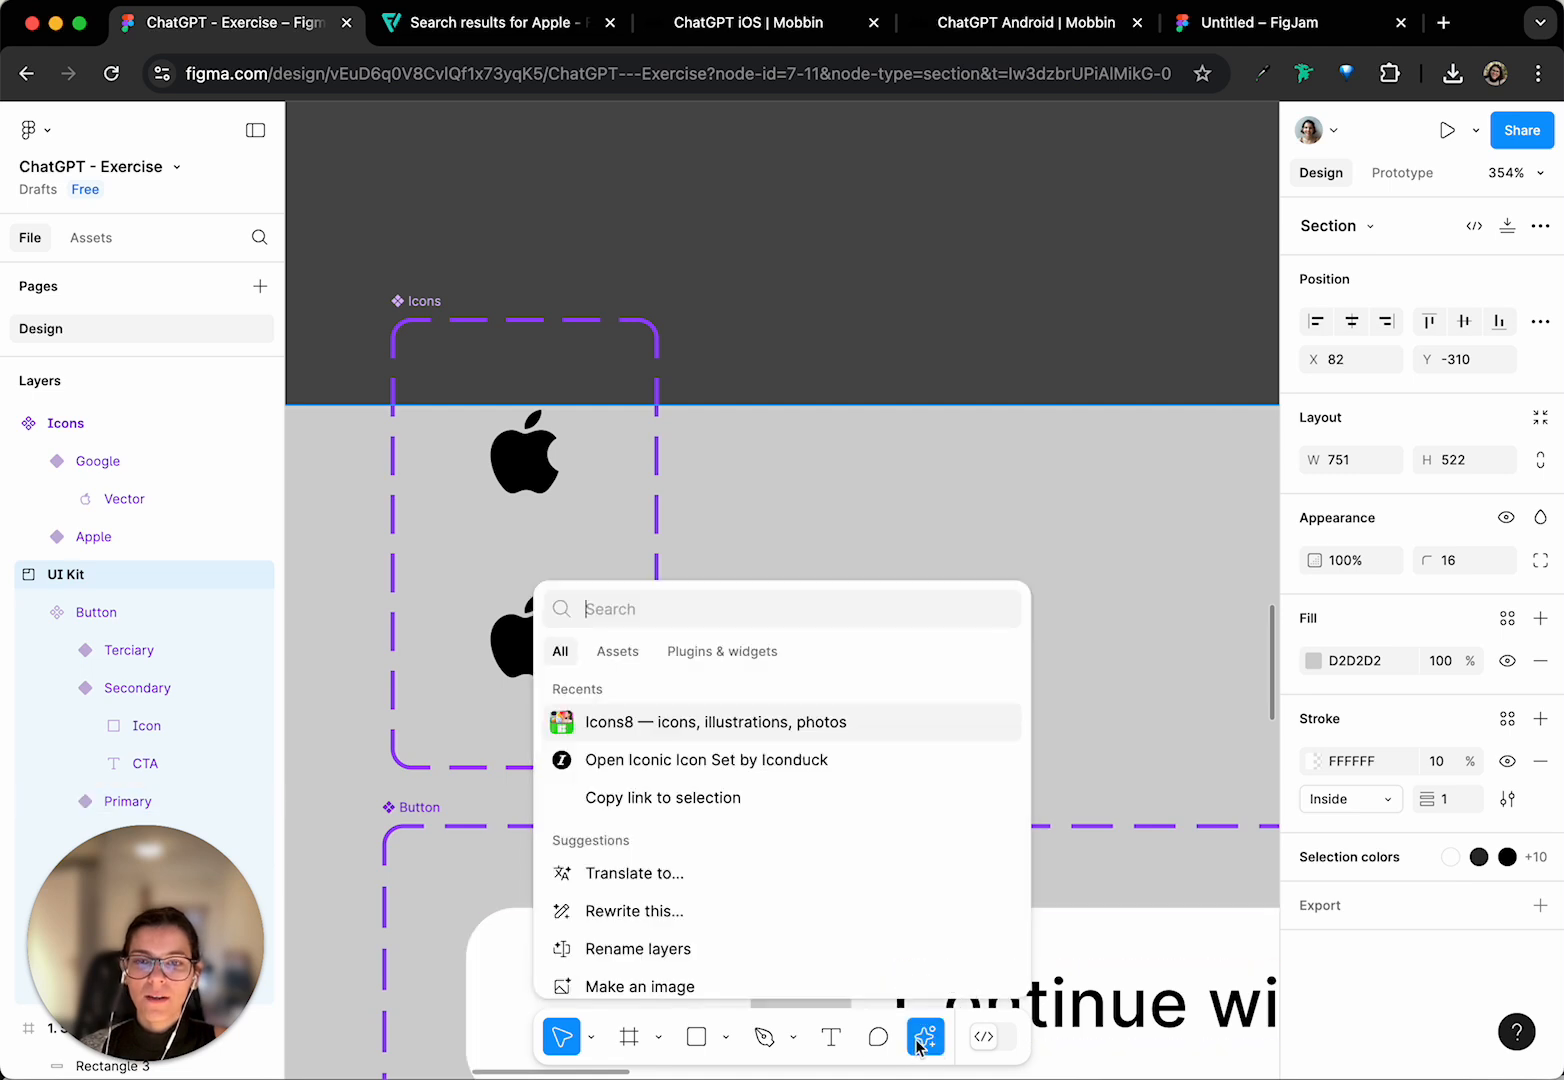
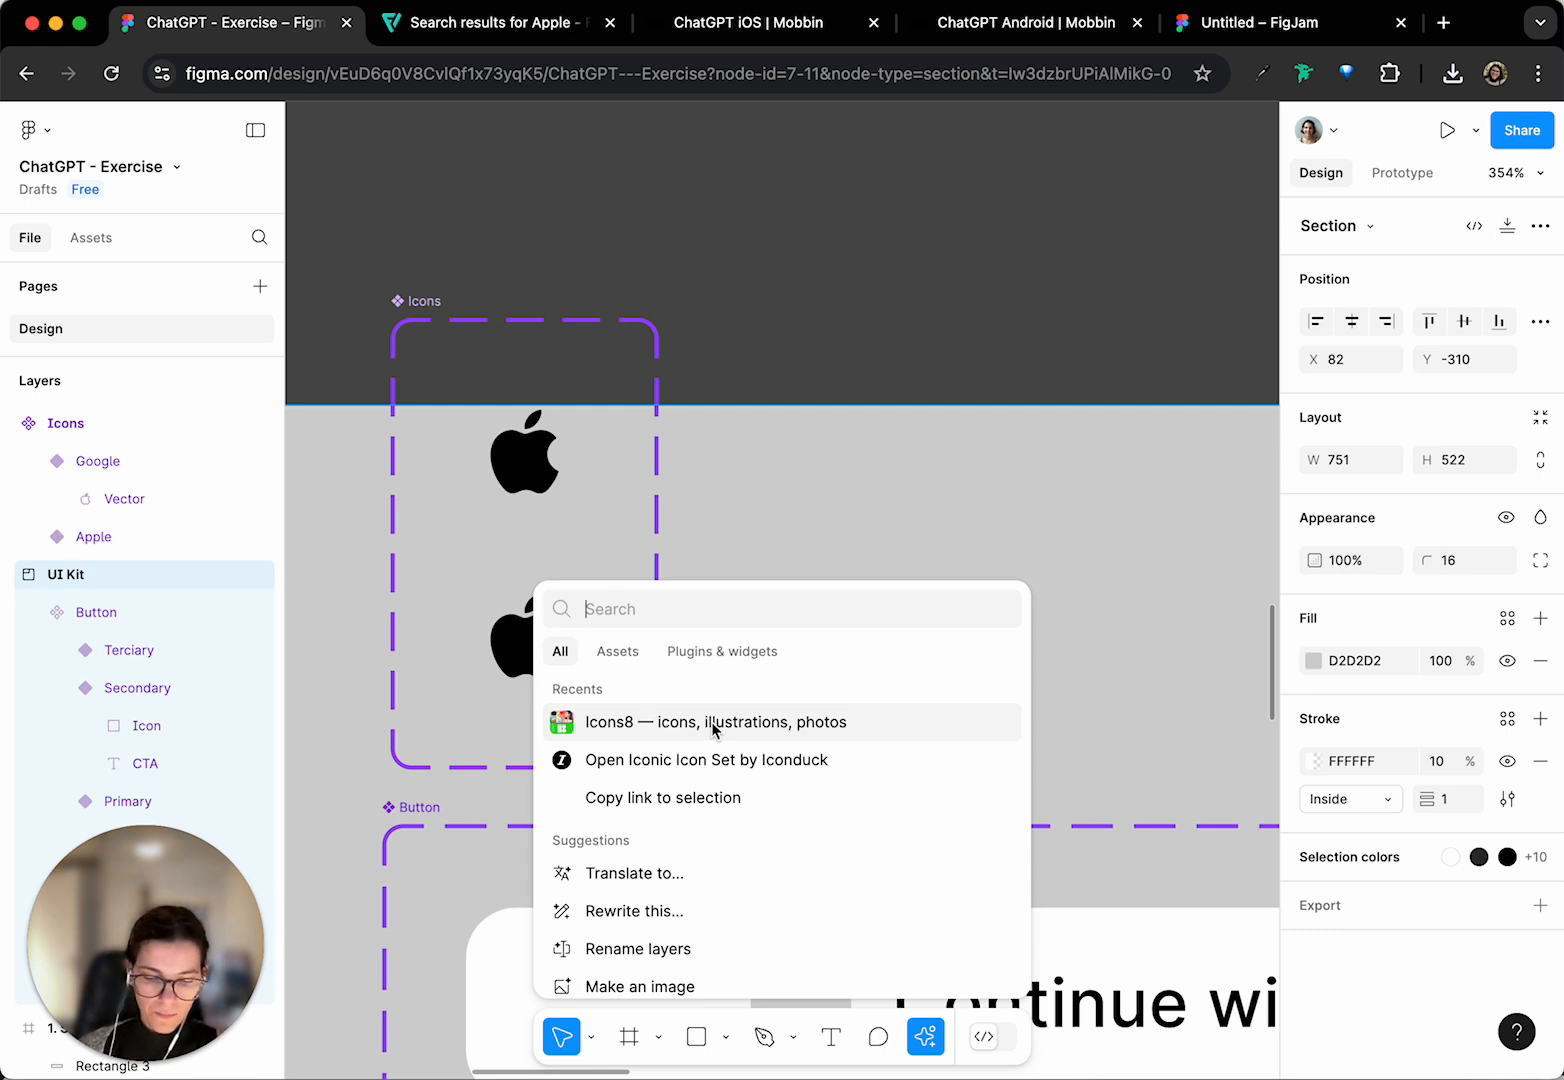
{"action": "left_click", "coordinate": [728, 725]}
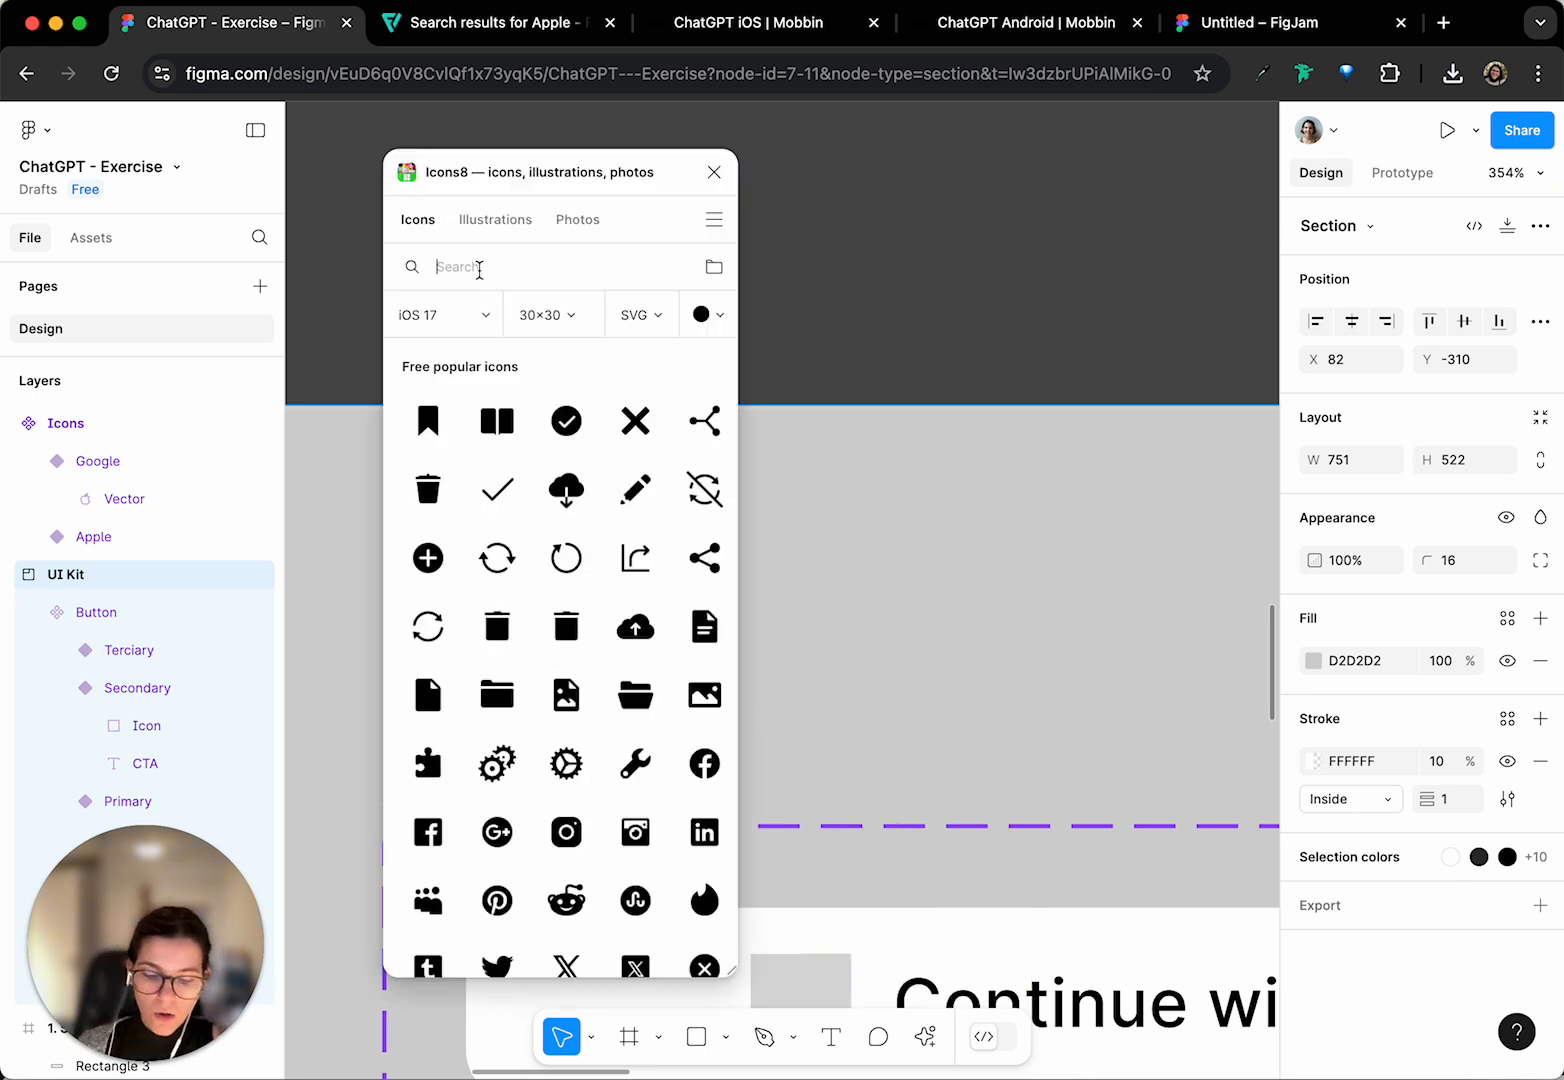
{"action": "type", "text": "google"}
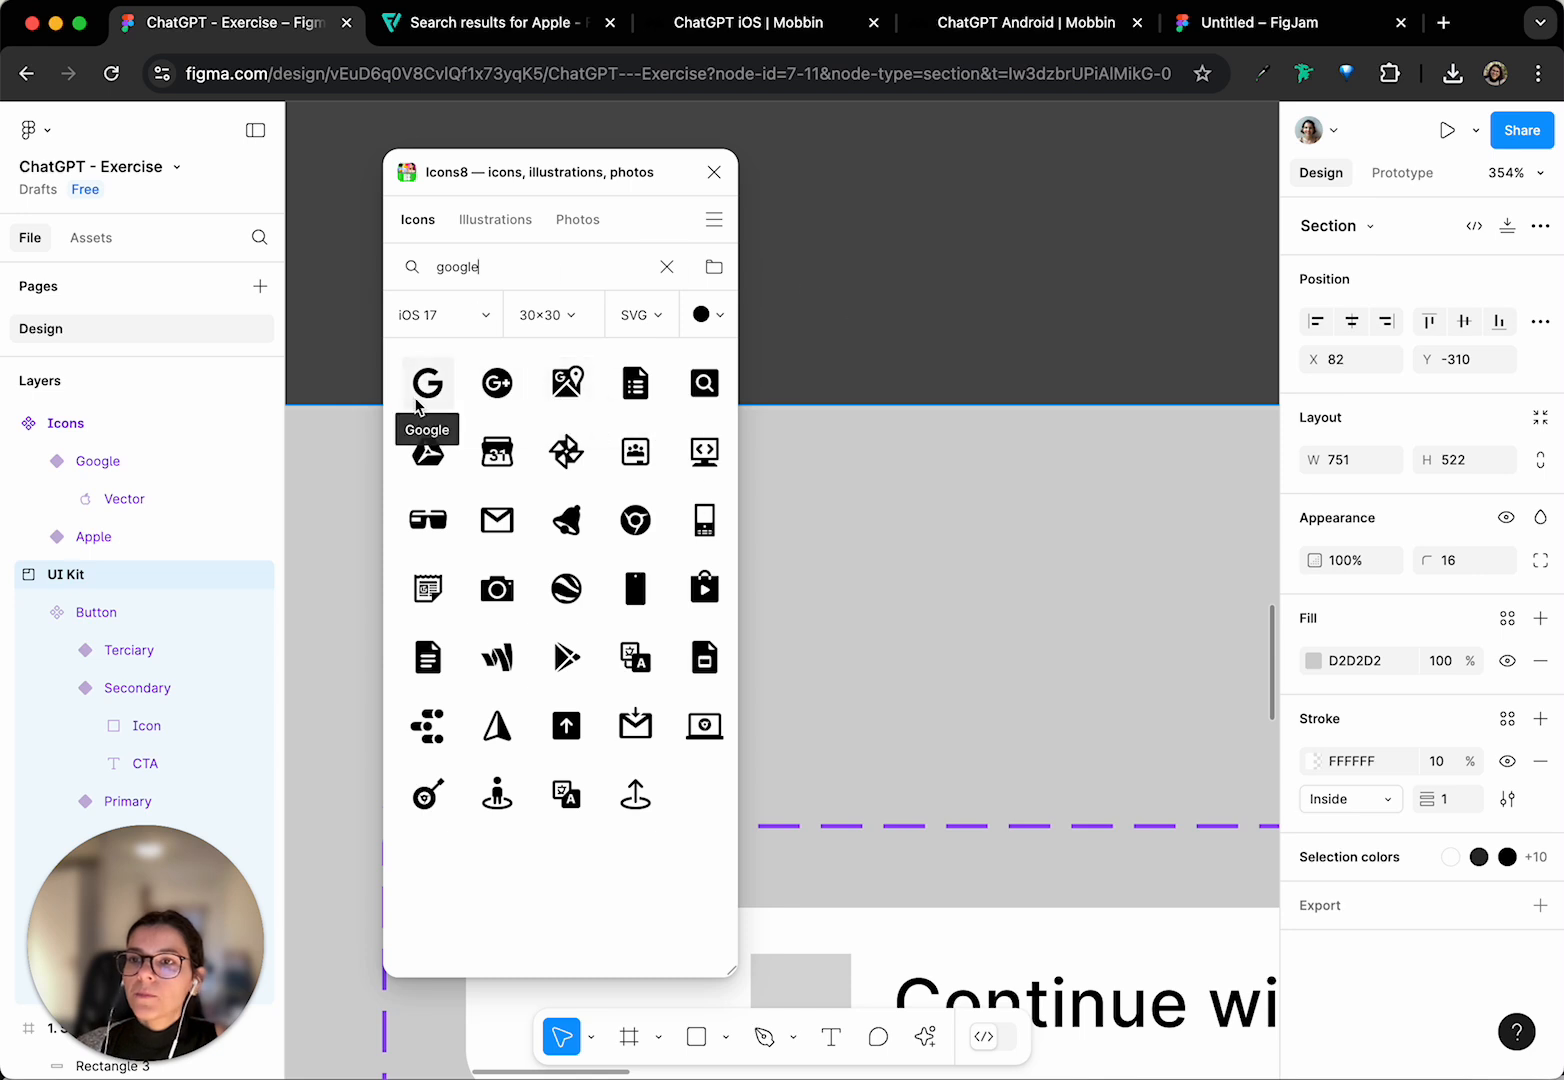
- Try yellow and a muted grey-blue as the Icons8 icon colour, and return it to black
{"action": "scroll", "coordinate": [1012, 462], "scroll_direction": "right", "scroll_amount": 5}
{"action": "scroll", "coordinate": [1012, 462], "scroll_direction": "down", "scroll_amount": 10}
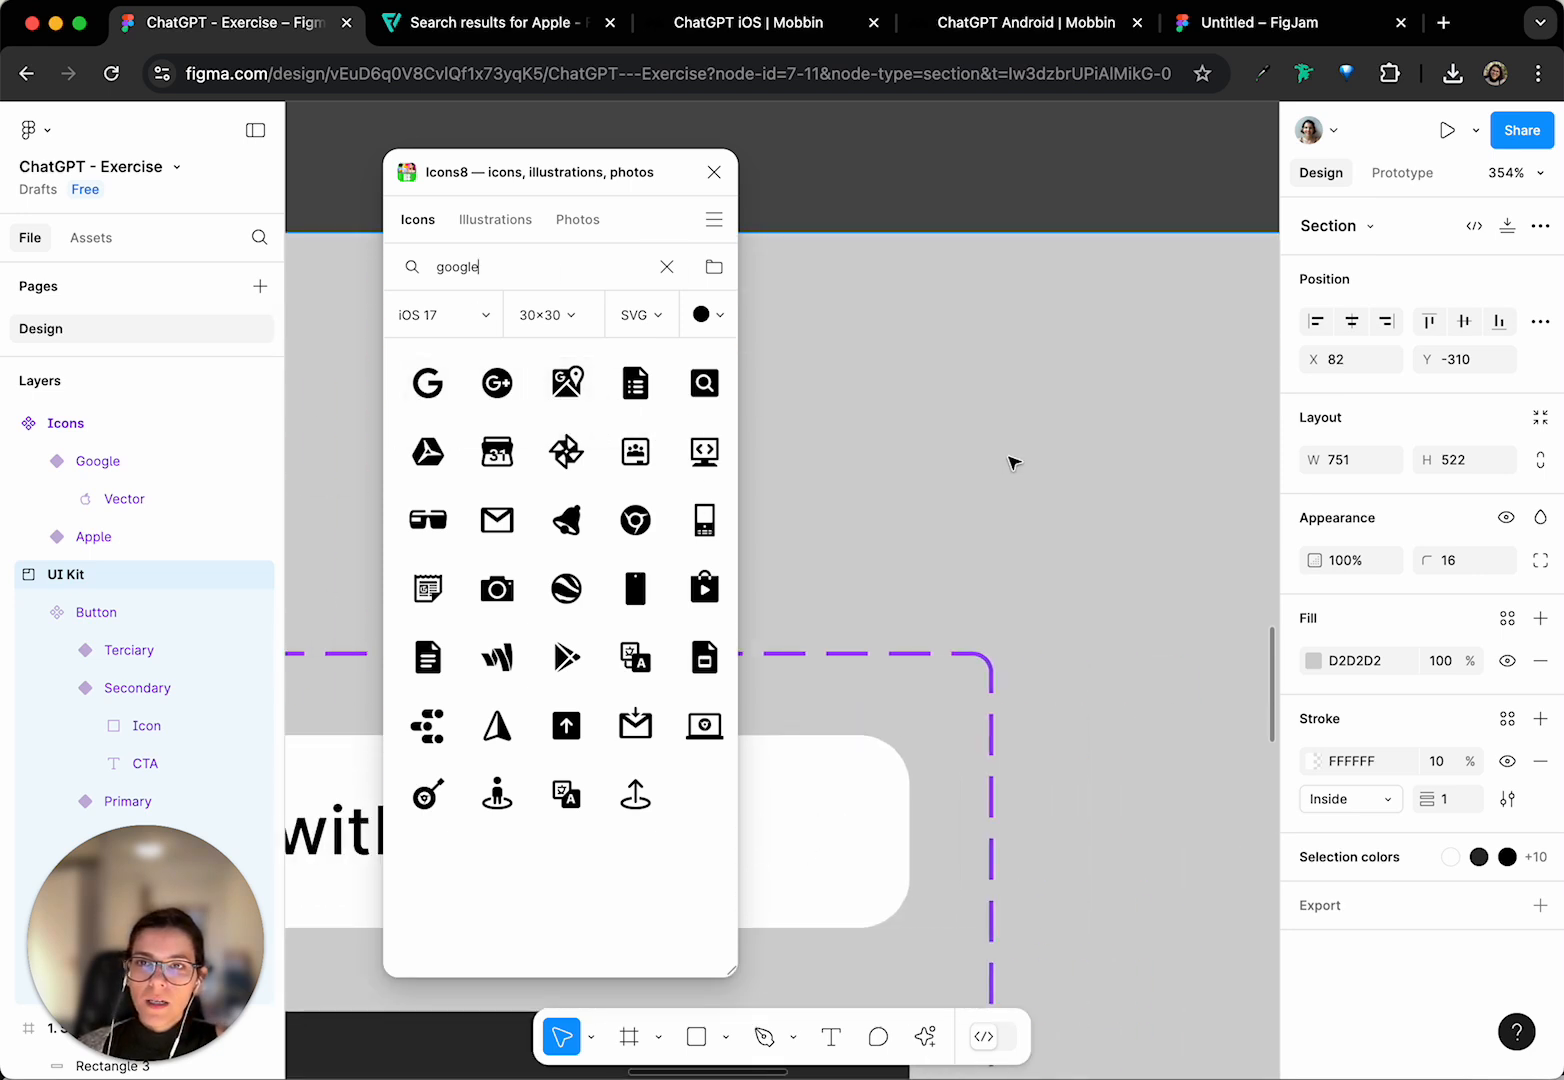
{"action": "scroll", "coordinate": [1012, 462], "scroll_direction": "up", "scroll_amount": 10}
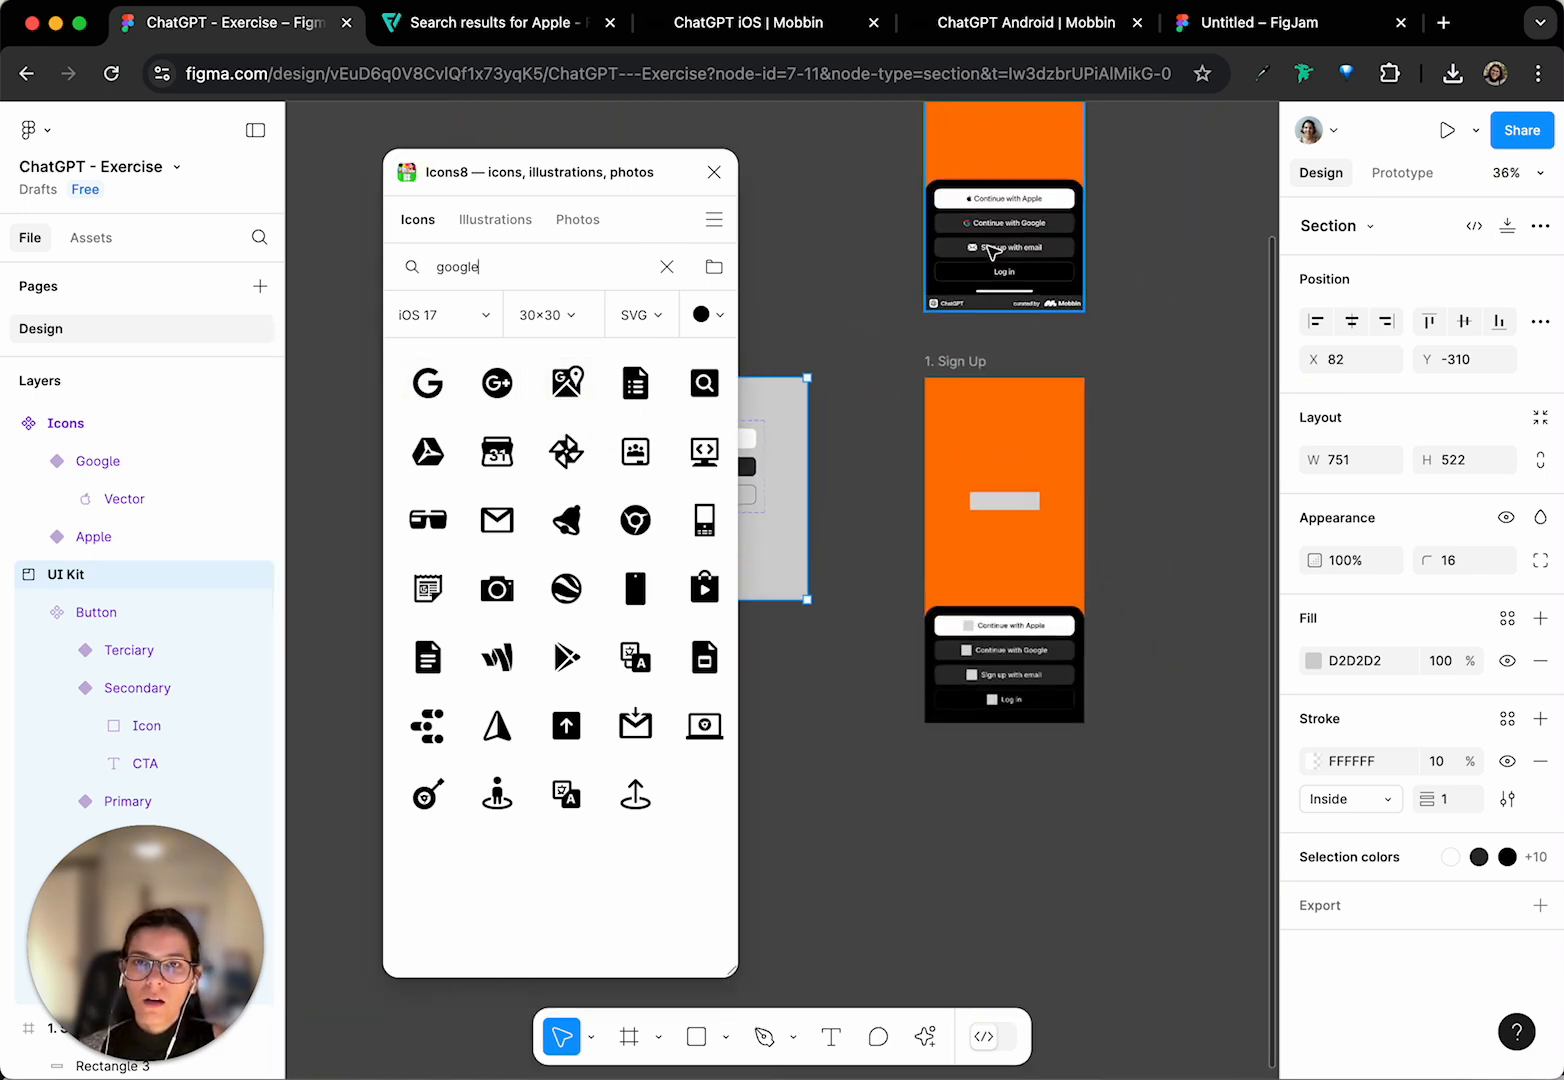
{"action": "scroll", "coordinate": [975, 434], "scroll_direction": "left", "scroll_amount": 3}
{"action": "scroll", "coordinate": [975, 434], "scroll_direction": "up", "scroll_amount": 2}
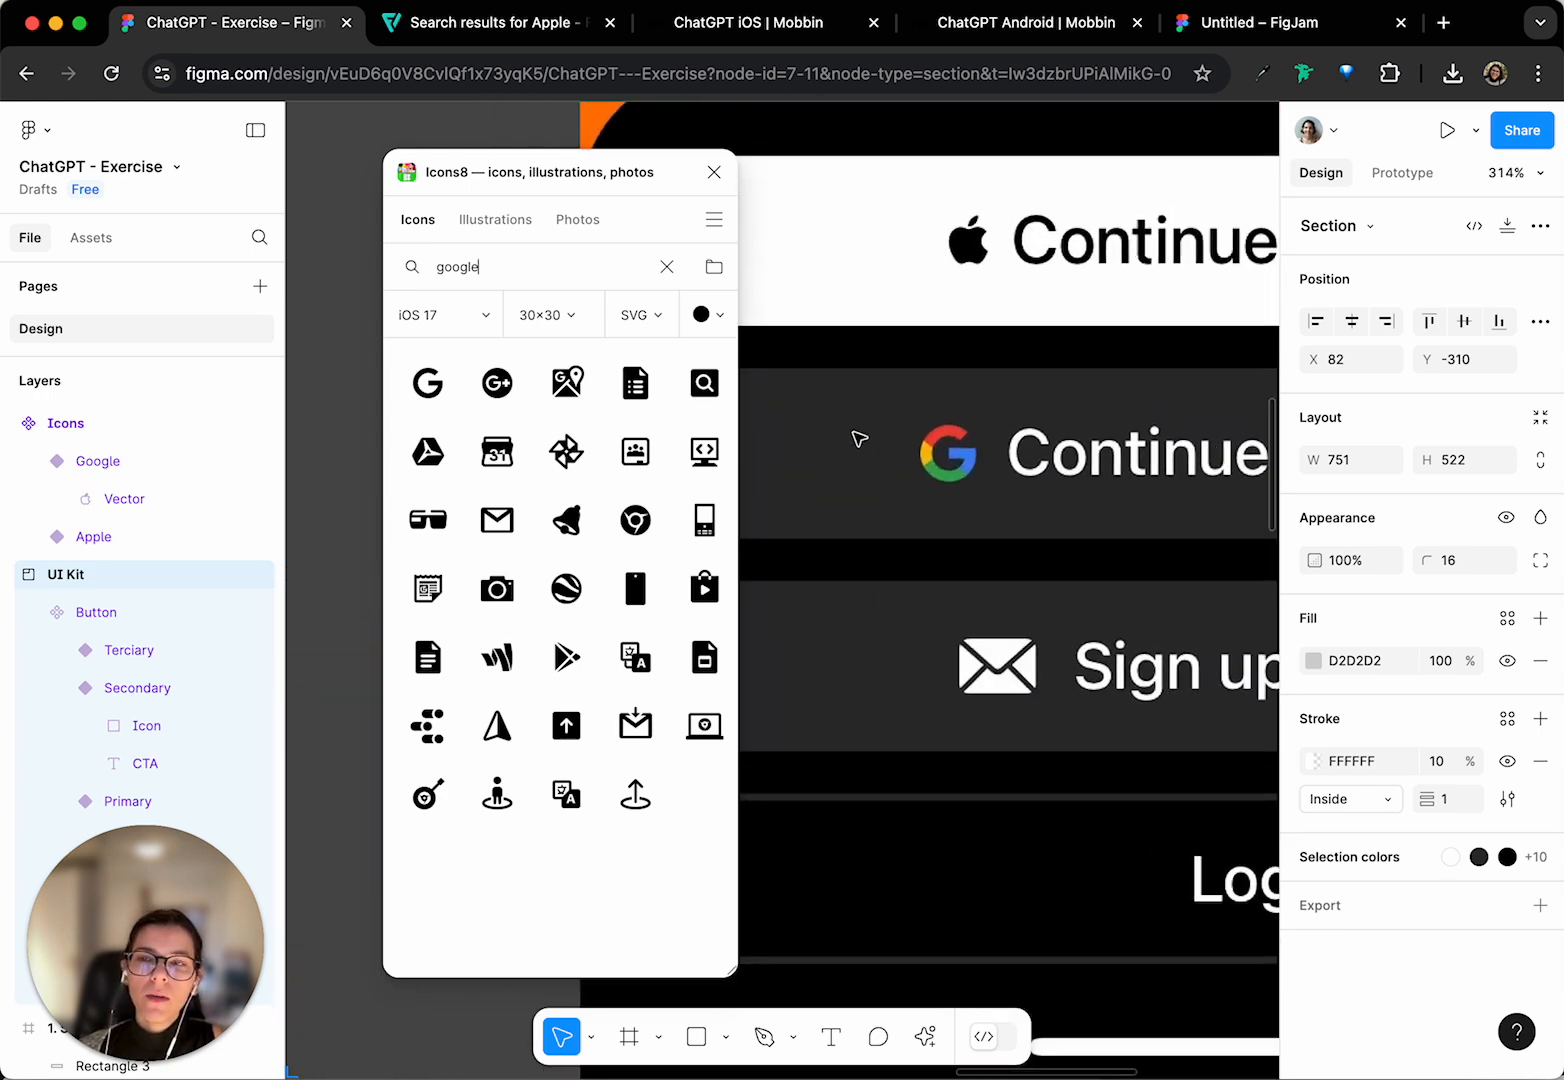
{"action": "left_click", "coordinate": [720, 316]}
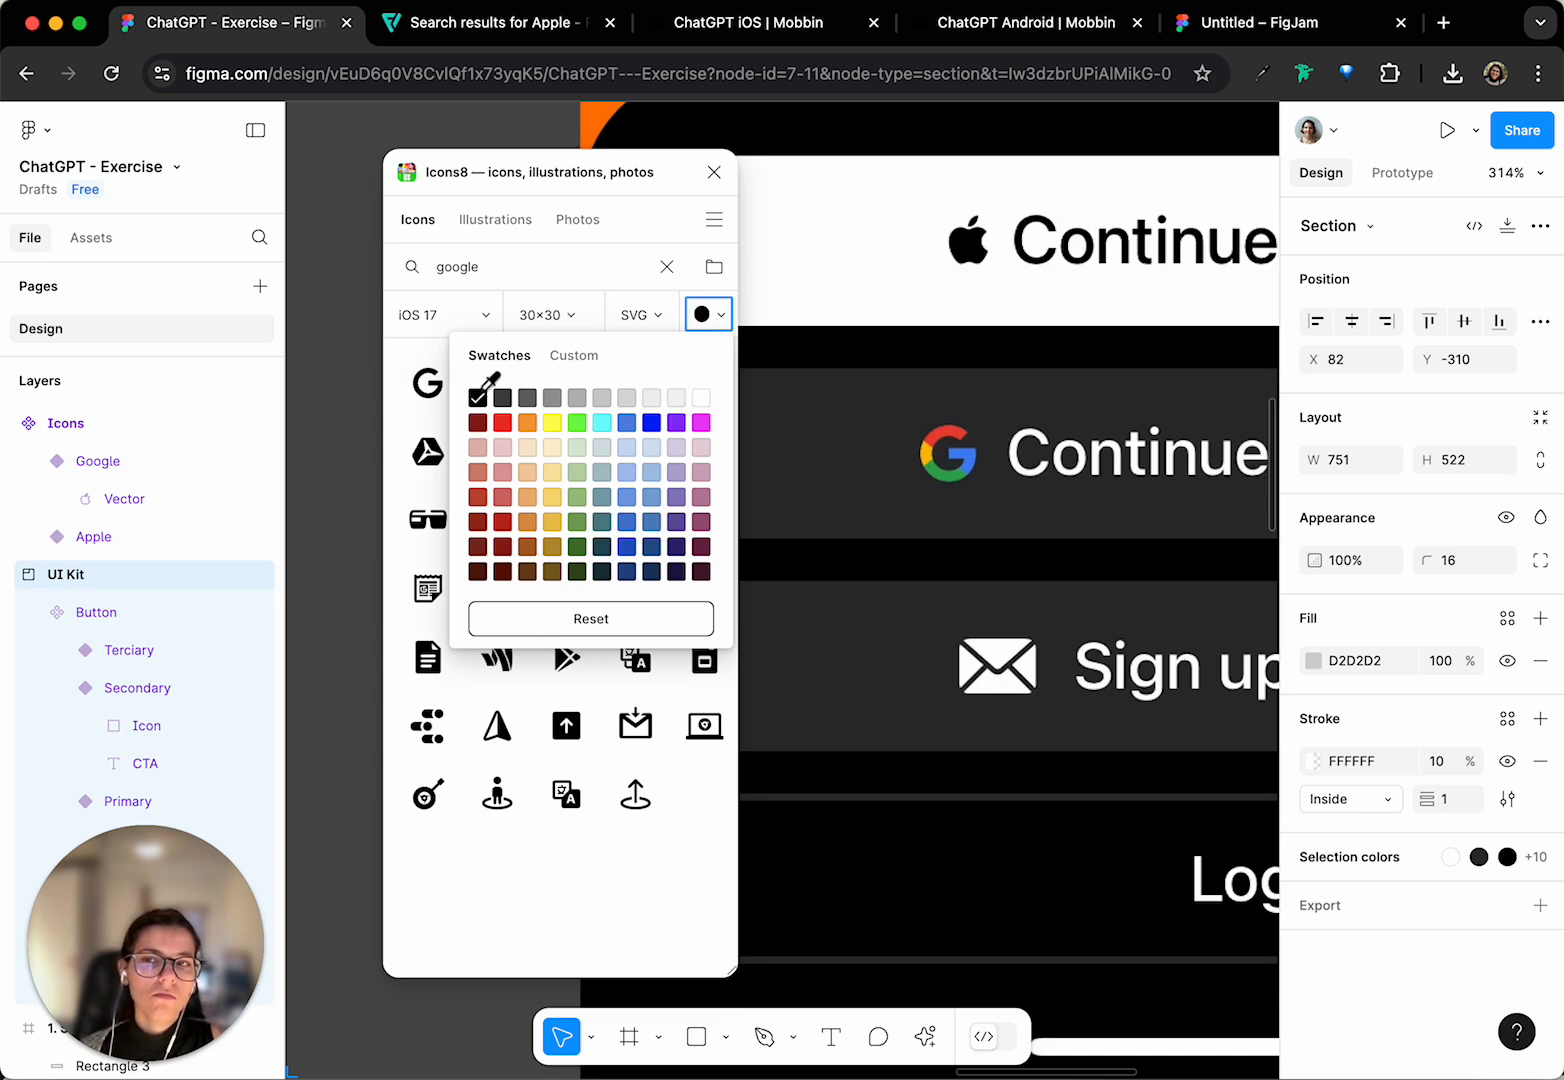
{"action": "left_click", "coordinate": [591, 355]}
{"action": "left_click", "coordinate": [506, 354]}
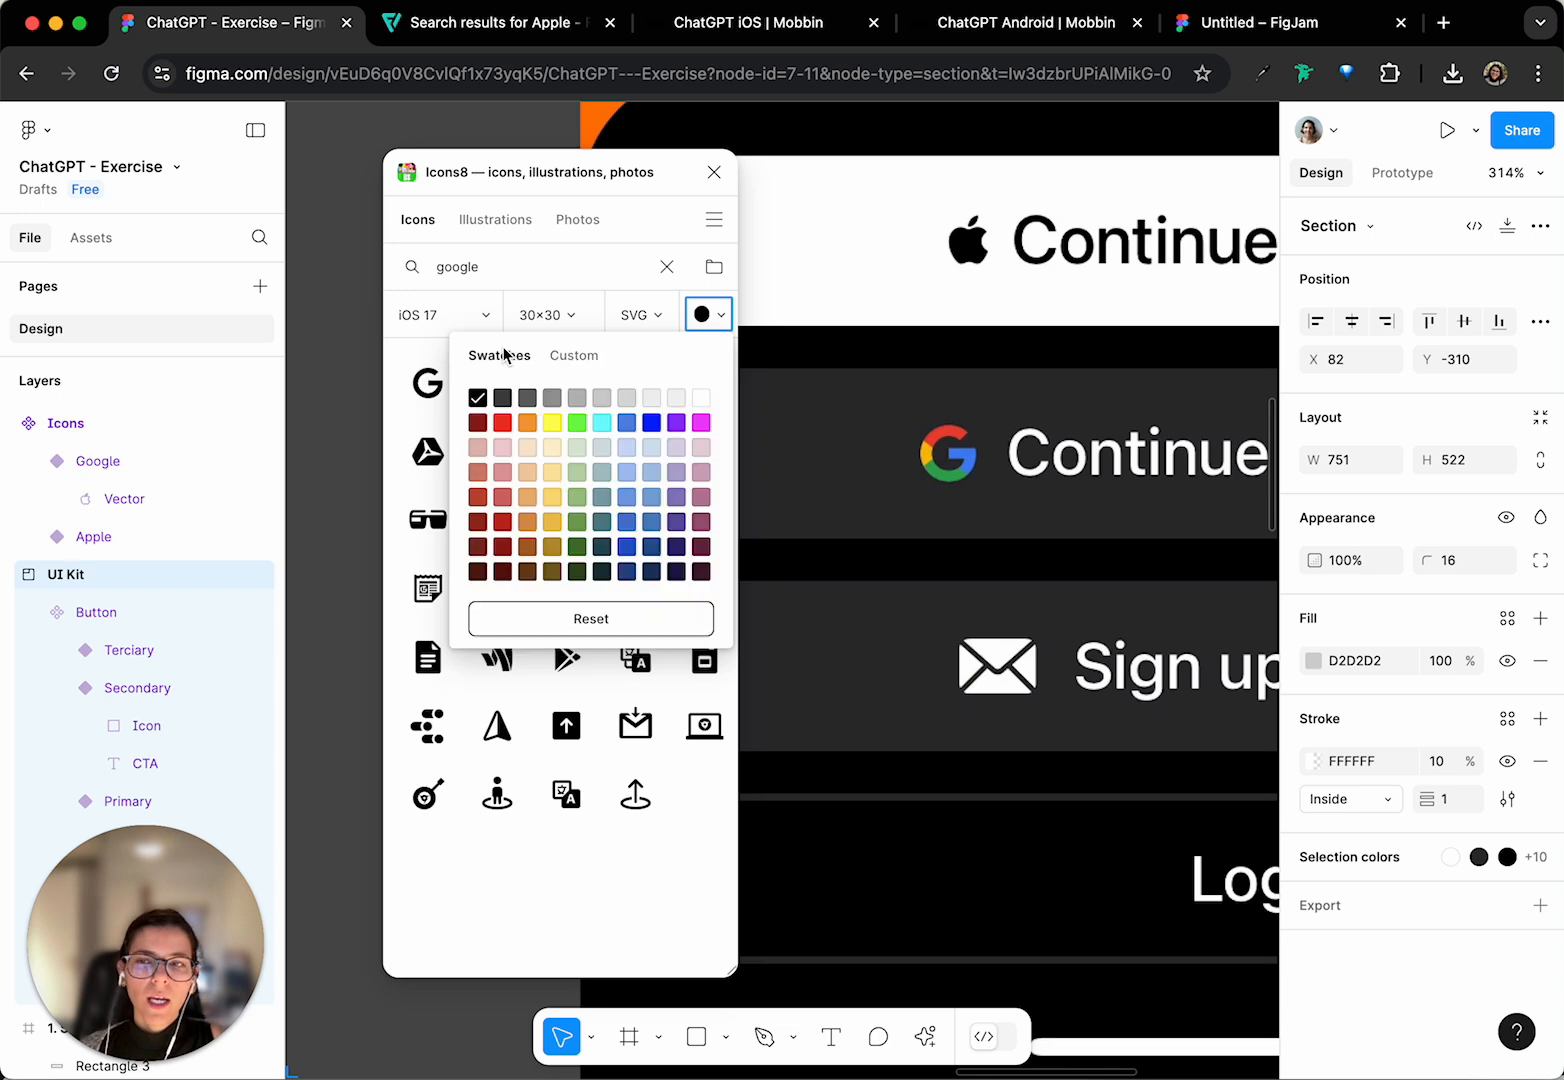
{"action": "left_click", "coordinate": [556, 422]}
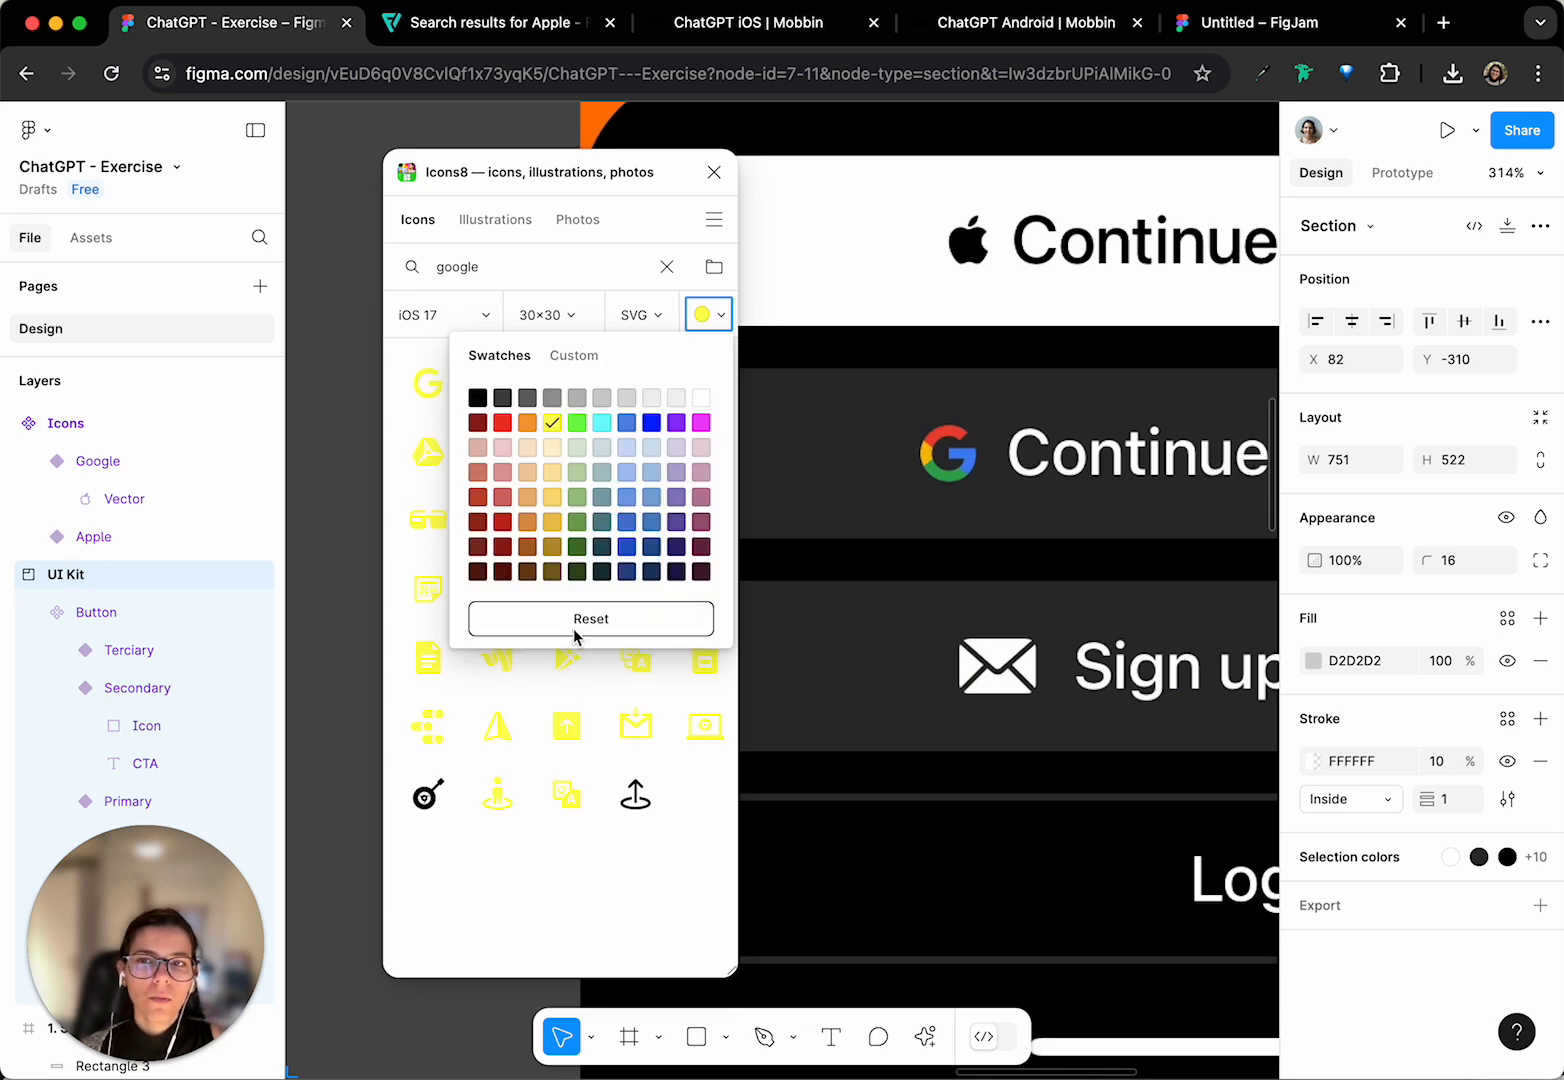
{"action": "left_click", "coordinate": [602, 470]}
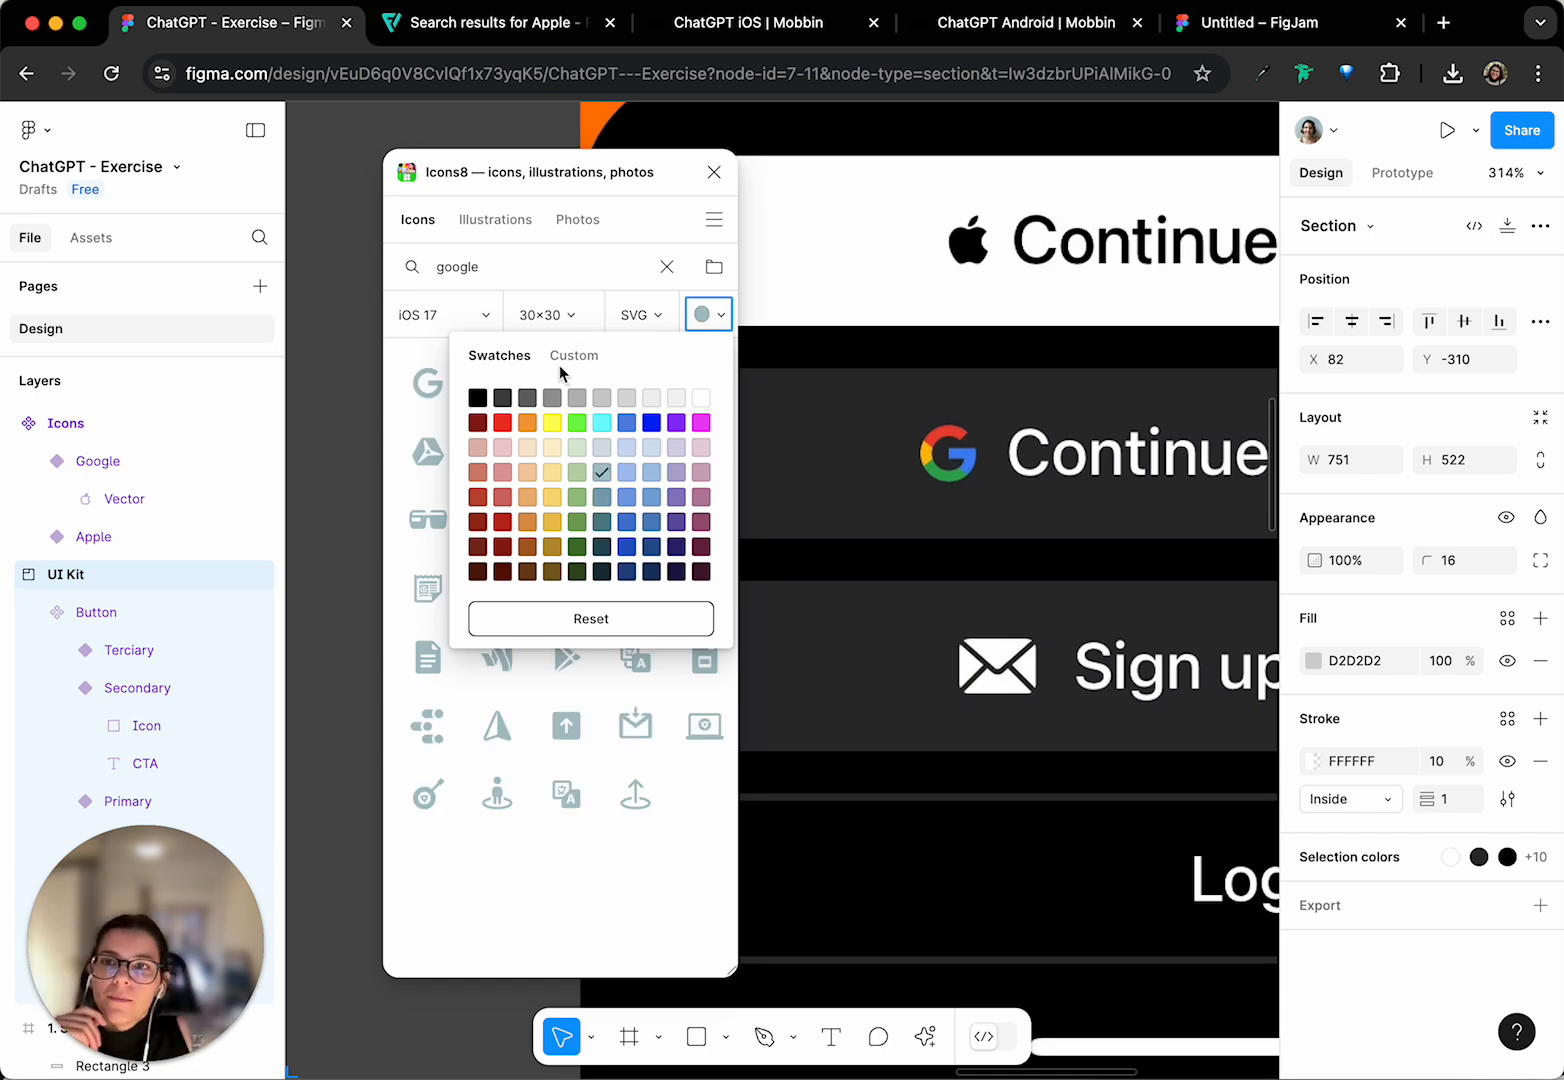
{"action": "left_click", "coordinate": [703, 315]}
{"action": "left_click", "coordinate": [703, 315]}
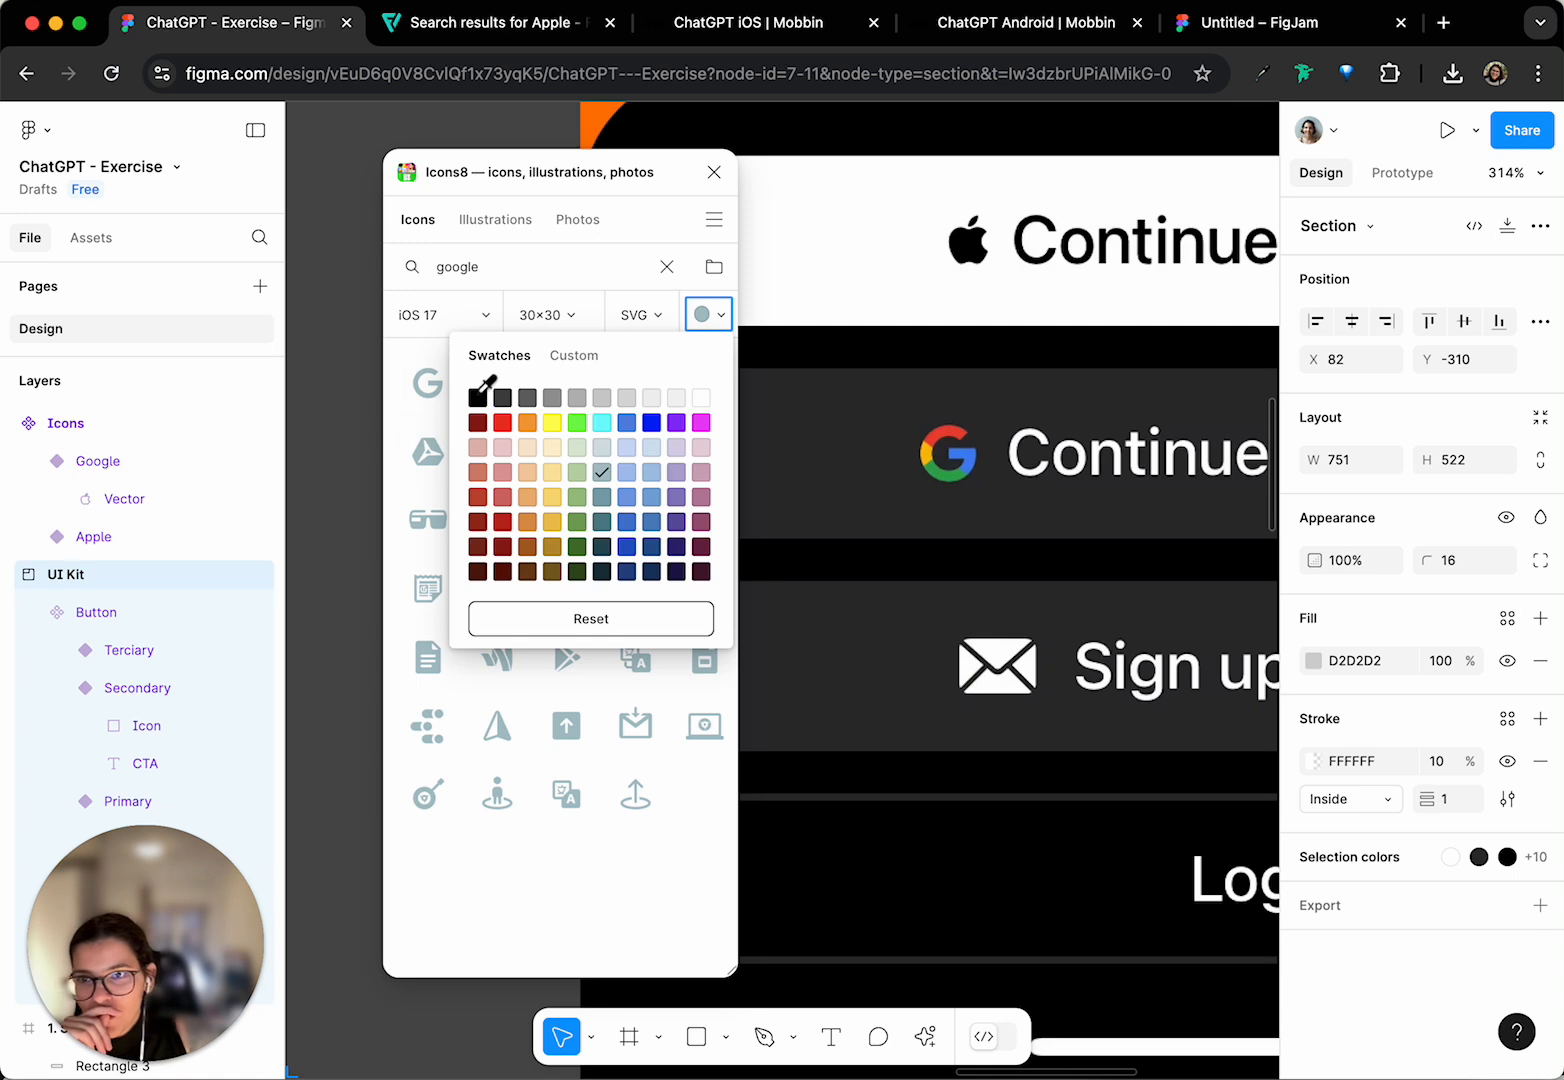
{"action": "left_click", "coordinate": [477, 398]}
- Set the Icons8 style filter to All for the google search
{"action": "left_click", "coordinate": [443, 317]}
{"action": "left_click", "coordinate": [452, 357]}
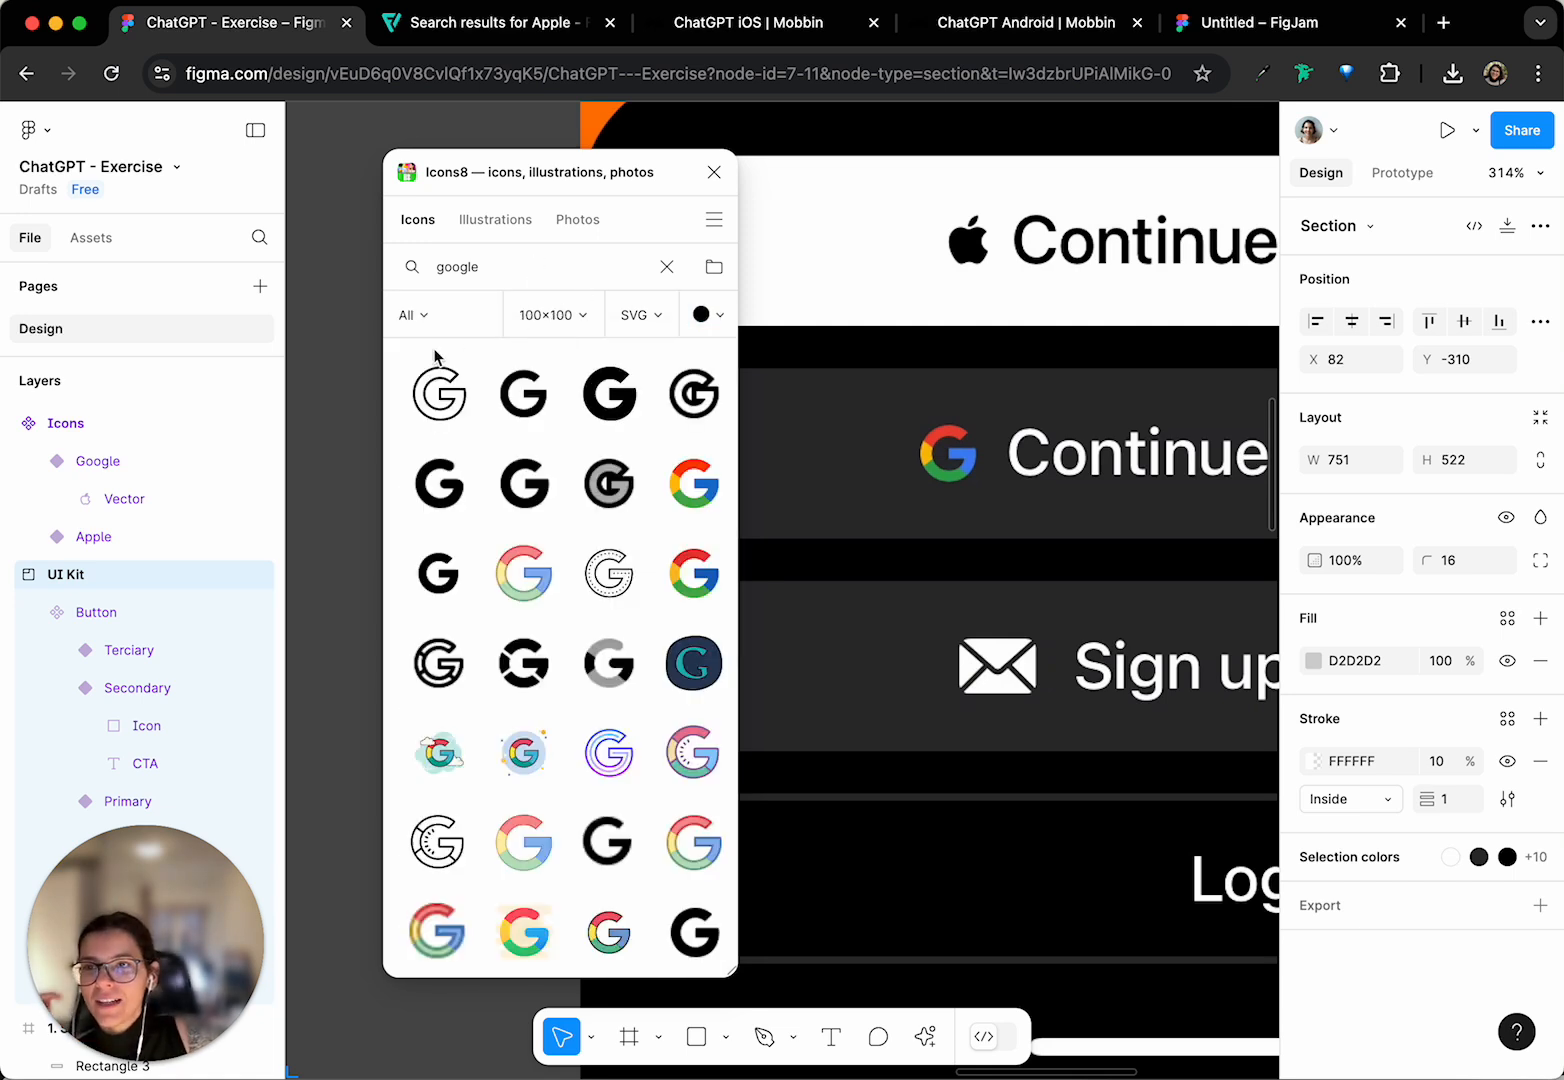
{"action": "left_click", "coordinate": [468, 320]}
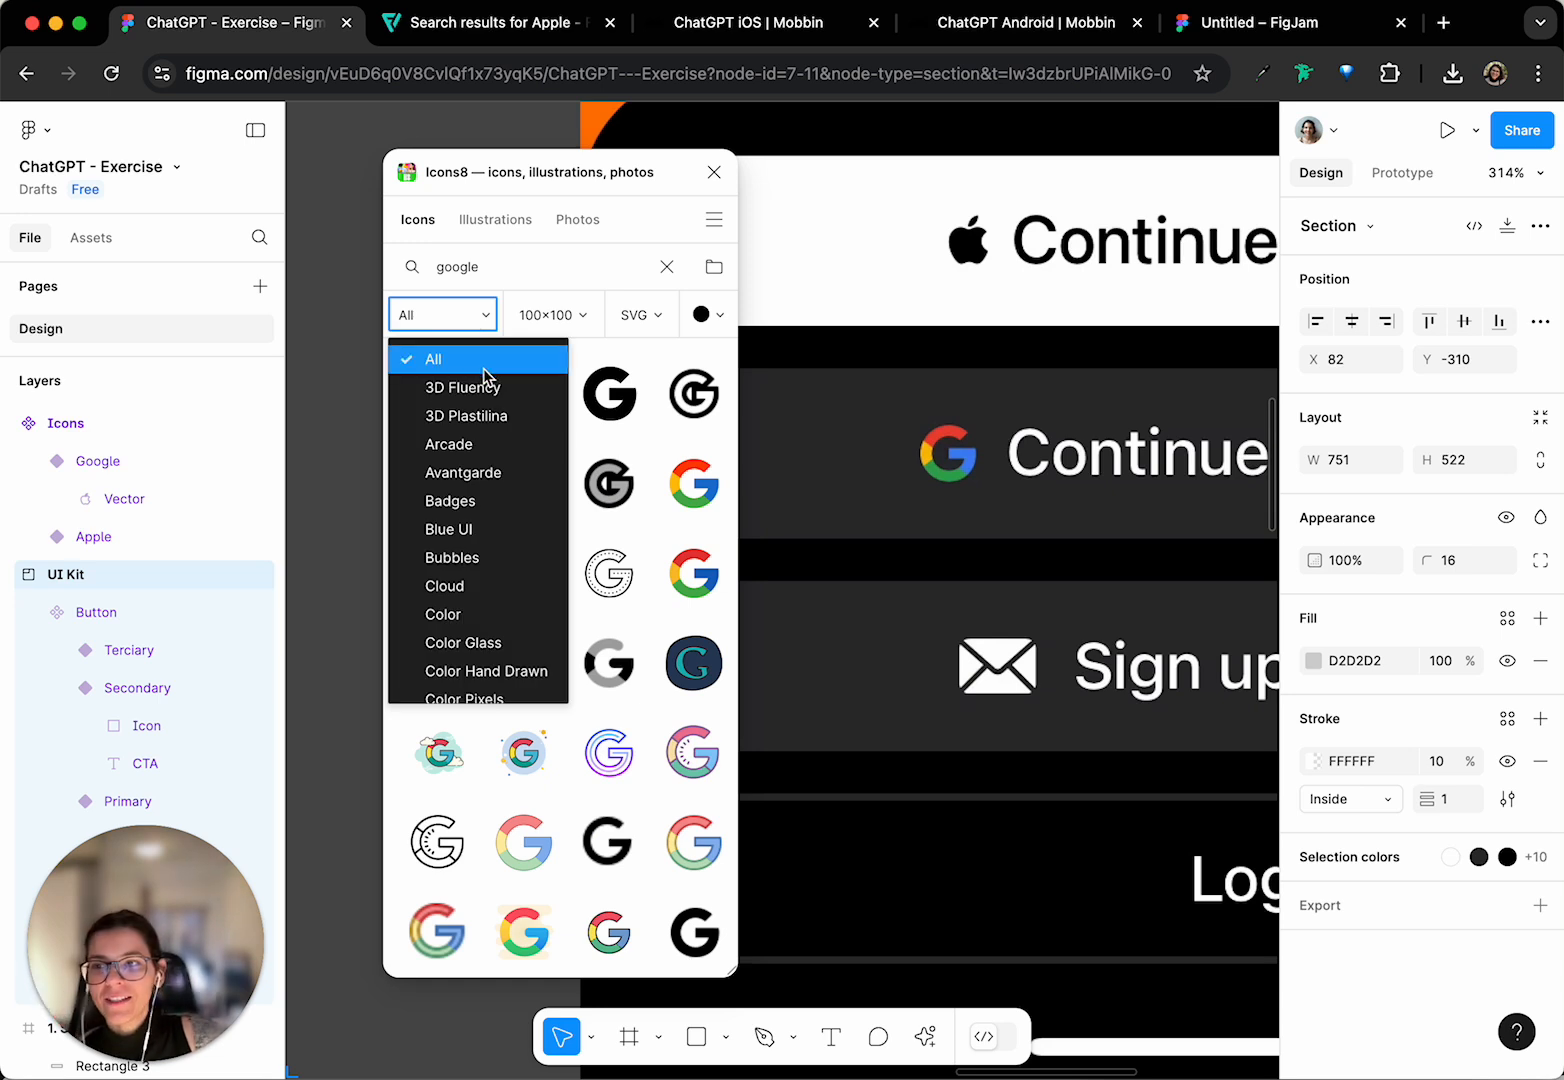
{"action": "left_click", "coordinate": [459, 311]}
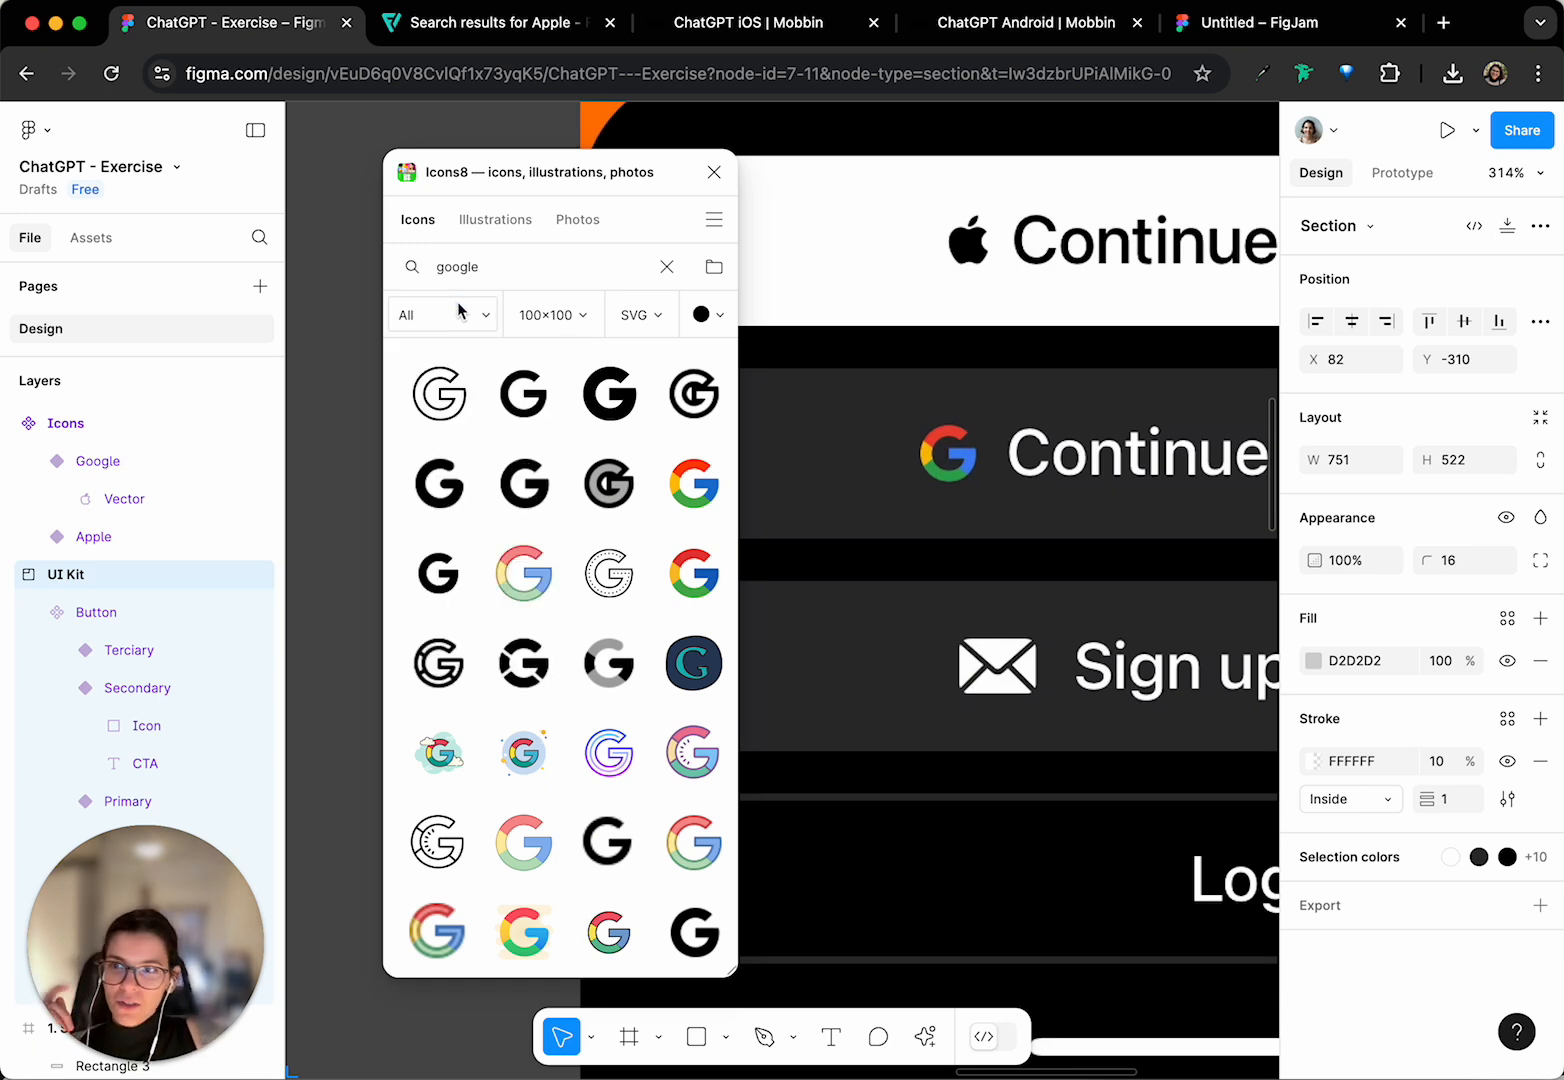
{"action": "left_click", "coordinate": [459, 311]}
{"action": "left_click", "coordinate": [430, 314]}
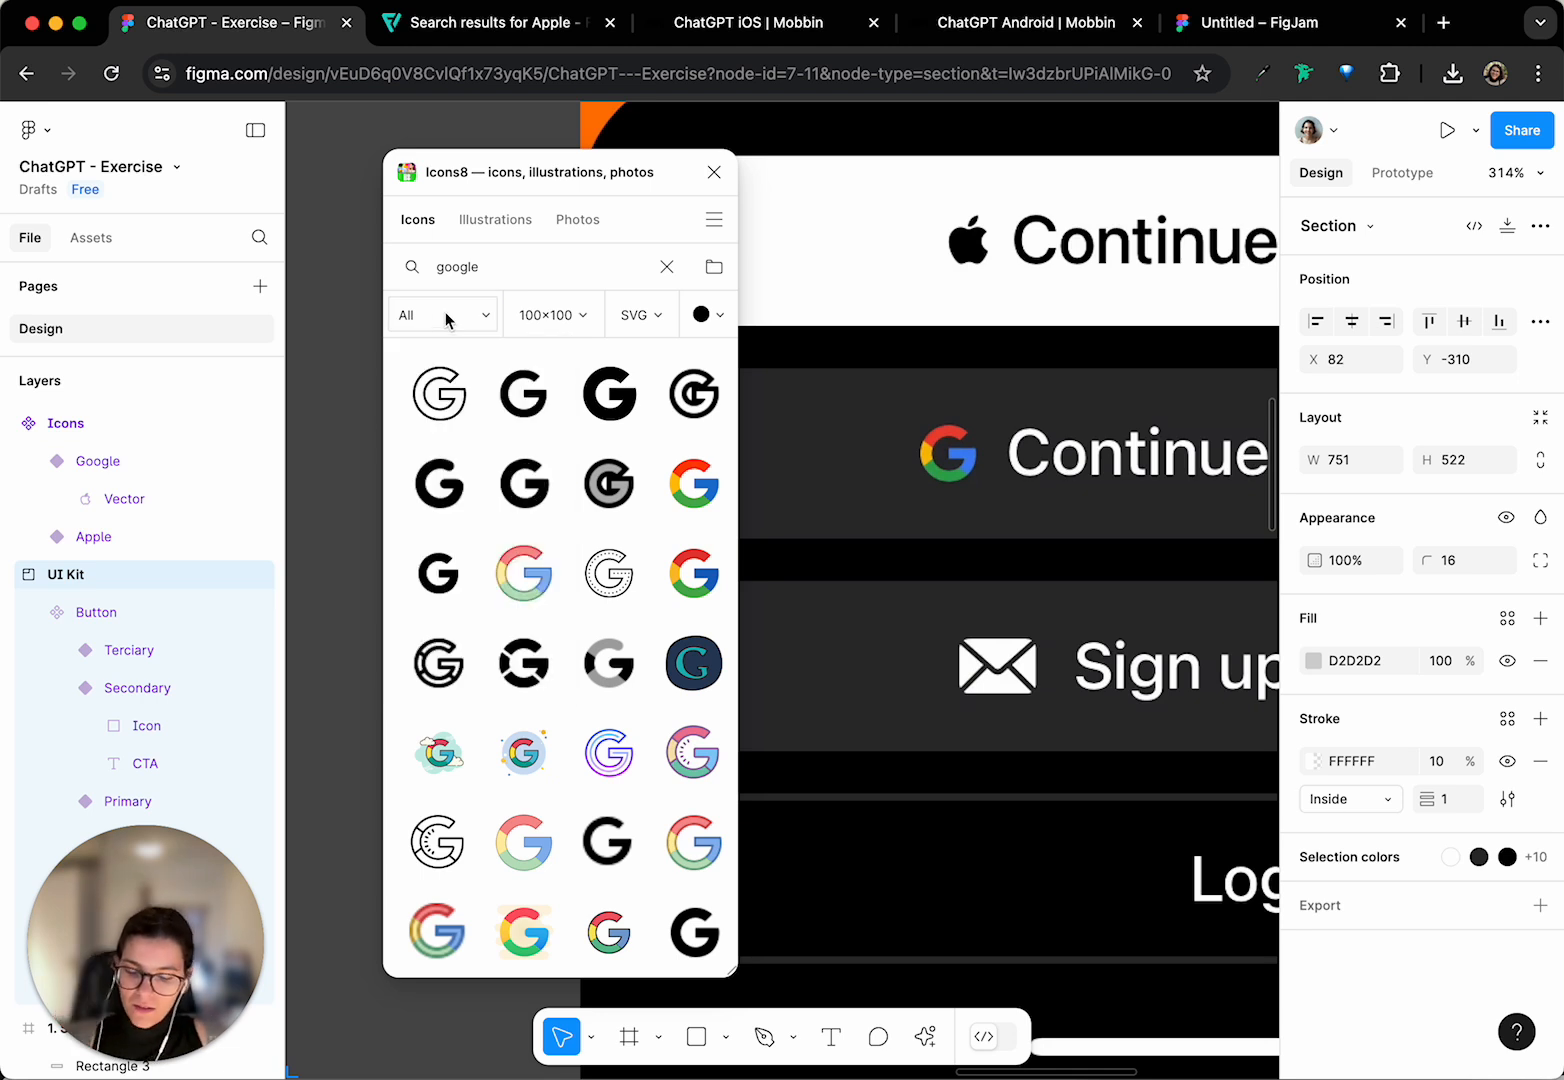
- Clear the google search, restart the Icons8 plugin and look through its list of icon styles
{"action": "left_click", "coordinate": [665, 264]}
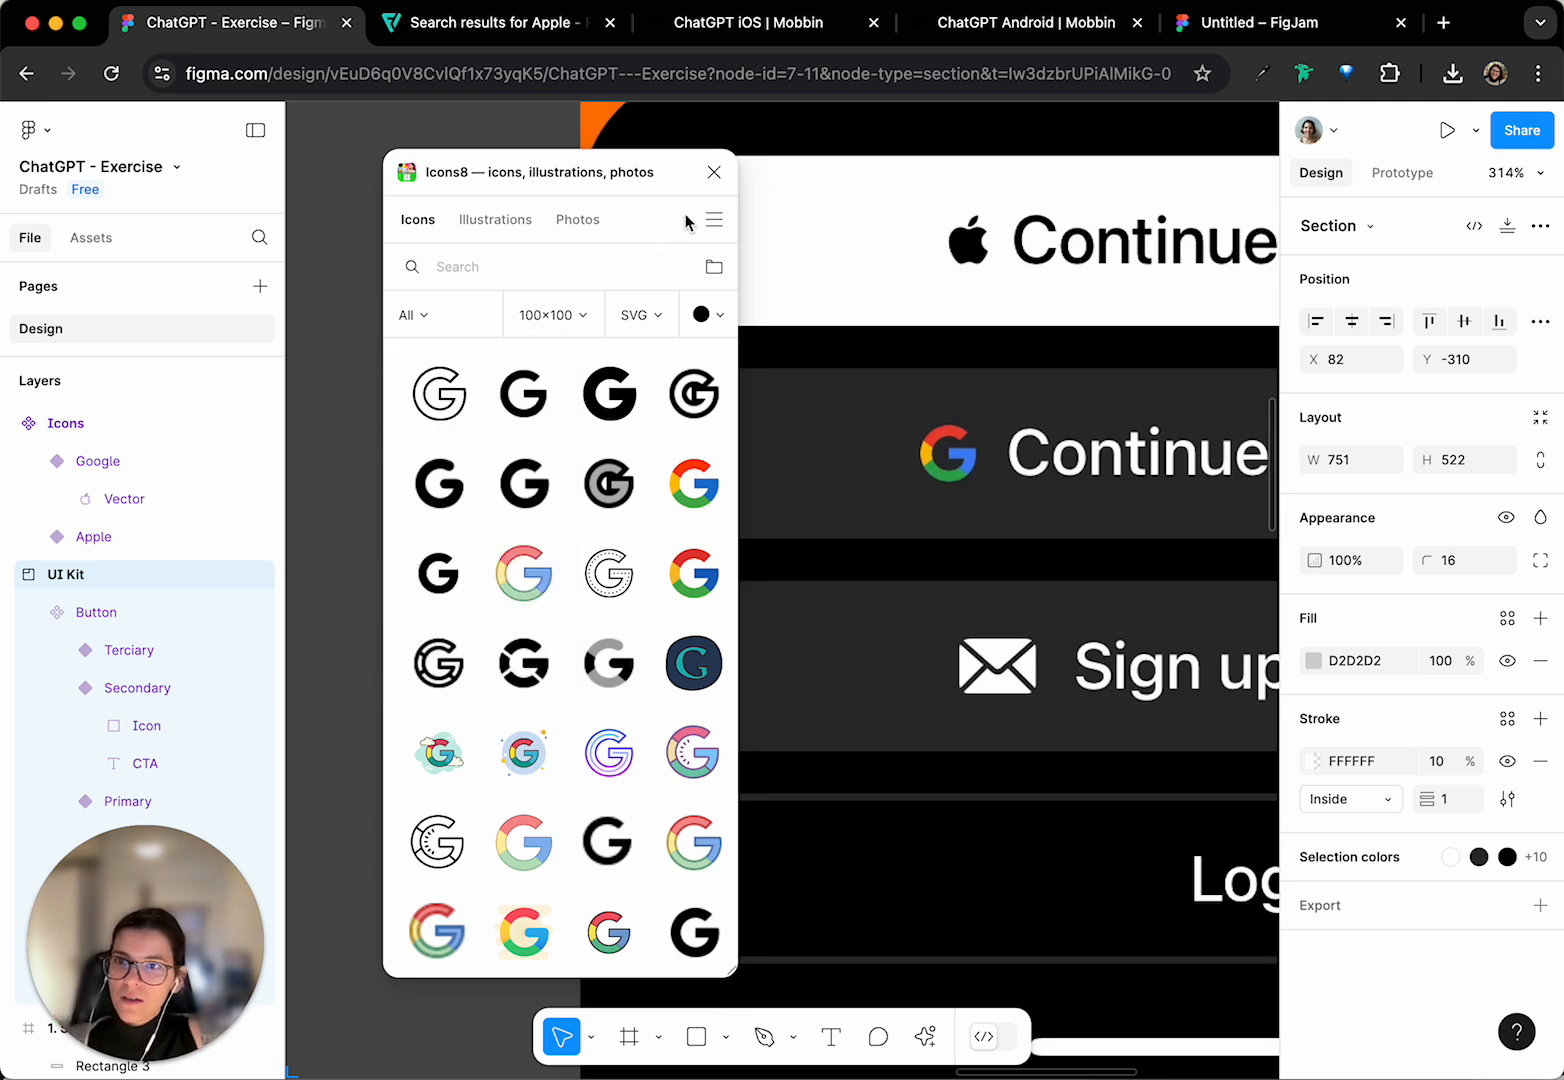
{"action": "left_click", "coordinate": [714, 172]}
{"action": "left_click", "coordinate": [922, 1036]}
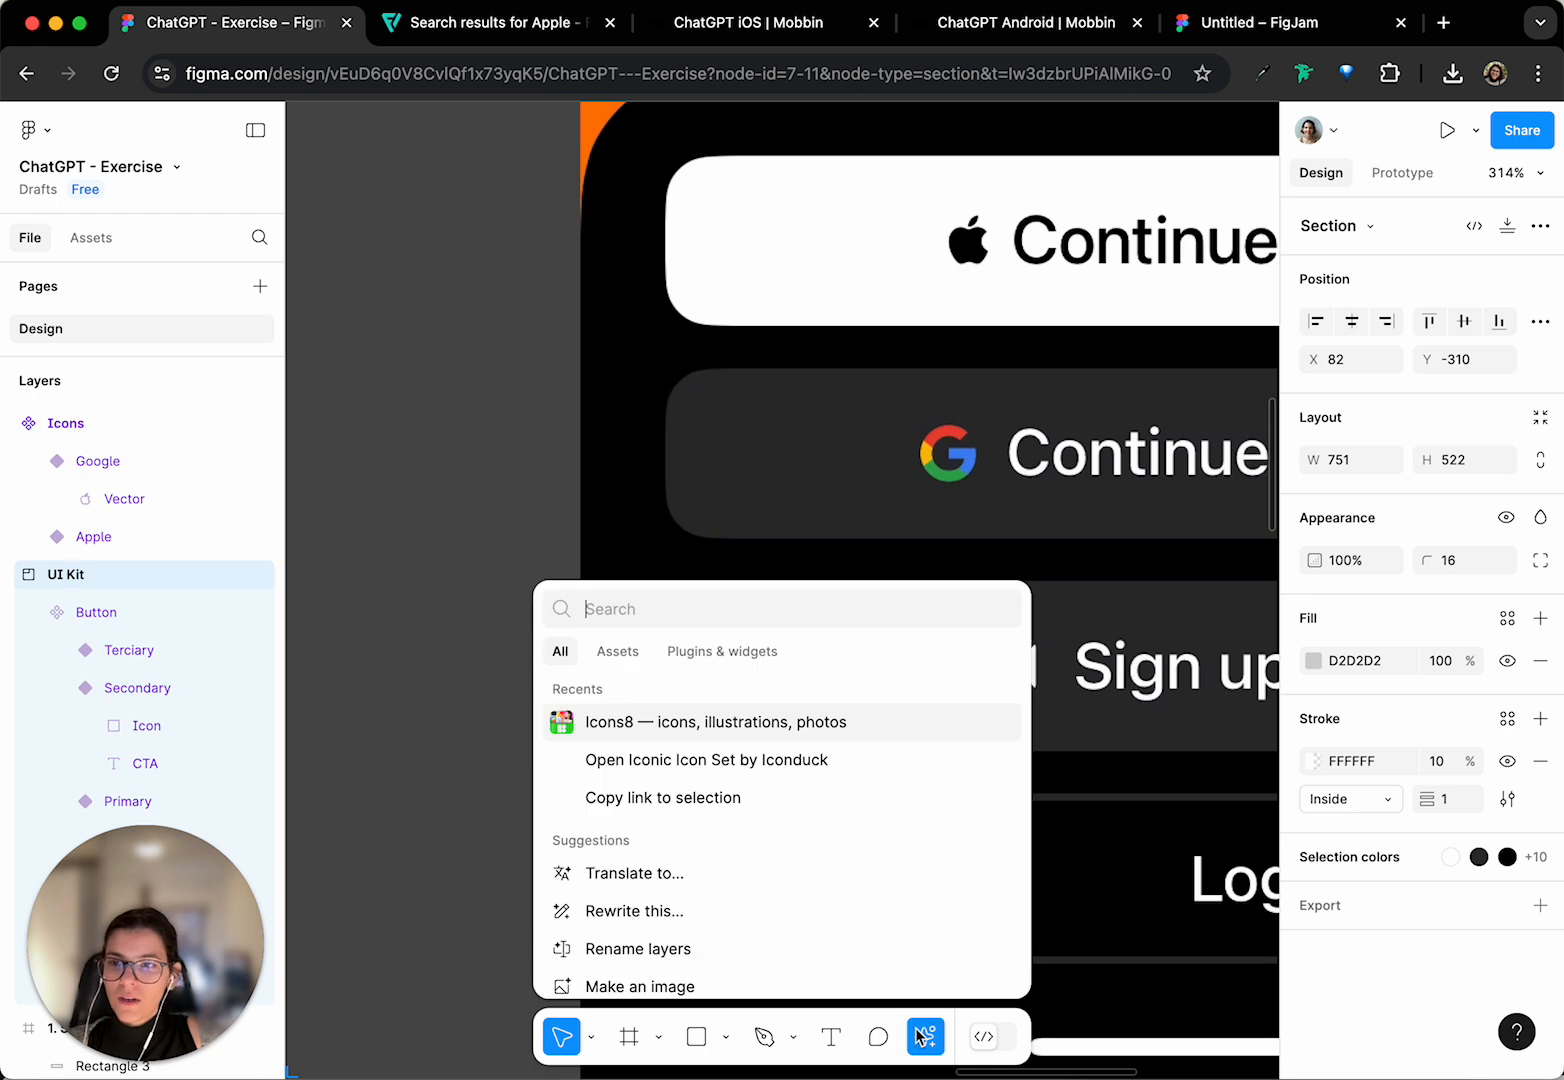
{"action": "left_click", "coordinate": [755, 735]}
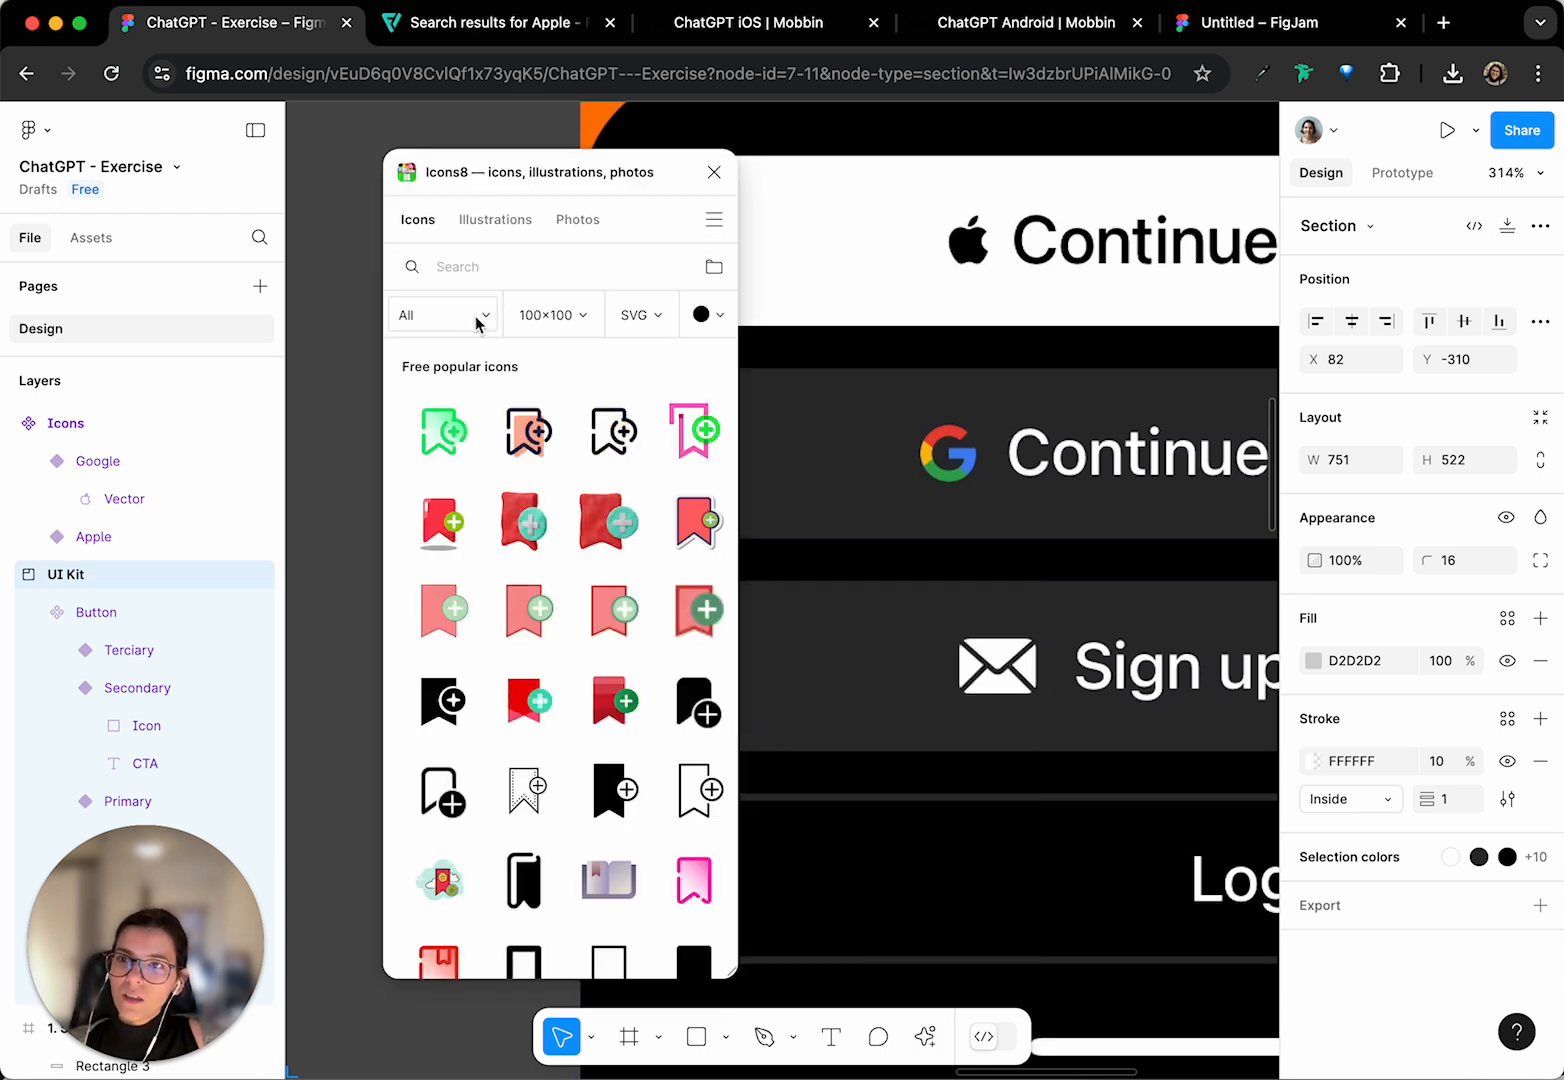
{"action": "left_click", "coordinate": [482, 320]}
{"action": "left_click", "coordinate": [458, 358]}
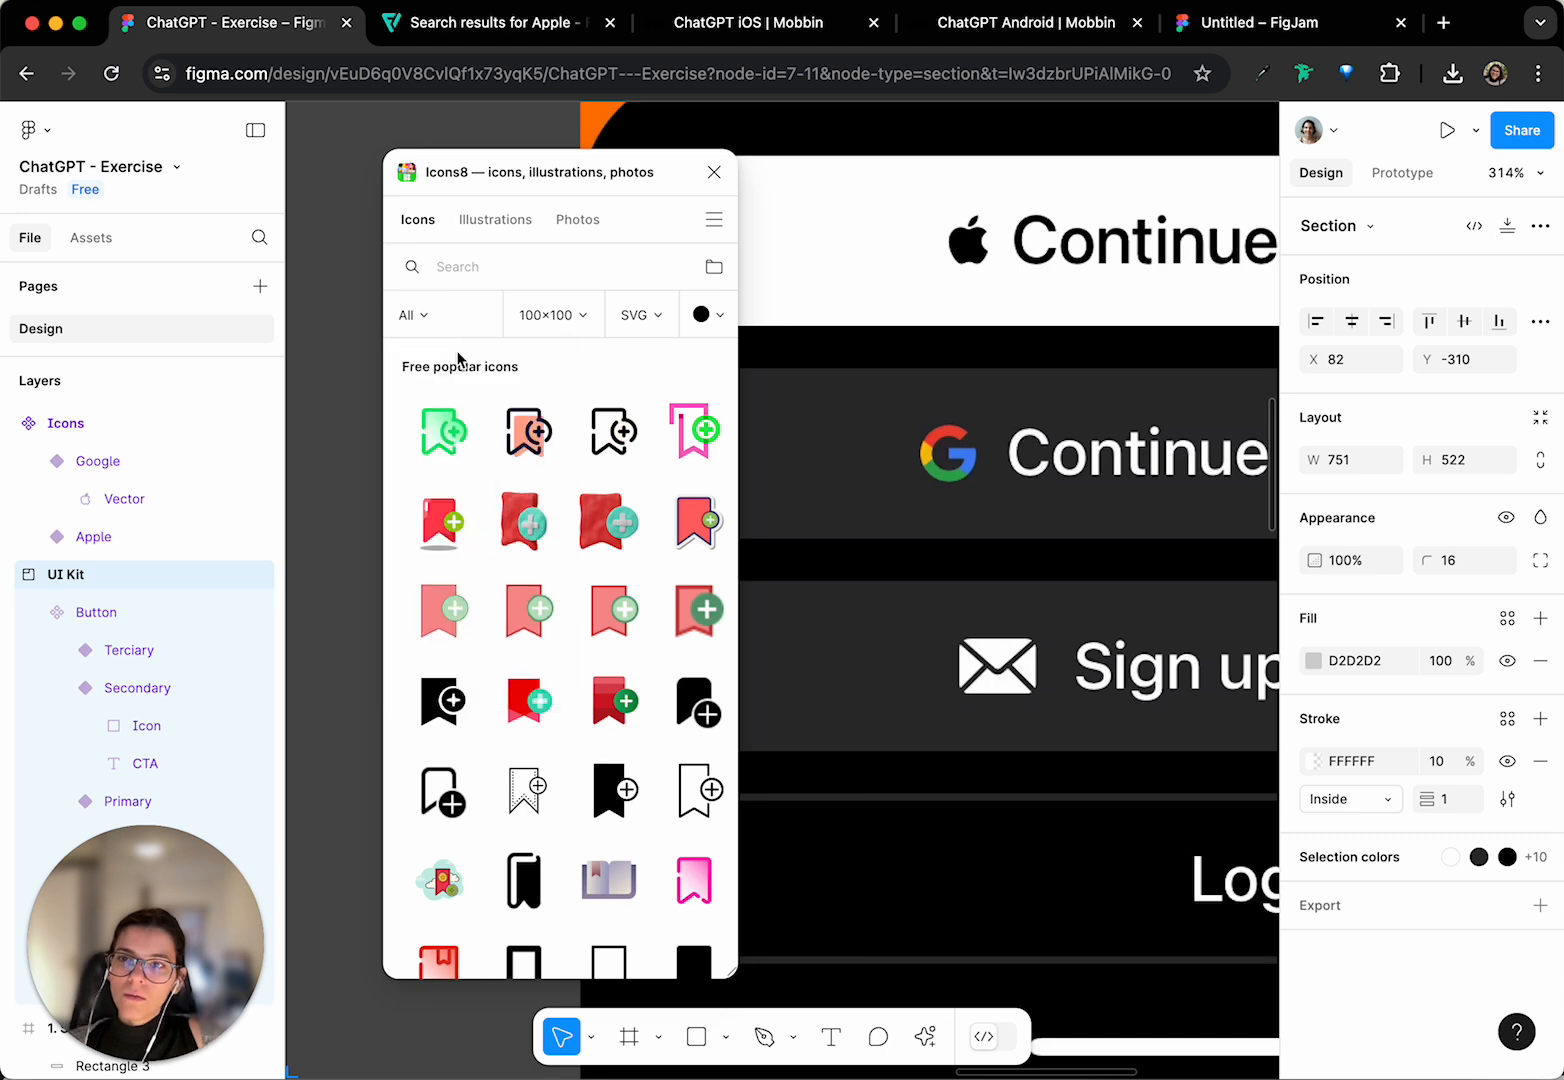
{"action": "left_click", "coordinate": [480, 315]}
{"action": "scroll", "coordinate": [475, 450], "scroll_direction": "down", "scroll_amount": 12}
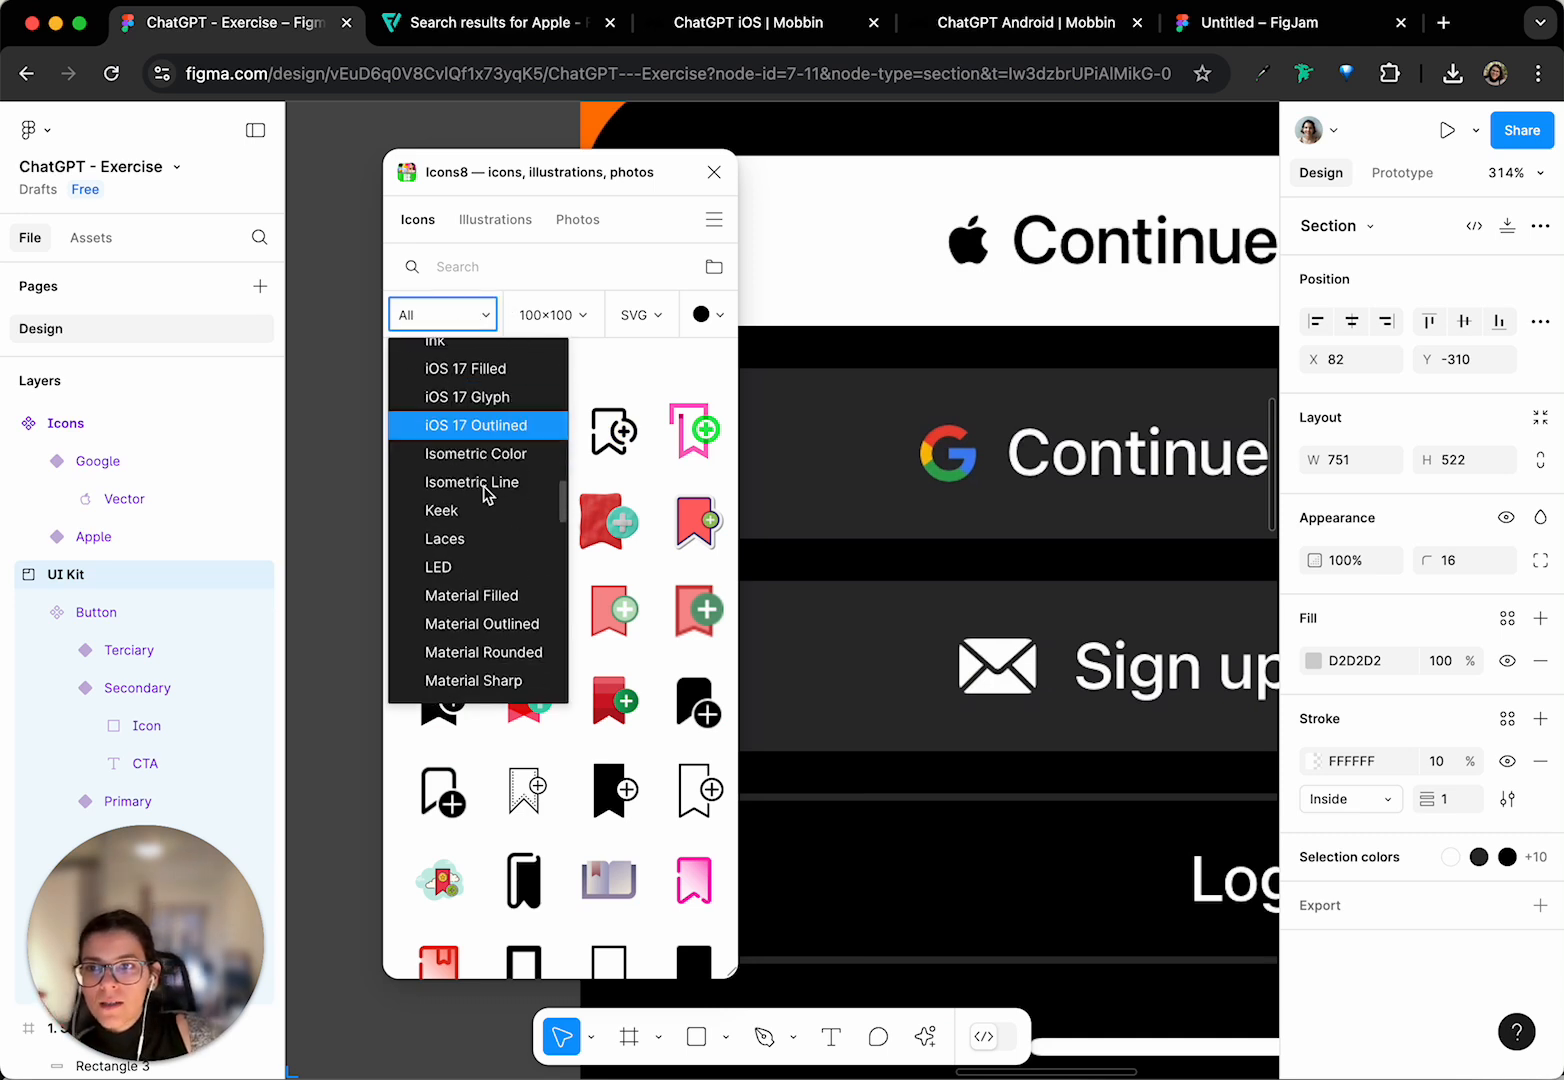
{"action": "scroll", "coordinate": [492, 506], "scroll_direction": "up", "scroll_amount": 6}
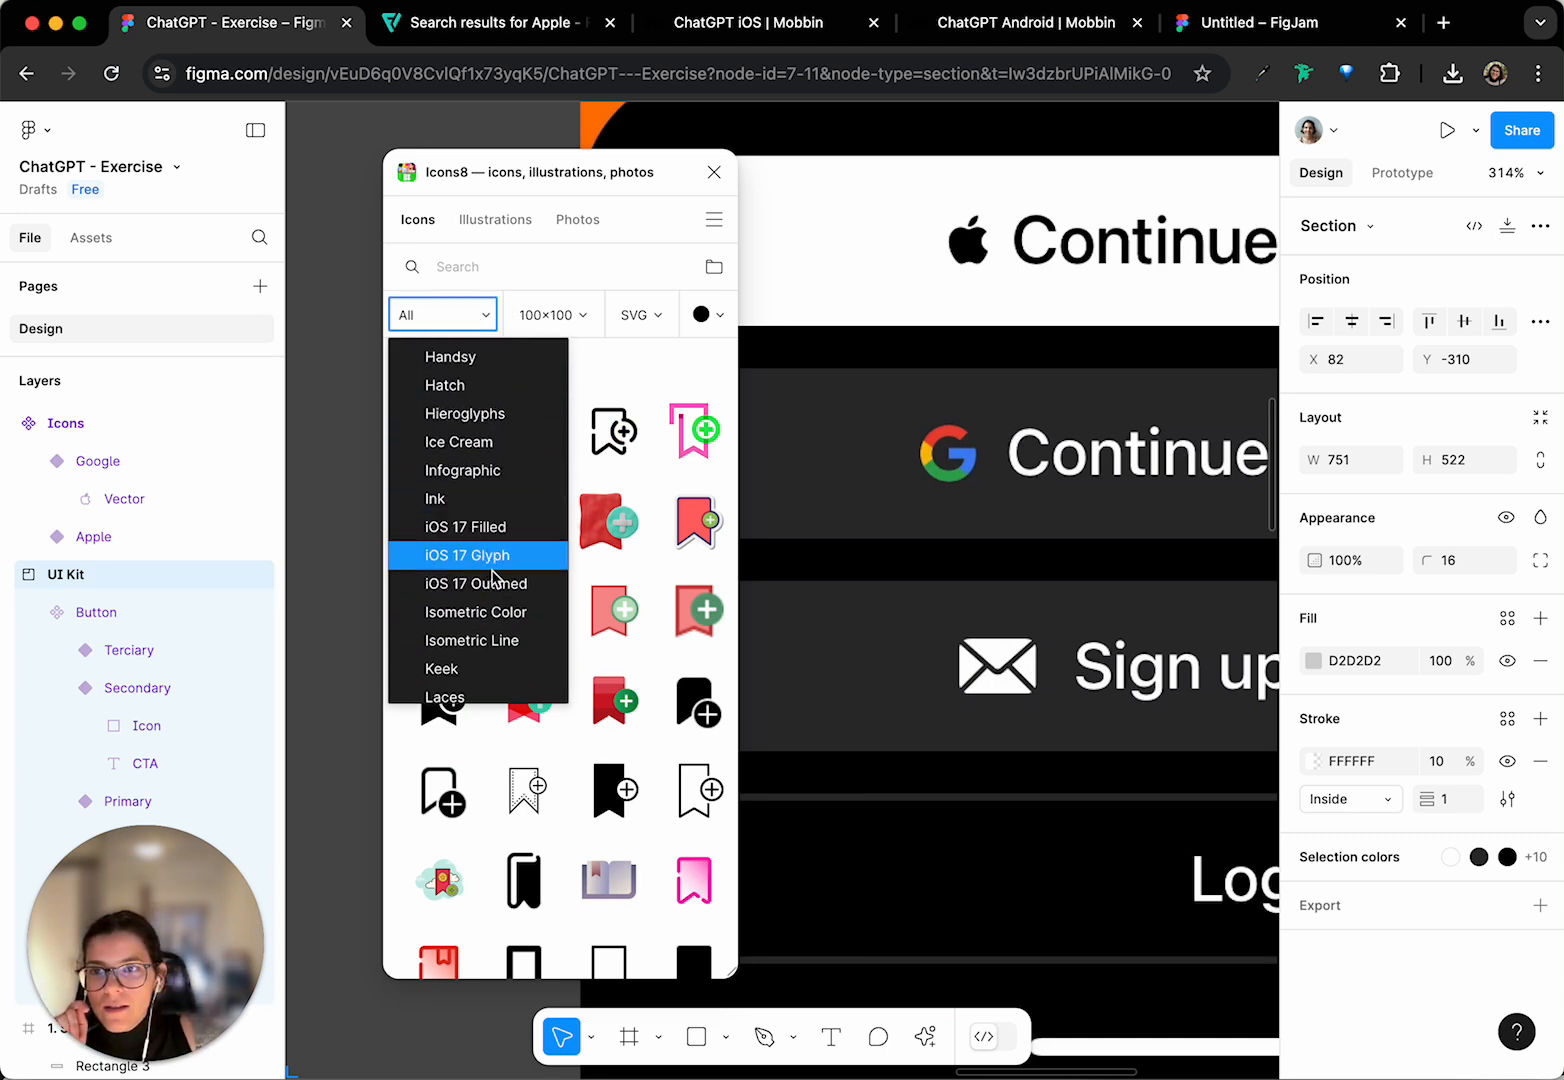
{"action": "scroll", "coordinate": [513, 524], "scroll_direction": "up", "scroll_amount": 8}
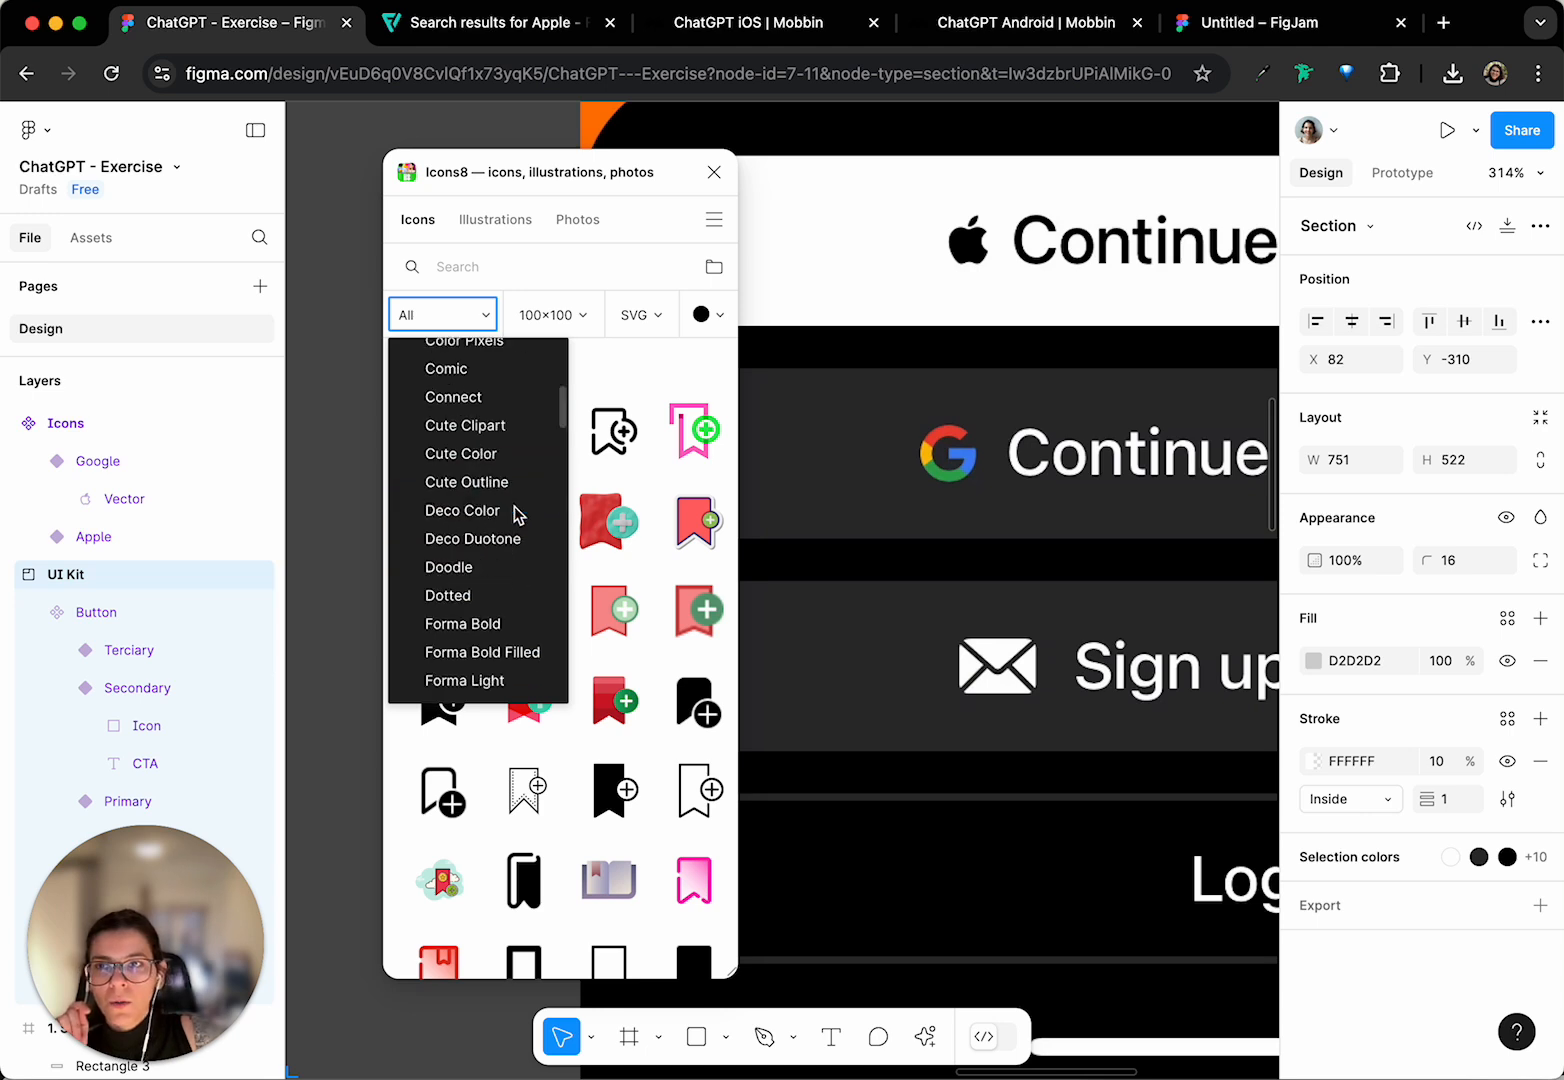
{"action": "left_click", "coordinate": [400, 322]}
{"action": "left_click", "coordinate": [455, 325]}
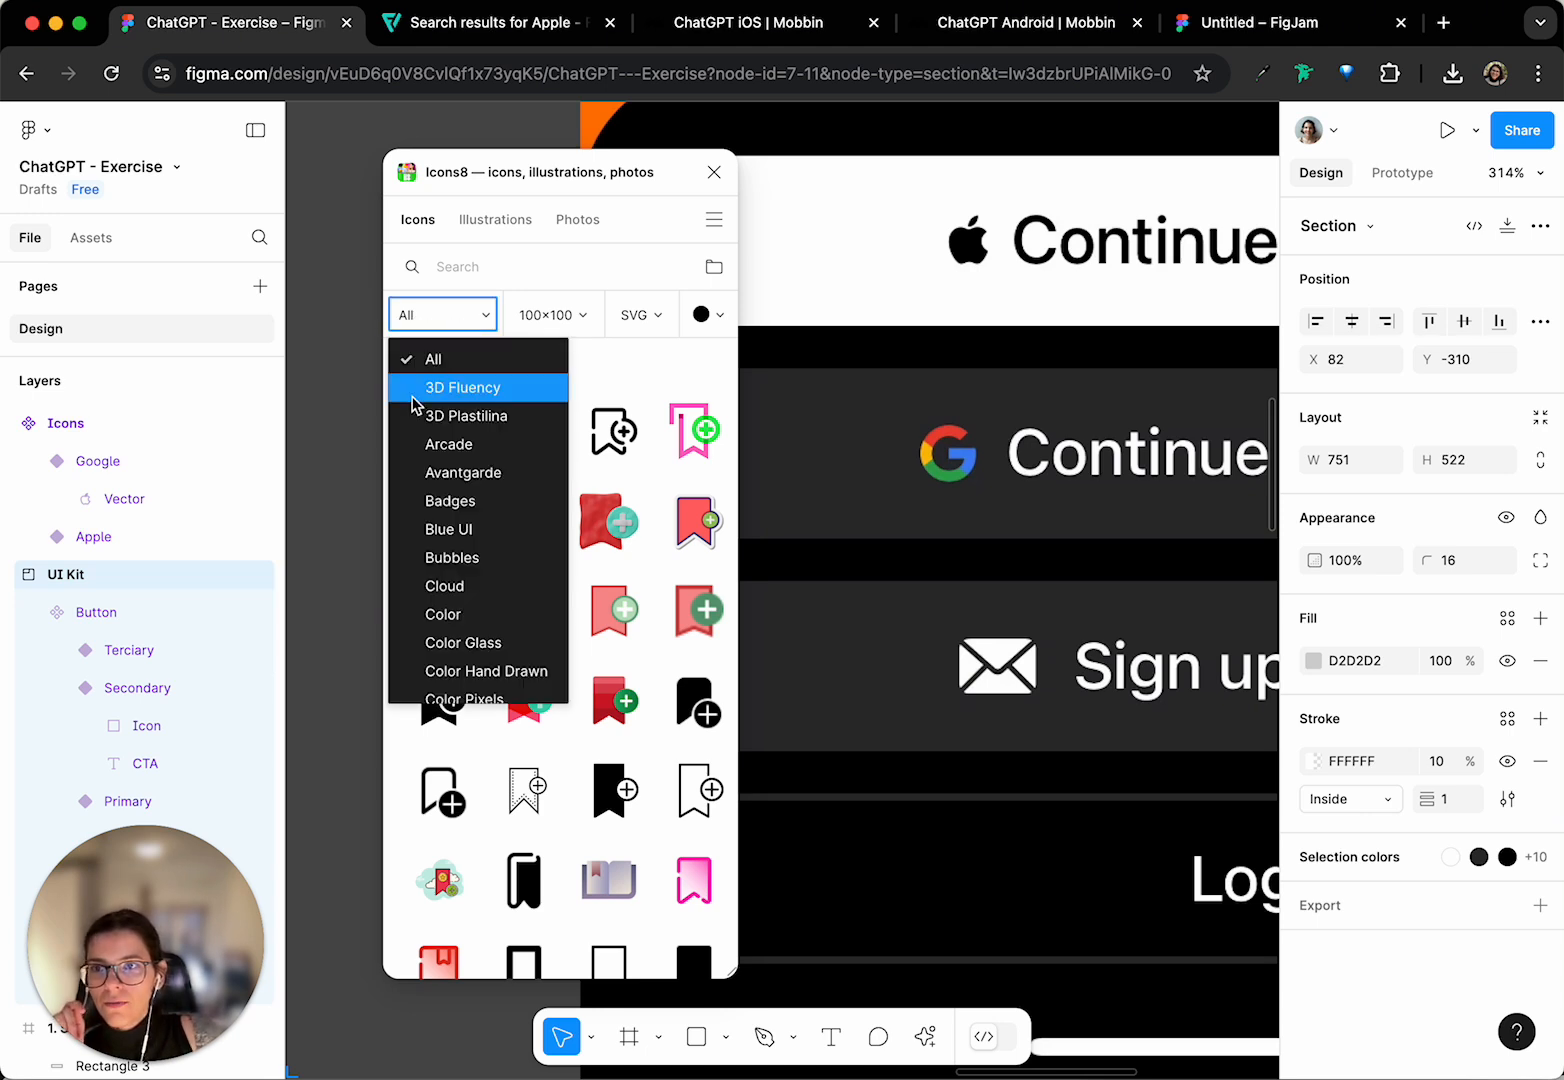
- Search Icons8 for google and insert the multicoloured Google icon in Color style at 50×50 into the UI Kit section
{"action": "left_click", "coordinate": [505, 258]}
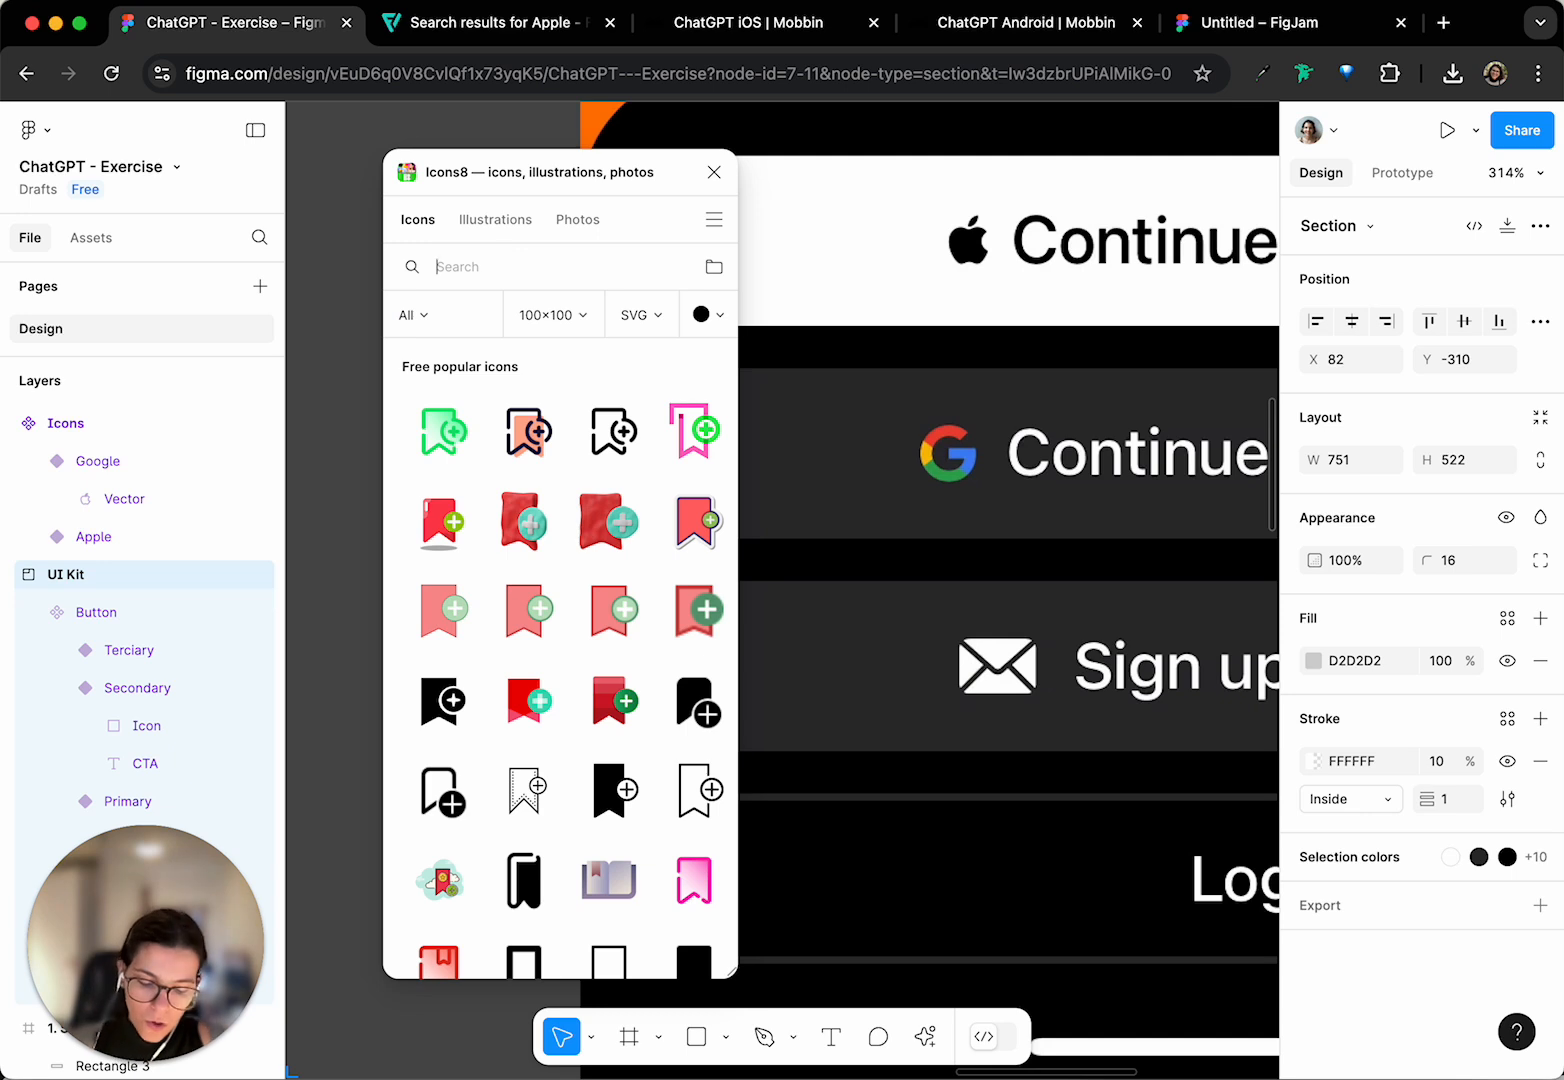
{"action": "key", "text": "Return"}
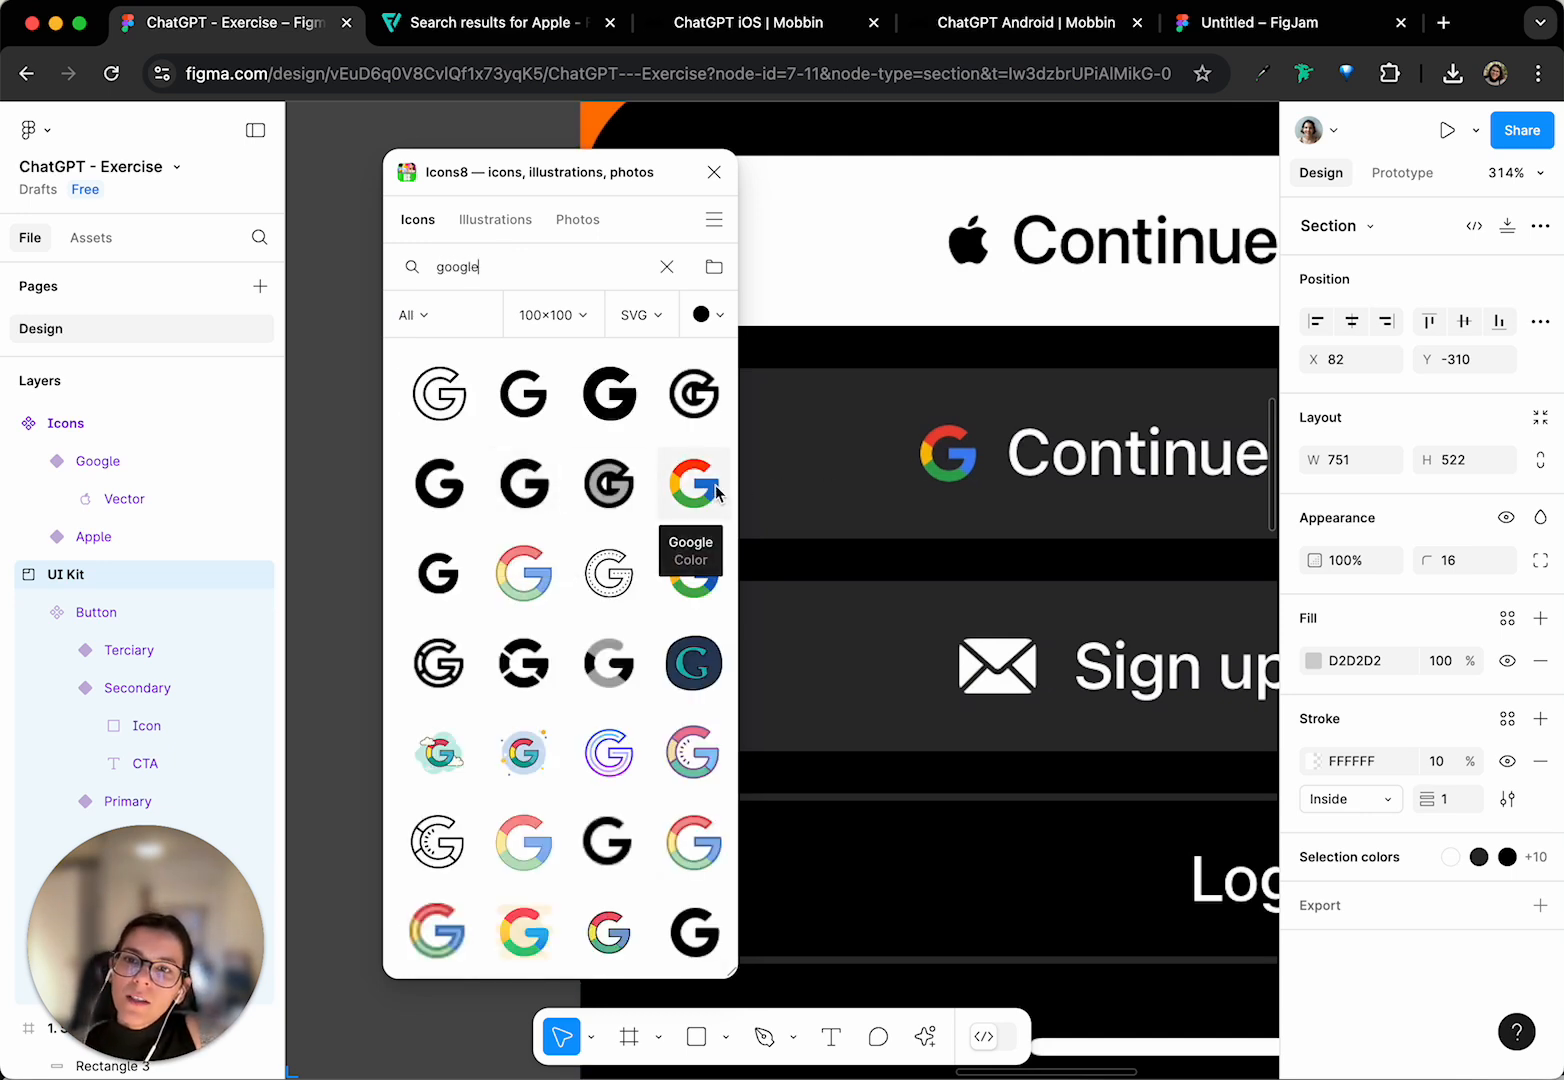
{"action": "left_click", "coordinate": [572, 320]}
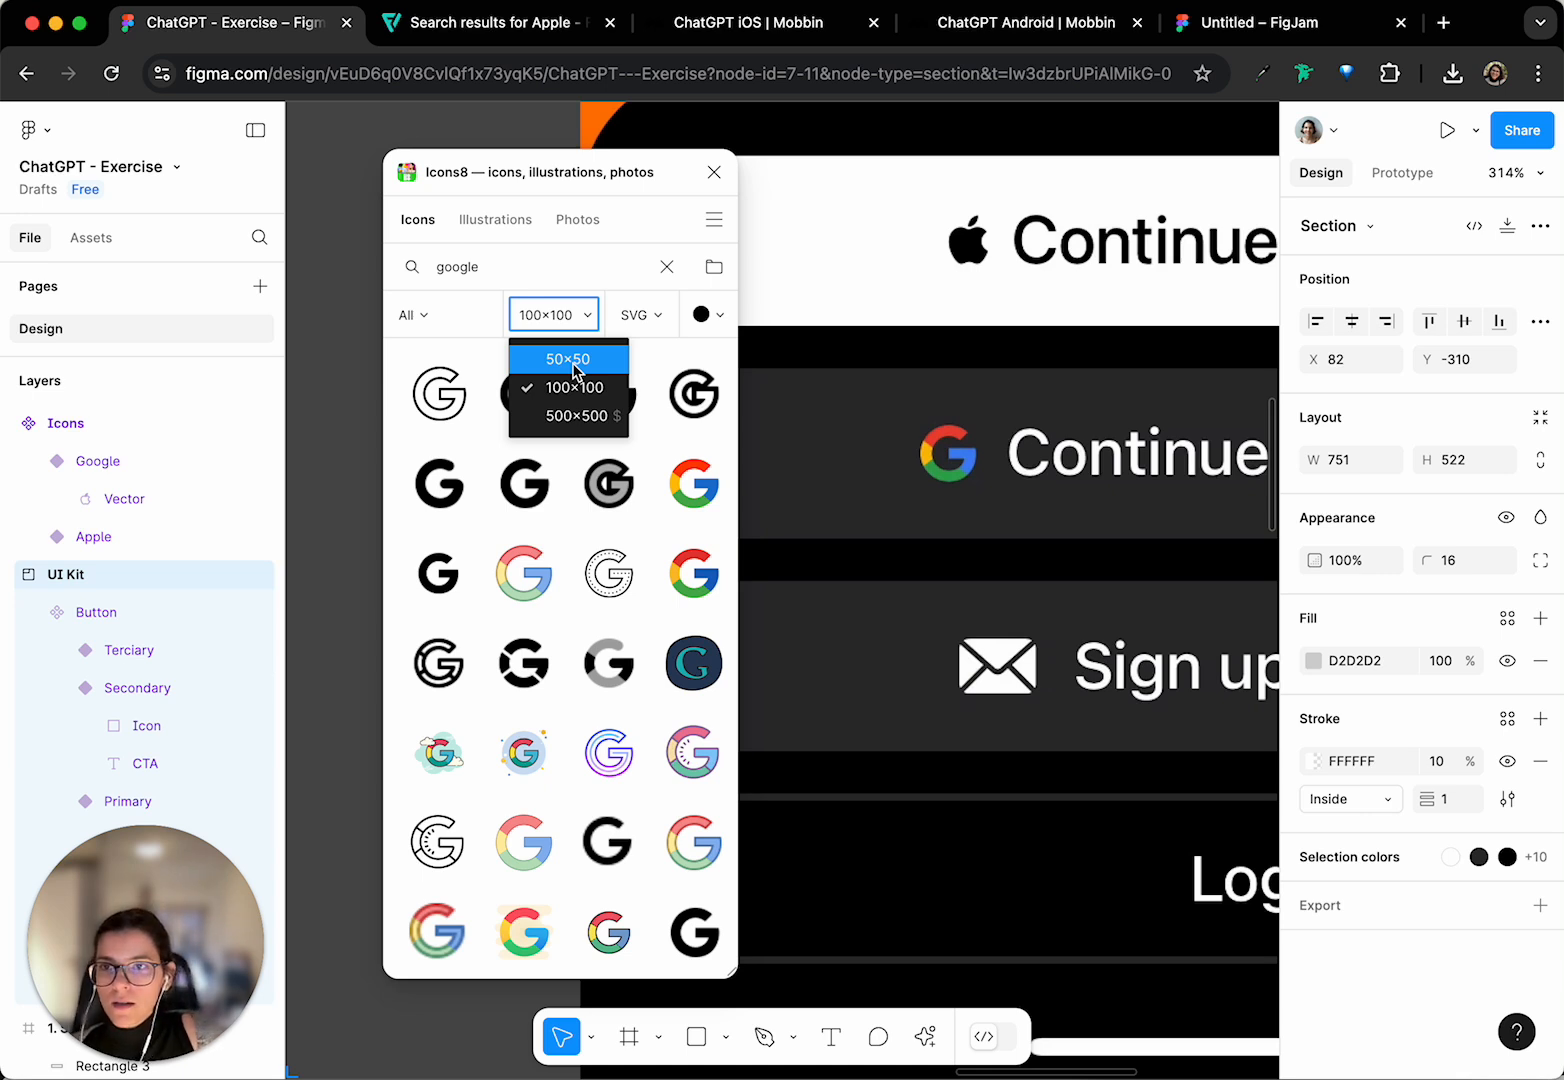
{"action": "left_click", "coordinate": [574, 364]}
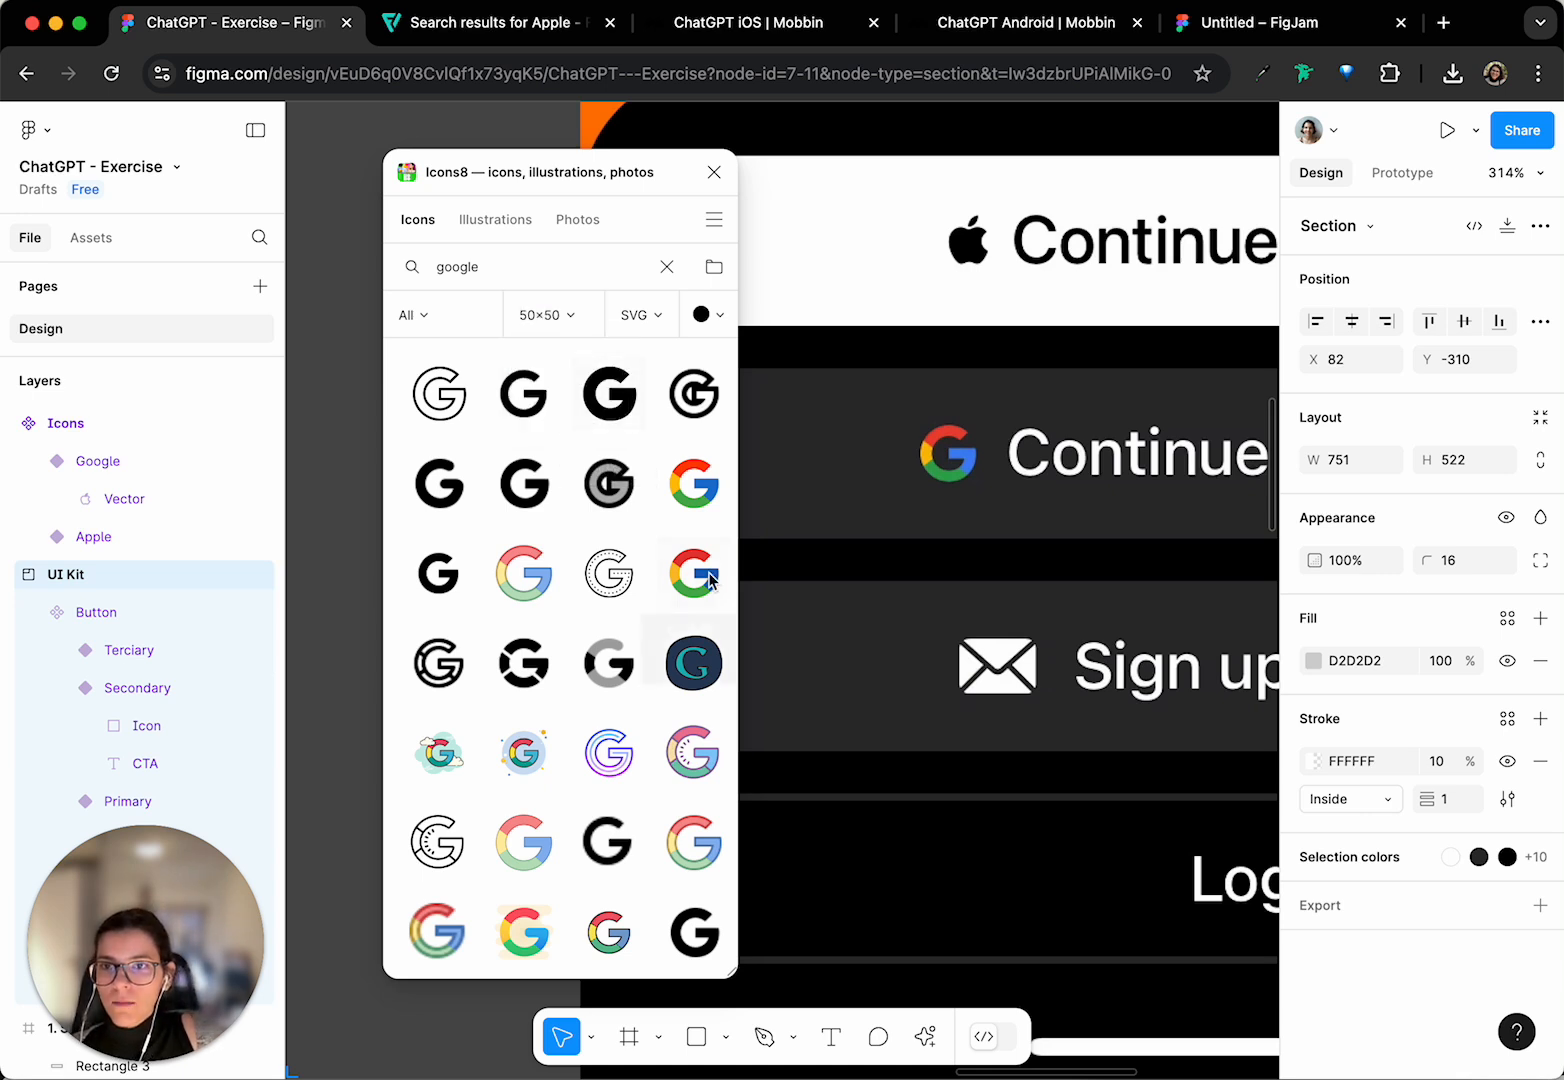
{"action": "left_click", "coordinate": [694, 486]}
{"action": "scroll", "coordinate": [870, 590], "scroll_direction": "down", "scroll_amount": 10}
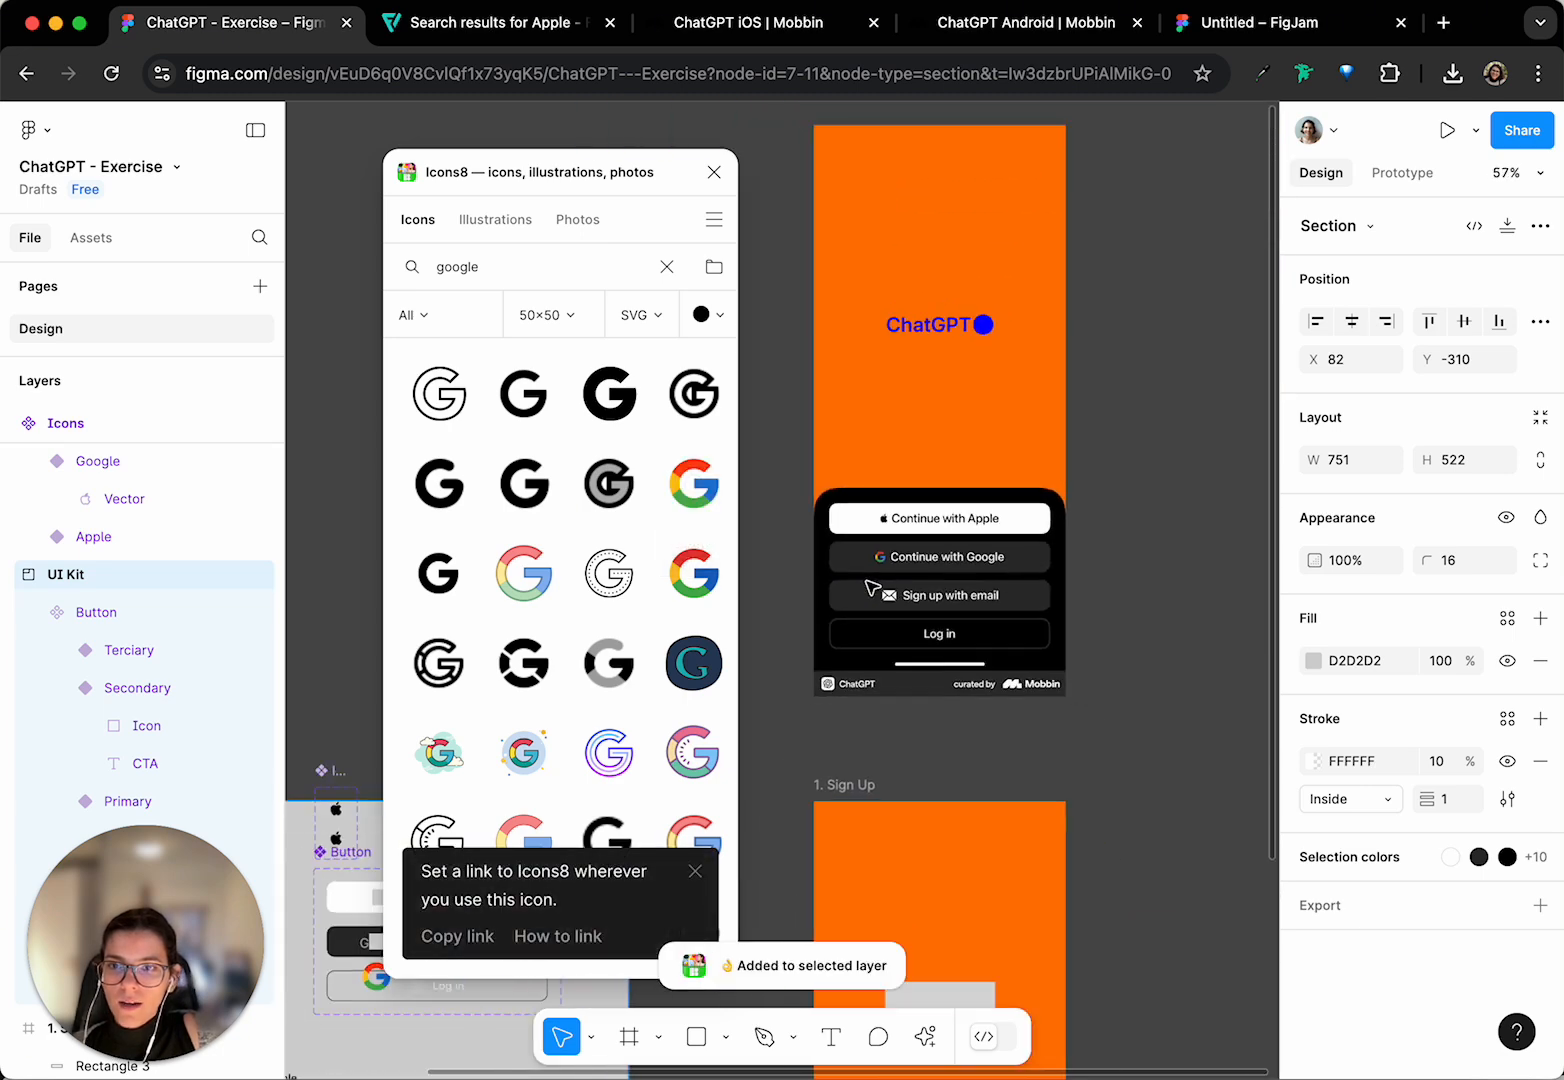
- Move the multicoloured Google icon off the Button set and place it beside the Icons set, at about X 465, Y -295
{"action": "scroll", "coordinate": [869, 589], "scroll_direction": "down", "scroll_amount": 5}
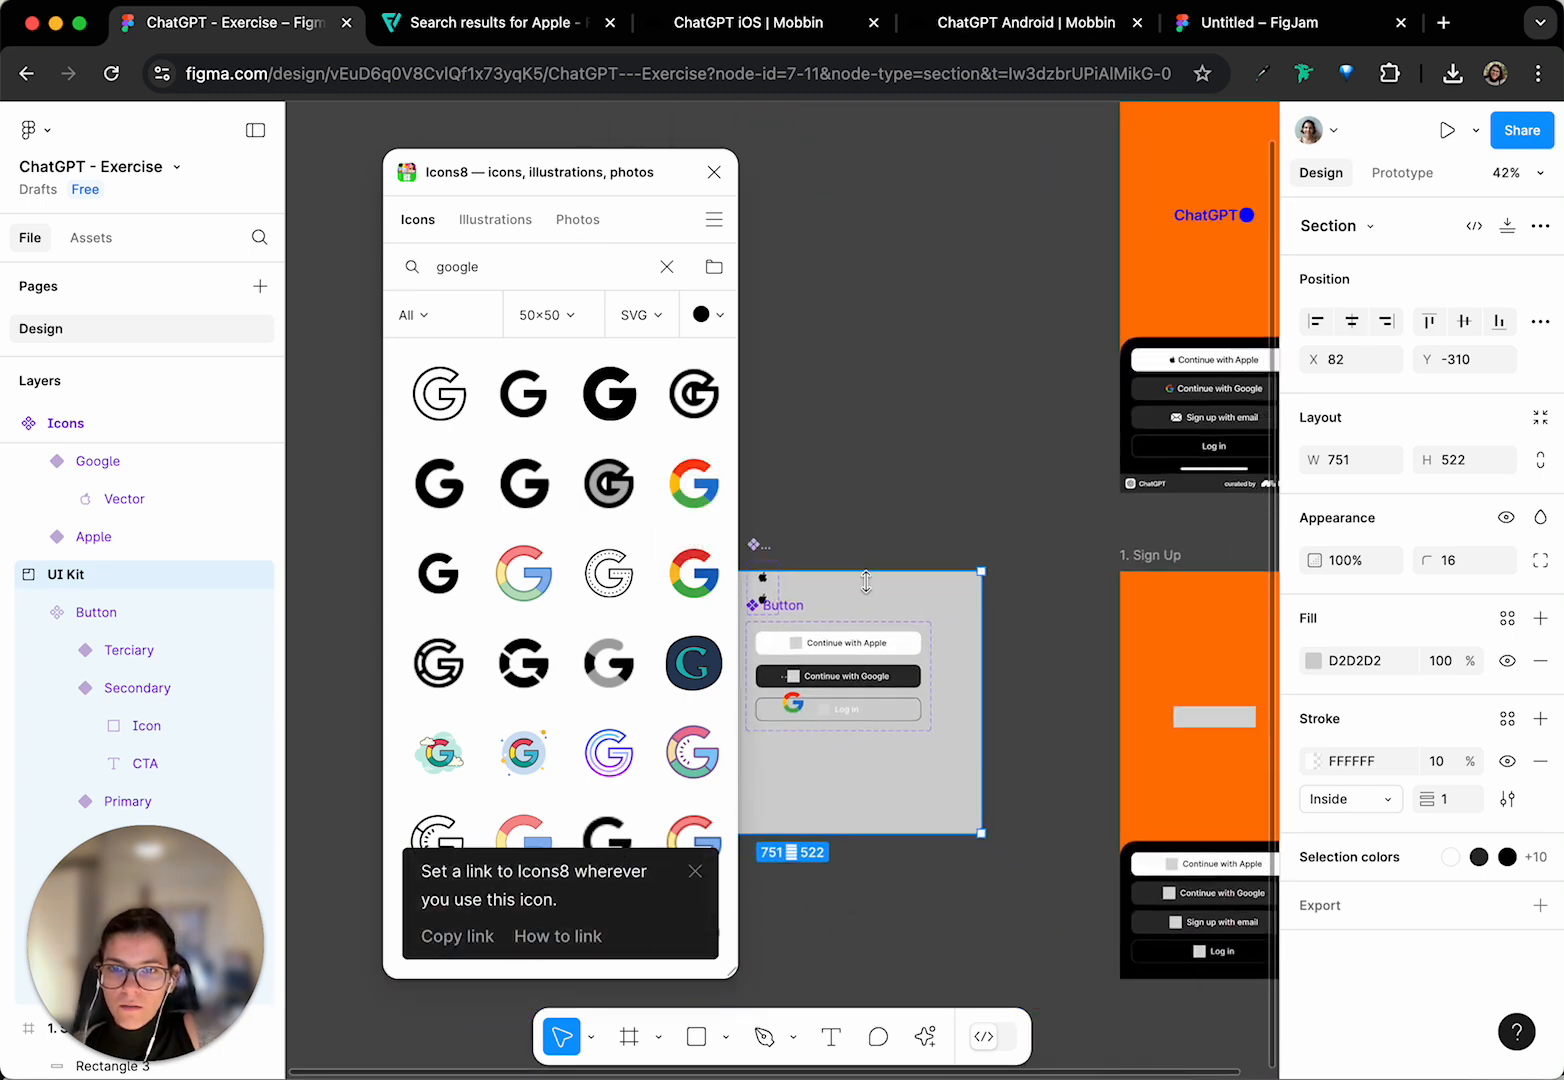
{"action": "scroll", "coordinate": [866, 582], "scroll_direction": "up", "scroll_amount": 10}
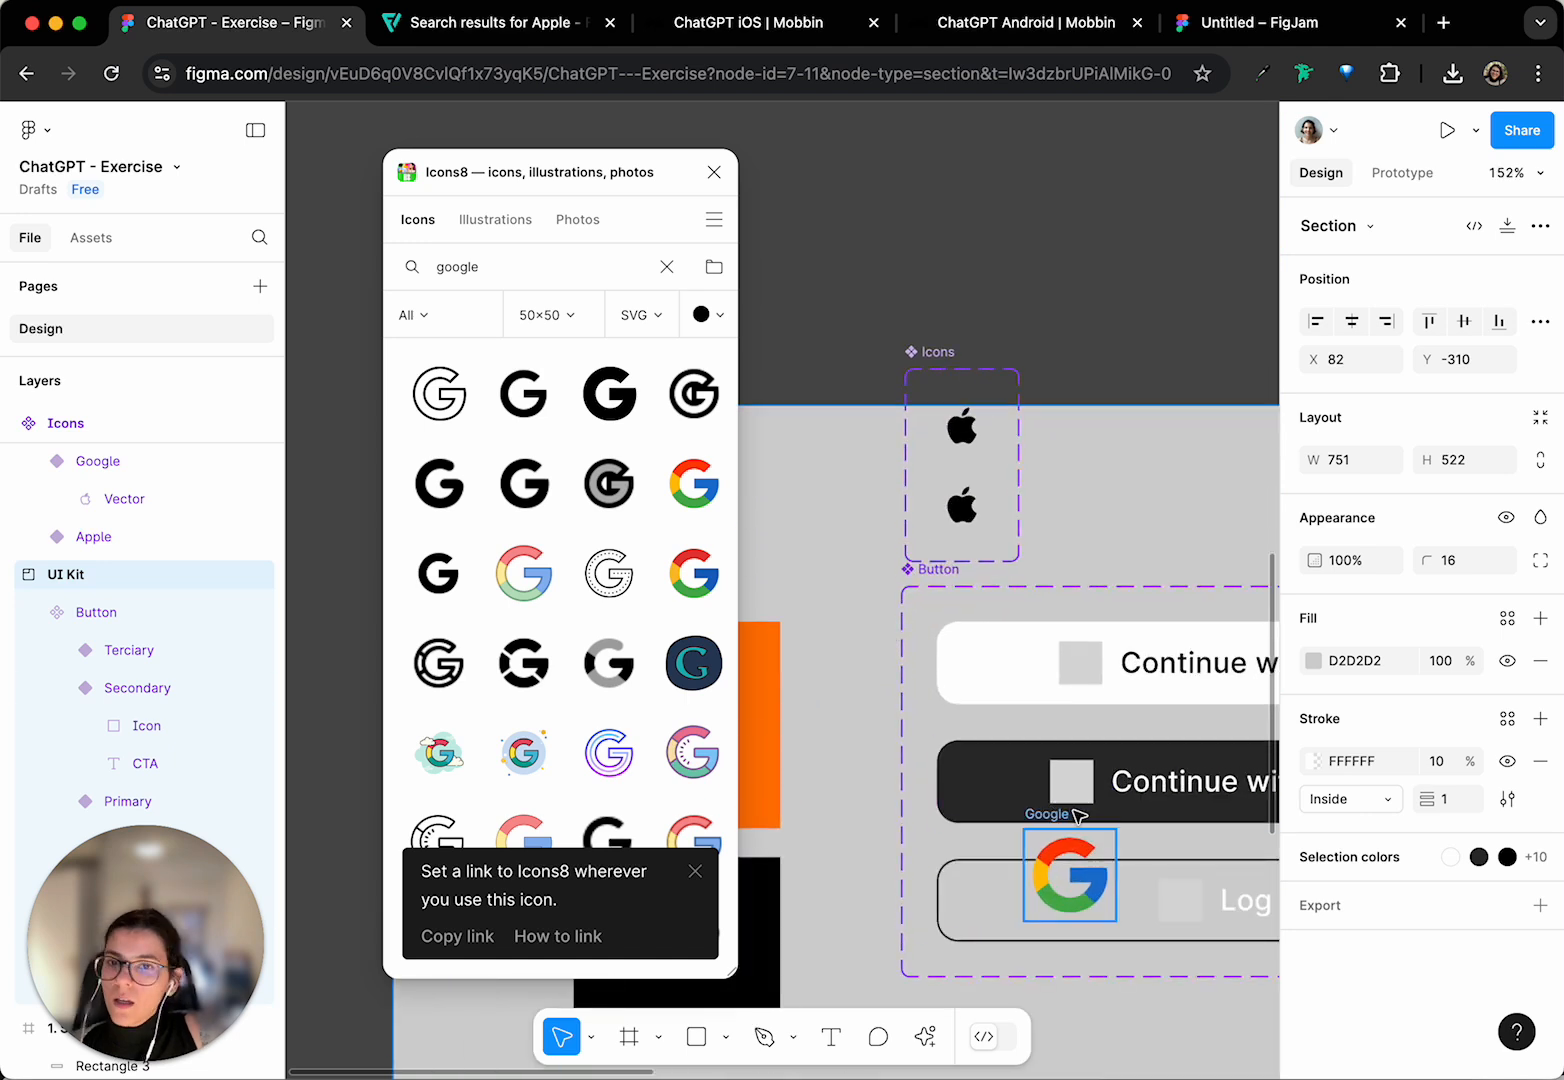
{"action": "scroll", "coordinate": [1078, 815], "scroll_direction": "right", "scroll_amount": 2}
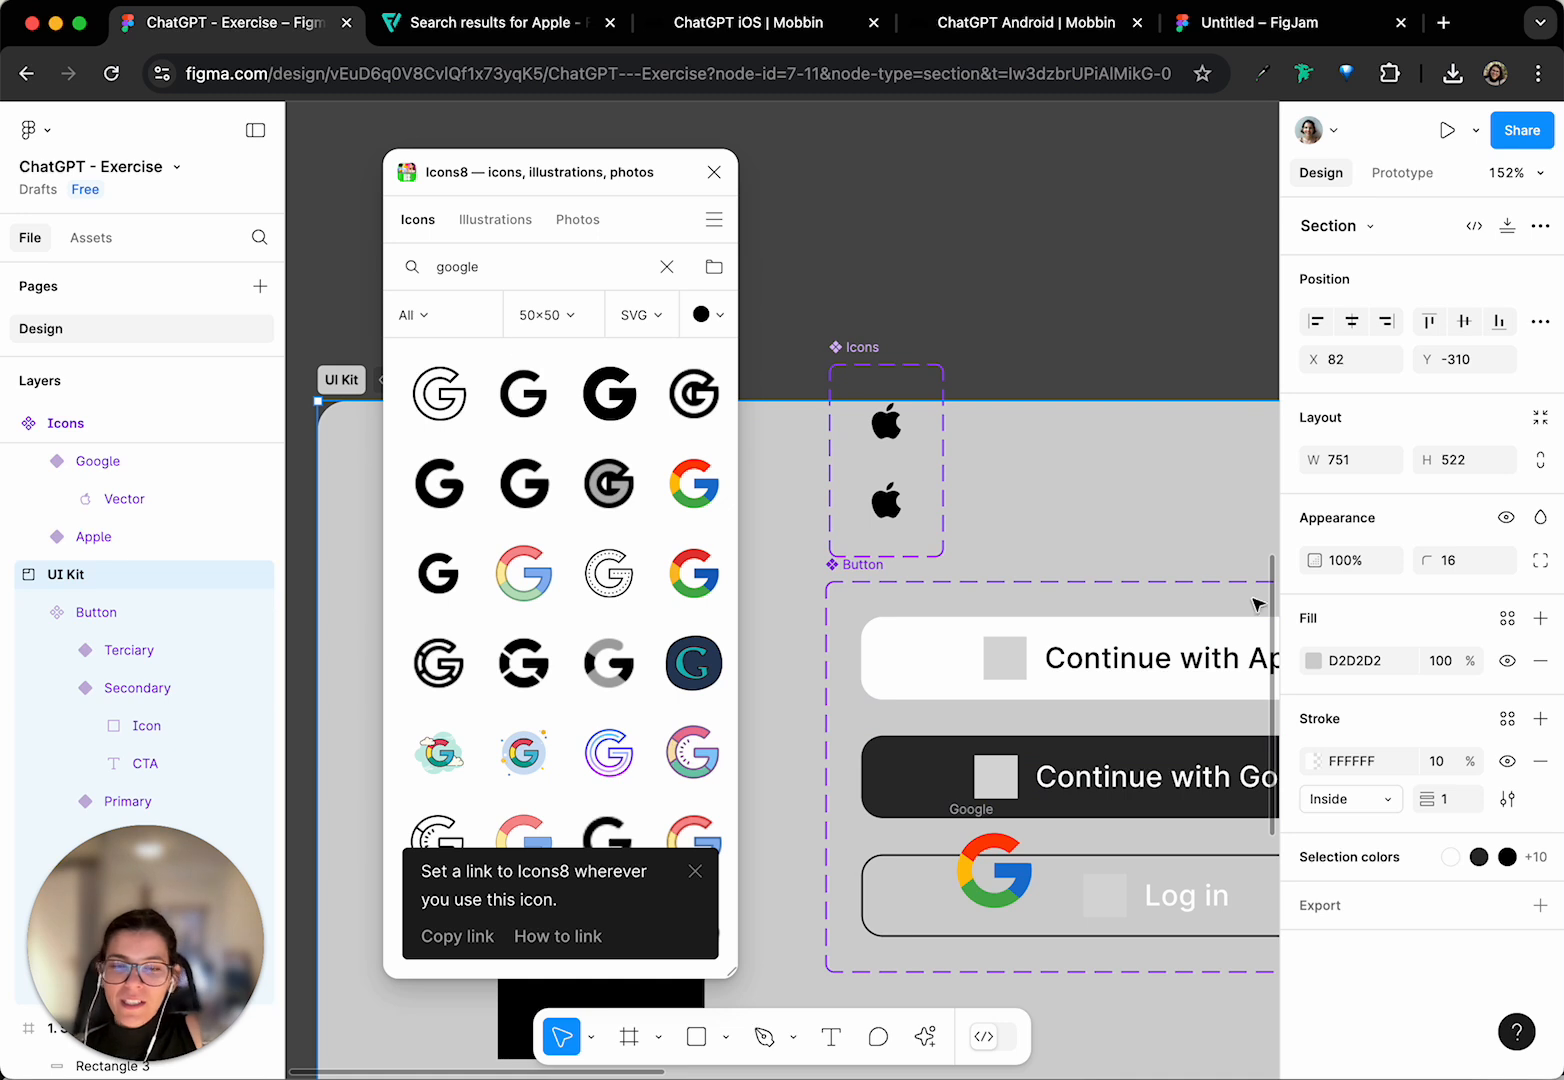
{"action": "scroll", "coordinate": [1190, 587], "scroll_direction": "down", "scroll_amount": 5}
{"action": "scroll", "coordinate": [1160, 592], "scroll_direction": "right", "scroll_amount": 5}
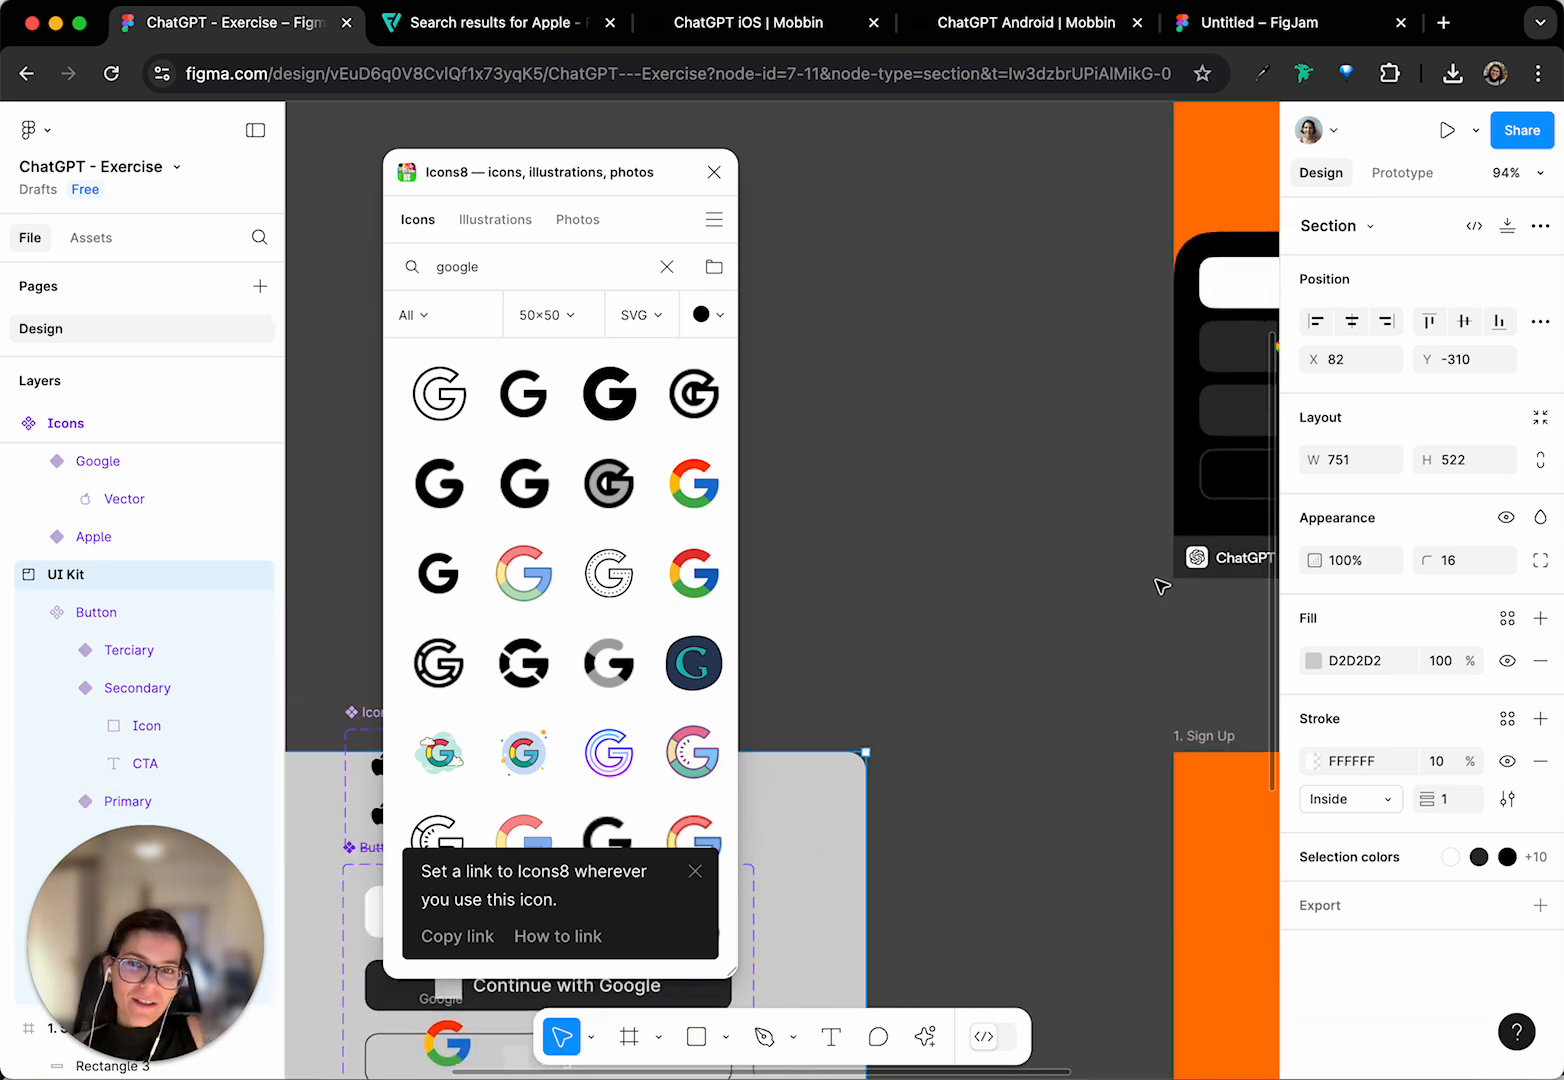
{"action": "scroll", "coordinate": [1160, 588], "scroll_direction": "left", "scroll_amount": 6}
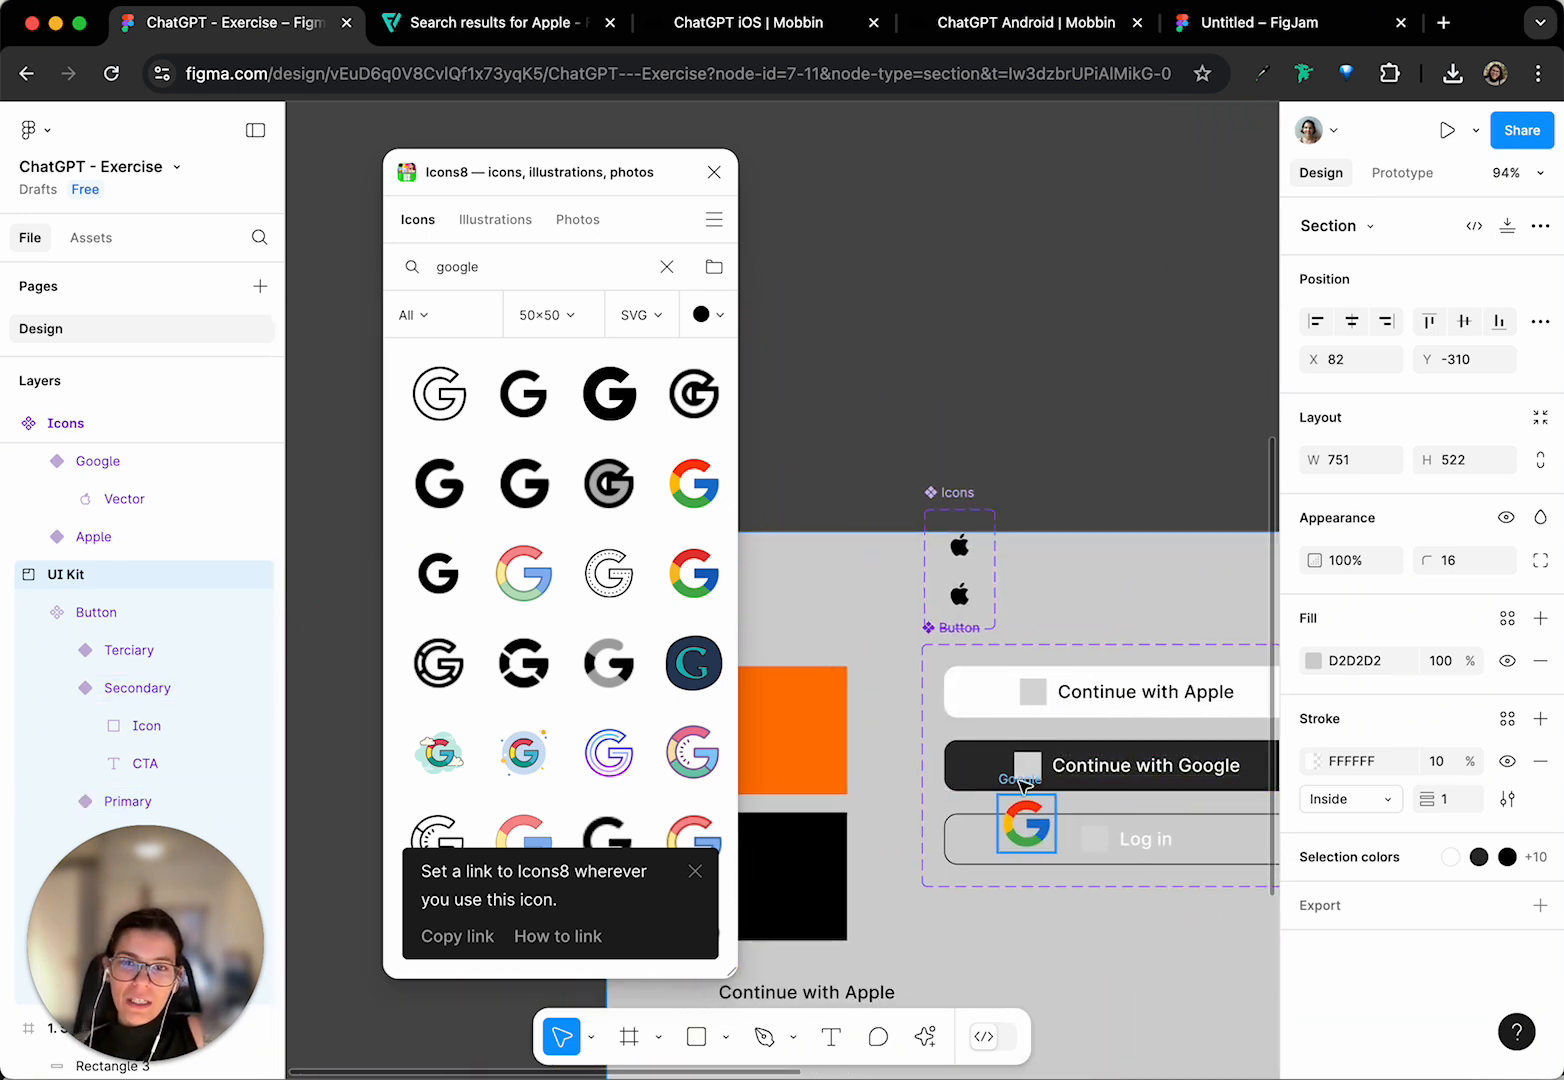
{"action": "scroll", "coordinate": [1058, 587], "scroll_direction": "right", "scroll_amount": 7}
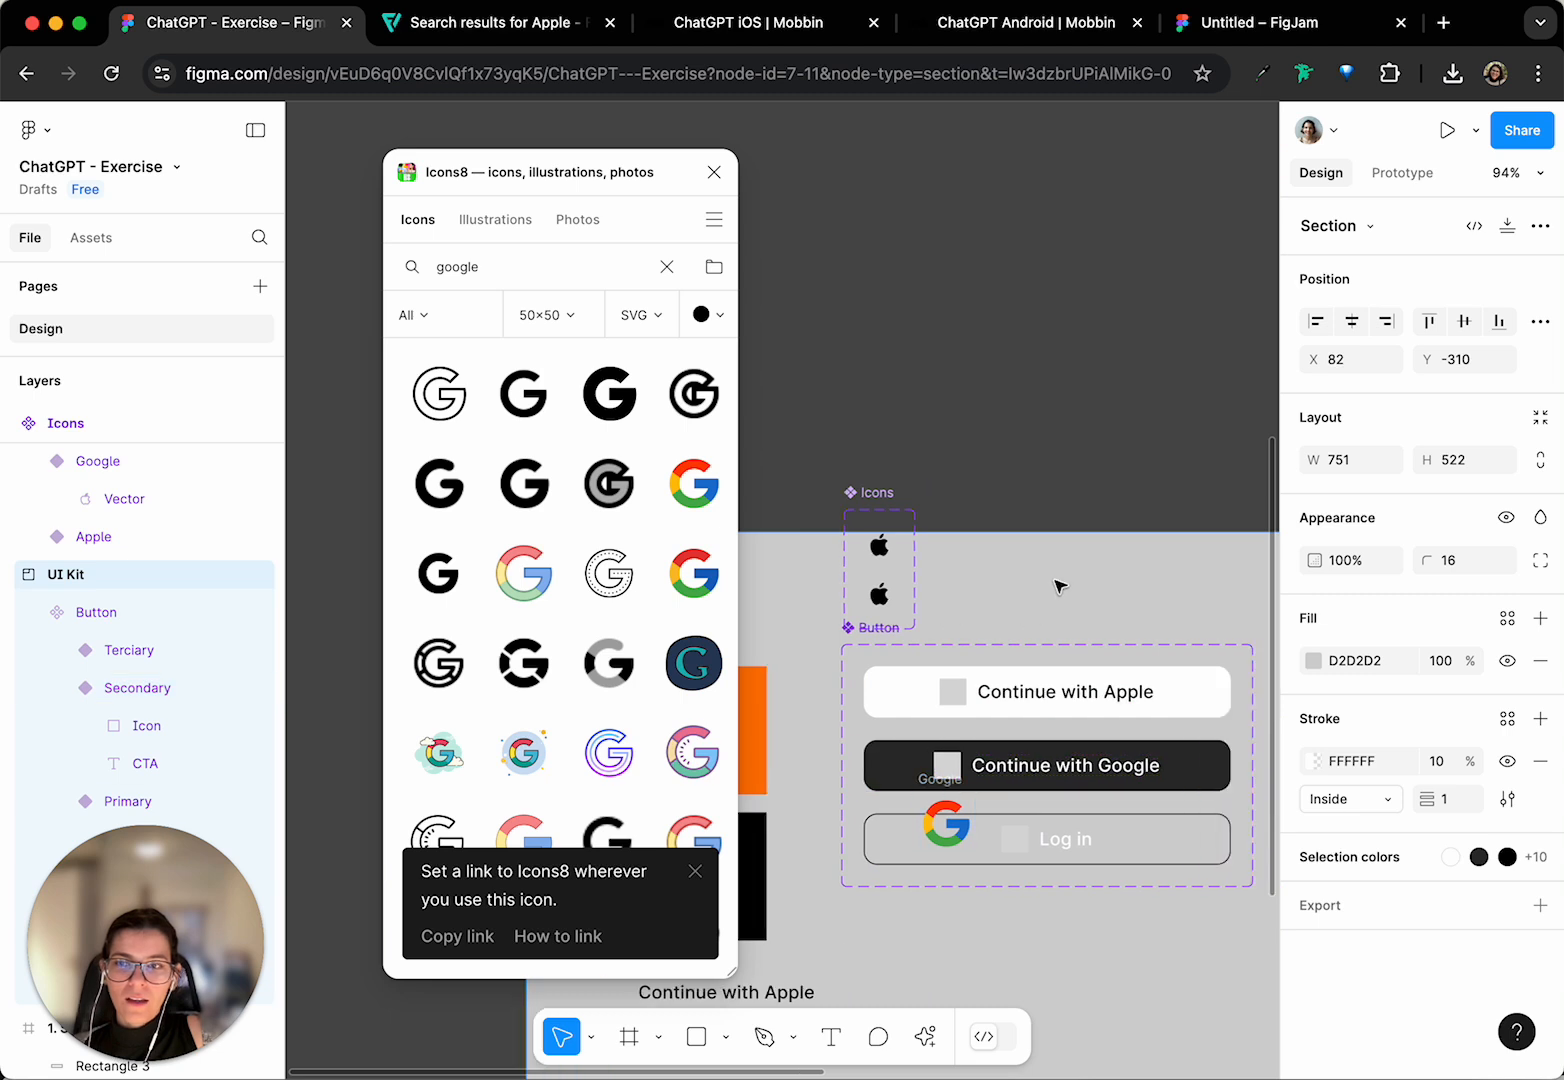
{"action": "scroll", "coordinate": [1140, 370], "scroll_direction": "up", "scroll_amount": 5}
{"action": "scroll", "coordinate": [1124, 430], "scroll_direction": "up", "scroll_amount": 3}
{"action": "scroll", "coordinate": [1121, 443], "scroll_direction": "down", "scroll_amount": 10}
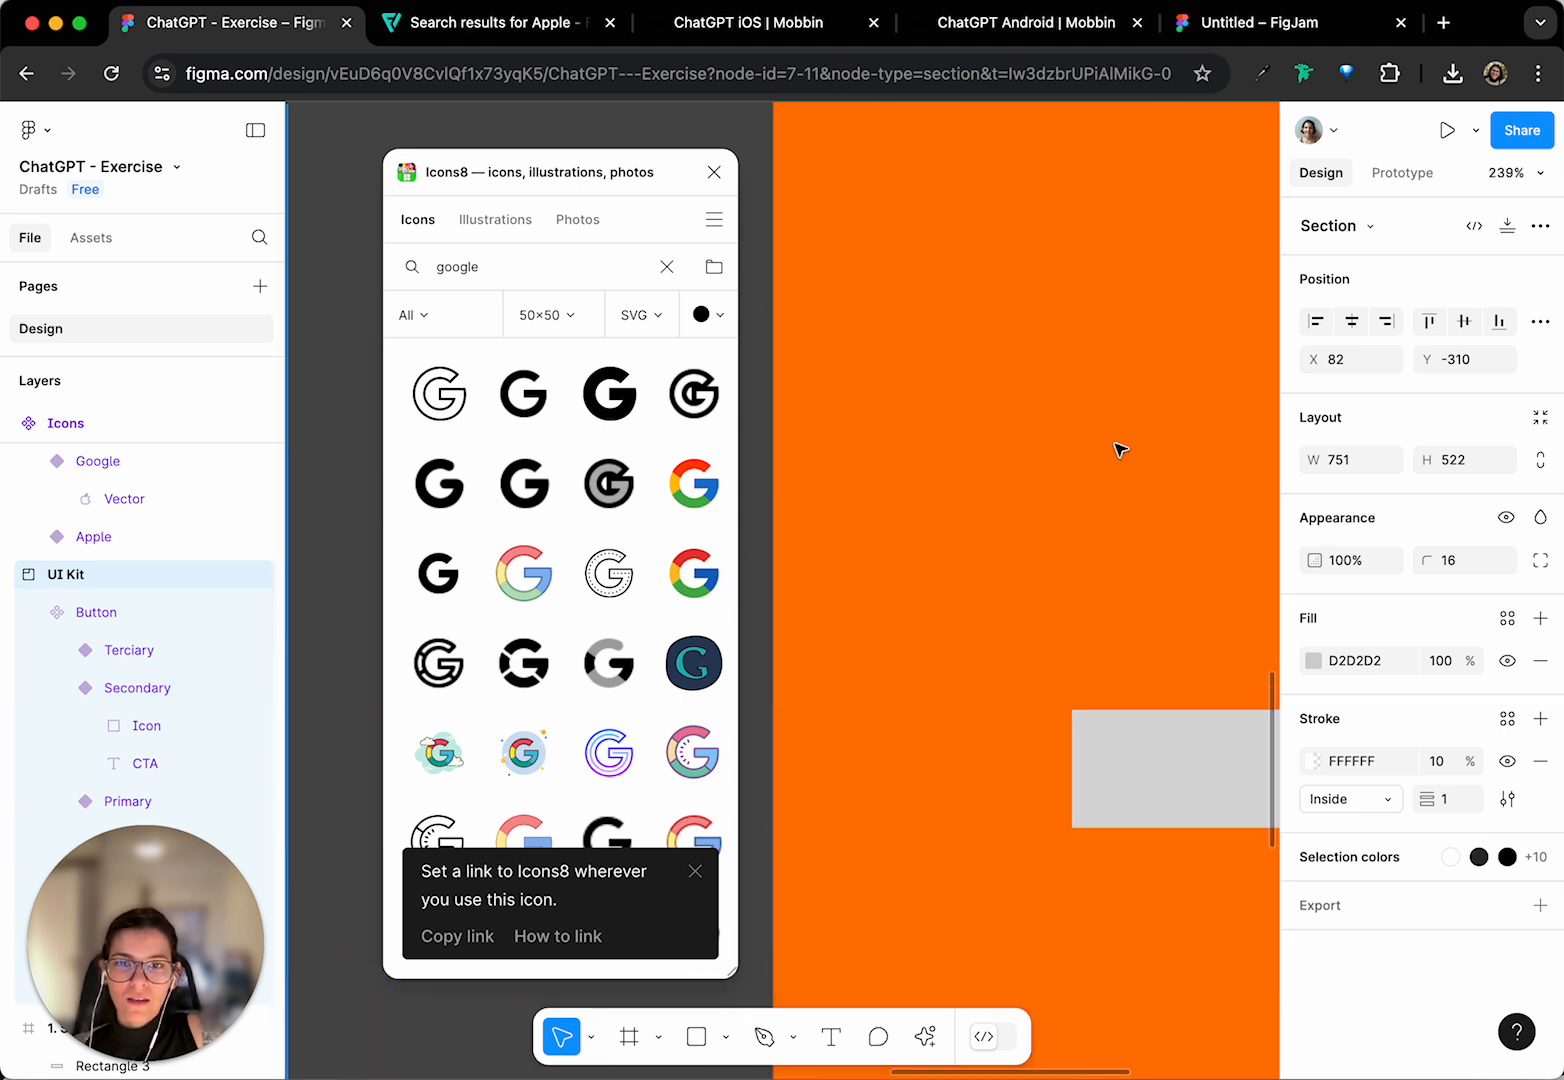
{"action": "scroll", "coordinate": [1120, 448], "scroll_direction": "down", "scroll_amount": 5}
{"action": "scroll", "coordinate": [1120, 449], "scroll_direction": "left", "scroll_amount": 4}
{"action": "scroll", "coordinate": [1120, 450], "scroll_direction": "up", "scroll_amount": 3}
{"action": "scroll", "coordinate": [1120, 450], "scroll_direction": "left", "scroll_amount": 3}
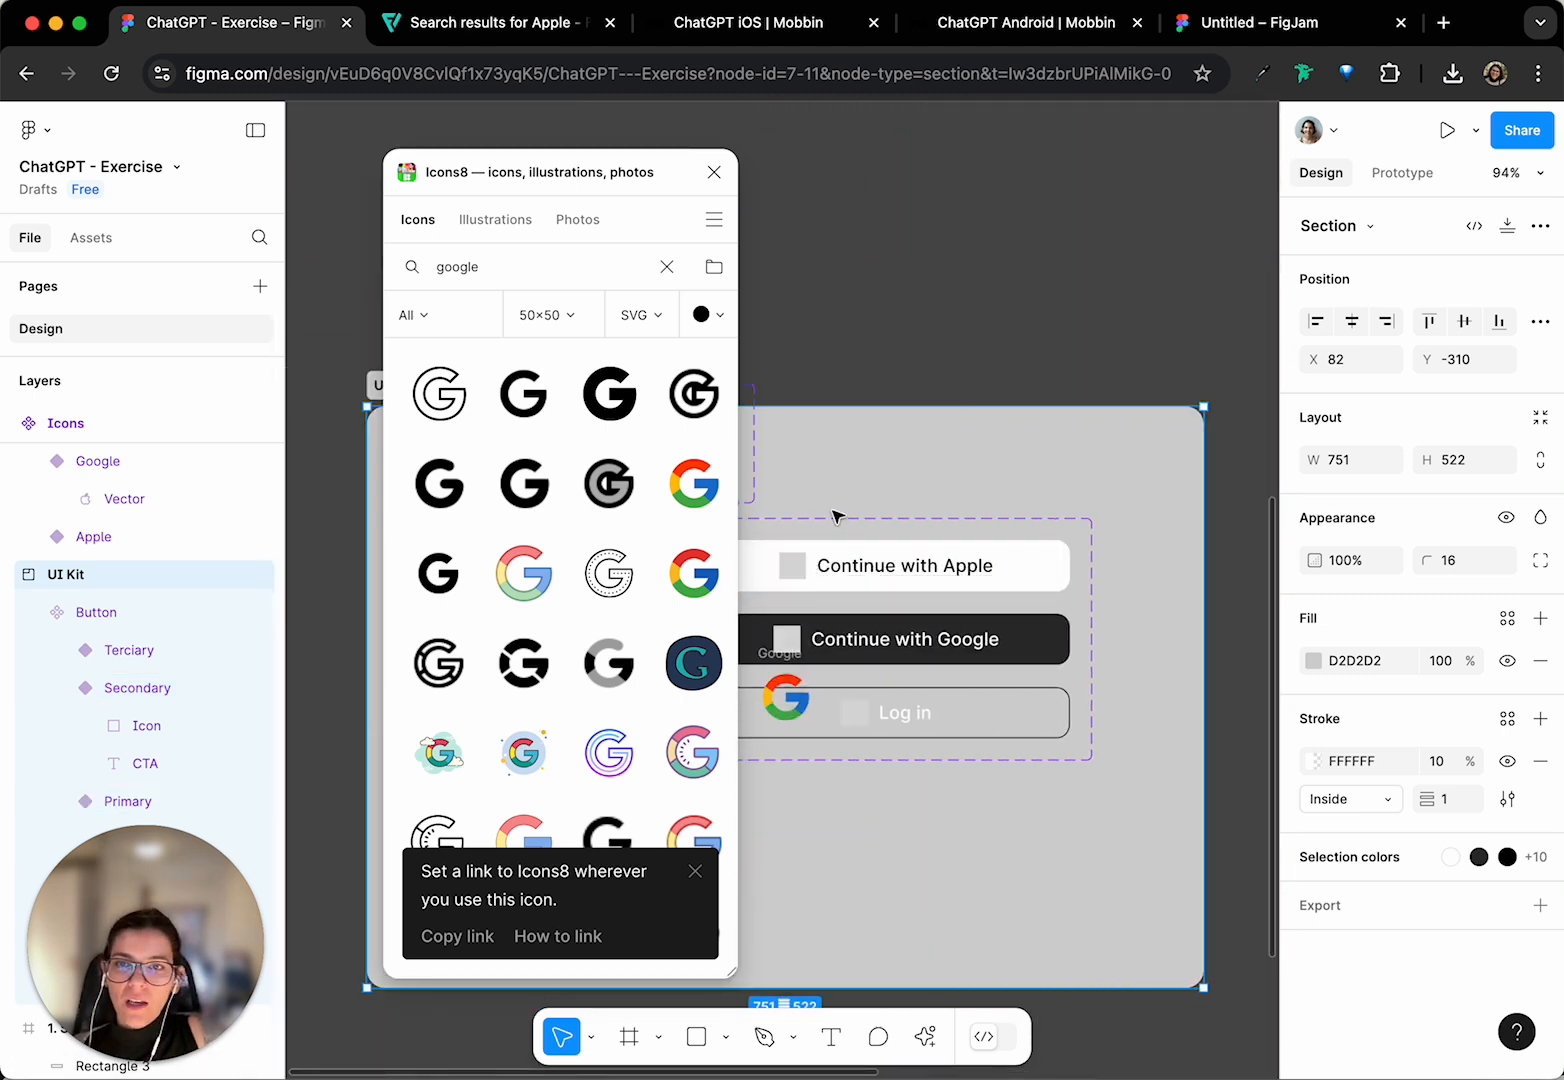
{"action": "scroll", "coordinate": [840, 545], "scroll_direction": "up", "scroll_amount": 4}
{"action": "scroll", "coordinate": [815, 650], "scroll_direction": "down", "scroll_amount": 2}
{"action": "left_click_drag", "start_coordinate": [812, 672], "coordinate": [871, 264]}
- Search Icons8 for email and compare the icons with the envelope on the reference screen's email button
{"action": "scroll", "coordinate": [1045, 403], "scroll_direction": "right", "scroll_amount": 6}
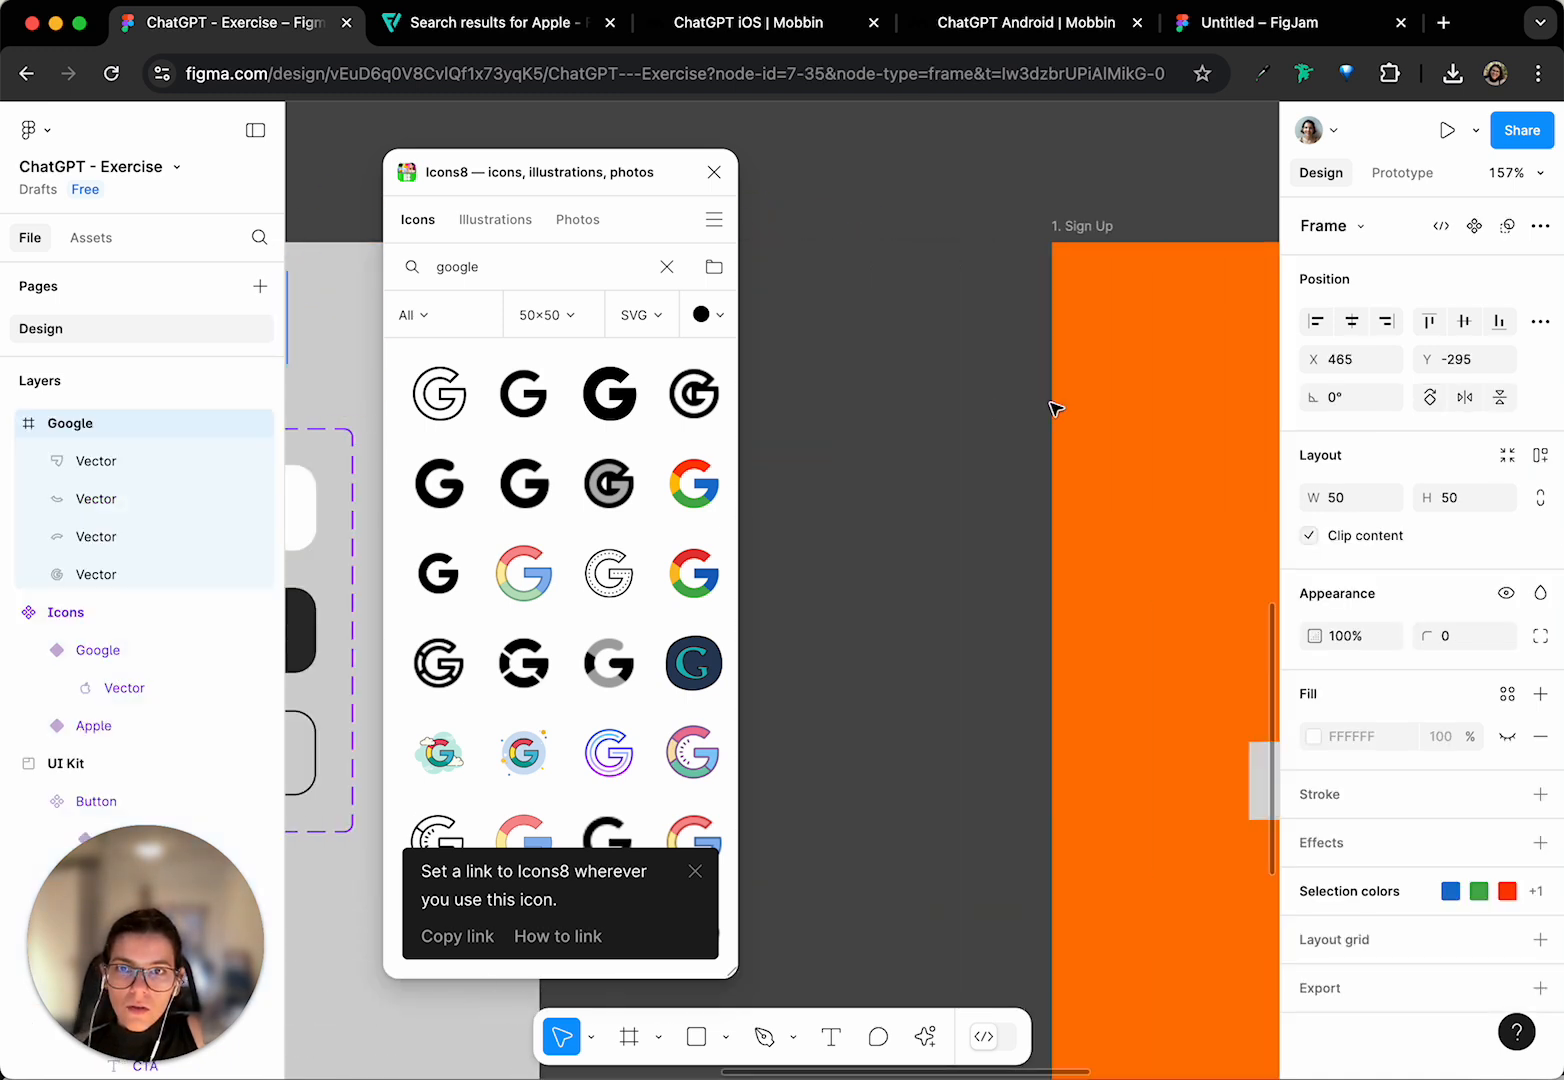
{"action": "scroll", "coordinate": [1050, 409], "scroll_direction": "left", "scroll_amount": 2}
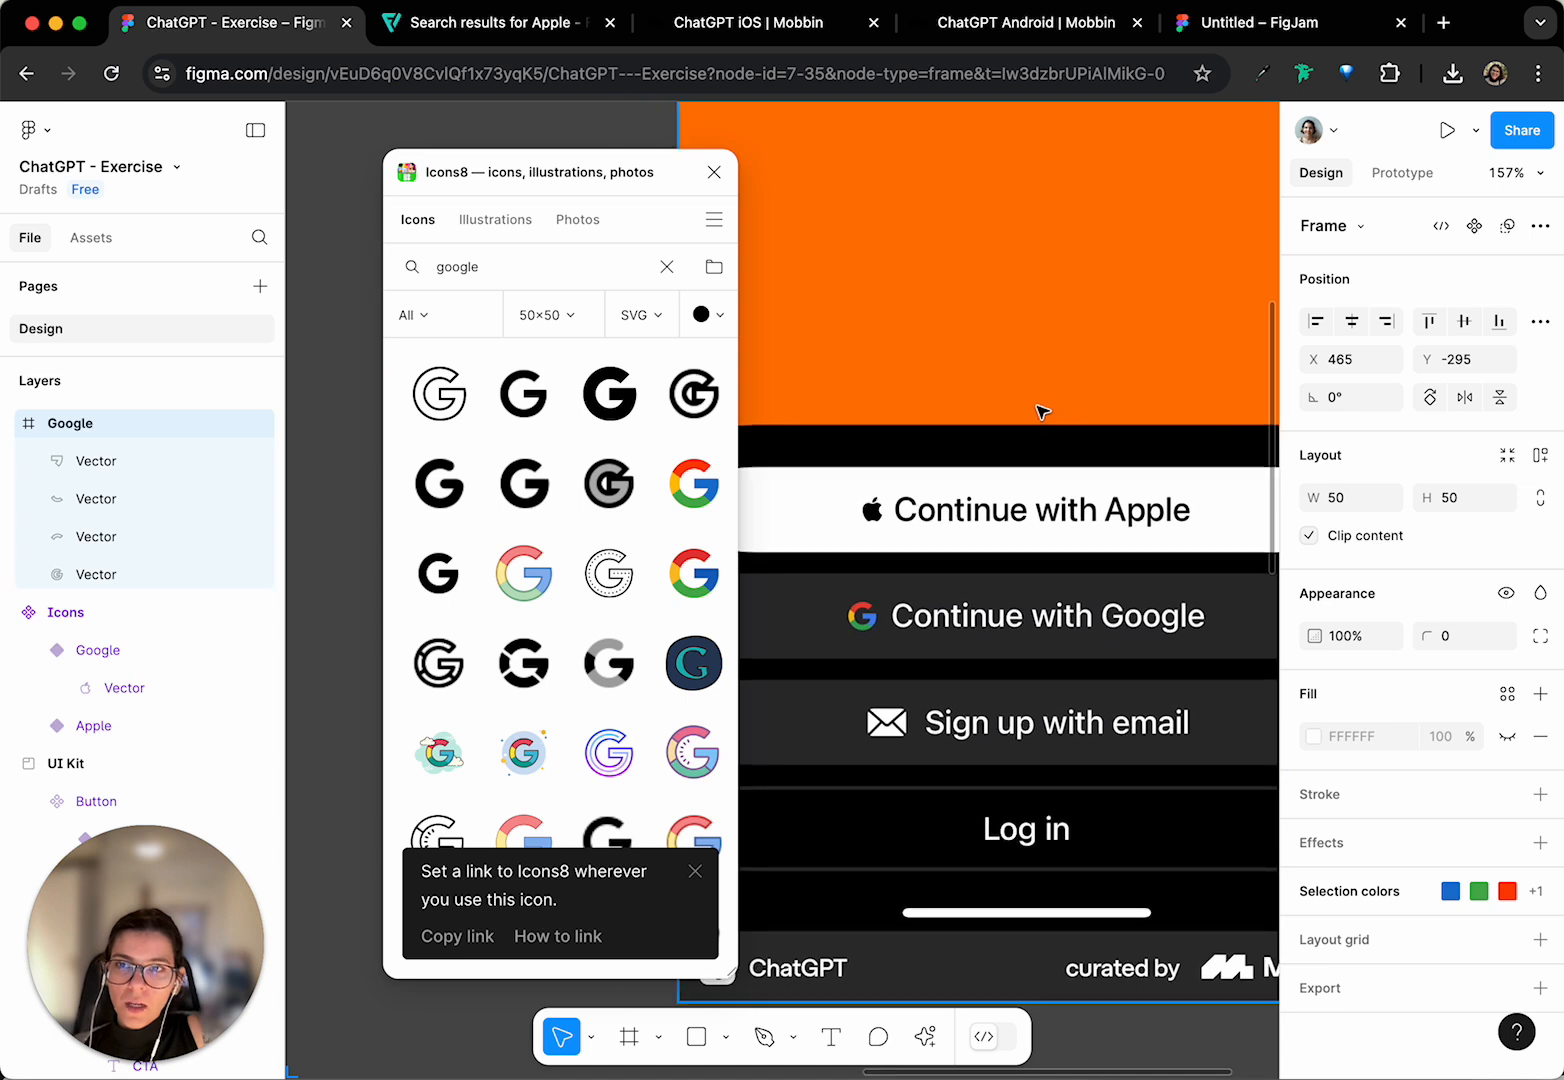
{"action": "double_click", "coordinate": [472, 257]}
{"action": "type", "text": "email"}
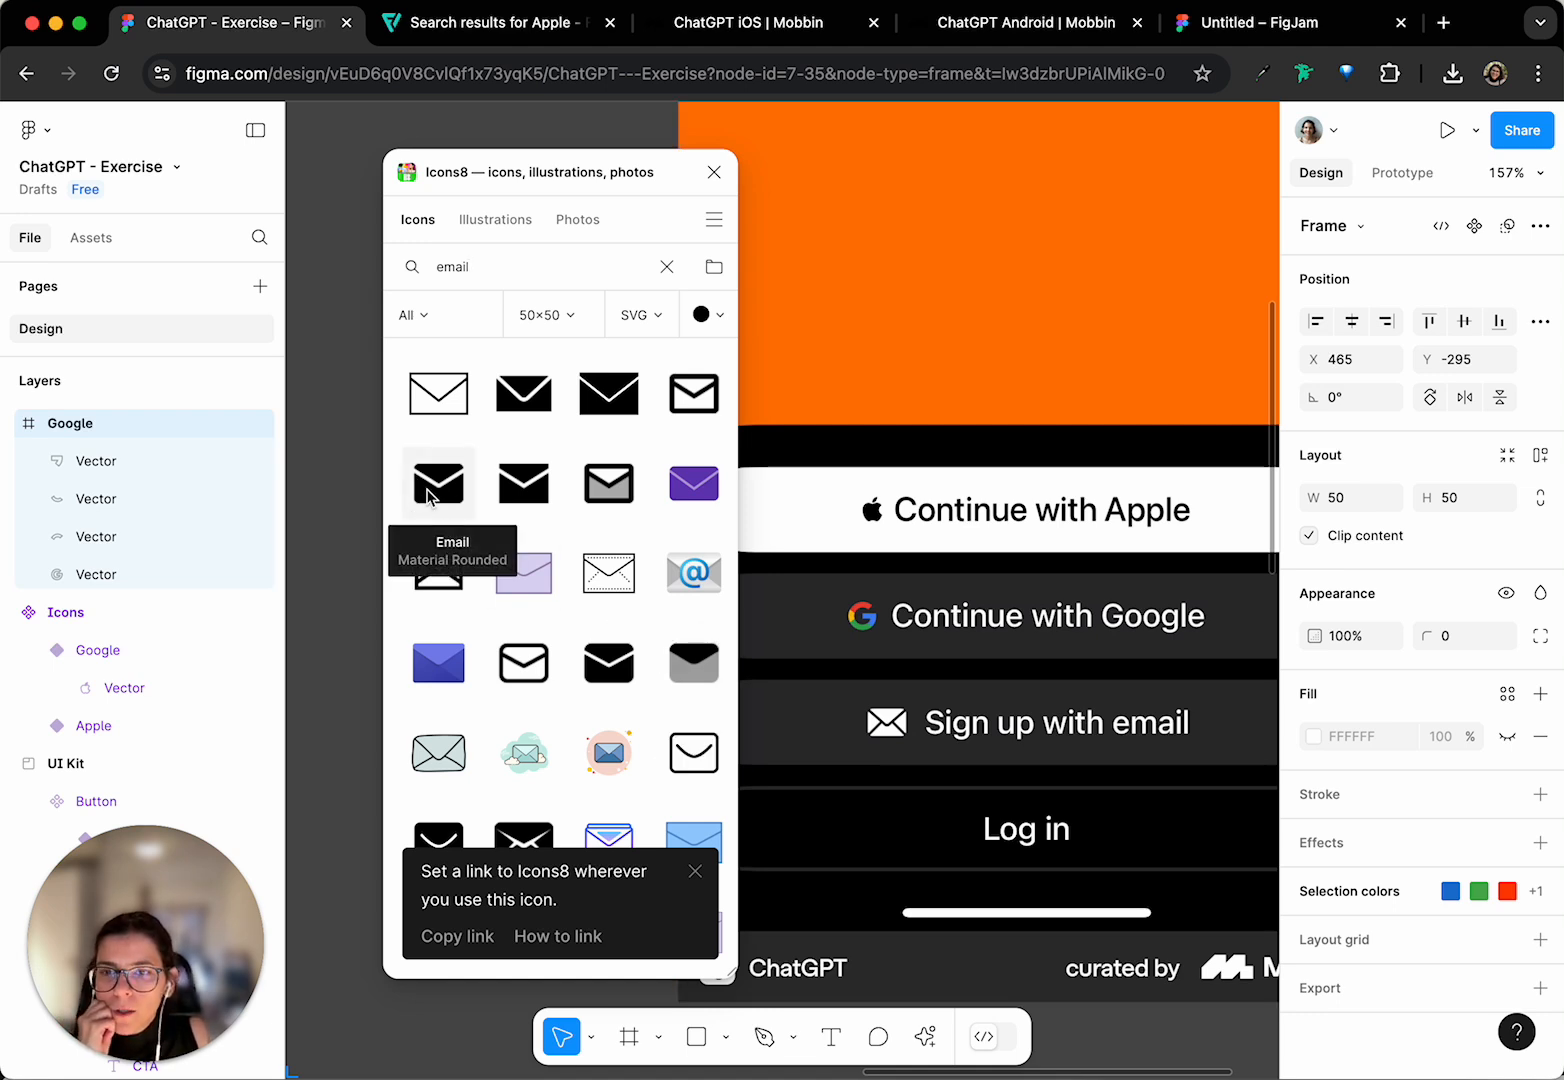
{"action": "left_click", "coordinate": [552, 320]}
{"action": "left_click", "coordinate": [556, 322]}
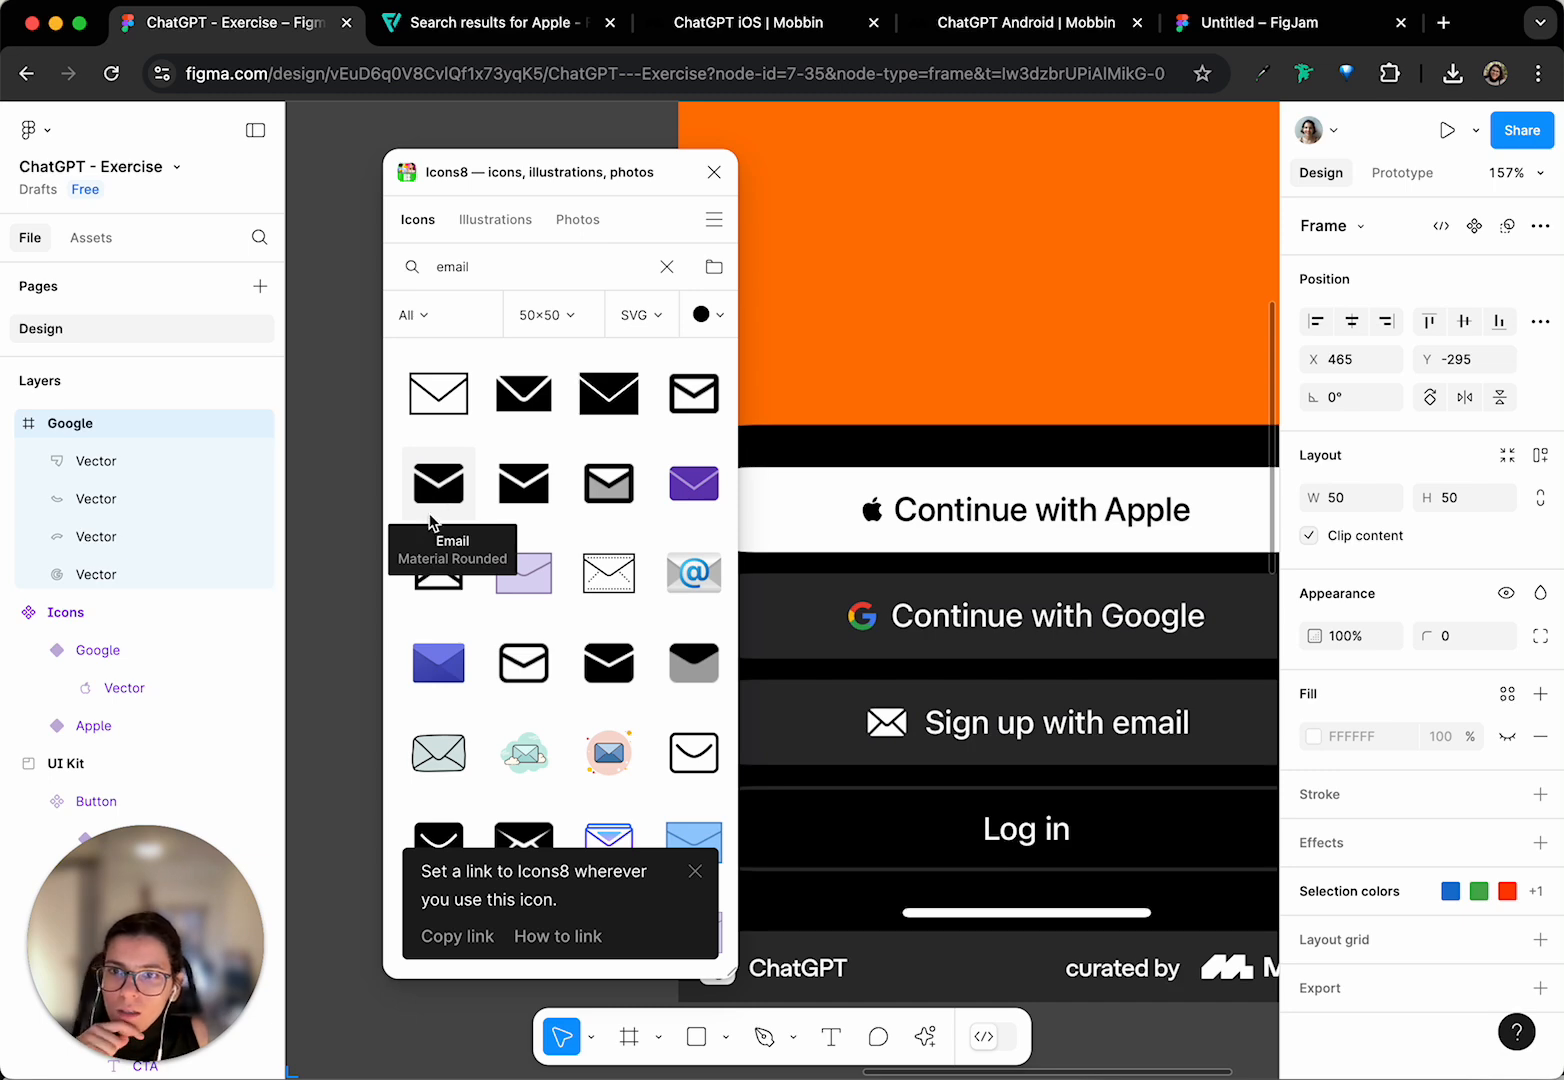
{"action": "scroll", "coordinate": [873, 711], "scroll_direction": "up", "scroll_amount": 10}
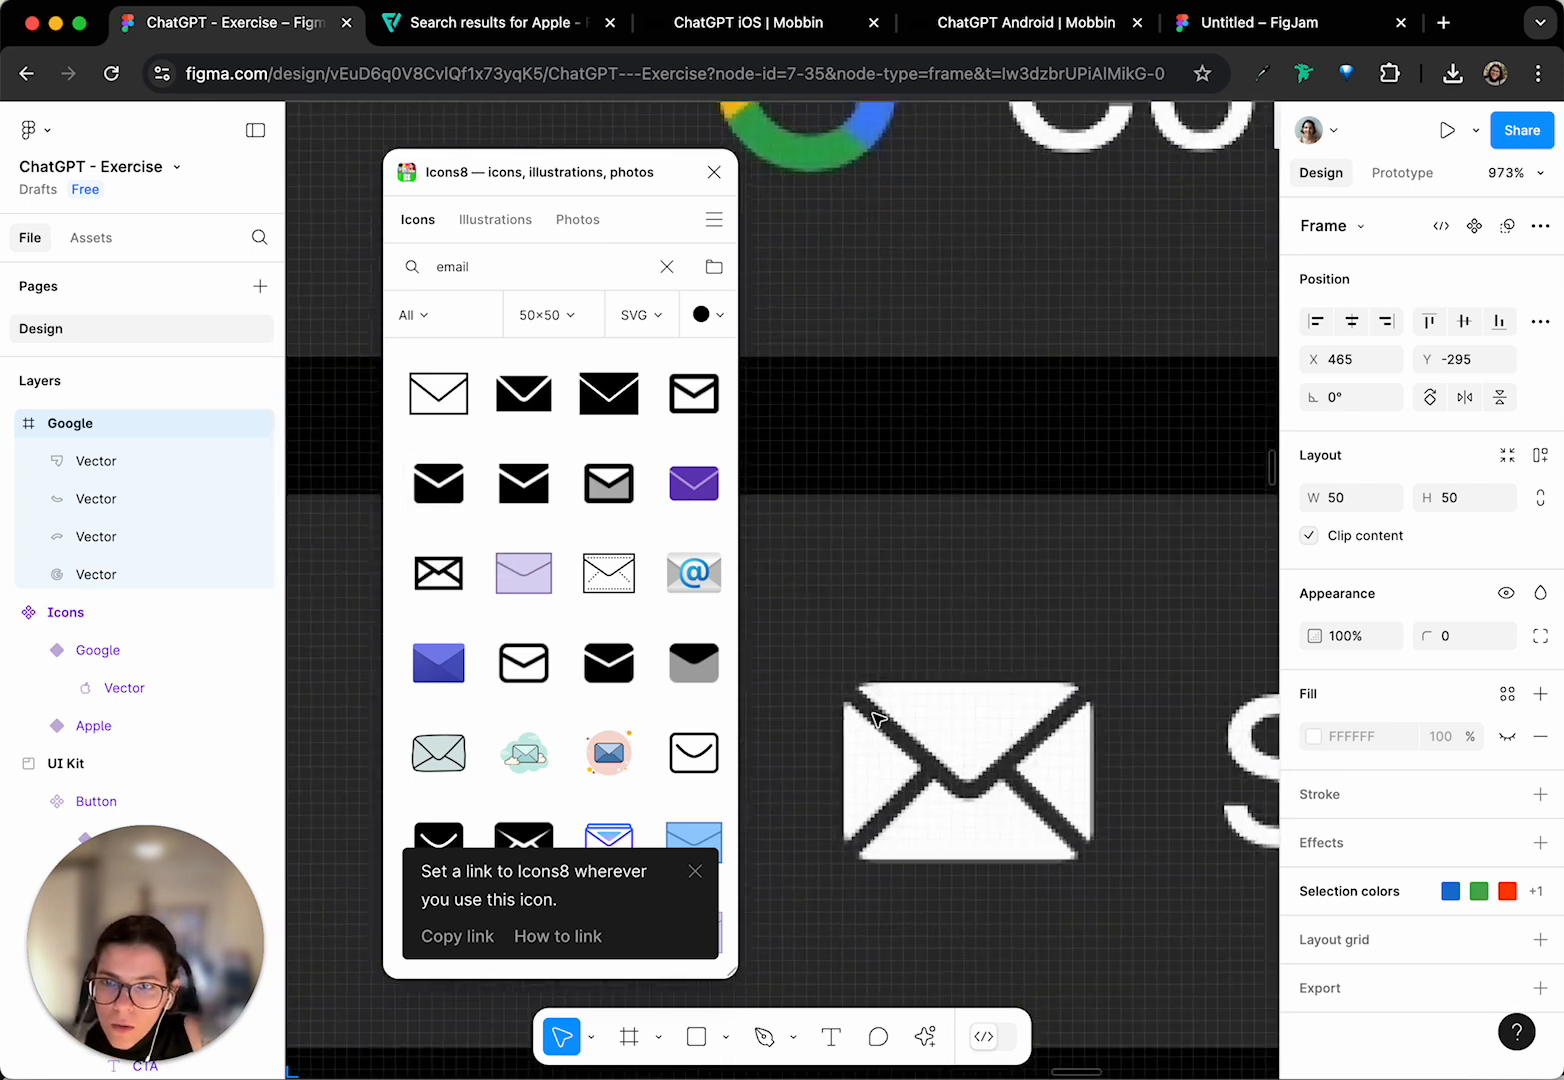
- Try to insert the Material Rounded Email icon from Icons8 at 50×50 as SVG
{"action": "left_click", "coordinate": [437, 484]}
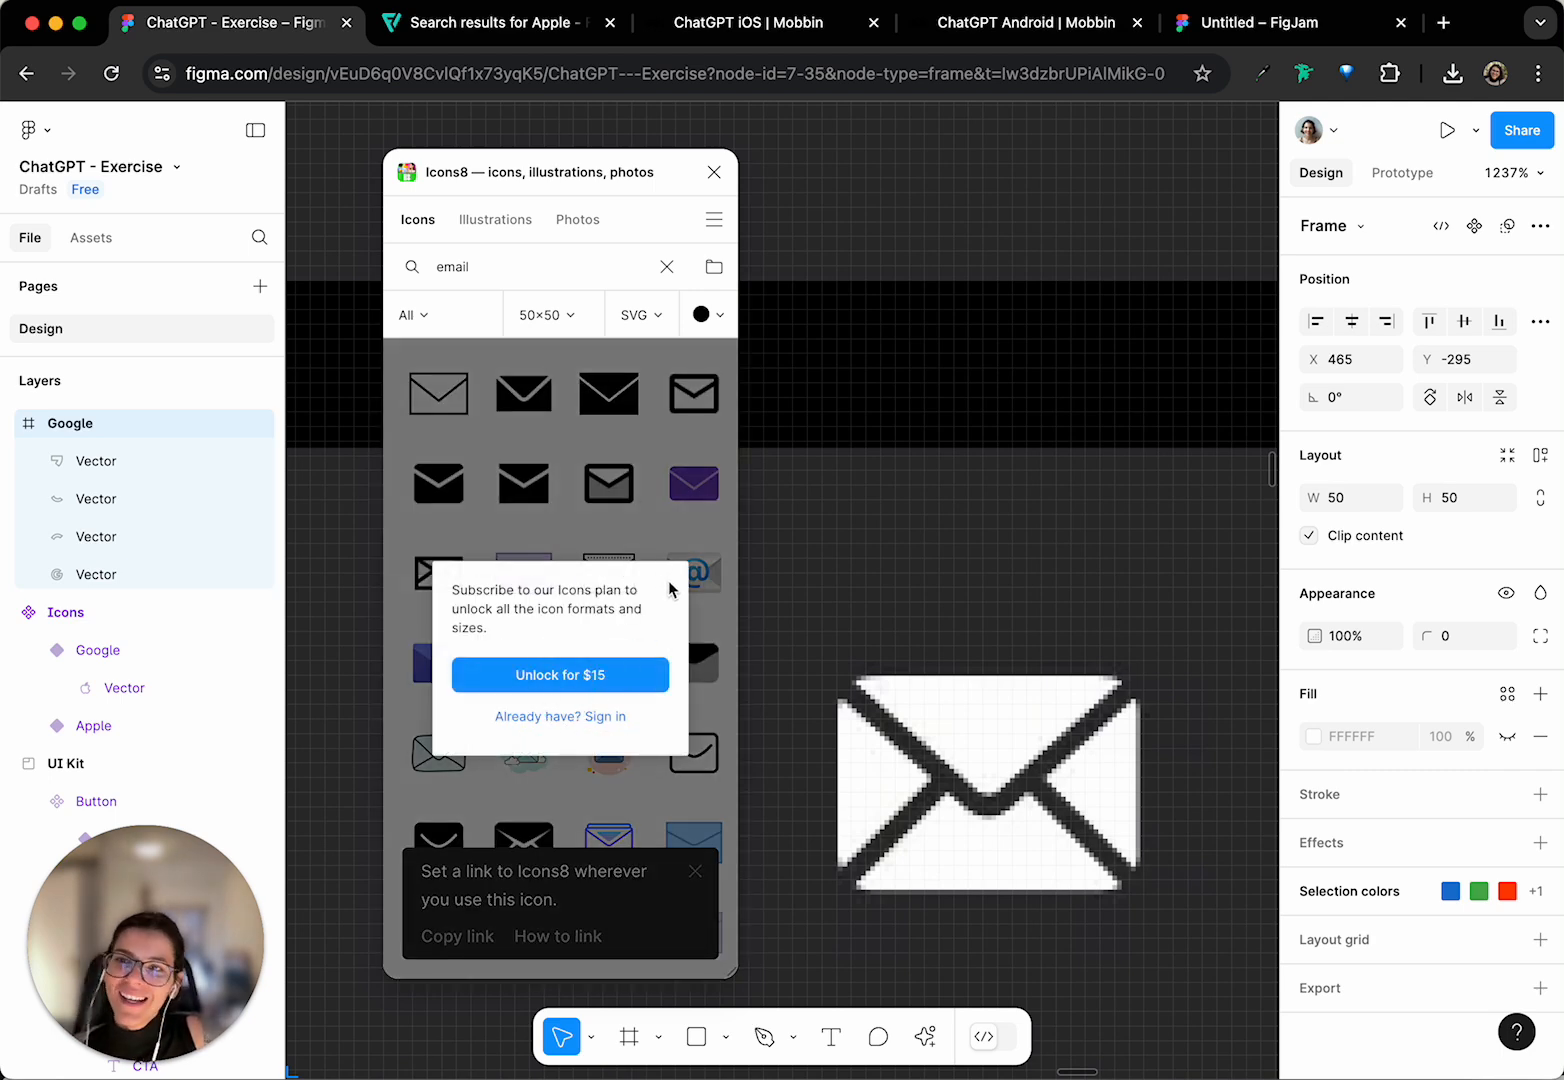
{"action": "left_click", "coordinate": [624, 490]}
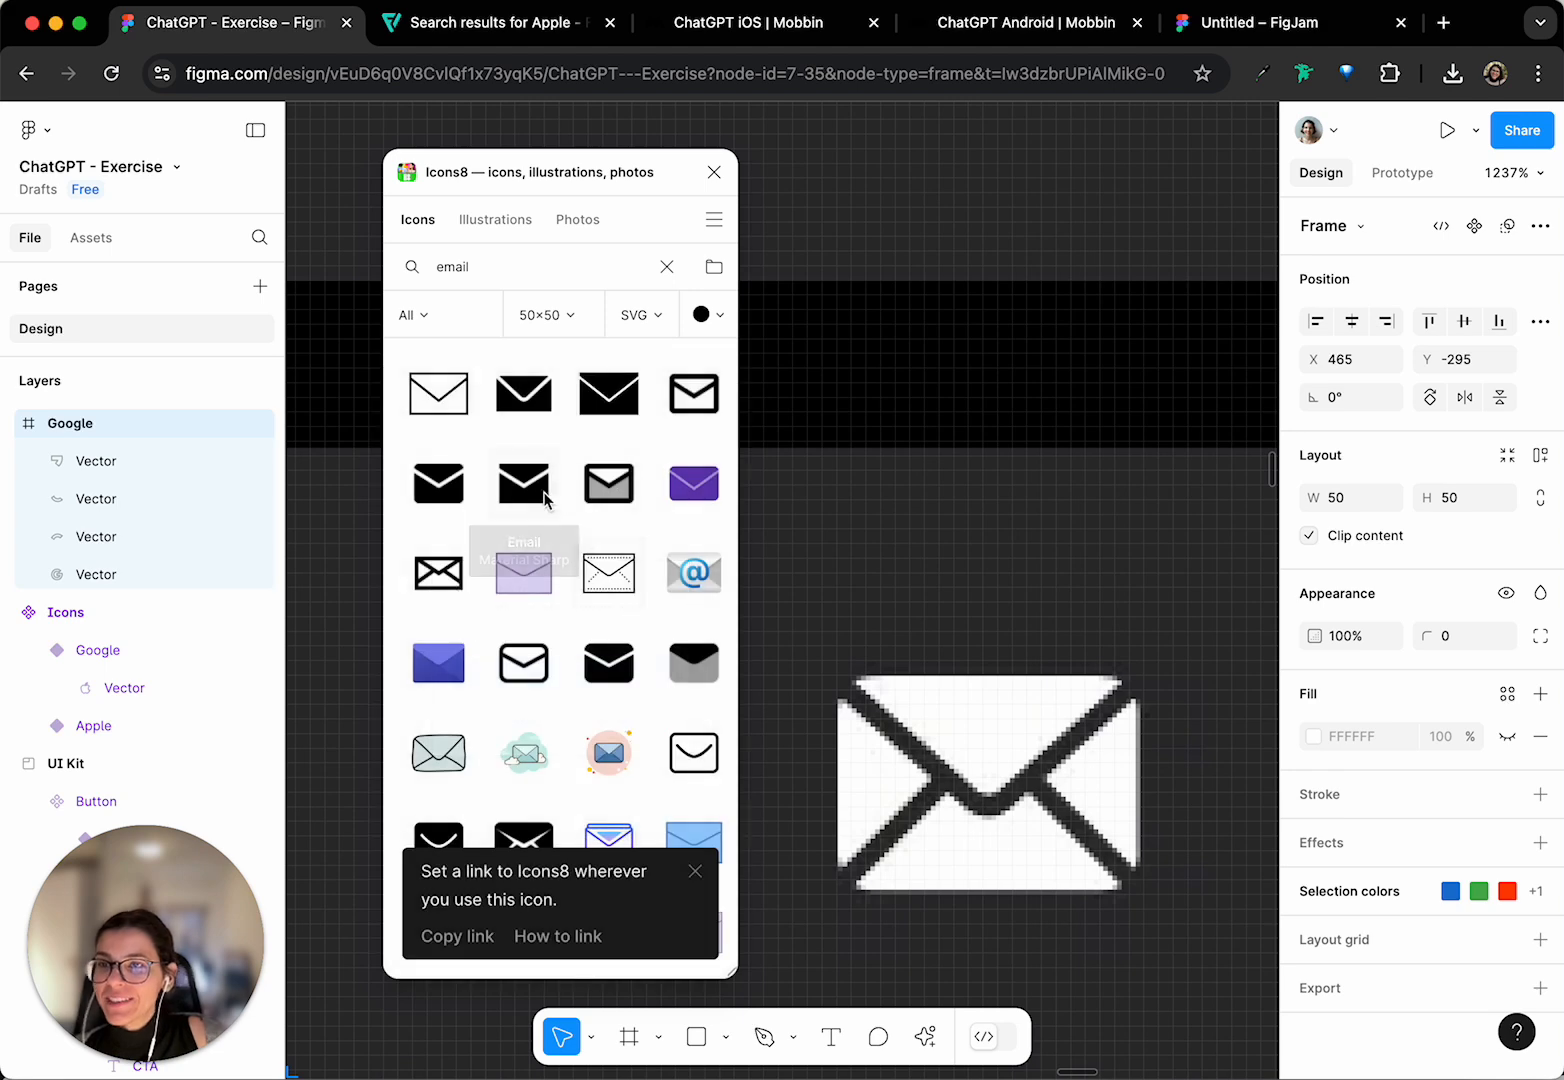
{"action": "scroll", "coordinate": [537, 489], "scroll_direction": "down", "scroll_amount": 3}
{"action": "scroll", "coordinate": [520, 490], "scroll_direction": "up", "scroll_amount": 3}
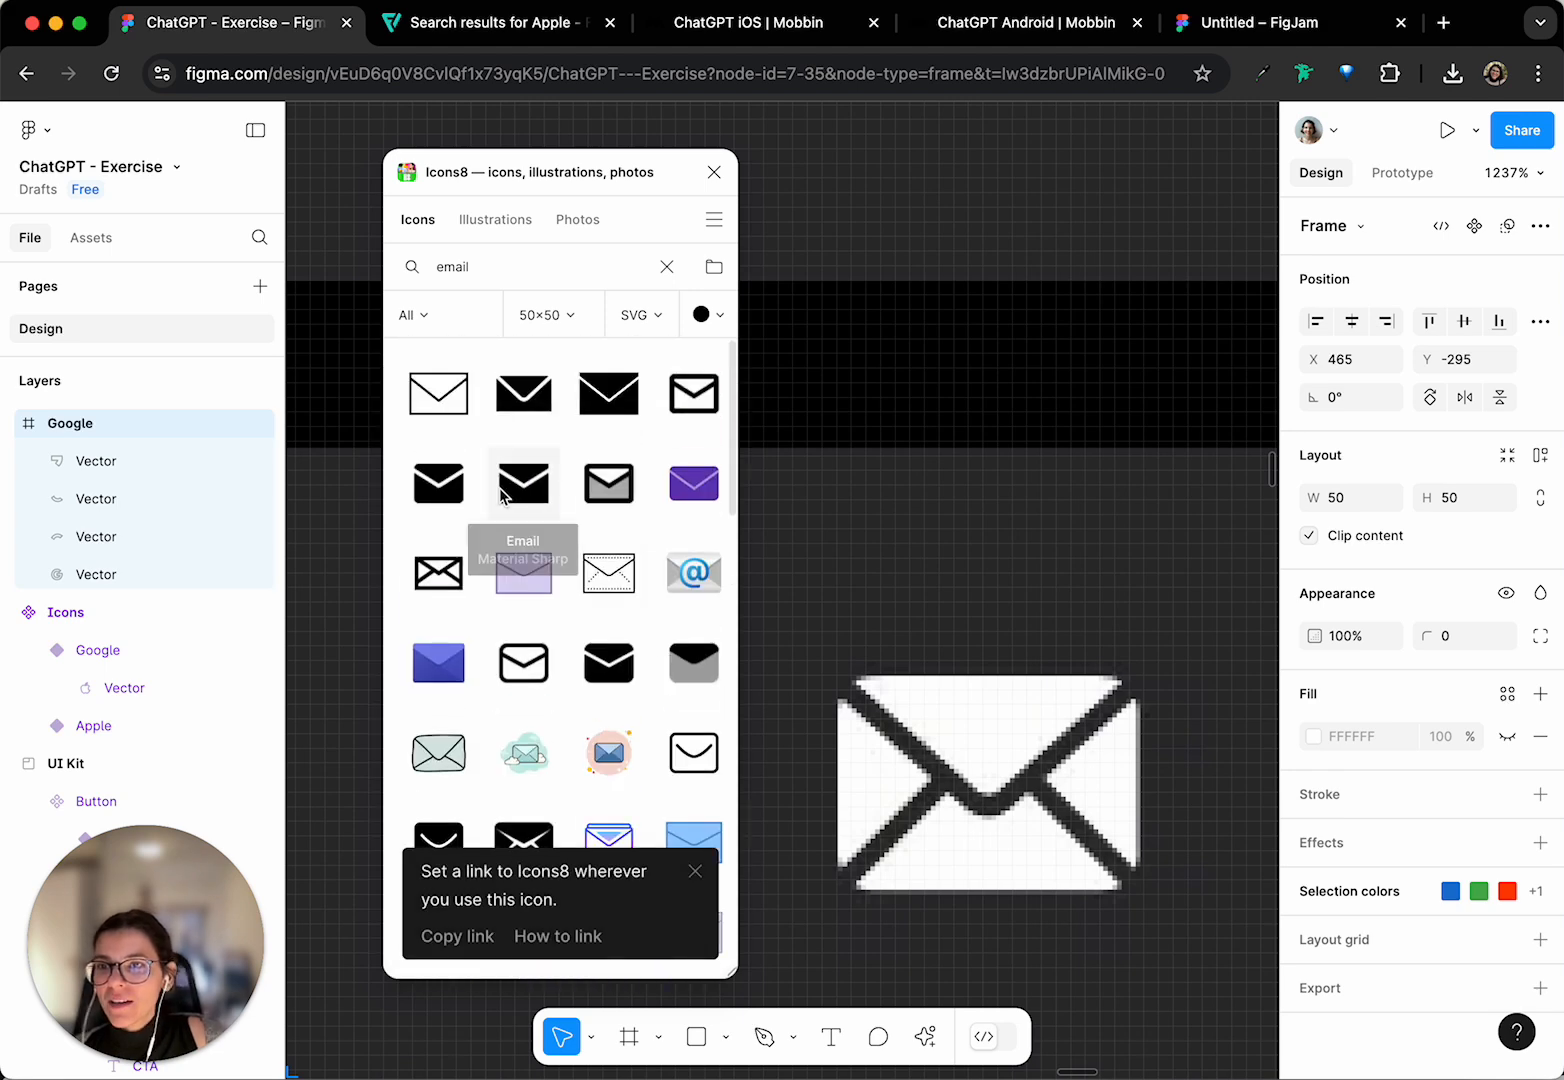
{"action": "left_click", "coordinate": [448, 487]}
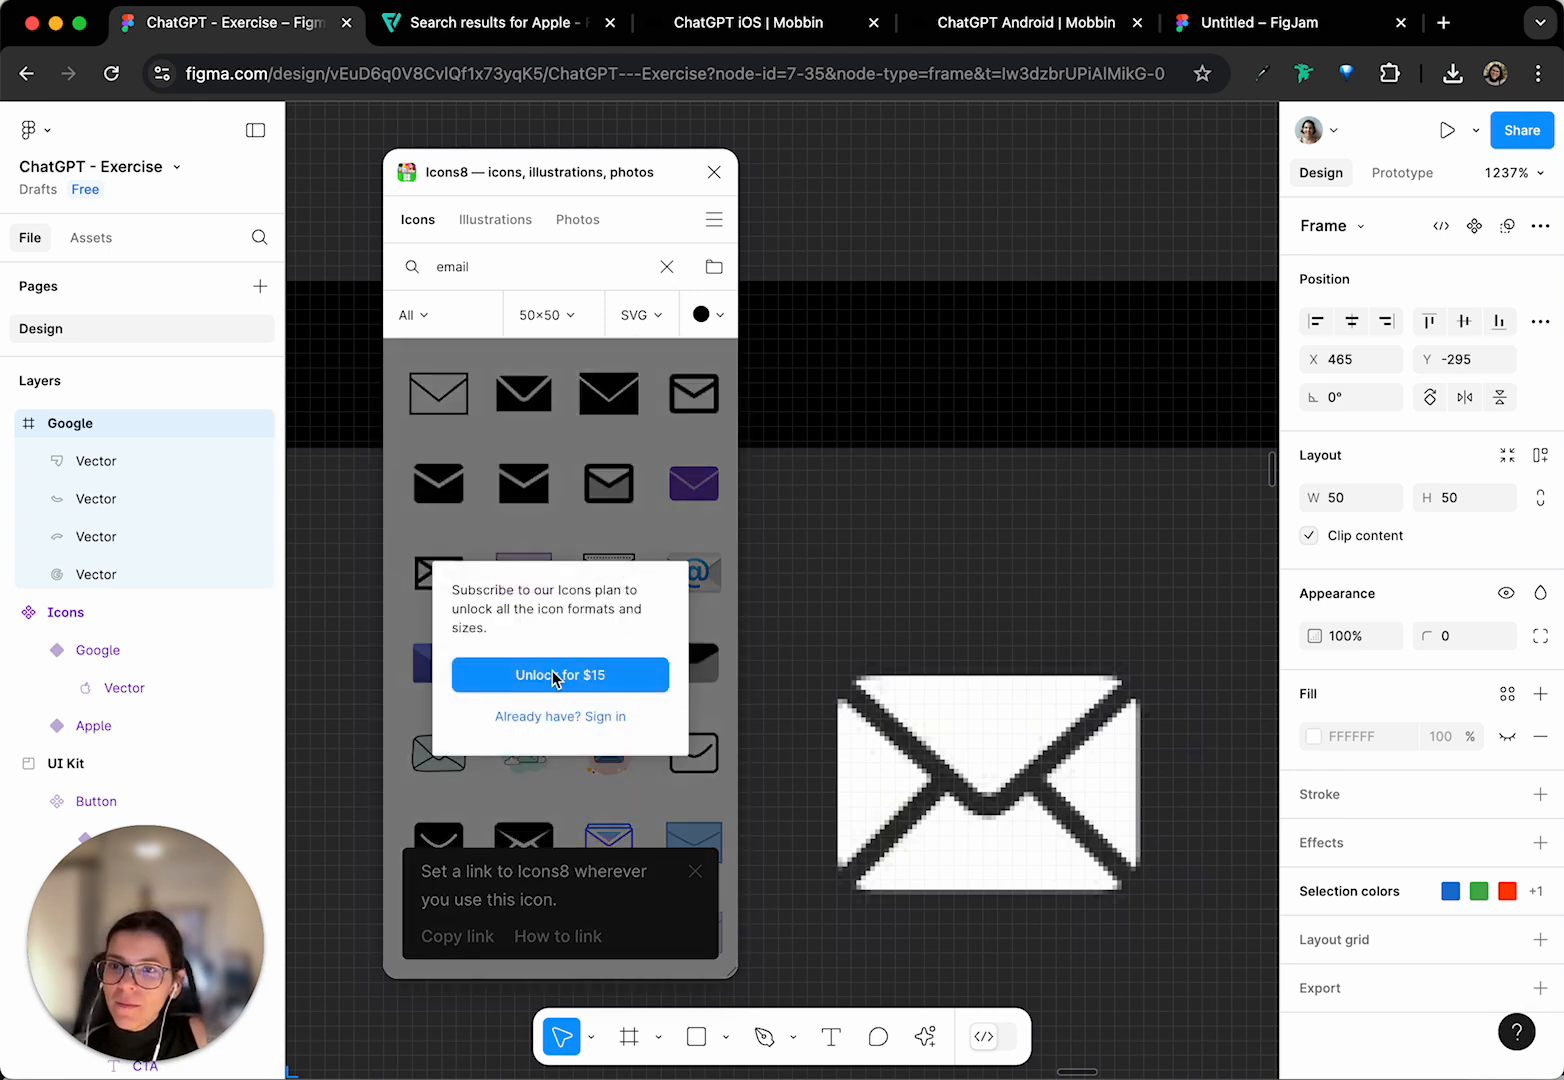
{"action": "left_click", "coordinate": [785, 510]}
{"action": "left_click", "coordinate": [601, 485]}
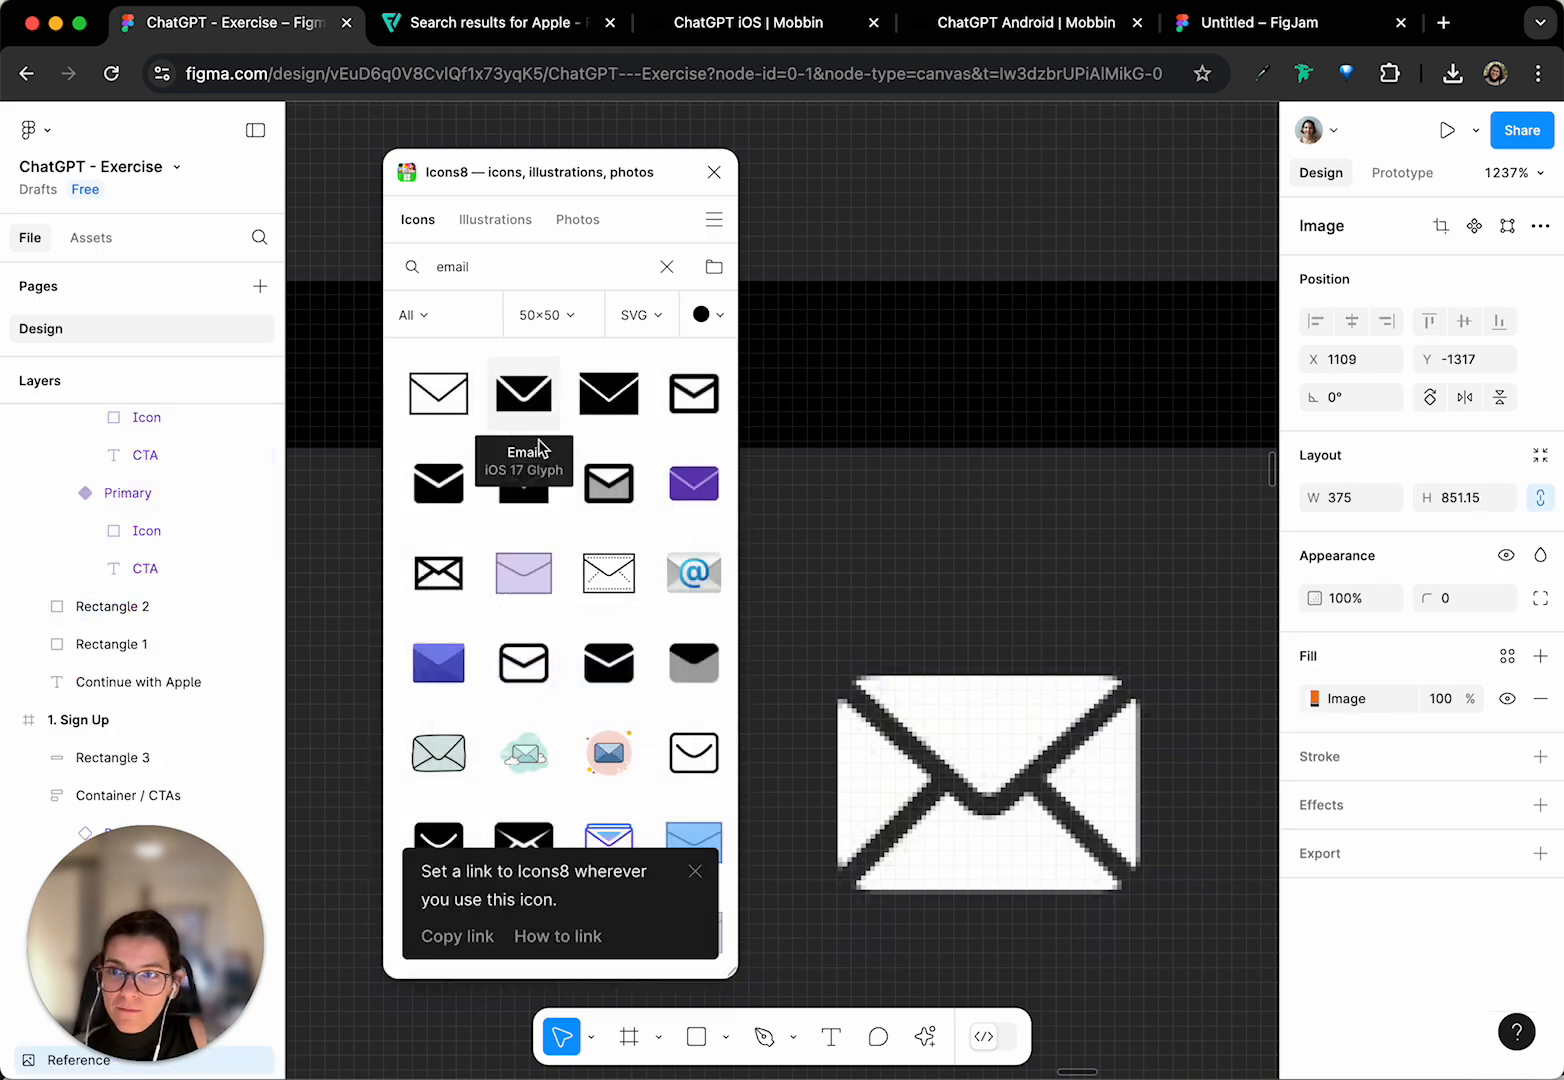
- Close the Icons8 plugin and run Open Iconic Icon Set by Iconduck with the UI Kit section in view
{"action": "key", "text": "shift+0"}
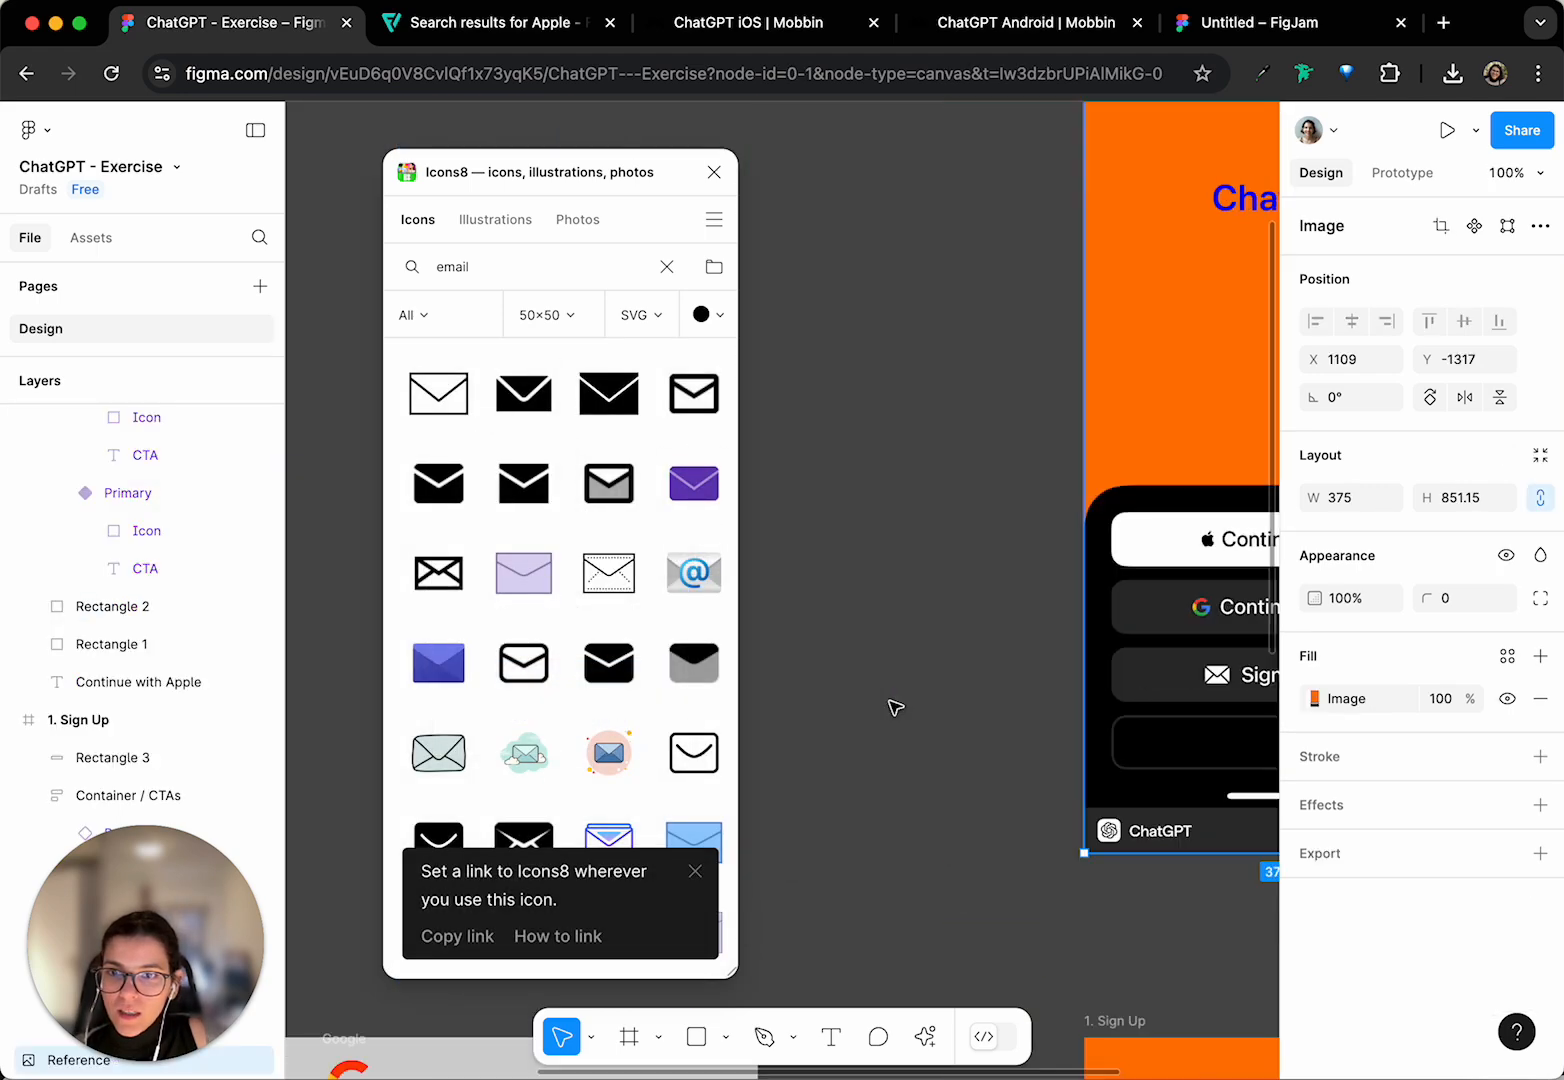
{"action": "left_click", "coordinate": [712, 176]}
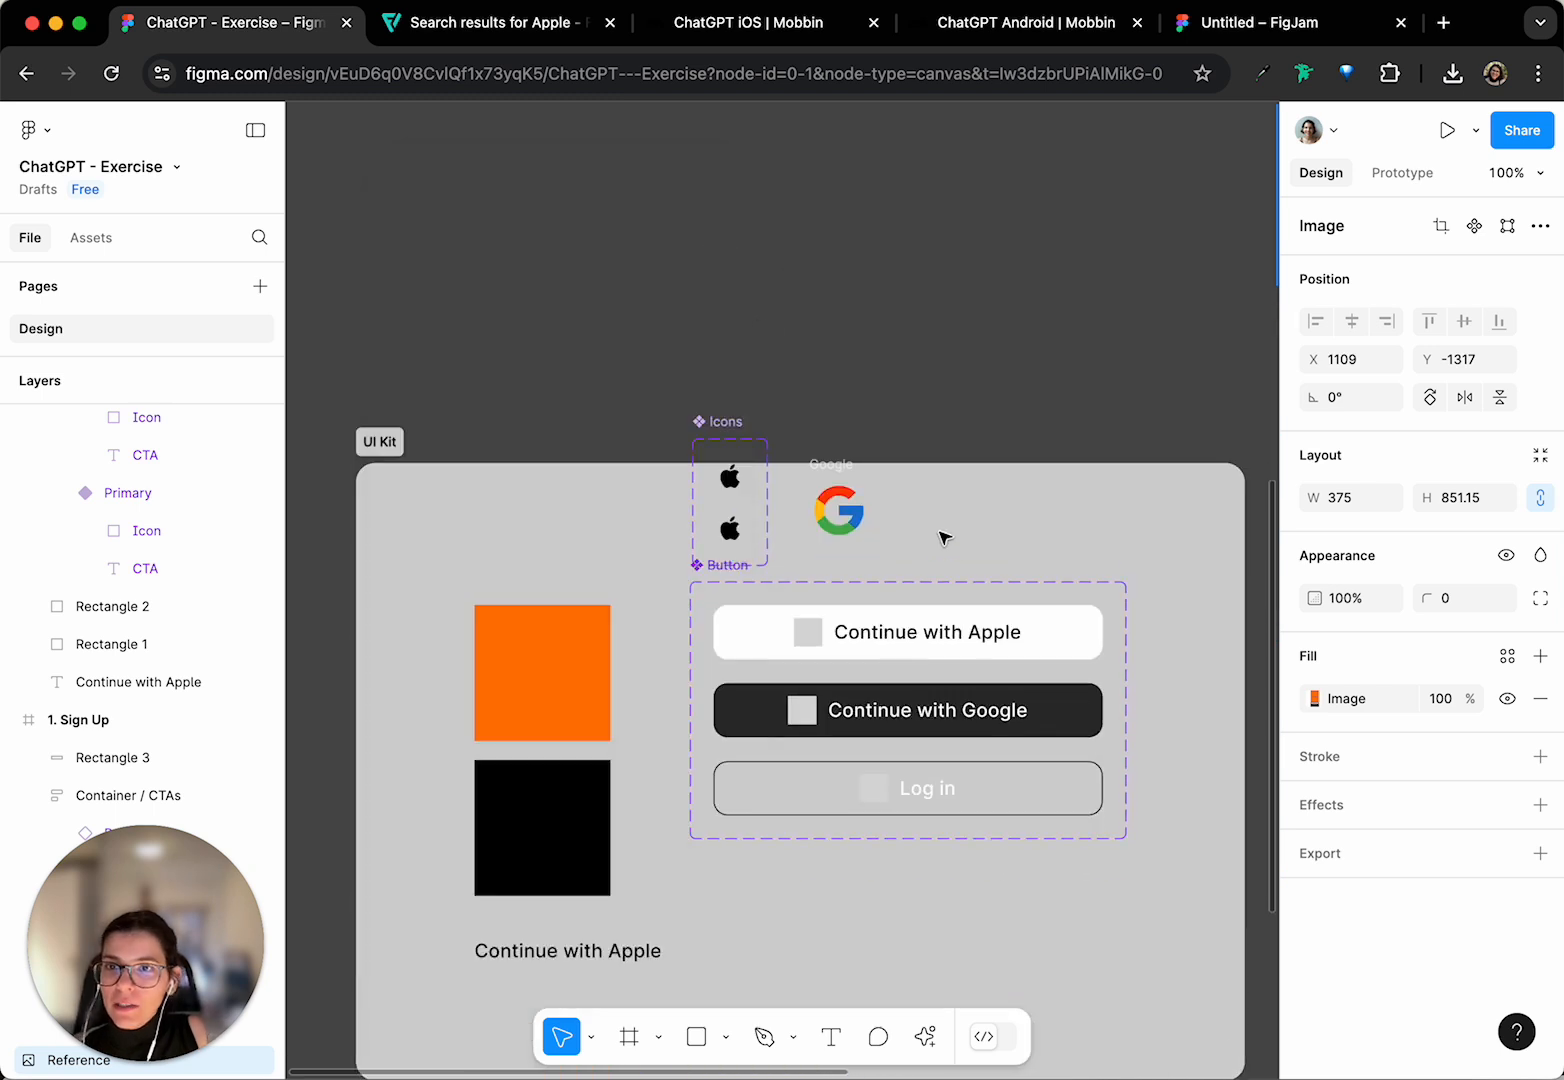
{"action": "scroll", "coordinate": [938, 605], "scroll_direction": "up", "scroll_amount": 1}
{"action": "left_click", "coordinate": [926, 1040]}
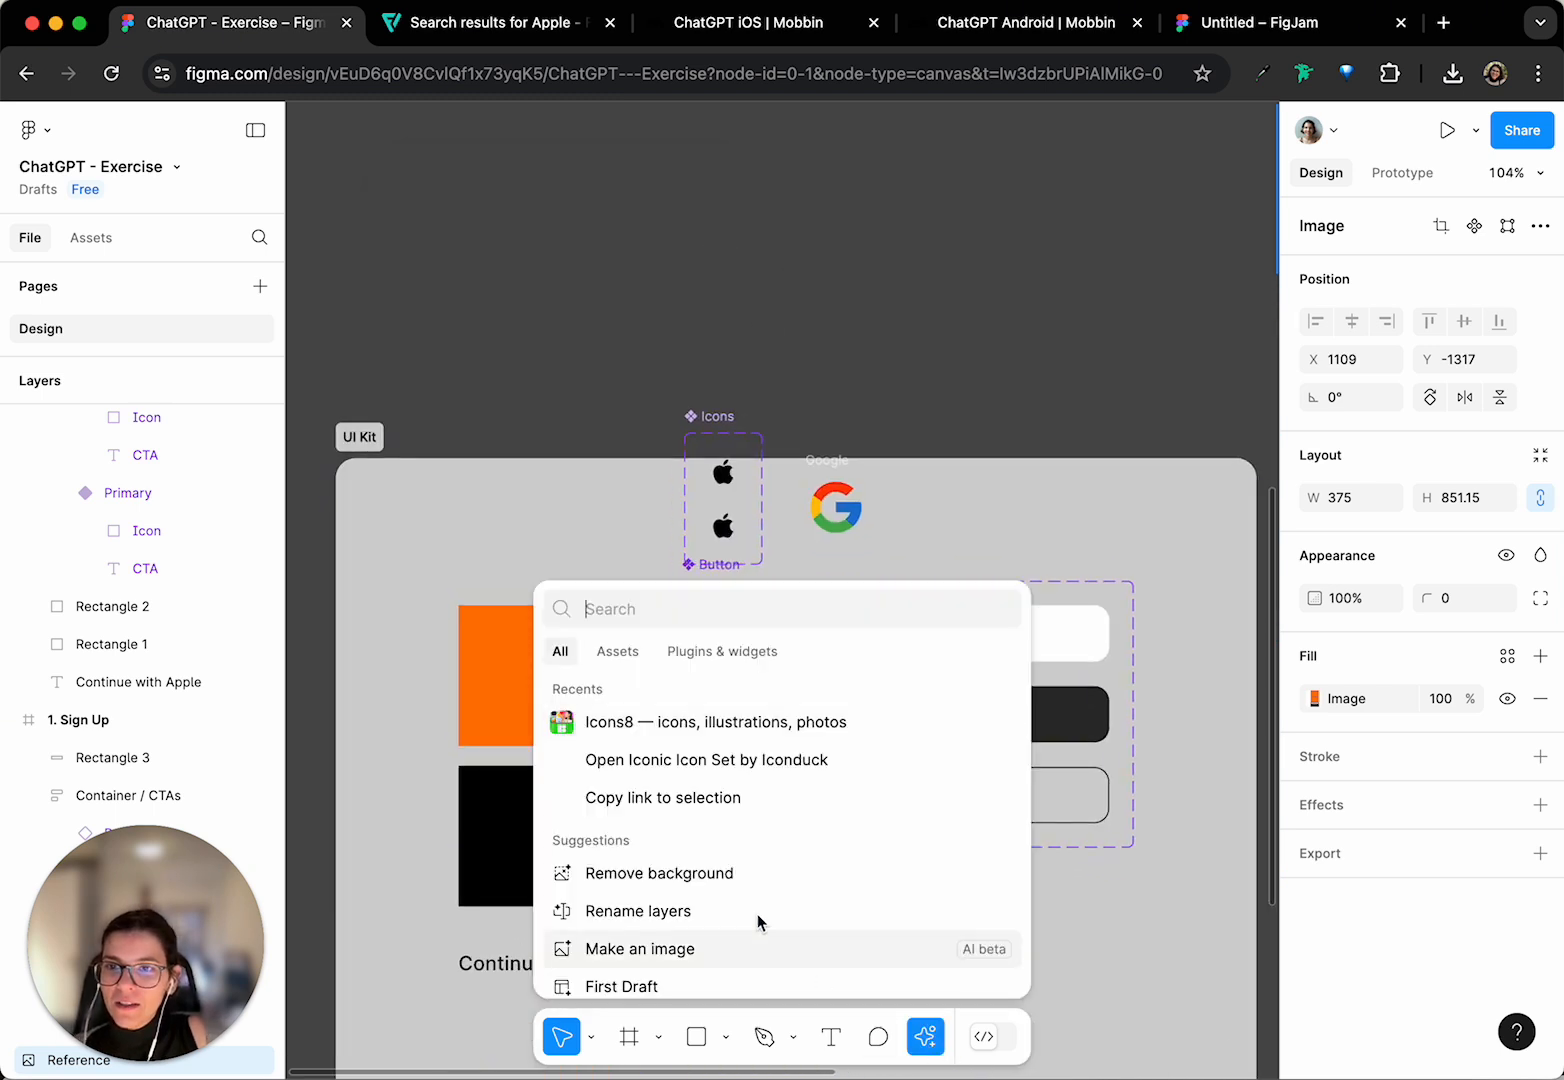
{"action": "scroll", "coordinate": [734, 766], "scroll_direction": "down", "scroll_amount": 1}
{"action": "left_click", "coordinate": [731, 752]}
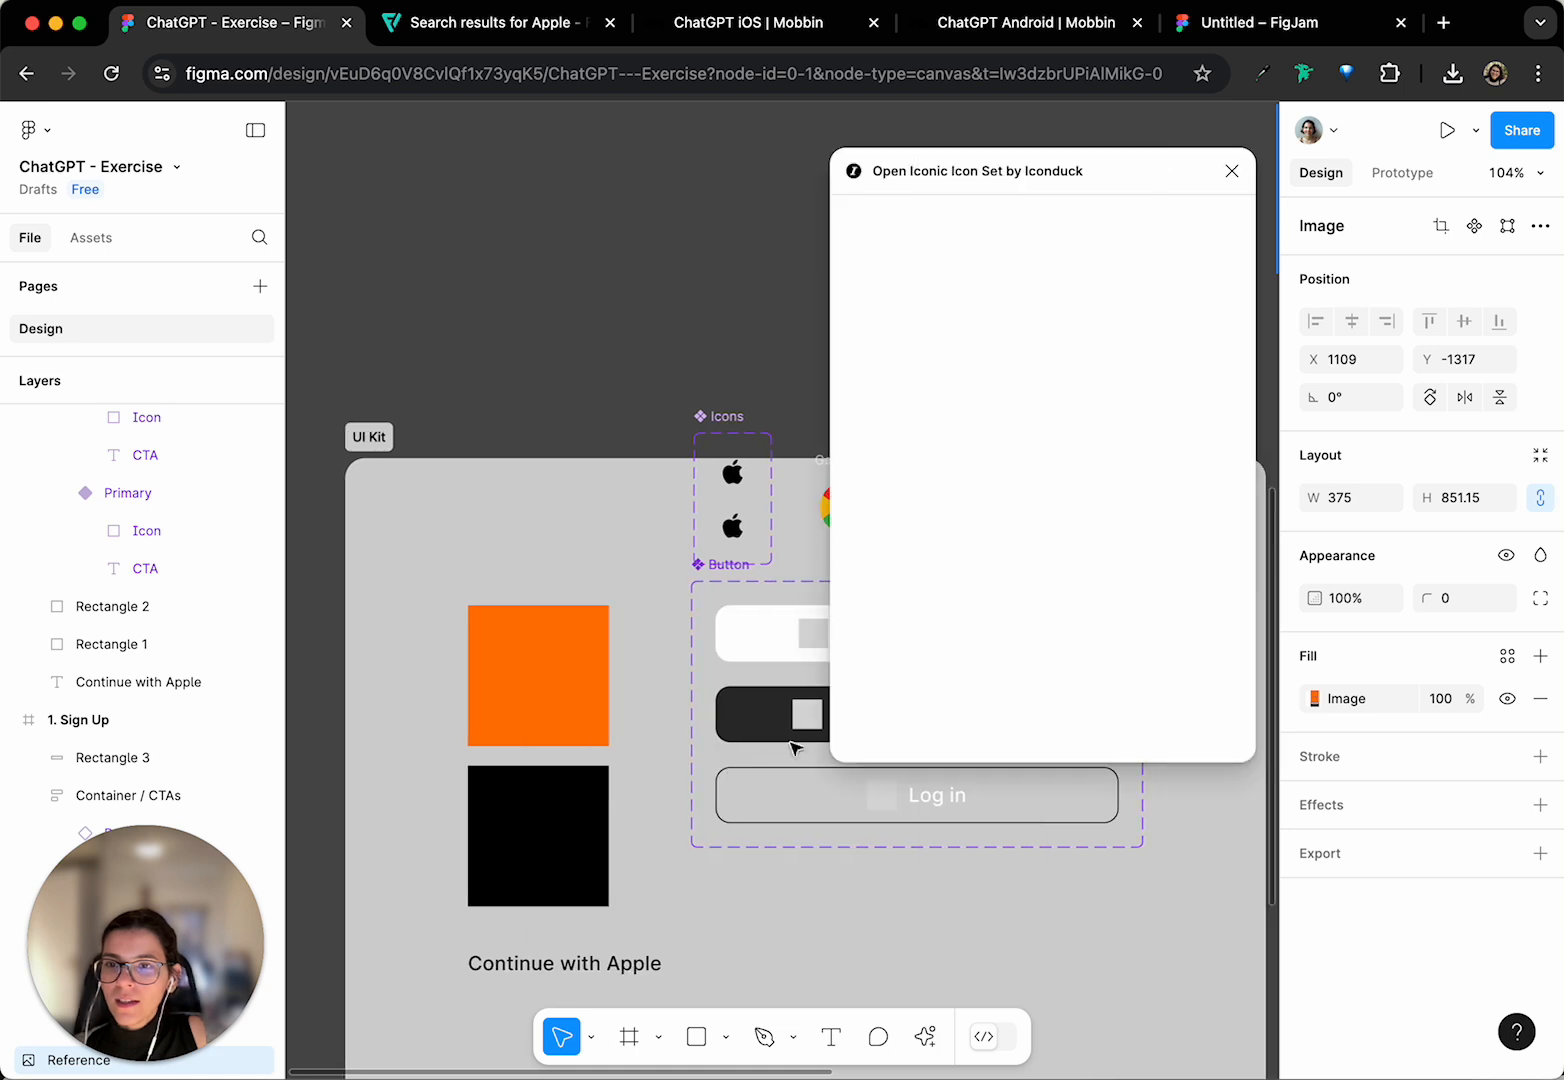
- Search the Open Iconic icon set for email, and repeat the search with mail
{"action": "left_click", "coordinate": [1050, 218]}
{"action": "type", "text": "email"}
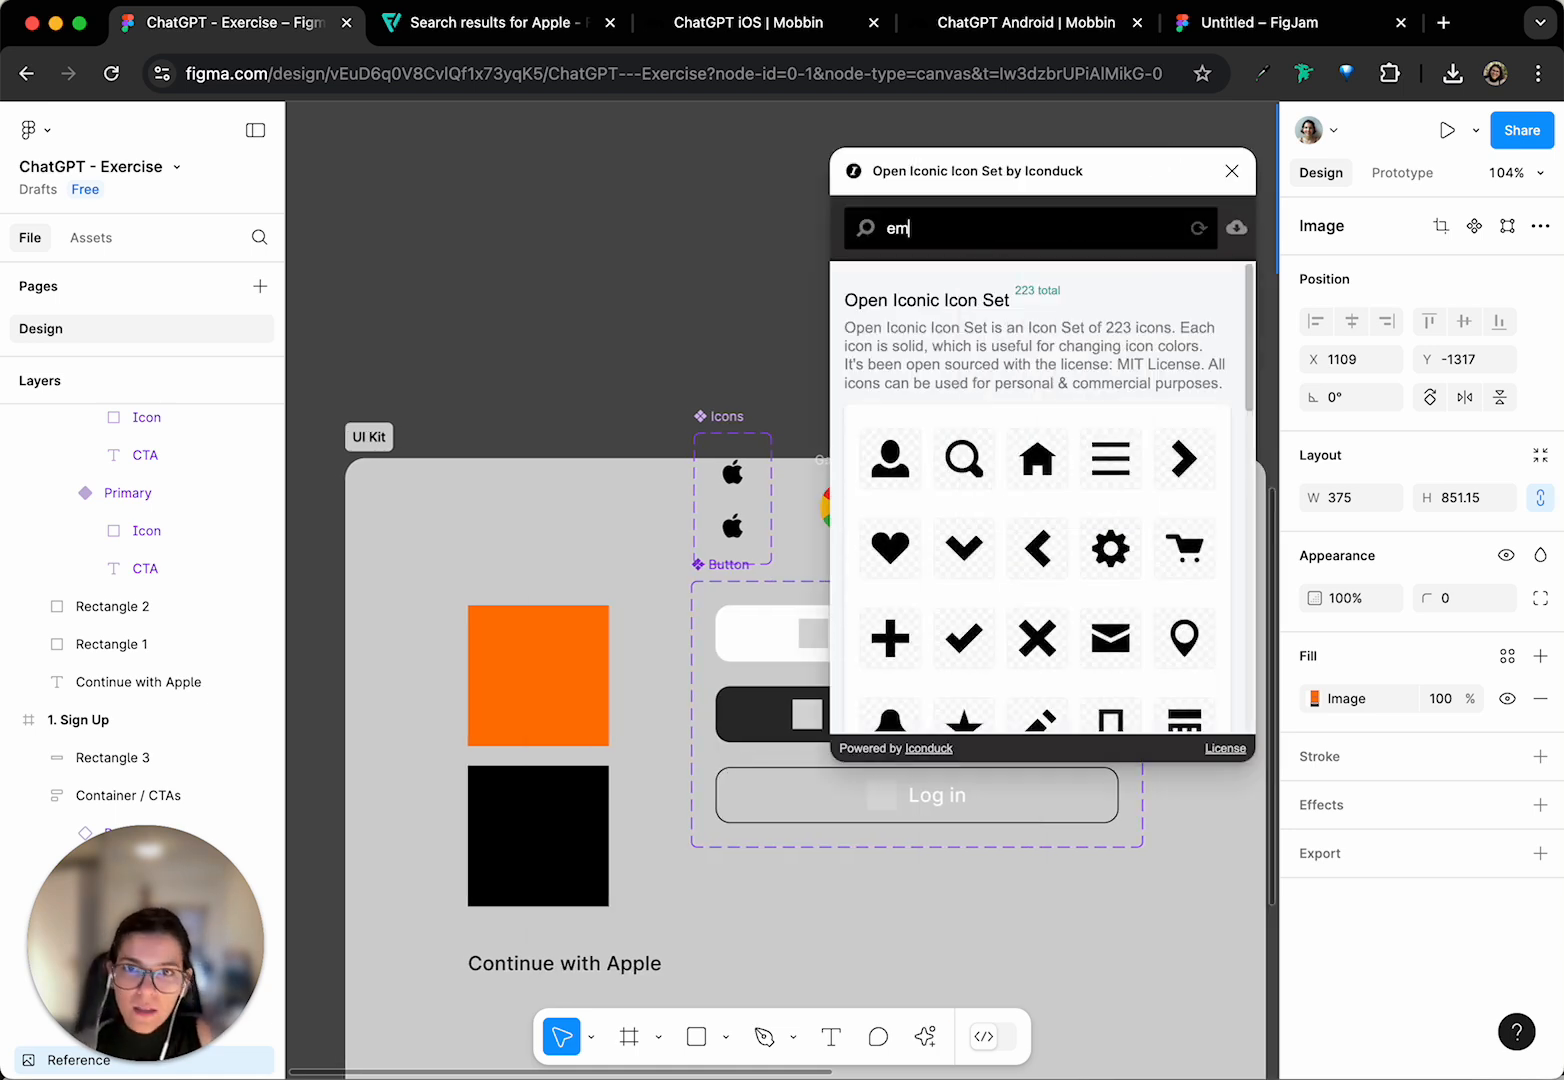
{"action": "key", "text": "Return"}
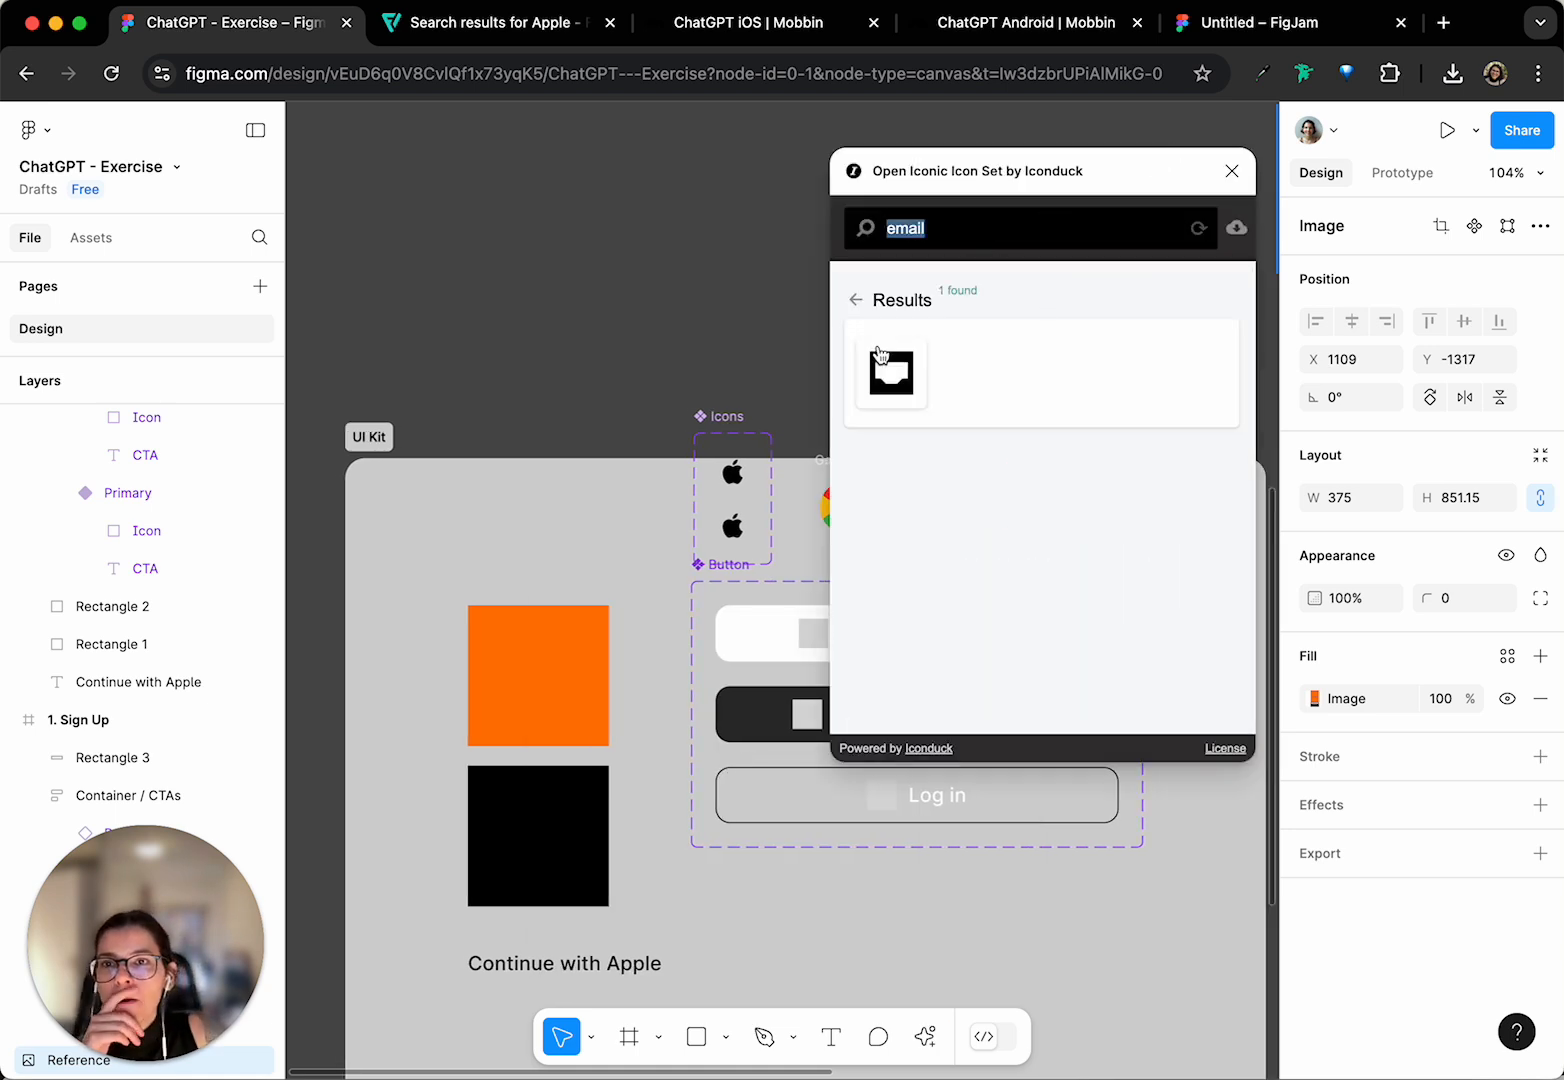
{"action": "type", "text": "mail"}
{"action": "key", "text": "Return"}
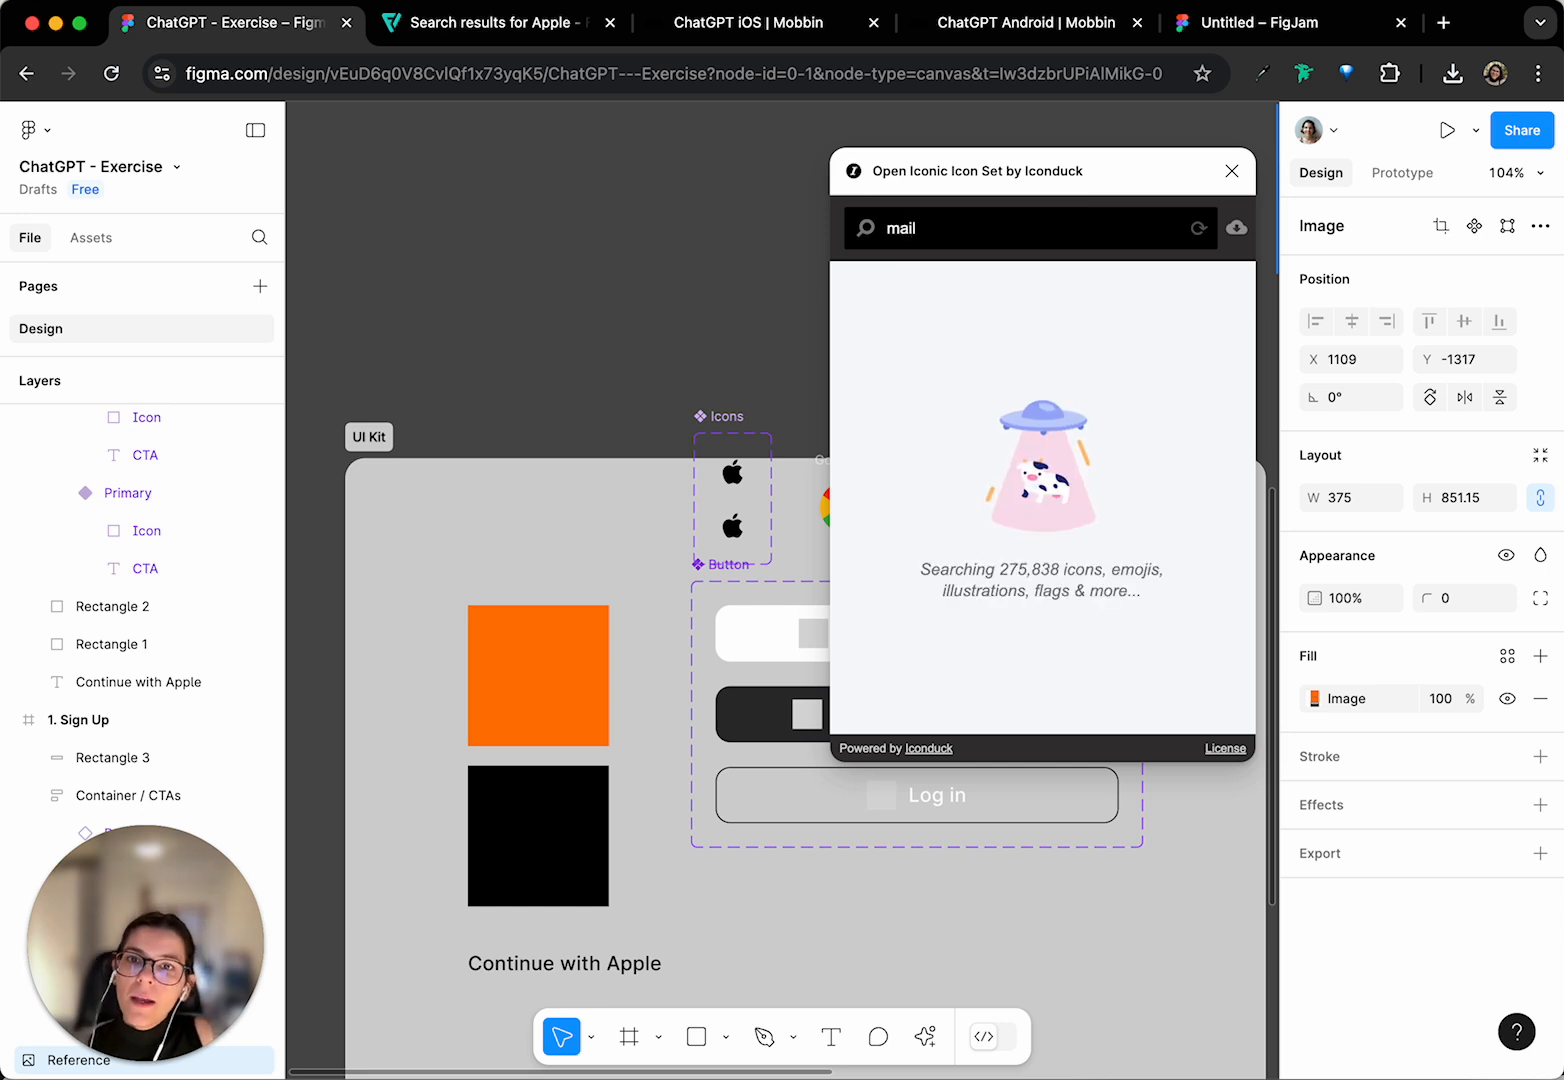
{"action": "scroll", "coordinate": [653, 339], "scroll_direction": "right", "scroll_amount": 2}
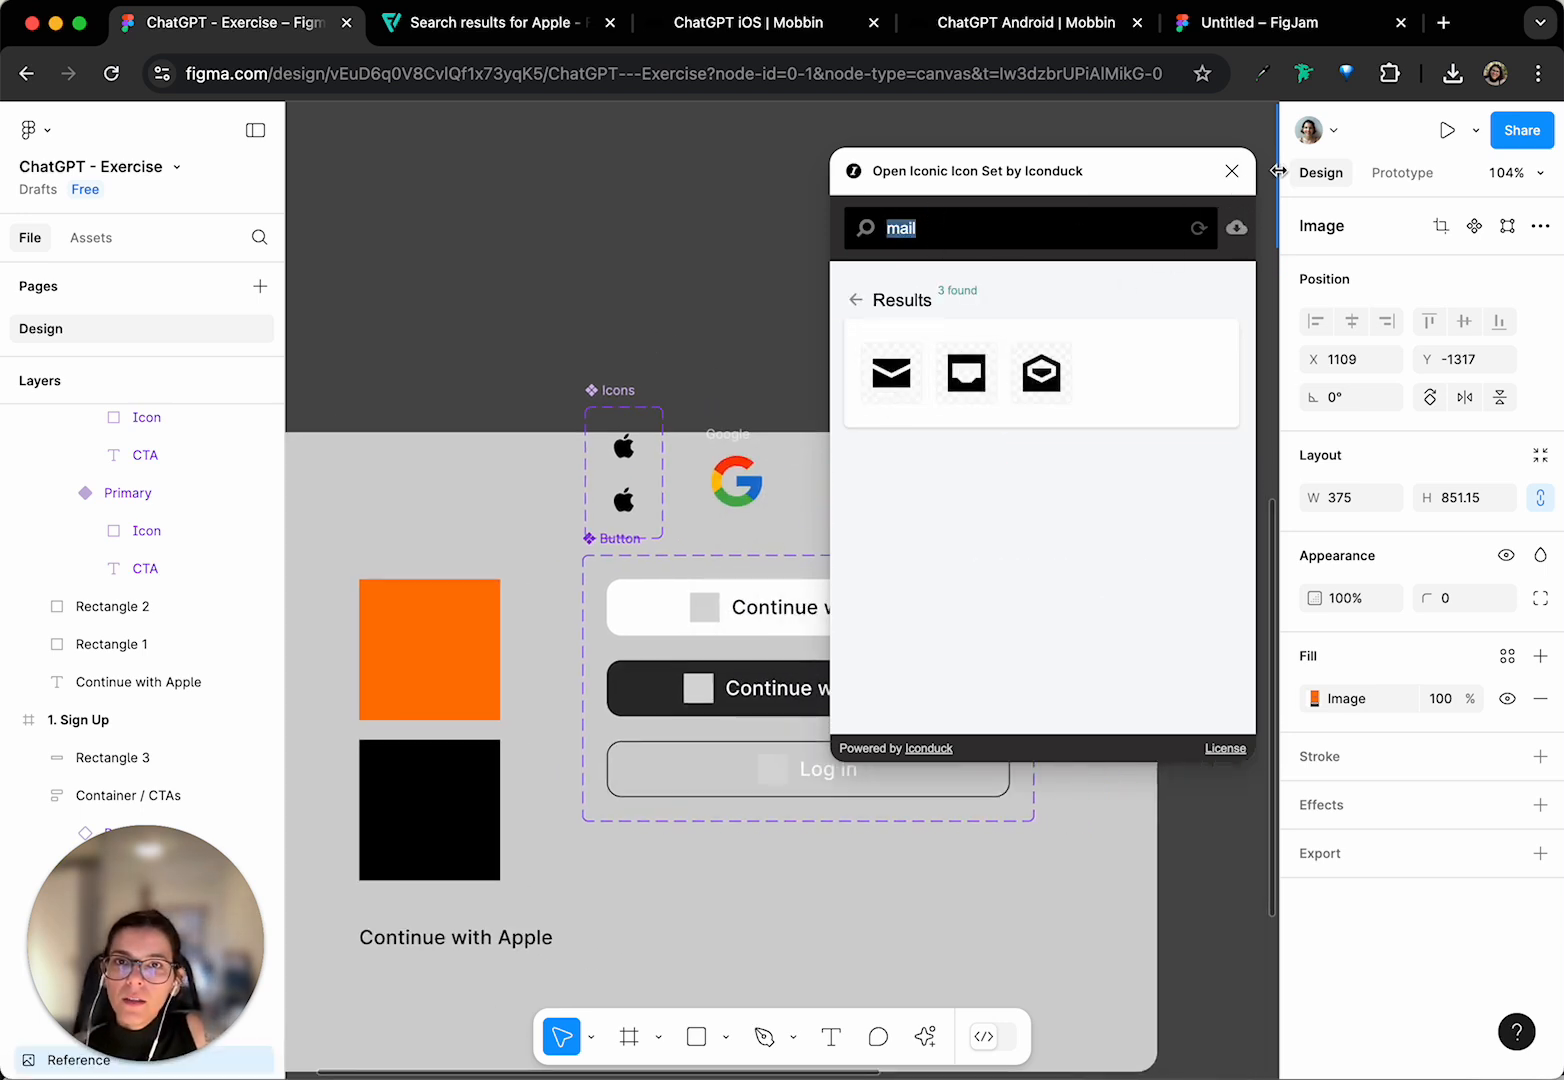
- Close the Open Iconic plugin and search the plugins and widgets for icons
{"action": "left_click", "coordinate": [1232, 171]}
{"action": "left_click", "coordinate": [925, 1037]}
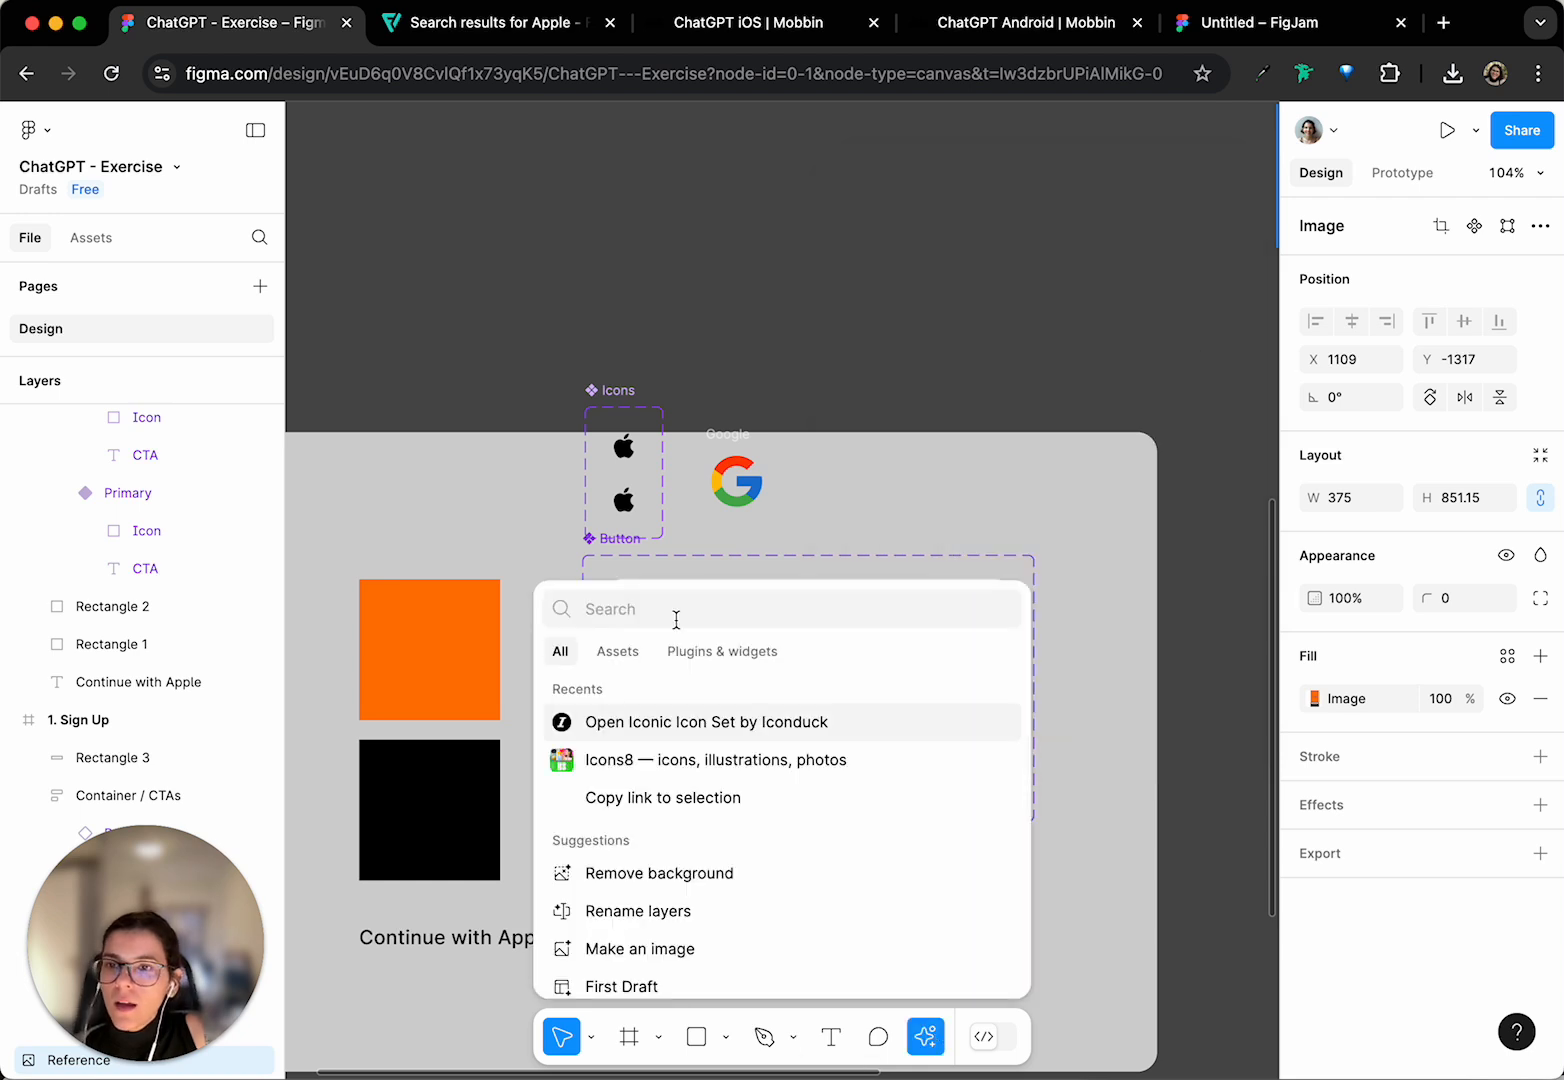
{"action": "left_click", "coordinate": [720, 650]}
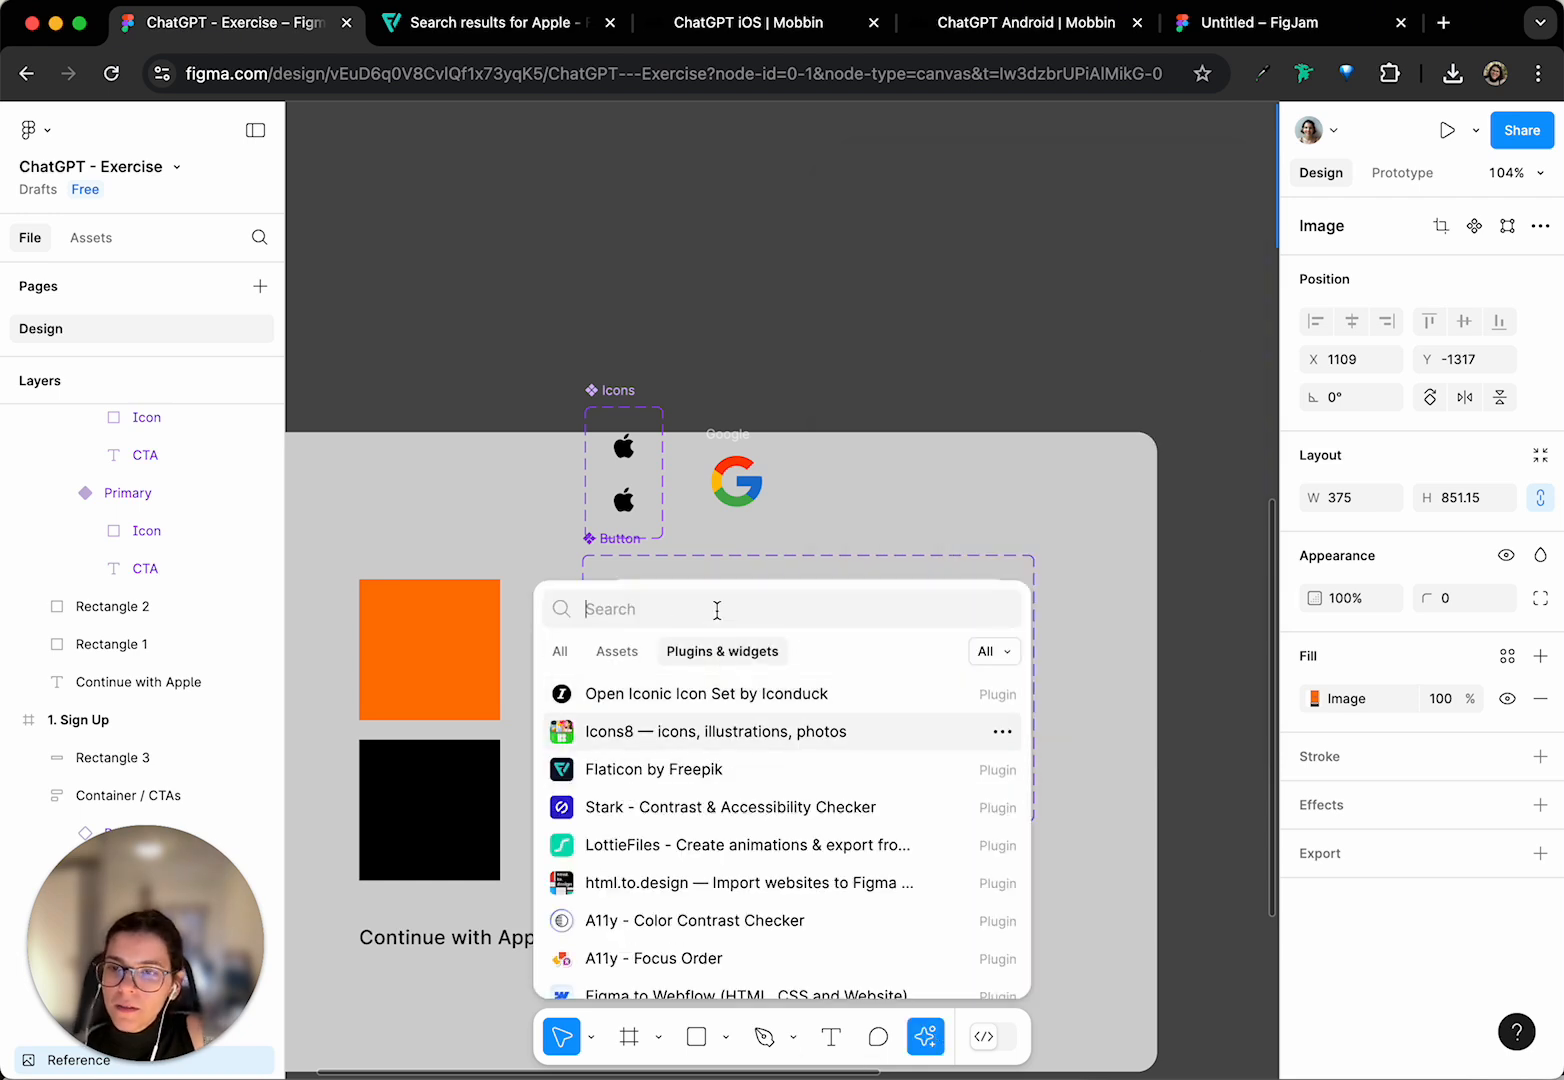
{"action": "type", "text": "p"}
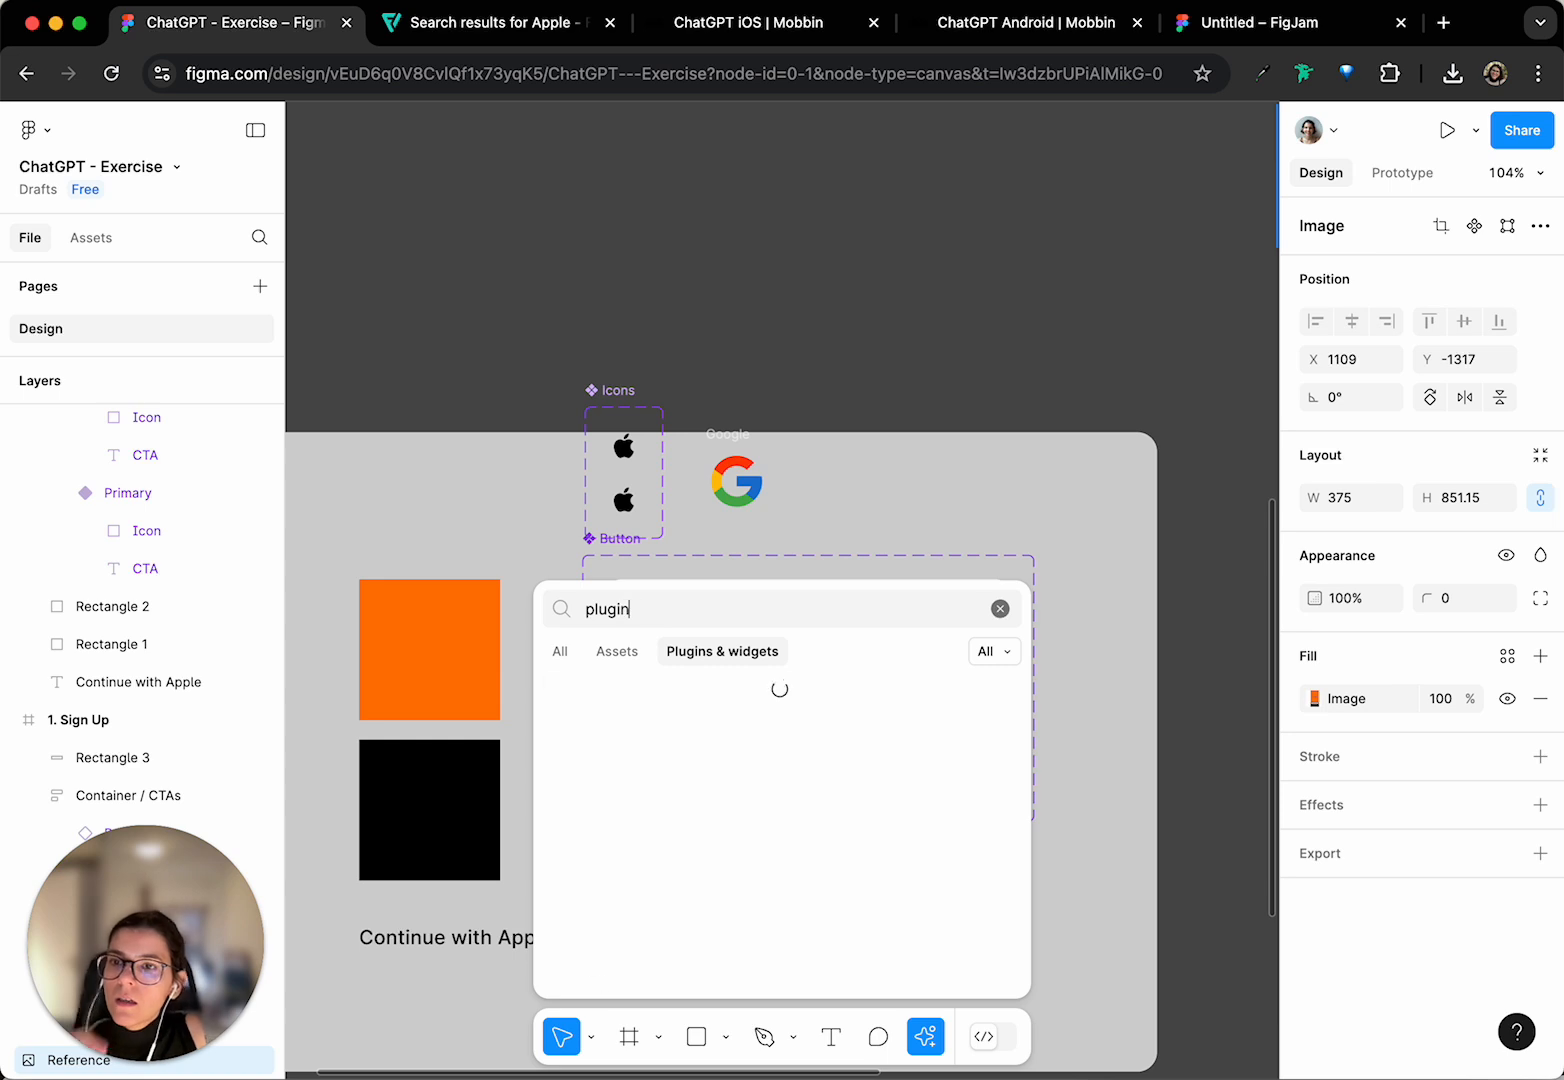
{"action": "type", "text": "lugin"}
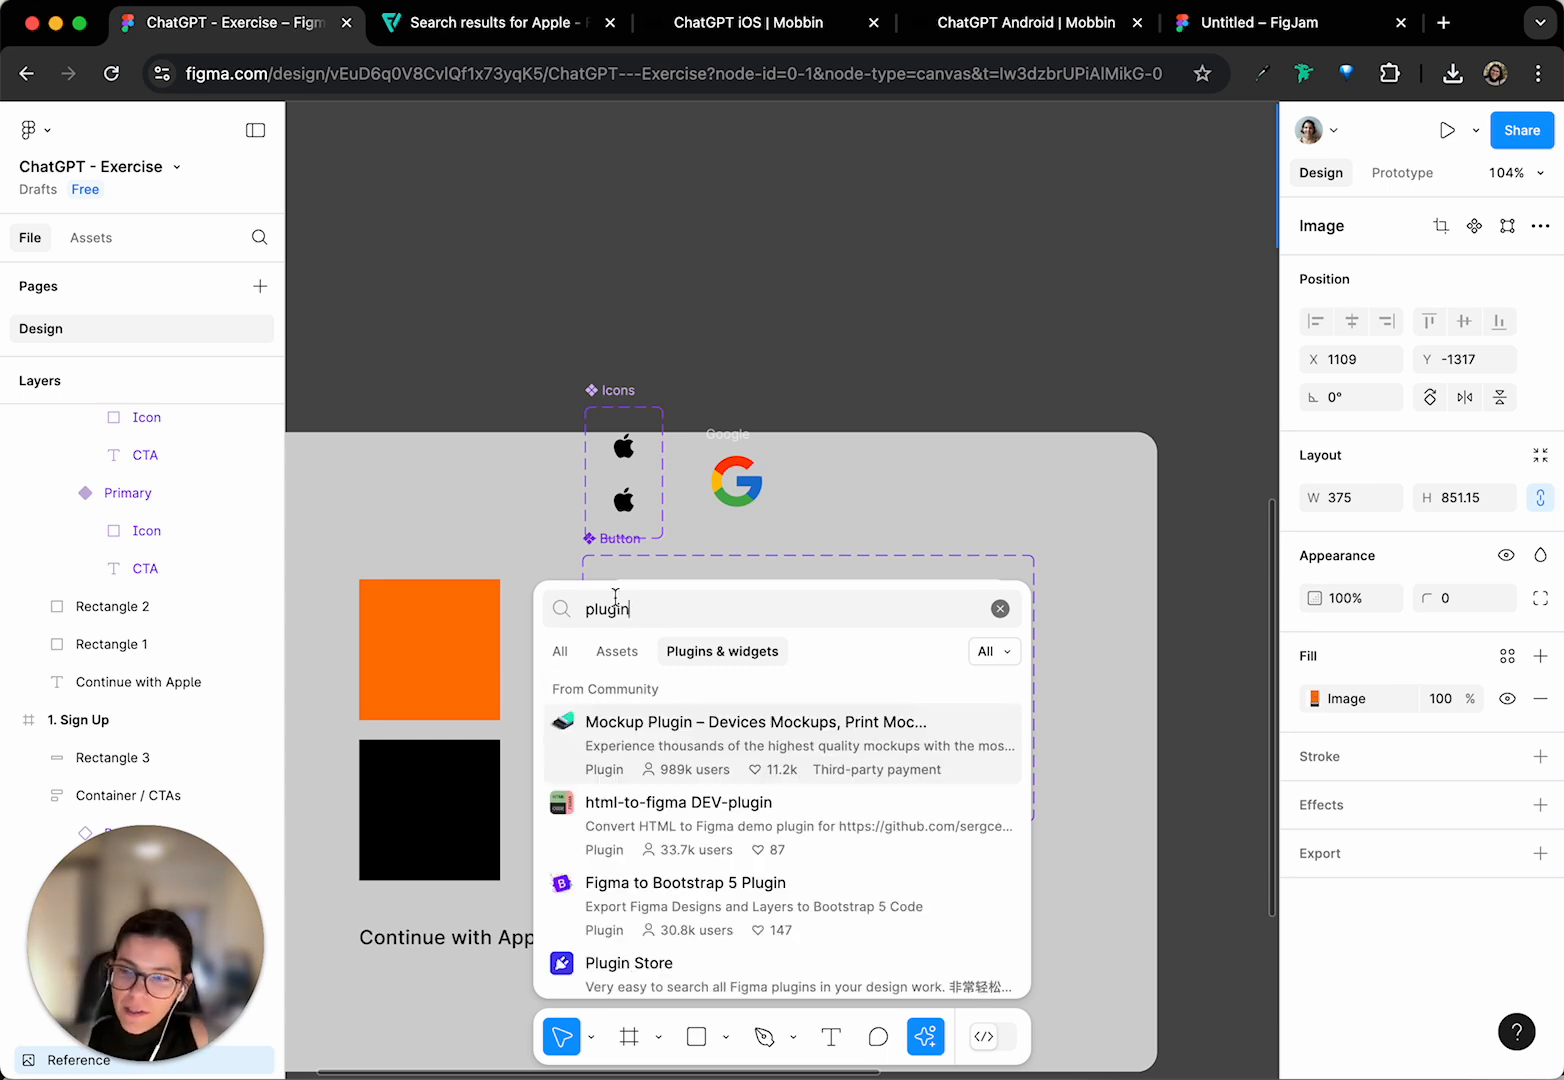
{"action": "double_click", "coordinate": [615, 603]}
{"action": "type", "text": "icons"}
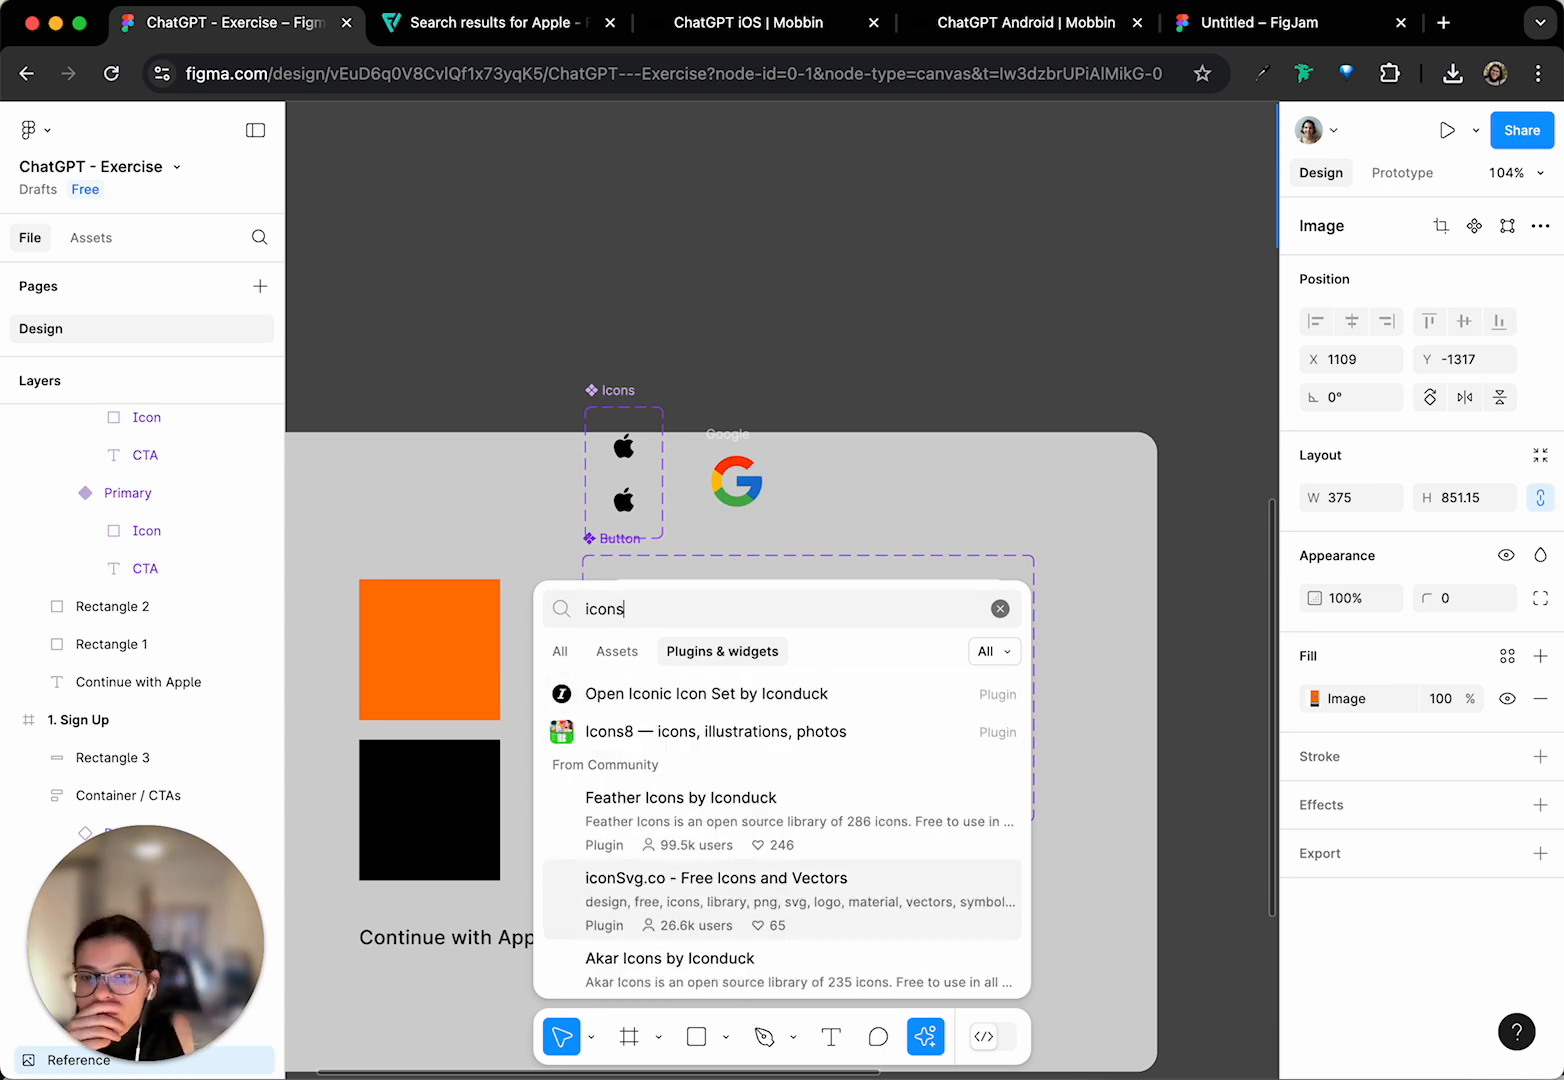
- Run the Feather Icons by Iconduck plugin and search it for email
{"action": "left_click", "coordinate": [697, 829]}
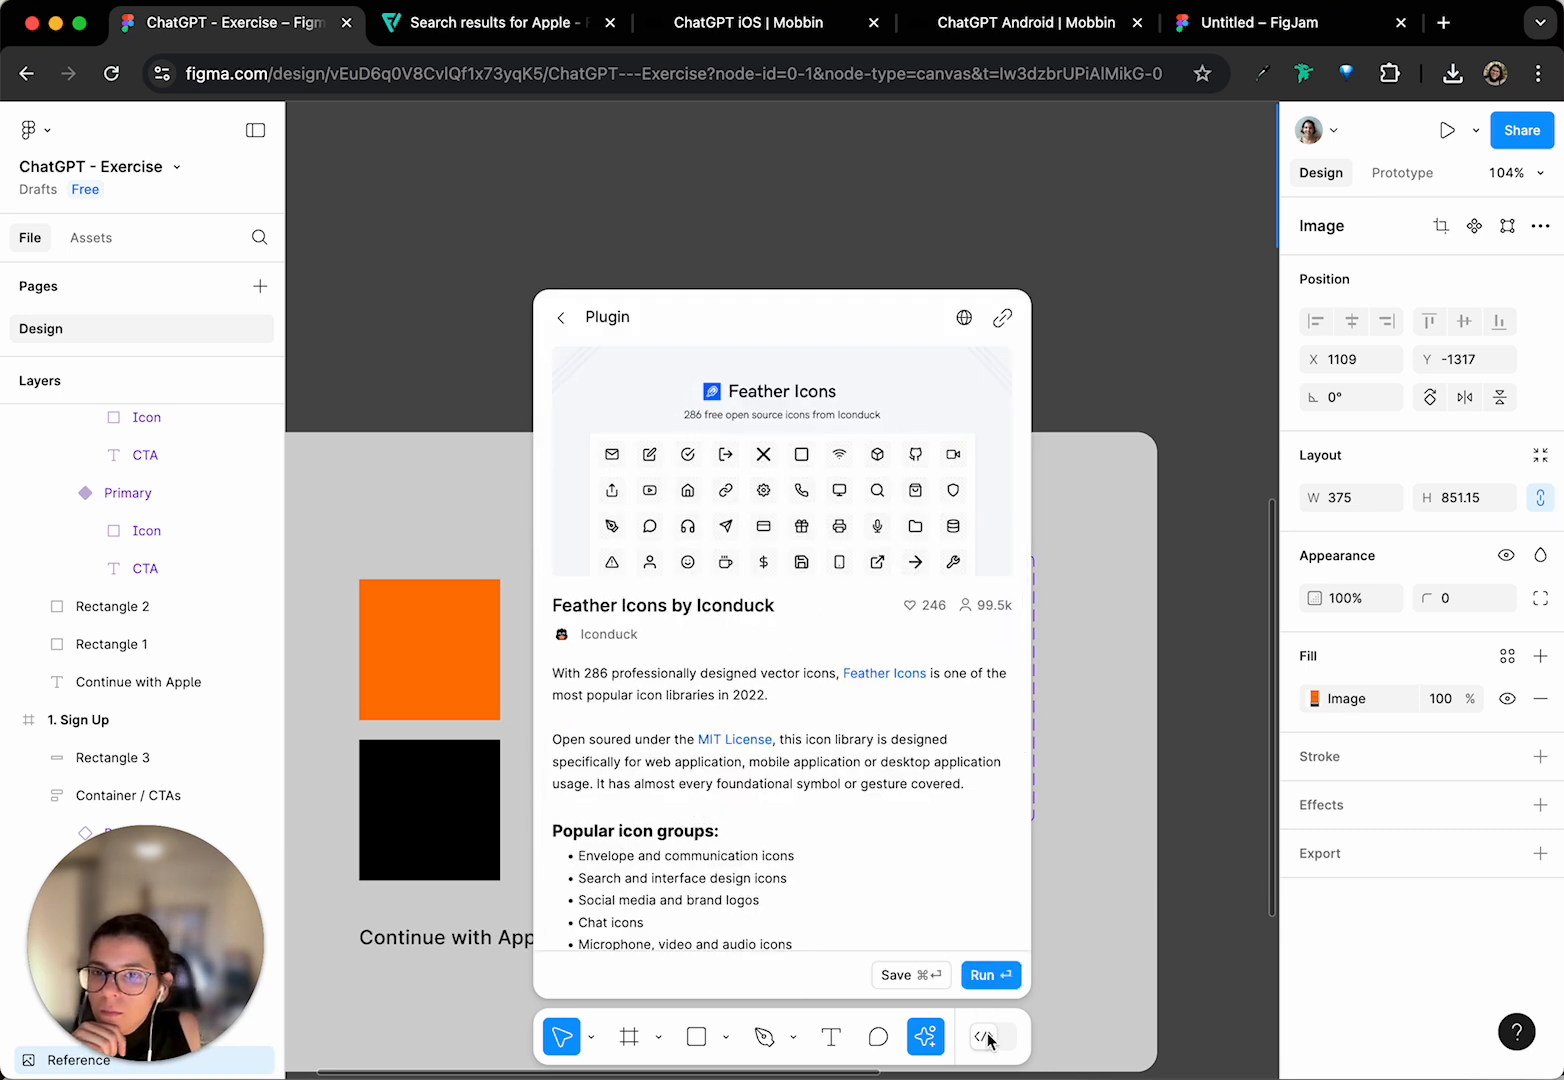
{"action": "left_click", "coordinate": [980, 975]}
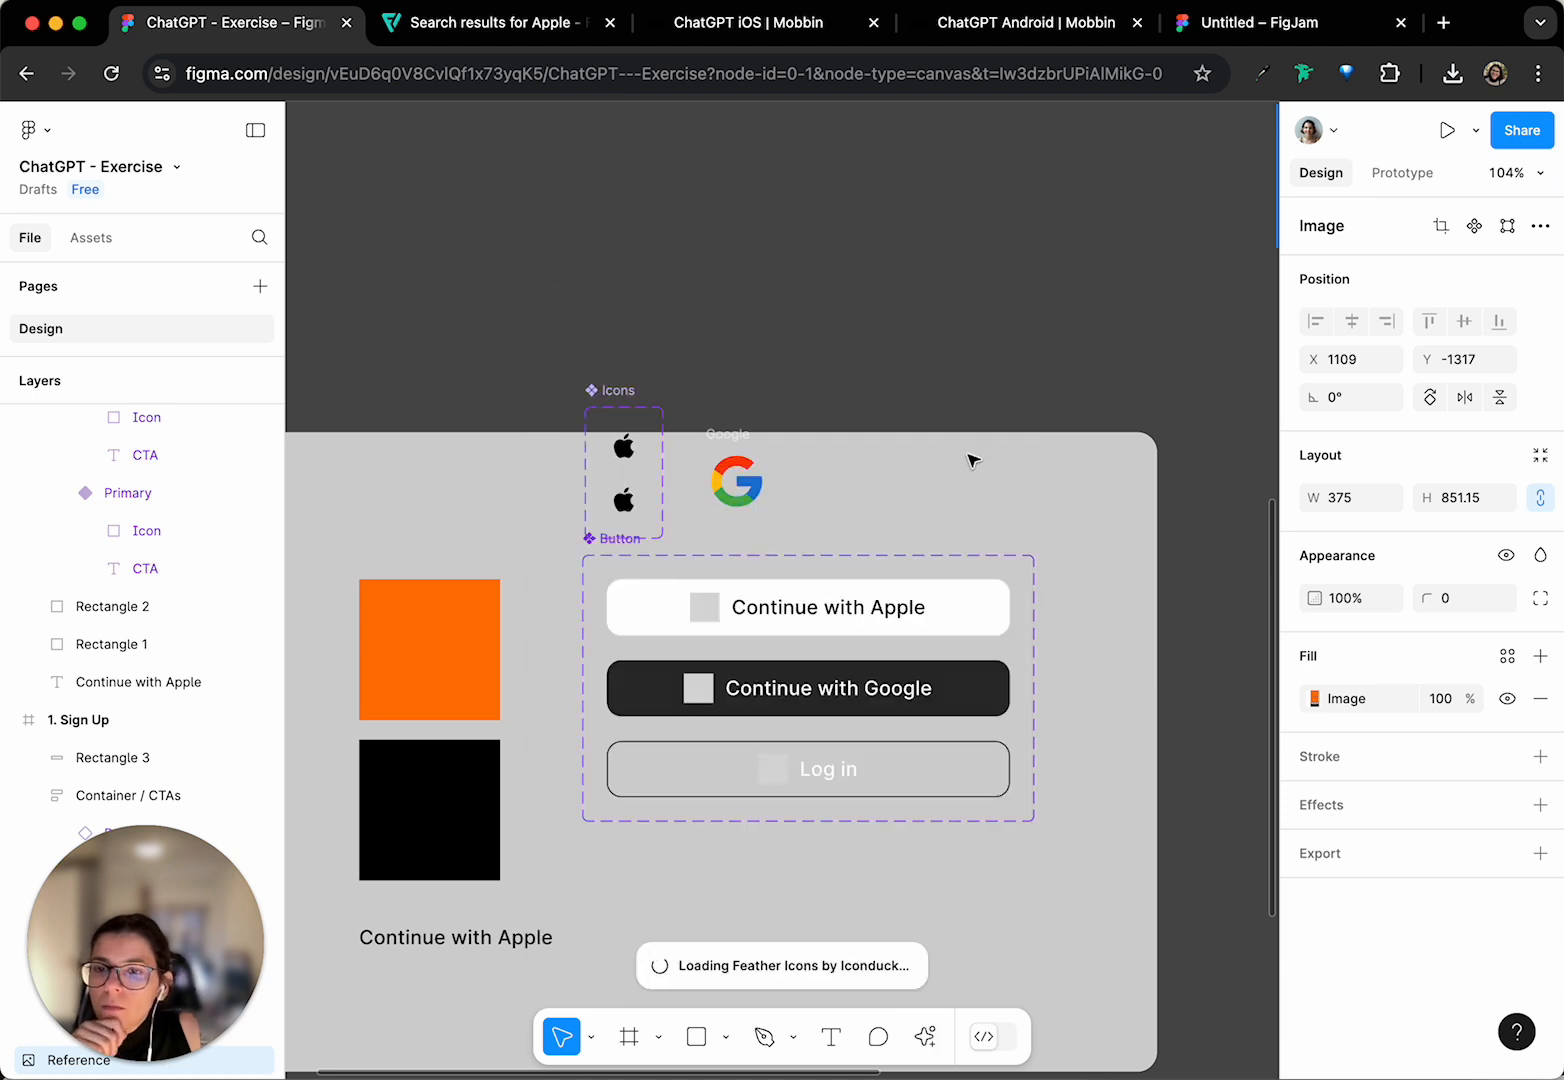
{"action": "left_click", "coordinate": [969, 228]}
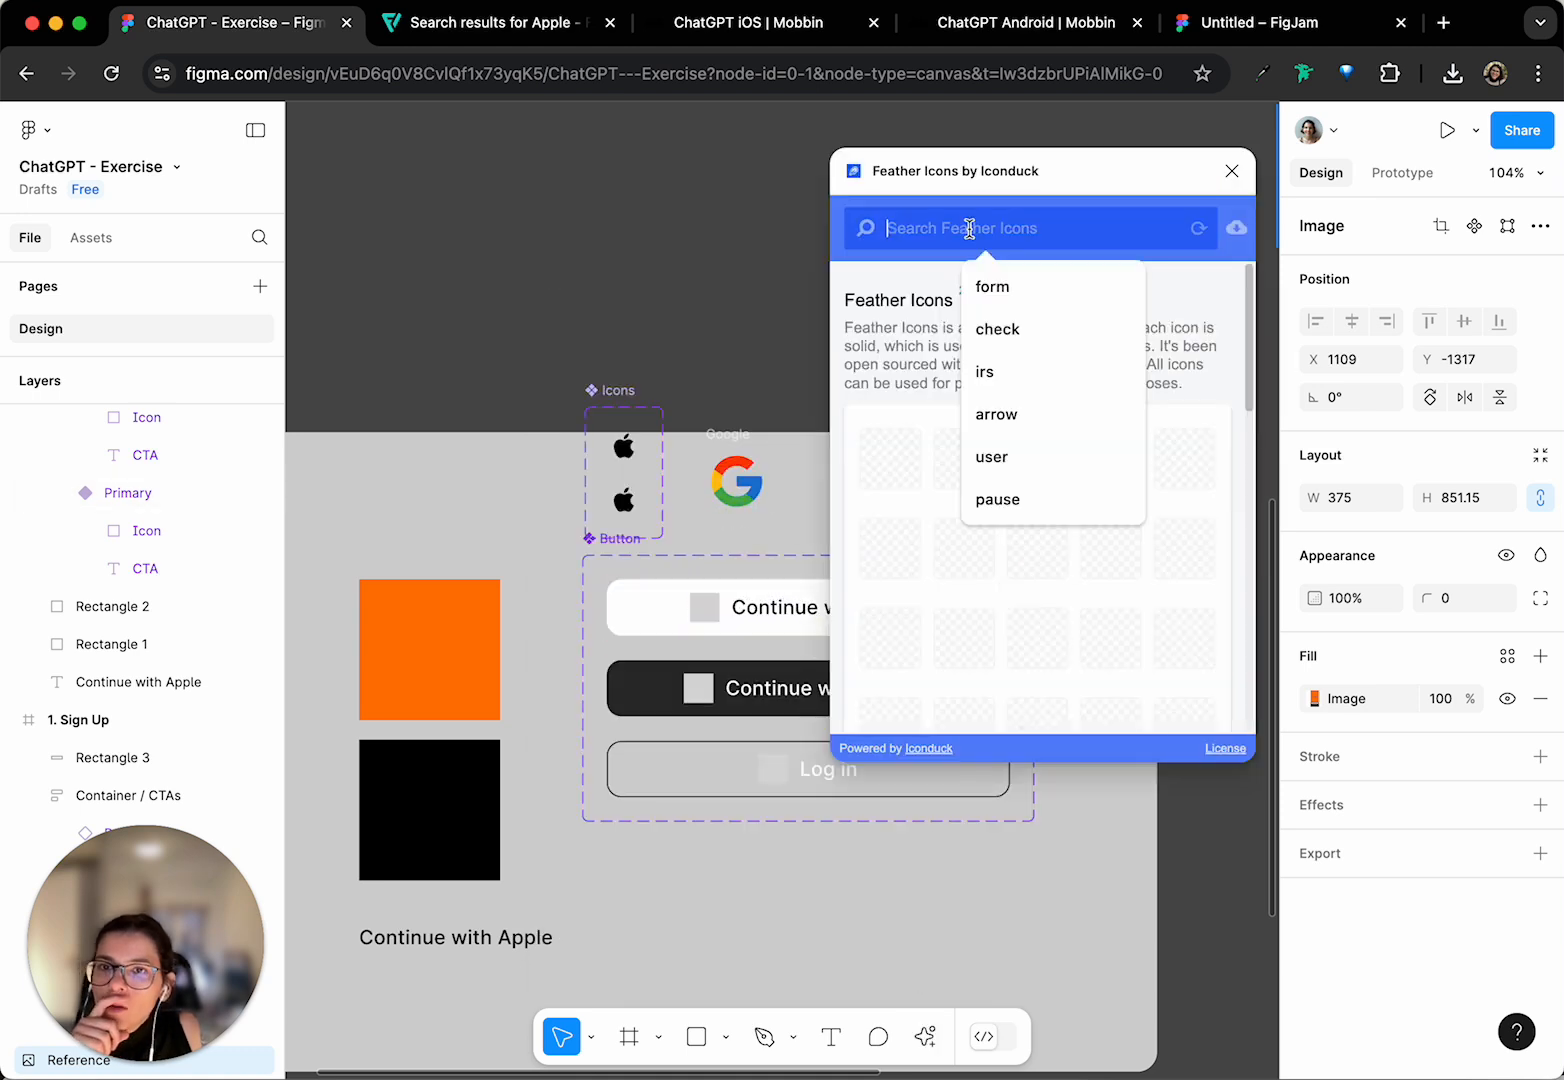
{"action": "type", "text": "email"}
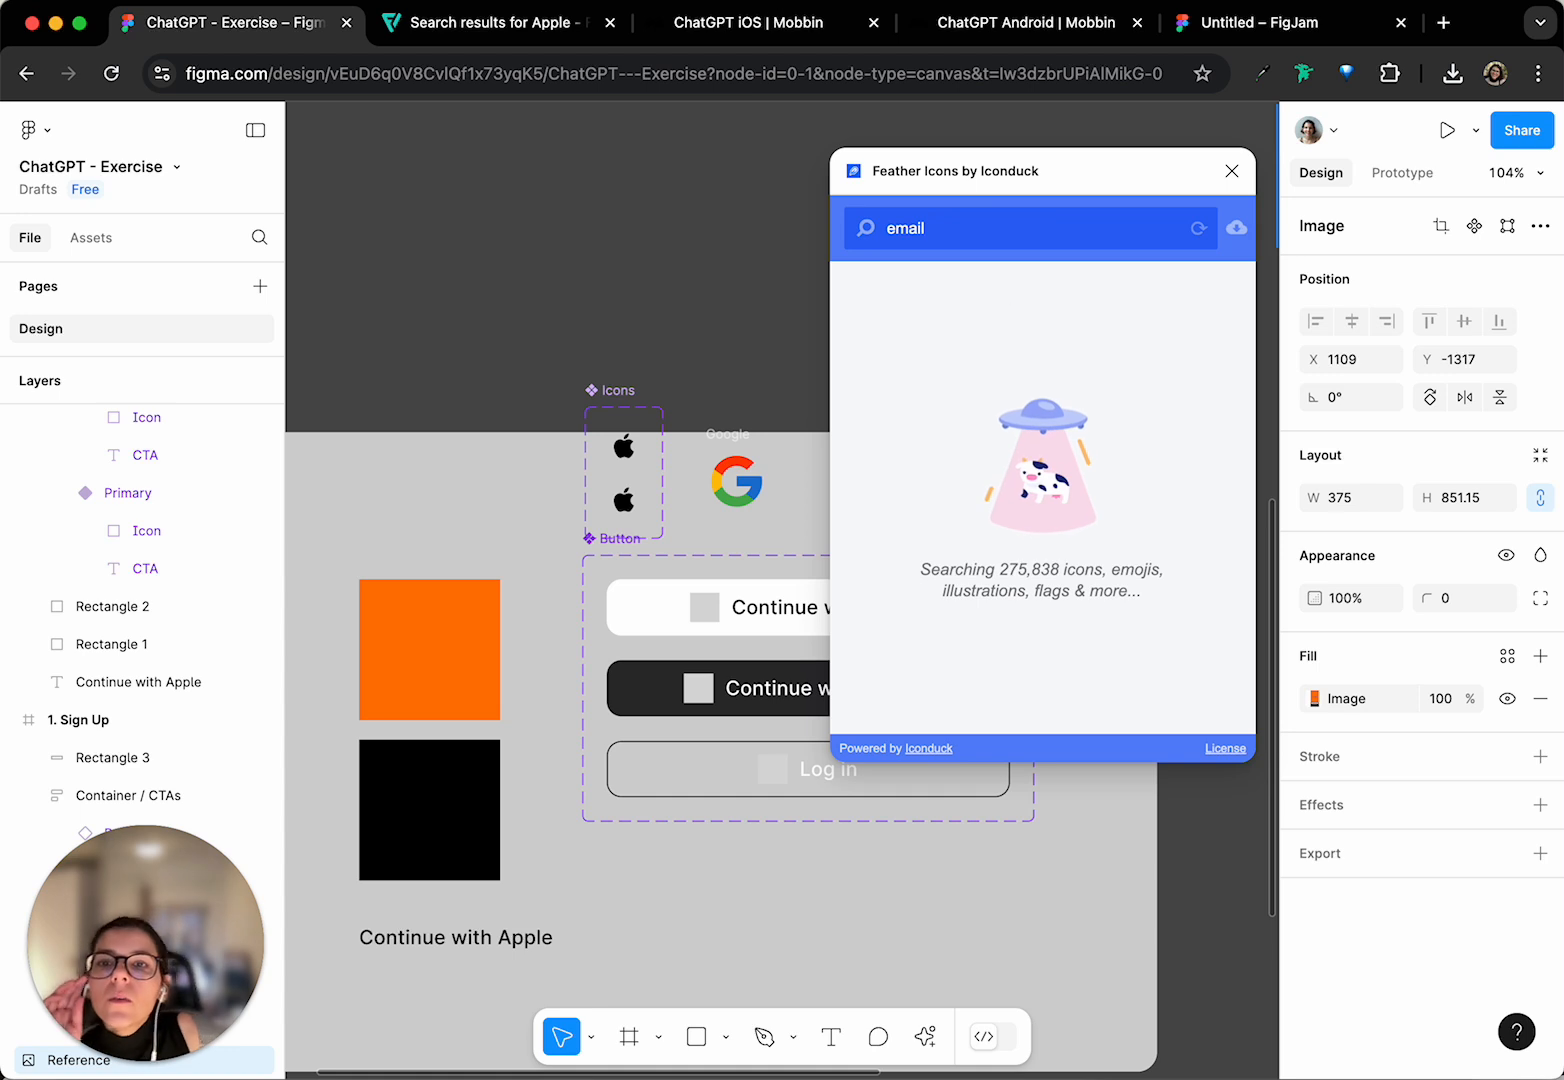
- Search the Feather icon set for mail, and clear the search to browse its full icon list
{"action": "double_click", "coordinate": [943, 244]}
{"action": "type", "text": "m"}
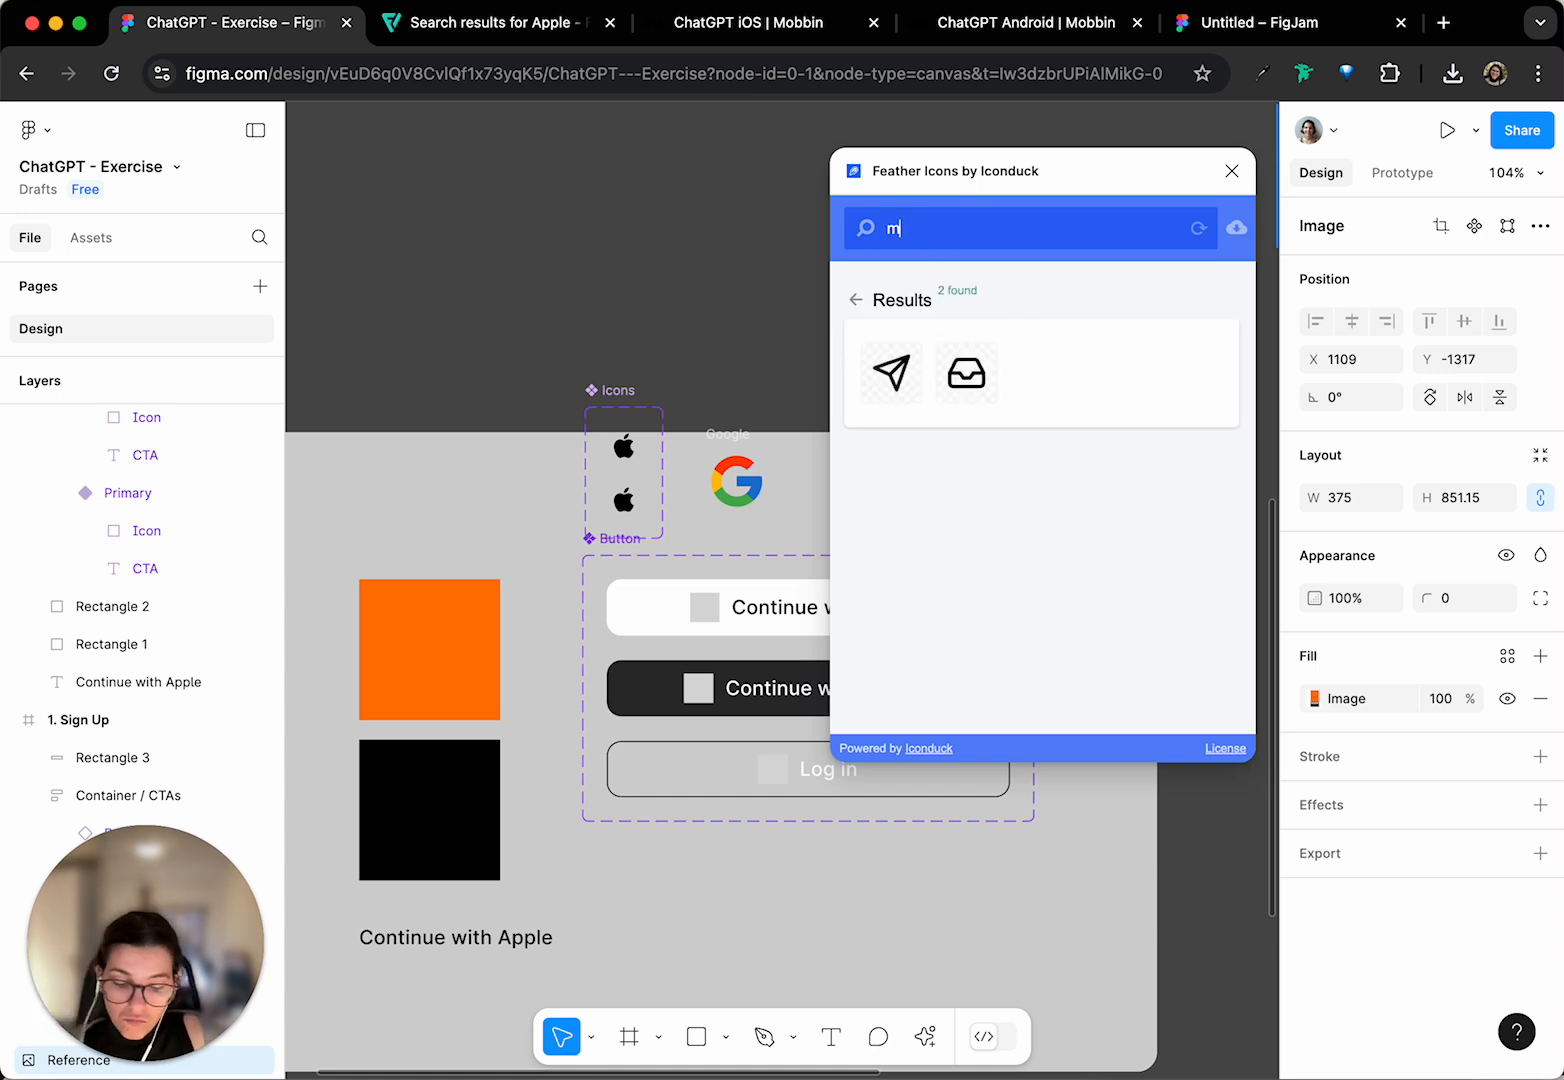
{"action": "key", "text": "Return"}
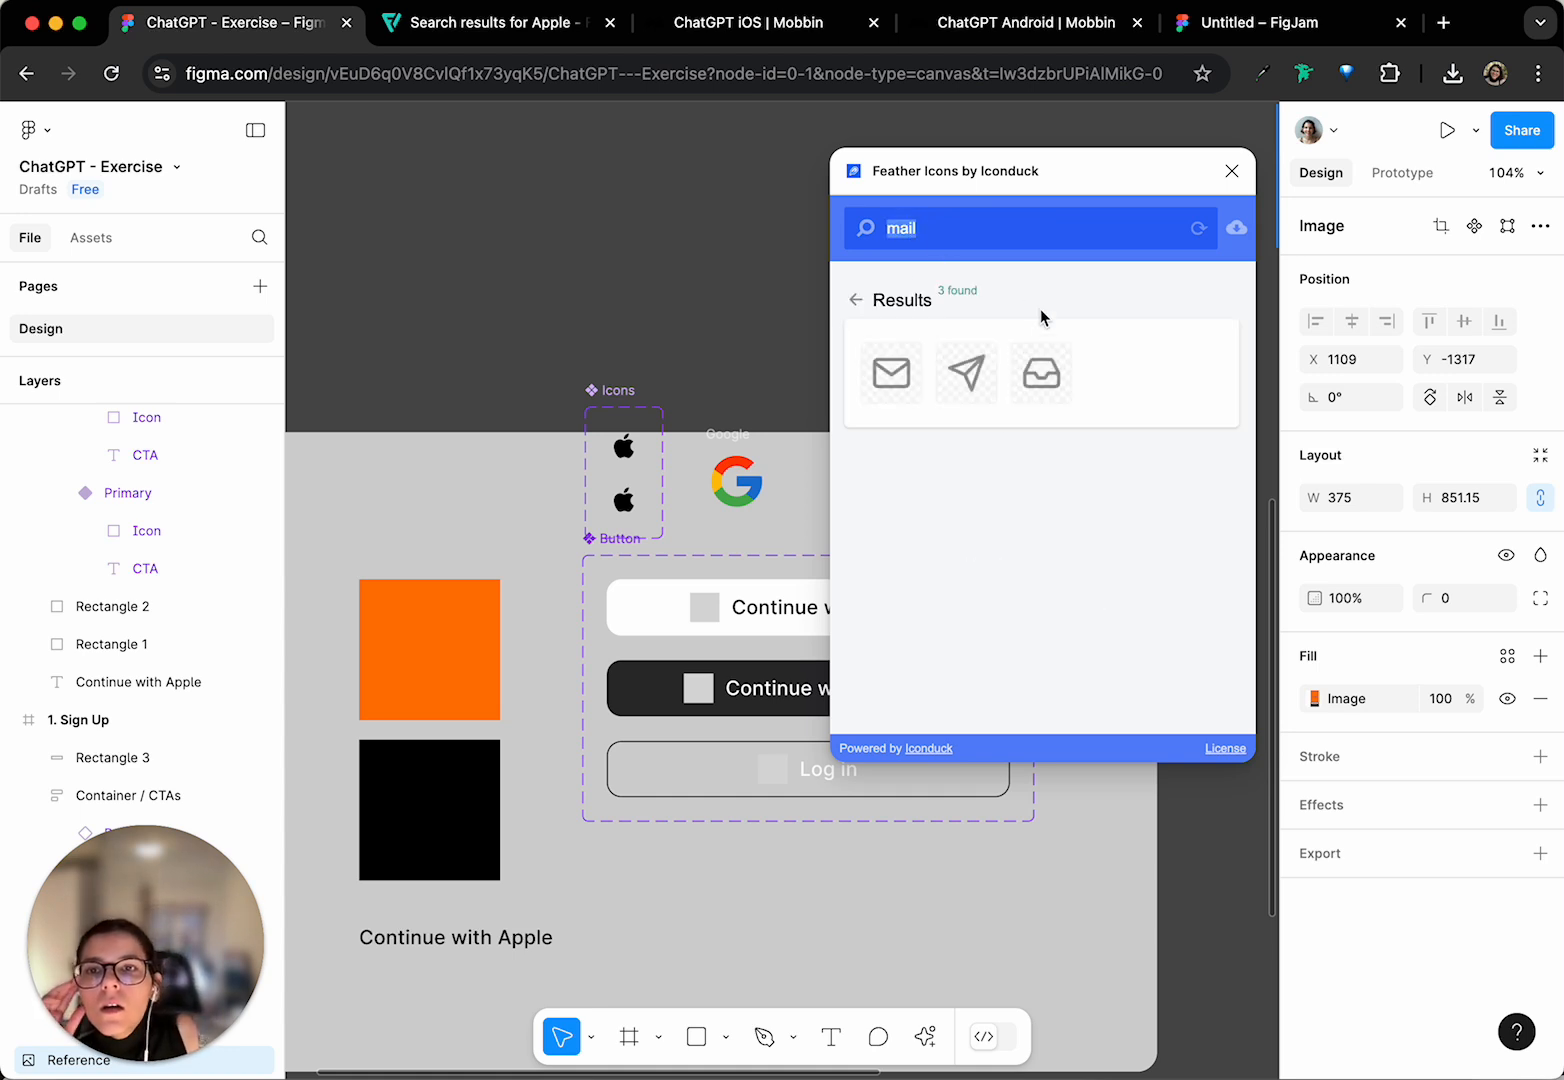
{"action": "left_click", "coordinate": [850, 300]}
{"action": "left_click", "coordinate": [1030, 228]}
{"action": "scroll", "coordinate": [908, 363], "scroll_direction": "down", "scroll_amount": 10}
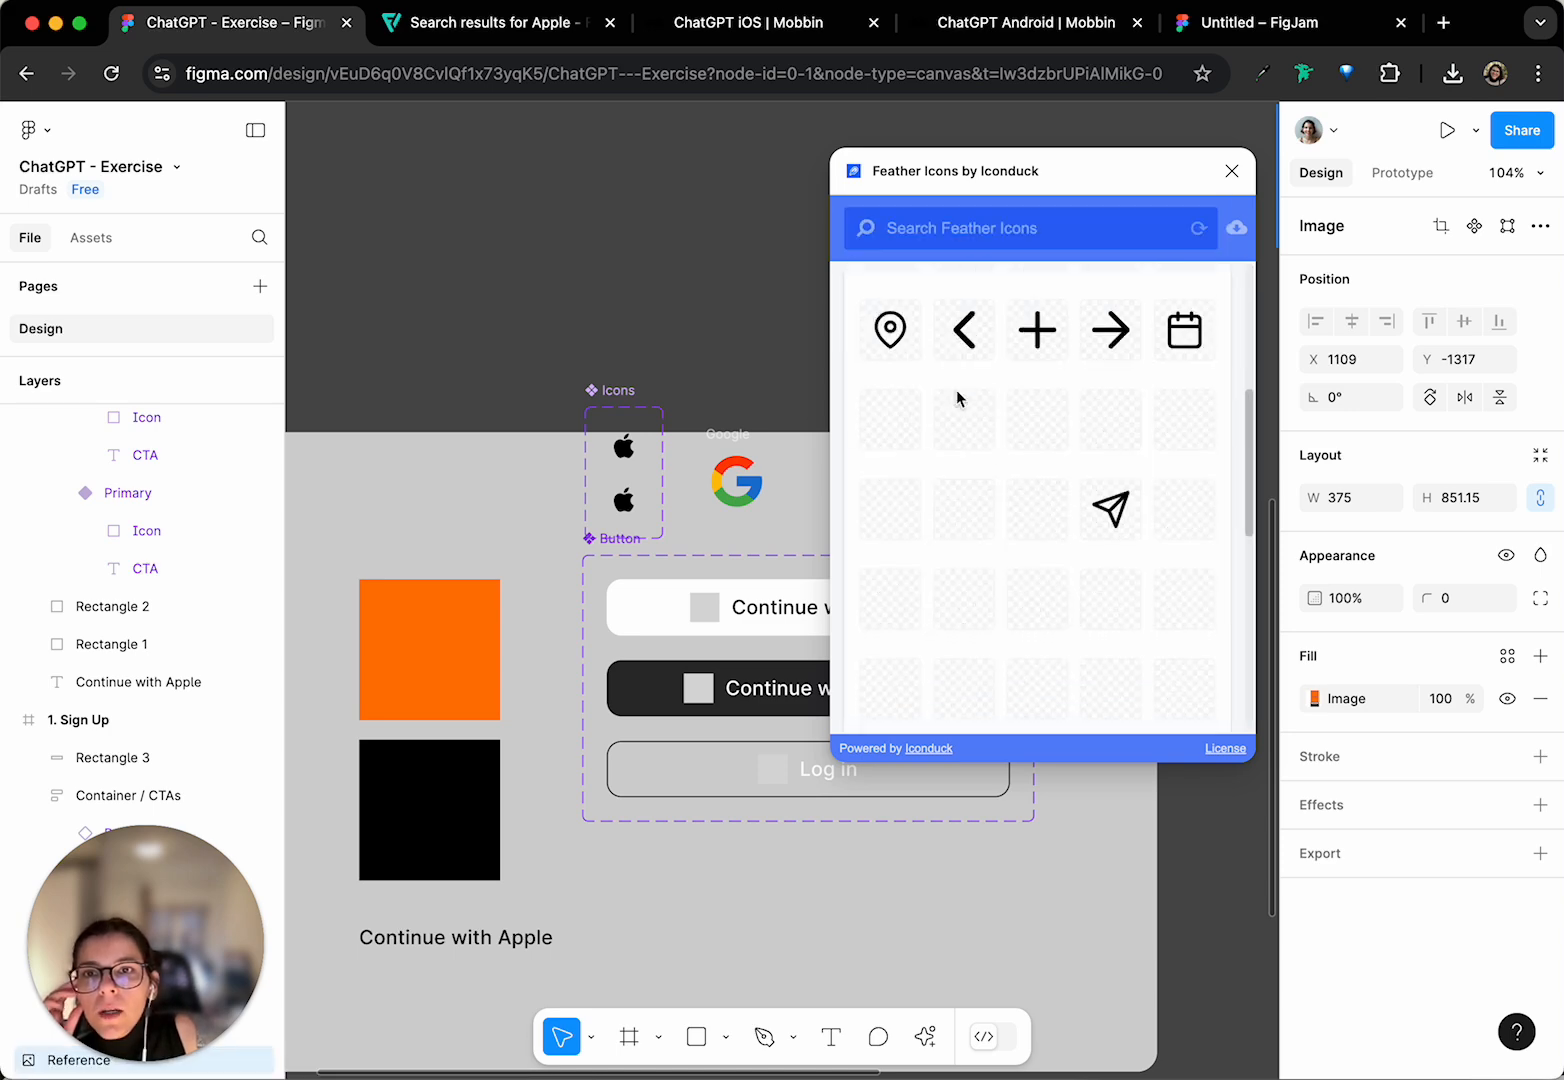
{"action": "scroll", "coordinate": [960, 401], "scroll_direction": "up", "scroll_amount": 10}
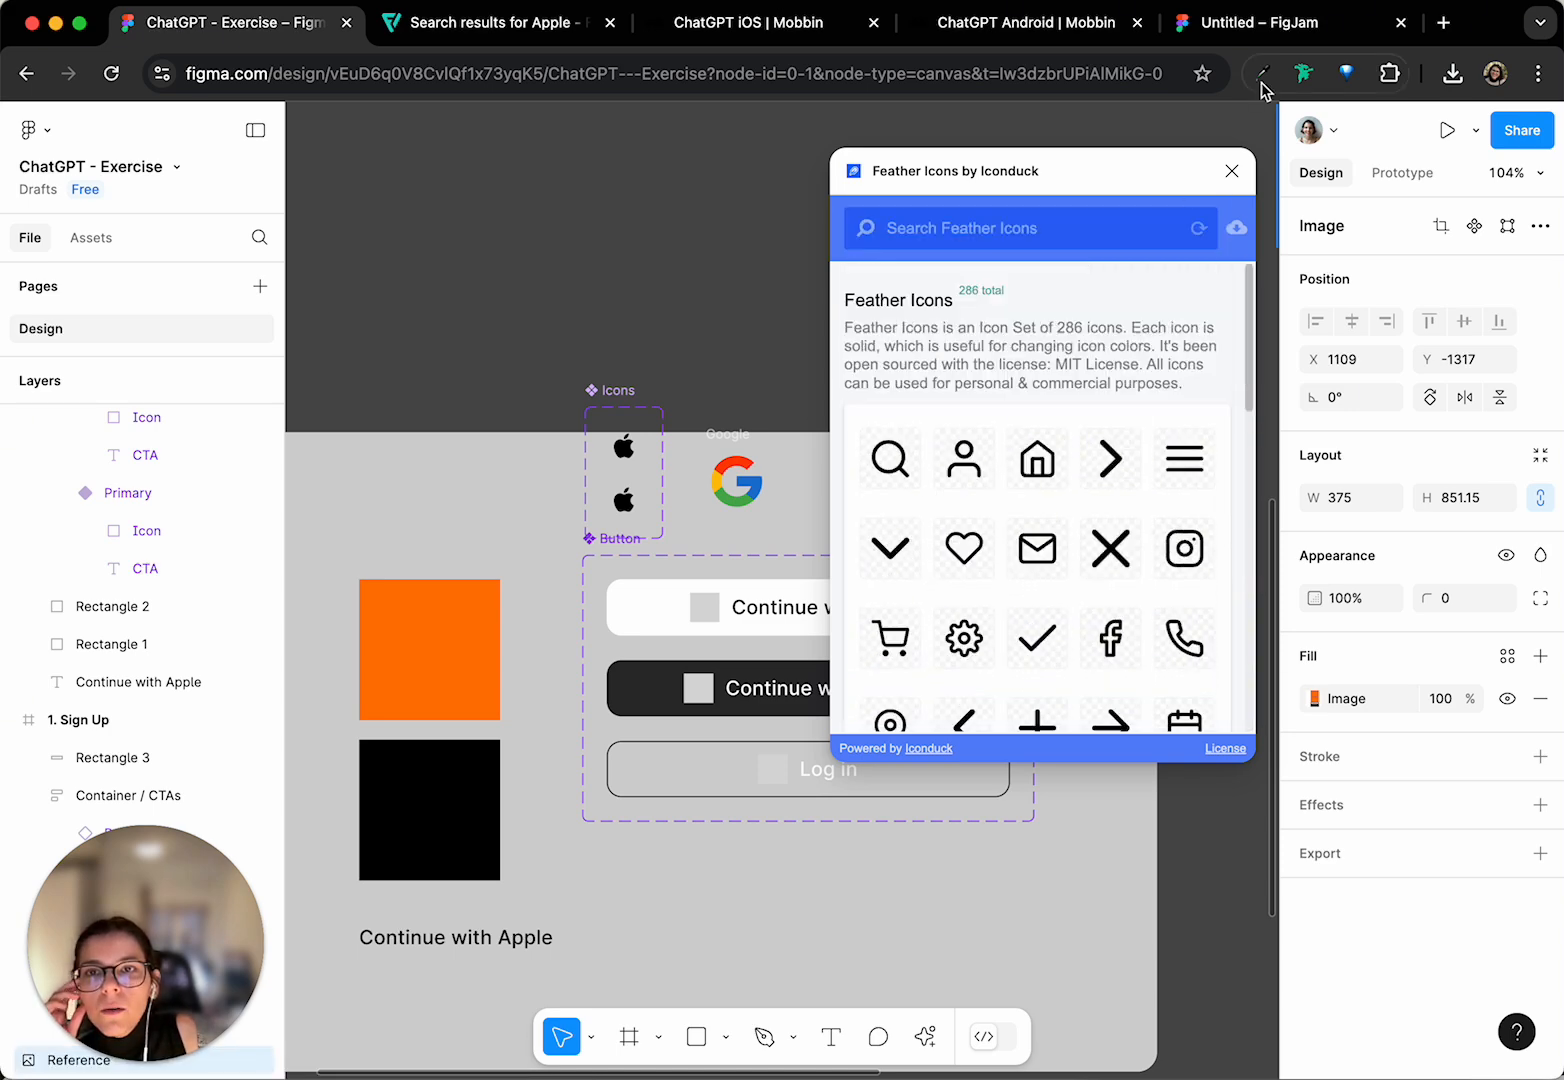
- Close the Feather Icons plugin and search the plugins and widgets for icons
{"action": "left_click", "coordinate": [1233, 171]}
{"action": "left_click", "coordinate": [925, 1036]}
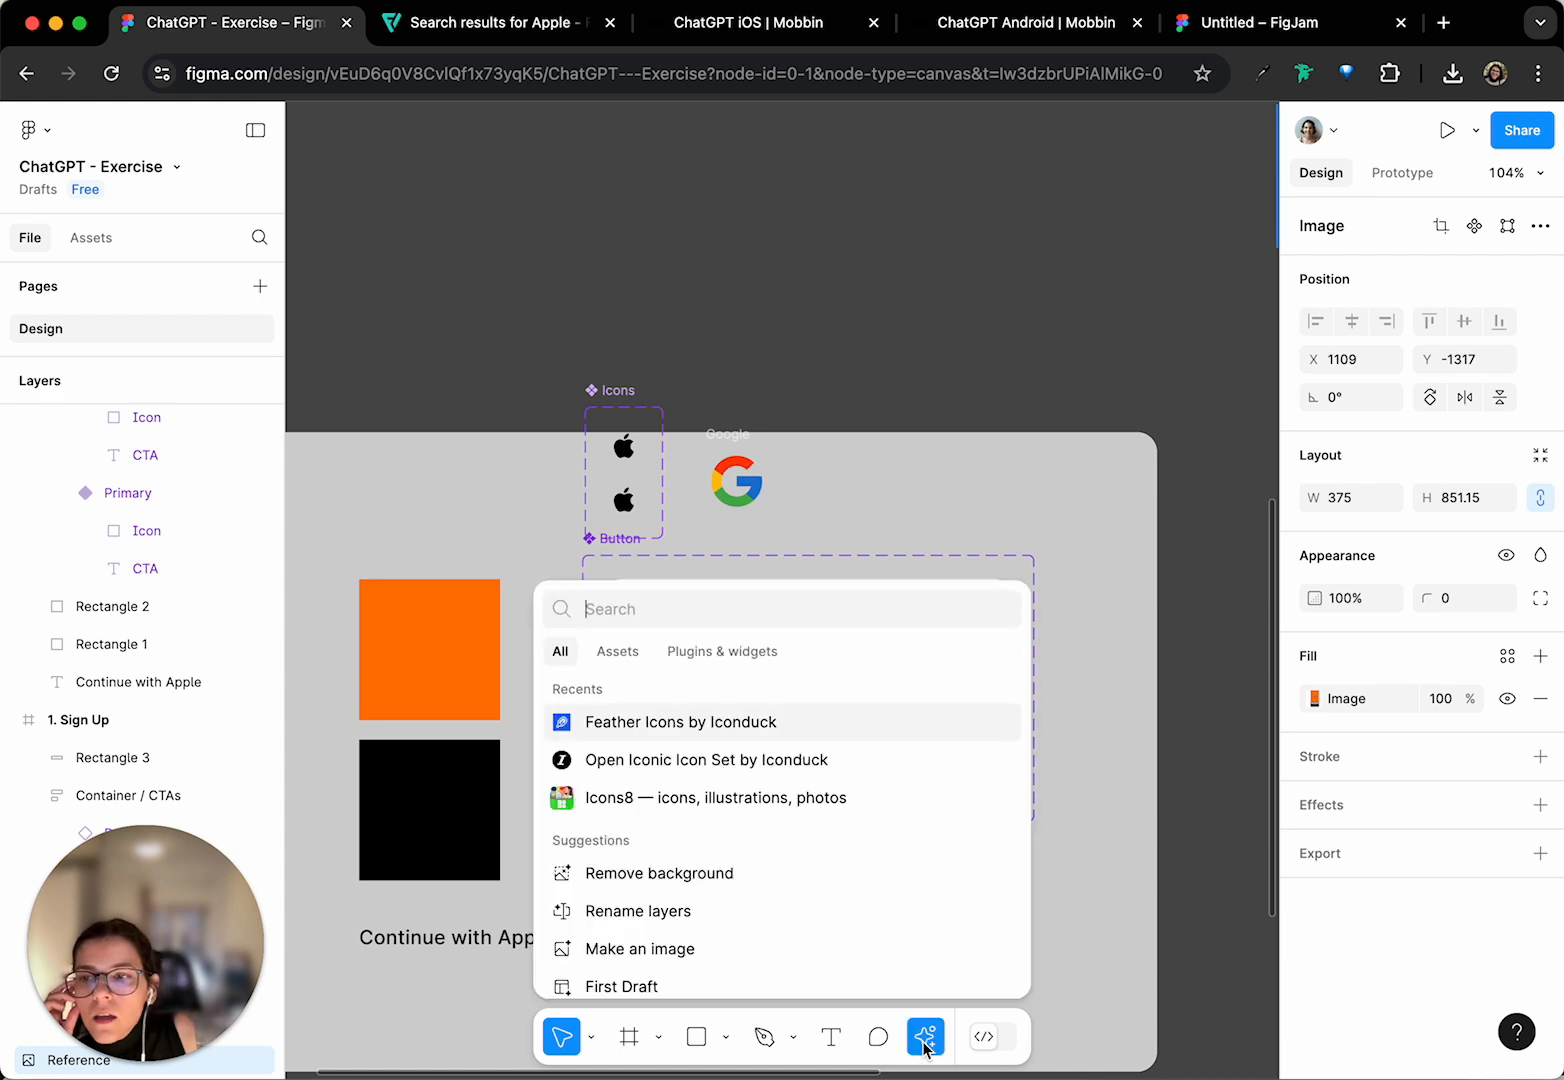
{"action": "left_click", "coordinate": [403, 8]}
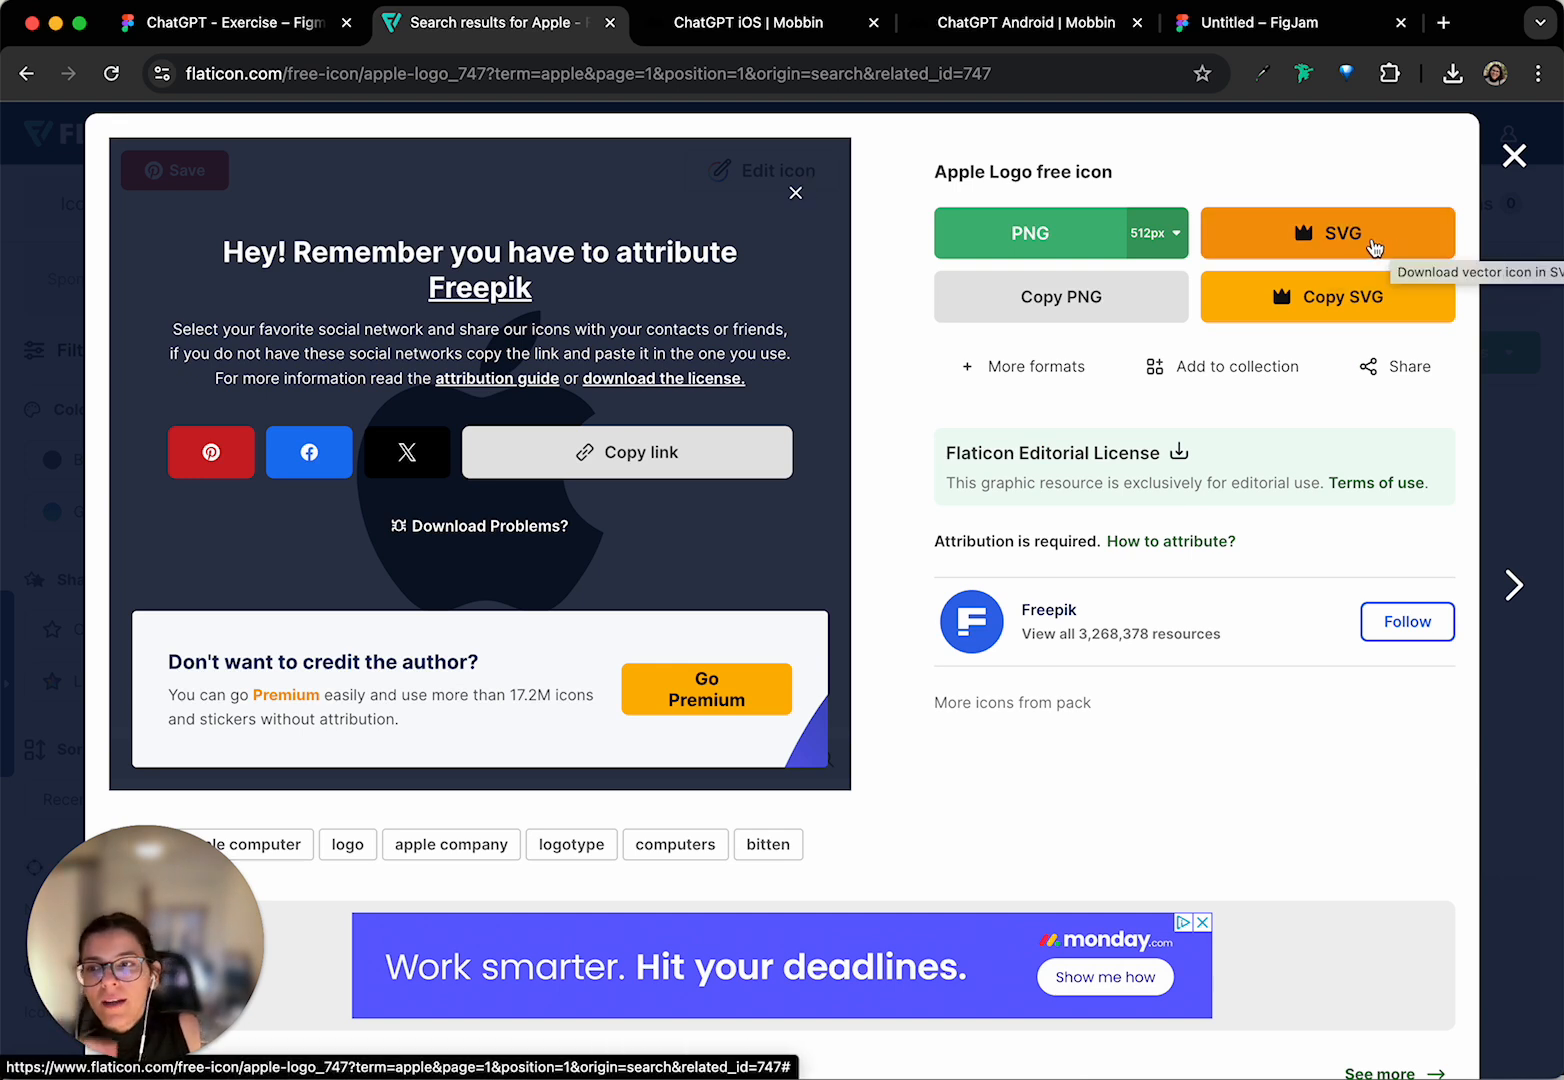
{"action": "left_click", "coordinate": [290, 24]}
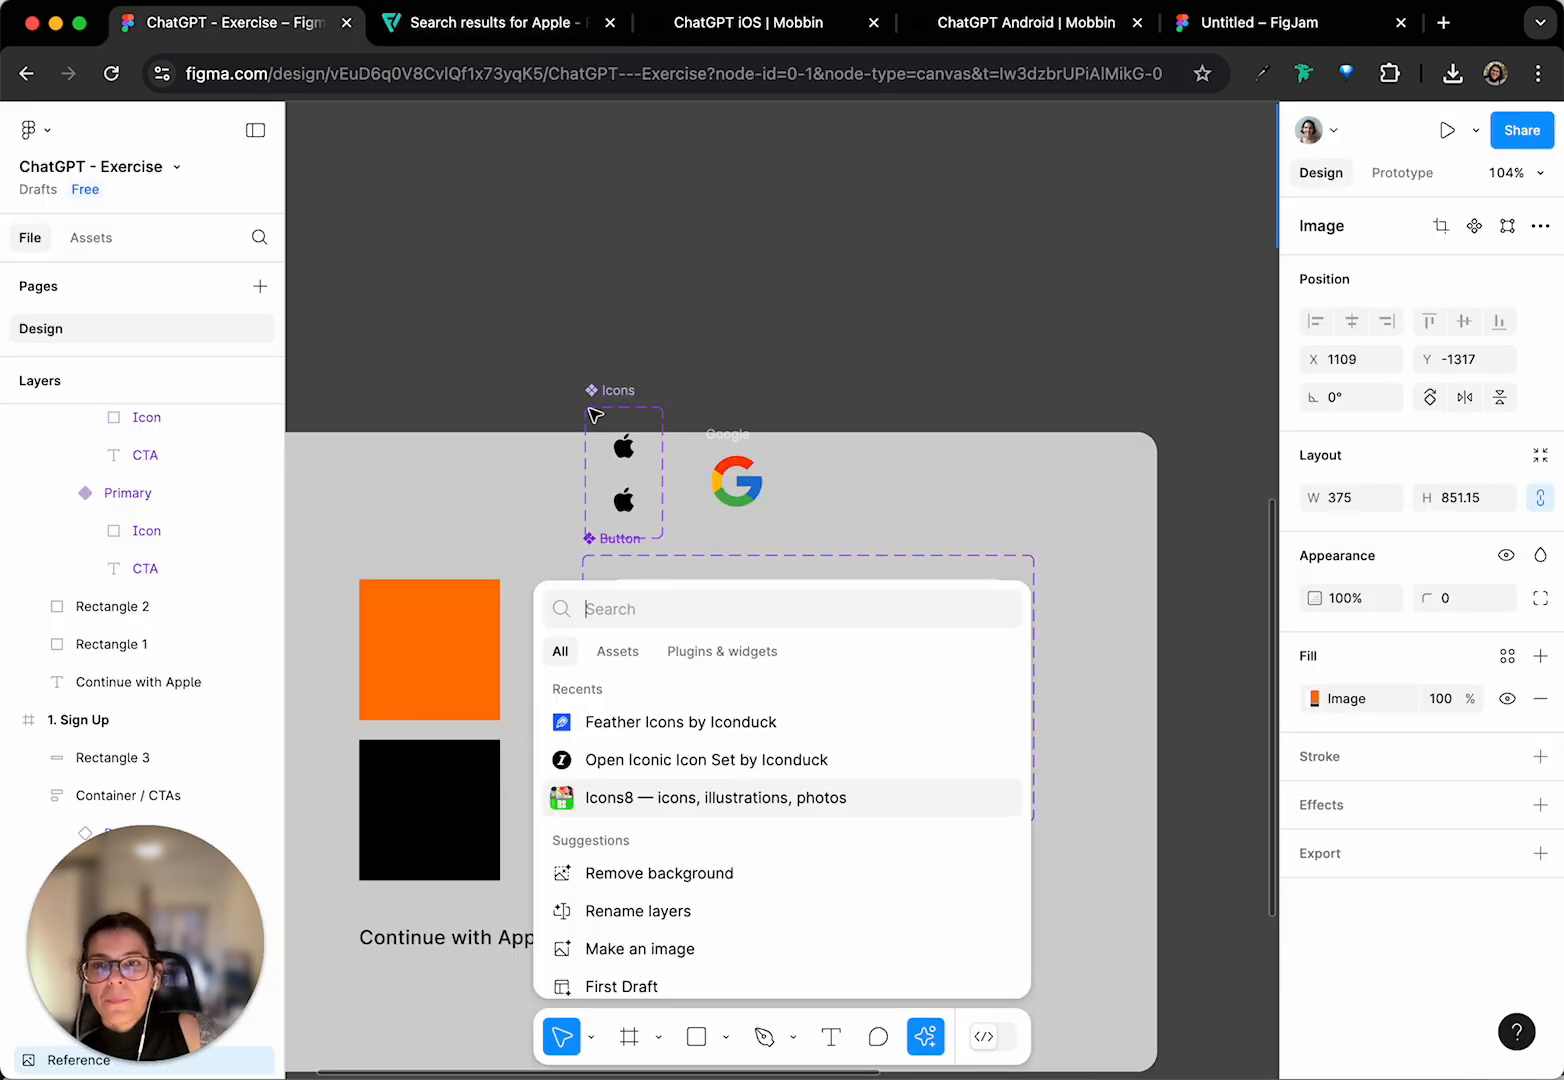
{"action": "left_click", "coordinate": [690, 652]}
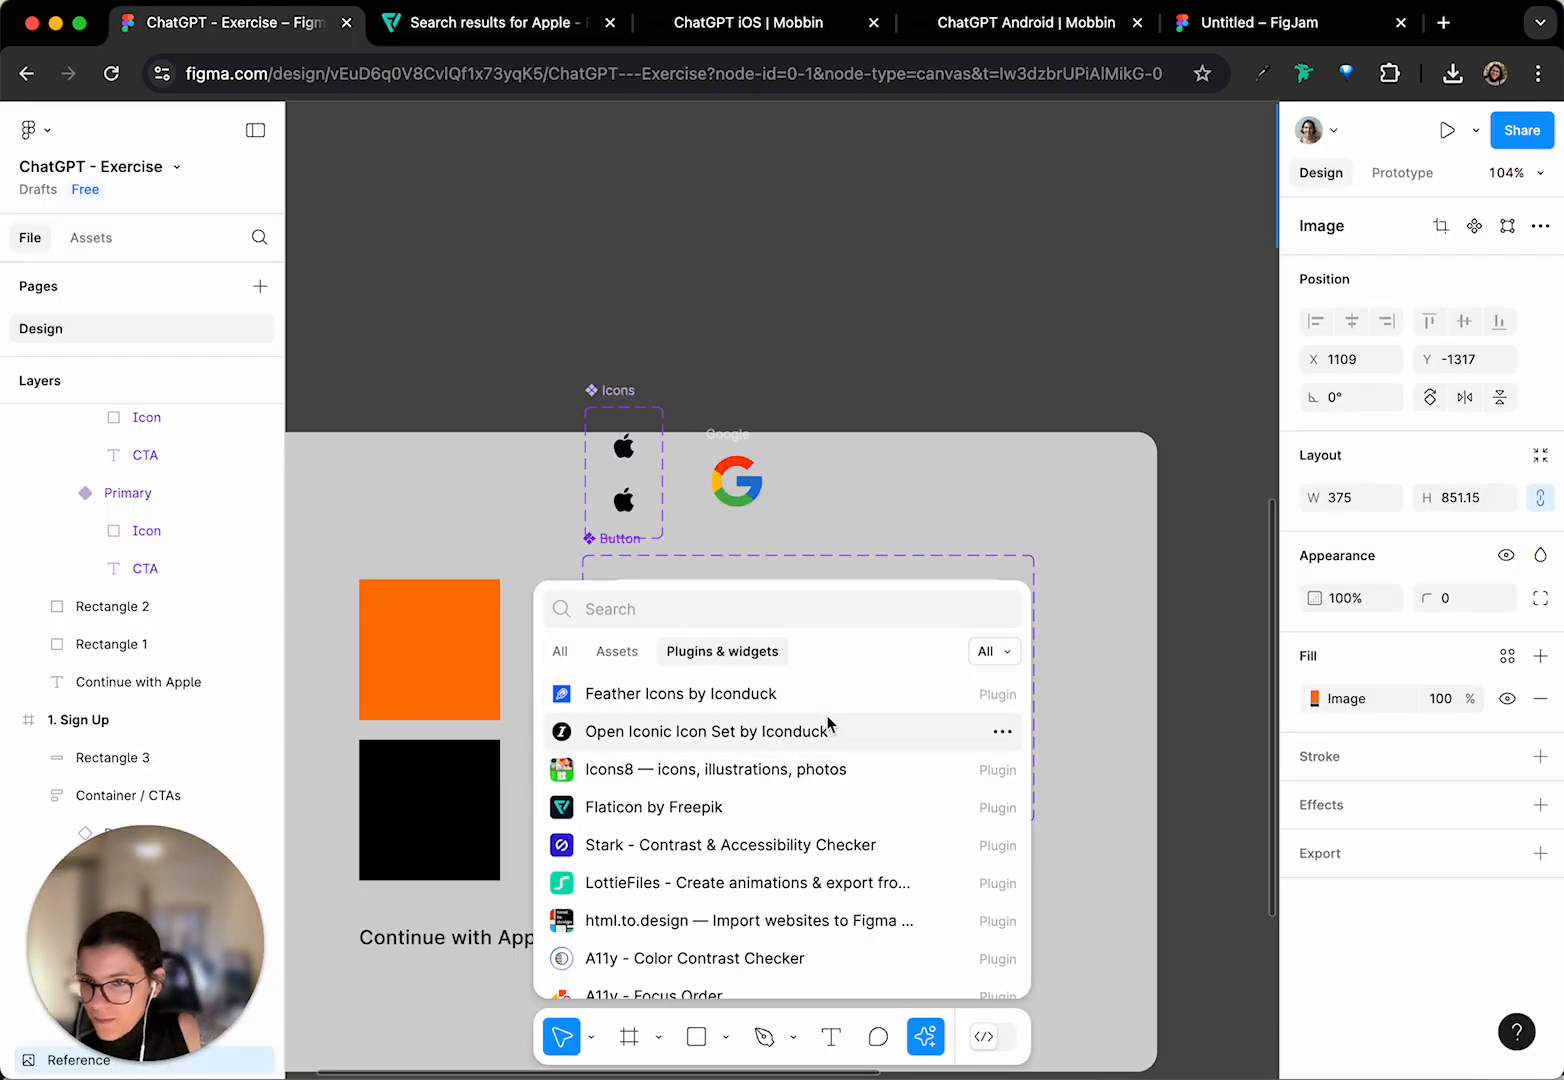
{"action": "type", "text": "icons"}
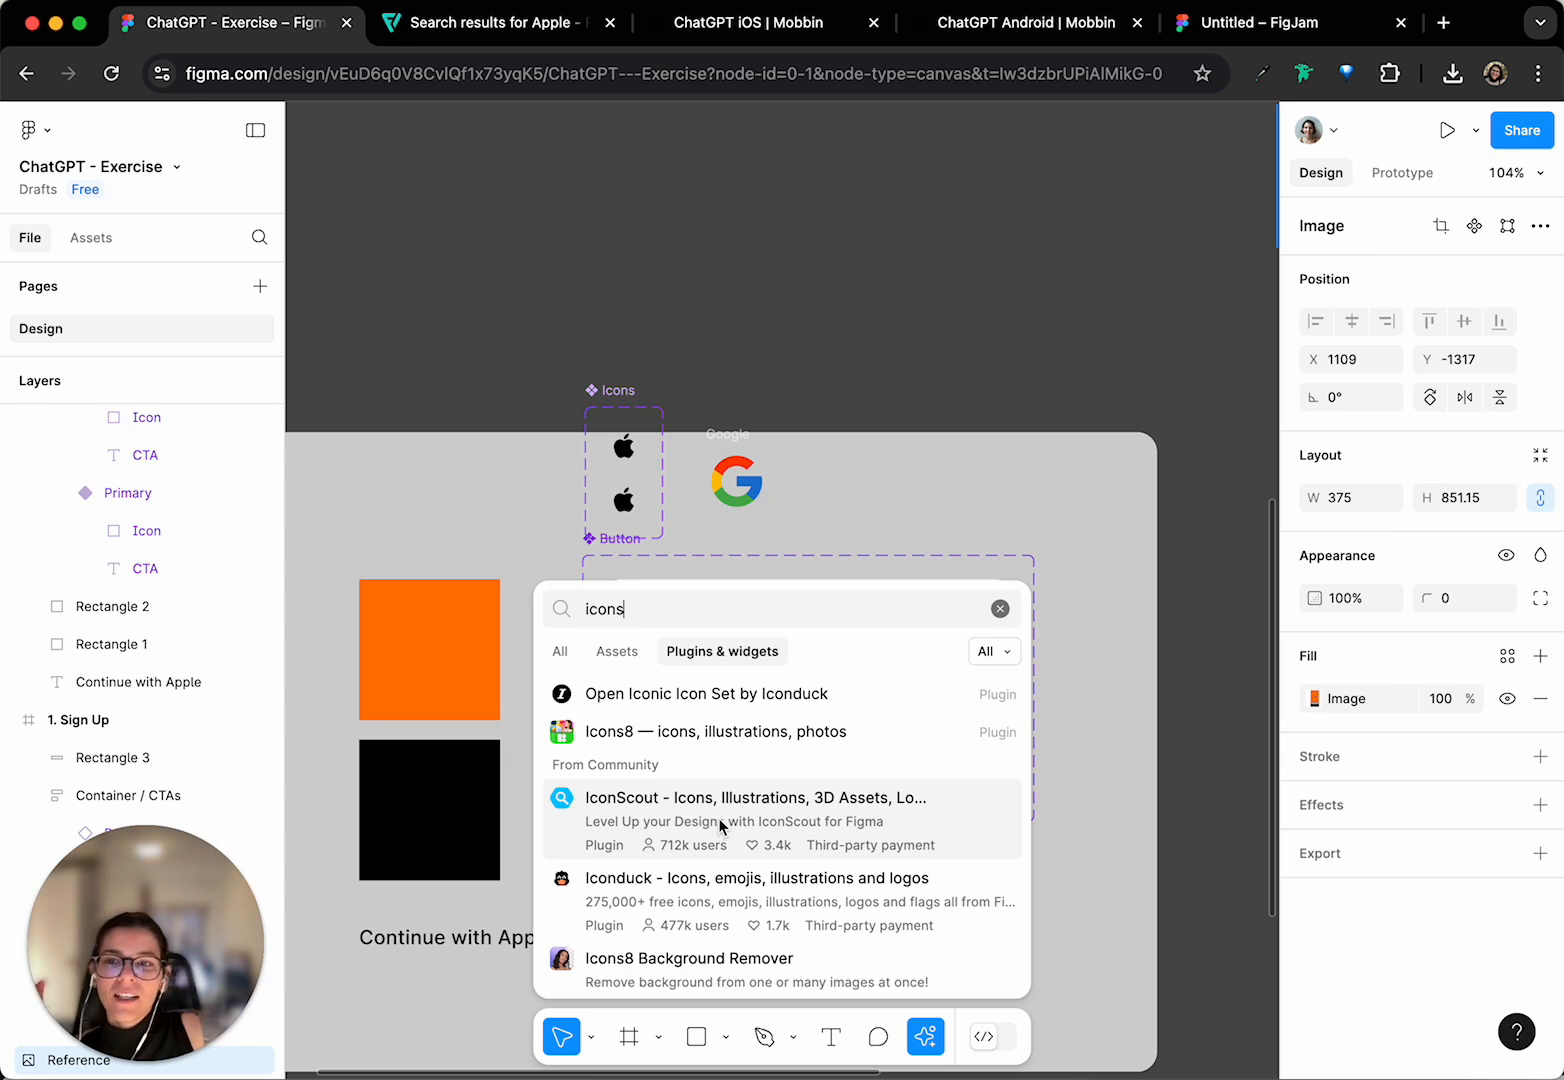
- Run the IconScout plugin and dismiss its introduction and feature tips
{"action": "left_click", "coordinate": [722, 825]}
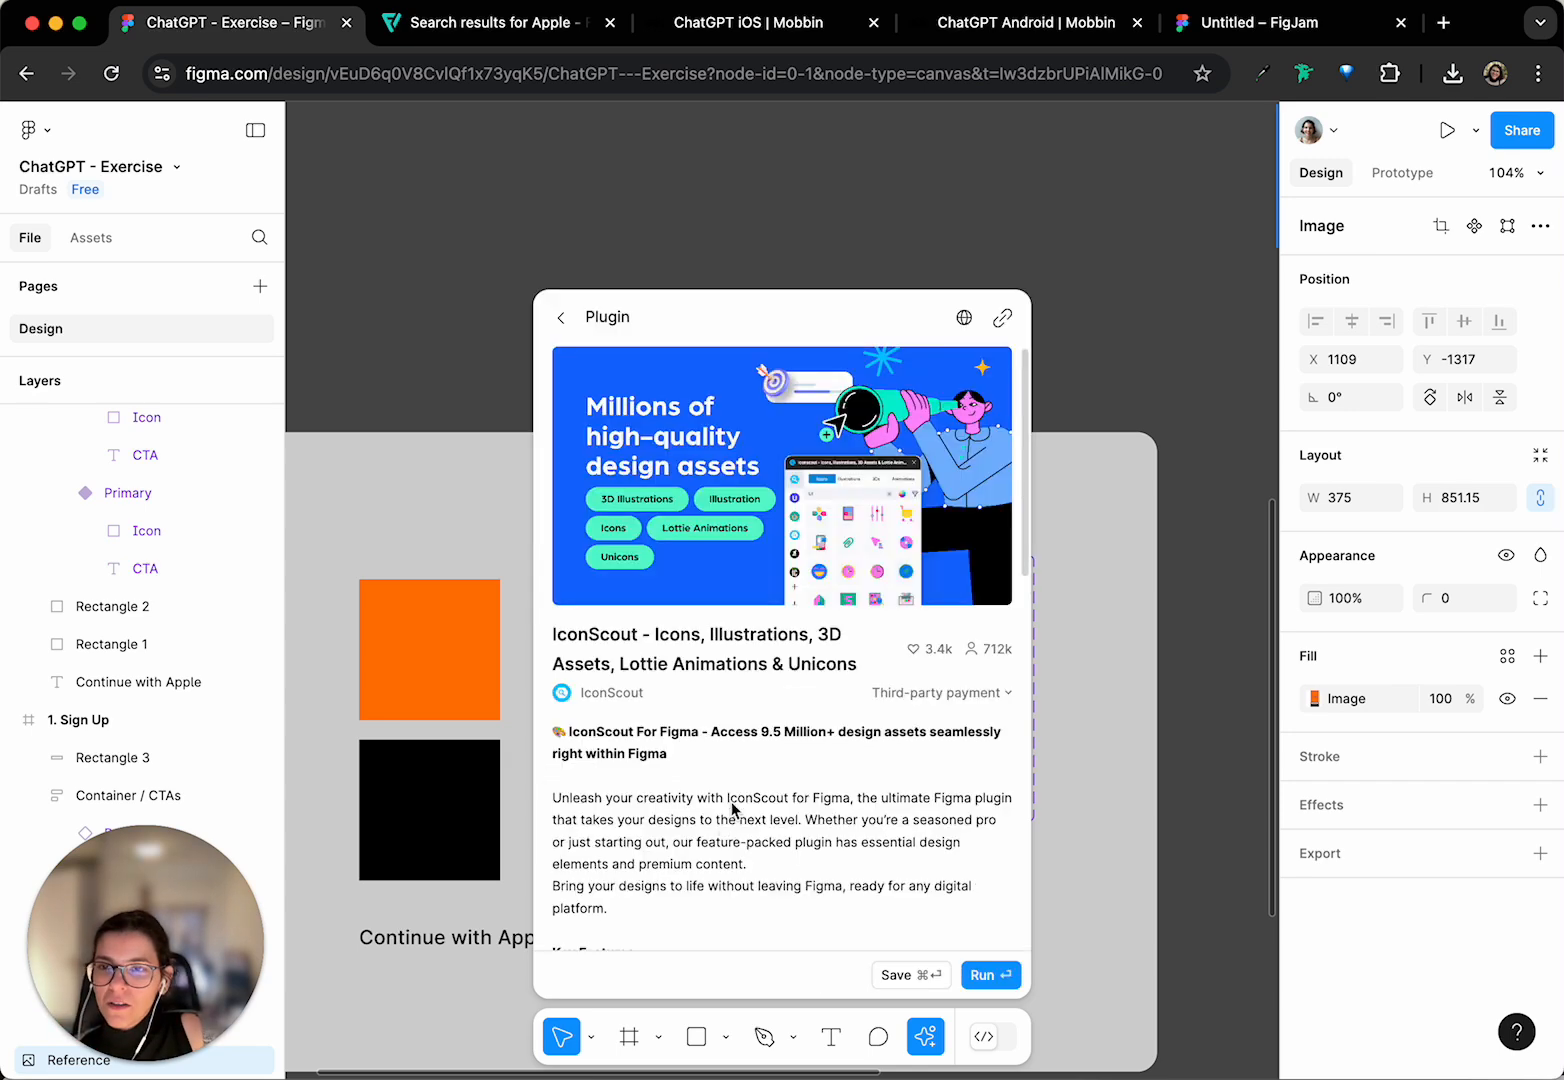
{"action": "left_click", "coordinate": [995, 976]}
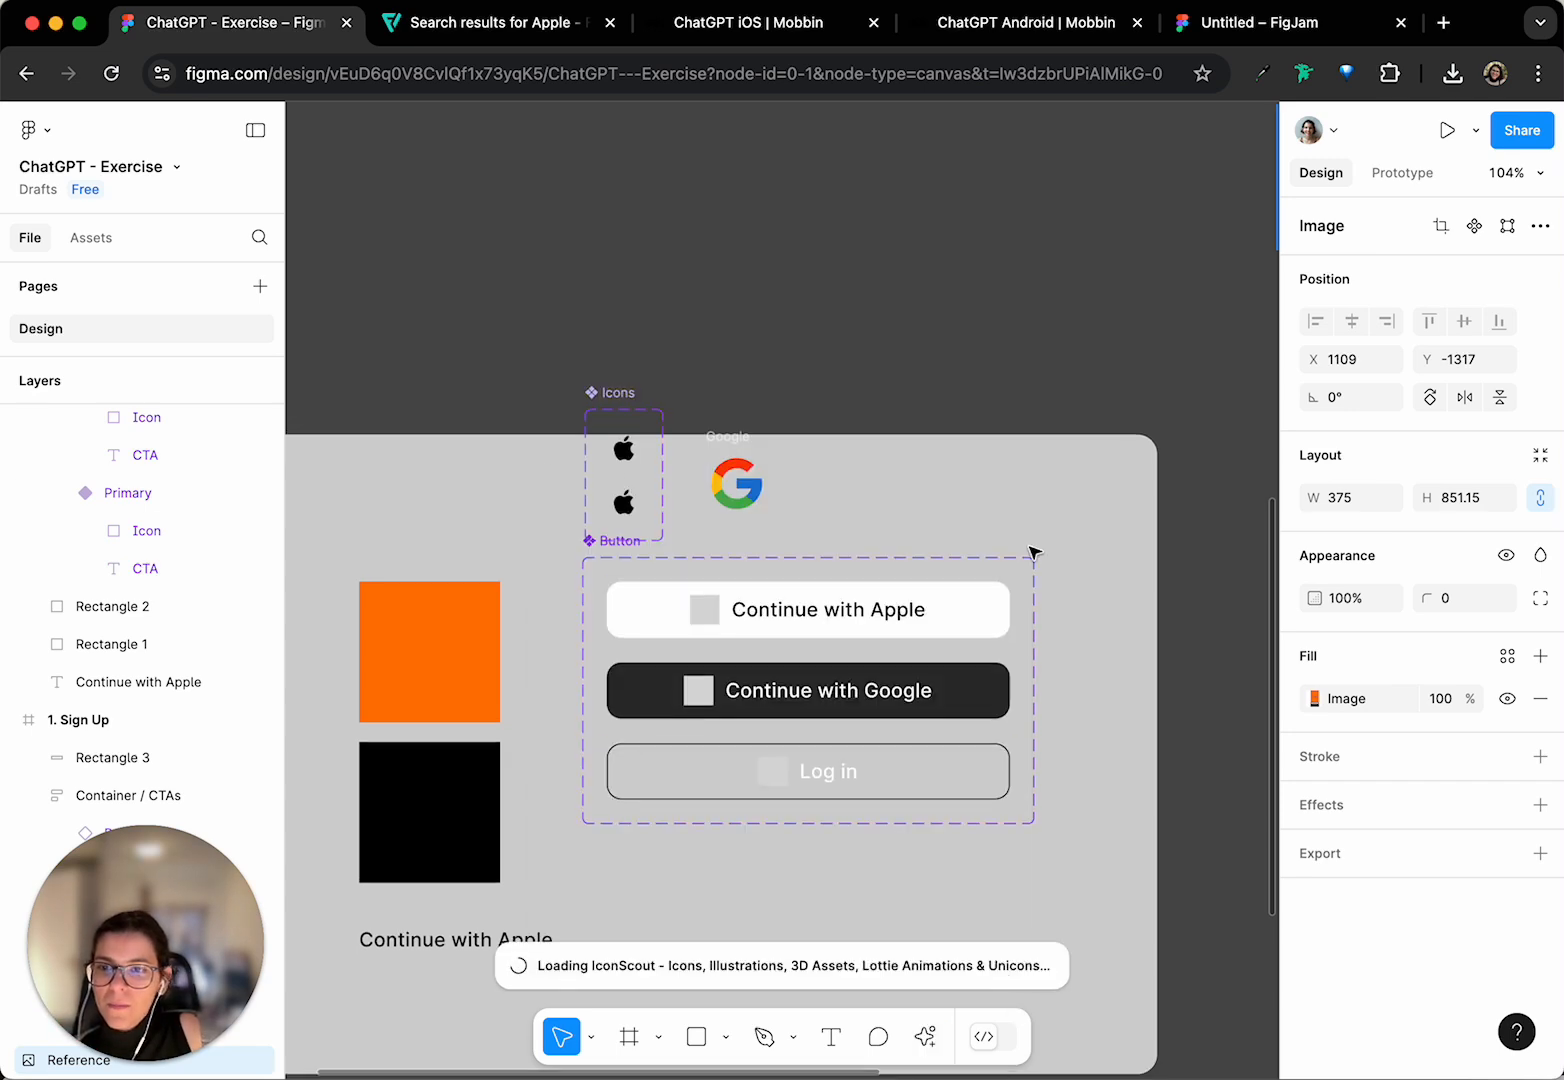
{"action": "scroll", "coordinate": [1034, 552], "scroll_direction": "left", "scroll_amount": 1}
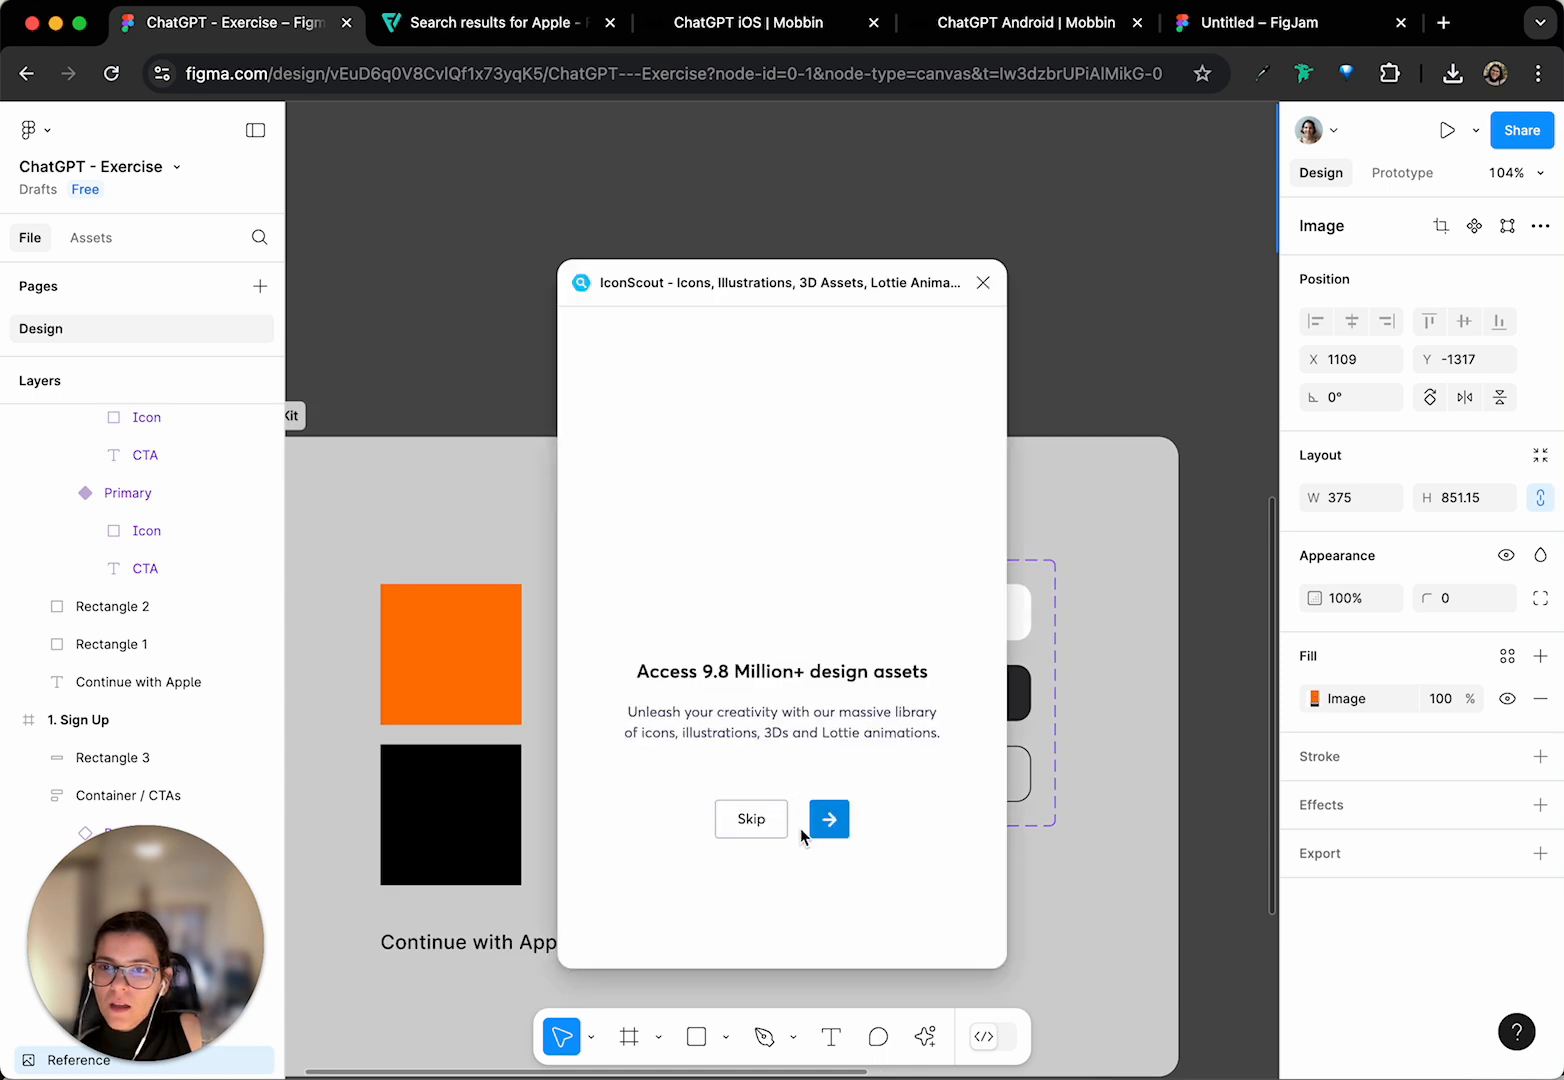
{"action": "left_click", "coordinate": [751, 820]}
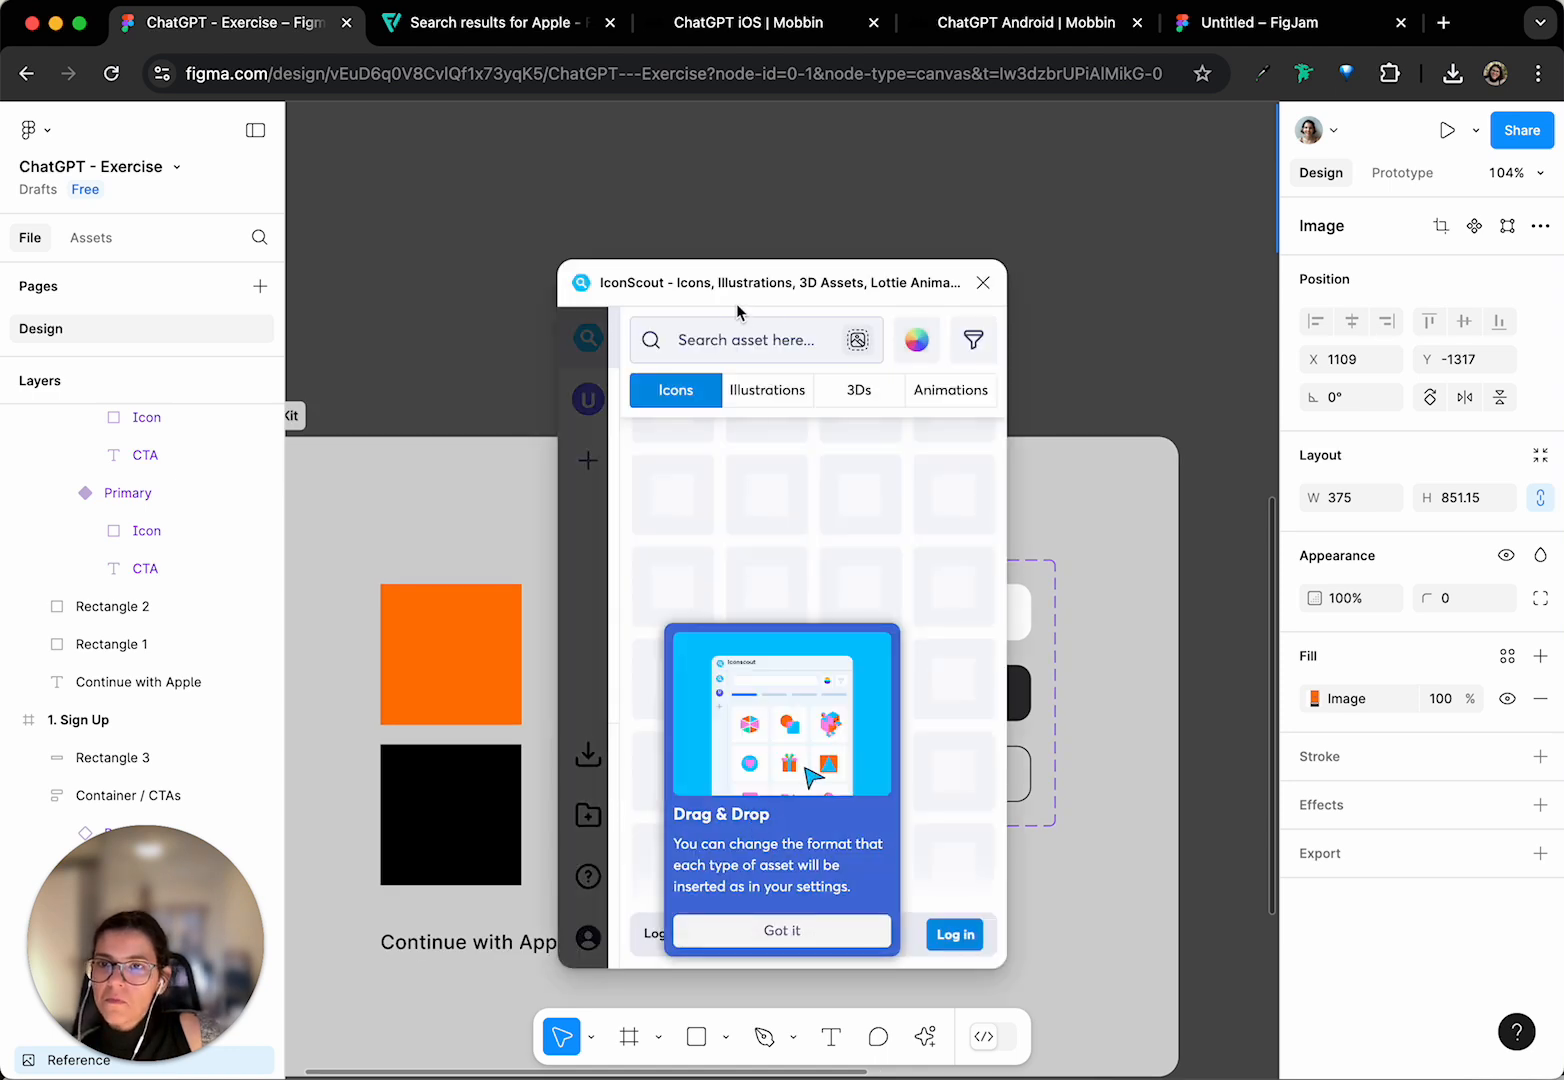
{"action": "left_click", "coordinate": [782, 930]}
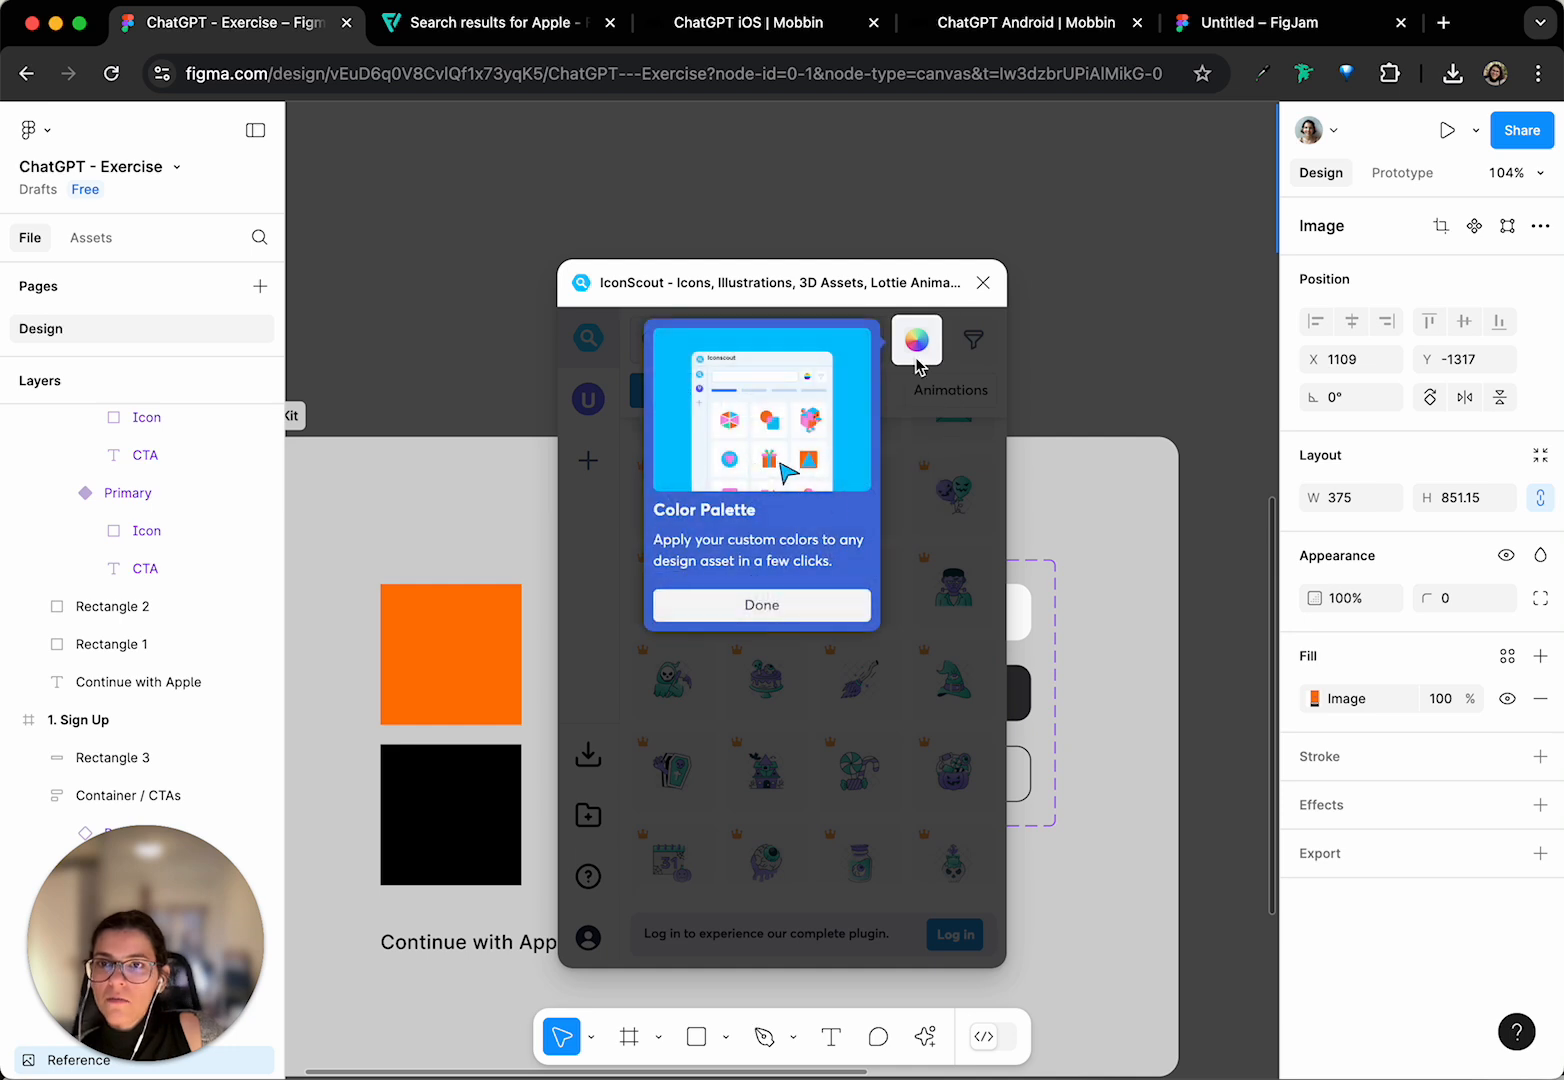
{"action": "left_click", "coordinate": [762, 604]}
- Search IconScout for mail and examine the envelope icon on the reference screen's email button for comparison
{"action": "left_click", "coordinate": [730, 339]}
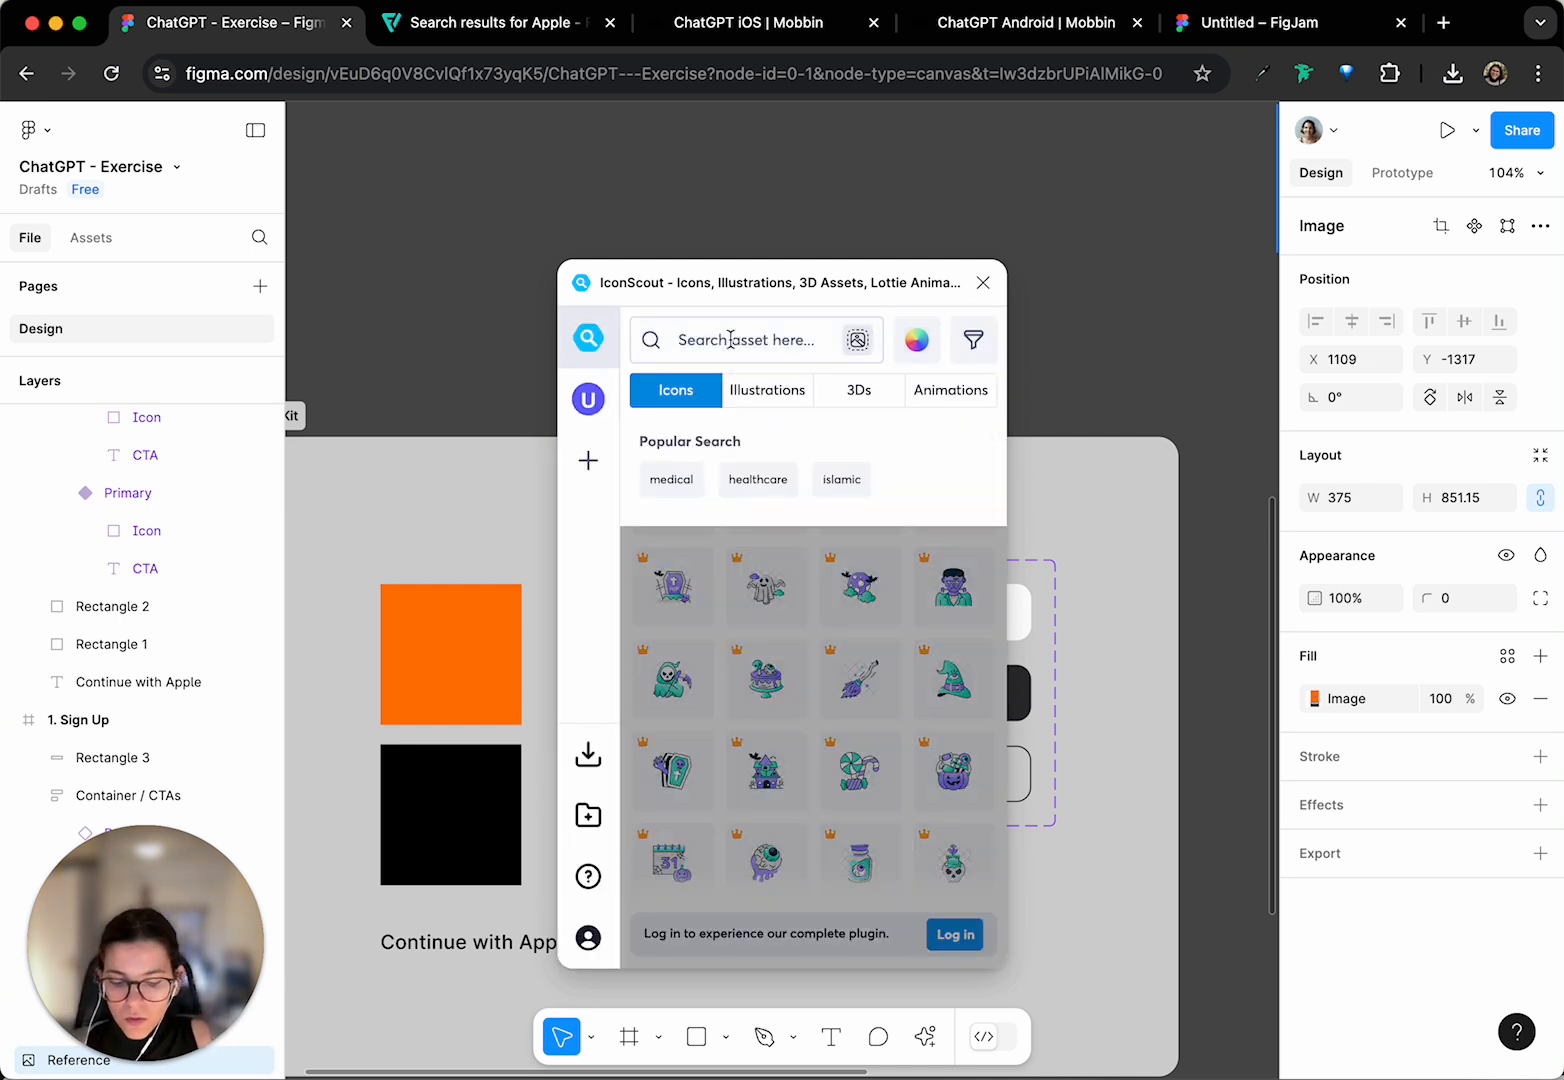
{"action": "type", "text": "mail"}
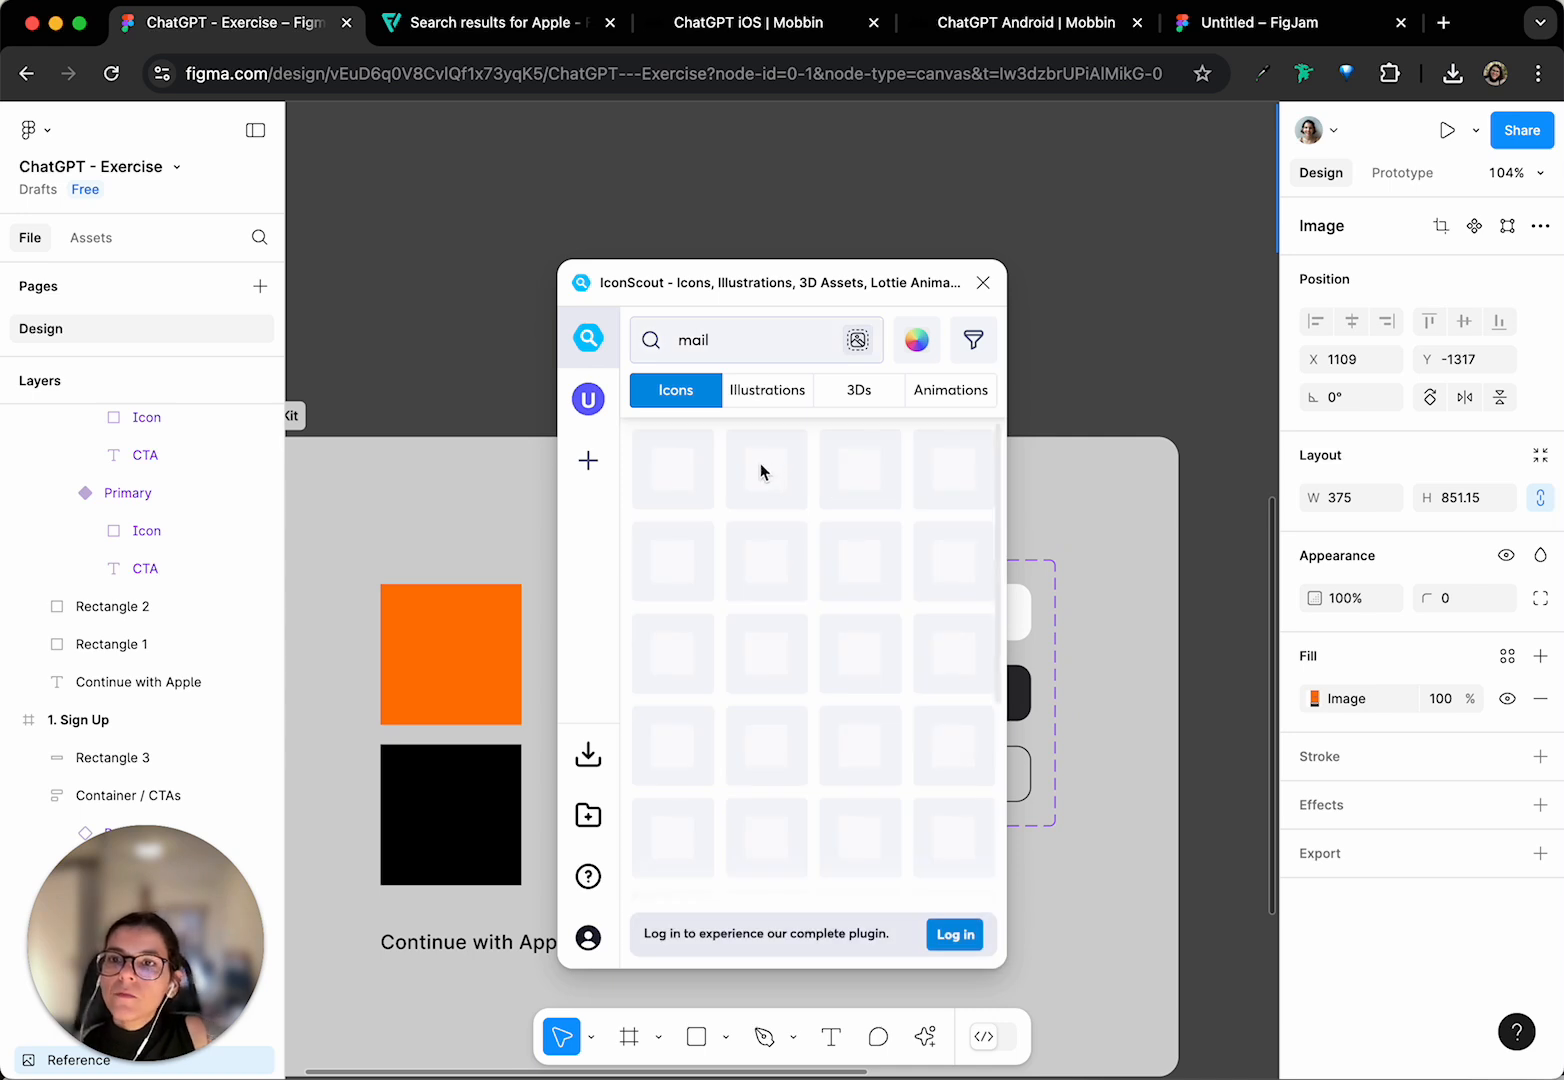
{"action": "scroll", "coordinate": [1026, 548], "scroll_direction": "left", "scroll_amount": 3}
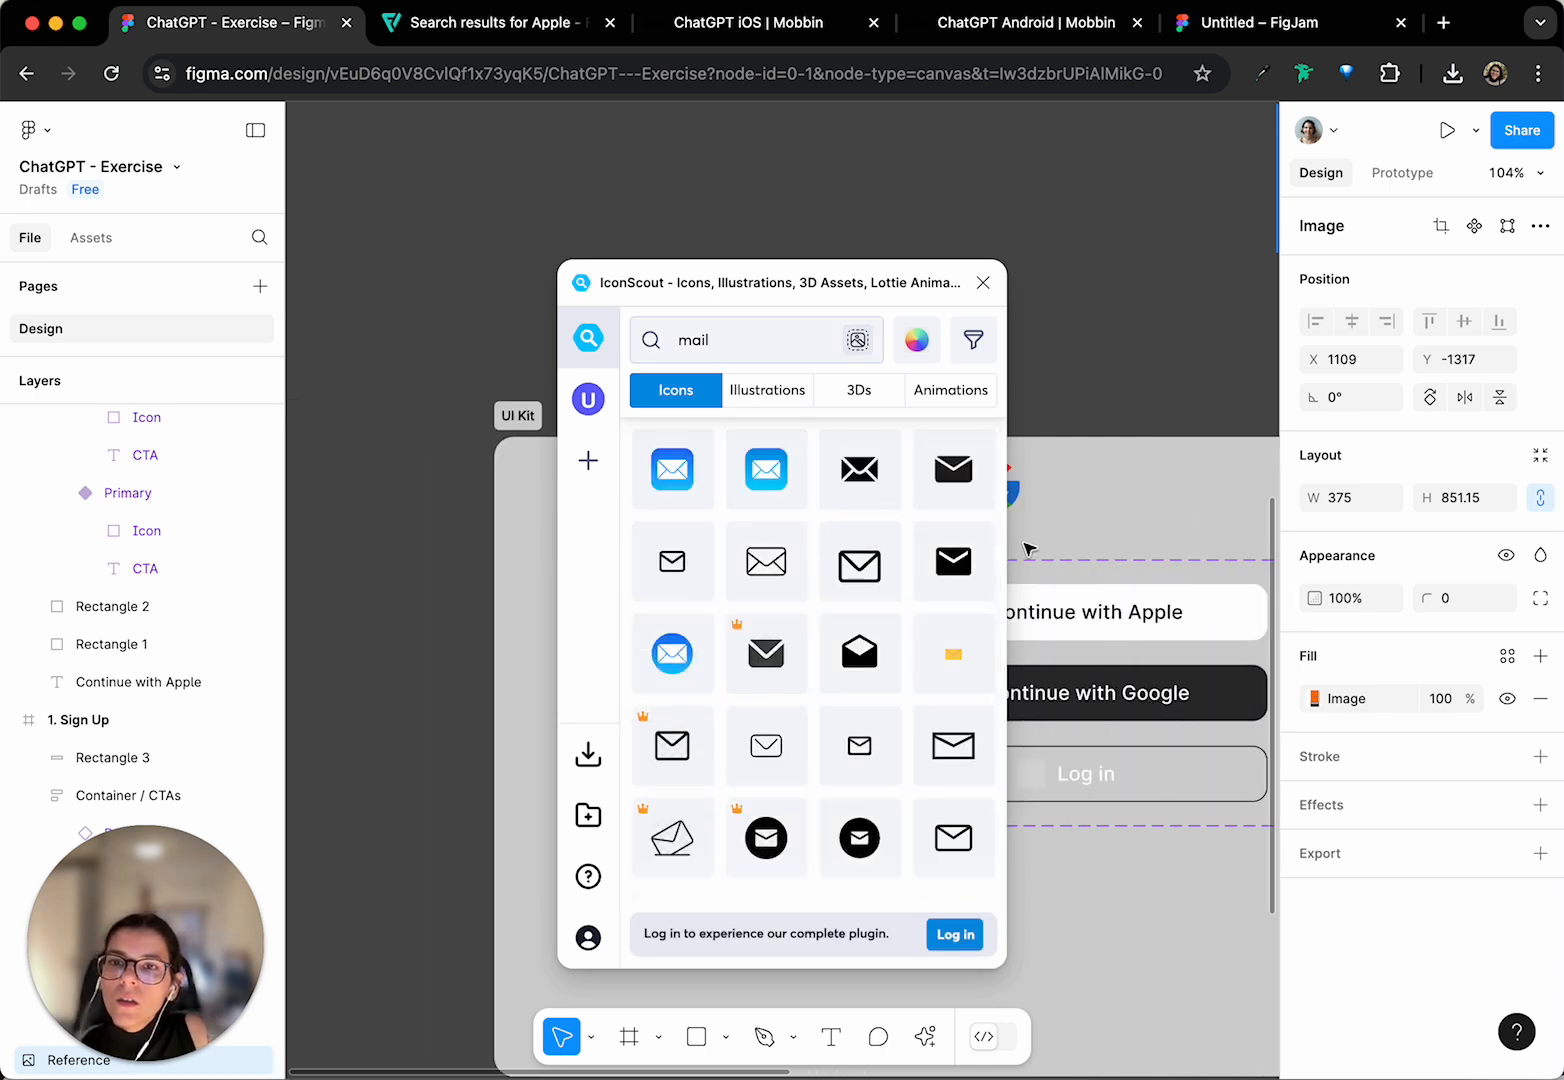
{"action": "scroll", "coordinate": [1028, 548], "scroll_direction": "right", "scroll_amount": 8}
{"action": "scroll", "coordinate": [1029, 549], "scroll_direction": "left", "scroll_amount": 2}
{"action": "scroll", "coordinate": [1029, 549], "scroll_direction": "up", "scroll_amount": 5}
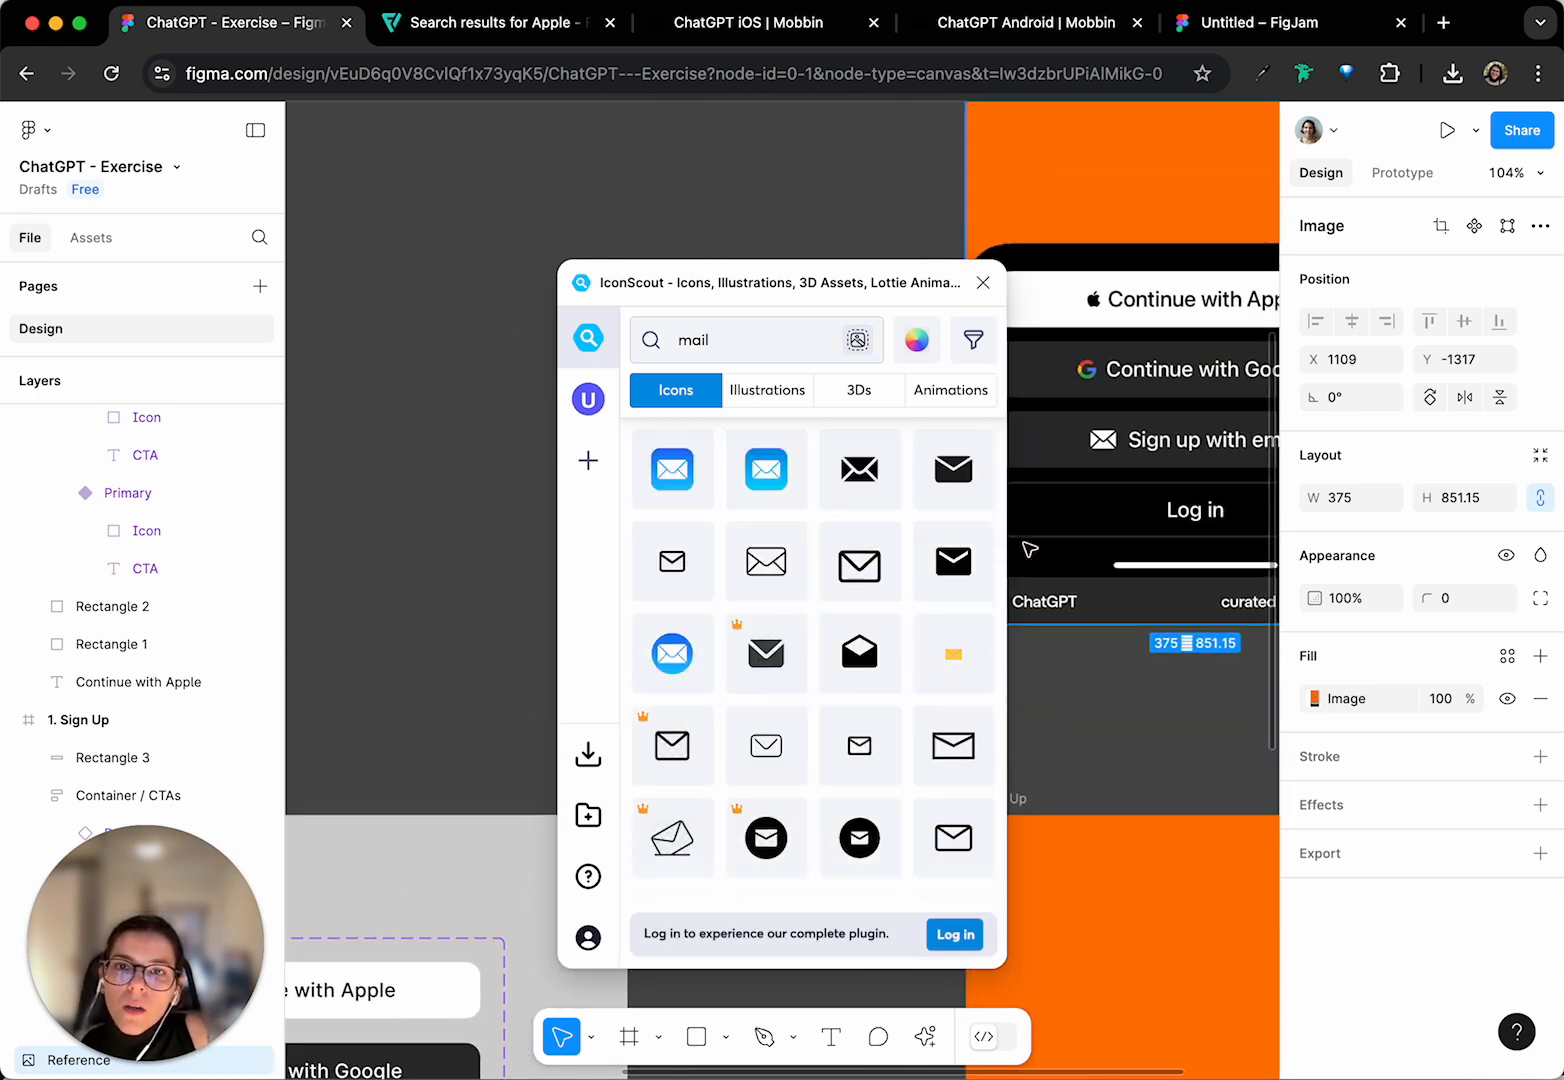
{"action": "scroll", "coordinate": [1029, 549], "scroll_direction": "up", "scroll_amount": 5}
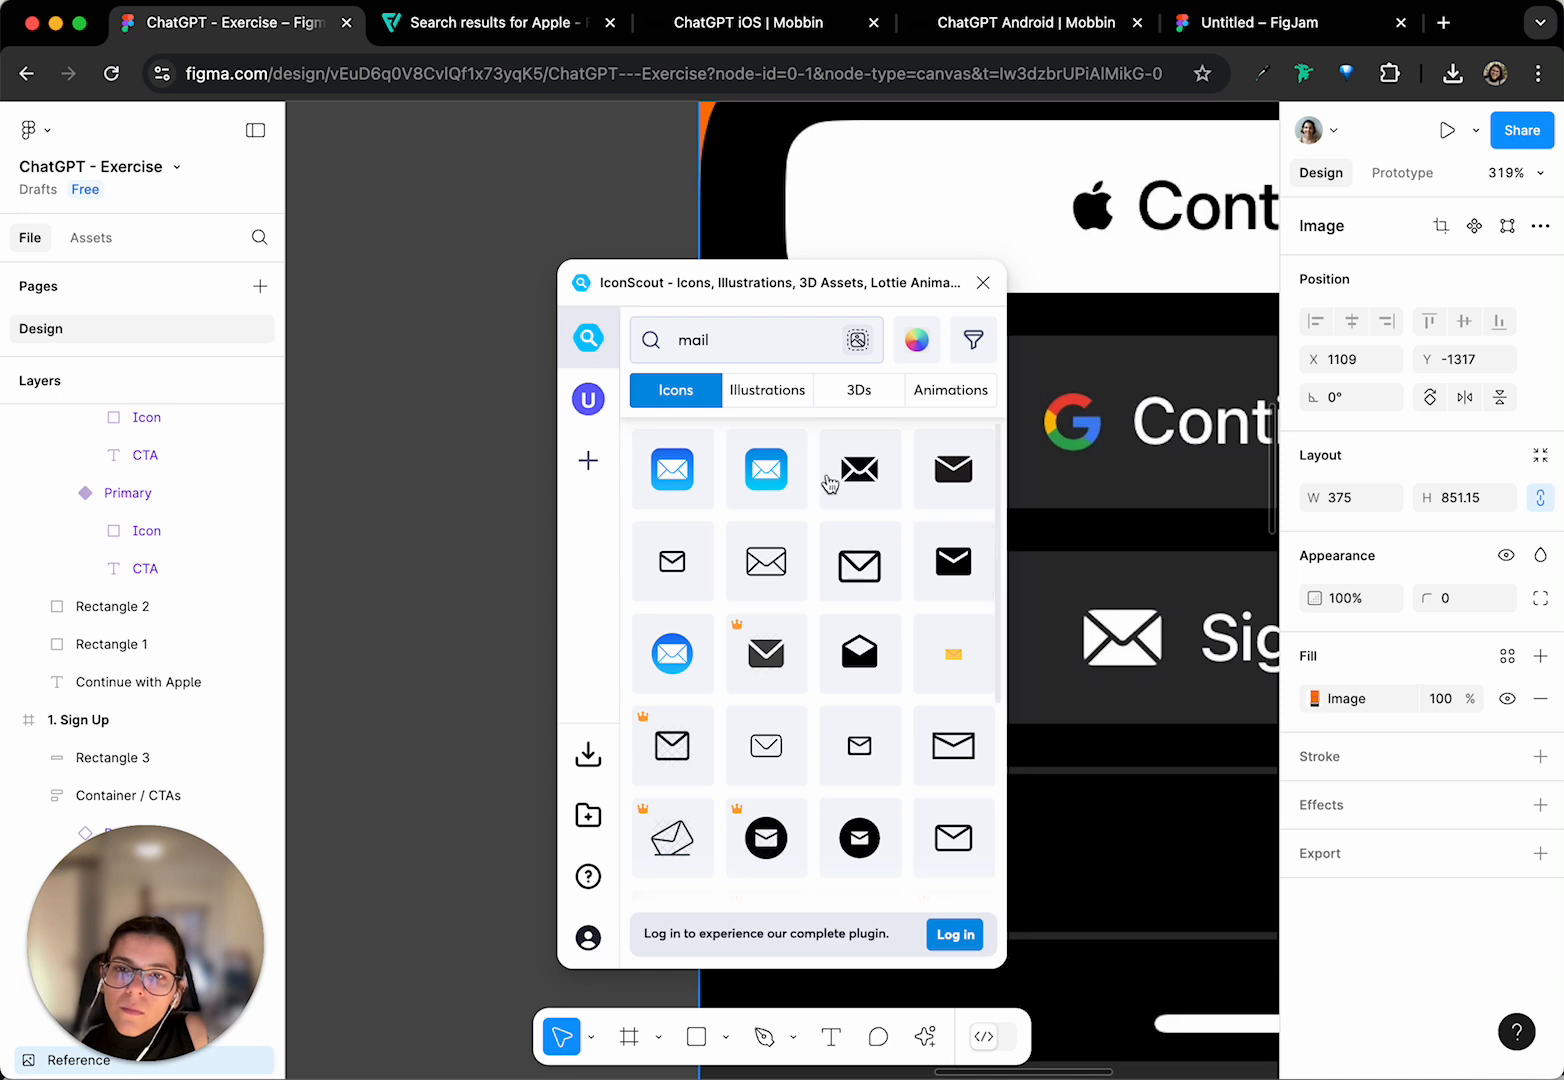
{"action": "scroll", "coordinate": [859, 499], "scroll_direction": "down", "scroll_amount": 1}
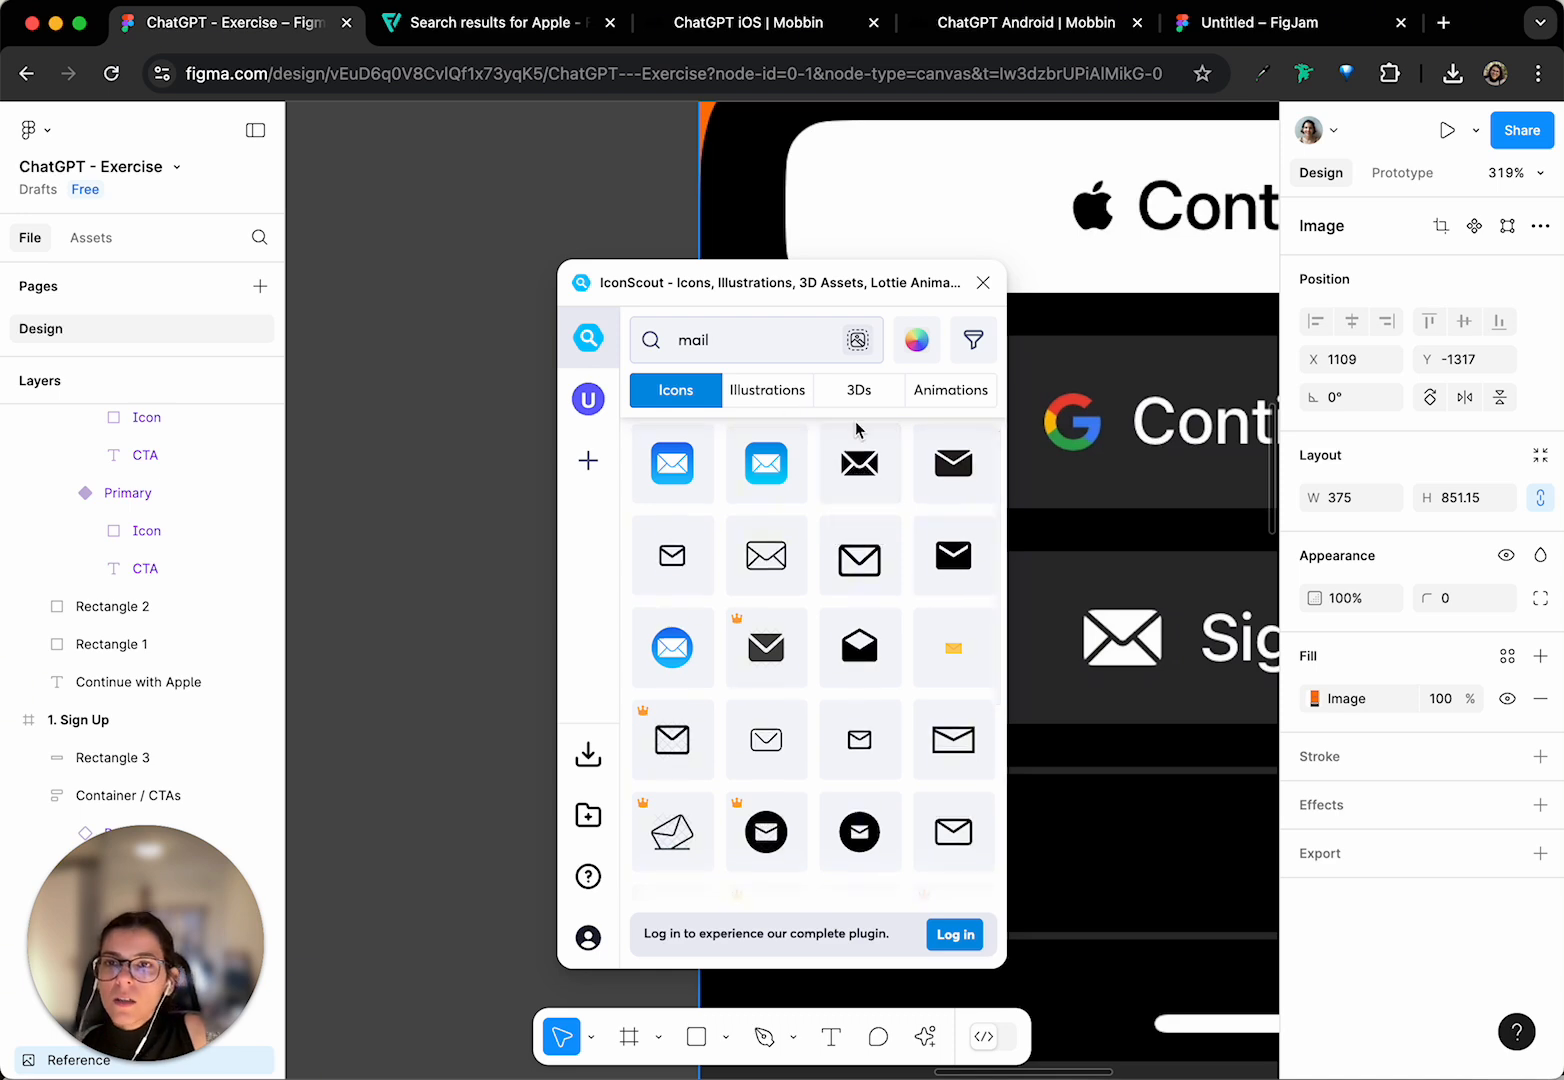
- Open the details of the solid black envelope icon Mail that matches the reference, and bring the UI Kit section into view
{"action": "left_click", "coordinate": [852, 495]}
{"action": "scroll", "coordinate": [611, 838], "scroll_direction": "down", "scroll_amount": 2}
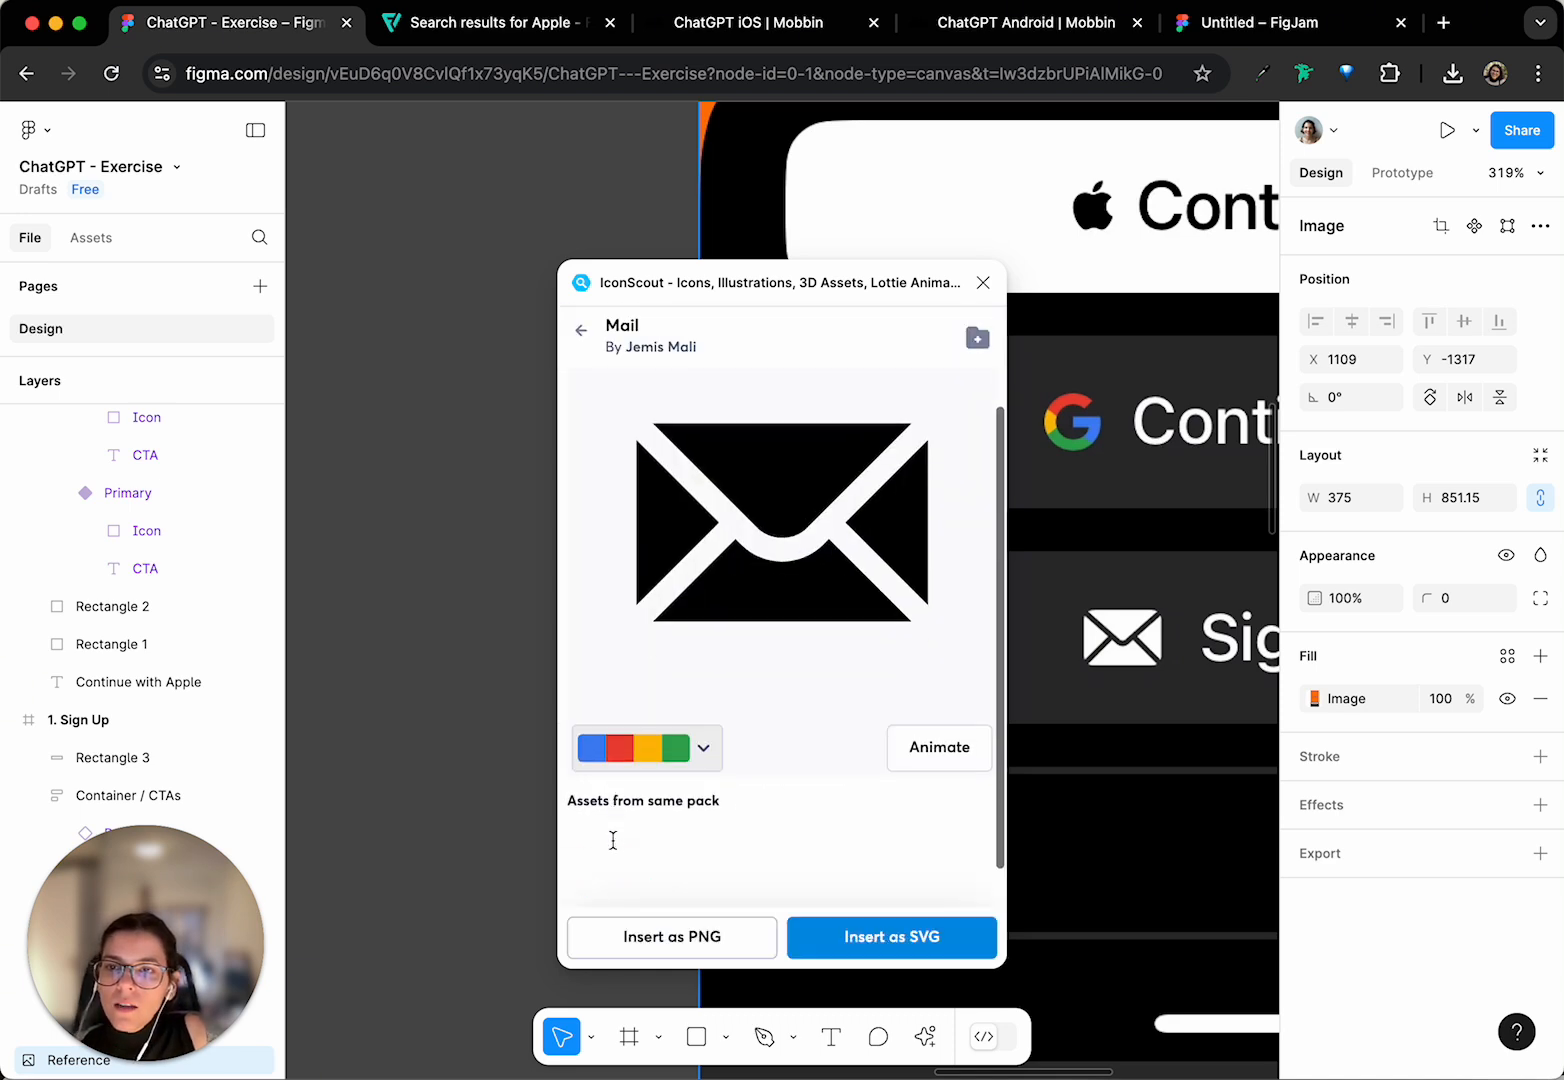
{"action": "scroll", "coordinate": [377, 629], "scroll_direction": "down", "scroll_amount": 10}
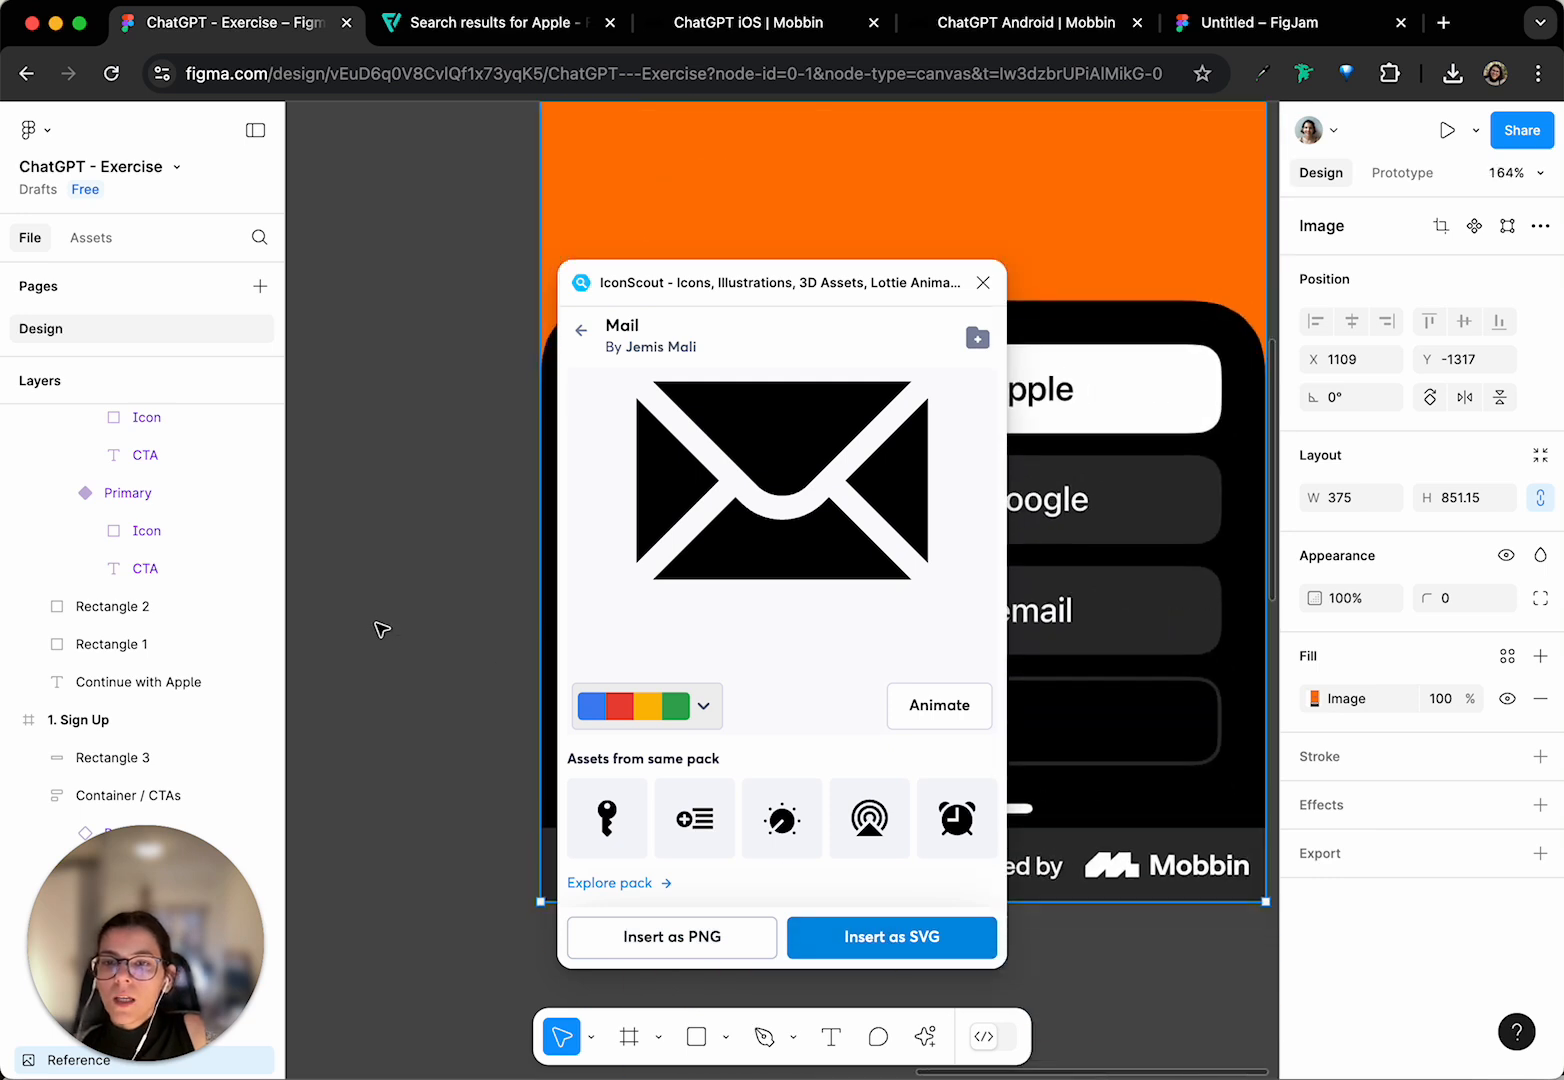
{"action": "scroll", "coordinate": [524, 723], "scroll_direction": "up", "scroll_amount": 5}
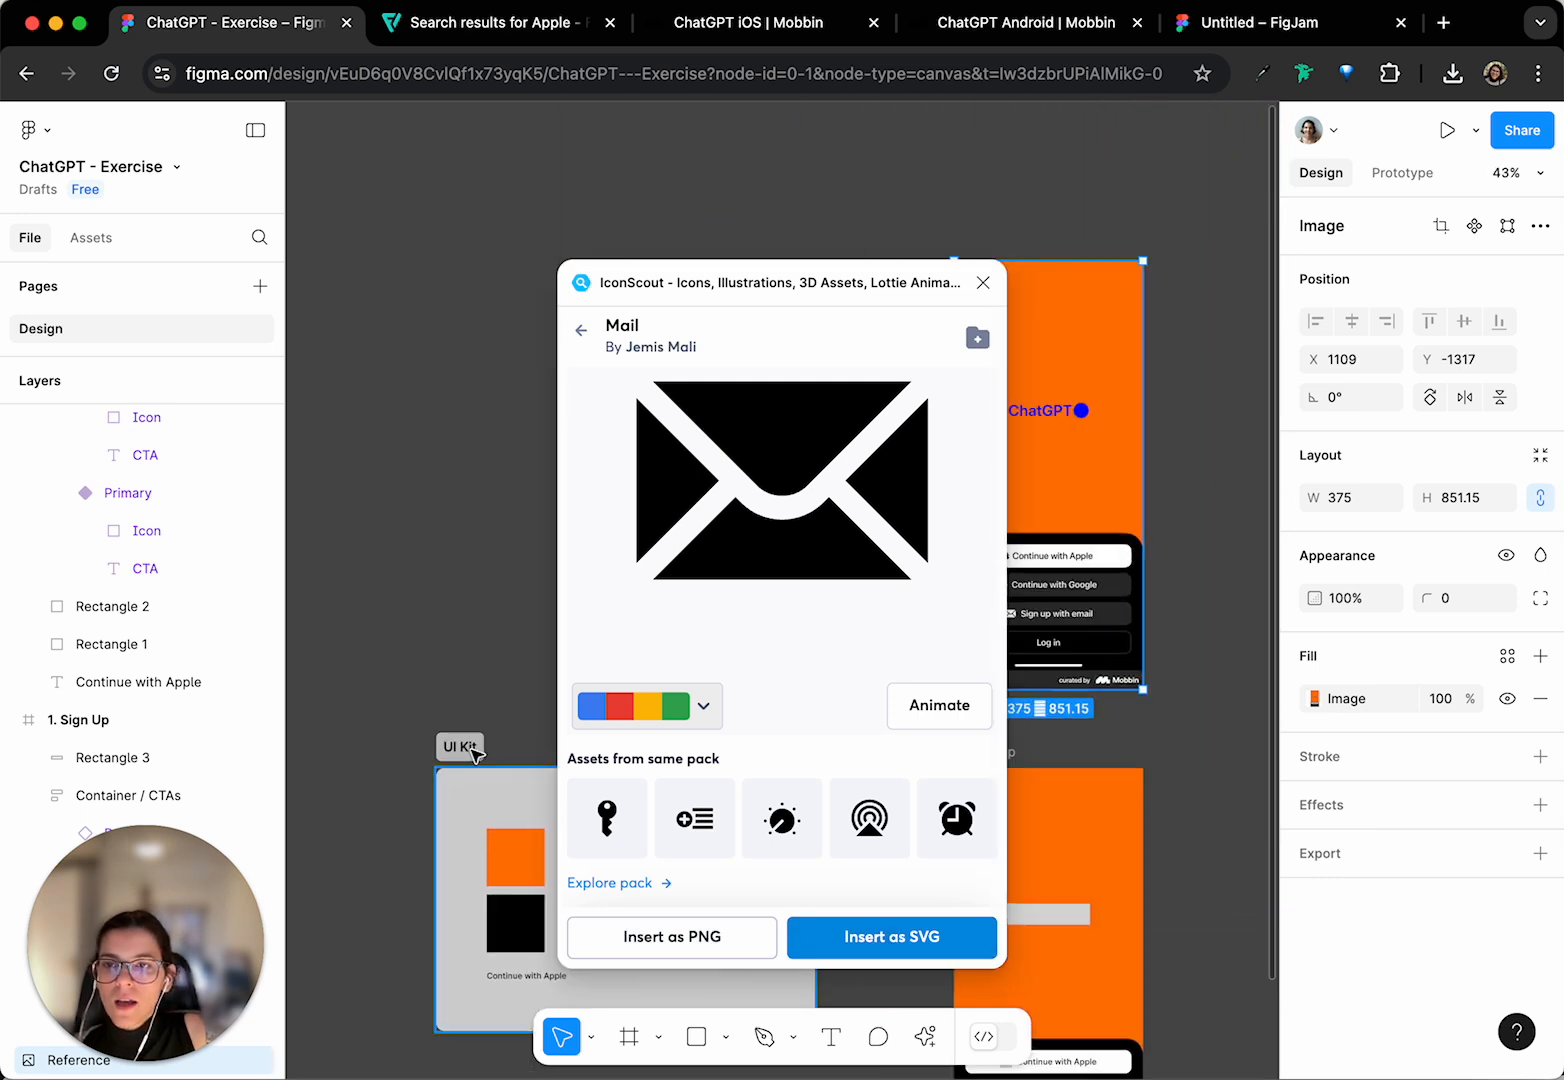
- Insert the Mail icon as SVG while the Reference image is selected, and locate the inserted icon on the canvas
{"action": "left_click", "coordinate": [898, 945]}
{"action": "left_click_drag", "start_coordinate": [757, 272], "coordinate": [276, 222]}
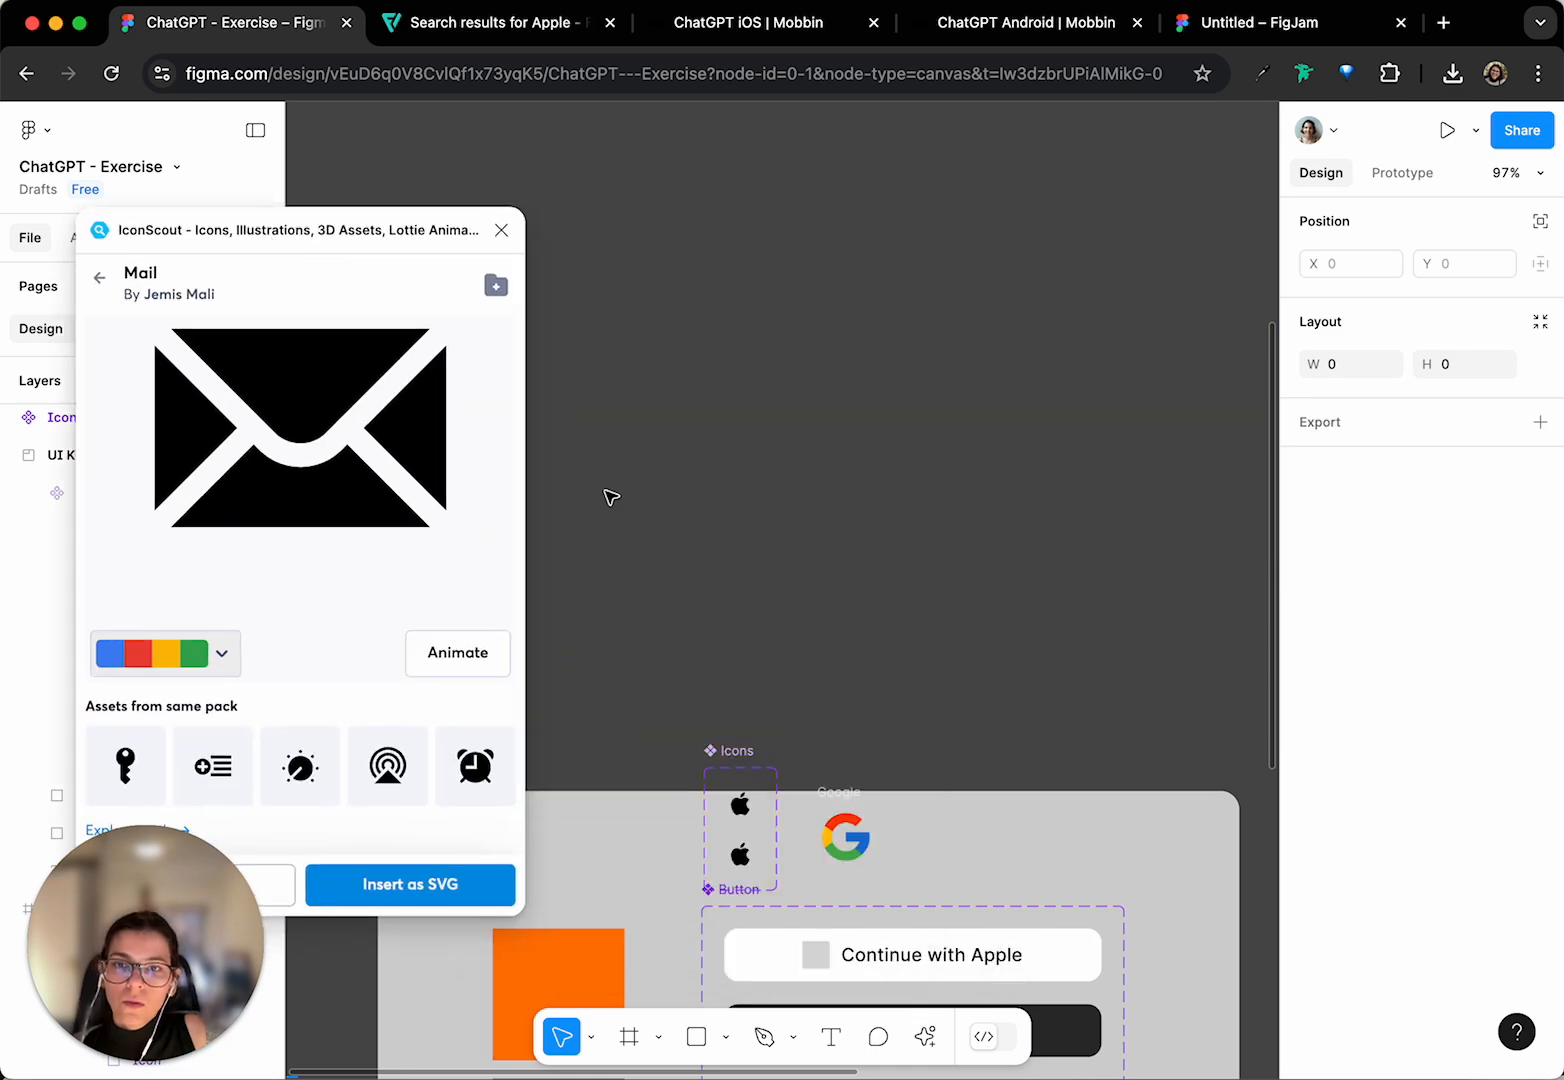
{"action": "scroll", "coordinate": [757, 593], "scroll_direction": "down", "scroll_amount": 5}
{"action": "scroll", "coordinate": [883, 636], "scroll_direction": "left", "scroll_amount": 4}
{"action": "scroll", "coordinate": [886, 646], "scroll_direction": "right", "scroll_amount": 10}
{"action": "scroll", "coordinate": [886, 646], "scroll_direction": "up", "scroll_amount": 7}
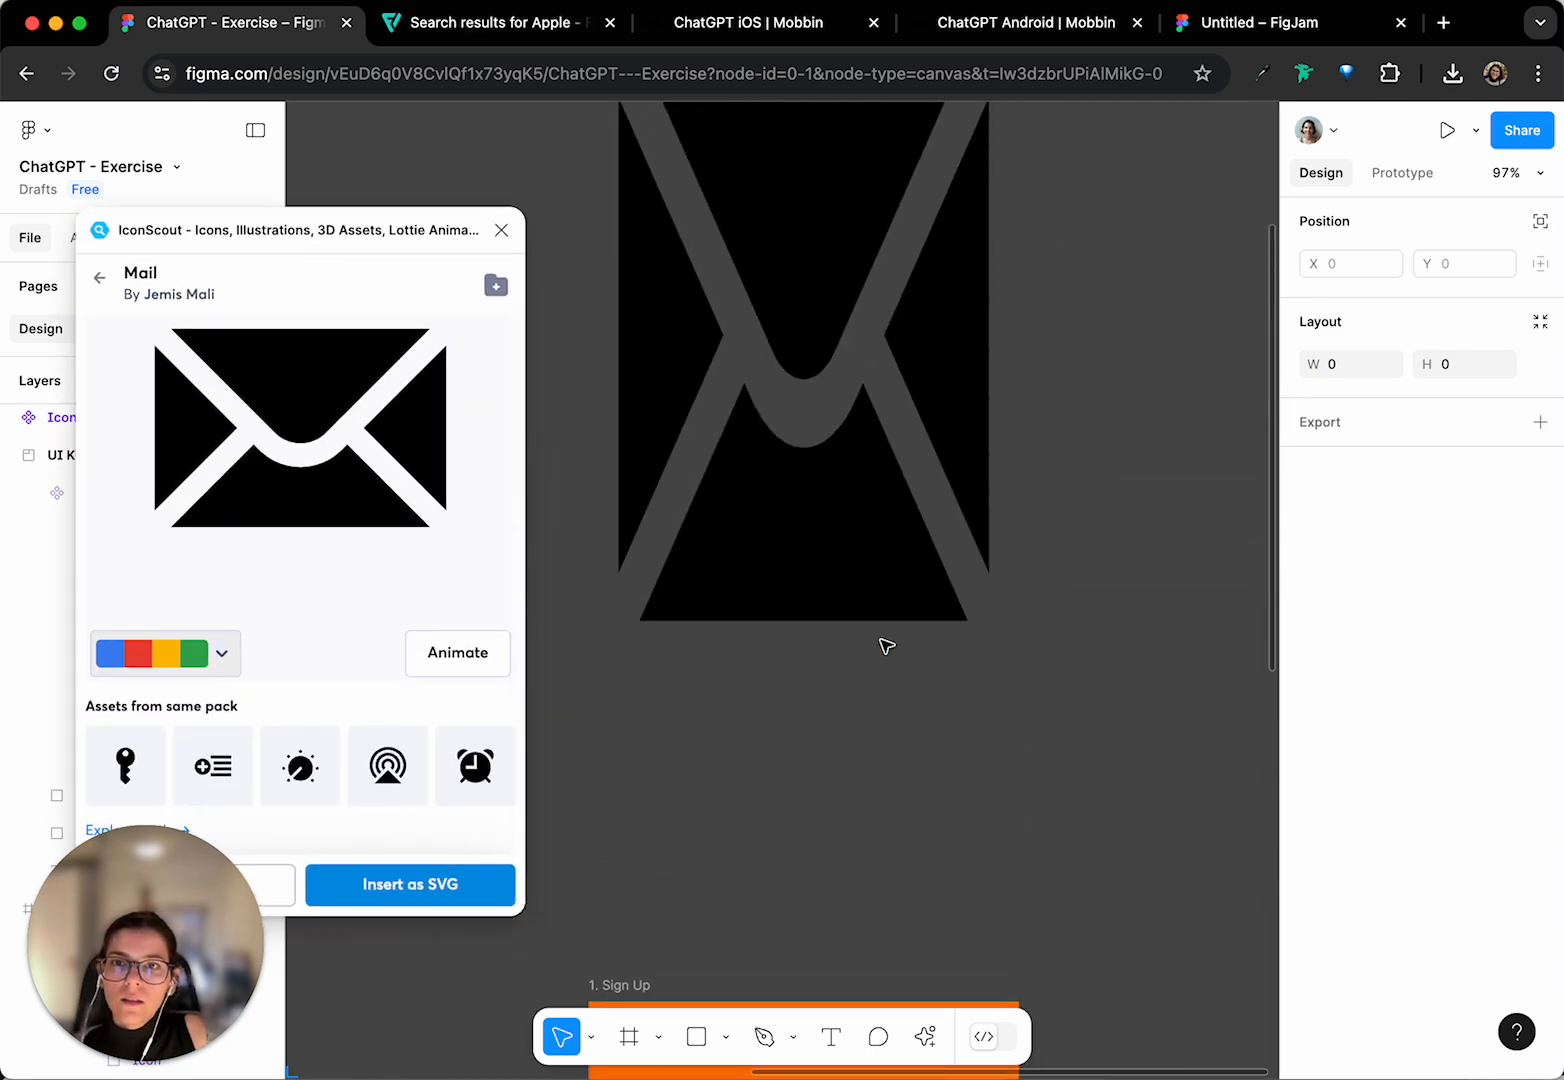
{"action": "scroll", "coordinate": [880, 640], "scroll_direction": "up", "scroll_amount": 3}
{"action": "scroll", "coordinate": [880, 640], "scroll_direction": "down", "scroll_amount": 5}
{"action": "left_click", "coordinate": [868, 508]}
{"action": "left_click", "coordinate": [750, 427]}
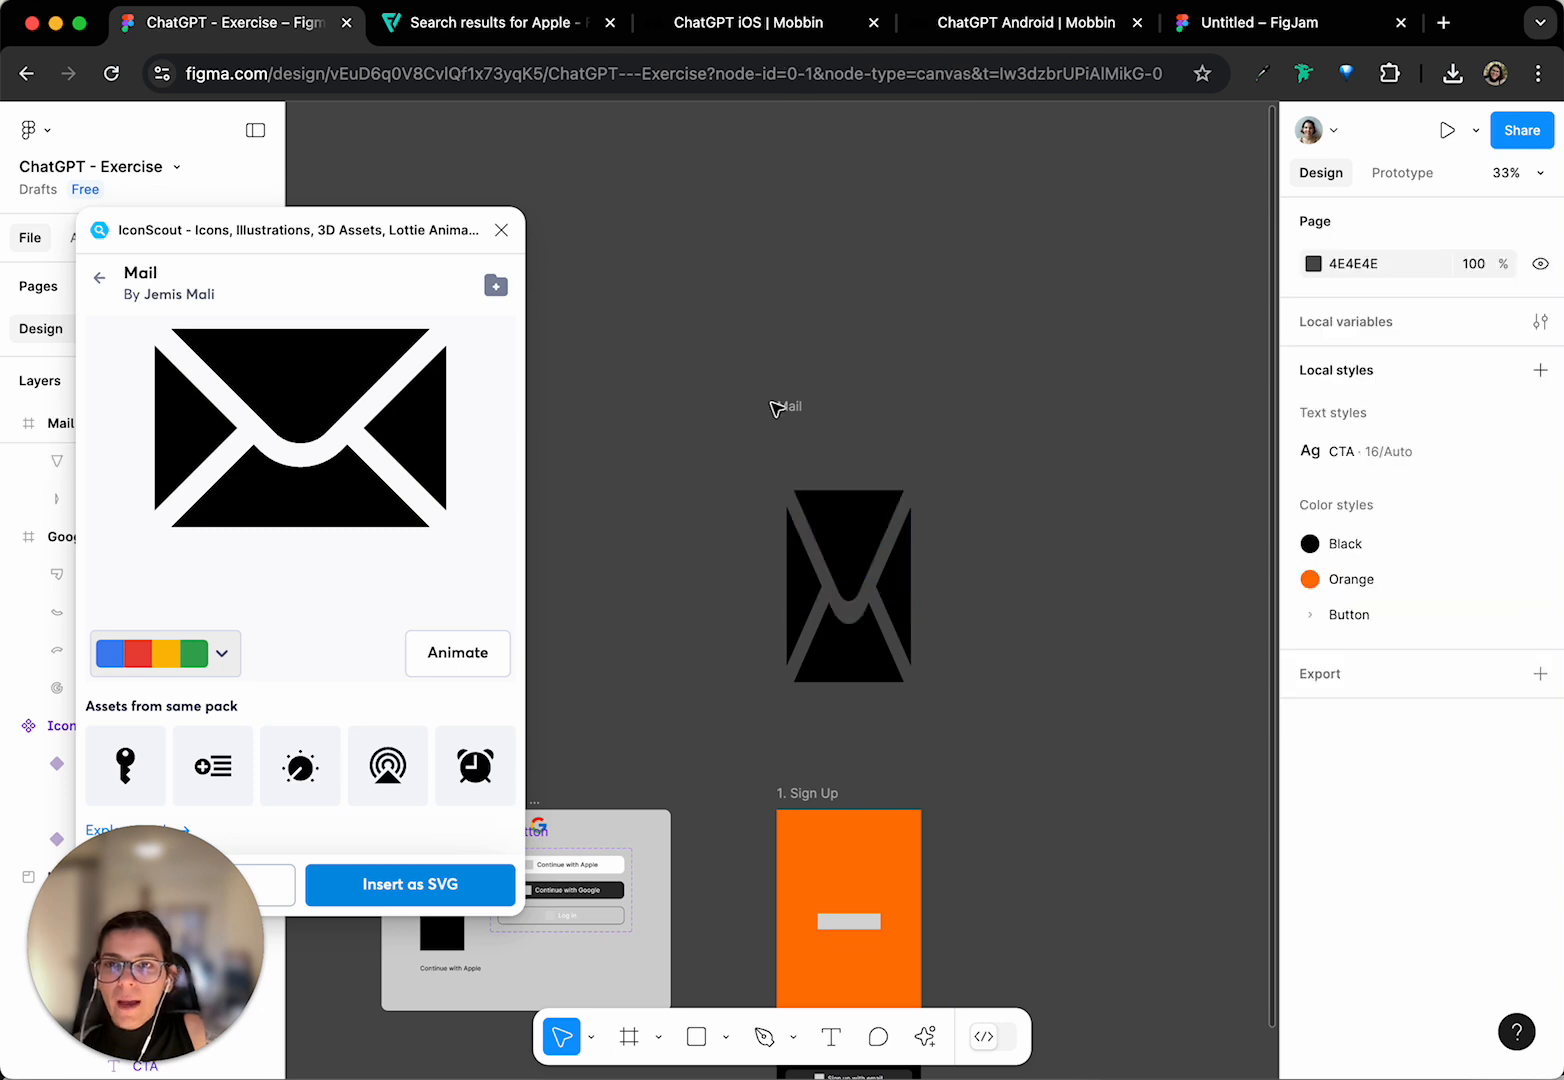
- Delete the stretched Mail frame above the 1. Sign Up frame
{"action": "left_click", "coordinate": [789, 404]}
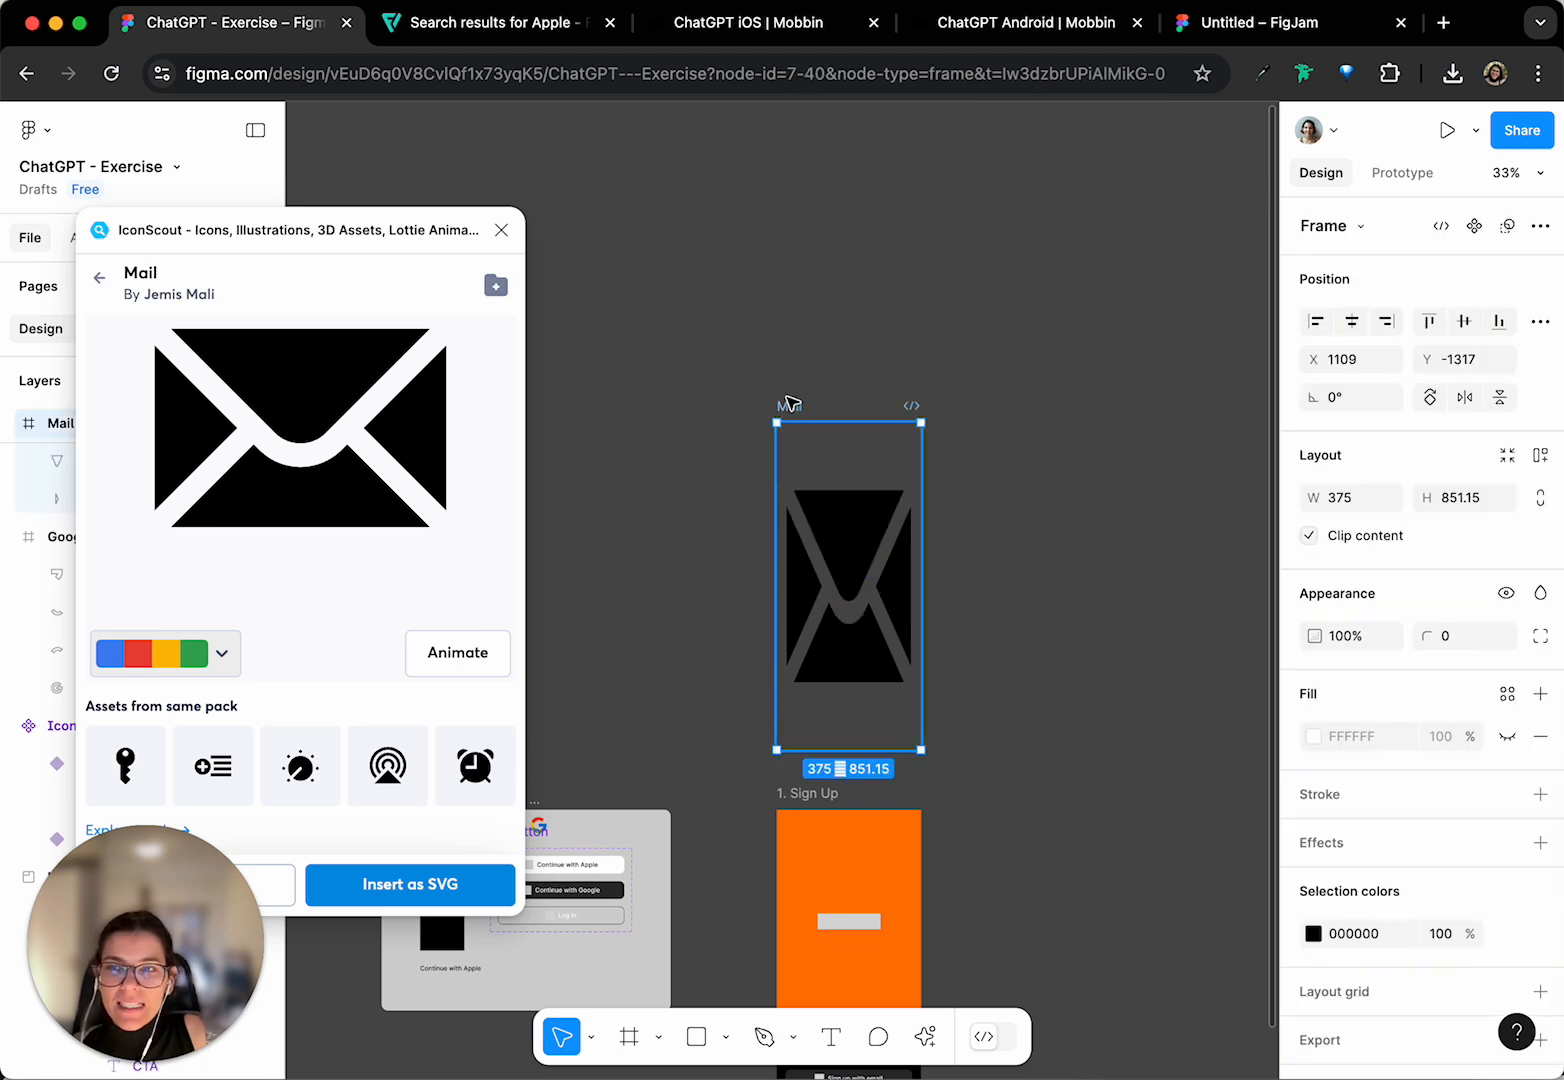
{"action": "scroll", "coordinate": [790, 406], "scroll_direction": "left", "scroll_amount": 5}
{"action": "scroll", "coordinate": [790, 406], "scroll_direction": "up", "scroll_amount": 2}
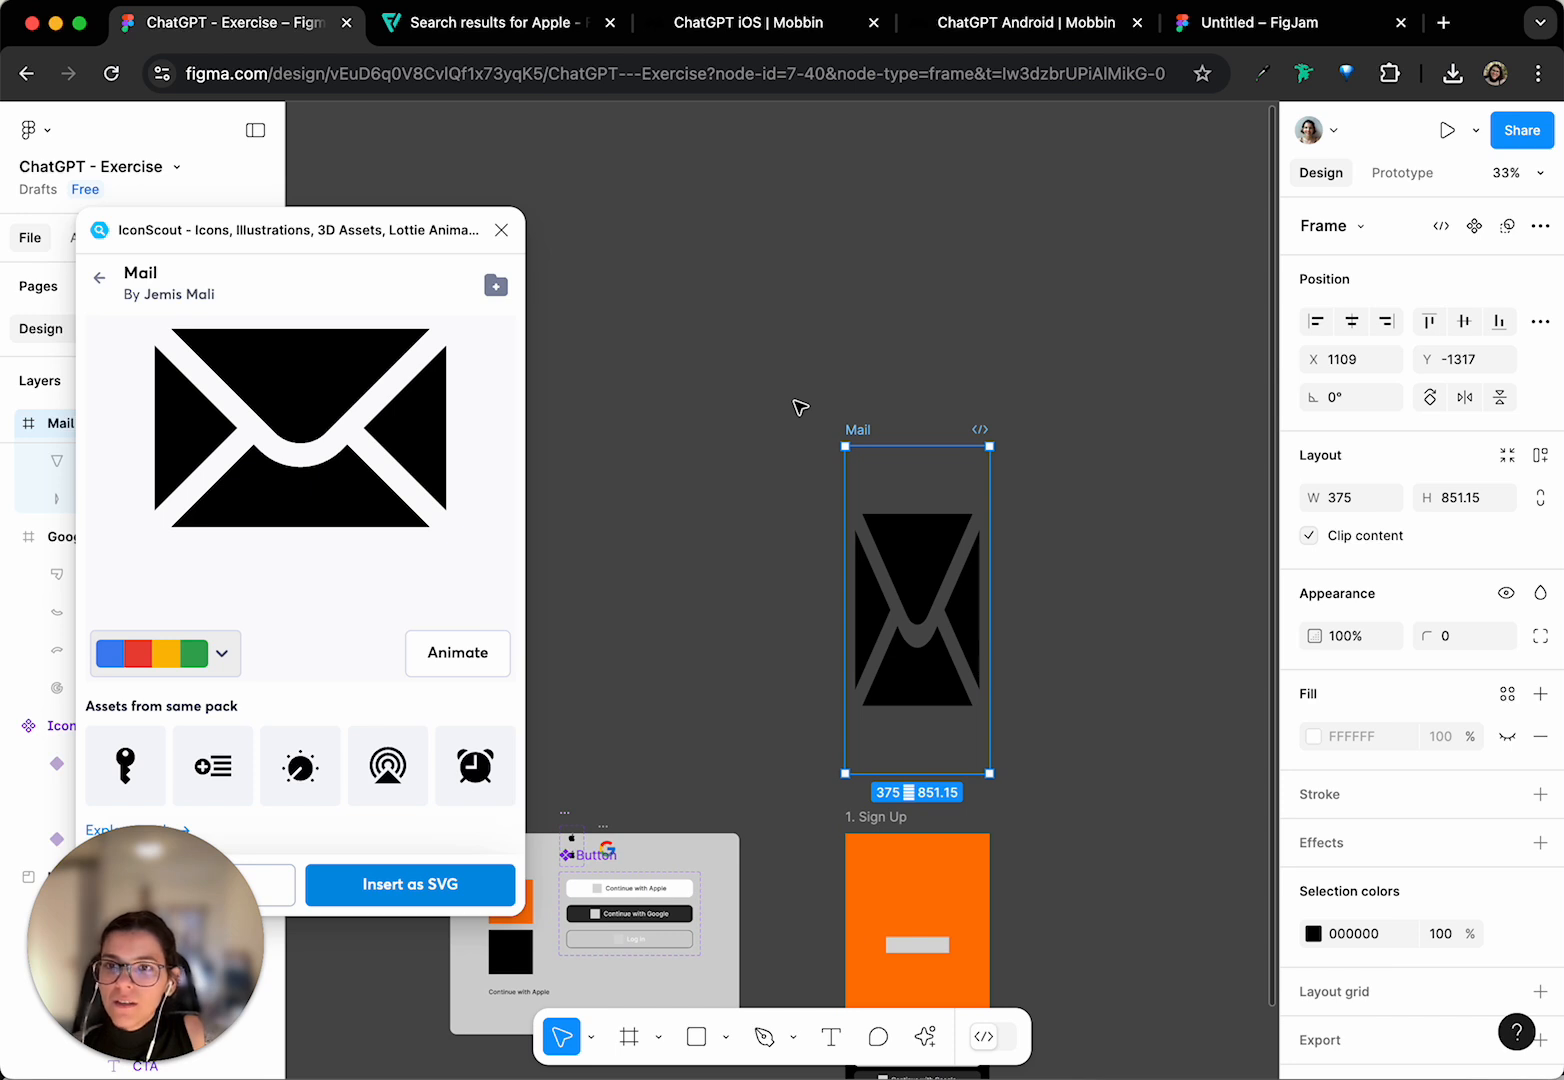
{"action": "key", "text": "Delete"}
- Insert the Mail icon as SVG with nothing selected and place it in the UI Kit section beside the Google logo
{"action": "left_click_drag", "start_coordinate": [428, 240], "coordinate": [544, 135]}
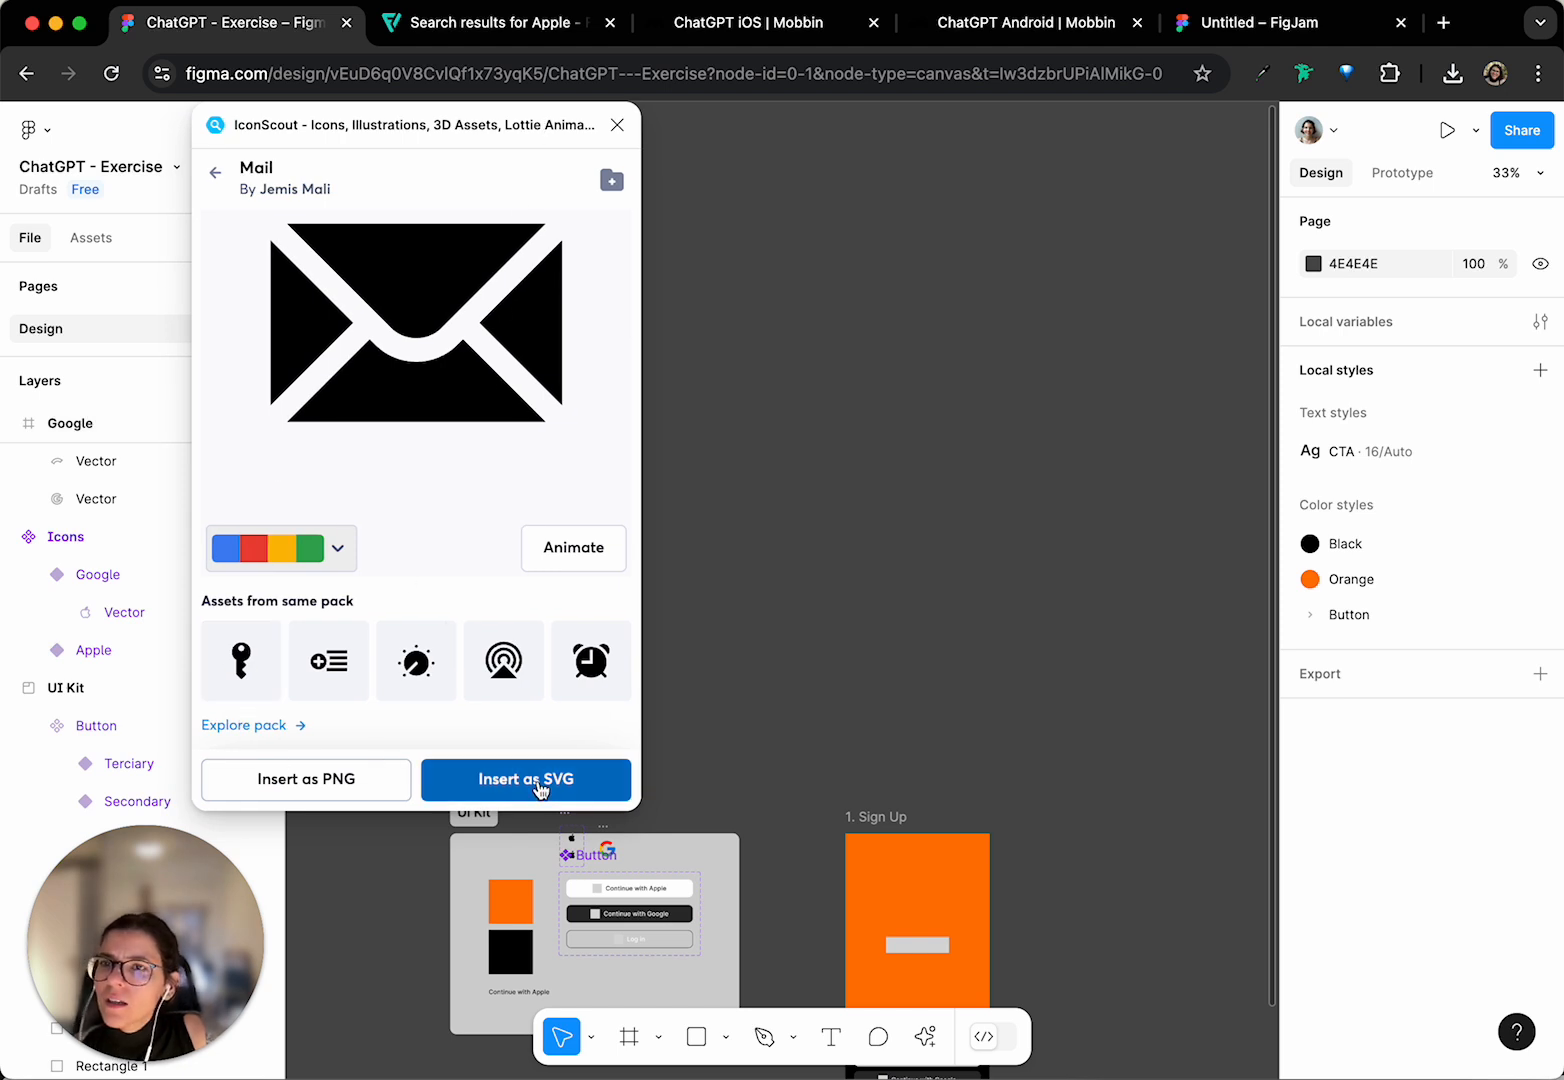
{"action": "left_click", "coordinate": [541, 785]}
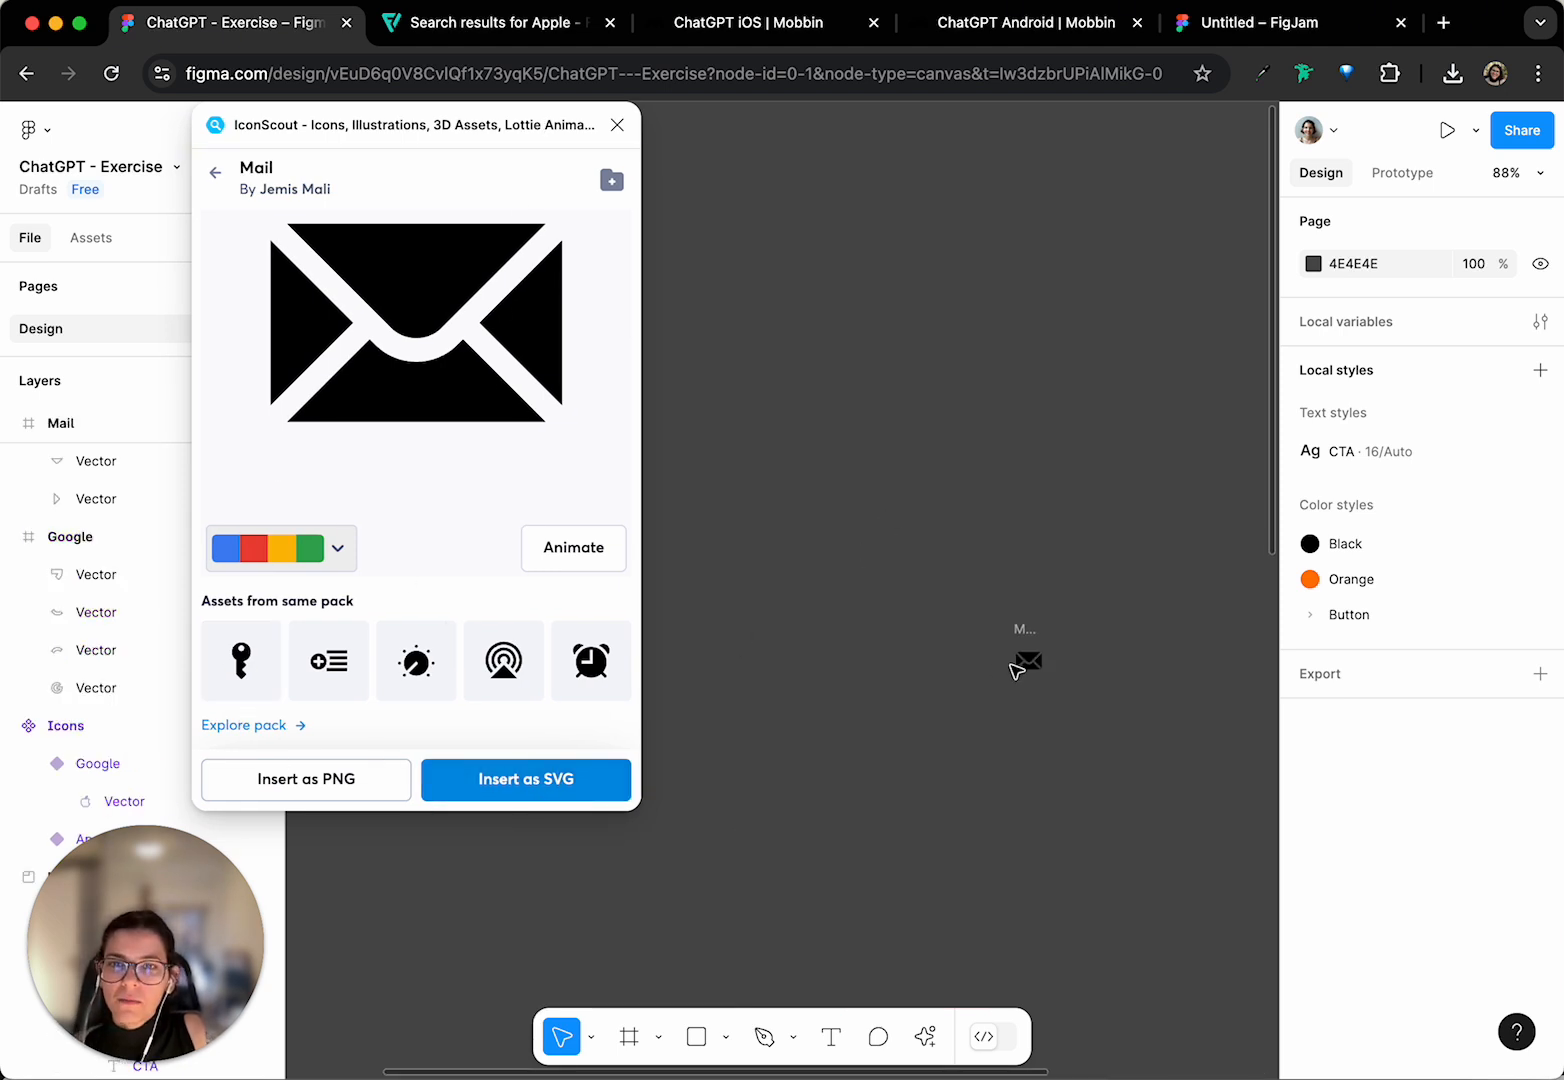
{"action": "left_click", "coordinate": [1027, 660]}
{"action": "scroll", "coordinate": [1027, 660], "scroll_direction": "down", "scroll_amount": 5}
{"action": "left_click_drag", "start_coordinate": [889, 1076], "coordinate": [702, 722]}
{"action": "scroll", "coordinate": [961, 740], "scroll_direction": "left", "scroll_amount": 4}
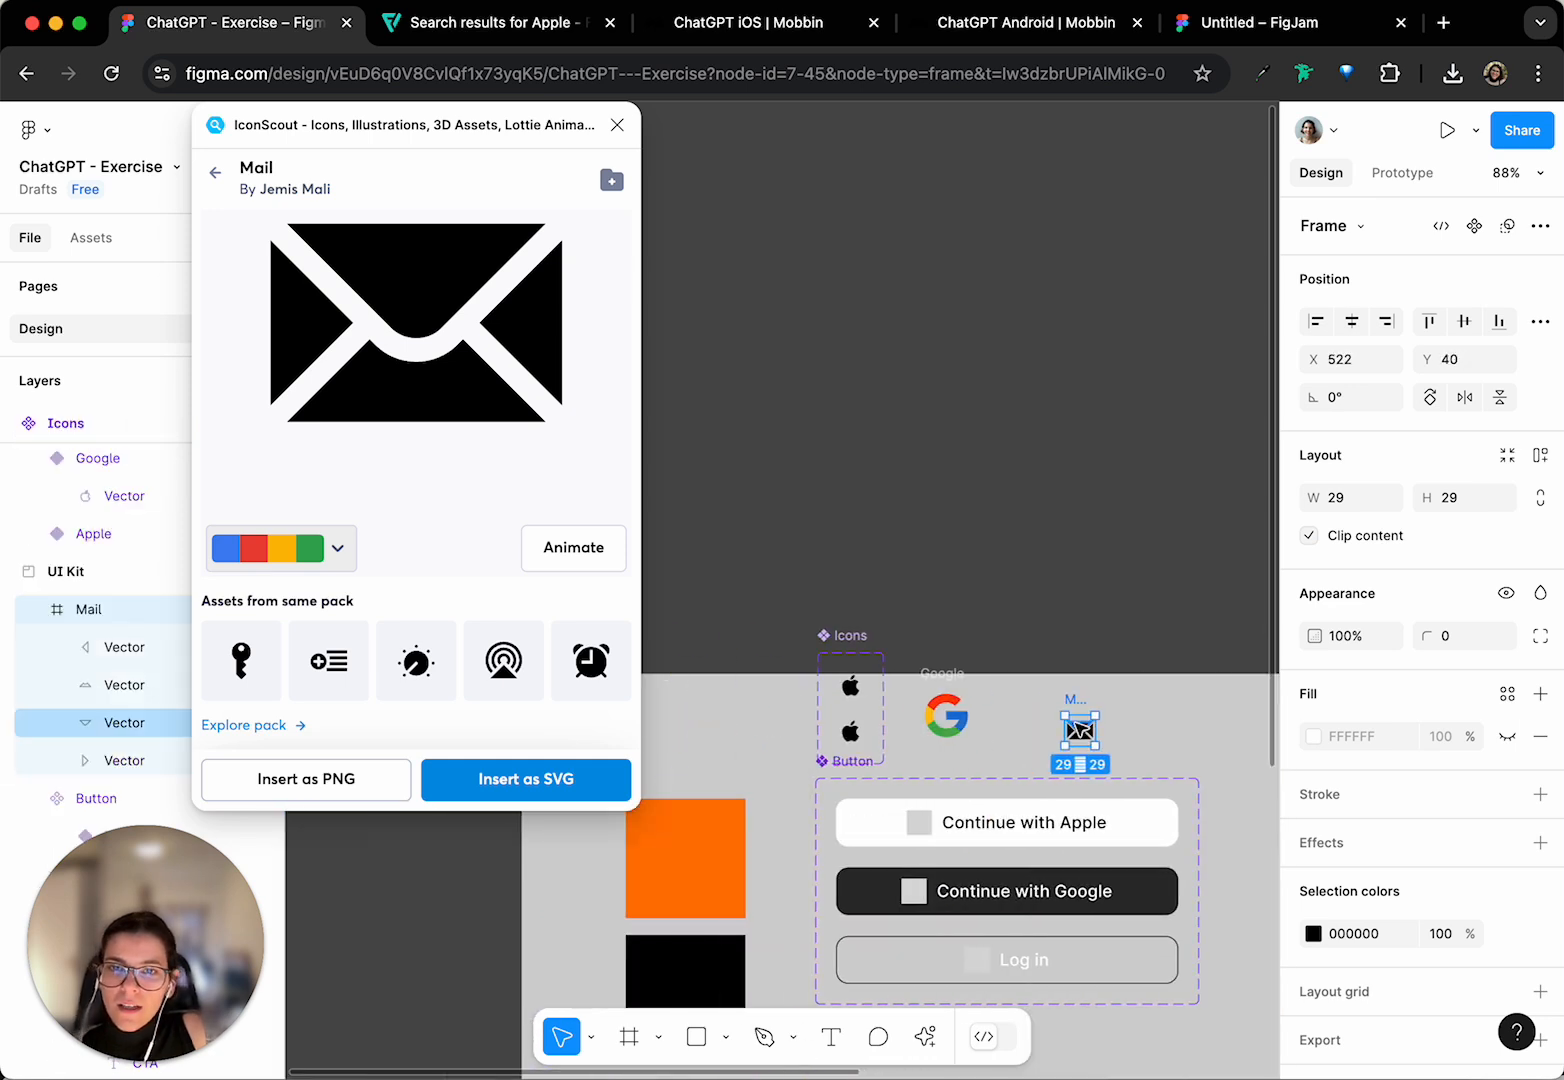
{"action": "left_click_drag", "start_coordinate": [1080, 730], "coordinate": [1033, 728]}
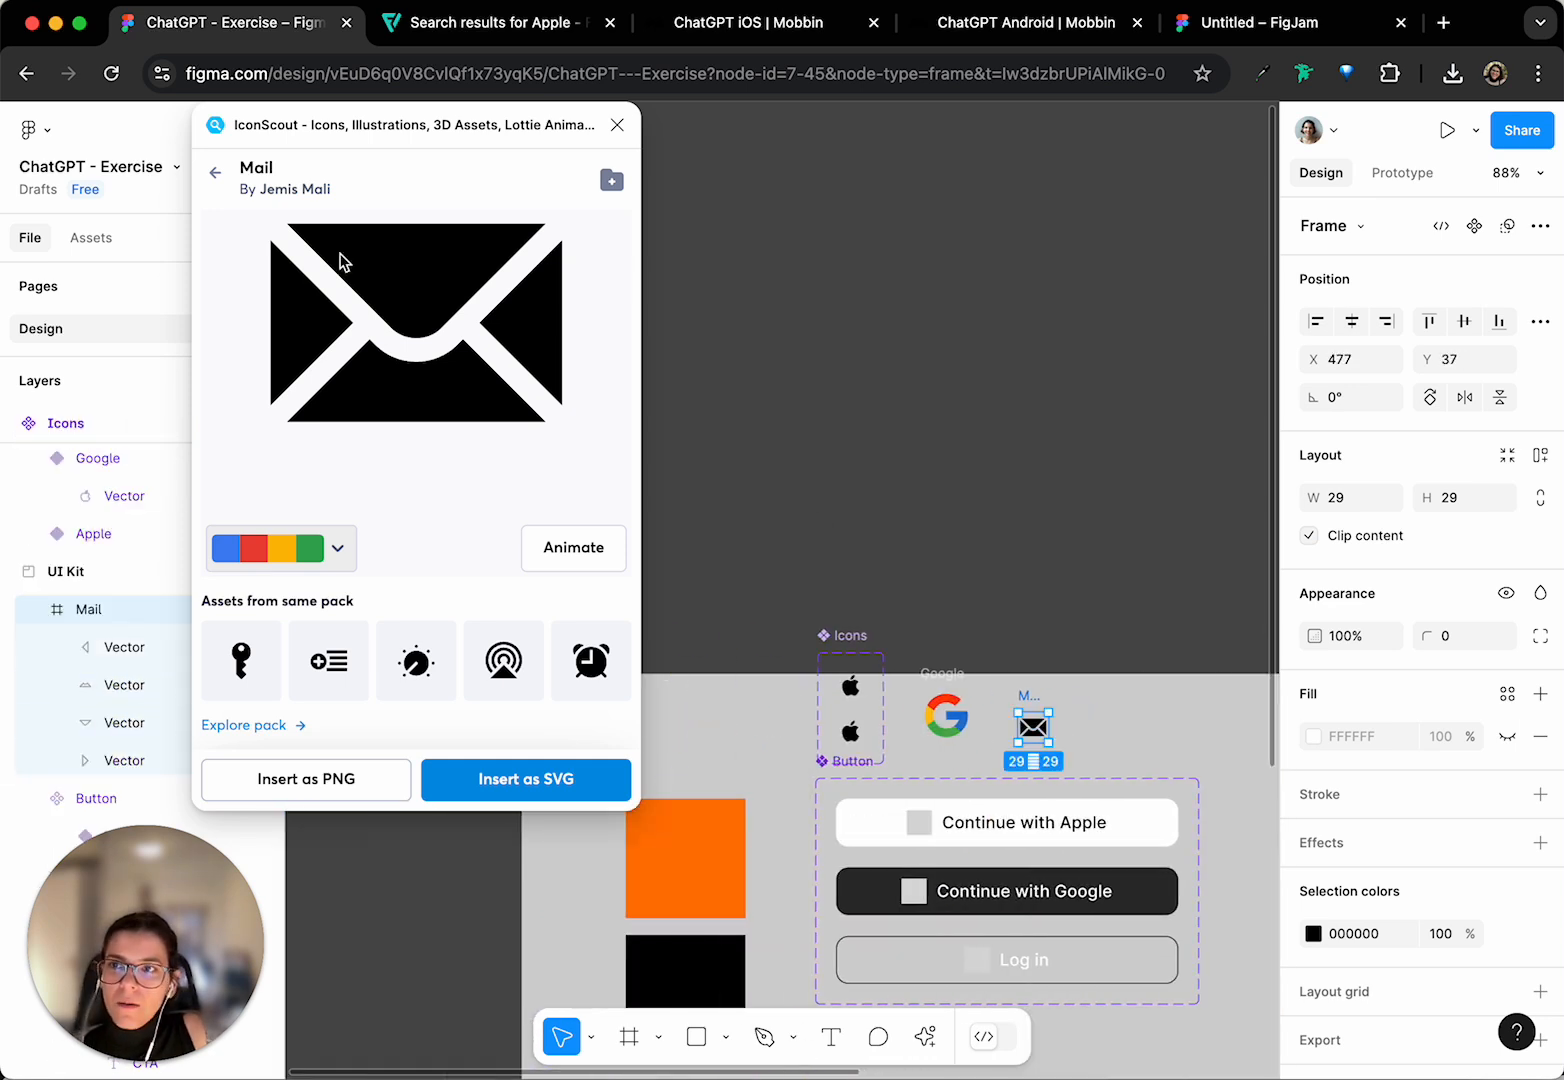
- Return from the Mail icon's details to the IconScout search
{"action": "left_click", "coordinate": [214, 174]}
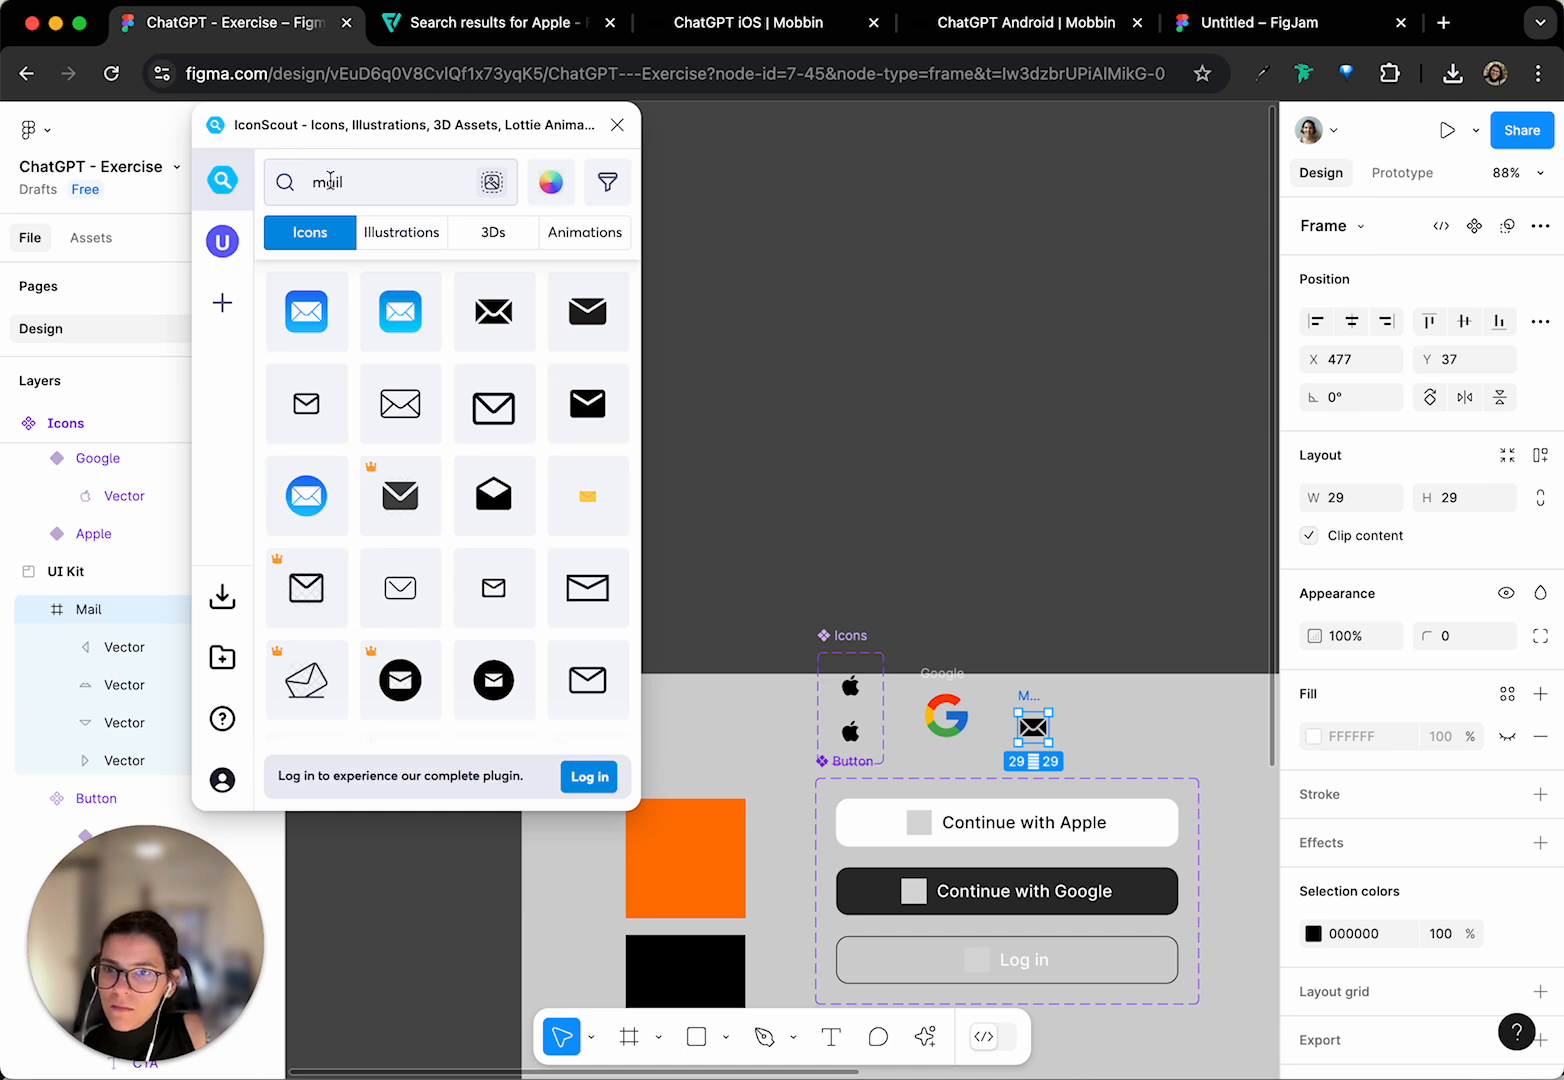
- Search the IconScout icons for "google" and insert the multicoloured Google logo as an SVG
{"action": "double_click", "coordinate": [330, 180]}
{"action": "type", "text": "google"}
{"action": "key", "text": "Return"}
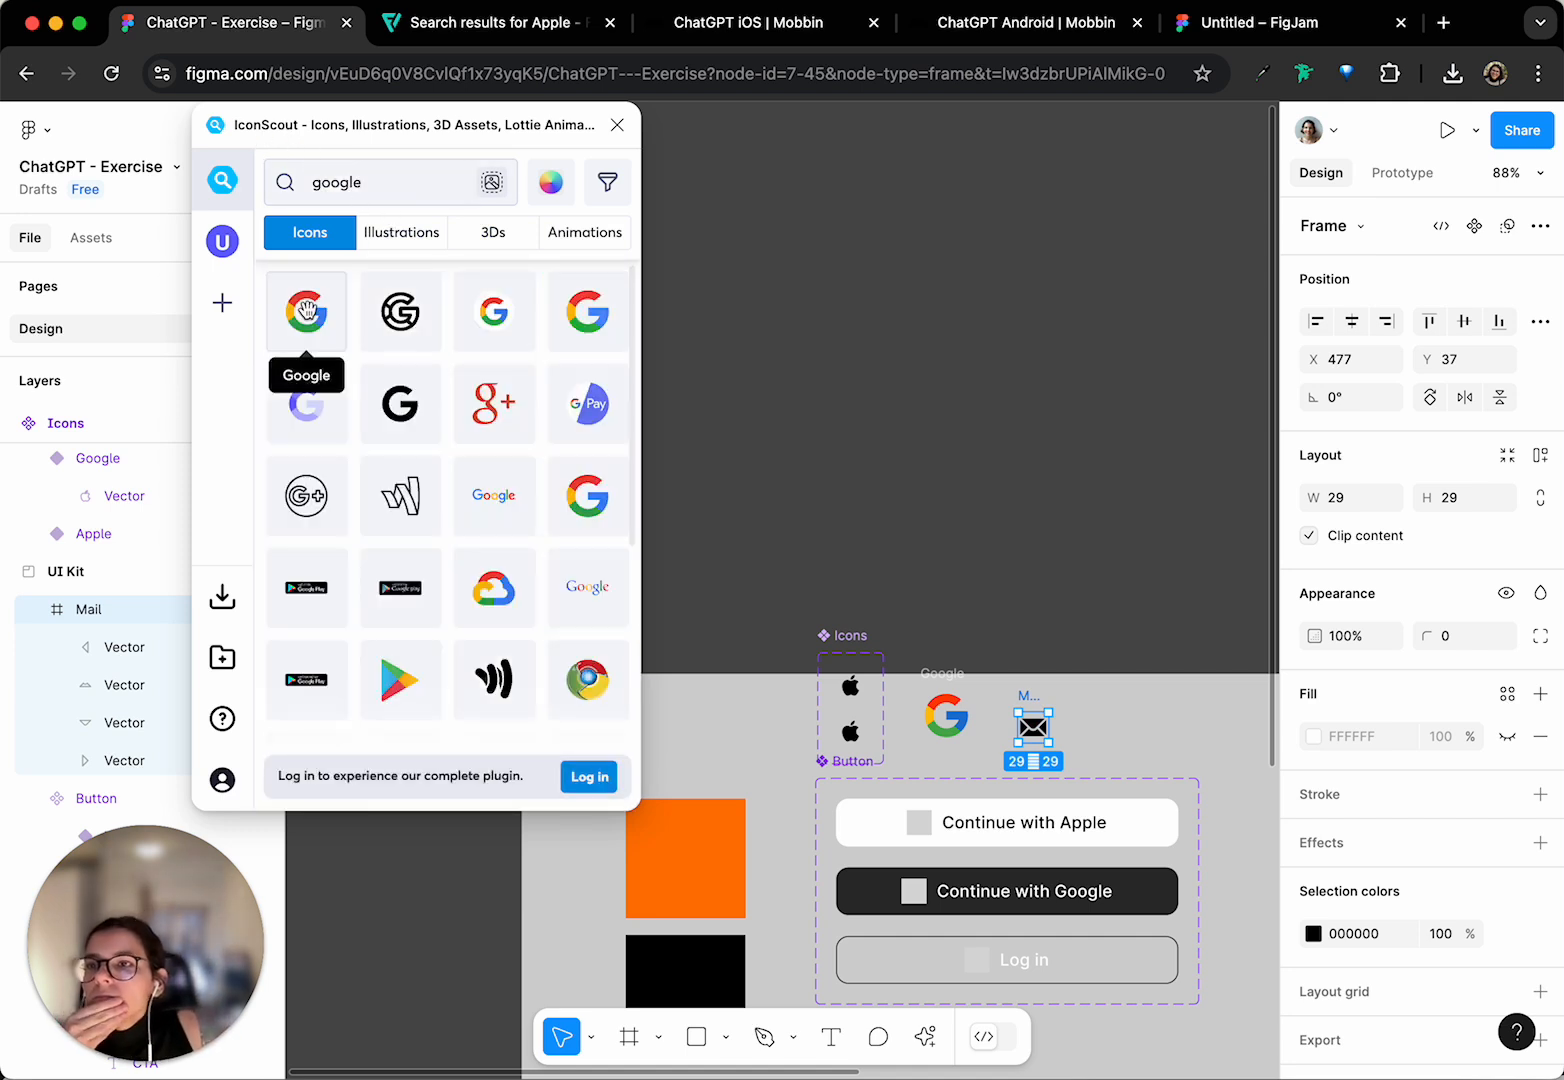
{"action": "left_click", "coordinate": [306, 312]}
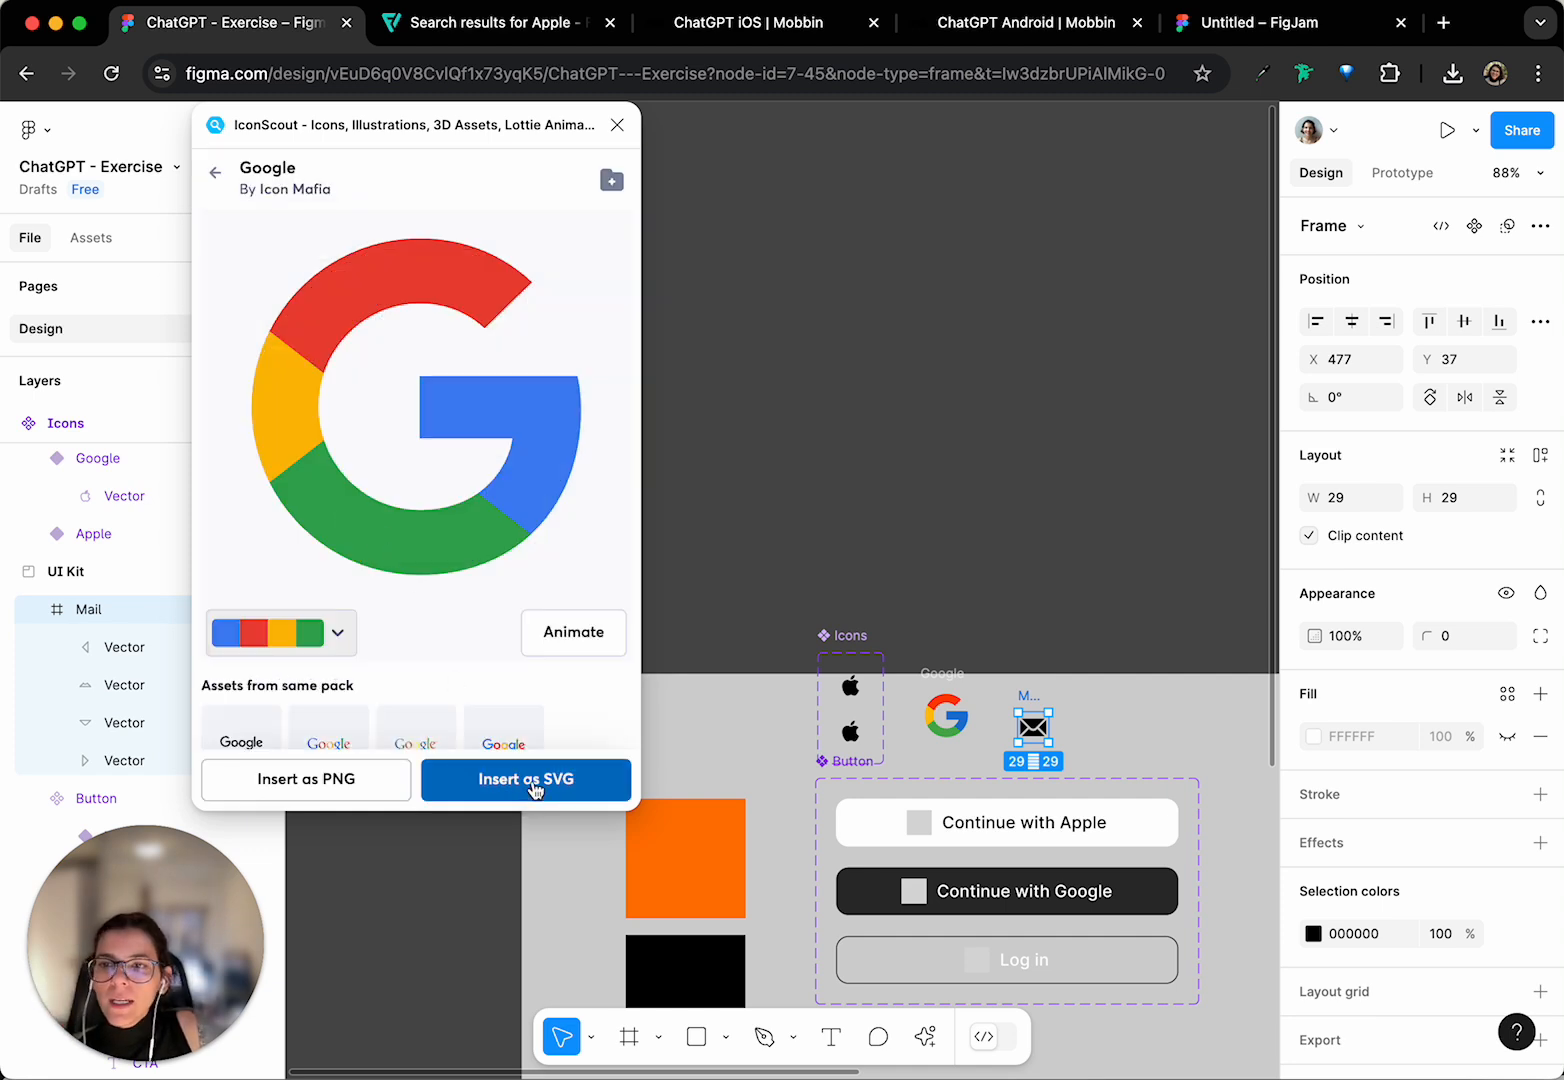
{"action": "scroll", "coordinate": [519, 662], "scroll_direction": "down", "scroll_amount": 2}
{"action": "scroll", "coordinate": [519, 662], "scroll_direction": "up", "scroll_amount": 2}
{"action": "scroll", "coordinate": [519, 662], "scroll_direction": "down", "scroll_amount": 2}
{"action": "scroll", "coordinate": [519, 662], "scroll_direction": "up", "scroll_amount": 2}
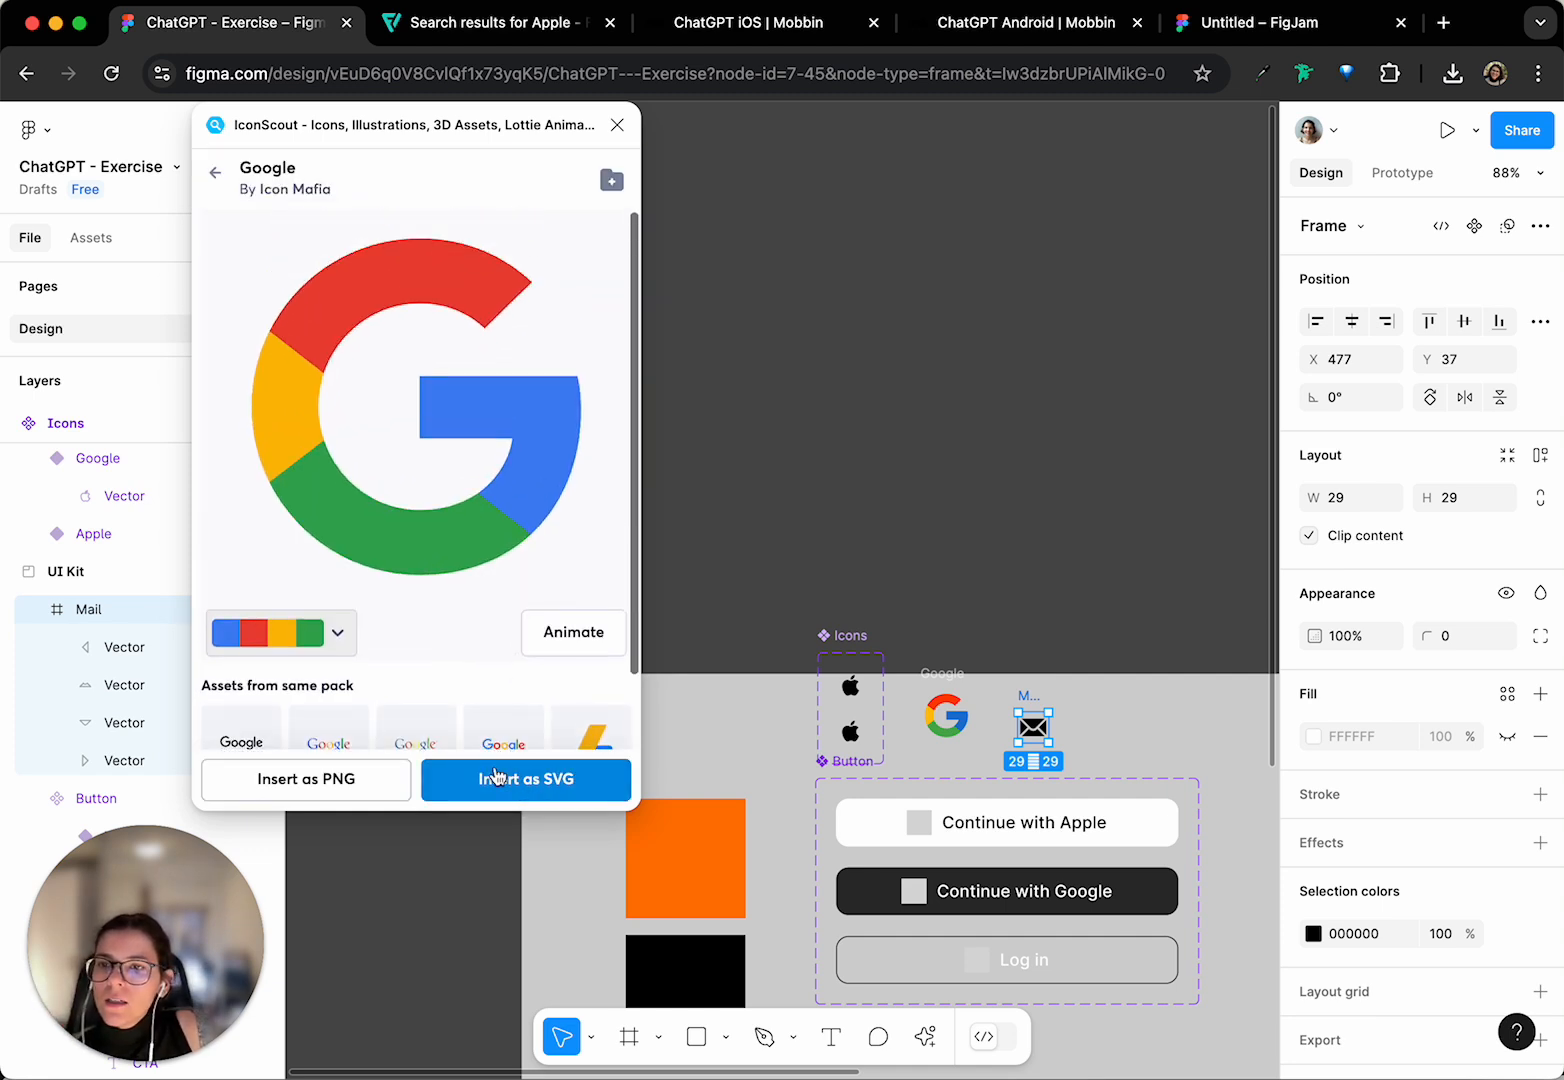
{"action": "left_click", "coordinate": [515, 785]}
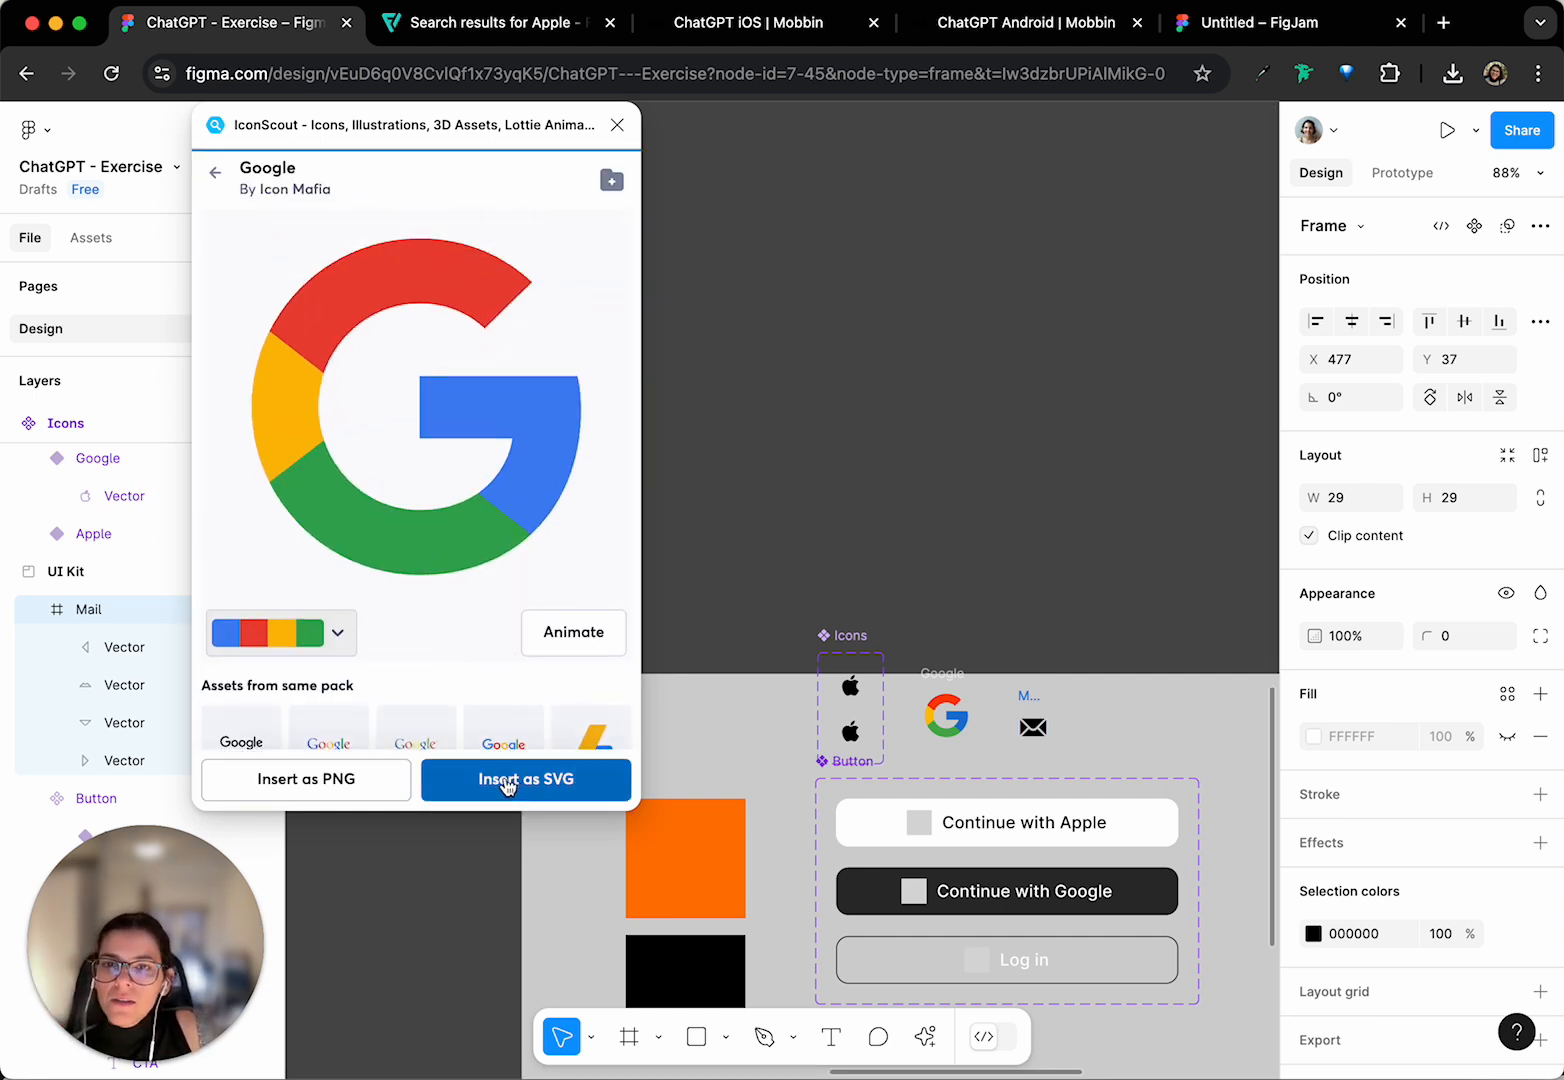
- Move the Mail icon farther from the Google icon, to about X 555, Y 36, and deselect it
{"action": "left_click", "coordinate": [1083, 645]}
{"action": "left_click_drag", "start_coordinate": [1033, 727], "coordinate": [1113, 727]}
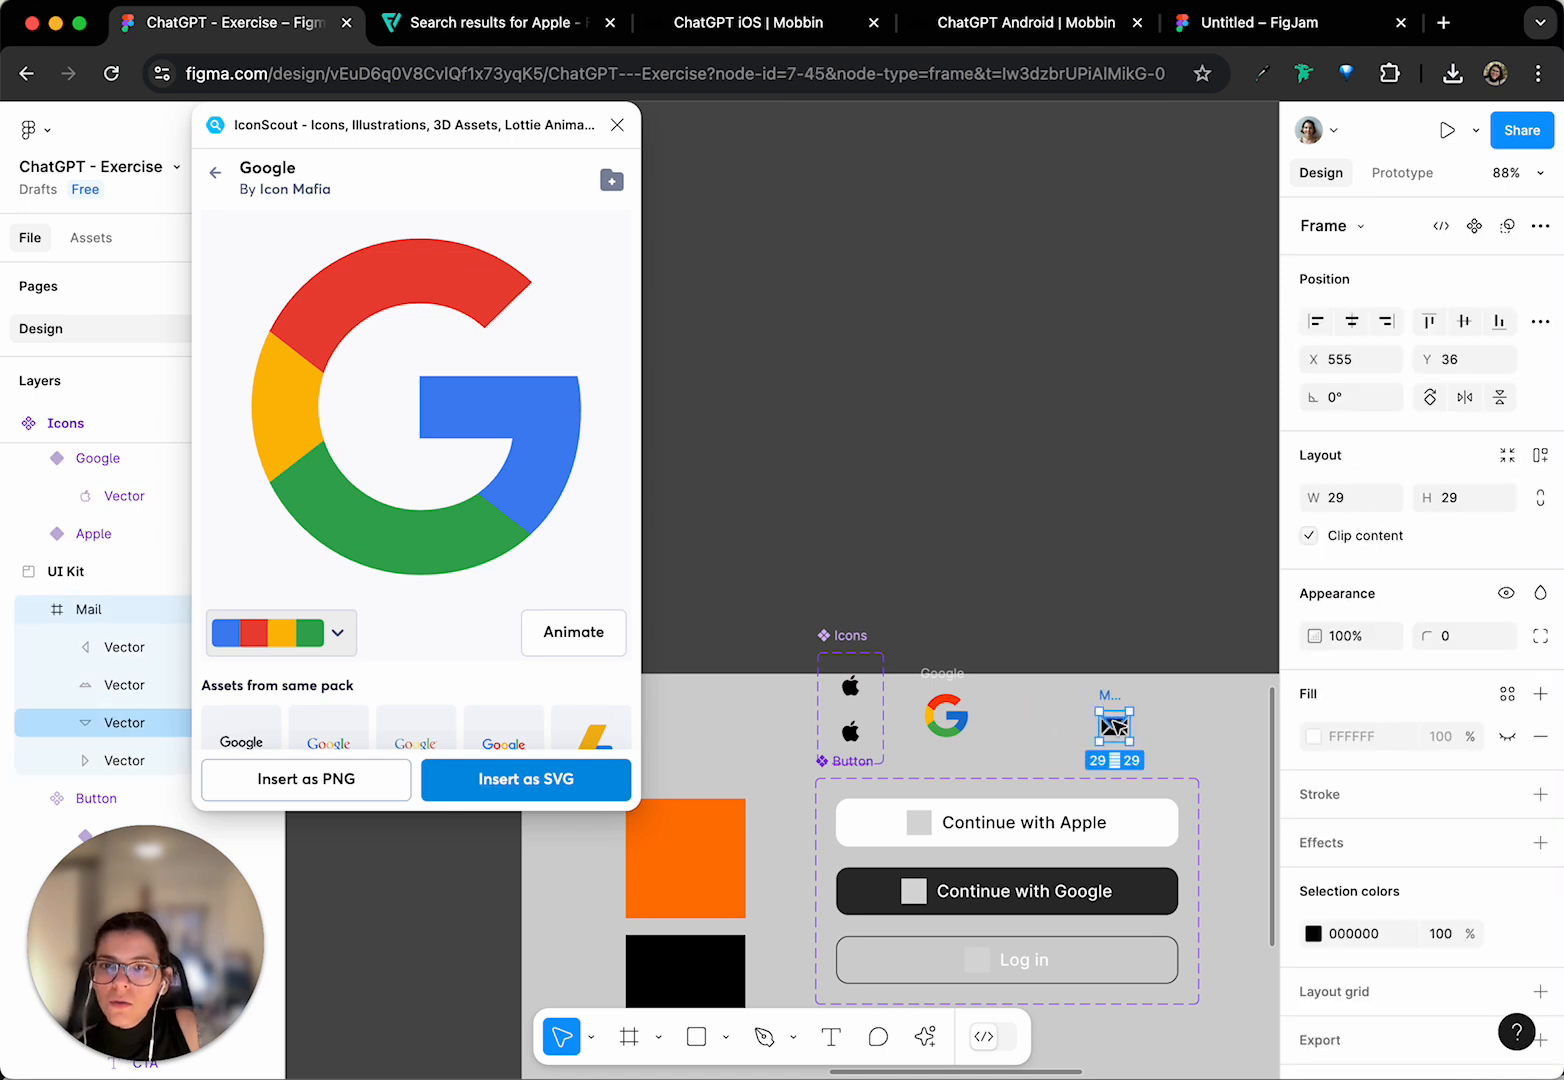
{"action": "left_click", "coordinate": [1113, 727]}
{"action": "left_click", "coordinate": [920, 621]}
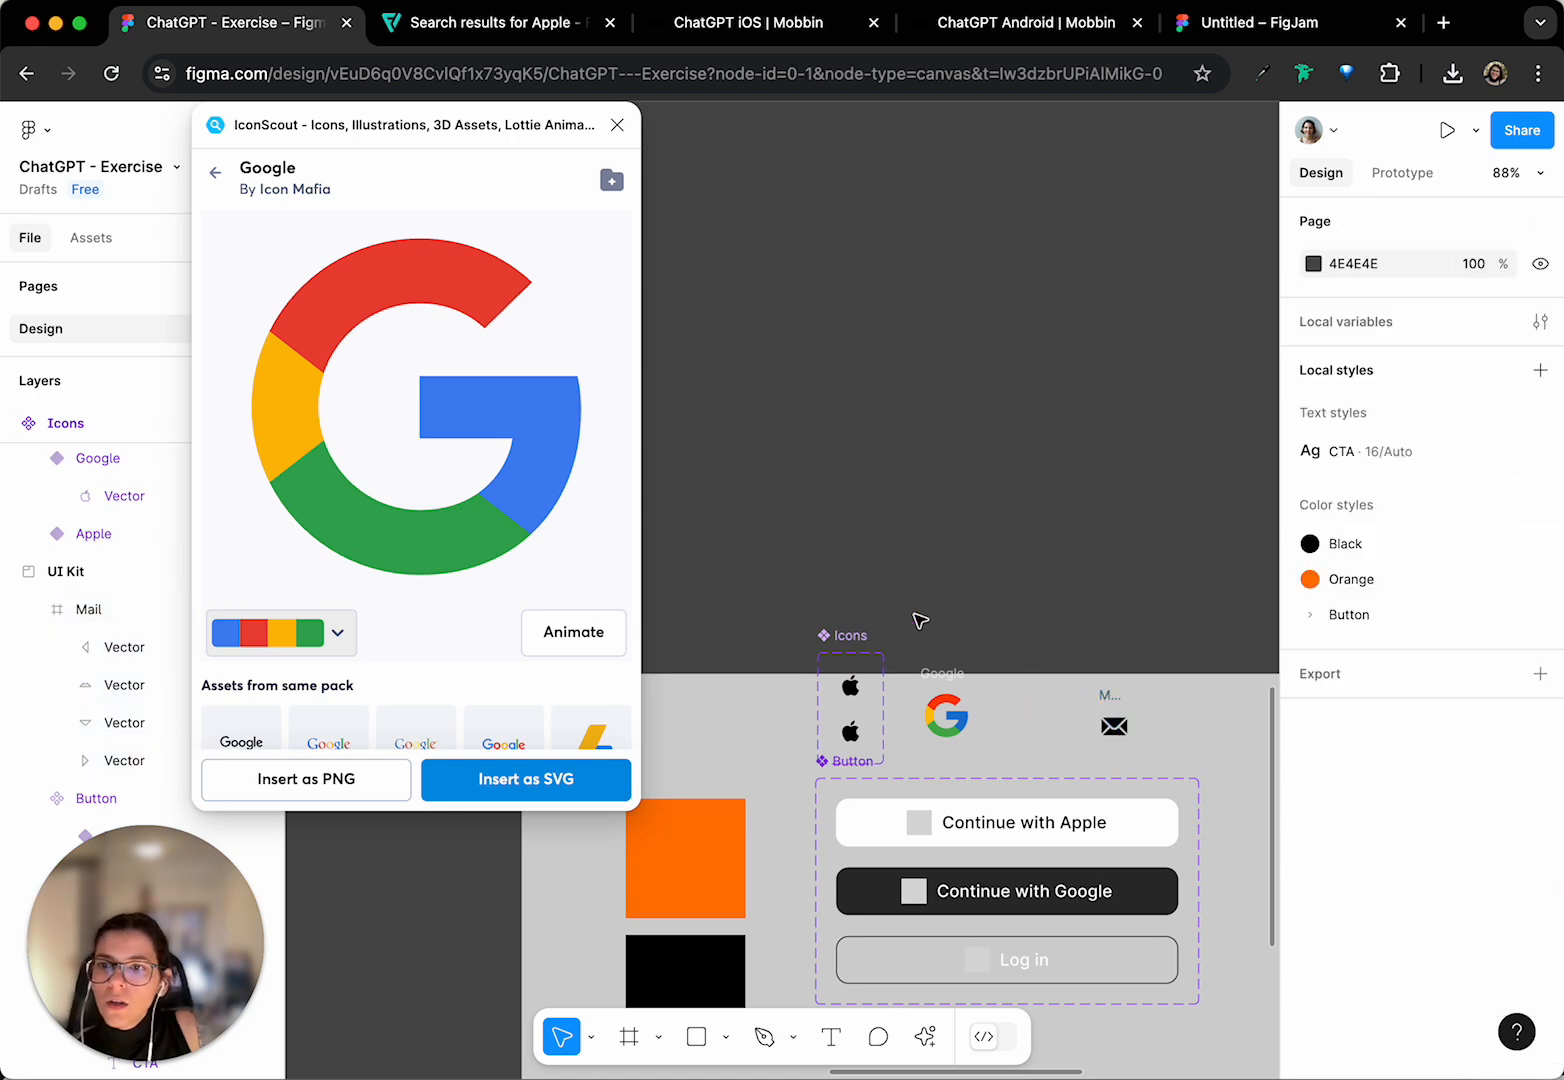
- Insert the Google logo as an SVG once more and pull the upper oversized copy away from the one beneath it
{"action": "left_click", "coordinate": [529, 786]}
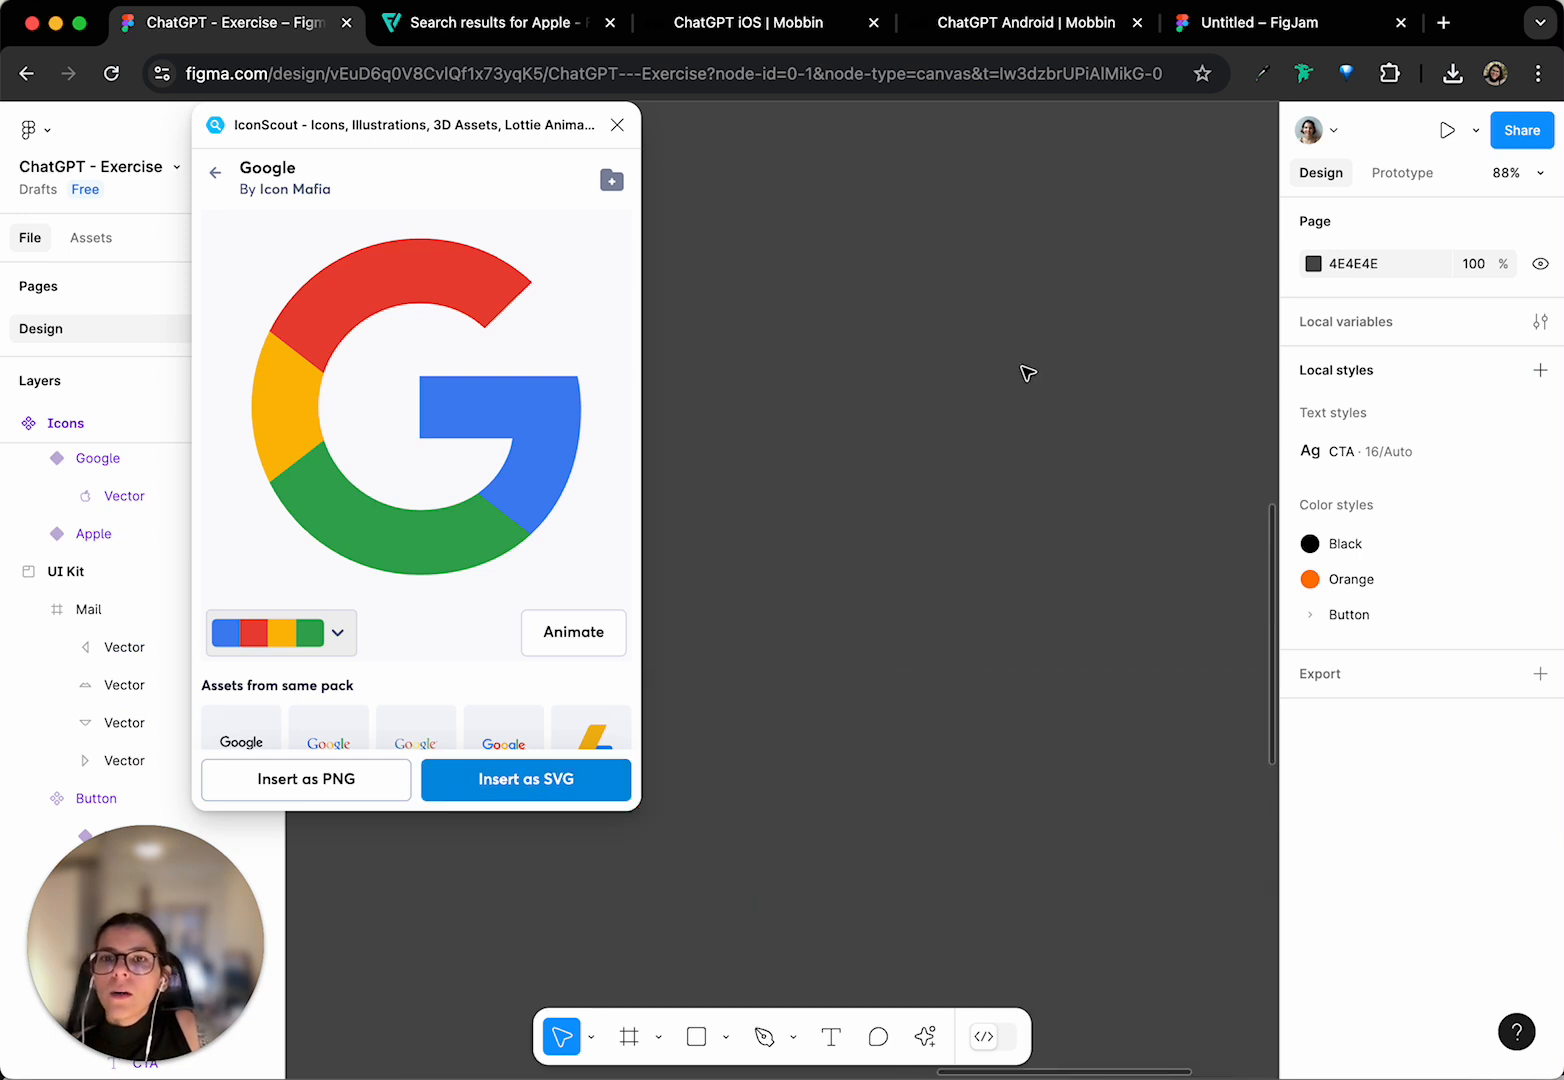
{"action": "scroll", "coordinate": [1030, 556], "scroll_direction": "down", "scroll_amount": 10}
{"action": "scroll", "coordinate": [733, 552], "scroll_direction": "down", "scroll_amount": 10}
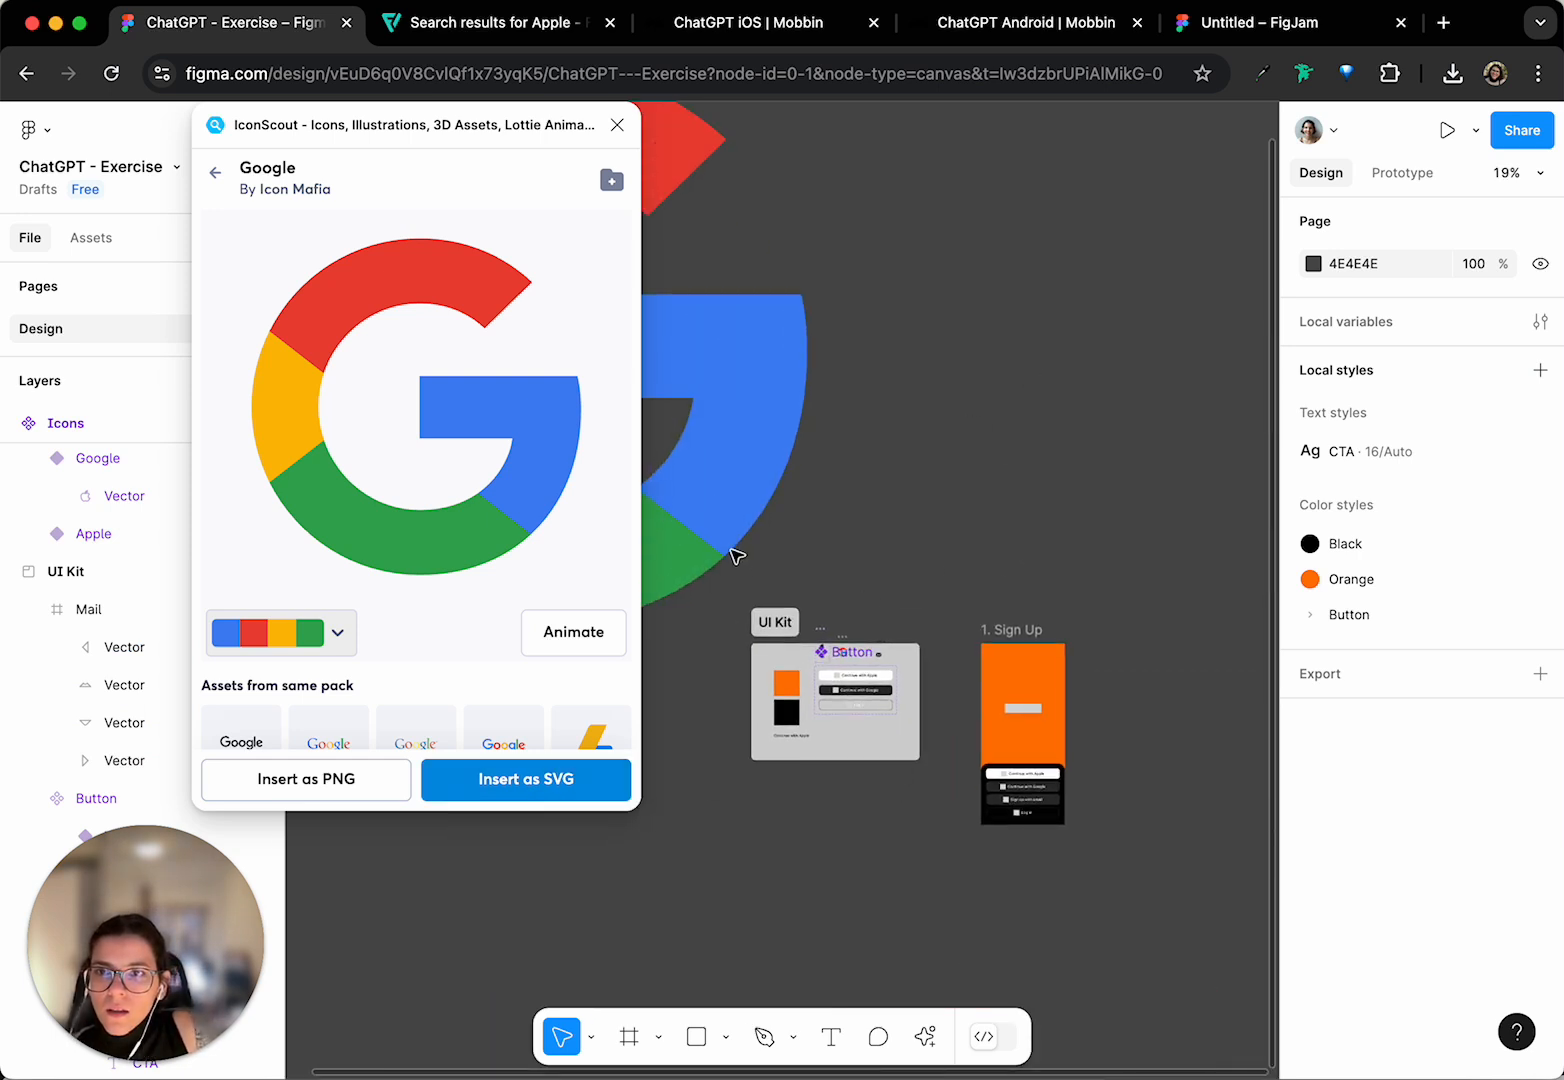
{"action": "scroll", "coordinate": [824, 492], "scroll_direction": "up", "scroll_amount": 4}
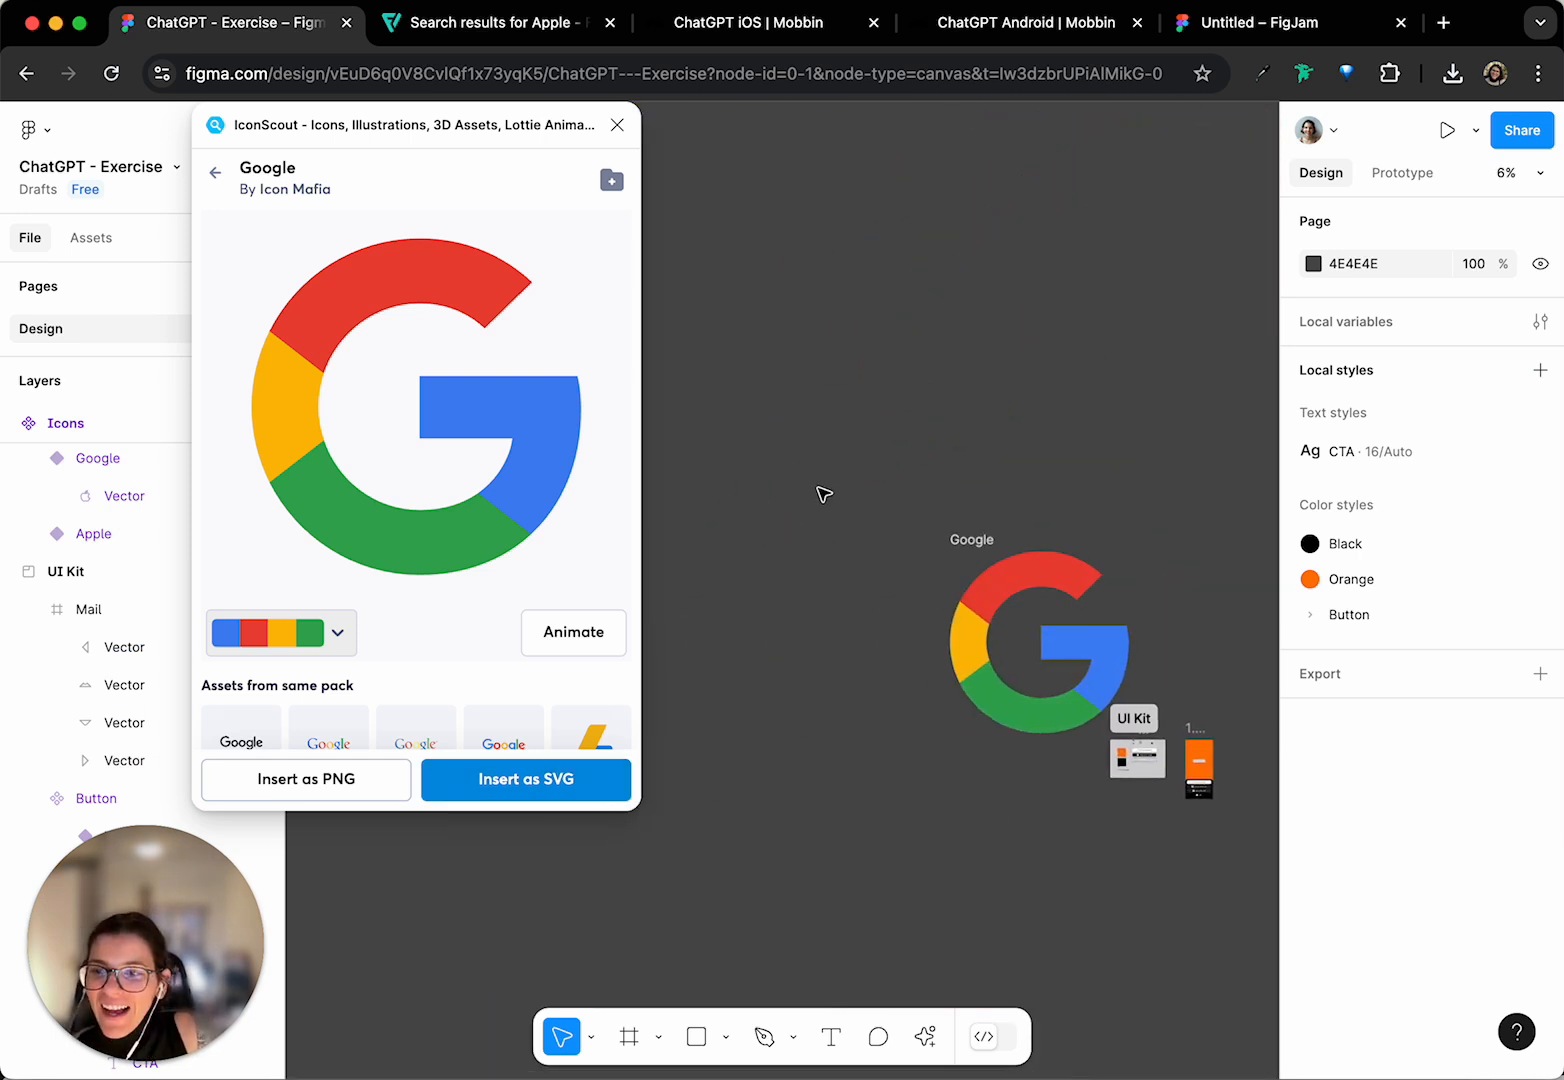
{"action": "left_click", "coordinate": [995, 621]}
{"action": "left_click_drag", "start_coordinate": [995, 621], "coordinate": [1320, 509]}
{"action": "scroll", "coordinate": [941, 619], "scroll_direction": "right", "scroll_amount": 3}
{"action": "scroll", "coordinate": [857, 626], "scroll_direction": "left", "scroll_amount": 1}
{"action": "scroll", "coordinate": [789, 630], "scroll_direction": "left", "scroll_amount": 3}
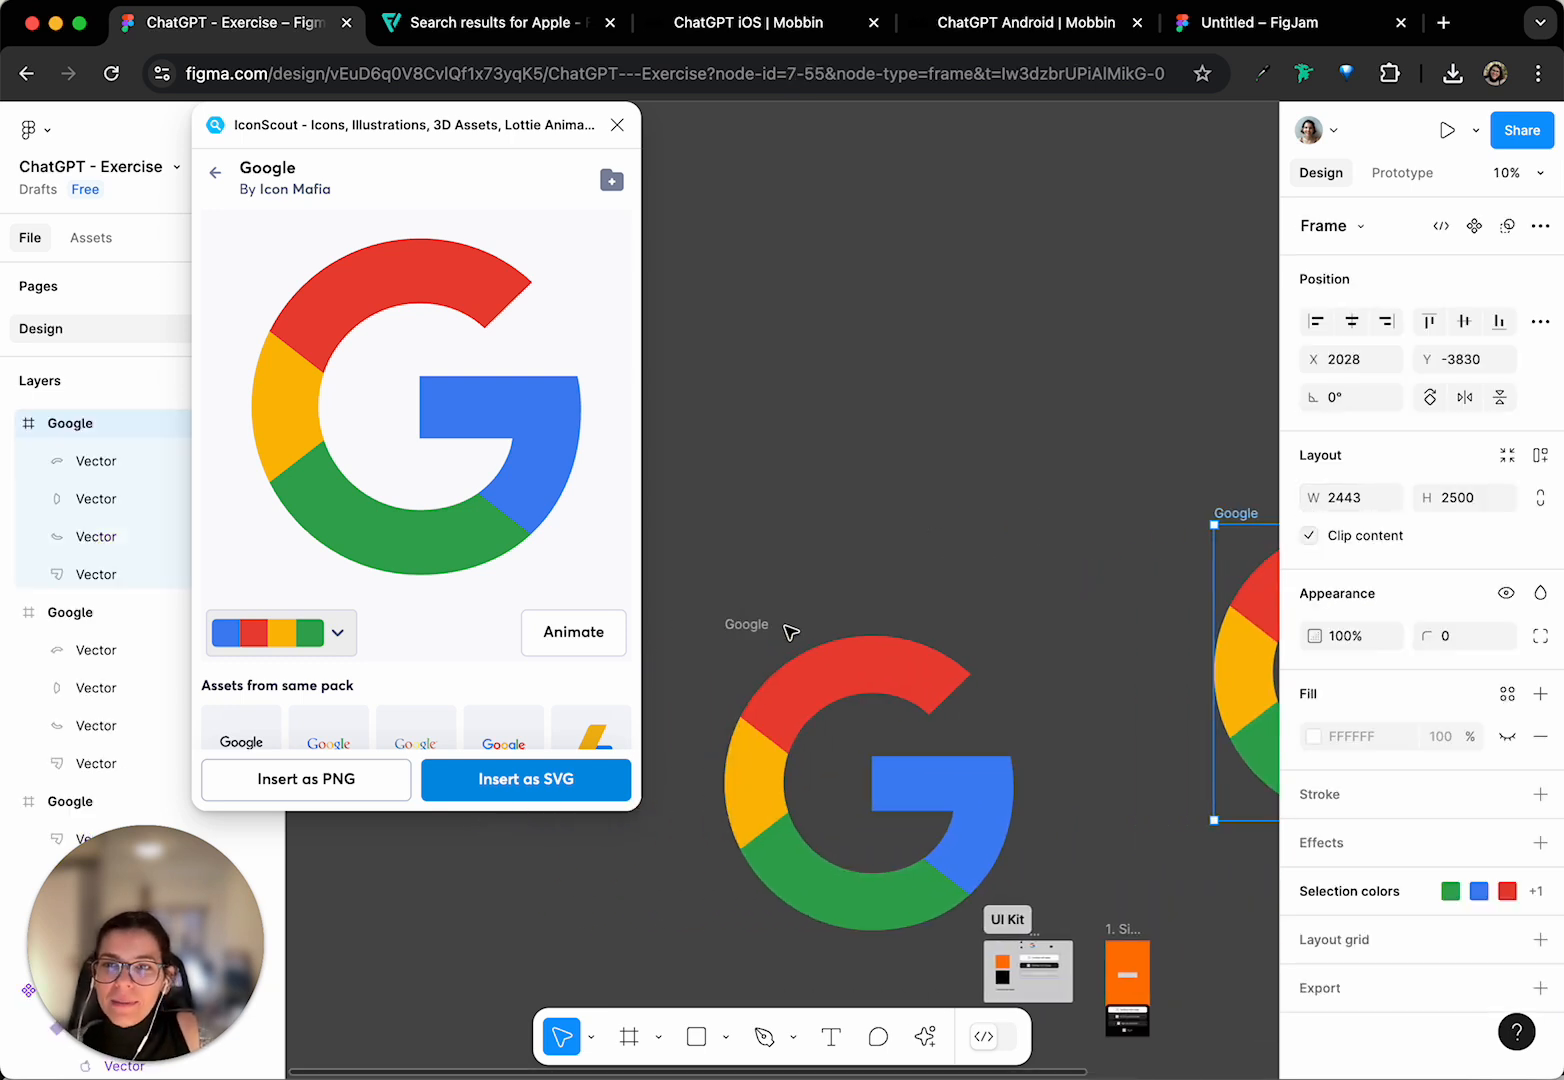
- Delete the extra oversized Google logo and move the remaining one to about X -481, Y -3470, above the UI Kit
{"action": "left_click", "coordinate": [789, 633]}
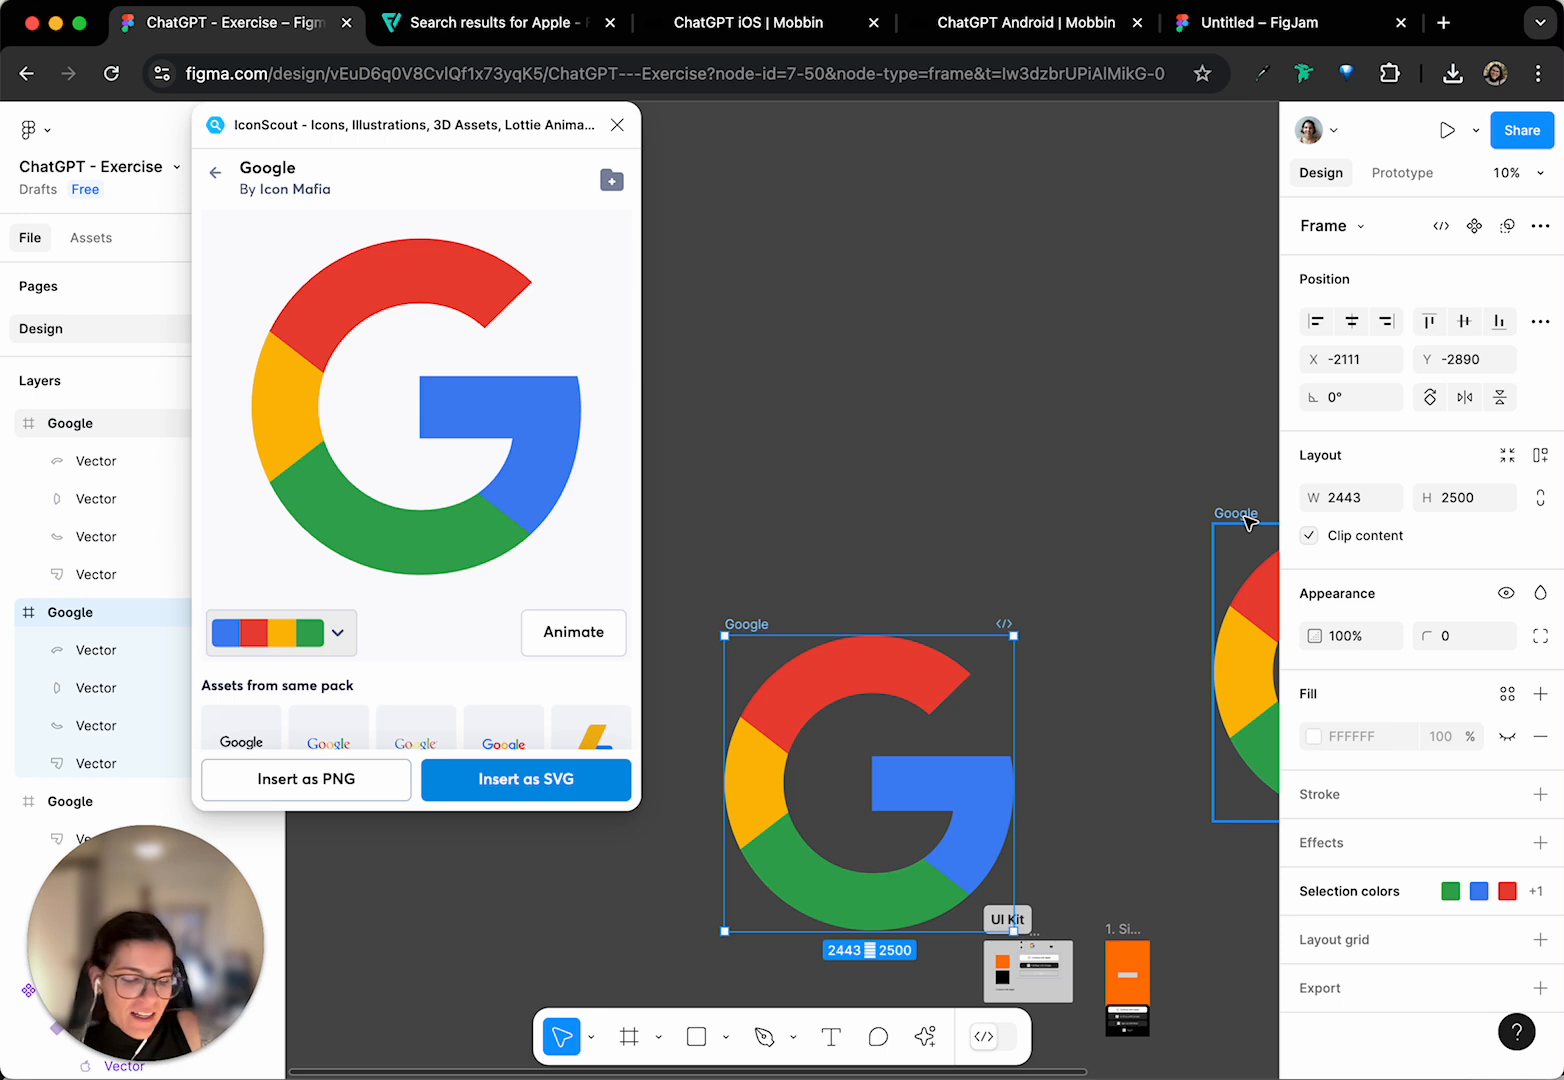
{"action": "key", "text": "Delete"}
{"action": "left_click_drag", "start_coordinate": [1247, 520], "coordinate": [988, 593]}
{"action": "scroll", "coordinate": [988, 595], "scroll_direction": "up", "scroll_amount": 3}
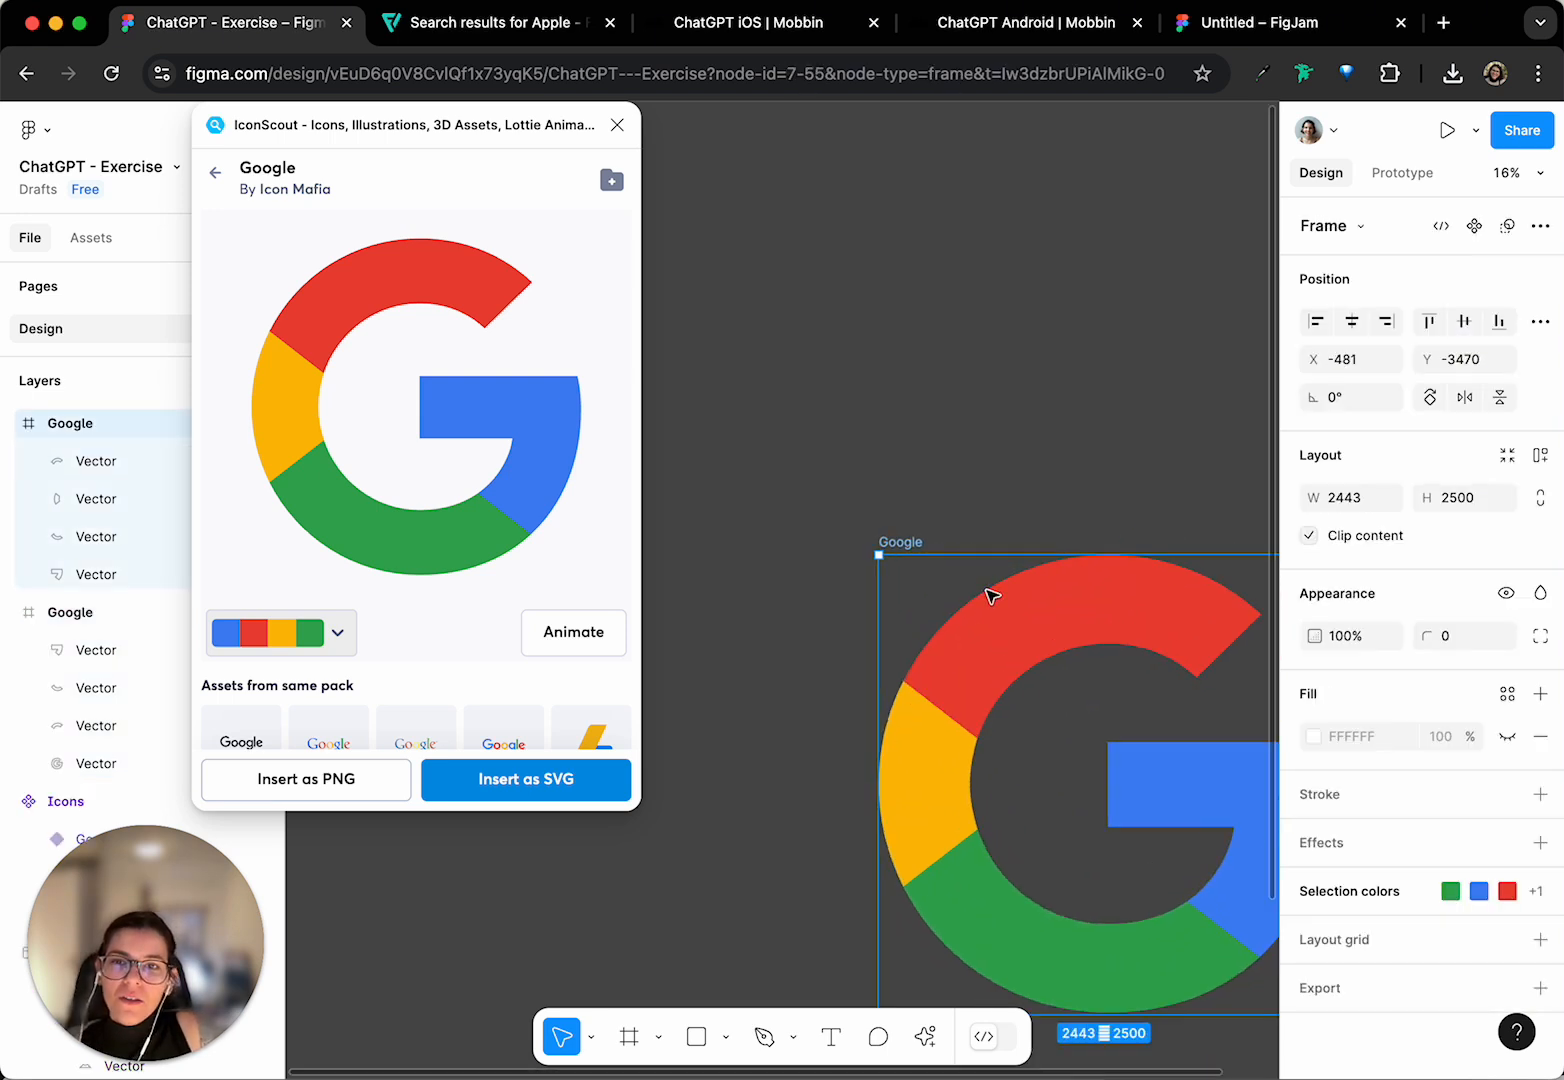
- Delete the old small Google icon beside the Icons component set in the UI Kit and close the IconScout plugin
{"action": "scroll", "coordinate": [988, 595], "scroll_direction": "down", "scroll_amount": 5}
{"action": "scroll", "coordinate": [1000, 545], "scroll_direction": "up", "scroll_amount": 8}
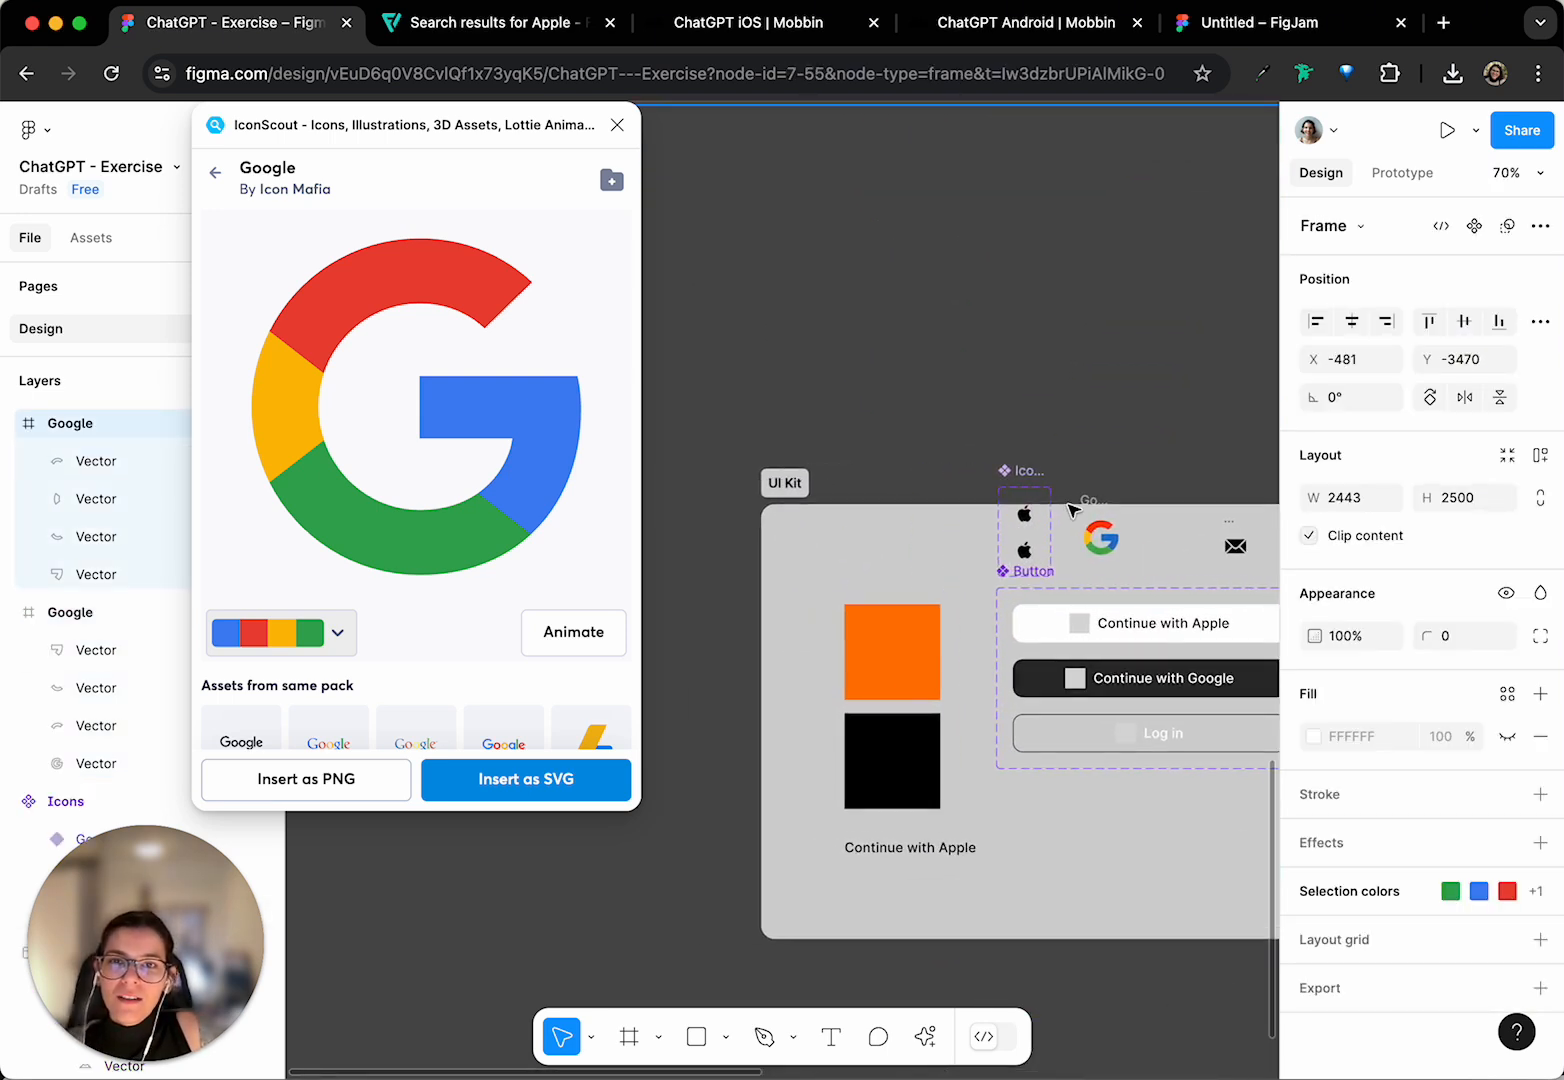
{"action": "left_click", "coordinate": [1085, 520]}
{"action": "key", "text": "Delete"}
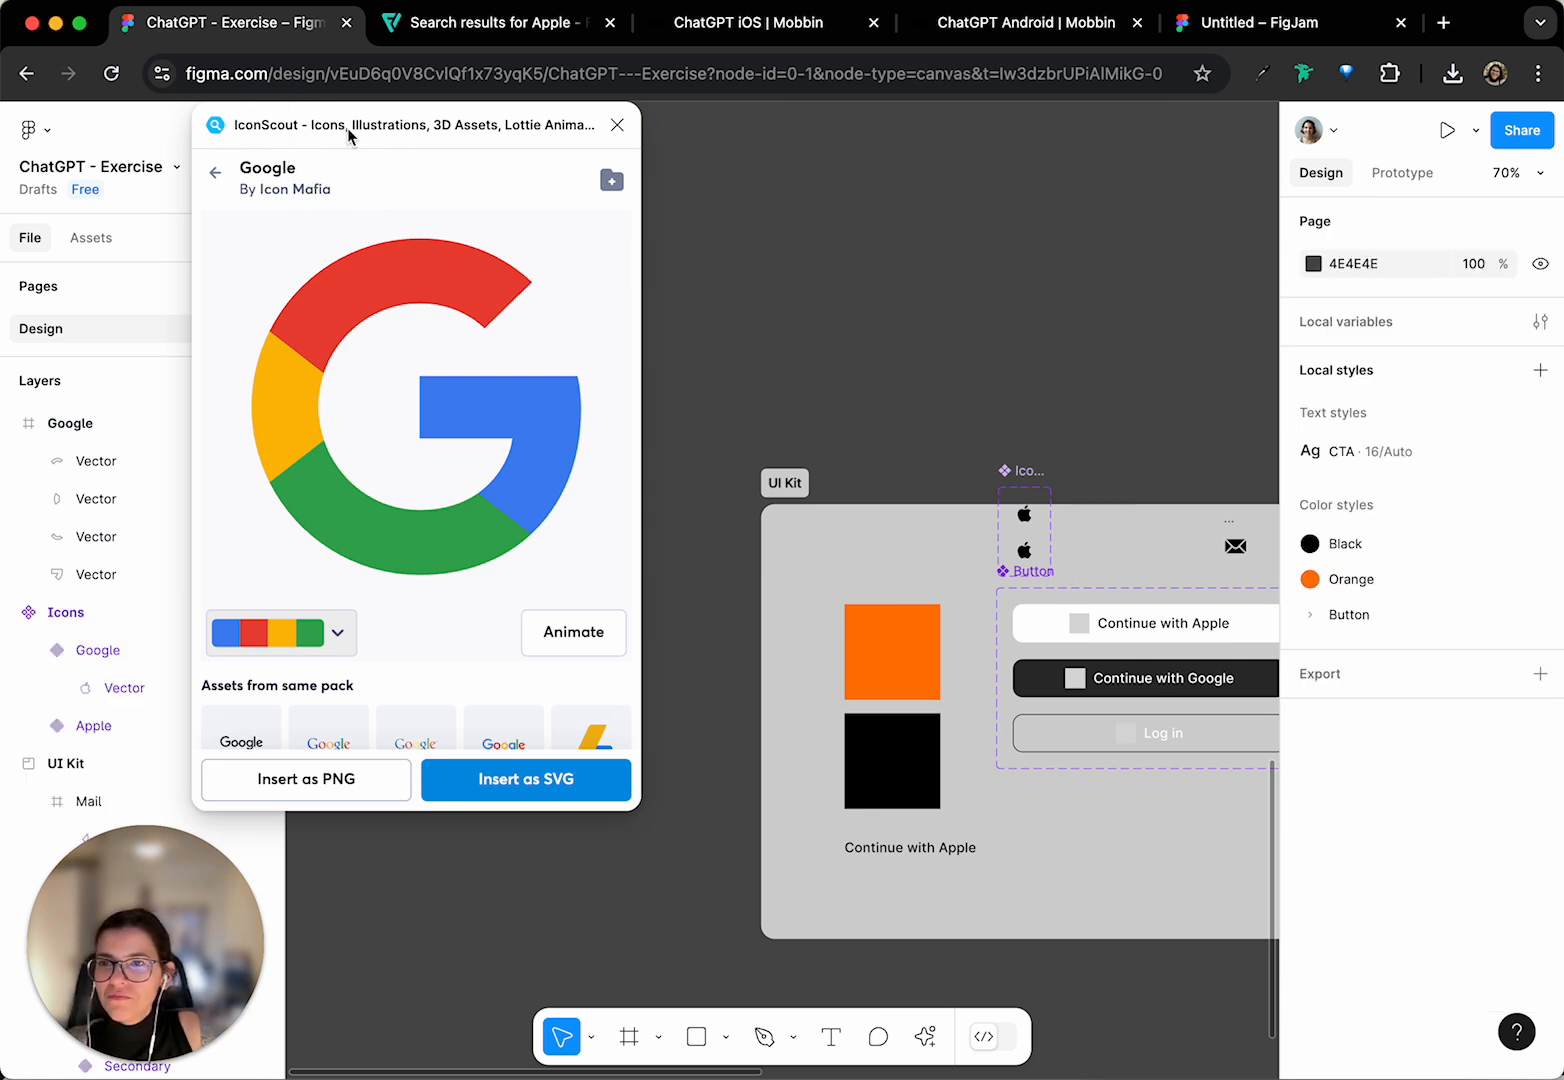
{"action": "left_click", "coordinate": [616, 131]}
{"action": "scroll", "coordinate": [925, 588], "scroll_direction": "right", "scroll_amount": 5}
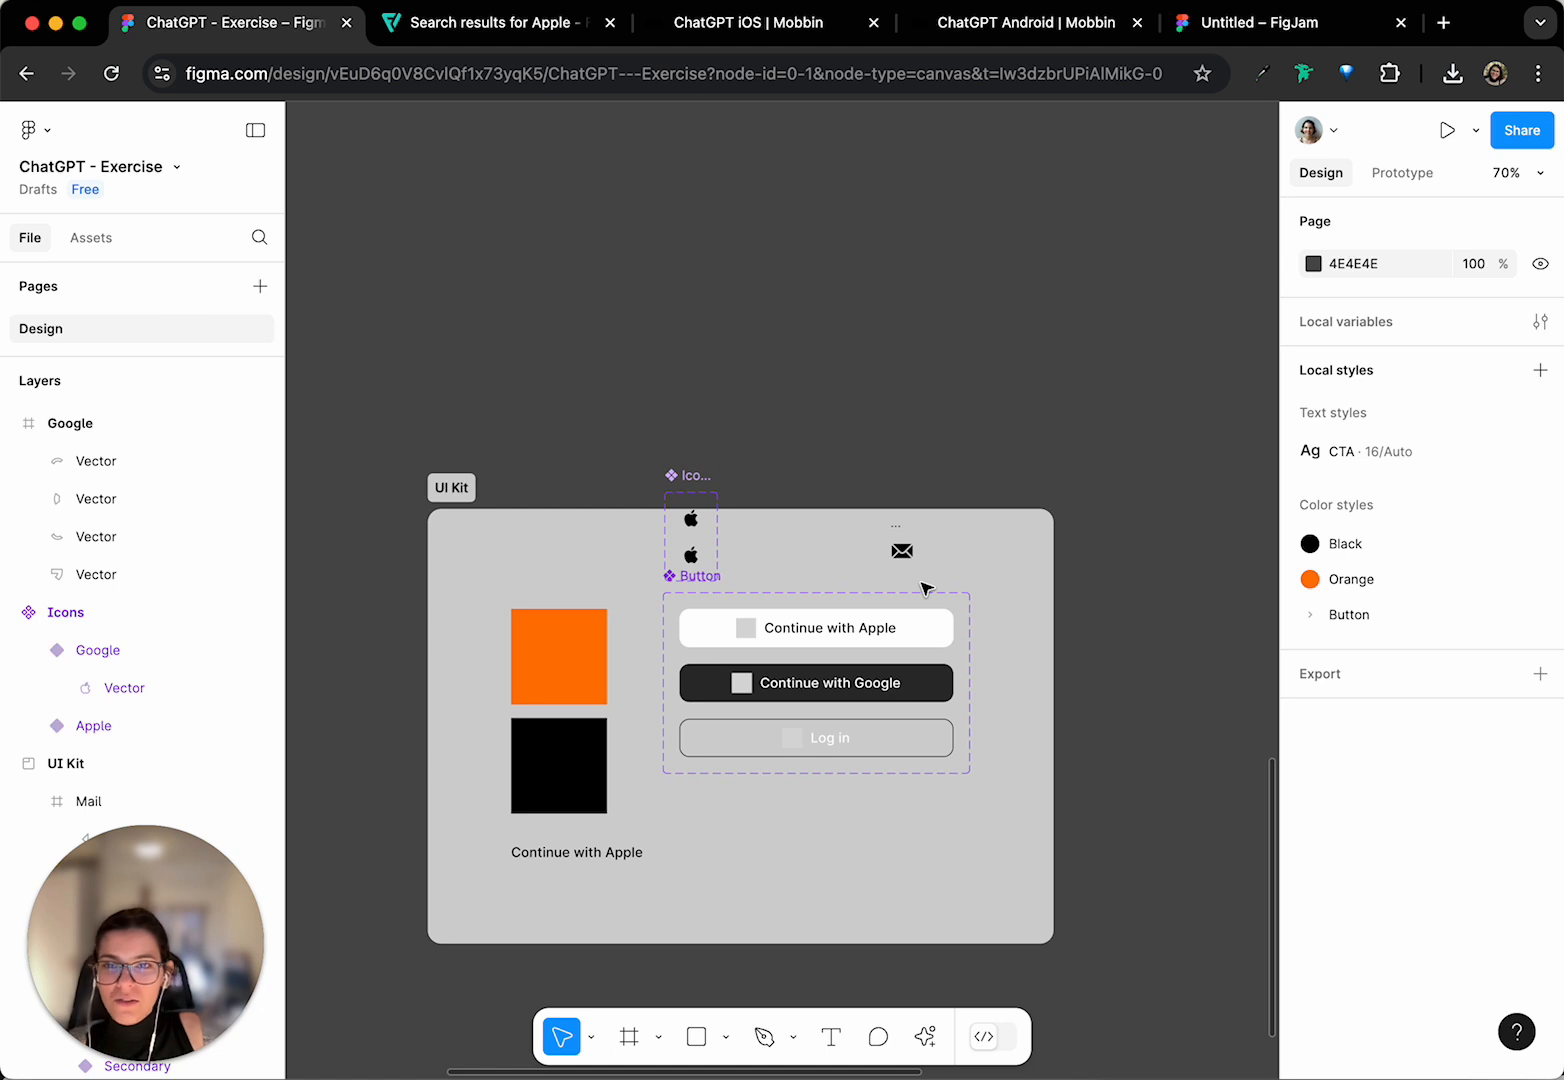
- Lock the aspect ratio of the oversized Google frame and set its height to 24
{"action": "scroll", "coordinate": [873, 604], "scroll_direction": "up", "scroll_amount": 8}
{"action": "scroll", "coordinate": [880, 560], "scroll_direction": "down", "scroll_amount": 8}
{"action": "scroll", "coordinate": [897, 405], "scroll_direction": "down", "scroll_amount": 5, "text": "ctrl"}
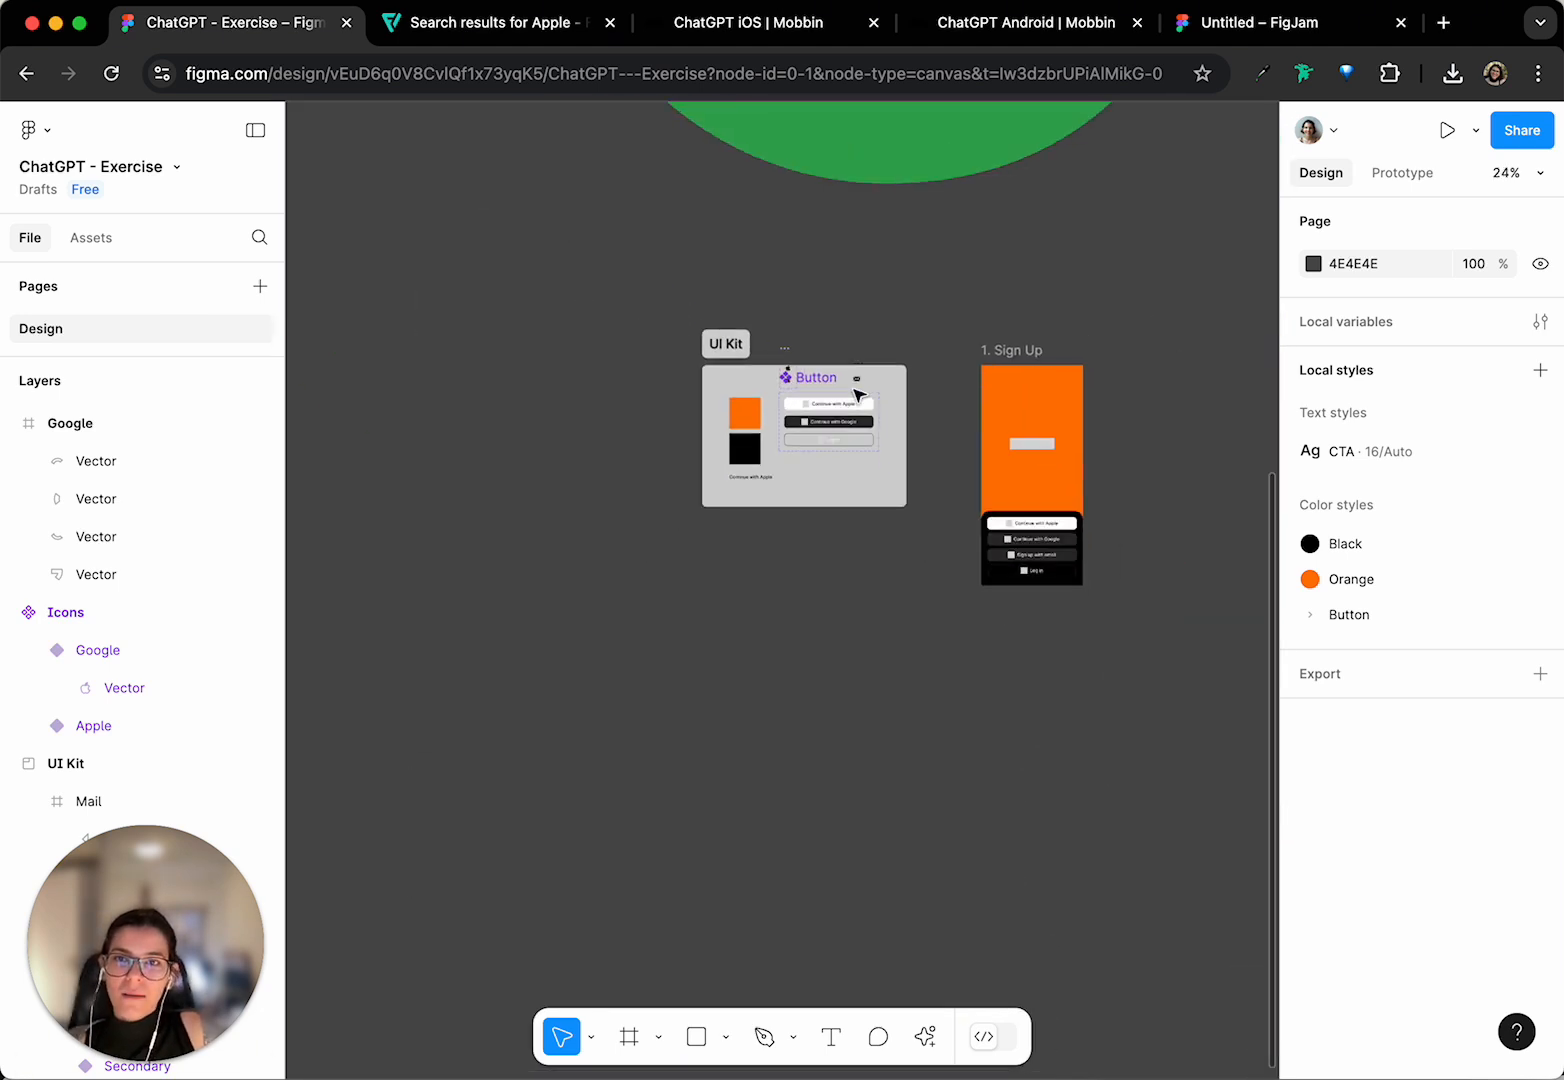
{"action": "scroll", "coordinate": [858, 395], "scroll_direction": "up", "scroll_amount": 5}
{"action": "scroll", "coordinate": [858, 395], "scroll_direction": "down", "scroll_amount": 1, "text": "ctrl"}
{"action": "left_click", "coordinate": [600, 140]}
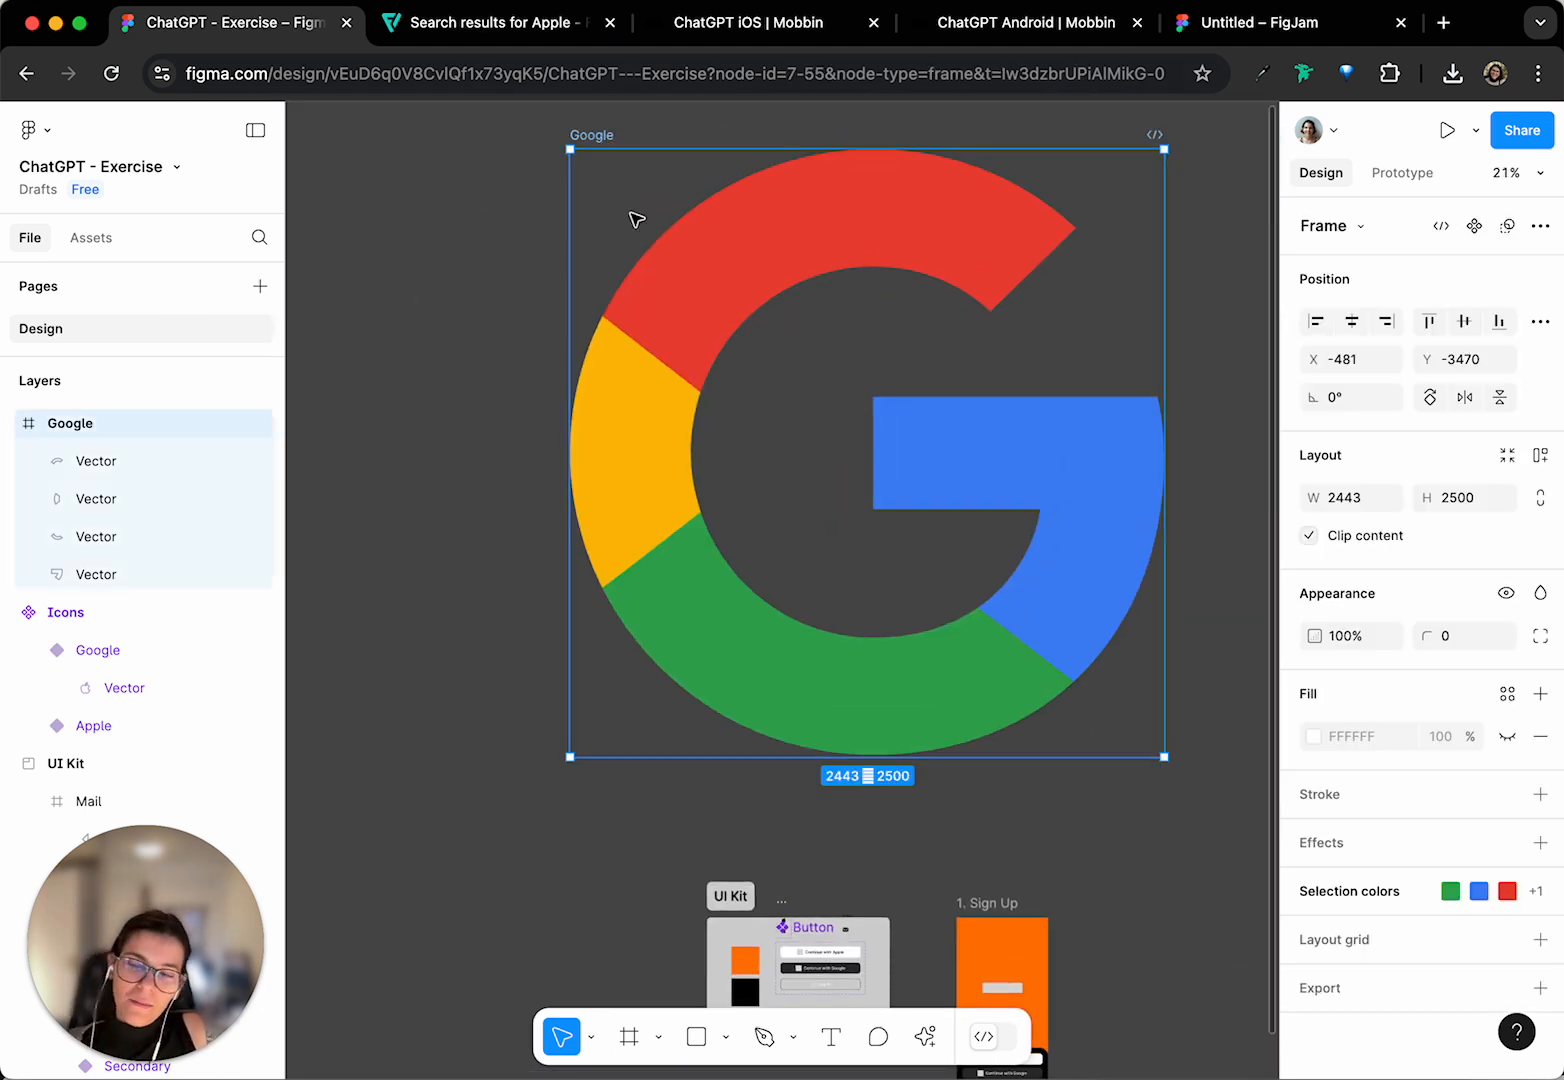
{"action": "scroll", "coordinate": [750, 294], "scroll_direction": "right", "scroll_amount": 3}
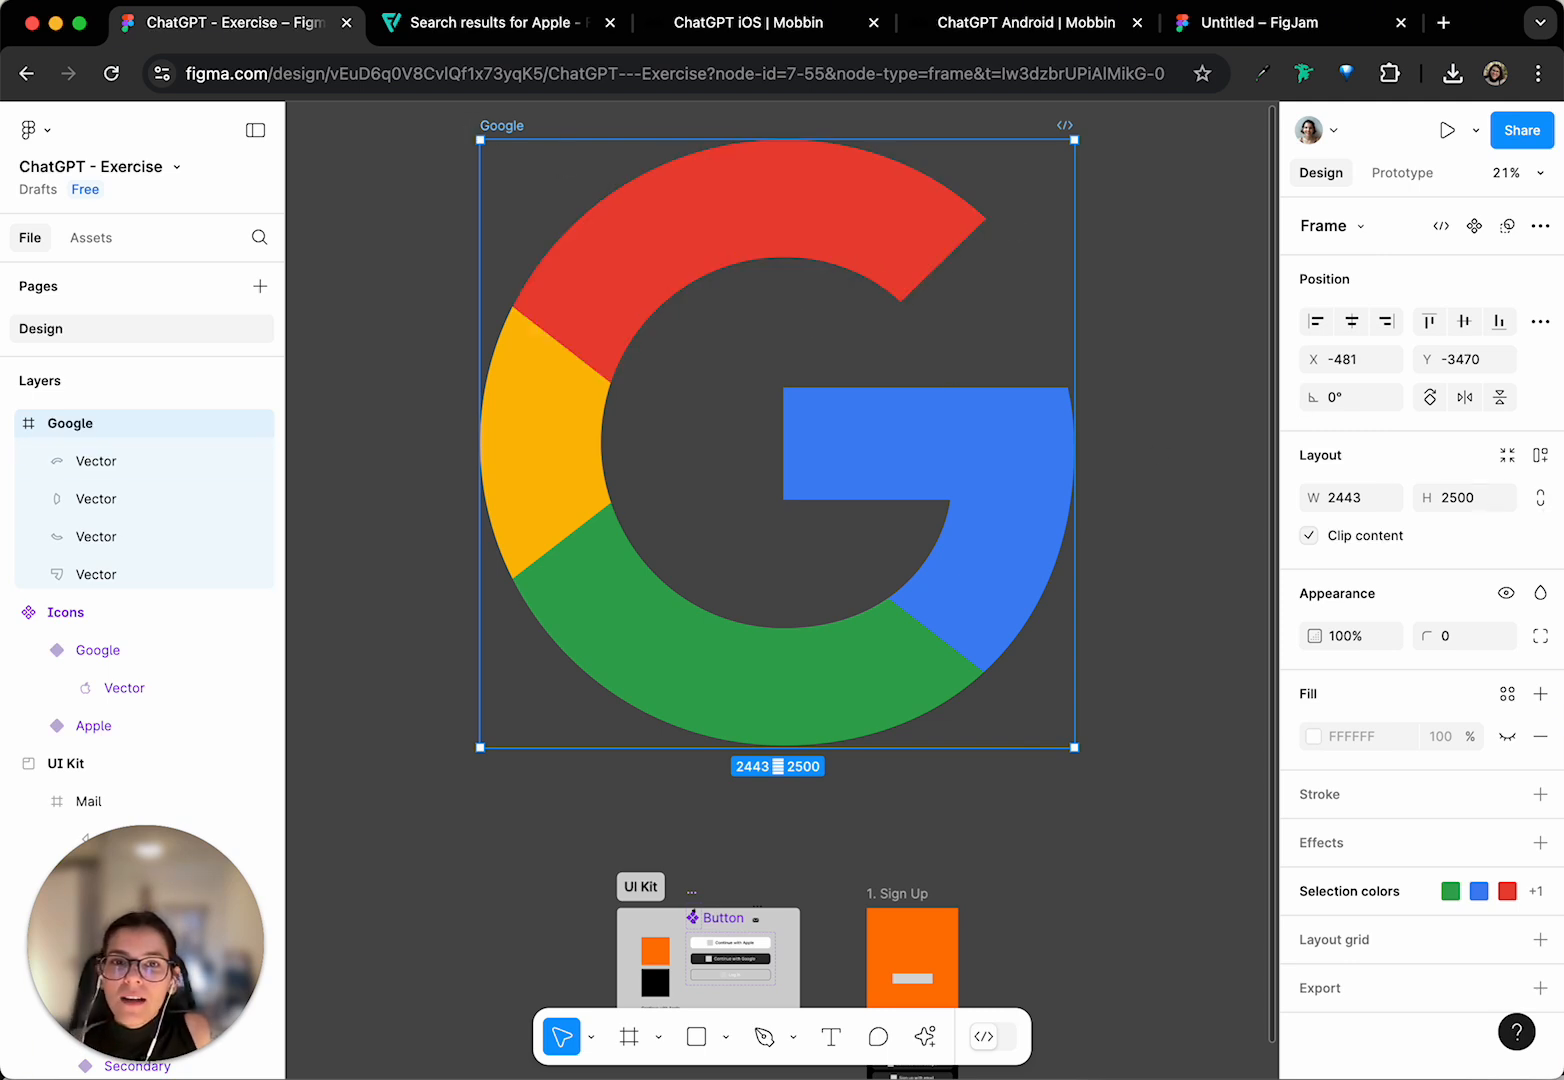
{"action": "left_click", "coordinate": [1541, 505]}
{"action": "left_click", "coordinate": [1457, 502]}
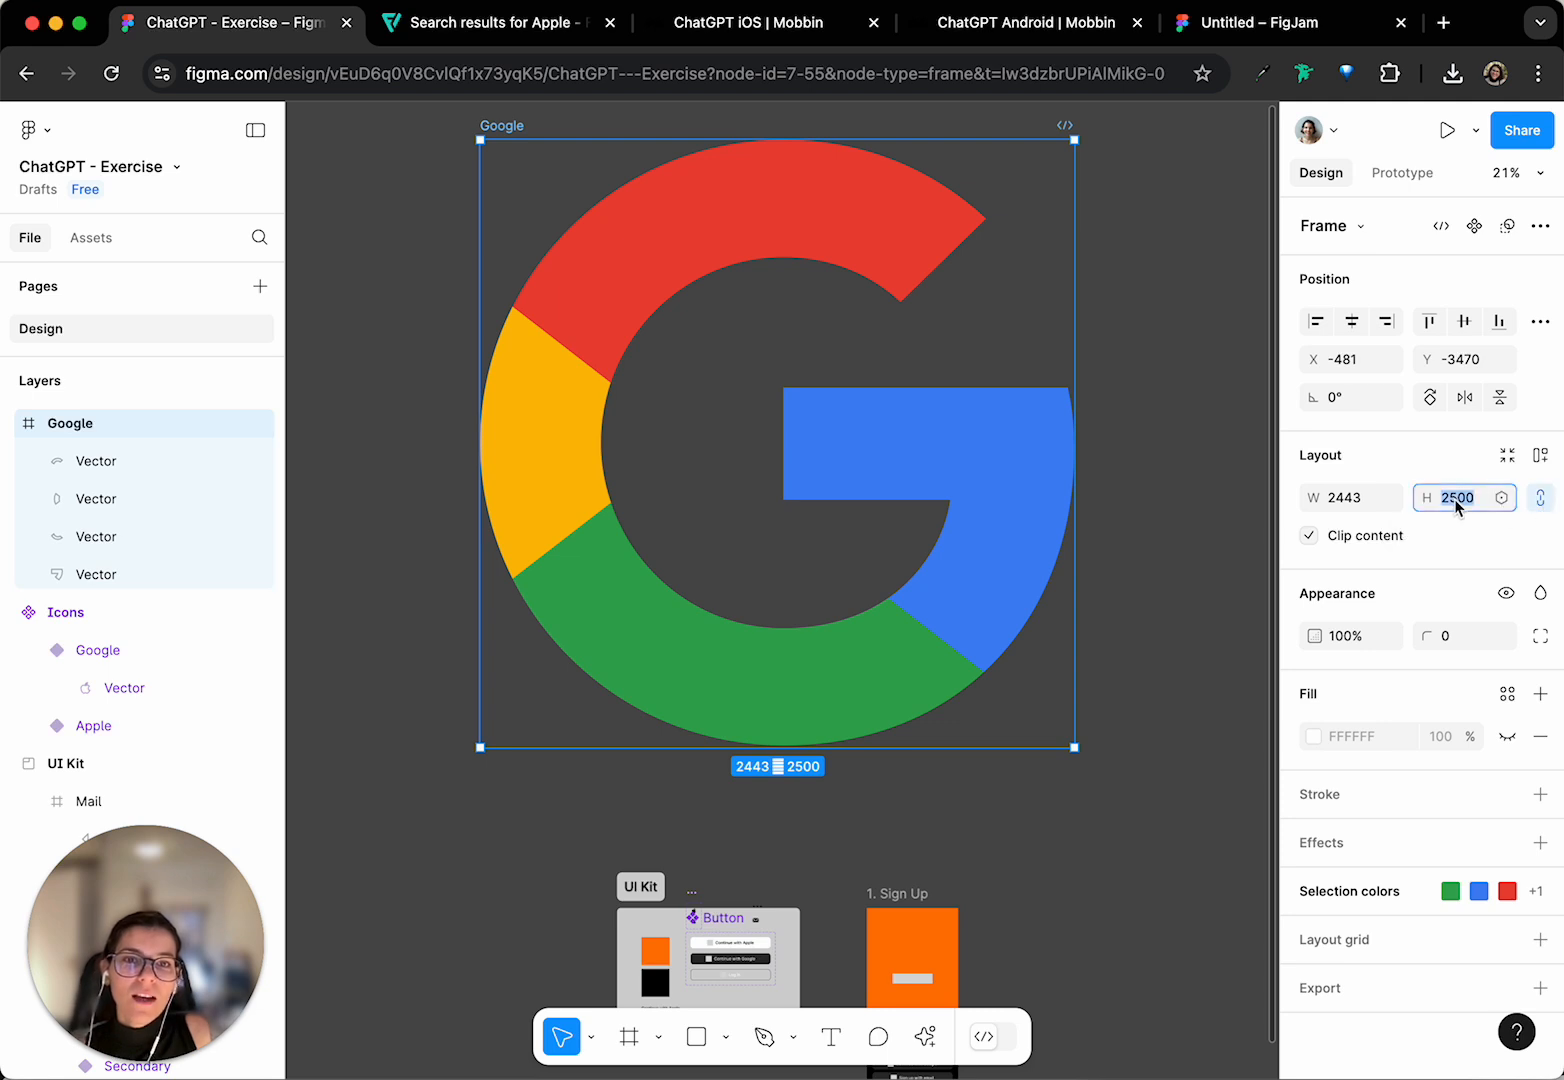
{"action": "type", "text": "24"}
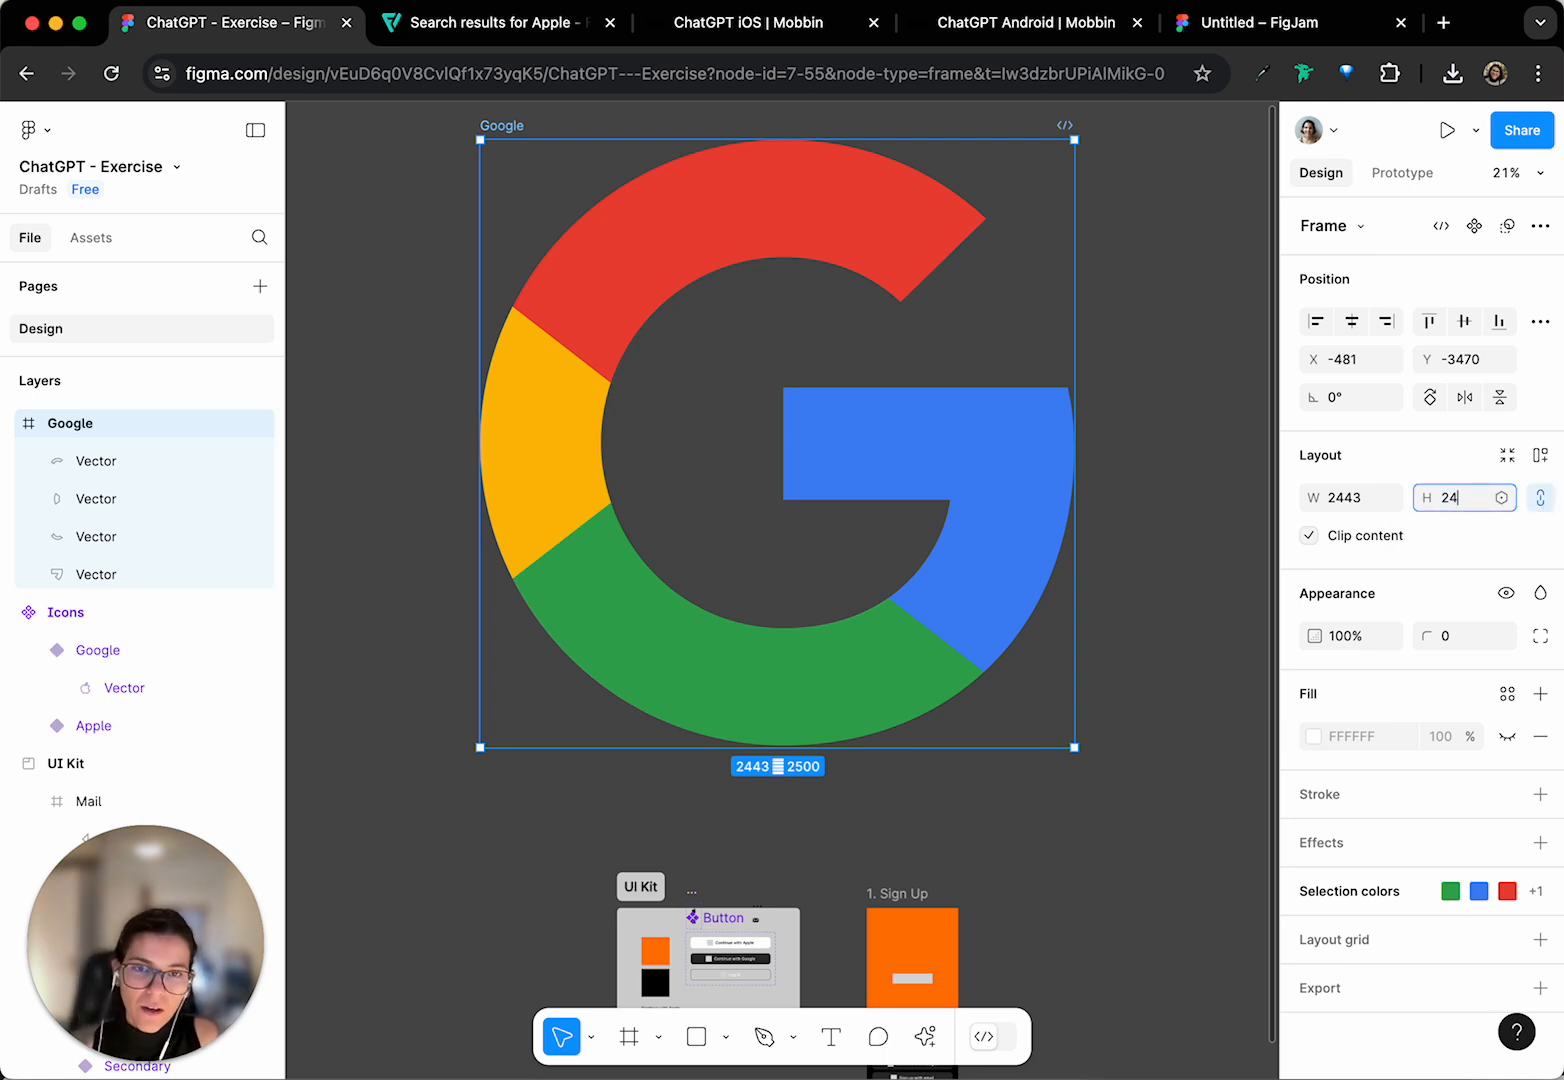
{"action": "key", "text": "Return"}
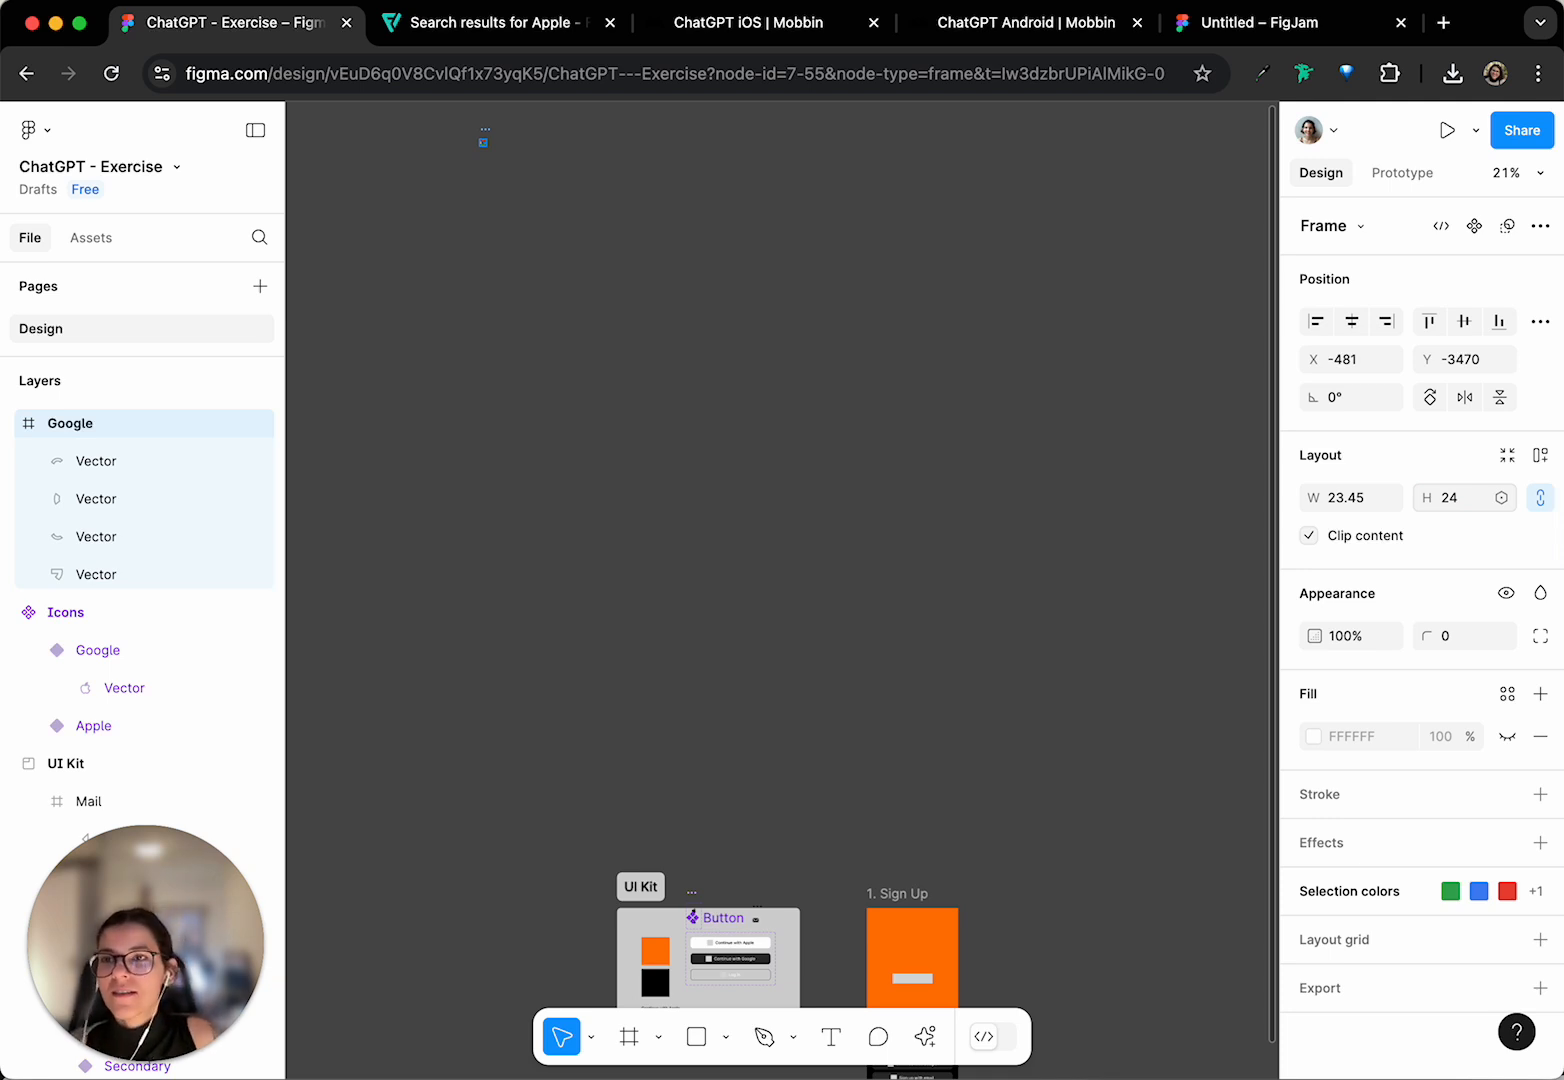
- Move the resized Google frame into the UI Kit between the Icons set and the Mail icon, at about X 442, Y 44
{"action": "scroll", "coordinate": [565, 137], "scroll_direction": "left", "scroll_amount": 2}
{"action": "scroll", "coordinate": [565, 137], "scroll_direction": "up", "scroll_amount": 2}
{"action": "scroll", "coordinate": [587, 239], "scroll_direction": "up", "scroll_amount": 5}
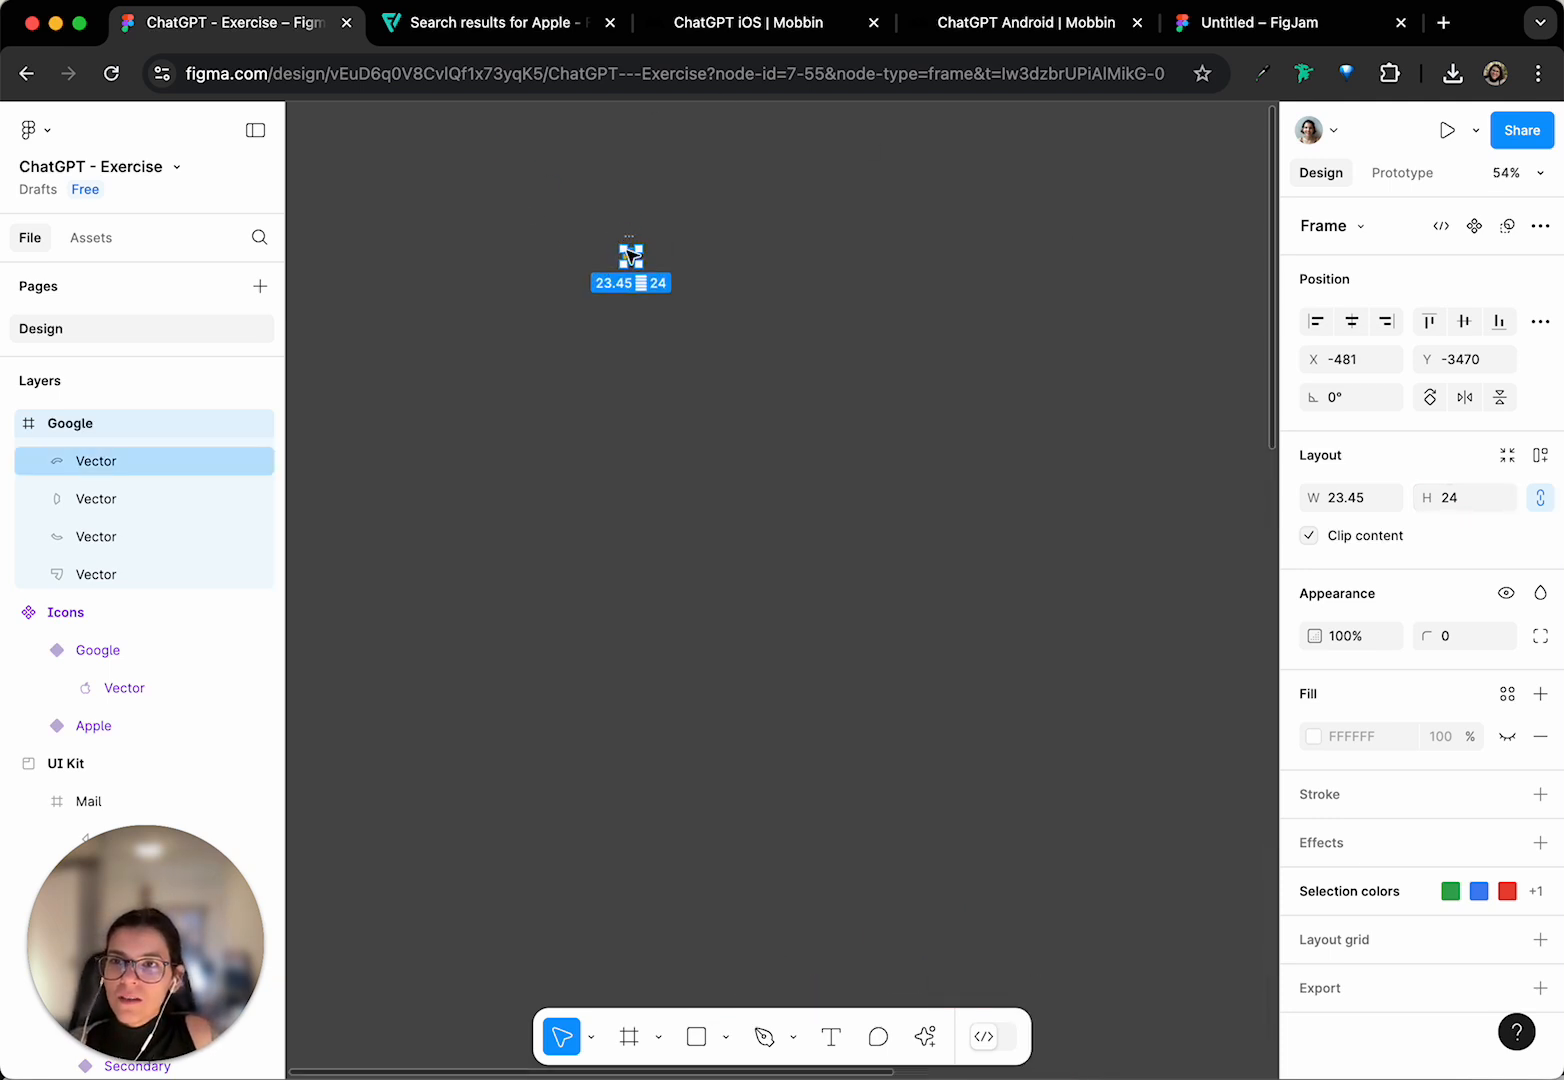
{"action": "left_click_drag", "start_coordinate": [630, 265], "coordinate": [841, 426]}
{"action": "scroll", "coordinate": [843, 427], "scroll_direction": "up", "scroll_amount": 8}
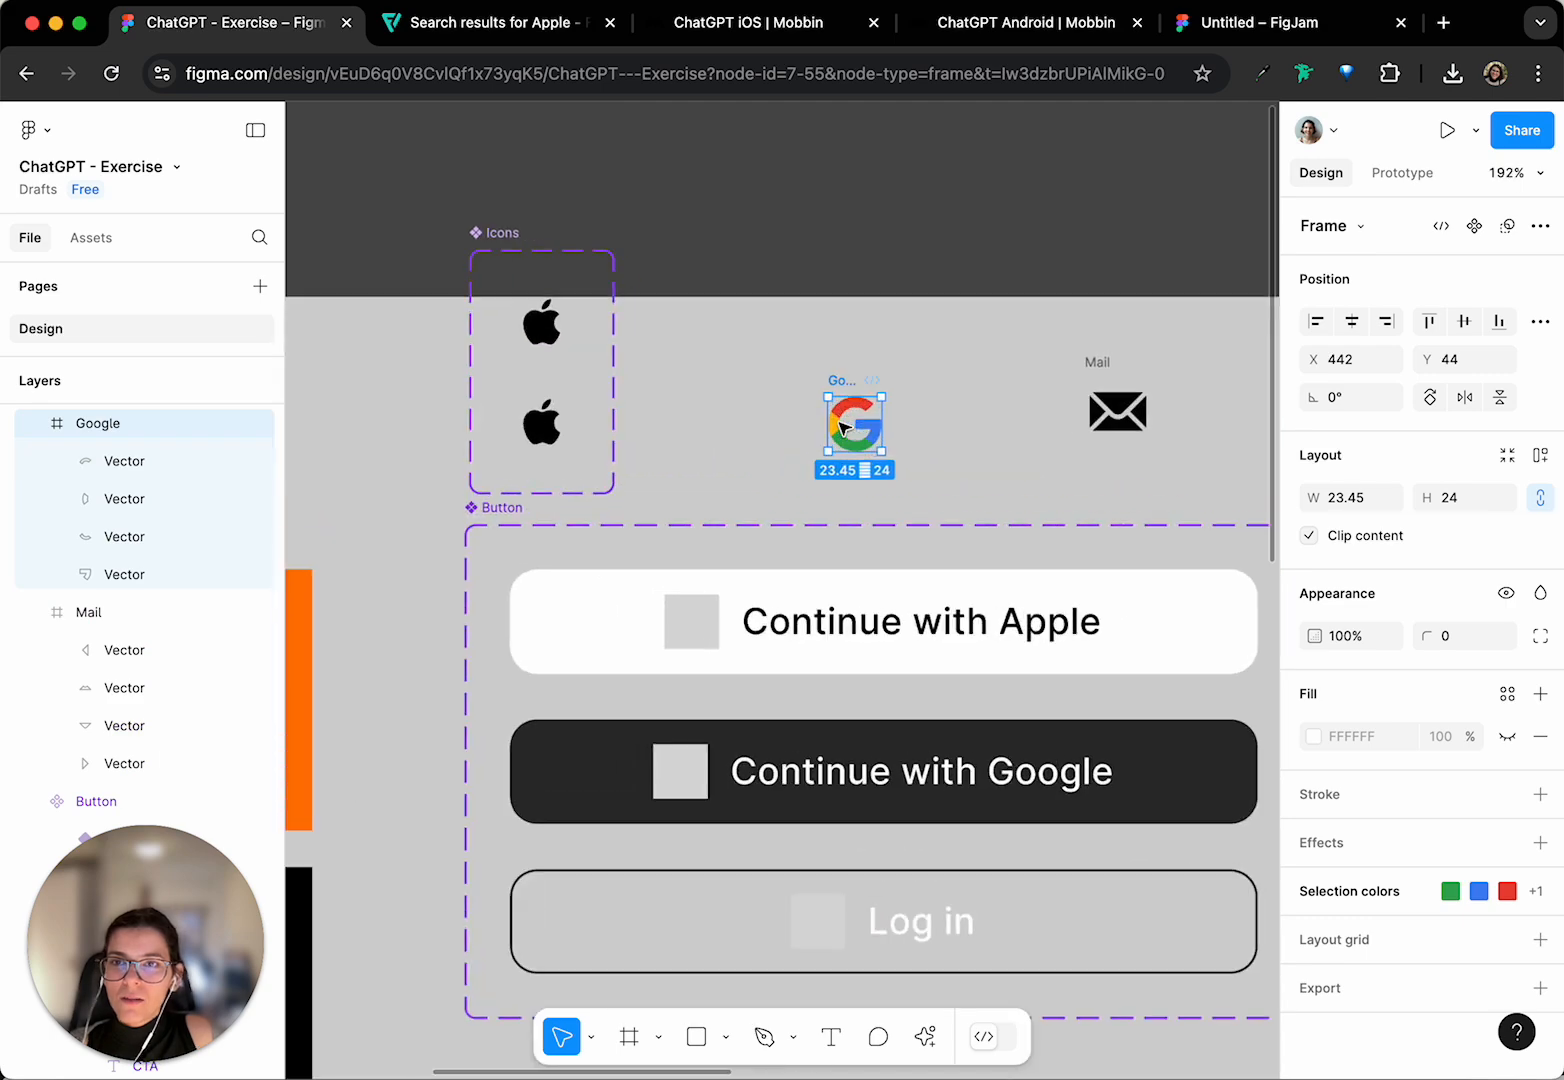
{"action": "scroll", "coordinate": [760, 428], "scroll_direction": "up", "scroll_amount": 3}
{"action": "scroll", "coordinate": [760, 428], "scroll_direction": "left", "scroll_amount": 2}
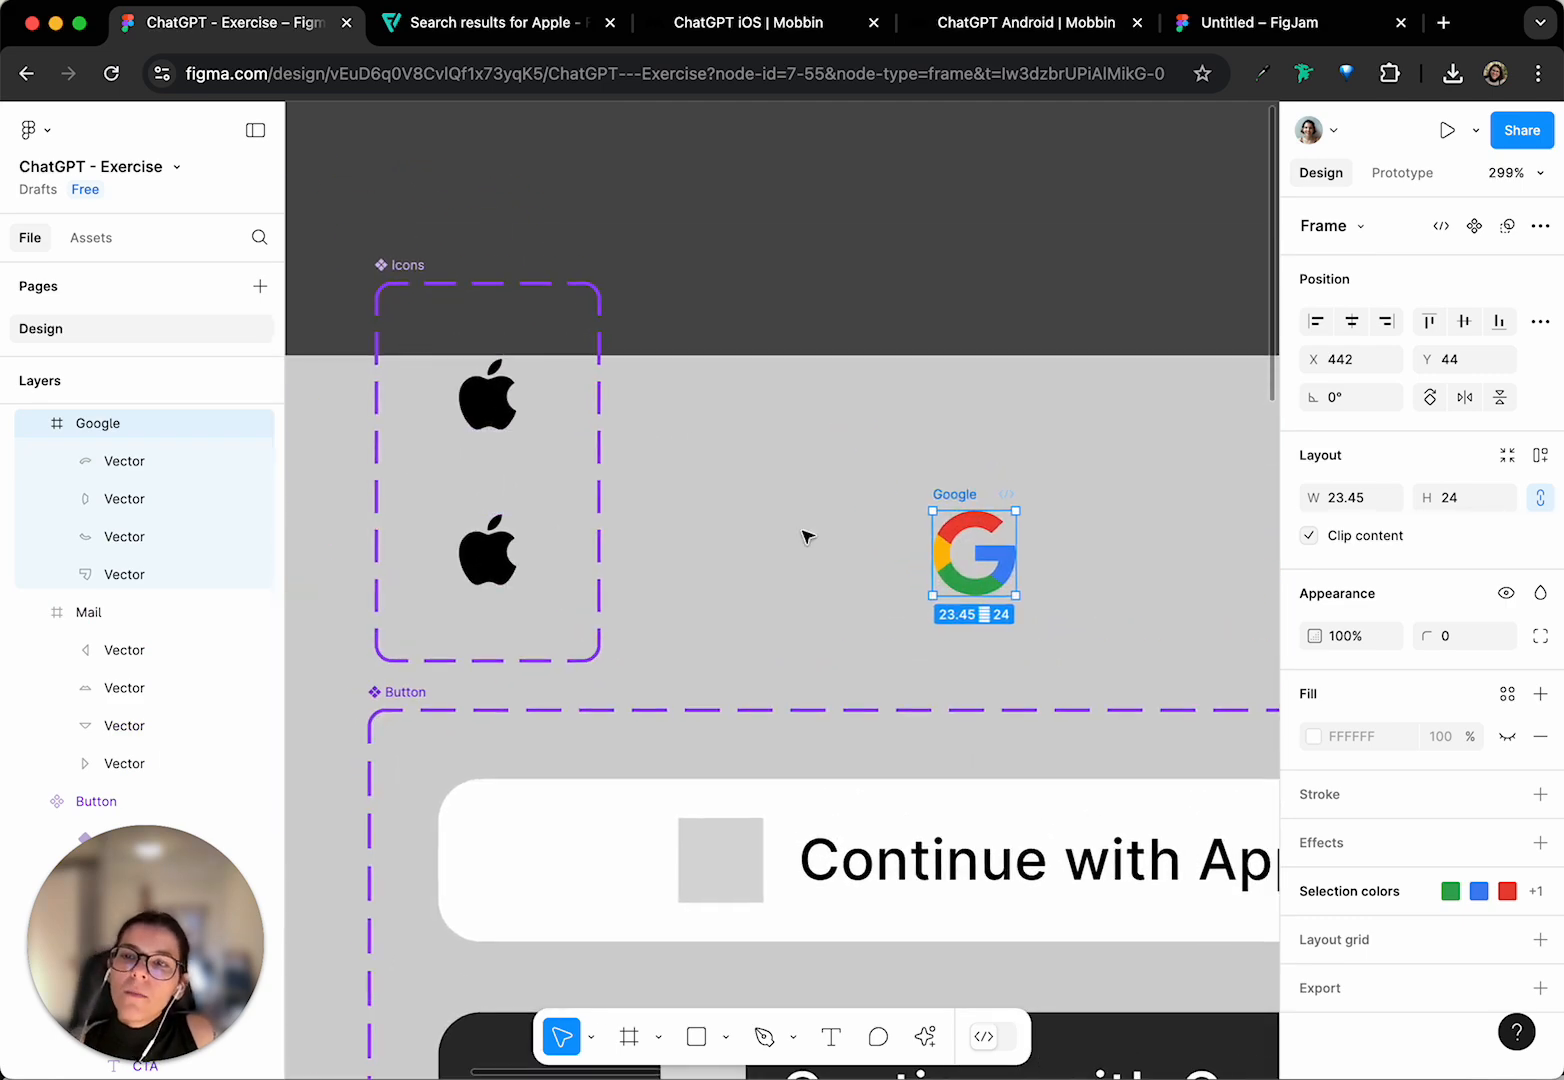
- Group the four vector shapes inside the Google frame
{"action": "double_click", "coordinate": [976, 527]}
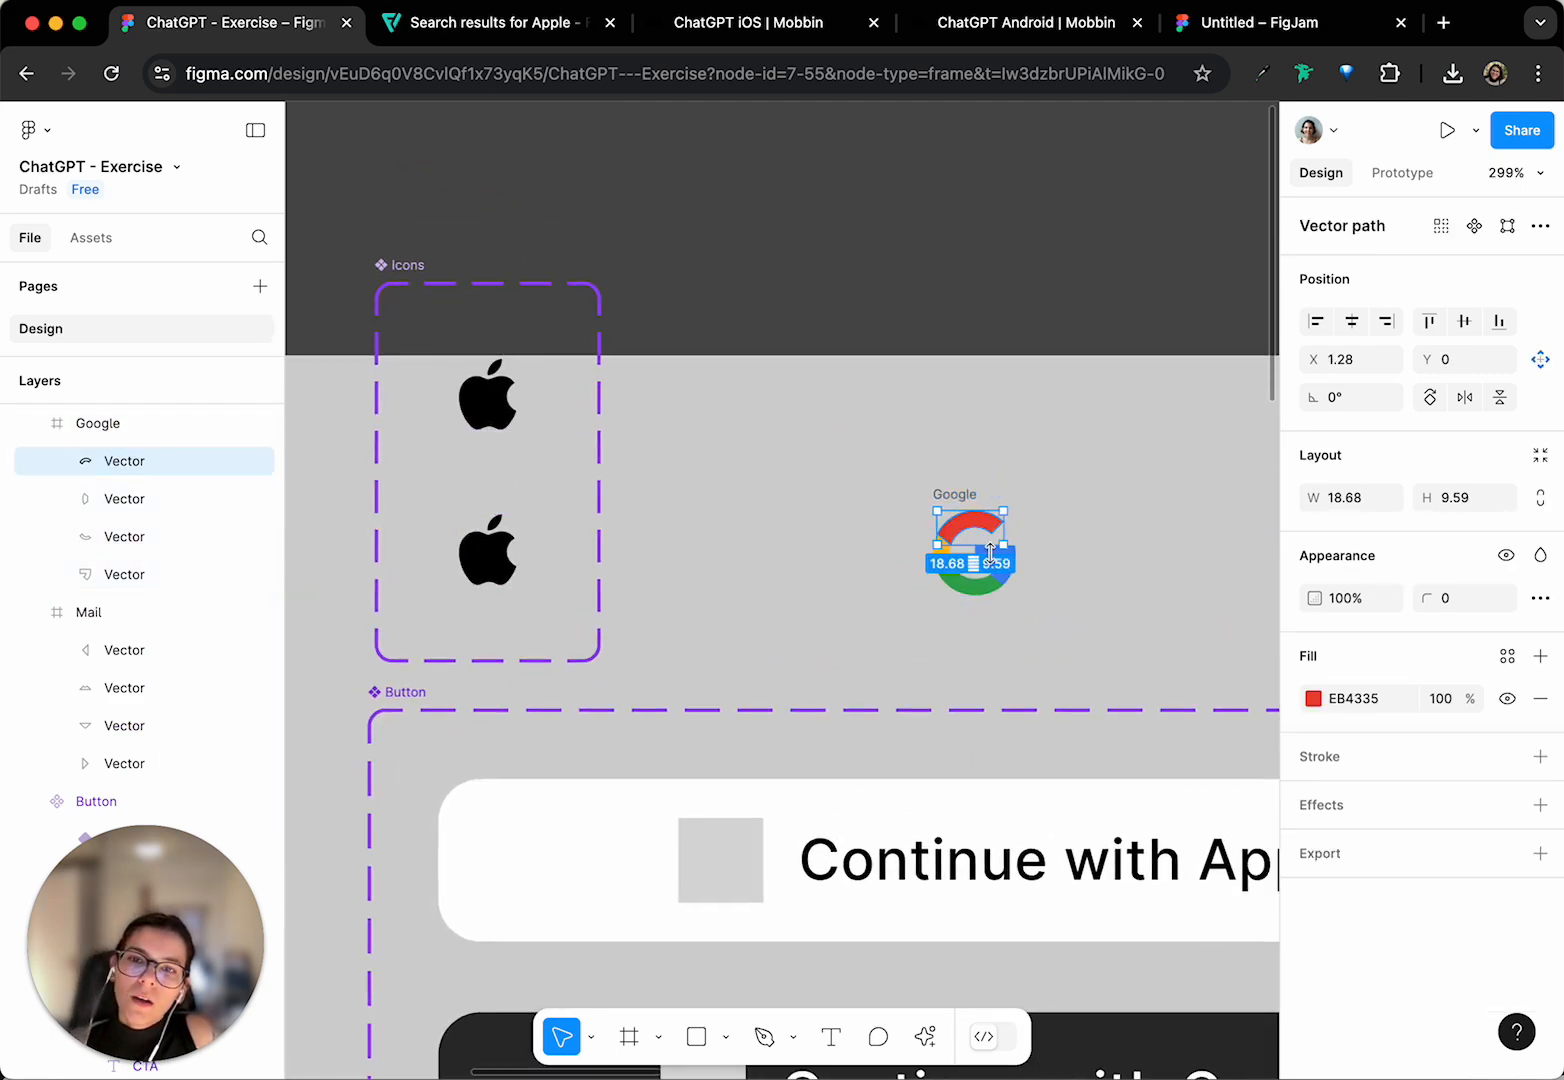
{"action": "left_click_drag", "start_coordinate": [1048, 597], "coordinate": [961, 528]}
{"action": "left_click", "coordinate": [975, 524]}
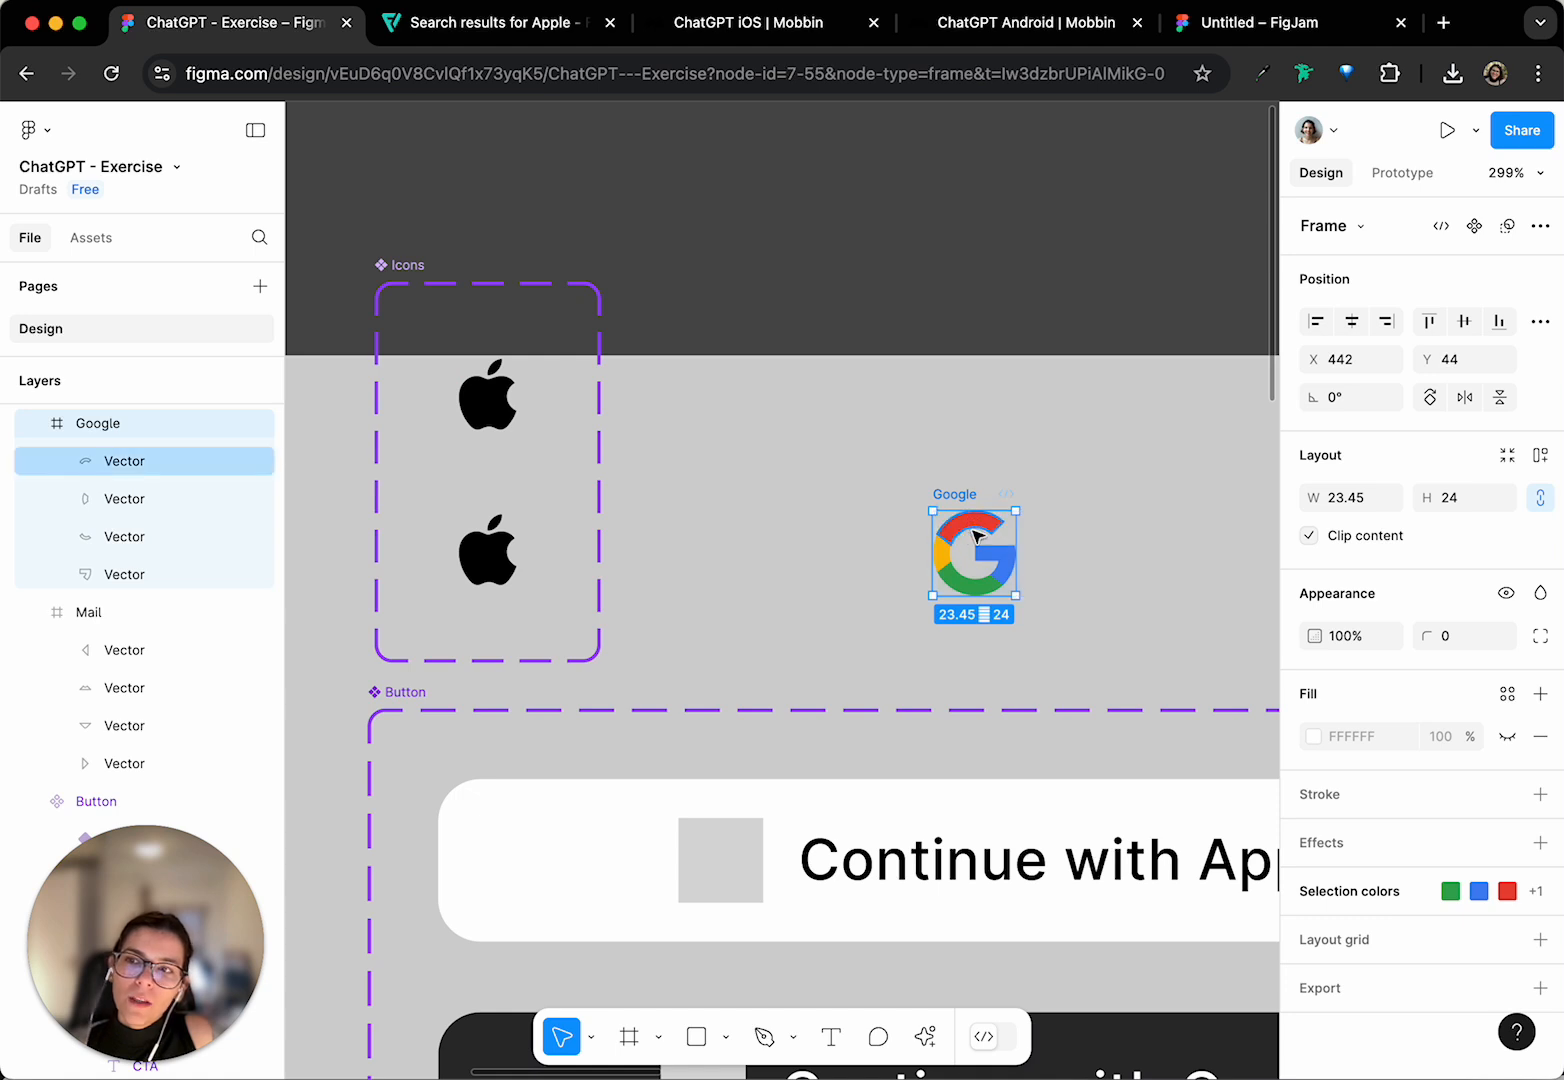
{"action": "left_click", "coordinate": [125, 461]}
{"action": "left_click", "coordinate": [133, 578], "text": "shift"}
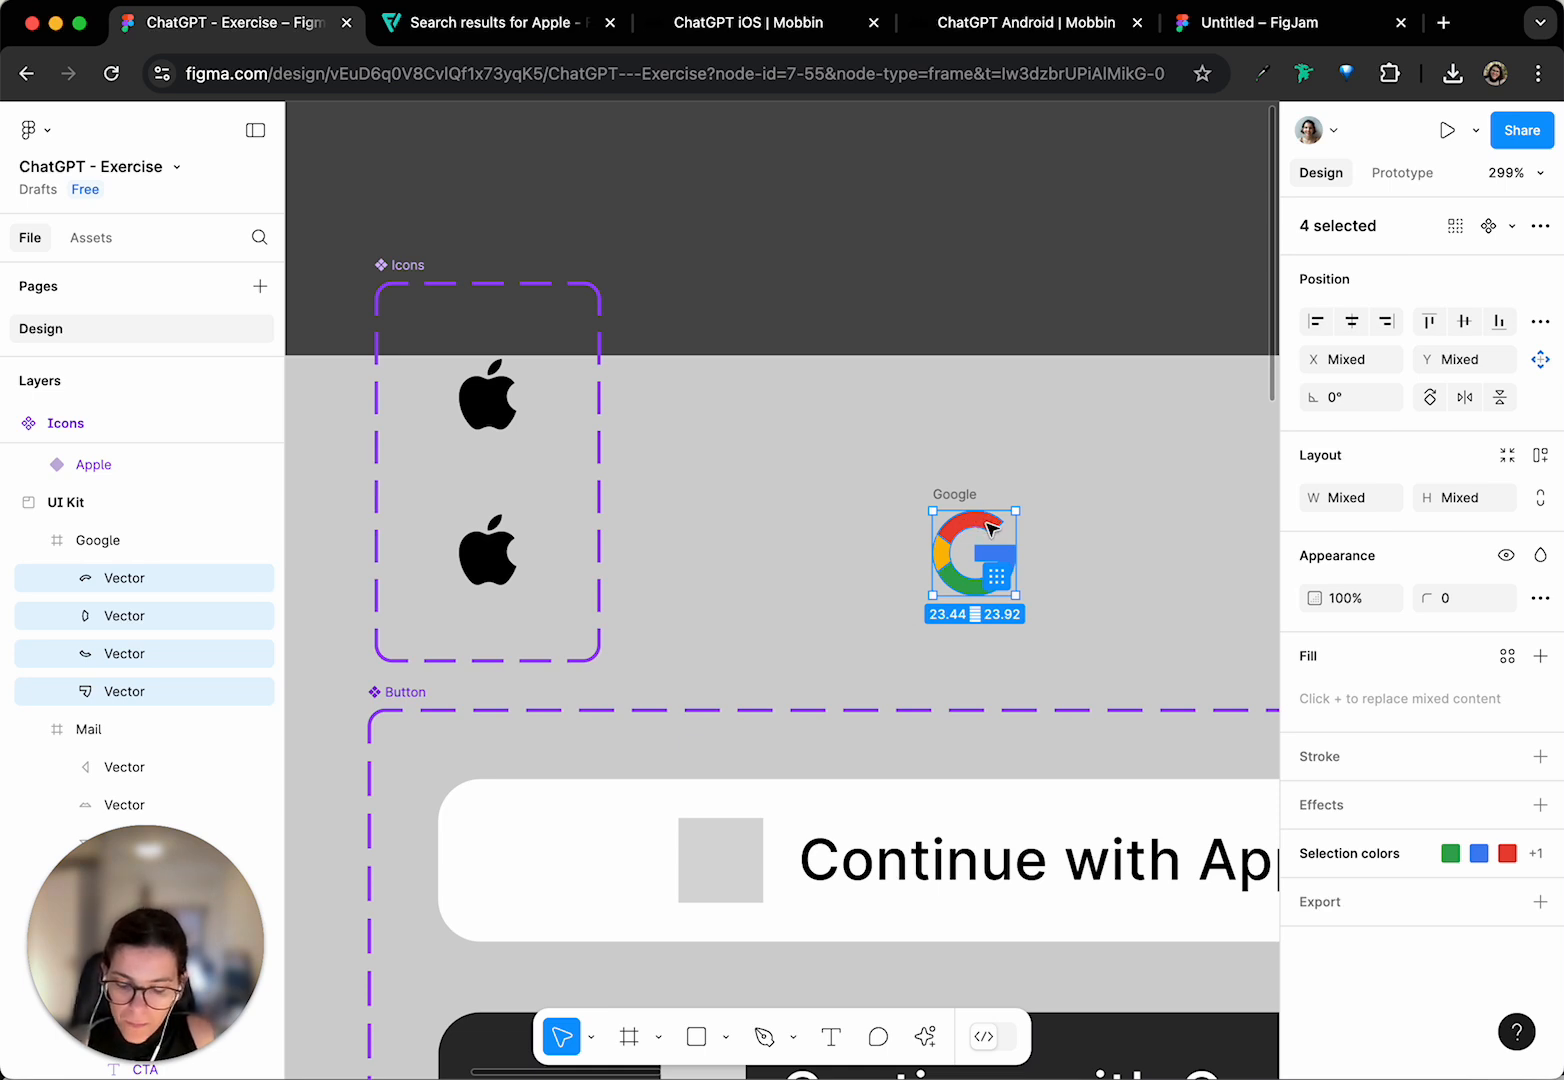
{"action": "key", "text": "super+g"}
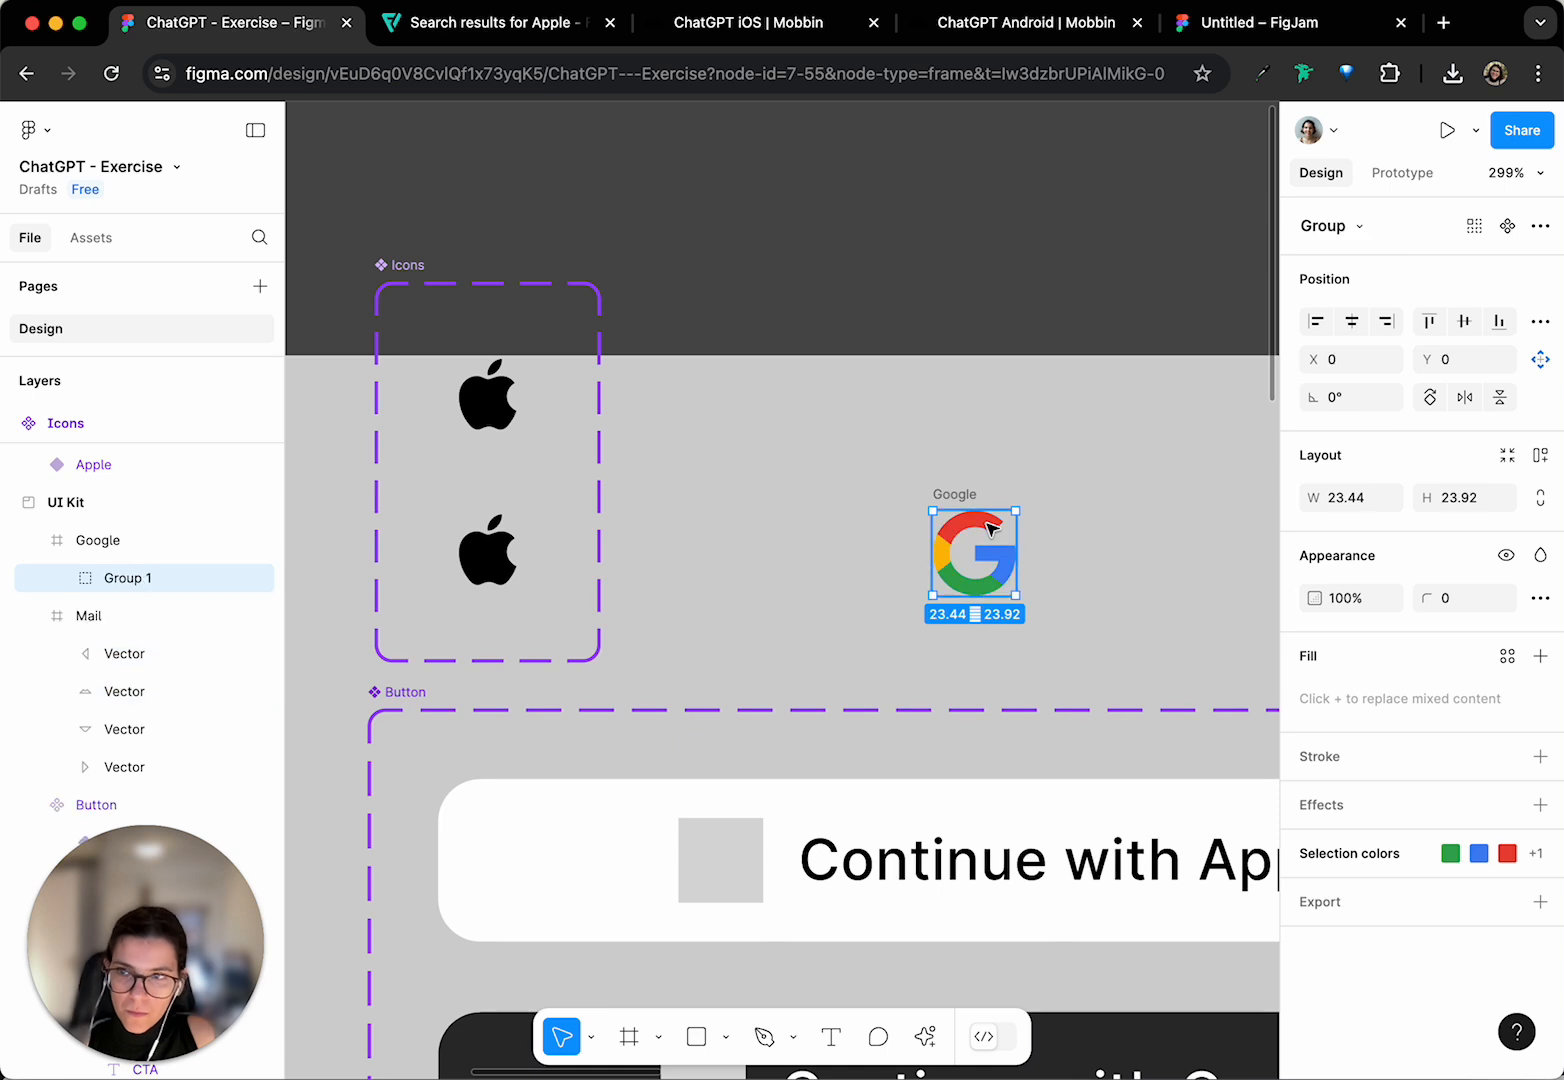
{"action": "key", "text": "super+z"}
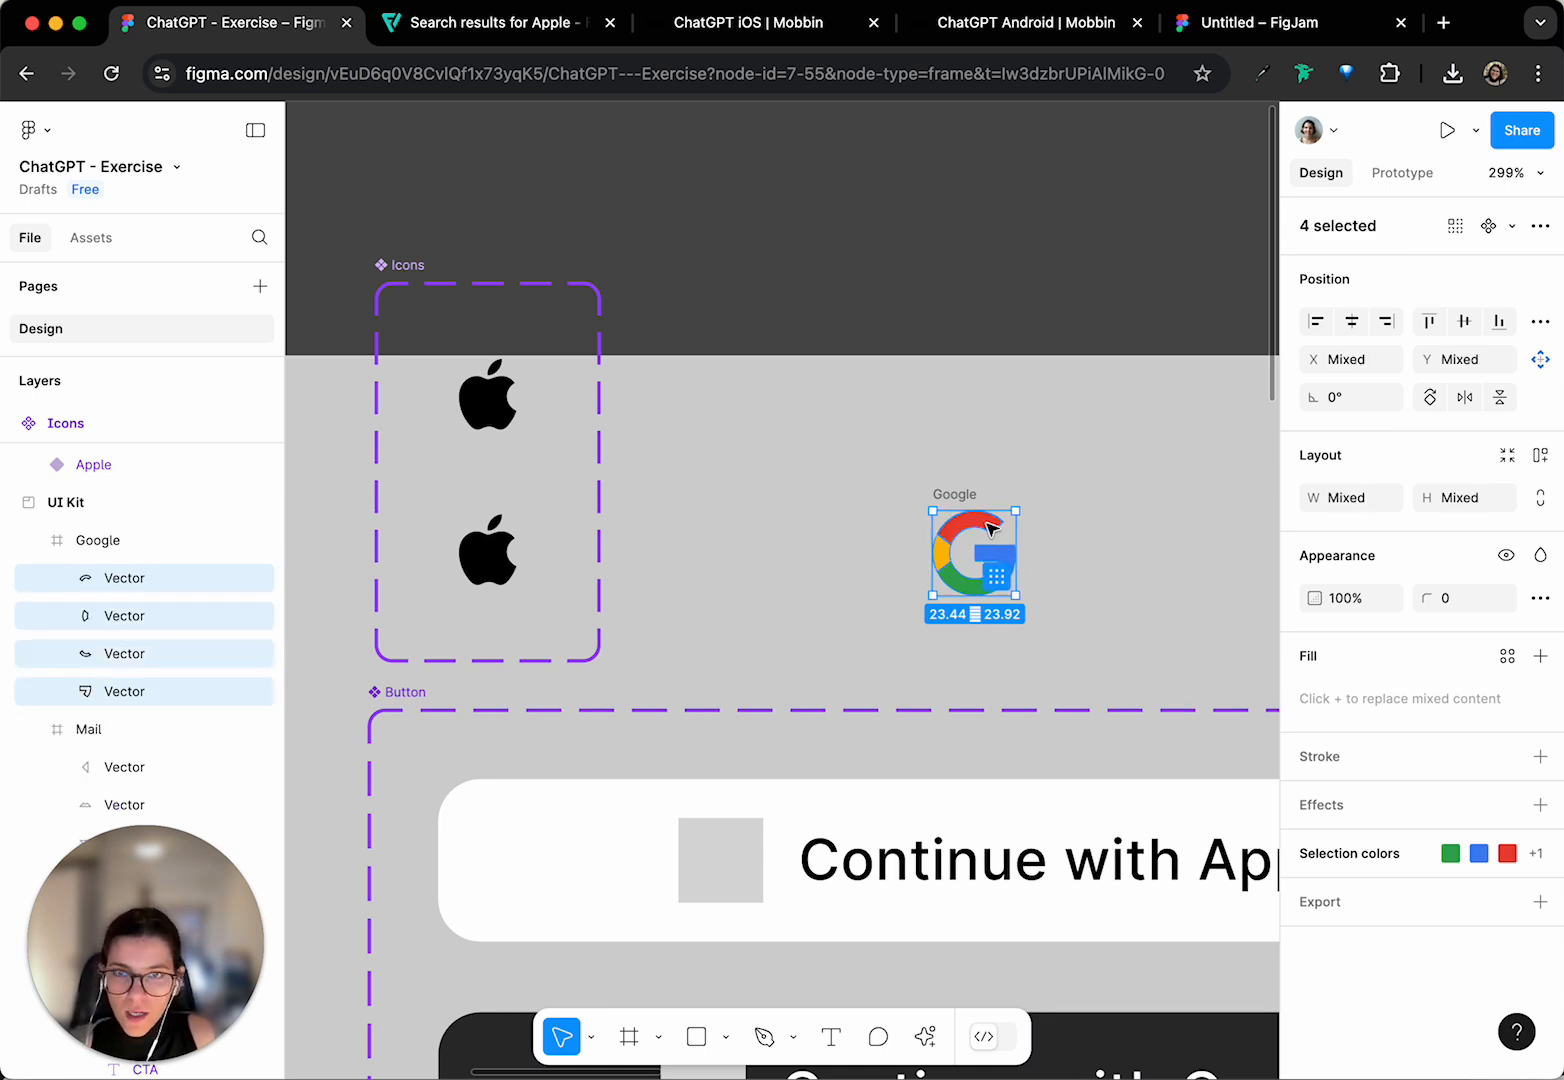
{"action": "key", "text": "super+g"}
- Move the grouped Google logo out of its frame to about X 412, Y 44 and delete the empty Google frame
{"action": "left_click_drag", "start_coordinate": [988, 527], "coordinate": [815, 527]}
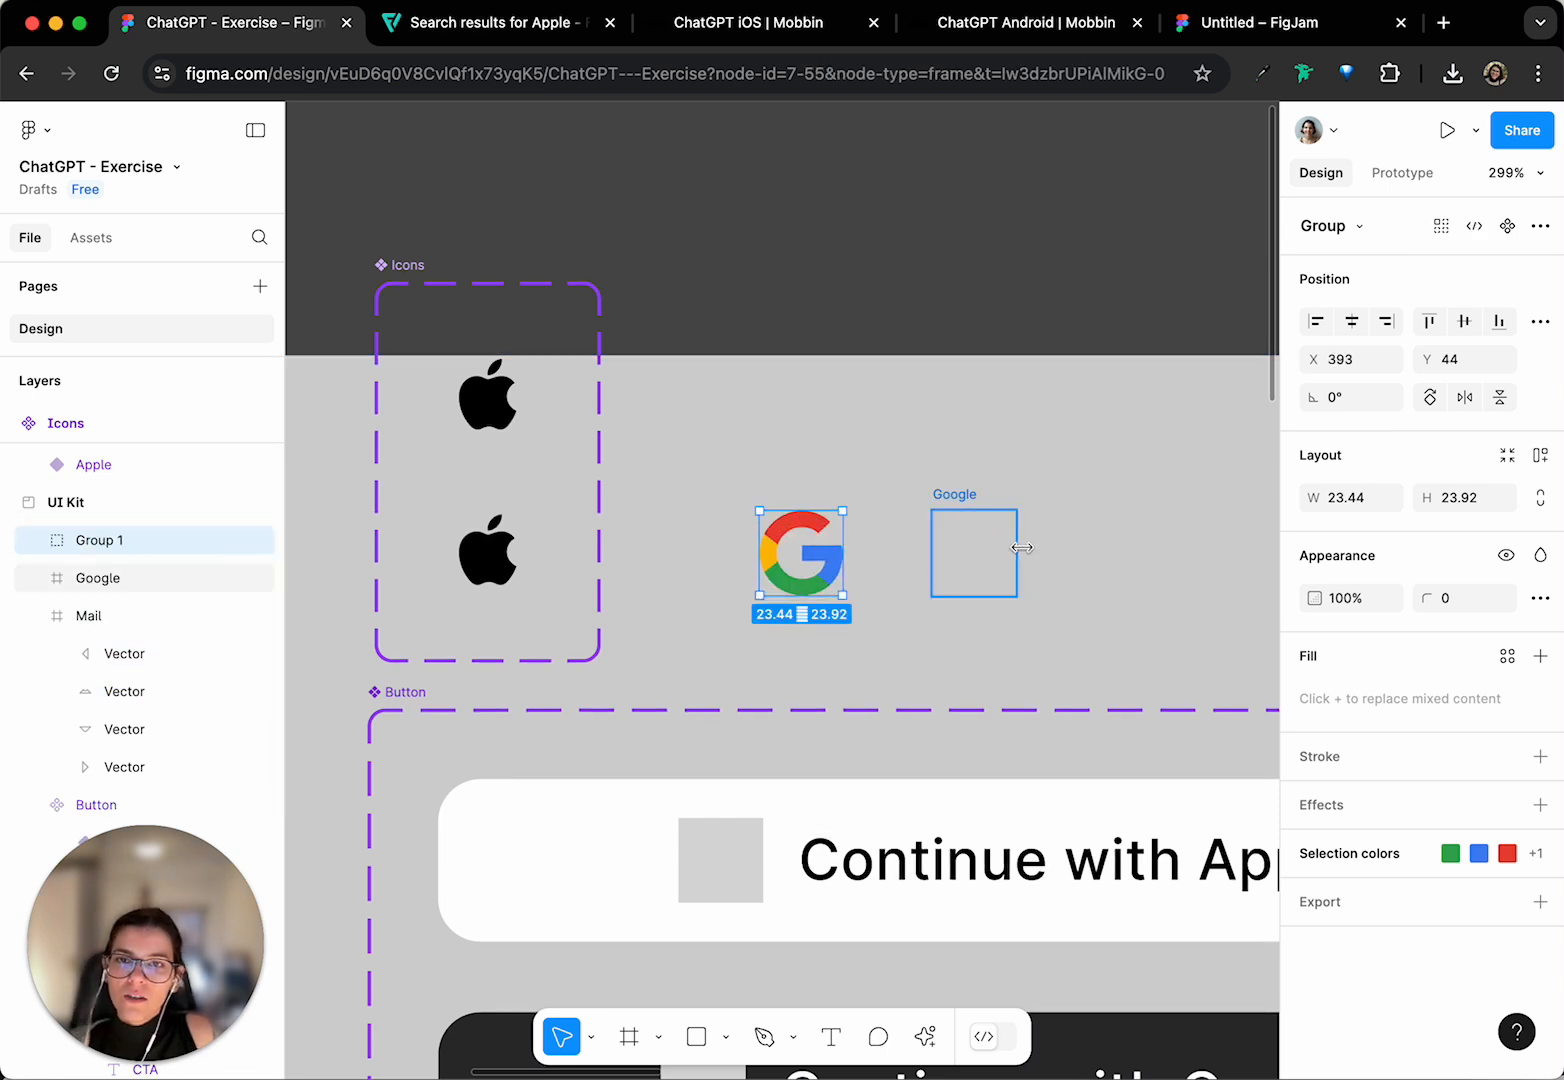
{"action": "key", "text": "super+z"}
{"action": "left_click_drag", "start_coordinate": [988, 541], "coordinate": [881, 541]}
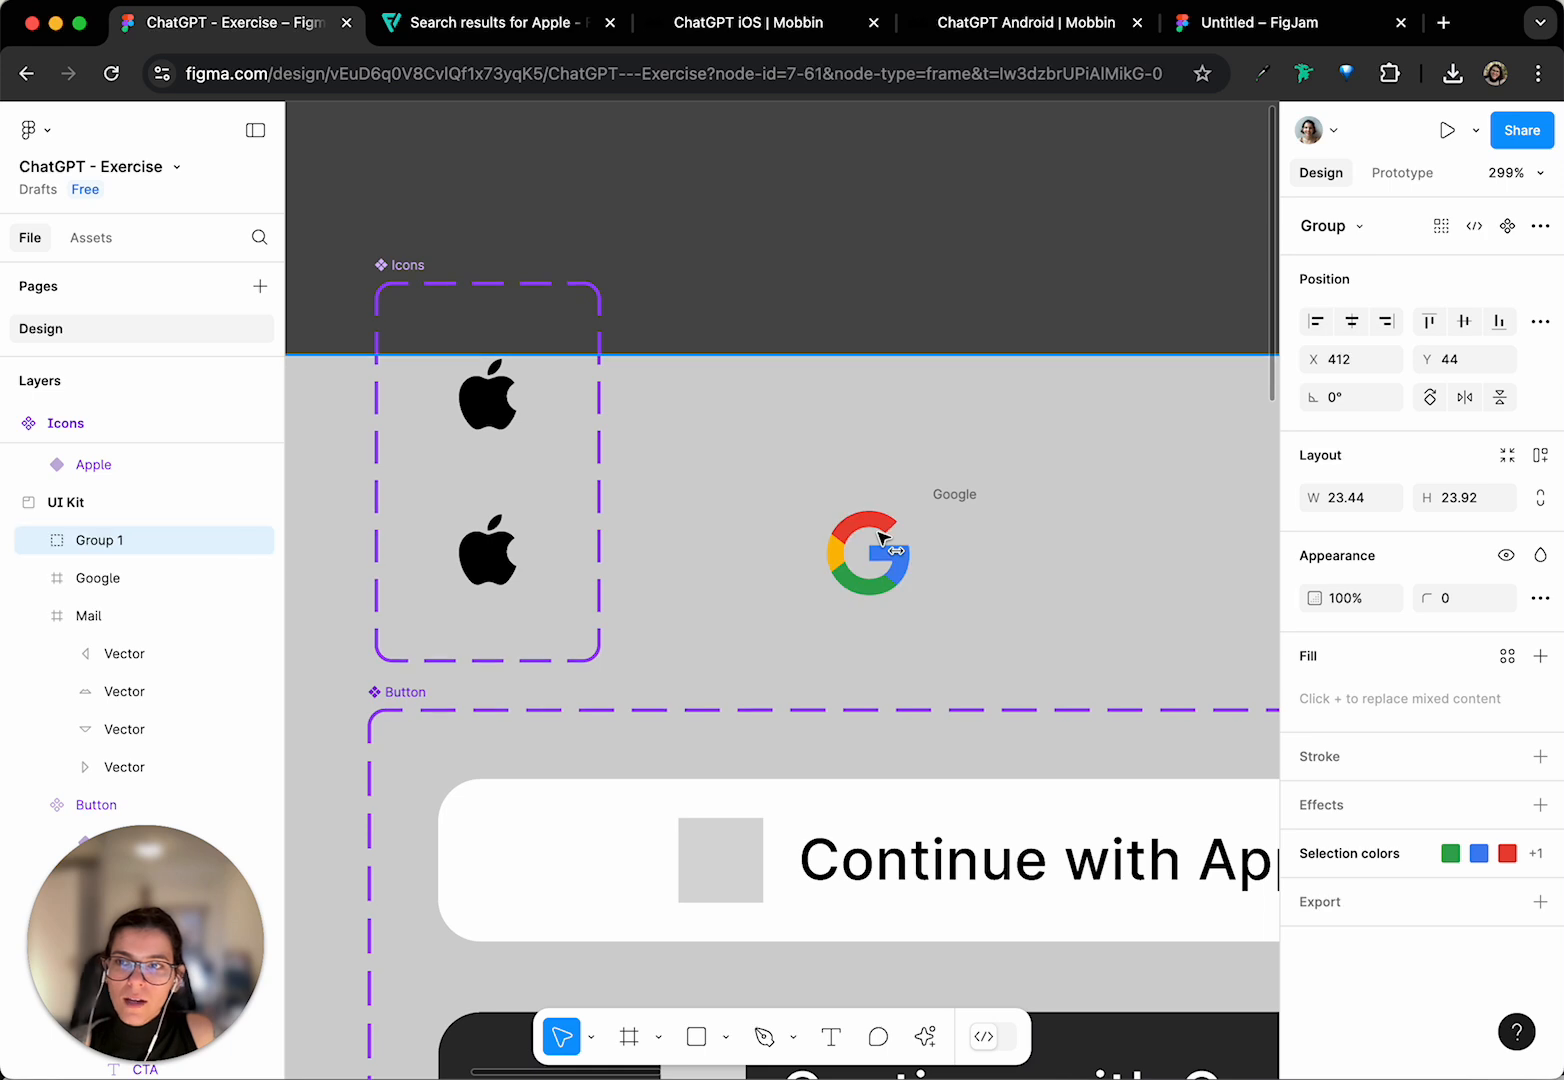
{"action": "left_click", "coordinate": [956, 499]}
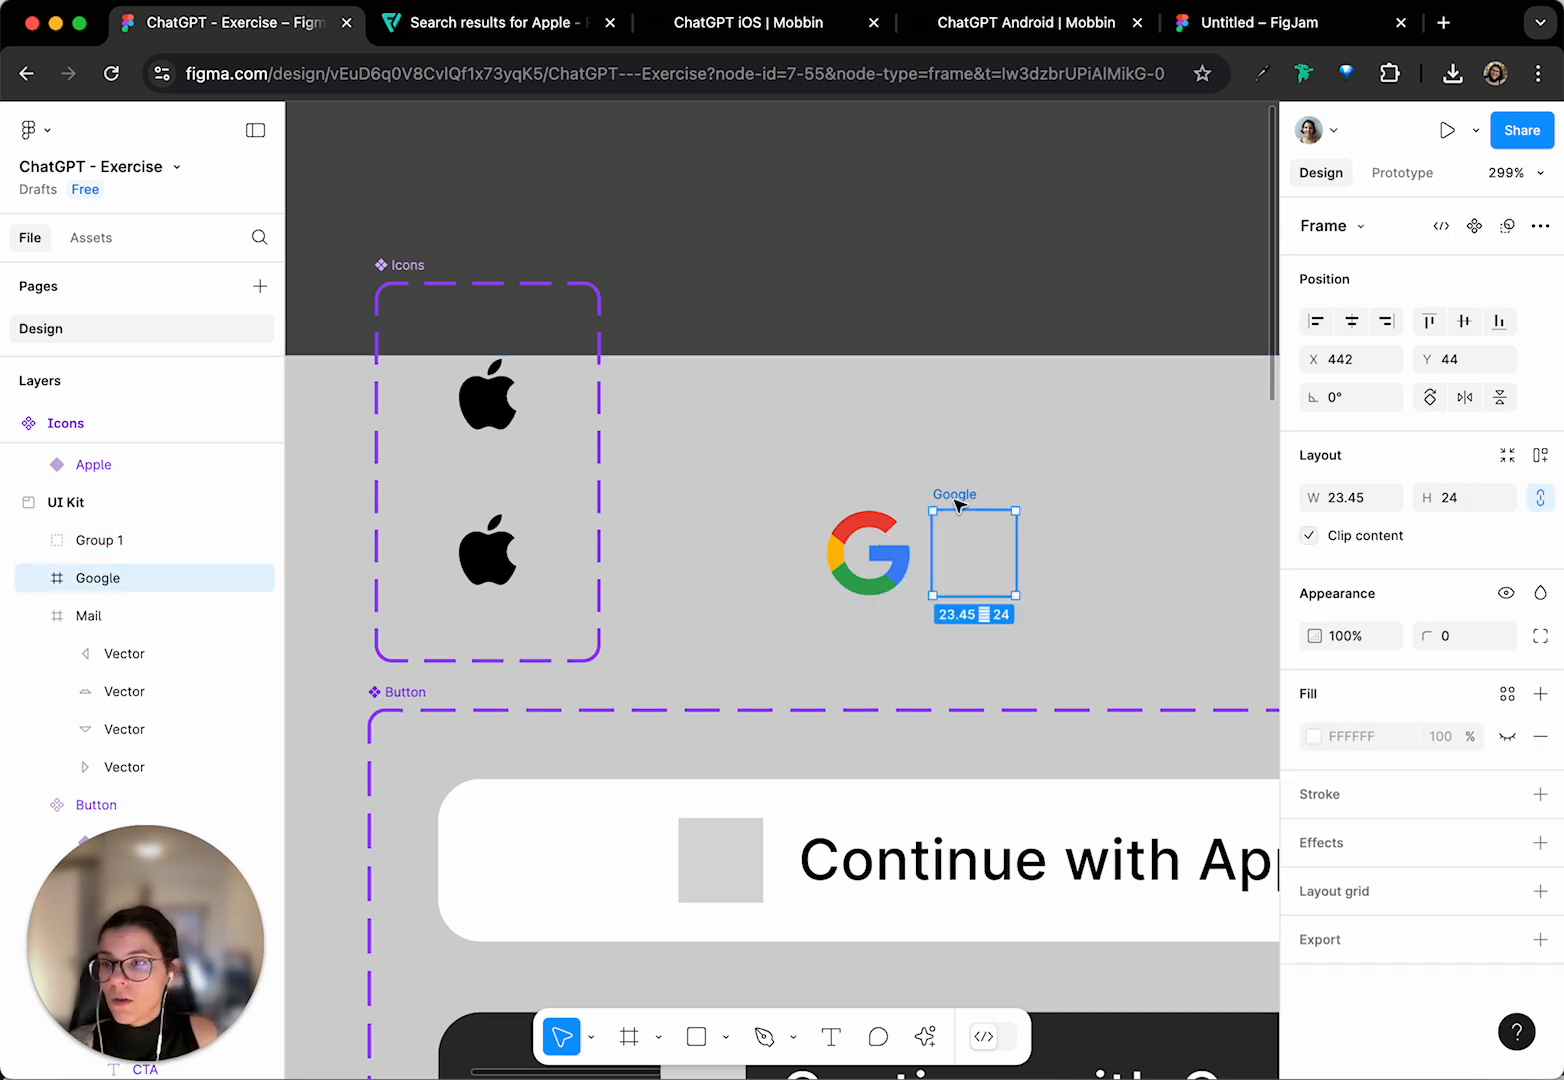
{"action": "key", "text": "Delete"}
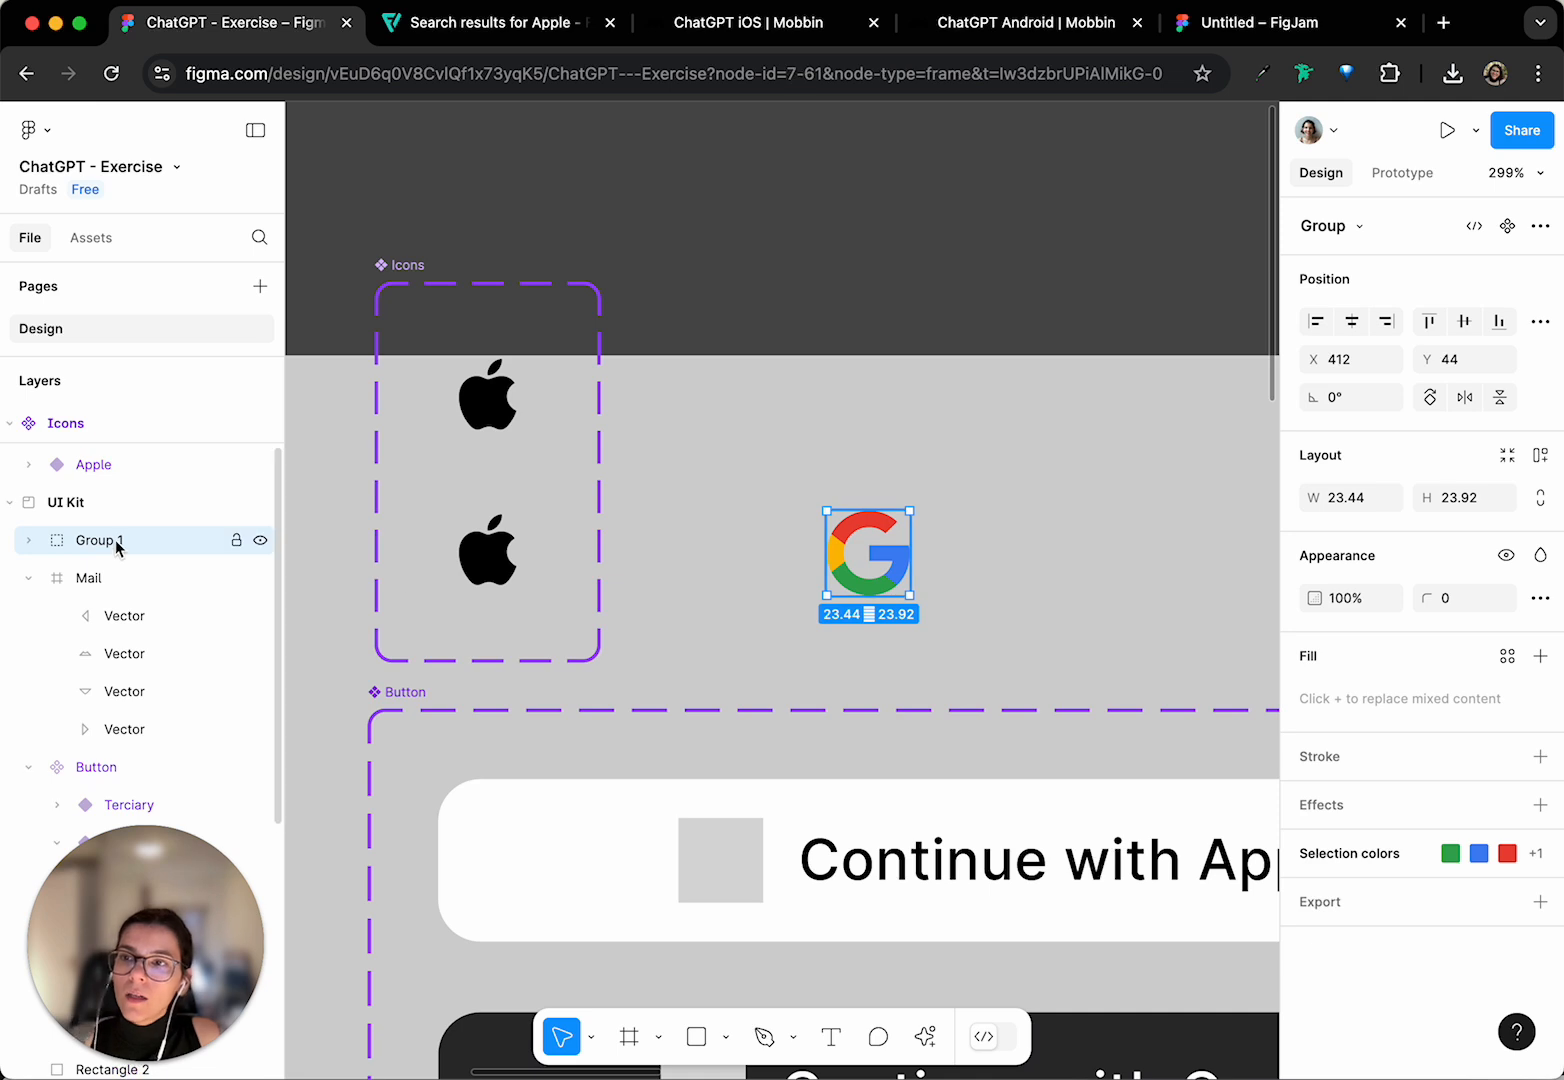
- Rename the grouped Google logo layer as Gmail
{"action": "double_click", "coordinate": [118, 541]}
{"action": "type", "text": "Gm"}
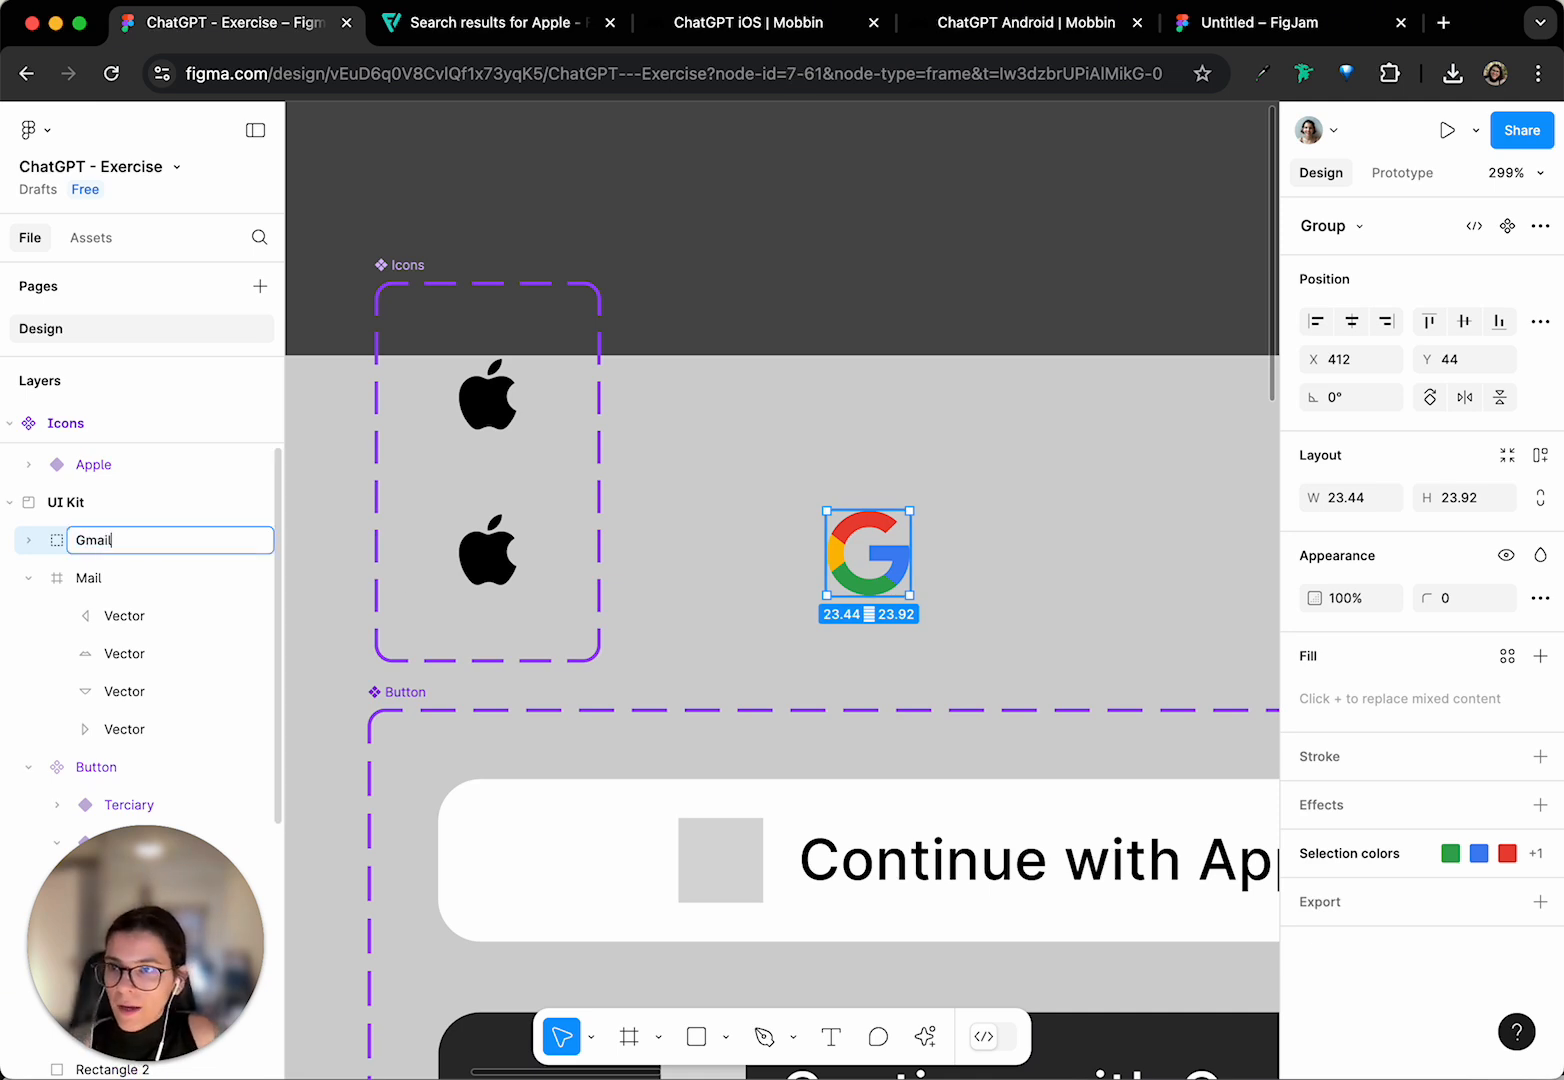
{"action": "type", "text": "ail"}
{"action": "key", "text": "Return"}
{"action": "scroll", "coordinate": [663, 485], "scroll_direction": "right", "scroll_amount": 3}
{"action": "scroll", "coordinate": [674, 492], "scroll_direction": "up", "scroll_amount": 2}
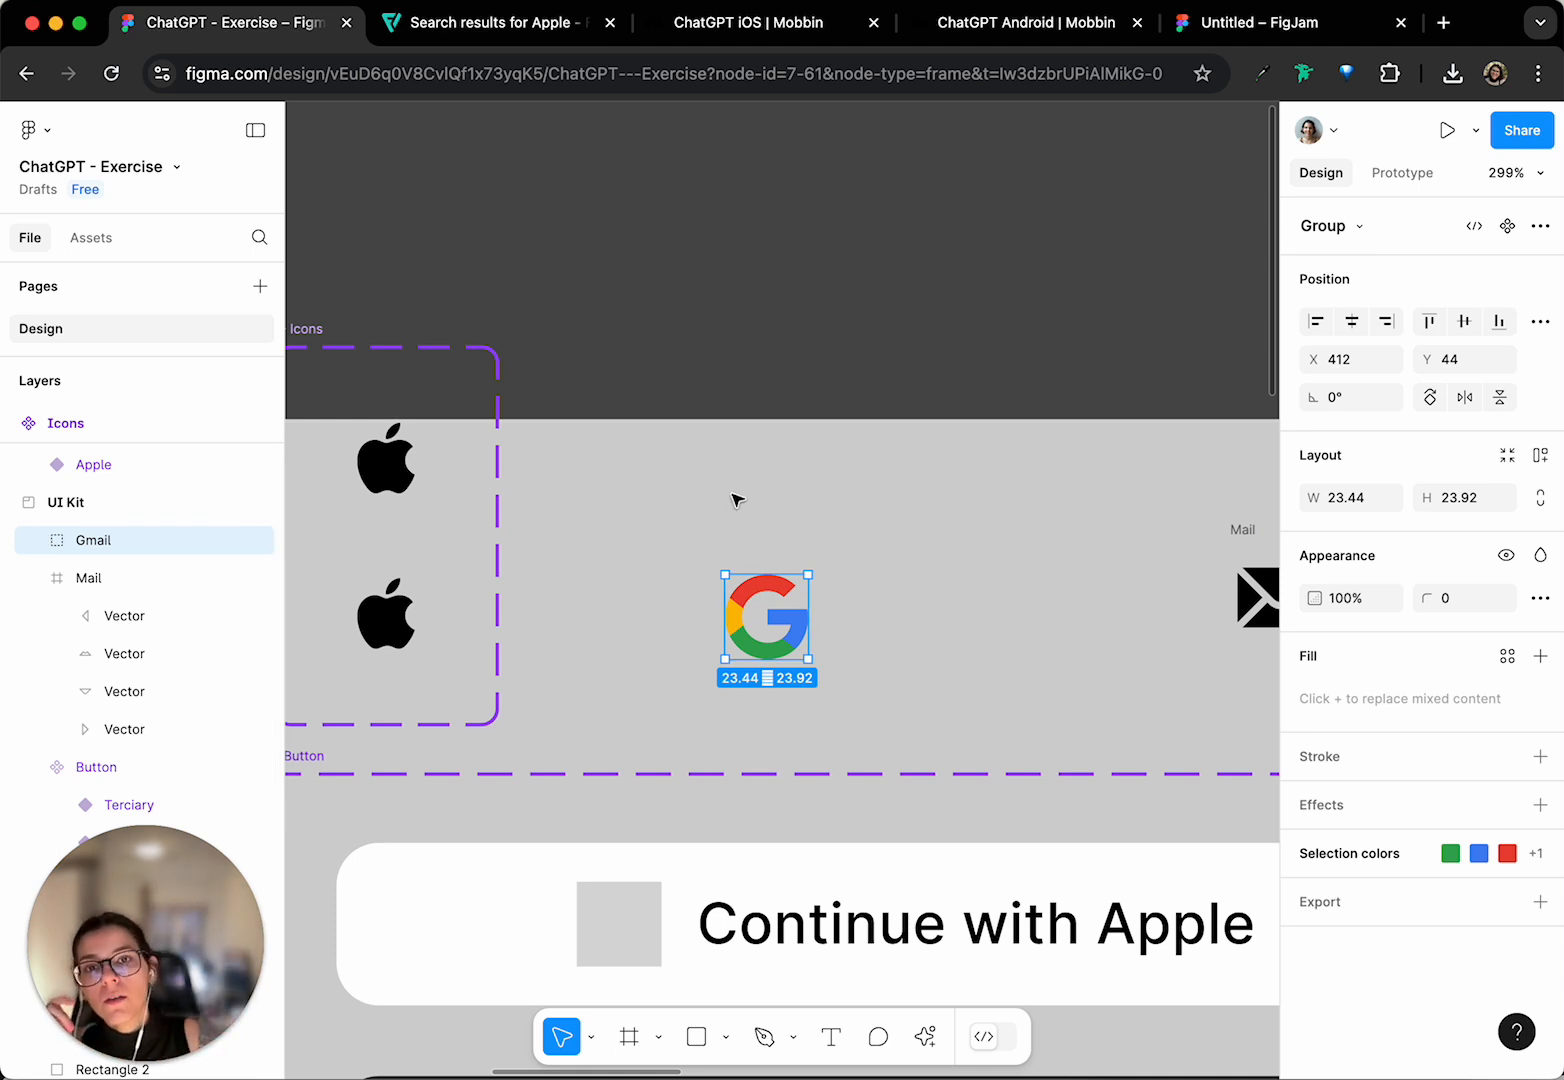
- Lock the Gmail group's proportions and set its height to 20
{"action": "left_click", "coordinate": [1541, 497]}
{"action": "left_click", "coordinate": [1465, 497]}
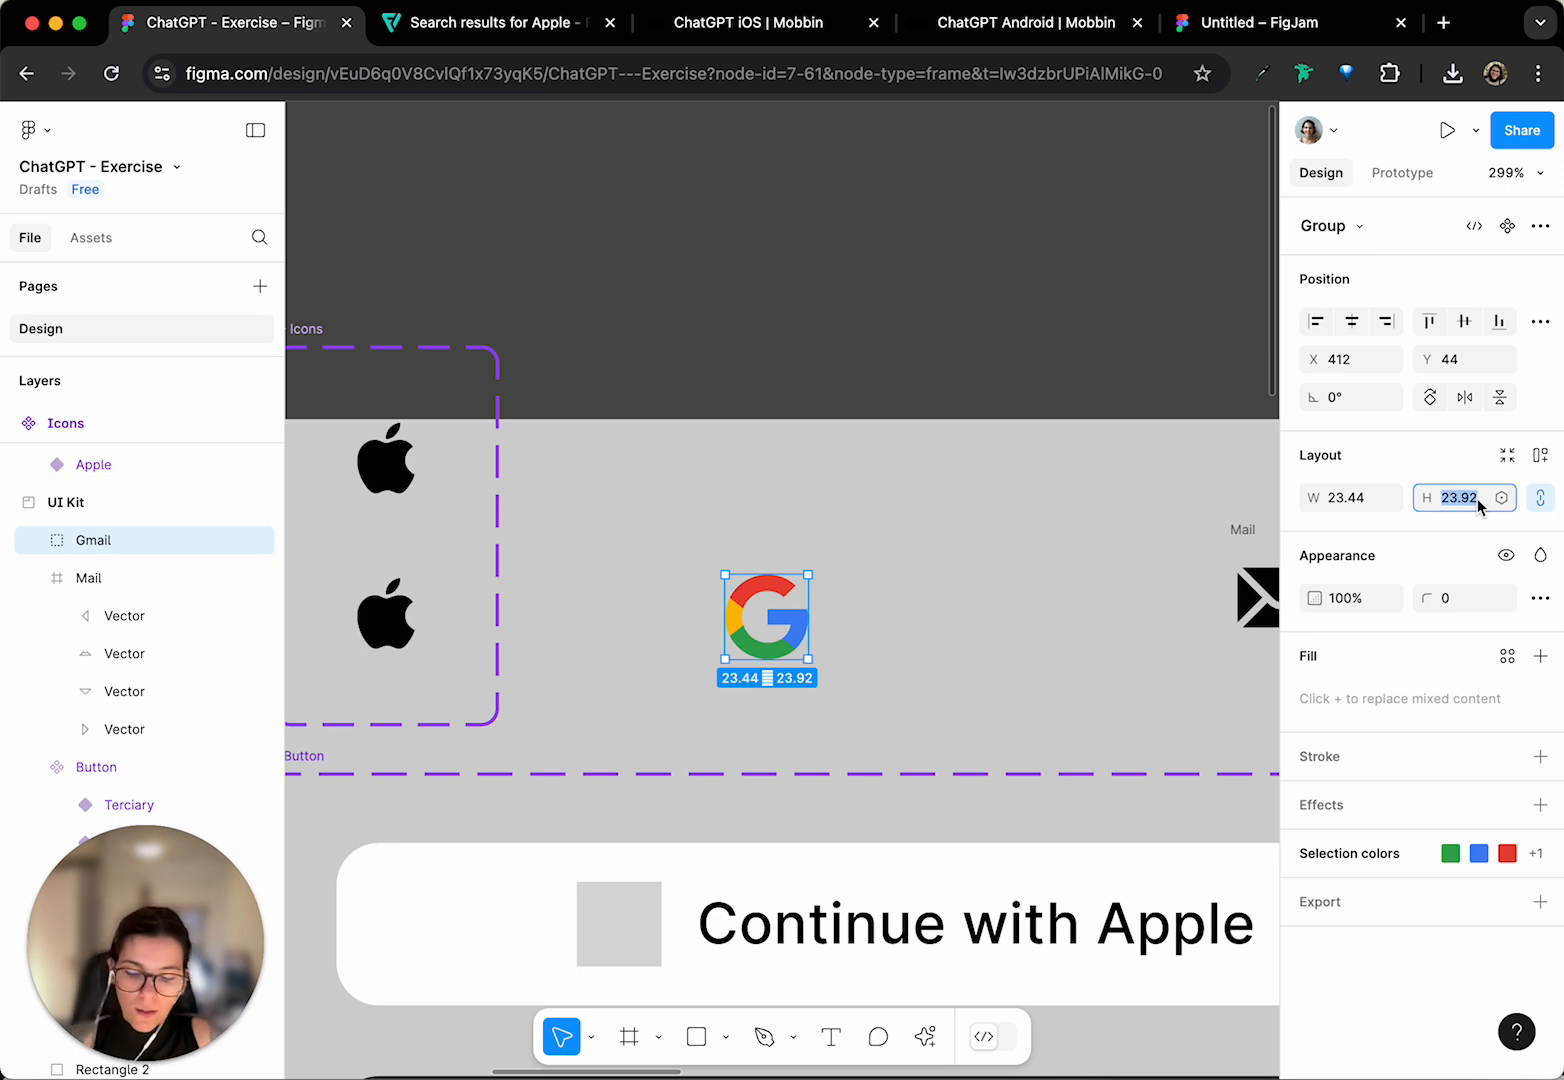
{"action": "type", "text": "20"}
{"action": "key", "text": "Return"}
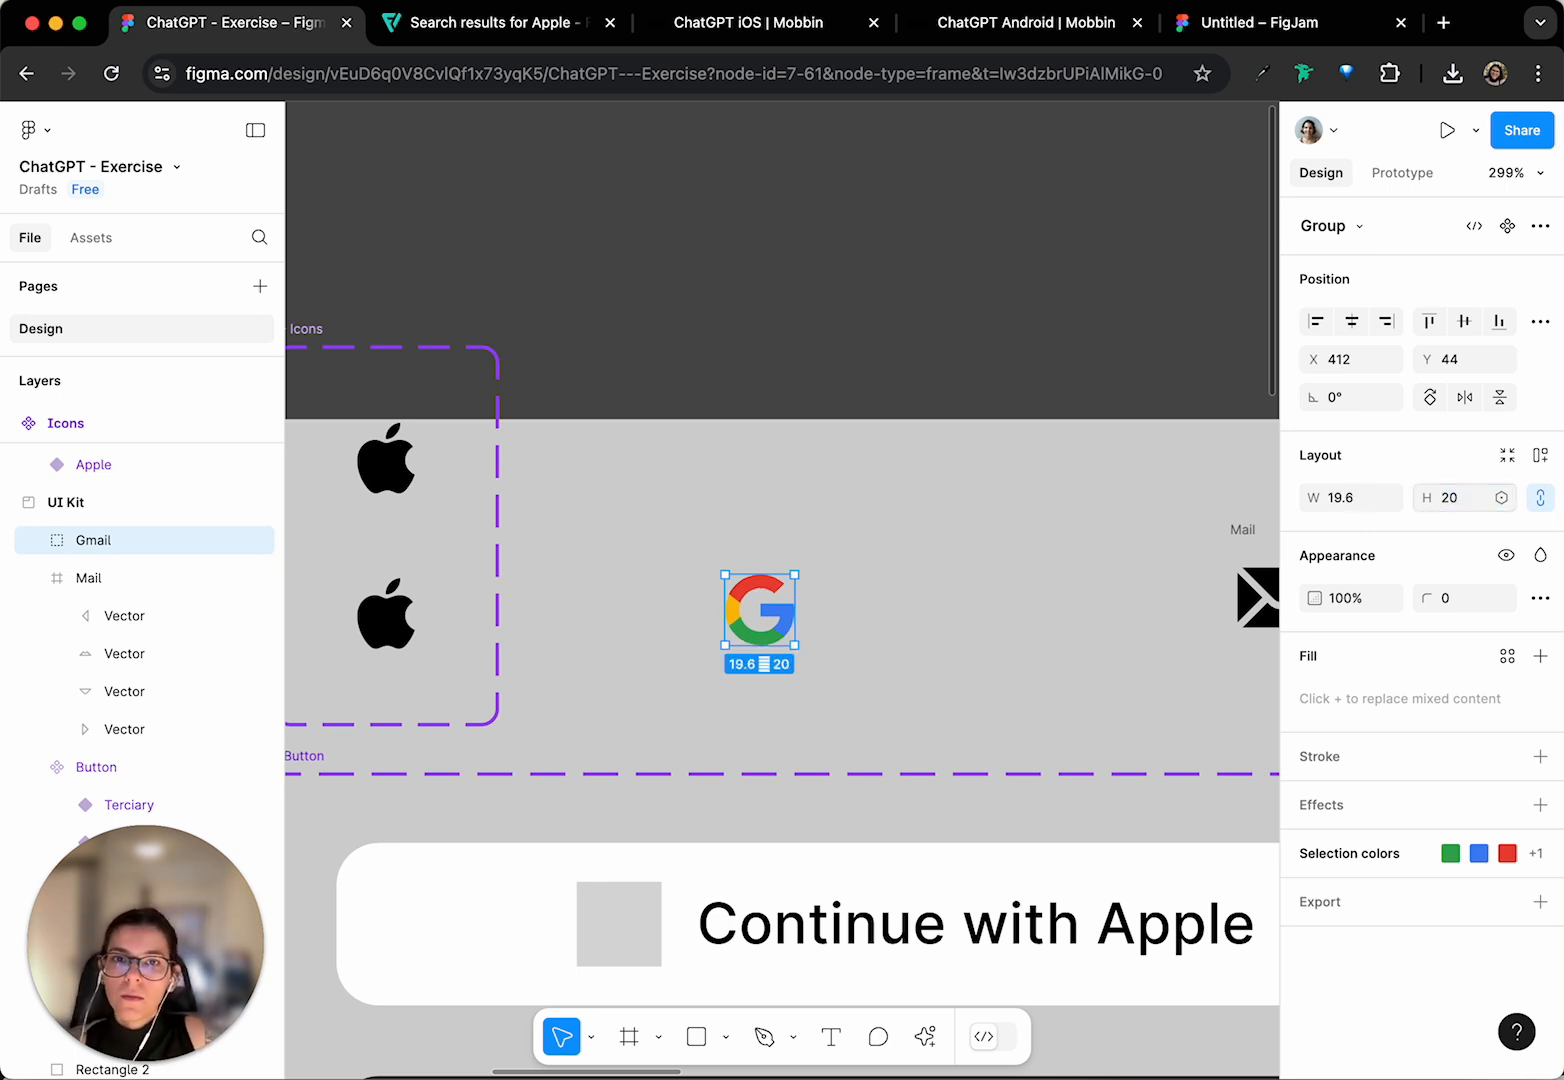
{"action": "key", "text": "super+z"}
{"action": "left_click", "coordinate": [1470, 506]}
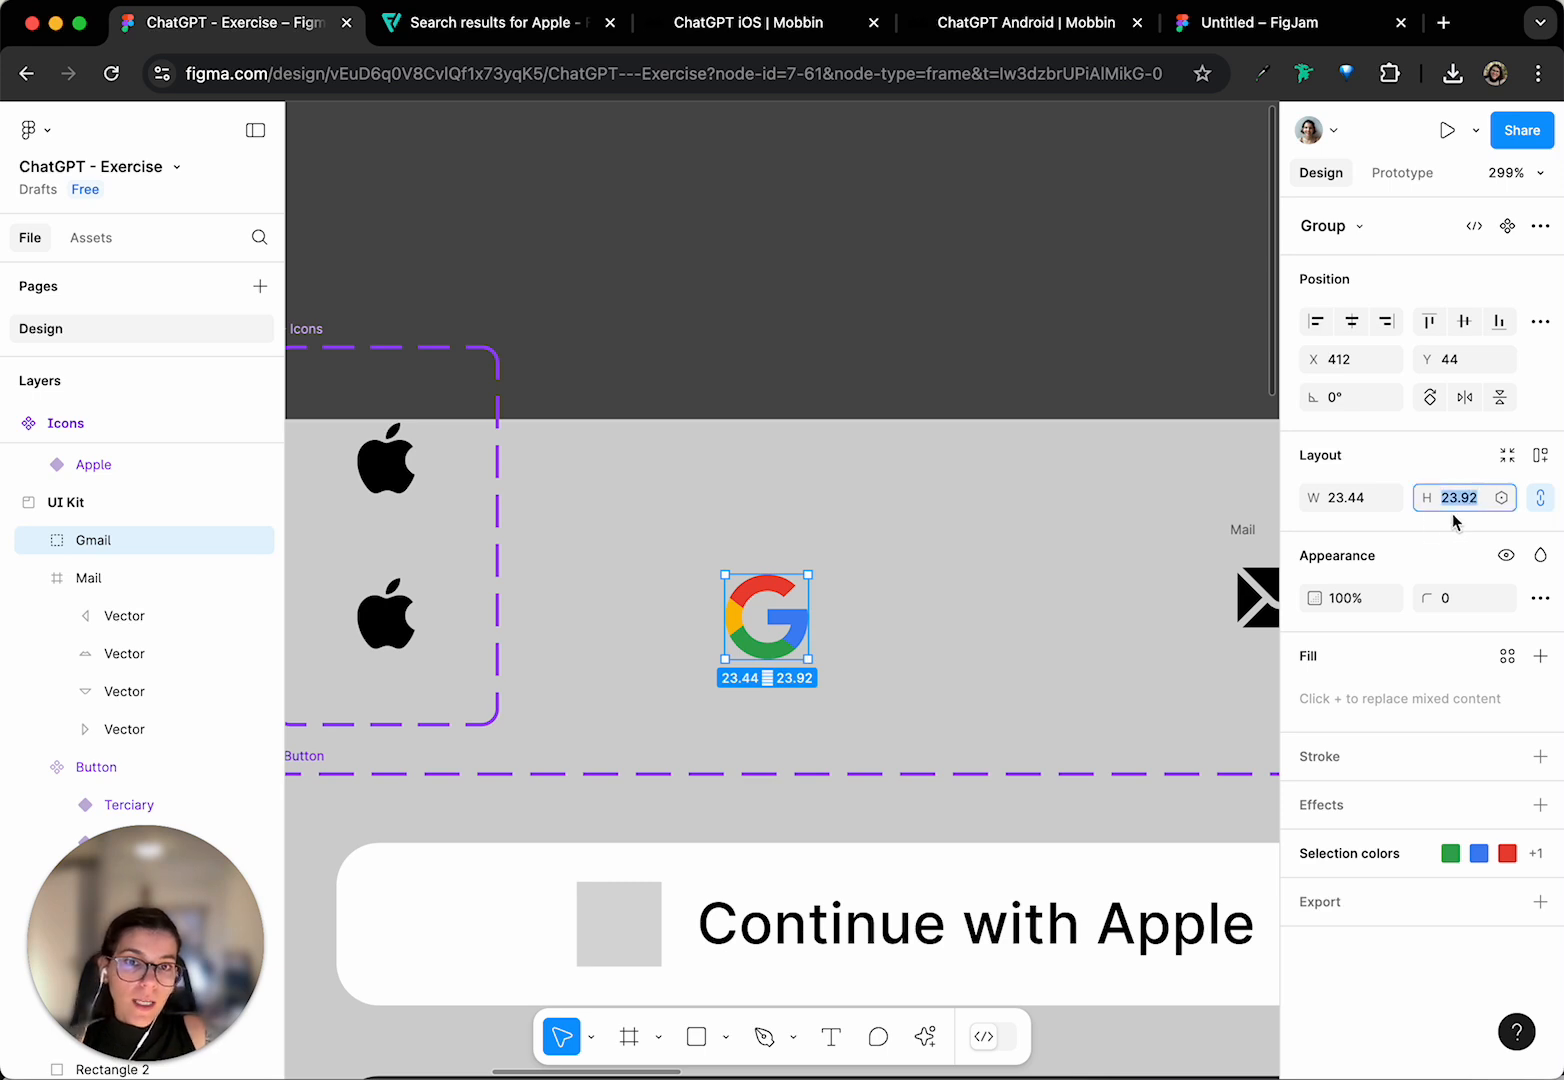
{"action": "type", "text": "20"}
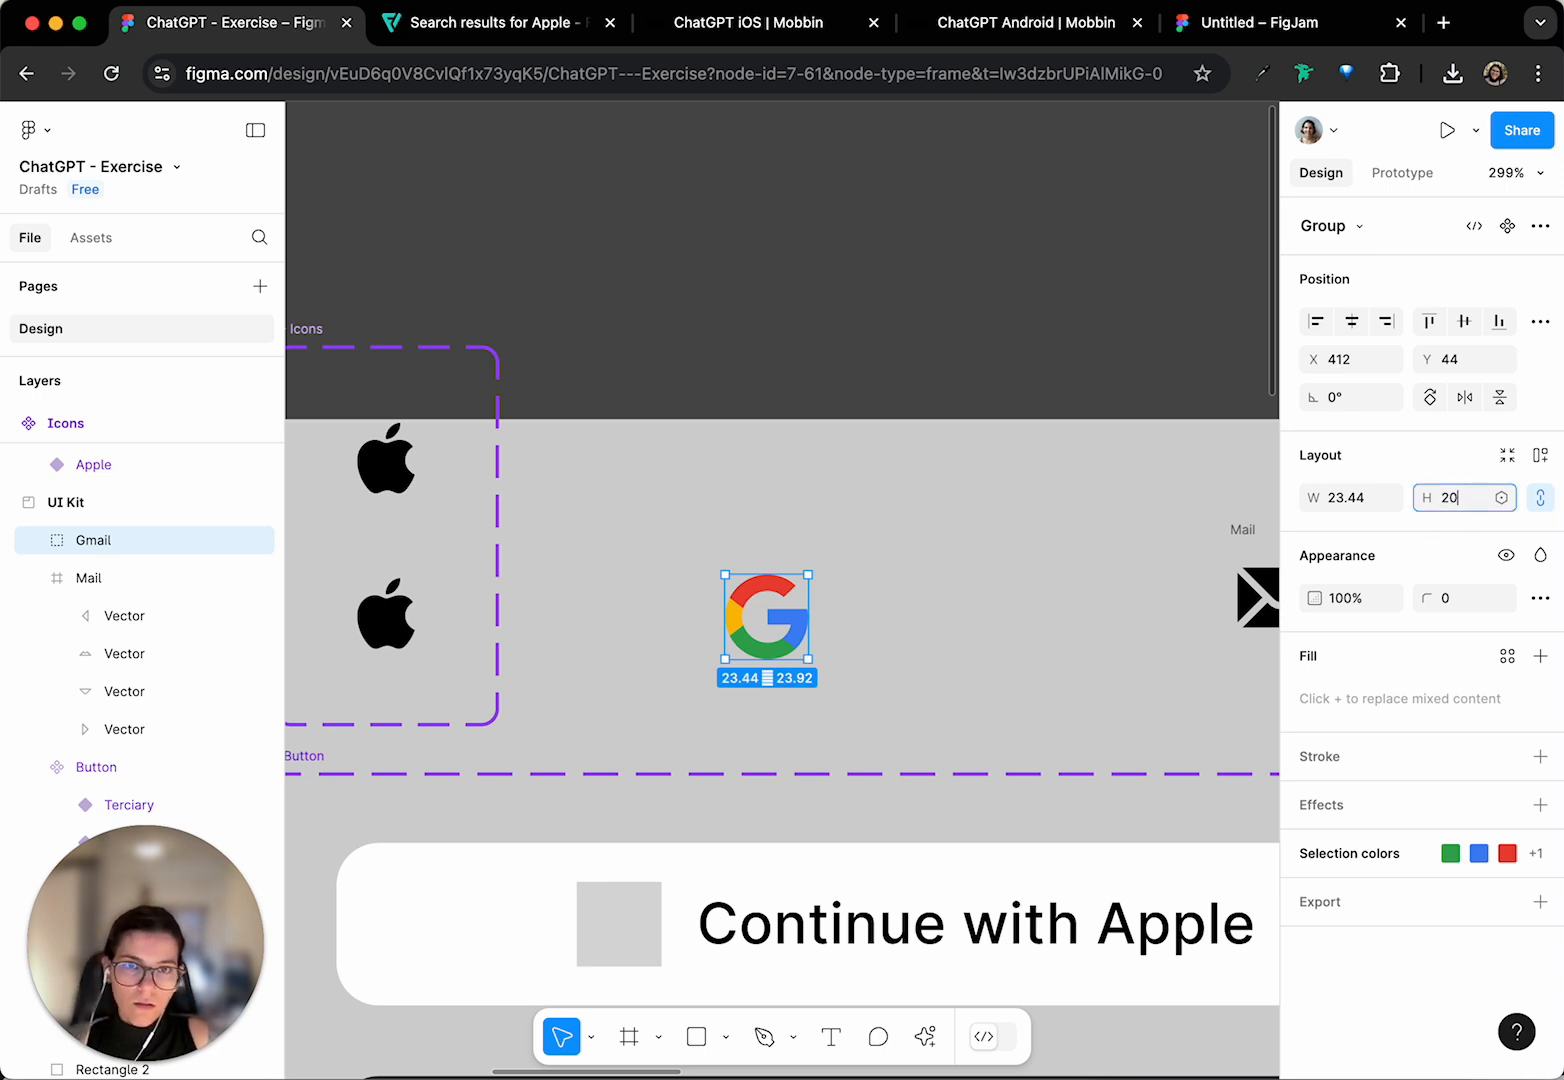
{"action": "key", "text": "Return"}
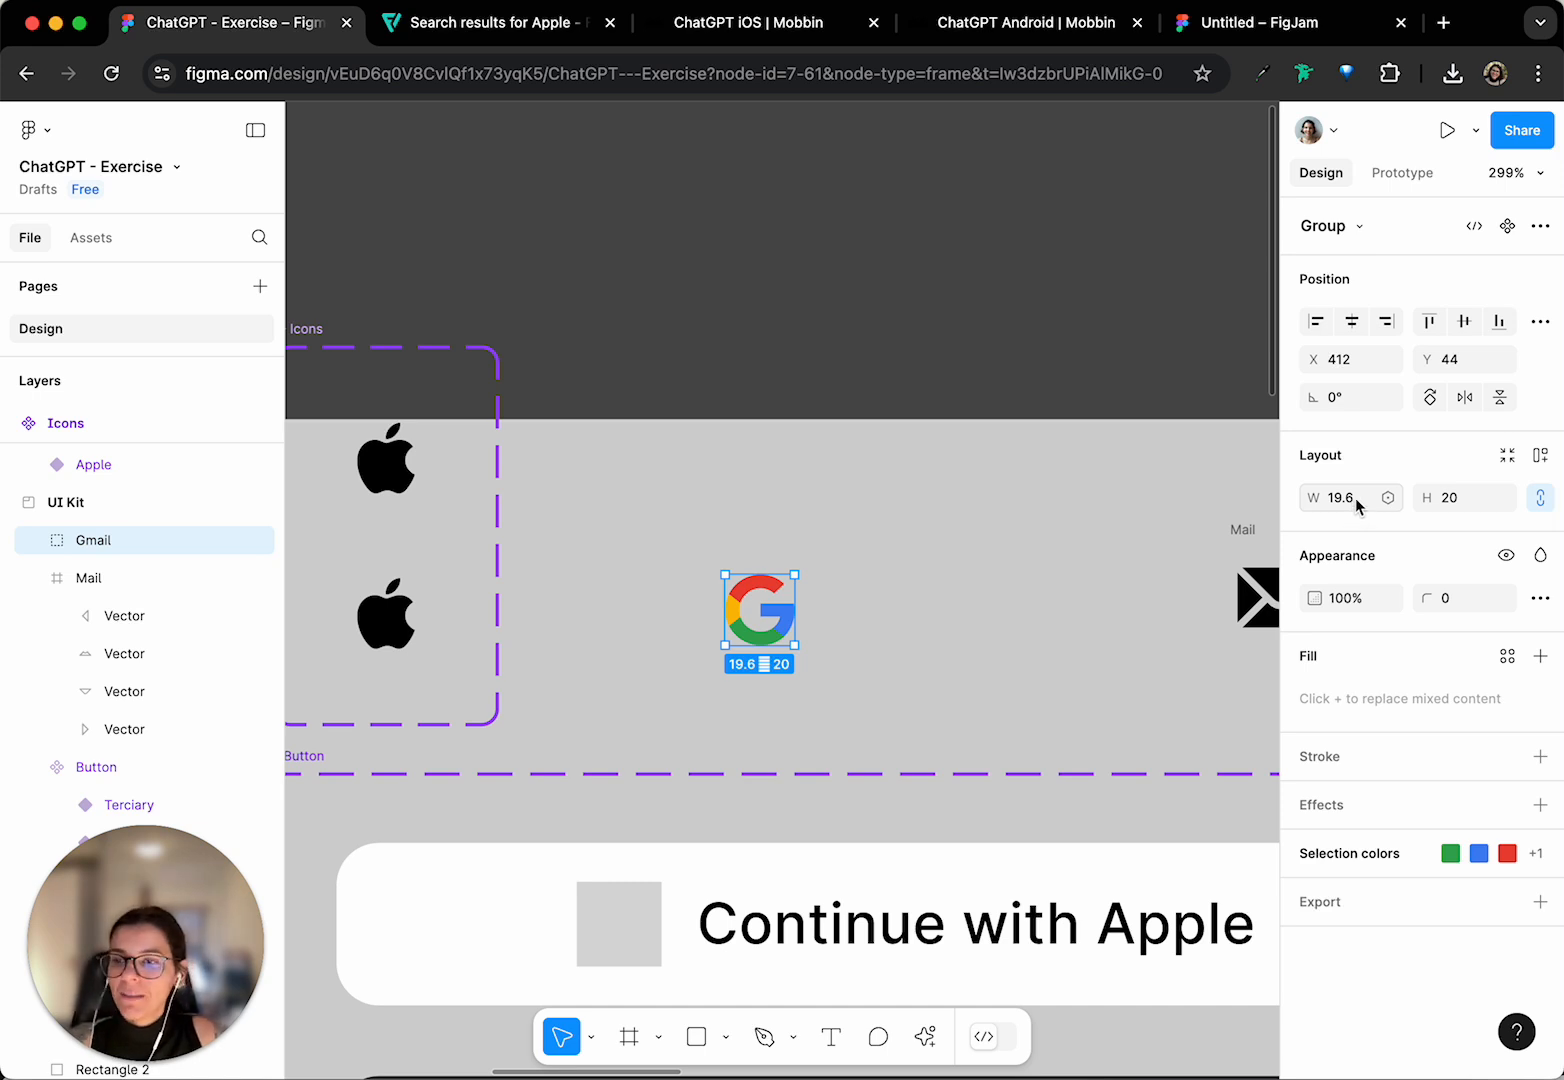
{"action": "left_click", "coordinate": [1541, 459]}
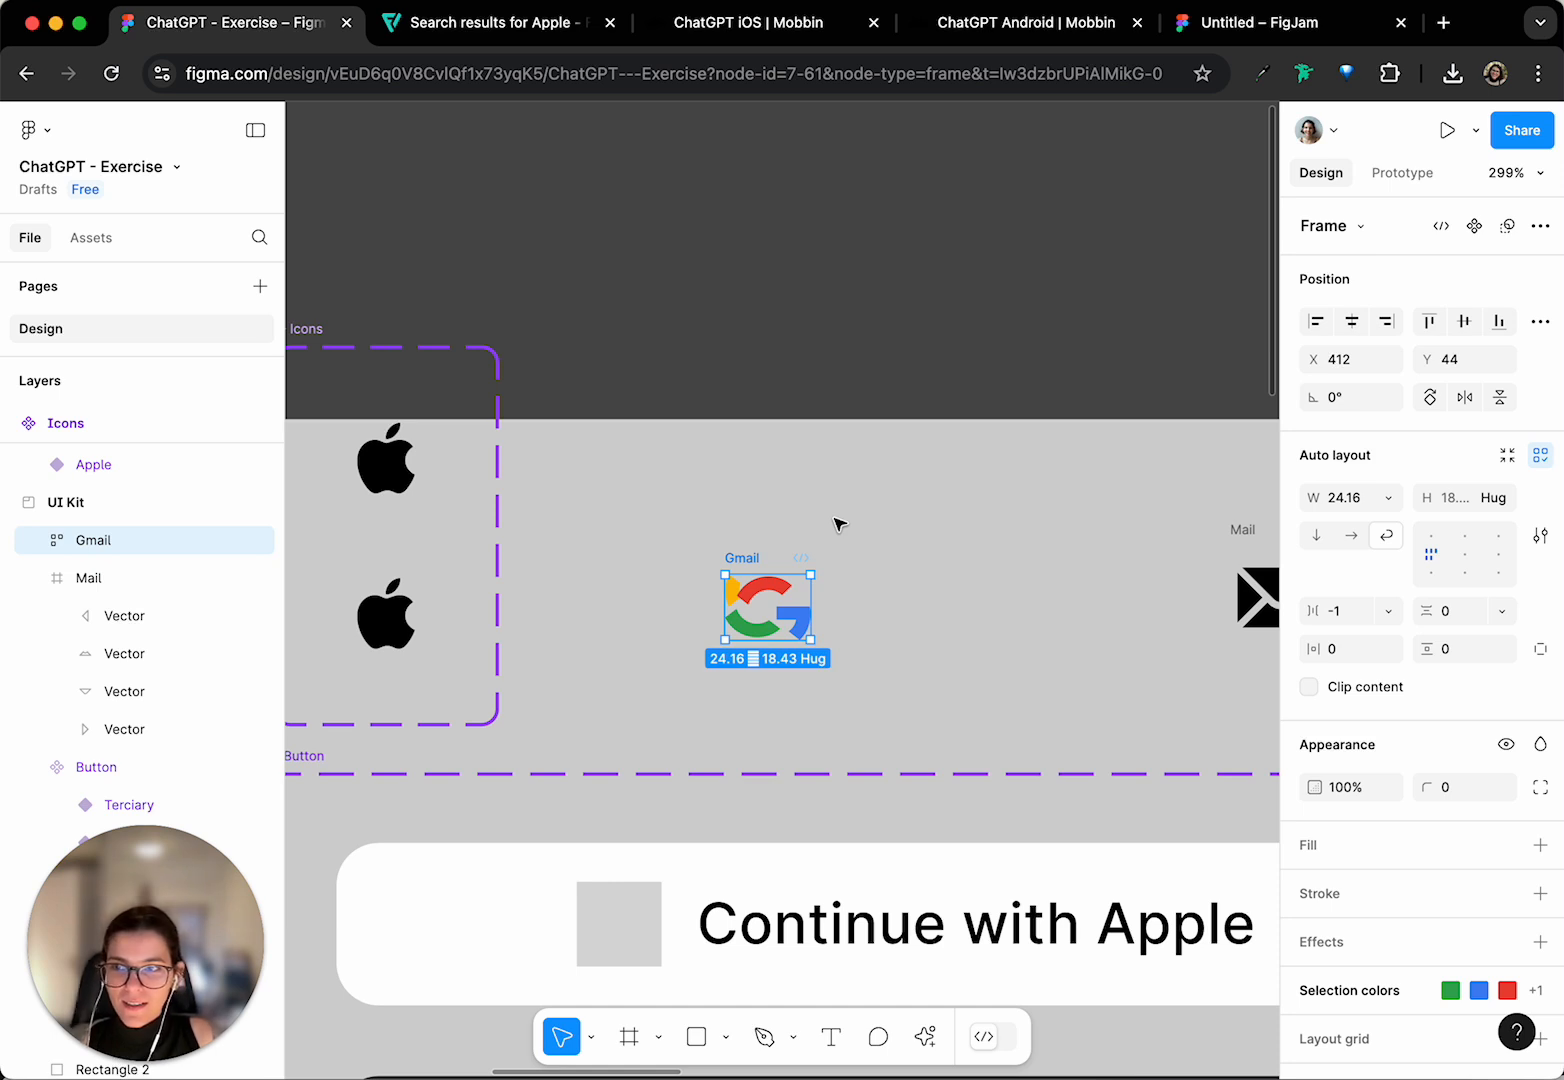
{"action": "key", "text": "super+z"}
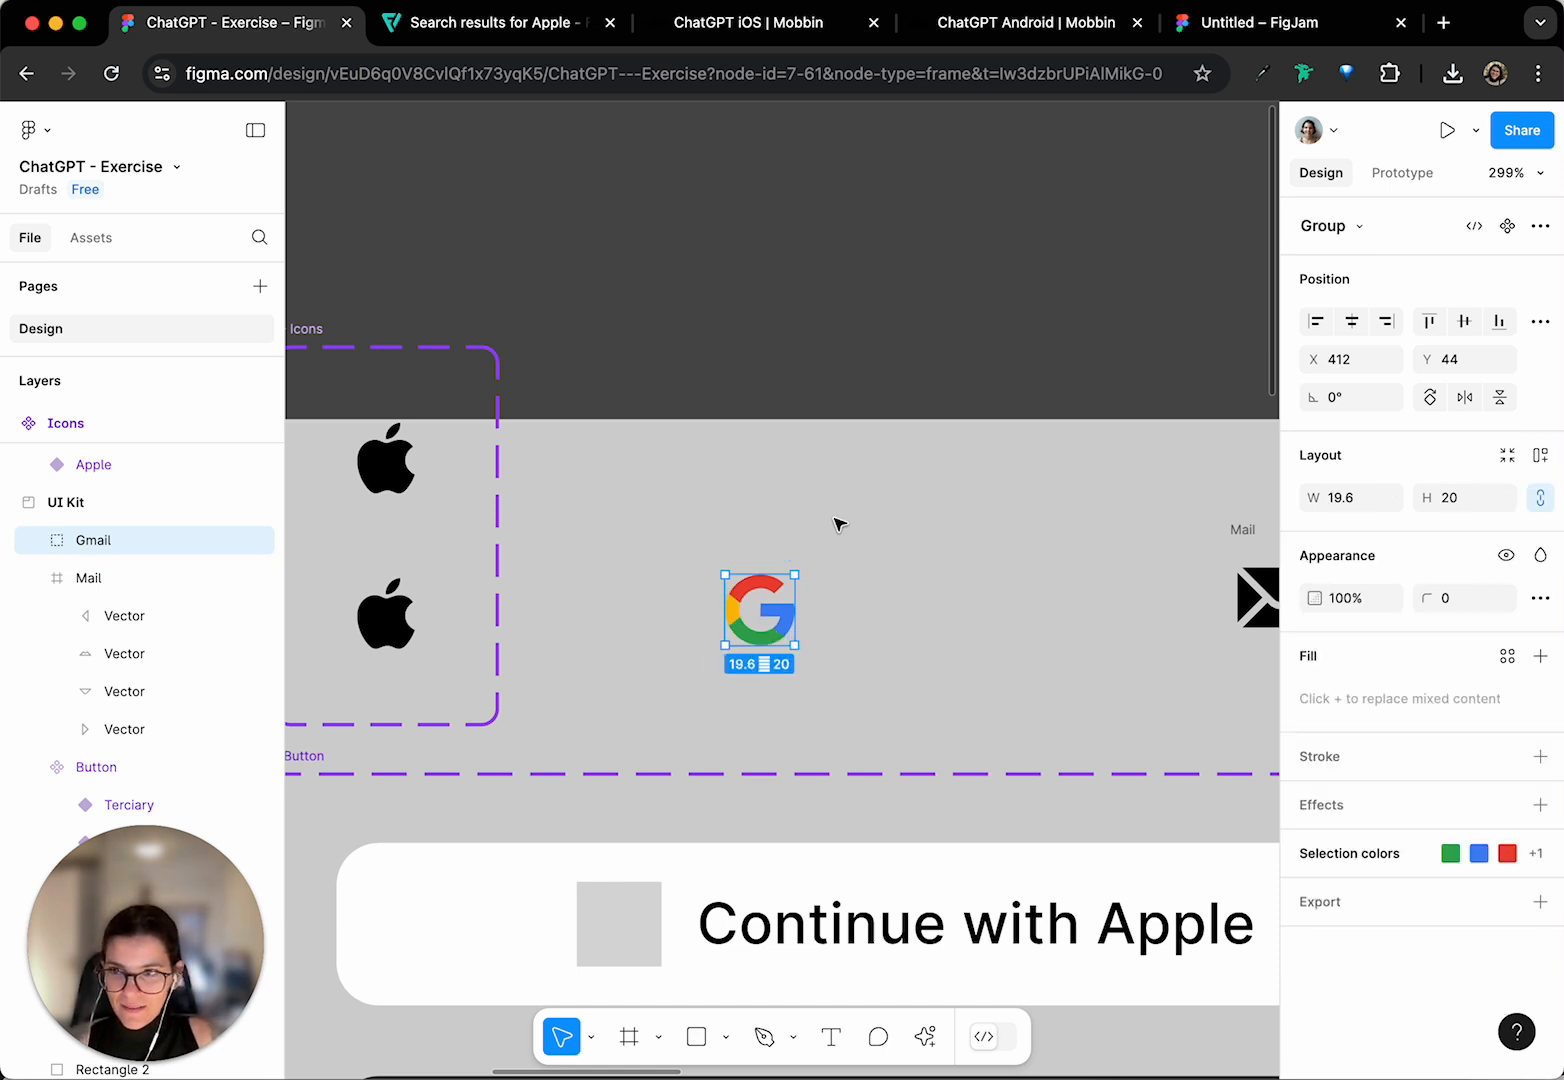
{"action": "key", "text": "shift+a"}
{"action": "key", "text": "super+z"}
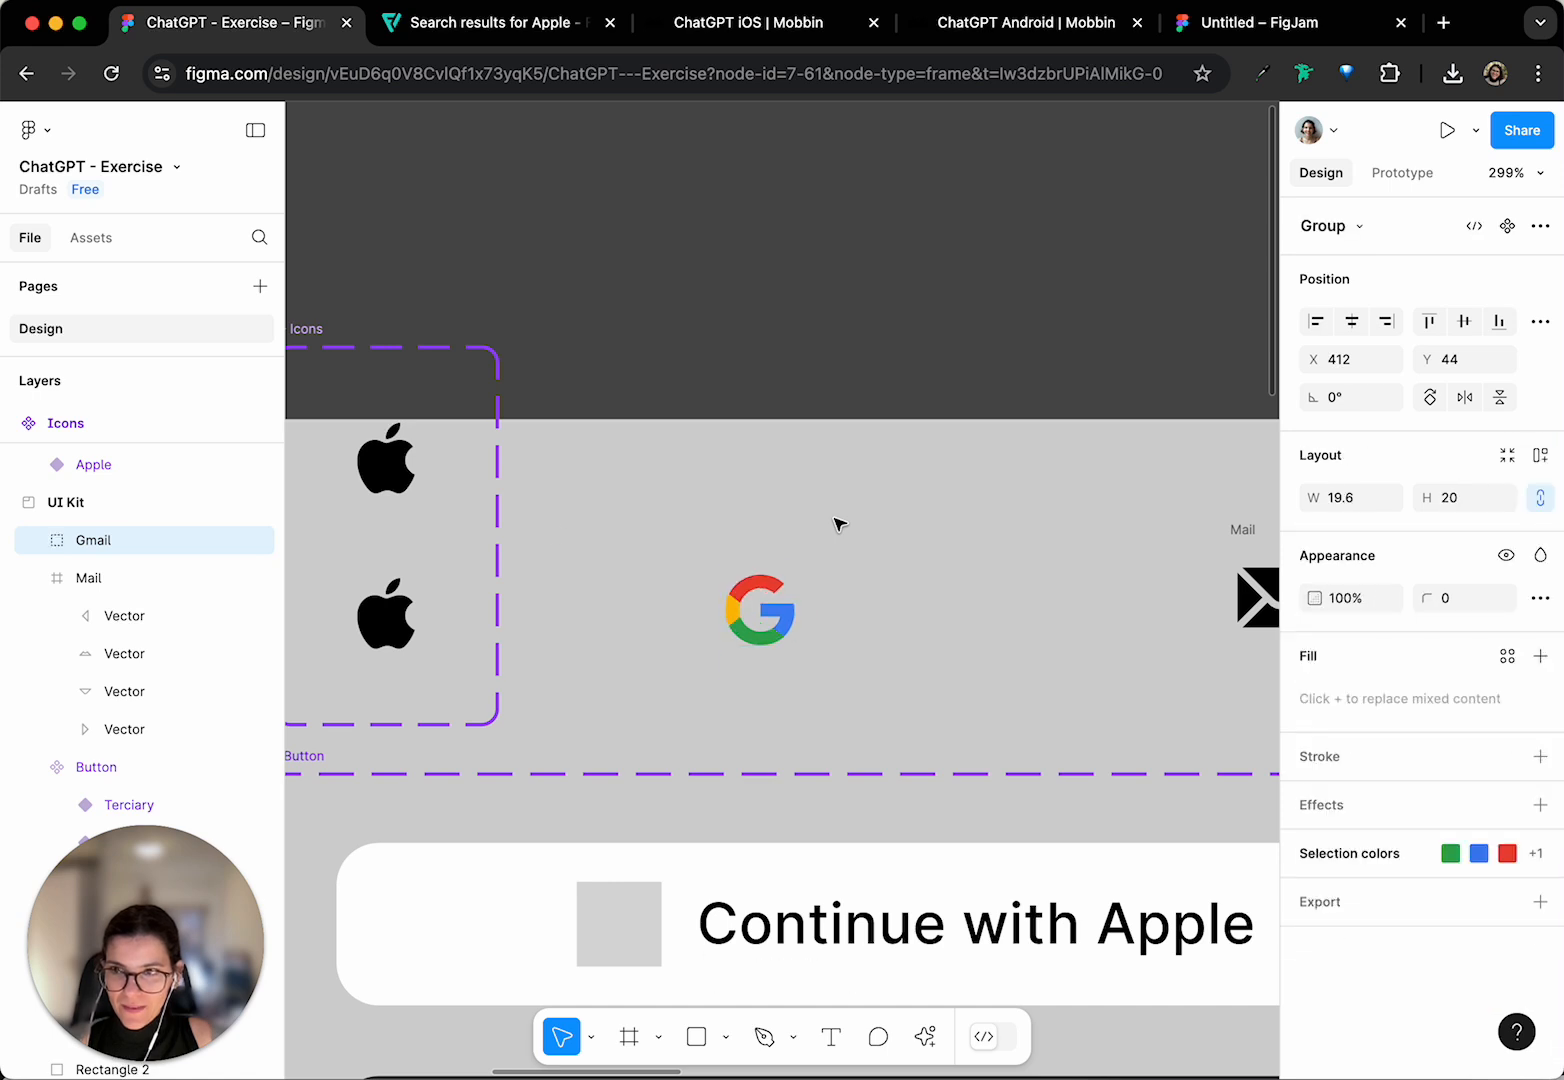
{"action": "left_click", "coordinate": [27, 541]}
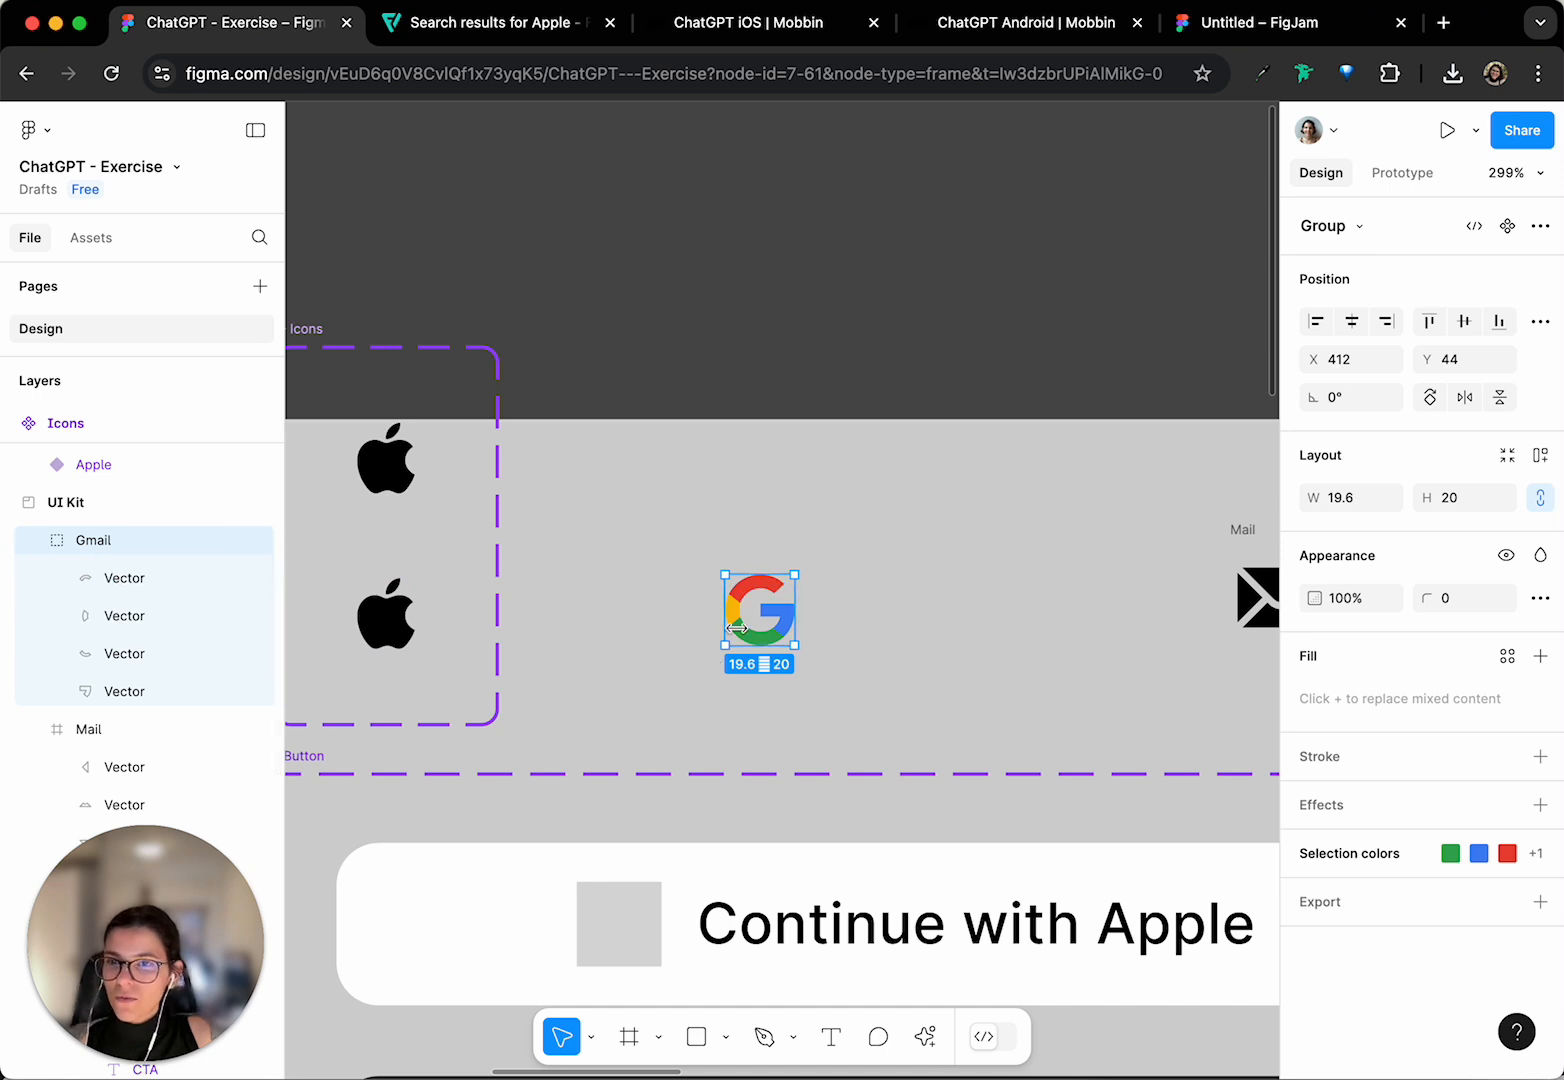
{"action": "double_click", "coordinate": [760, 595]}
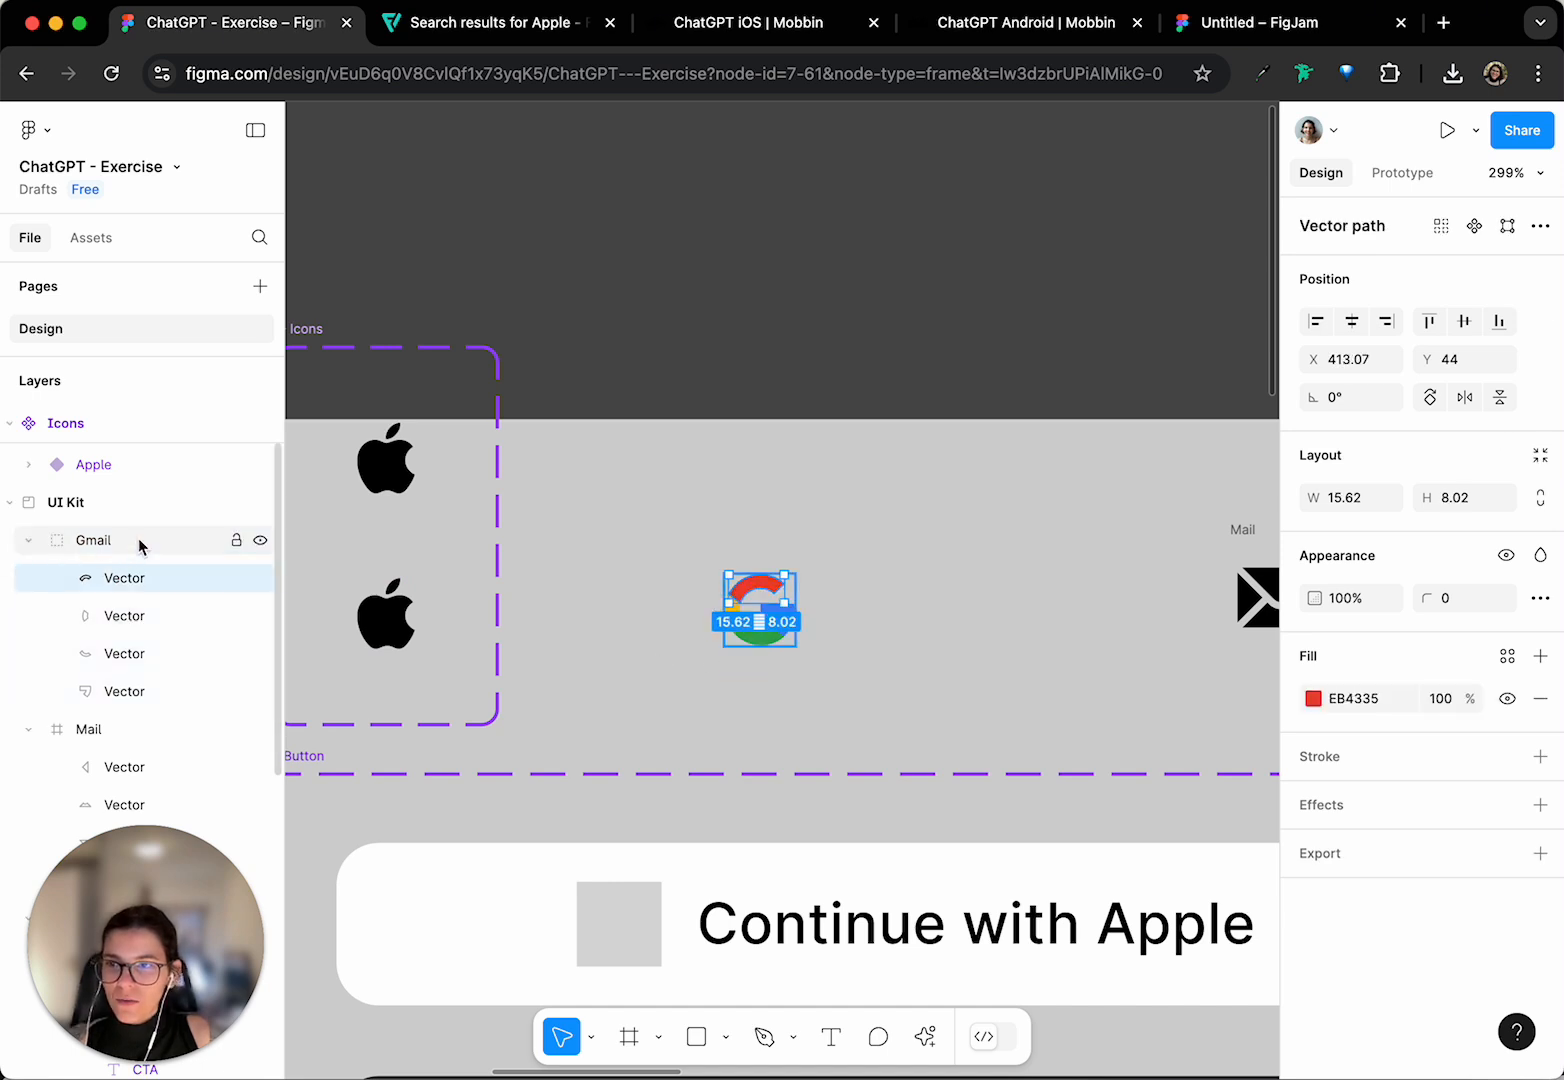
{"action": "left_click", "coordinate": [140, 541]}
{"action": "left_click", "coordinate": [29, 543]}
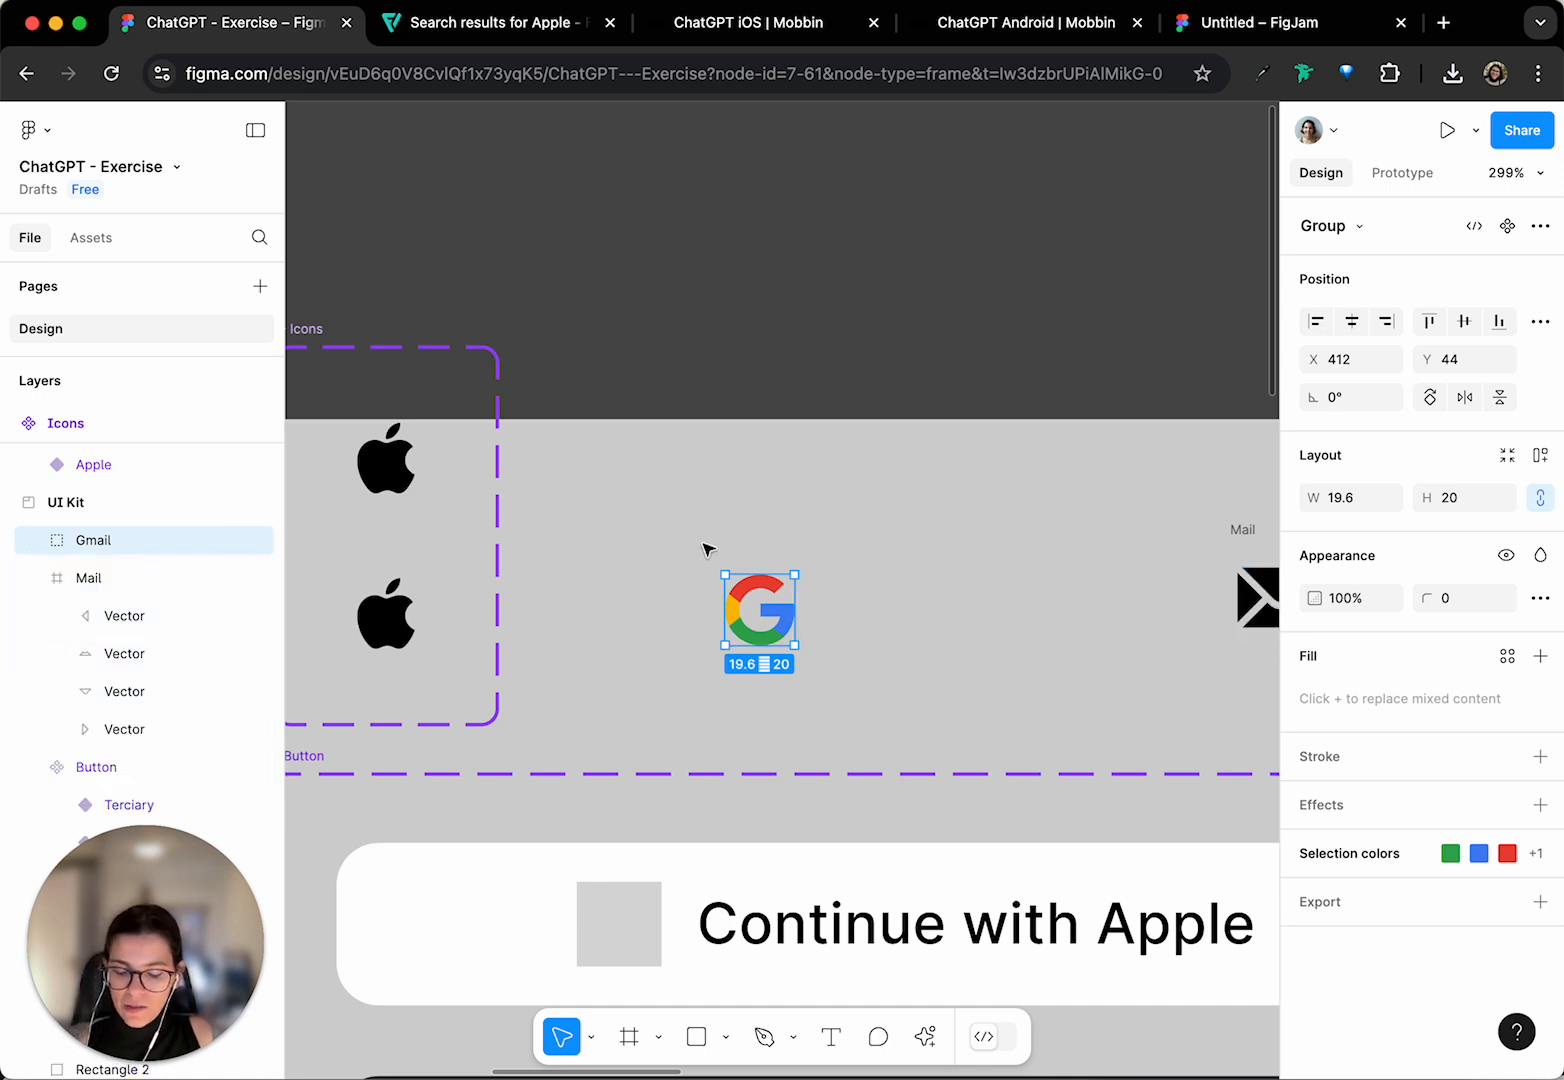
{"action": "key", "text": "shift+a"}
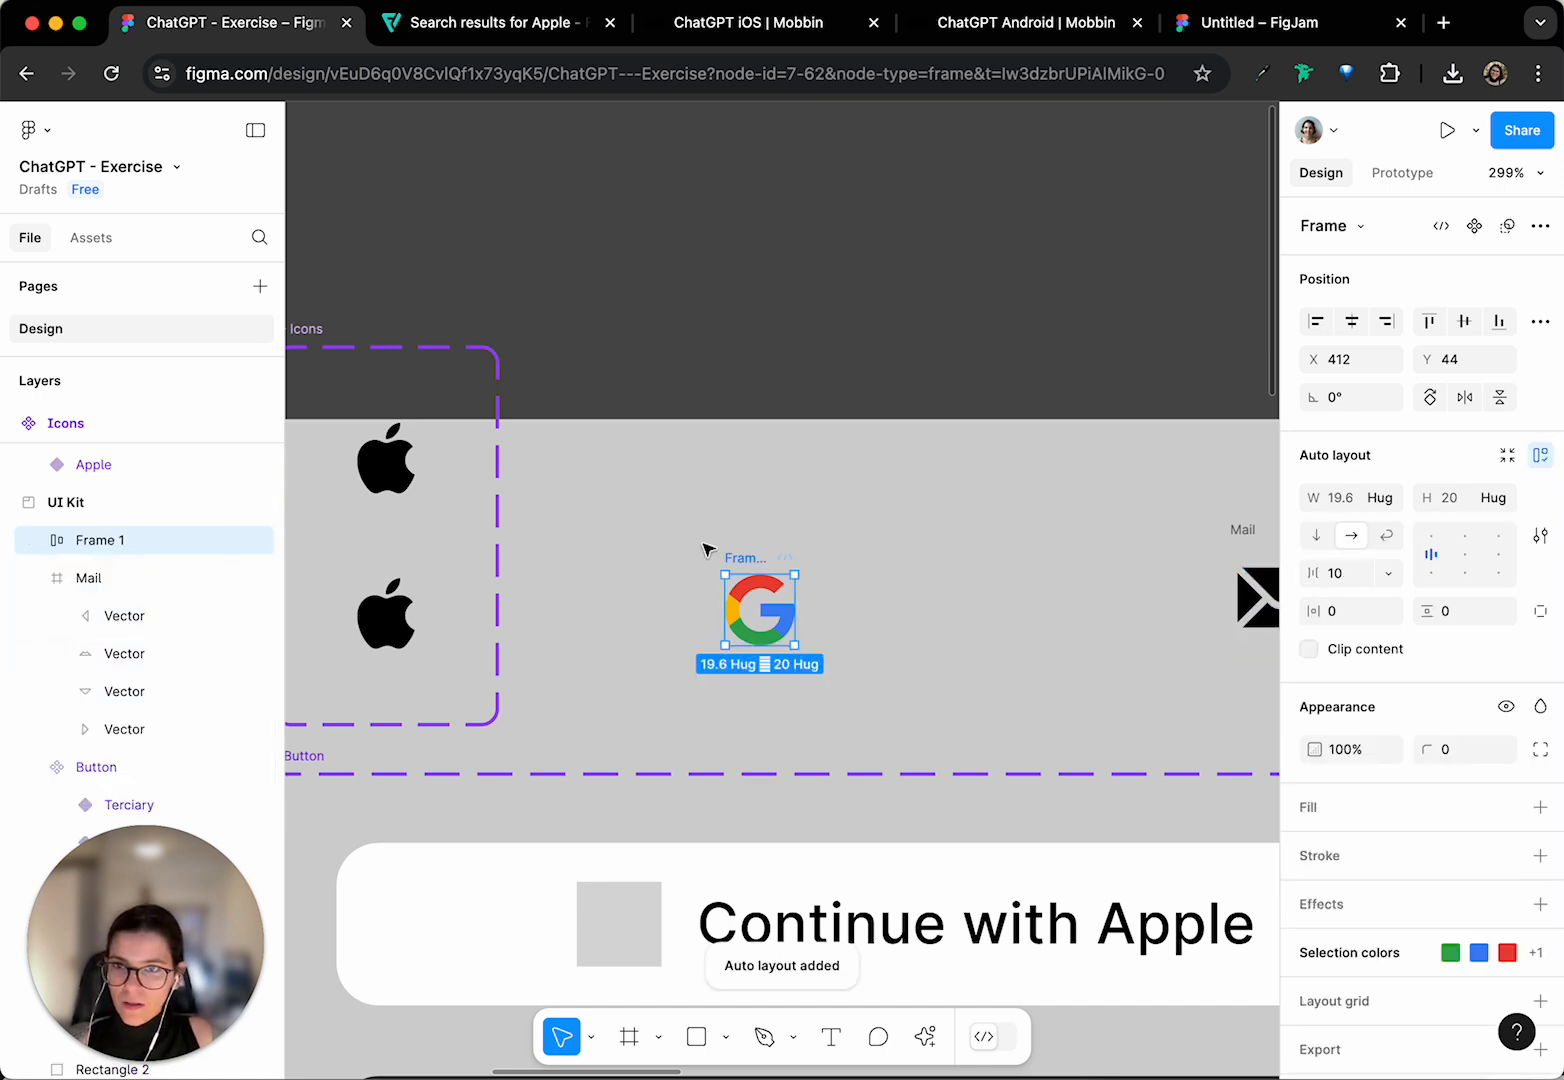
{"action": "key", "text": "super+z"}
{"action": "key", "text": "super+g"}
{"action": "left_click", "coordinate": [29, 543]}
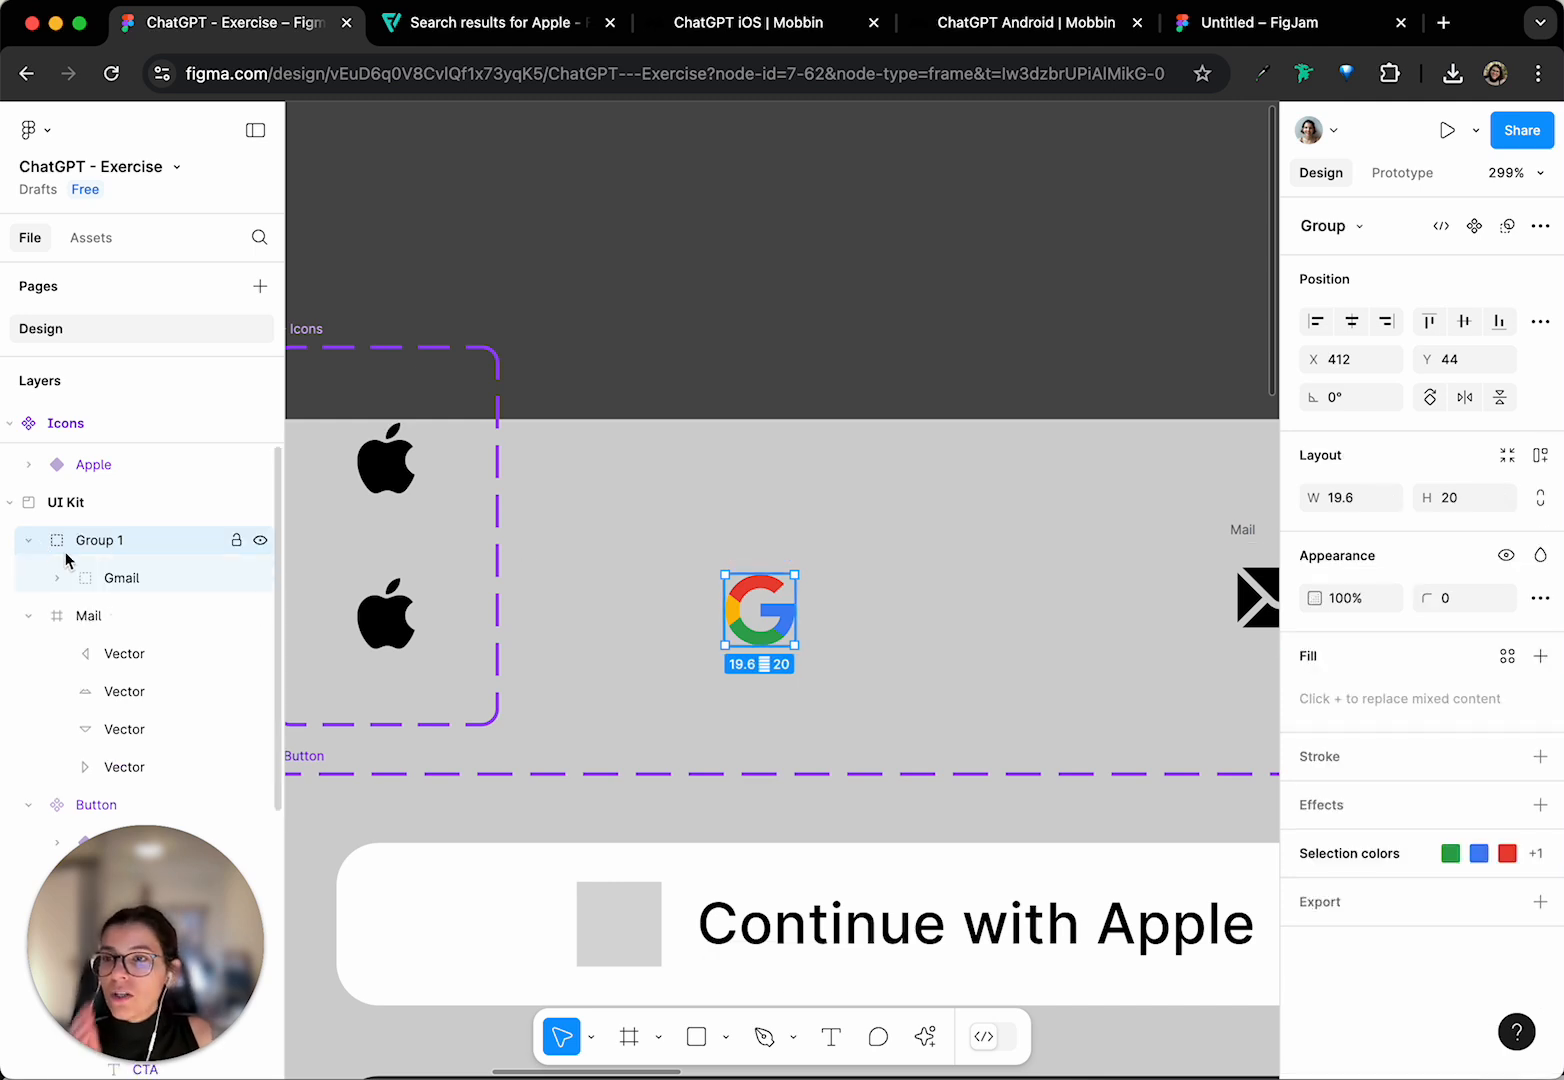
{"action": "key", "text": "super+shift+g"}
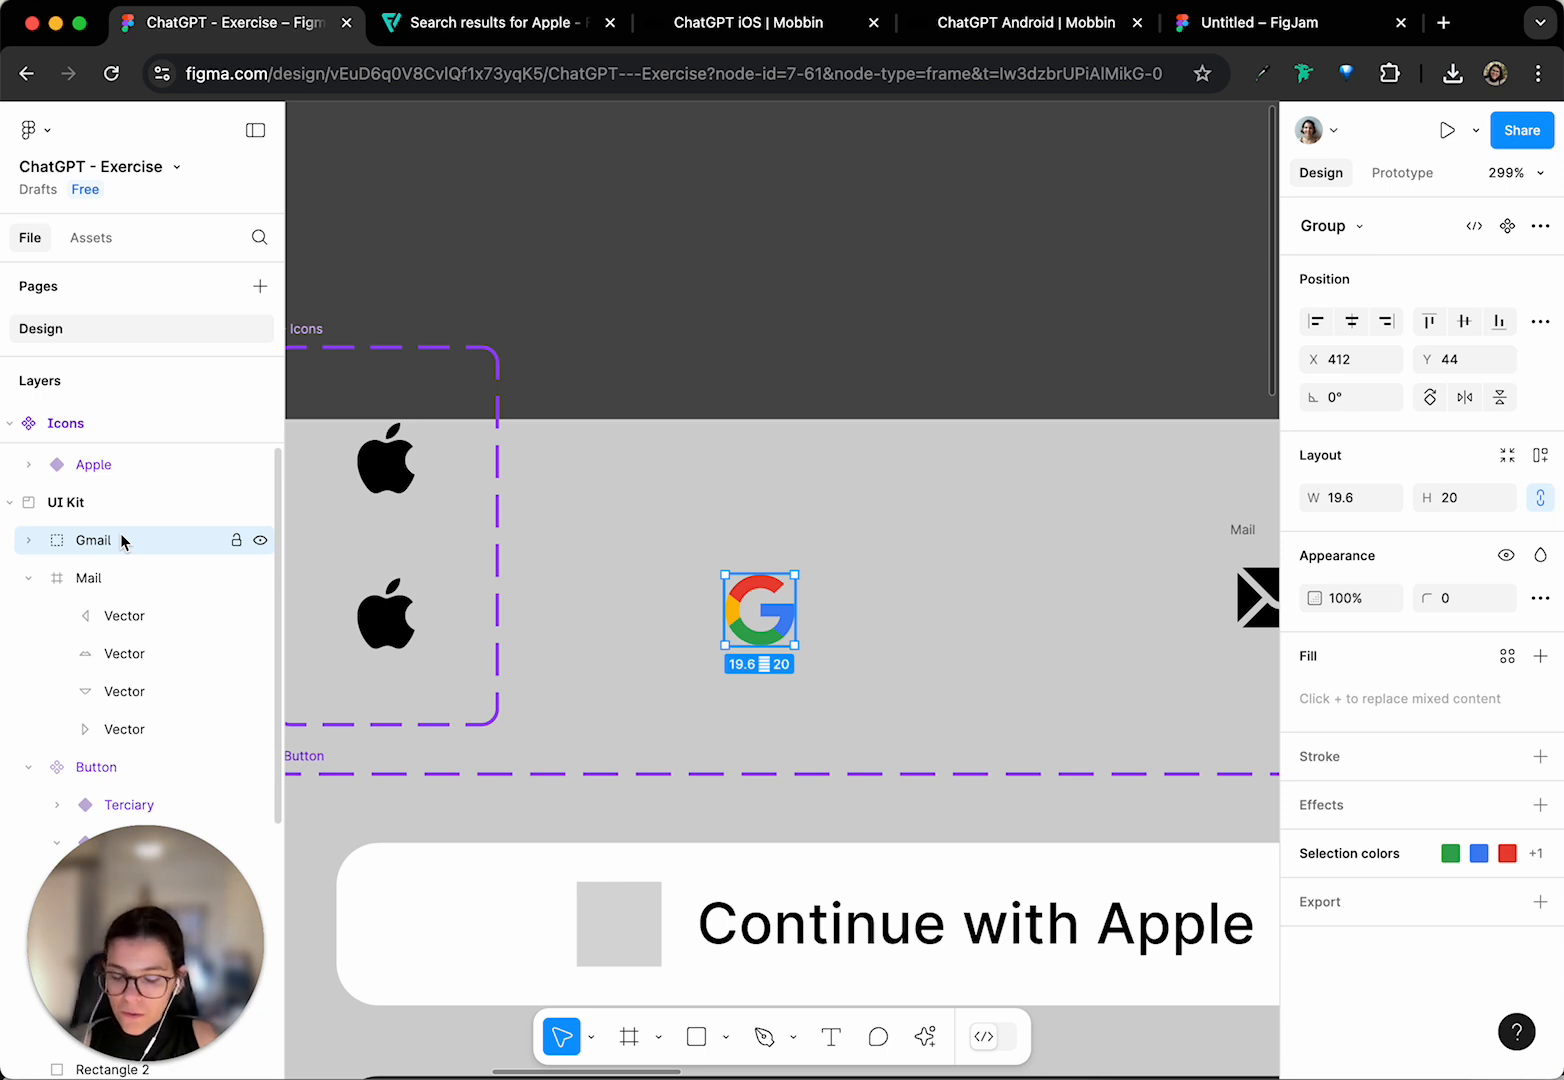
- Wrap the Gmail group in an outer group and turn that outer group into an auto layout frame
{"action": "key", "text": "super+g"}
{"action": "left_click", "coordinate": [28, 542]}
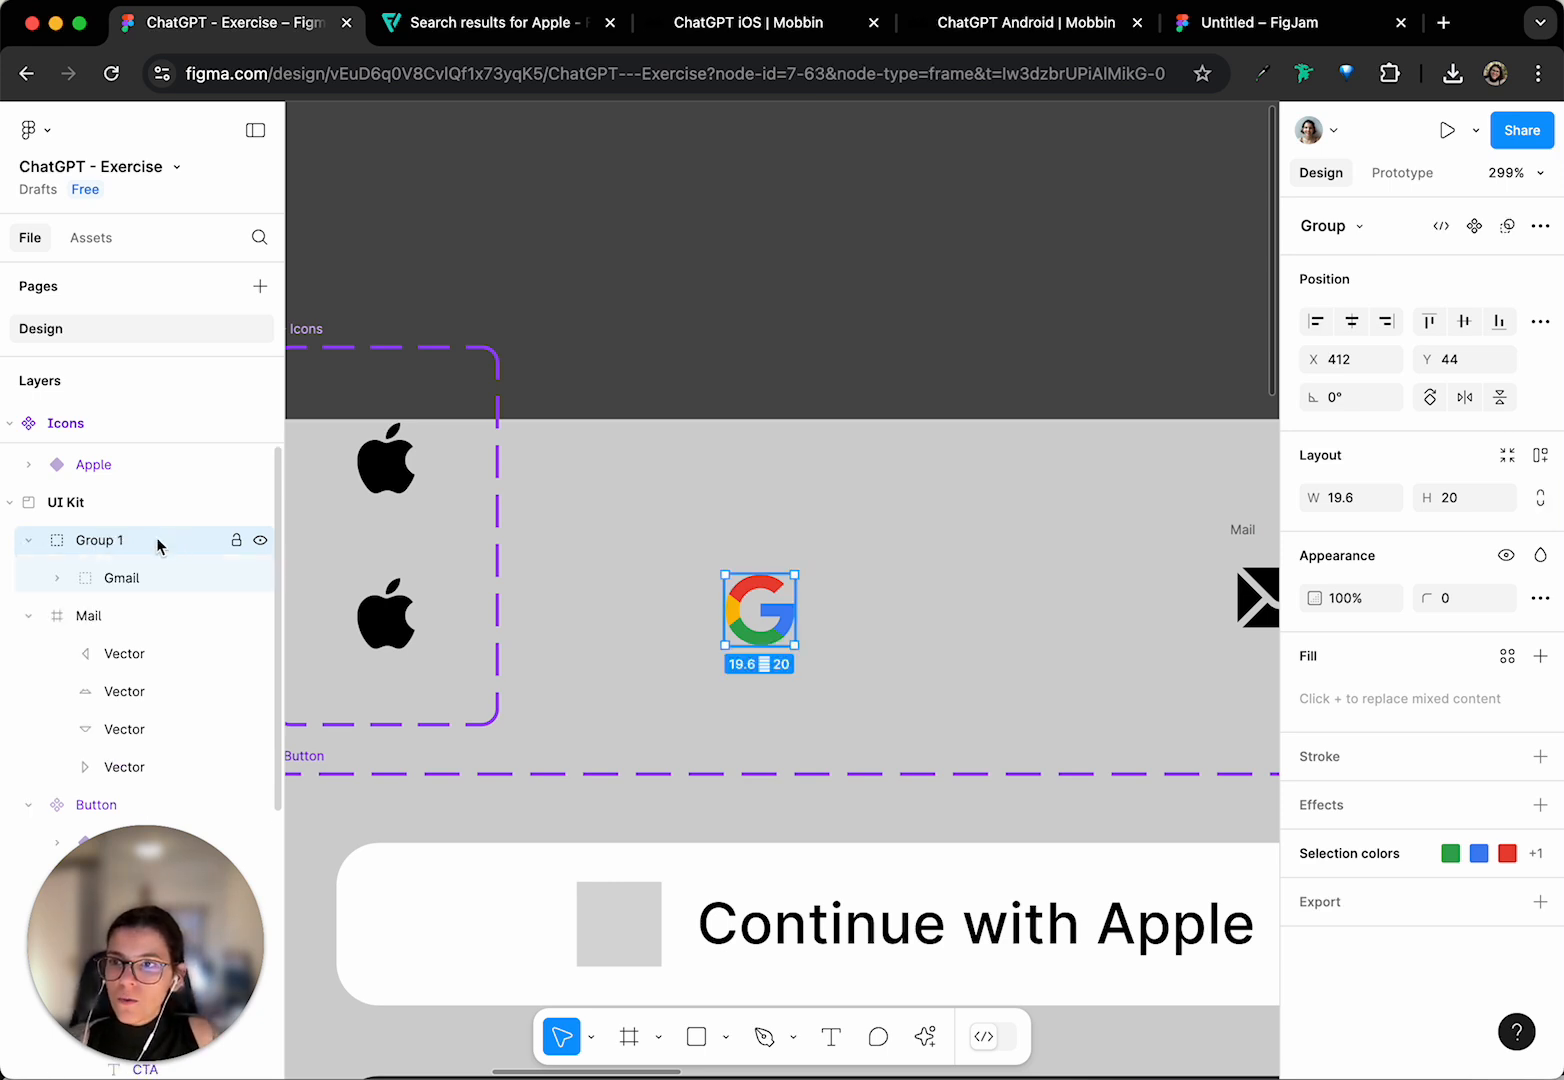
{"action": "left_click", "coordinate": [1541, 456]}
{"action": "scroll", "coordinate": [100, 585], "scroll_direction": "down", "scroll_amount": 1}
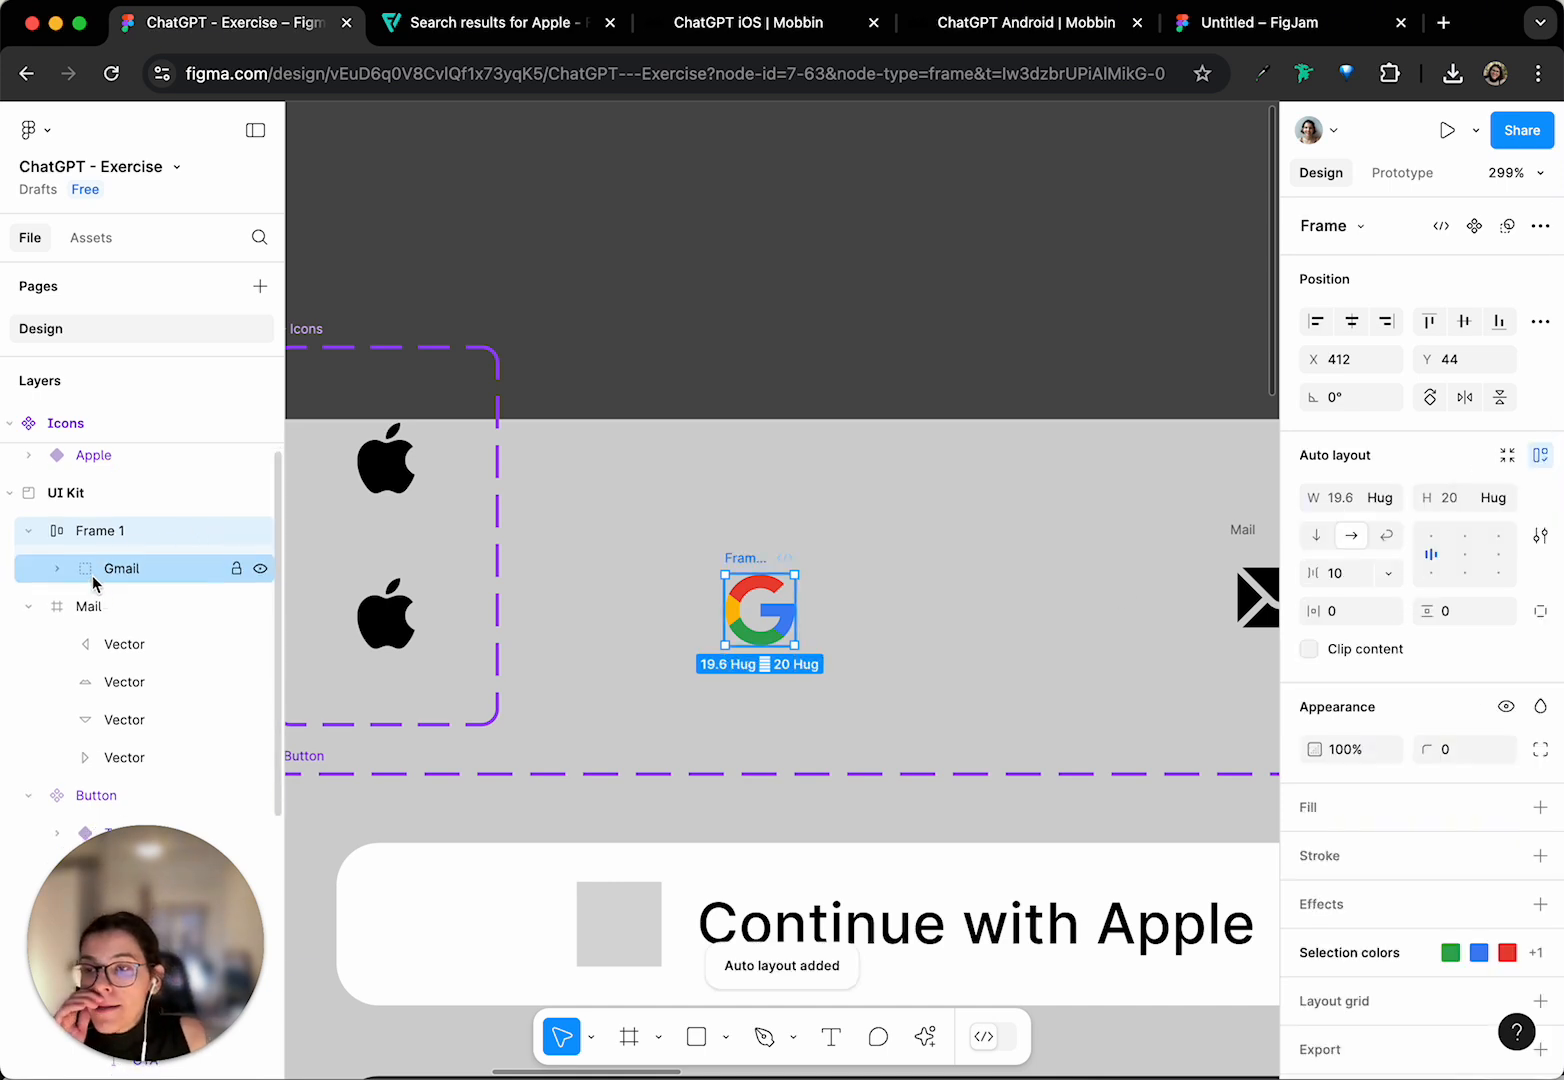
- Examine how the Gmail group and its four vectors are nested inside the new auto layout frame
{"action": "left_click", "coordinate": [104, 570]}
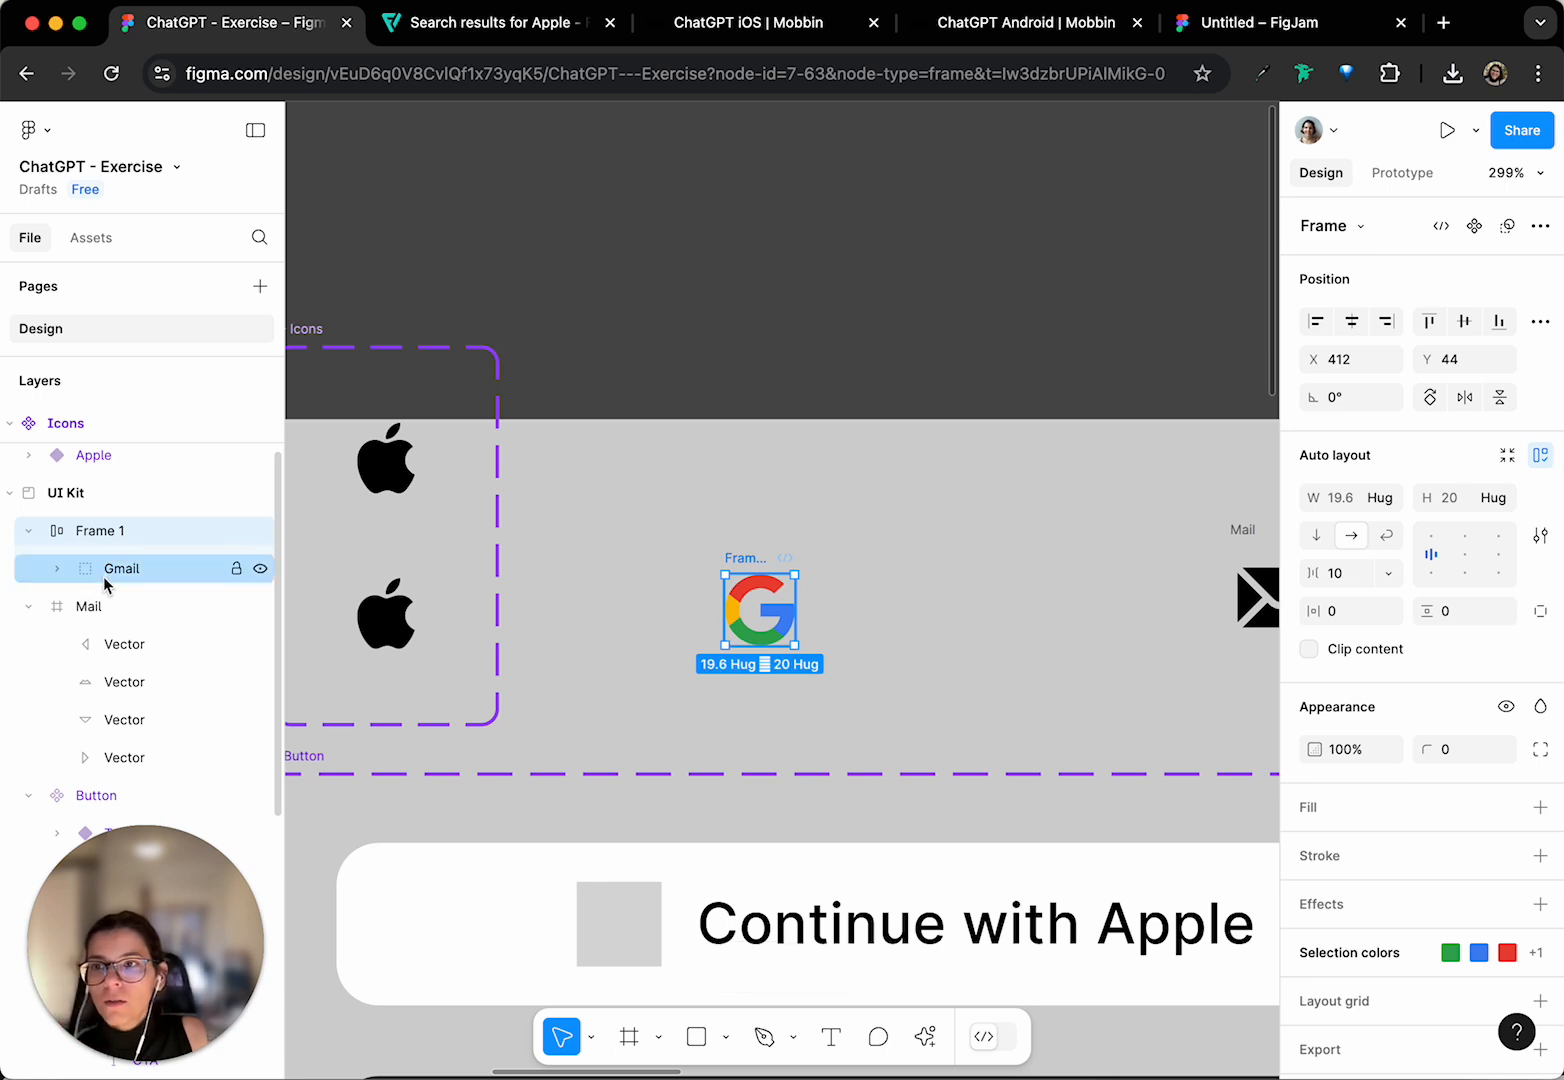
{"action": "scroll", "coordinate": [112, 565], "scroll_direction": "up", "scroll_amount": 1}
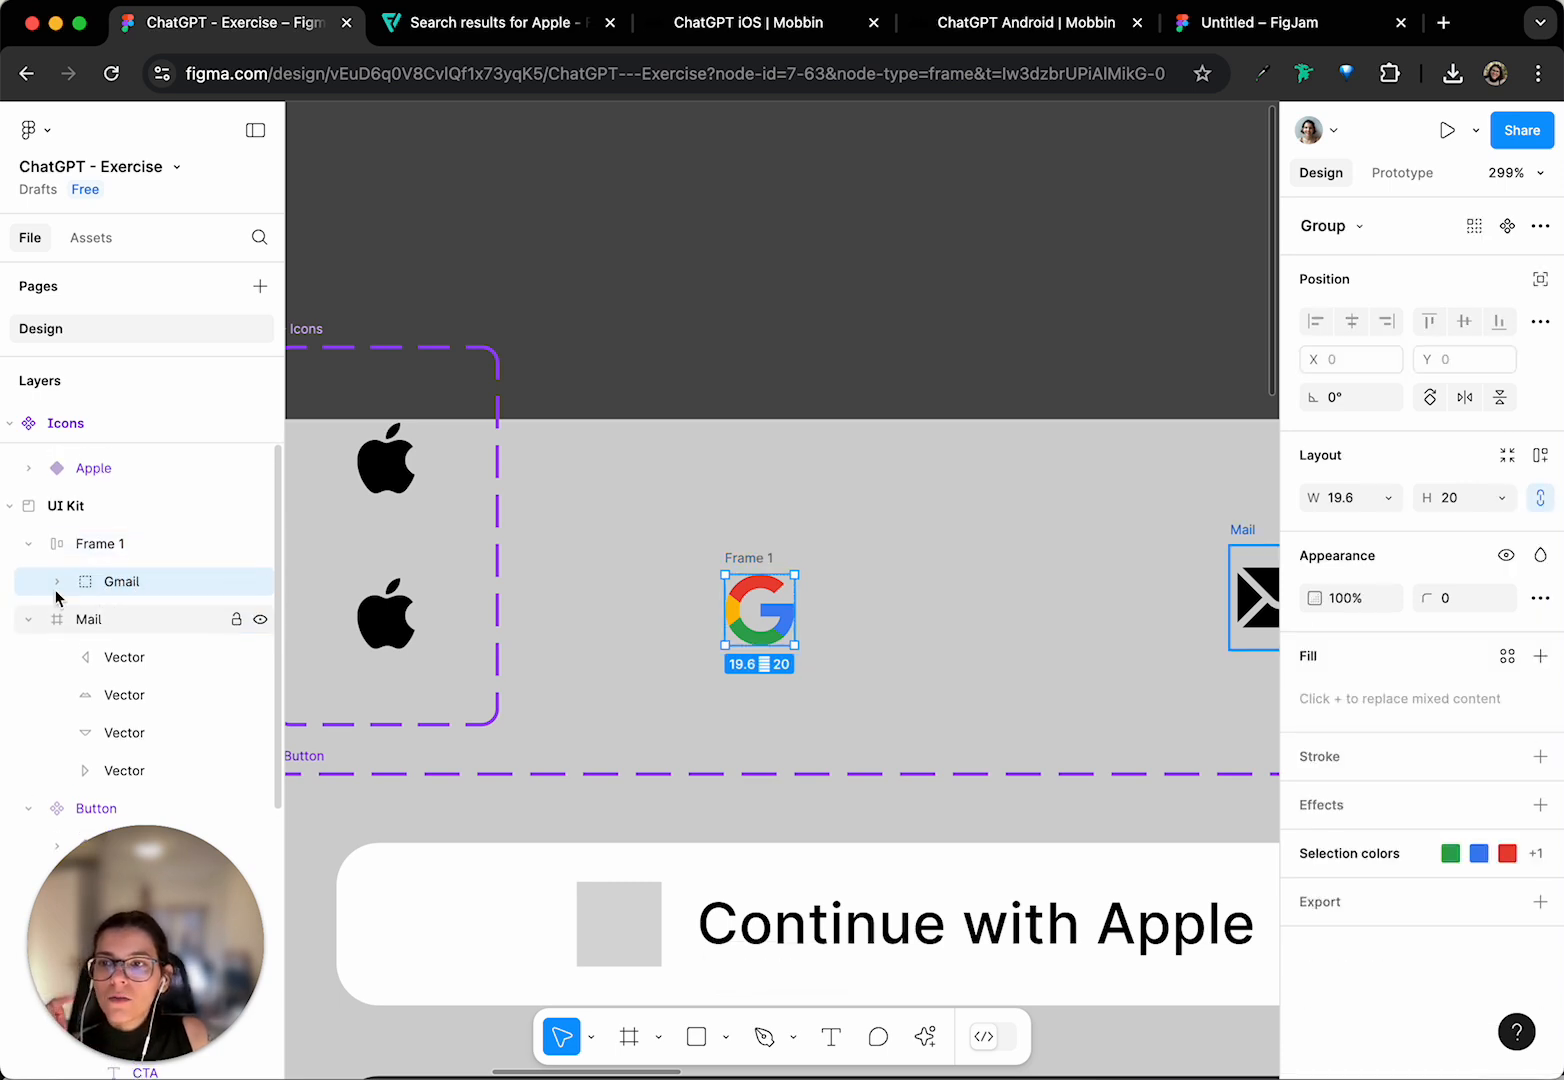
{"action": "left_click", "coordinate": [57, 581]}
{"action": "left_click", "coordinate": [178, 620]}
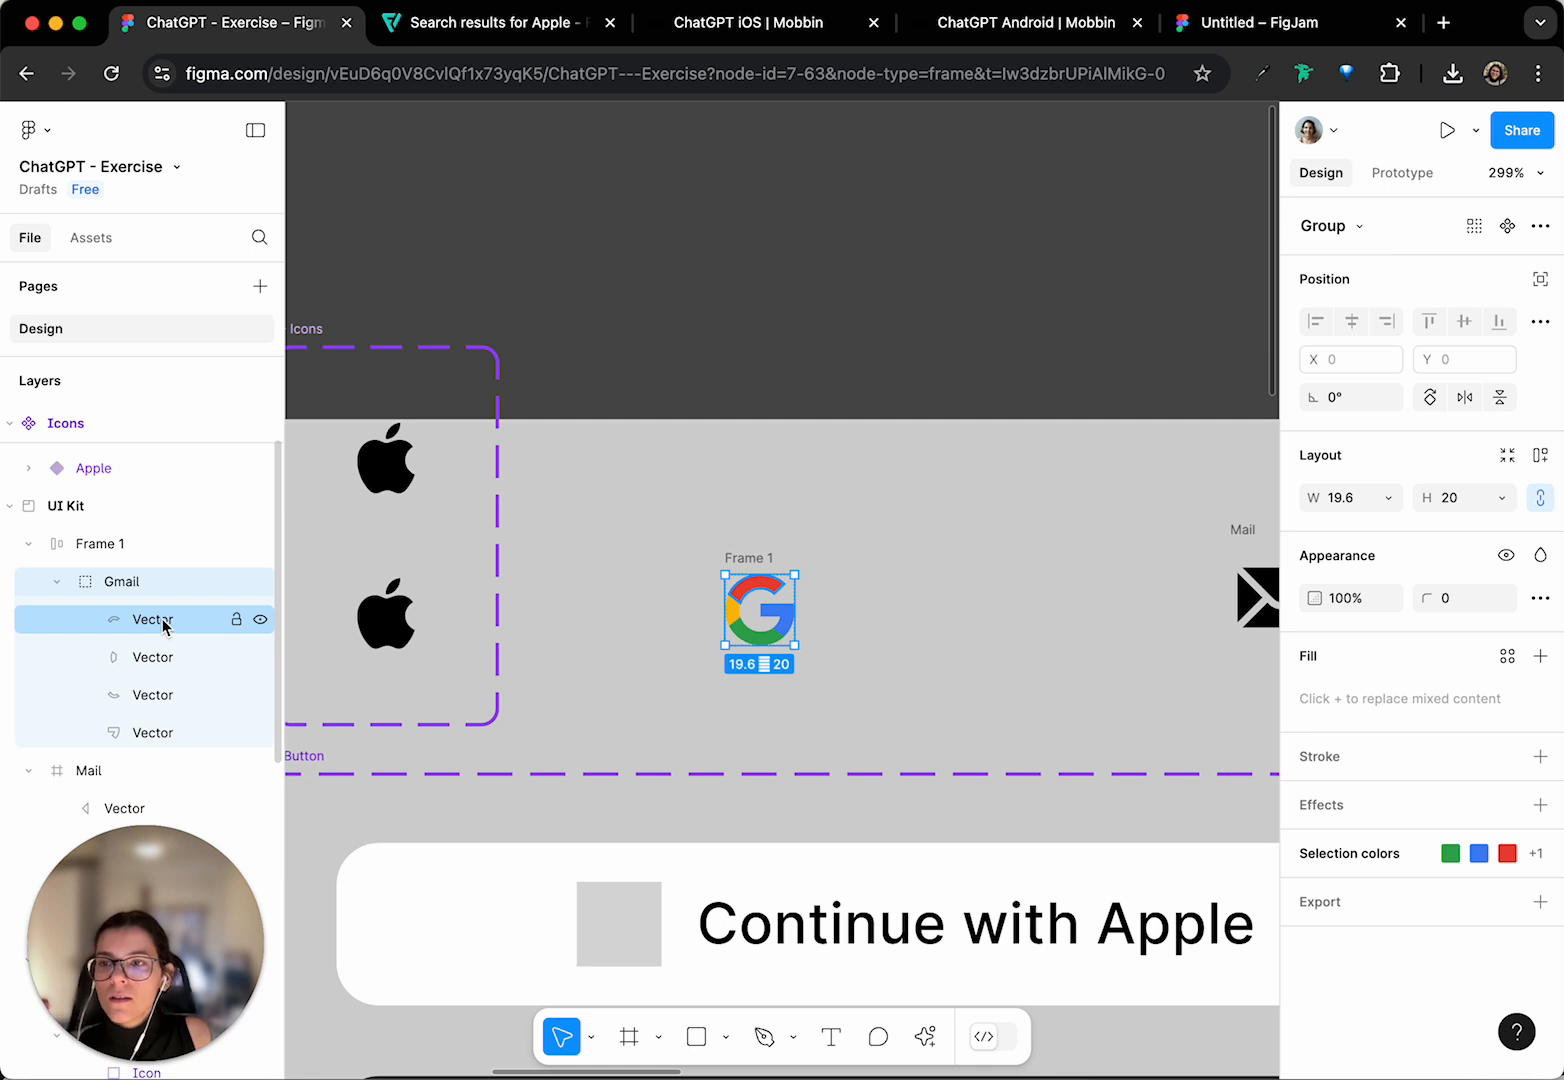
{"action": "left_click", "coordinate": [150, 695]}
{"action": "left_click", "coordinate": [140, 720]}
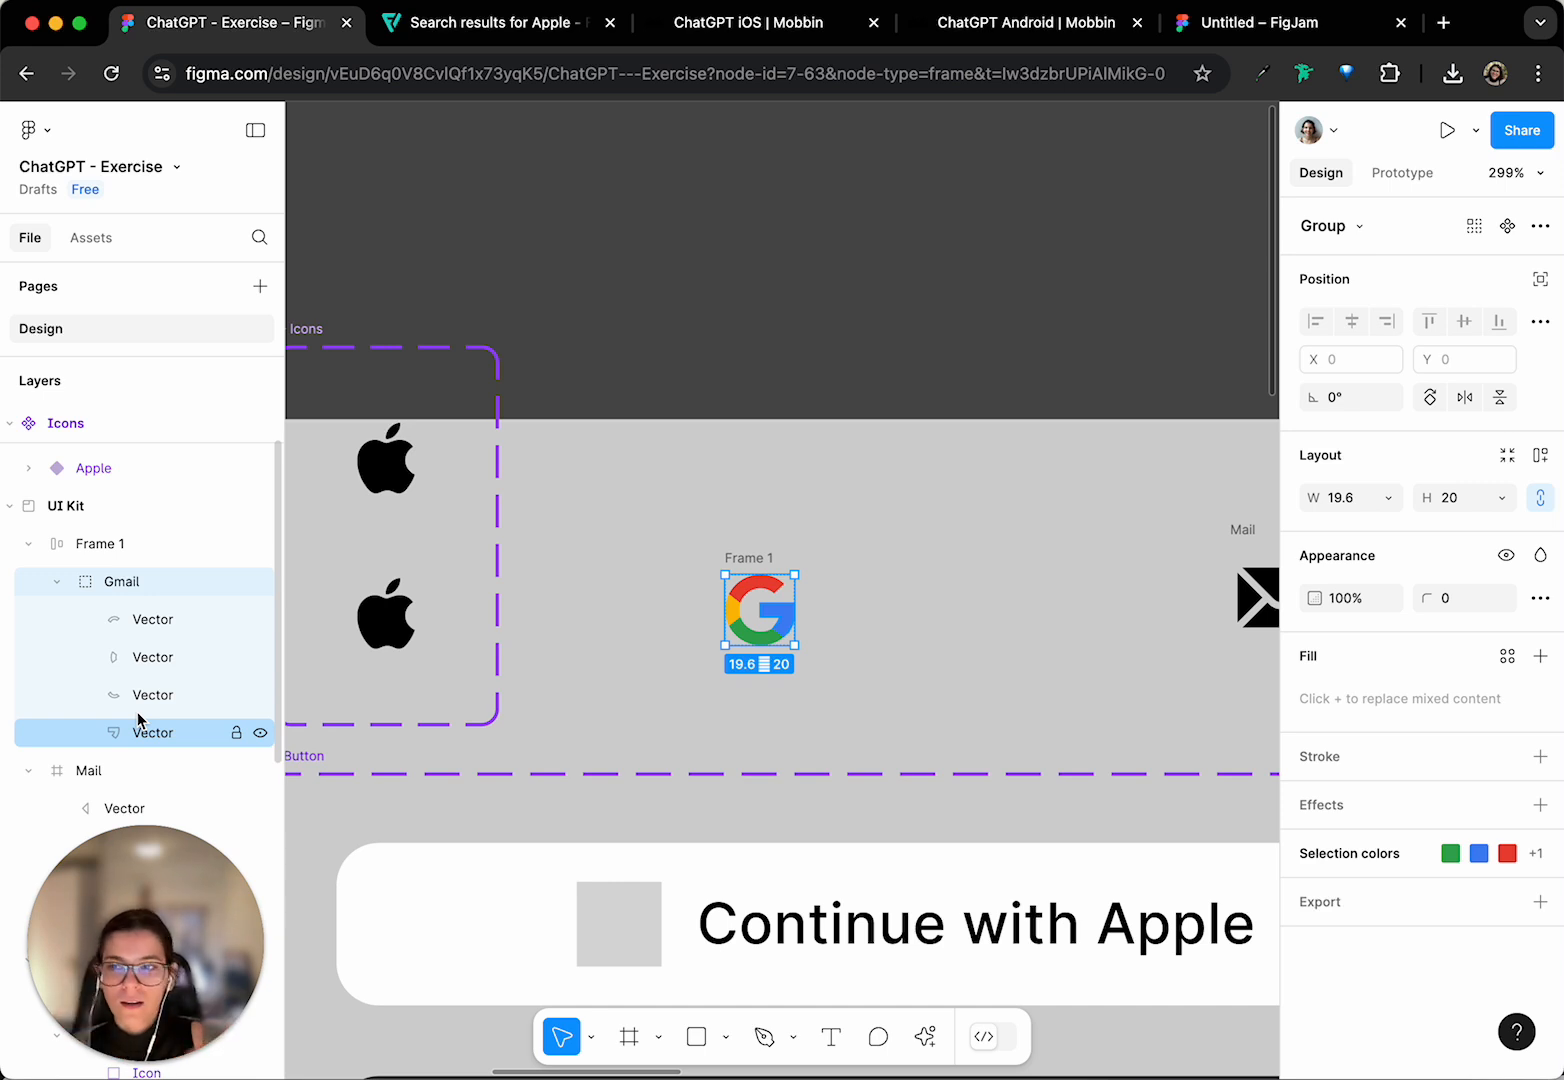
- Set the auto layout frame around the Google logo to 24 × 24 and align its content to the centre
{"action": "double_click", "coordinate": [110, 546]}
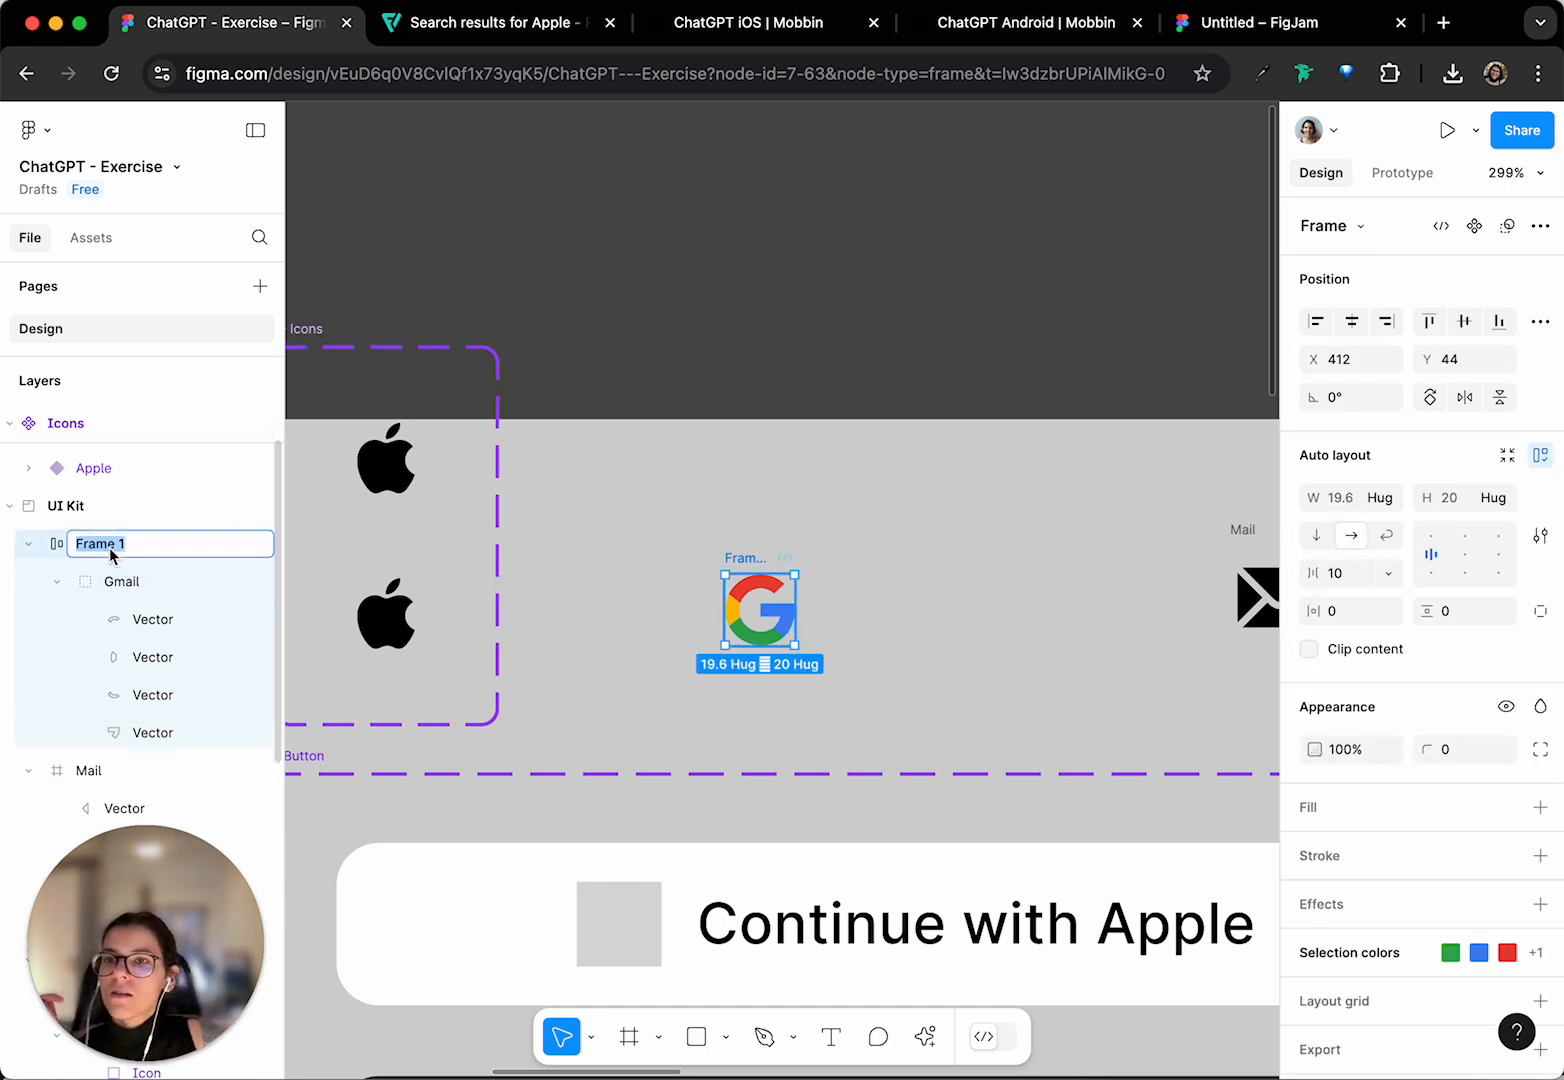
{"action": "left_click", "coordinate": [1340, 497]}
{"action": "type", "text": "24"}
{"action": "key", "text": "Return"}
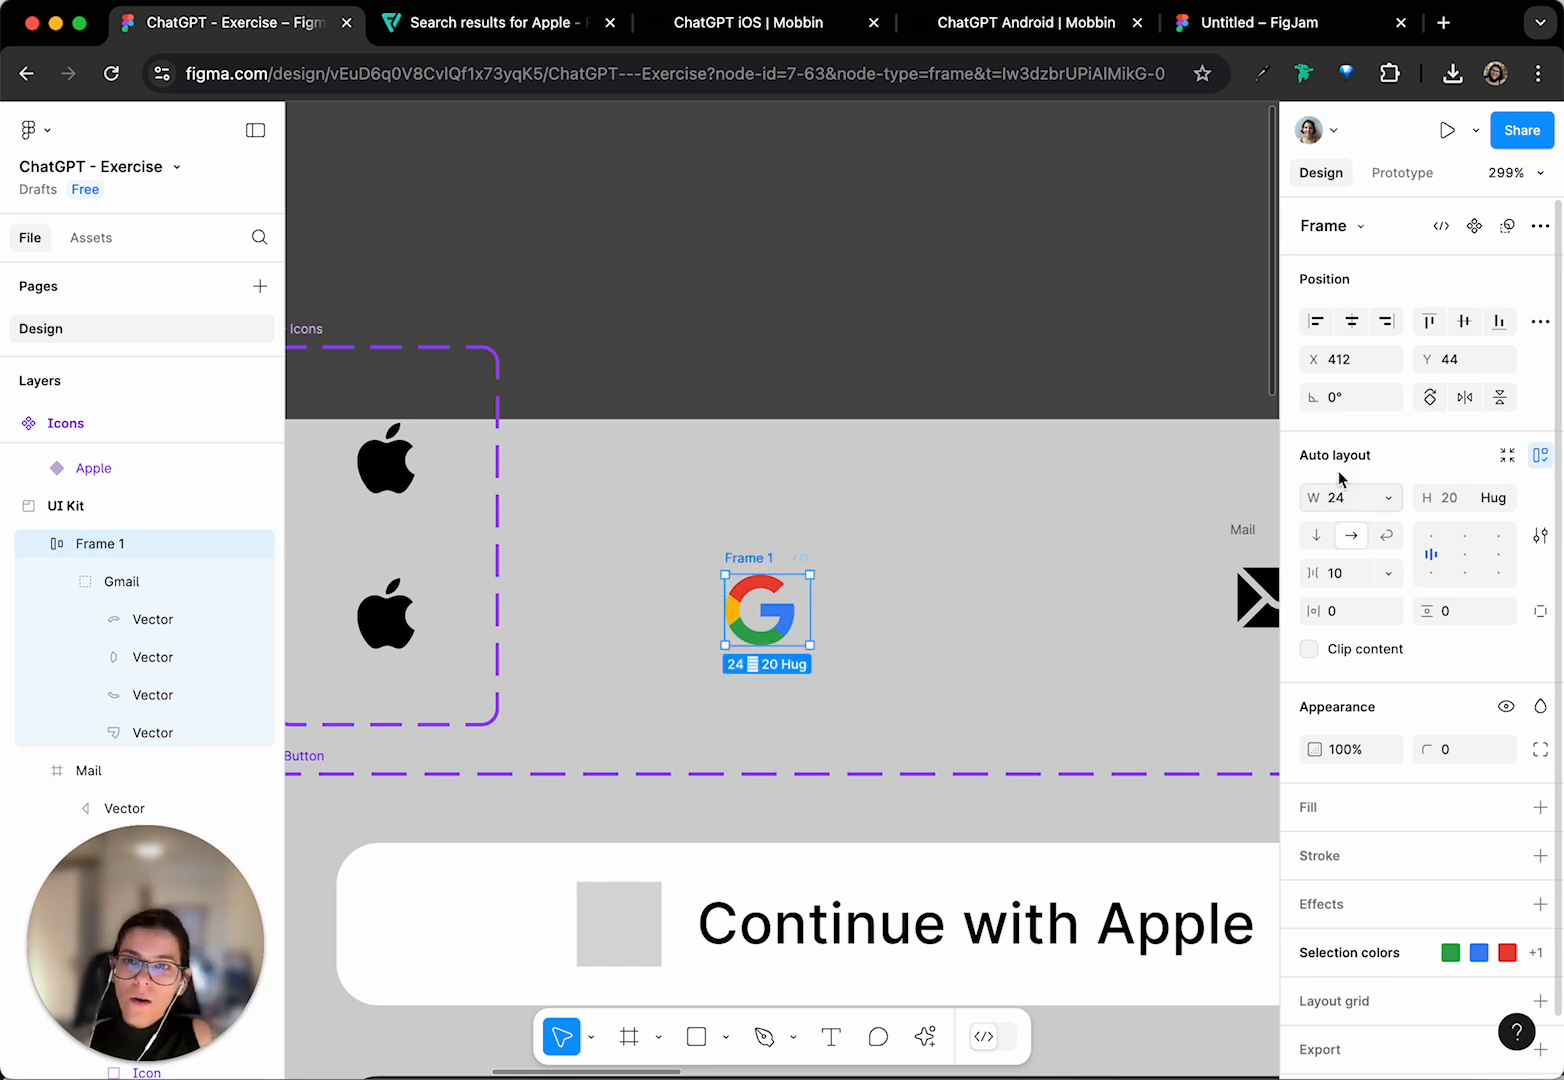
{"action": "left_click", "coordinate": [1480, 503]}
{"action": "type", "text": "24"}
{"action": "key", "text": "Return"}
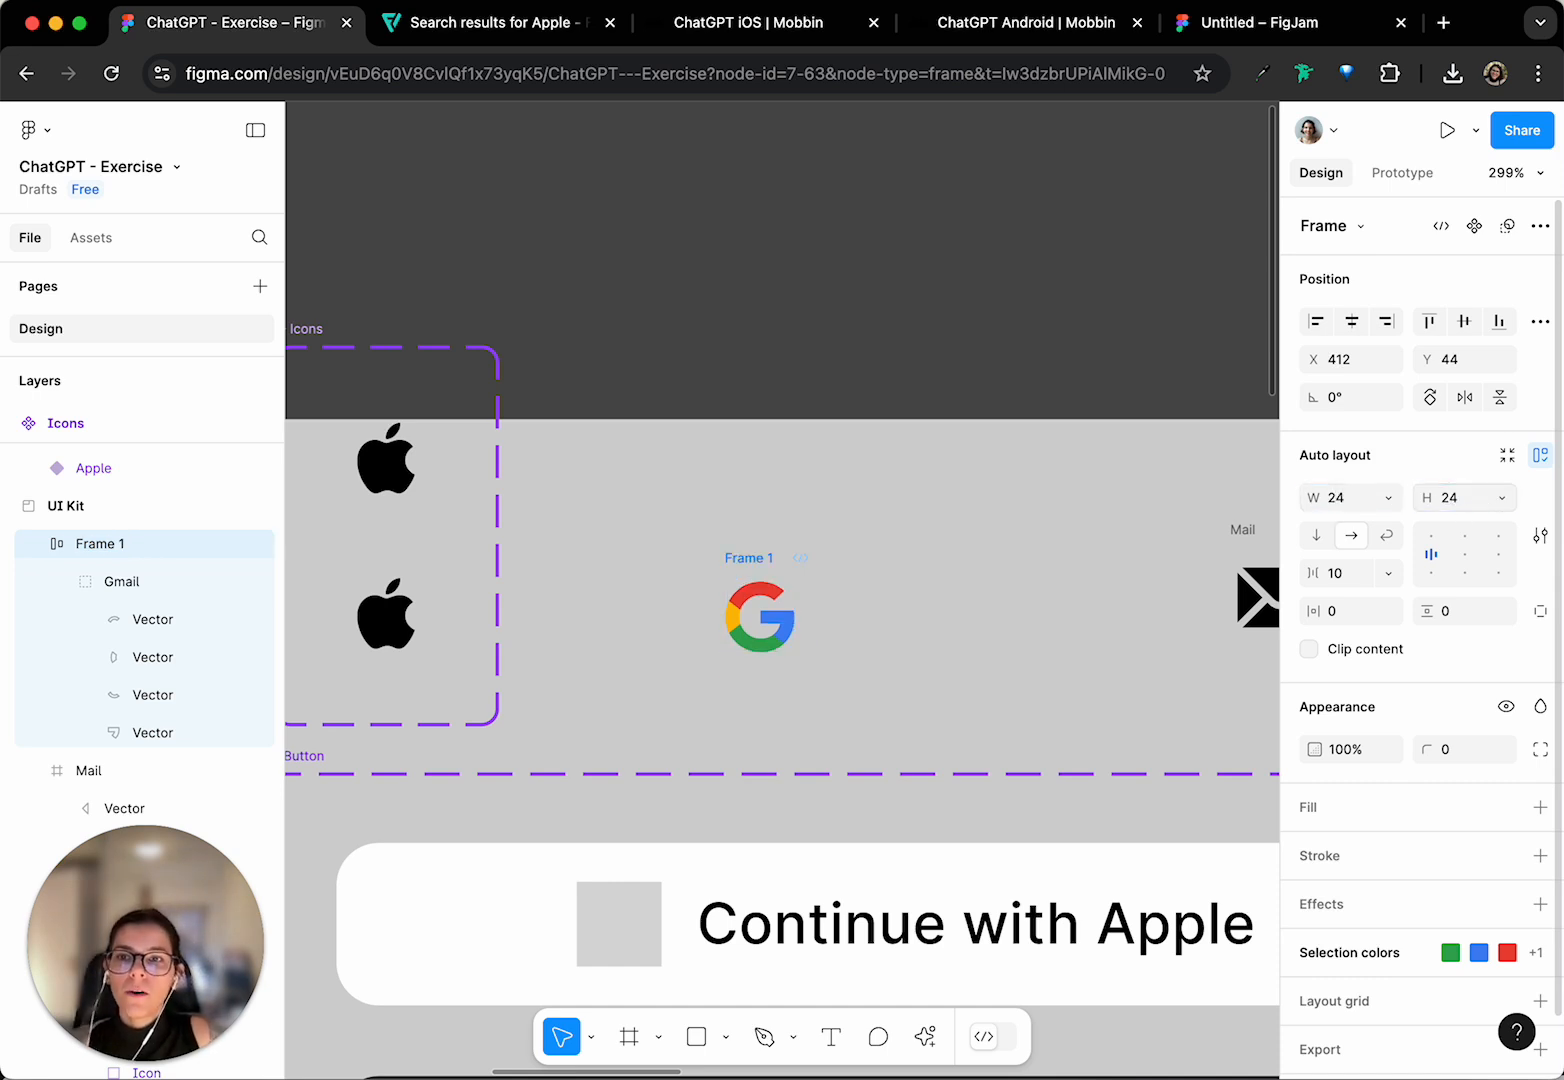
{"action": "left_click", "coordinate": [1464, 553]}
- Rename the 24 × 24 frame around the Google logo as Gmail
{"action": "double_click", "coordinate": [747, 558]}
{"action": "type", "text": "Gmauil"}
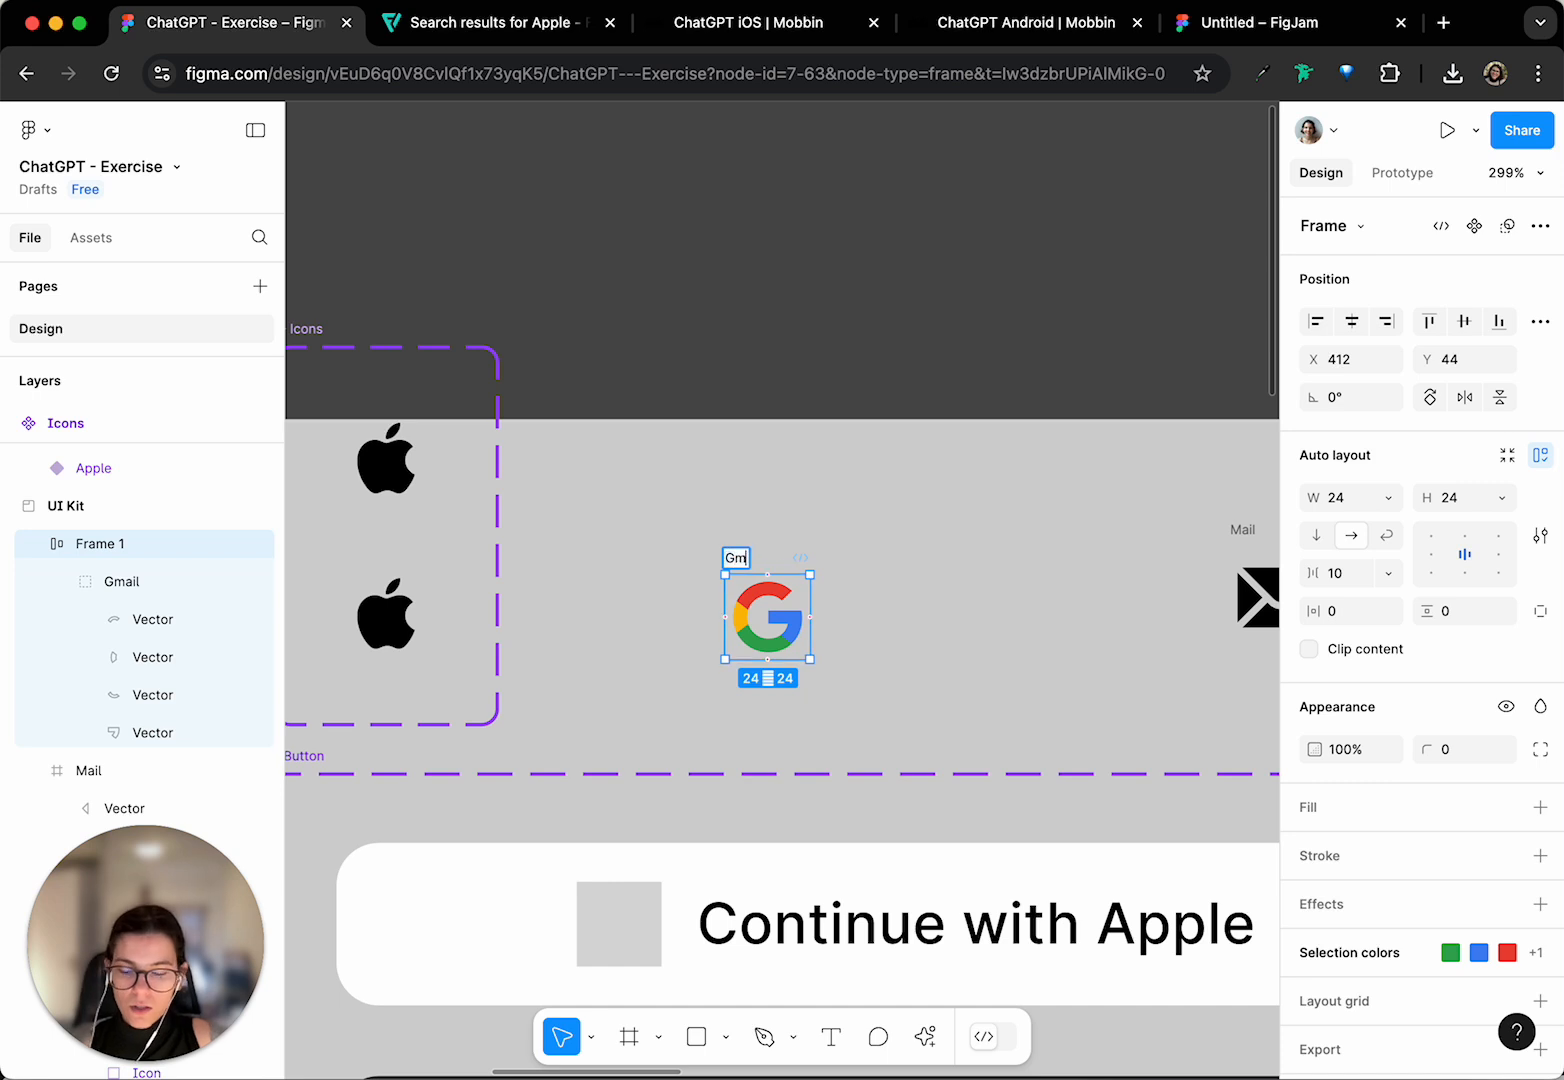
{"action": "key", "text": "Return"}
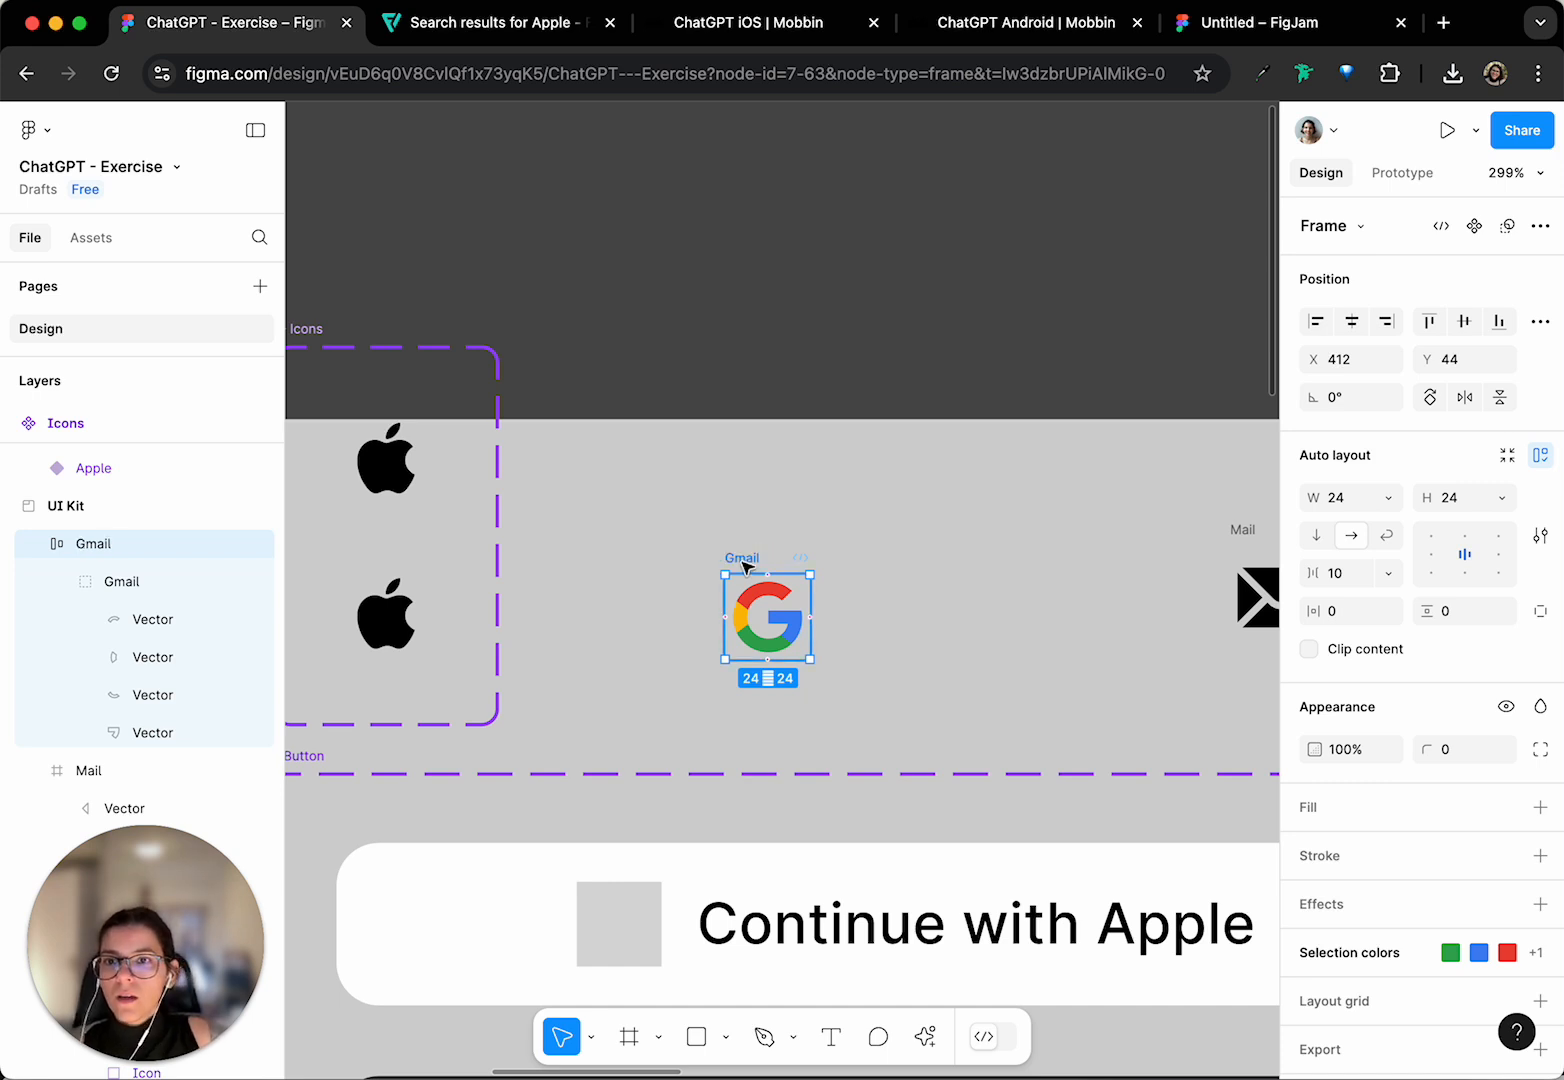
- Group the four vector shapes inside the Mail frame and rename the group as Mail
{"action": "scroll", "coordinate": [810, 528], "scroll_direction": "down", "scroll_amount": 3}
{"action": "scroll", "coordinate": [813, 534], "scroll_direction": "right", "scroll_amount": 5}
{"action": "left_click", "coordinate": [993, 479]}
{"action": "left_click", "coordinate": [968, 462]}
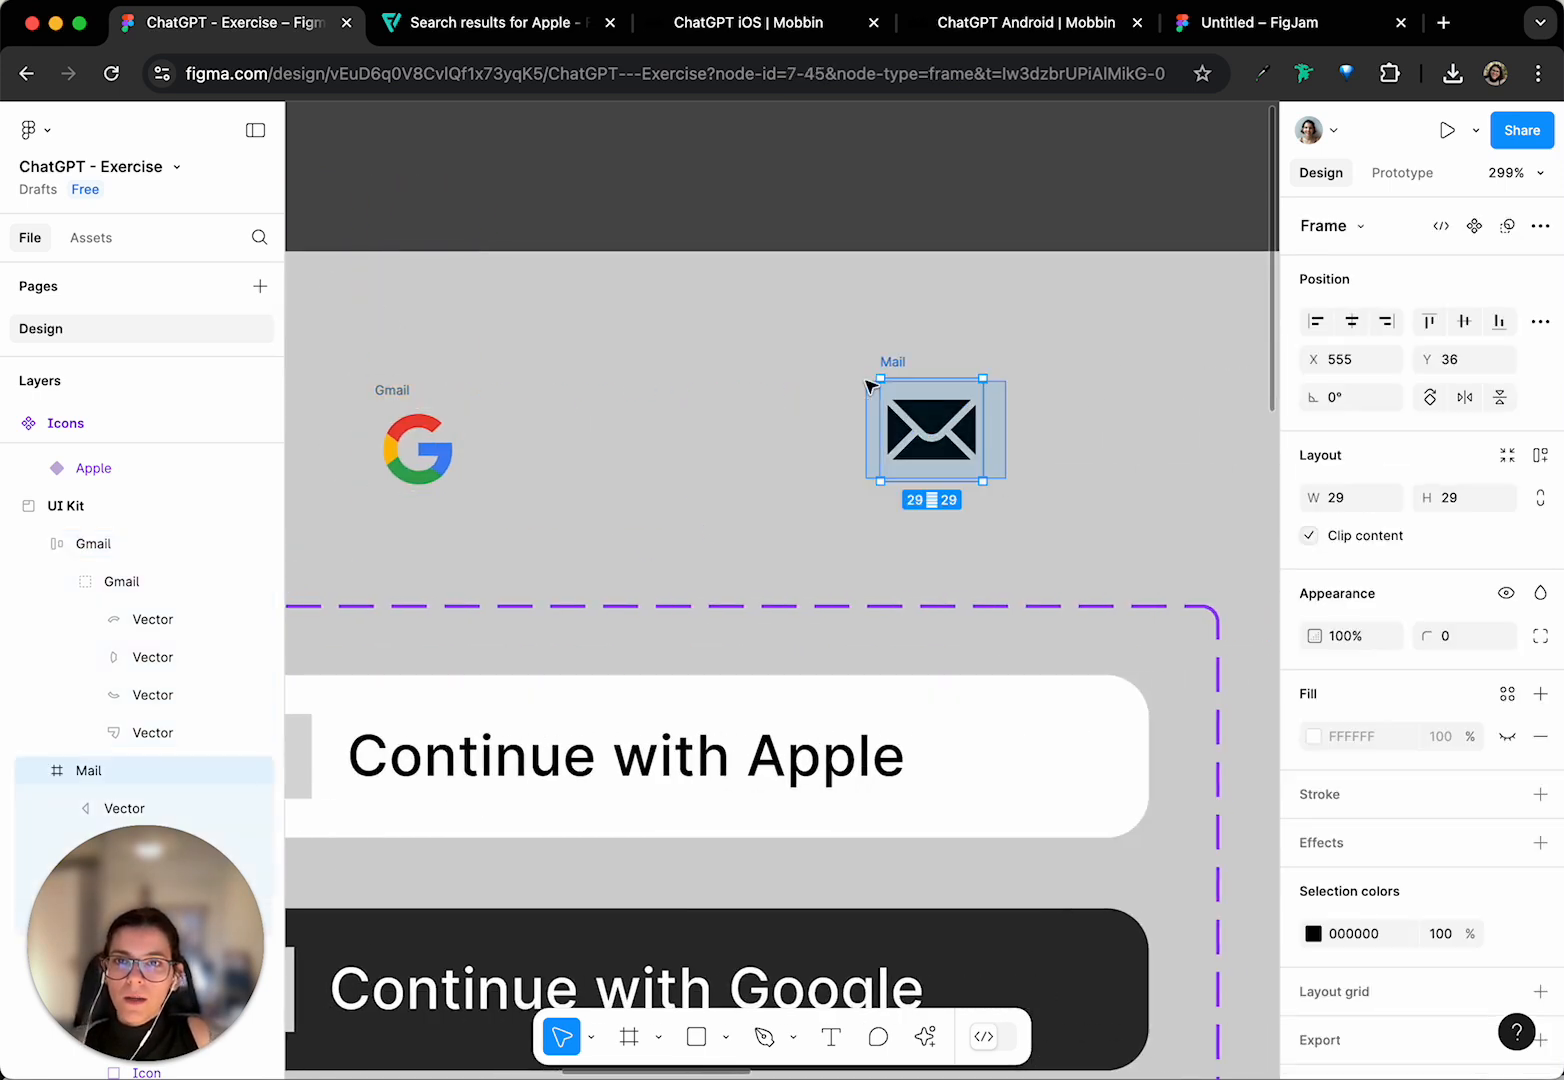
{"action": "scroll", "coordinate": [143, 765], "scroll_direction": "down", "scroll_amount": 3}
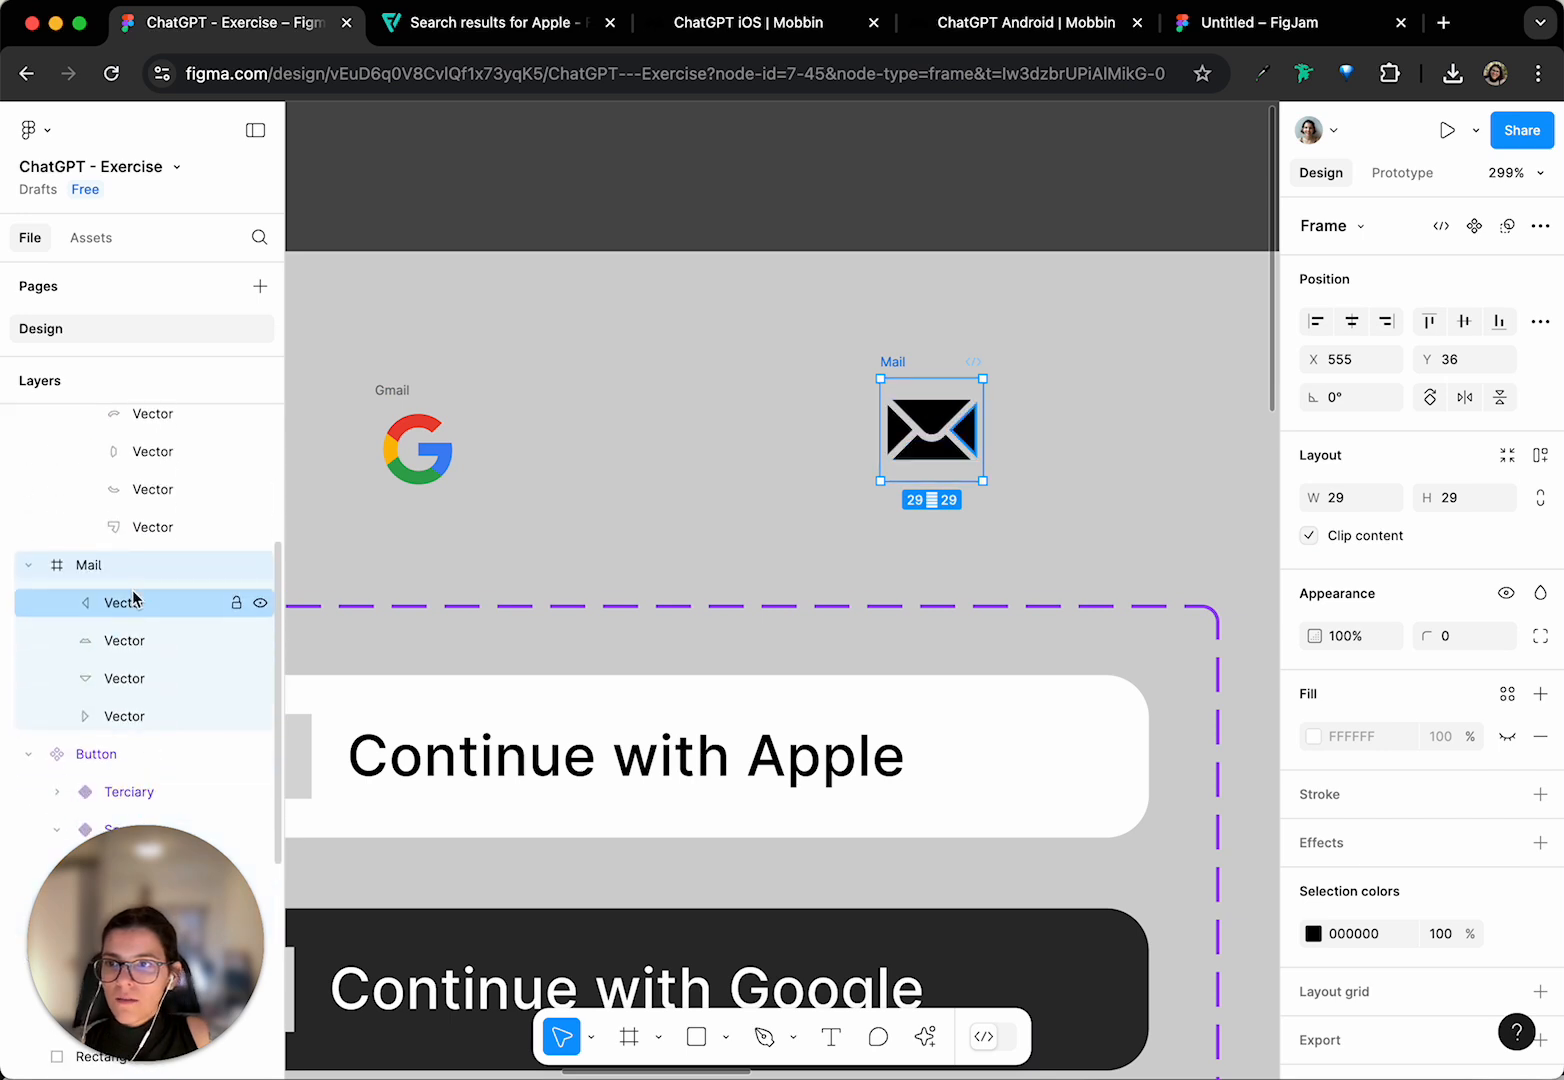
{"action": "left_click", "coordinate": [126, 602]}
{"action": "left_click", "coordinate": [137, 714], "text": "shift"}
{"action": "key", "text": "super+g"}
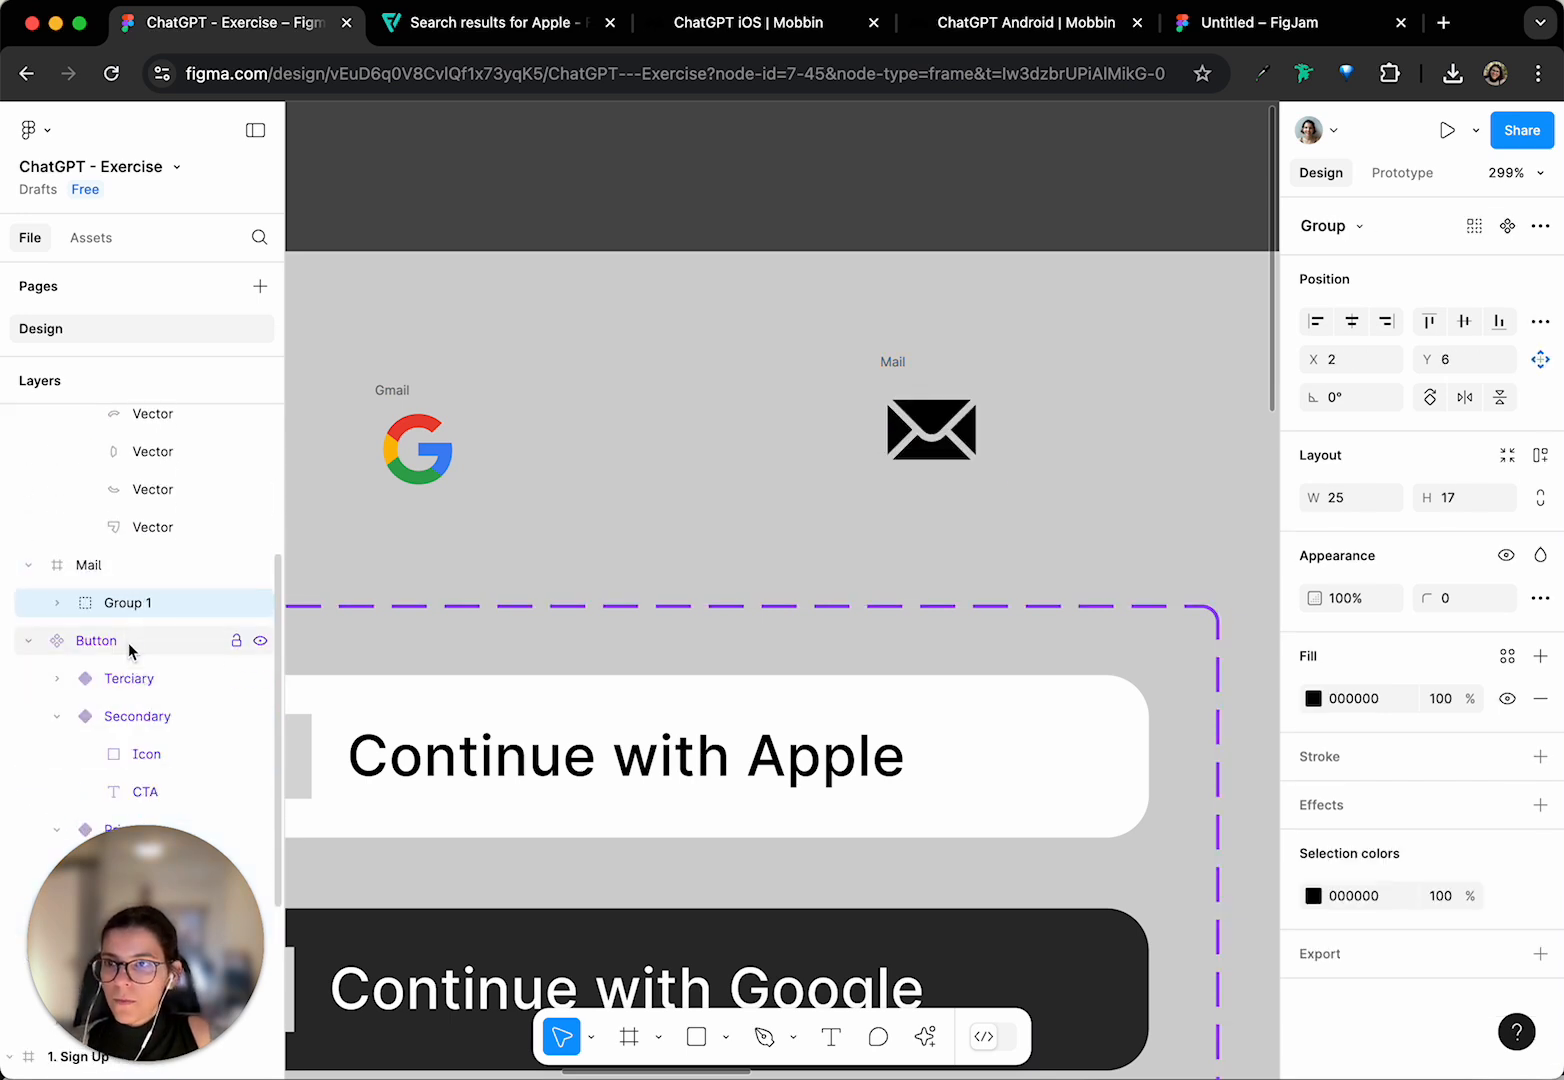
{"action": "double_click", "coordinate": [130, 604]}
{"action": "type", "text": "Mail"}
{"action": "key", "text": "Return"}
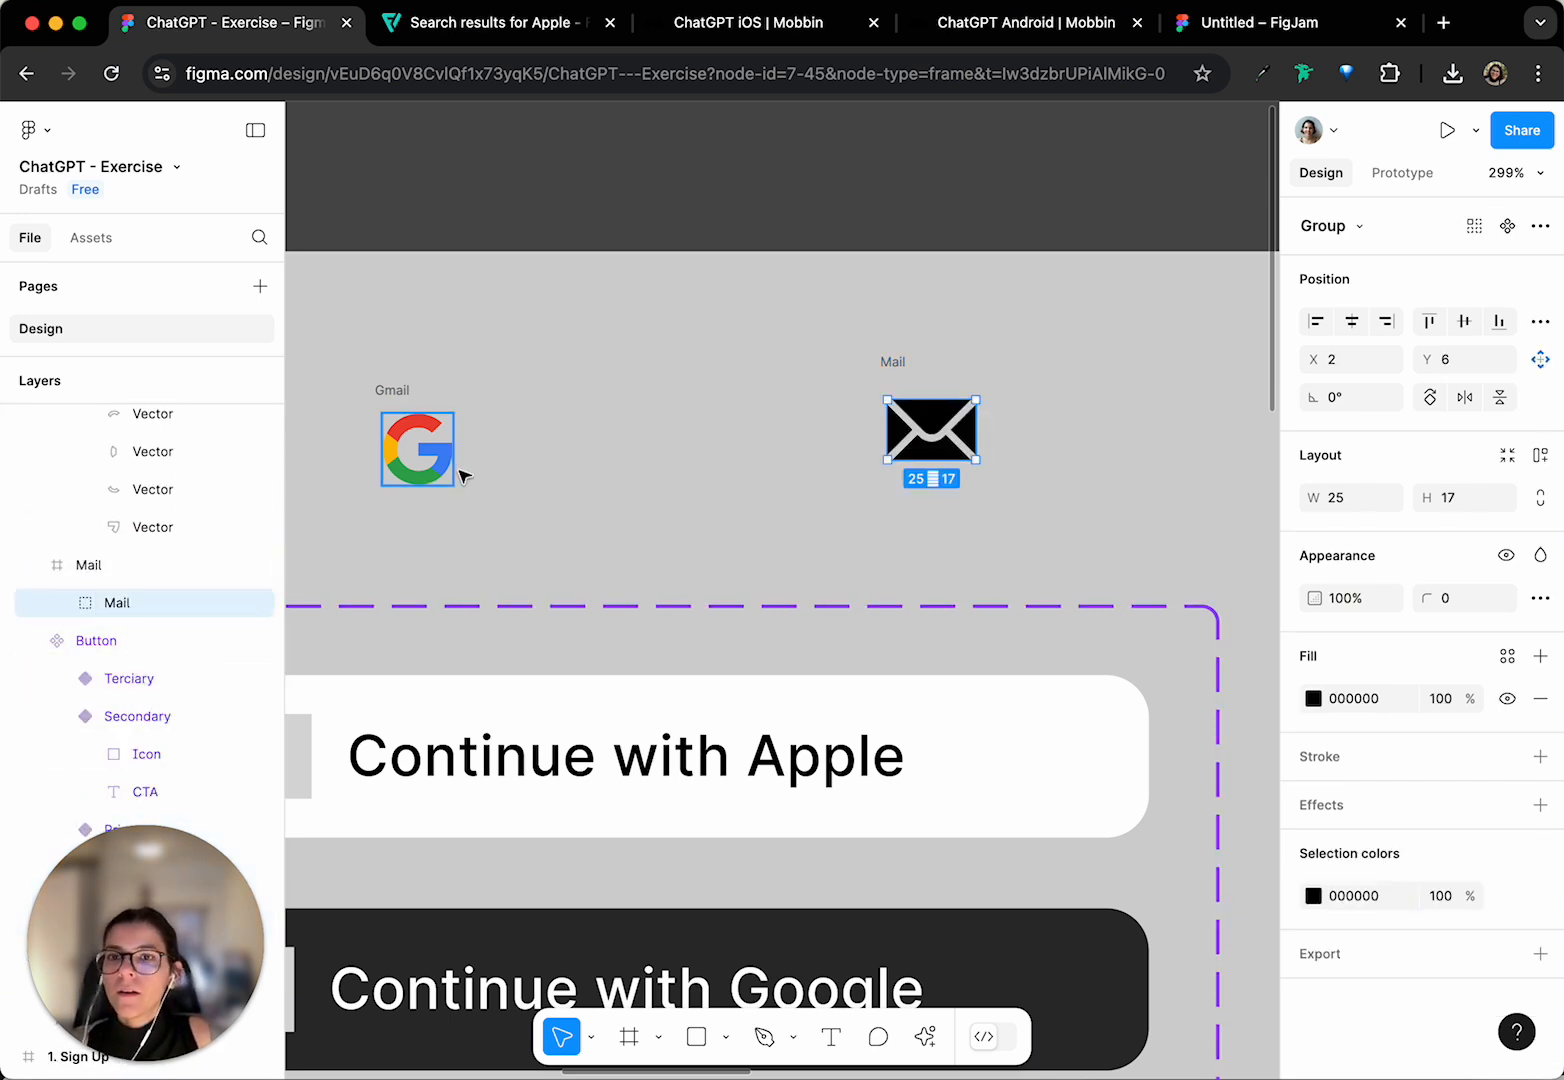
- Move the grouped envelope out of its frame to about X 500, Y 42 and delete the empty Mail frame
{"action": "left_click_drag", "start_coordinate": [921, 419], "coordinate": [722, 418]}
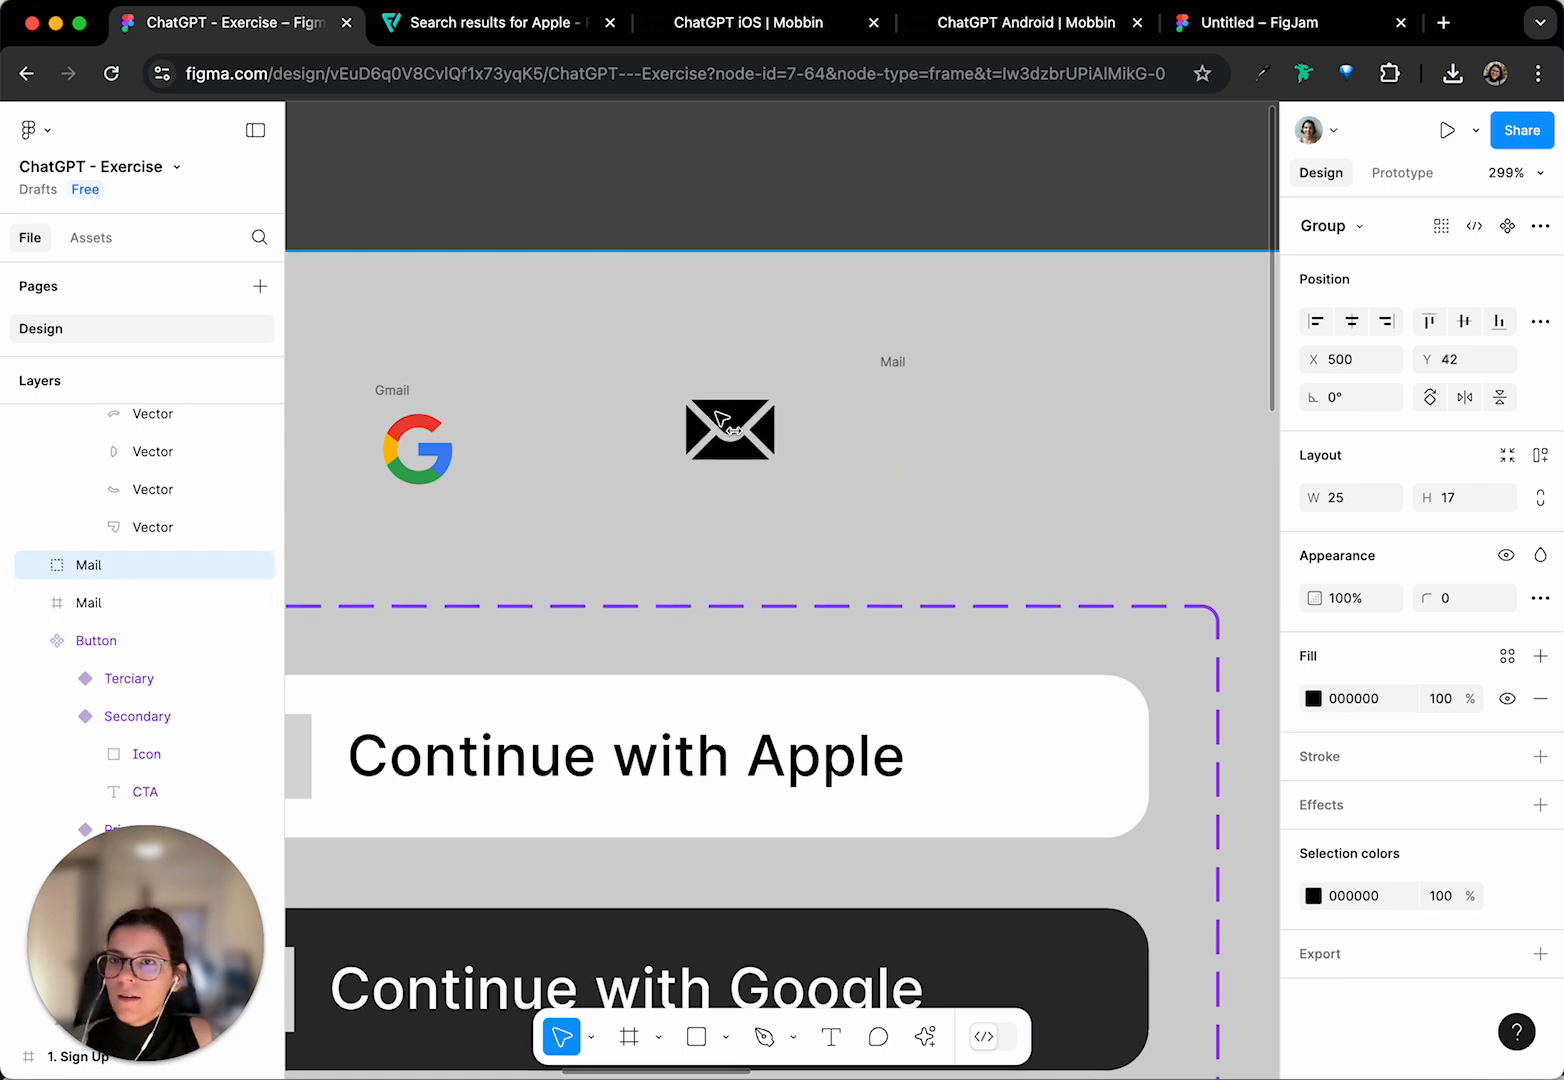
{"action": "left_click", "coordinate": [893, 363]}
{"action": "key", "text": "Delete"}
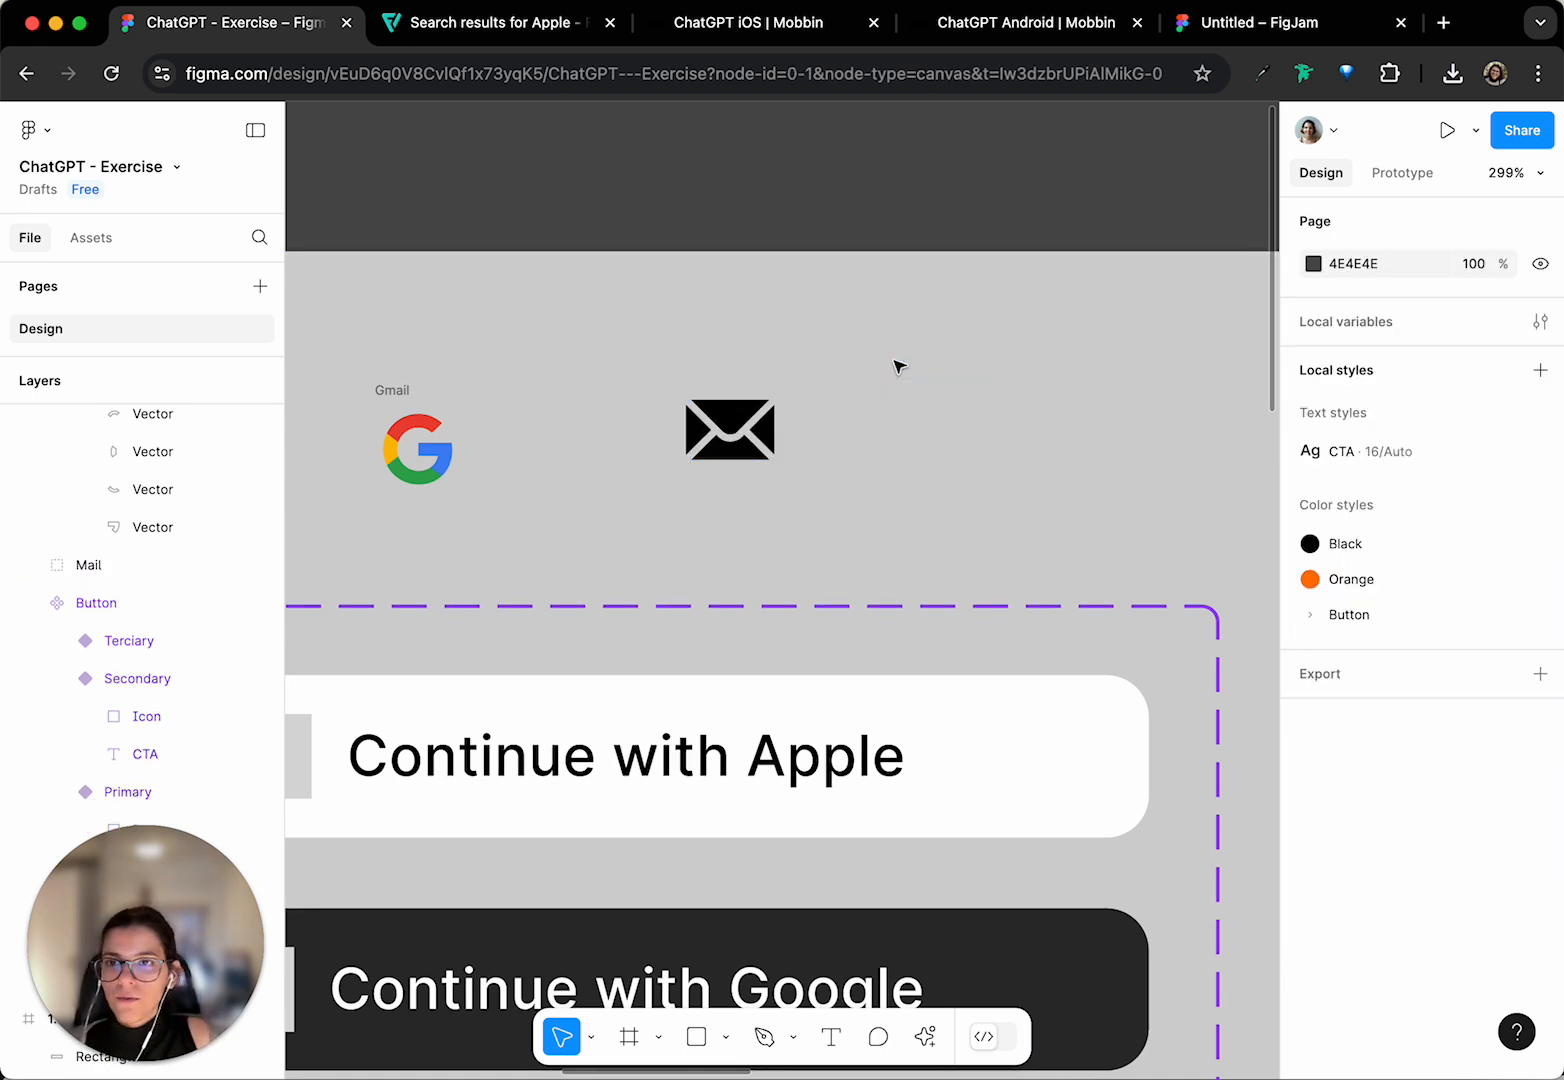
- Wrap the Mail group in an outer group and apply auto layout to that outer group
{"action": "left_click", "coordinate": [731, 425]}
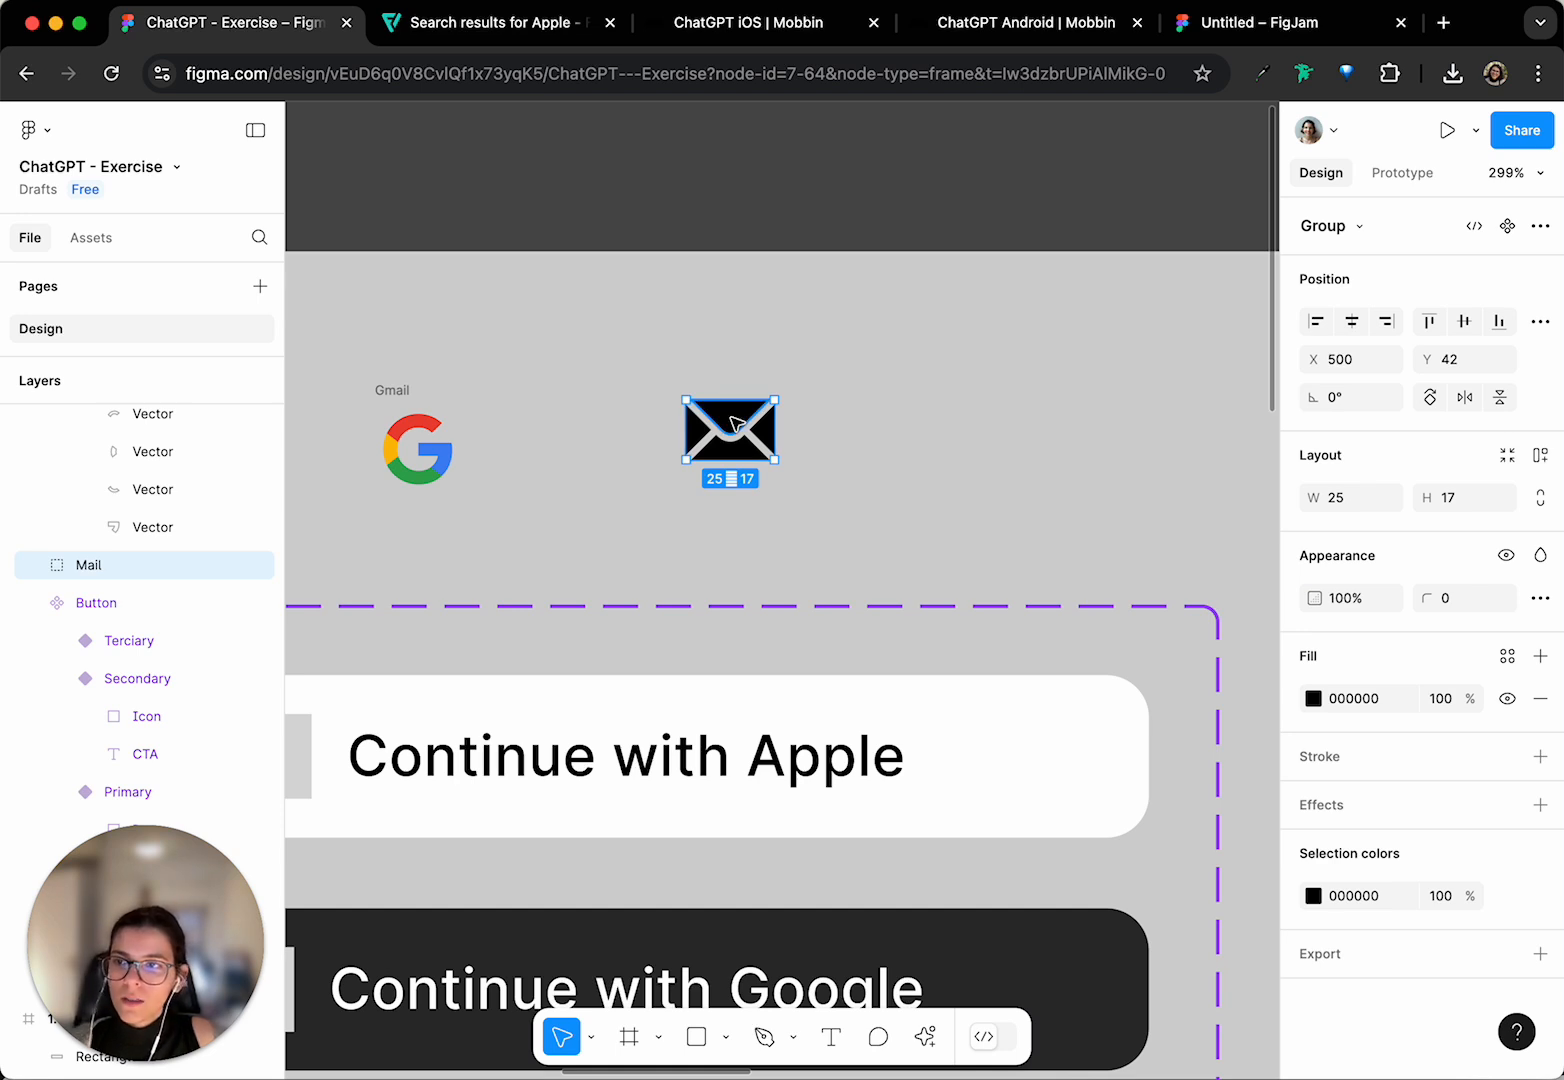
{"action": "key", "text": "super+g"}
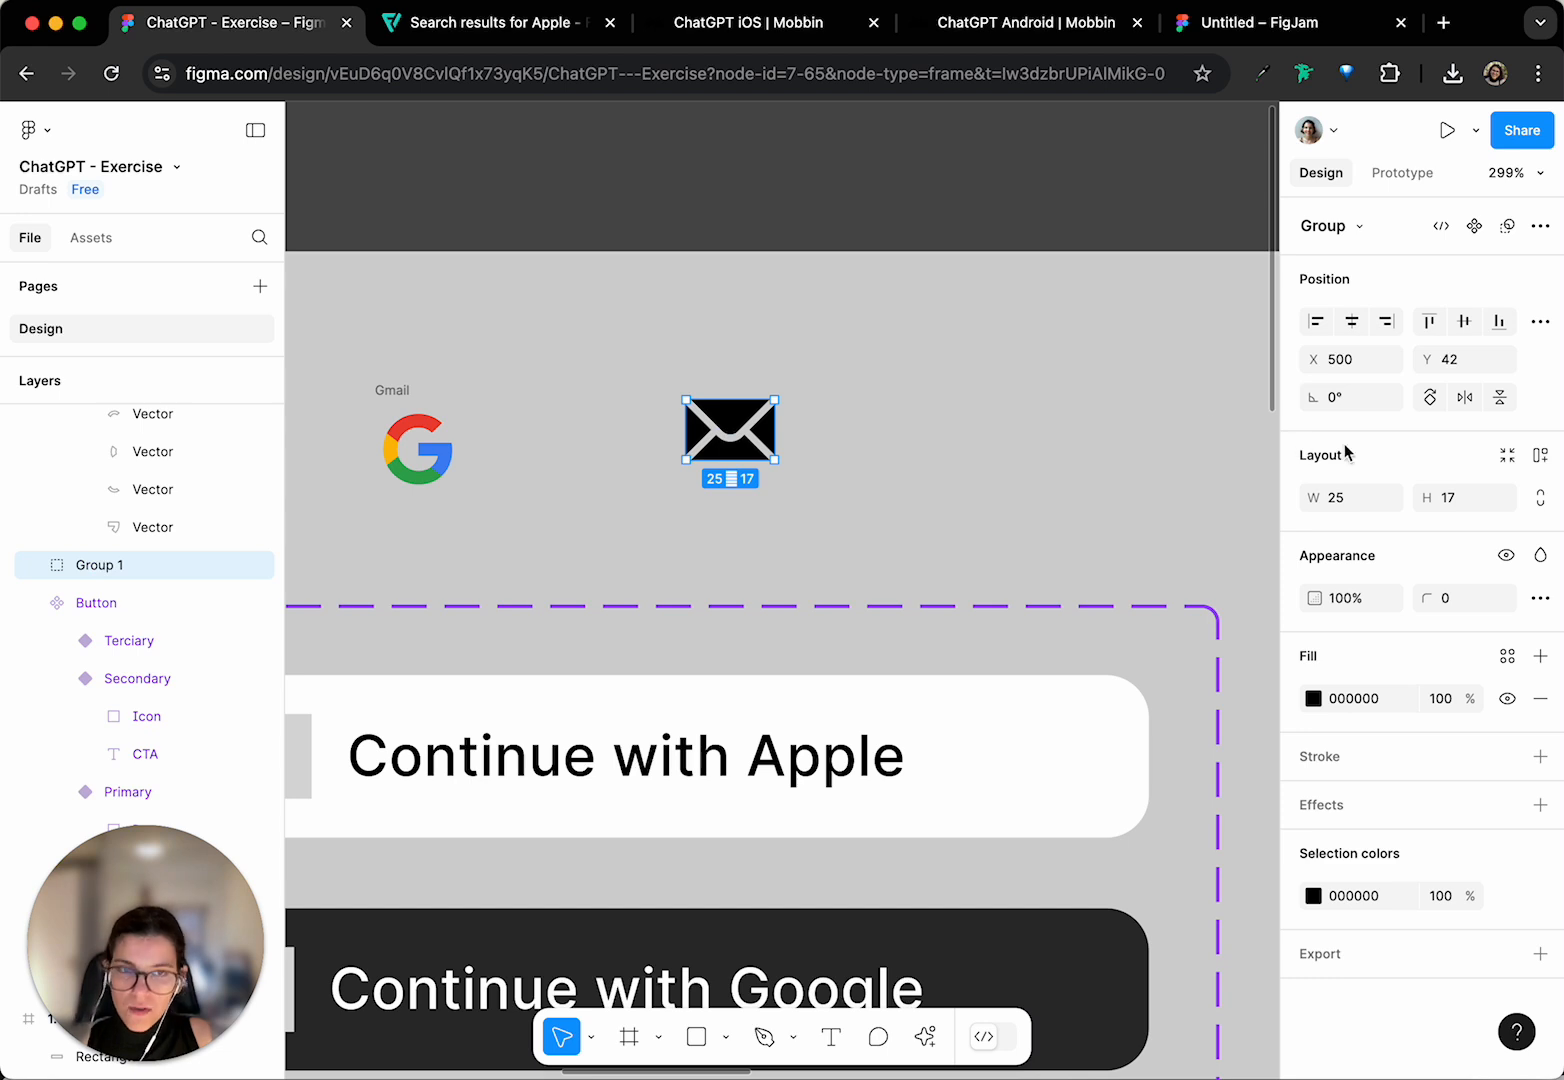
{"action": "left_click", "coordinate": [1540, 455]}
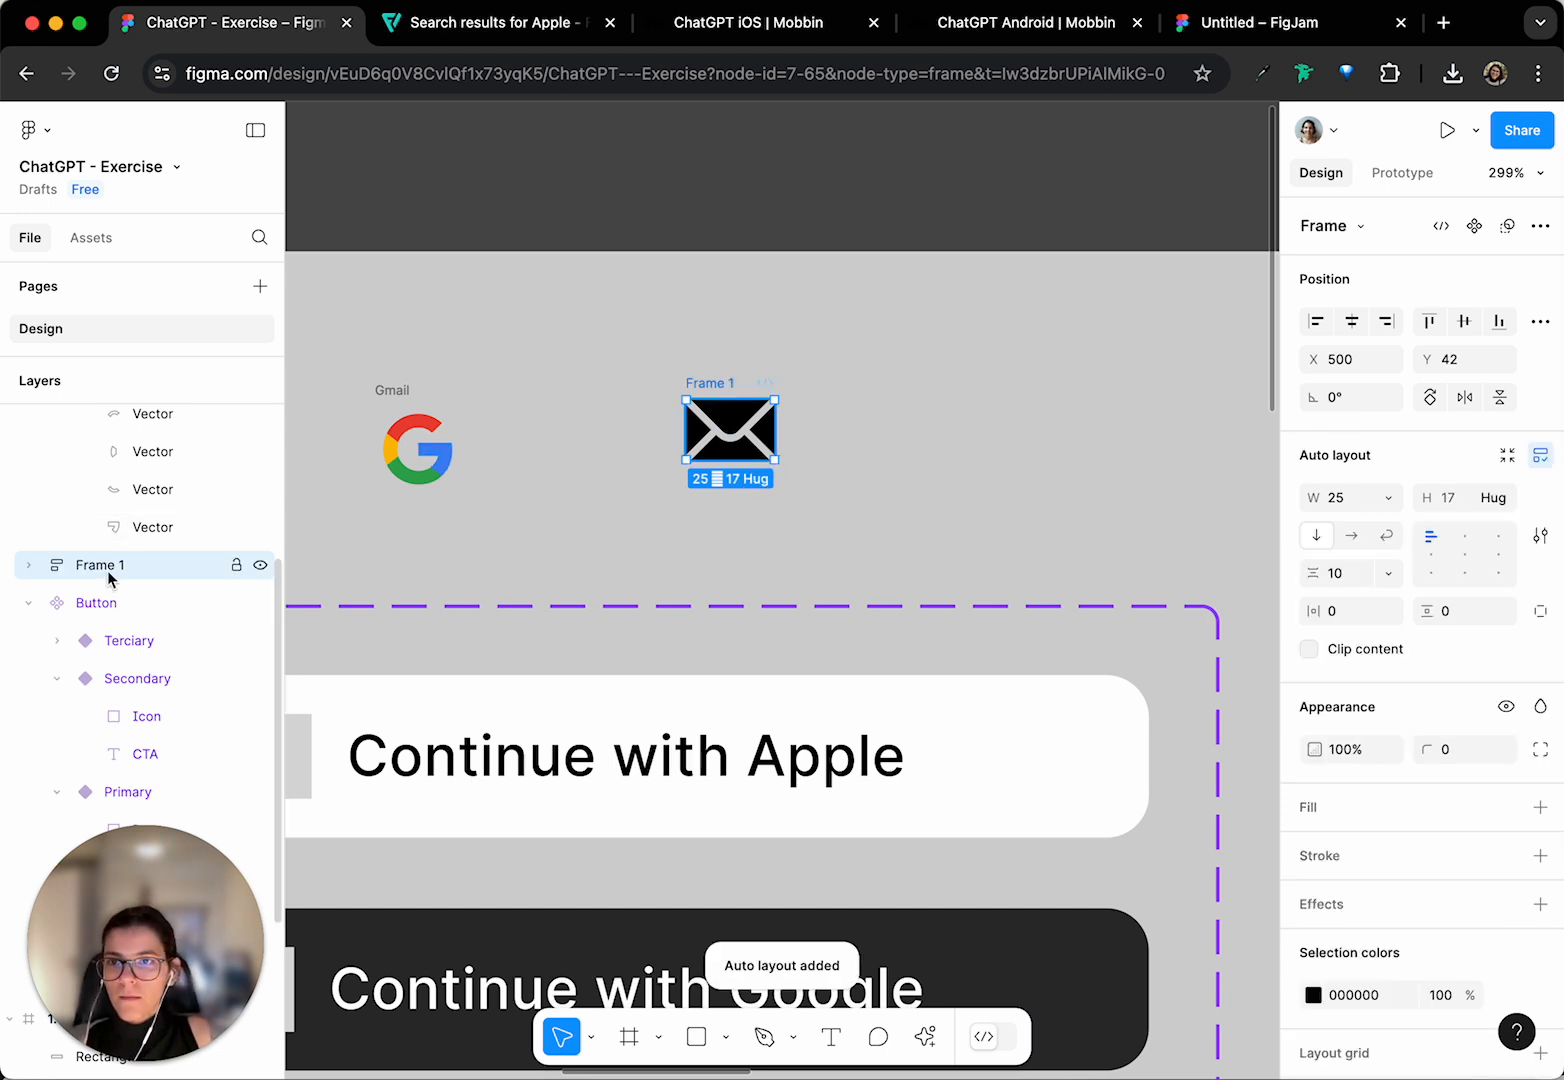
- Rename the auto layout frame around the envelope icon as Mail
{"action": "double_click", "coordinate": [108, 572]}
{"action": "type", "text": "Mail"}
{"action": "key", "text": "Return"}
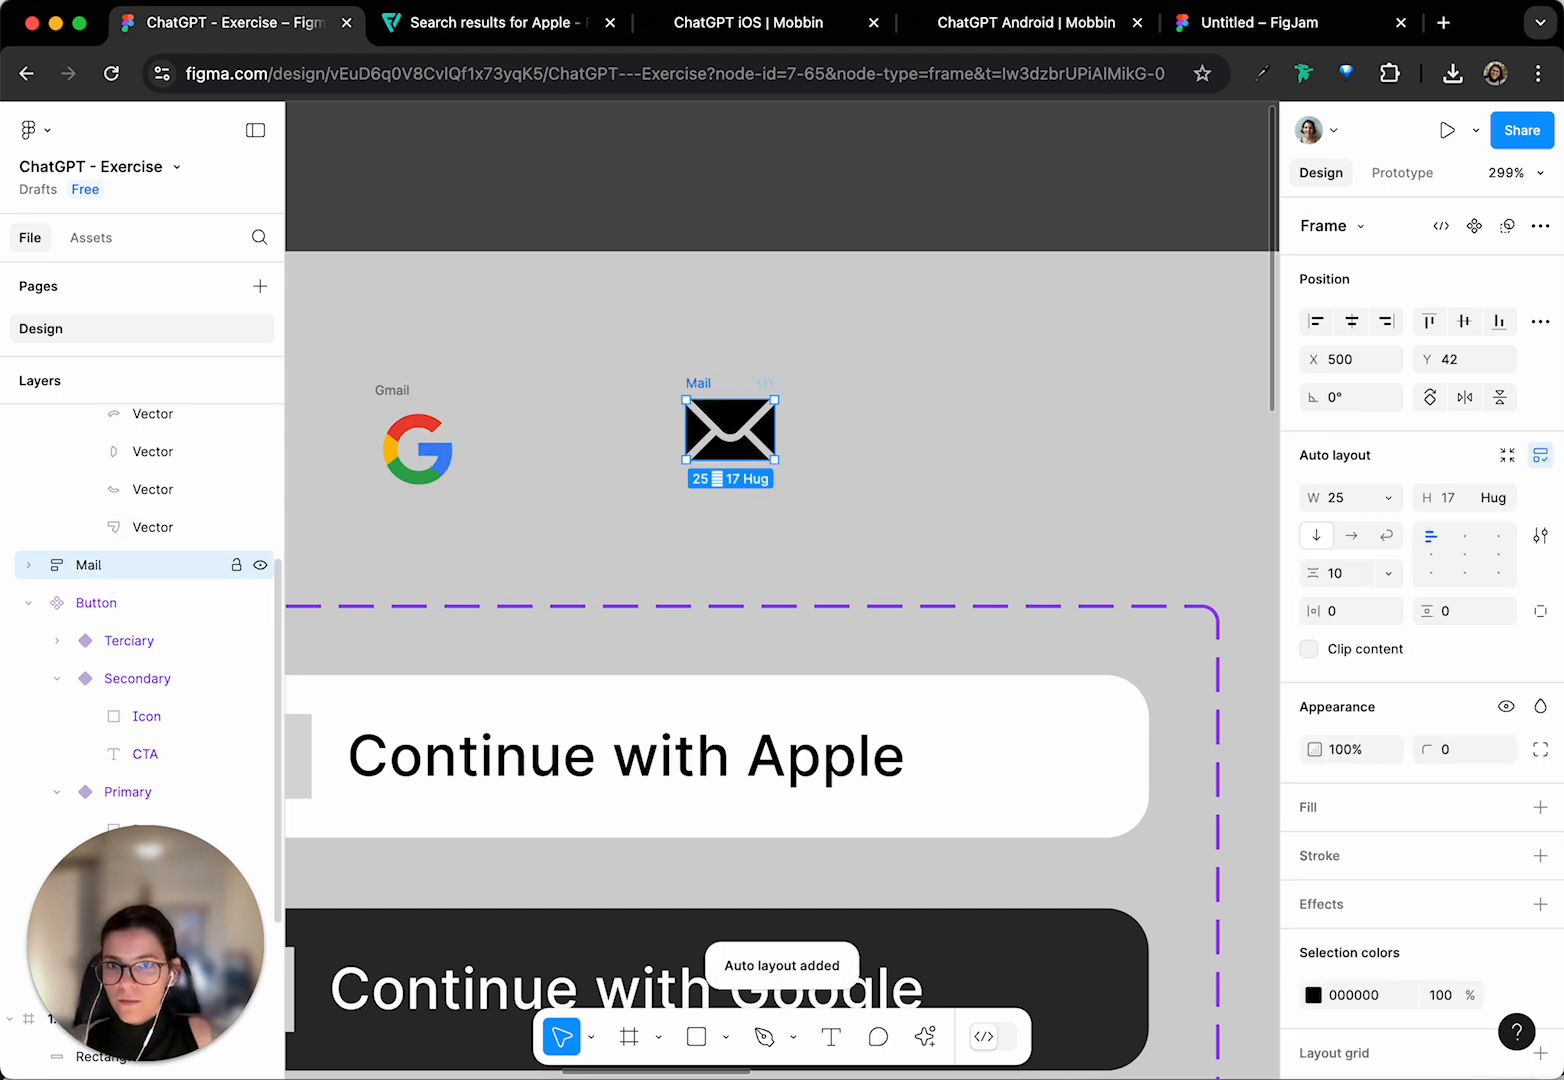
- Lock the aspect ratio of the inner Mail group and set its width to 20
{"action": "left_click", "coordinate": [1346, 499]}
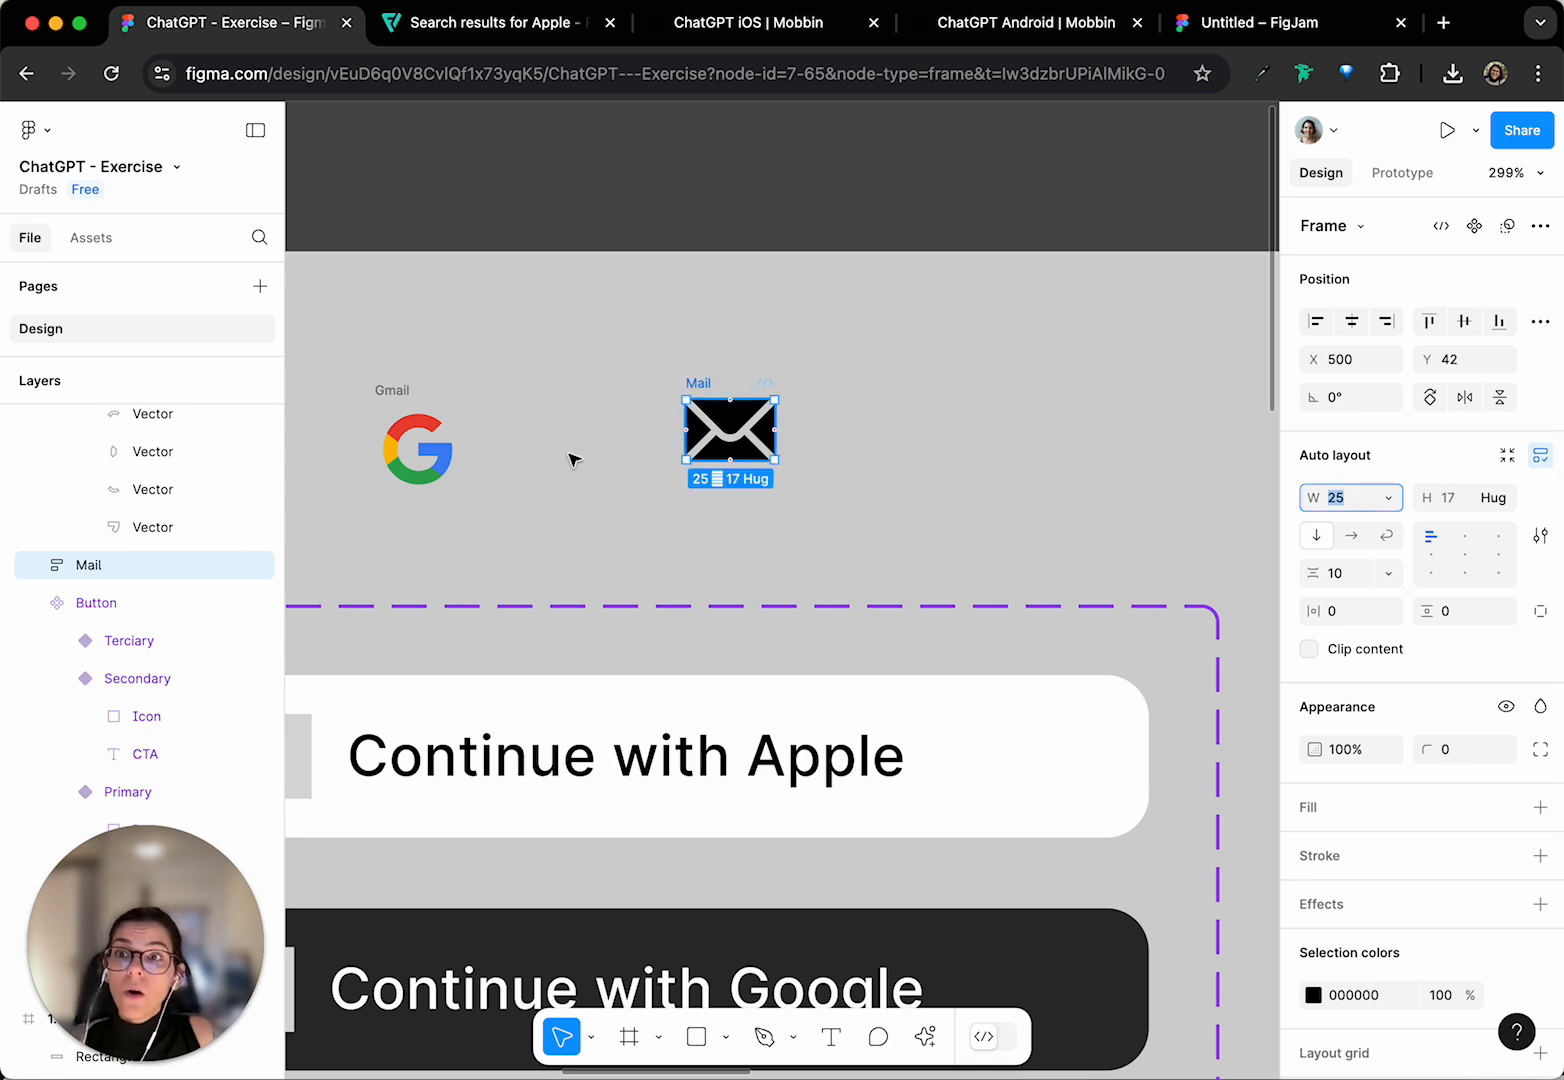
{"action": "left_click", "coordinate": [28, 565]}
{"action": "left_click", "coordinate": [132, 606]}
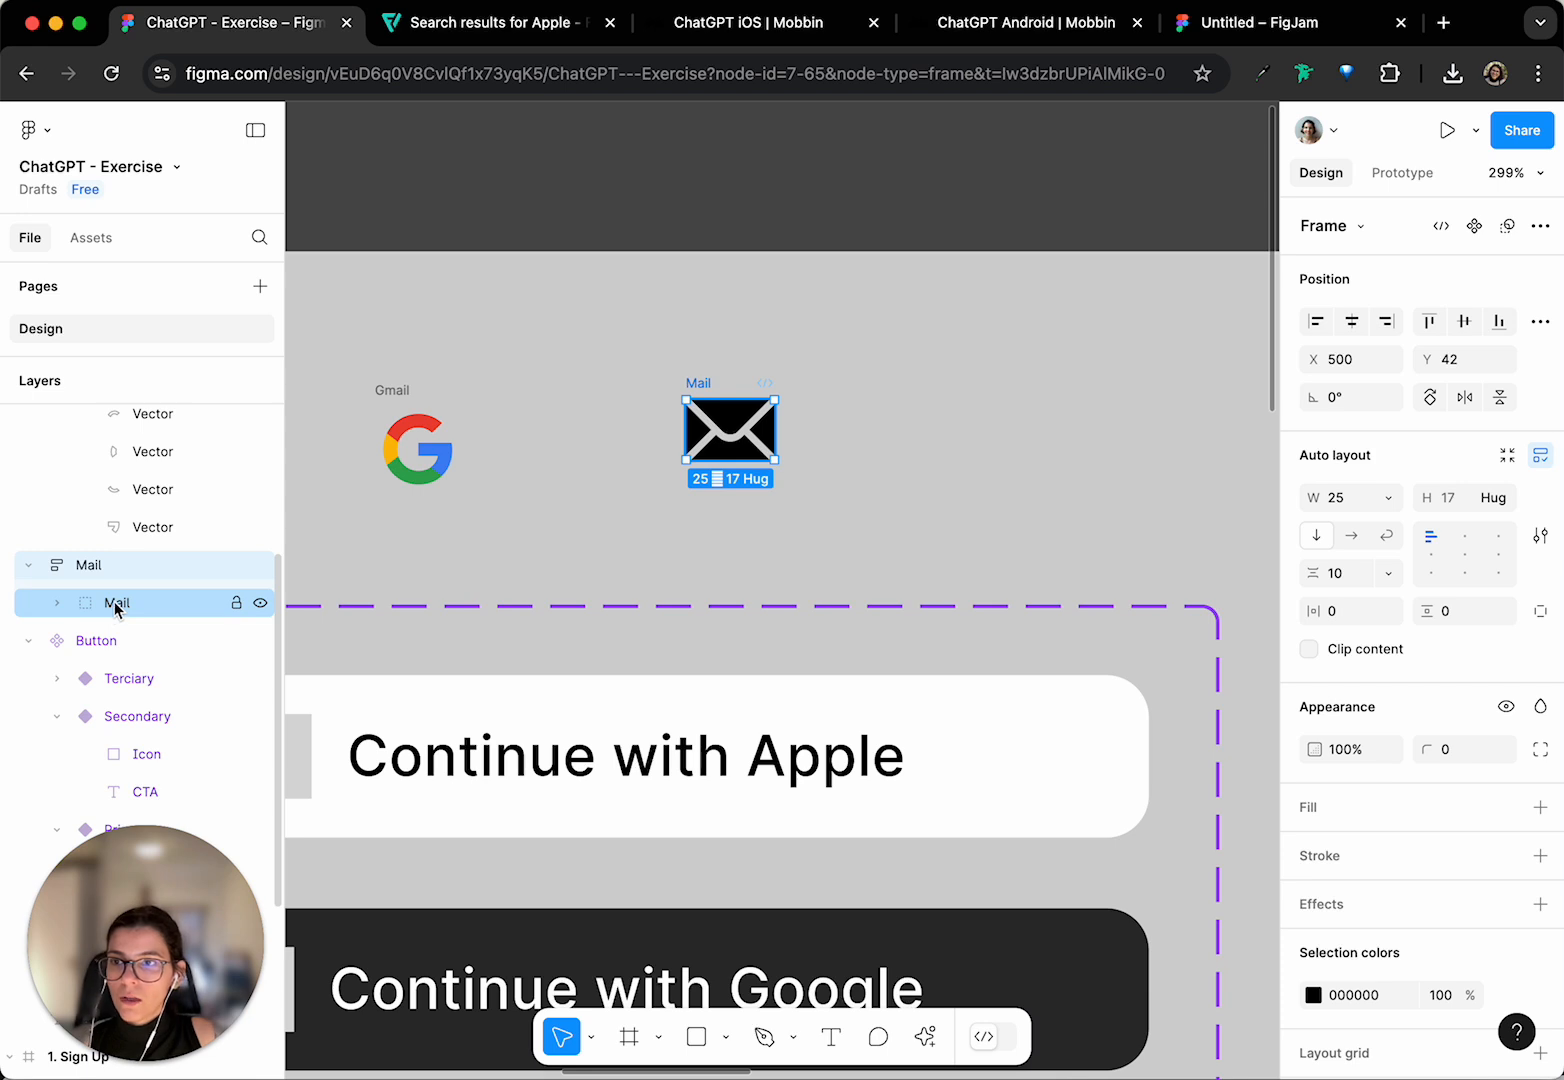
{"action": "left_click", "coordinate": [116, 607]}
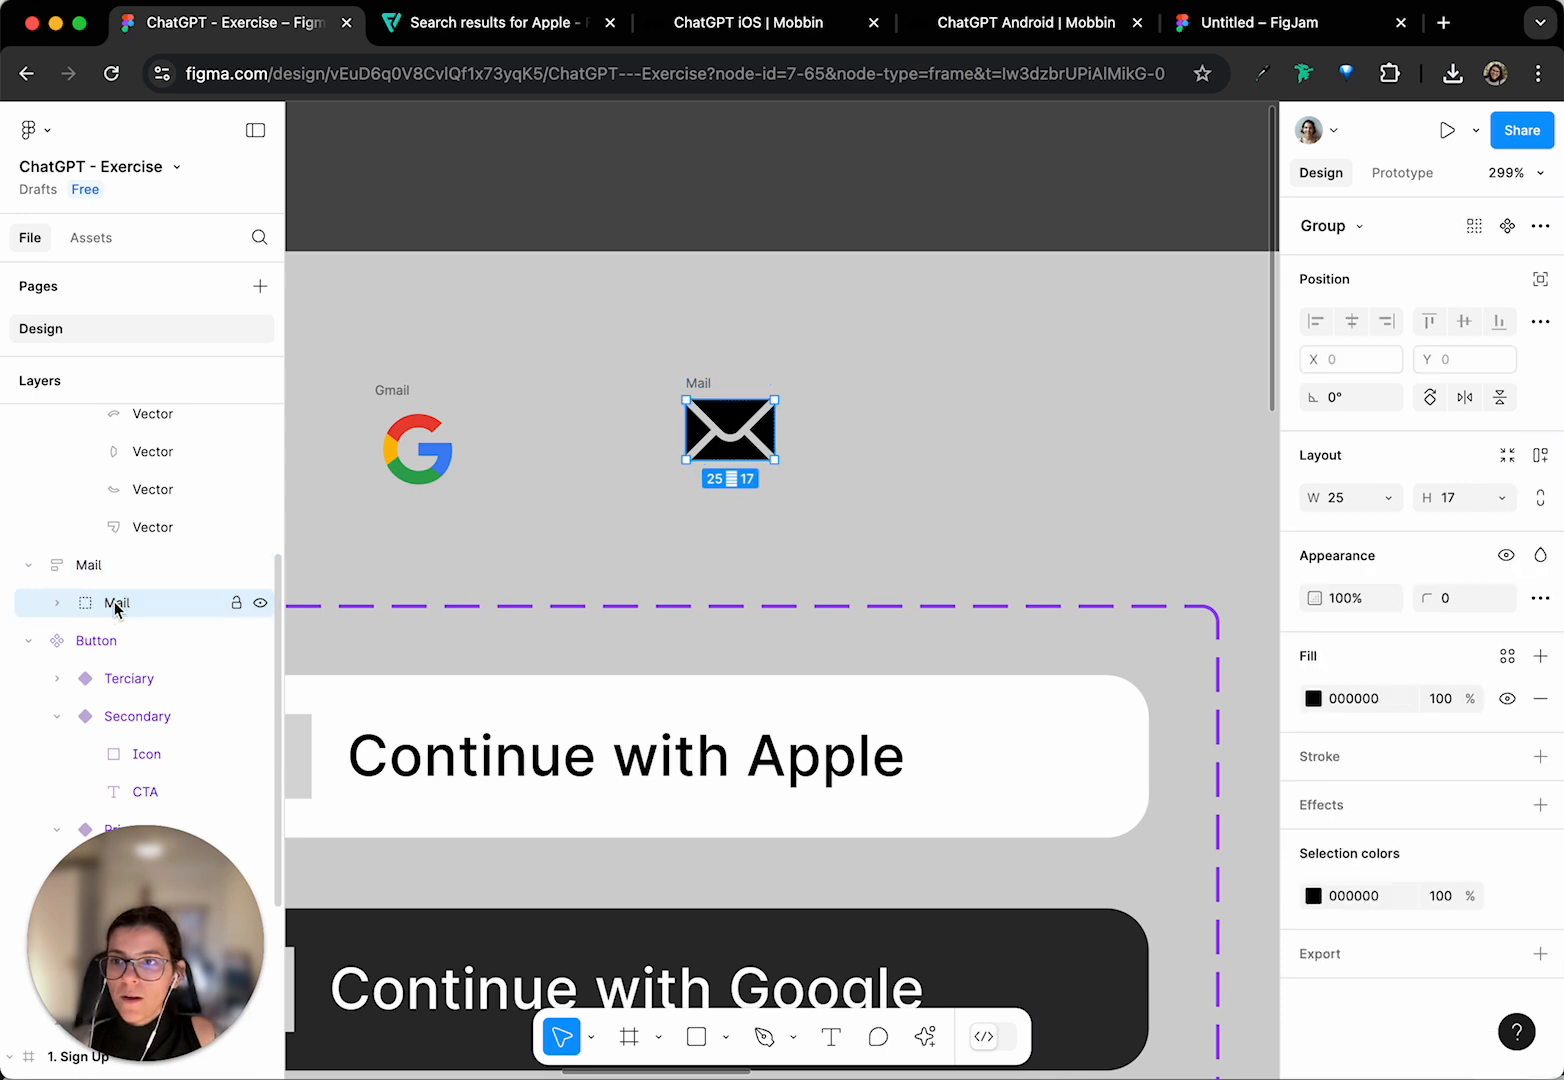
{"action": "left_click", "coordinate": [1540, 500]}
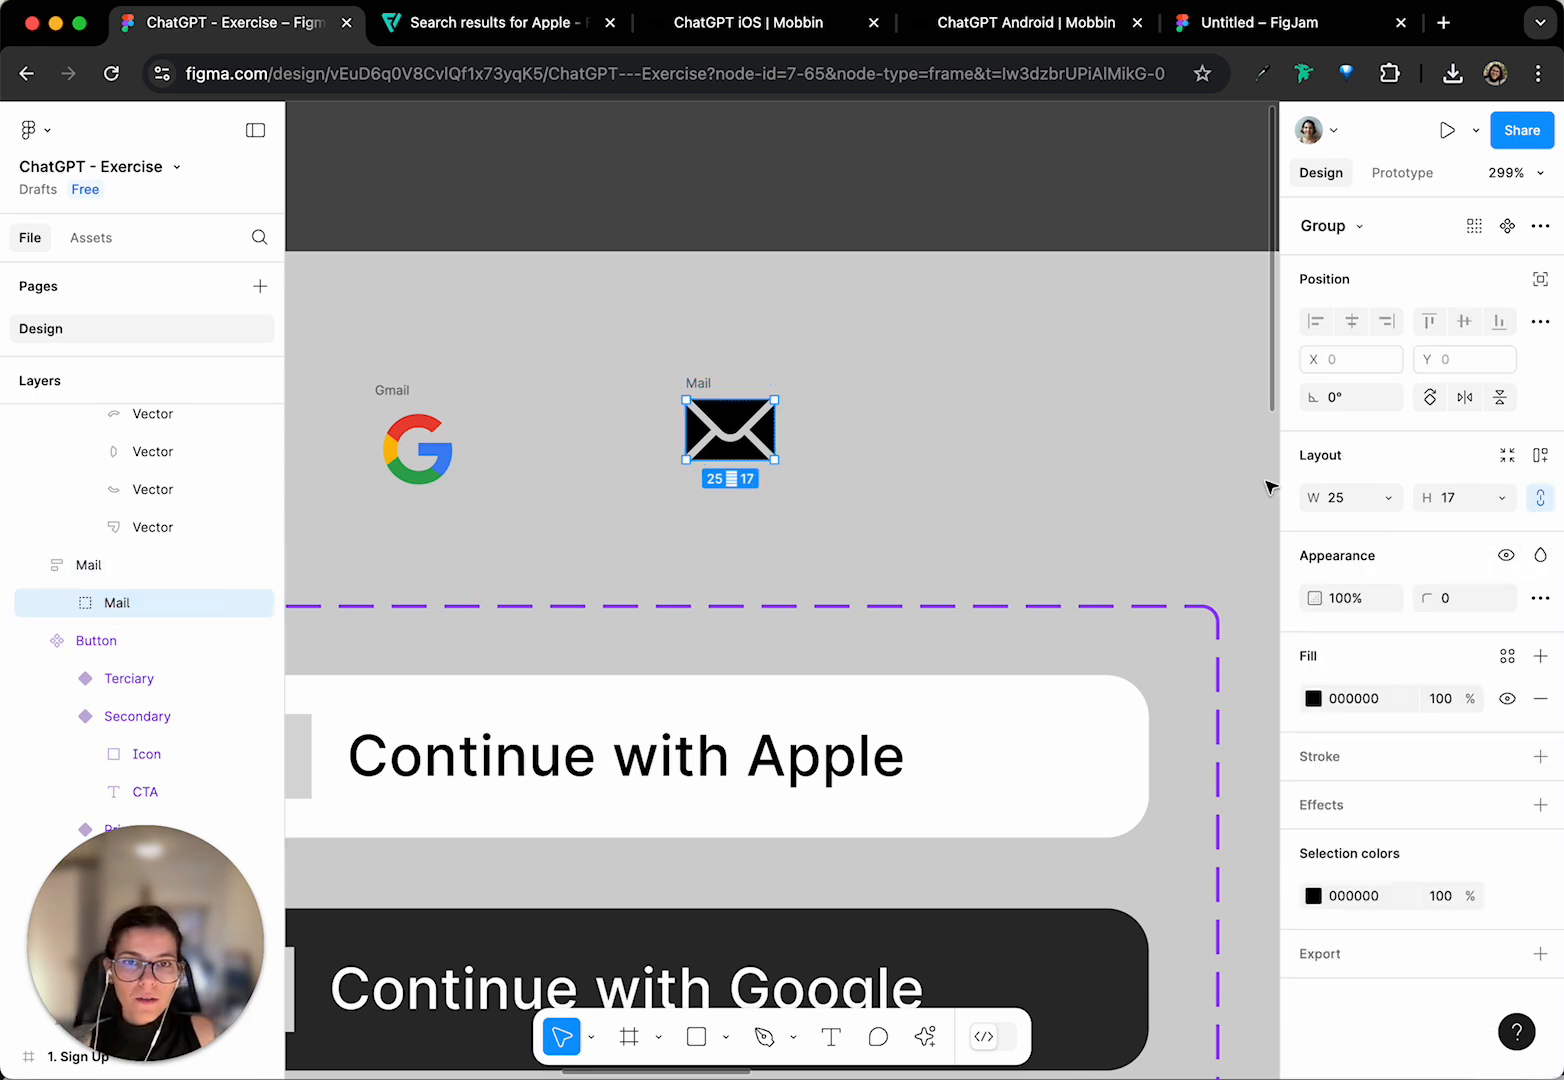
{"action": "left_click", "coordinate": [1333, 503]}
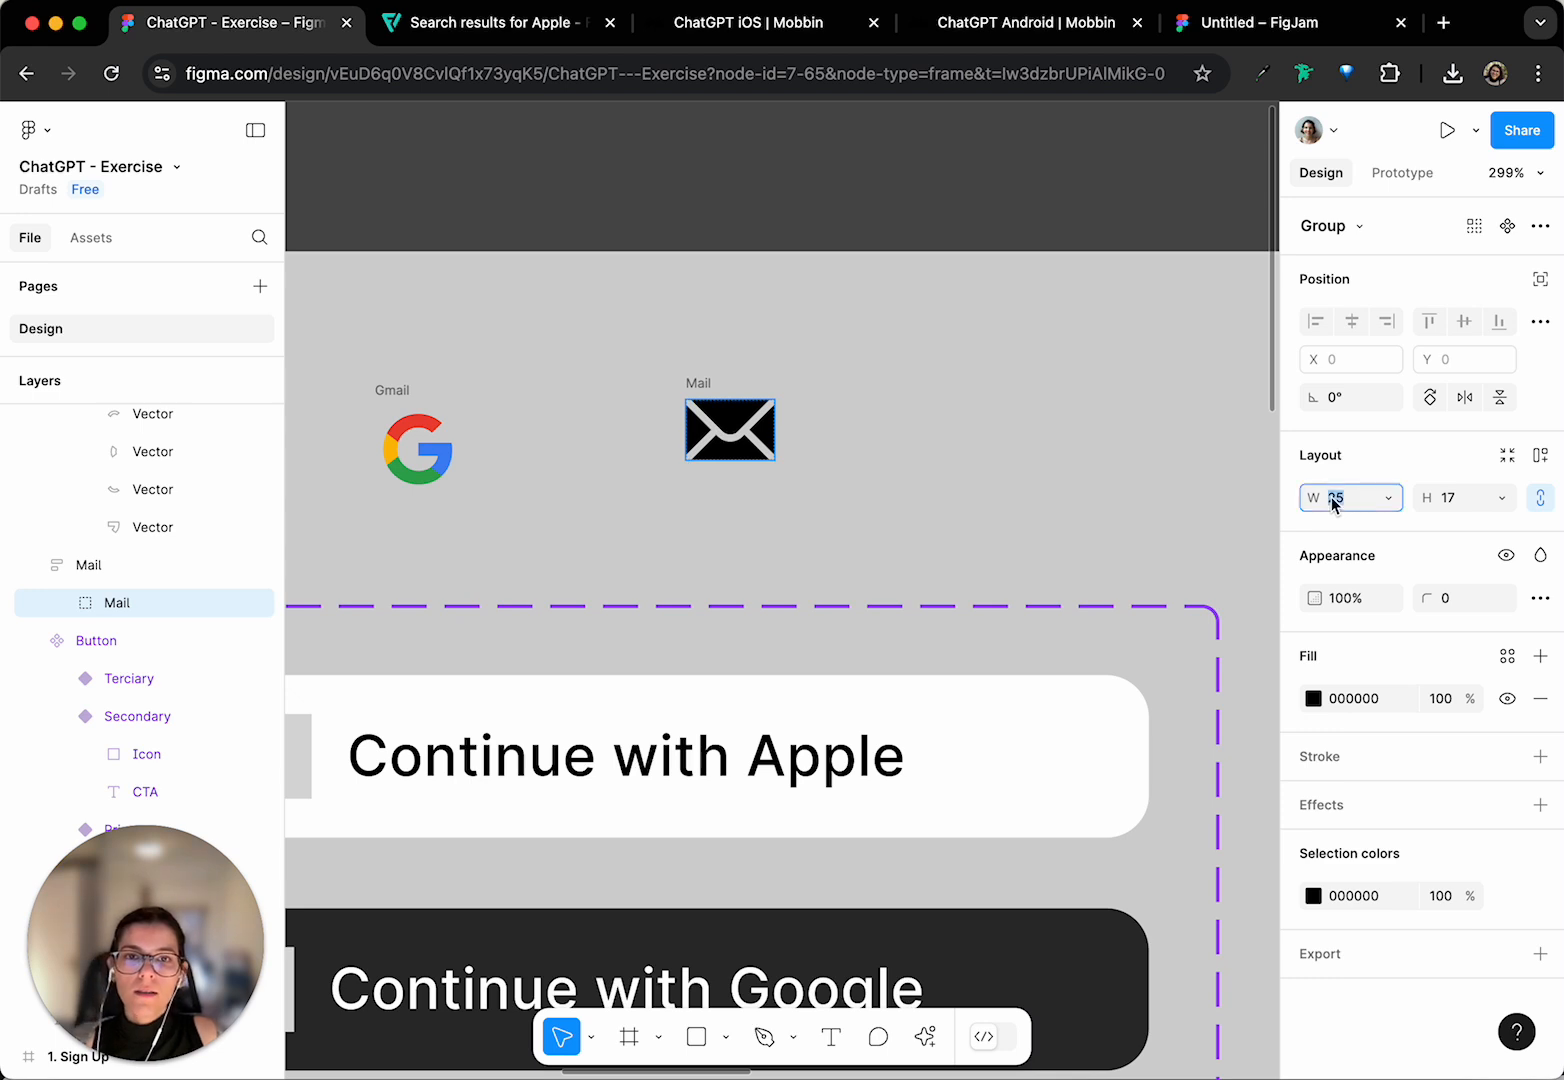
{"action": "type", "text": "2"}
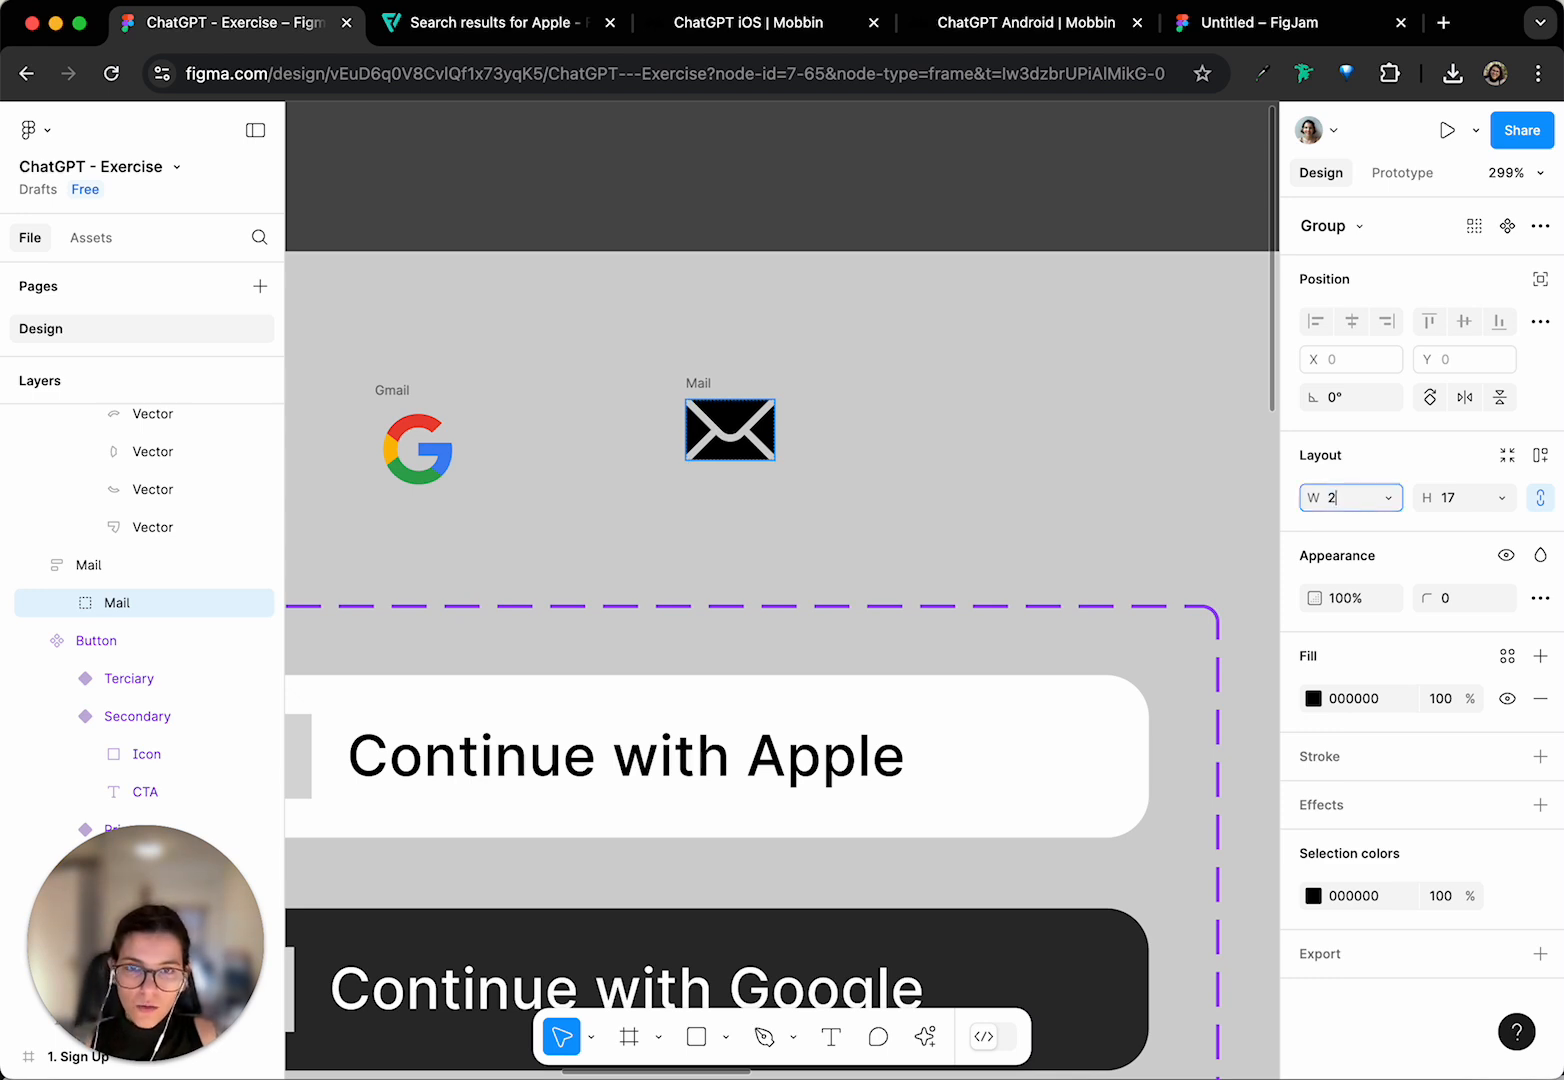
{"action": "key", "text": "Return"}
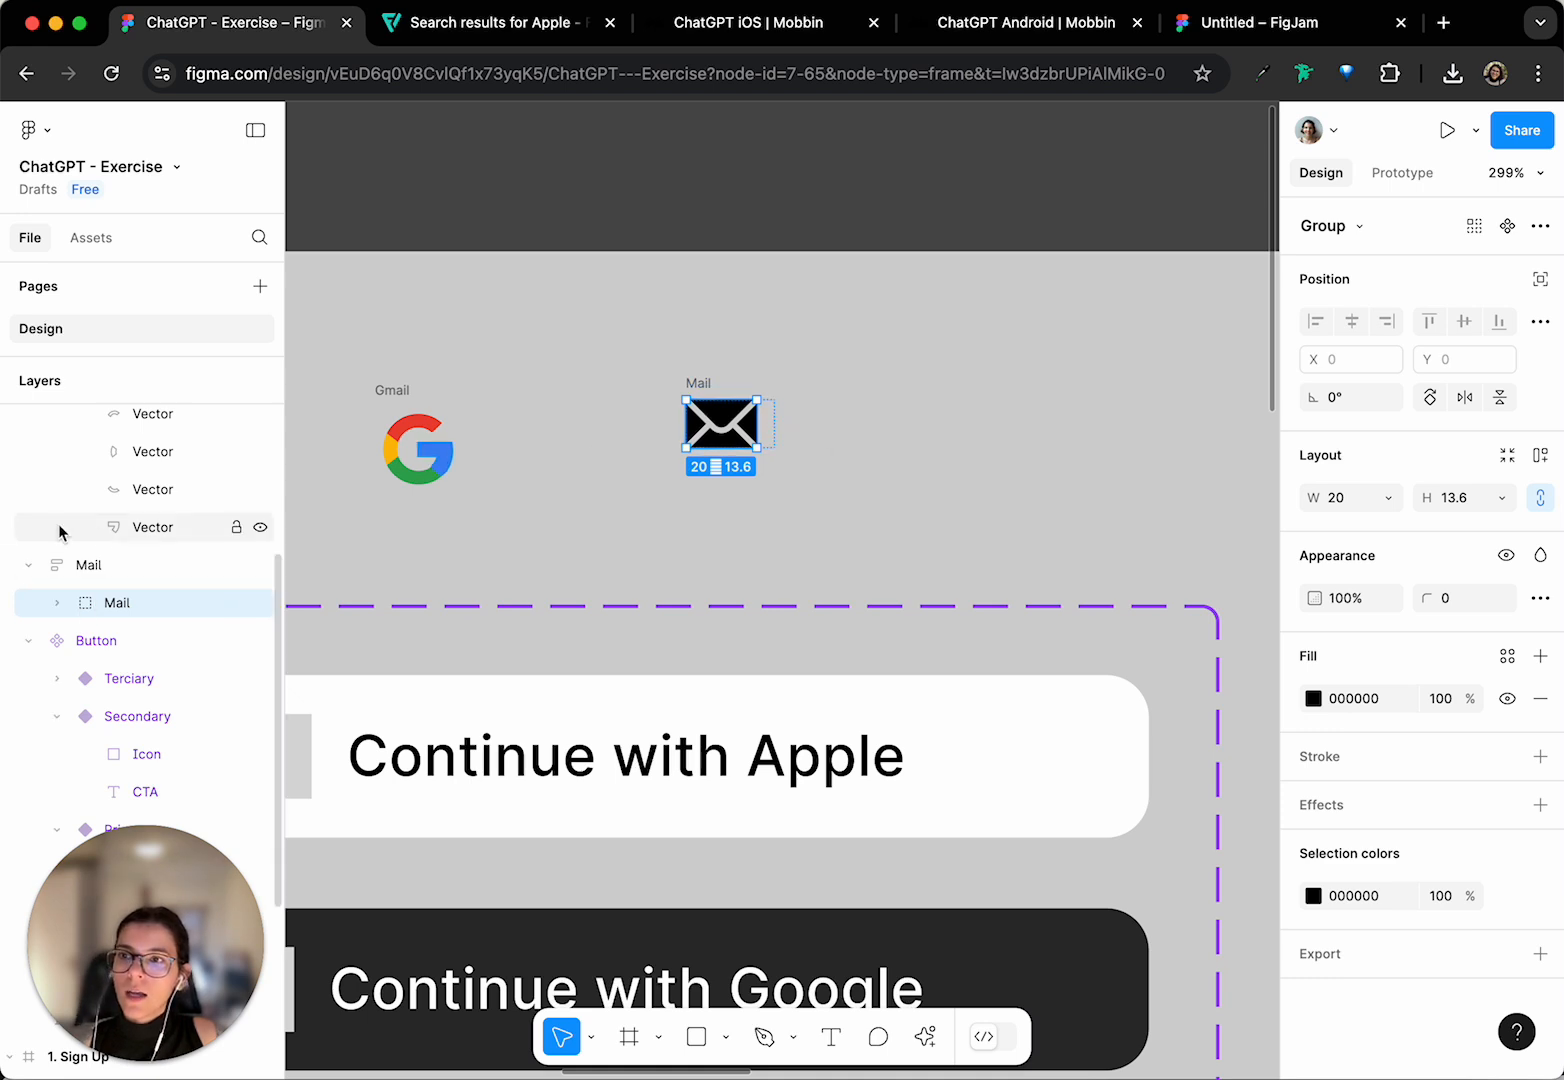
- Set the Mail auto layout frame to 24 by 24 and align its content to the centre
{"action": "left_click", "coordinate": [109, 566]}
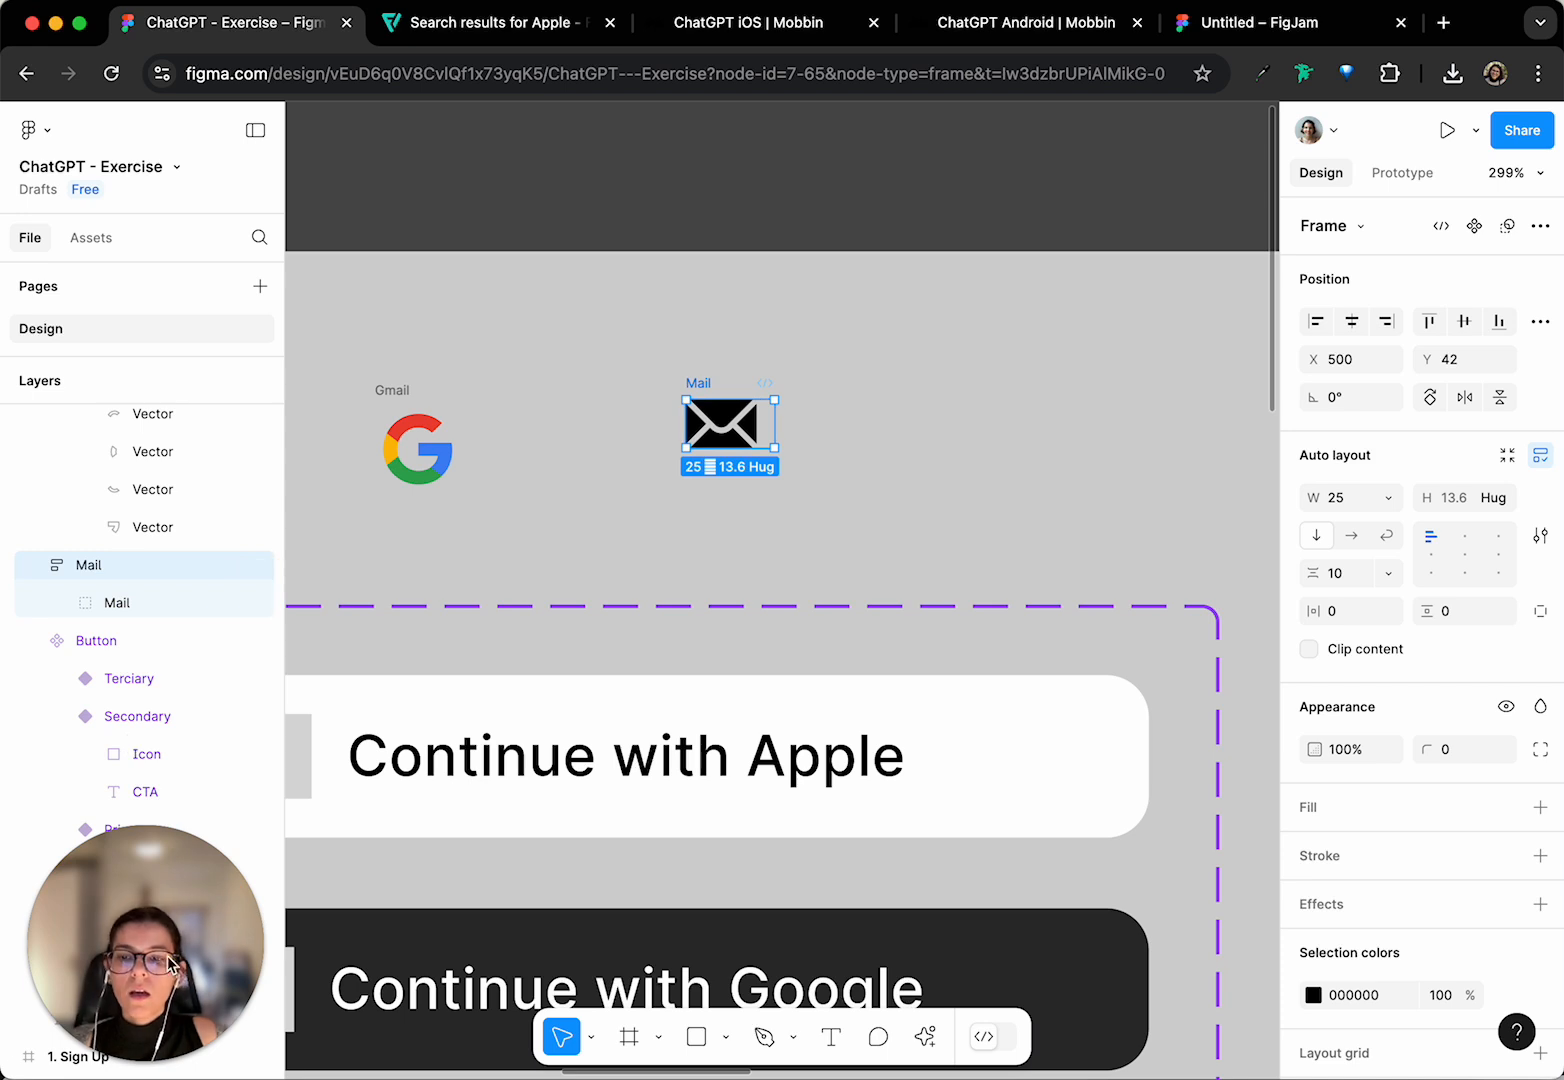
{"action": "left_click", "coordinate": [1339, 501]}
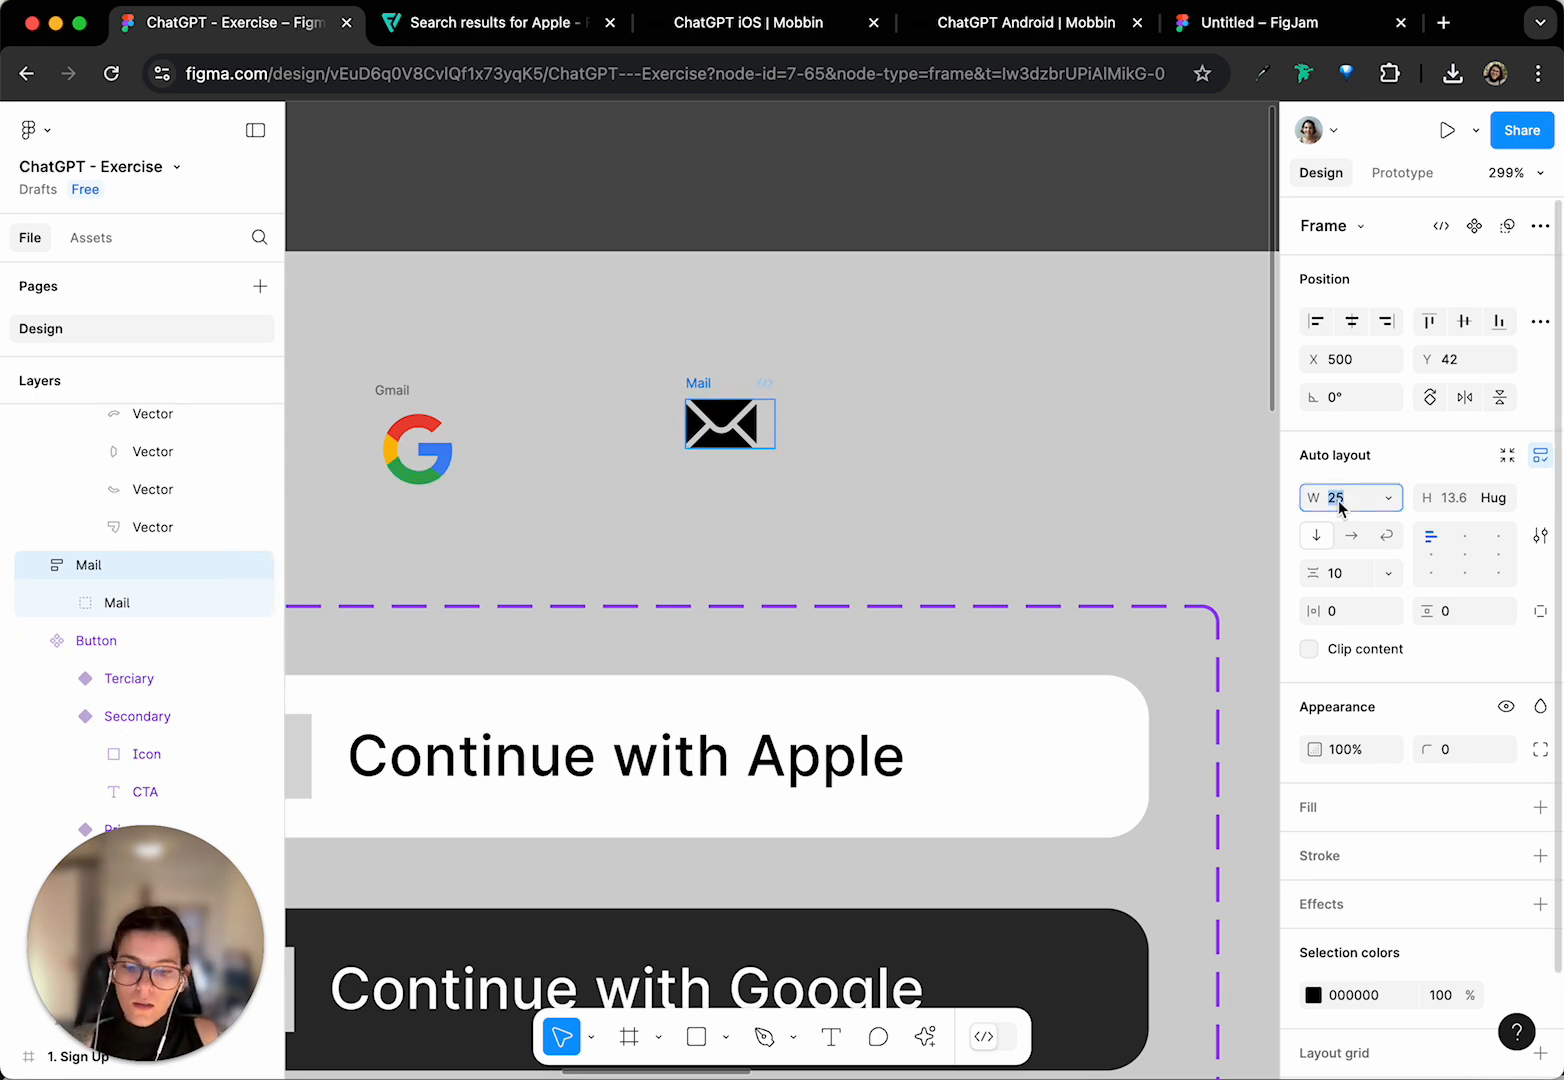
{"action": "type", "text": "24"}
{"action": "key", "text": "Return"}
{"action": "left_click", "coordinate": [1462, 505]}
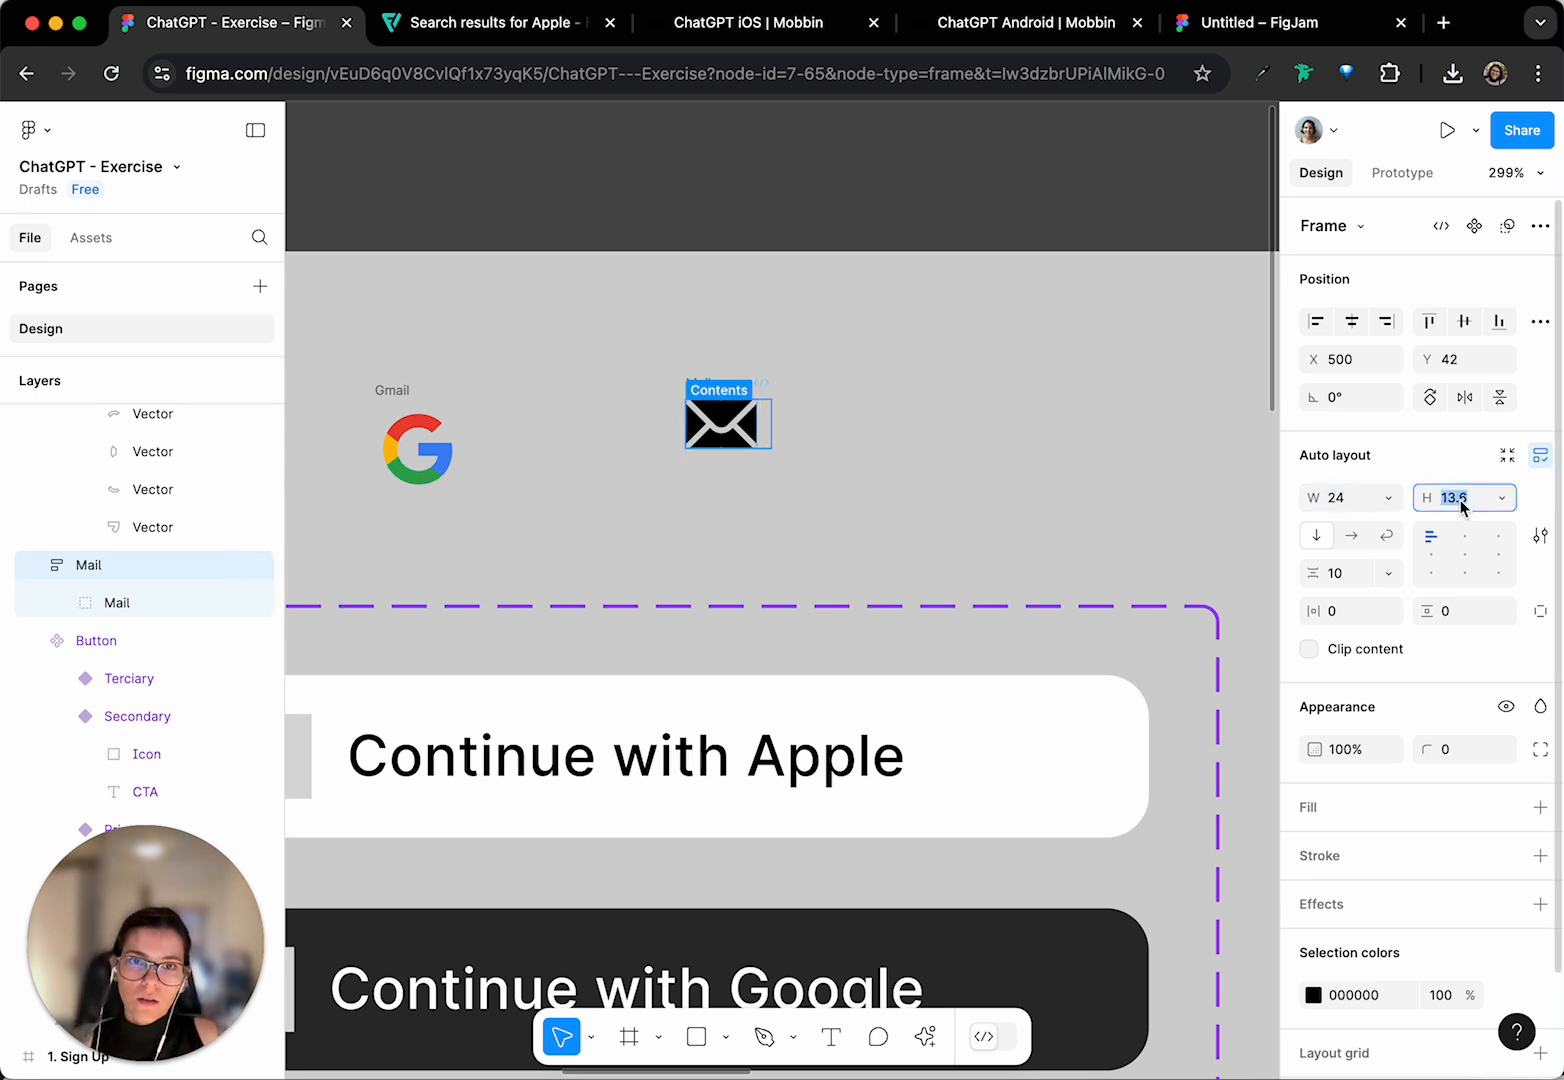
{"action": "type", "text": "24"}
{"action": "key", "text": "Return"}
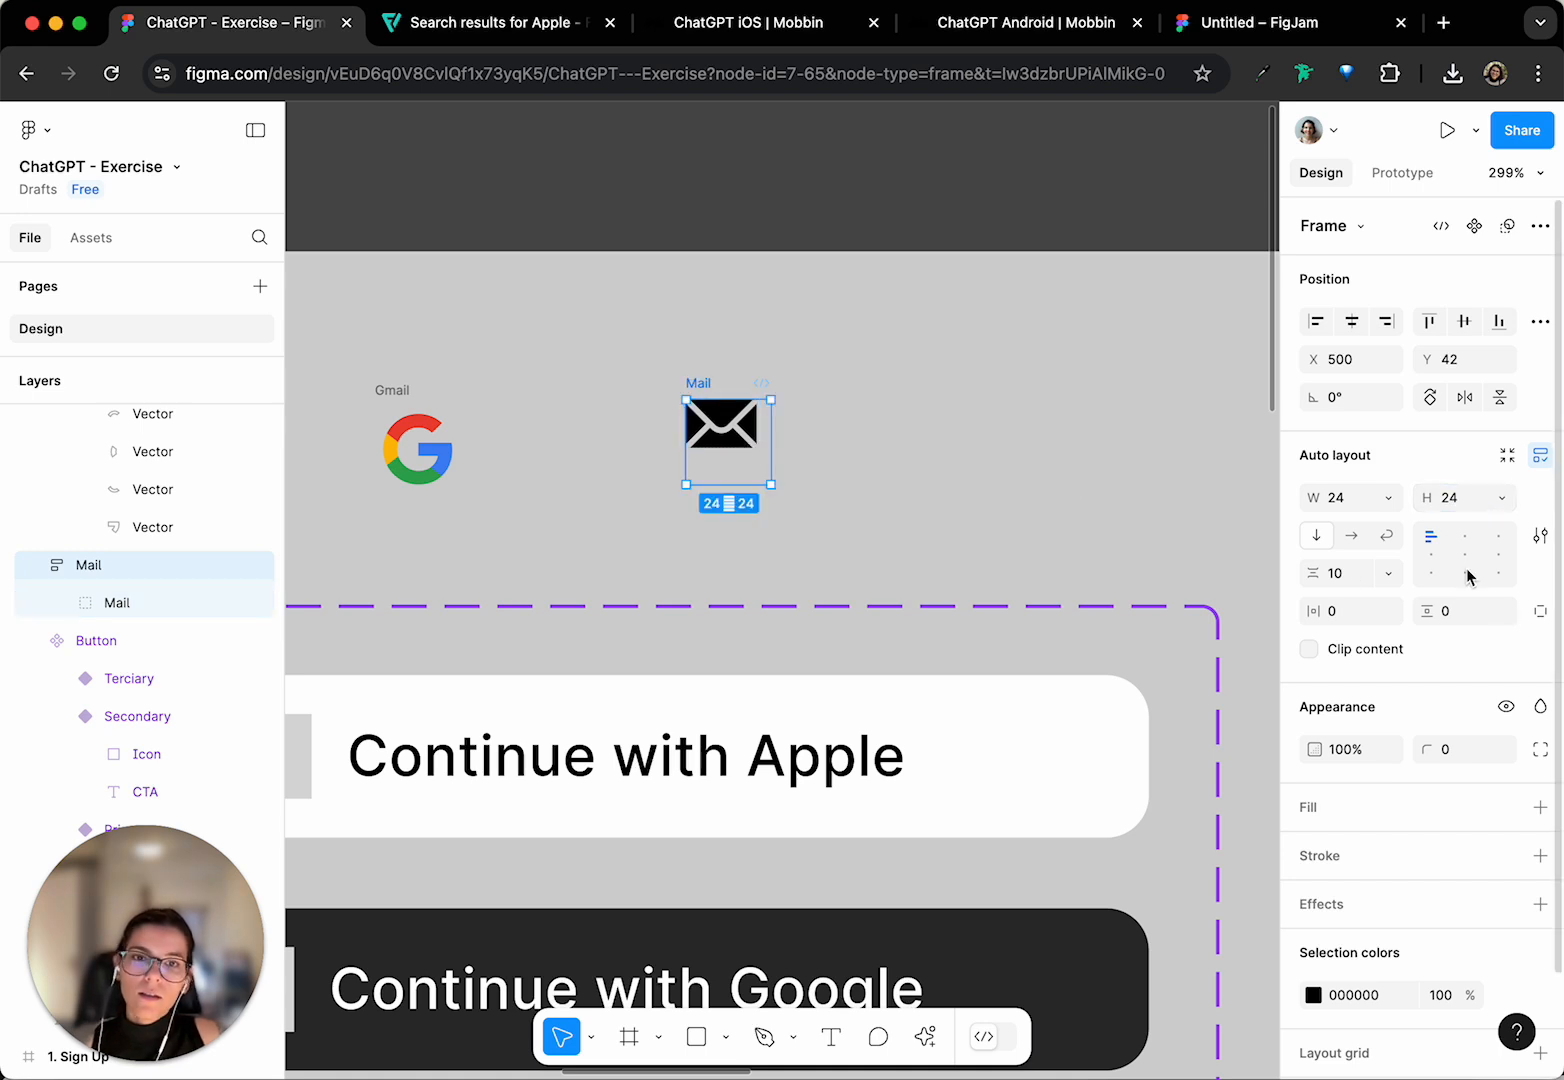
{"action": "left_click", "coordinate": [1463, 558]}
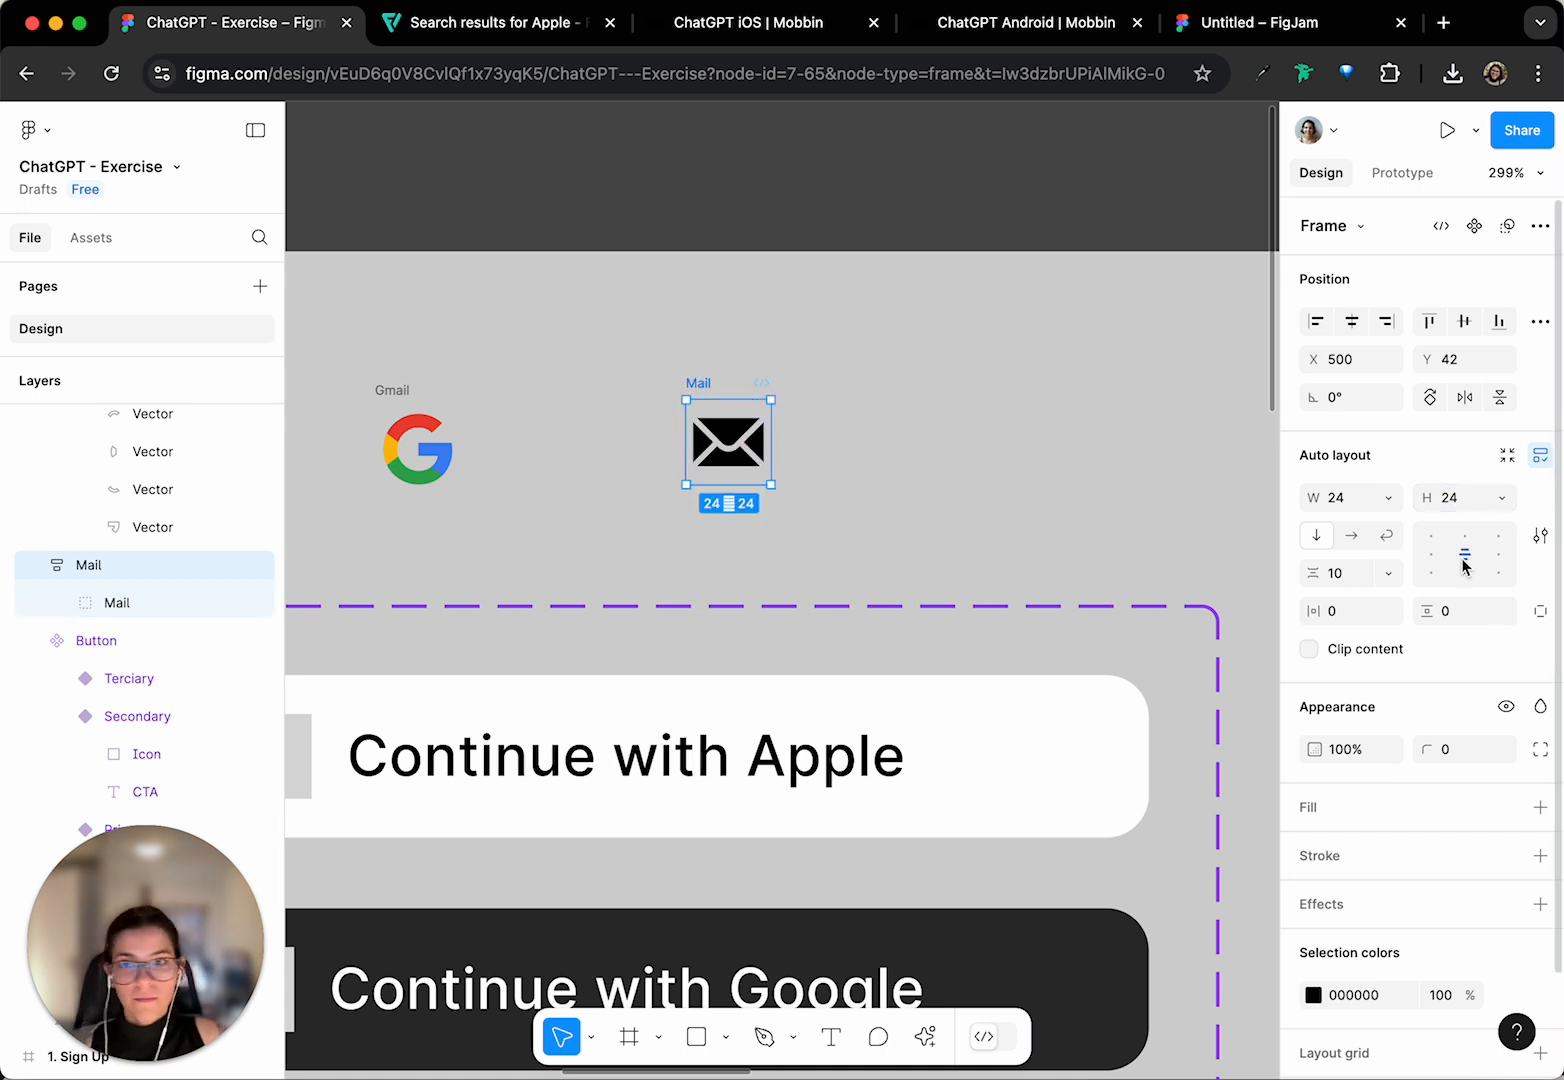
- Move the Gmail icon frame closer to the Icons component set, to about X 385, Y 48 in the UI Kit
{"action": "scroll", "coordinate": [1009, 562], "scroll_direction": "left", "scroll_amount": 6}
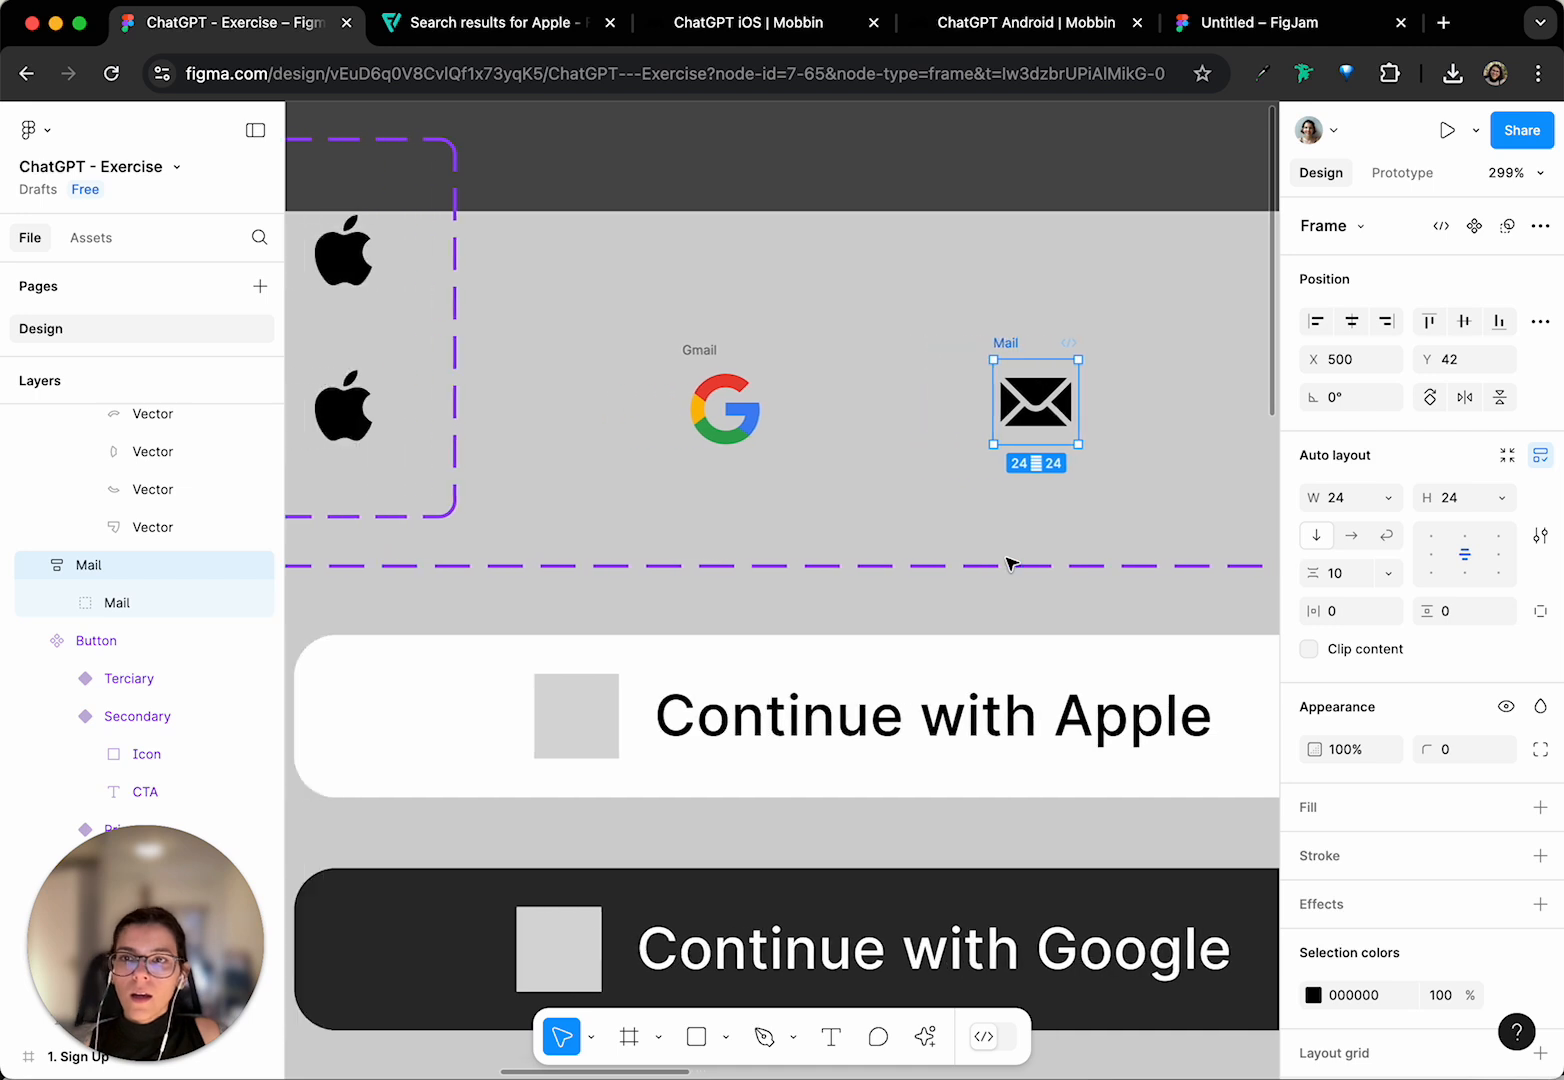
{"action": "scroll", "coordinate": [1010, 560], "scroll_direction": "up", "scroll_amount": 3}
{"action": "scroll", "coordinate": [1010, 560], "scroll_direction": "left", "scroll_amount": 2}
{"action": "scroll", "coordinate": [489, 482], "scroll_direction": "left", "scroll_amount": 2}
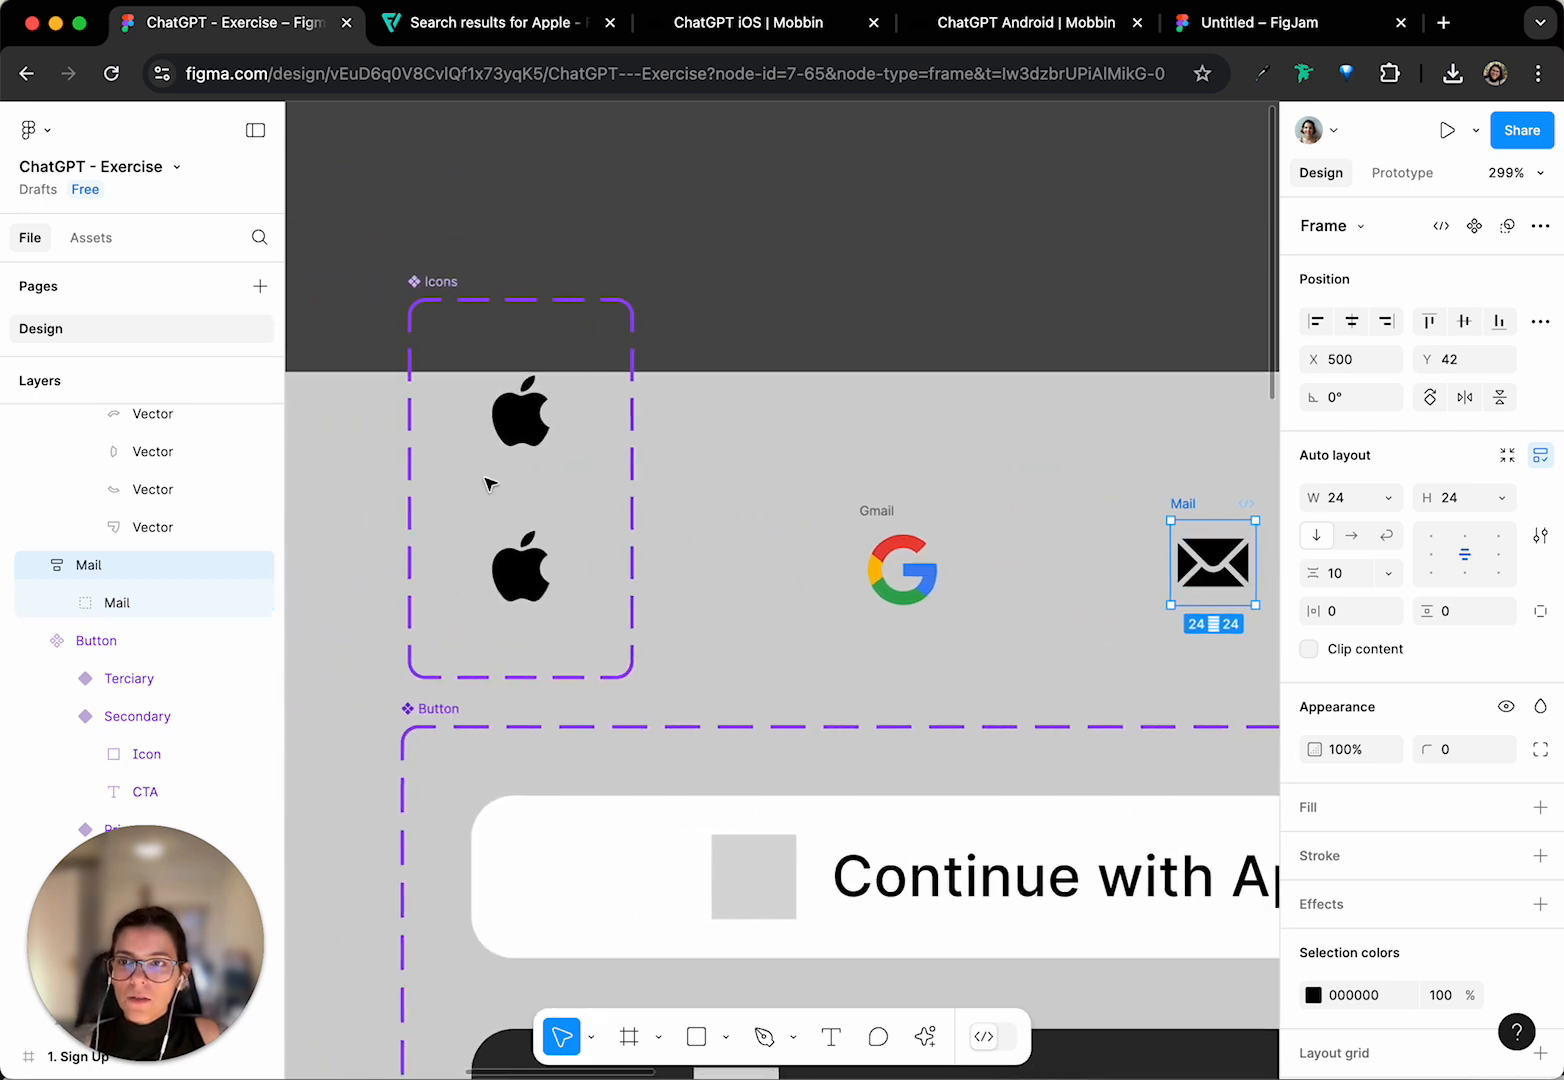
{"action": "left_click", "coordinate": [533, 572]}
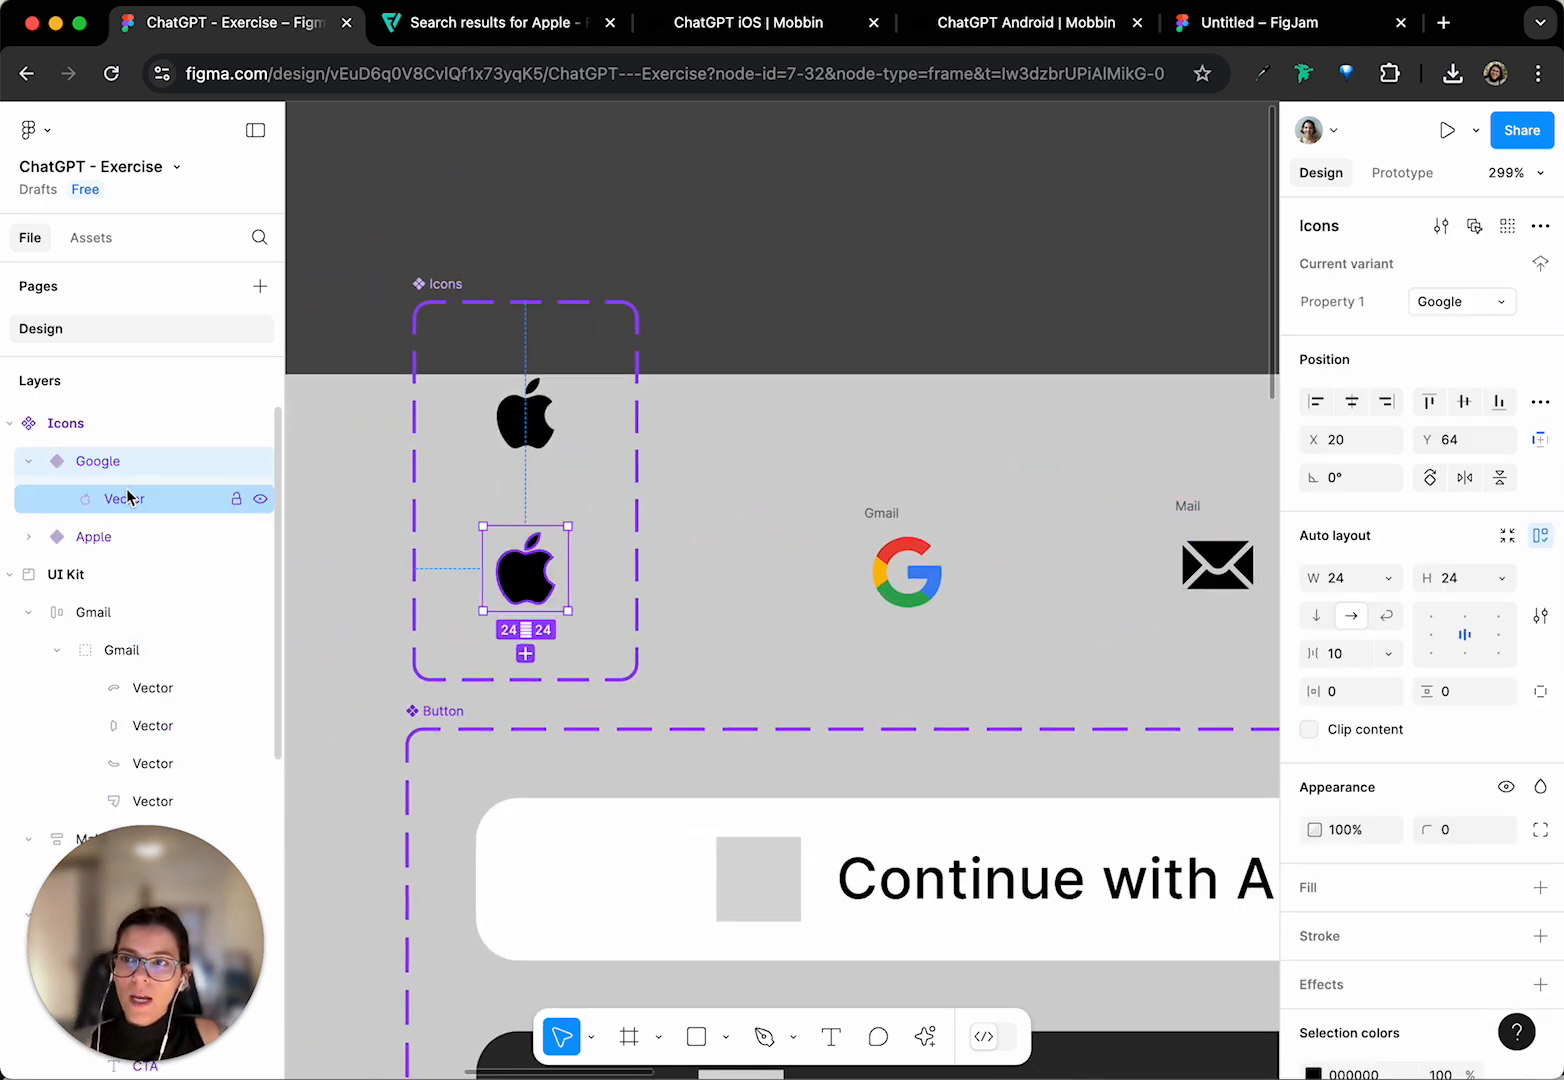
{"action": "left_click", "coordinate": [103, 462]}
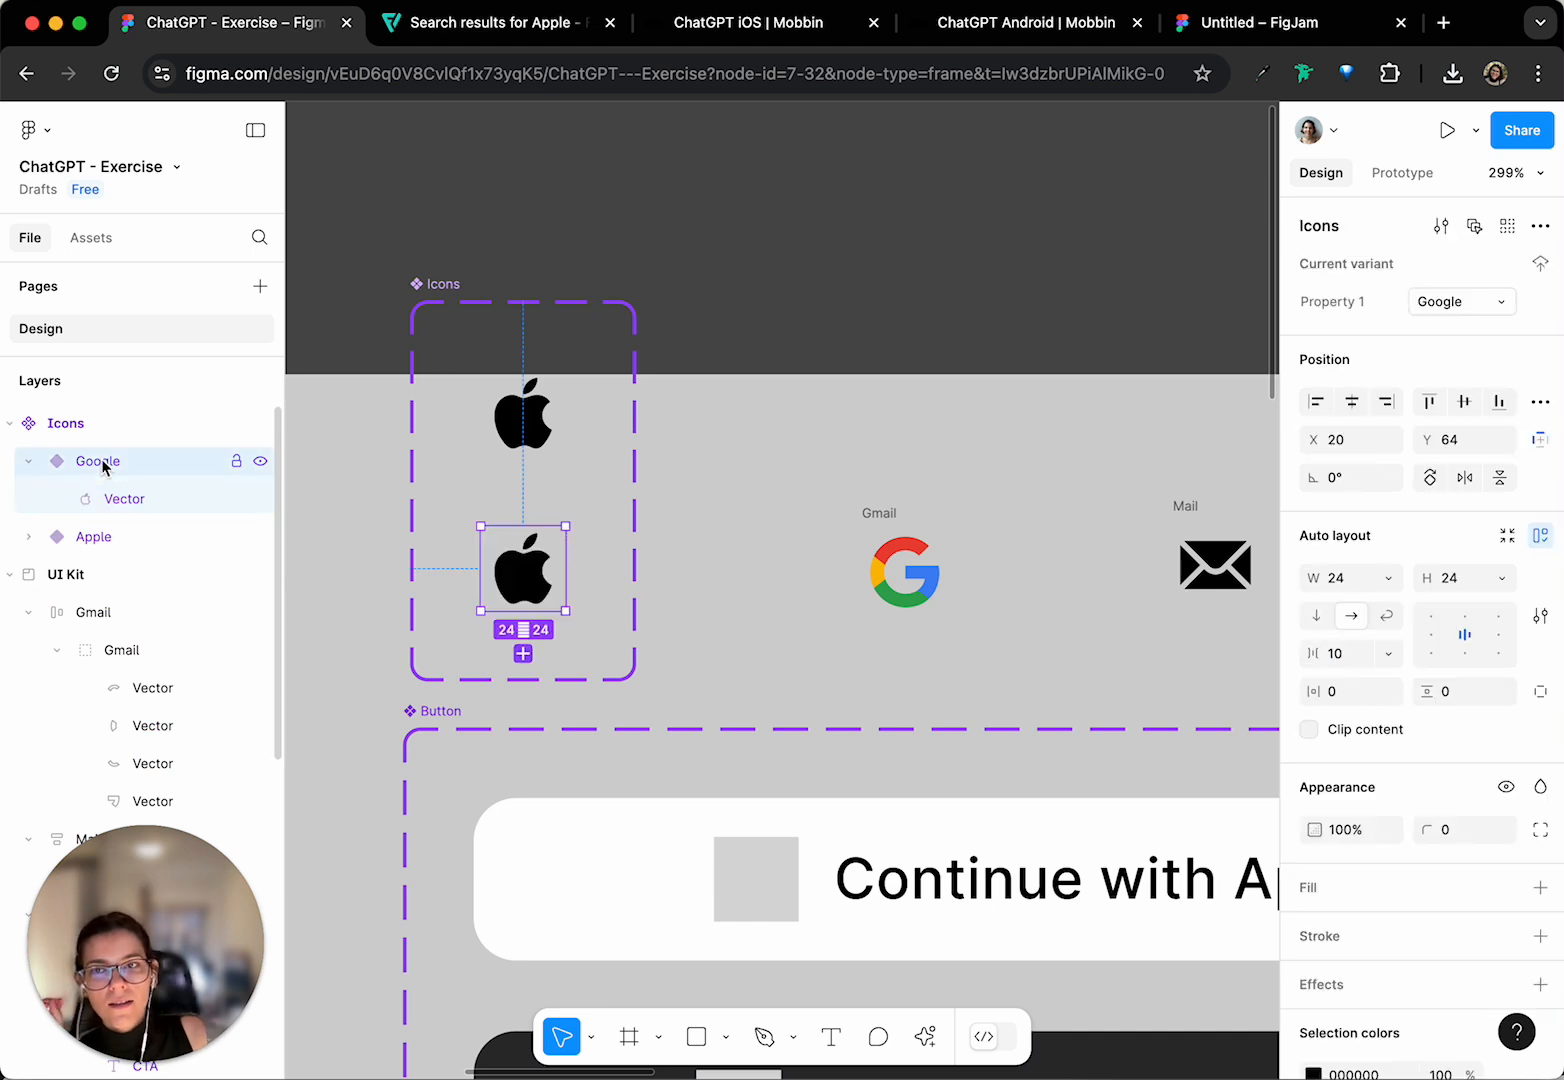
{"action": "left_click_drag", "start_coordinate": [887, 518], "coordinate": [805, 531]}
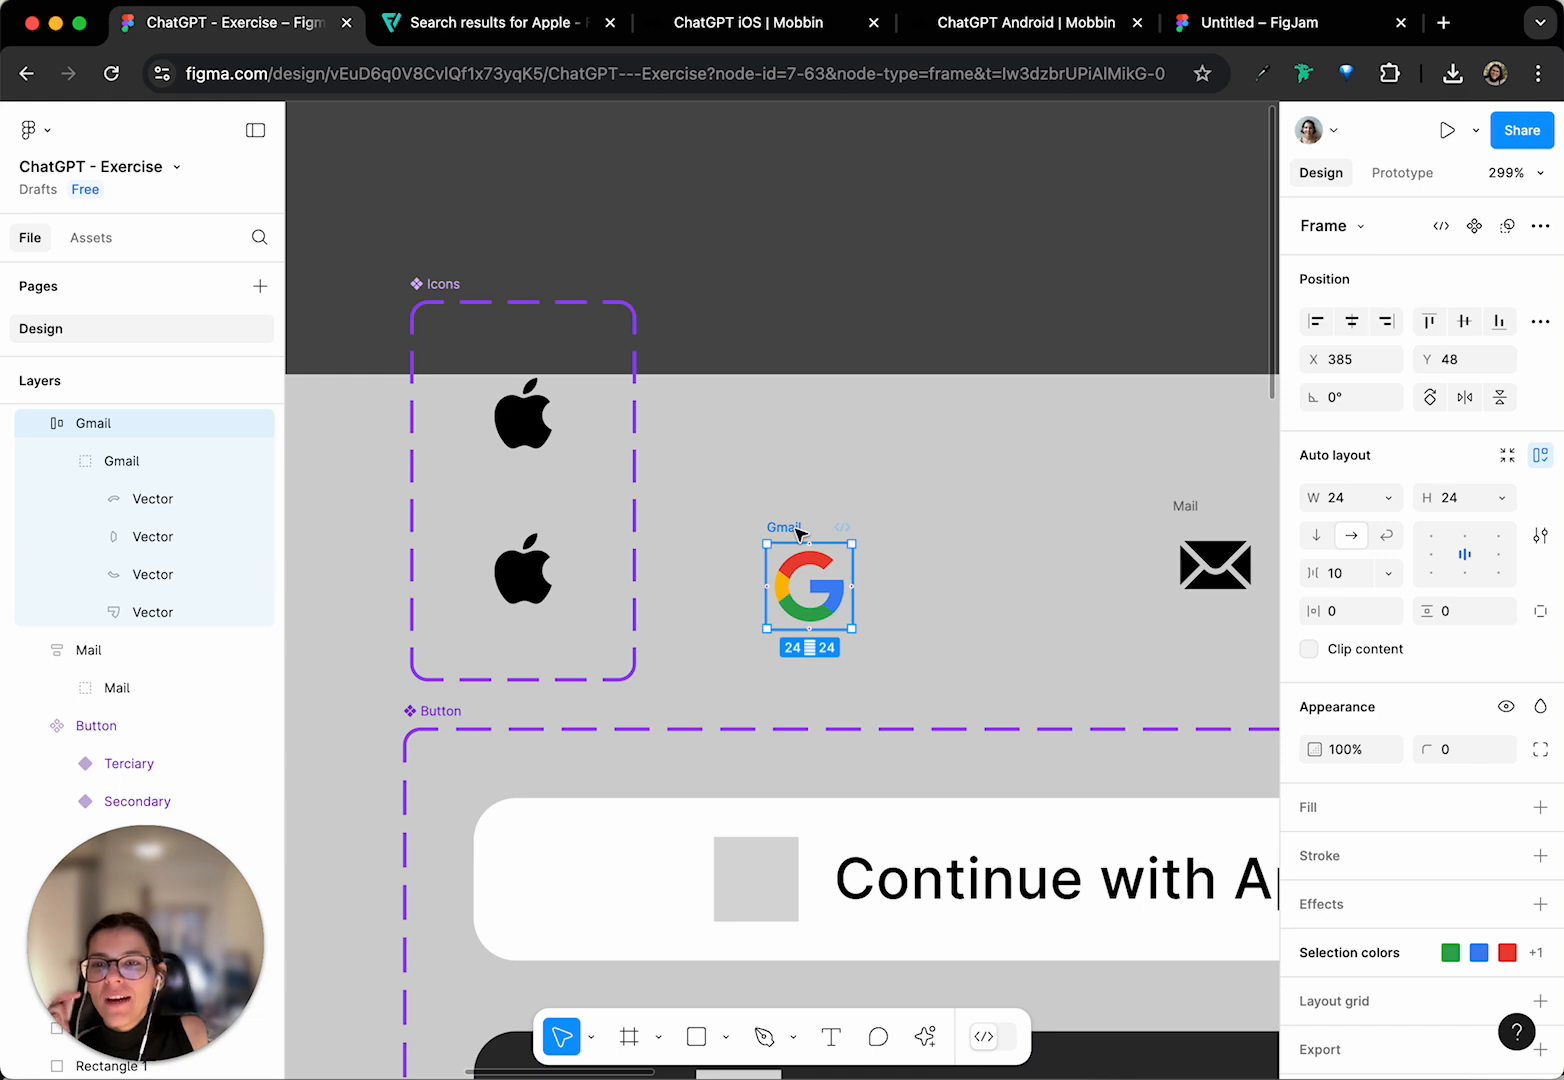
- Extend the UI Kit section upward to about 569 high so that it encloses the Icons component set
{"action": "left_click", "coordinate": [448, 286]}
{"action": "scroll", "coordinate": [454, 288], "scroll_direction": "up", "scroll_amount": 3}
{"action": "scroll", "coordinate": [454, 288], "scroll_direction": "left", "scroll_amount": 3}
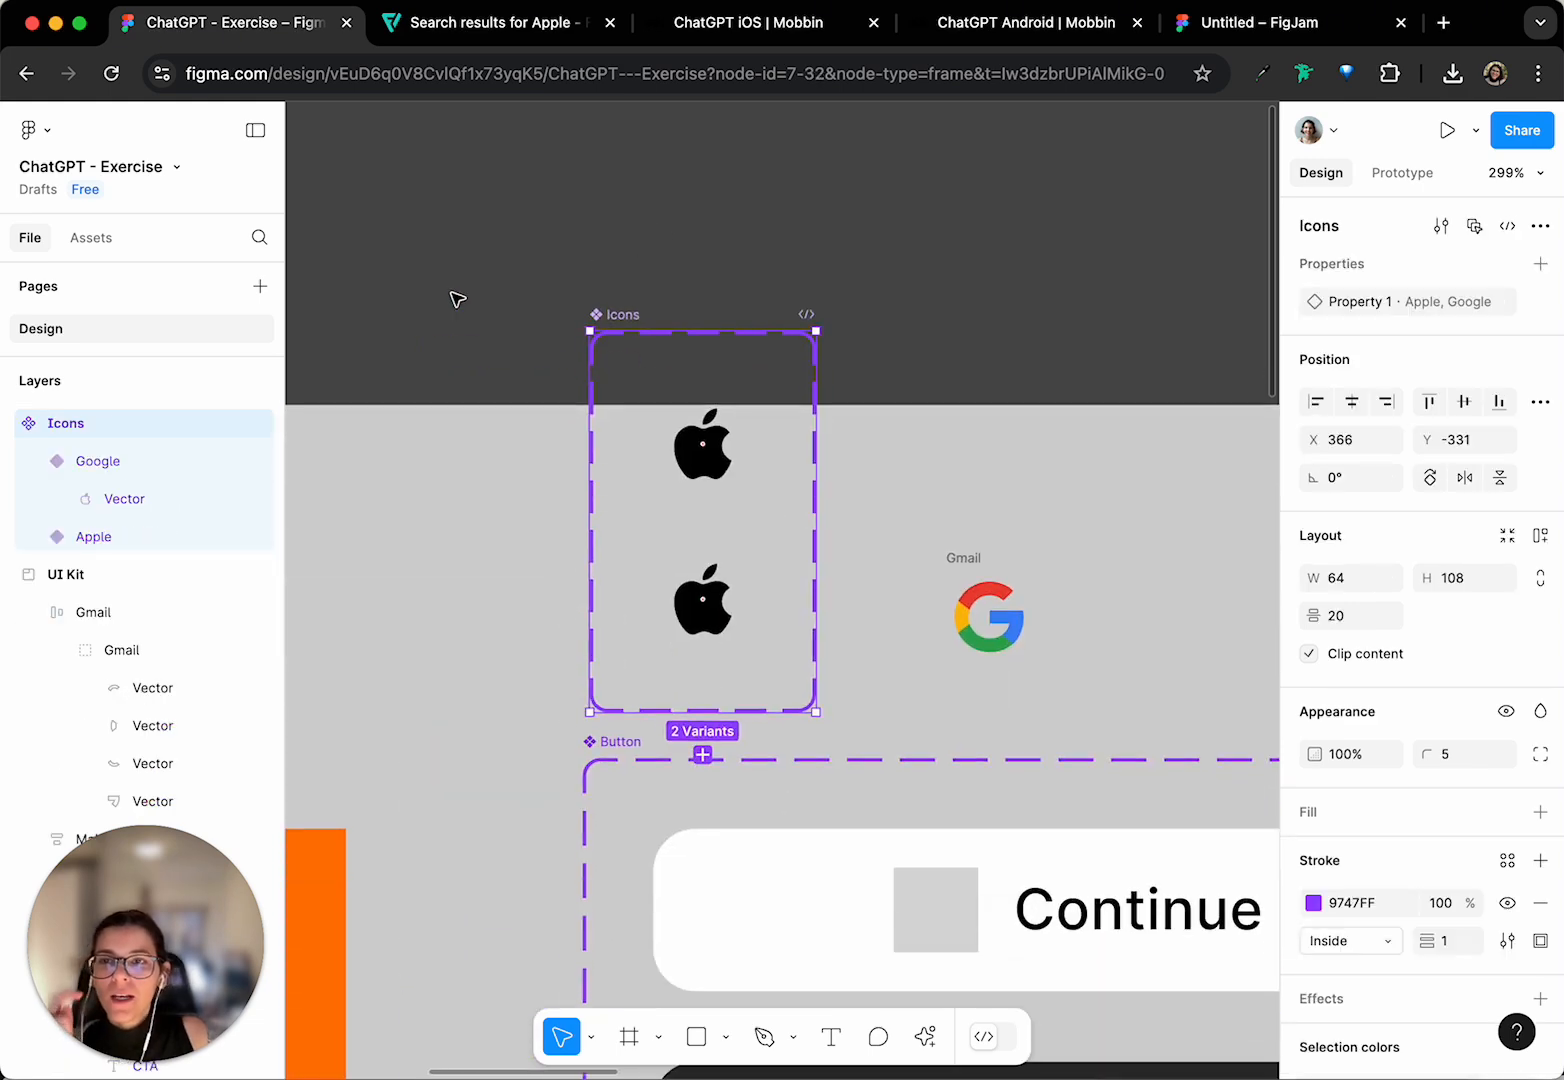
{"action": "scroll", "coordinate": [492, 307], "scroll_direction": "down", "scroll_amount": 10}
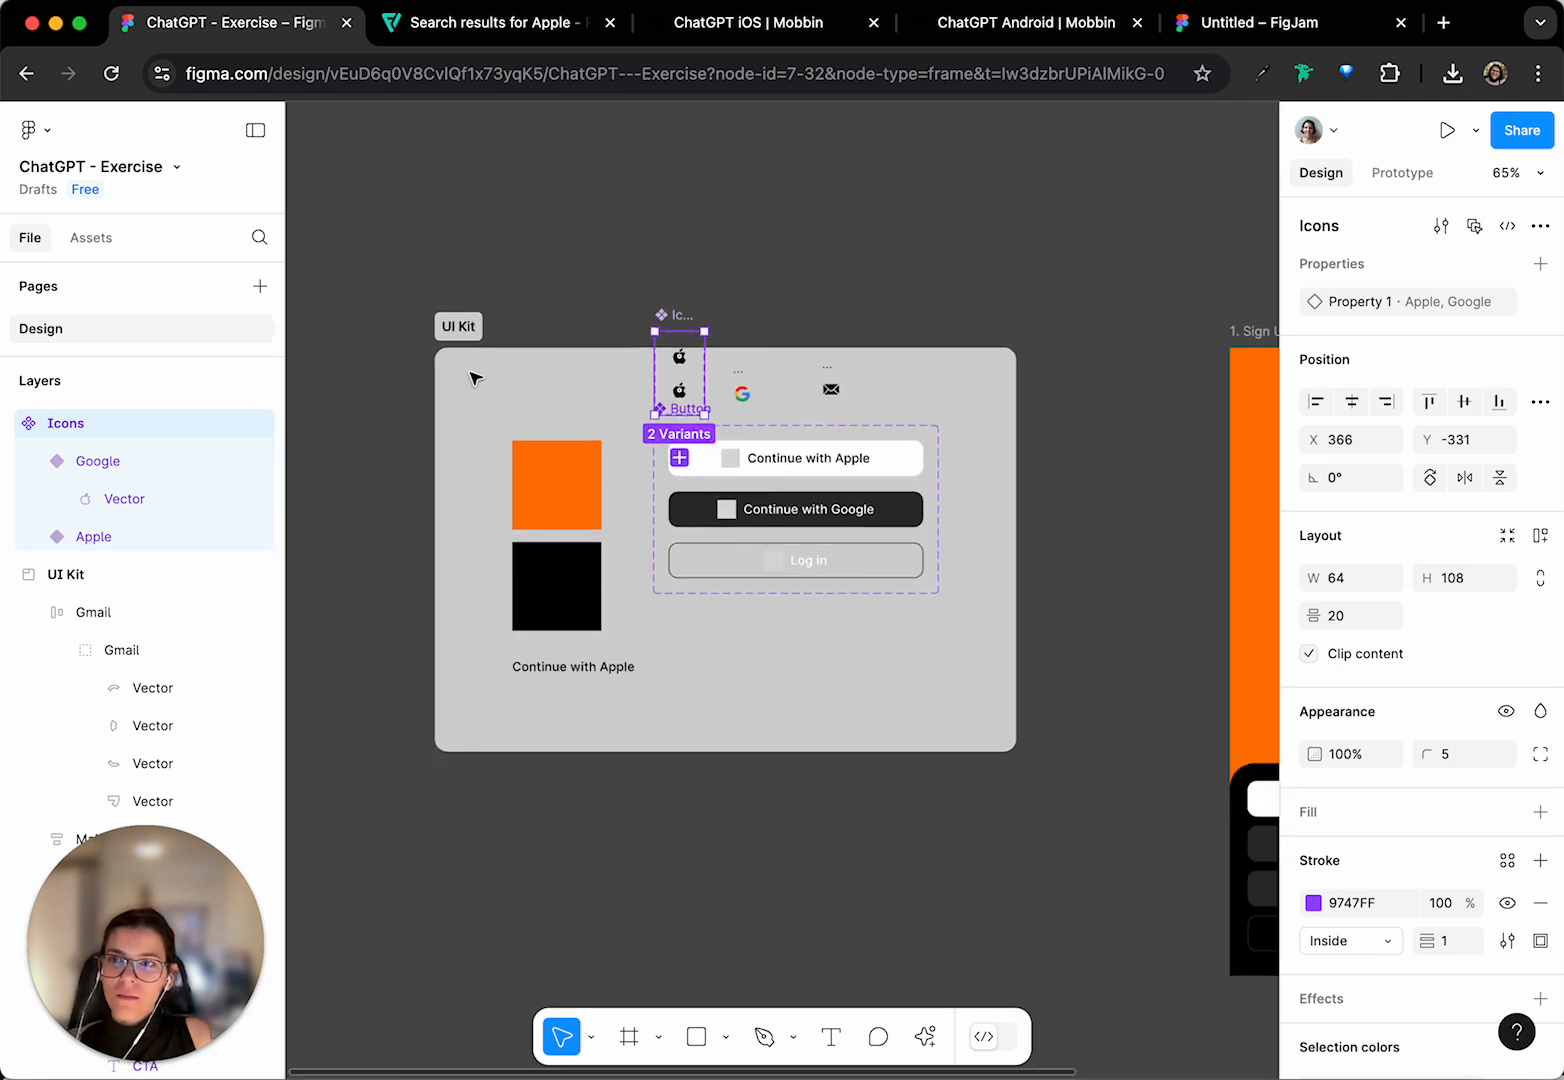
{"action": "left_click", "coordinate": [475, 374]}
{"action": "left_click_drag", "start_coordinate": [910, 347], "coordinate": [909, 313]}
{"action": "scroll", "coordinate": [818, 332], "scroll_direction": "up", "scroll_amount": 5}
{"action": "scroll", "coordinate": [653, 342], "scroll_direction": "left", "scroll_amount": 3}
{"action": "scroll", "coordinate": [642, 377], "scroll_direction": "up", "scroll_amount": 5}
{"action": "scroll", "coordinate": [600, 346], "scroll_direction": "down", "scroll_amount": 2}
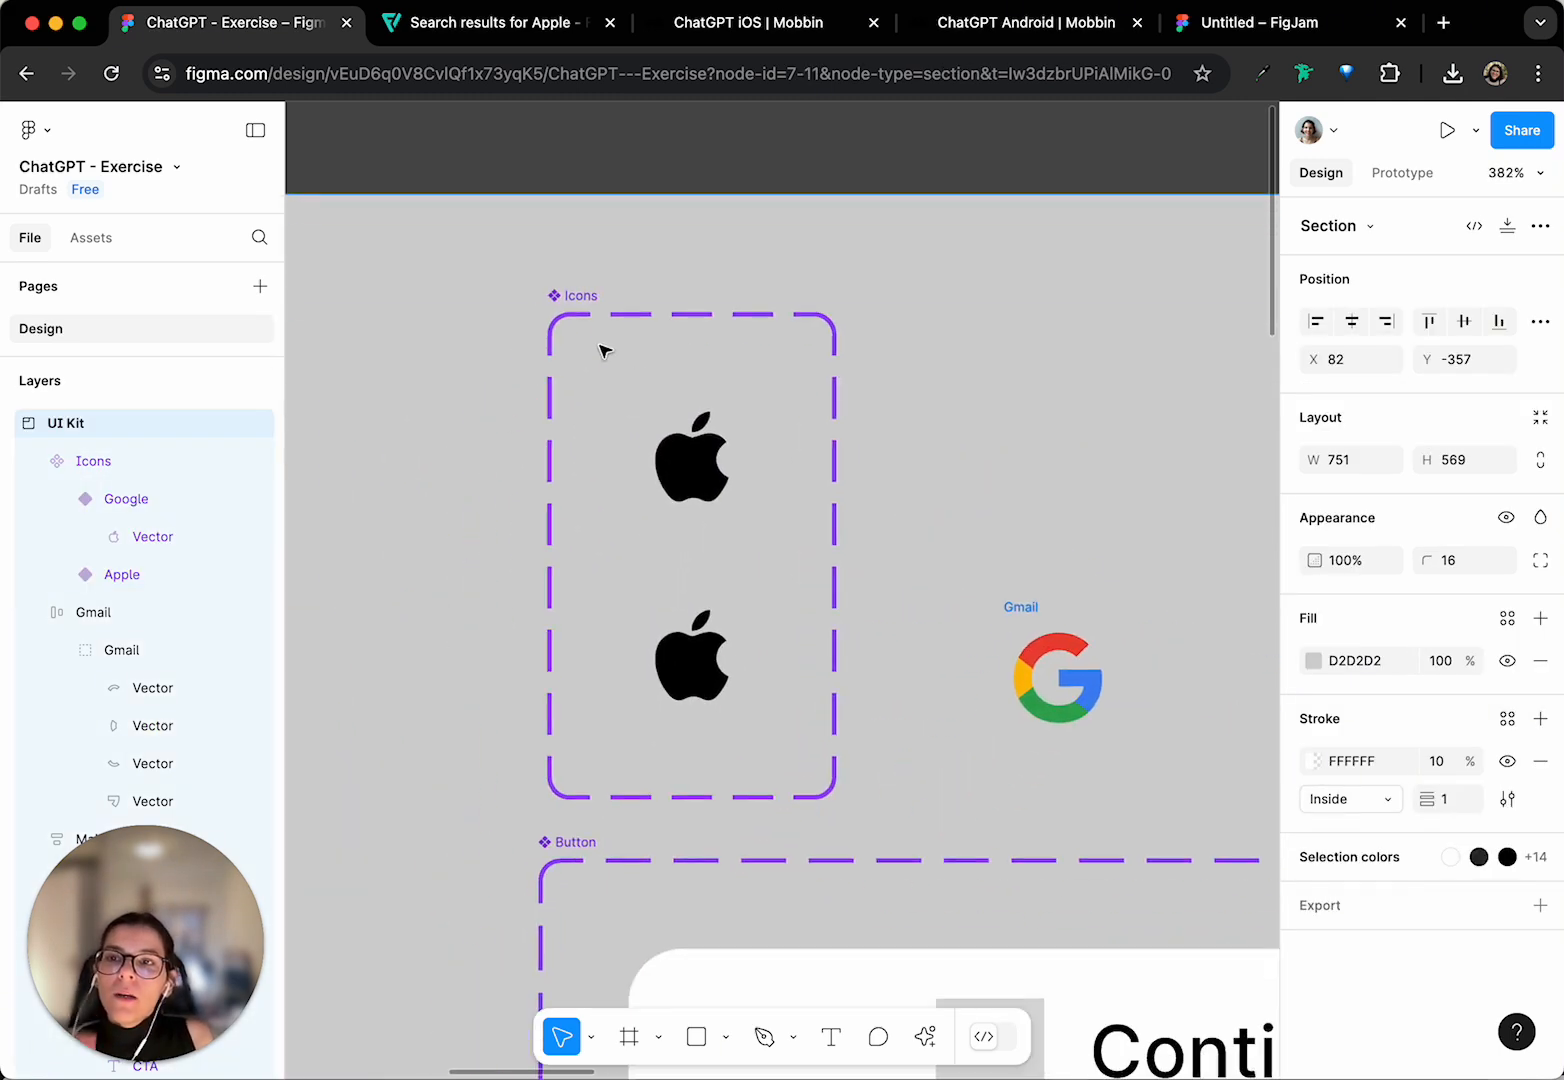
- Move the Gmail icon frame into the Google variant of the Icons component set, beside the Apple vector
{"action": "left_click", "coordinate": [585, 306]}
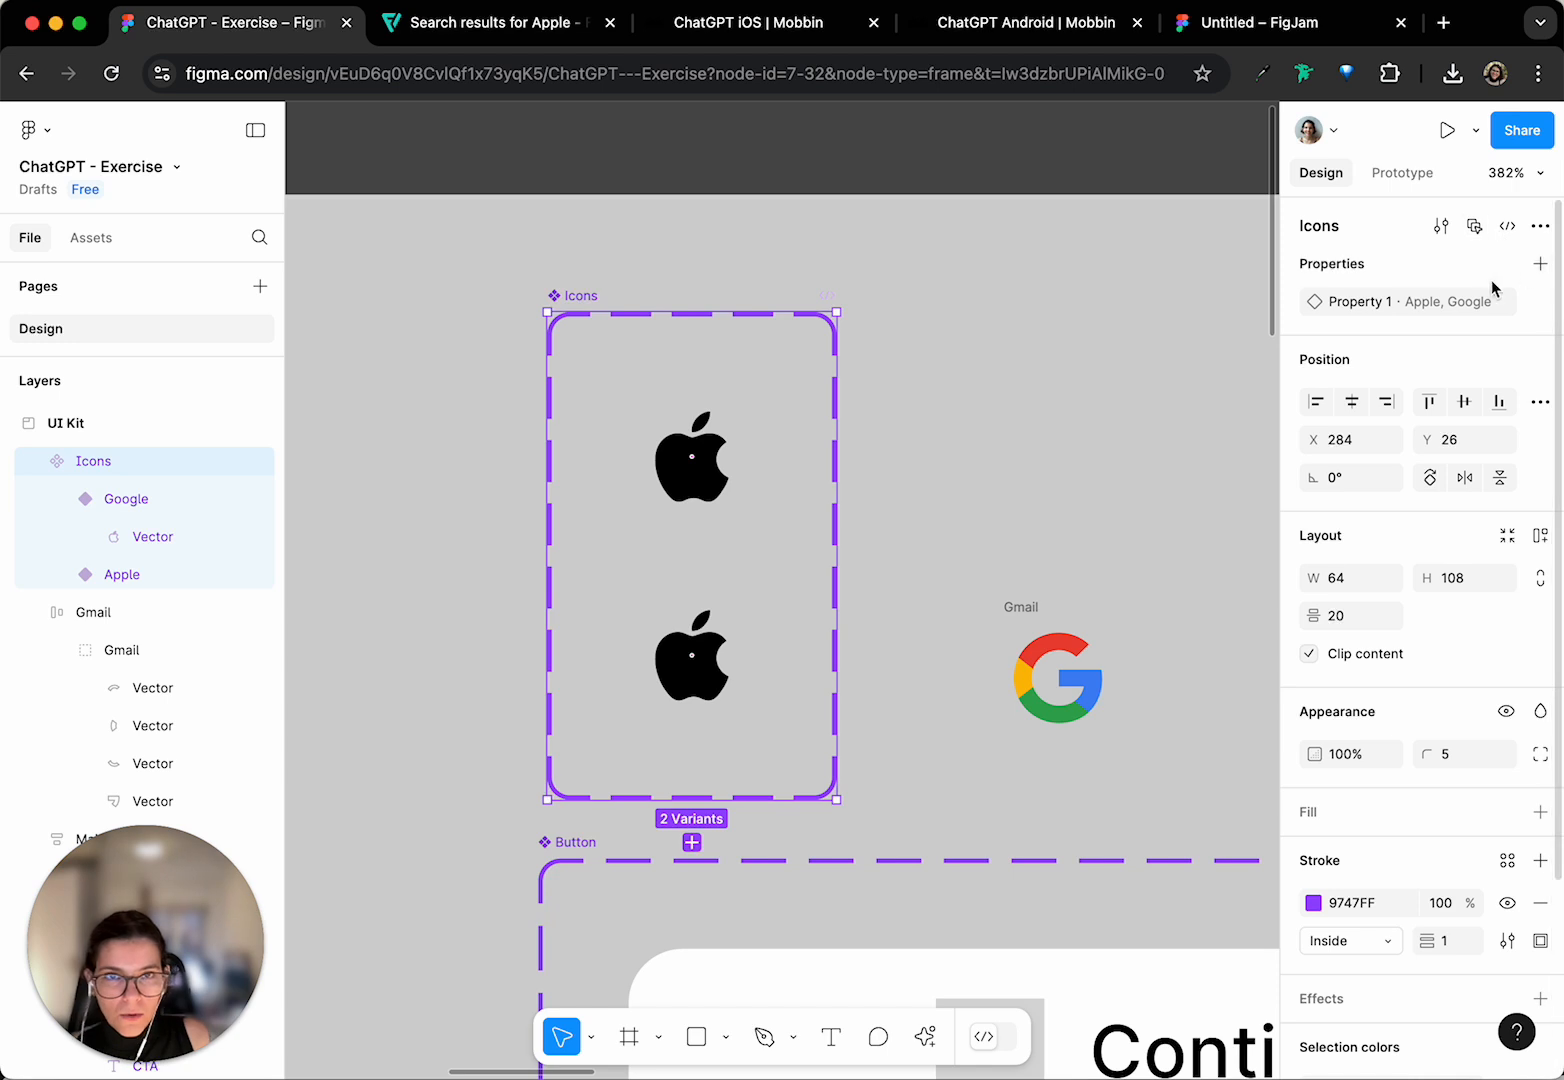
{"action": "left_click", "coordinate": [152, 498]}
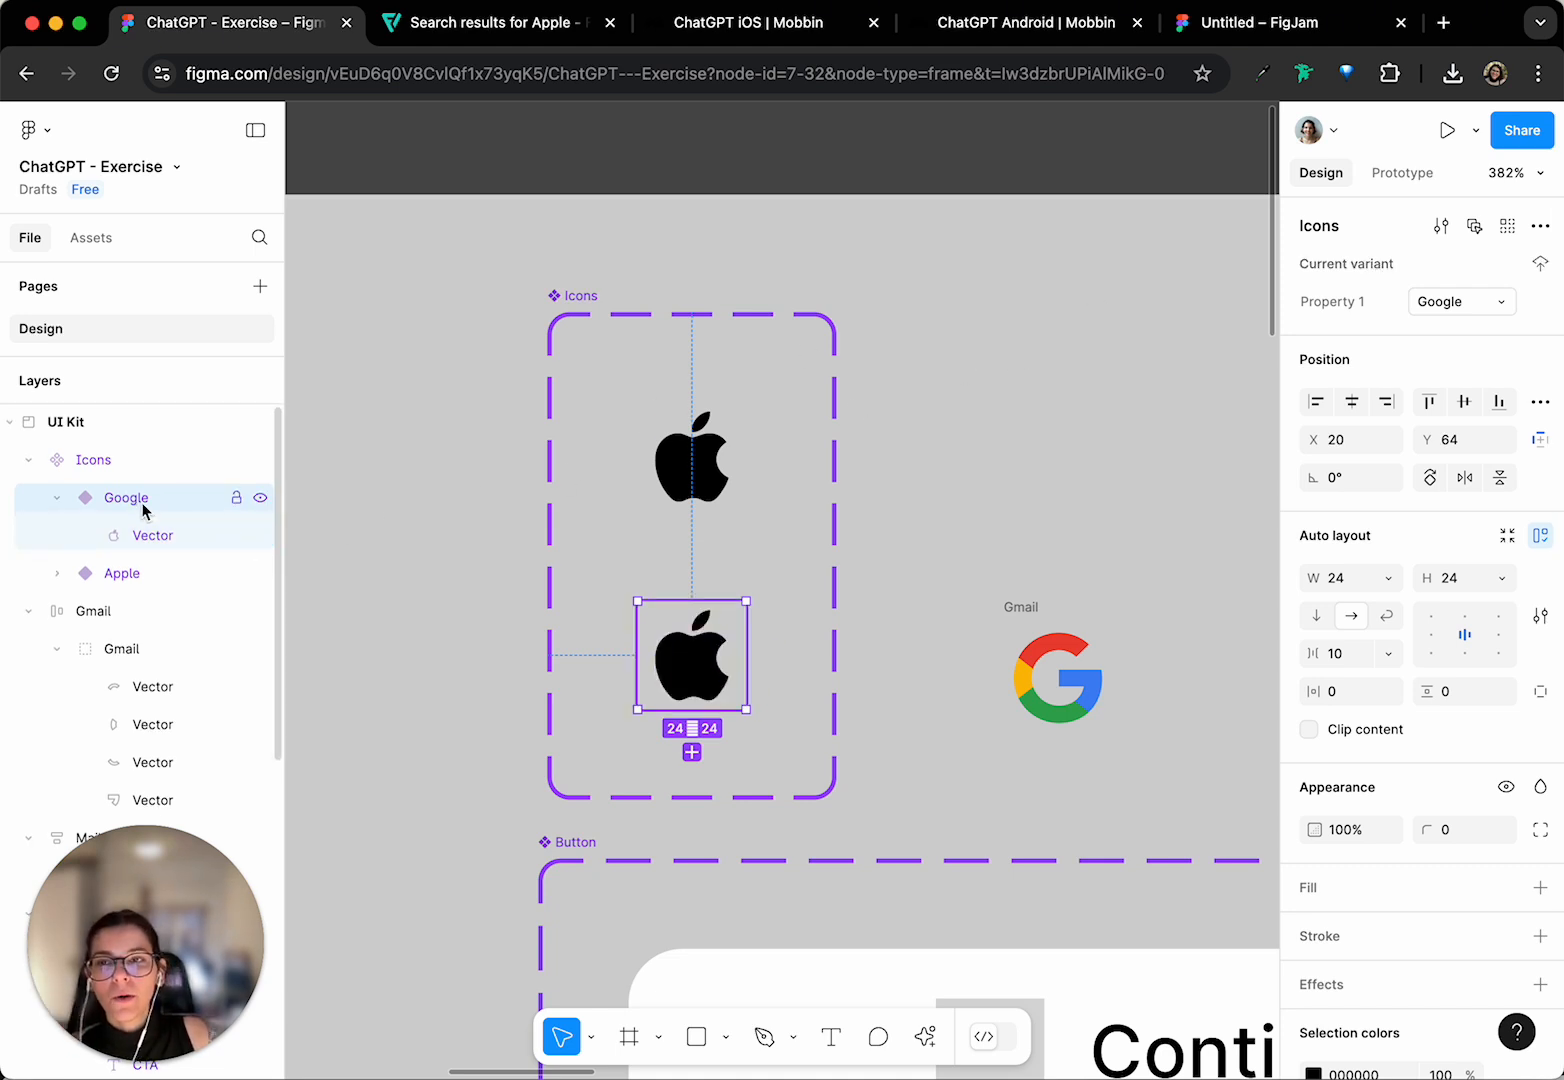
{"action": "left_click", "coordinate": [742, 502]}
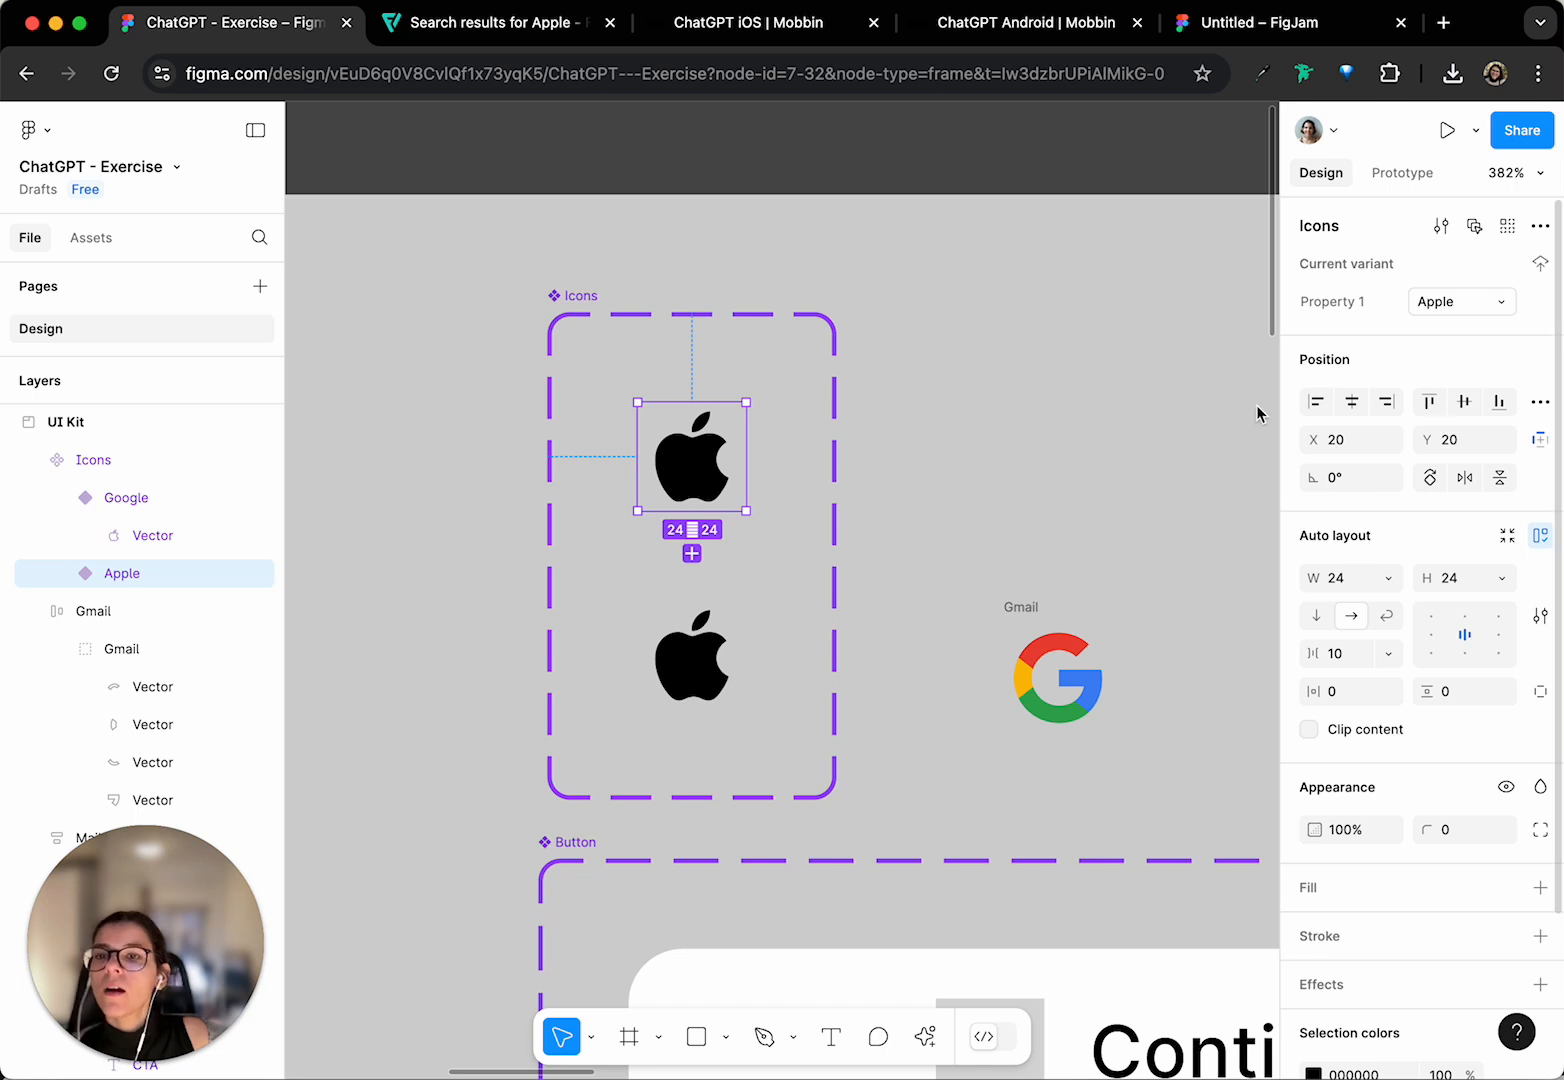
{"action": "left_click", "coordinate": [693, 656]}
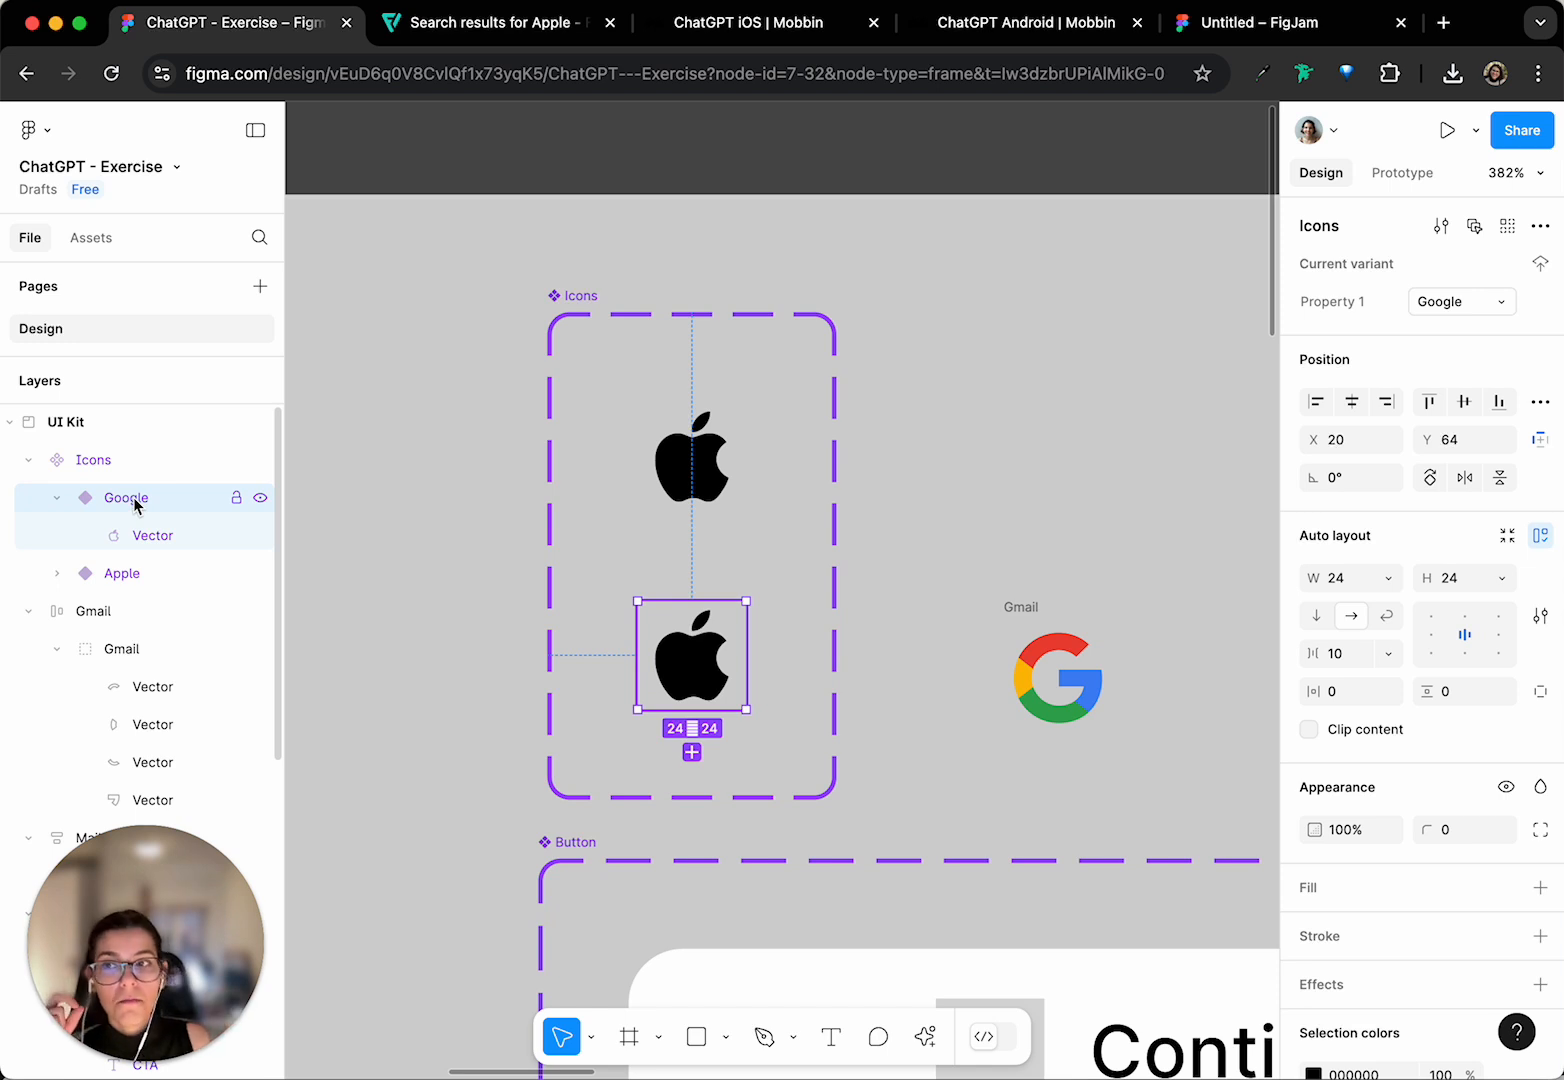
{"action": "left_click", "coordinate": [139, 536]}
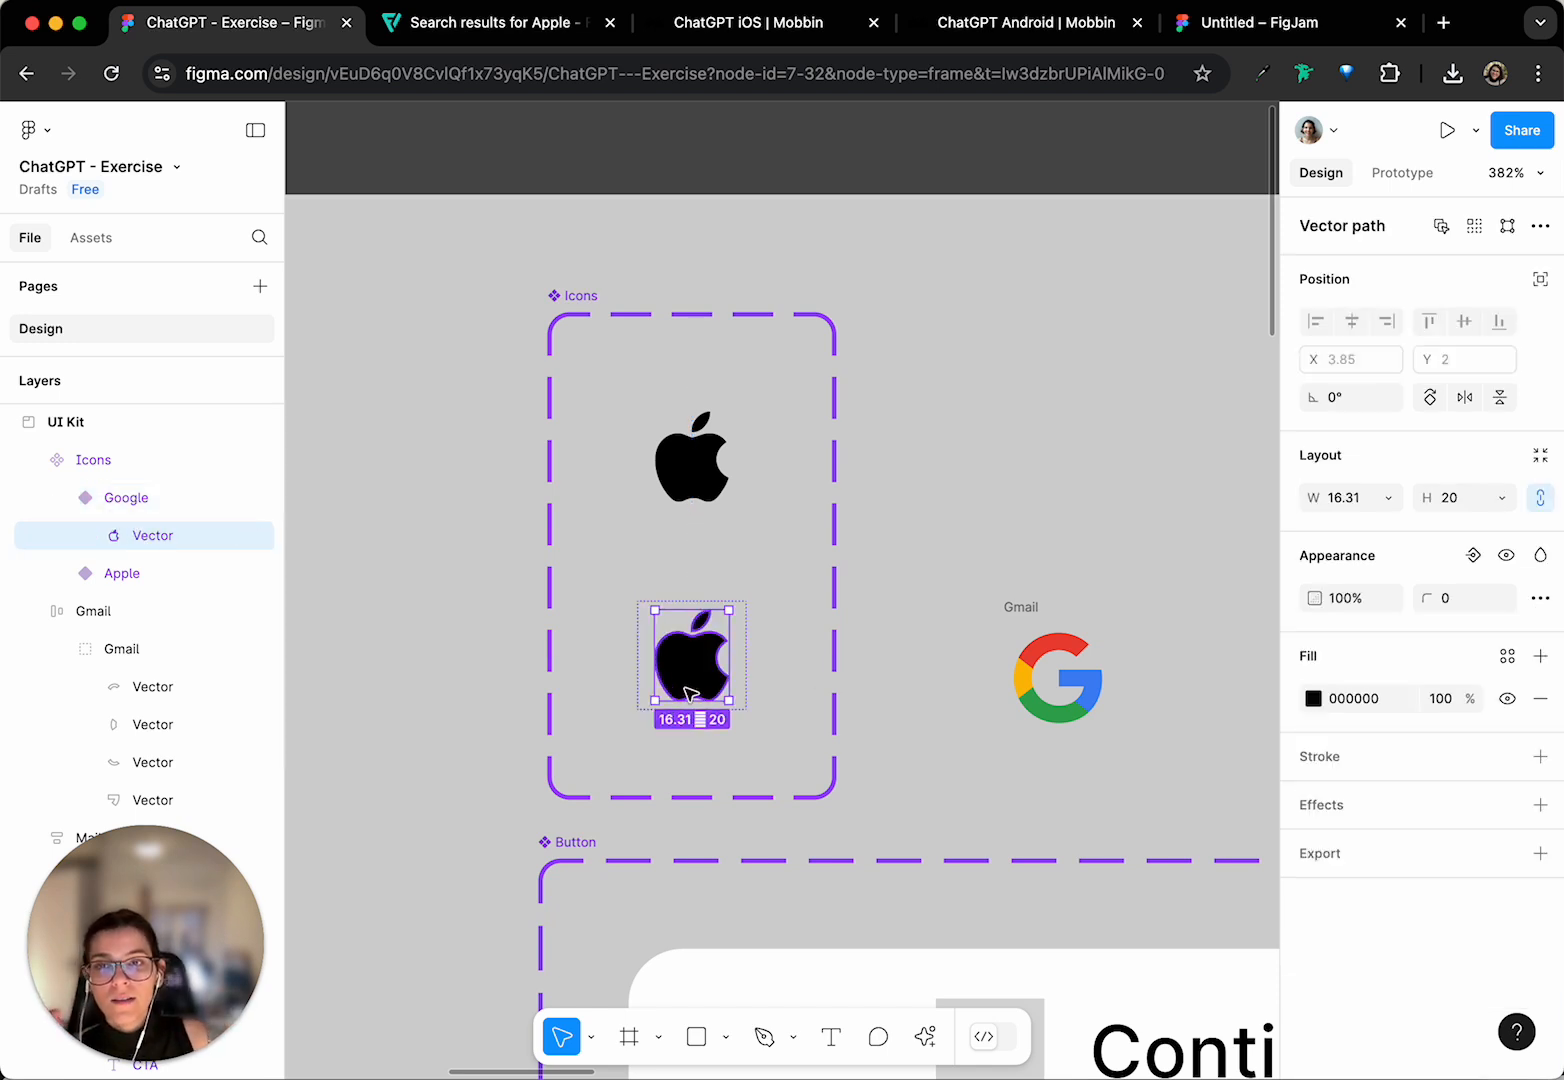
{"action": "left_click", "coordinate": [1040, 593]}
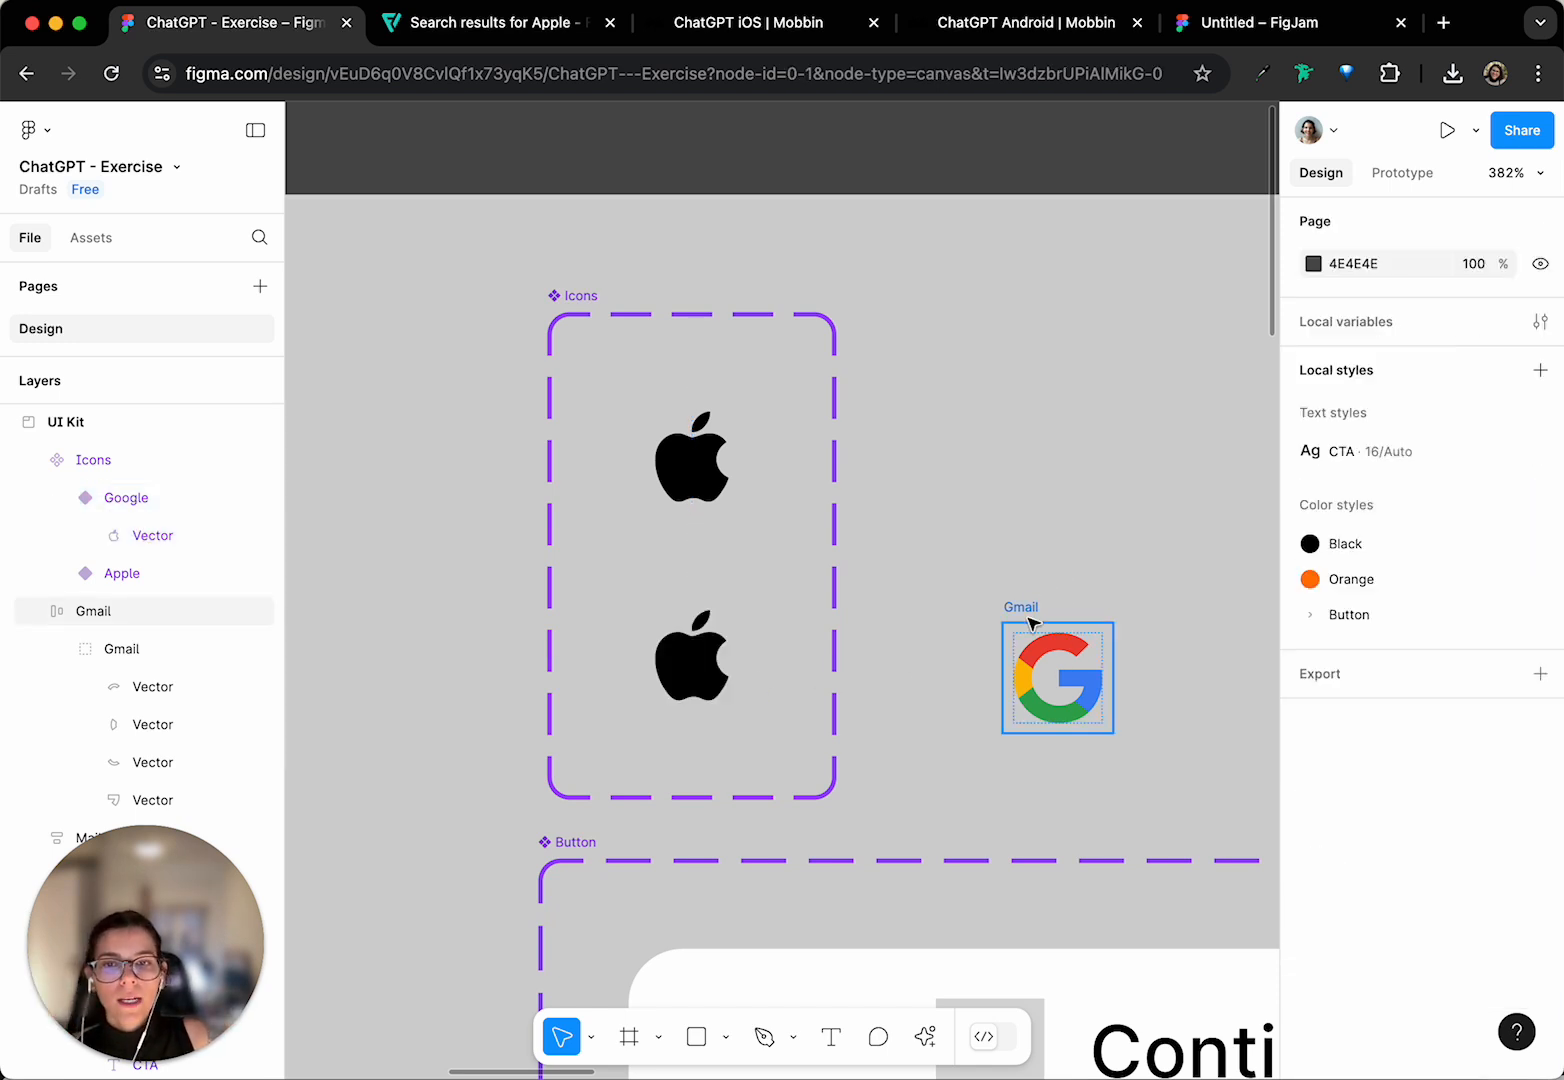
{"action": "left_click", "coordinate": [1034, 617]}
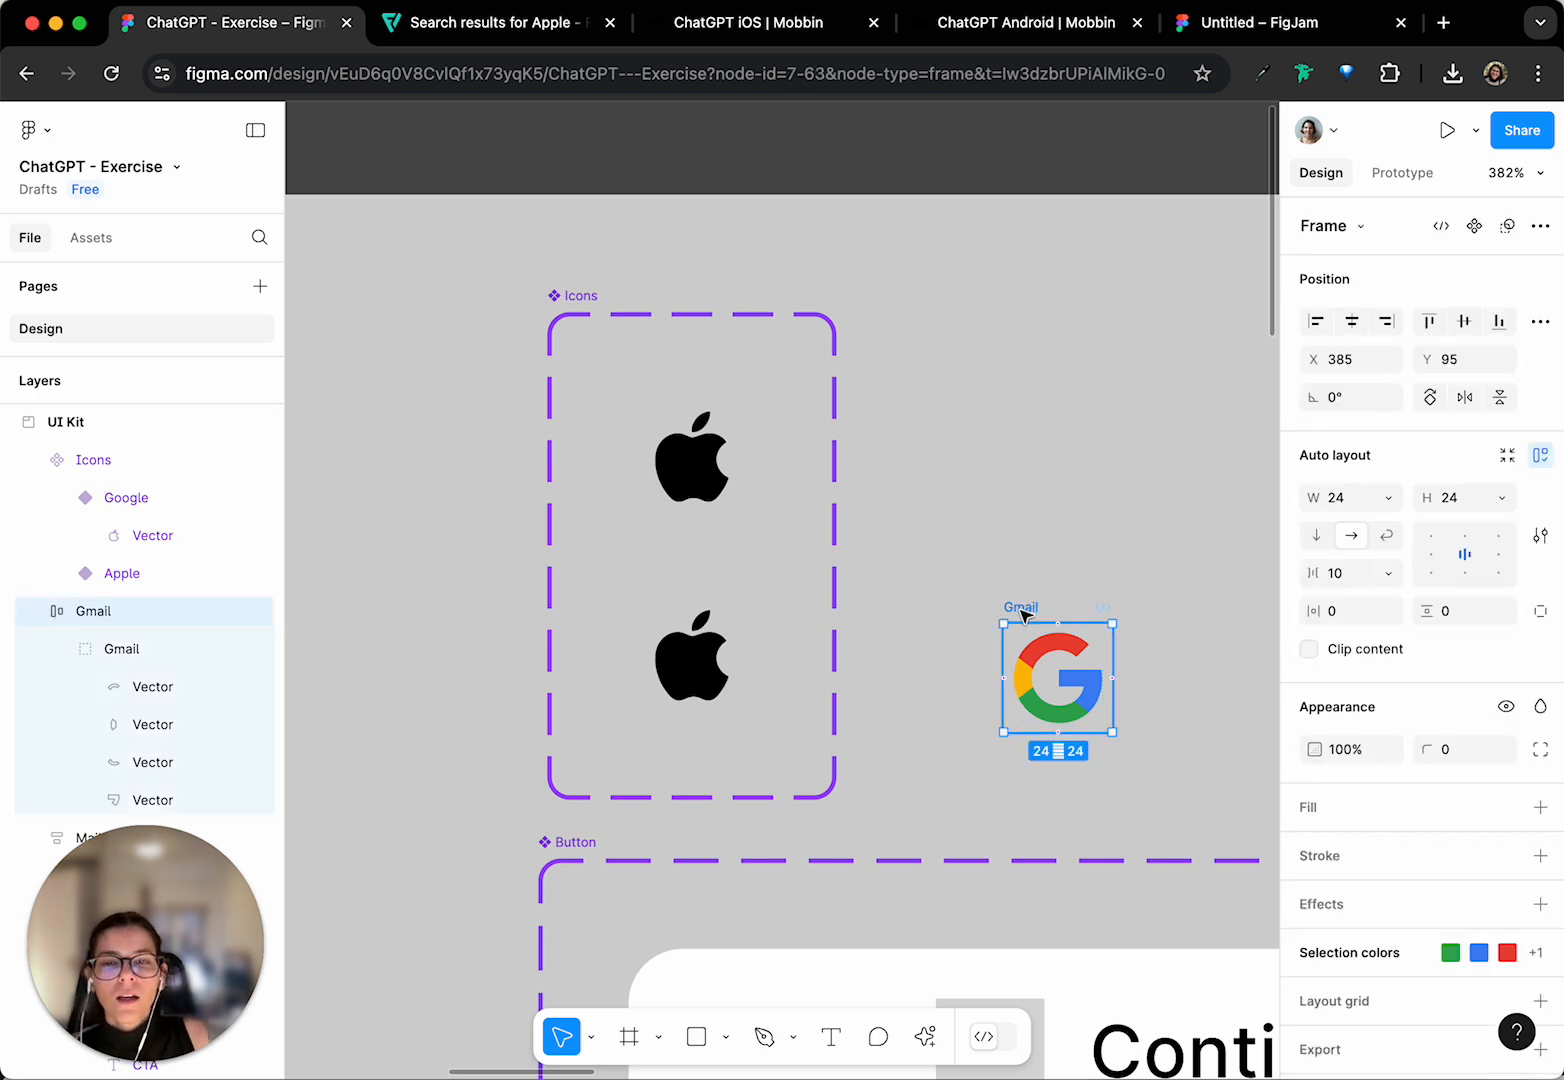
{"action": "left_click_drag", "start_coordinate": [1022, 615], "coordinate": [680, 650]}
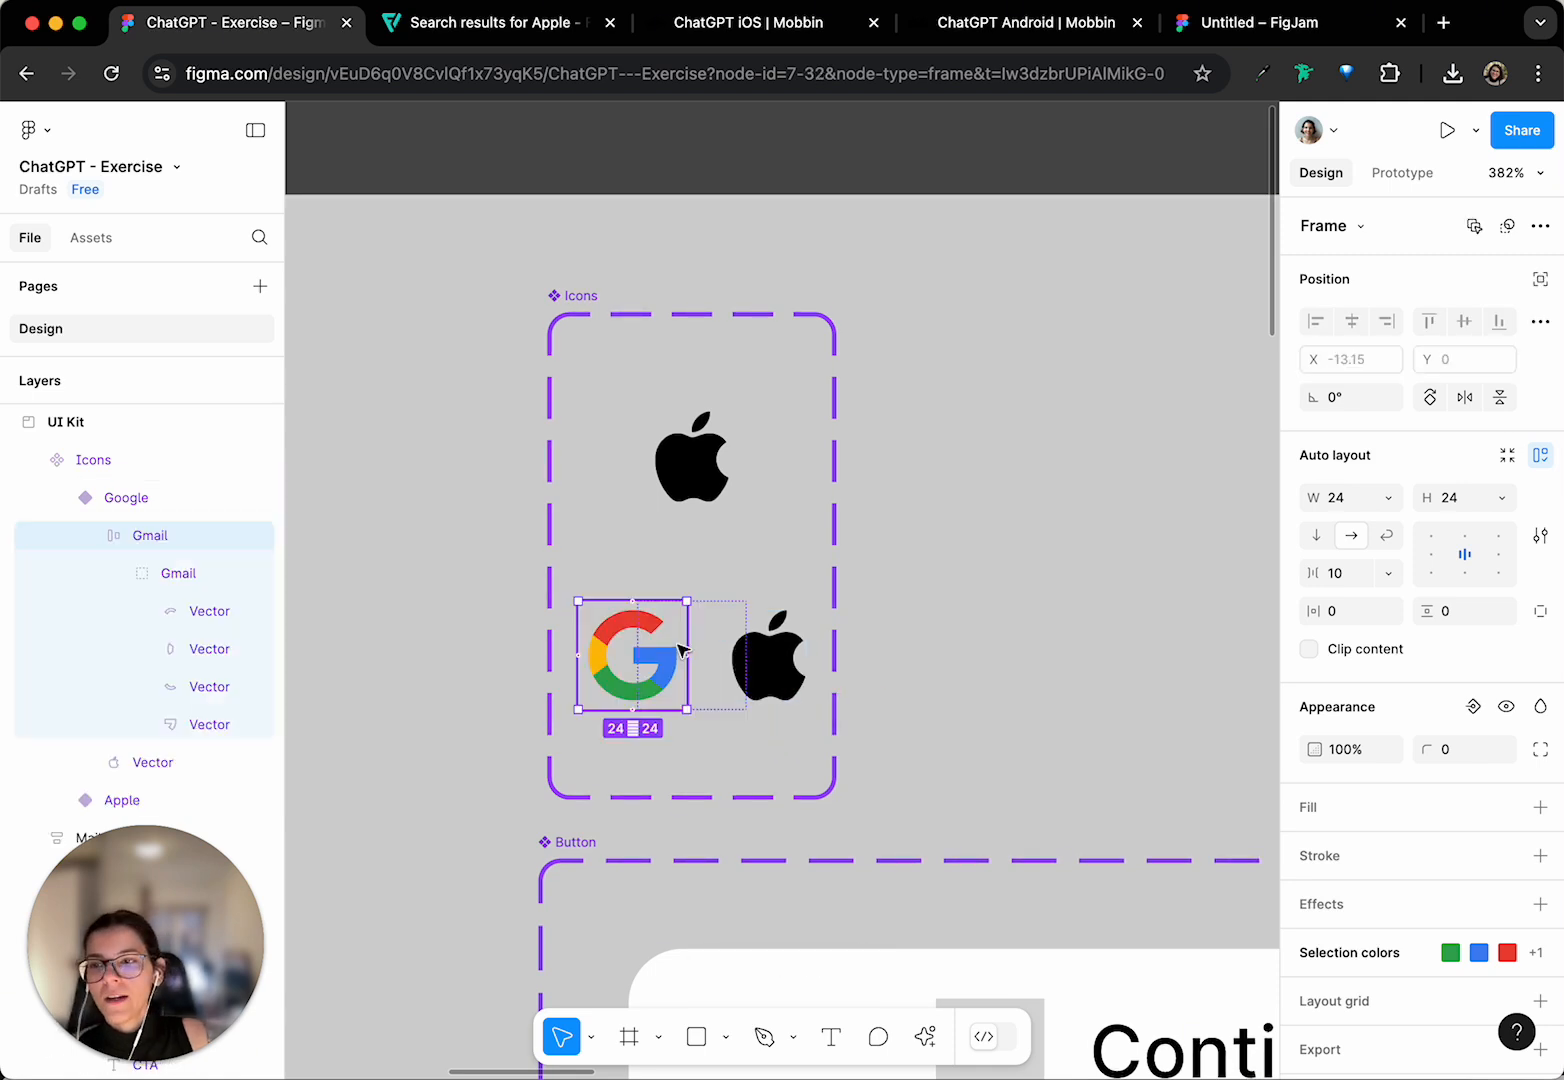
- Examine the layers of the Icons set's Google variant, including the nested Gmail frame and the leftover Apple vector
{"action": "scroll", "coordinate": [200, 480], "scroll_direction": "down", "scroll_amount": 2}
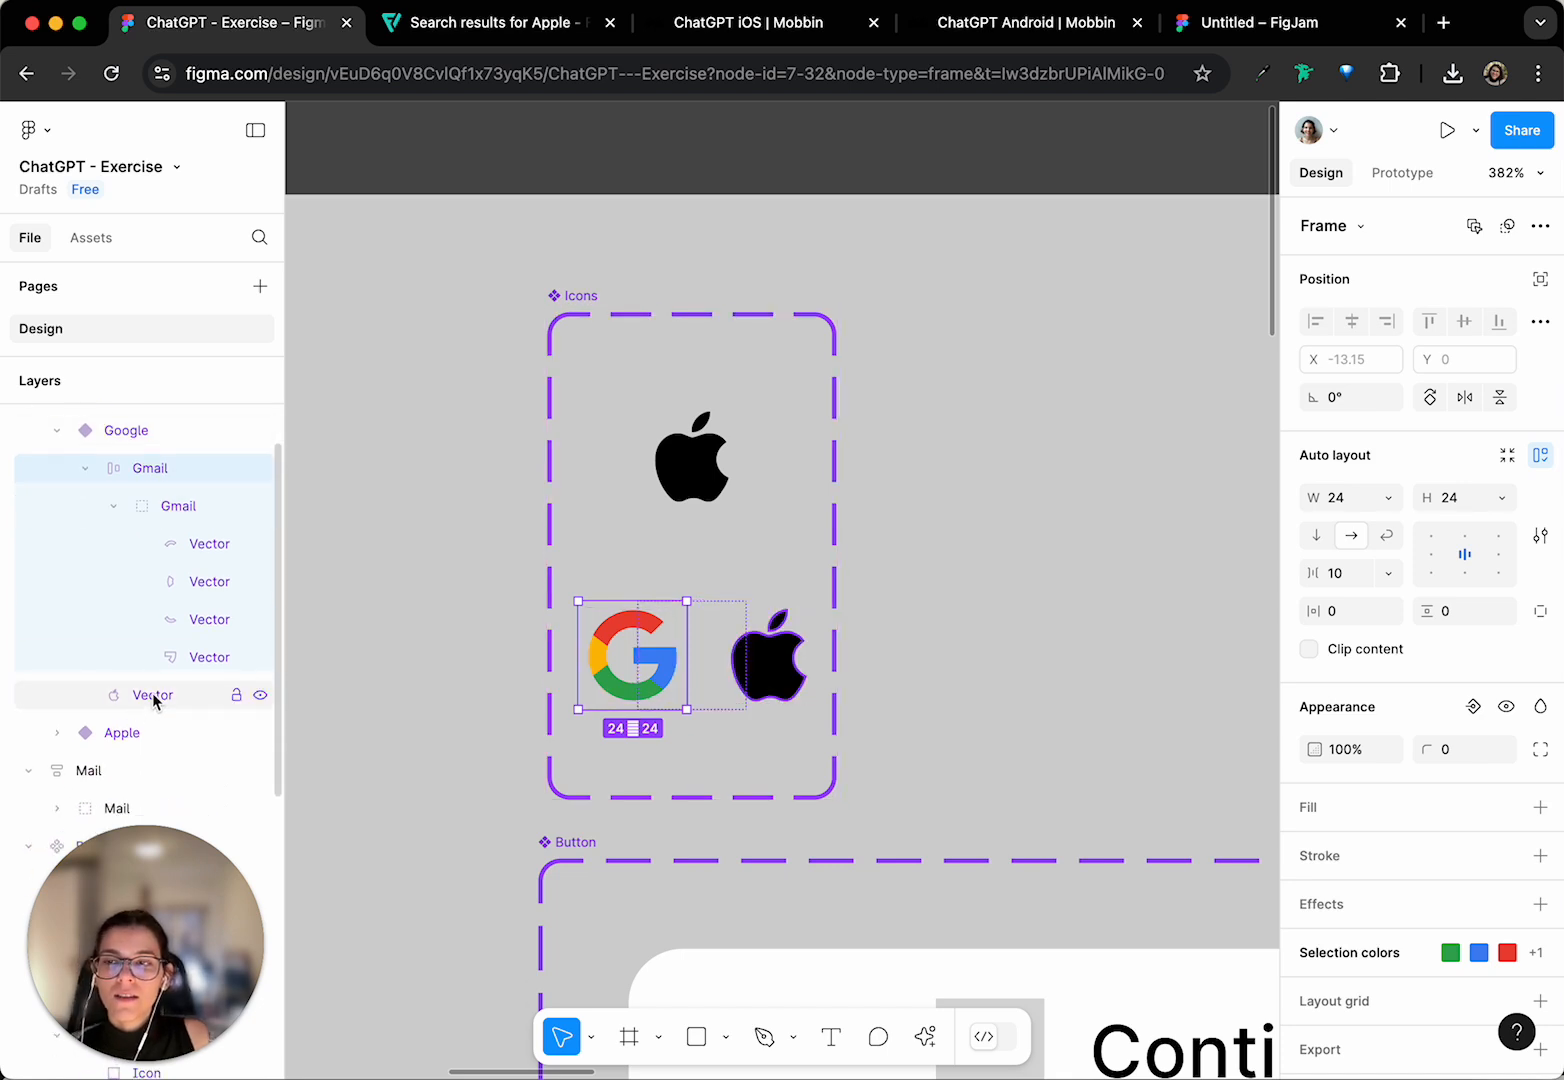
{"action": "left_click", "coordinate": [147, 698]}
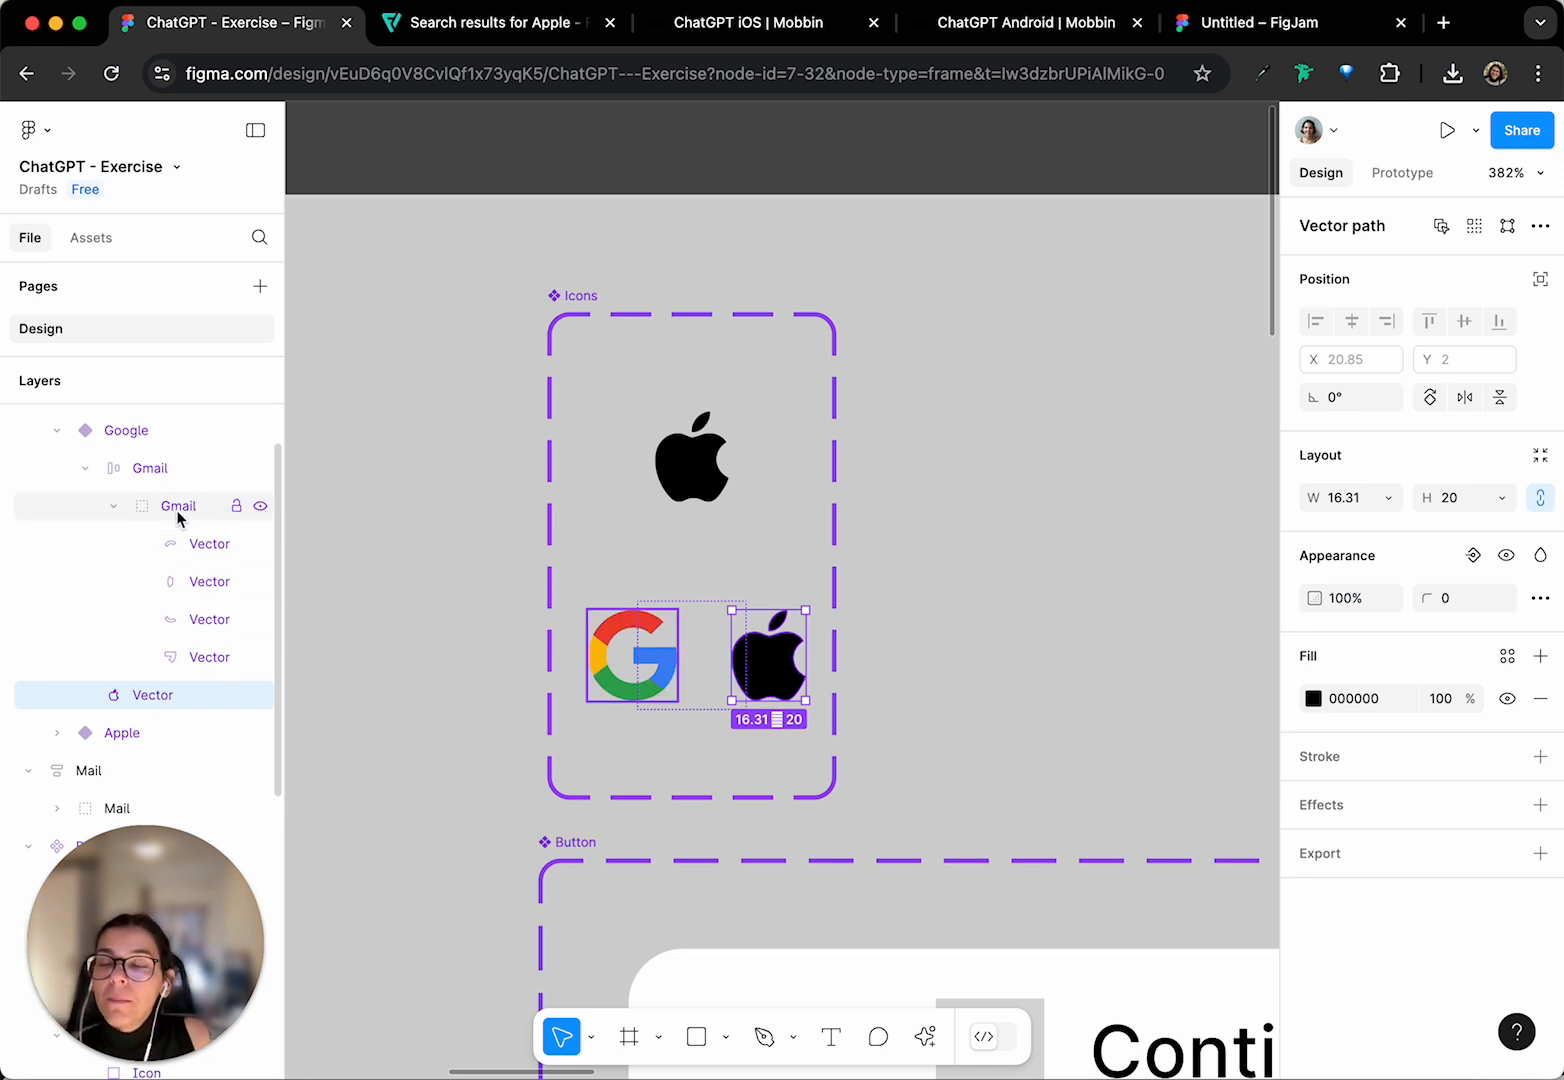
{"action": "scroll", "coordinate": [150, 562], "scroll_direction": "up", "scroll_amount": 2}
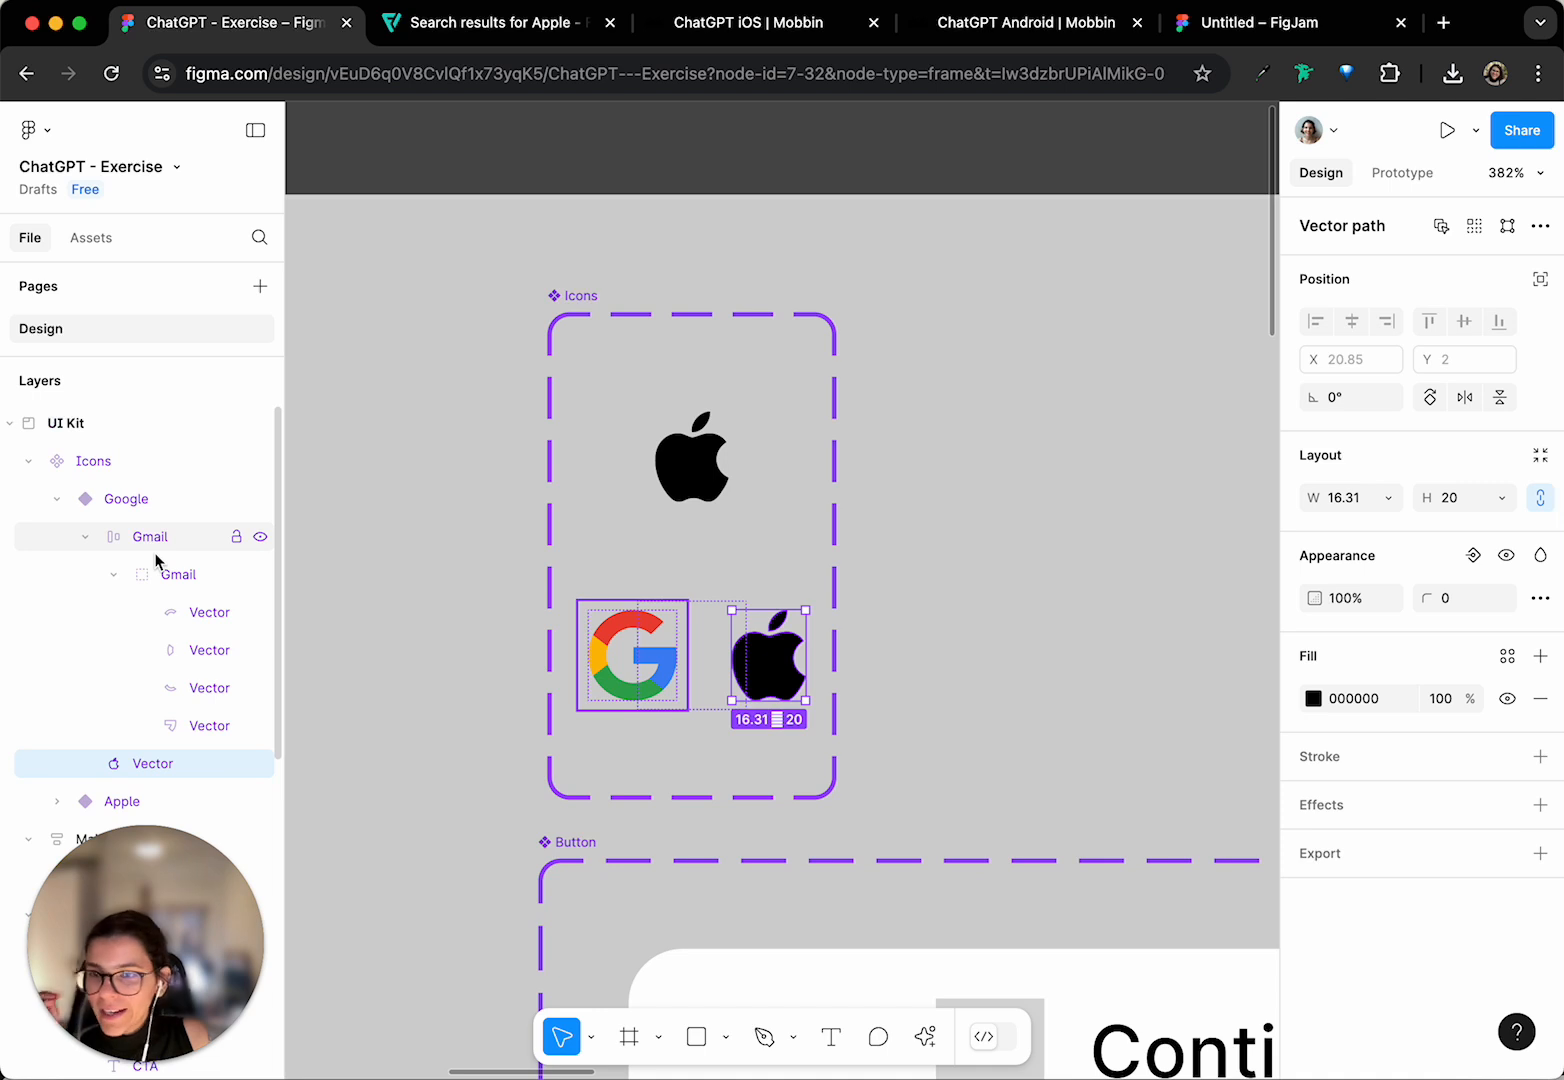
{"action": "left_click", "coordinate": [1130, 562]}
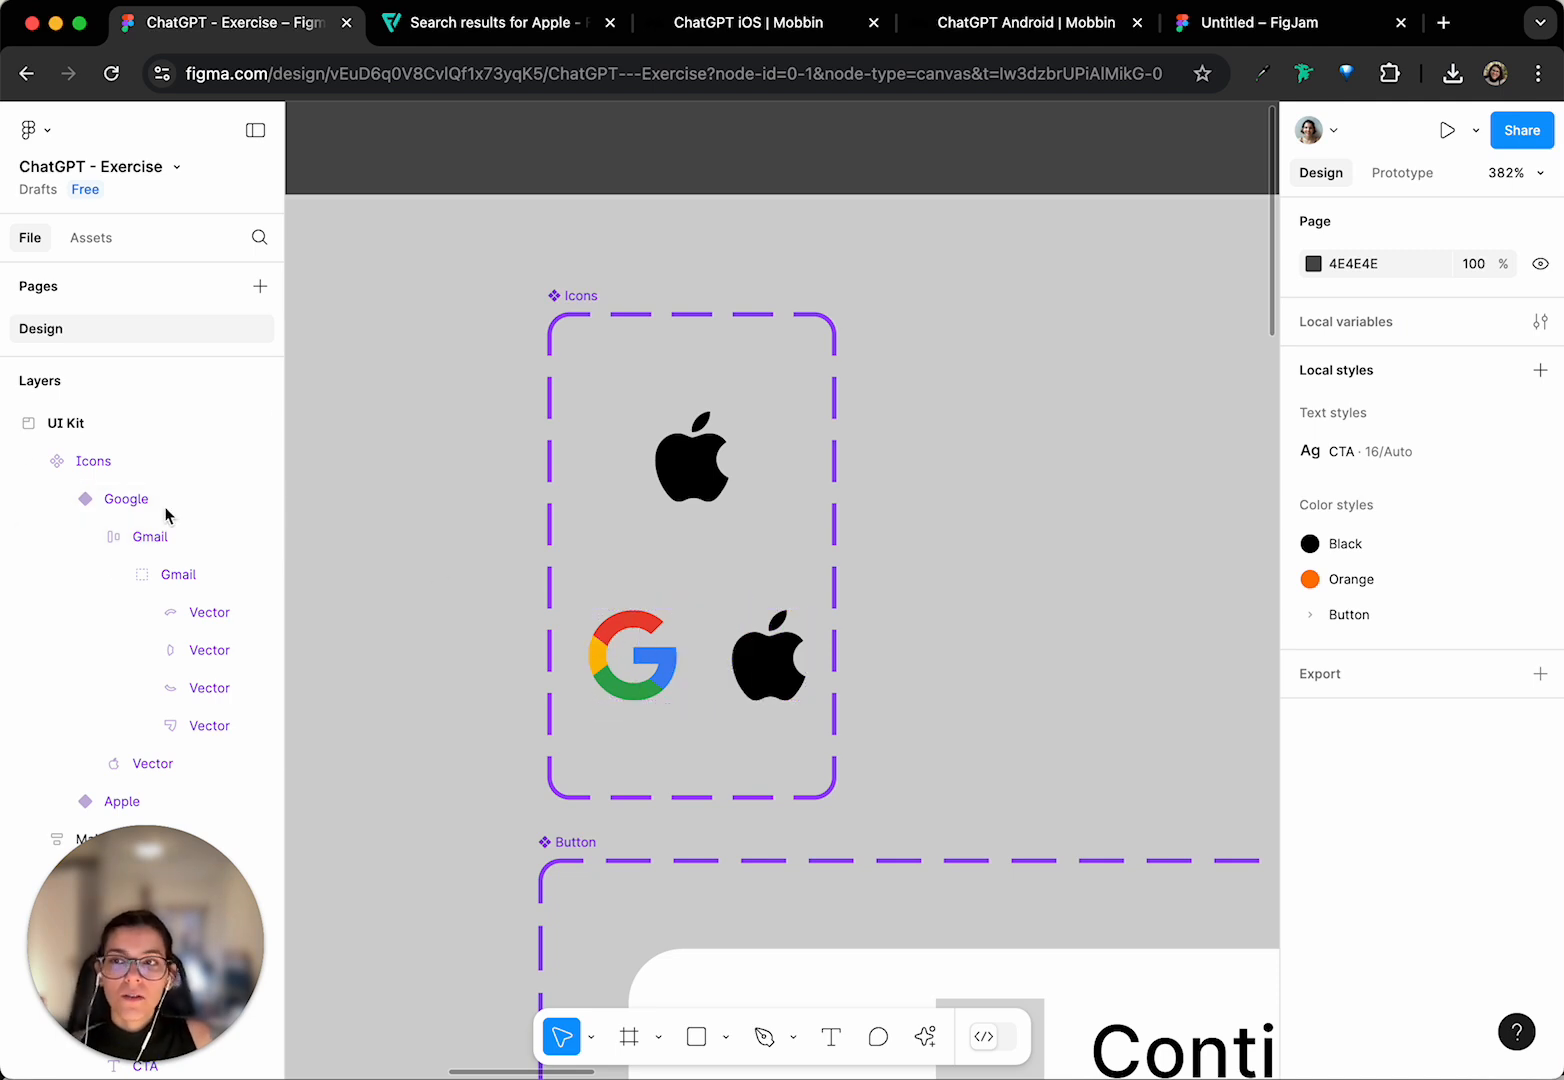
{"action": "left_click", "coordinate": [92, 468]}
{"action": "scroll", "coordinate": [106, 506], "scroll_direction": "down", "scroll_amount": 1}
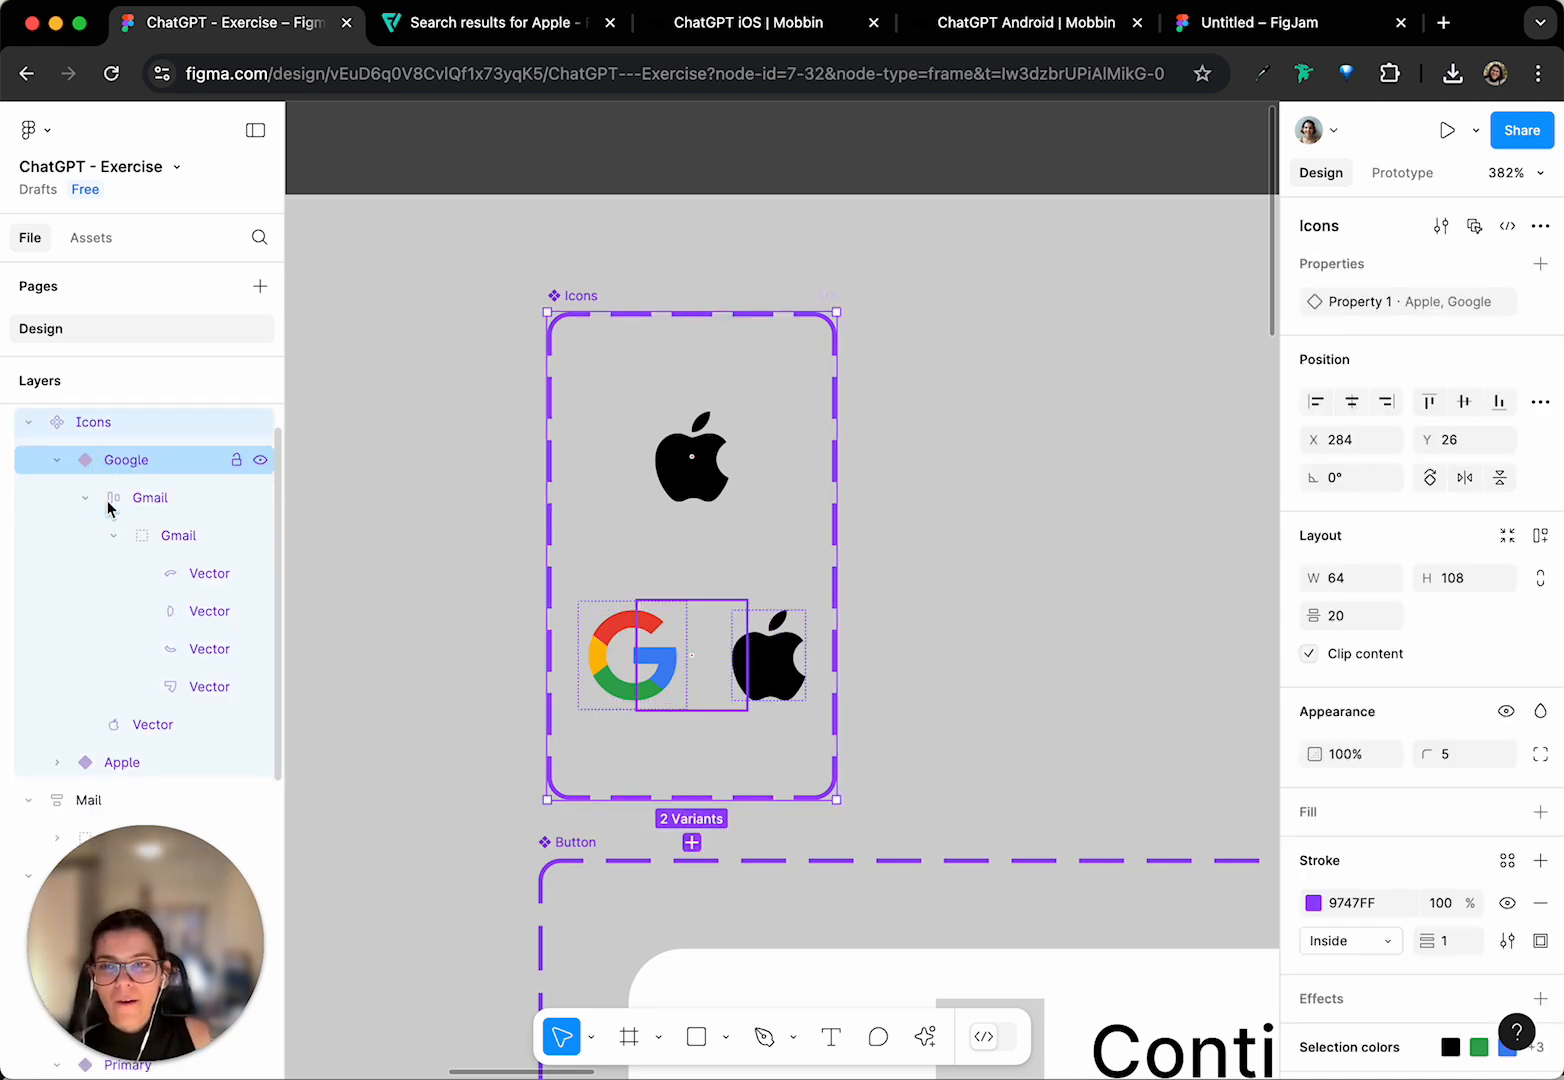
{"action": "scroll", "coordinate": [110, 500], "scroll_direction": "up", "scroll_amount": 1}
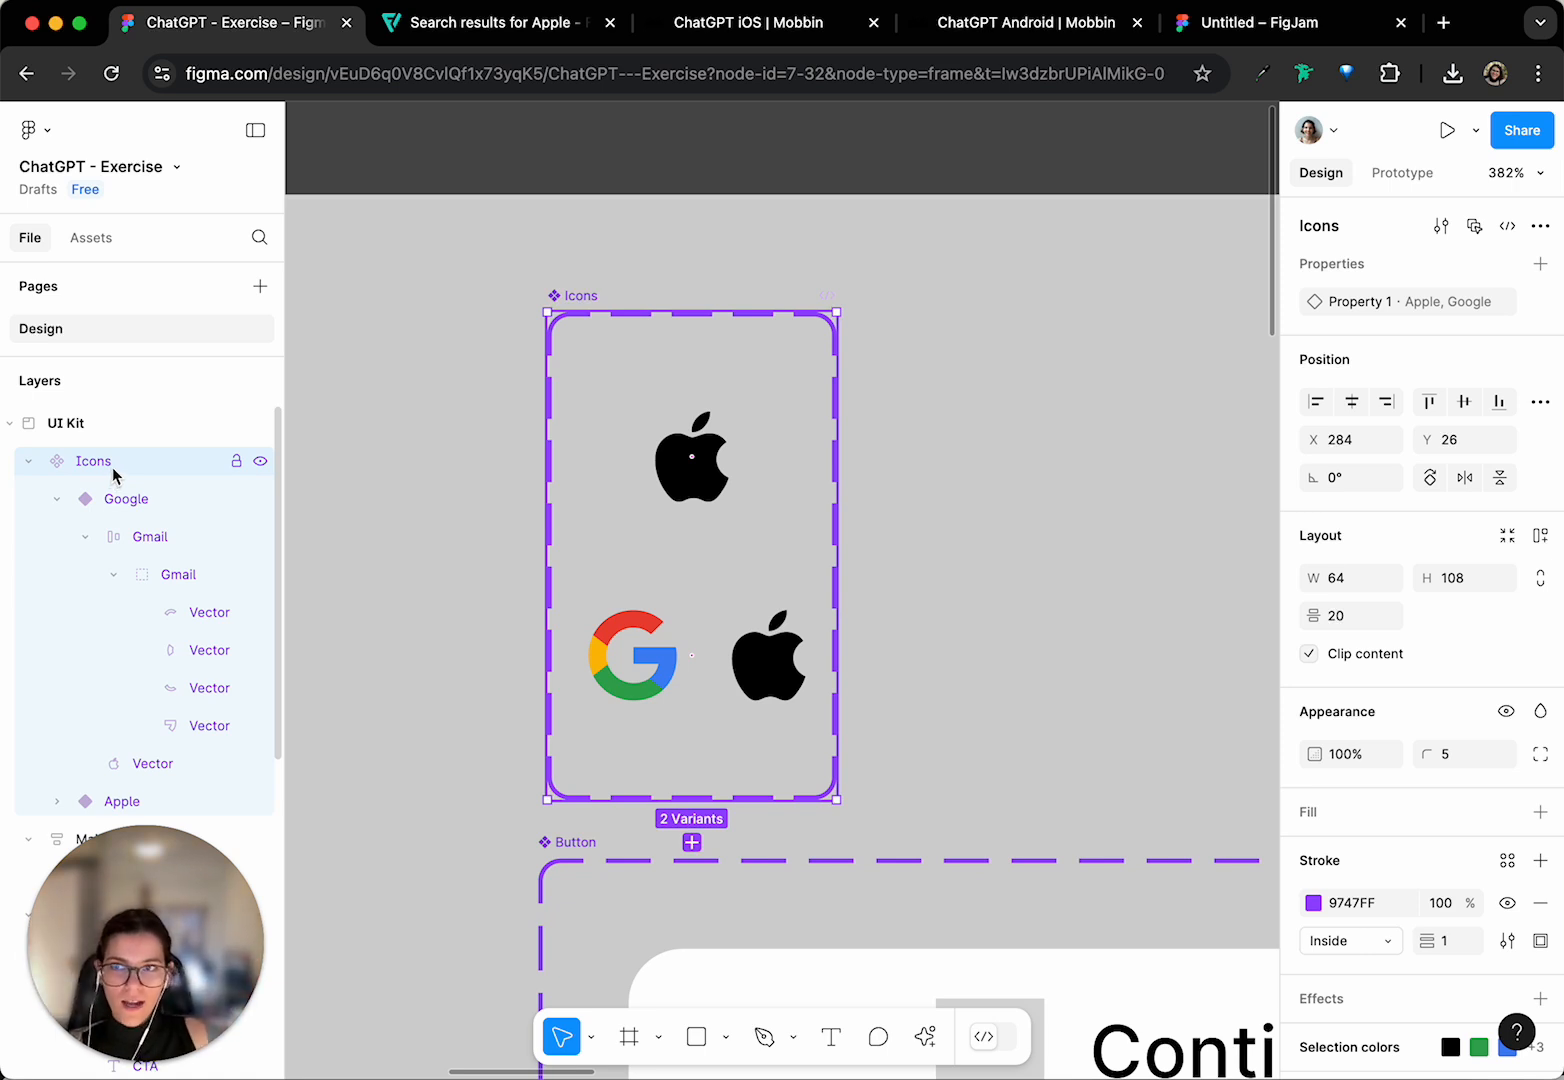
{"action": "left_click", "coordinate": [126, 505]}
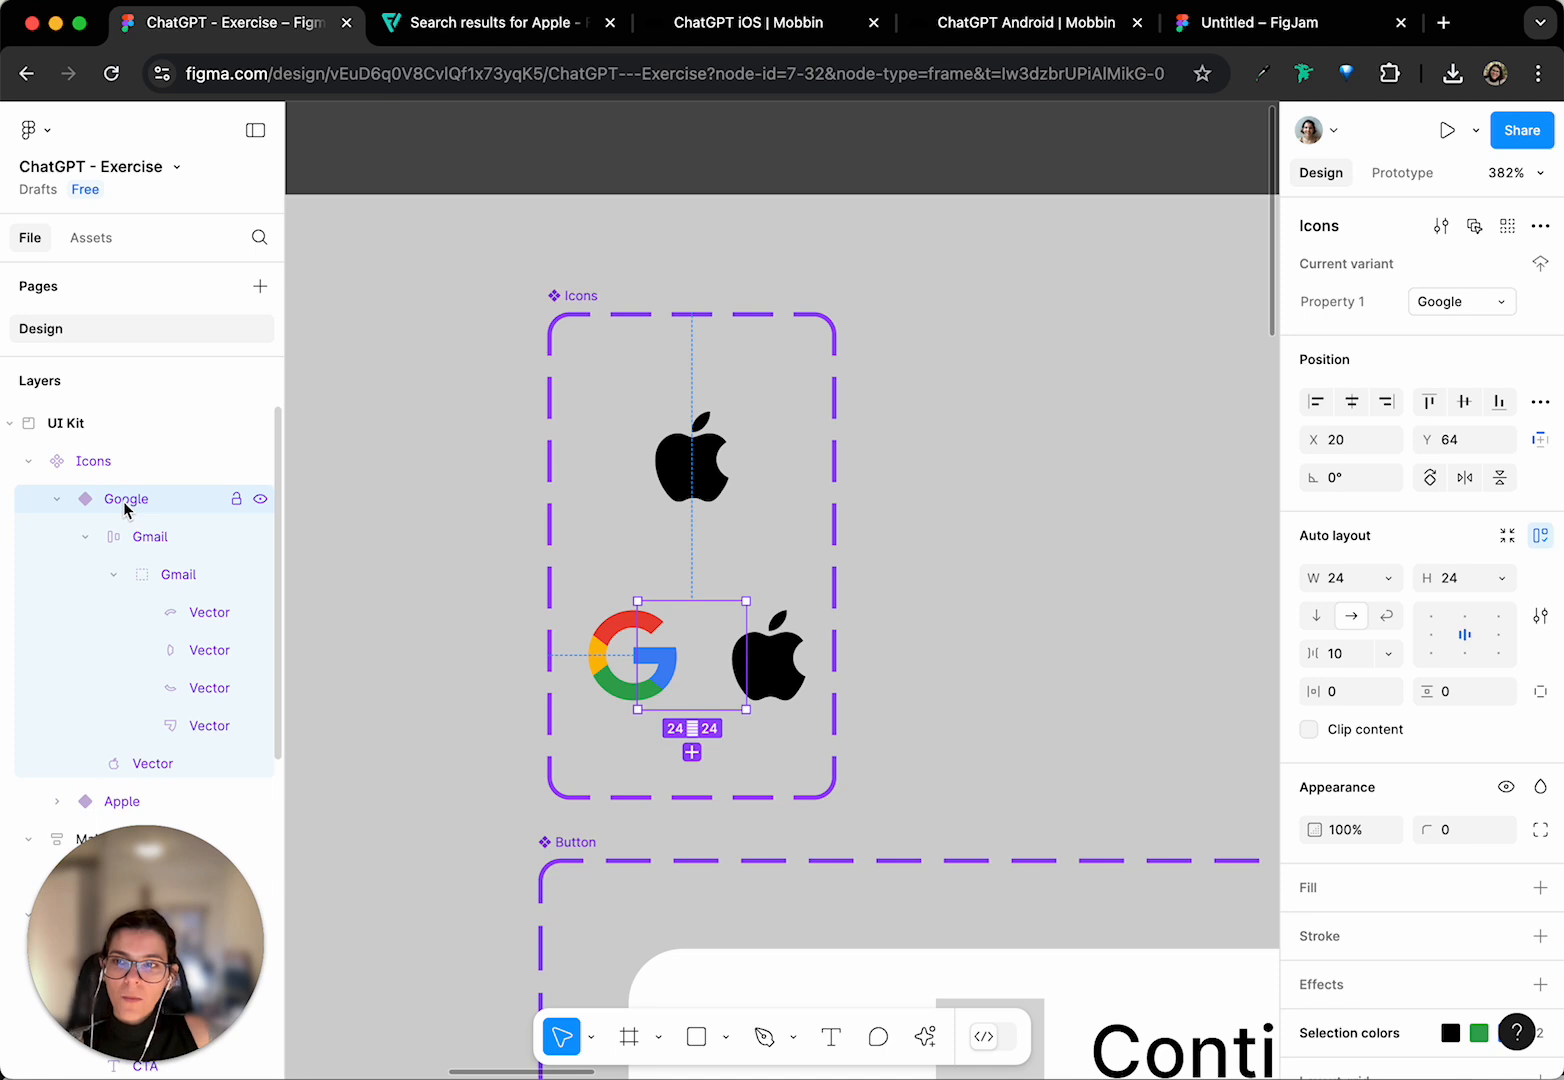
- Delete the leftover Apple vector from the Google variant of the Icons component set, keeping only the Gmail frame
{"action": "scroll", "coordinate": [128, 506], "scroll_direction": "down", "scroll_amount": 1}
{"action": "left_click", "coordinate": [158, 484]}
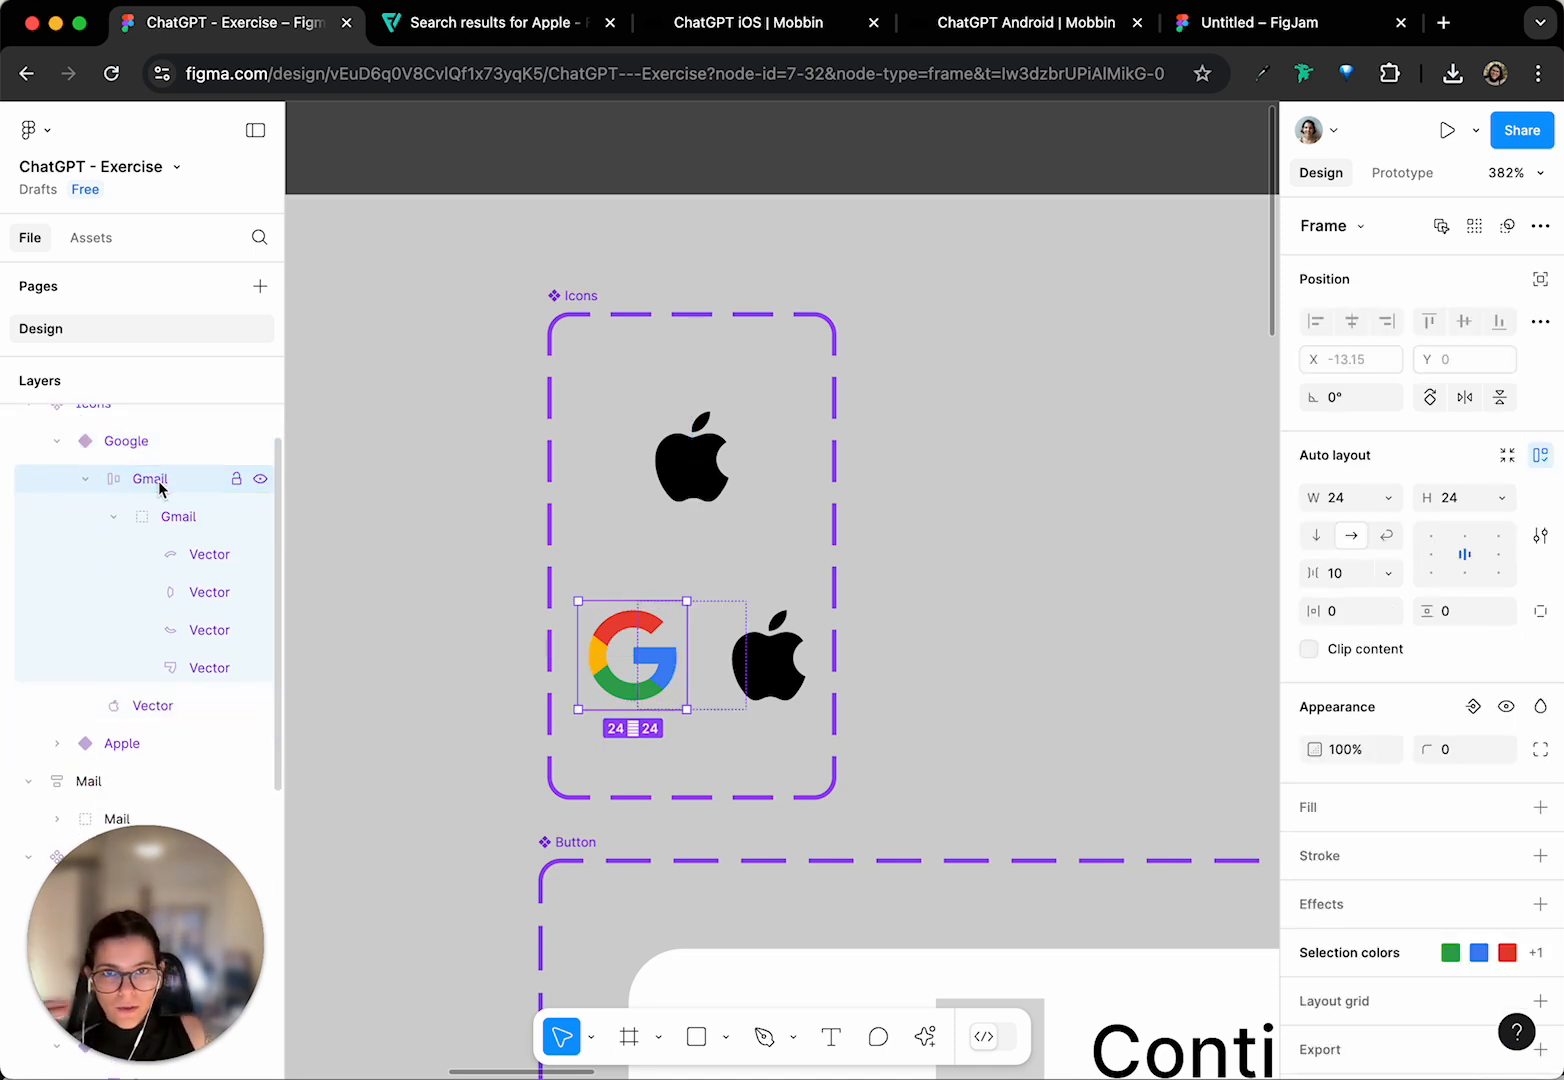
{"action": "left_click", "coordinate": [175, 518]}
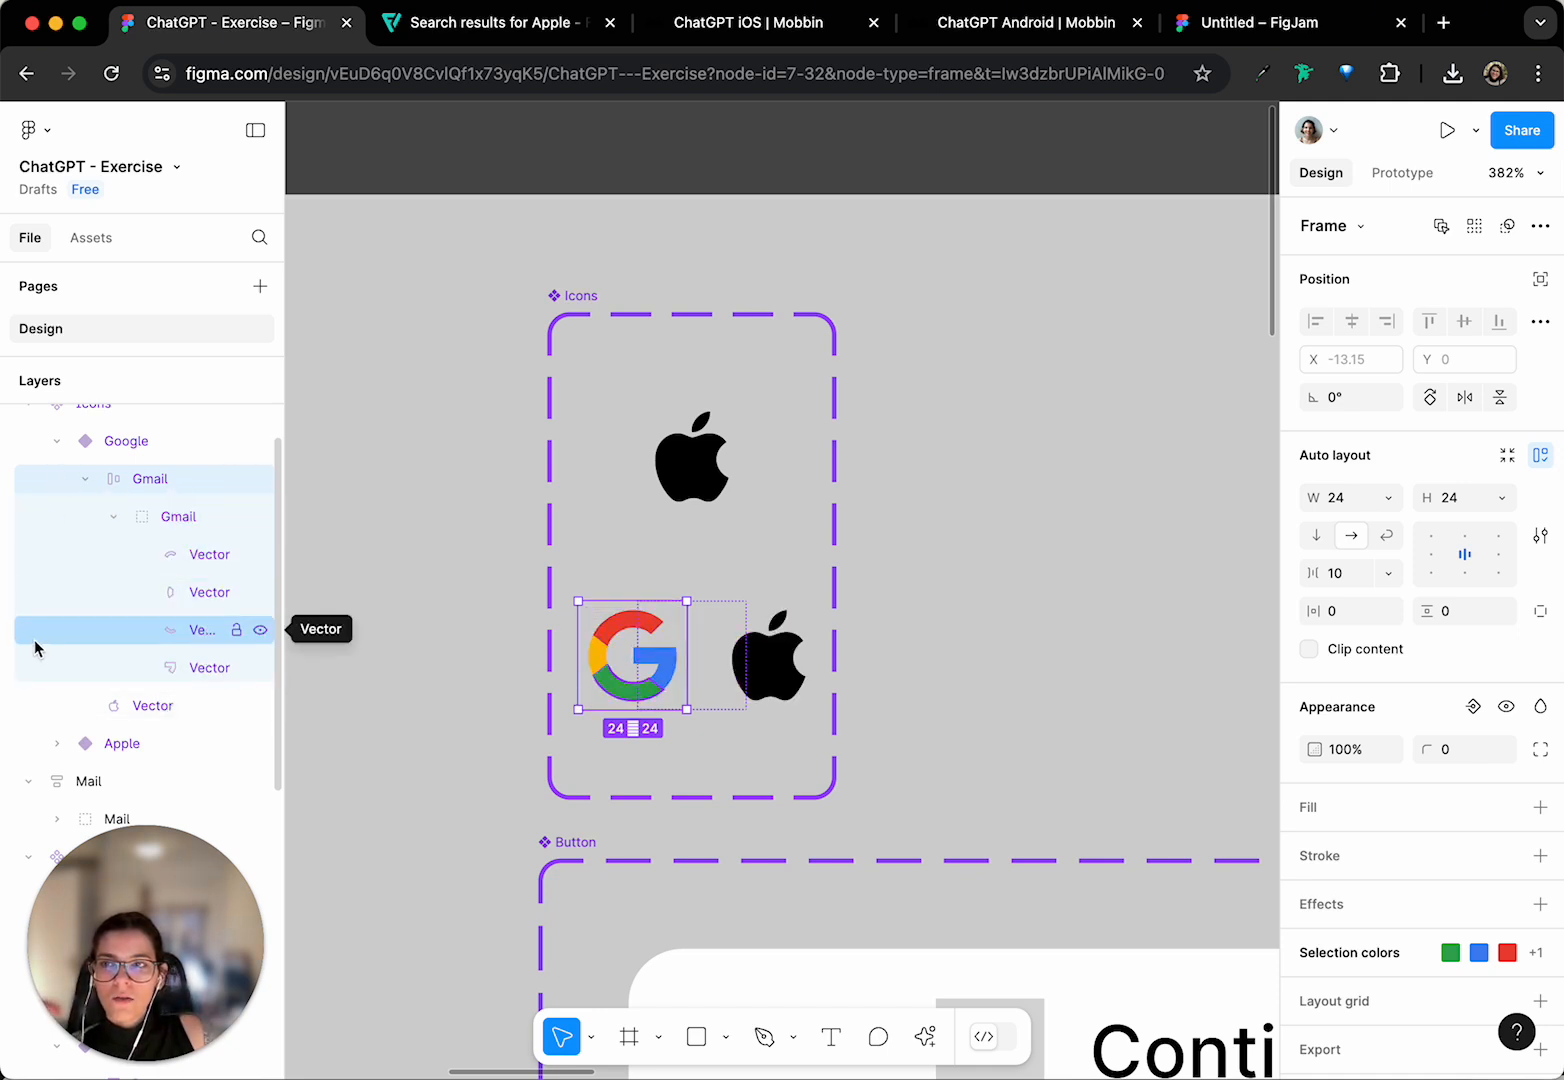
{"action": "left_click", "coordinate": [160, 706]}
{"action": "scroll", "coordinate": [165, 717], "scroll_direction": "up", "scroll_amount": 1}
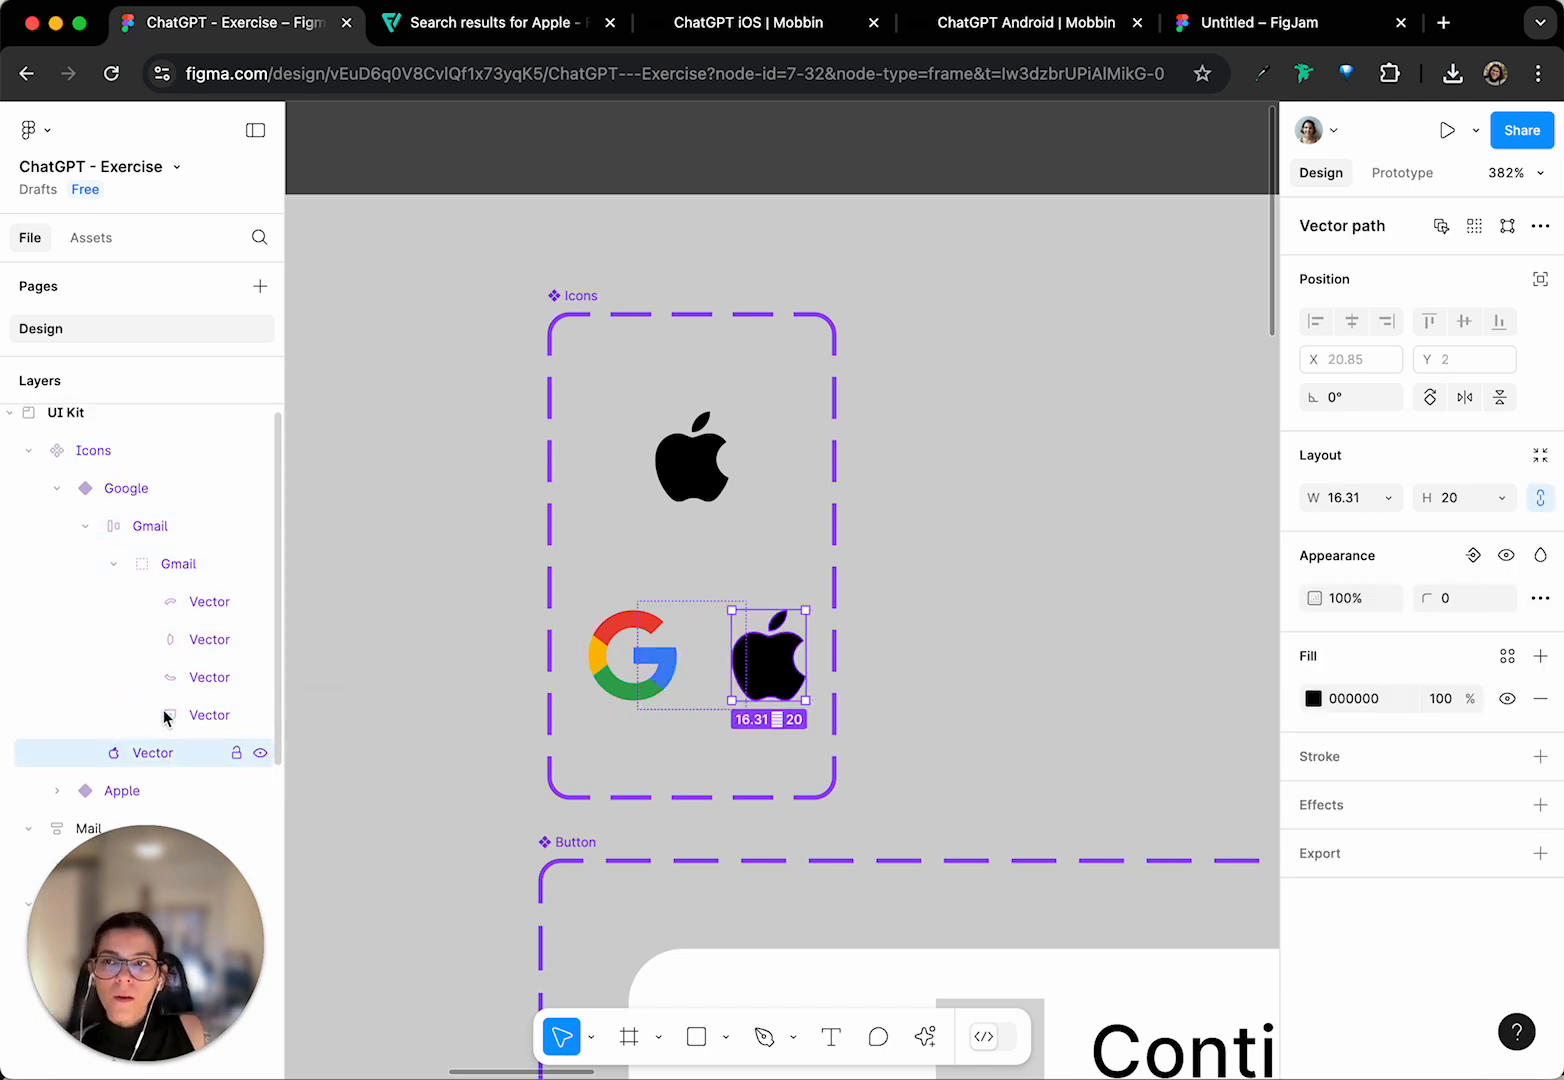
{"action": "left_click", "coordinate": [122, 490]}
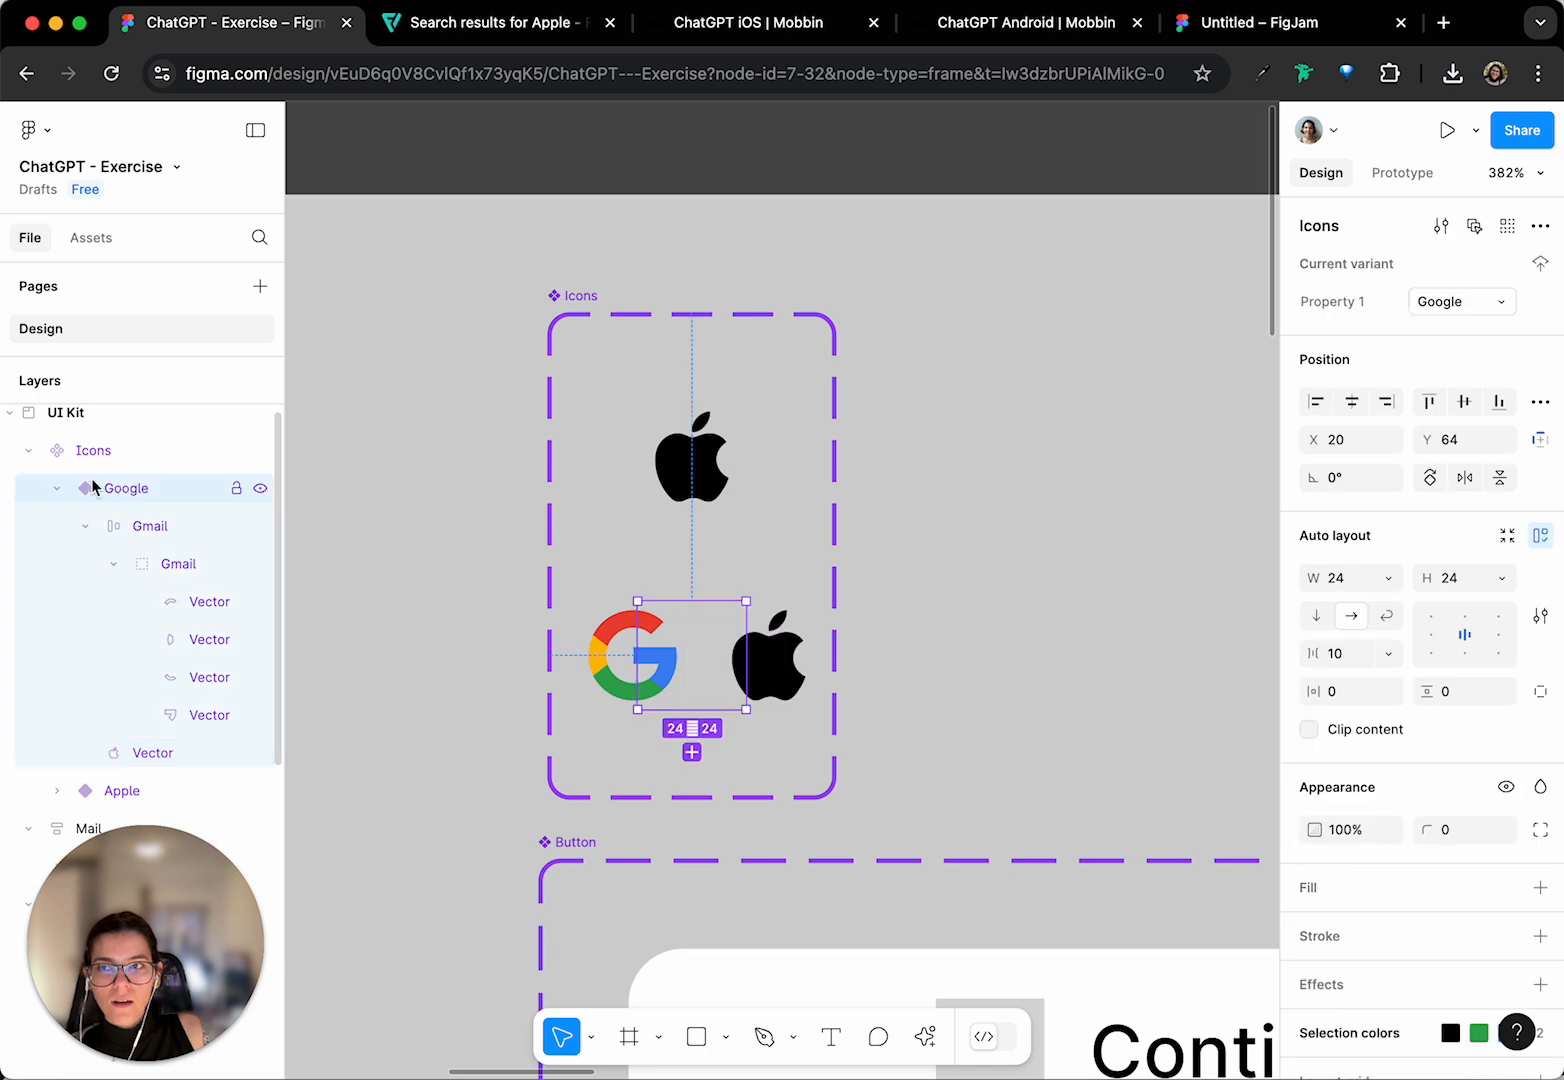
{"action": "left_click", "coordinate": [160, 757]}
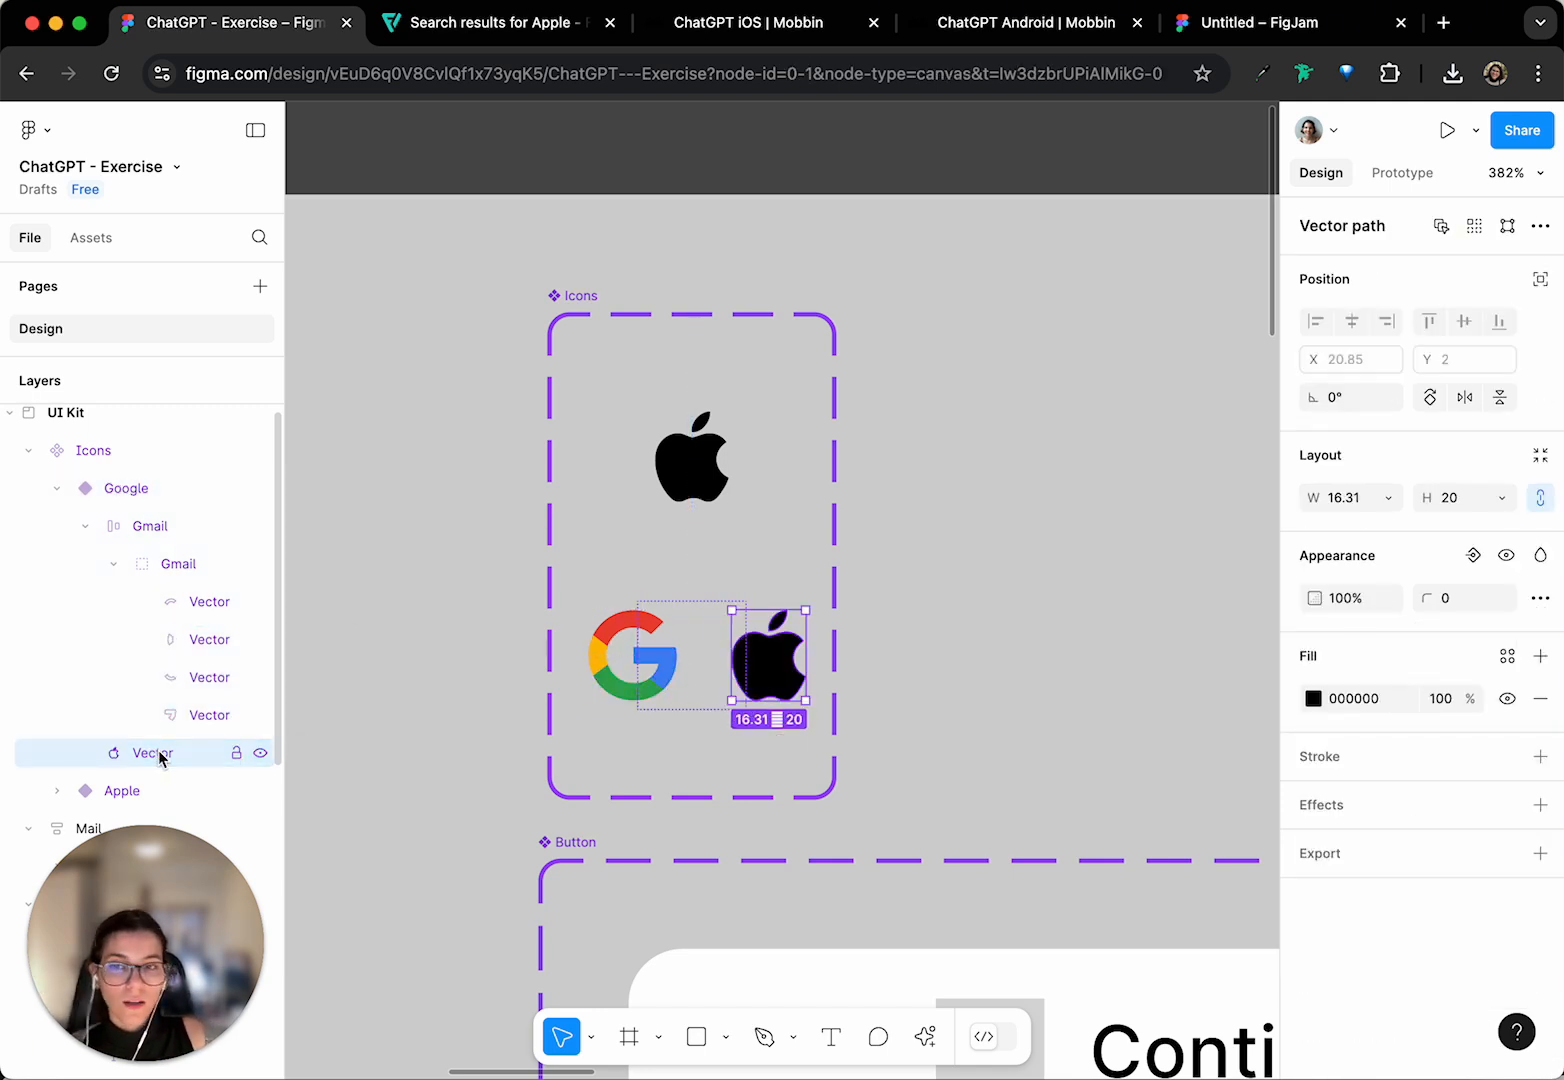
{"action": "key", "text": "BackSpace"}
{"action": "left_click", "coordinate": [150, 489]}
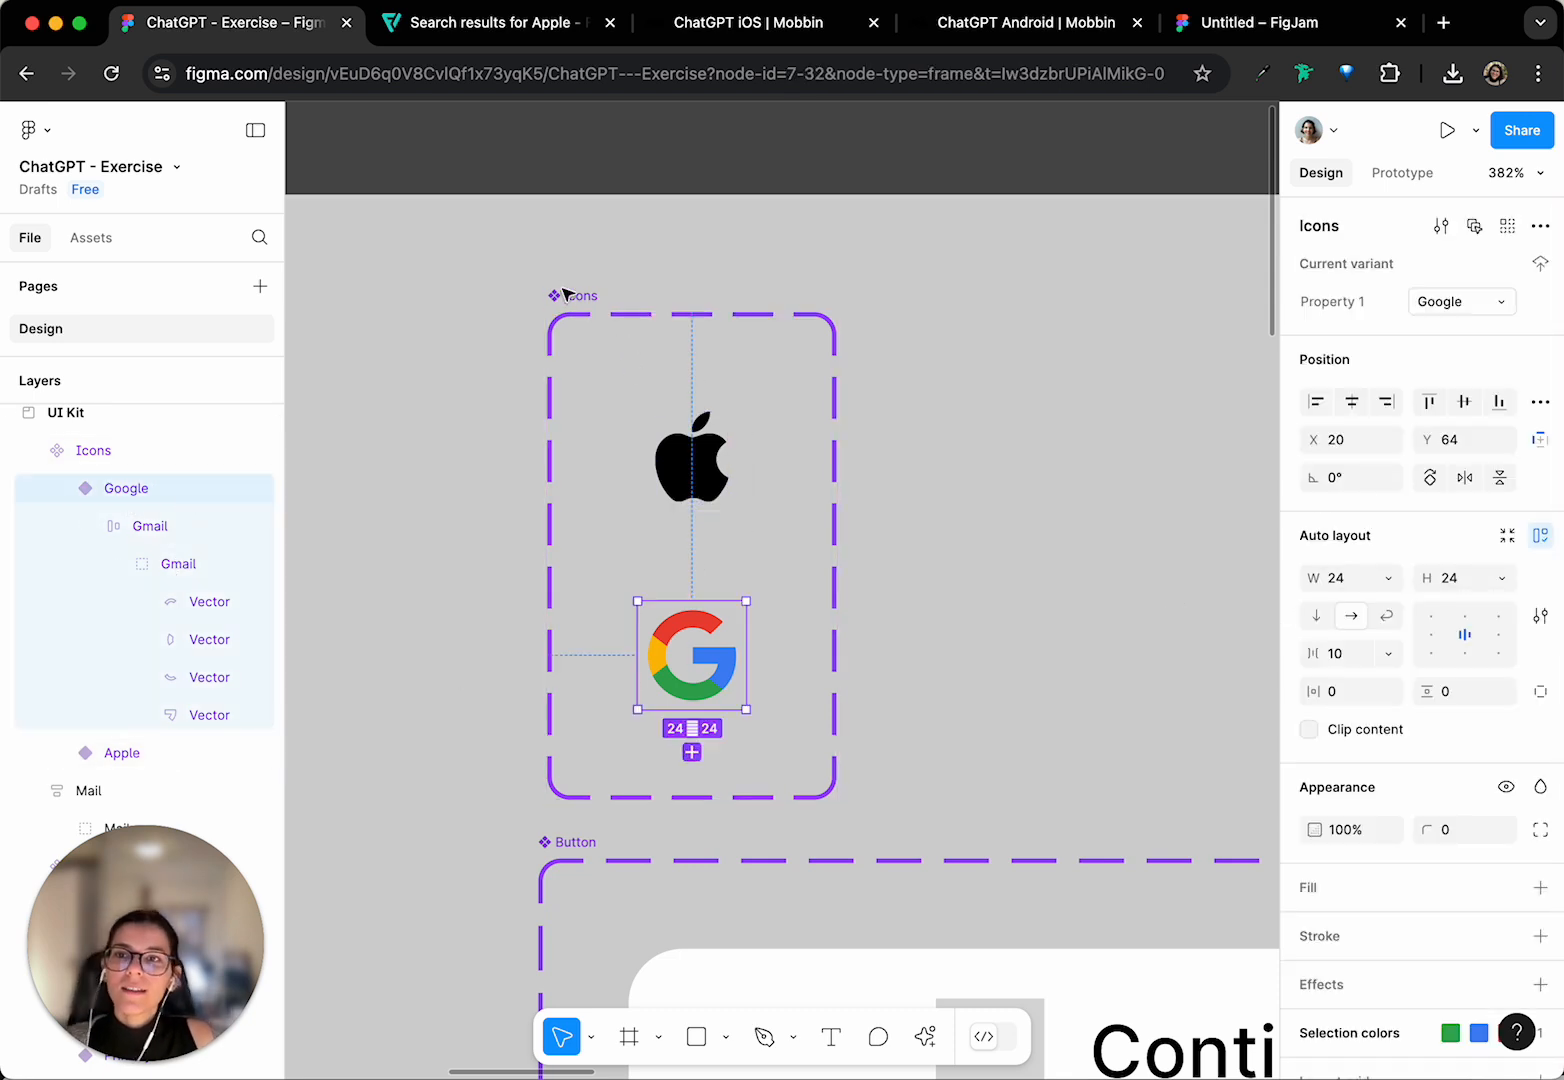
- Arrange the Icons variants side by side, with Apple at X 5, Y 9 and Google at X 35, Y 9
{"action": "left_click", "coordinate": [703, 472]}
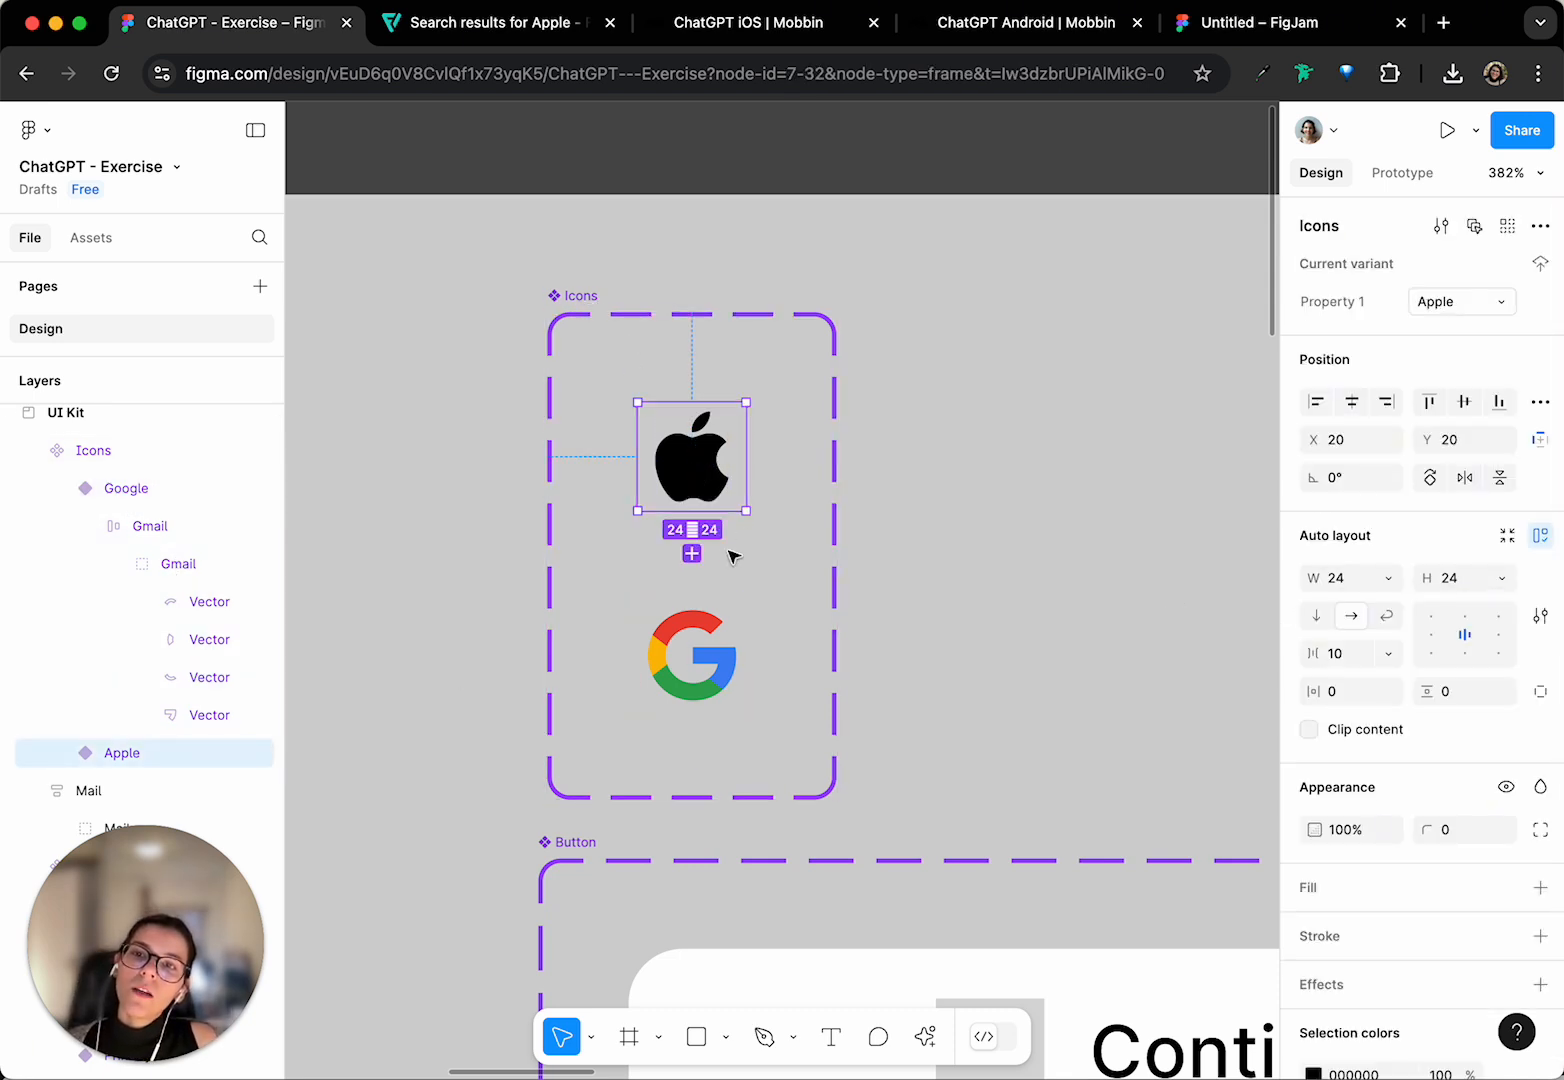
{"action": "scroll", "coordinate": [730, 548], "scroll_direction": "down", "scroll_amount": 3}
{"action": "left_click_drag", "start_coordinate": [697, 476], "coordinate": [659, 447]}
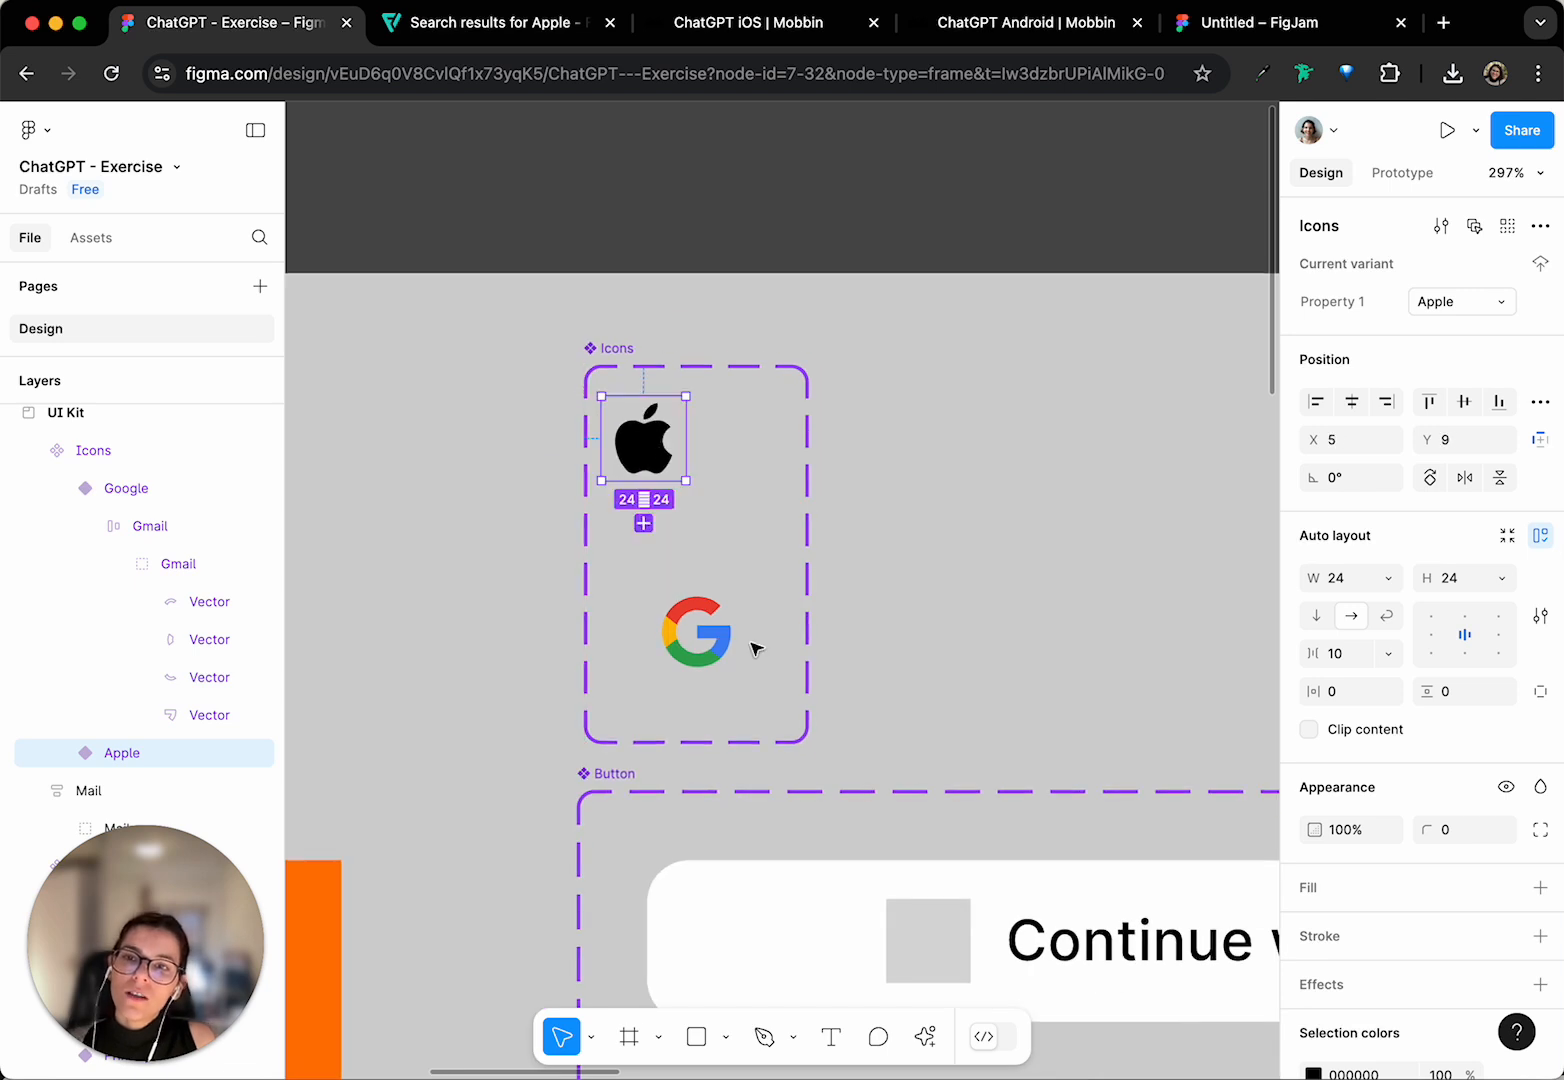
{"action": "left_click_drag", "start_coordinate": [682, 650], "coordinate": [730, 450]}
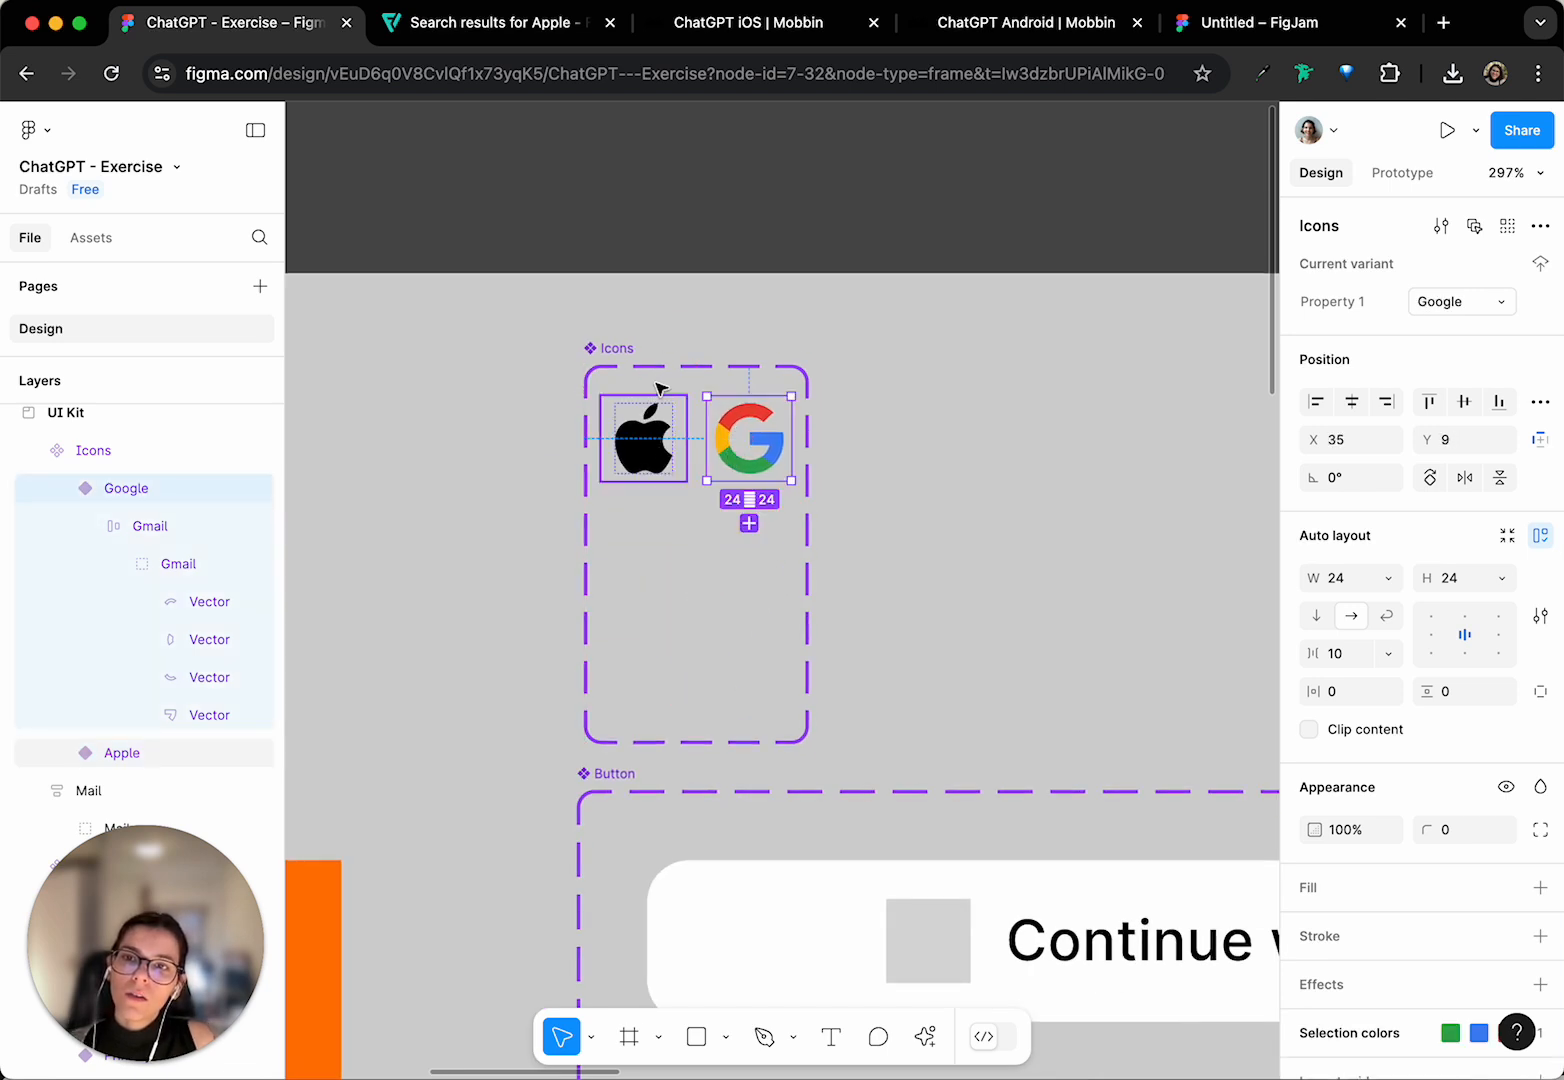
- Resize the Icons component set to a wide, low frame about 132 by 42
{"action": "left_click", "coordinate": [616, 350]}
{"action": "left_click_drag", "start_coordinate": [808, 743], "coordinate": [1047, 512]}
{"action": "left_click", "coordinate": [768, 450]}
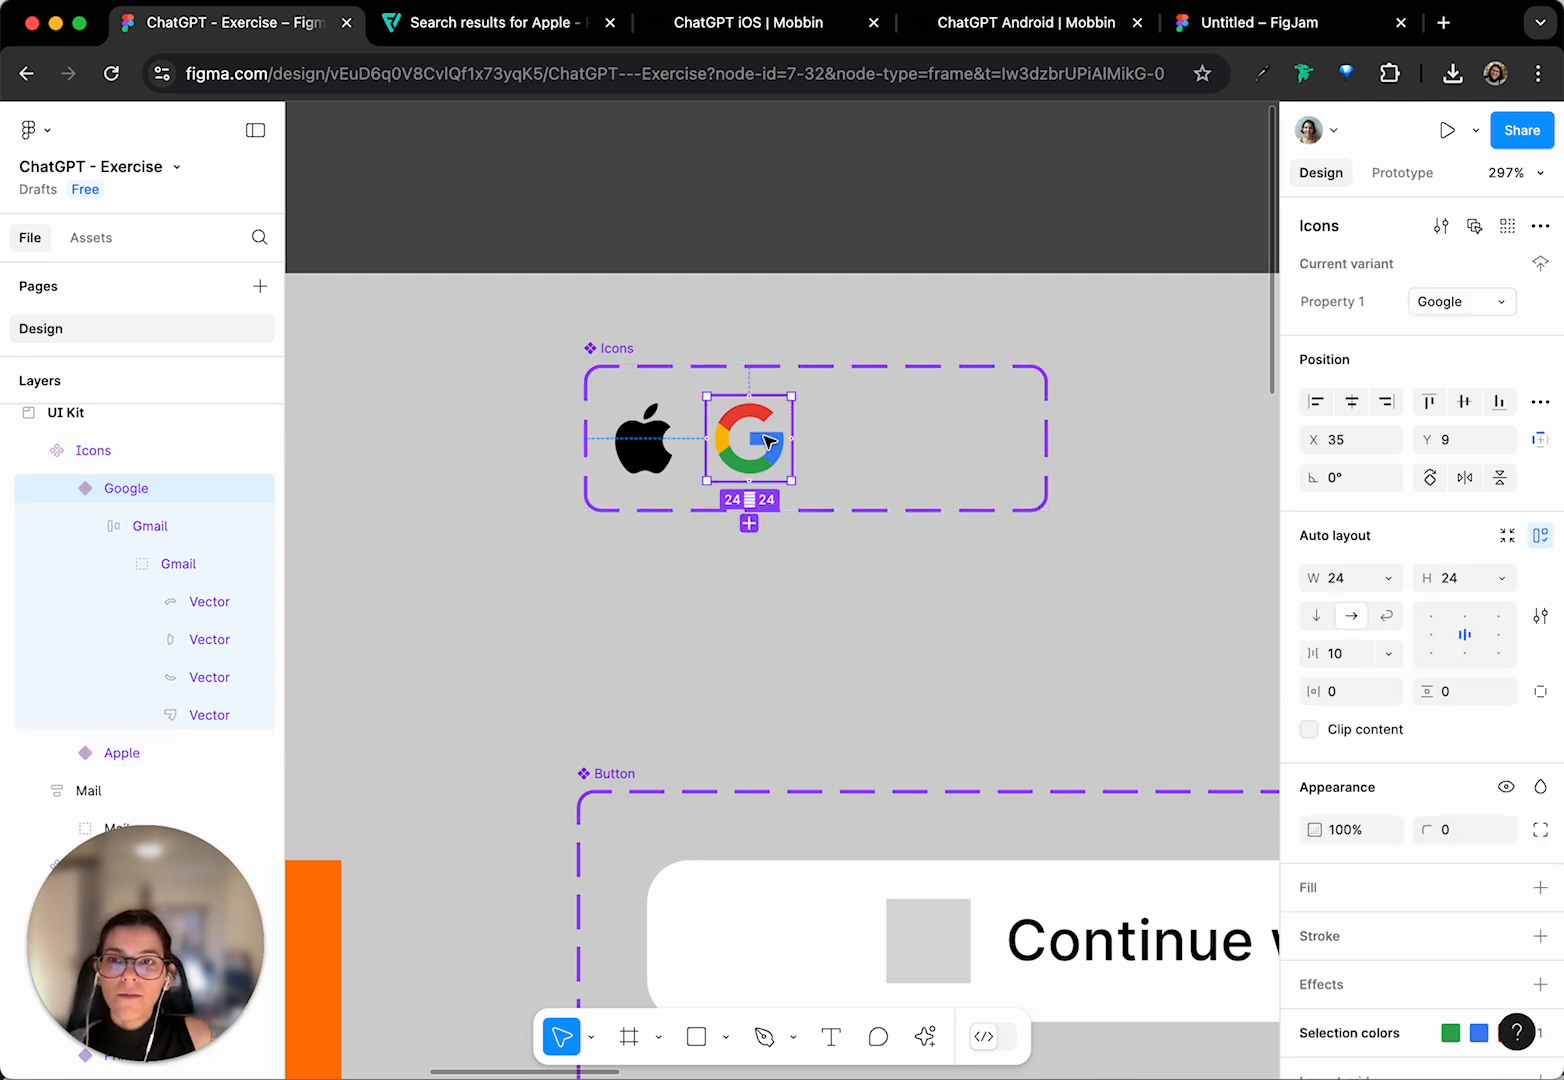
- Move the Icons component set down to just above the Button set, at about X 282, Y 85
{"action": "left_click", "coordinate": [754, 362]}
{"action": "left_click", "coordinate": [614, 373]}
{"action": "left_click_drag", "start_coordinate": [614, 373], "coordinate": [604, 563]}
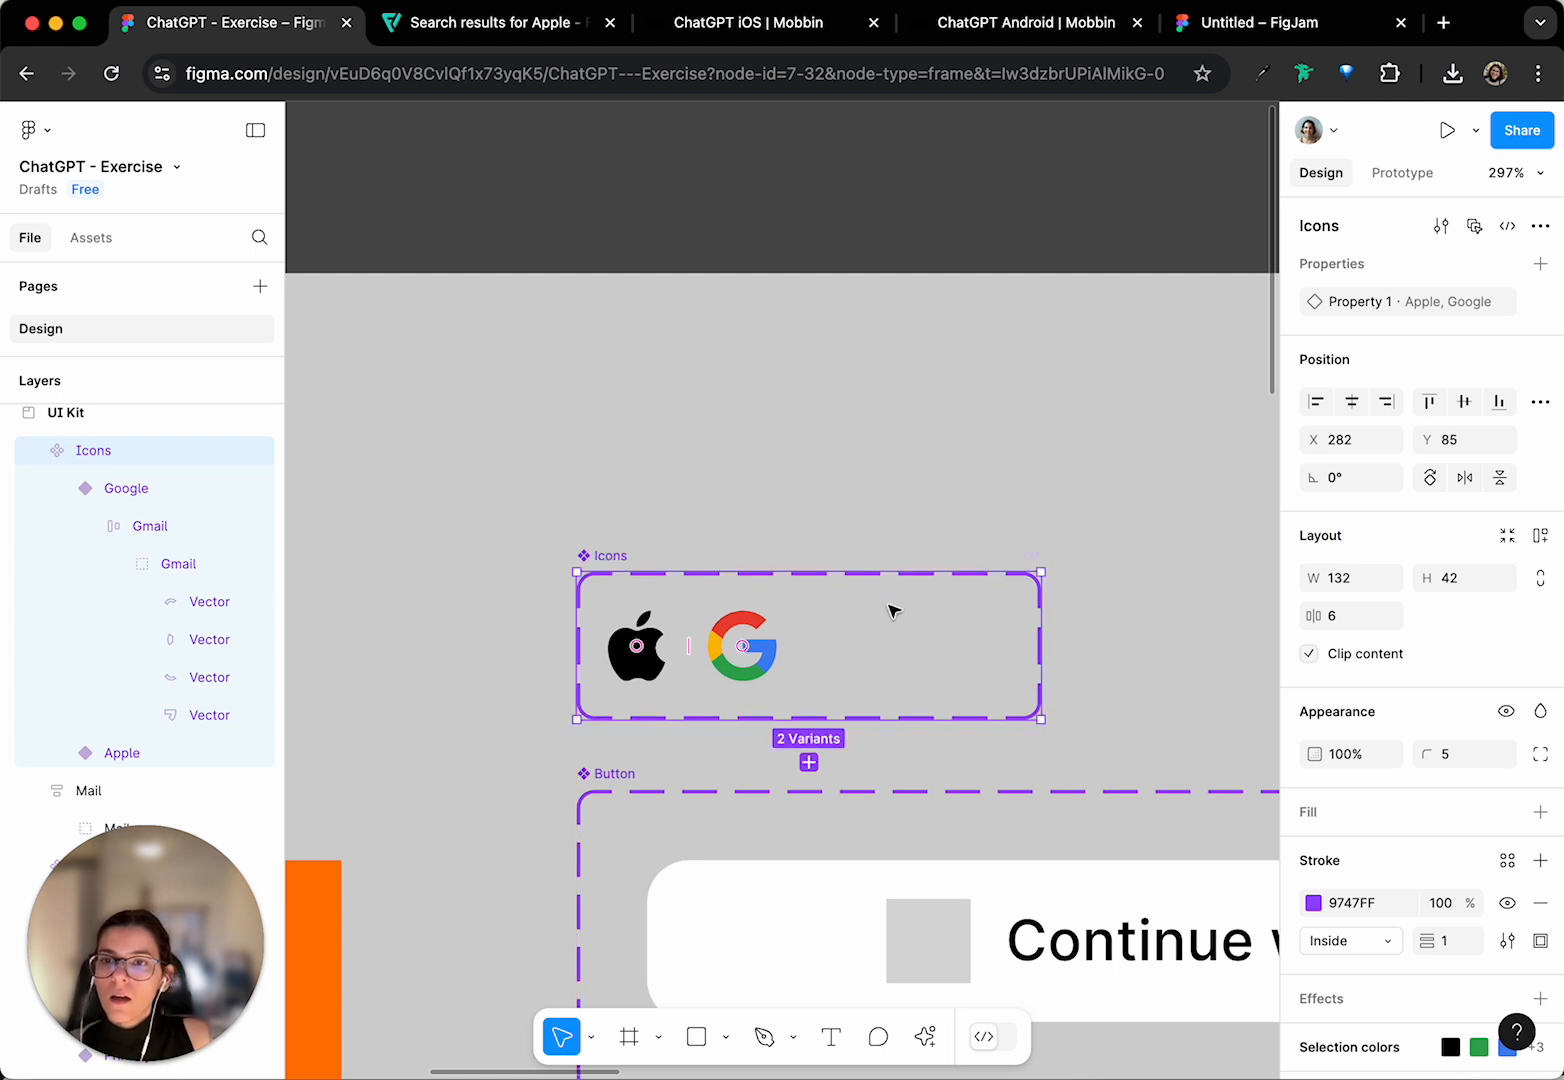
{"action": "key", "text": "Escape"}
{"action": "left_click", "coordinate": [639, 642]}
{"action": "left_click", "coordinate": [614, 553]}
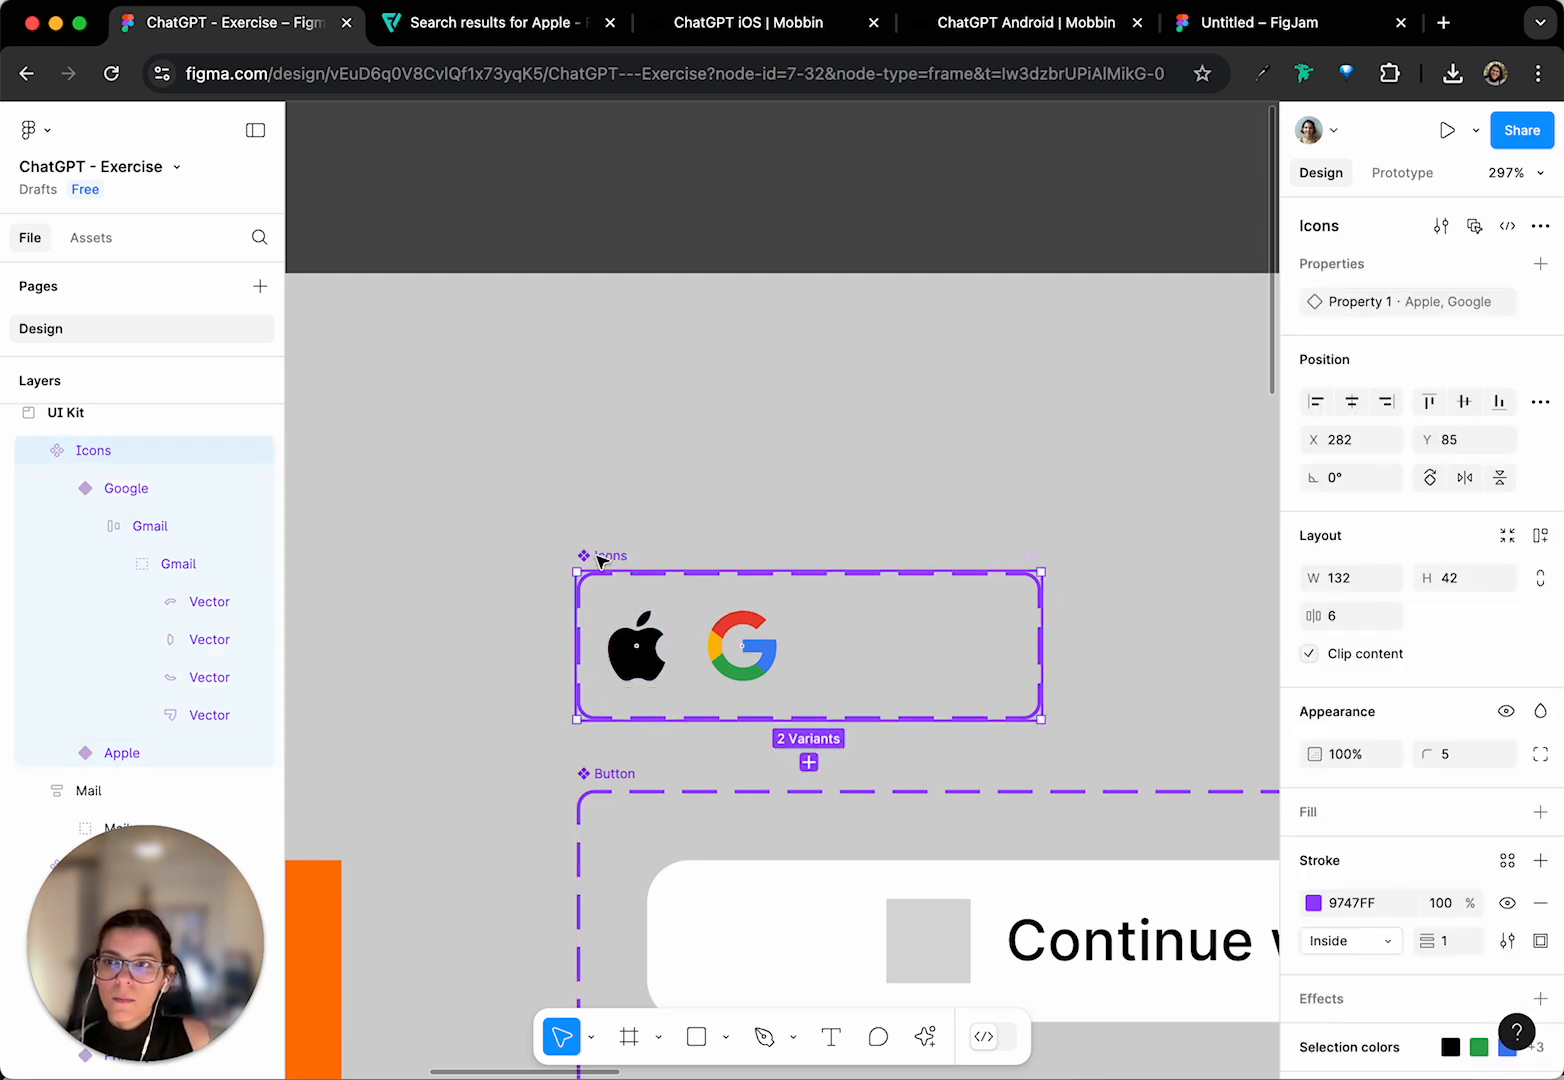
{"action": "left_click", "coordinate": [742, 645]}
{"action": "left_click", "coordinate": [670, 655]}
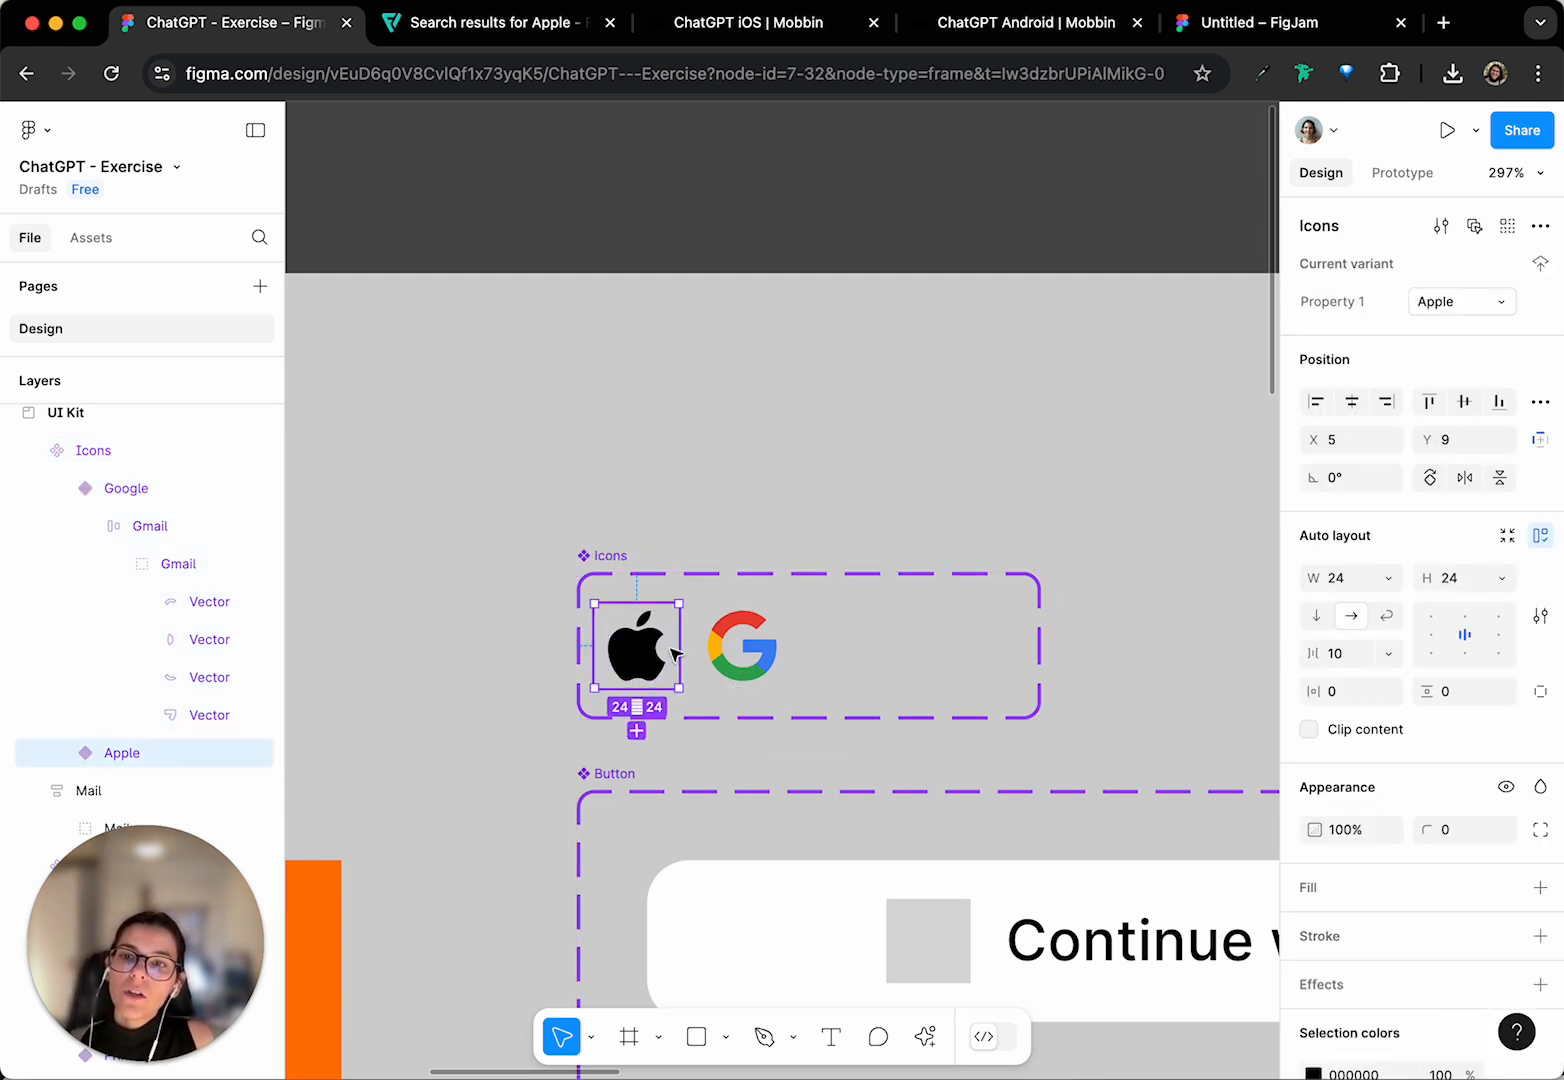
- Move the Mail icon frame closer to the Icons component set, to about X 464, Y 94
{"action": "scroll", "coordinate": [869, 684], "scroll_direction": "down", "scroll_amount": 4}
{"action": "left_click", "coordinate": [1072, 594]}
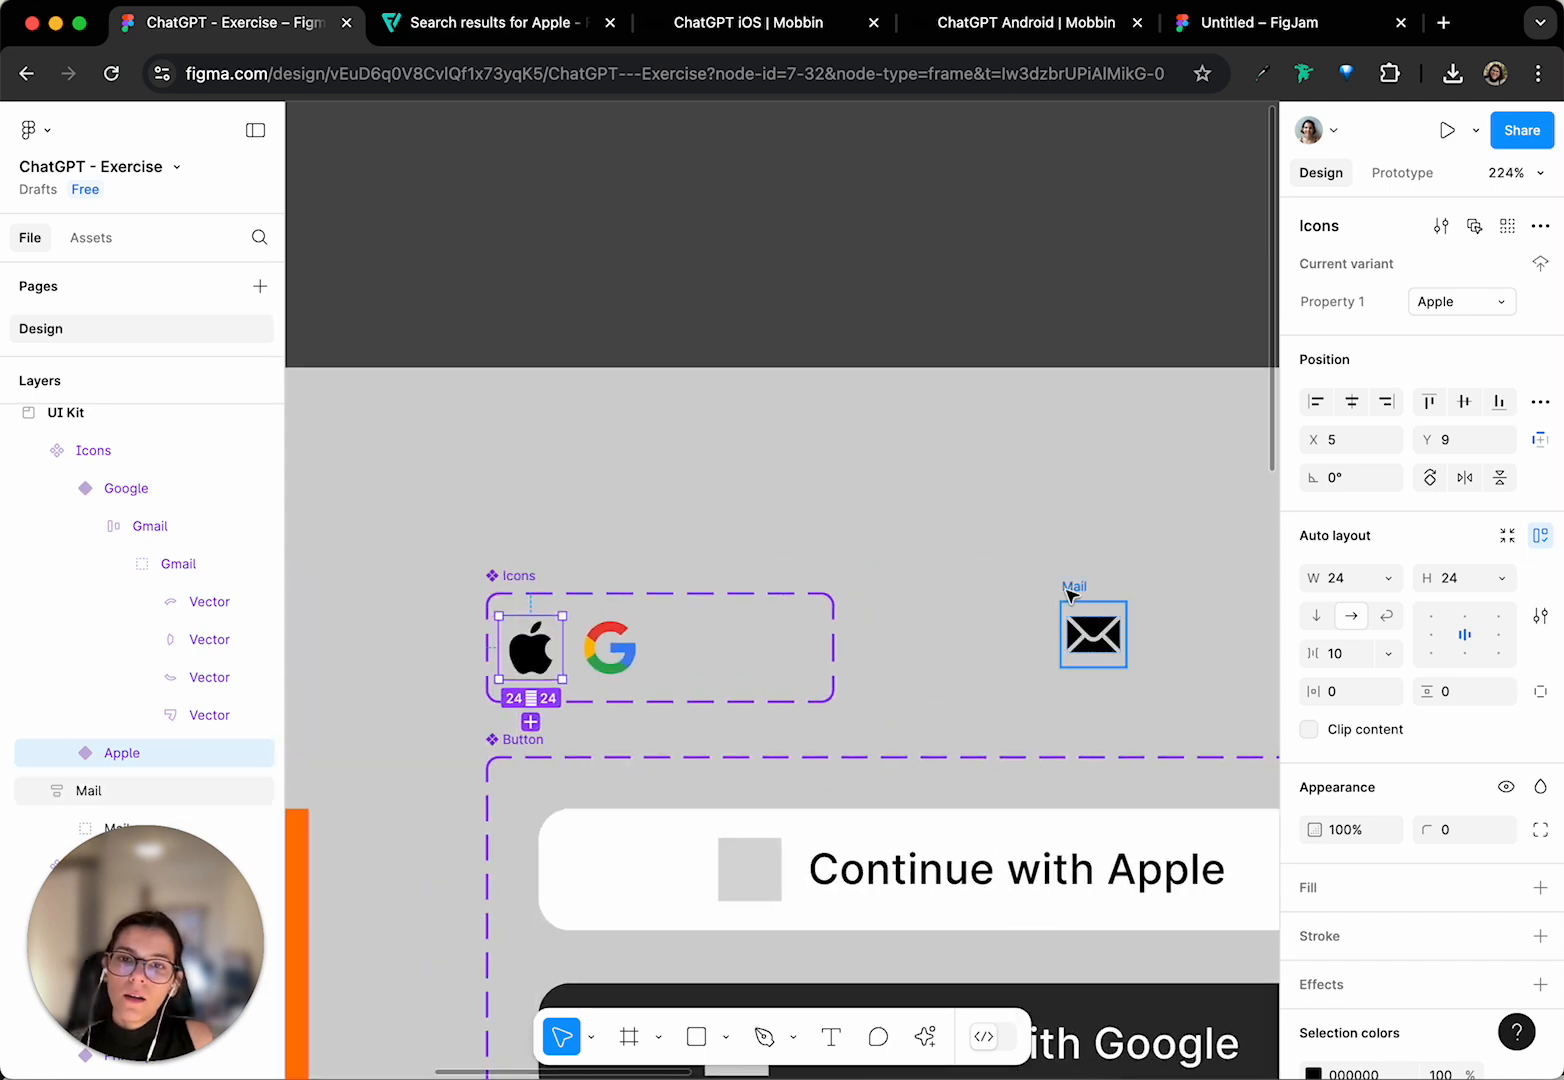
{"action": "left_click_drag", "start_coordinate": [1072, 594], "coordinate": [977, 602]}
- Add a third variant to the Icons set based on the Google variant and set its Property 1 value to Mail
{"action": "left_click", "coordinate": [607, 665]}
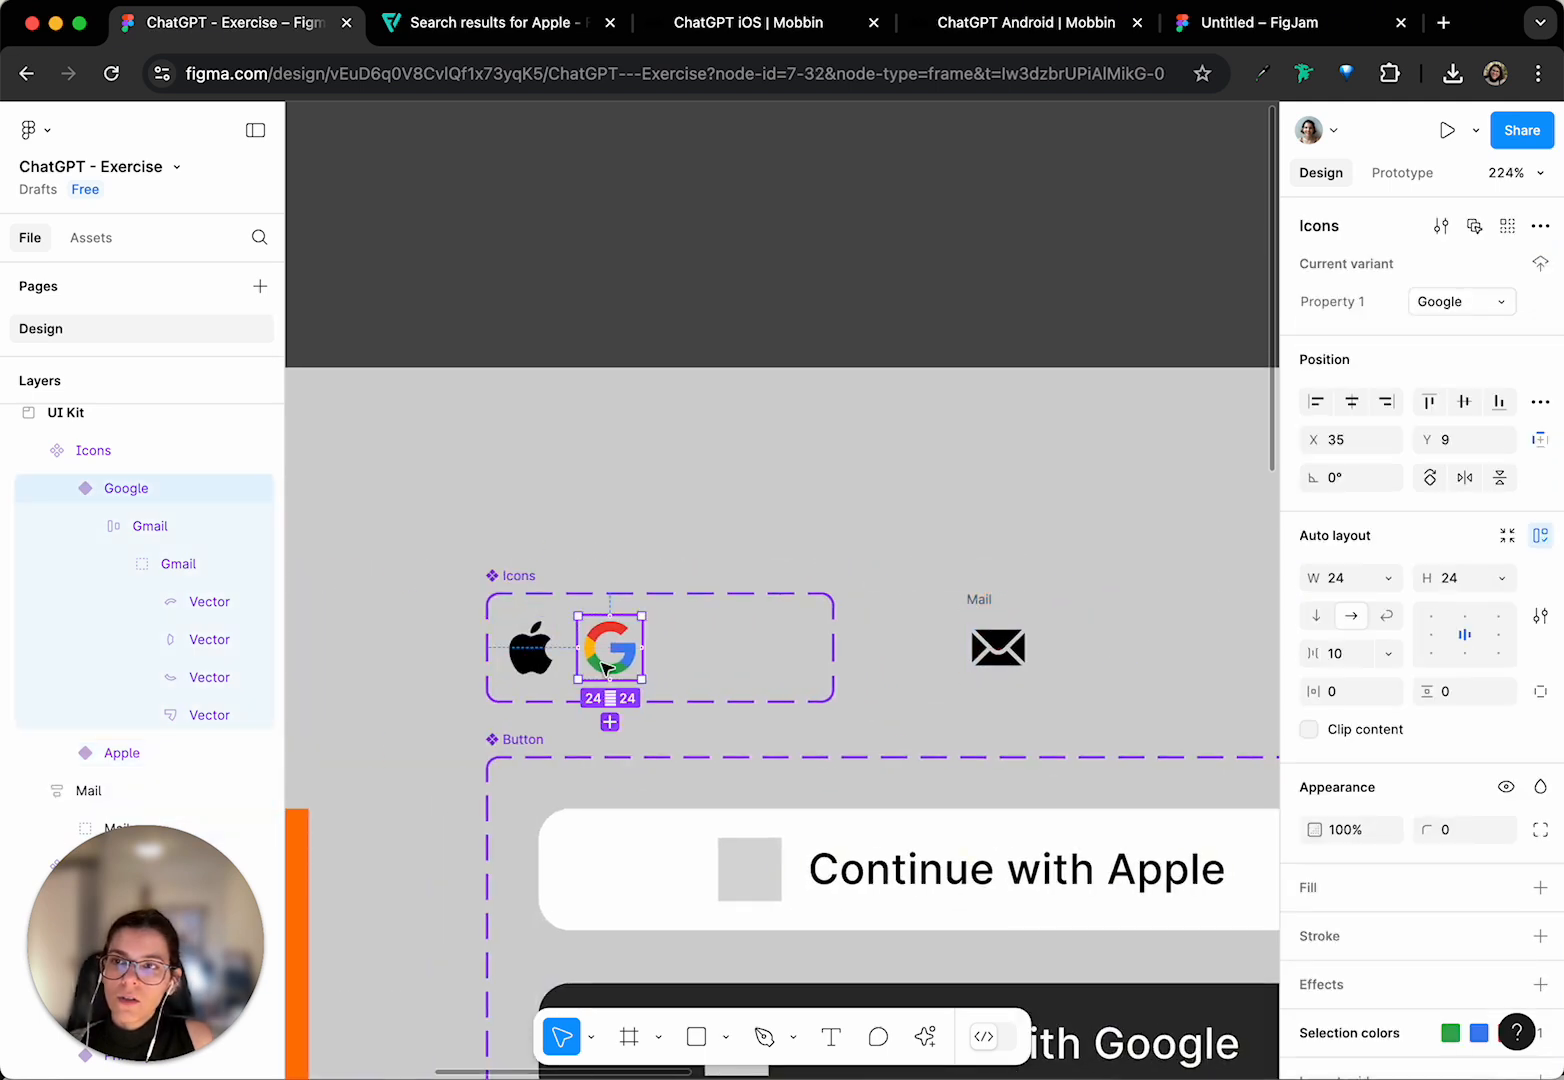
{"action": "left_click", "coordinate": [609, 724]}
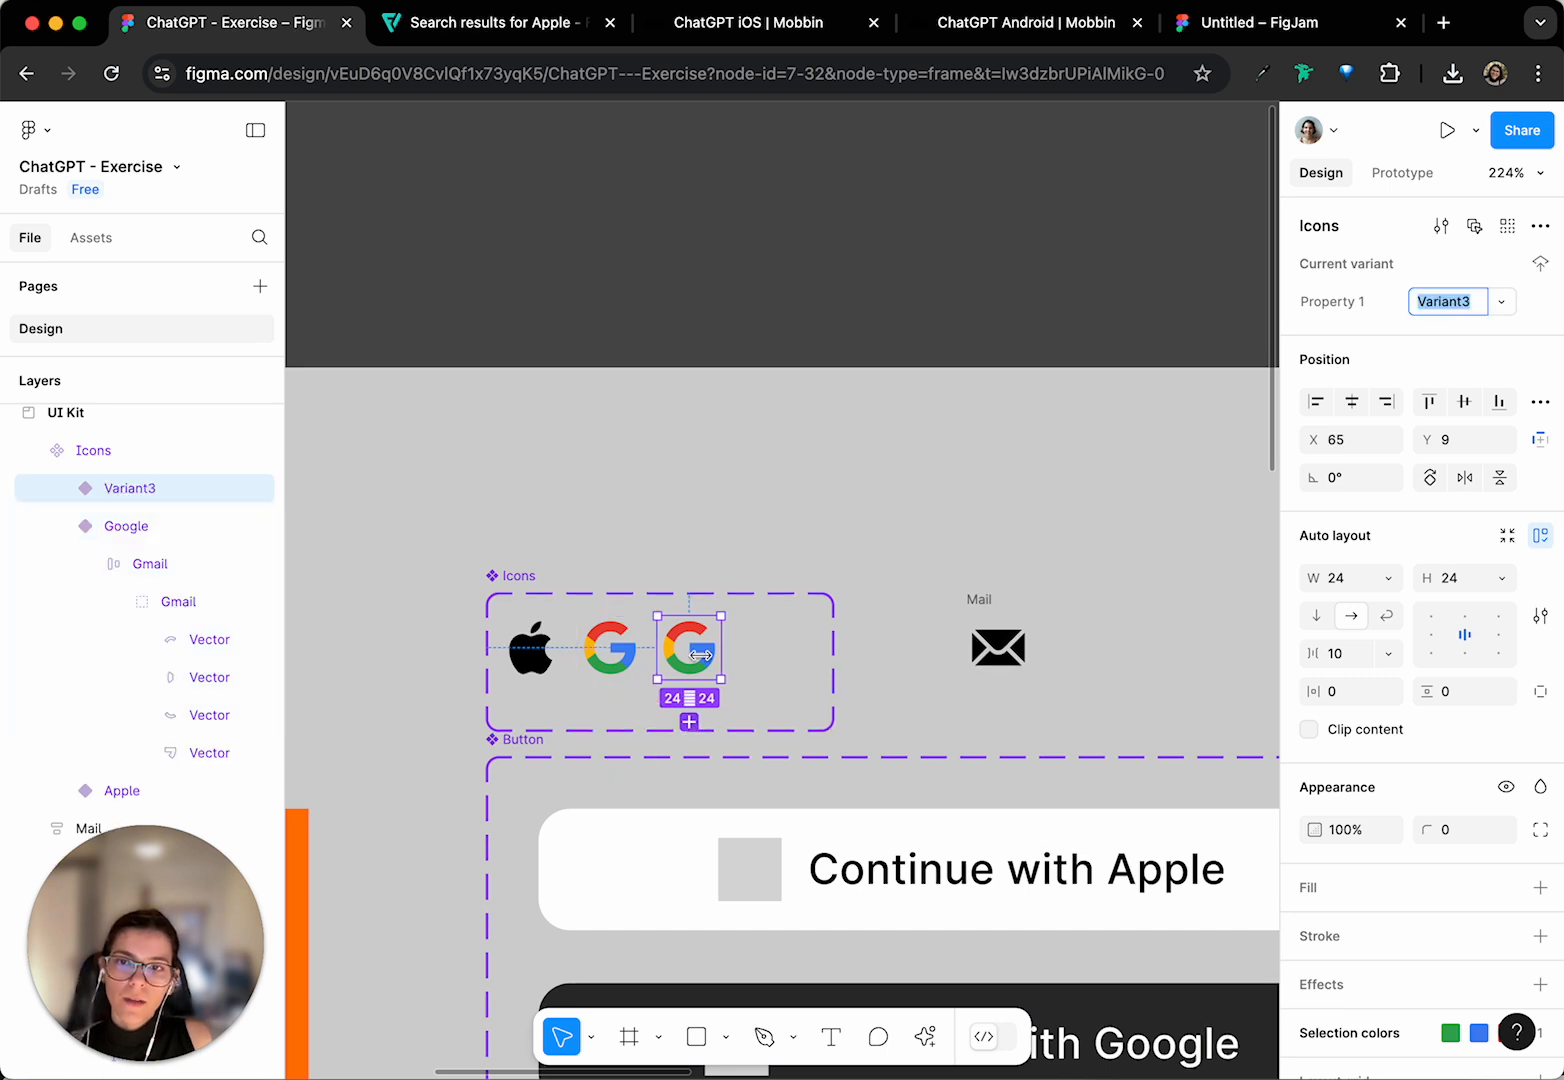
{"action": "left_click", "coordinate": [512, 576]}
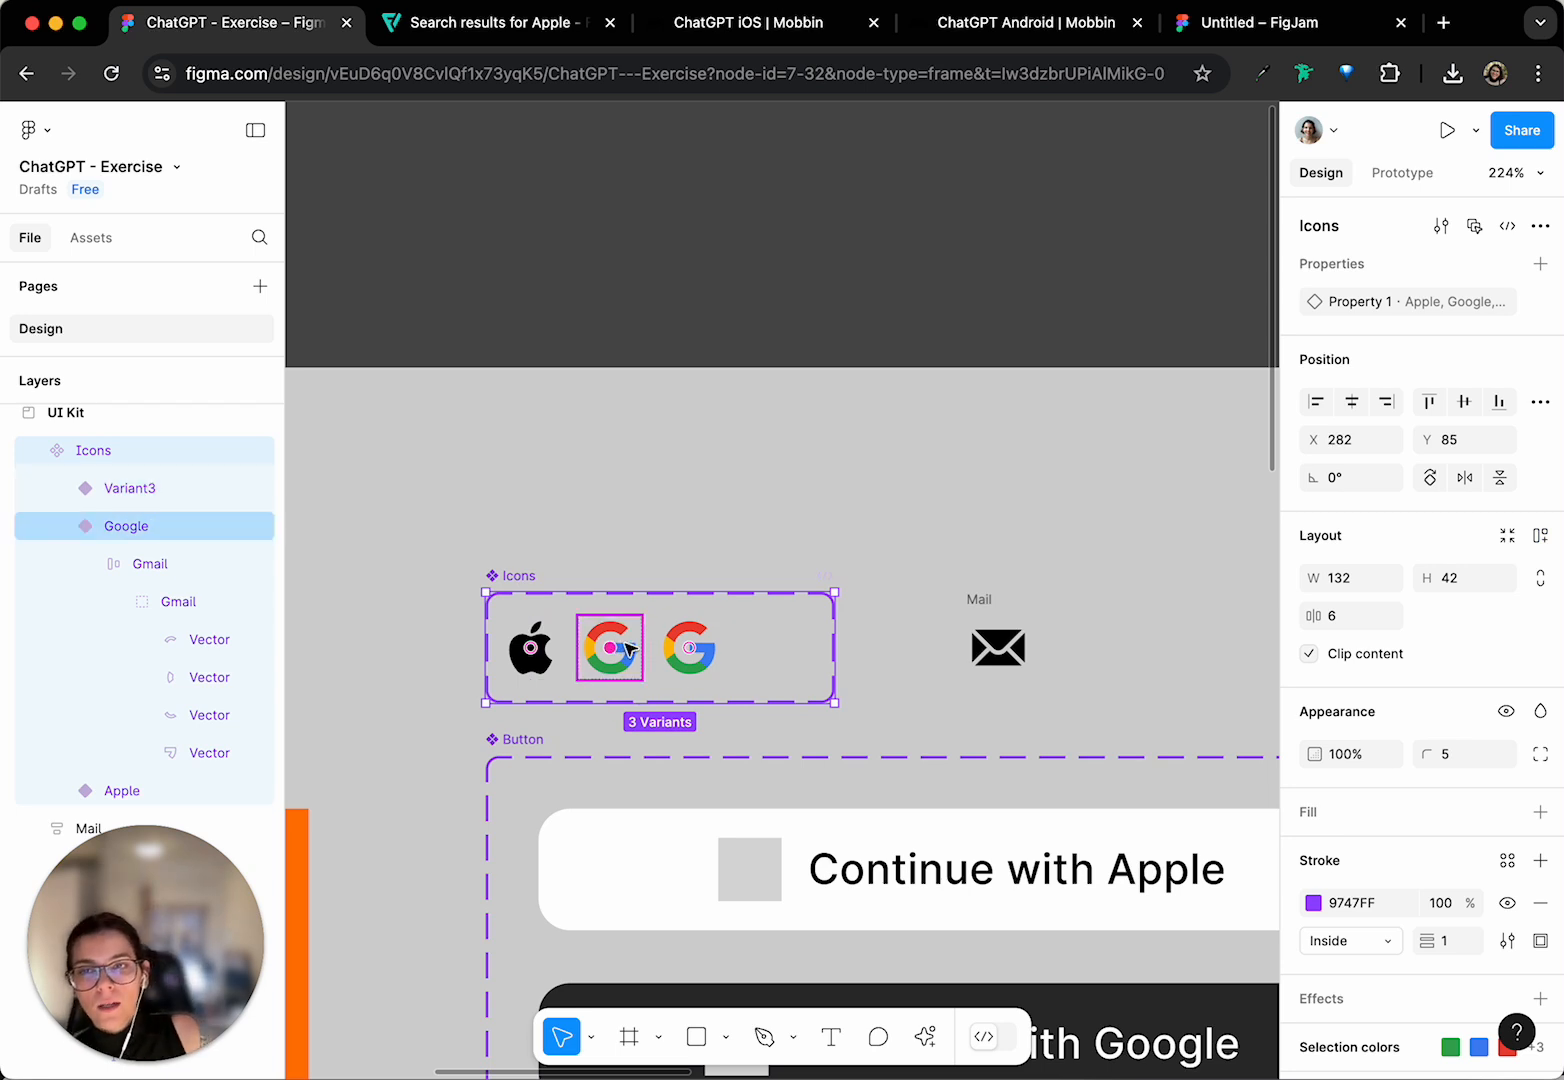
{"action": "left_click", "coordinate": [611, 640]}
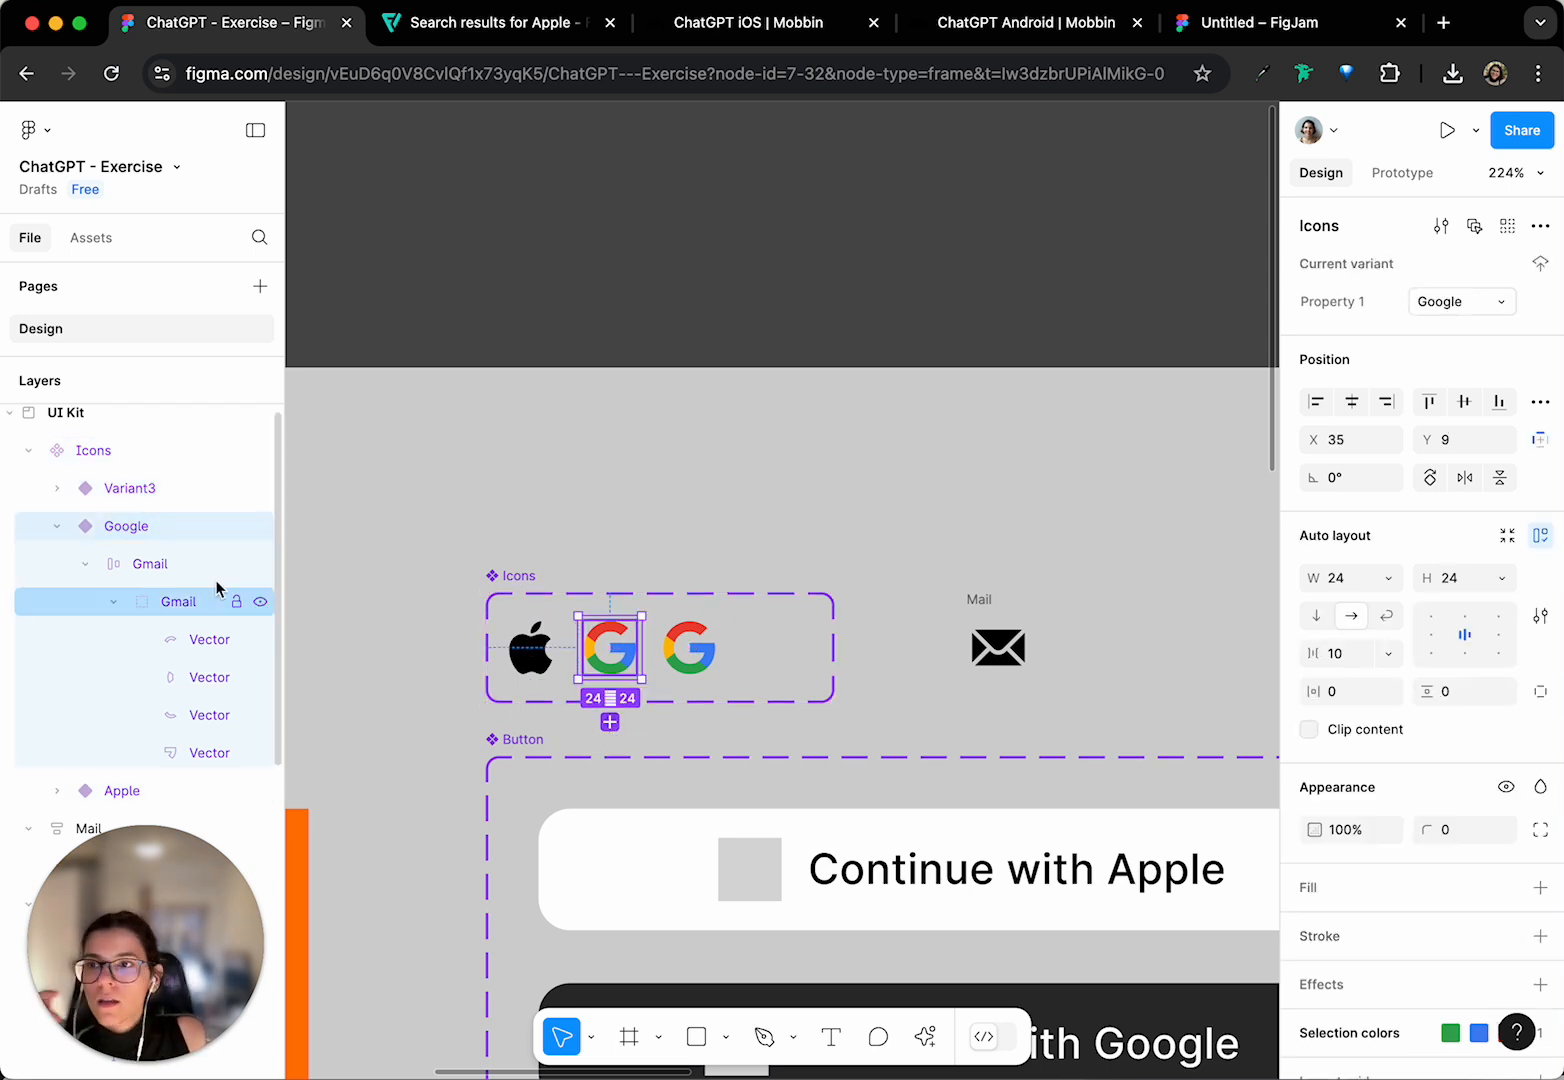
{"action": "left_click", "coordinate": [706, 660]}
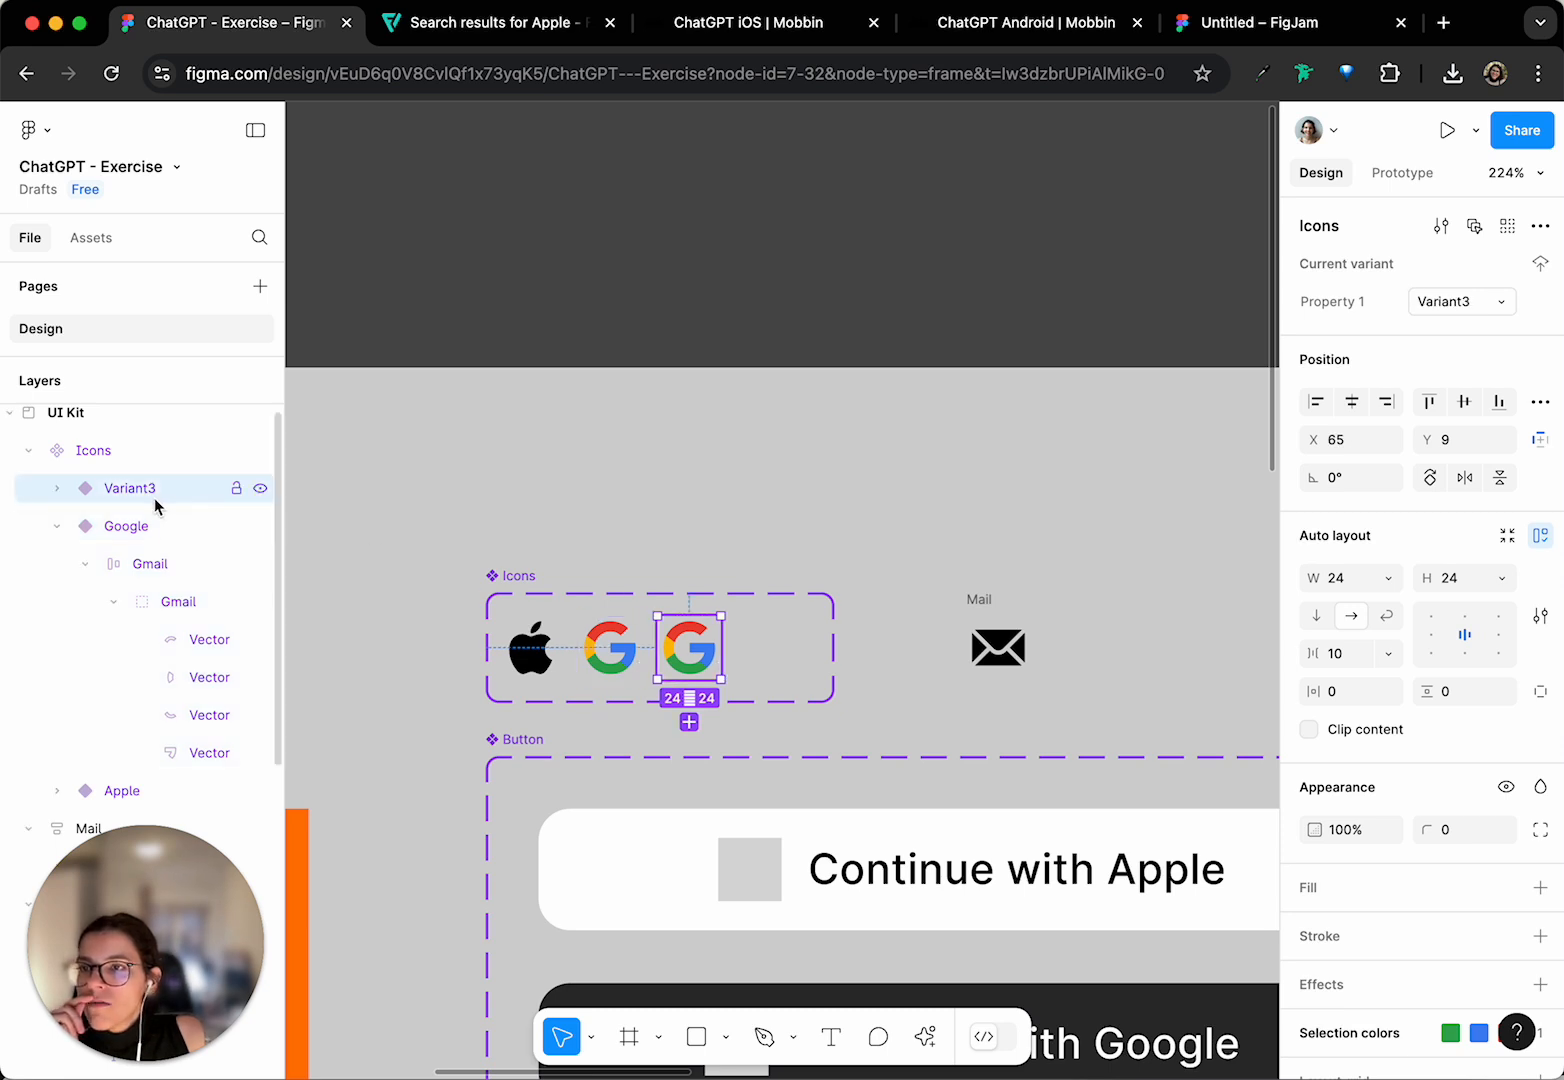
{"action": "left_click", "coordinate": [1458, 305]}
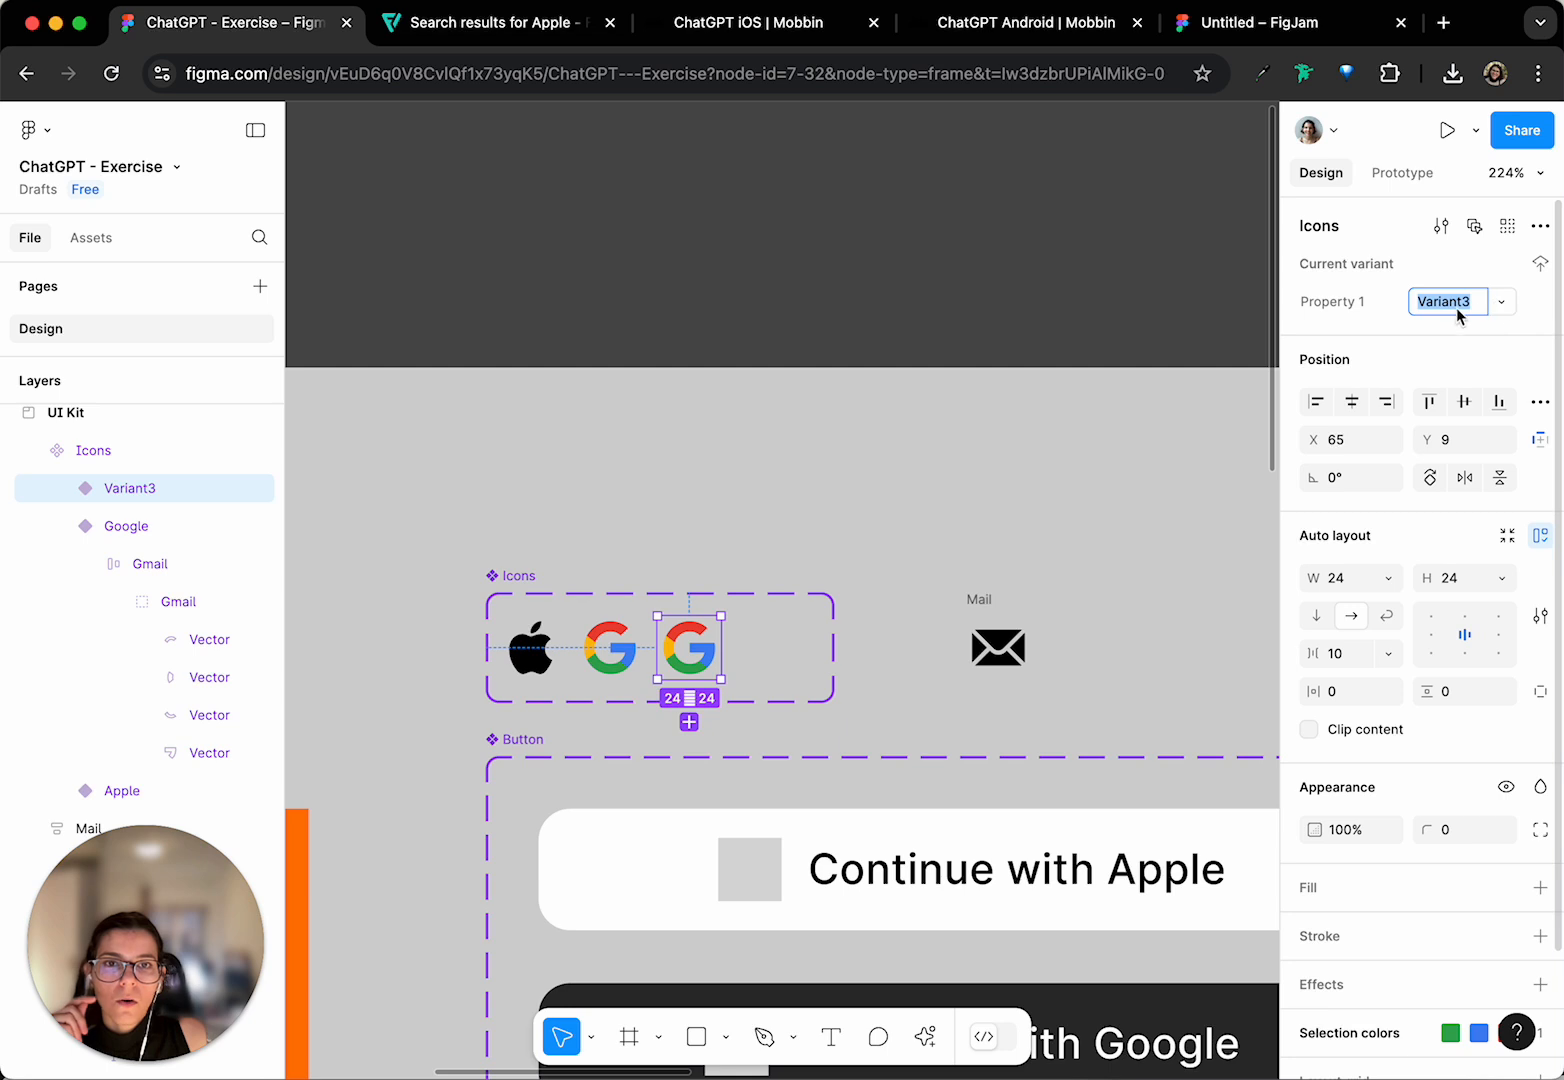
{"action": "type", "text": "Mail"}
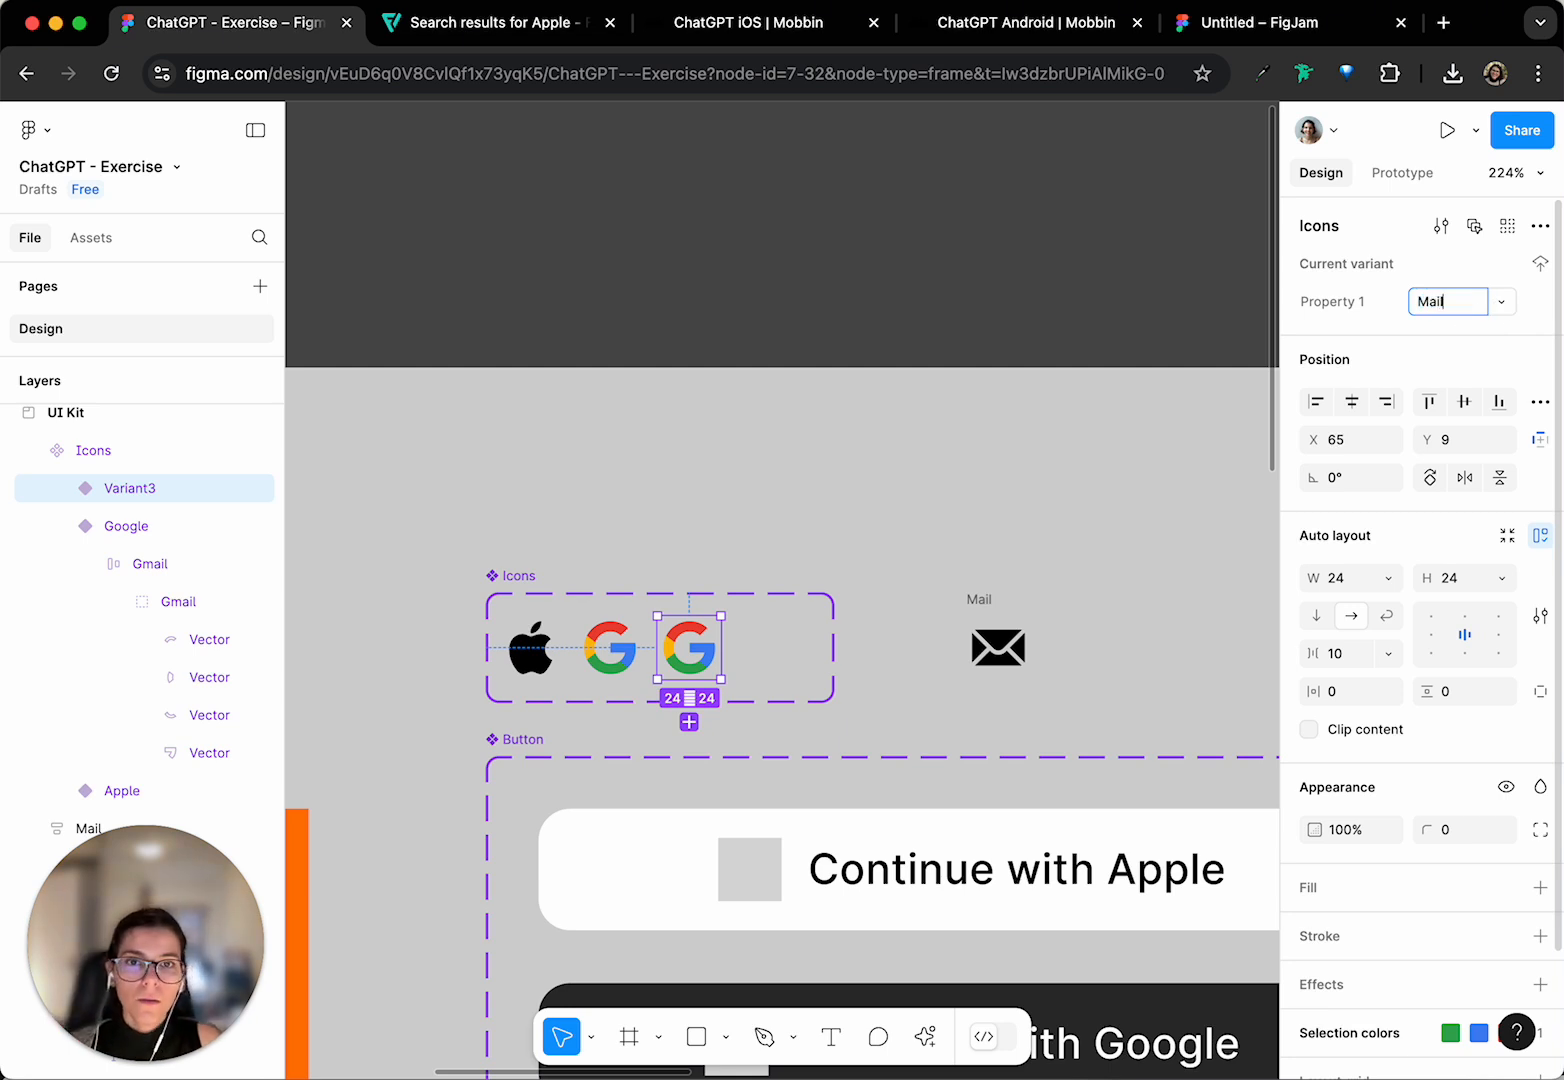
{"action": "key", "text": "Return"}
- Move the standalone Mail icon frame into the Mail variant of the Icons set, ahead of the Gmail frame
{"action": "left_click", "coordinate": [984, 604]}
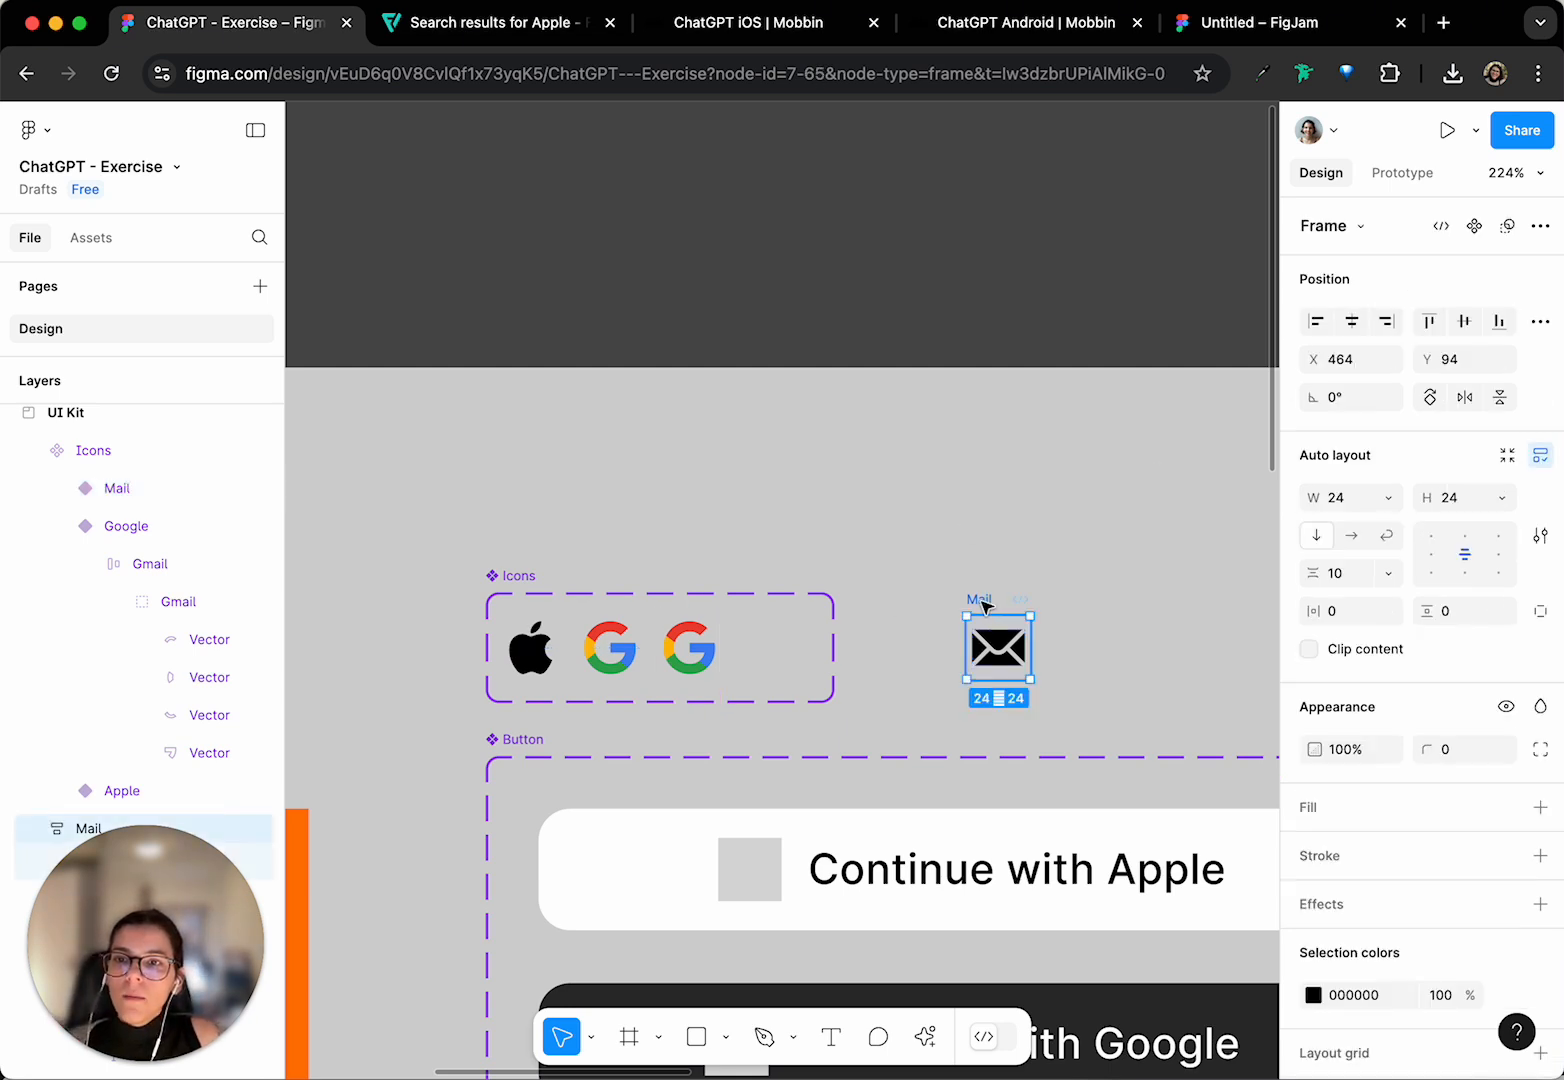
{"action": "left_click_drag", "start_coordinate": [987, 604], "coordinate": [690, 636]}
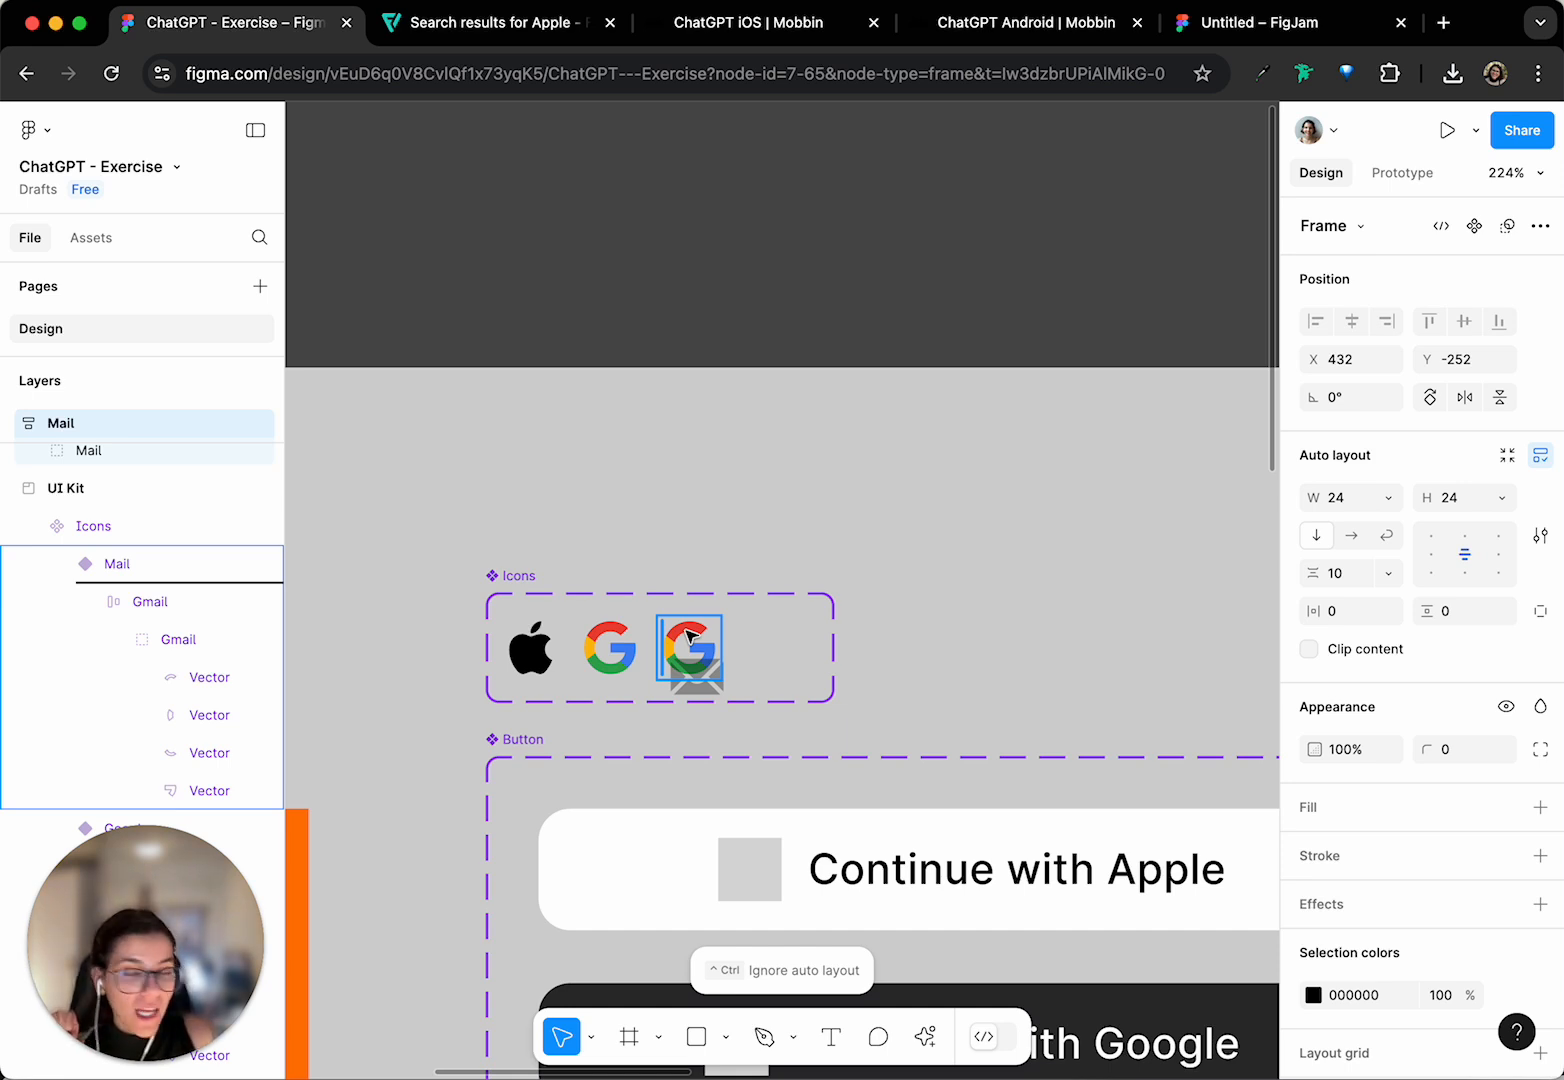
{"action": "left_click_drag", "start_coordinate": [690, 635], "coordinate": [682, 632]}
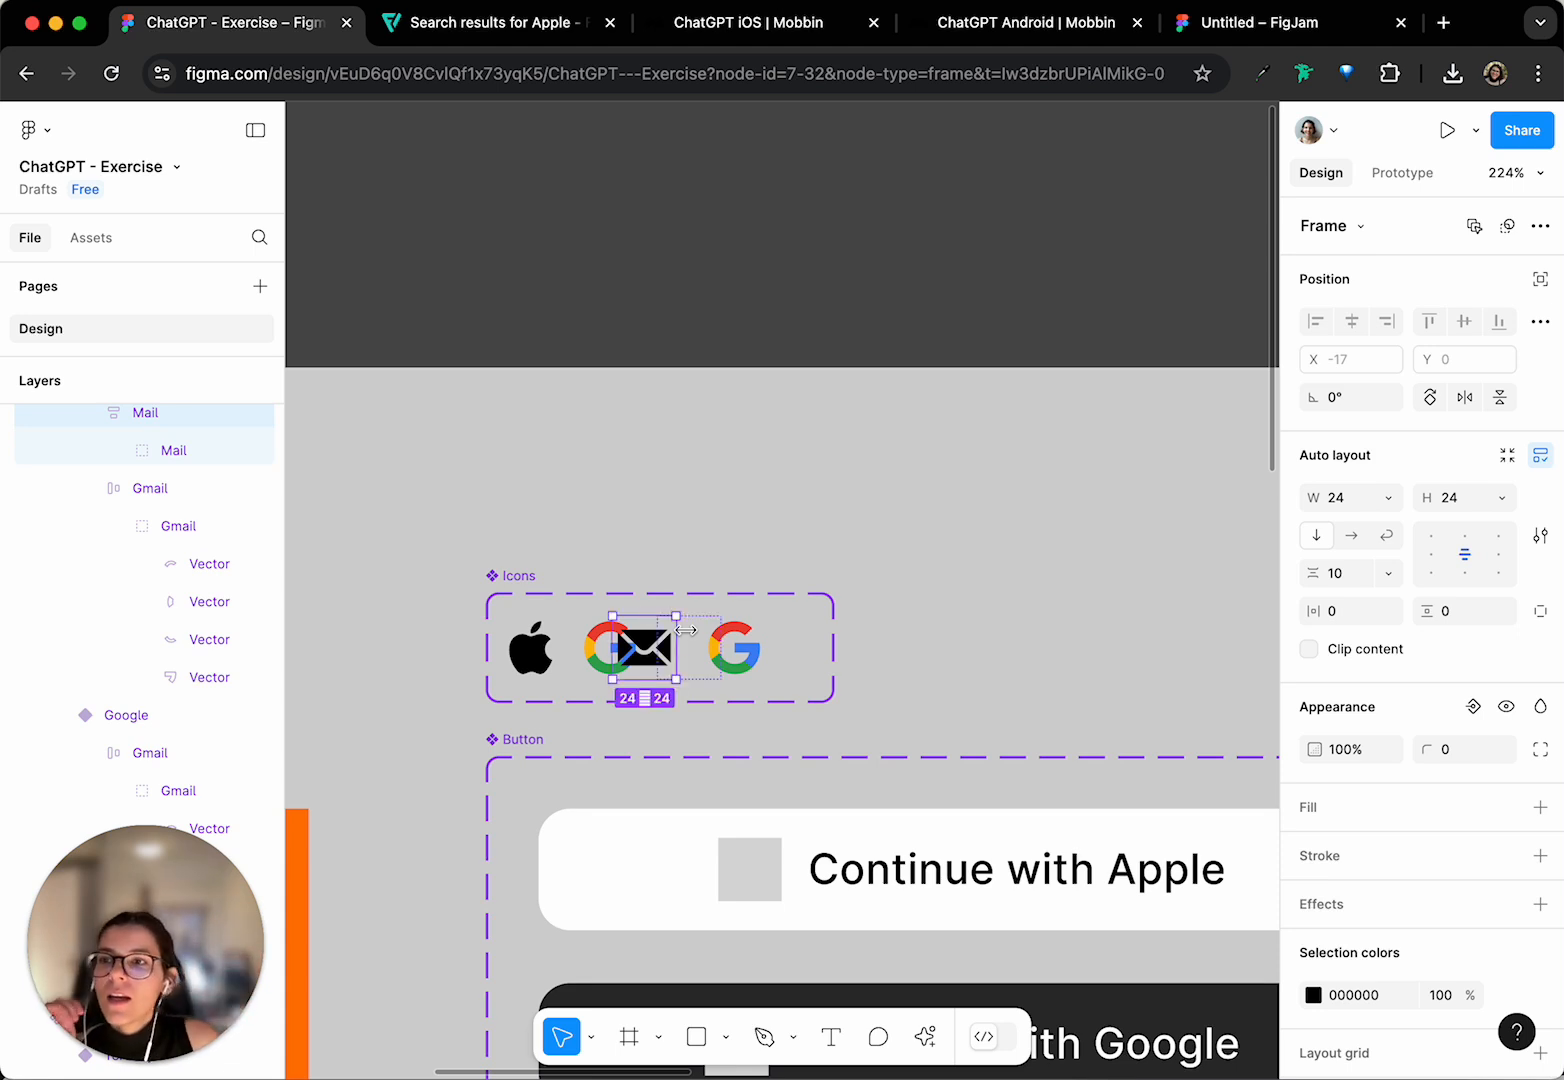
- Delete the leftover Gmail frame from the Mail variant so that it holds only the envelope icon
{"action": "scroll", "coordinate": [202, 517], "scroll_direction": "up", "scroll_amount": 2}
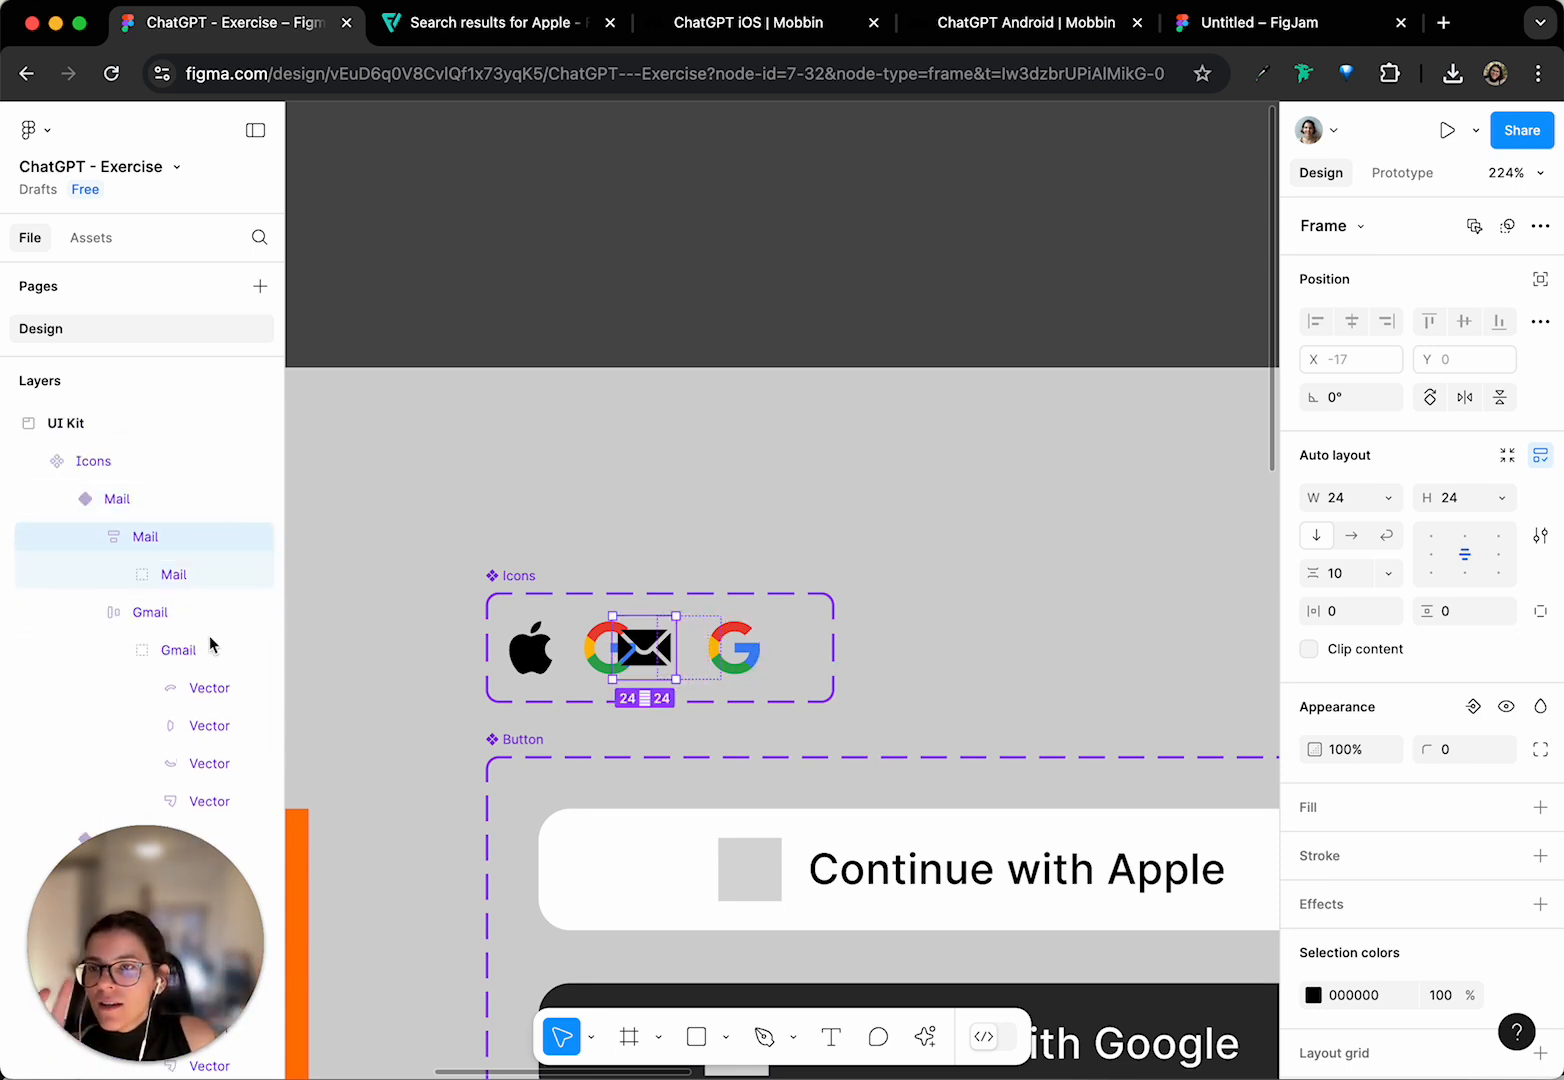
{"action": "left_click", "coordinate": [139, 499]}
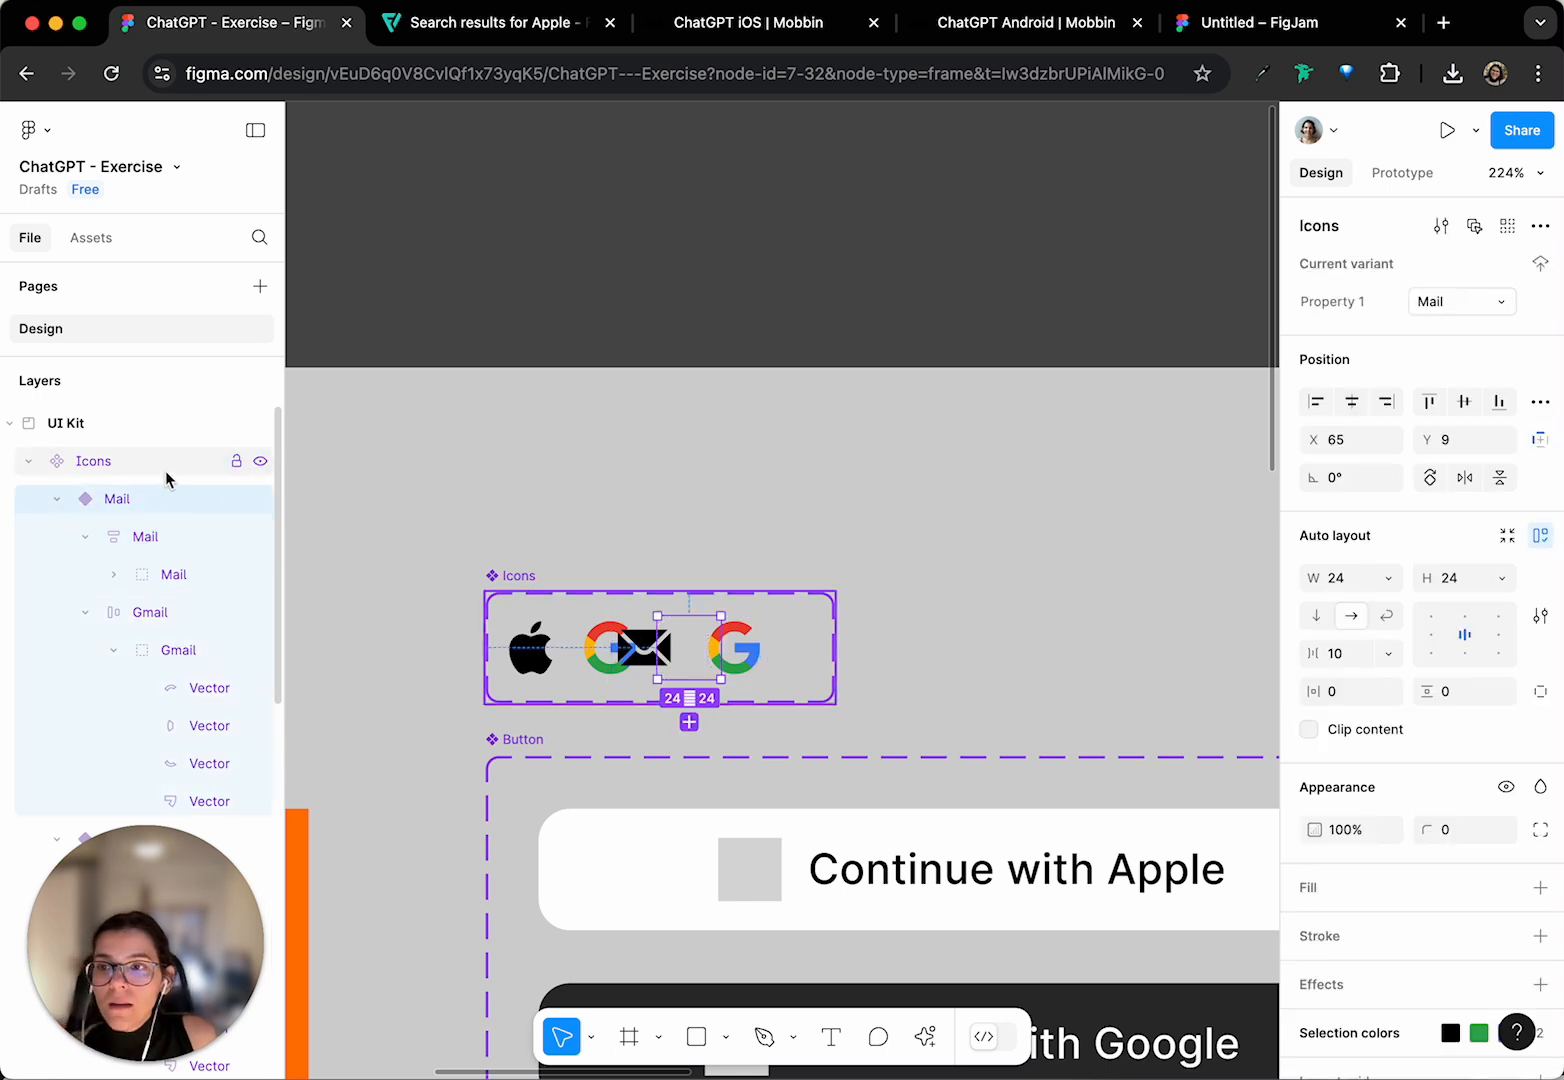
{"action": "left_click", "coordinate": [139, 613]}
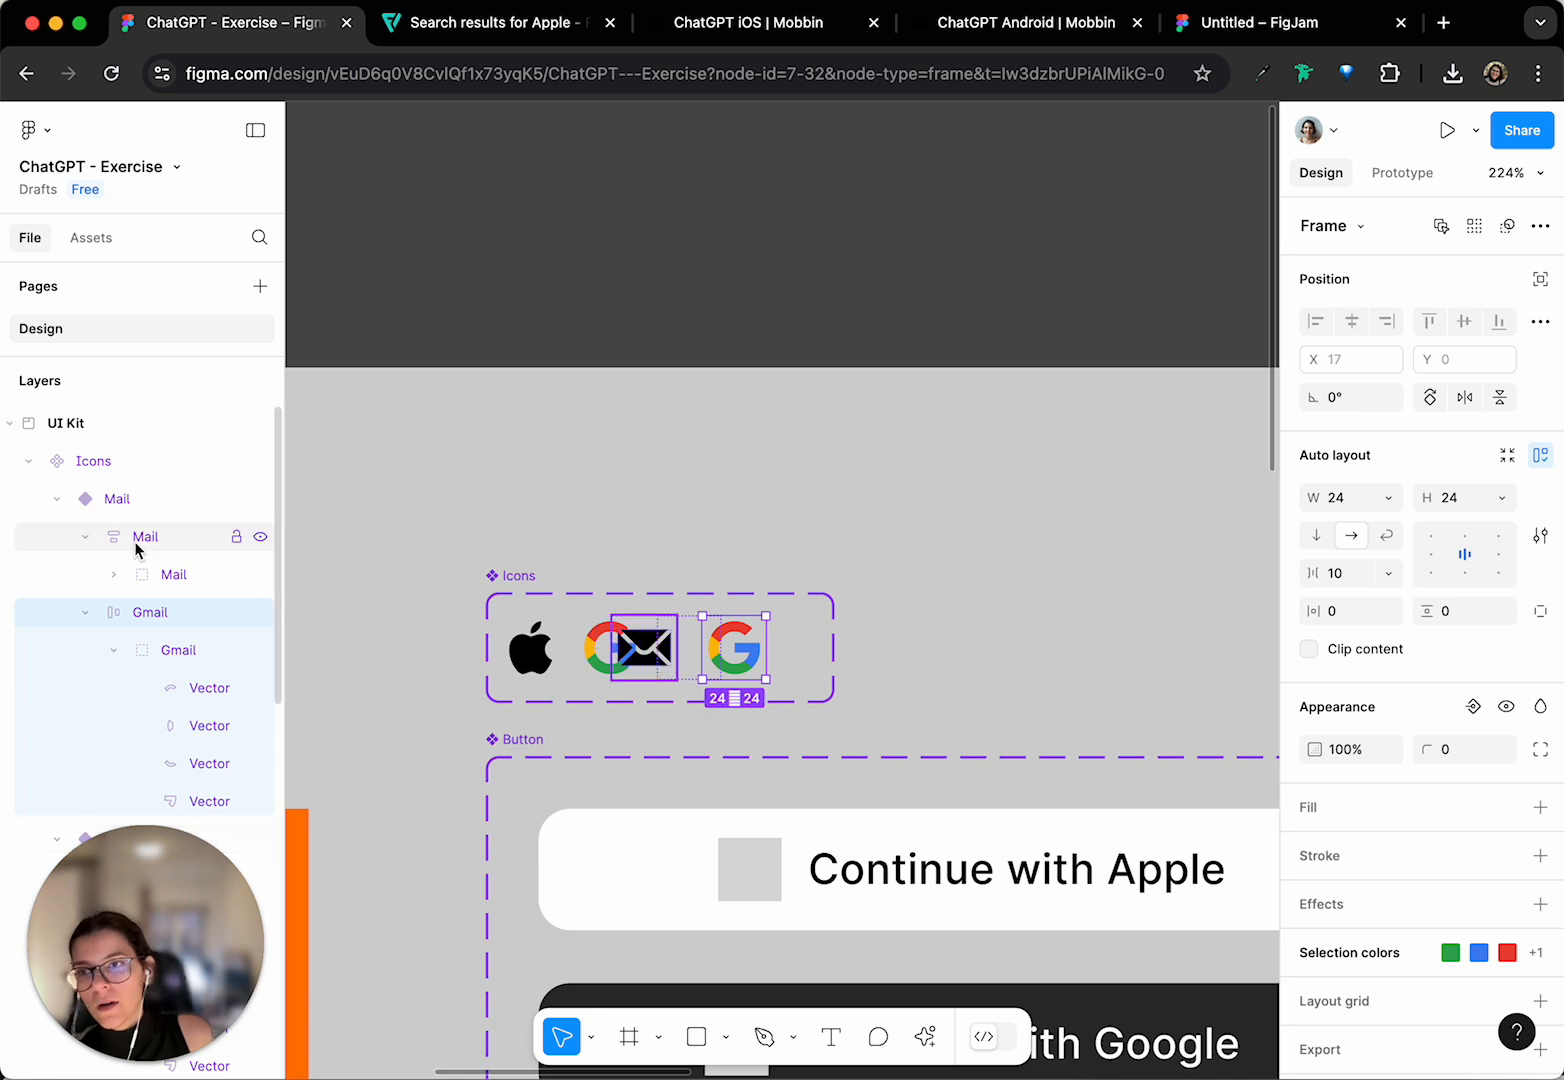
{"action": "scroll", "coordinate": [138, 548], "scroll_direction": "down", "scroll_amount": 2}
{"action": "key", "text": "BackSpace"}
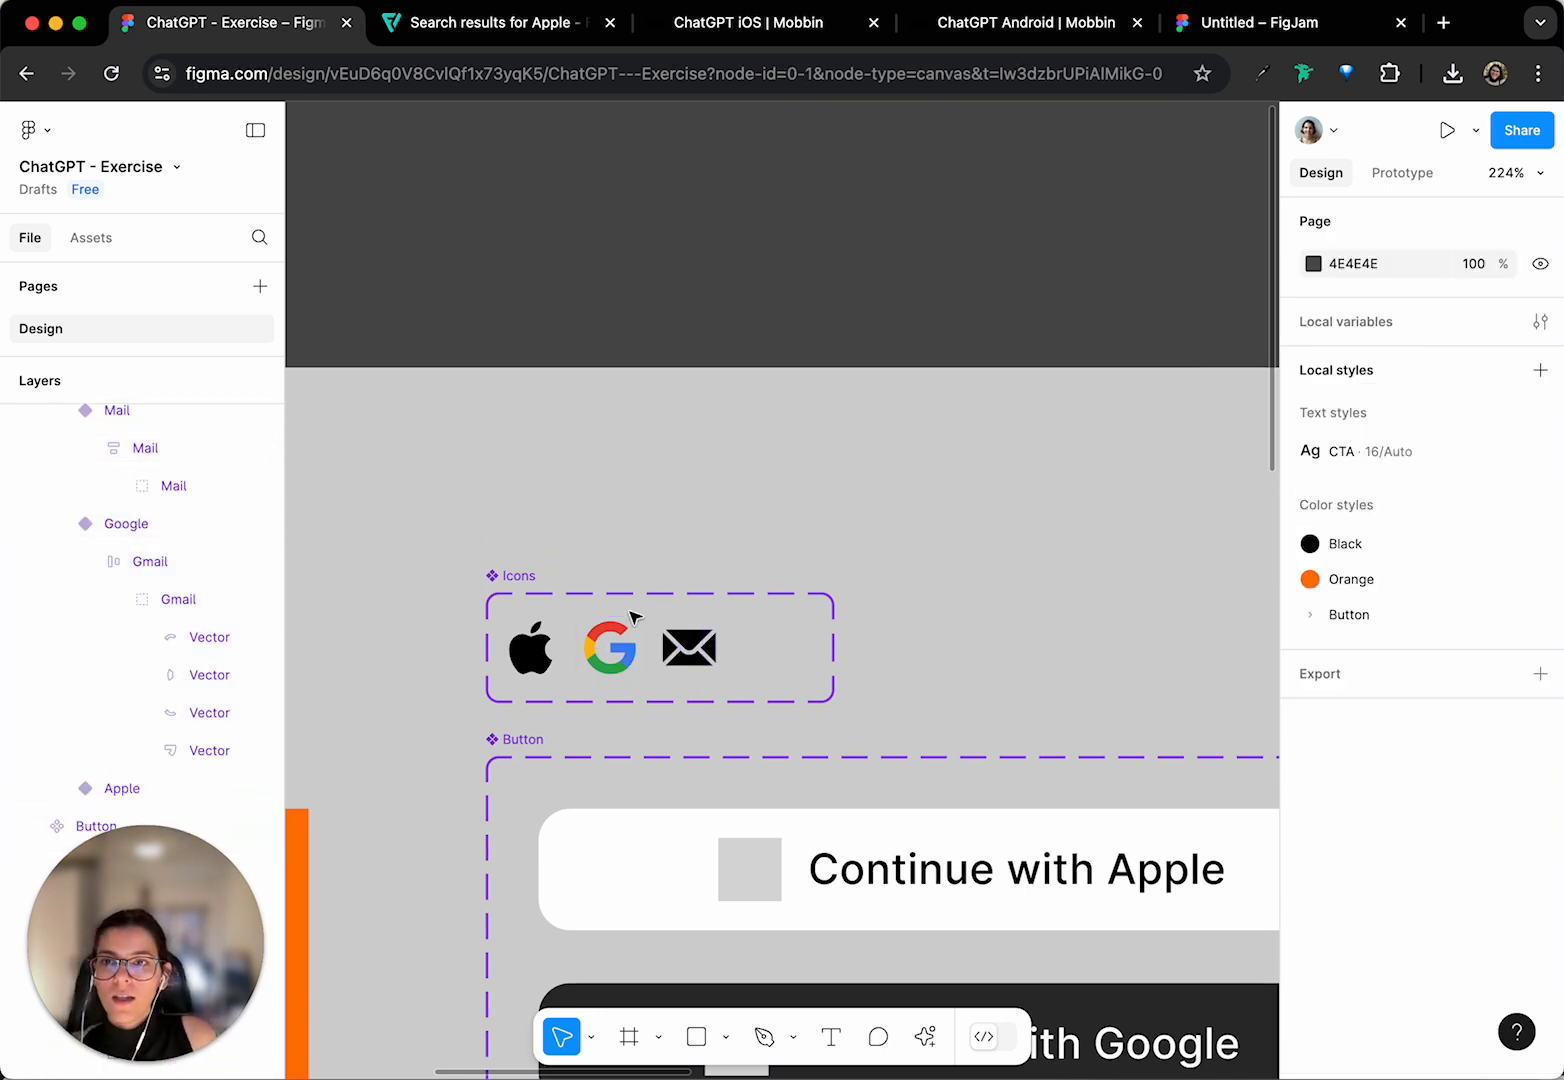
- Check the three icon variants and narrow the Icons component set to about 97 wide around them
{"action": "left_click", "coordinate": [692, 640]}
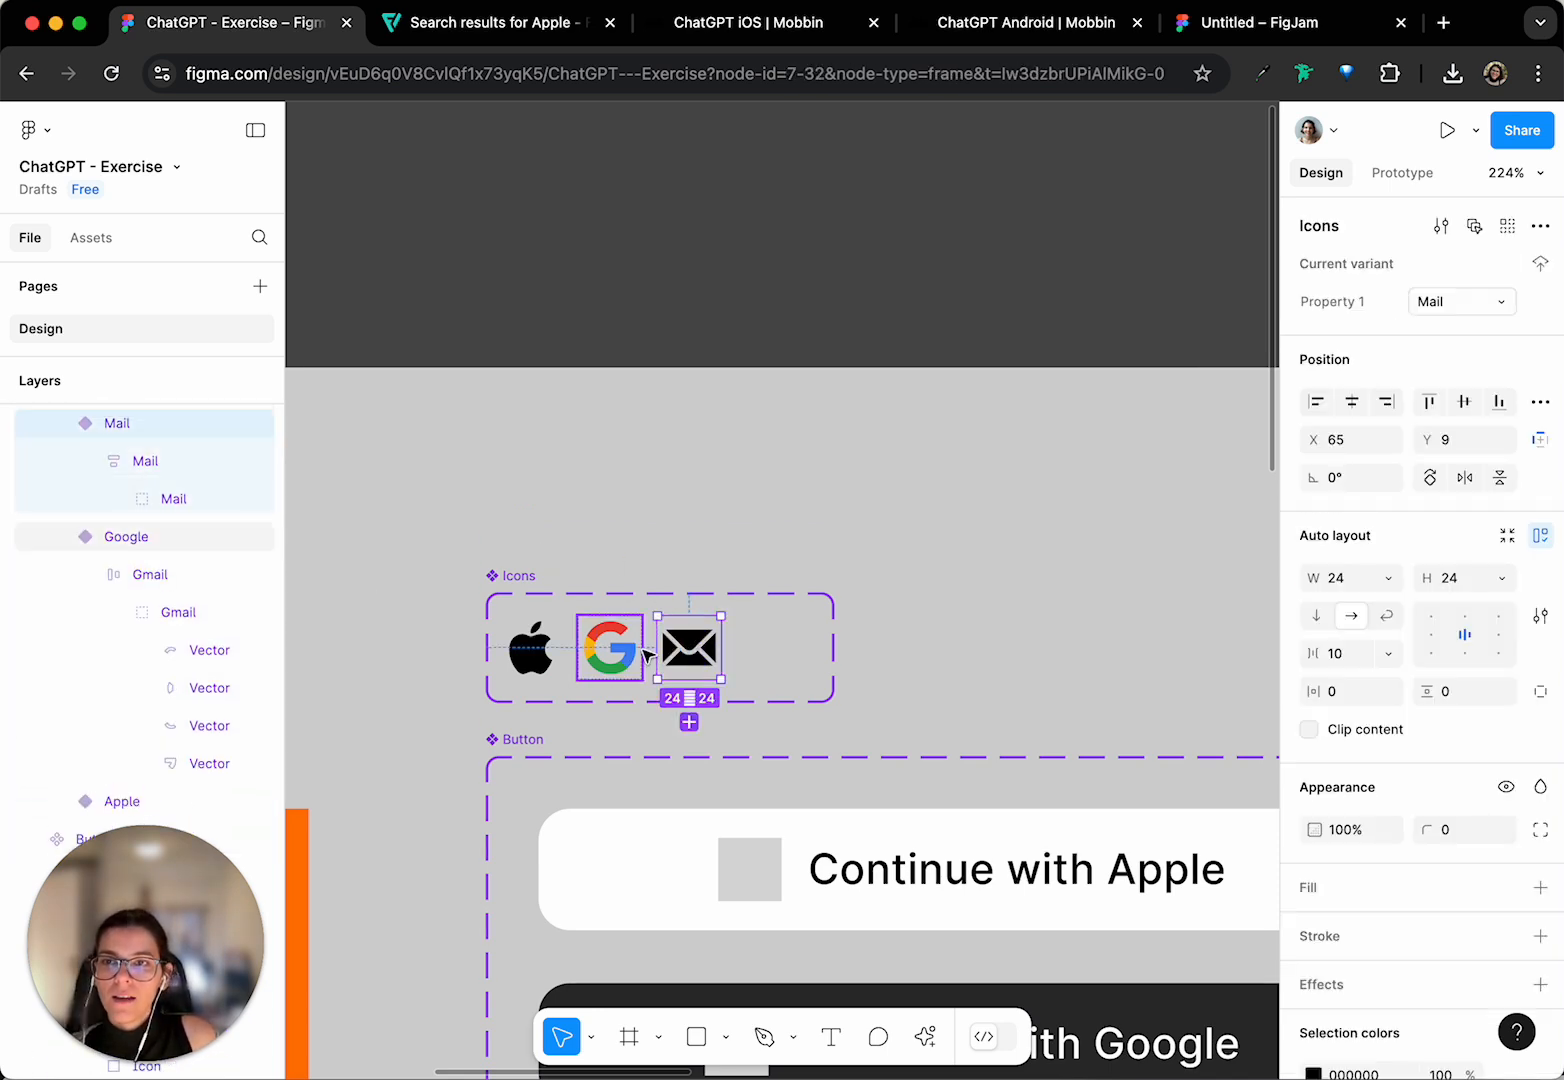
{"action": "left_click", "coordinate": [610, 648]}
{"action": "left_click", "coordinate": [522, 665]}
{"action": "left_click", "coordinate": [782, 653]}
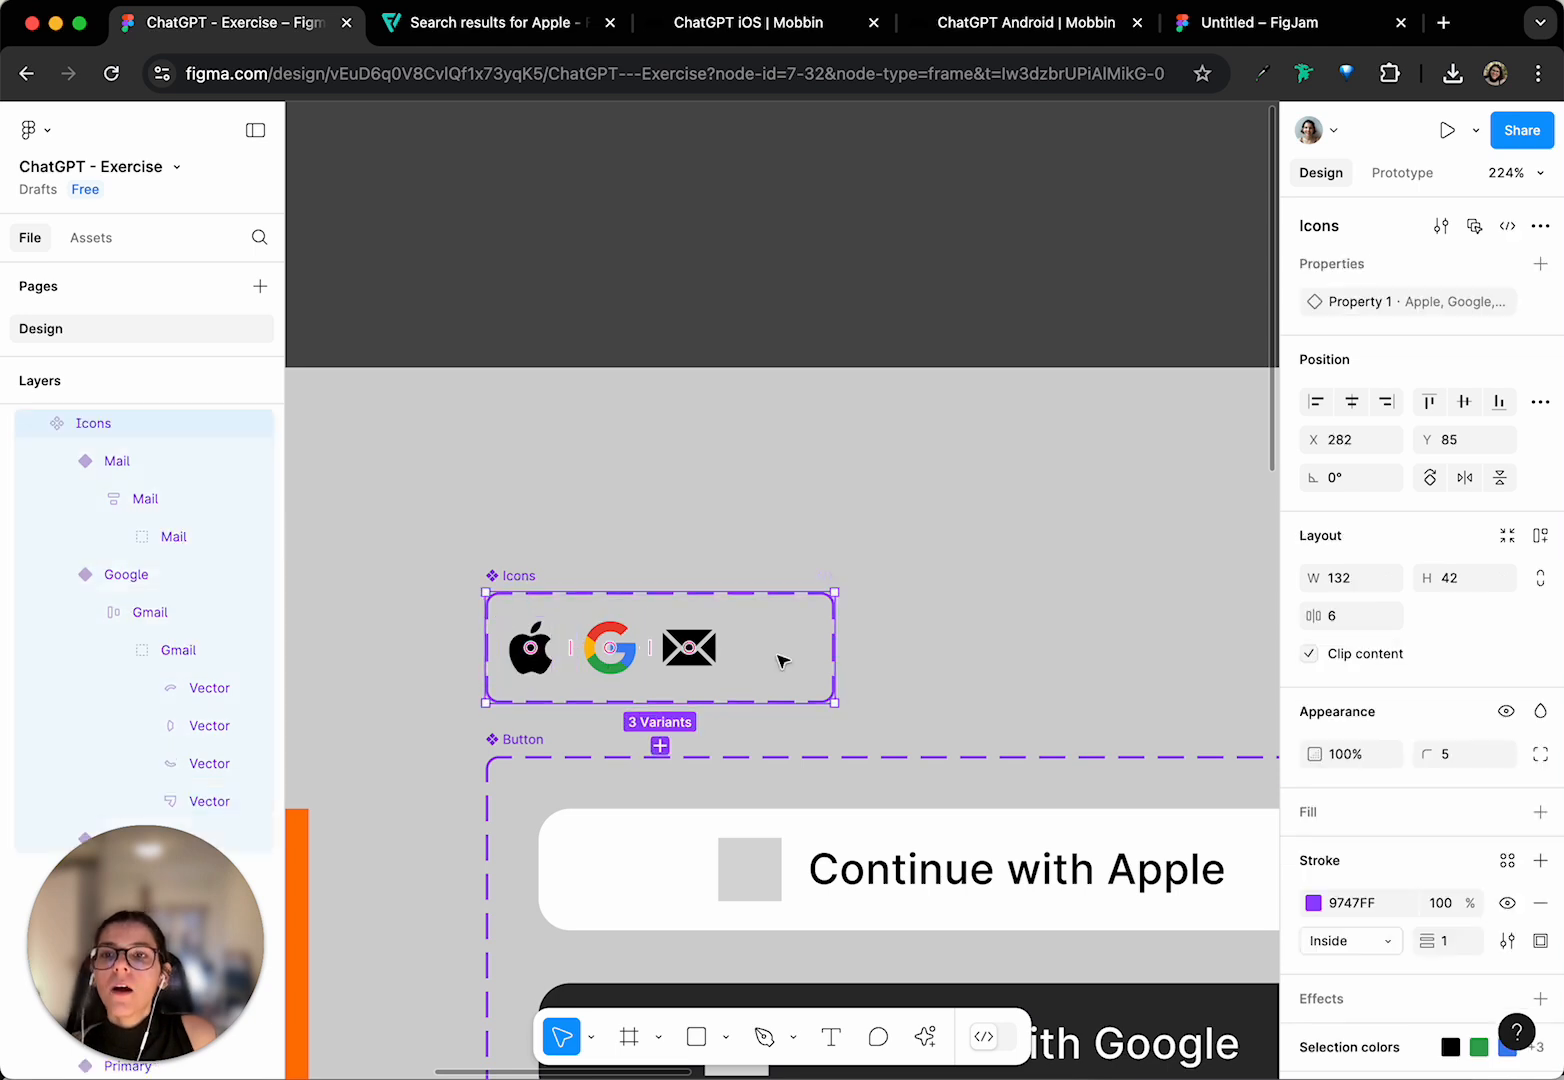
{"action": "left_click_drag", "start_coordinate": [831, 646], "coordinate": [741, 644]}
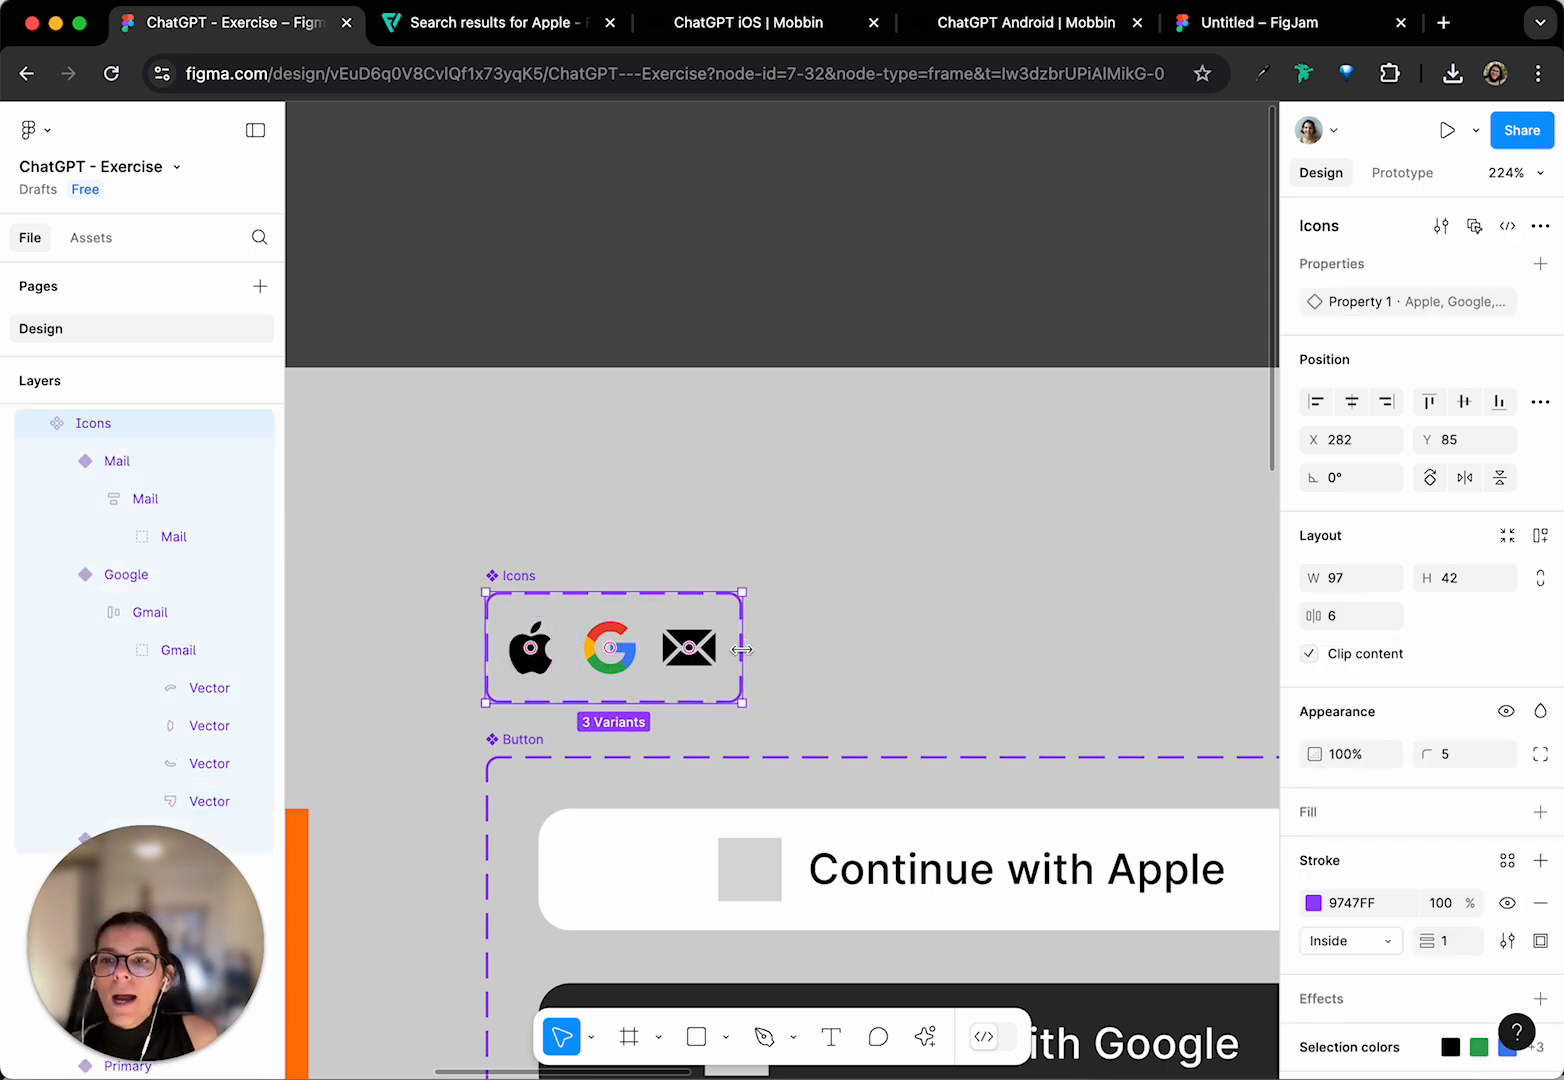
{"action": "left_click", "coordinate": [820, 656]}
- Examine the grey icon placeholders in the sign-up screen's buttons and in the Primary variant of the Button component set
{"action": "scroll", "coordinate": [748, 665], "scroll_direction": "down", "scroll_amount": 3}
{"action": "scroll", "coordinate": [748, 665], "scroll_direction": "down", "scroll_amount": 1}
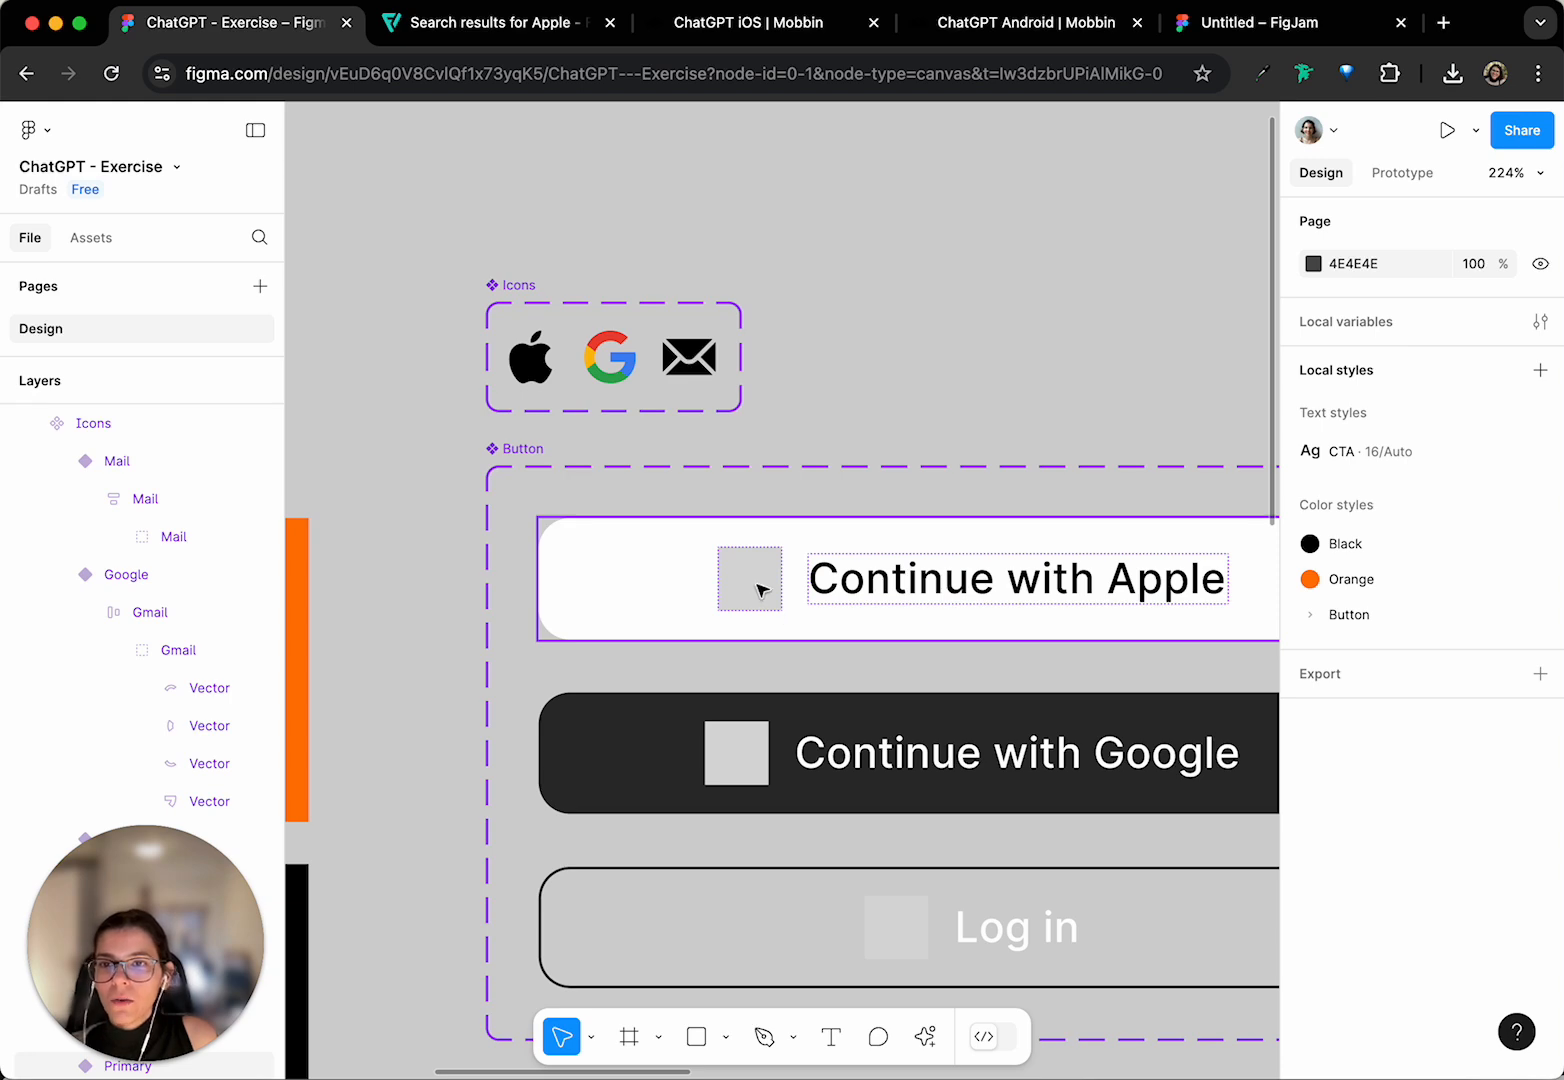
{"action": "scroll", "coordinate": [751, 593], "scroll_direction": "right", "scroll_amount": 15}
{"action": "scroll", "coordinate": [770, 588], "scroll_direction": "down", "scroll_amount": 10}
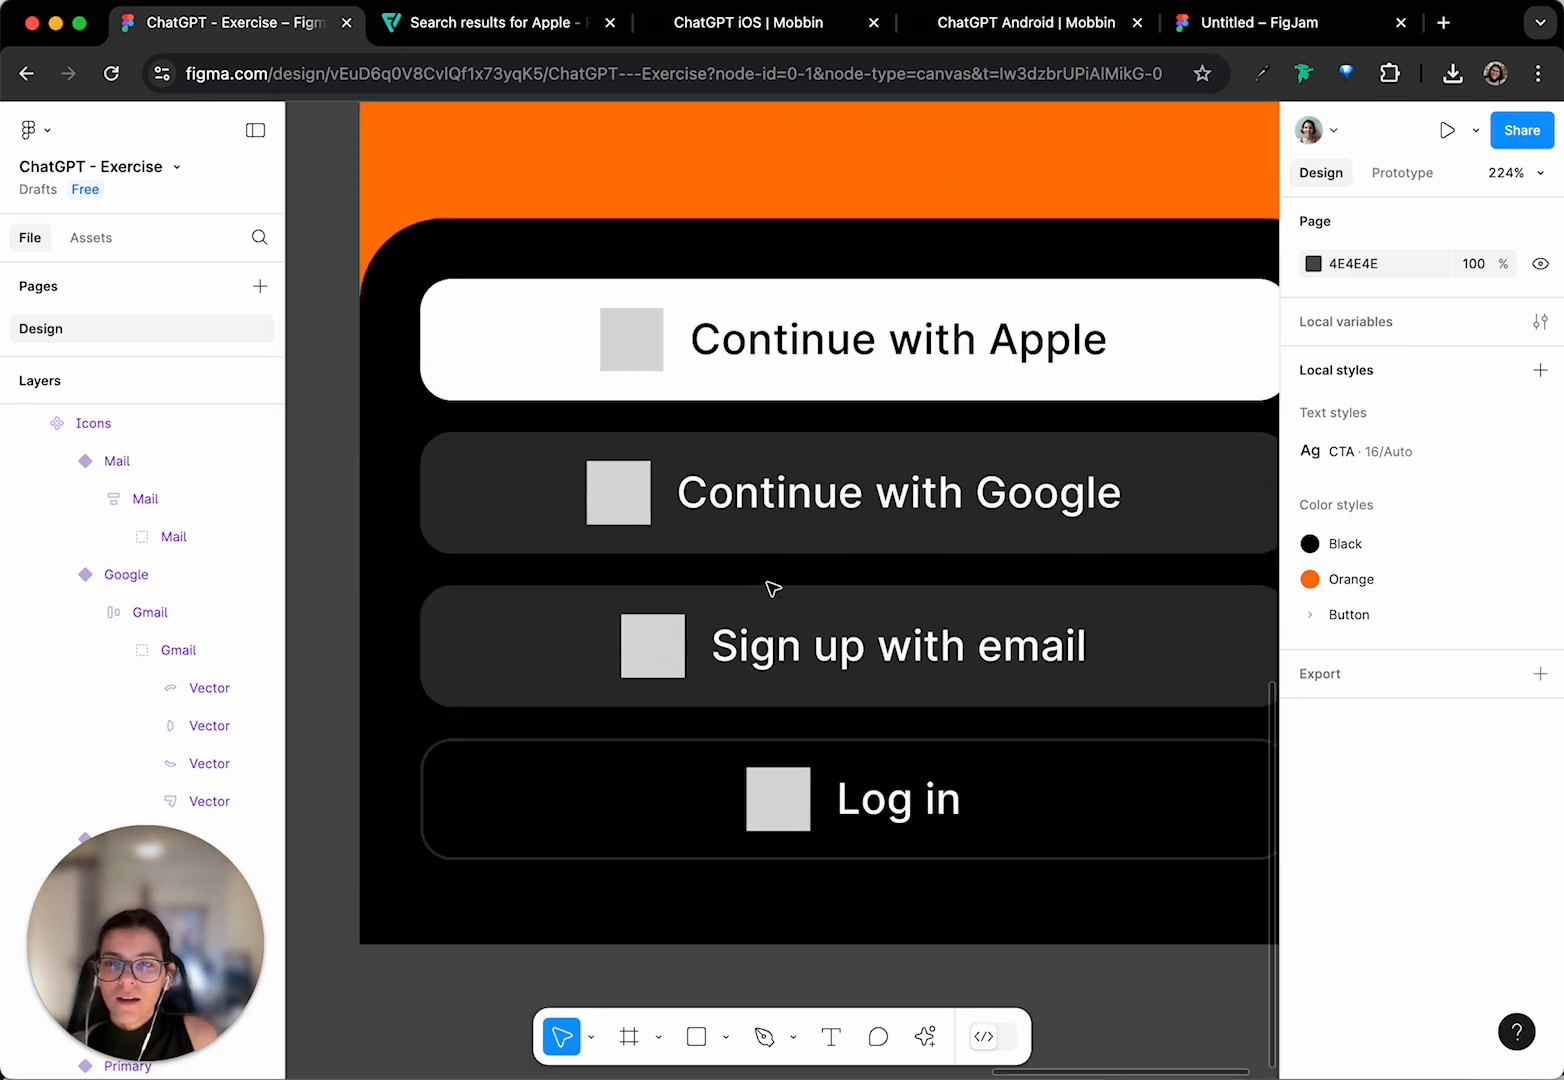
{"action": "scroll", "coordinate": [770, 588], "scroll_direction": "left", "scroll_amount": 10}
{"action": "scroll", "coordinate": [770, 588], "scroll_direction": "up", "scroll_amount": 5}
{"action": "scroll", "coordinate": [770, 588], "scroll_direction": "up", "scroll_amount": 2}
{"action": "scroll", "coordinate": [770, 588], "scroll_direction": "right", "scroll_amount": 2}
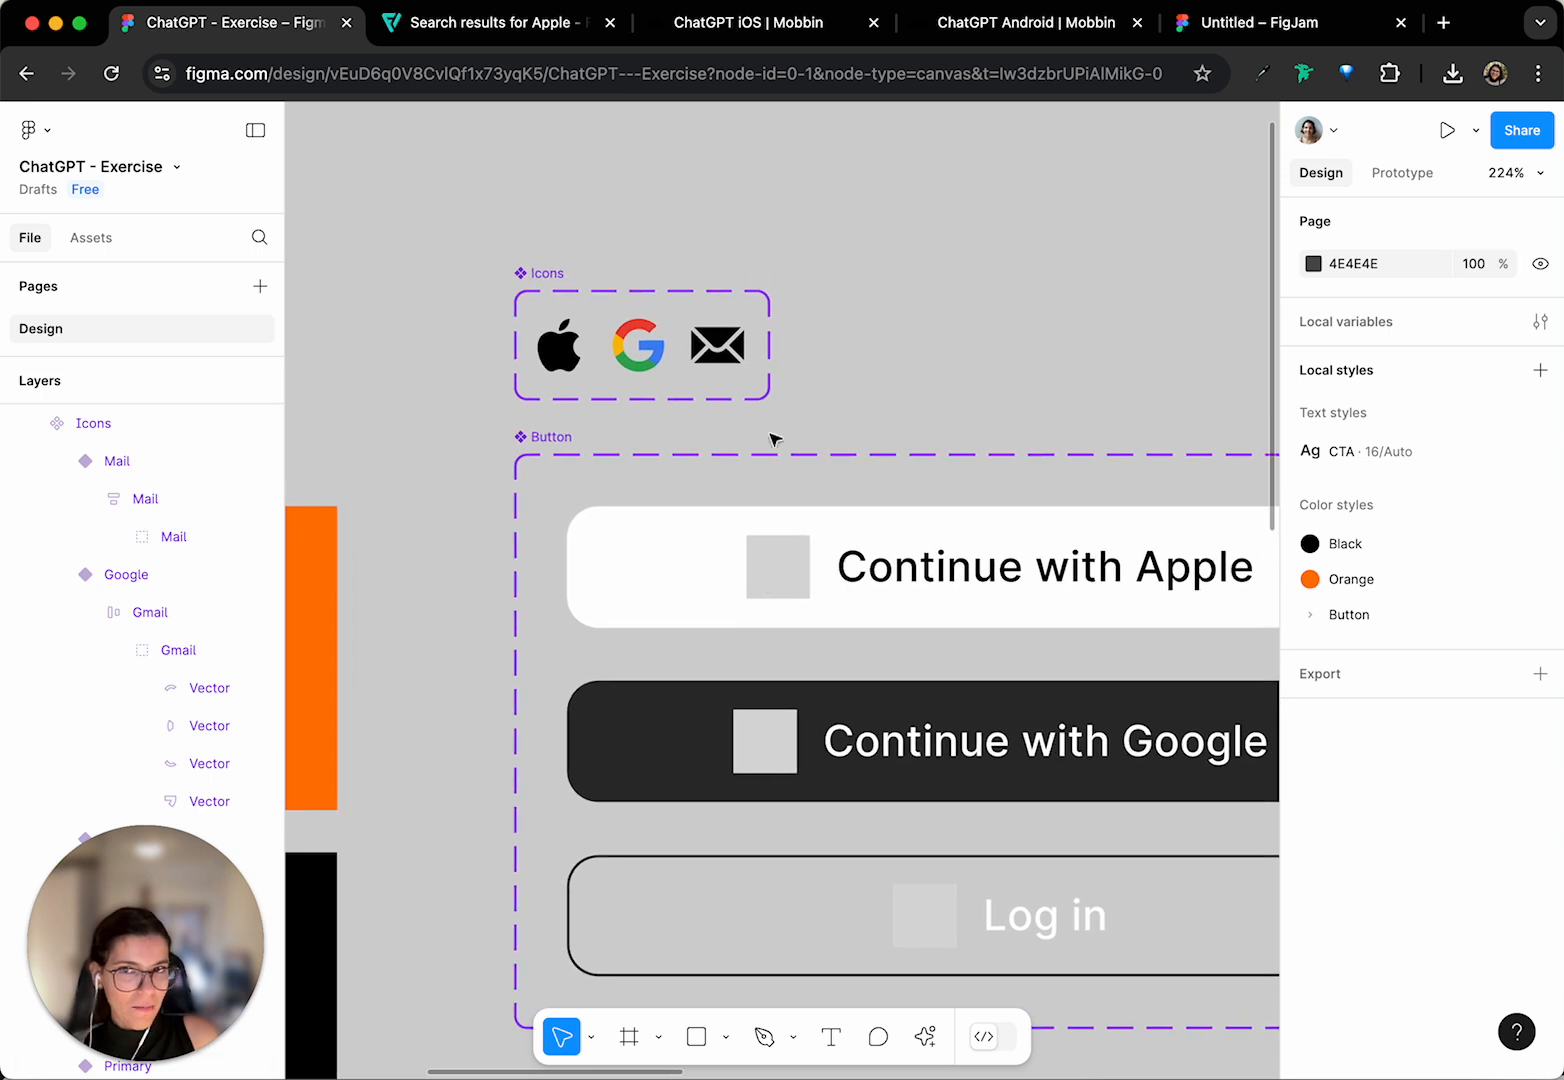
{"action": "left_click", "coordinate": [790, 572]}
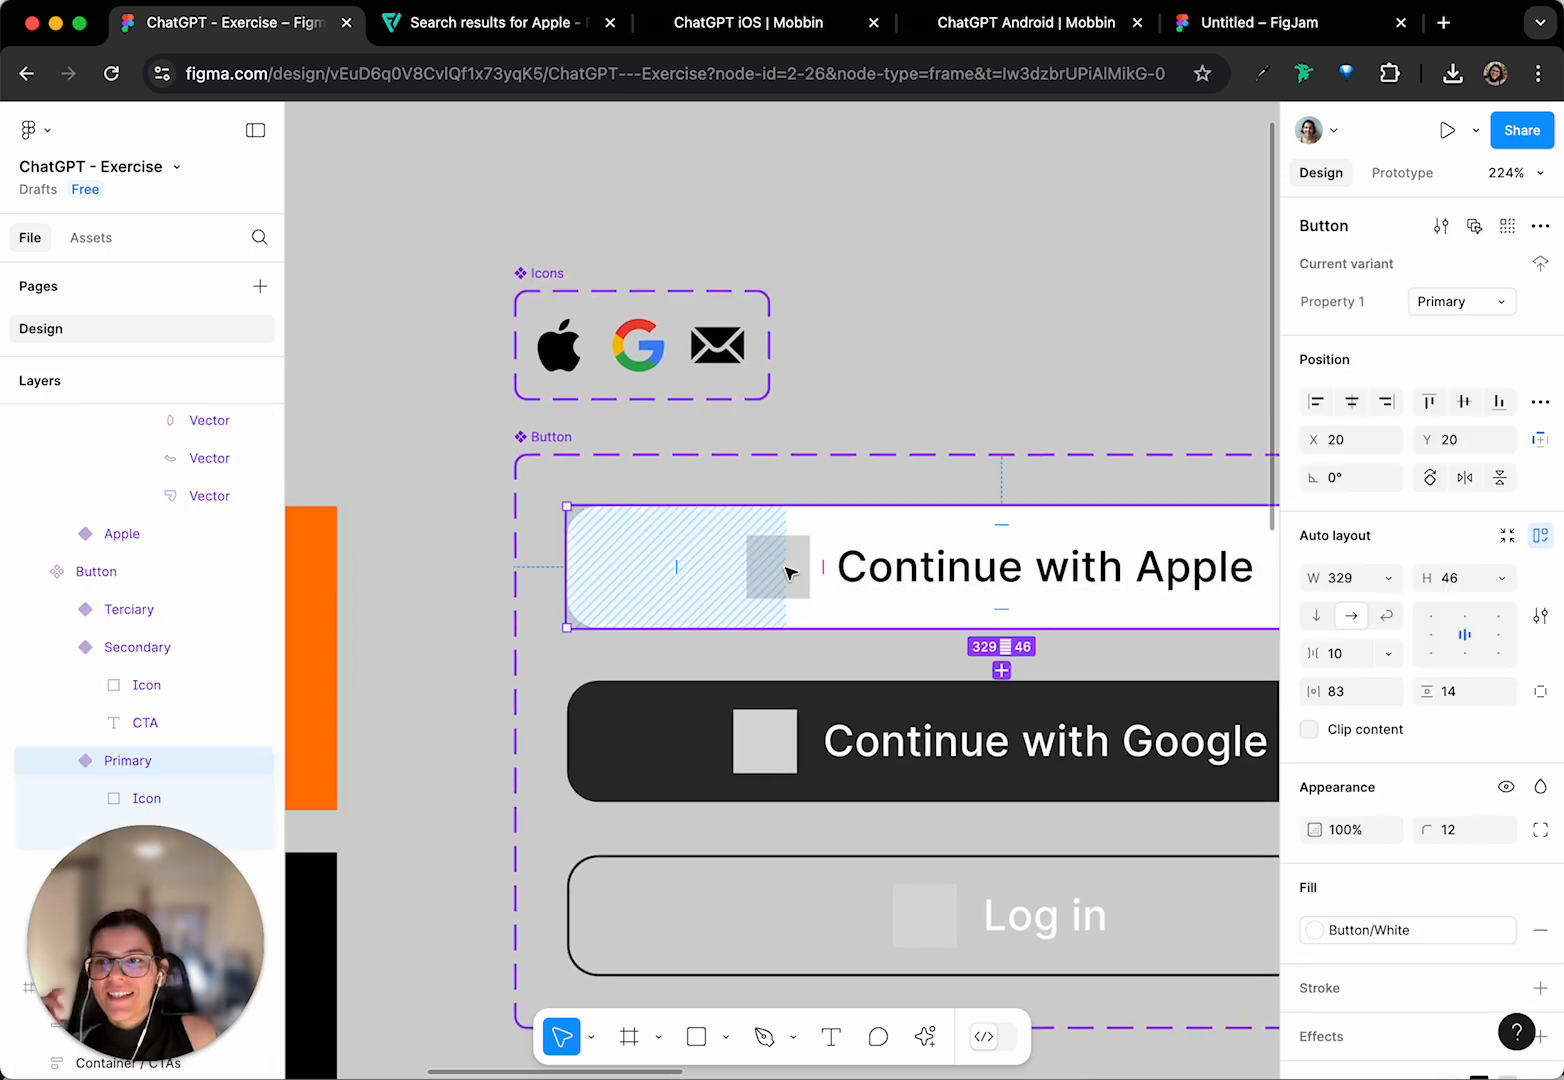
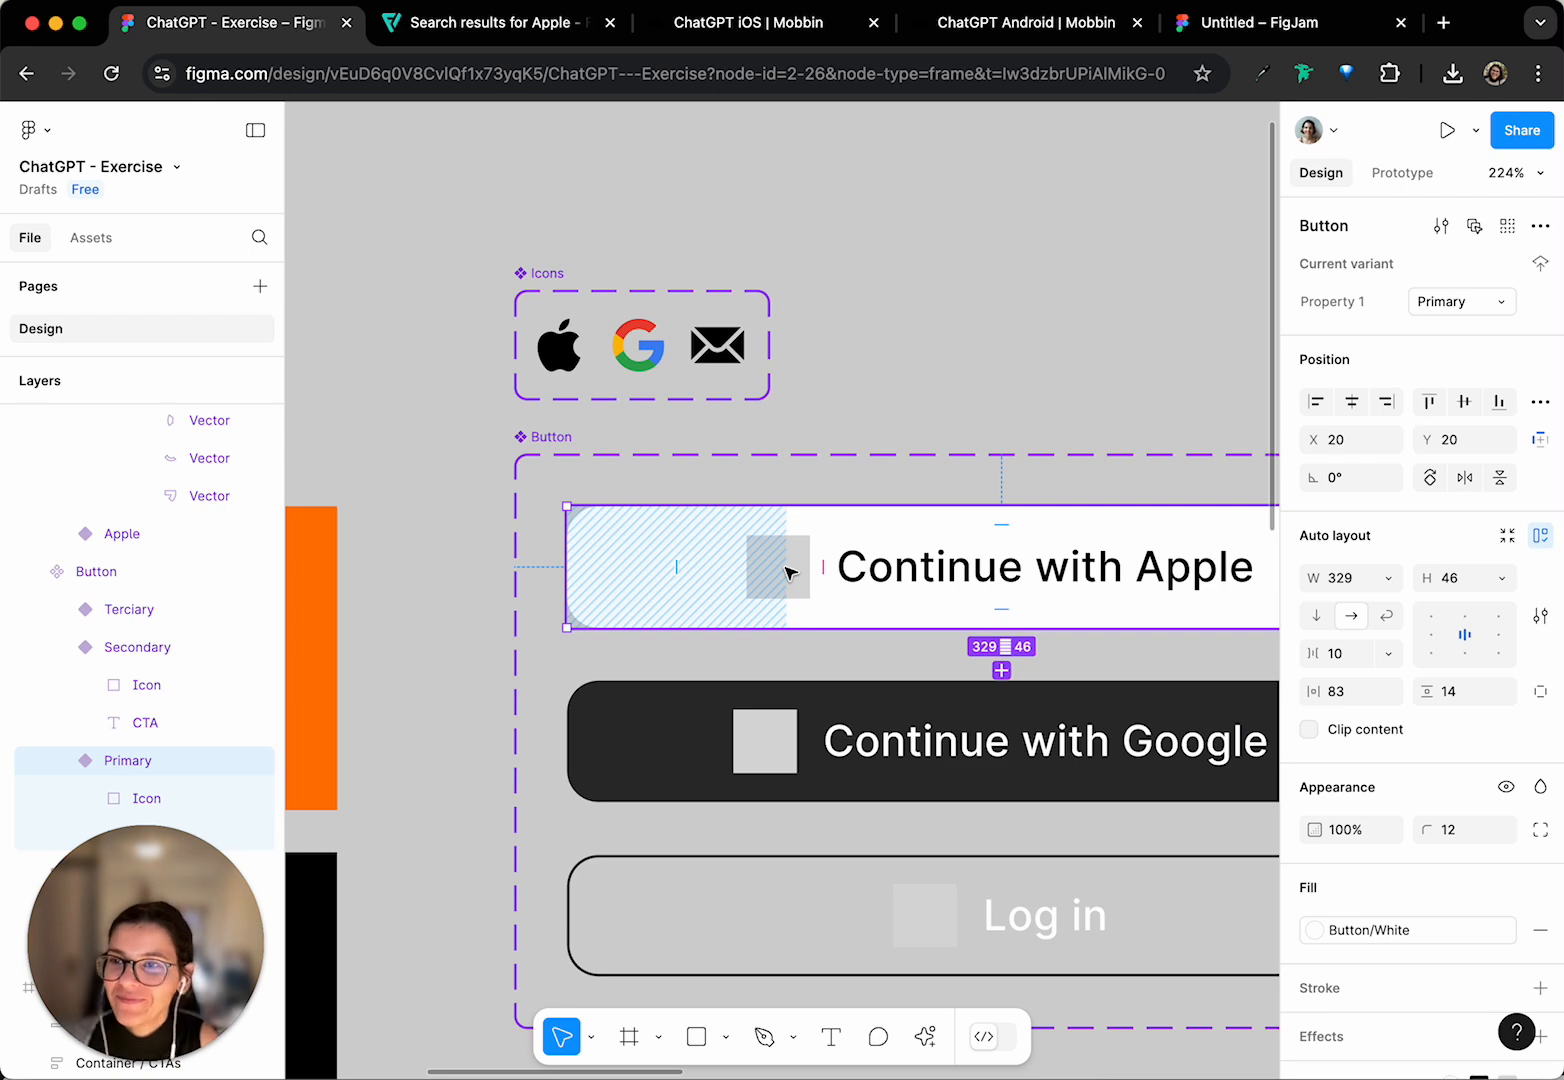
- Examine the name and values of the Icons component set's variant property, leaving them as they are
{"action": "left_click", "coordinate": [585, 205]}
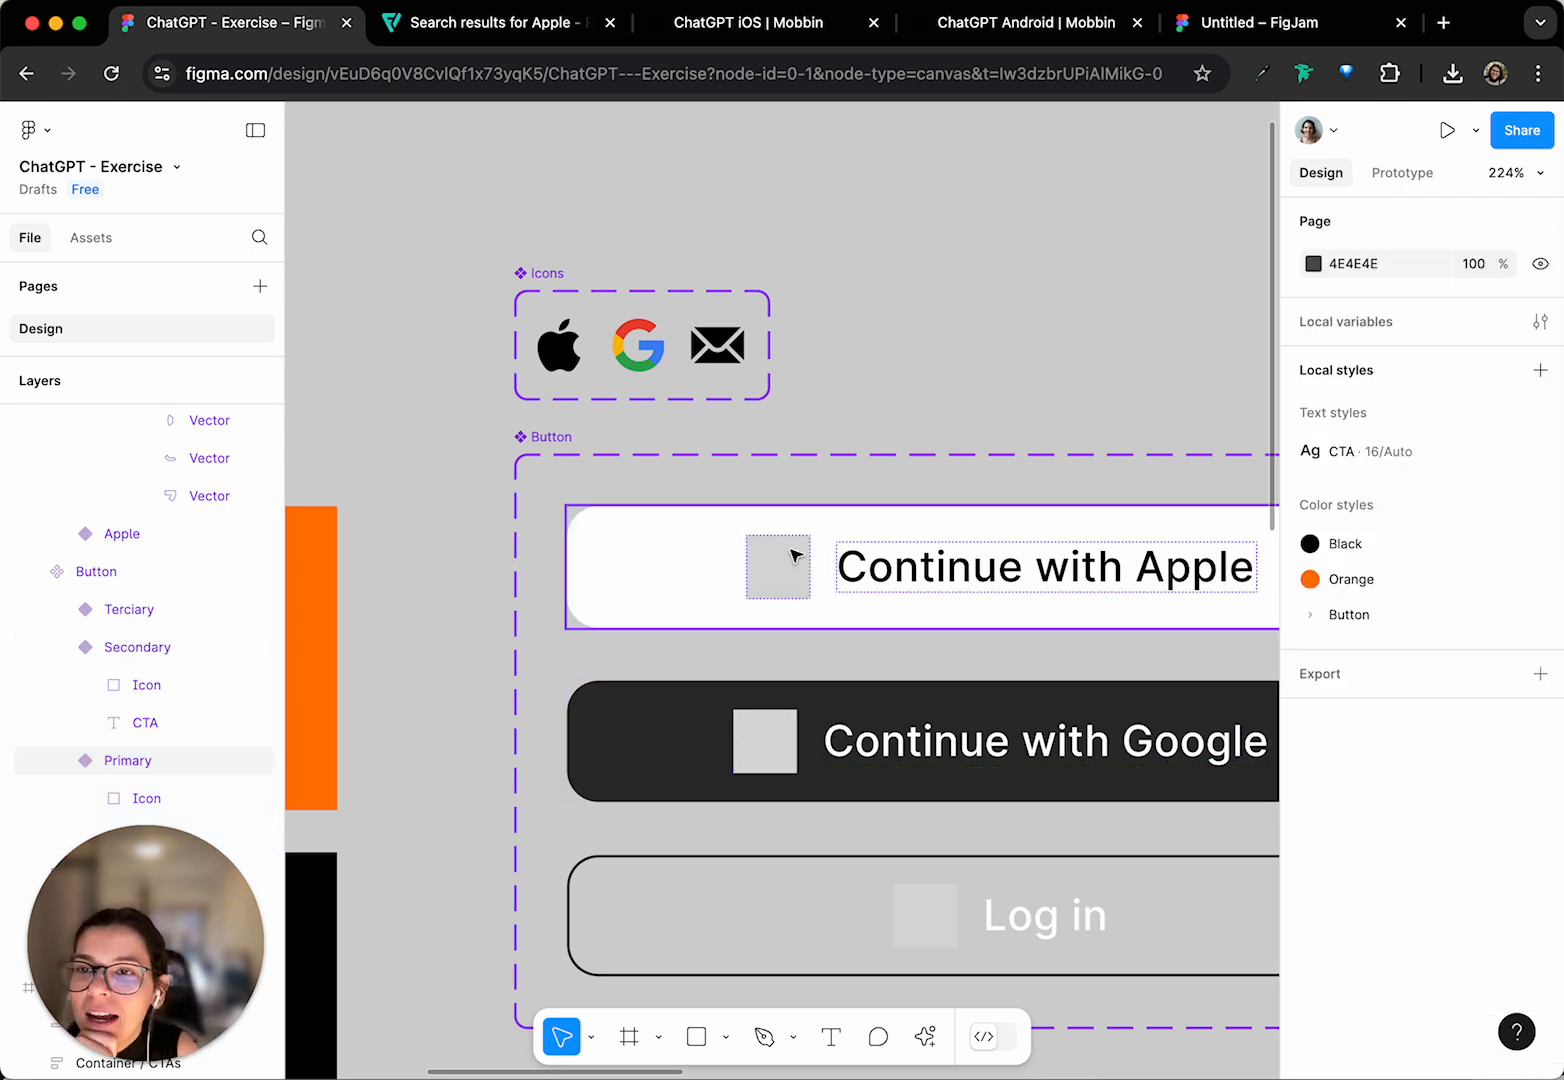
{"action": "left_click", "coordinate": [795, 556]}
{"action": "left_click", "coordinate": [567, 310]}
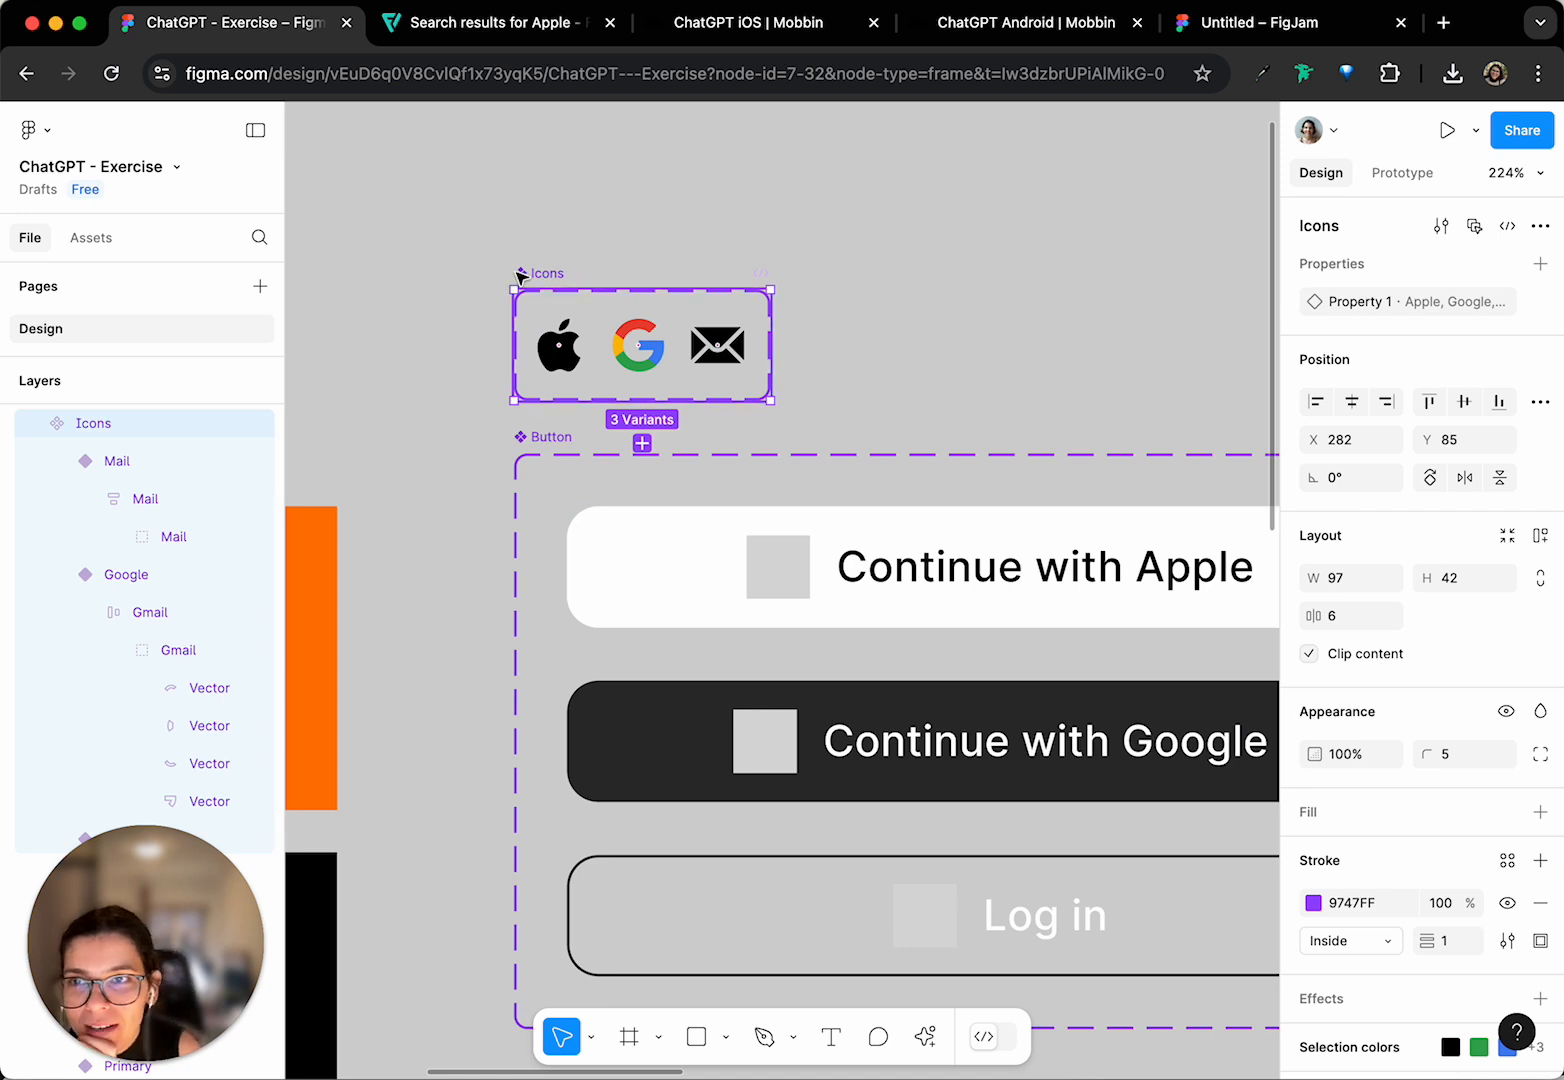
{"action": "scroll", "coordinate": [77, 457], "scroll_direction": "up", "scroll_amount": 1}
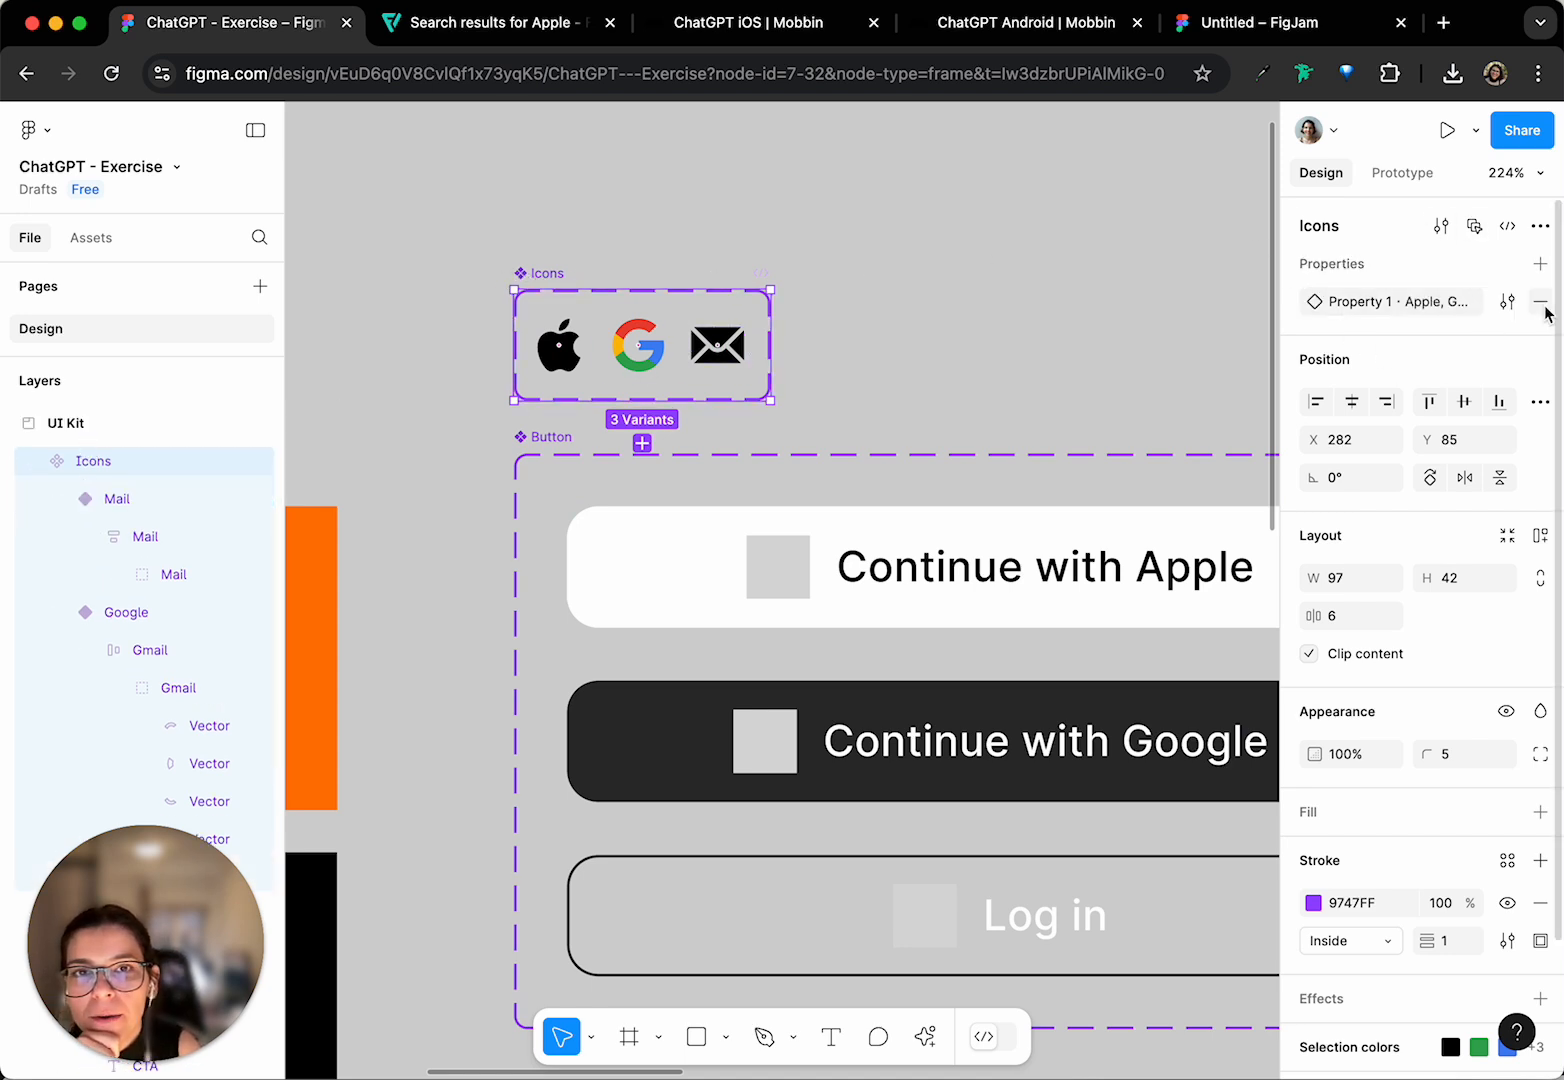
{"action": "left_click", "coordinate": [1507, 304]}
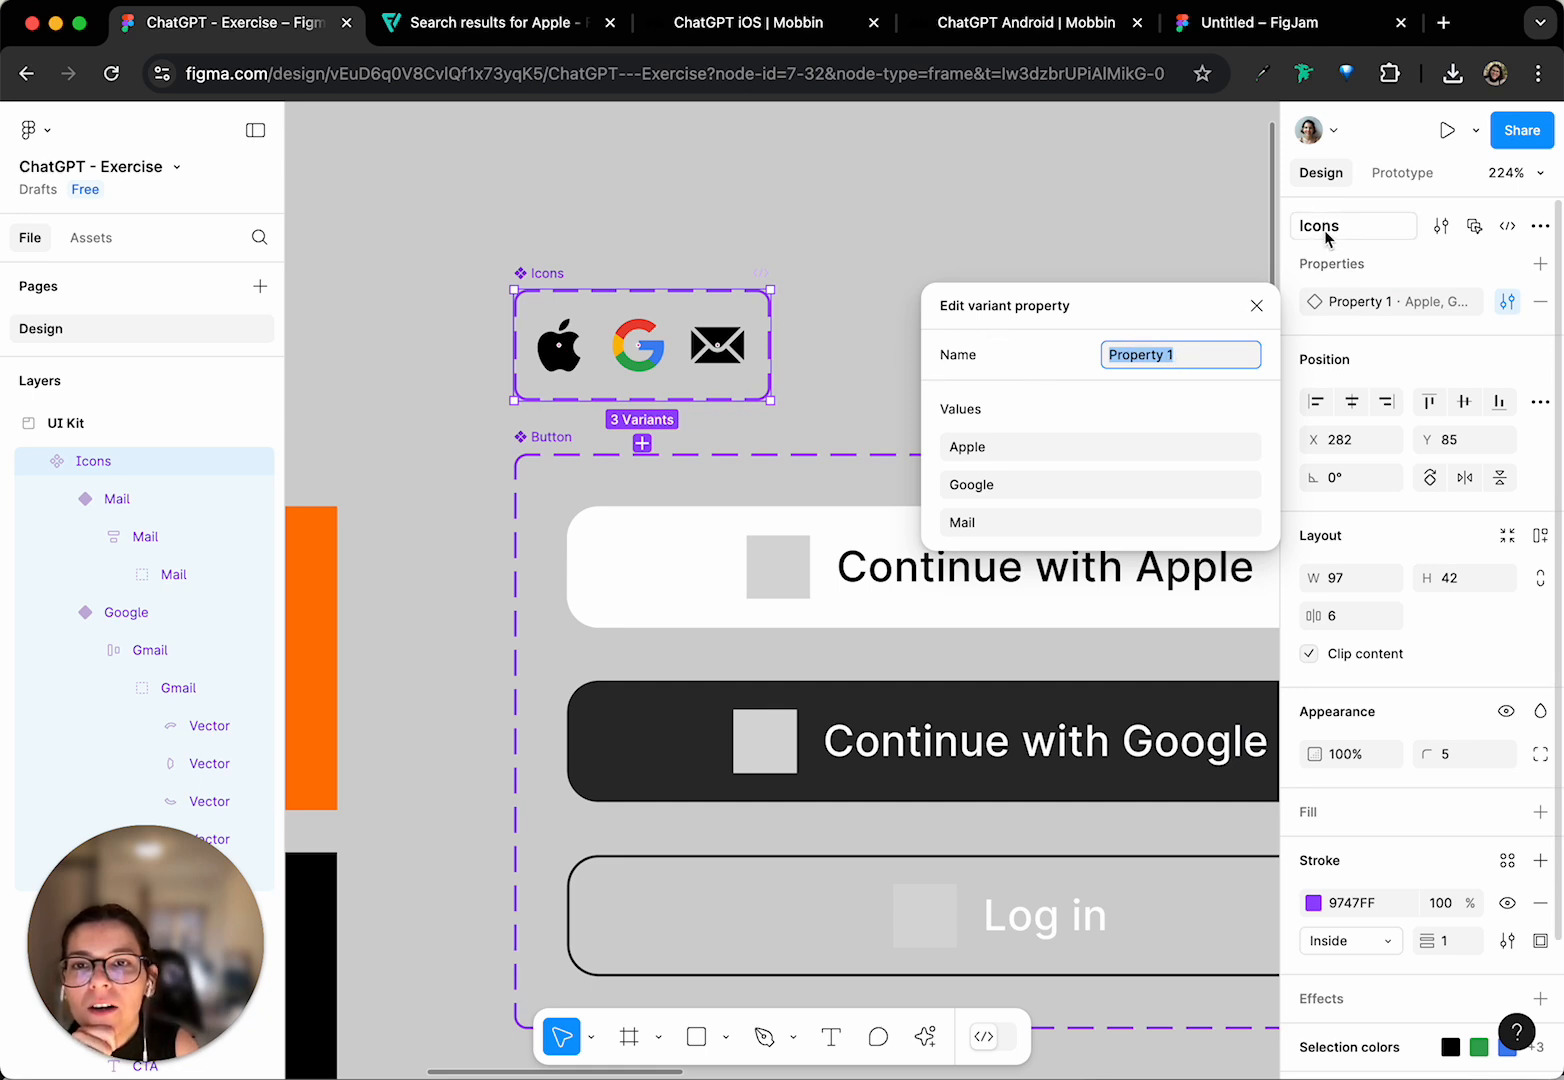
{"action": "key", "text": "Caps_Lock"}
{"action": "left_click", "coordinate": [1208, 362]}
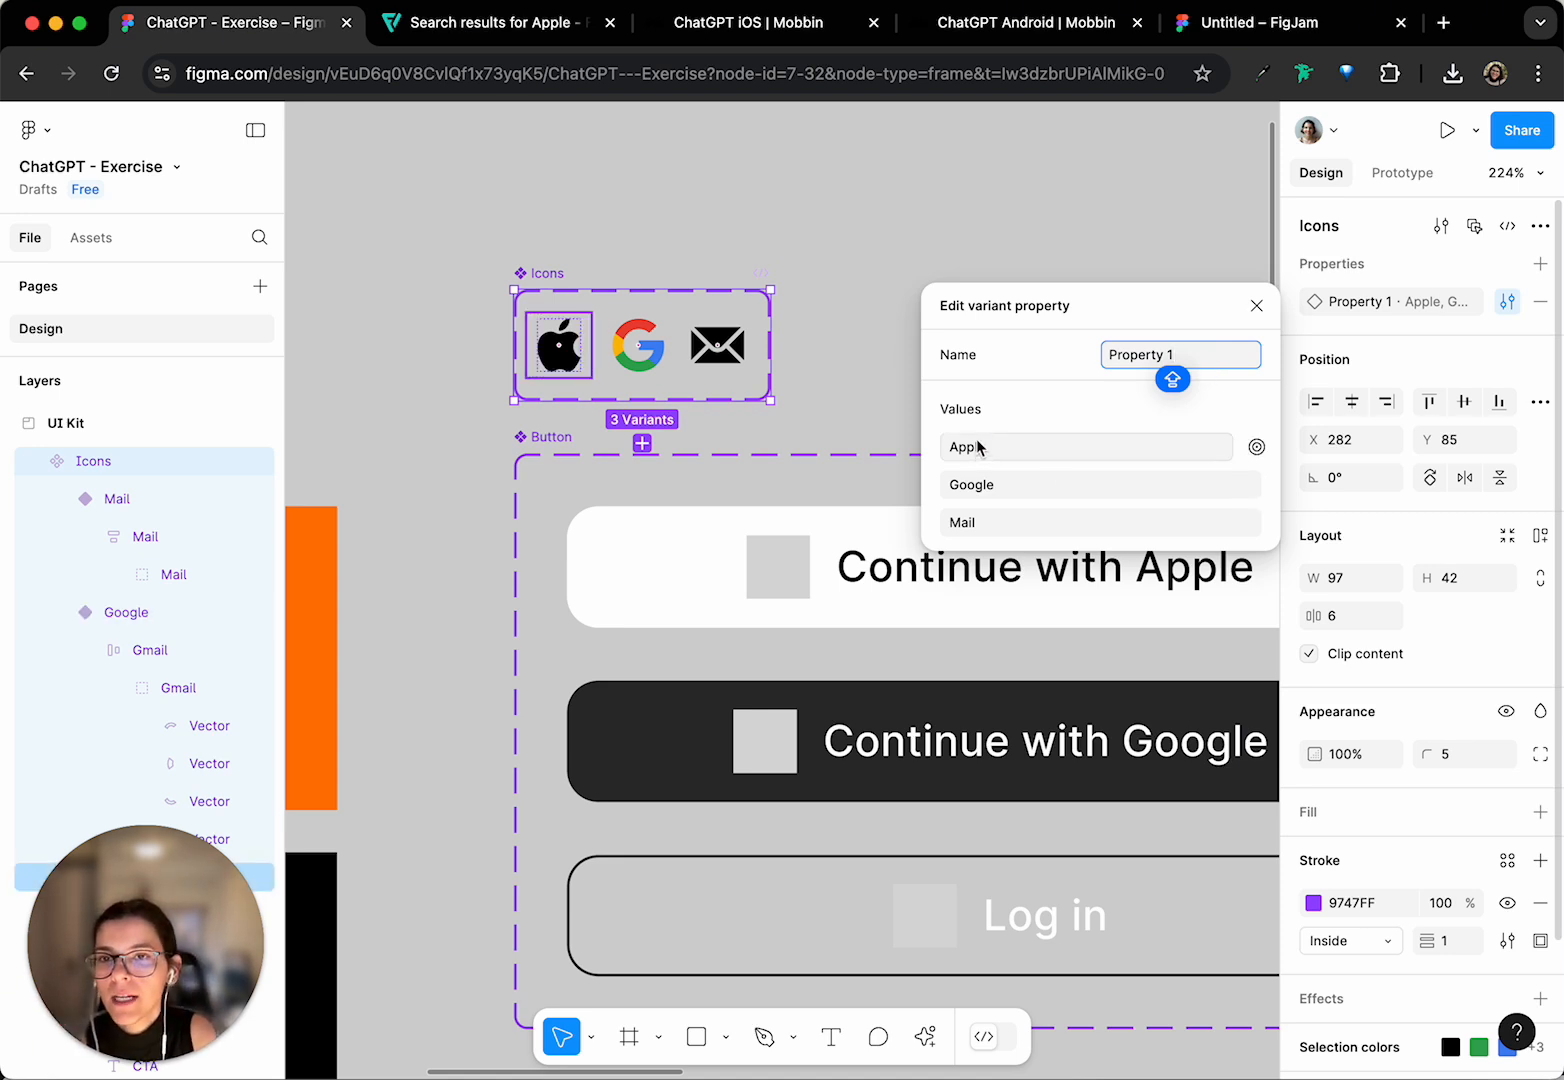
{"action": "left_click", "coordinate": [840, 234]}
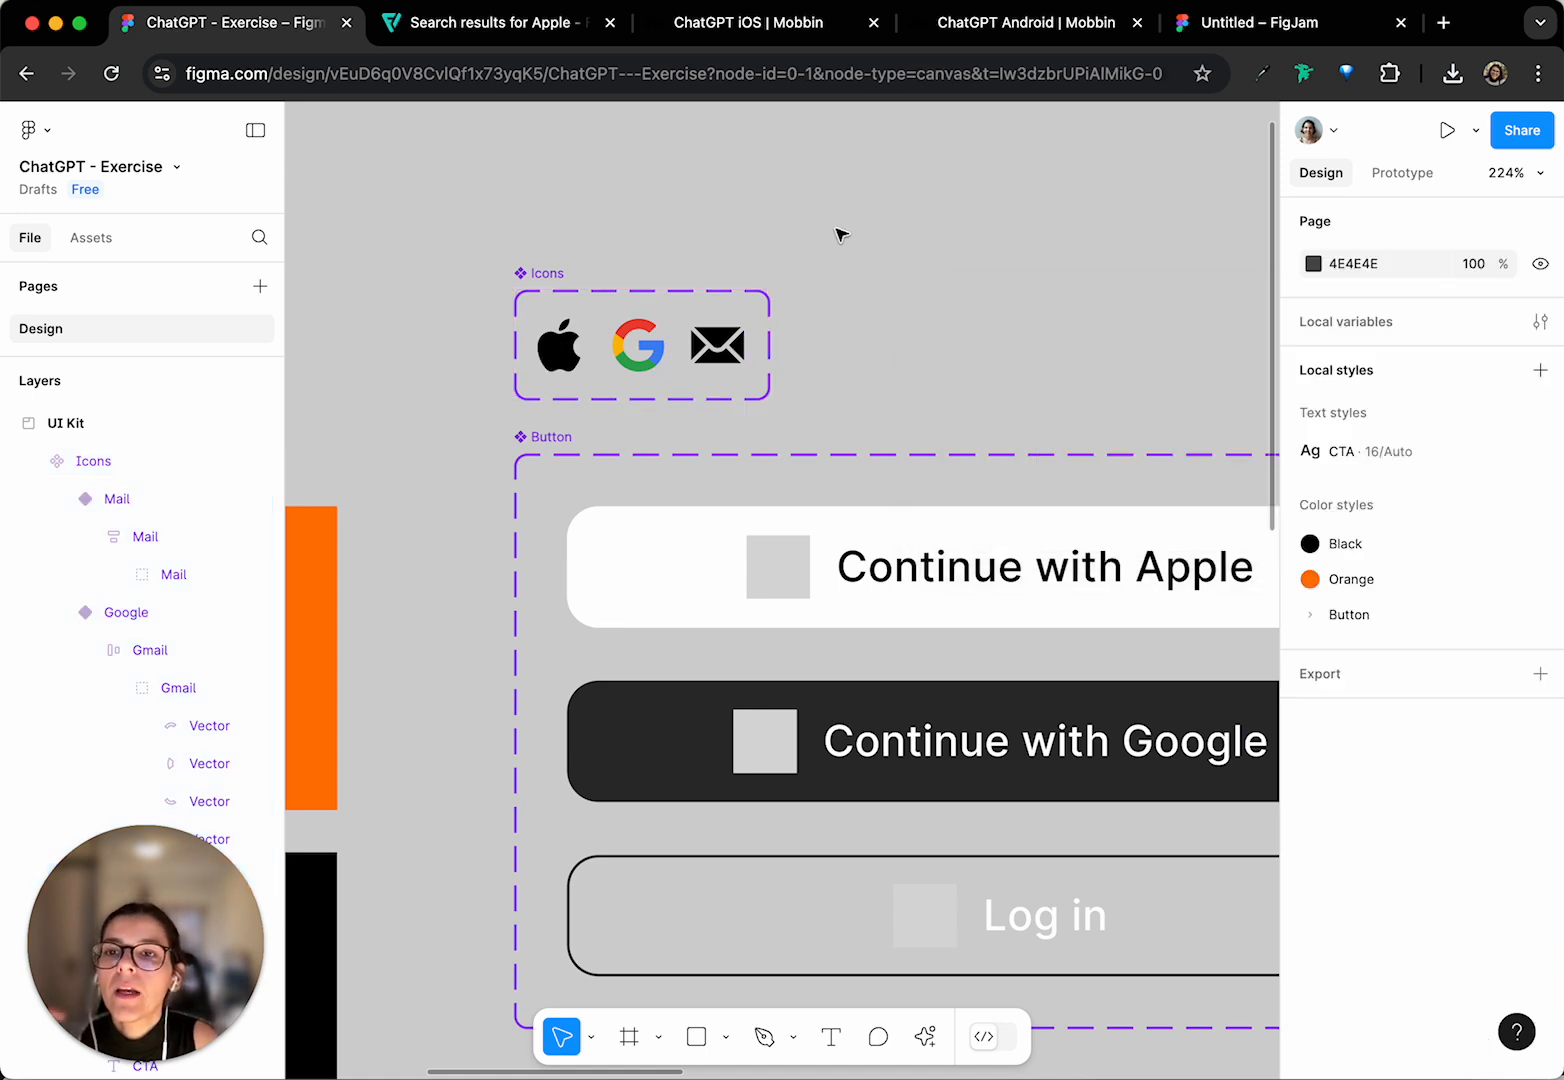
- Place an Apple instance of the local Icons component between the grey placeholder and the label in the Primary button variant
{"action": "left_click", "coordinate": [810, 587]}
{"action": "scroll", "coordinate": [810, 585], "scroll_direction": "right", "scroll_amount": 2}
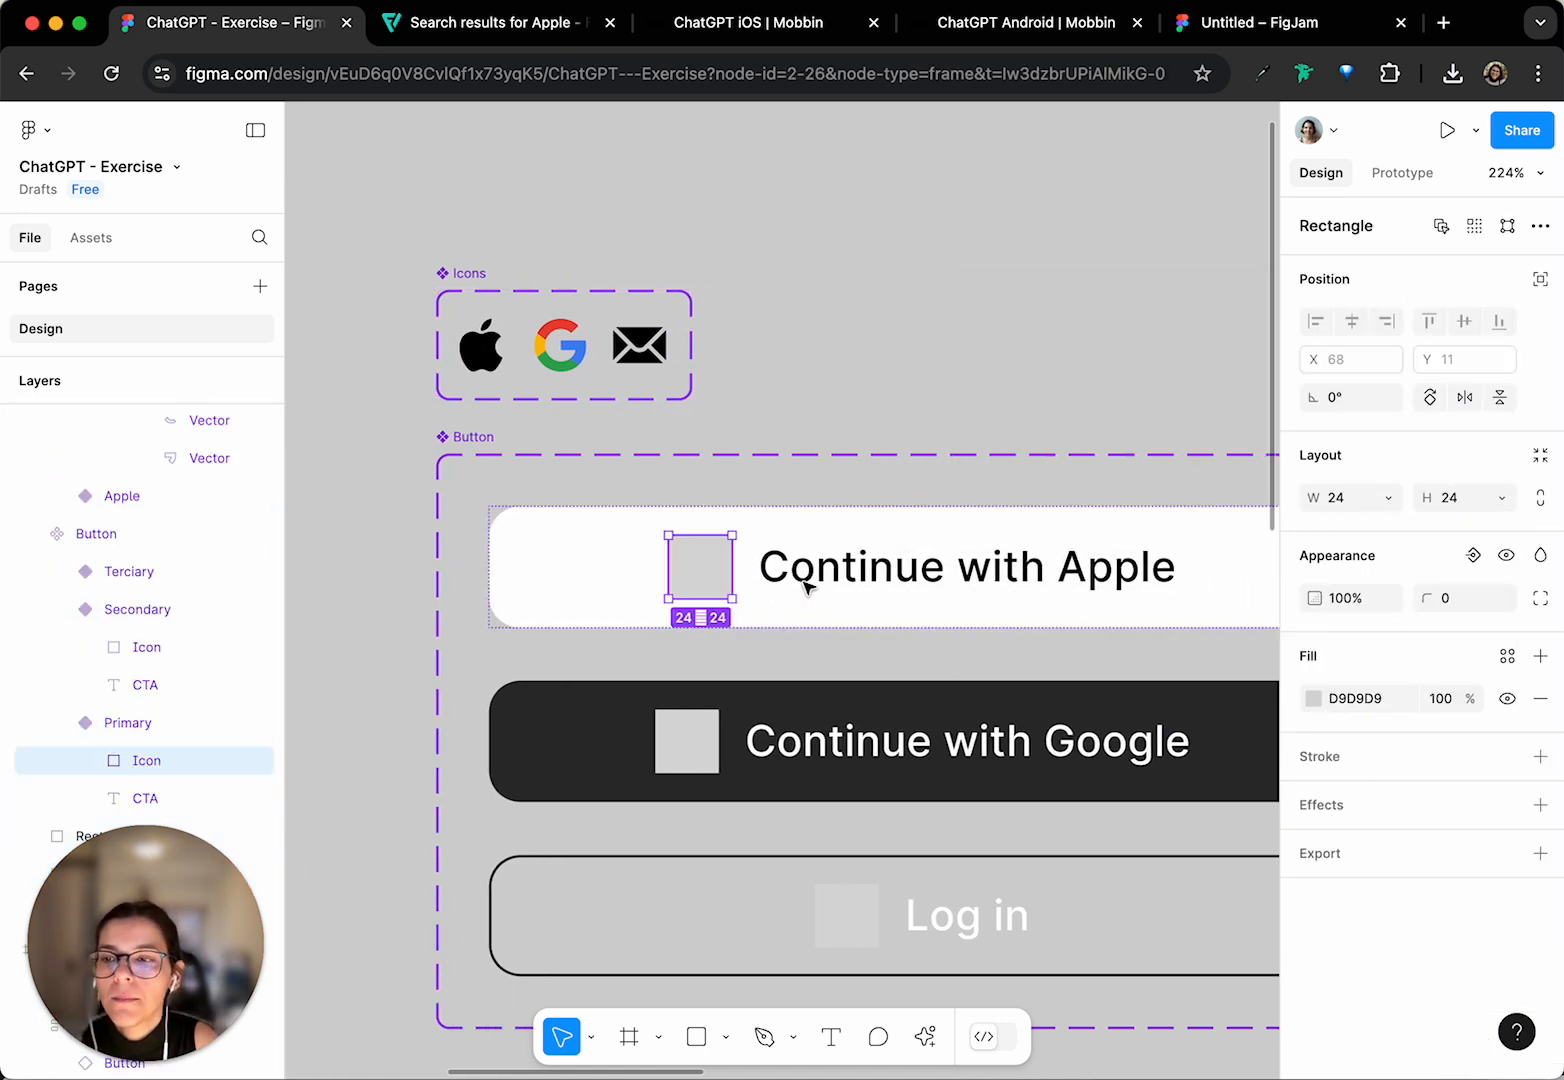
{"action": "left_click", "coordinate": [860, 427]}
{"action": "left_click", "coordinate": [91, 238]}
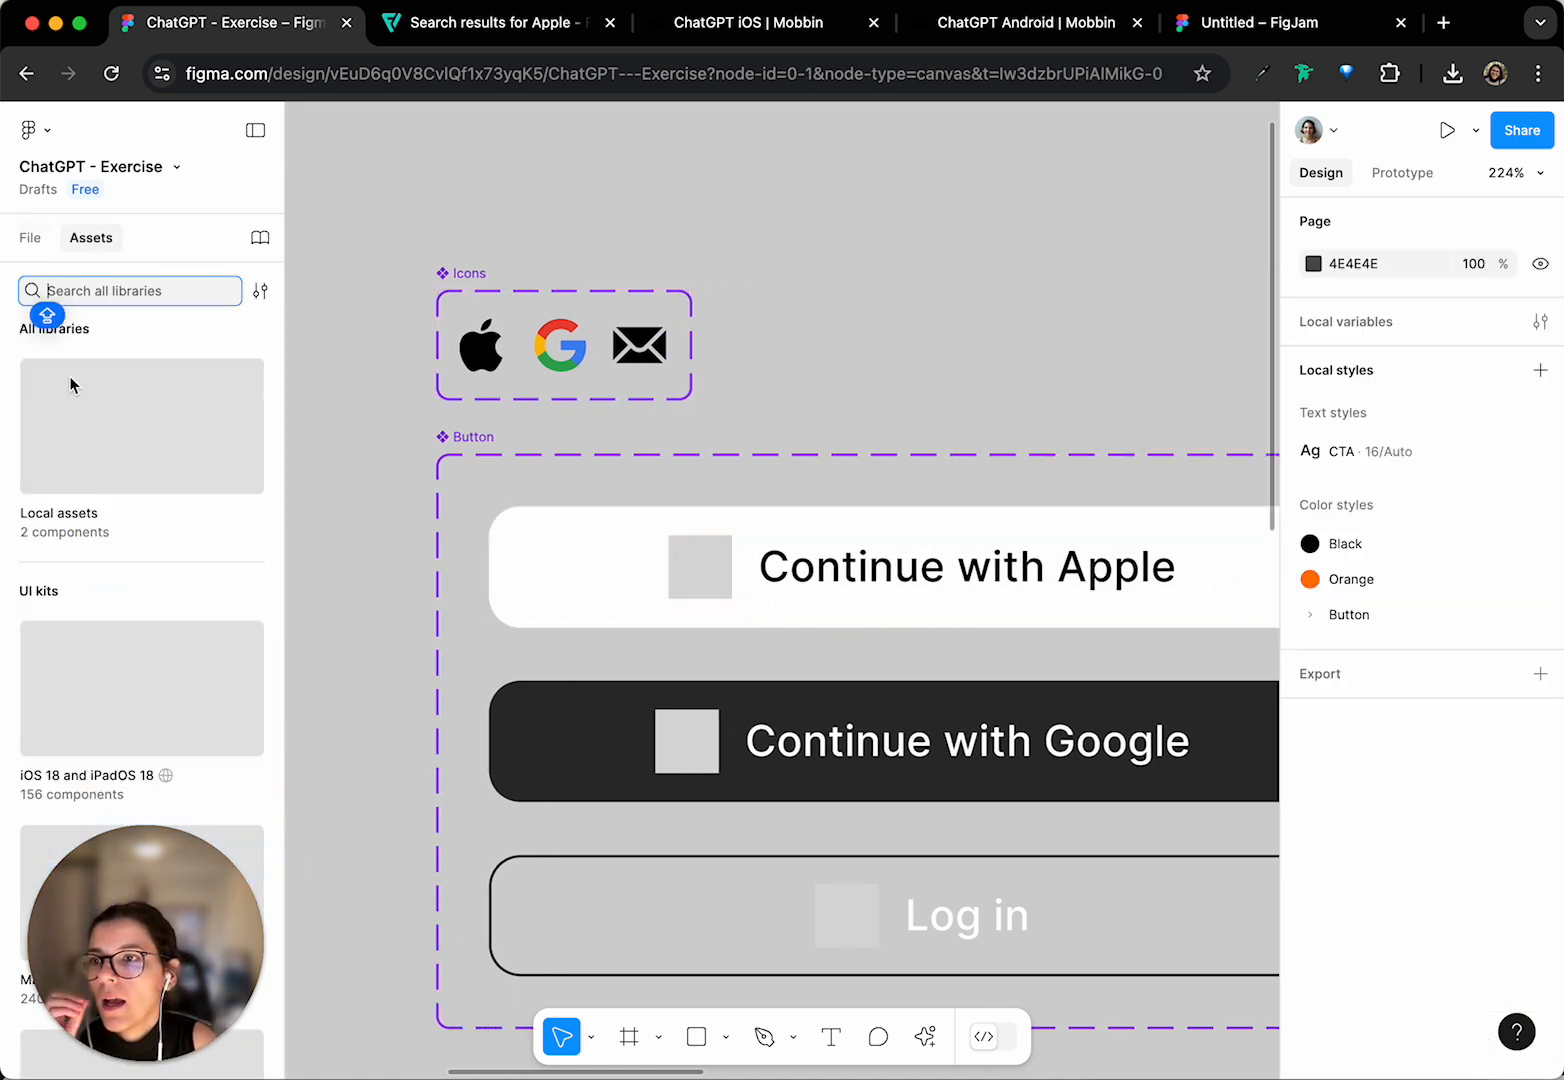
{"action": "left_click", "coordinate": [87, 448]}
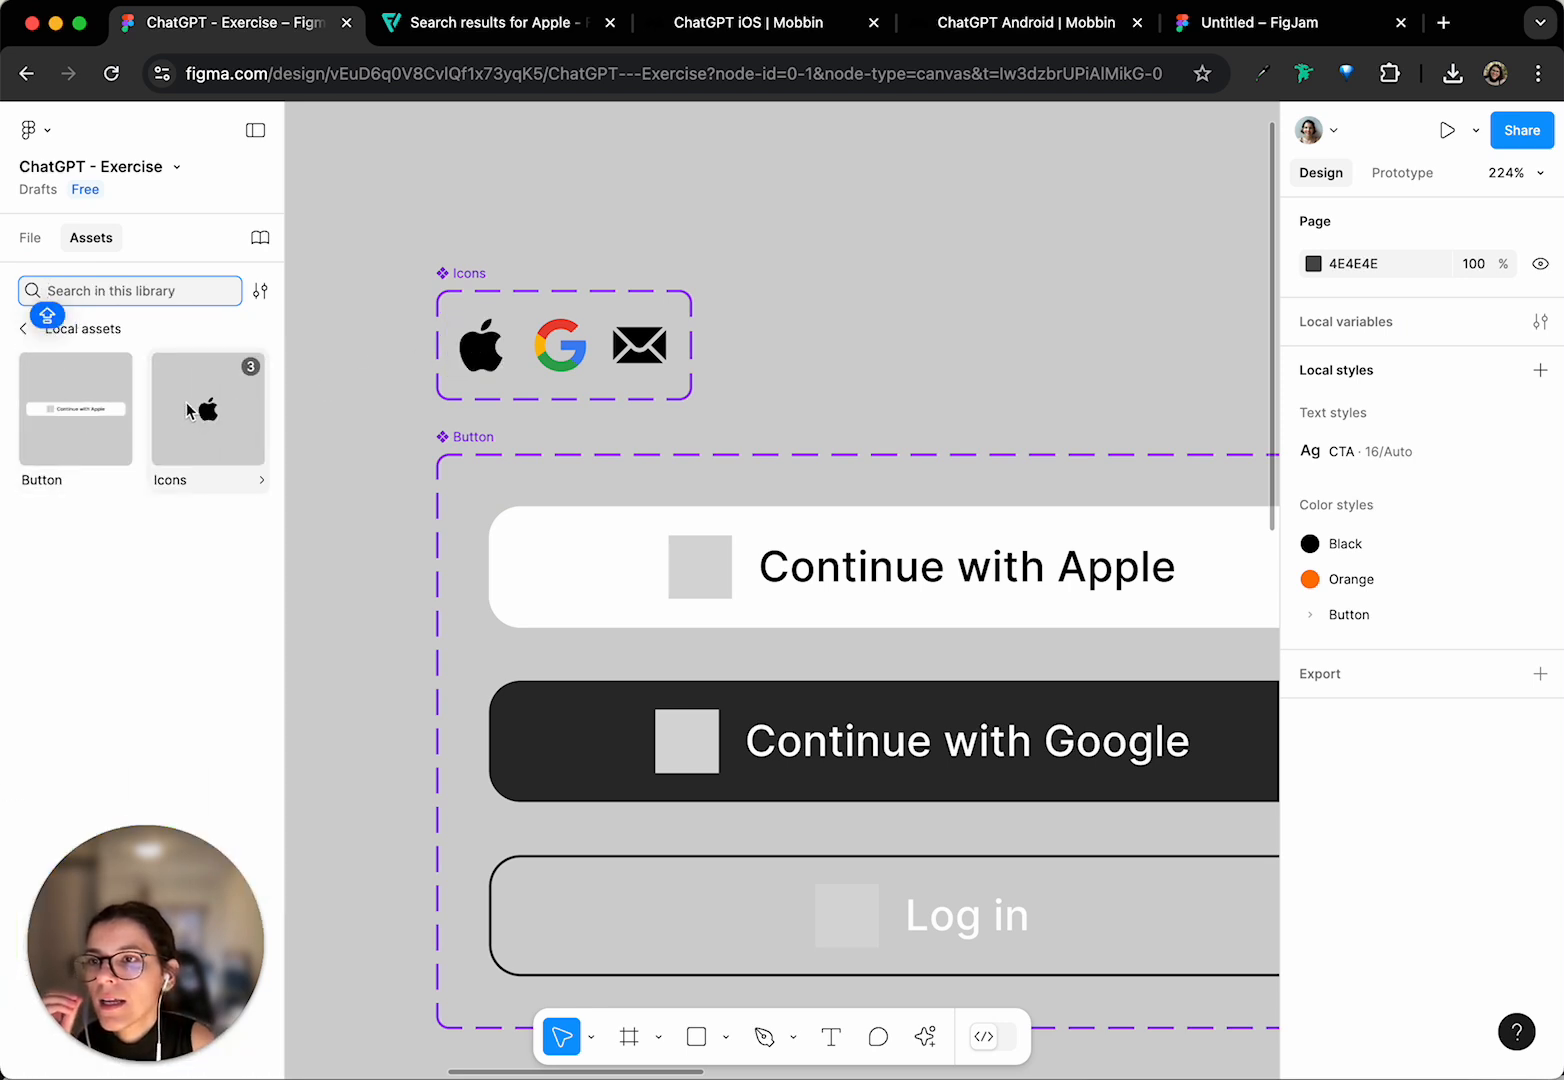
{"action": "left_click_drag", "start_coordinate": [188, 410], "coordinate": [736, 582]}
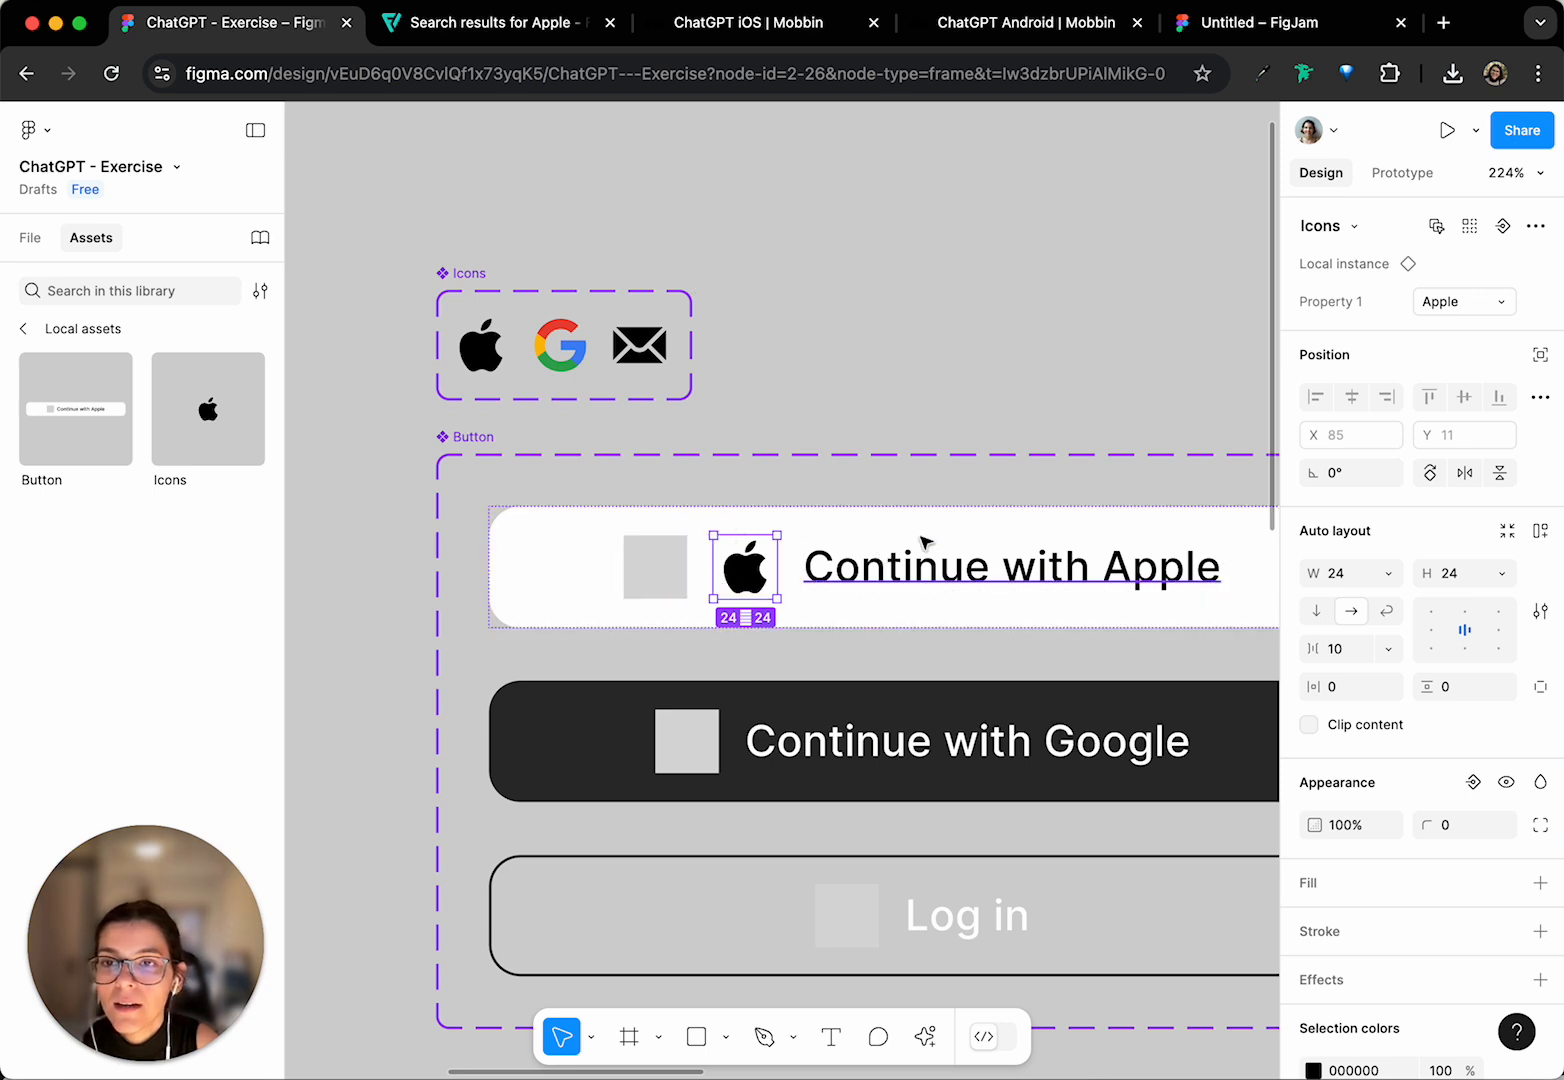
- Compare the Icons instance nested in the Primary button variant with its main Apple component in the layer structure
{"action": "left_click", "coordinate": [31, 244]}
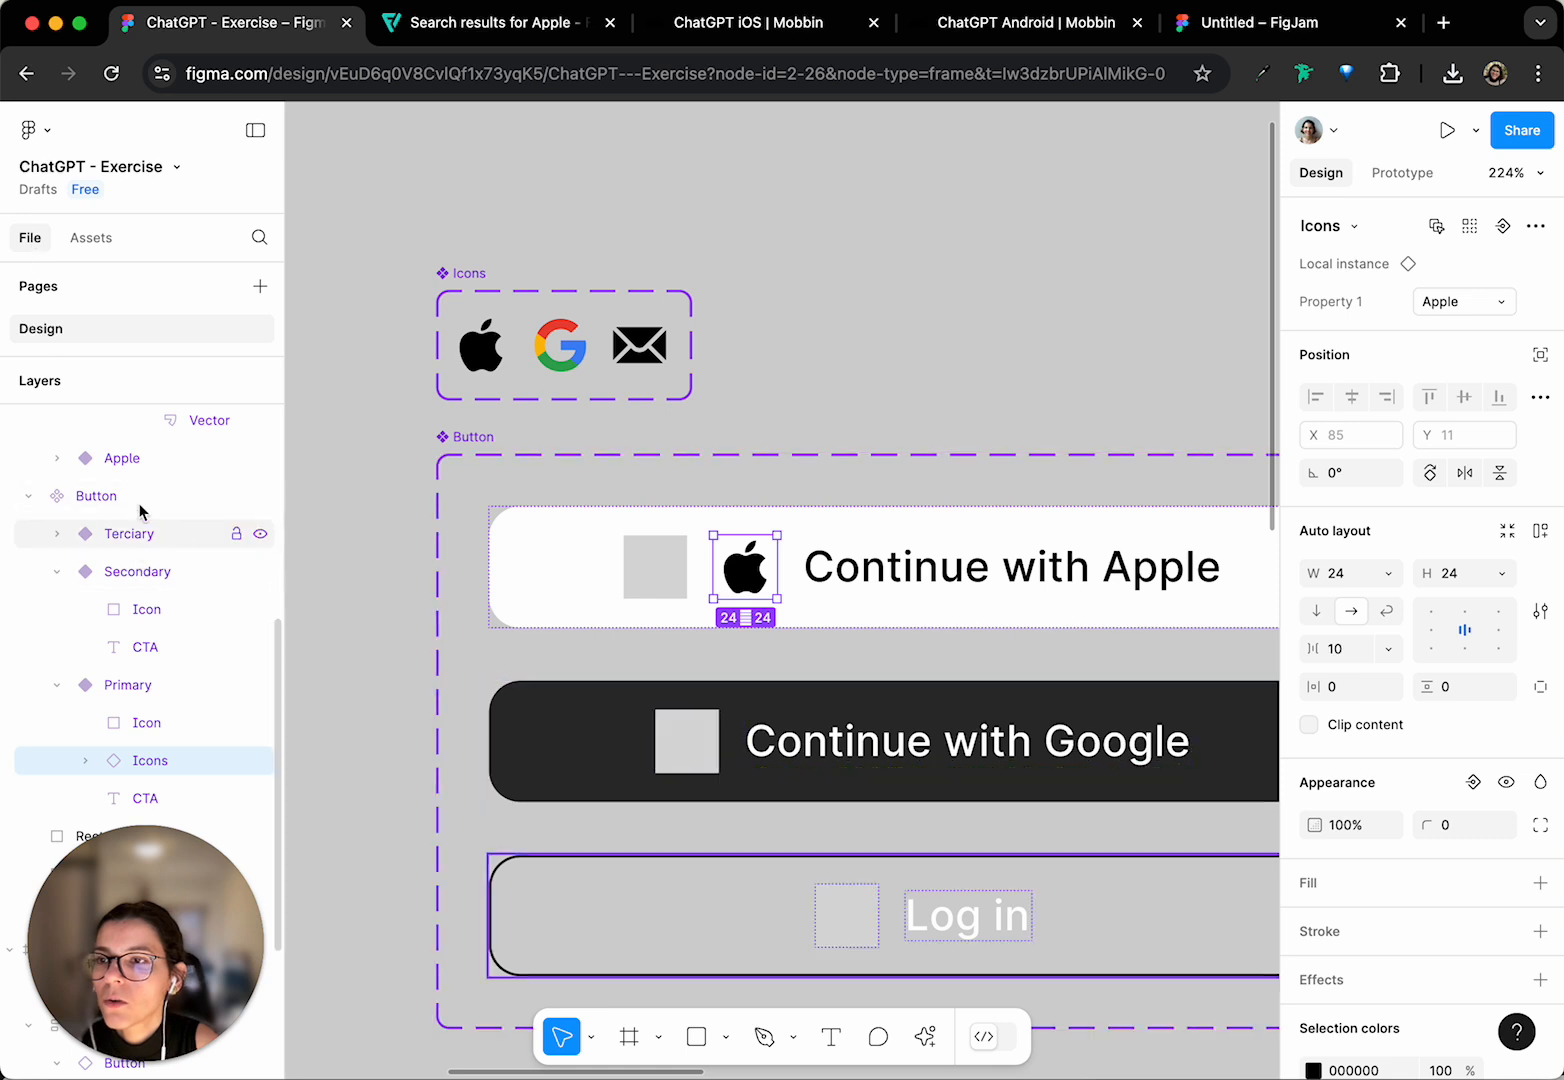
{"action": "left_click", "coordinate": [145, 687]}
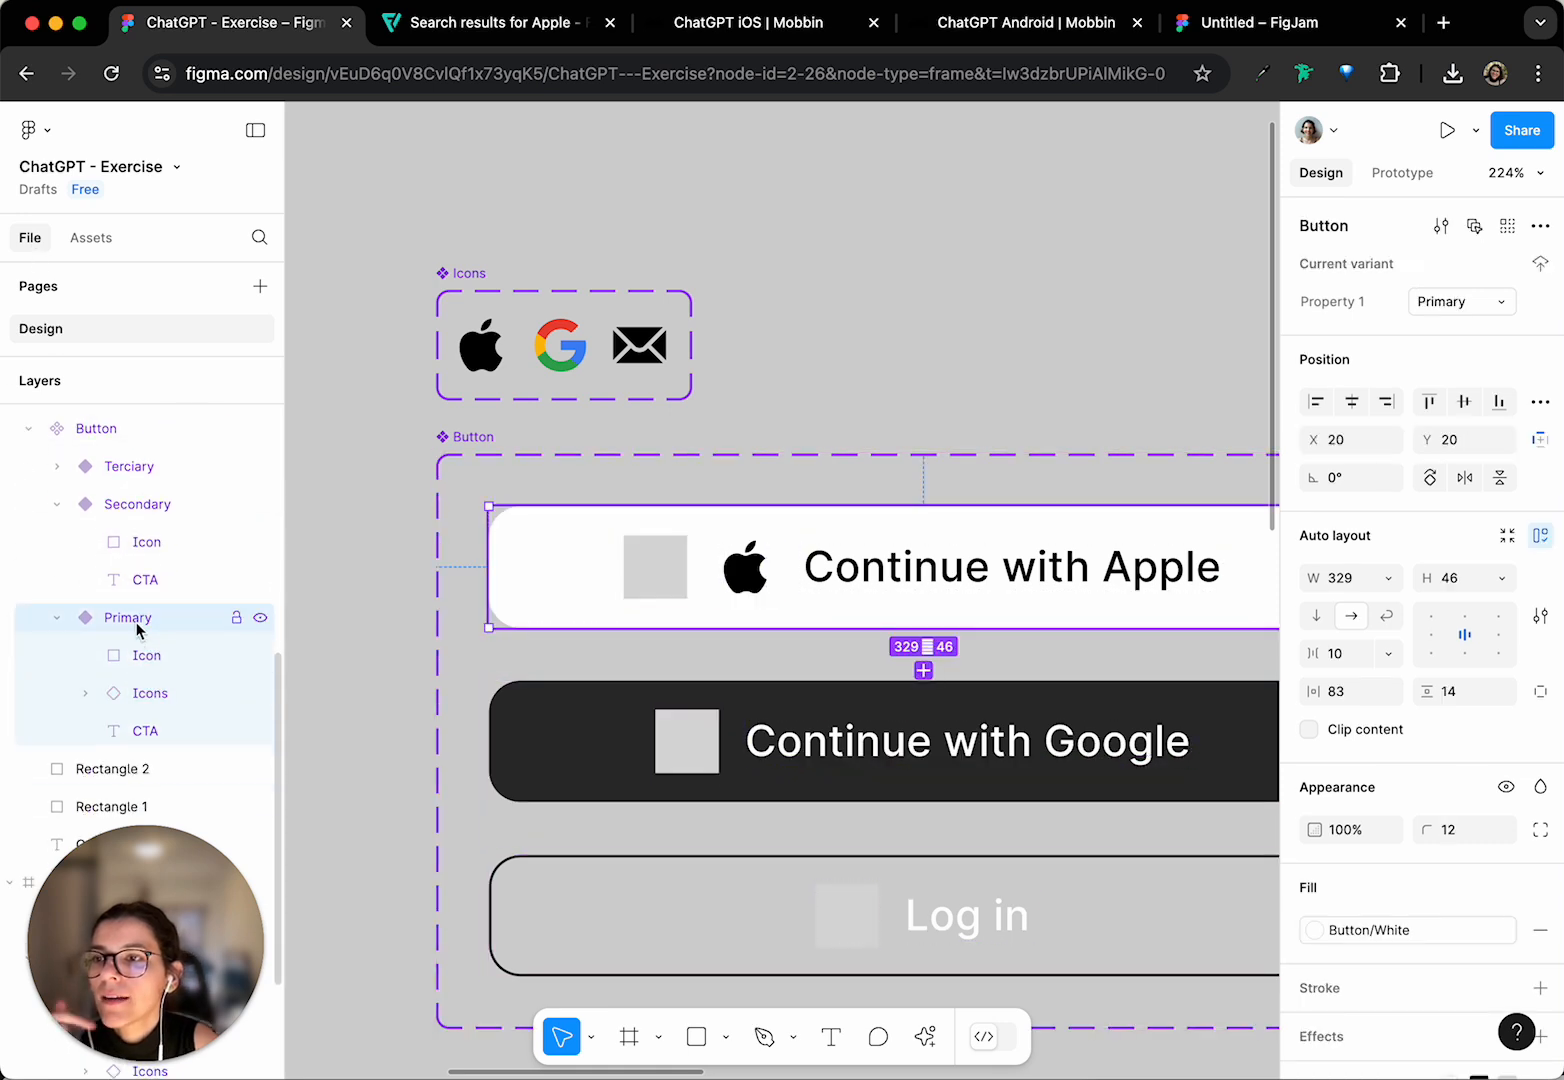
{"action": "left_click", "coordinate": [126, 694]}
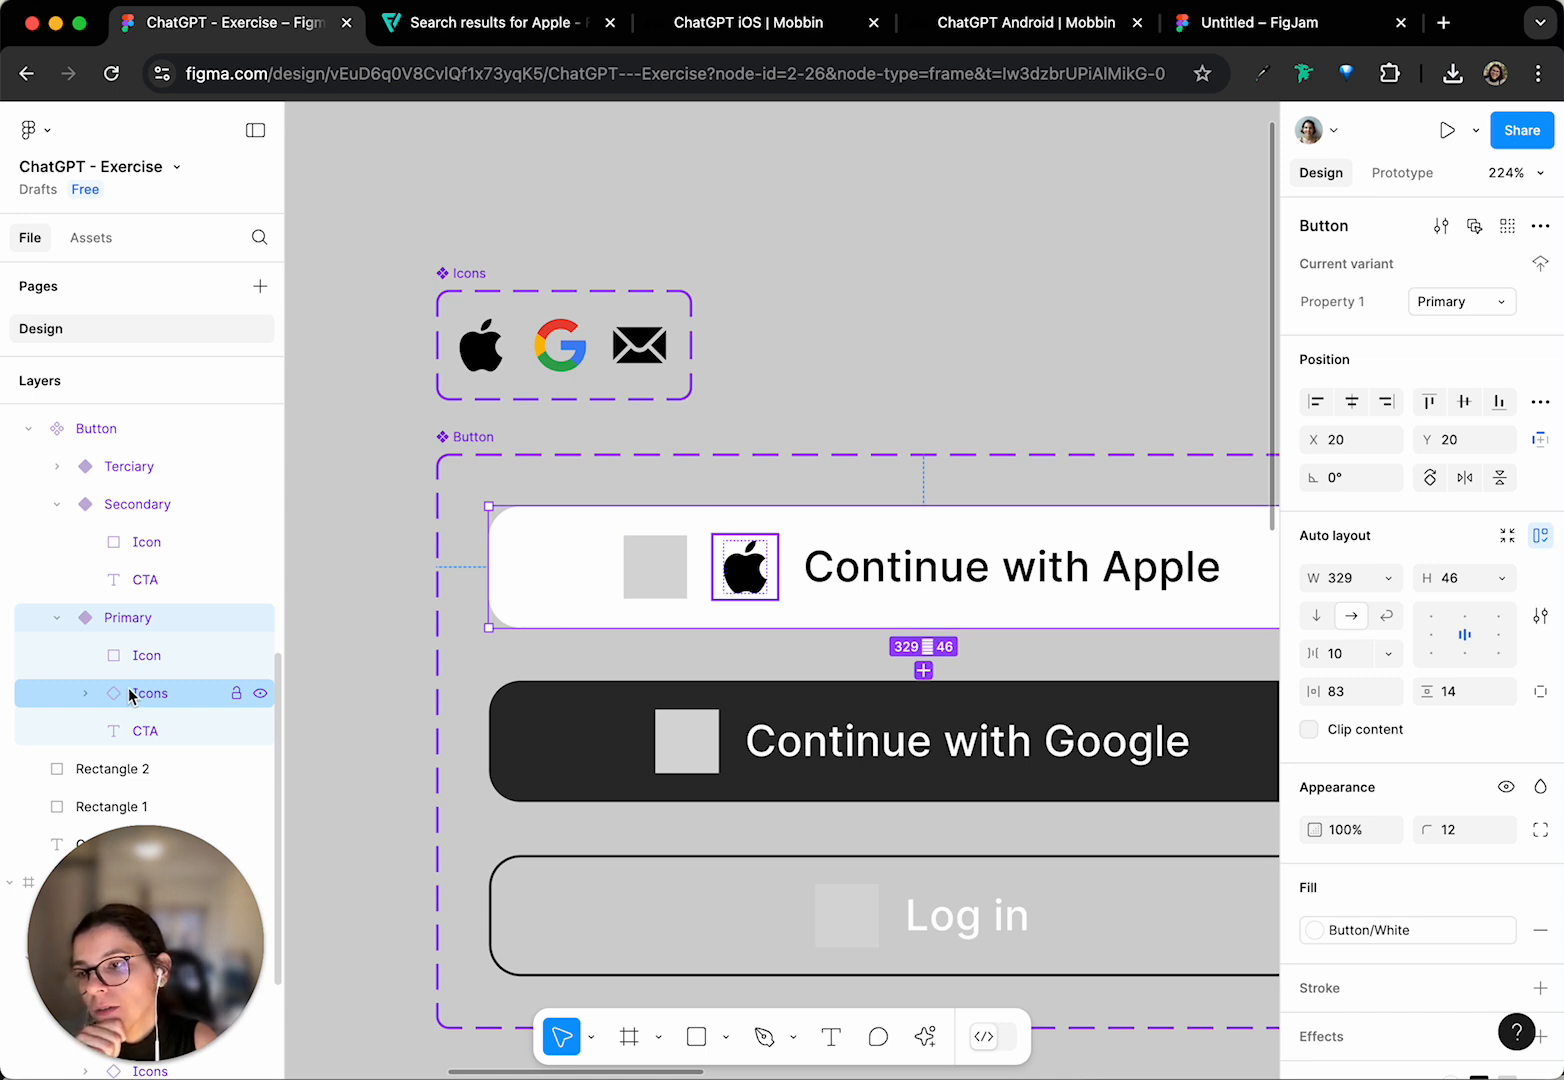
{"action": "scroll", "coordinate": [122, 464], "scroll_direction": "up", "scroll_amount": 1}
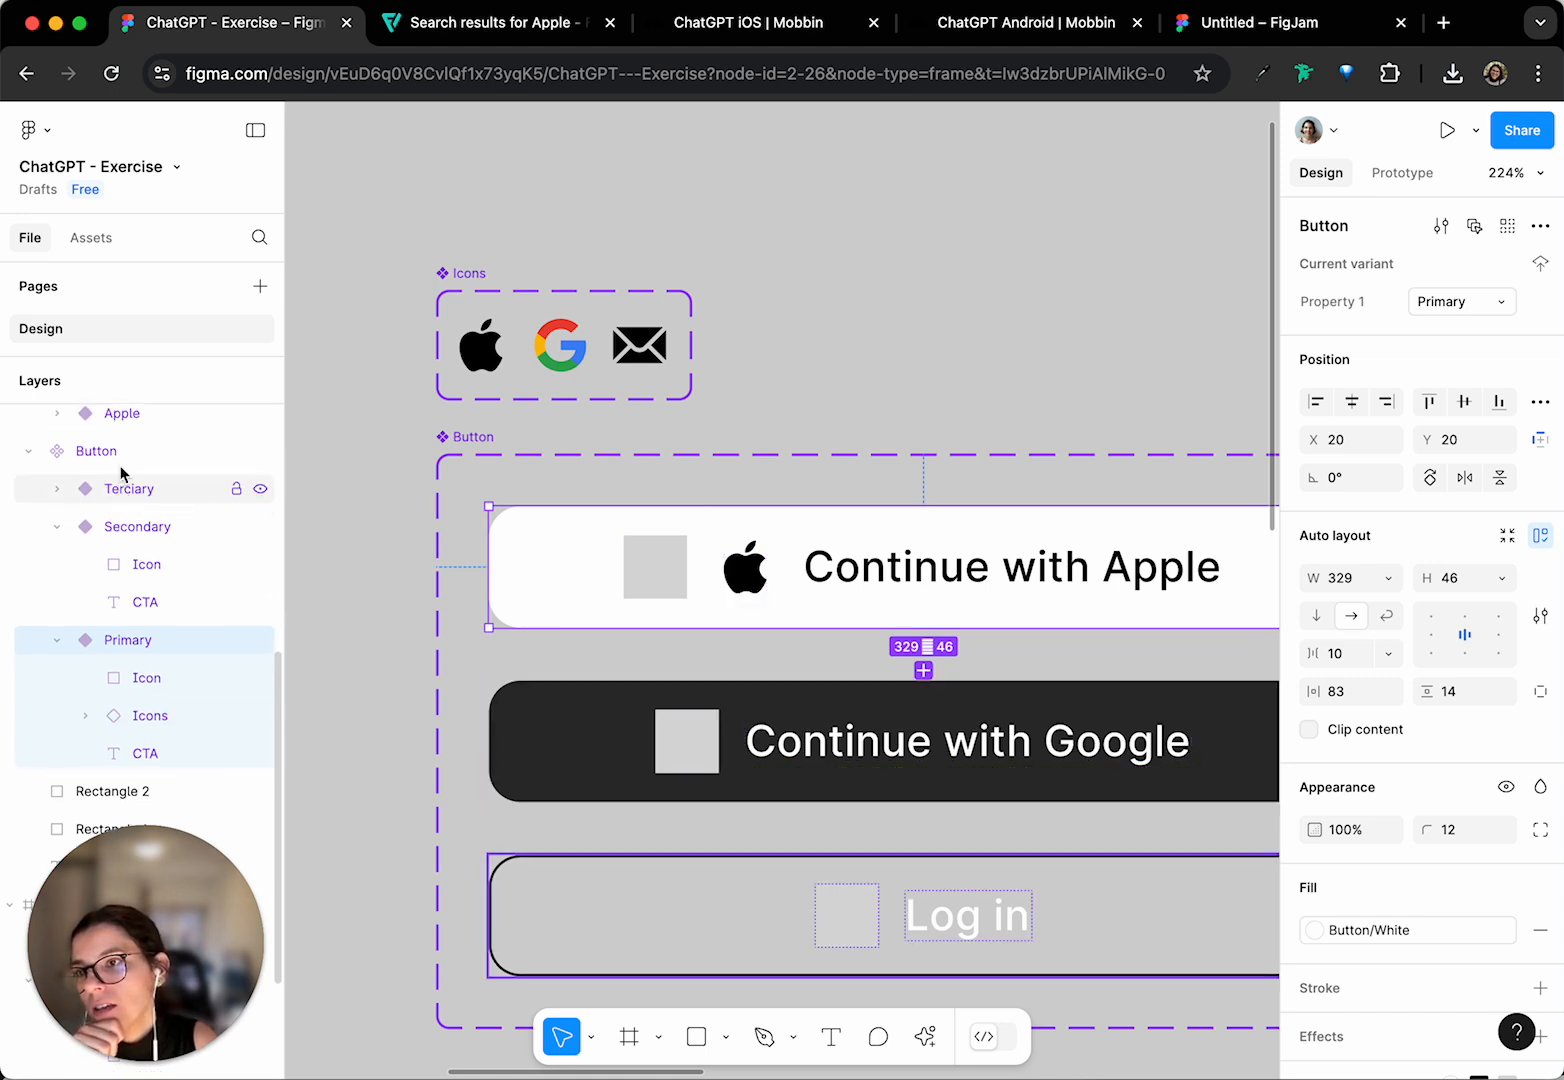
{"action": "left_click", "coordinate": [481, 355]}
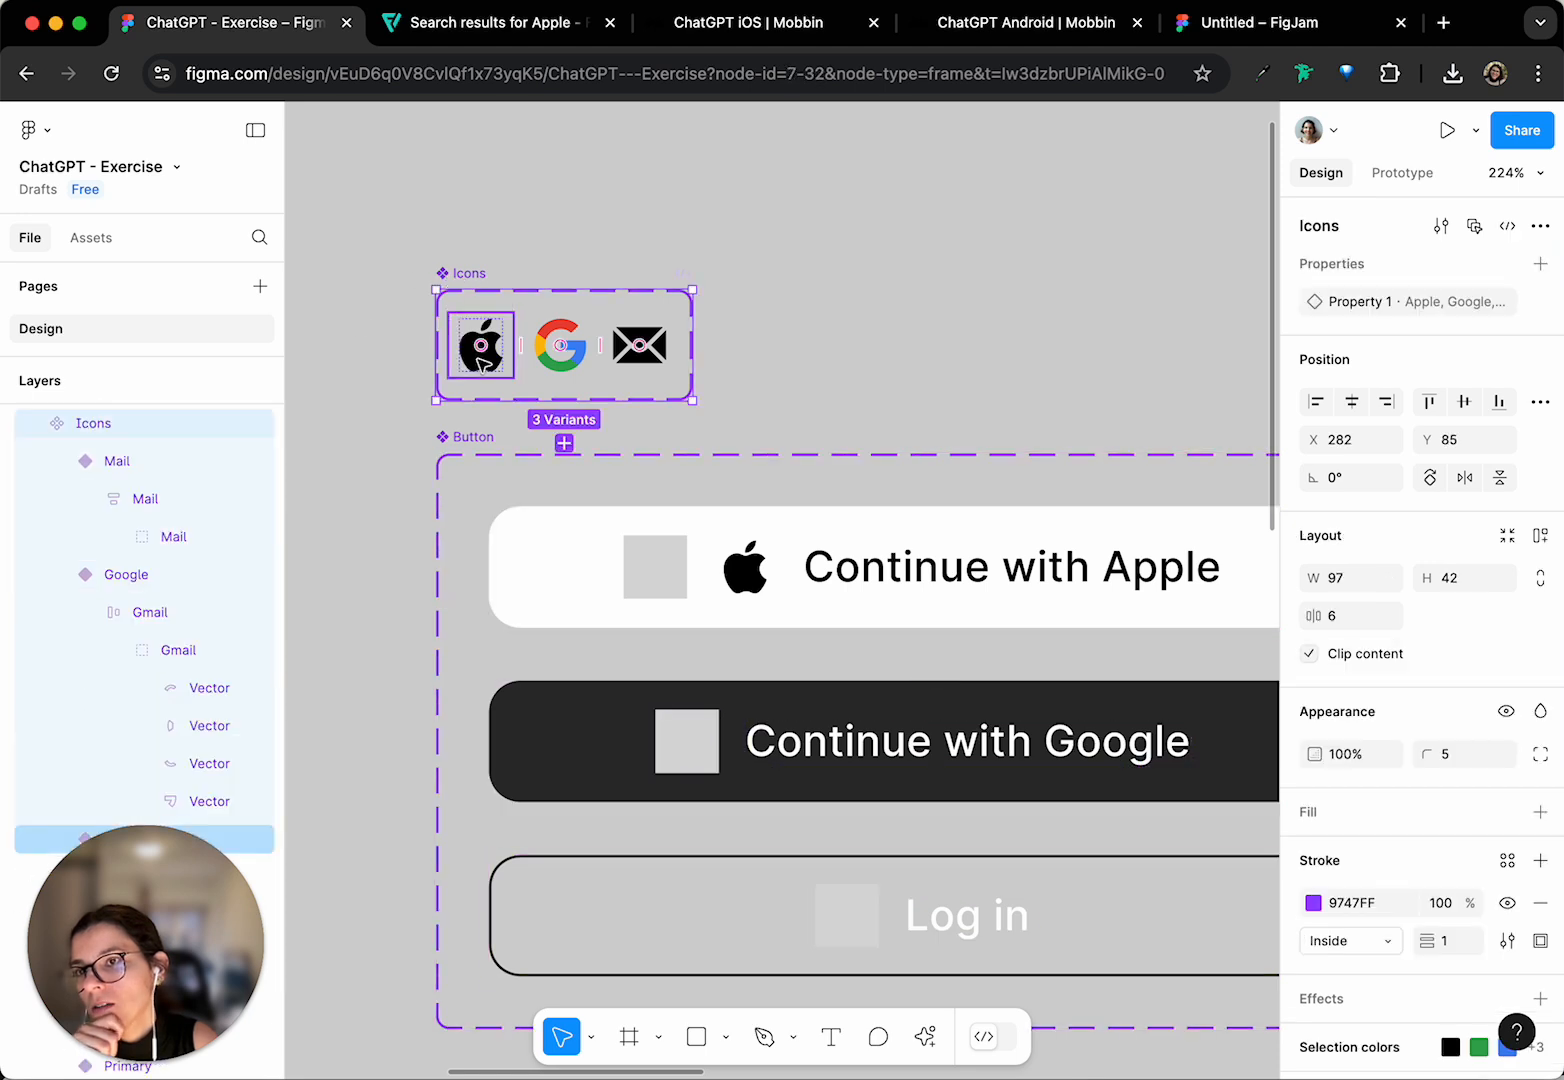
{"action": "left_click", "coordinate": [481, 362]}
{"action": "scroll", "coordinate": [70, 597], "scroll_direction": "down", "scroll_amount": 5}
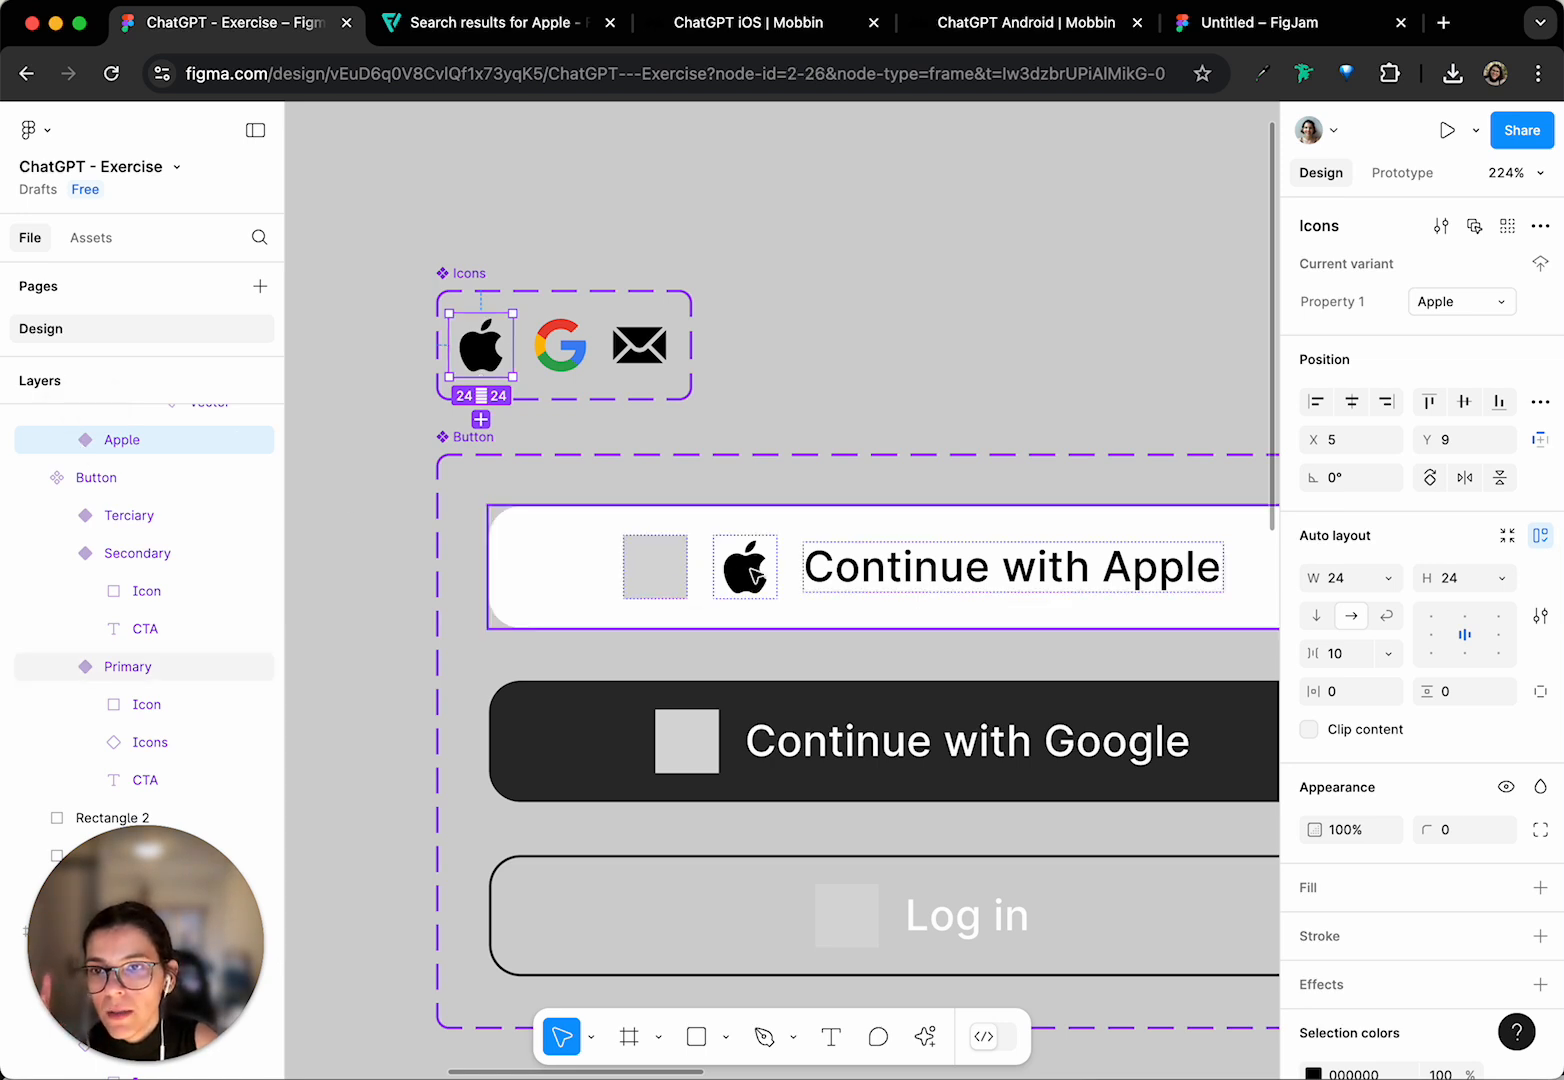
{"action": "double_click", "coordinate": [752, 566]}
{"action": "scroll", "coordinate": [118, 652], "scroll_direction": "down", "scroll_amount": 2}
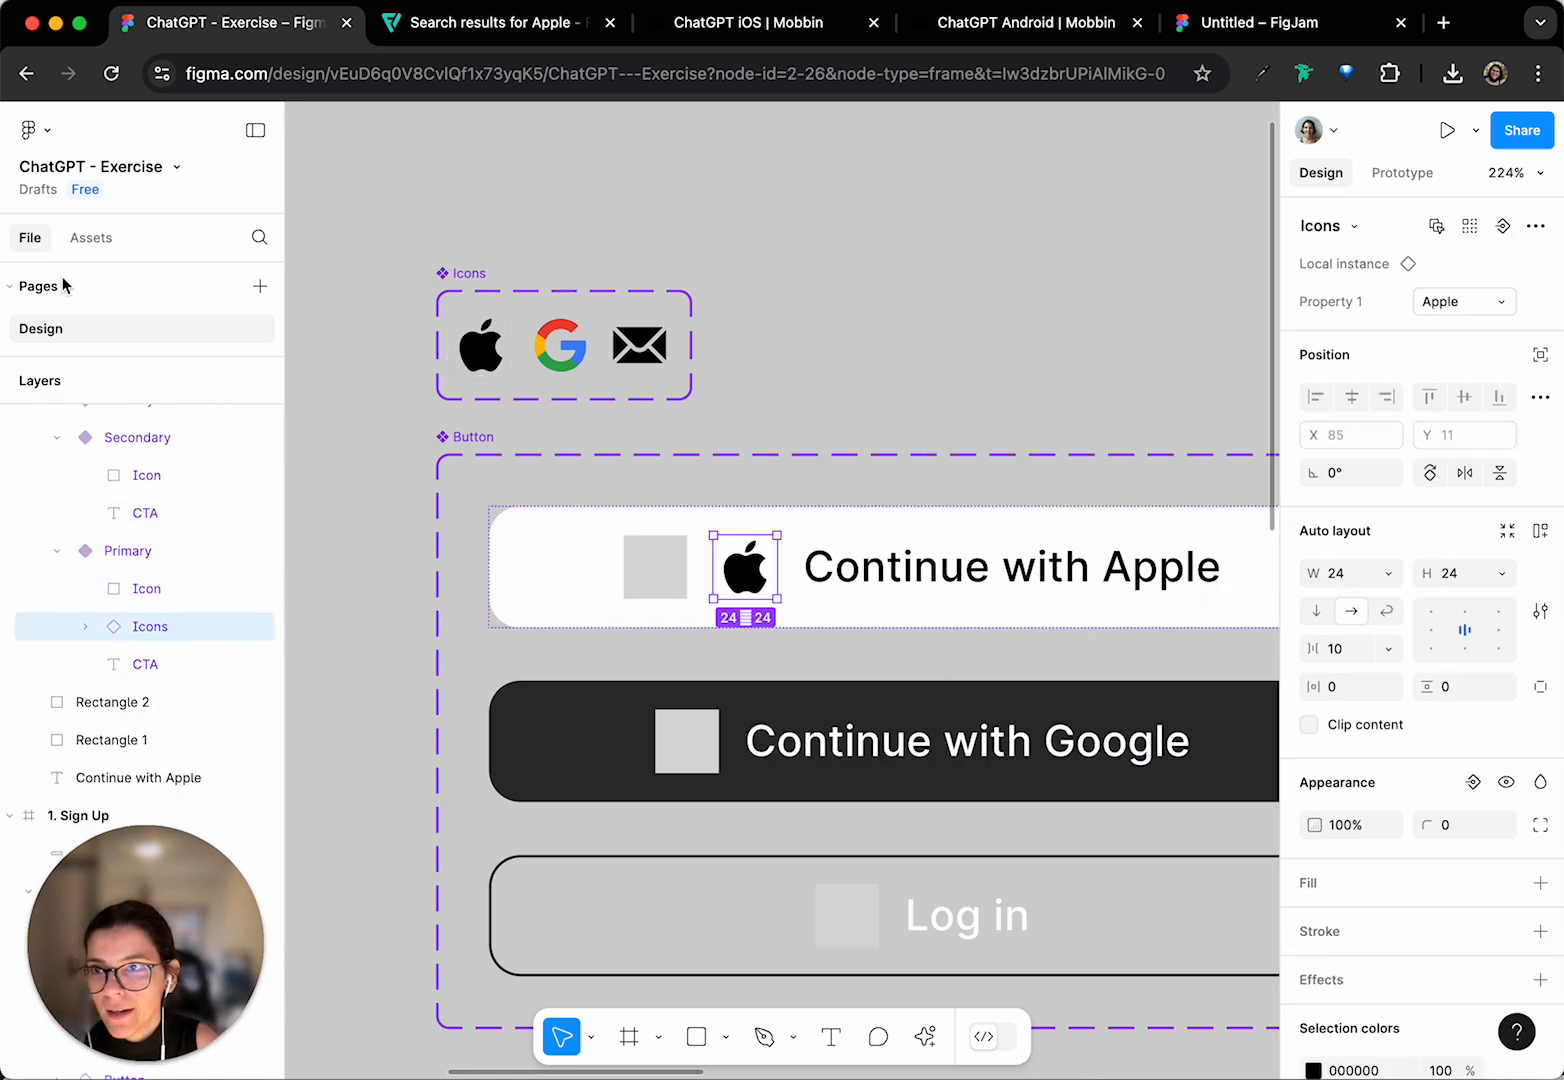
{"action": "left_click", "coordinate": [87, 238]}
{"action": "left_click", "coordinate": [29, 240]}
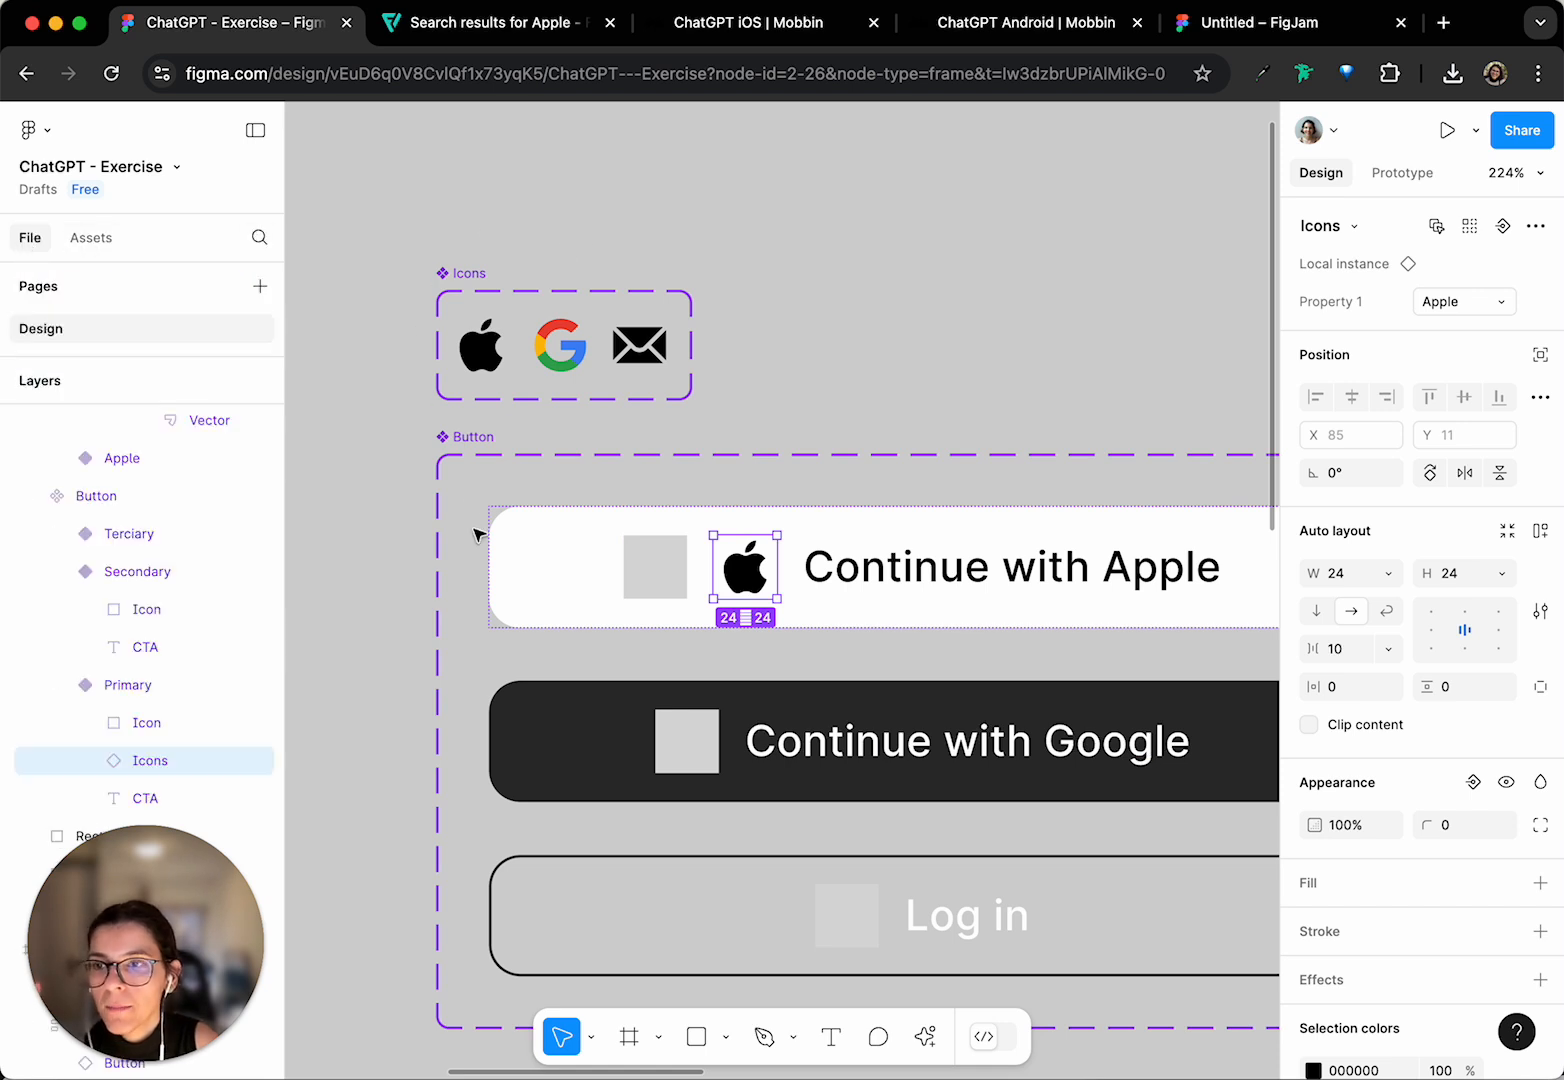
{"action": "scroll", "coordinate": [511, 285], "scroll_direction": "up", "scroll_amount": 2}
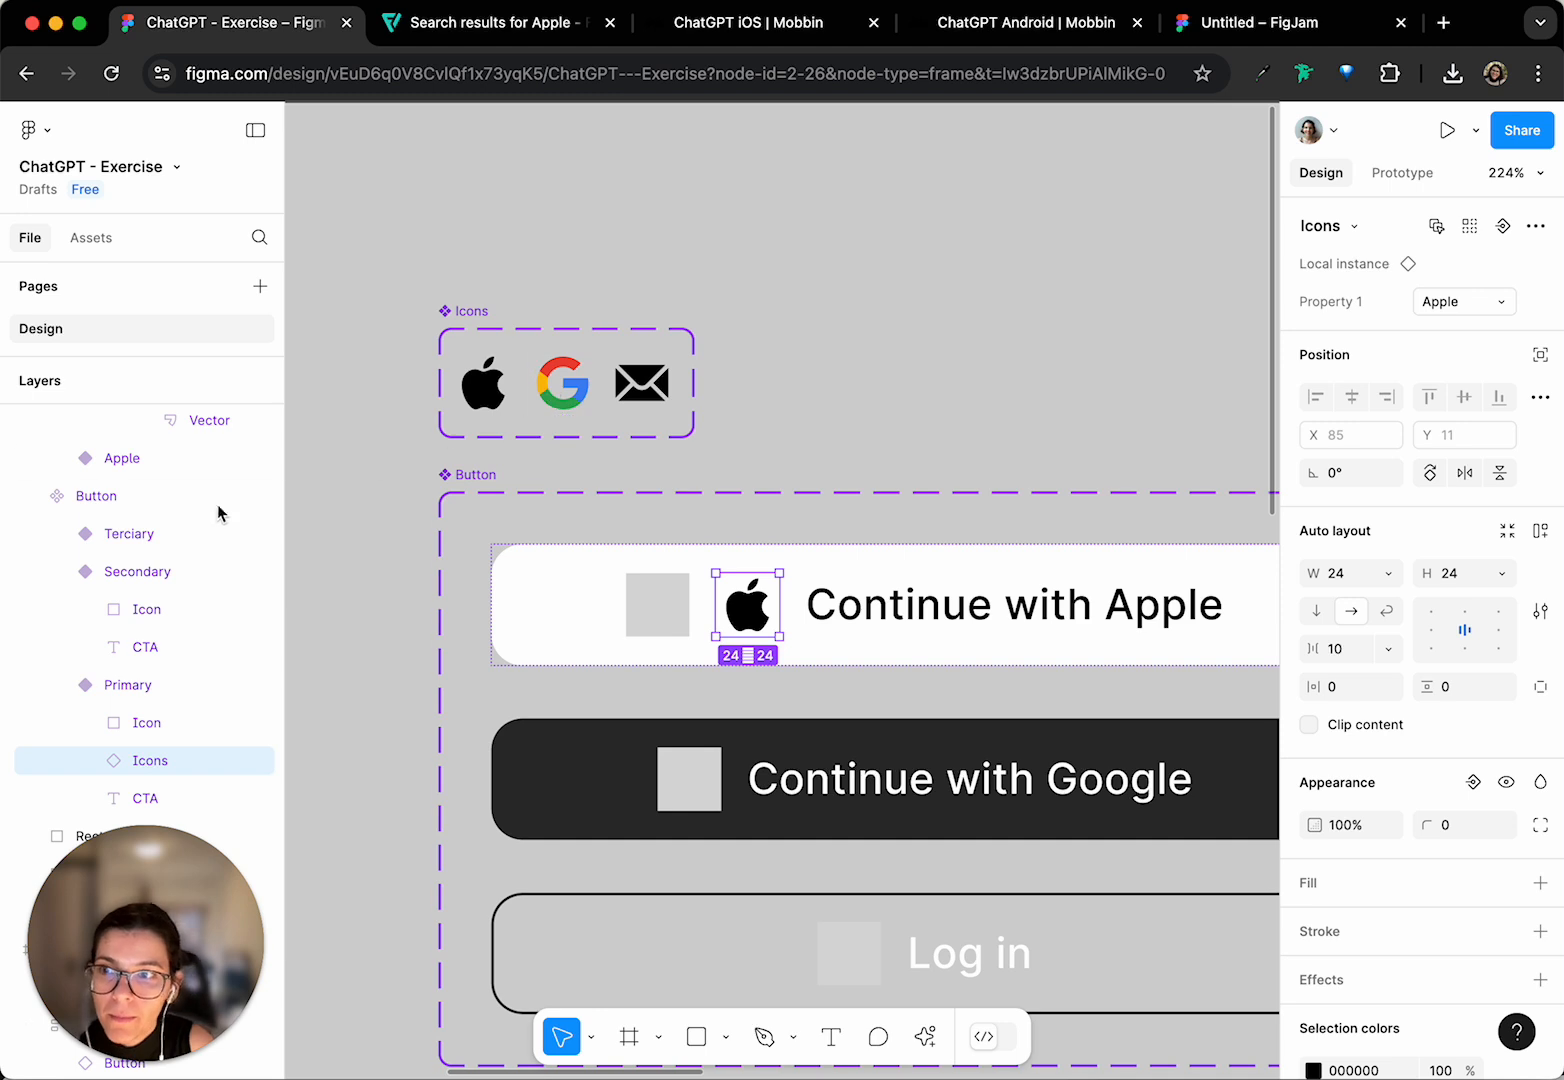
{"action": "scroll", "coordinate": [180, 580], "scroll_direction": "down", "scroll_amount": 2}
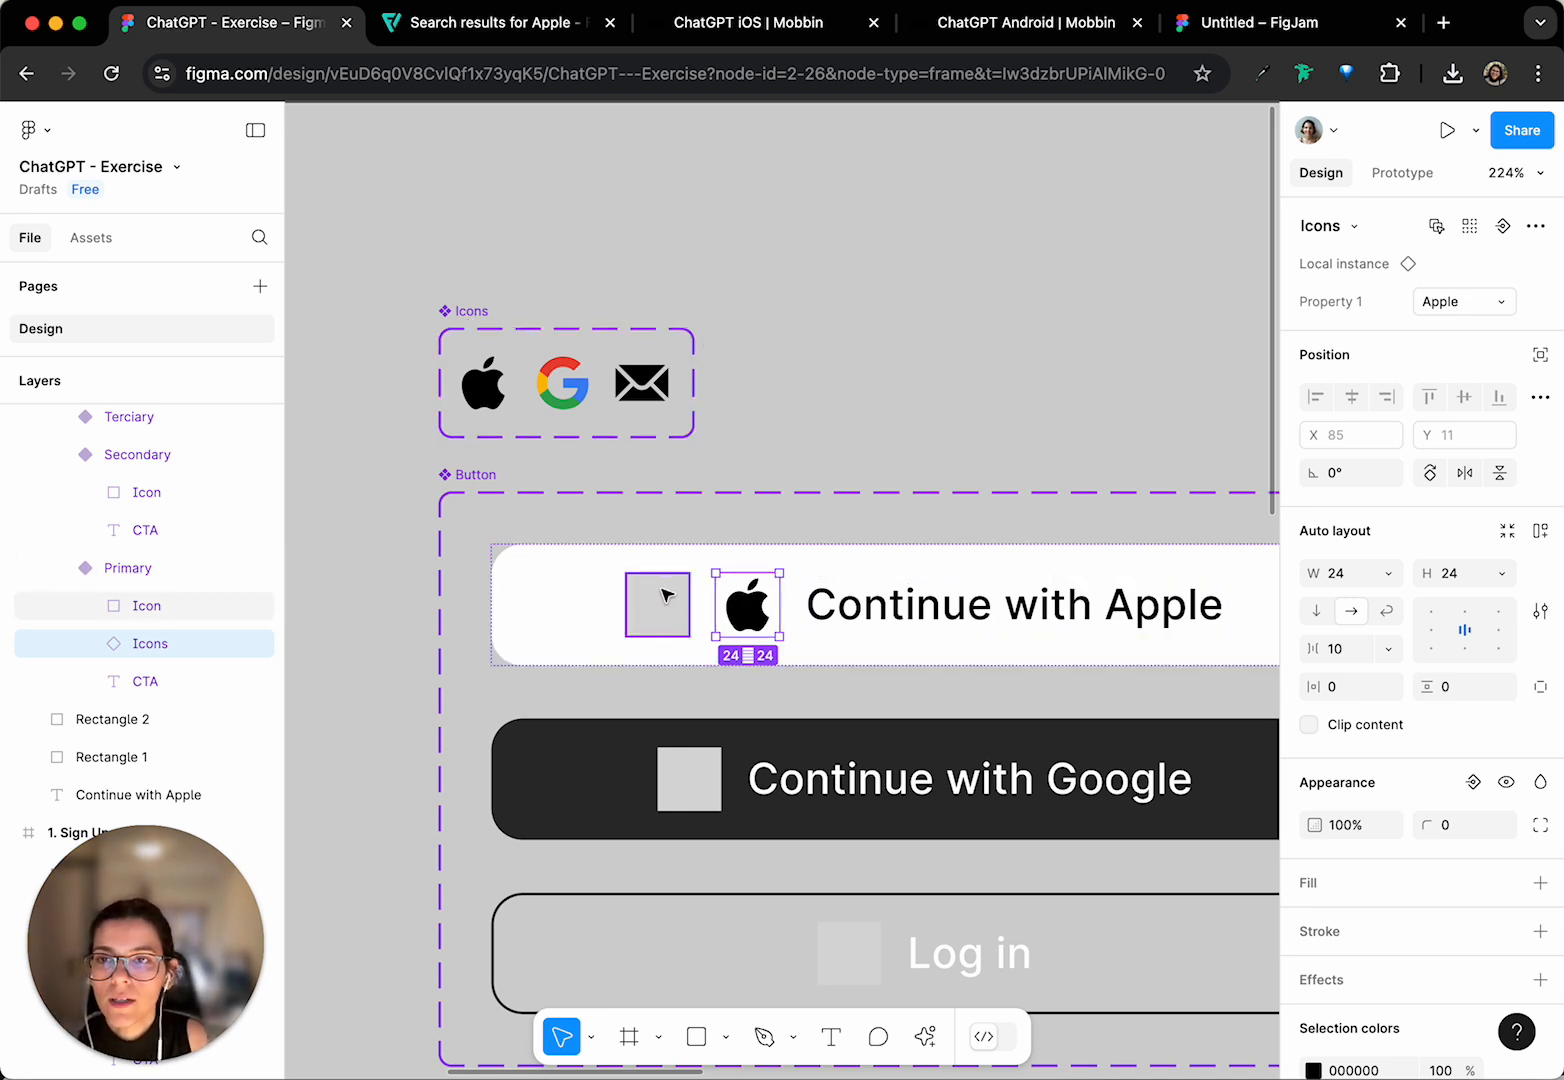
- Delete the grey Icon placeholder rectangle from the Primary button variant and check the Icons instance against its component set
{"action": "left_click", "coordinate": [112, 614]}
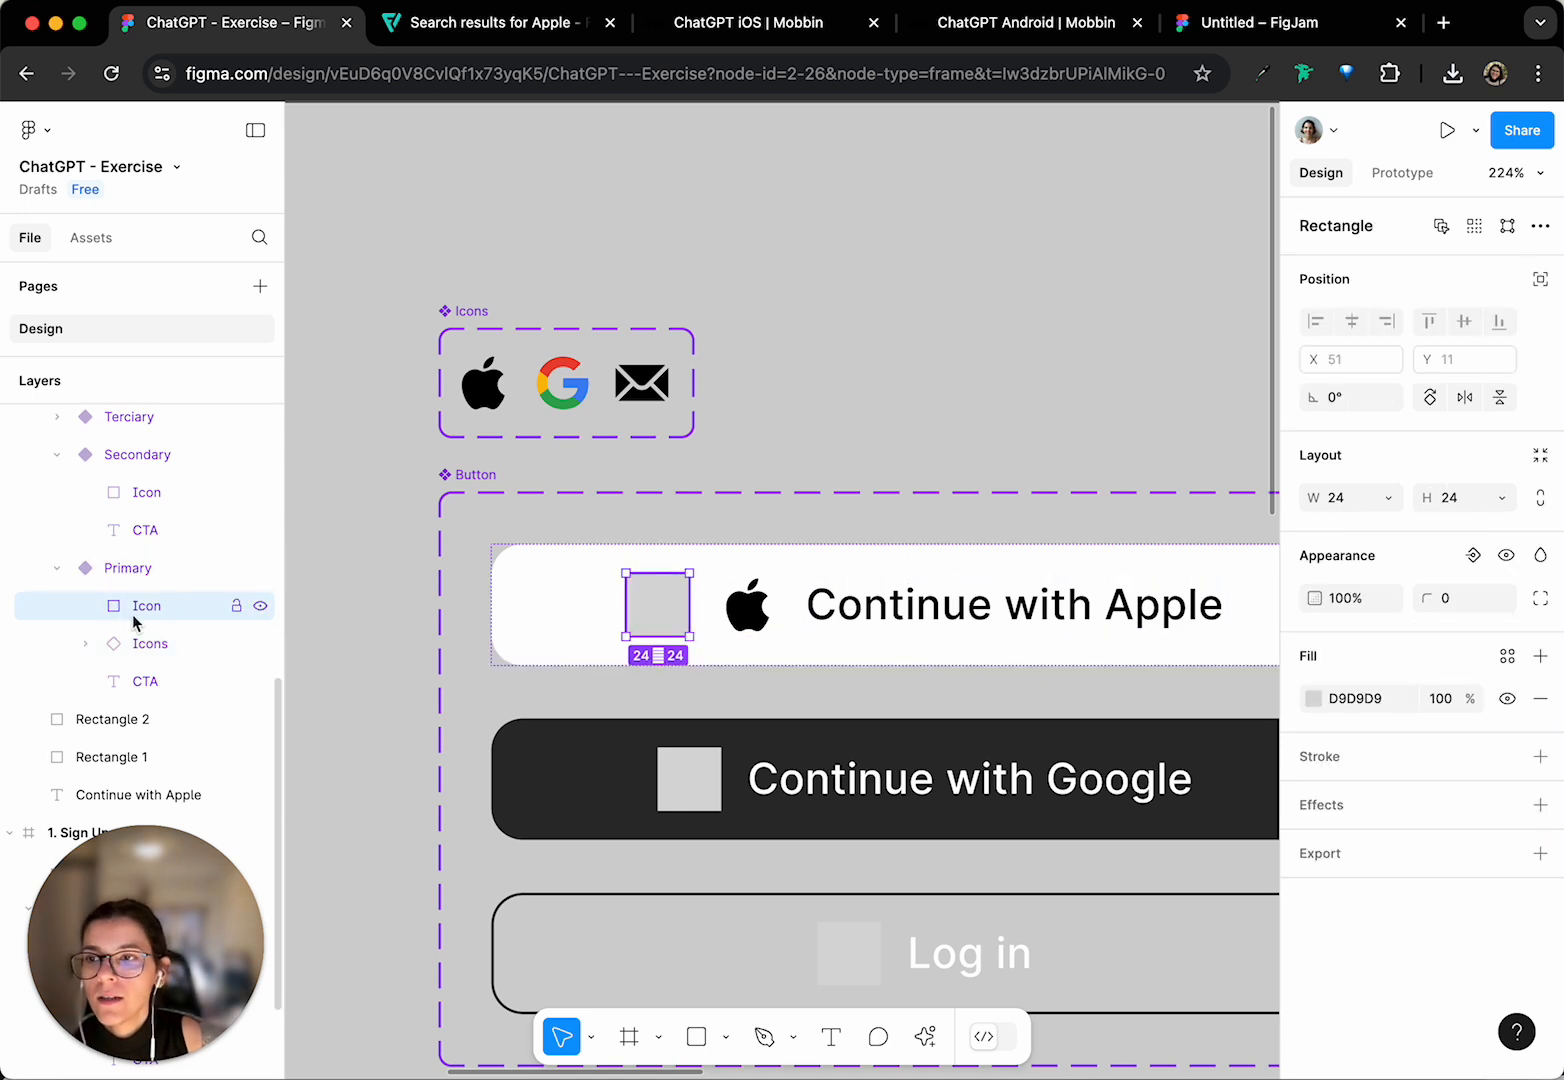
{"action": "key", "text": "Delete"}
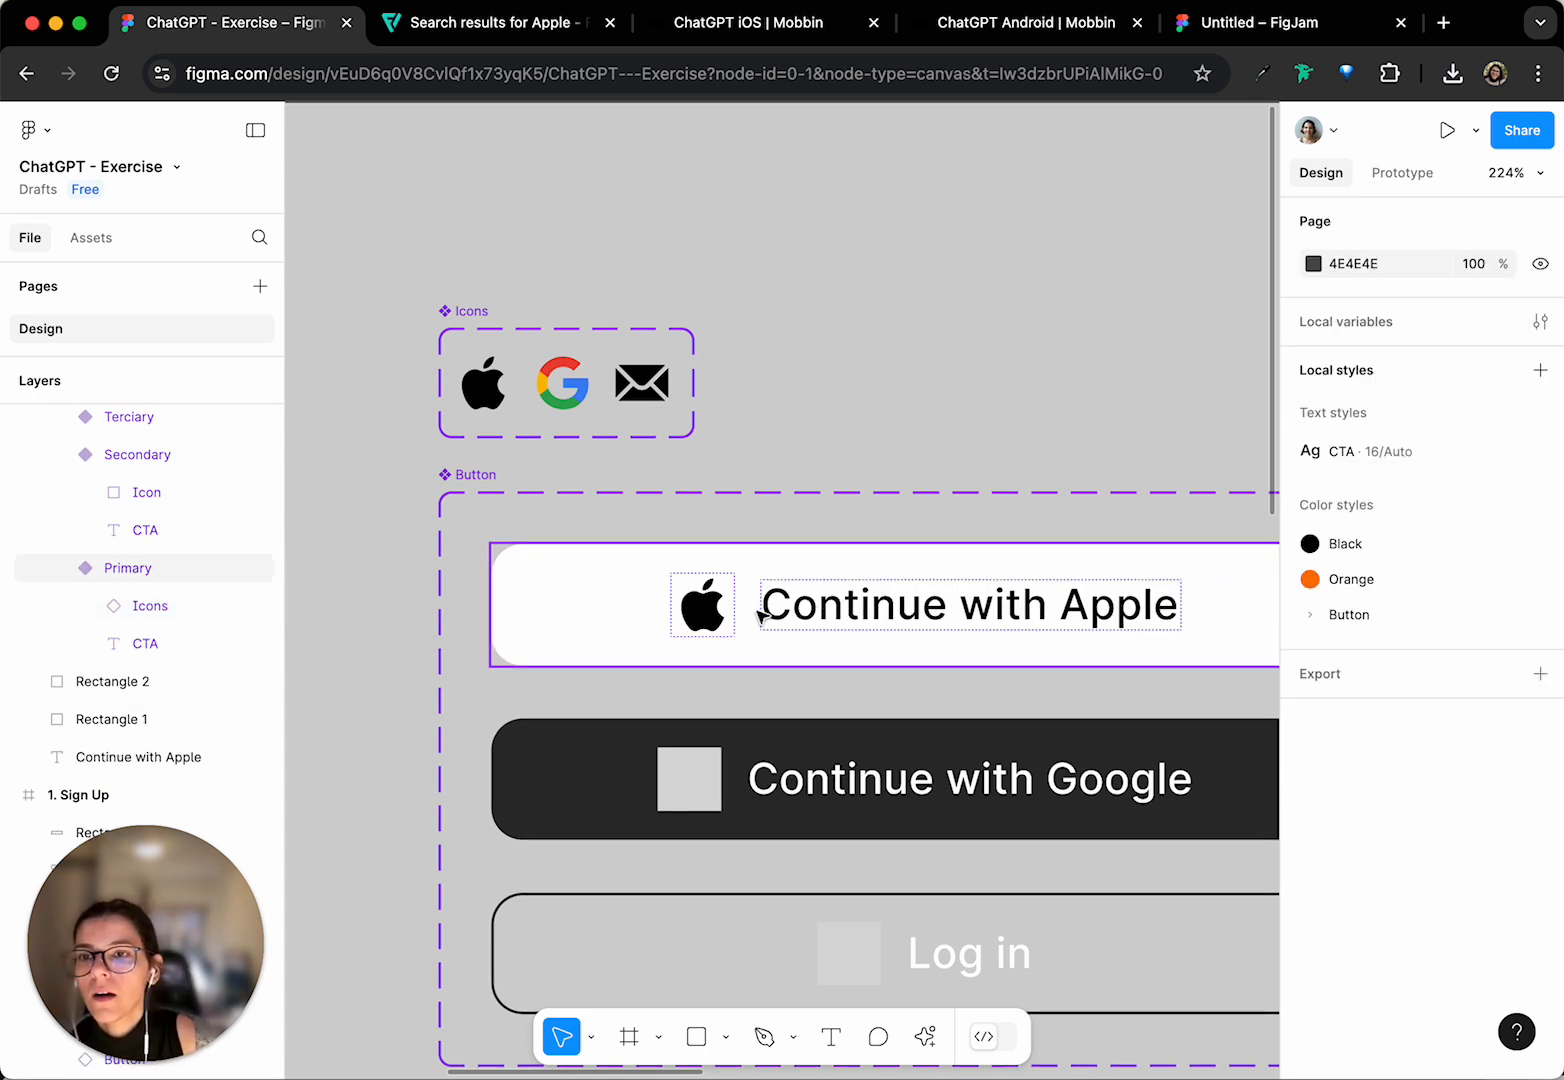
{"action": "left_click", "coordinate": [760, 615]}
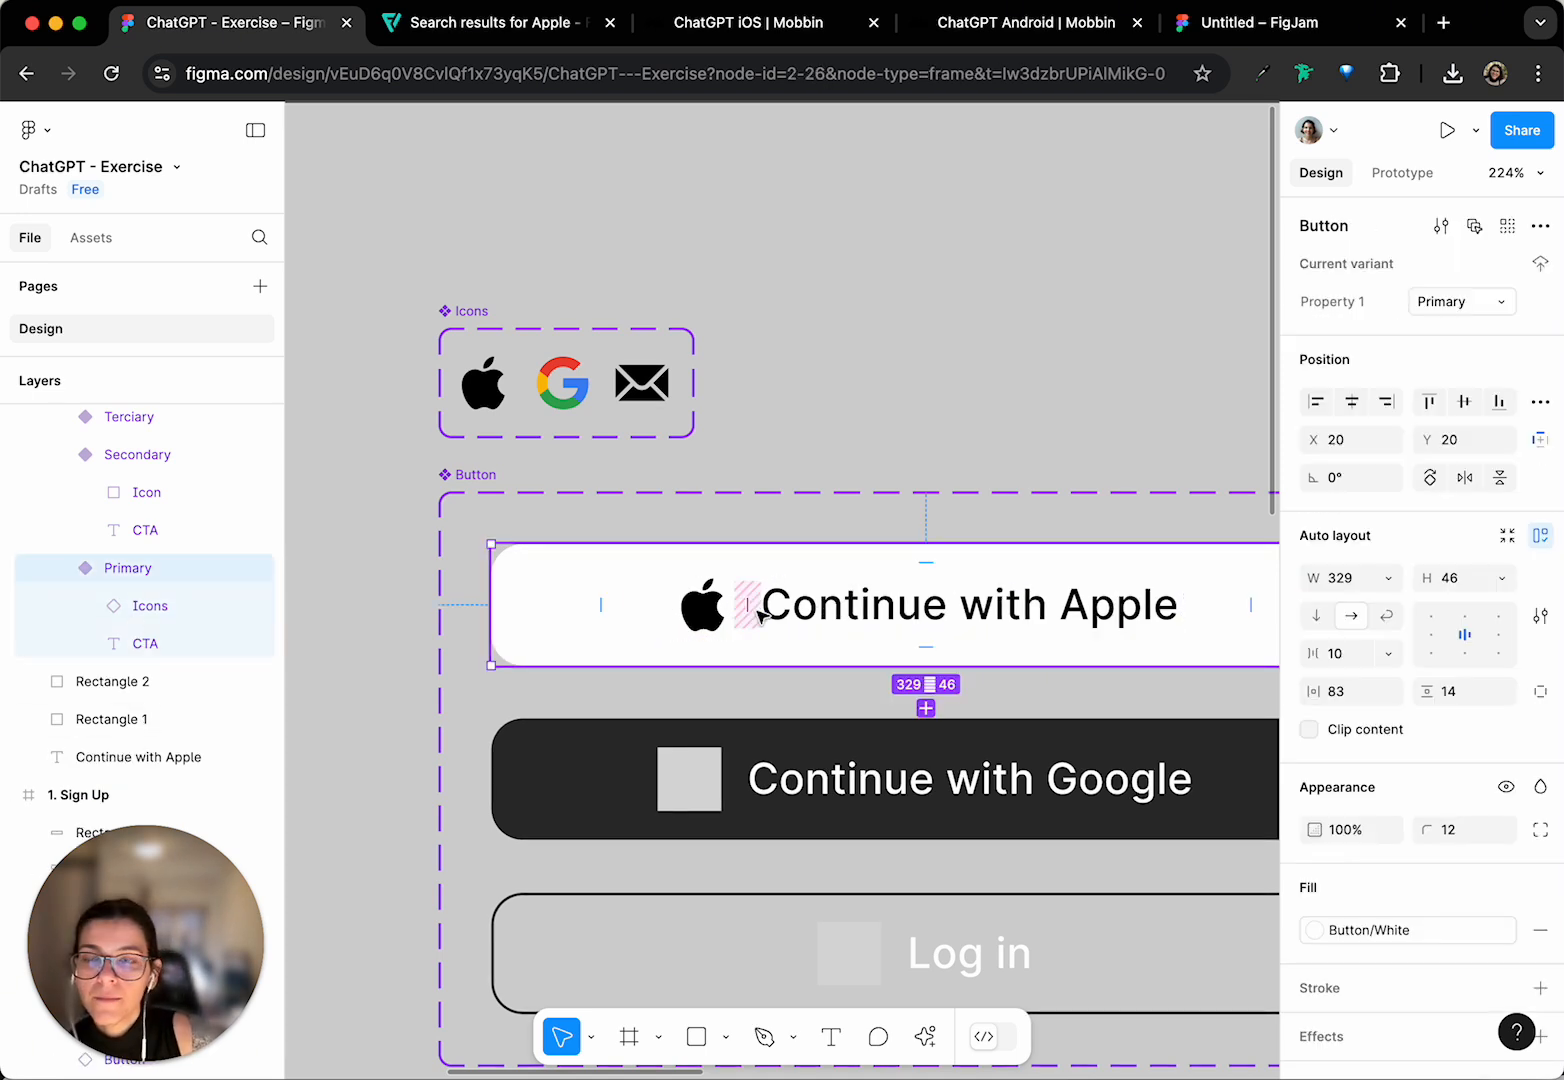
{"action": "left_click", "coordinate": [705, 607]}
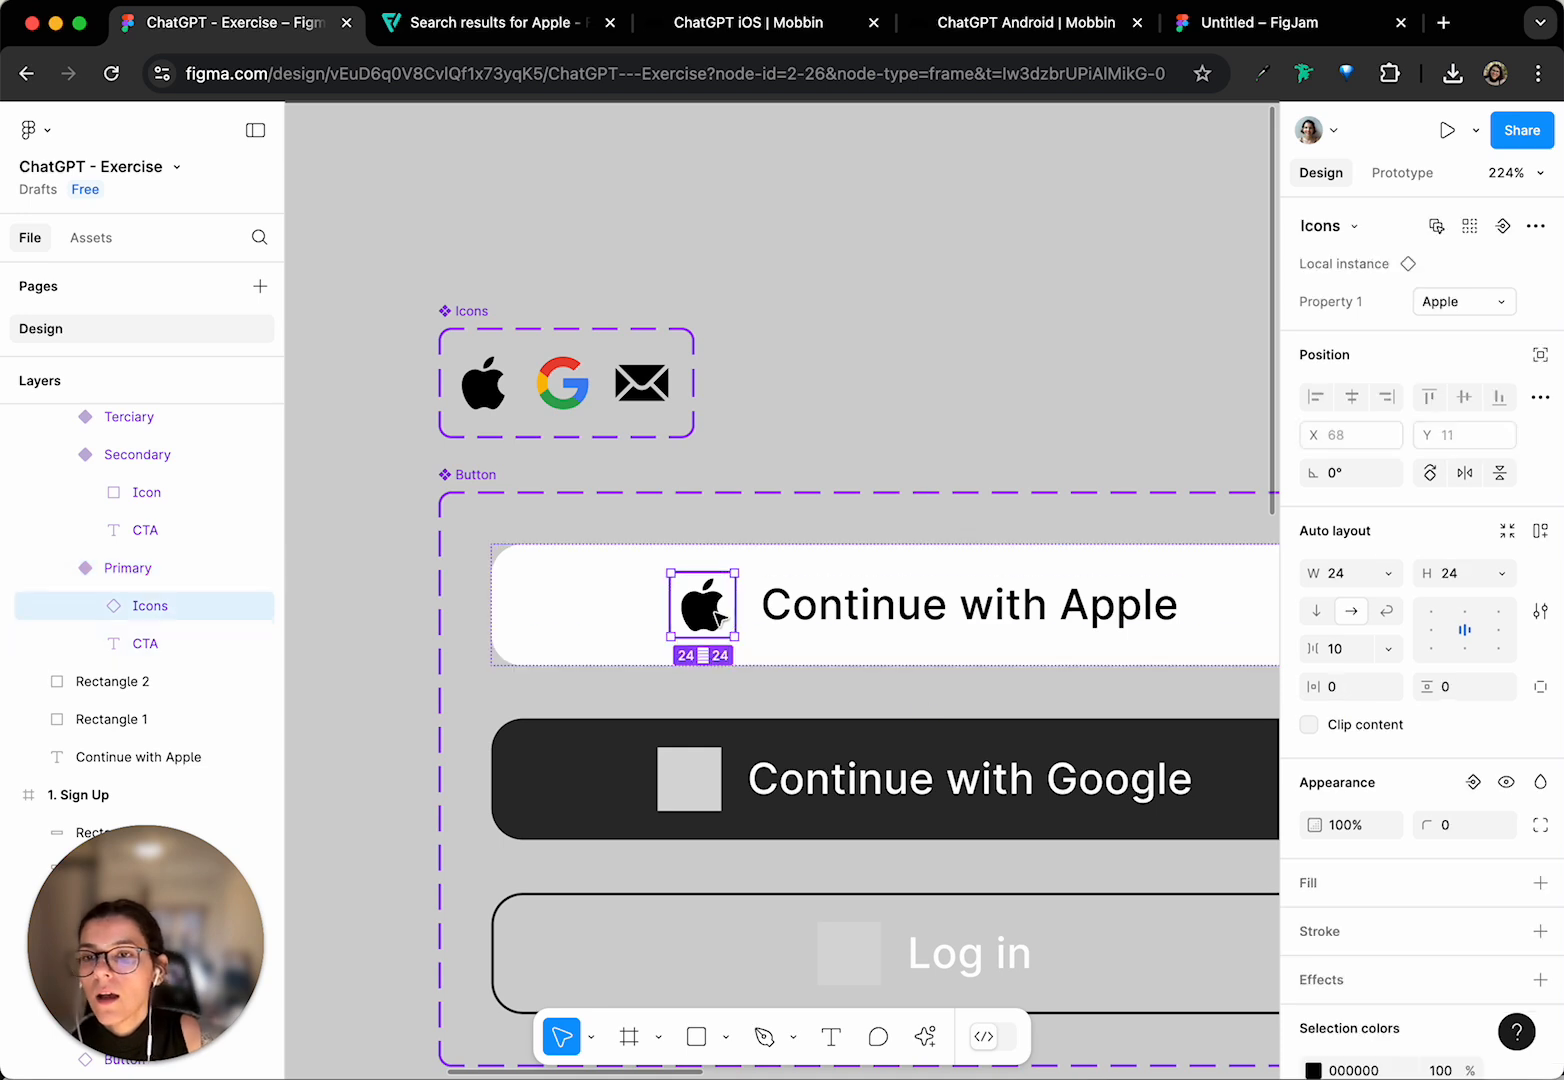
{"action": "left_click", "coordinate": [462, 316]}
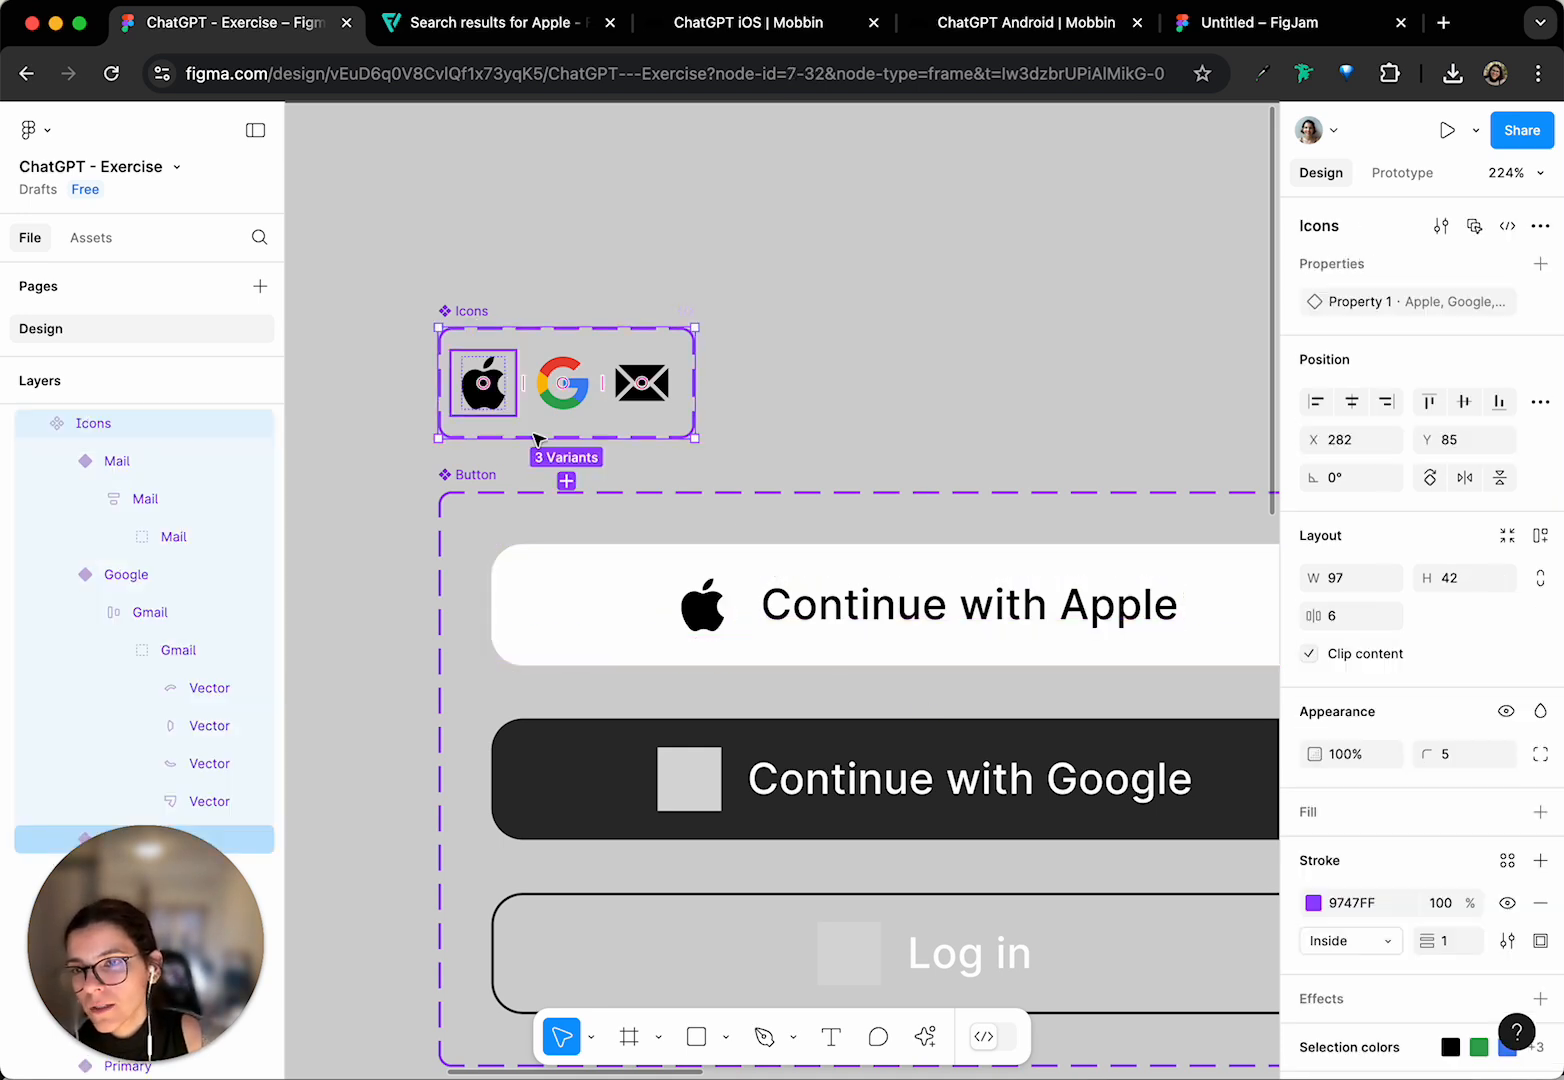
{"action": "left_click", "coordinate": [563, 617]}
{"action": "scroll", "coordinate": [831, 485], "scroll_direction": "down", "scroll_amount": 5}
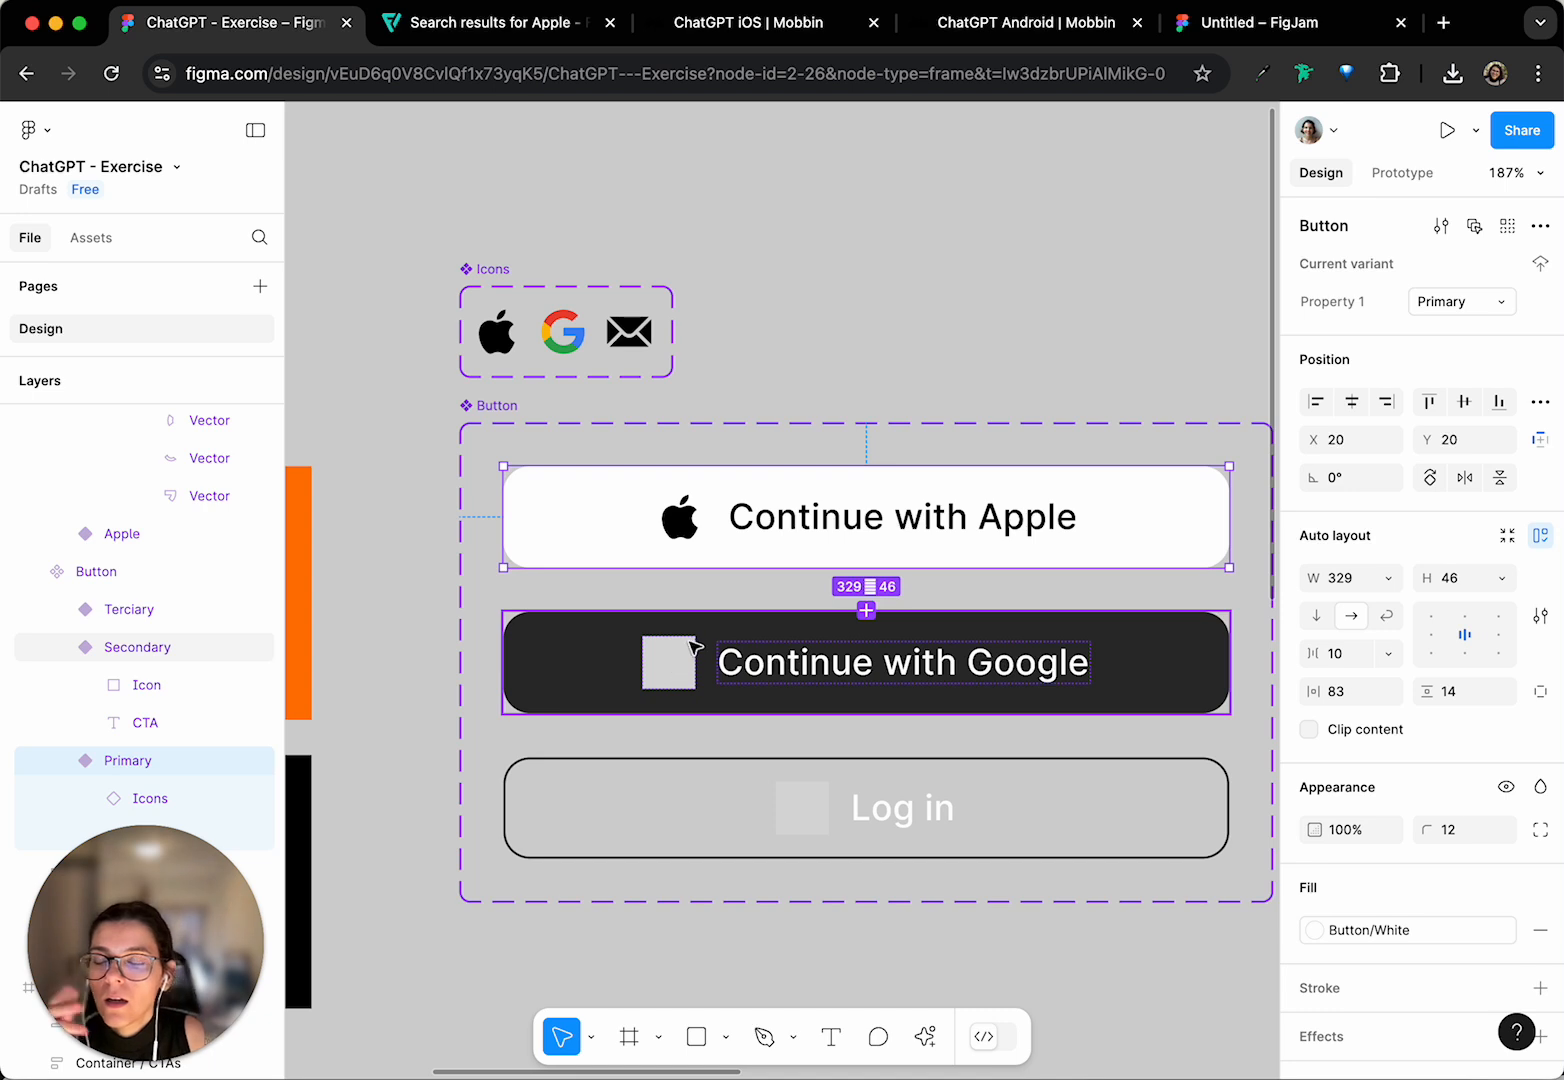
- Copy the Primary variant's Icons instance into the Secondary button variant and delete the grey placeholder there
{"action": "left_click", "coordinate": [701, 522]}
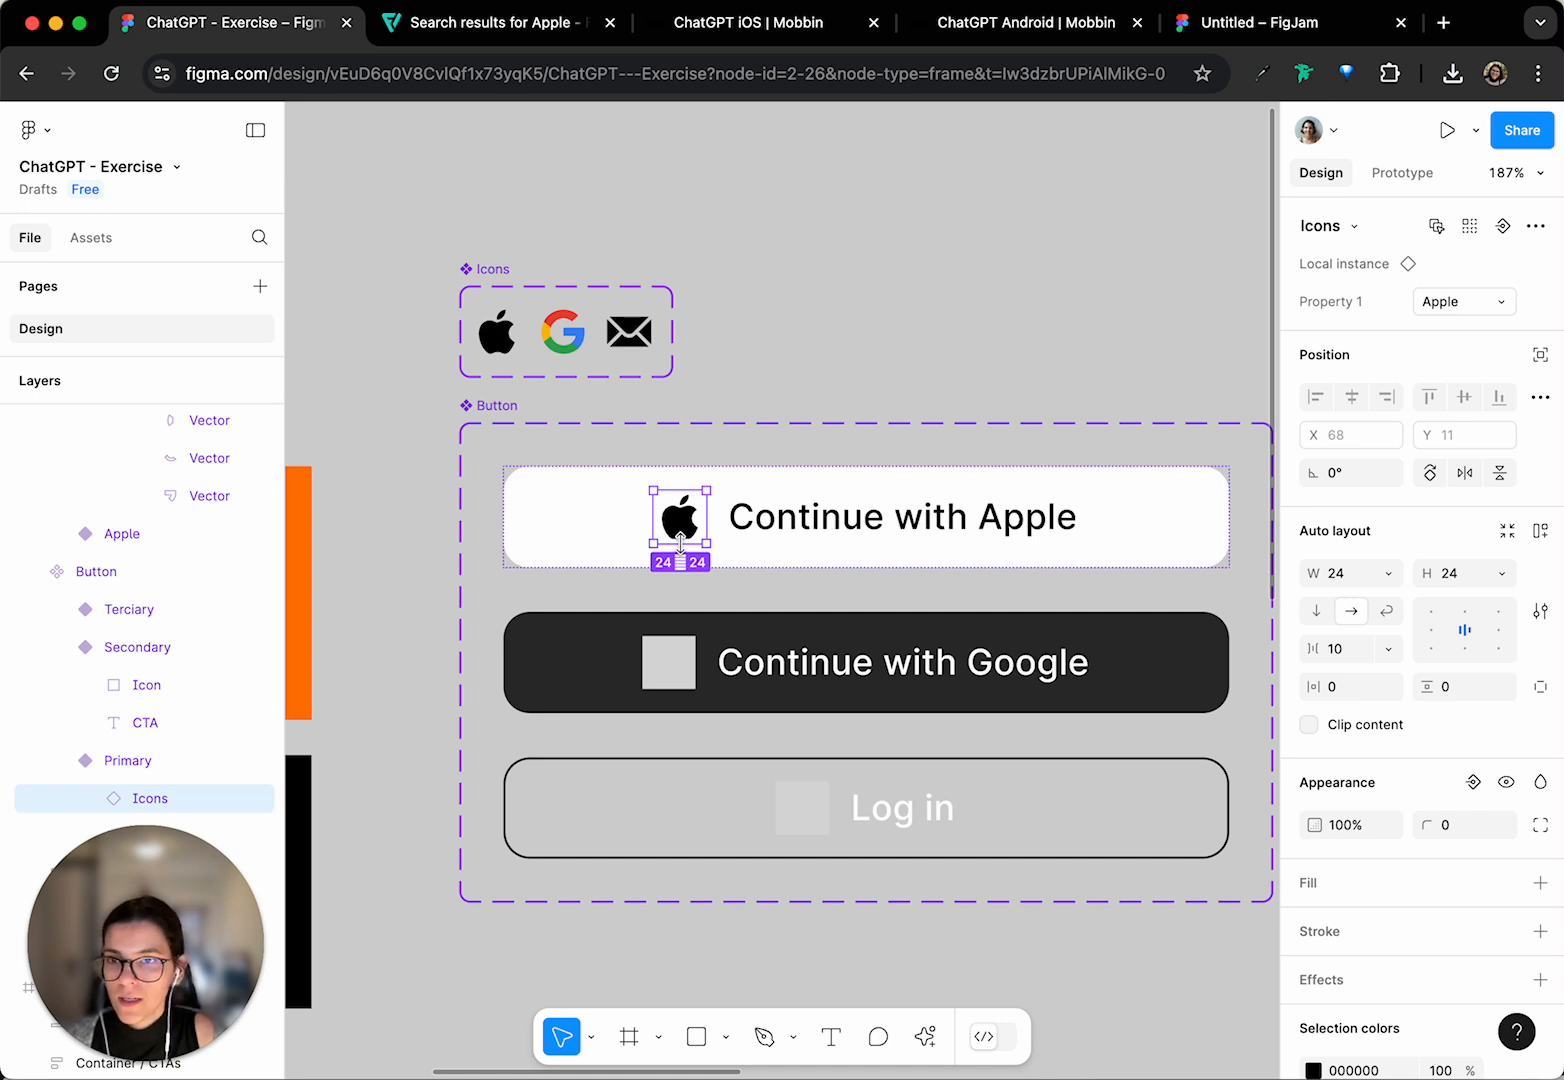
{"action": "left_click", "coordinate": [668, 680]}
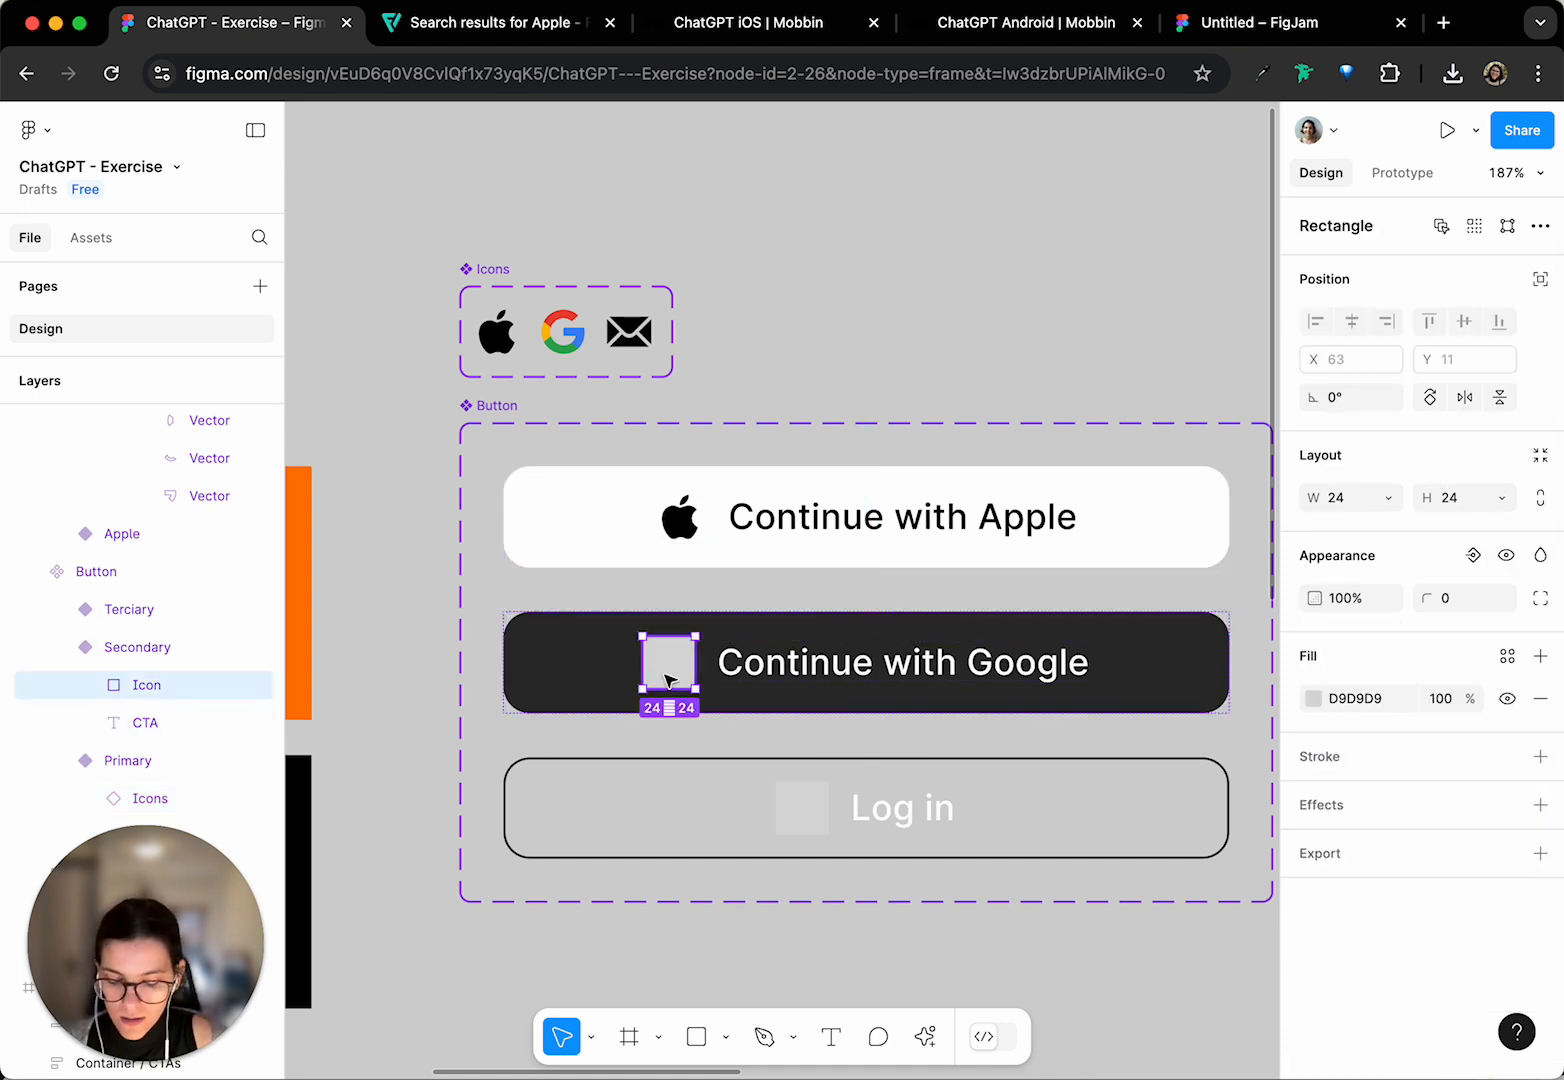
{"action": "key", "text": "super+v"}
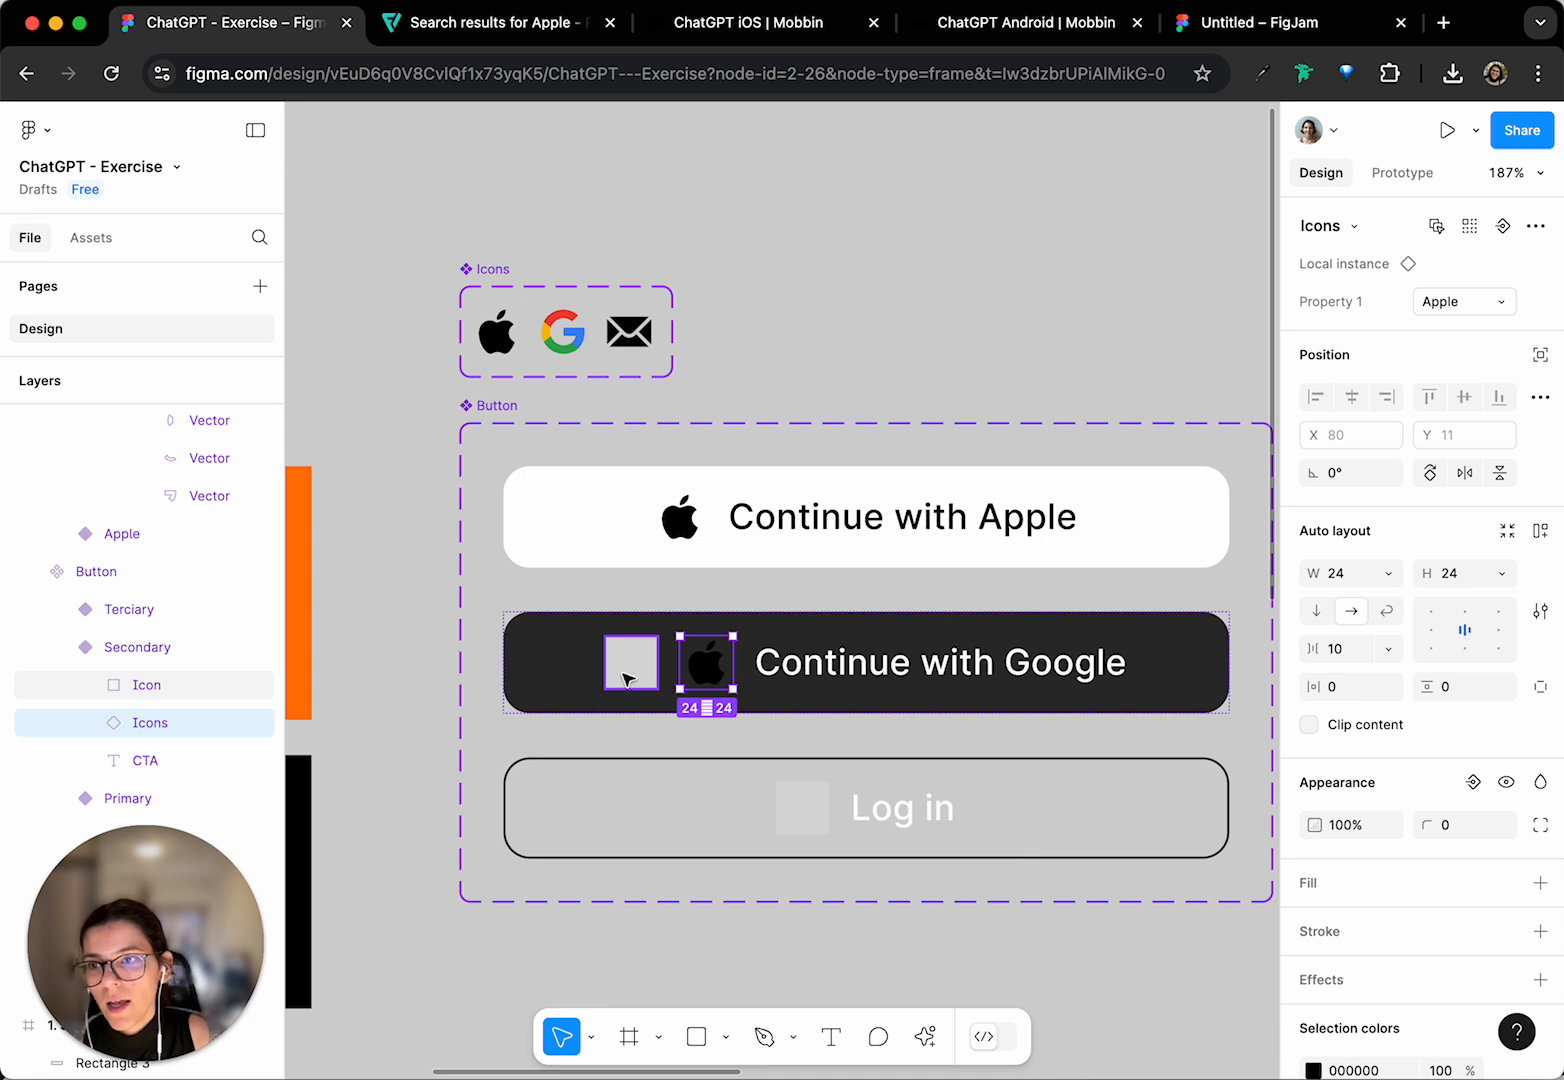
{"action": "left_click", "coordinate": [627, 680]}
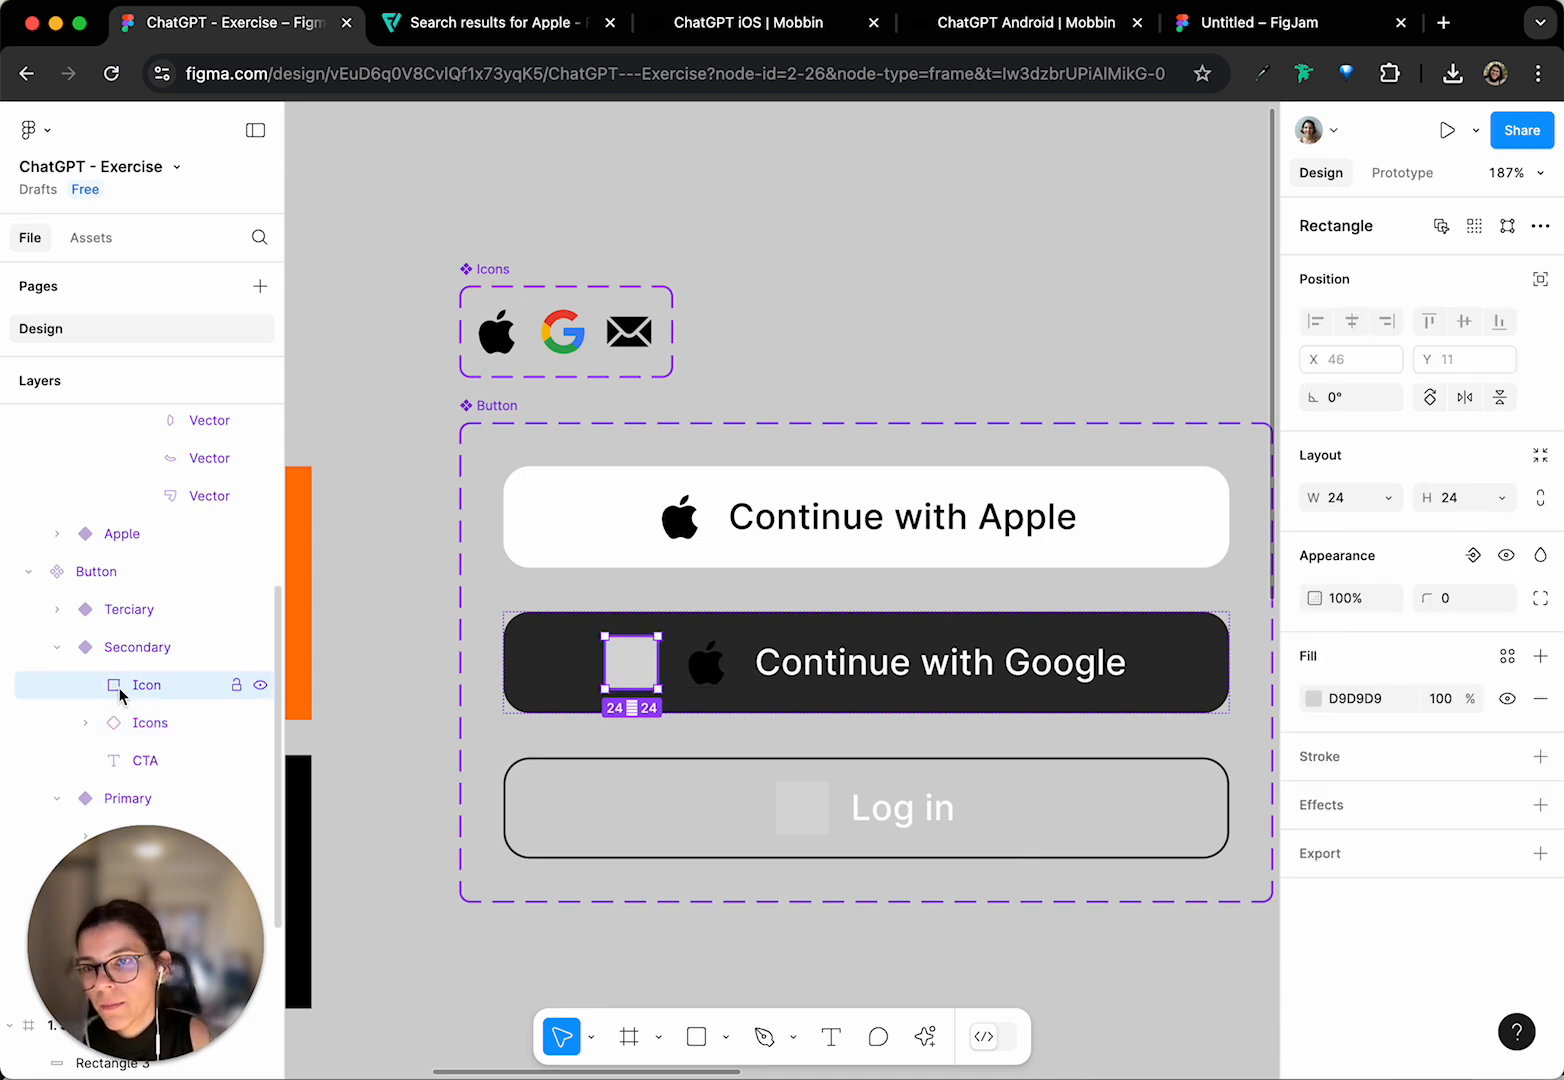
{"action": "key", "text": "Delete"}
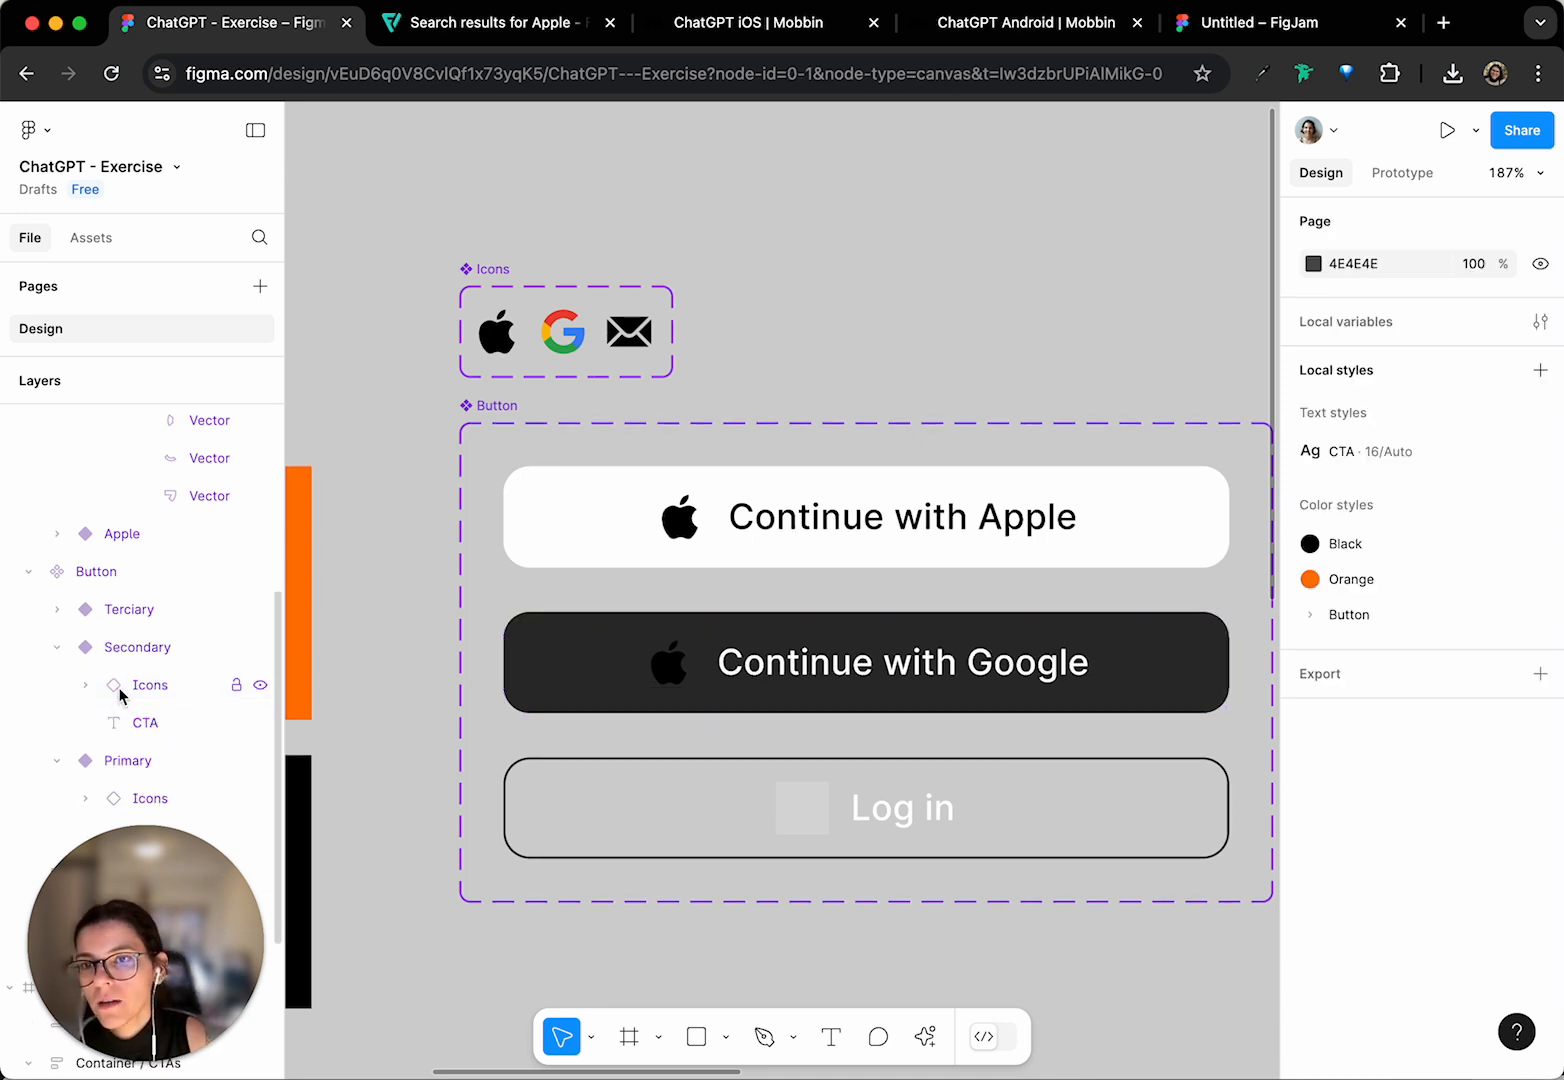
- Switch the Icons instance in the Secondary button variant to the Google icon
{"action": "left_click", "coordinate": [684, 680]}
{"action": "left_click", "coordinate": [684, 680]}
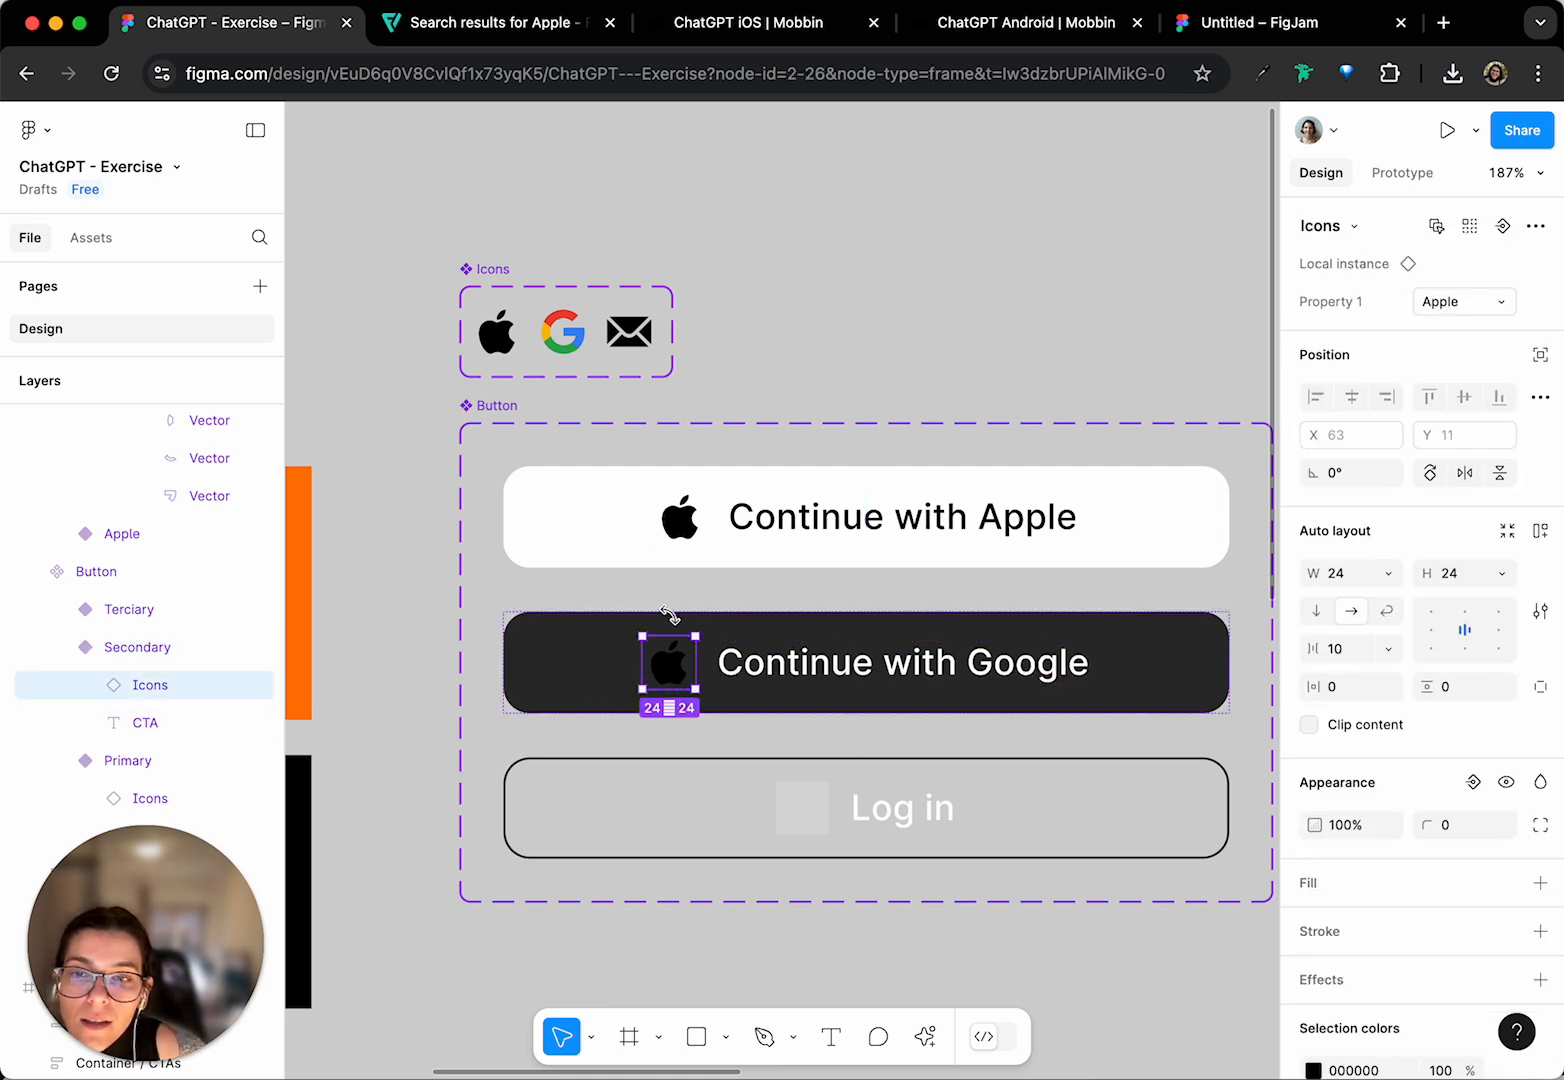
{"action": "scroll", "coordinate": [601, 640], "scroll_direction": "right", "scroll_amount": 3}
{"action": "scroll", "coordinate": [601, 640], "scroll_direction": "left", "scroll_amount": 3}
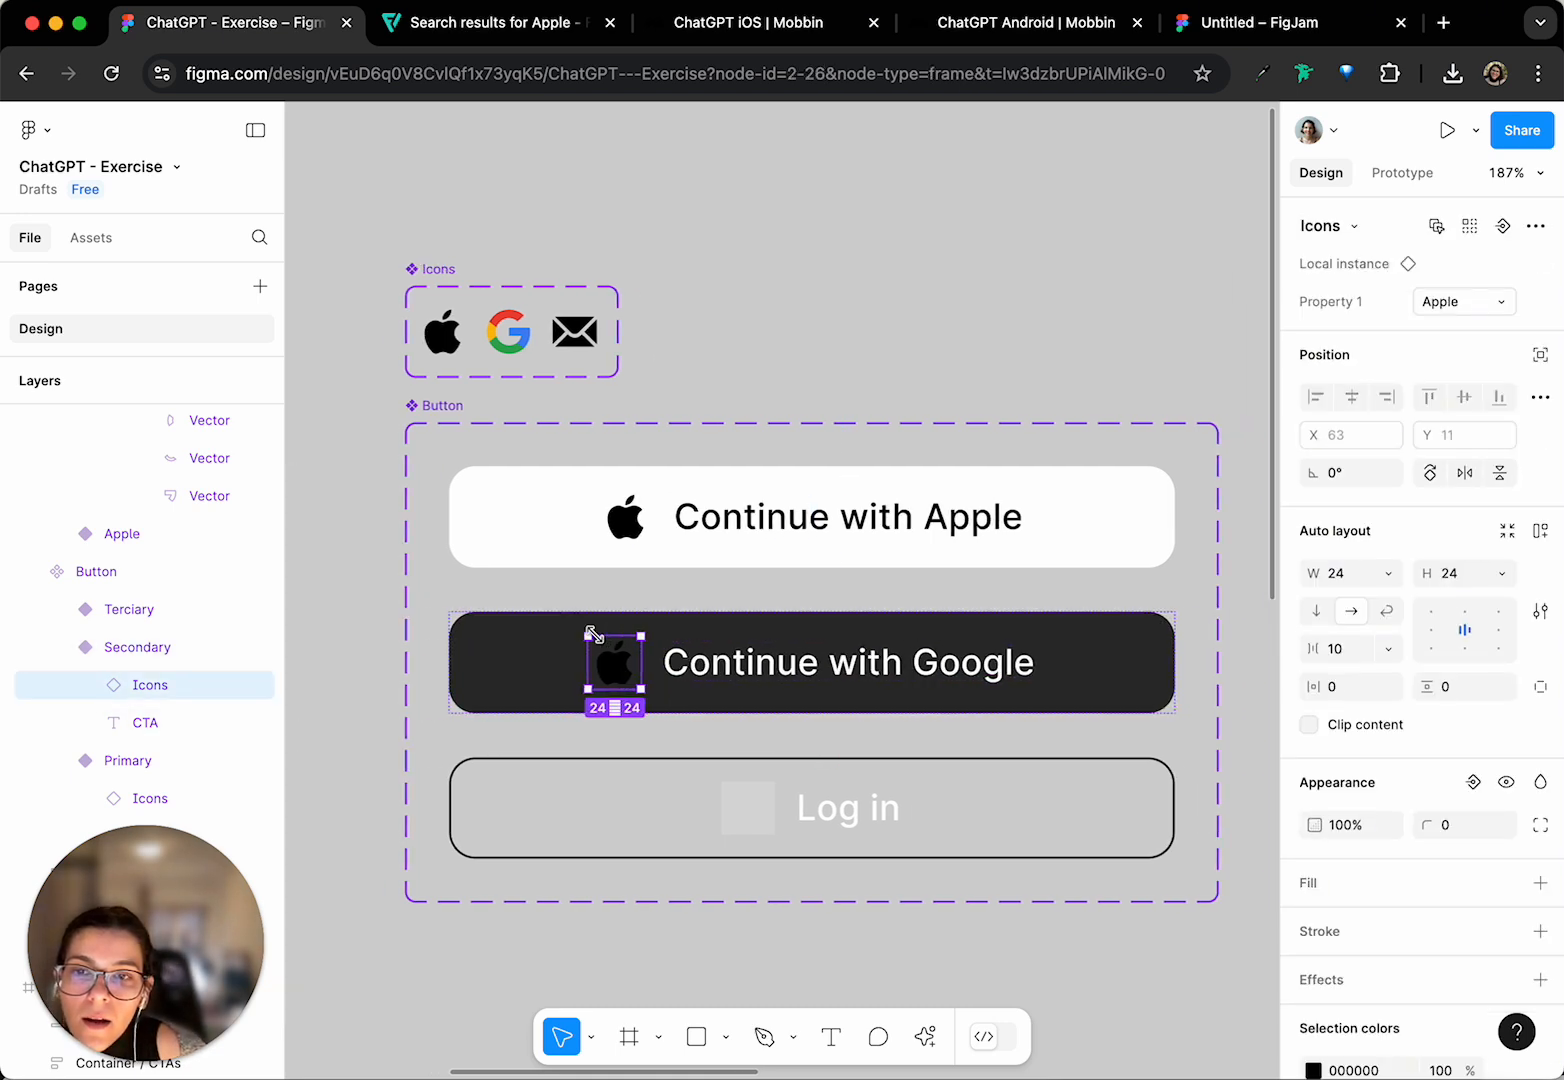
{"action": "scroll", "coordinate": [601, 640], "scroll_direction": "down", "scroll_amount": 1}
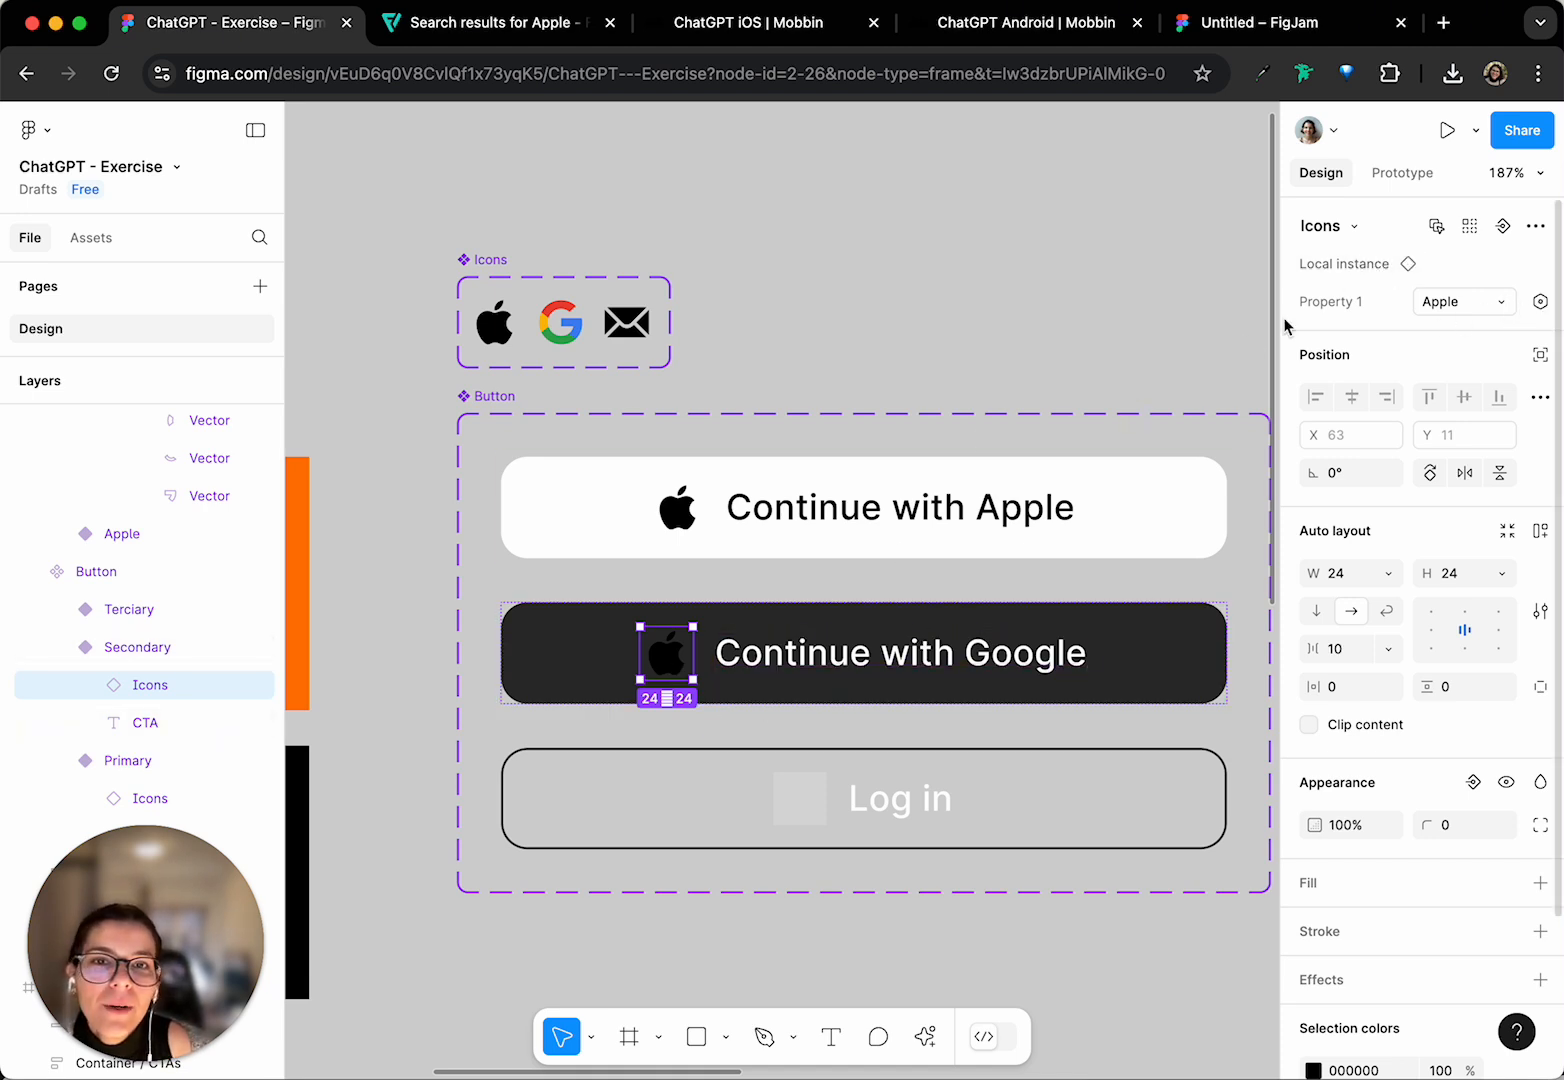
{"action": "left_click", "coordinate": [1514, 306]}
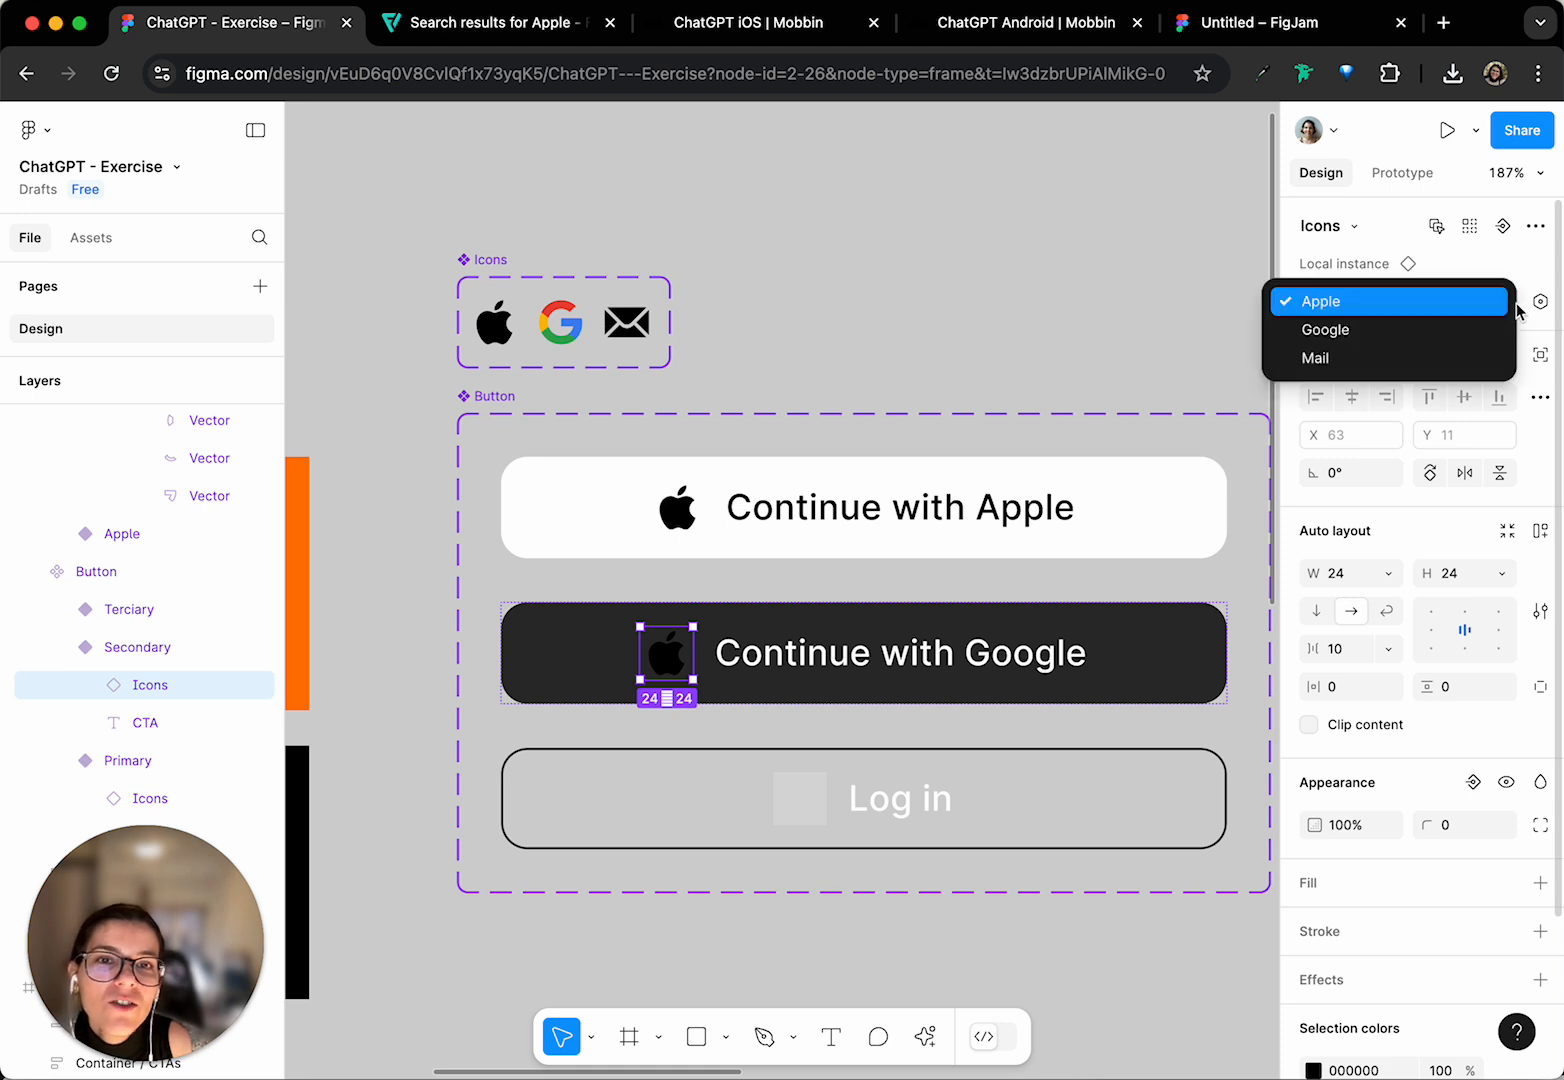
{"action": "left_click", "coordinate": [1450, 333]}
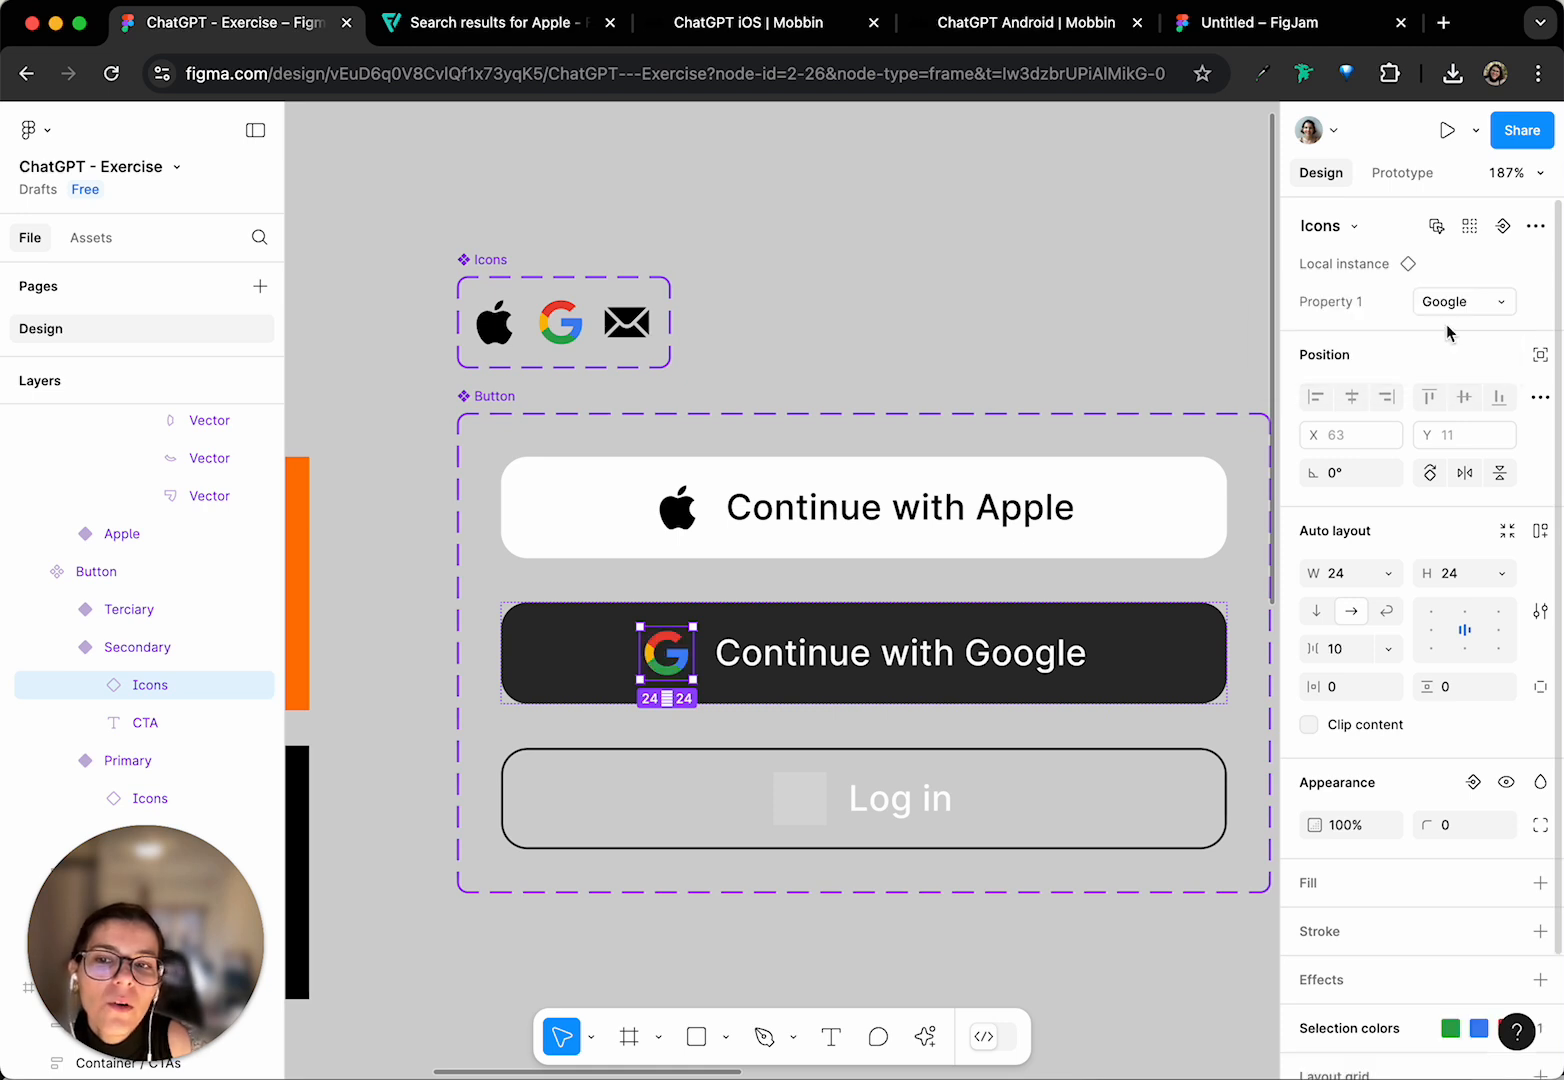
{"action": "left_click", "coordinate": [970, 270]}
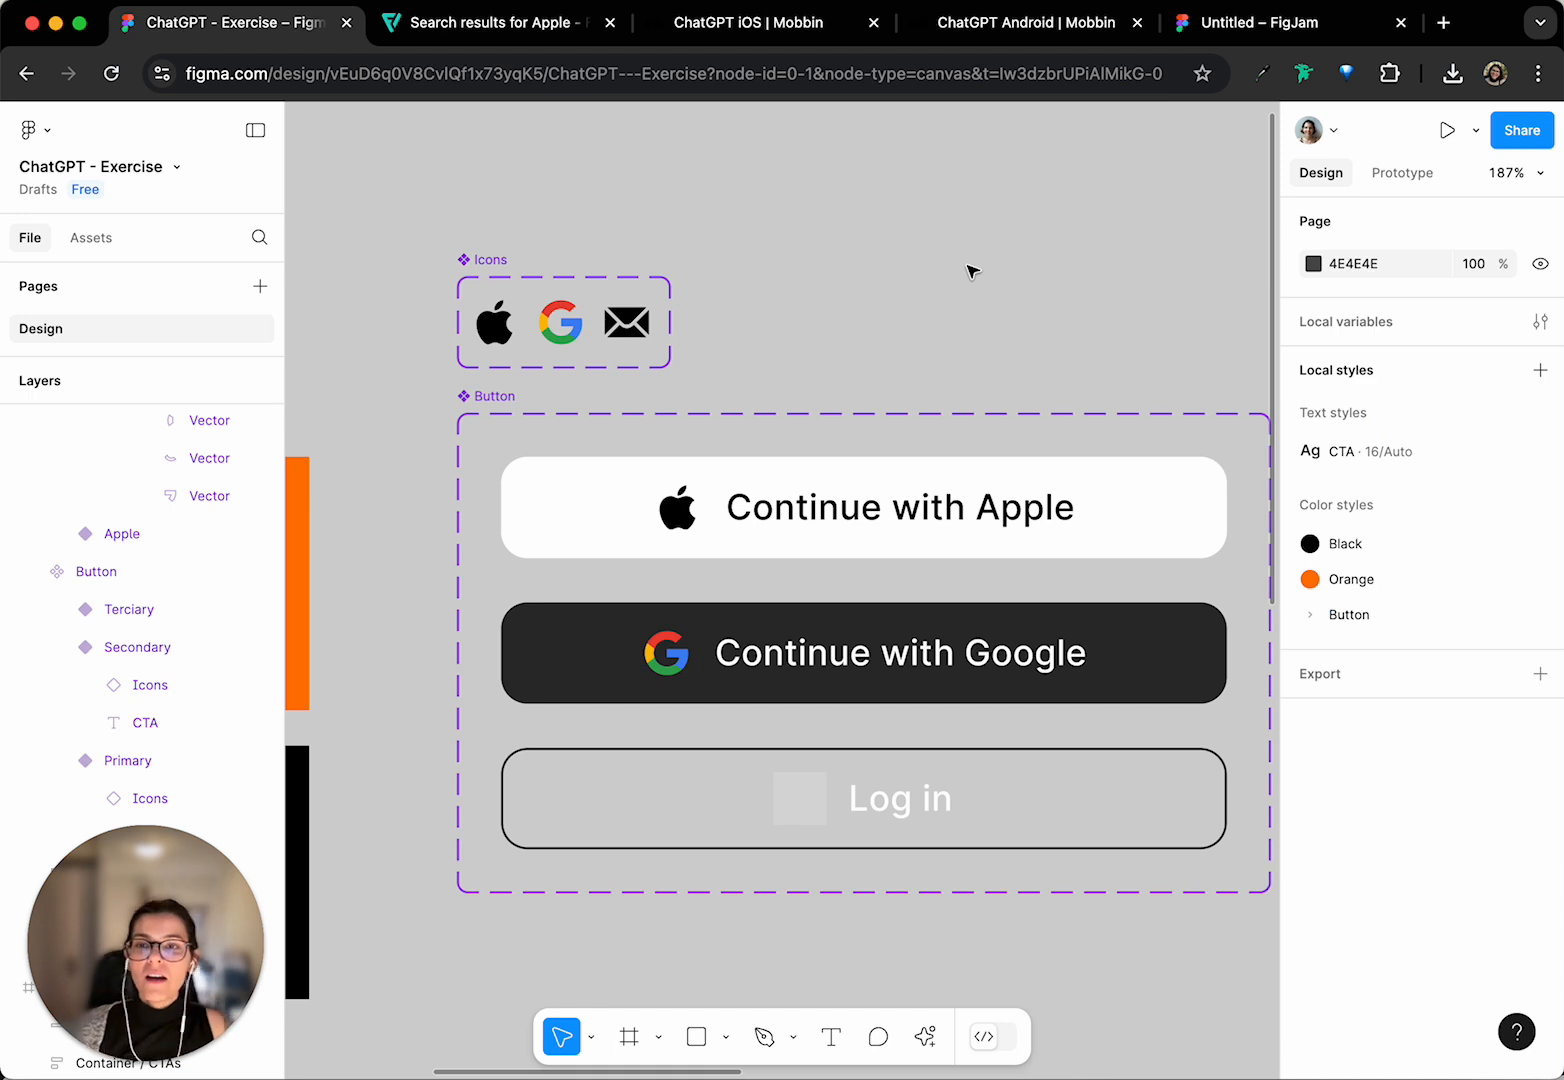
- Delete the grey Icon placeholder from the Terciary button variant
{"action": "double_click", "coordinate": [798, 798]}
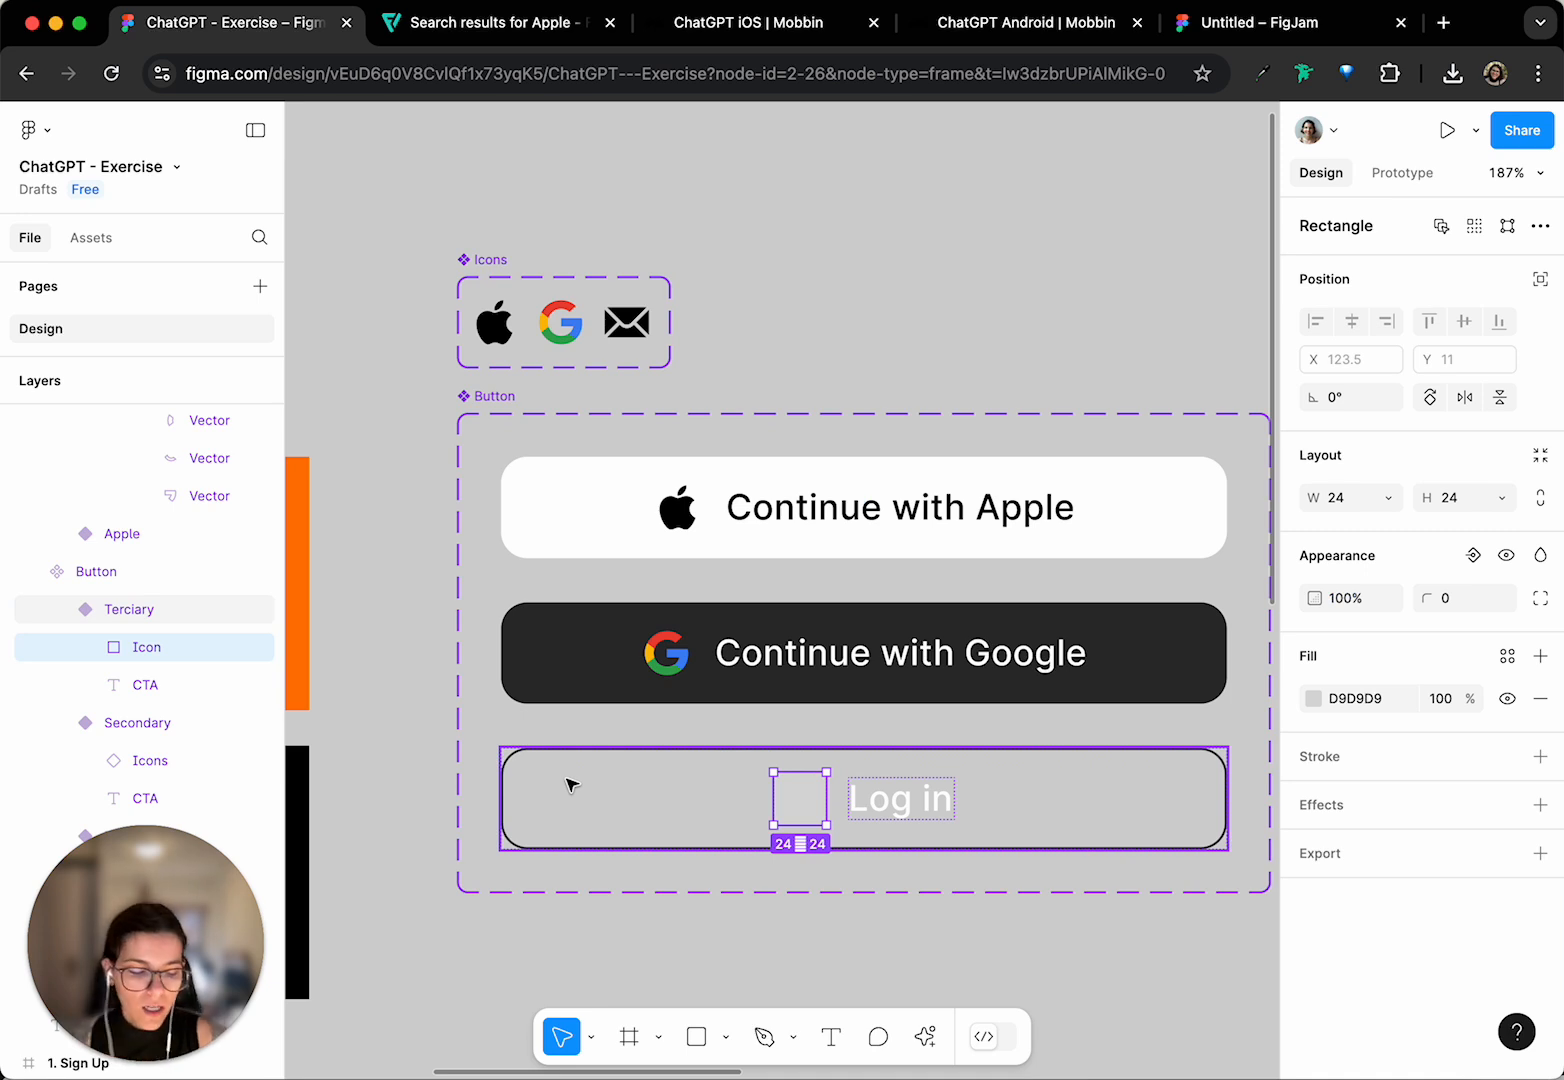
{"action": "key", "text": "Delete"}
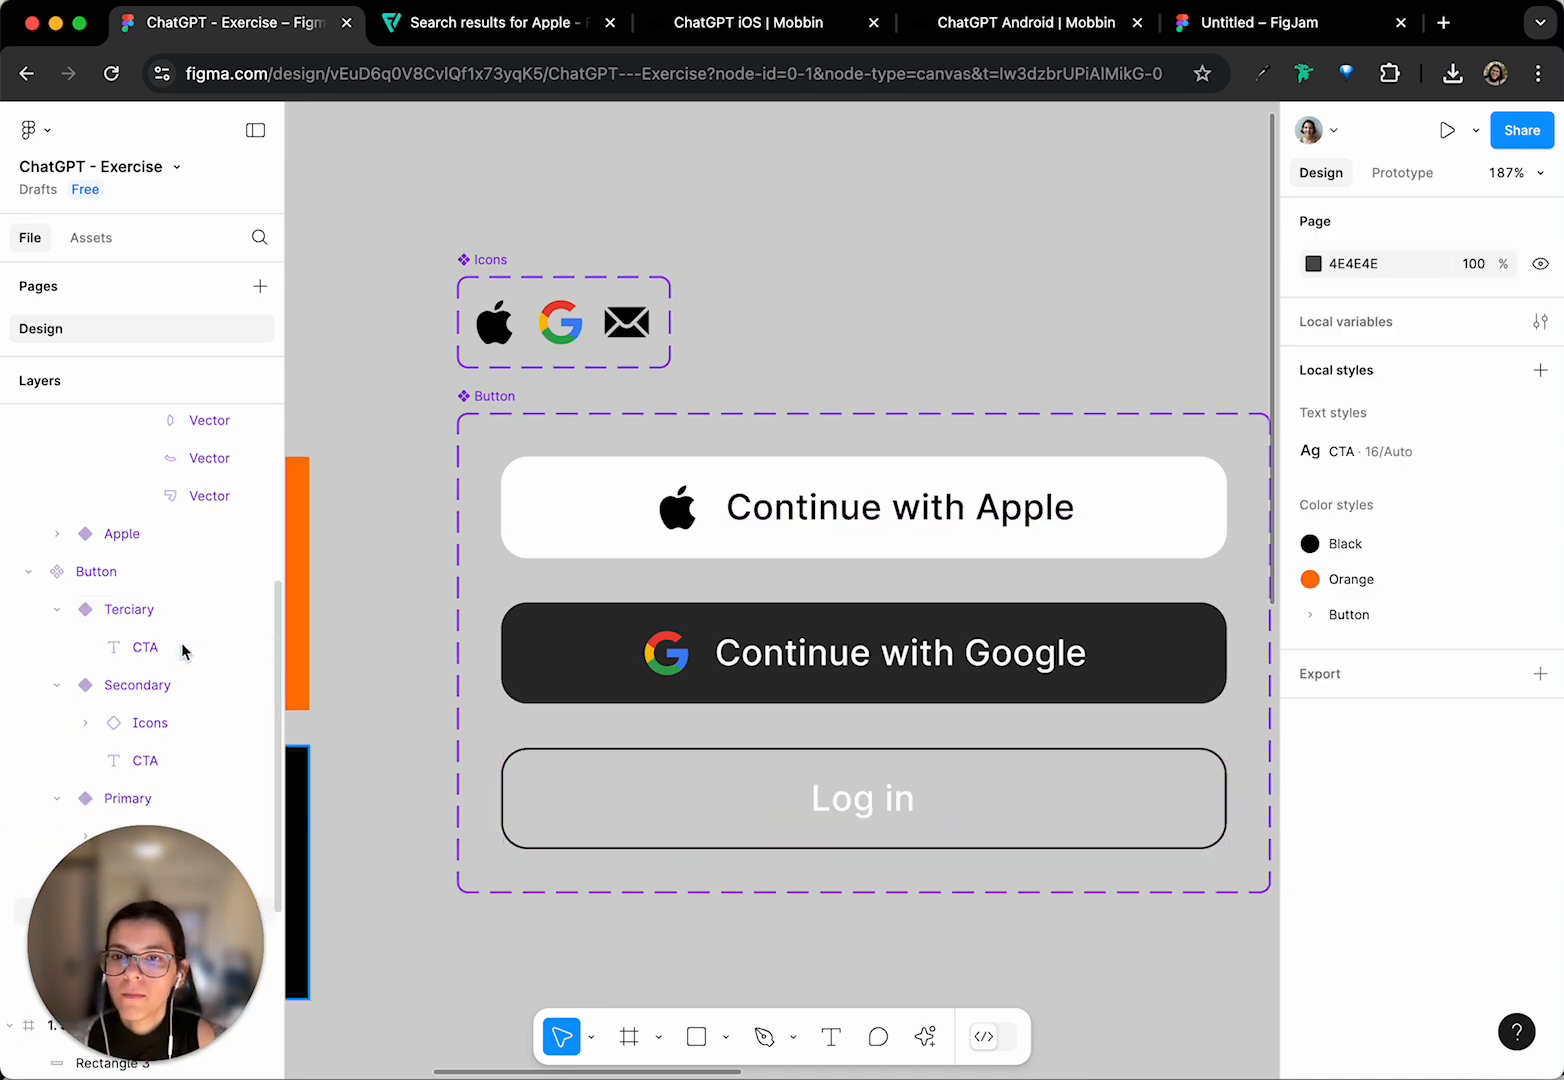
- Check the four button instances on the 1. Sign Up screen against the updated Button component set in the UI Kit
{"action": "scroll", "coordinate": [680, 655], "scroll_direction": "down", "scroll_amount": 5}
{"action": "scroll", "coordinate": [697, 664], "scroll_direction": "down", "scroll_amount": 8}
{"action": "scroll", "coordinate": [697, 664], "scroll_direction": "right", "scroll_amount": 6}
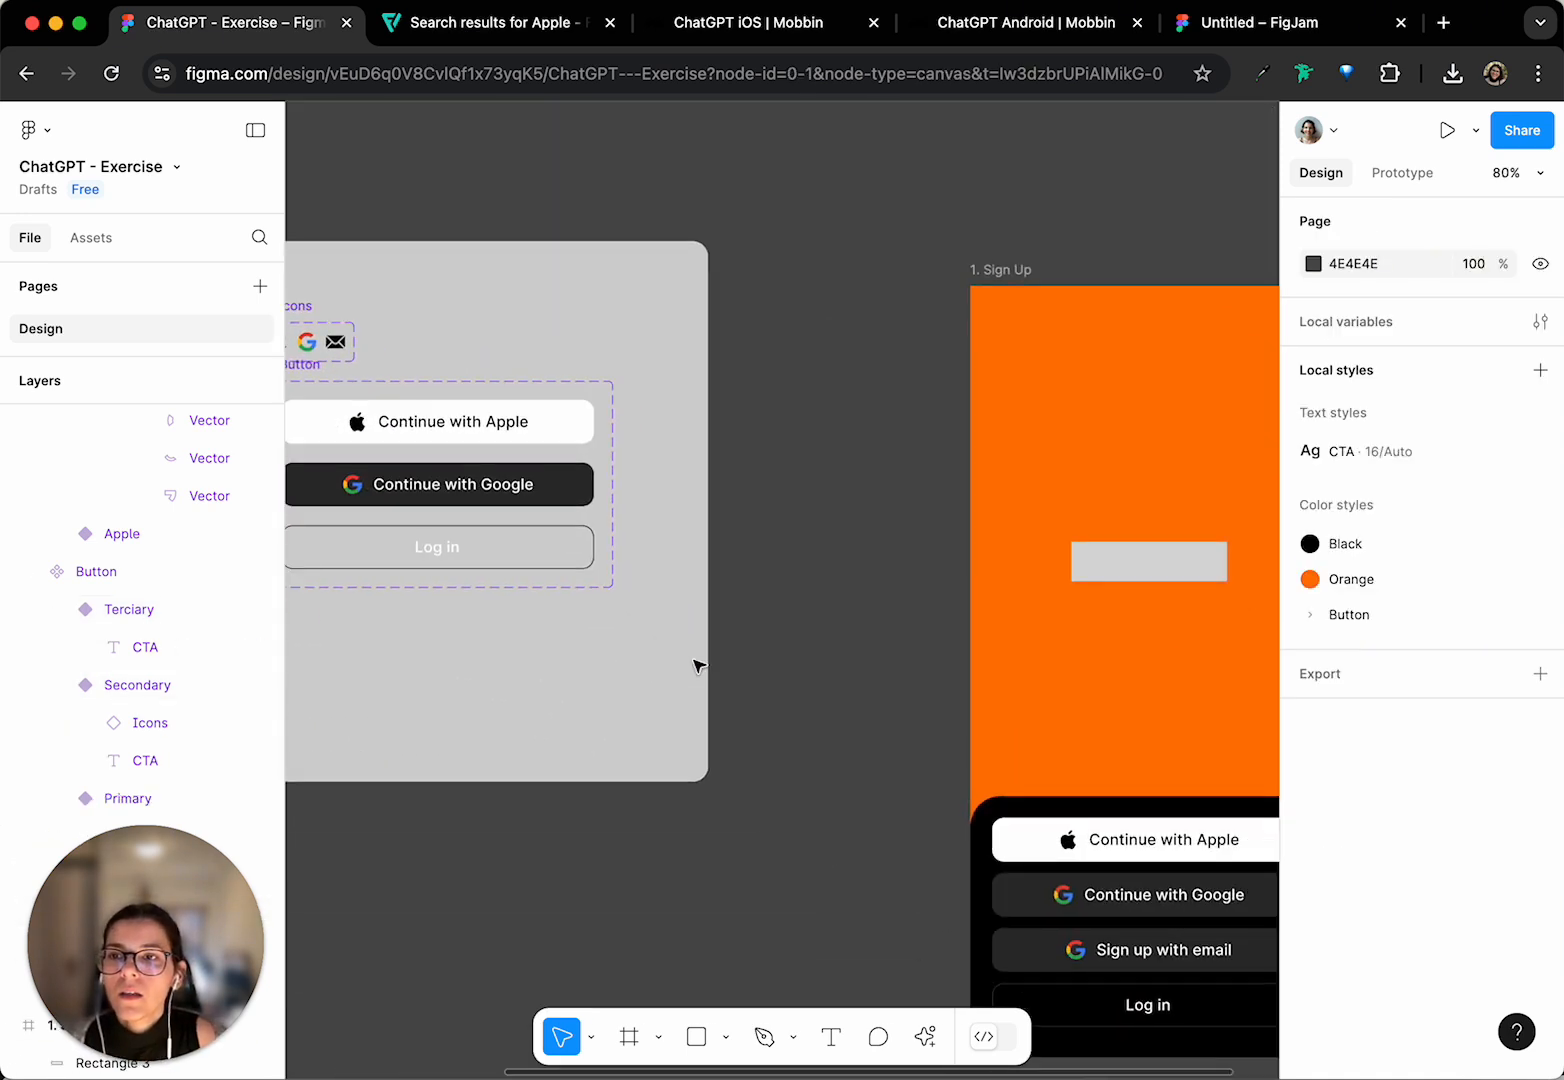
{"action": "scroll", "coordinate": [857, 559], "scroll_direction": "up", "scroll_amount": 5}
{"action": "scroll", "coordinate": [857, 559], "scroll_direction": "right", "scroll_amount": 2}
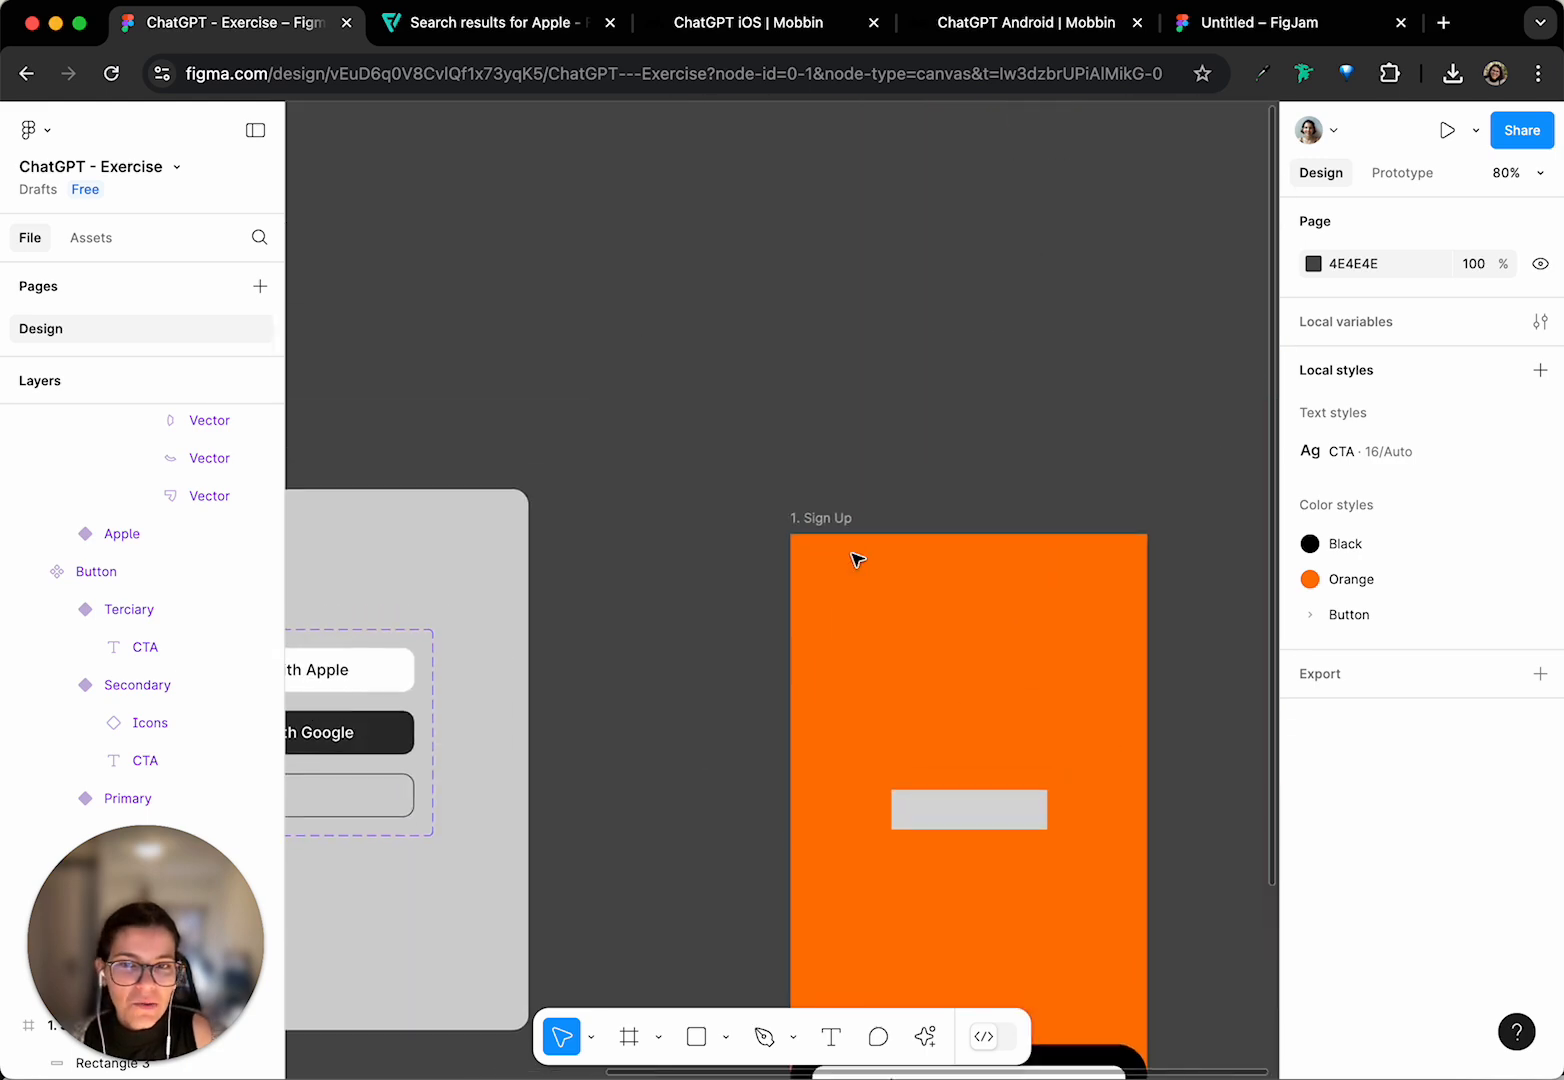
{"action": "scroll", "coordinate": [857, 559], "scroll_direction": "down", "scroll_amount": 5}
{"action": "scroll", "coordinate": [857, 559], "scroll_direction": "left", "scroll_amount": 2}
{"action": "scroll", "coordinate": [858, 558], "scroll_direction": "up", "scroll_amount": 3}
{"action": "scroll", "coordinate": [858, 558], "scroll_direction": "left", "scroll_amount": 2}
{"action": "scroll", "coordinate": [859, 552], "scroll_direction": "down", "scroll_amount": 3}
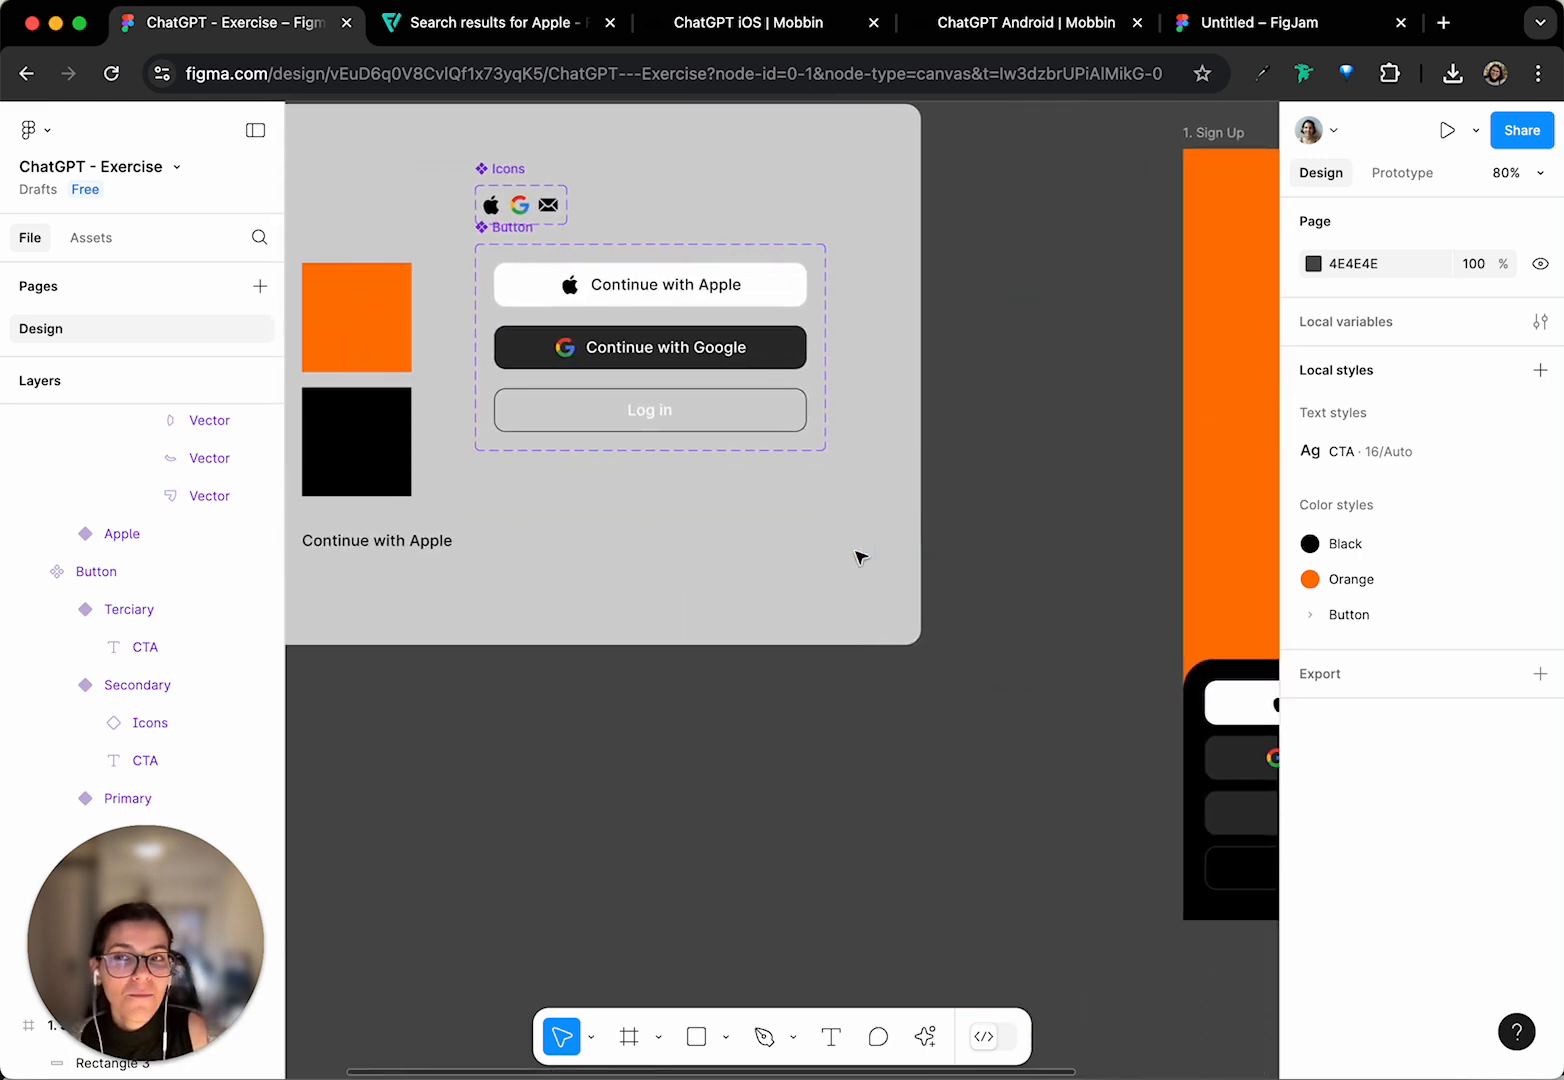
{"action": "scroll", "coordinate": [859, 552], "scroll_direction": "down", "scroll_amount": 4}
{"action": "scroll", "coordinate": [859, 552], "scroll_direction": "right", "scroll_amount": 6}
{"action": "scroll", "coordinate": [866, 552], "scroll_direction": "right", "scroll_amount": 3}
{"action": "scroll", "coordinate": [862, 503], "scroll_direction": "up", "scroll_amount": 4}
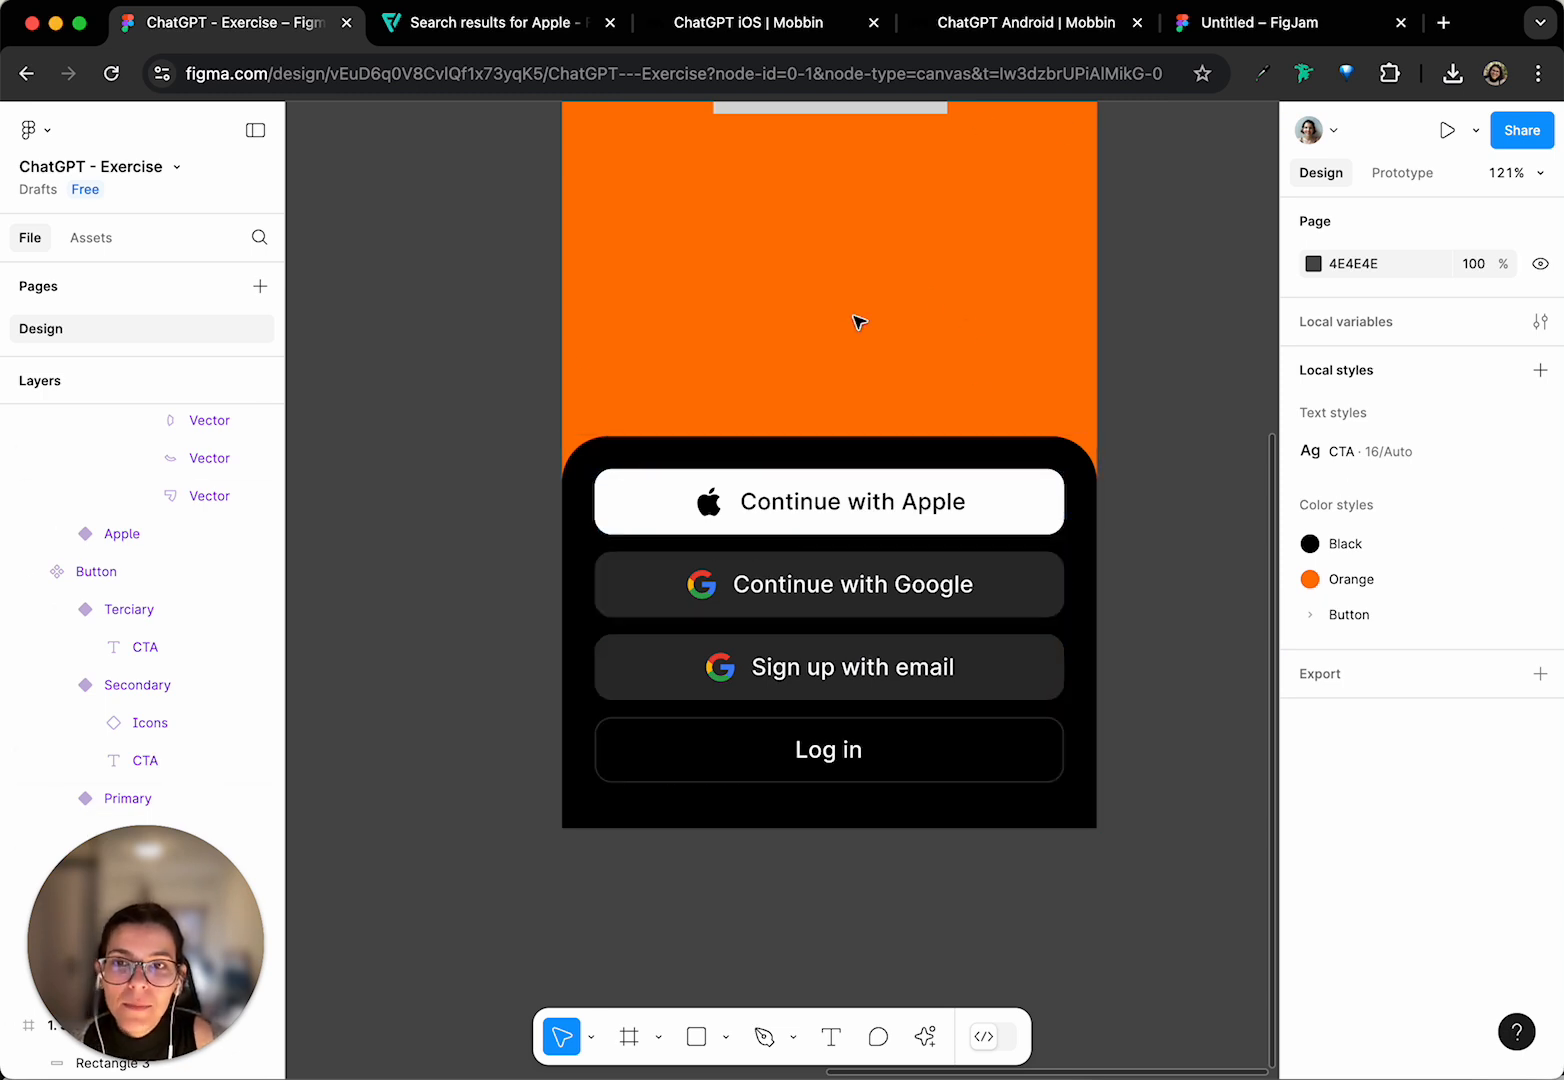
{"action": "scroll", "coordinate": [757, 646], "scroll_direction": "down", "scroll_amount": 5}
{"action": "scroll", "coordinate": [527, 373], "scroll_direction": "left", "scroll_amount": 4}
{"action": "scroll", "coordinate": [430, 465], "scroll_direction": "up", "scroll_amount": 6}
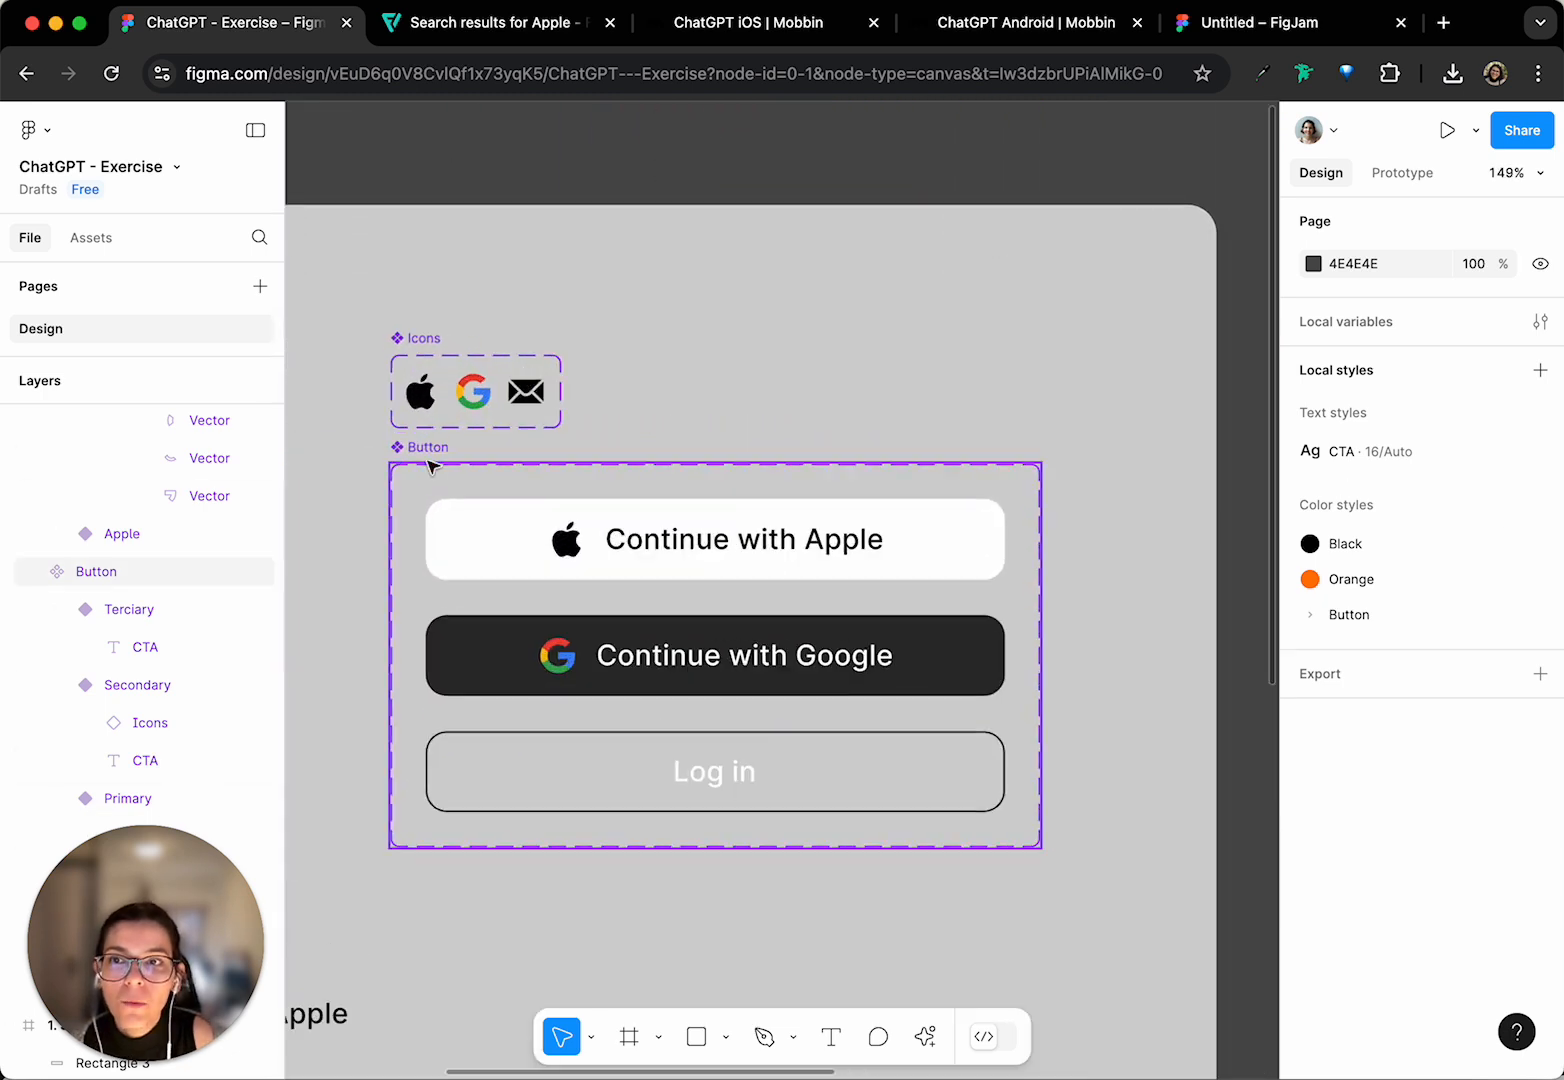
- Inspect the "Sign up with email" button instance on the 1. Sign Up screen and its place in the layer structure
{"action": "scroll", "coordinate": [394, 394], "scroll_direction": "left", "scroll_amount": 3}
{"action": "scroll", "coordinate": [394, 394], "scroll_direction": "up", "scroll_amount": 2}
{"action": "left_click", "coordinate": [576, 550]}
{"action": "scroll", "coordinate": [578, 528], "scroll_direction": "right", "scroll_amount": 10}
{"action": "scroll", "coordinate": [578, 528], "scroll_direction": "down", "scroll_amount": 5}
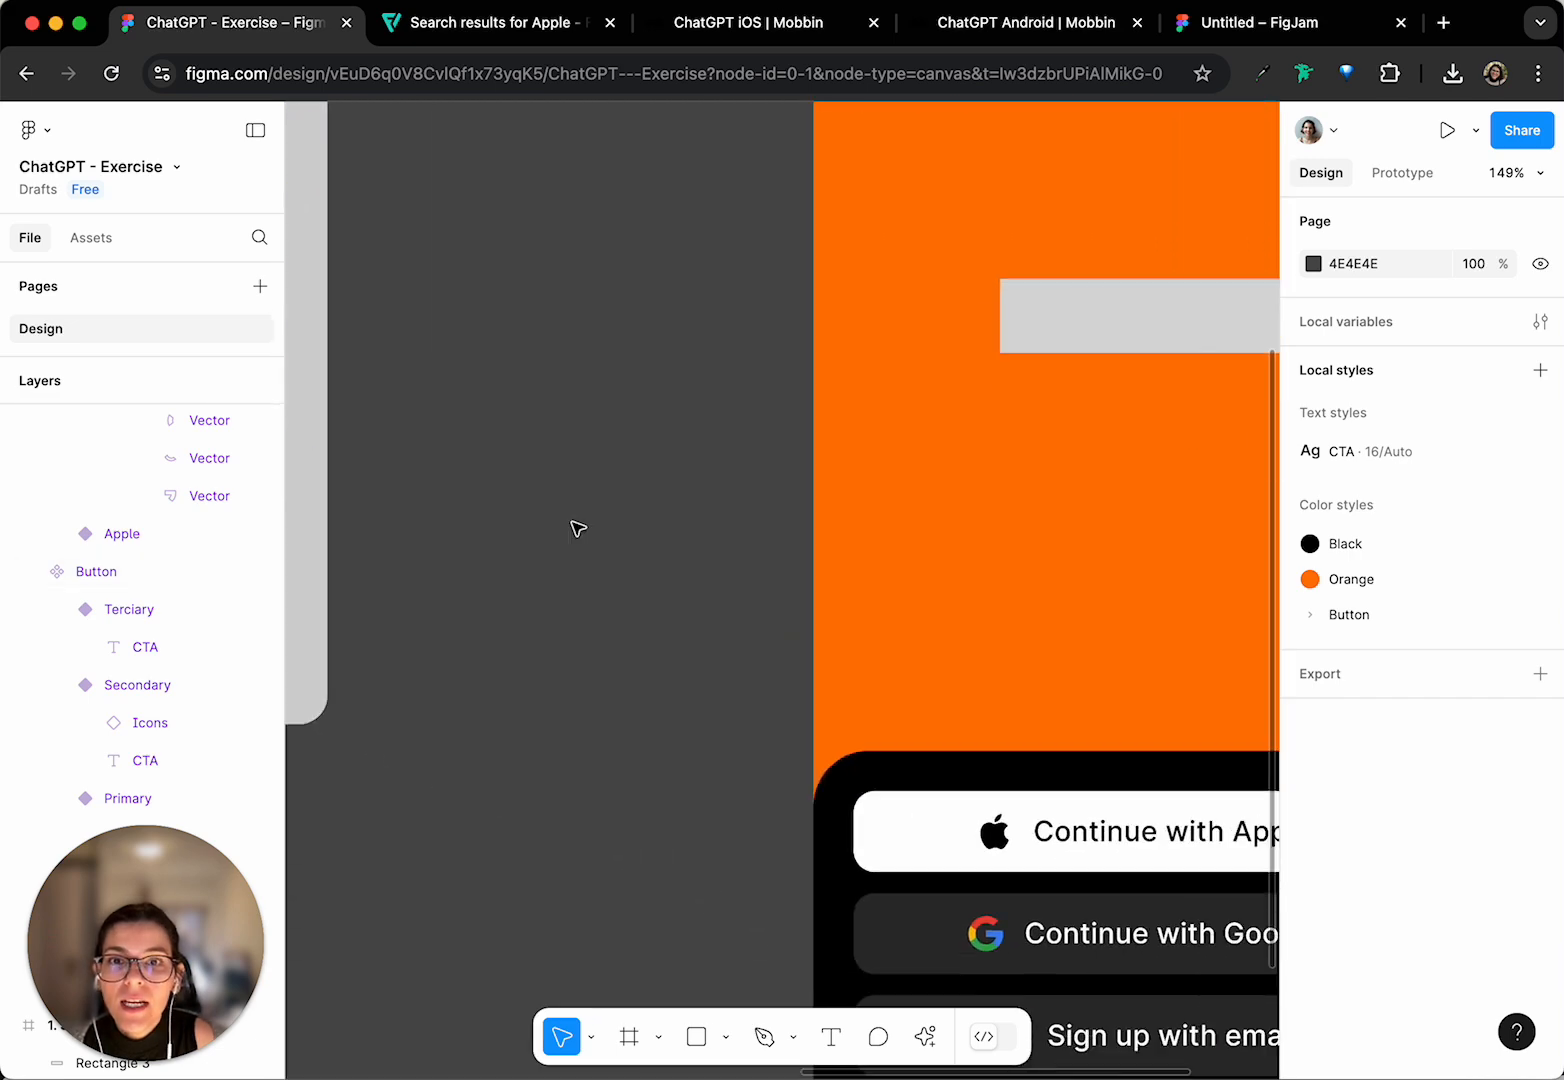
{"action": "scroll", "coordinate": [578, 528], "scroll_direction": "right", "scroll_amount": 8}
{"action": "scroll", "coordinate": [578, 528], "scroll_direction": "down", "scroll_amount": 6}
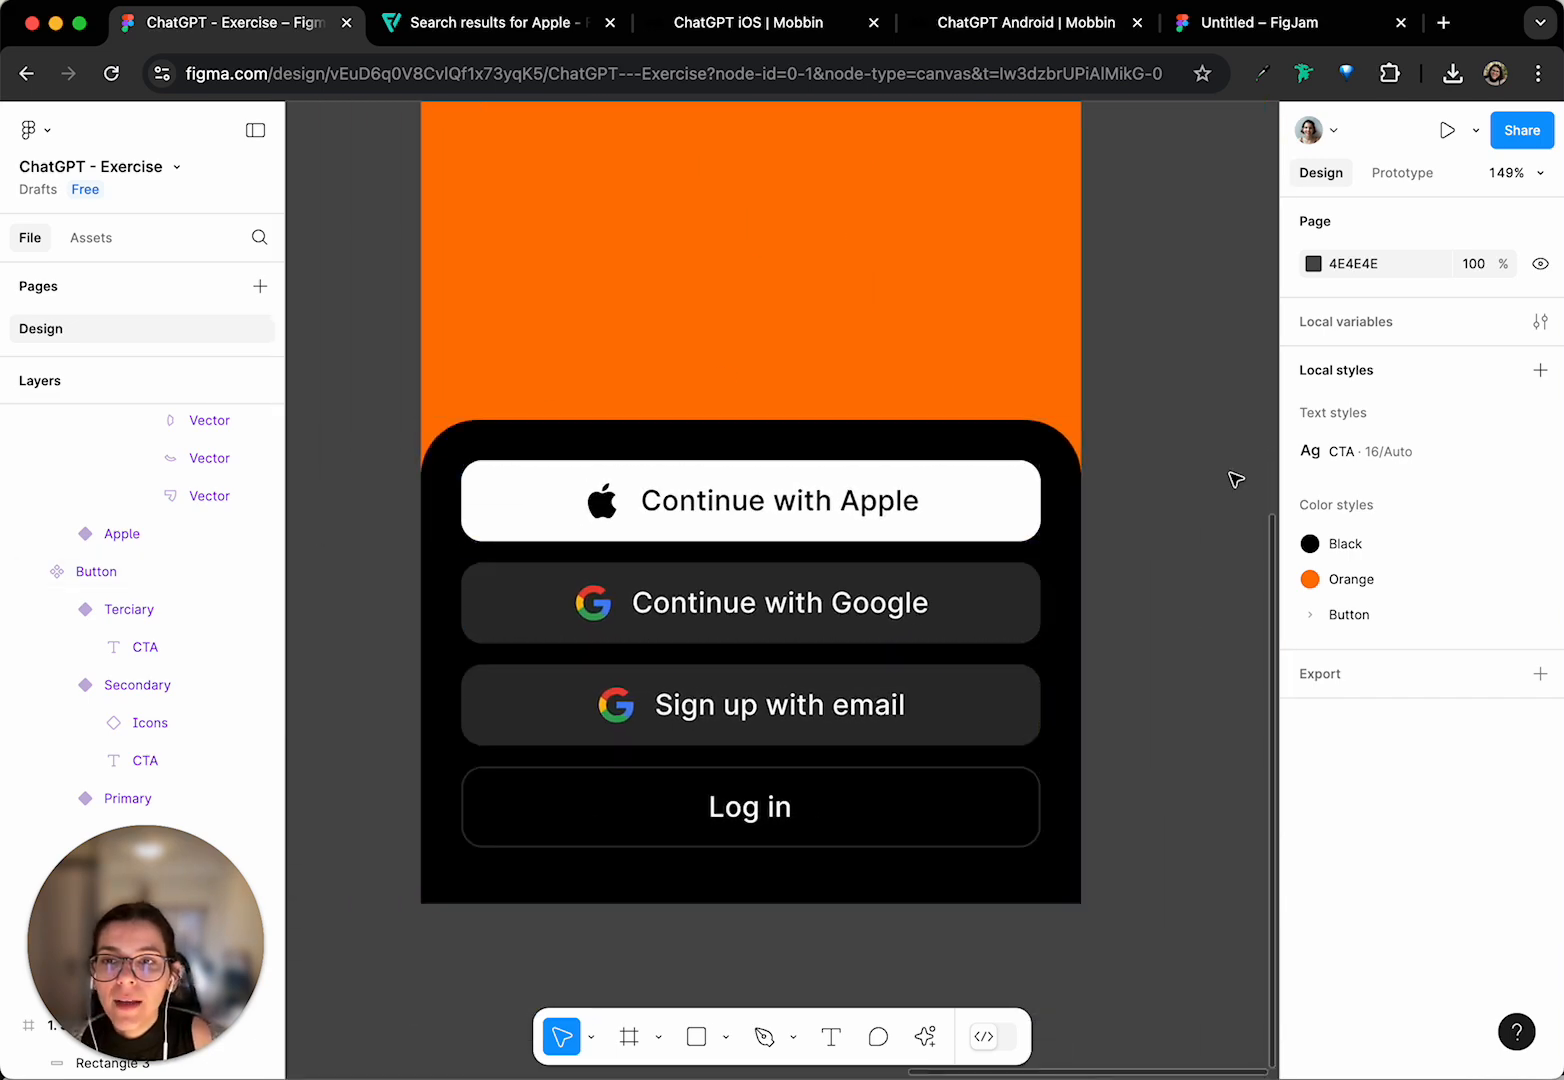
{"action": "scroll", "coordinate": [536, 826], "scroll_direction": "up", "scroll_amount": 1}
{"action": "scroll", "coordinate": [536, 826], "scroll_direction": "left", "scroll_amount": 1}
{"action": "double_click", "coordinate": [698, 778]}
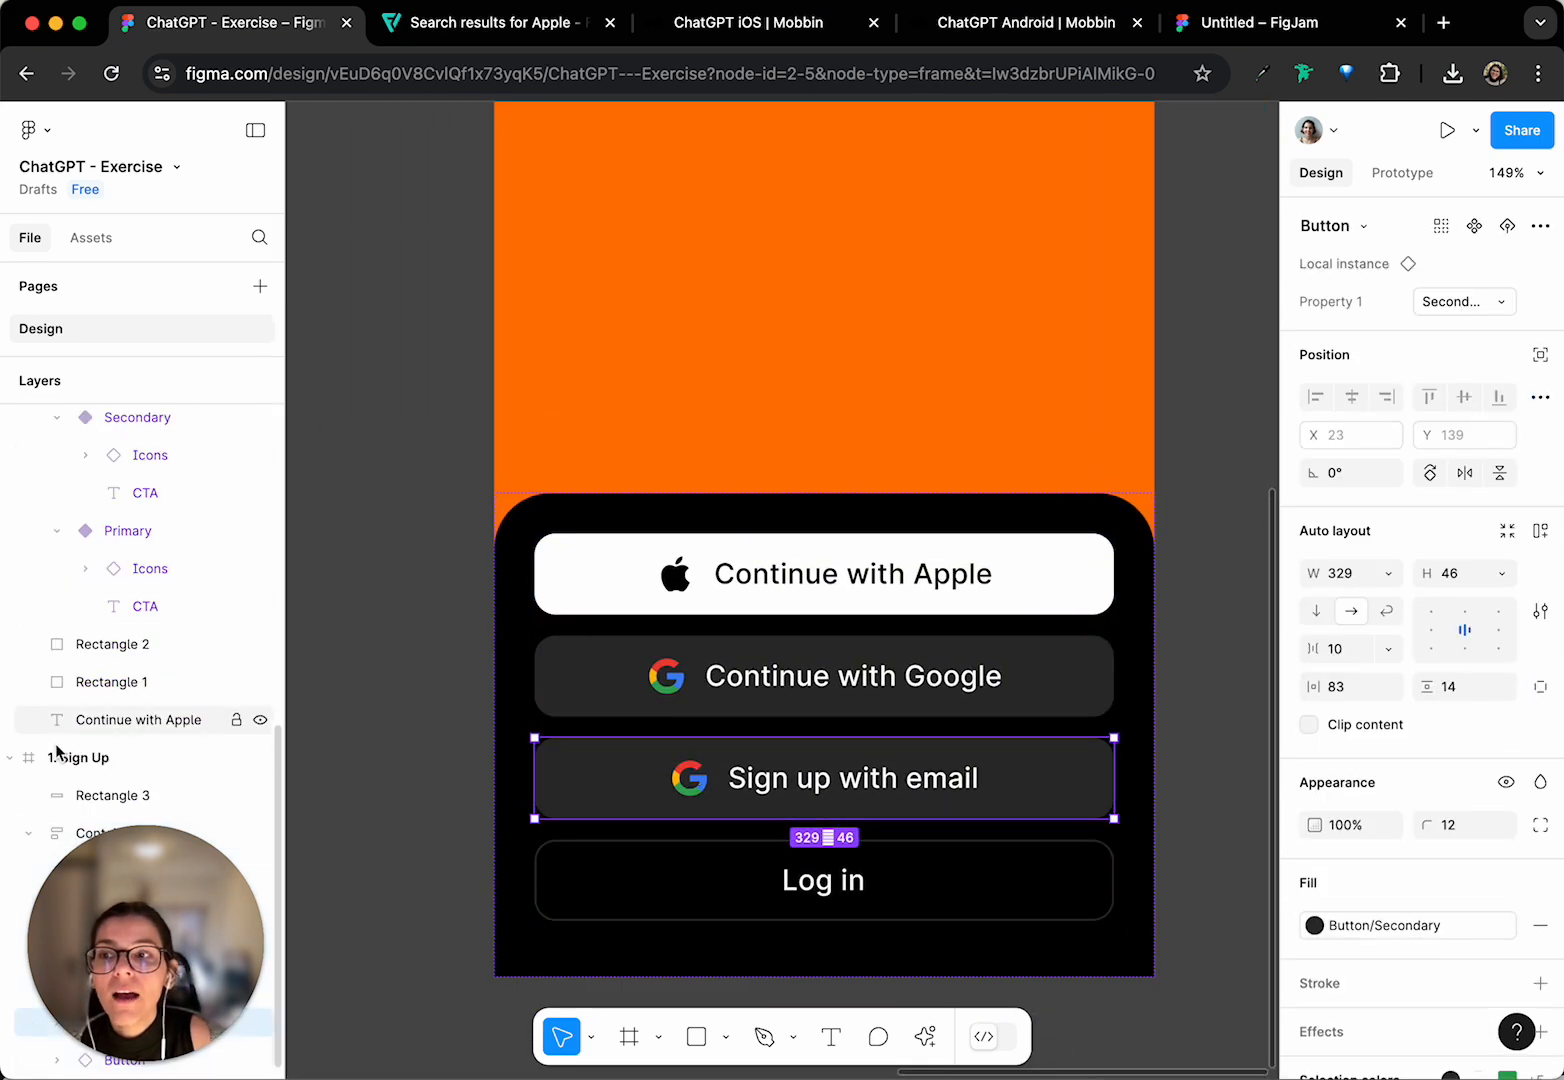
{"action": "scroll", "coordinate": [98, 775], "scroll_direction": "up", "scroll_amount": 2}
{"action": "scroll", "coordinate": [98, 775], "scroll_direction": "down", "scroll_amount": 2}
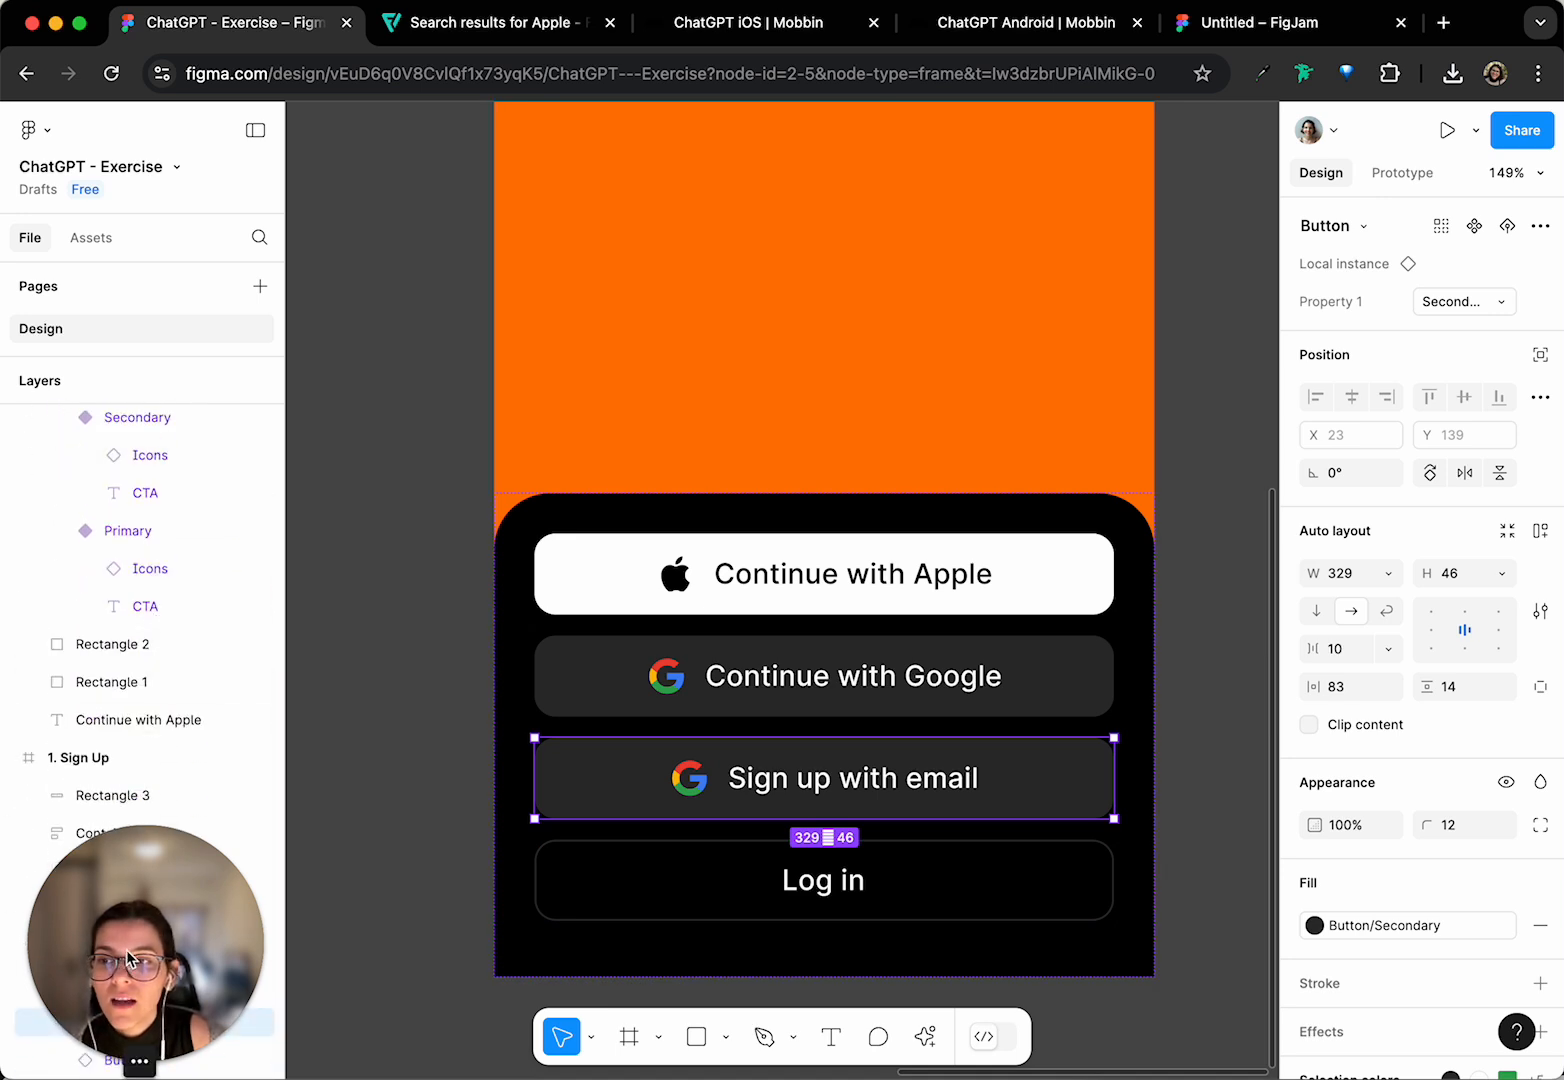
{"action": "left_click_drag", "start_coordinate": [128, 958], "coordinate": [1420, 245]}
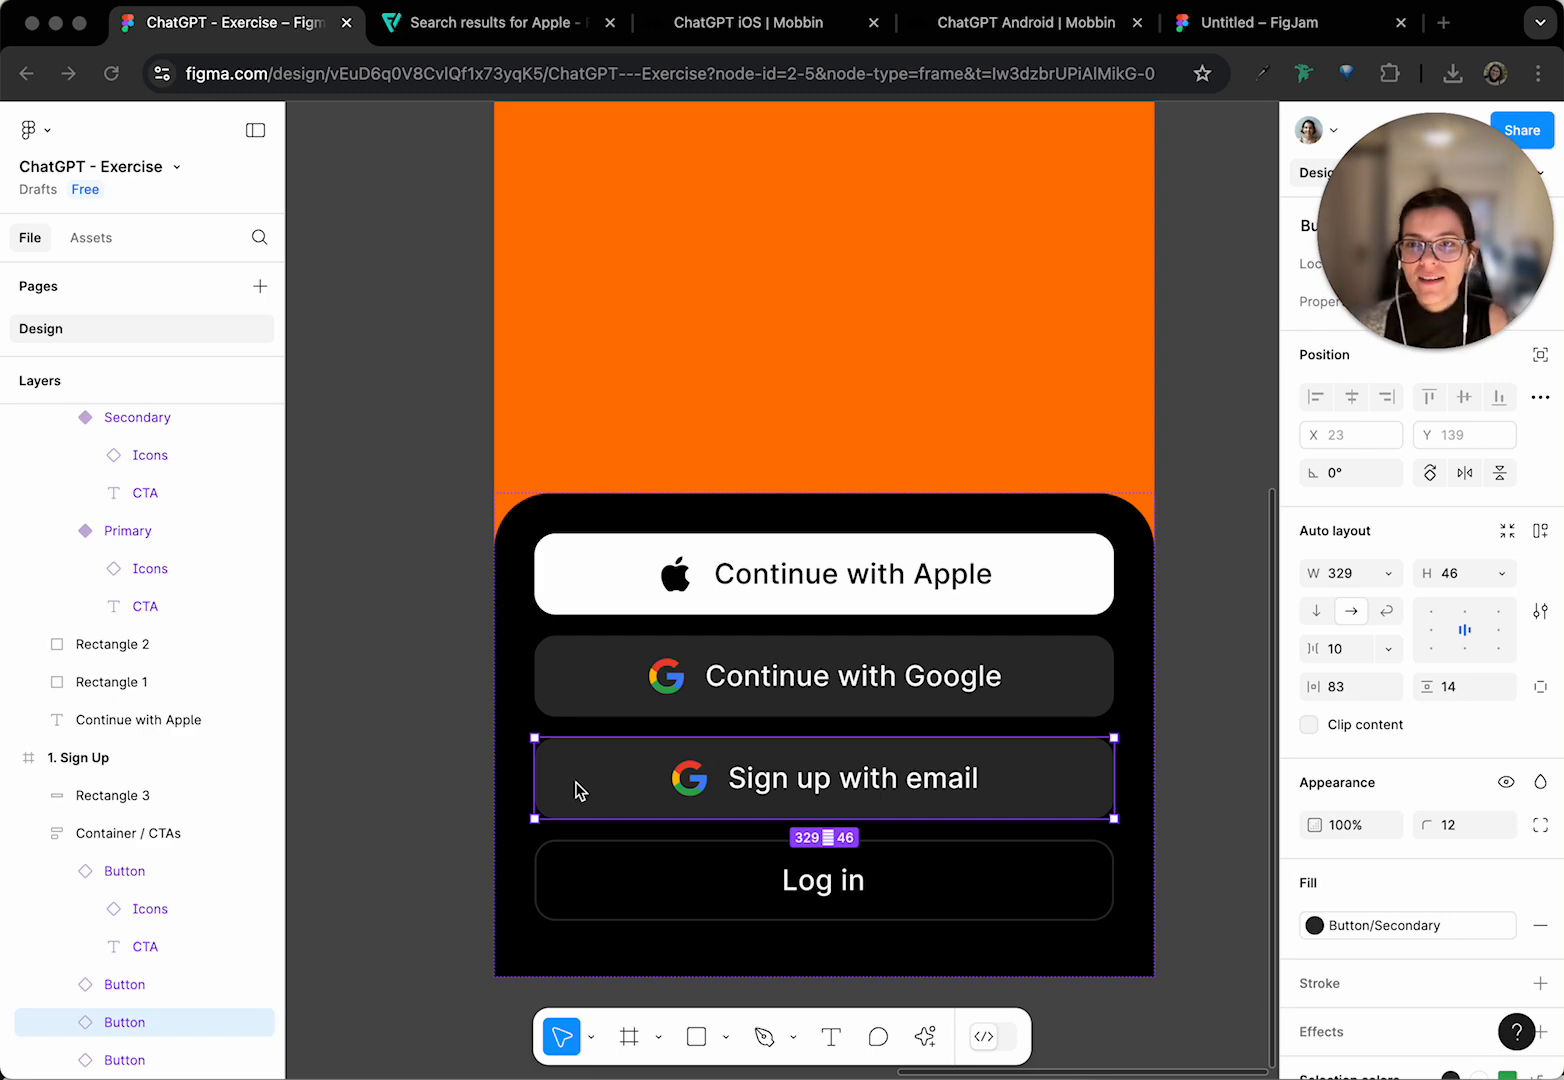
- Review the Icons and Button component sets in the UI Kit, including the Button set's nested layers, and select the Container / CTAs frame
{"action": "scroll", "coordinate": [593, 633], "scroll_direction": "down", "scroll_amount": 5}
{"action": "scroll", "coordinate": [593, 633], "scroll_direction": "left", "scroll_amount": 4}
{"action": "scroll", "coordinate": [733, 632], "scroll_direction": "up", "scroll_amount": 6}
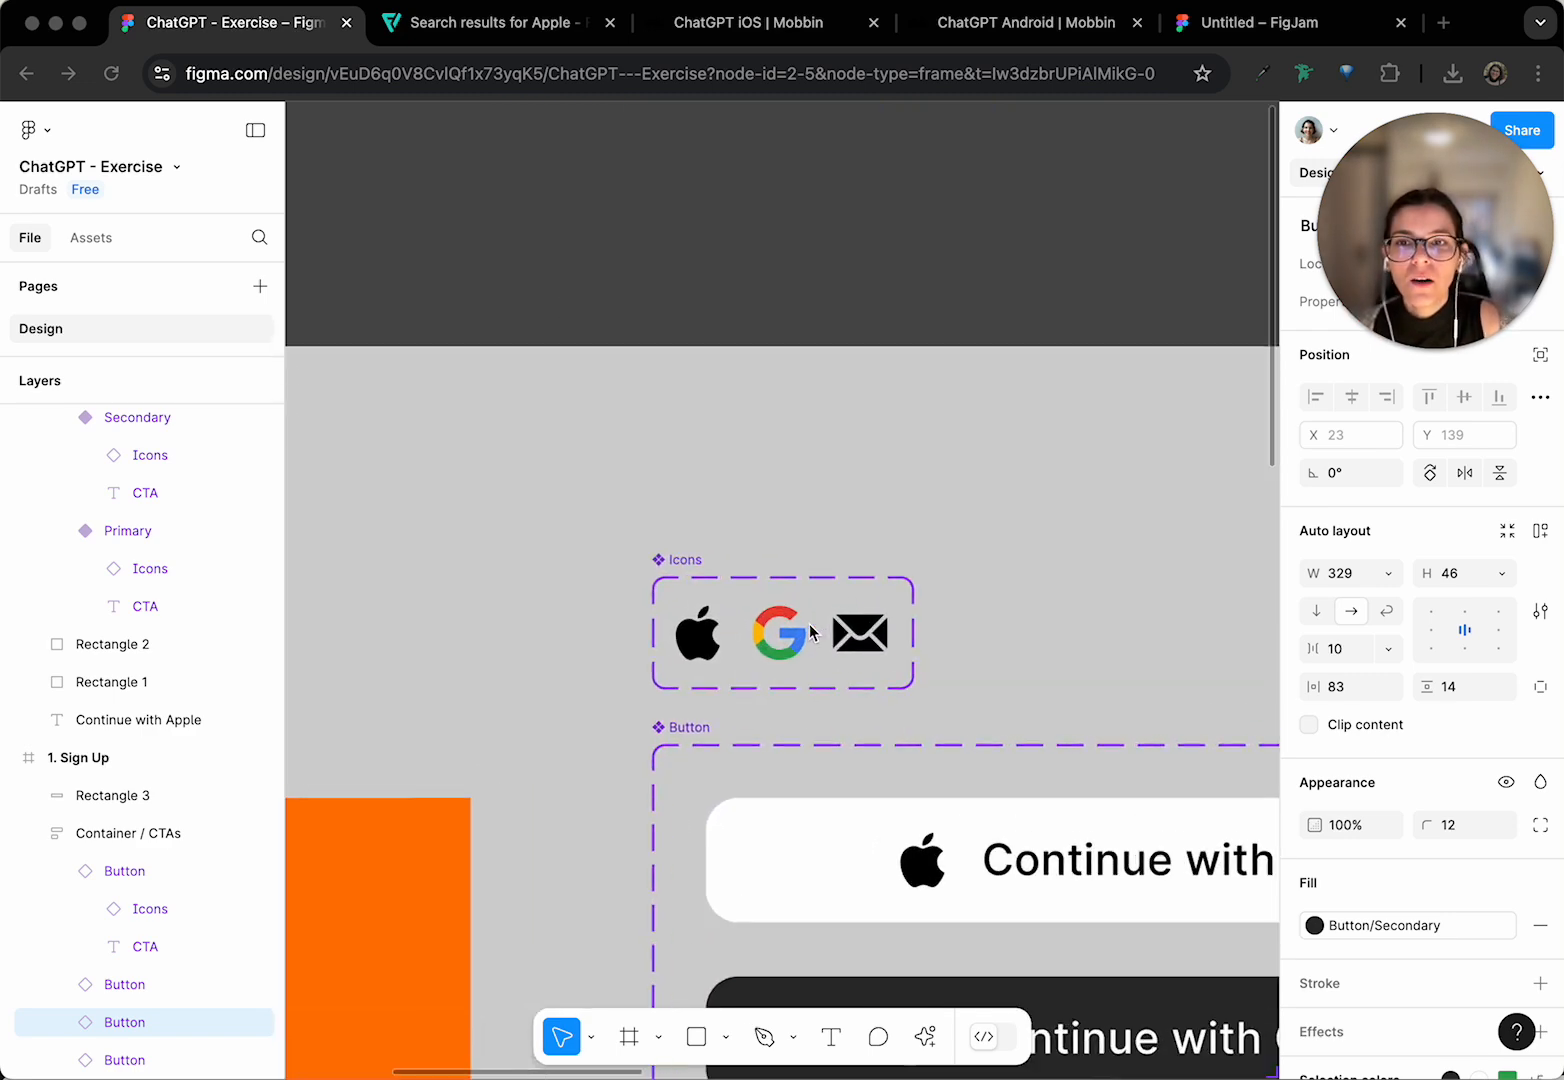
{"action": "scroll", "coordinate": [804, 631], "scroll_direction": "down", "scroll_amount": 3}
{"action": "scroll", "coordinate": [508, 464], "scroll_direction": "down", "scroll_amount": 2}
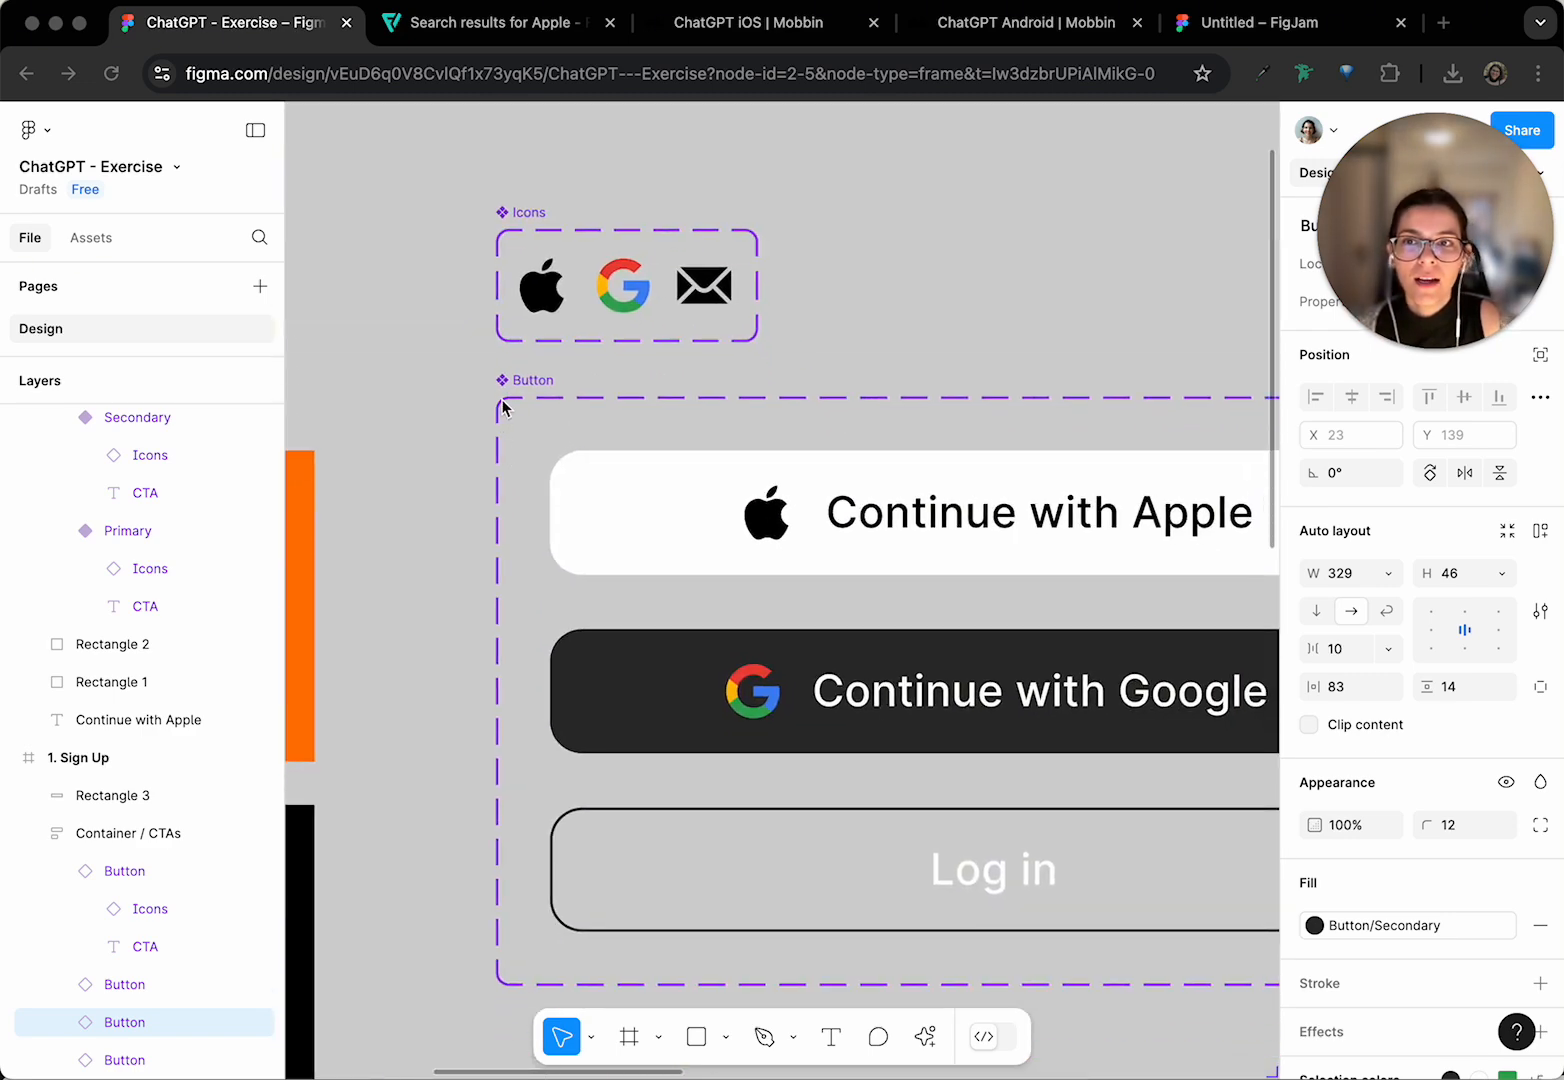
{"action": "left_click", "coordinate": [526, 380]}
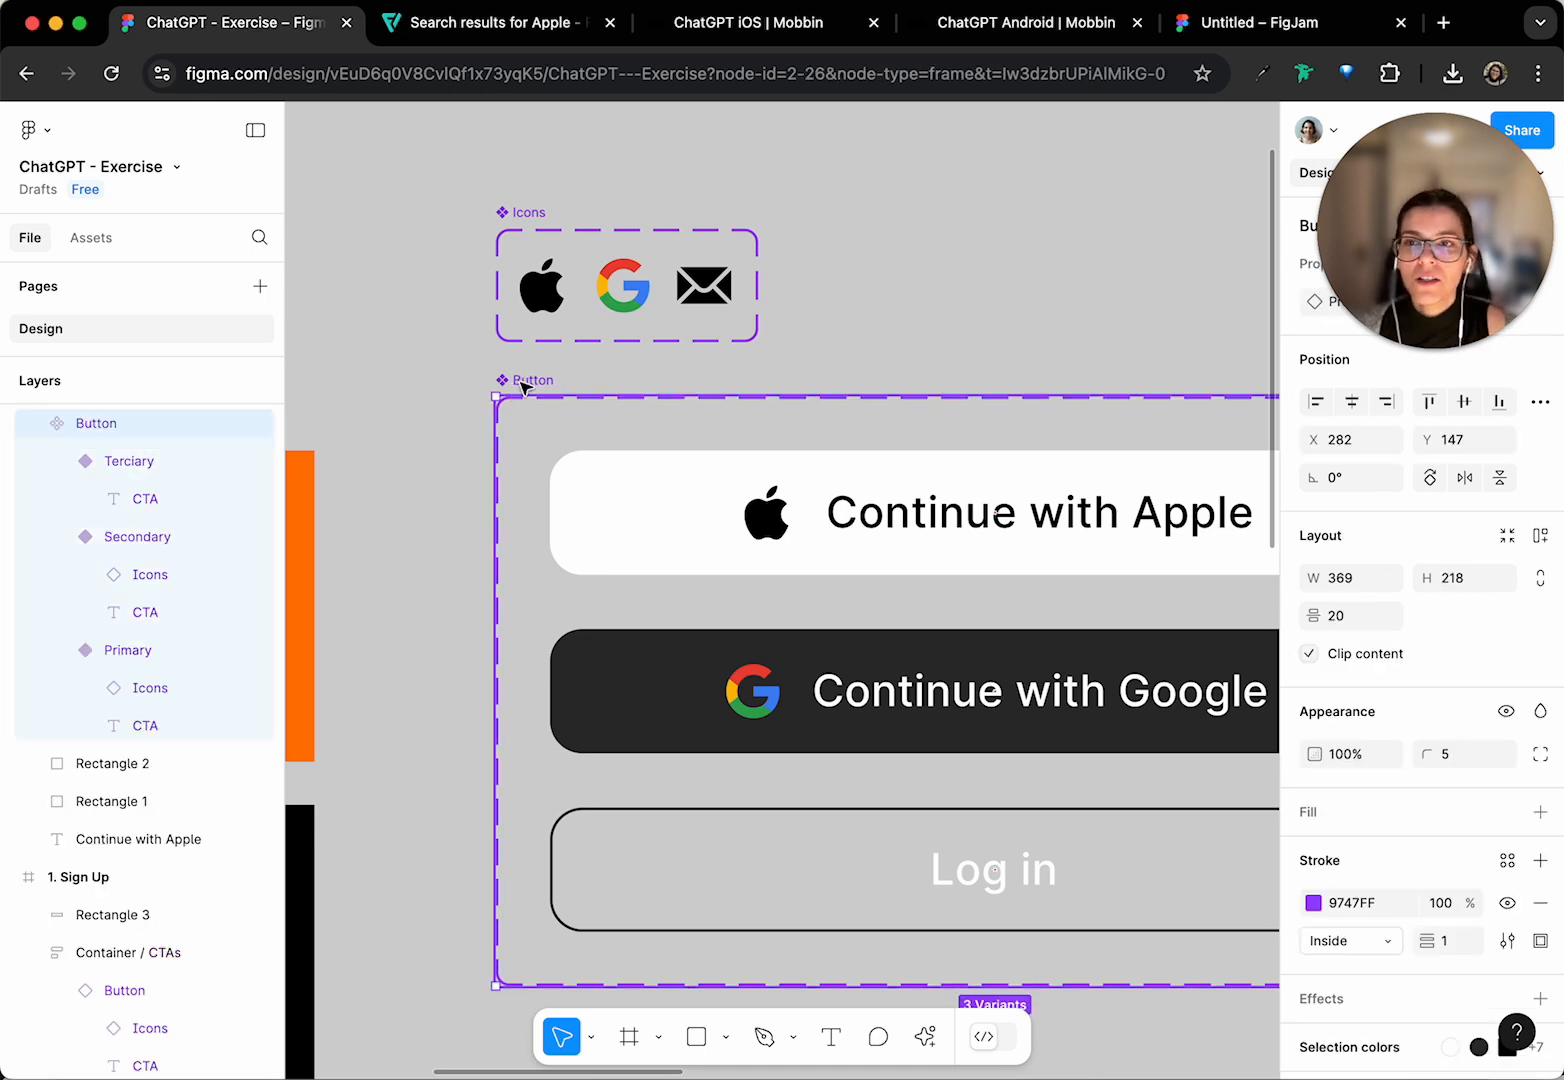
{"action": "scroll", "coordinate": [646, 433], "scroll_direction": "down", "scroll_amount": 5}
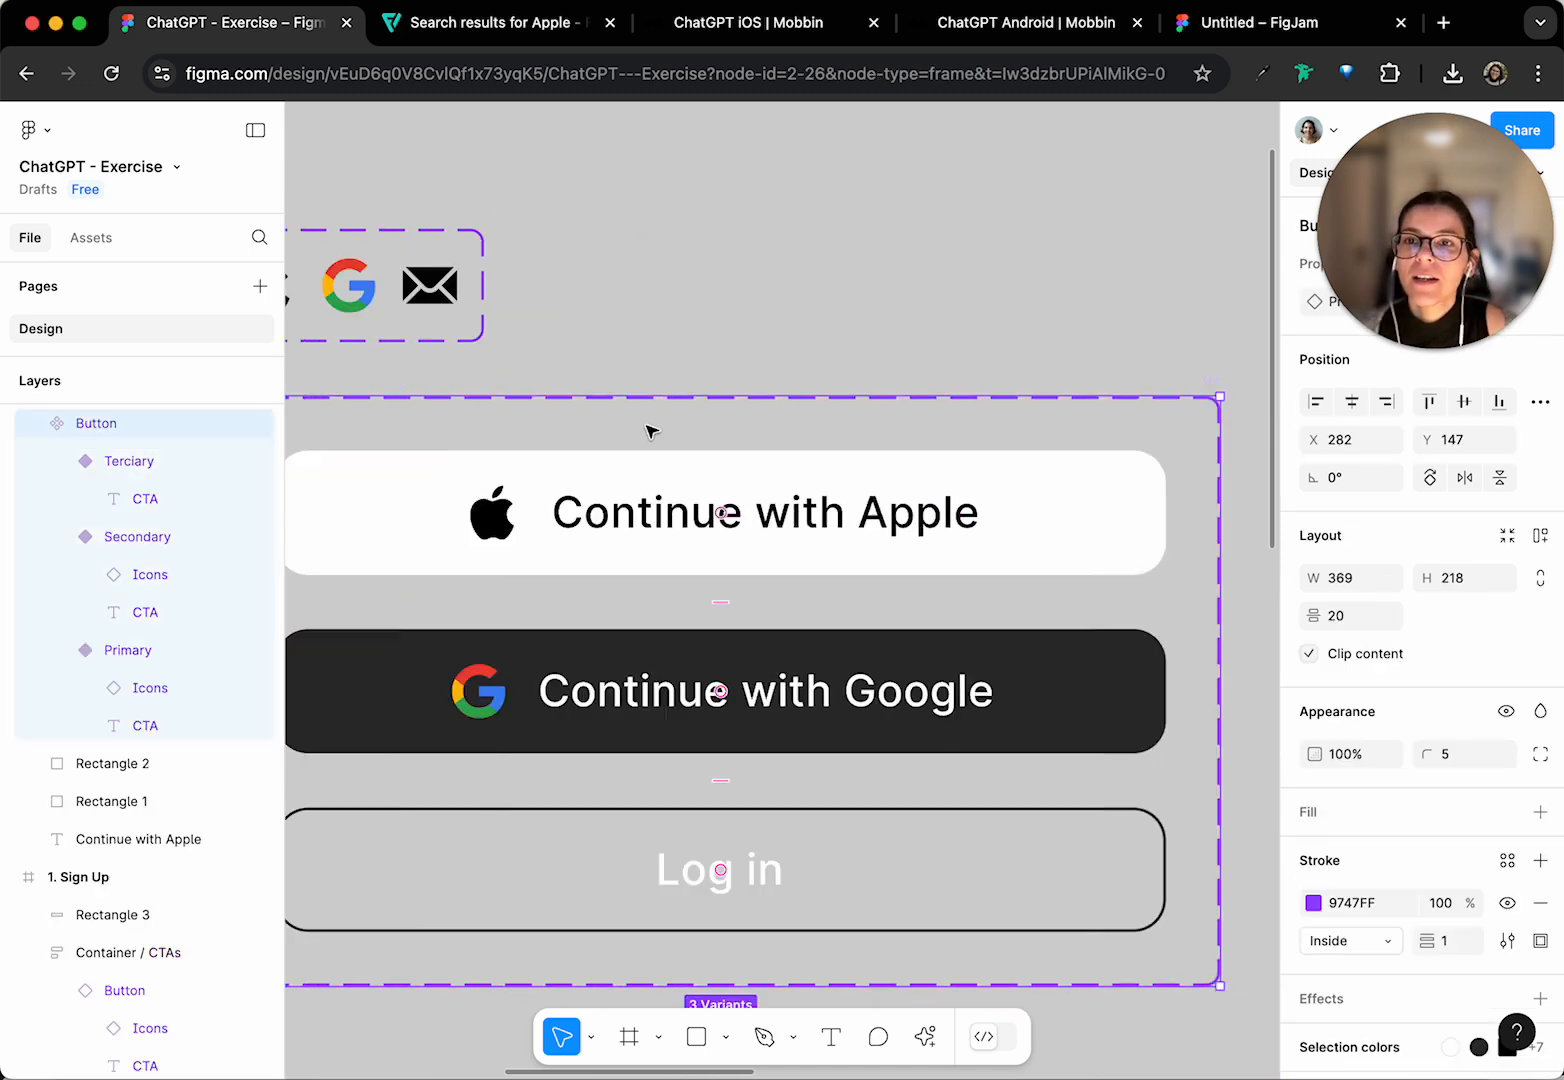
{"action": "scroll", "coordinate": [646, 433], "scroll_direction": "down", "scroll_amount": 5}
{"action": "scroll", "coordinate": [646, 433], "scroll_direction": "right", "scroll_amount": 4}
{"action": "scroll", "coordinate": [717, 484], "scroll_direction": "left", "scroll_amount": 5}
{"action": "scroll", "coordinate": [717, 484], "scroll_direction": "right", "scroll_amount": 2}
{"action": "left_click", "coordinate": [730, 508]}
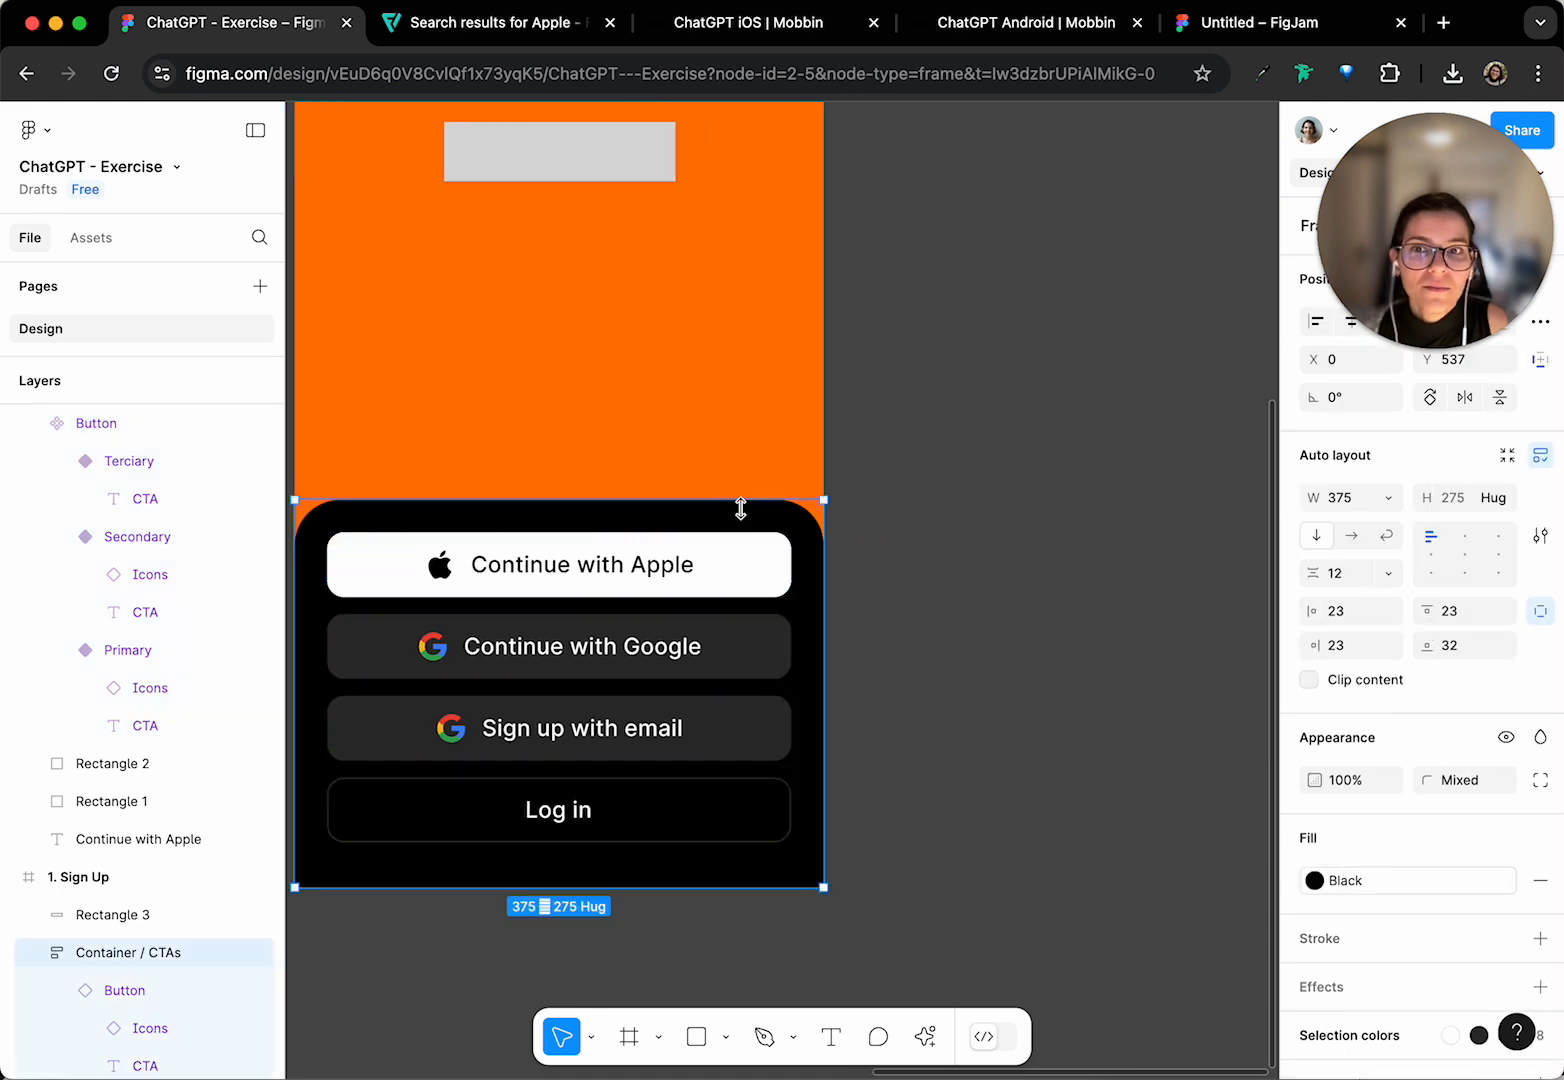
- Compare the icons in the Button variants with those on the buttons inside the Container / CTAs frame
{"action": "scroll", "coordinate": [737, 510], "scroll_direction": "left", "scroll_amount": 4}
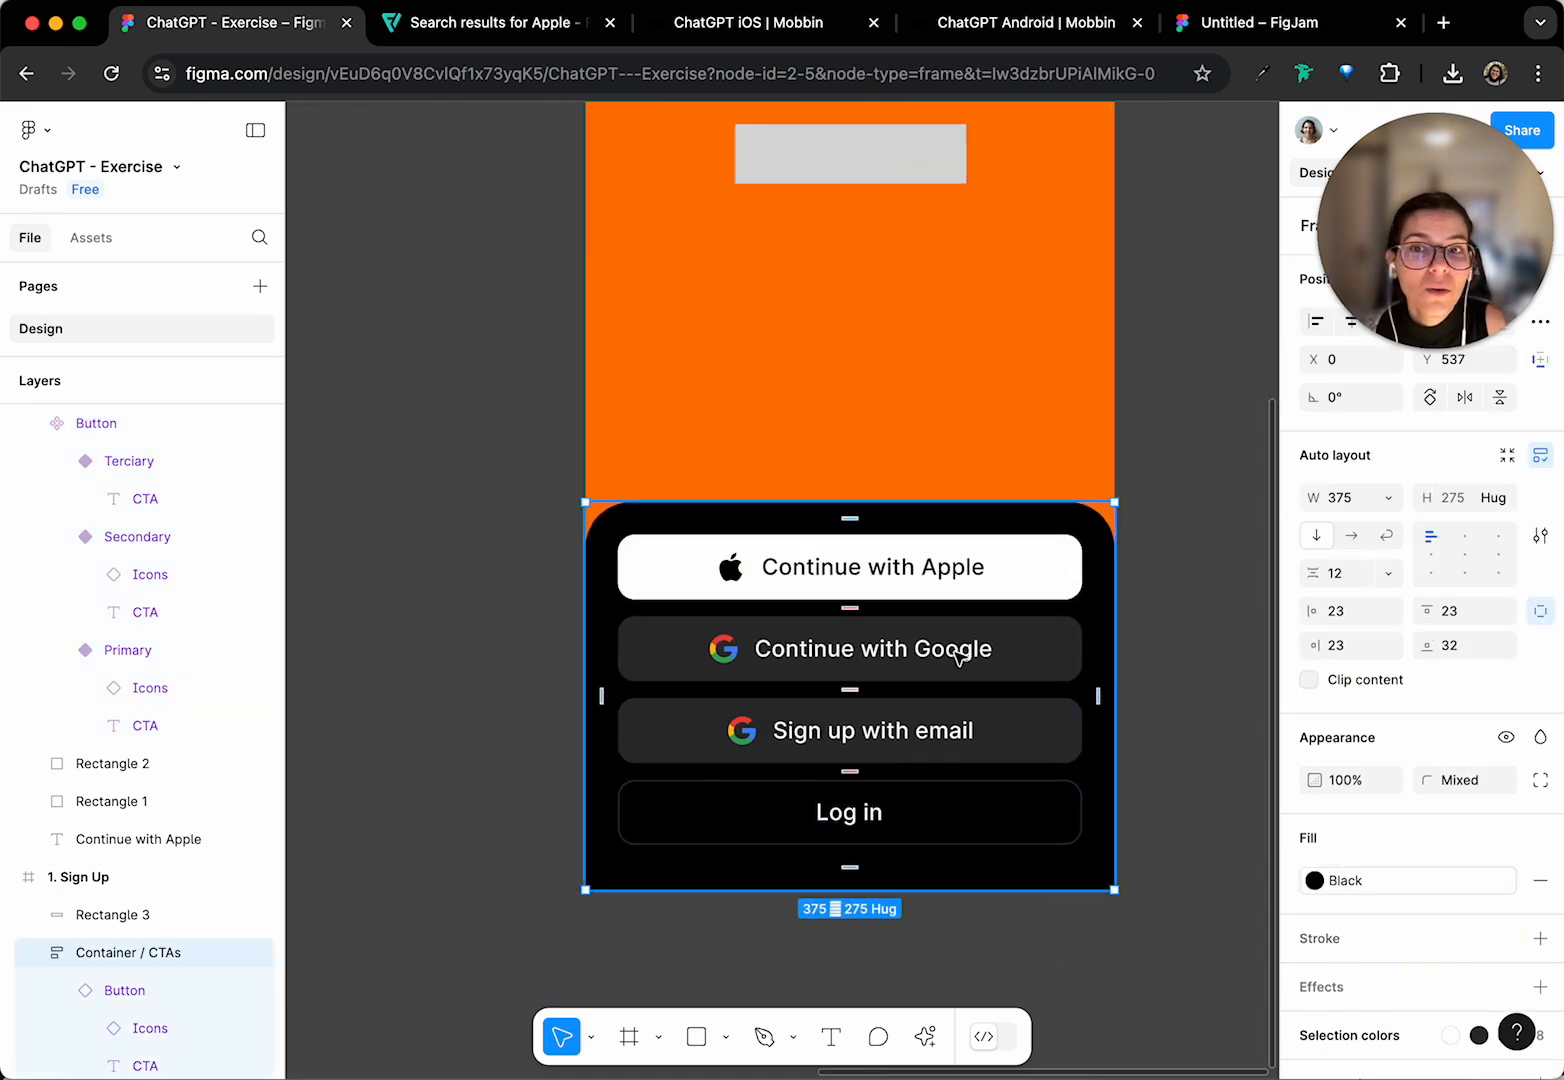
{"action": "scroll", "coordinate": [967, 678], "scroll_direction": "left", "scroll_amount": 10}
{"action": "scroll", "coordinate": [955, 690], "scroll_direction": "up", "scroll_amount": 5}
{"action": "scroll", "coordinate": [751, 782], "scroll_direction": "down", "scroll_amount": 5}
{"action": "scroll", "coordinate": [751, 782], "scroll_direction": "left", "scroll_amount": 5}
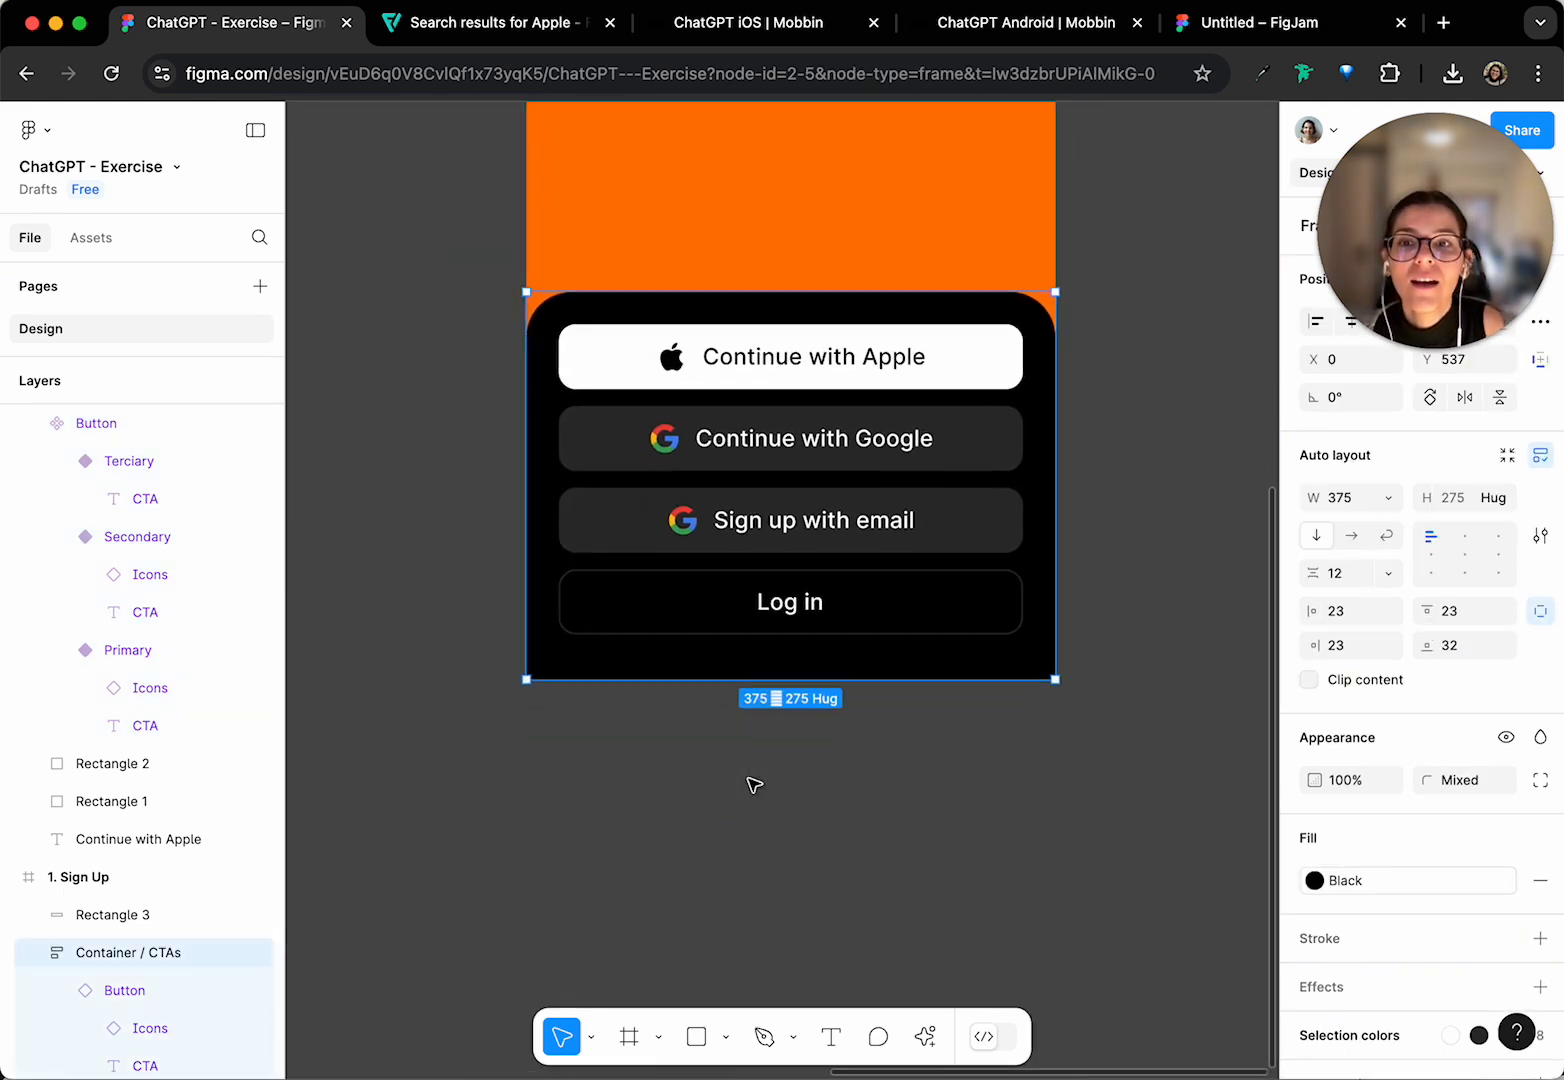
{"action": "scroll", "coordinate": [871, 686], "scroll_direction": "up", "scroll_amount": 1}
{"action": "scroll", "coordinate": [871, 686], "scroll_direction": "up", "scroll_amount": 5}
{"action": "scroll", "coordinate": [871, 686], "scroll_direction": "left", "scroll_amount": 5}
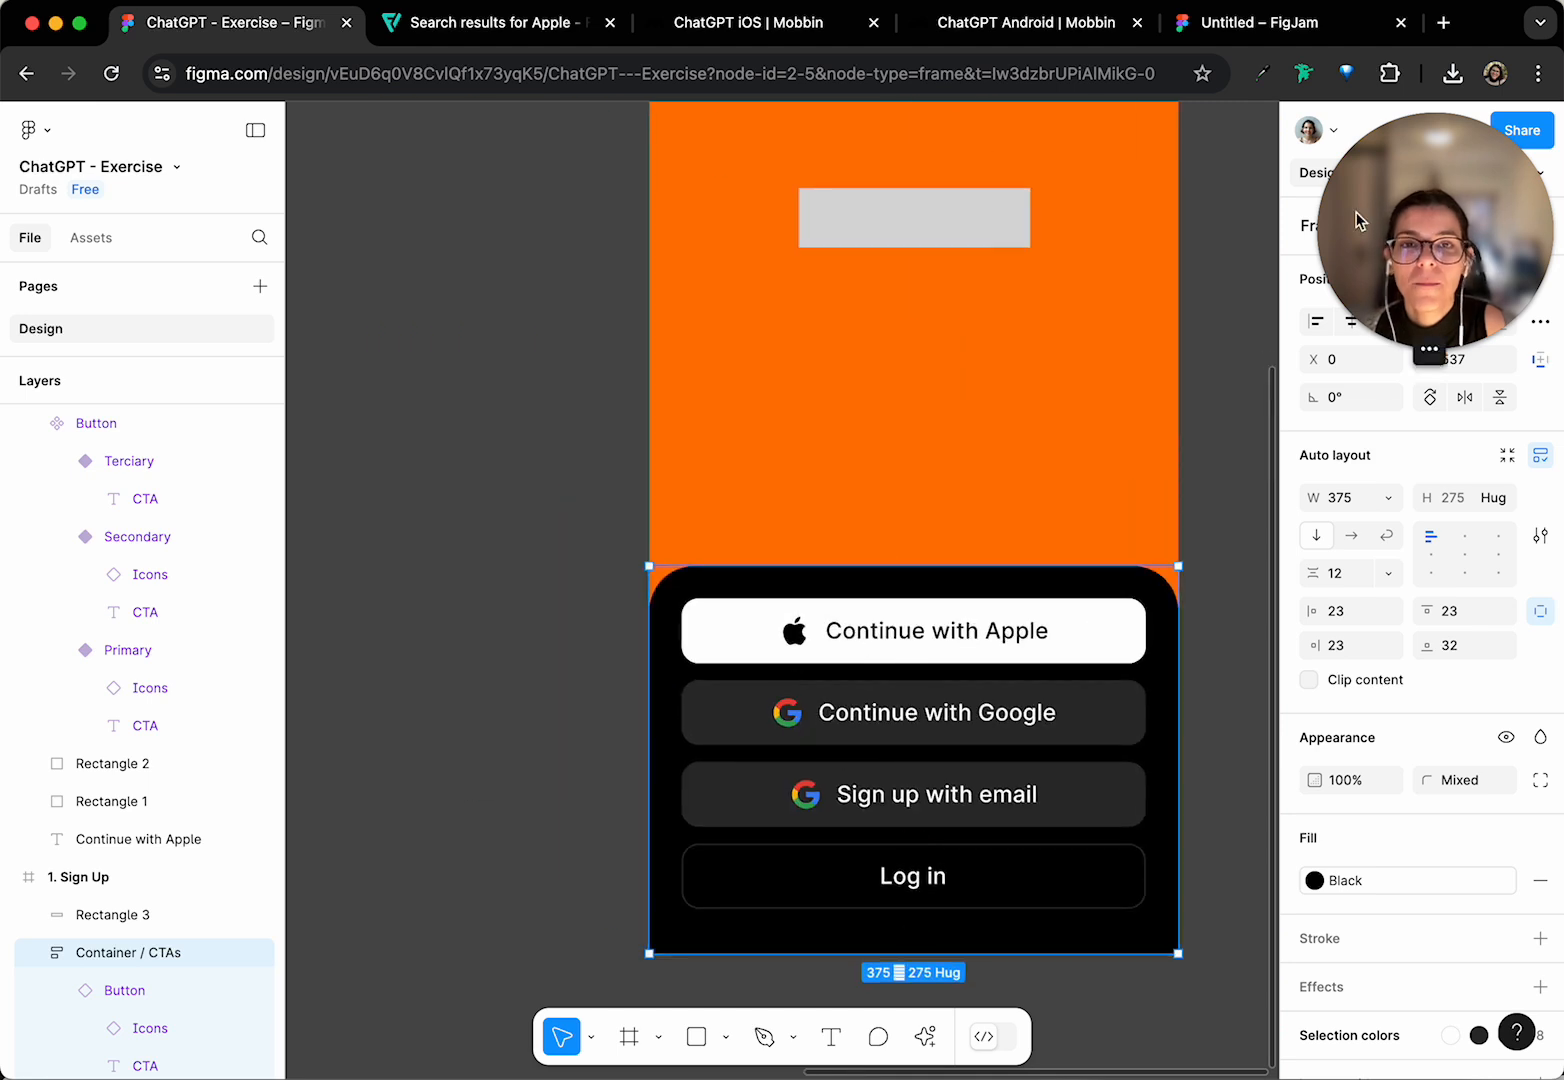
{"action": "left_click_drag", "start_coordinate": [1430, 330], "coordinate": [72, 1055]}
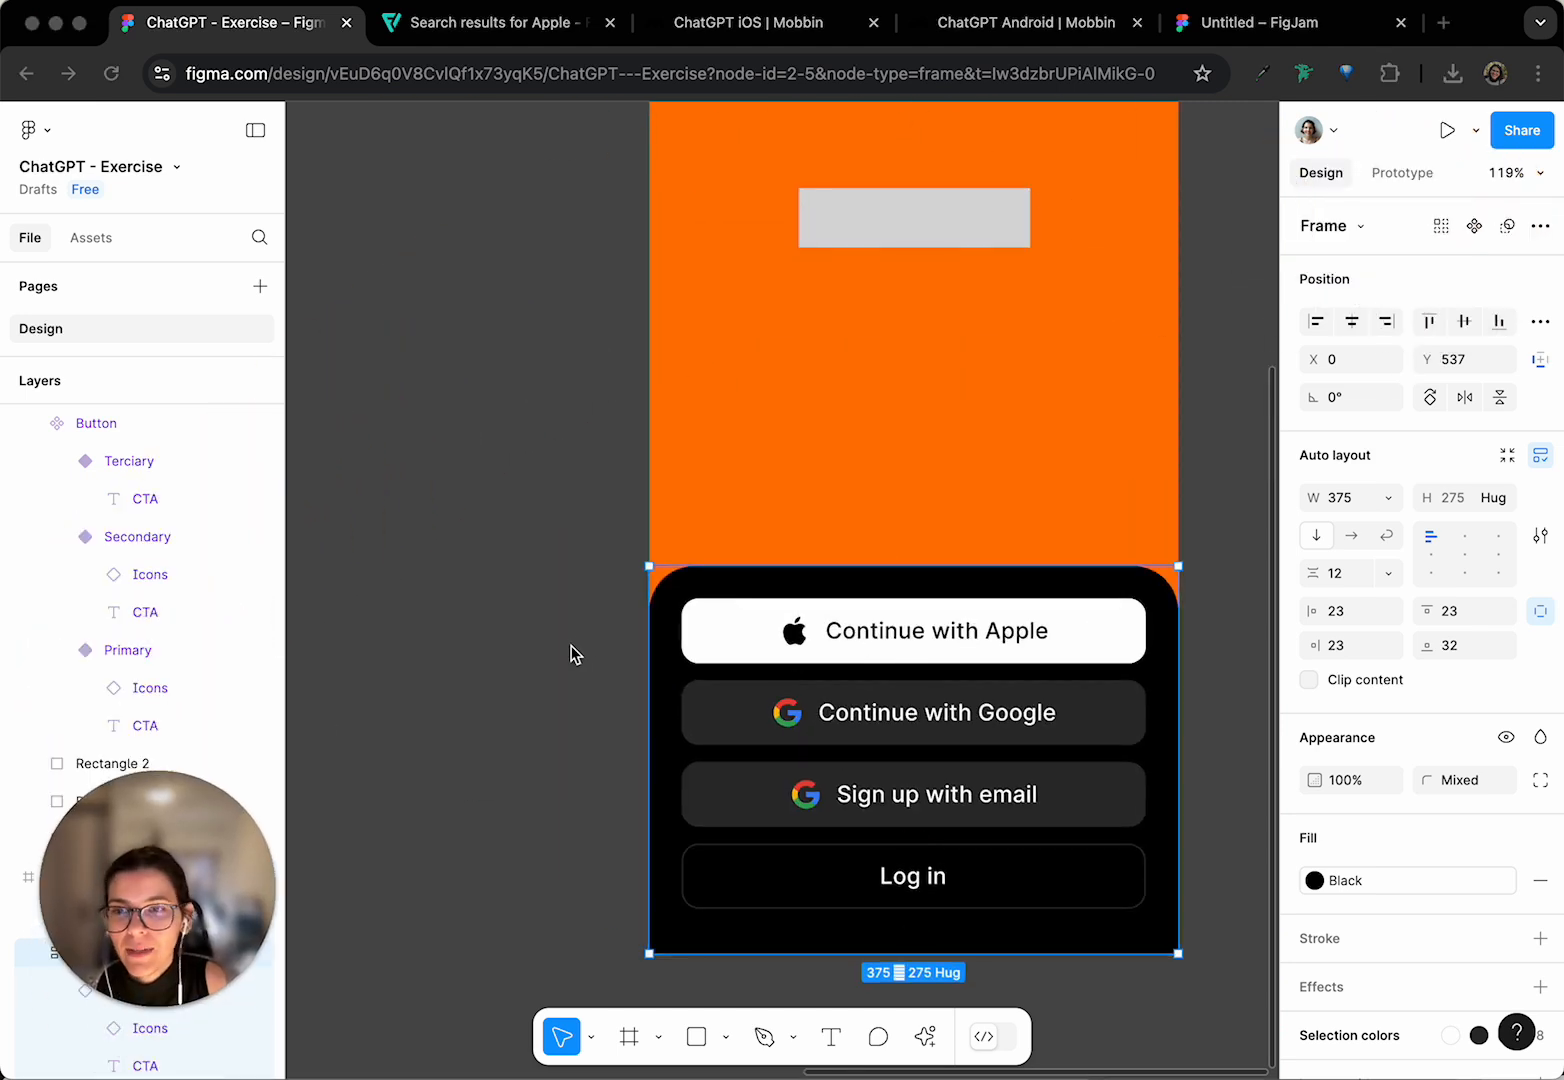
{"action": "scroll", "coordinate": [578, 645], "scroll_direction": "left", "scroll_amount": 8}
{"action": "scroll", "coordinate": [578, 645], "scroll_direction": "up", "scroll_amount": 2}
{"action": "scroll", "coordinate": [698, 175], "scroll_direction": "right", "scroll_amount": 2}
{"action": "scroll", "coordinate": [700, 181], "scroll_direction": "up", "scroll_amount": 3}
{"action": "scroll", "coordinate": [650, 280], "scroll_direction": "left", "scroll_amount": 1}
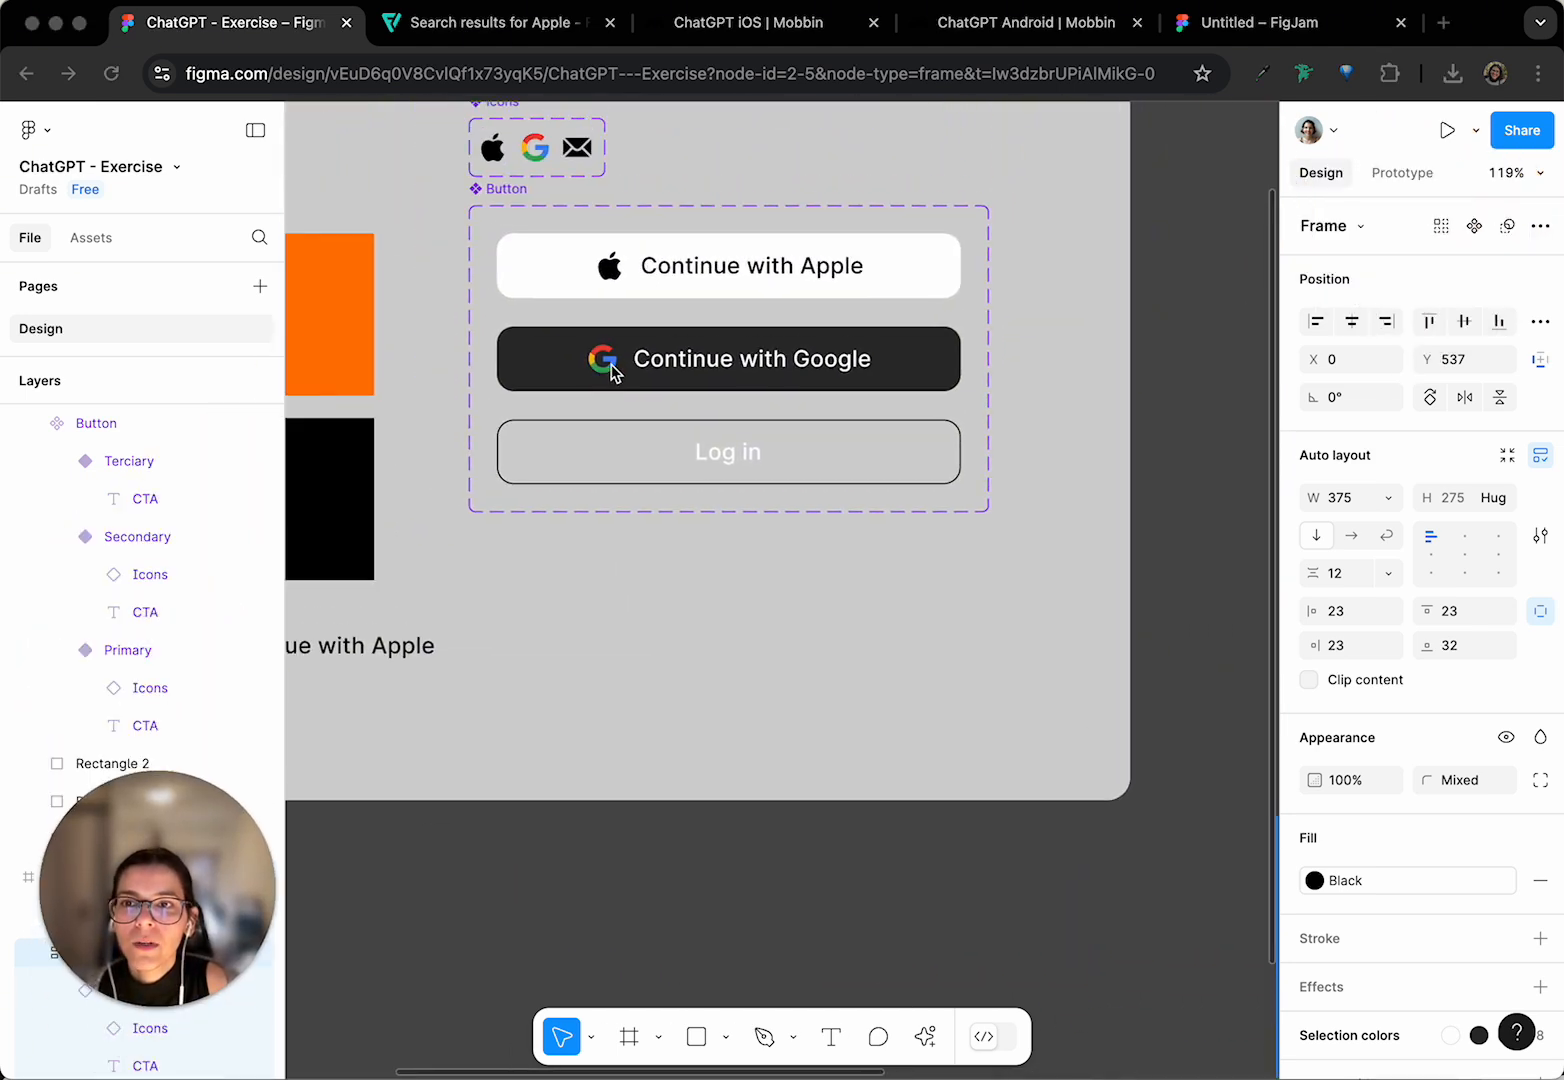
{"action": "scroll", "coordinate": [604, 364], "scroll_direction": "down", "scroll_amount": 6}
{"action": "scroll", "coordinate": [604, 364], "scroll_direction": "right", "scroll_amount": 8}
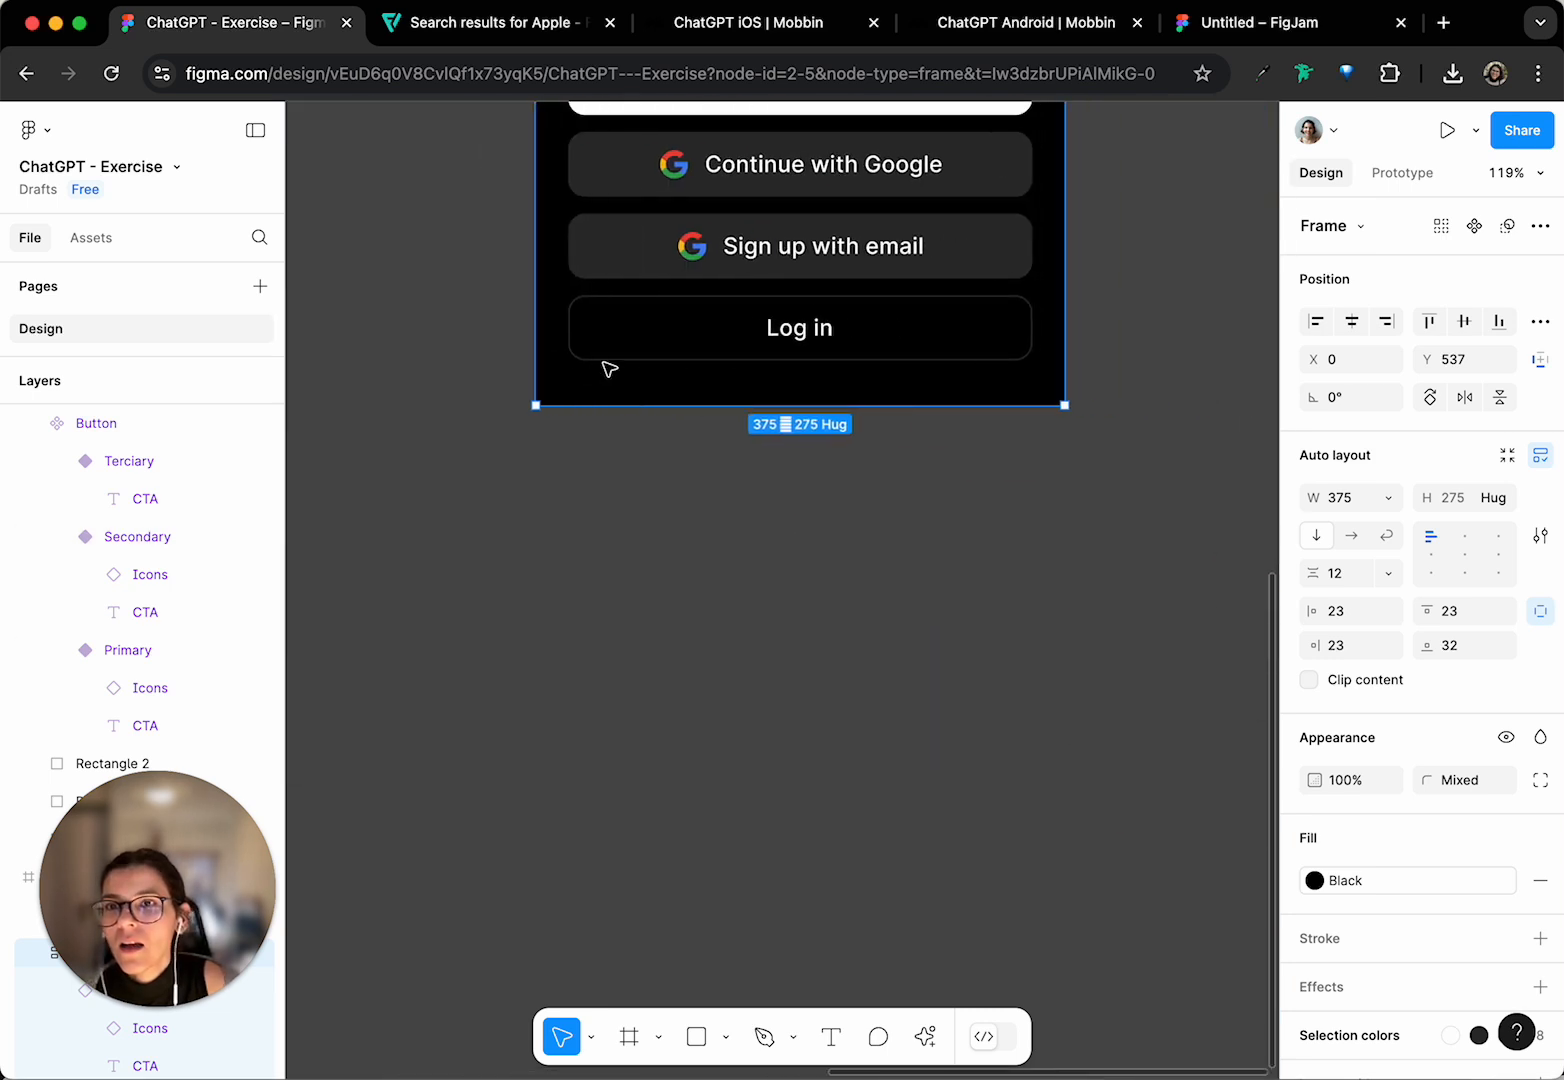
{"action": "scroll", "coordinate": [606, 366], "scroll_direction": "up", "scroll_amount": 5}
{"action": "scroll", "coordinate": [606, 366], "scroll_direction": "right", "scroll_amount": 1}
{"action": "scroll", "coordinate": [670, 585], "scroll_direction": "up", "scroll_amount": 5}
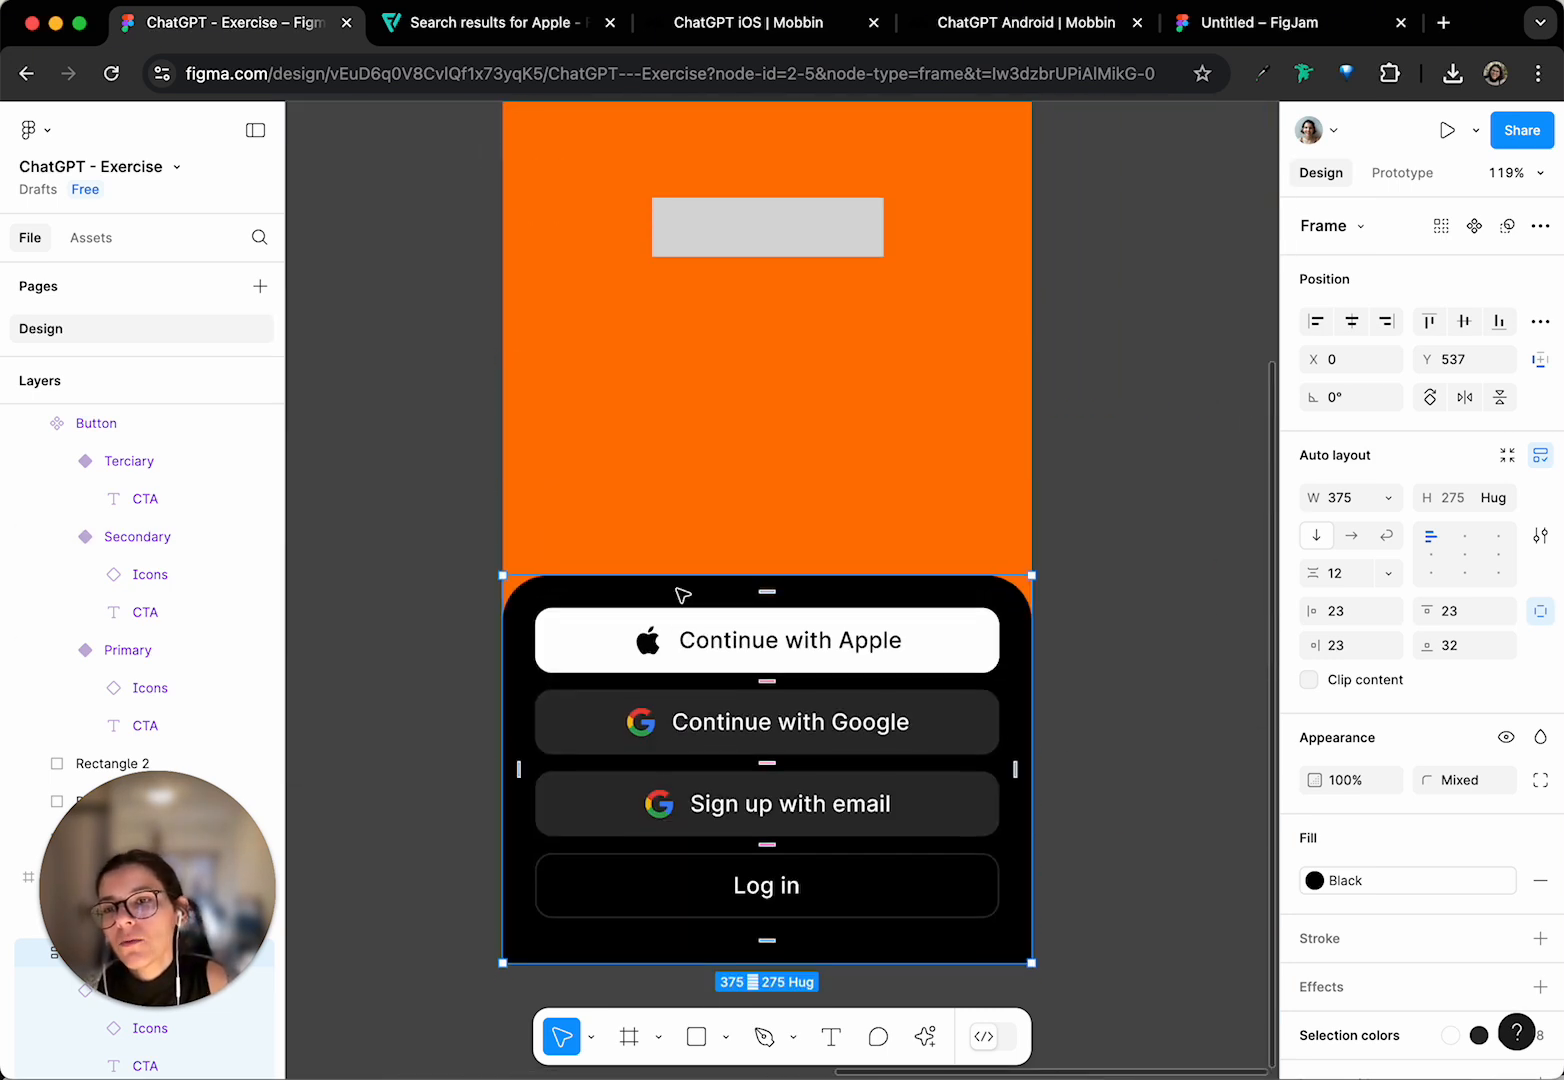
{"action": "scroll", "coordinate": [680, 569], "scroll_direction": "down", "scroll_amount": 3, "text": "ctrl"}
{"action": "scroll", "coordinate": [681, 572], "scroll_direction": "up", "scroll_amount": 8}
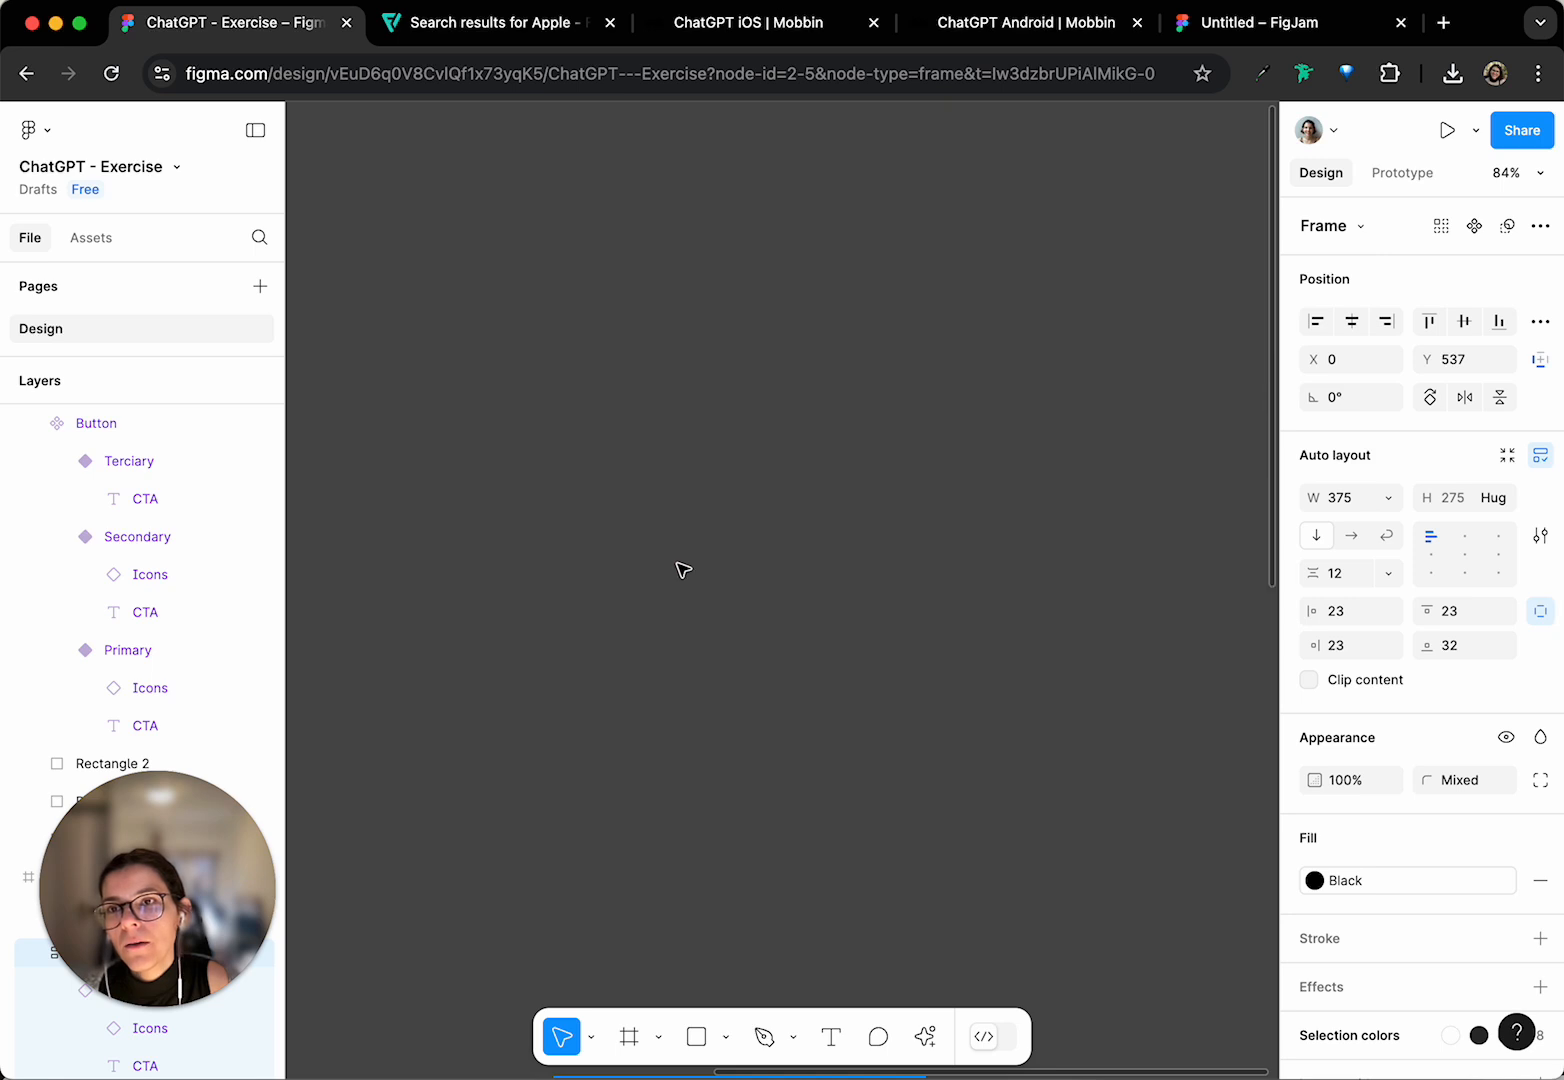
{"action": "scroll", "coordinate": [681, 568], "scroll_direction": "down", "scroll_amount": 10}
{"action": "scroll", "coordinate": [683, 570], "scroll_direction": "down", "scroll_amount": 5, "text": "ctrl"}
{"action": "scroll", "coordinate": [677, 564], "scroll_direction": "up", "scroll_amount": 7}
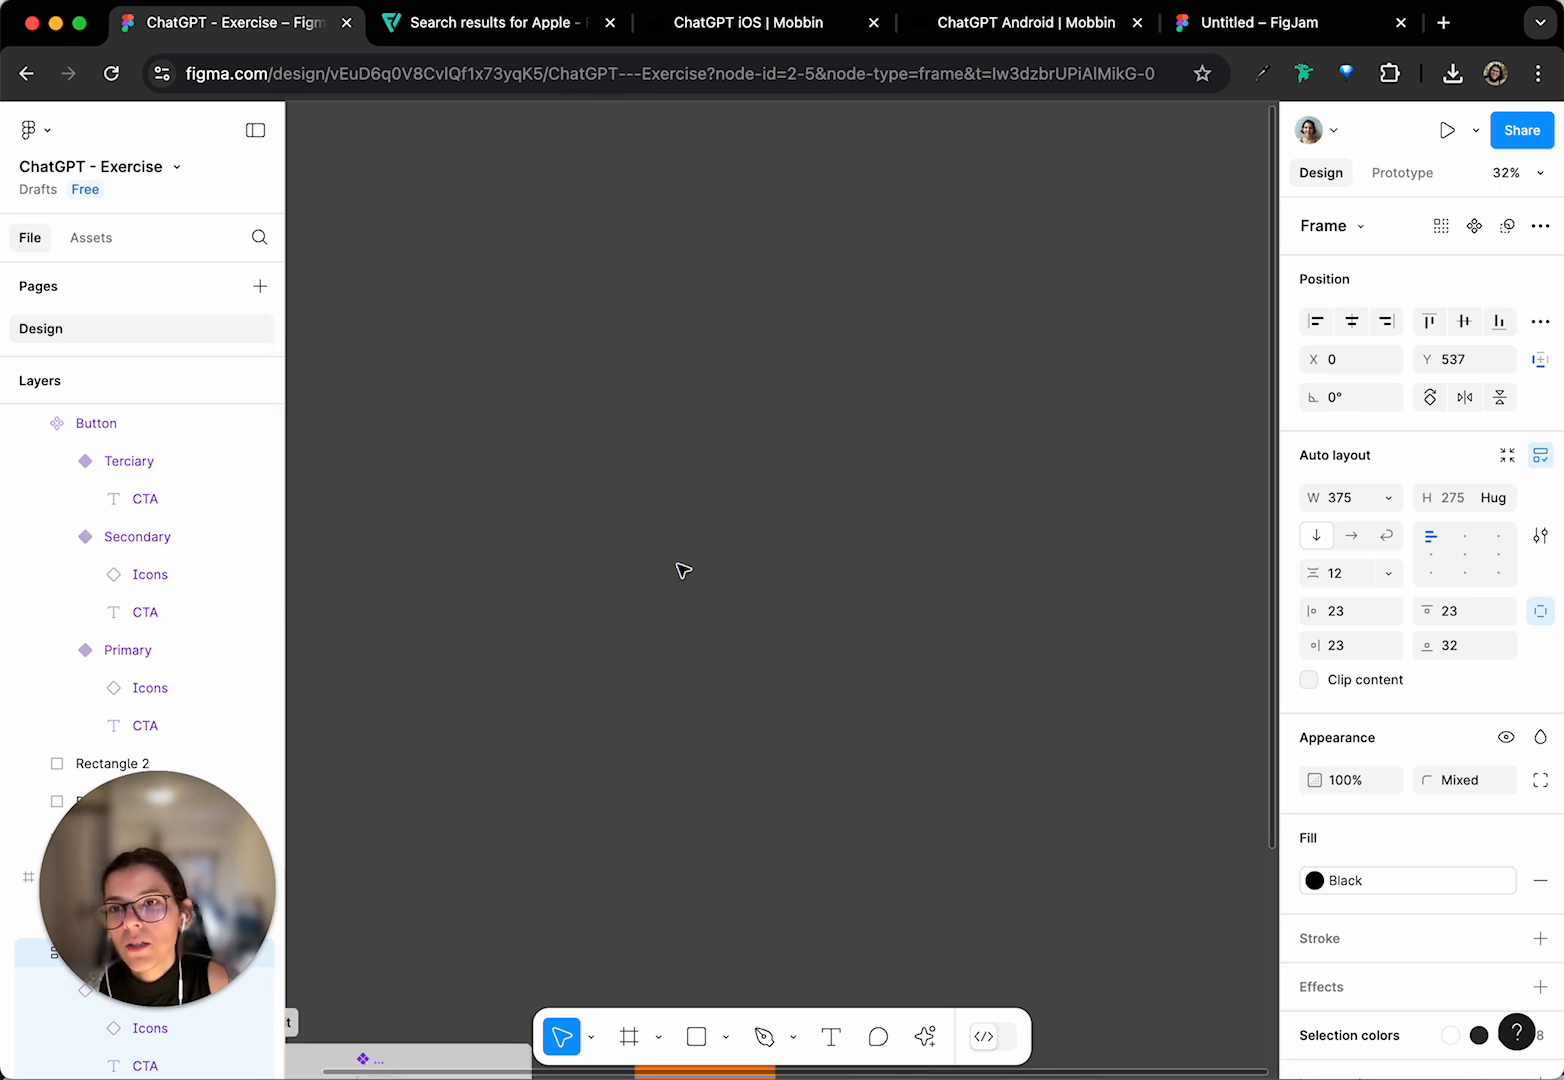
{"action": "scroll", "coordinate": [679, 563], "scroll_direction": "down", "scroll_amount": 9}
{"action": "scroll", "coordinate": [679, 563], "scroll_direction": "left", "scroll_amount": 4}
{"action": "scroll", "coordinate": [679, 563], "scroll_direction": "right", "scroll_amount": 2}
{"action": "scroll", "coordinate": [678, 562], "scroll_direction": "down", "scroll_amount": 5, "text": "ctrl"}
{"action": "scroll", "coordinate": [685, 570], "scroll_direction": "down", "scroll_amount": 3, "text": "ctrl"}
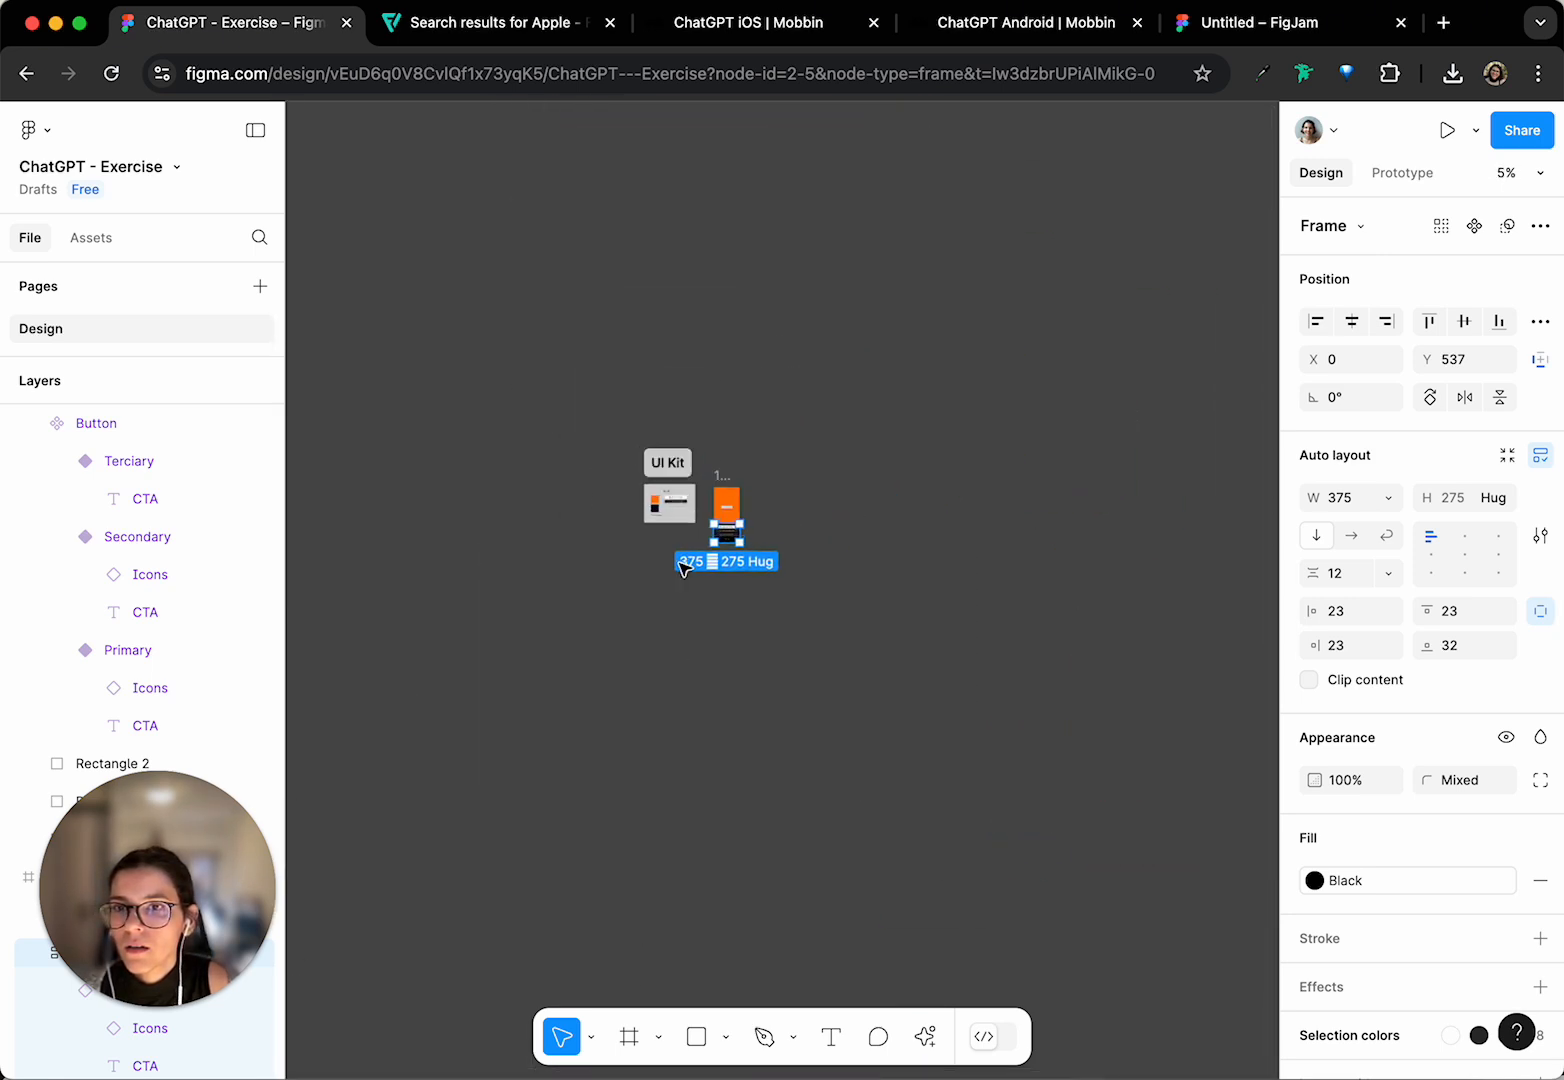
{"action": "scroll", "coordinate": [700, 560], "scroll_direction": "up", "scroll_amount": 6, "text": "ctrl"}
{"action": "scroll", "coordinate": [230, 530], "scroll_direction": "up", "scroll_amount": 10}
{"action": "scroll", "coordinate": [643, 455], "scroll_direction": "up", "scroll_amount": 6}
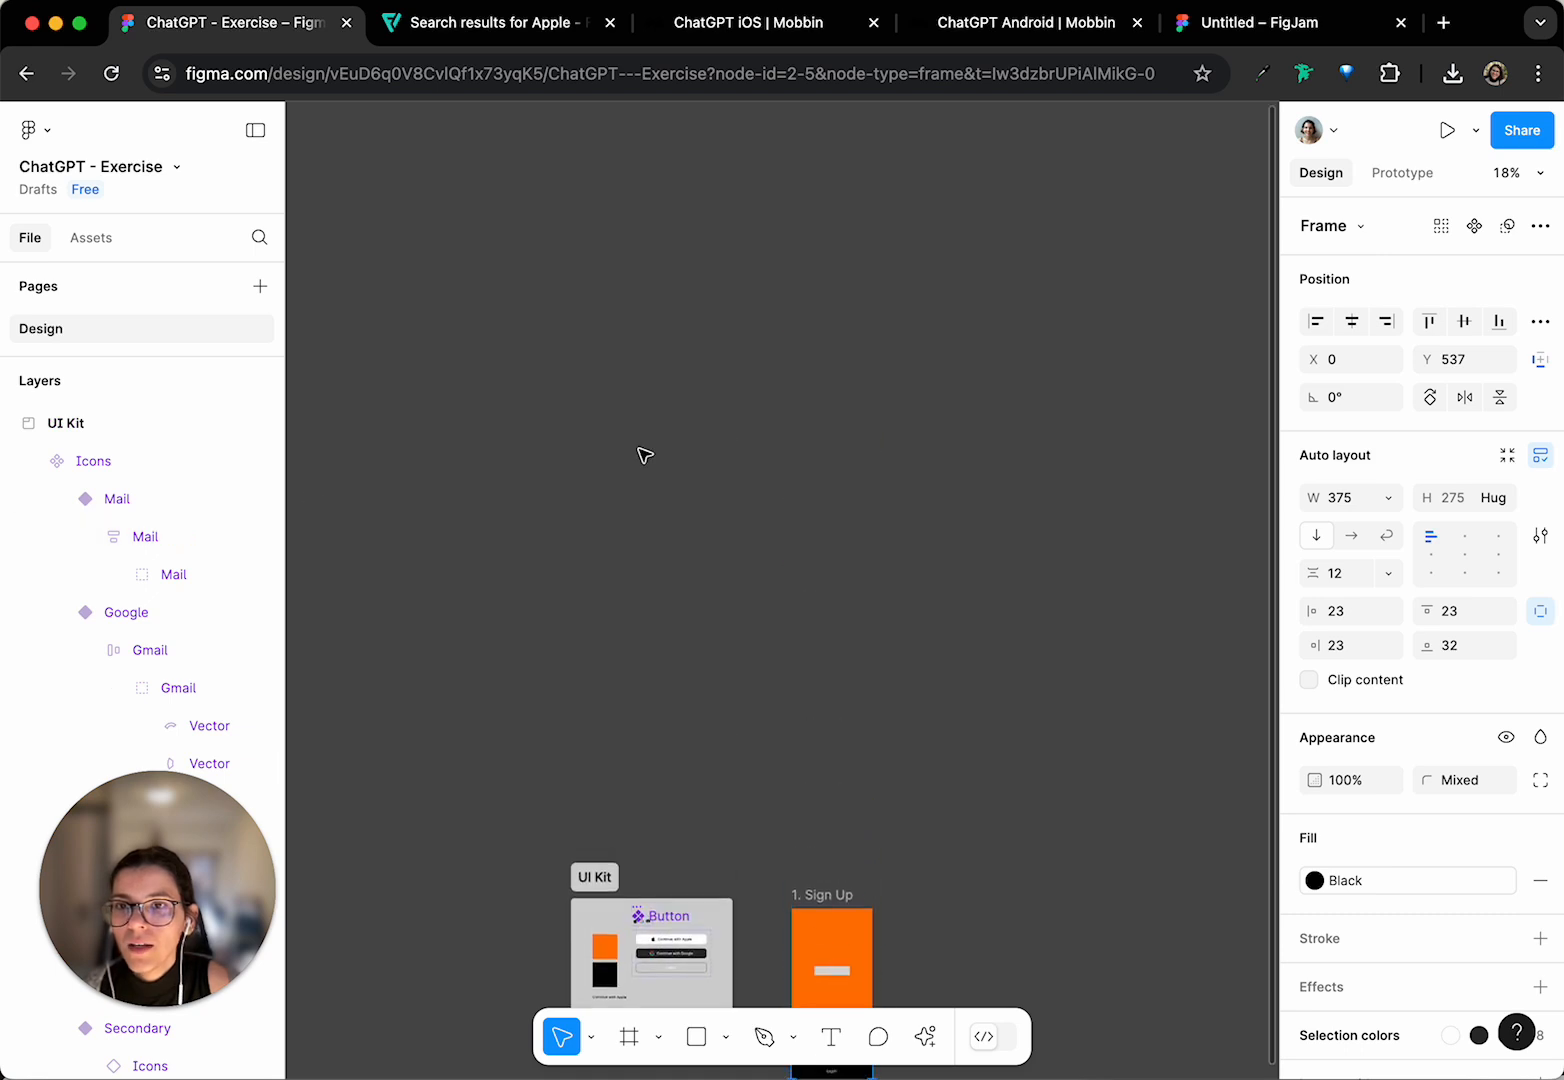
{"action": "scroll", "coordinate": [643, 455], "scroll_direction": "down", "scroll_amount": 7}
{"action": "scroll", "coordinate": [35, 506], "scroll_direction": "down", "scroll_amount": 6}
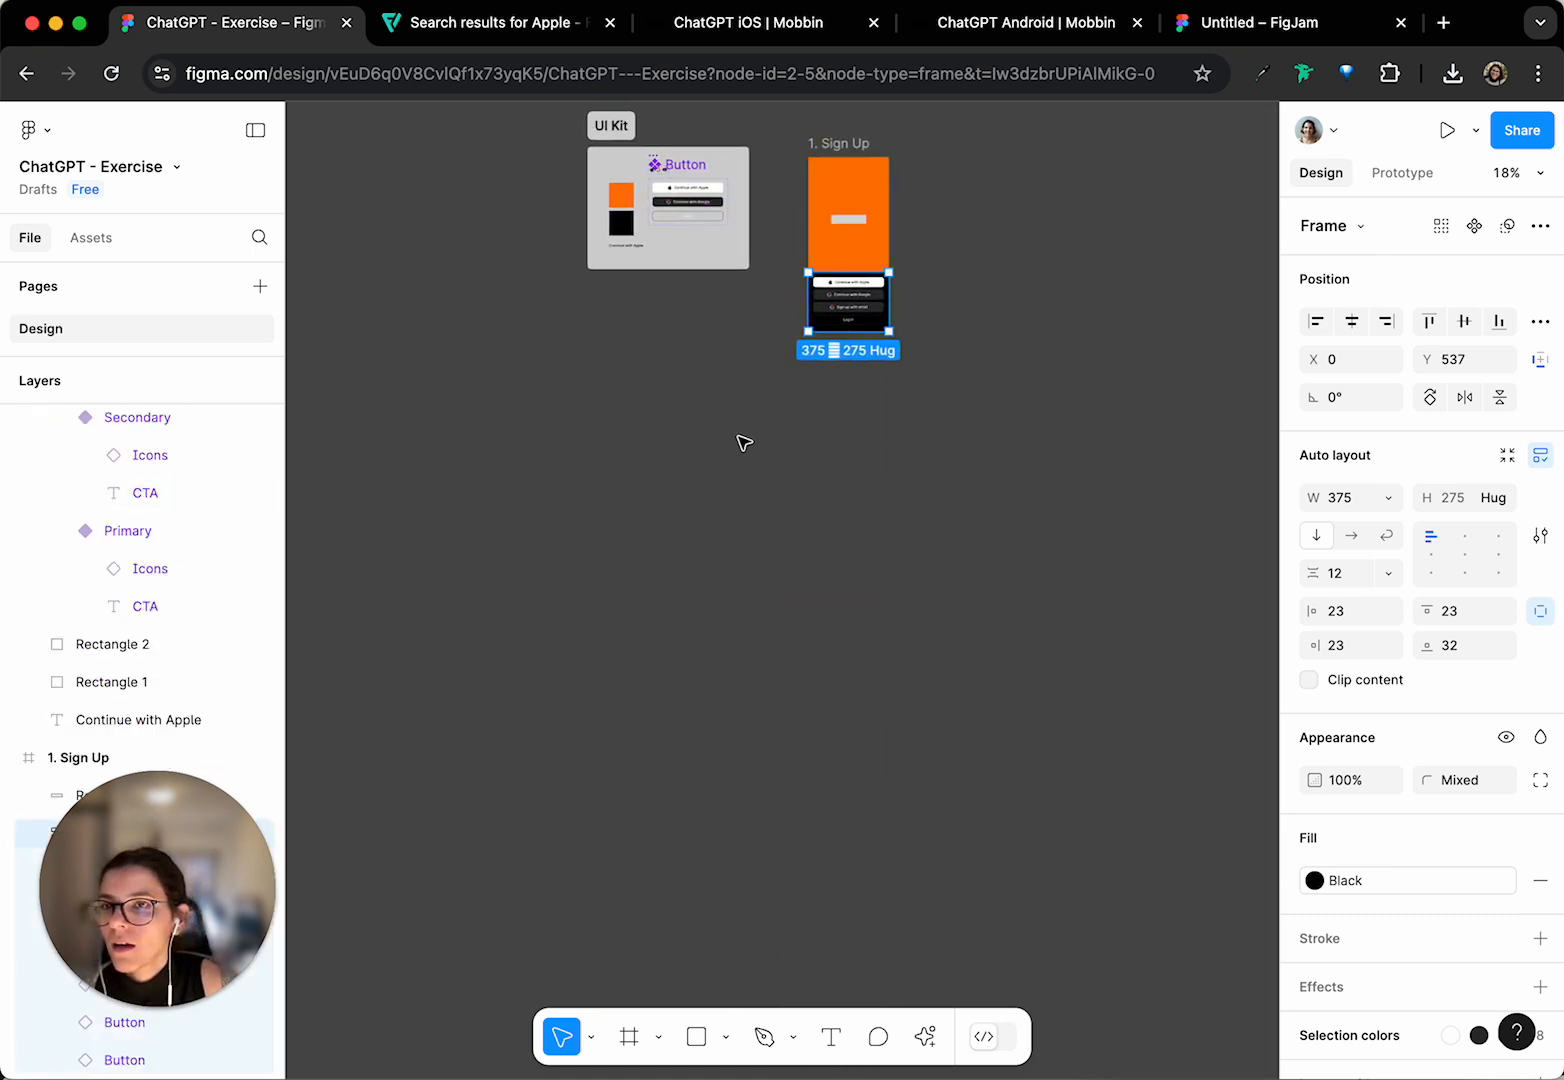
- Switch to the ChatGPT iOS page on Mobbin and copy the orange ChatGPT sign-up screen from the Onboarding flow
{"action": "scroll", "coordinate": [761, 430], "scroll_direction": "up", "scroll_amount": 5}
{"action": "scroll", "coordinate": [761, 430], "scroll_direction": "up", "scroll_amount": 5, "text": "ctrl"}
{"action": "scroll", "coordinate": [761, 430], "scroll_direction": "down", "scroll_amount": 5}
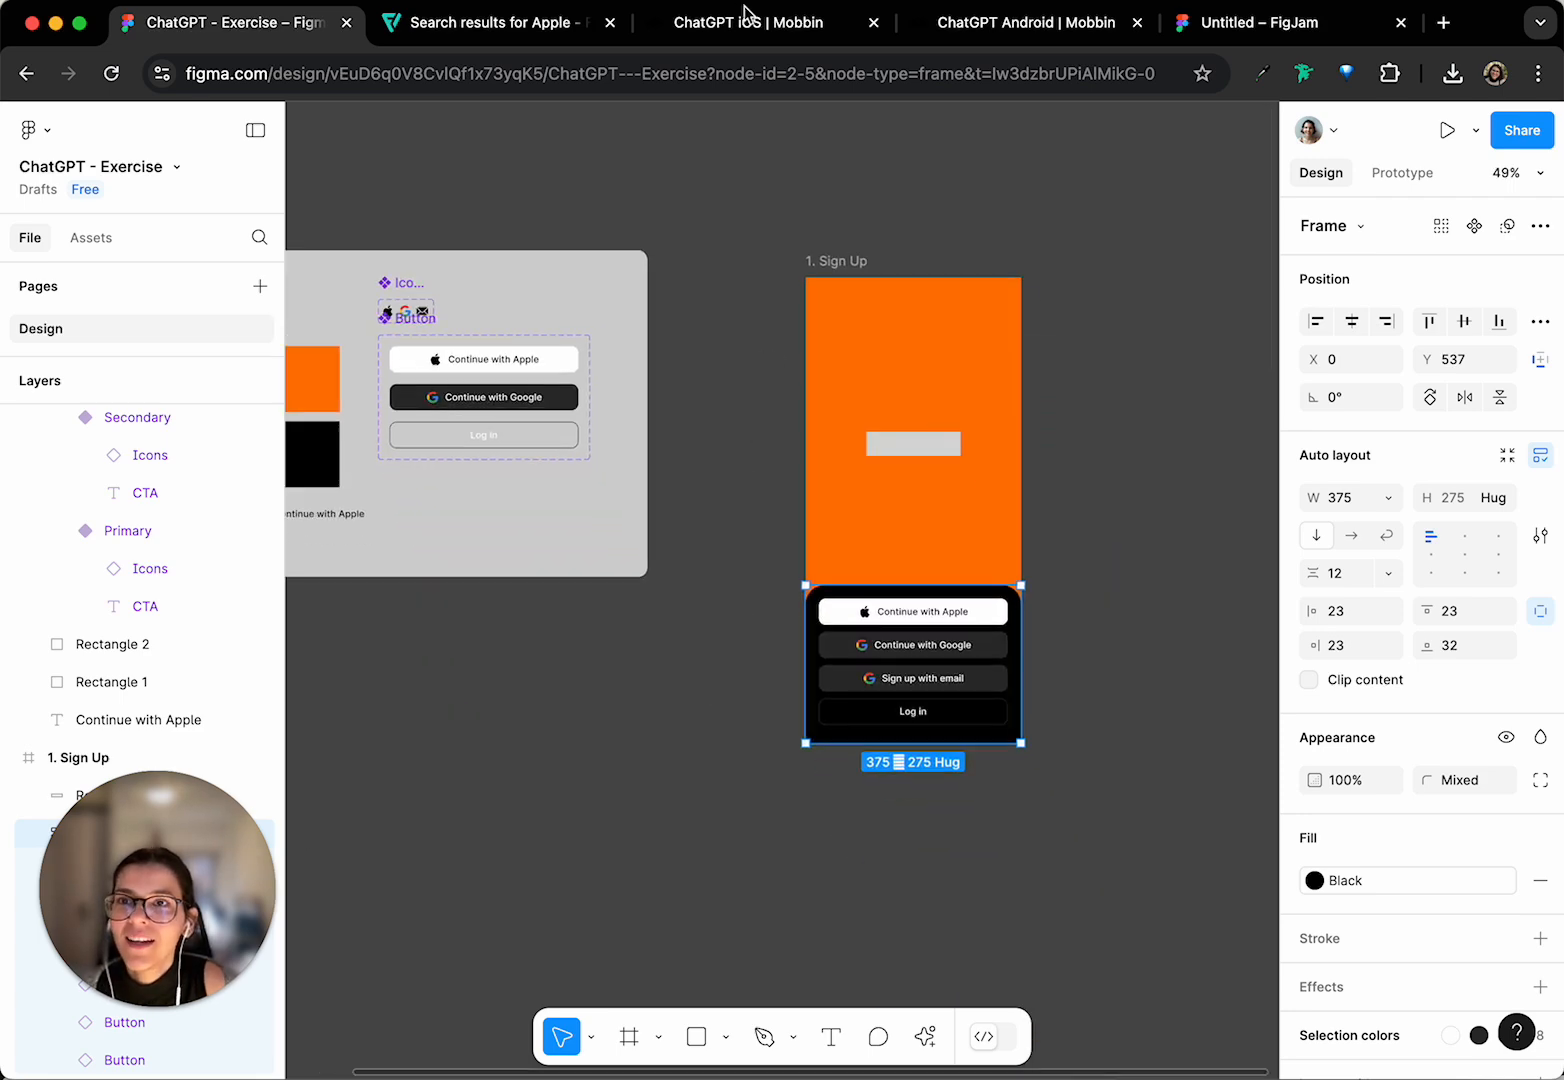
{"action": "left_click", "coordinate": [749, 171]}
{"action": "left_click", "coordinate": [764, 24]}
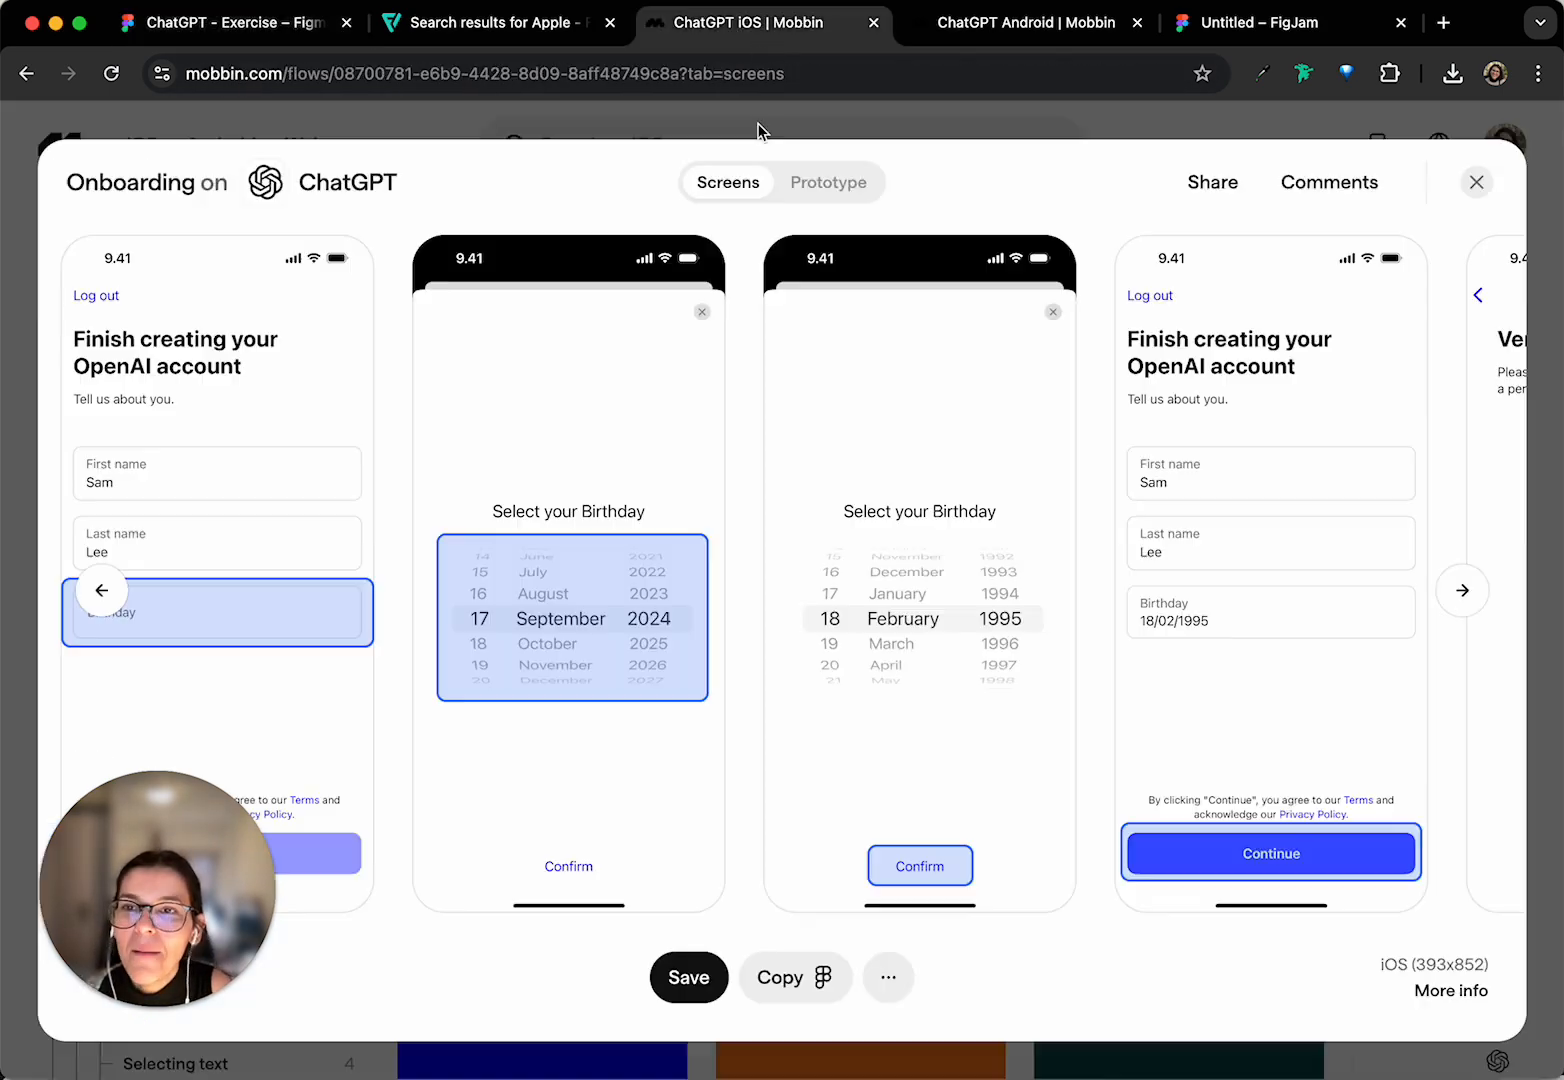
{"action": "left_click", "coordinate": [1477, 182]}
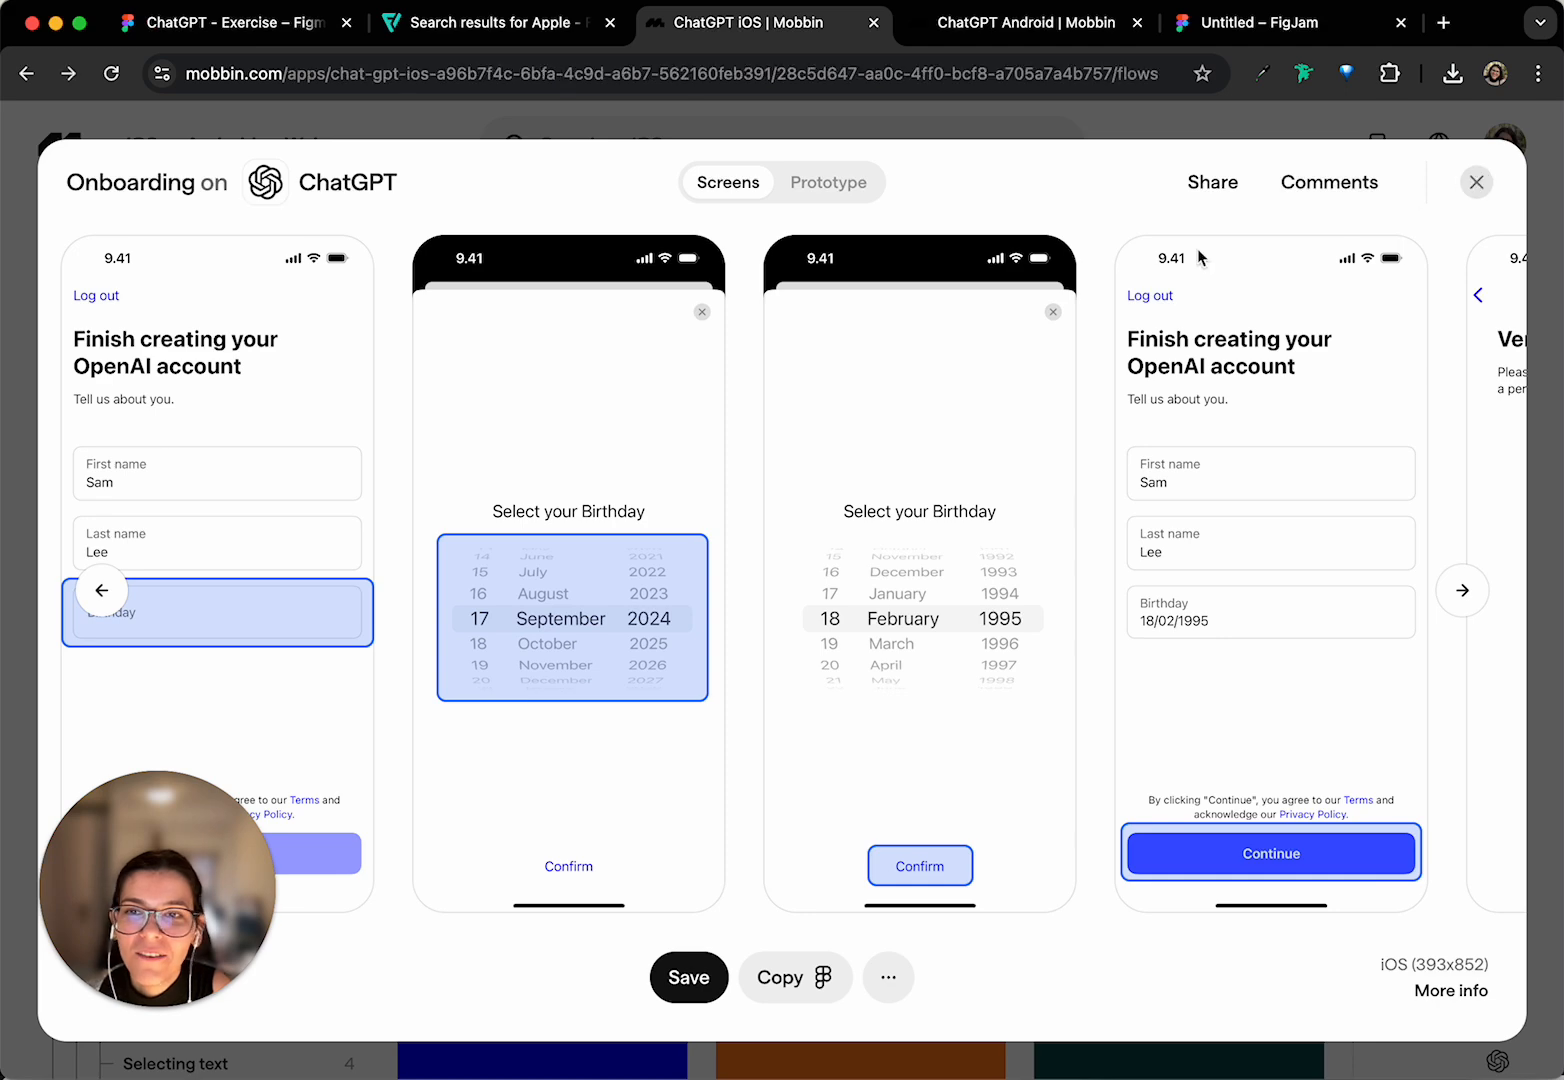
{"action": "left_click", "coordinate": [811, 683]}
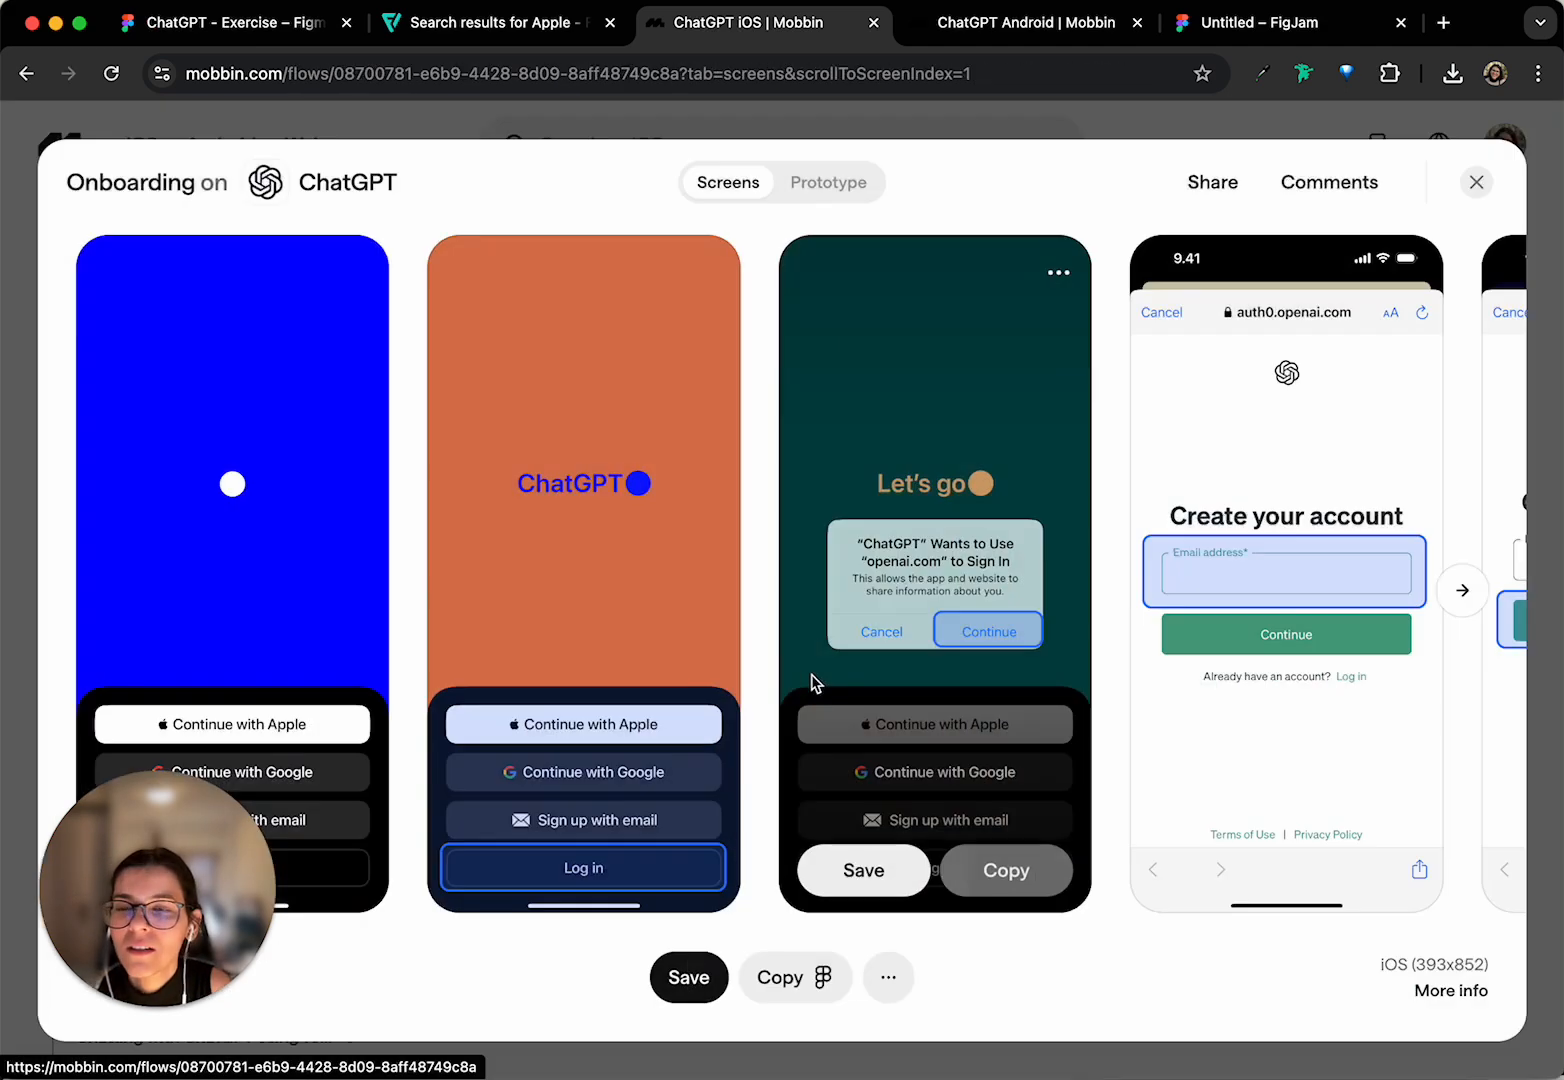
{"action": "right_click", "coordinate": [559, 506]}
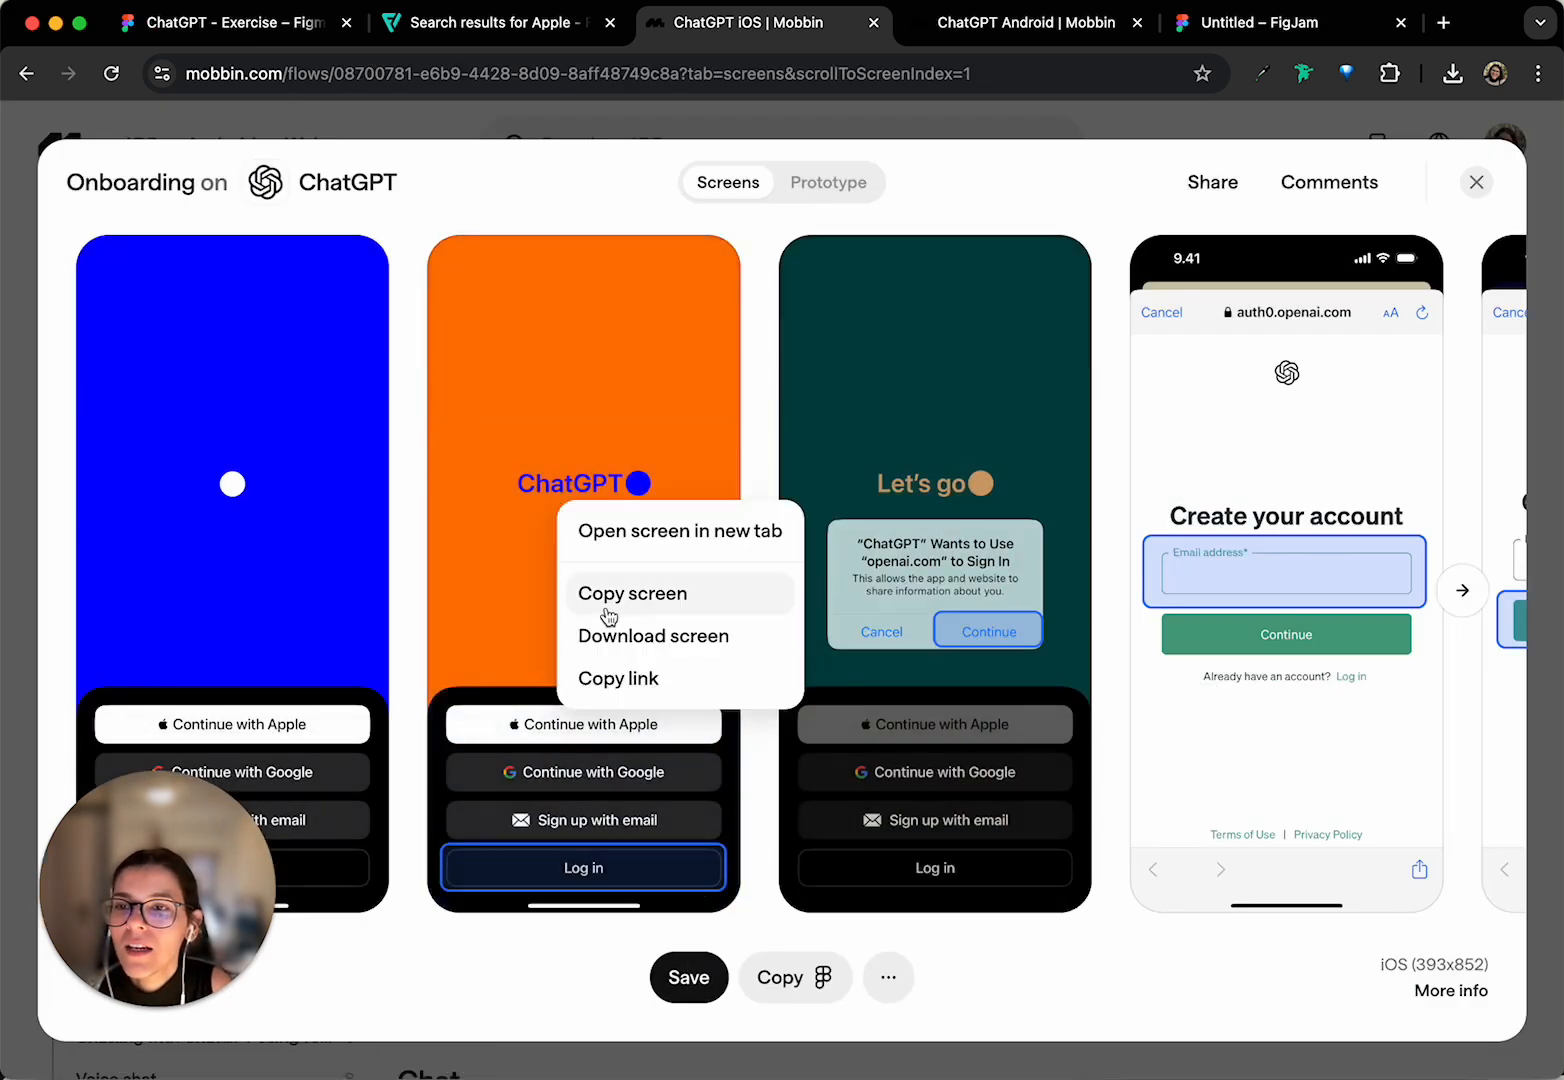
{"action": "left_click", "coordinate": [633, 600]}
- Return to the ChatGPT - Exercise file in Figma and paste the copied screen onto the canvas
{"action": "left_click", "coordinate": [258, 26]}
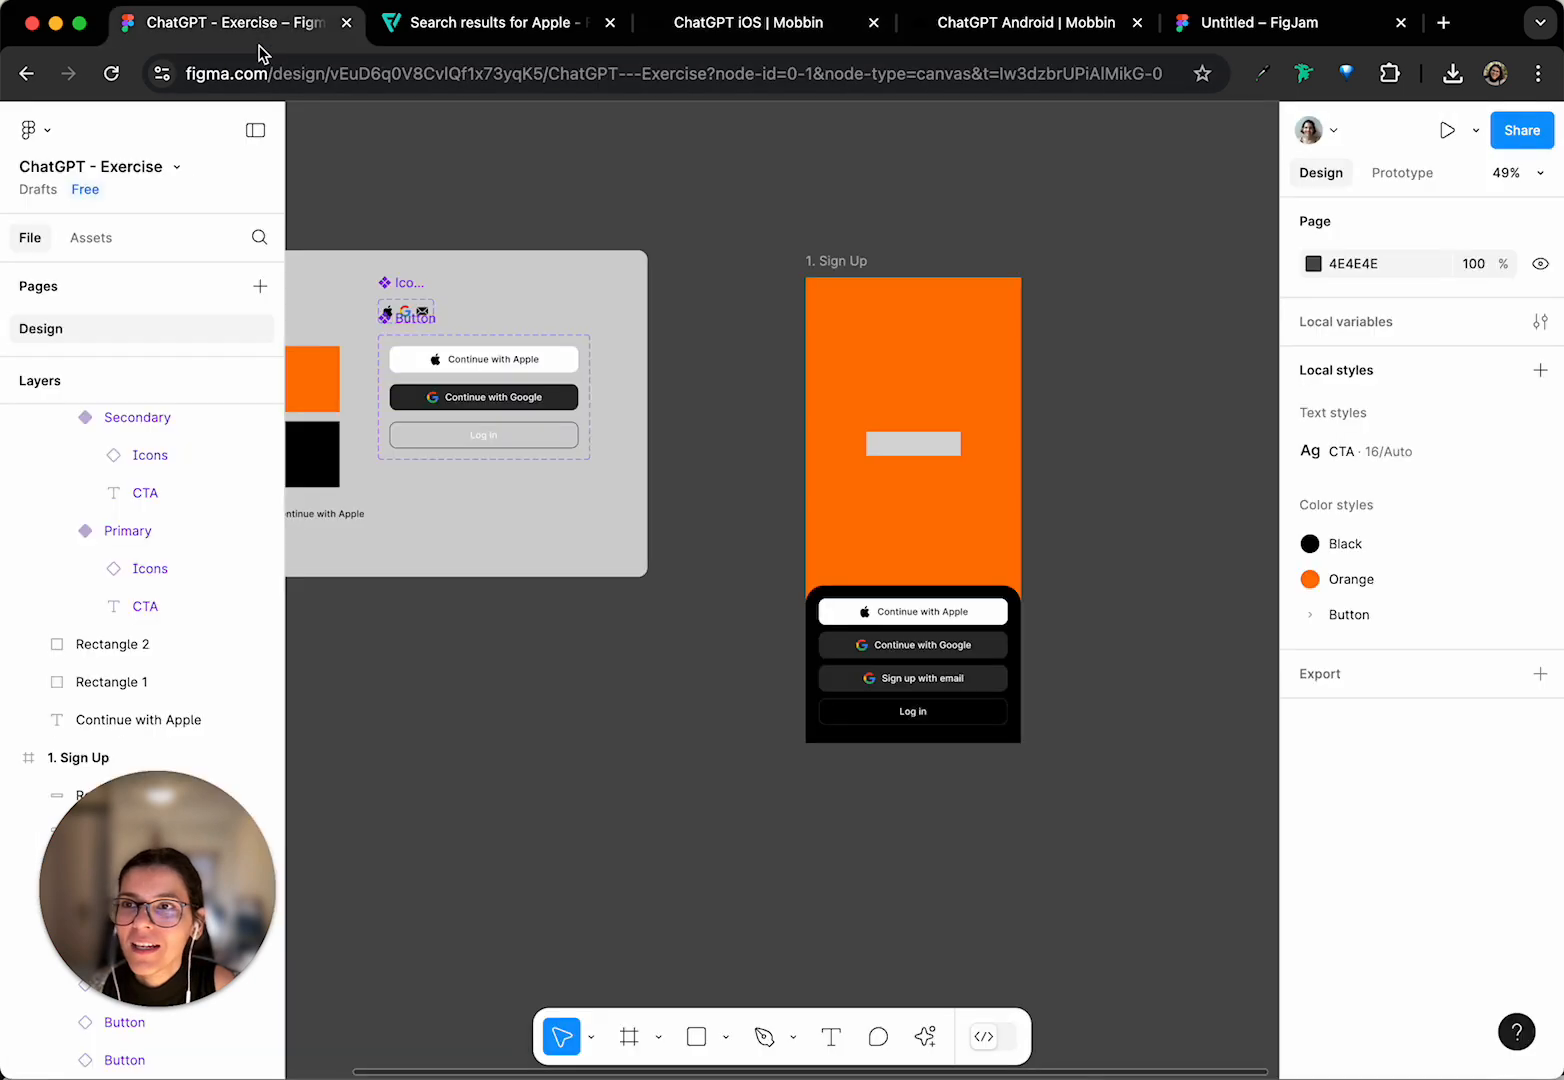
{"action": "scroll", "coordinate": [970, 350], "scroll_direction": "up", "scroll_amount": 5}
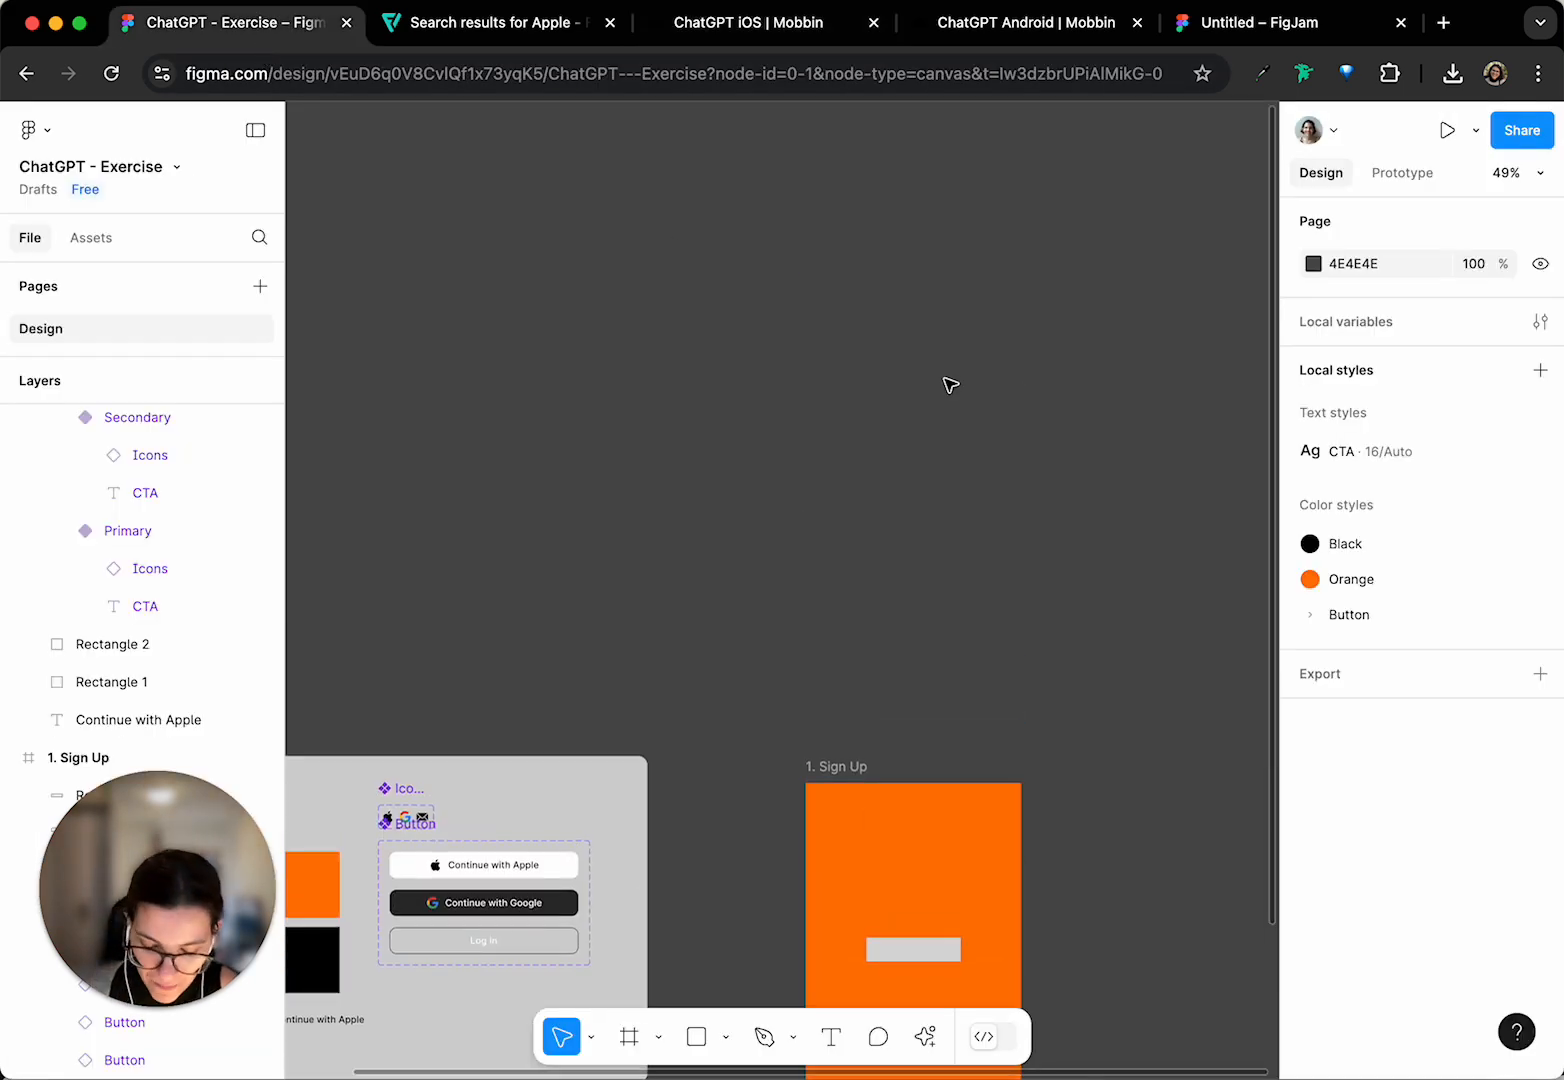
{"action": "key", "text": "super+v"}
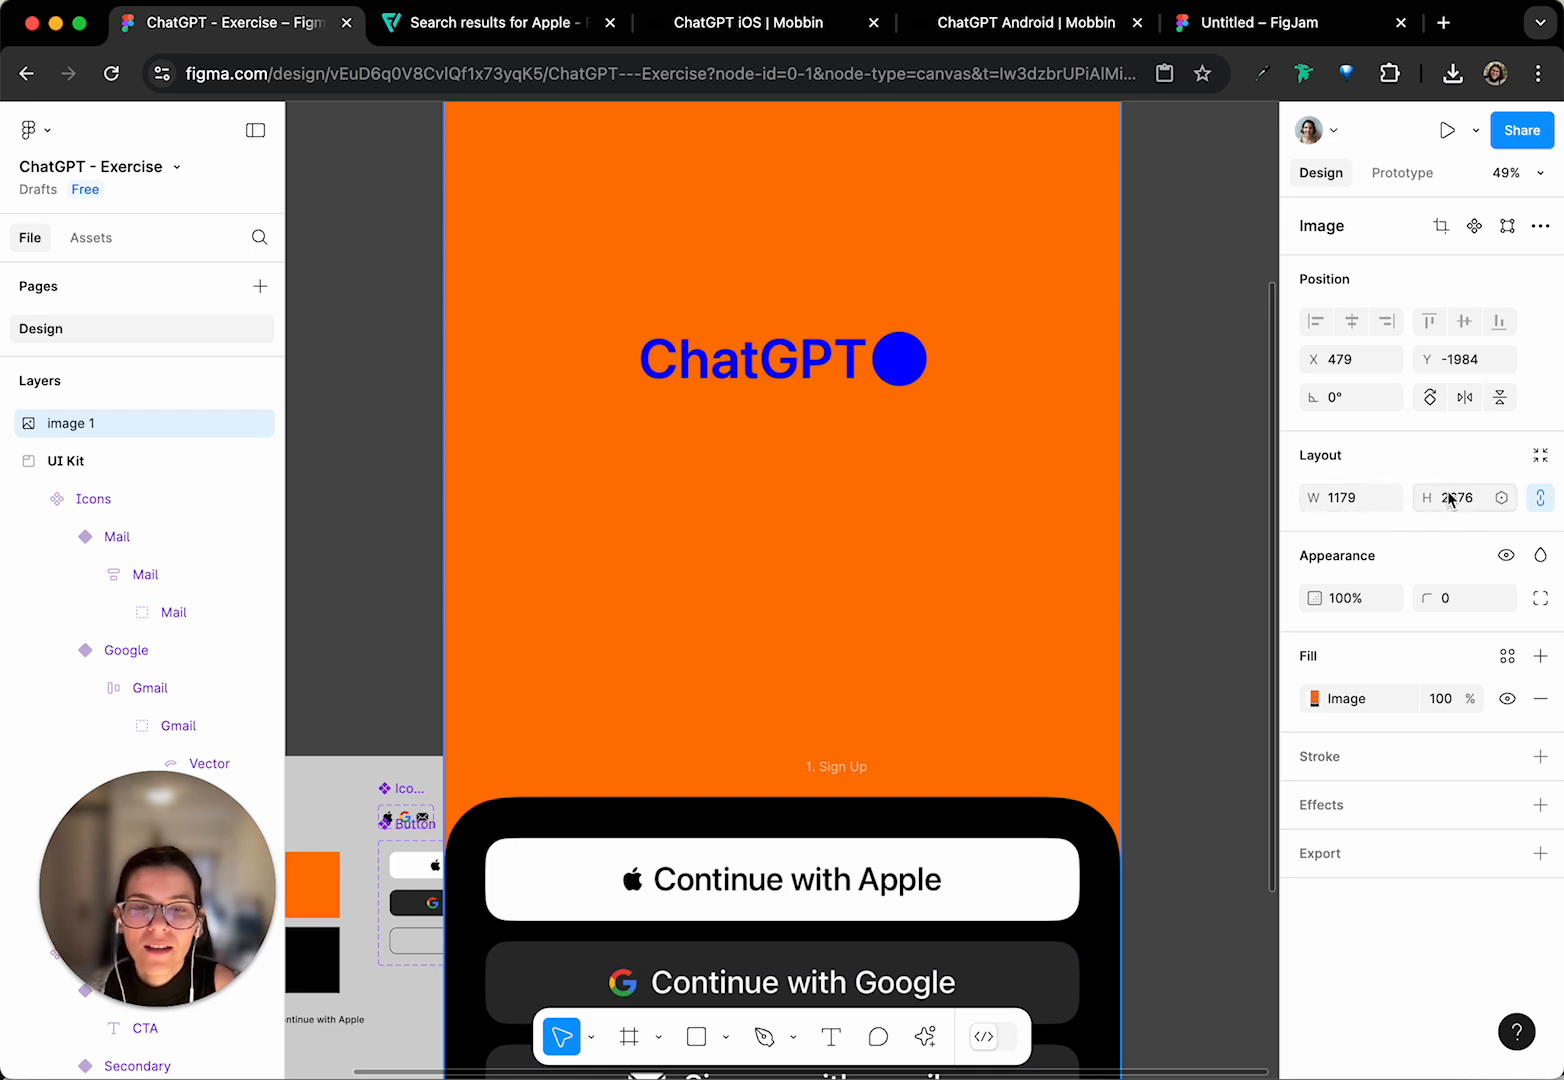
- Scale the pasted image to a width of 375 and place it directly above the 1. Sign Up frame, aligned with its edges
{"action": "left_click", "coordinate": [1340, 497]}
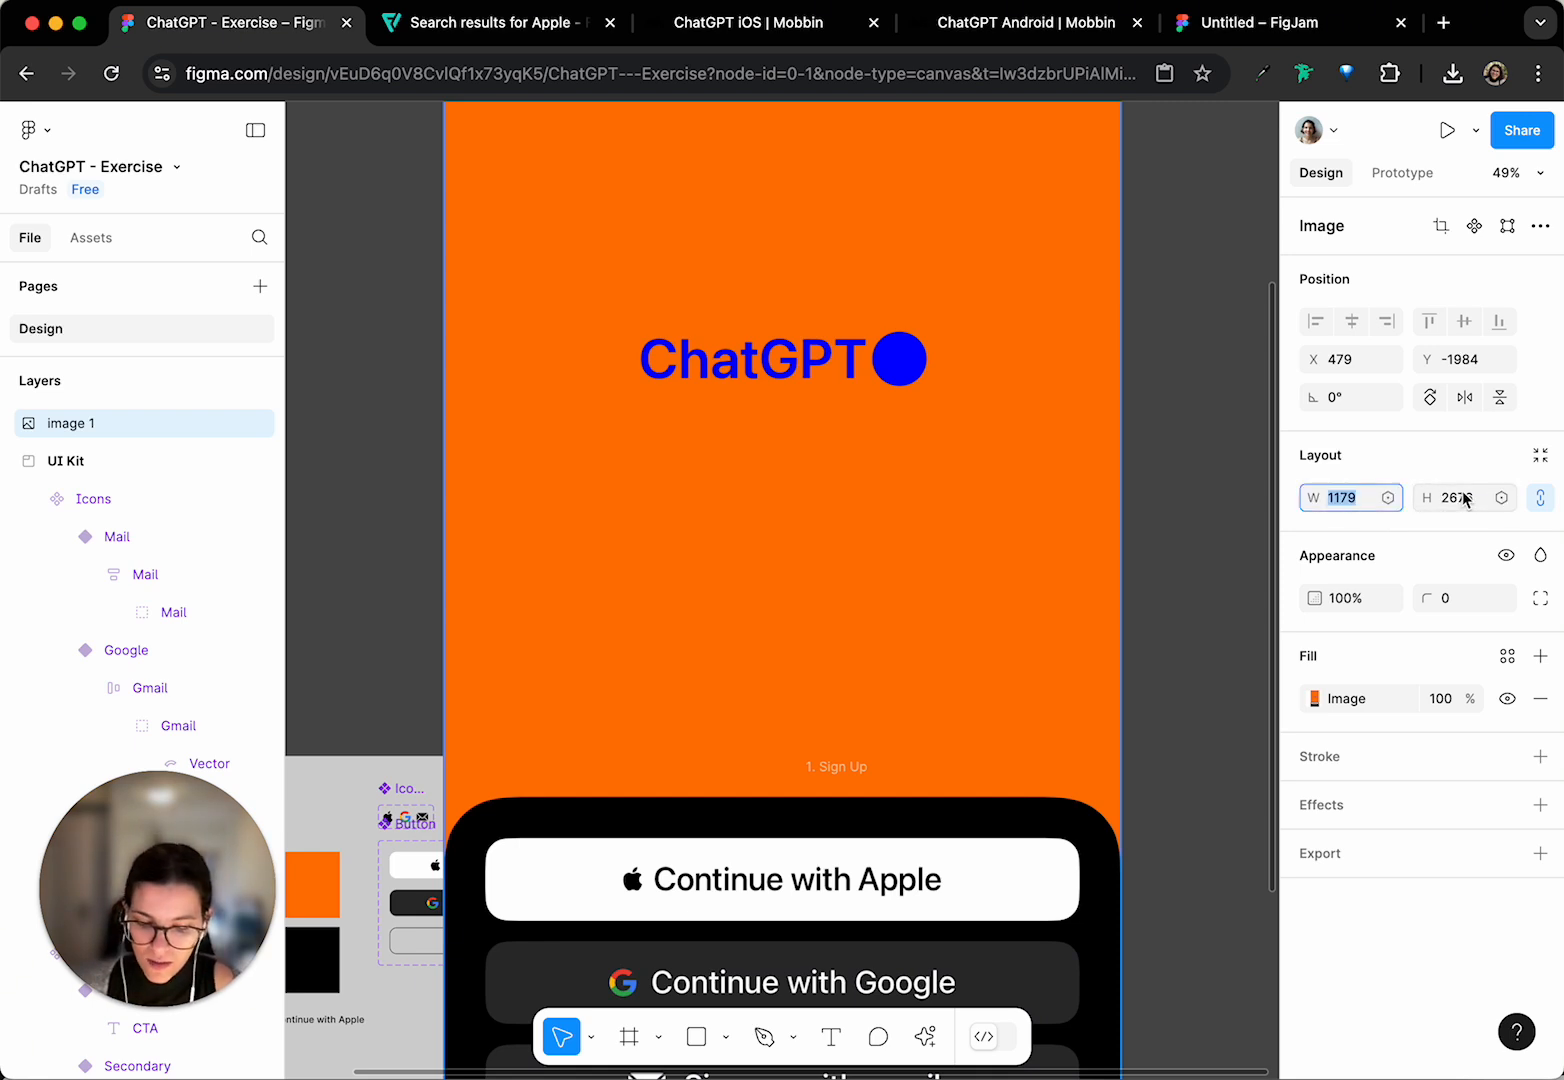
{"action": "type", "text": "375"}
{"action": "key", "text": "Return"}
{"action": "left_click_drag", "start_coordinate": [593, 247], "coordinate": [955, 603]}
{"action": "scroll", "coordinate": [955, 603], "scroll_direction": "down", "scroll_amount": 5}
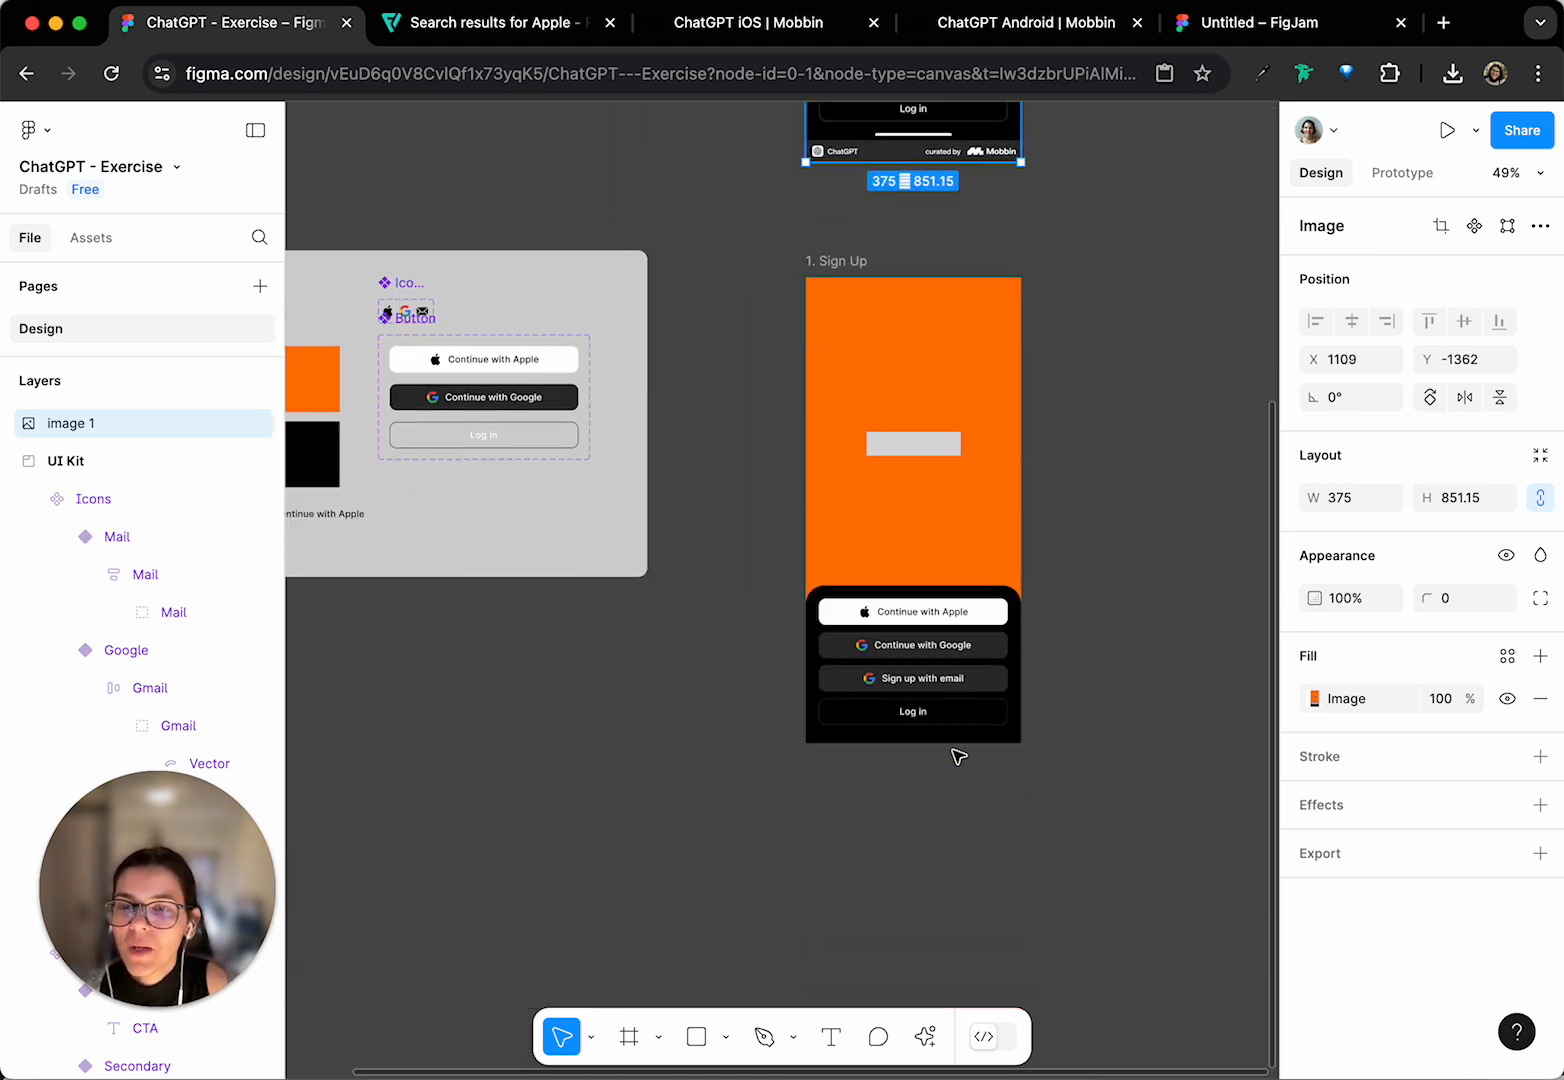
{"action": "left_click", "coordinate": [1058, 626]}
- Compare the button icons in the pasted reference image with those on the 1. Sign Up screen
{"action": "scroll", "coordinate": [960, 615], "scroll_direction": "up", "scroll_amount": 5}
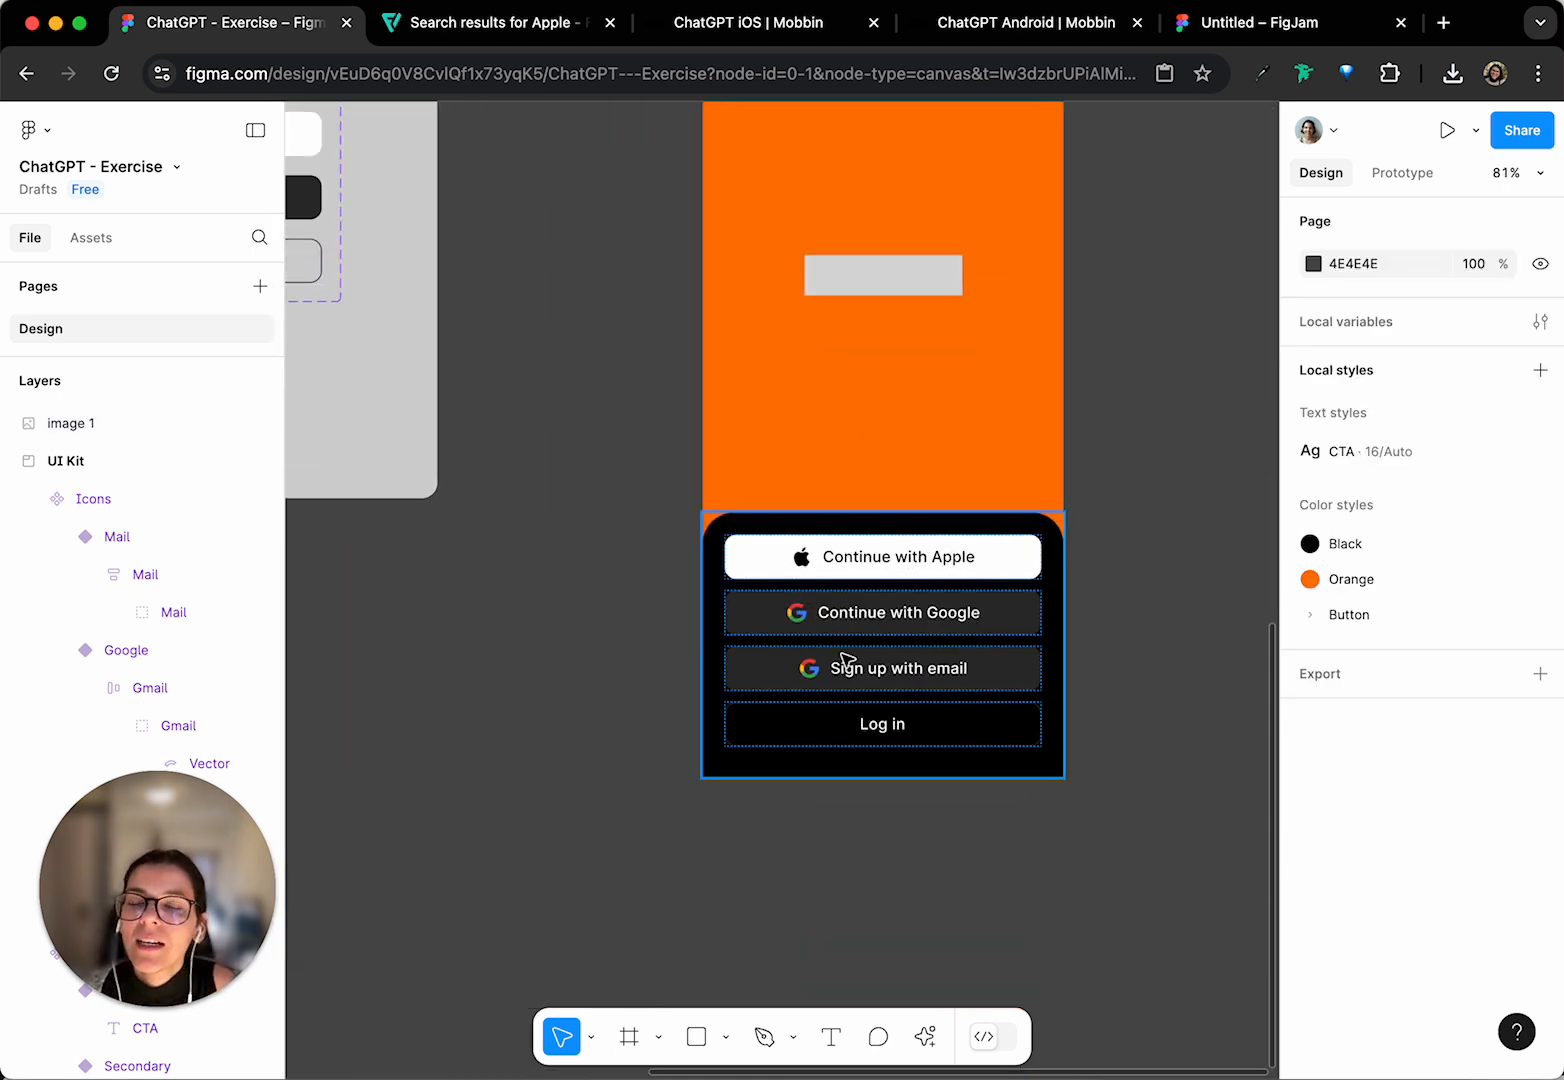
{"action": "scroll", "coordinate": [848, 660], "scroll_direction": "up", "scroll_amount": 5}
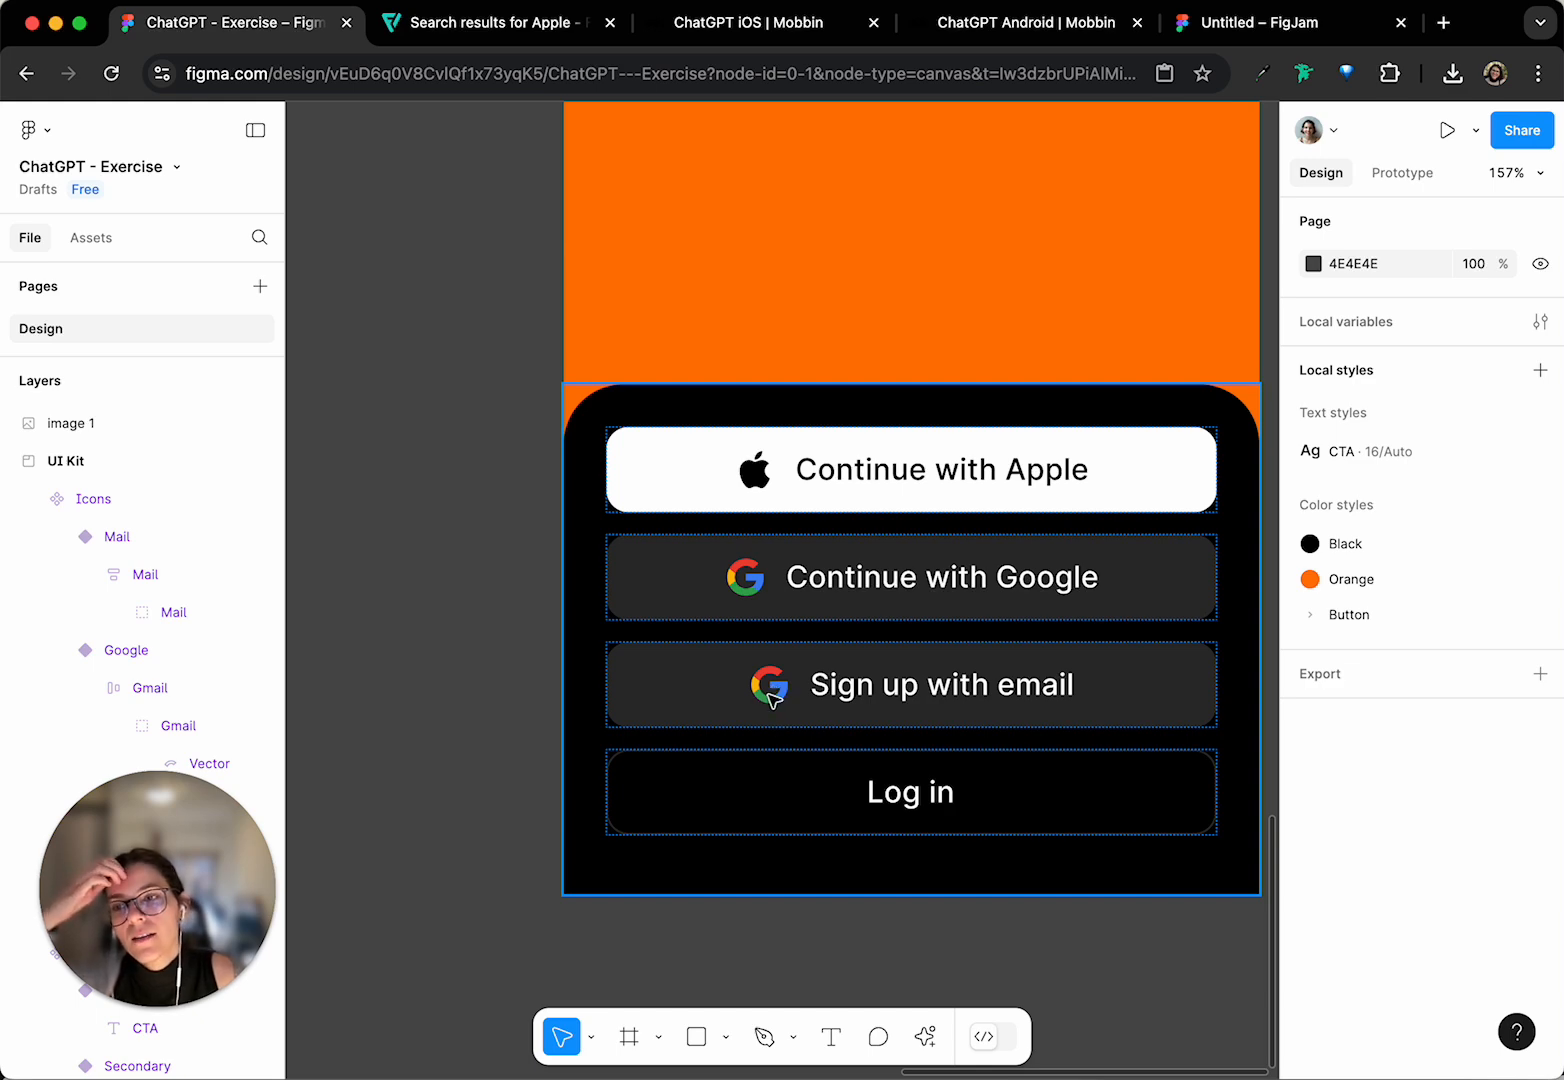
{"action": "scroll", "coordinate": [796, 698], "scroll_direction": "up", "scroll_amount": 15}
{"action": "scroll", "coordinate": [806, 681], "scroll_direction": "up", "scroll_amount": 5}
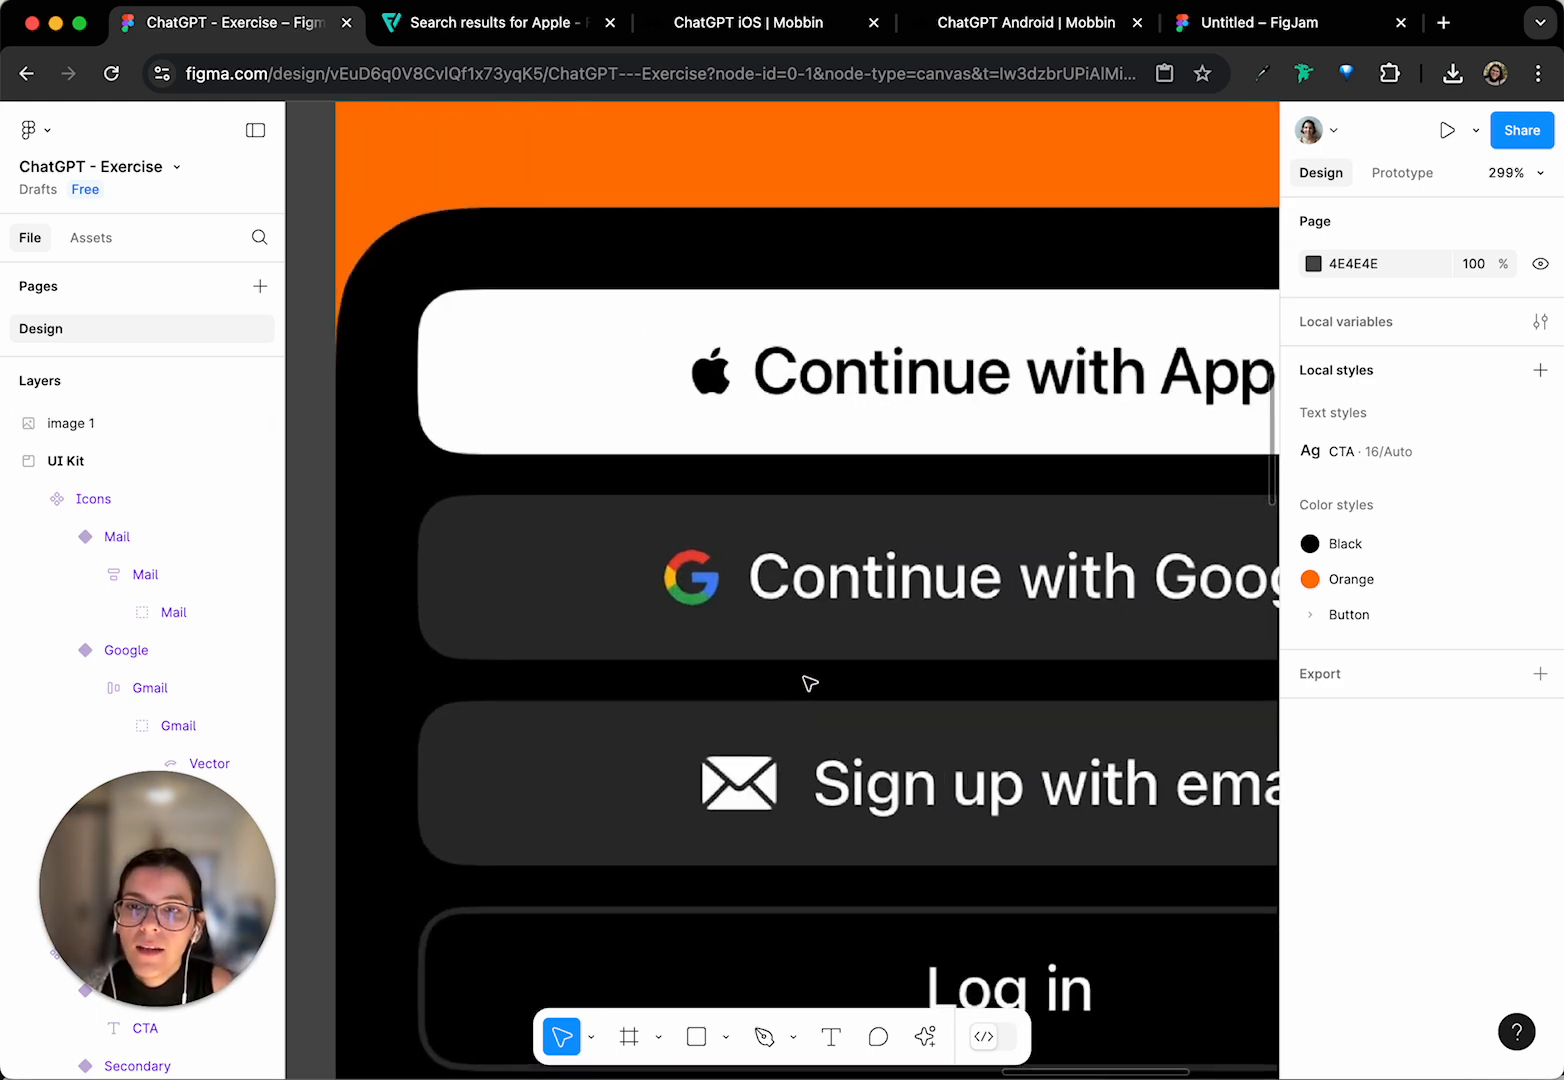
{"action": "scroll", "coordinate": [755, 815], "scroll_direction": "down", "scroll_amount": 10}
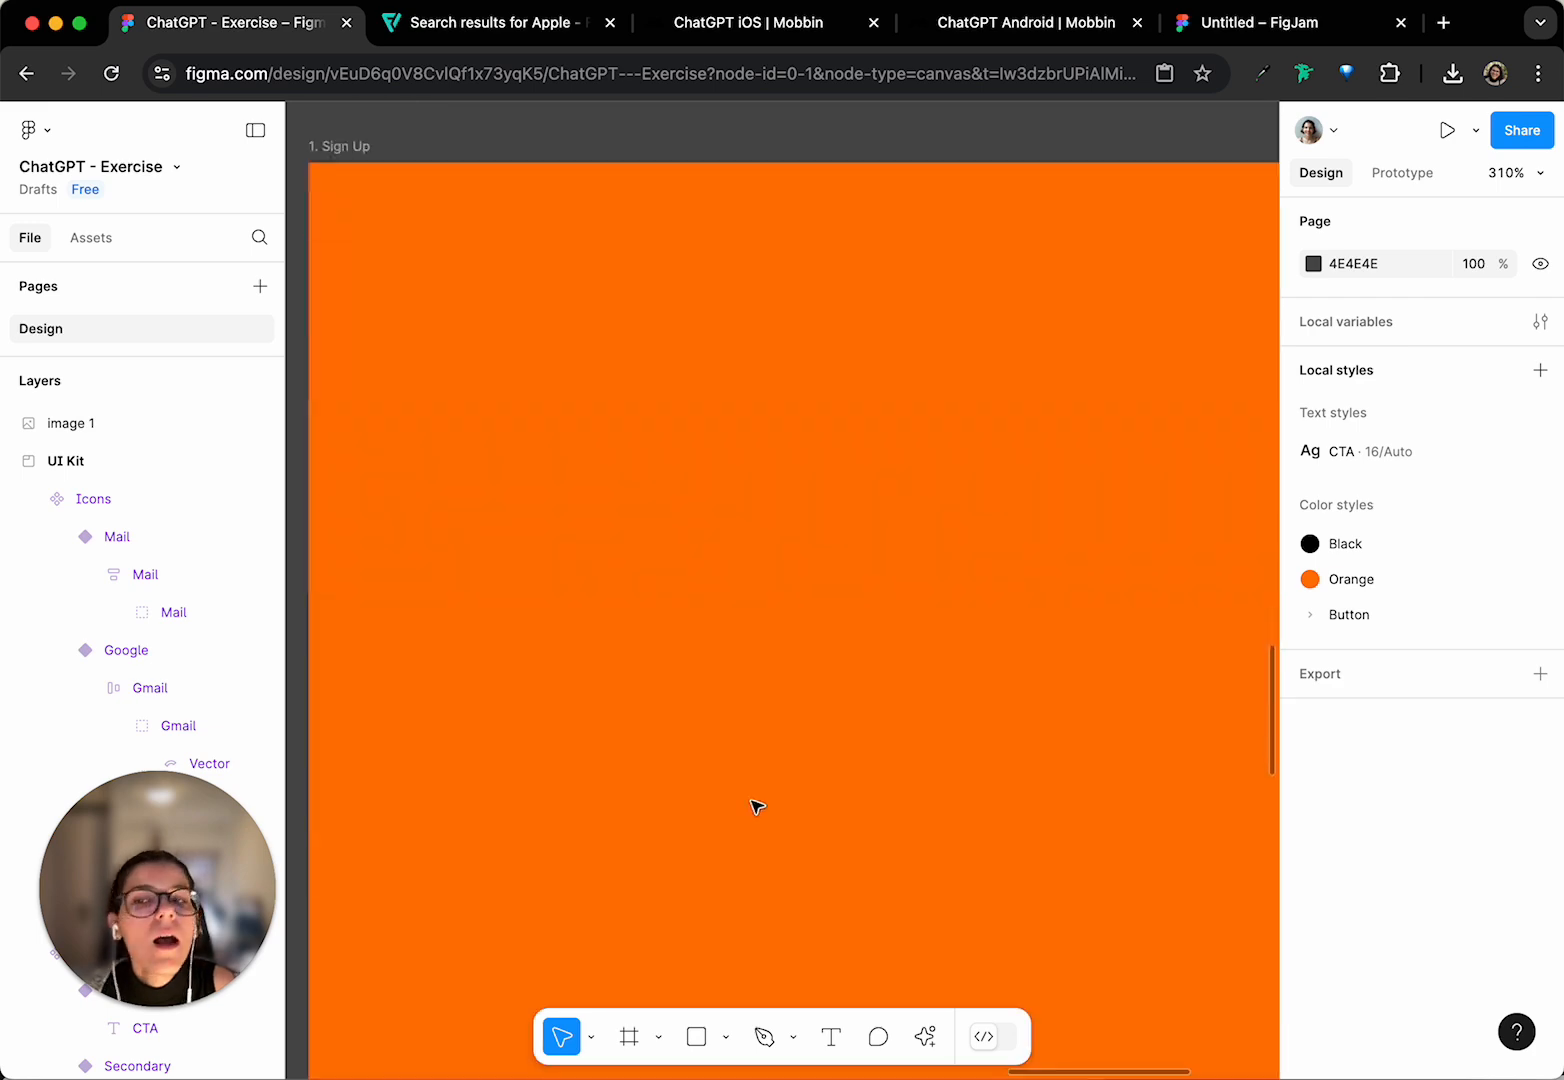
{"action": "scroll", "coordinate": [756, 810], "scroll_direction": "down", "scroll_amount": 5}
{"action": "scroll", "coordinate": [757, 805], "scroll_direction": "down", "scroll_amount": 10}
{"action": "scroll", "coordinate": [817, 709], "scroll_direction": "up", "scroll_amount": 5}
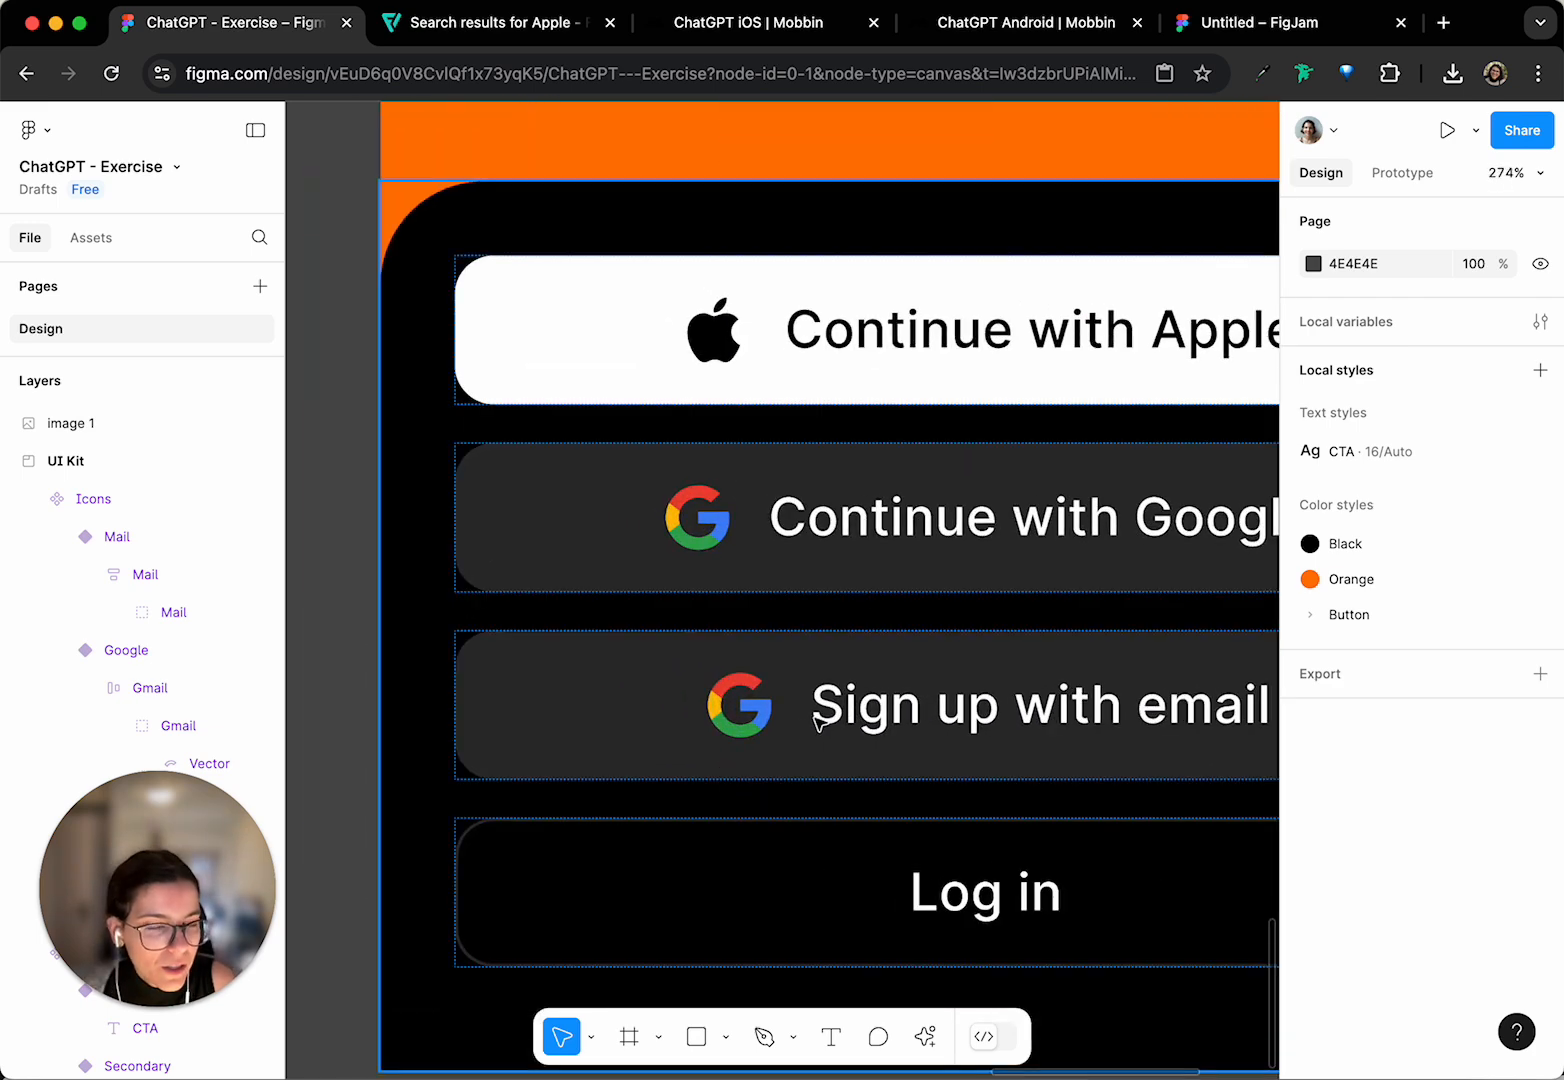
- Inspect the Container / CTAs frame and the "Sign up with email" button instance, checking its variant and layer
{"action": "scroll", "coordinate": [870, 700], "scroll_direction": "right", "scroll_amount": 1}
{"action": "left_click", "coordinate": [911, 666]}
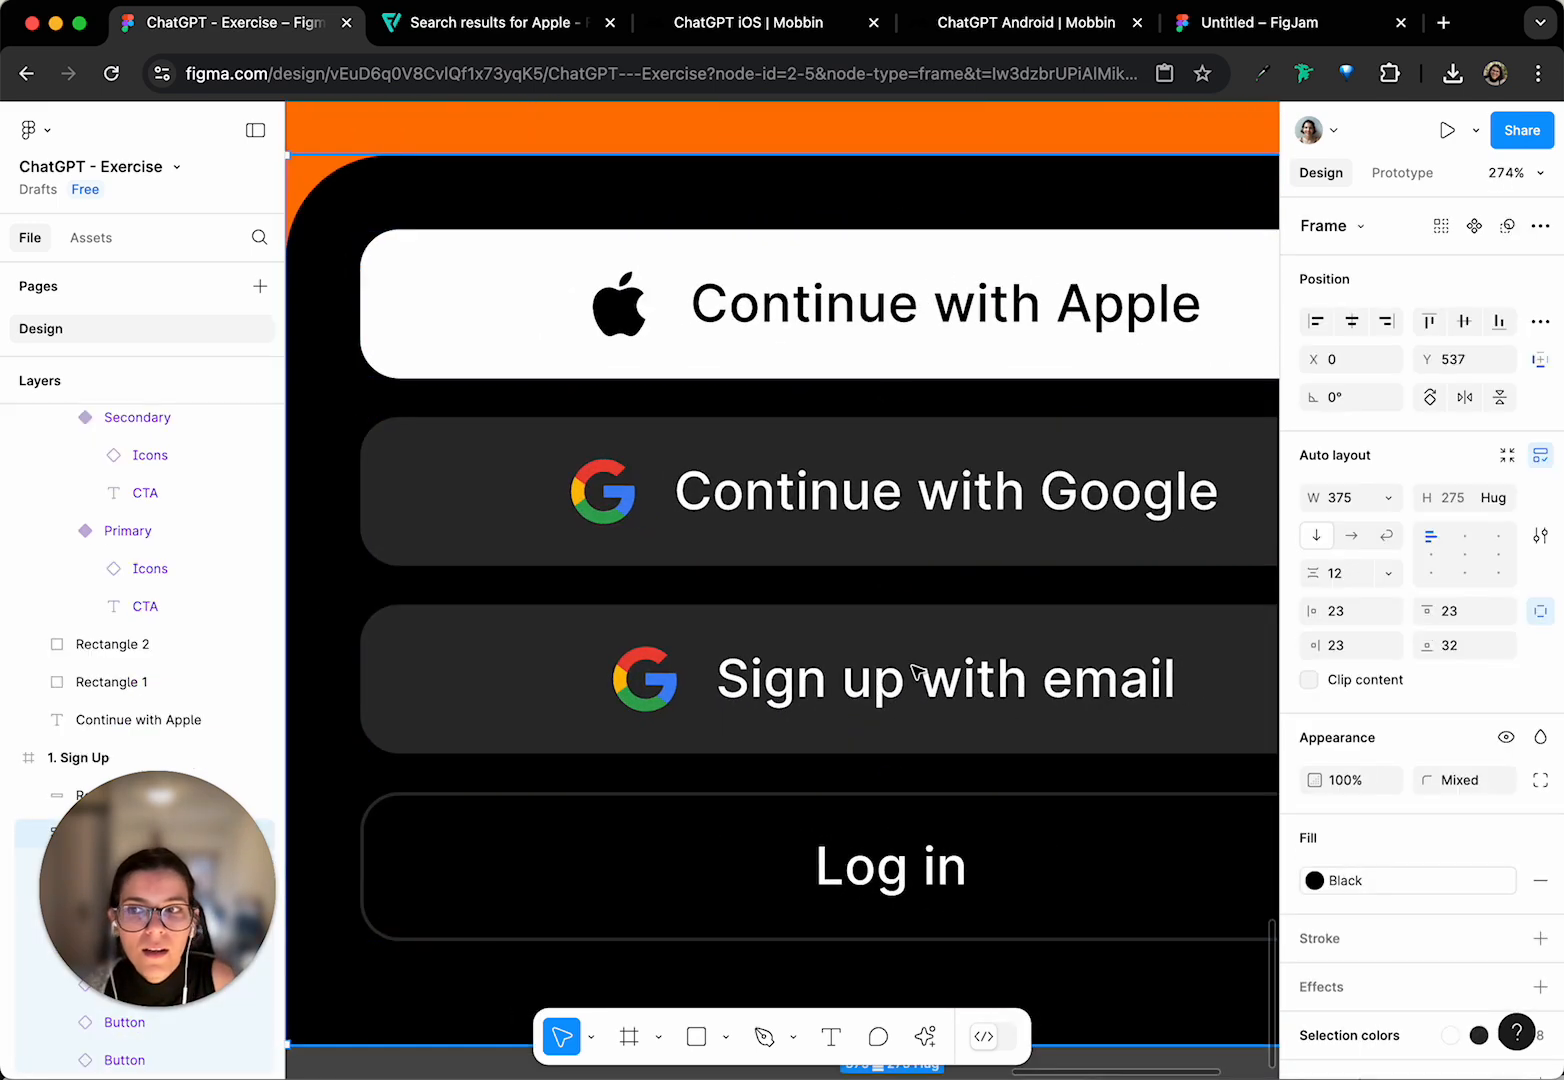
{"action": "left_click_drag", "start_coordinate": [142, 860], "coordinate": [1406, 82]}
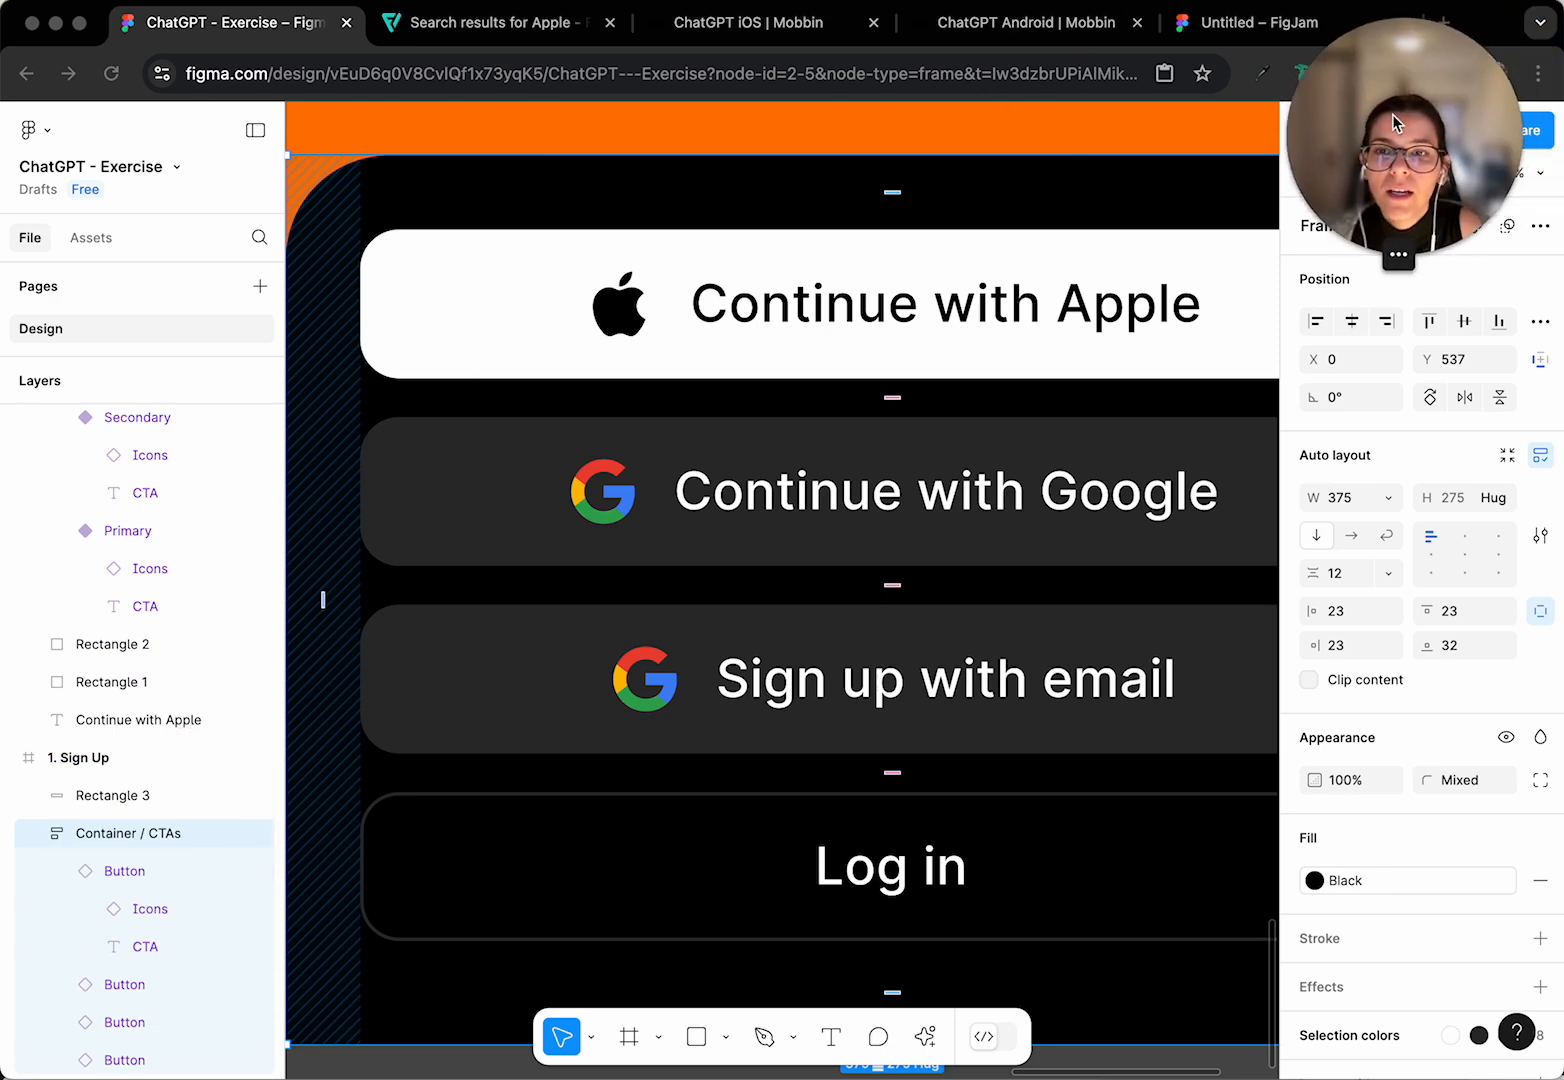
{"action": "scroll", "coordinate": [755, 600], "scroll_direction": "down", "scroll_amount": 5}
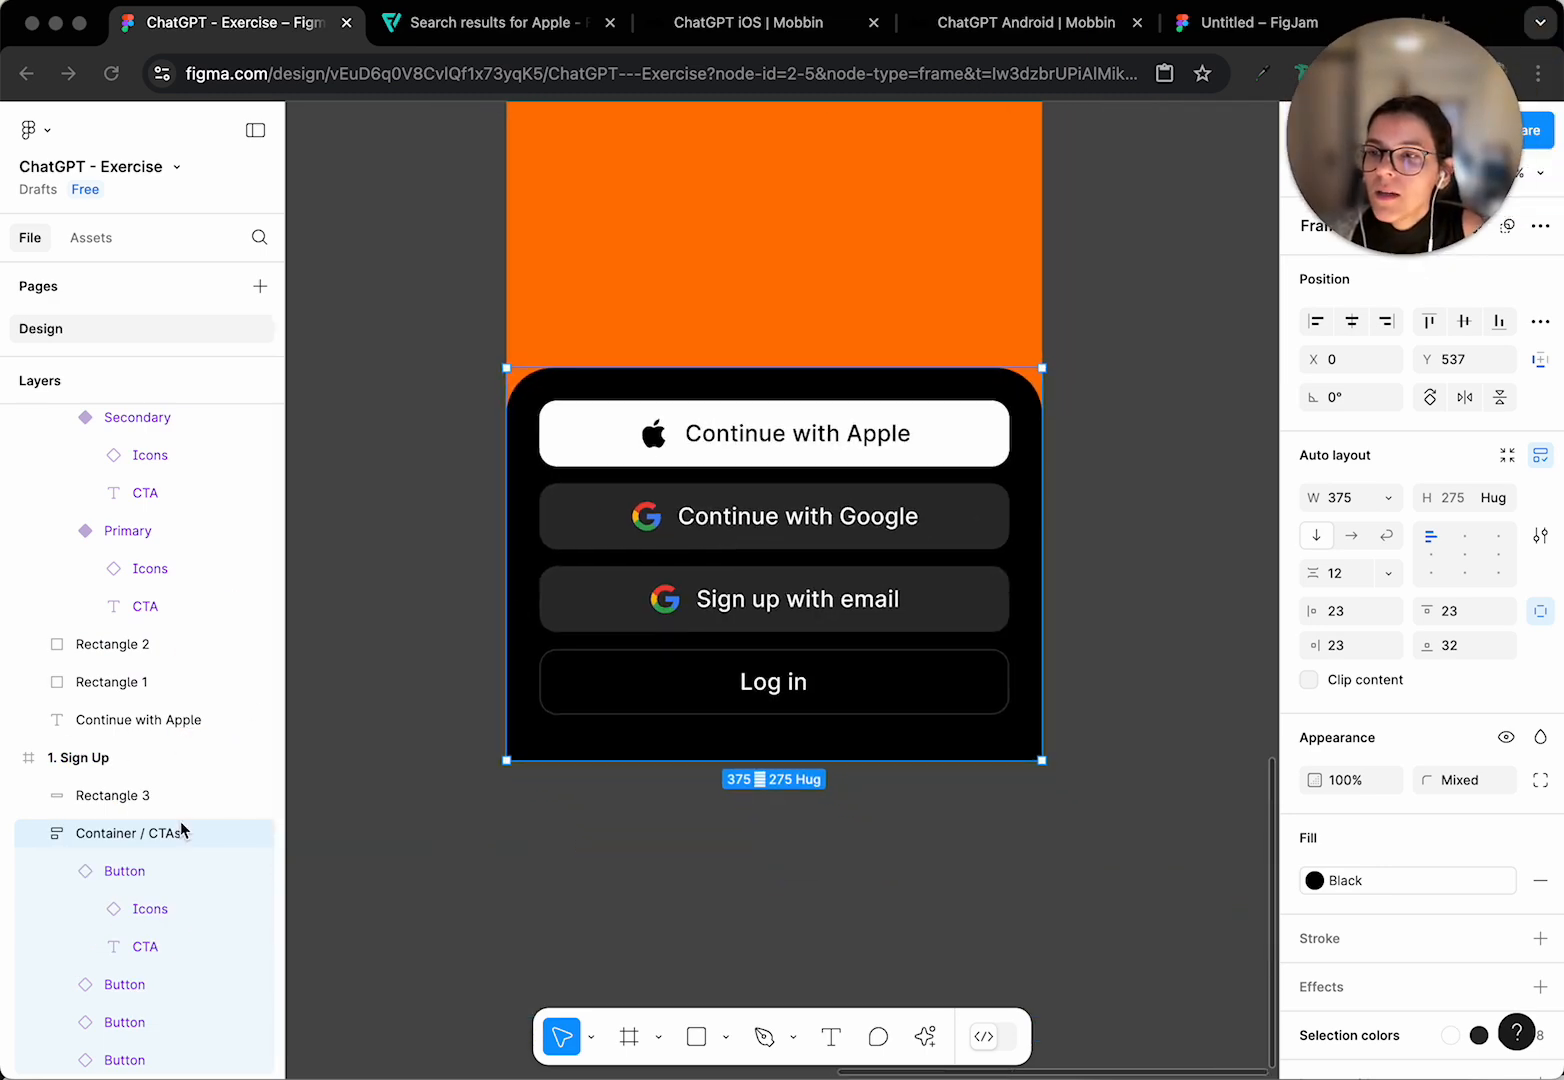
{"action": "left_click", "coordinate": [785, 596]}
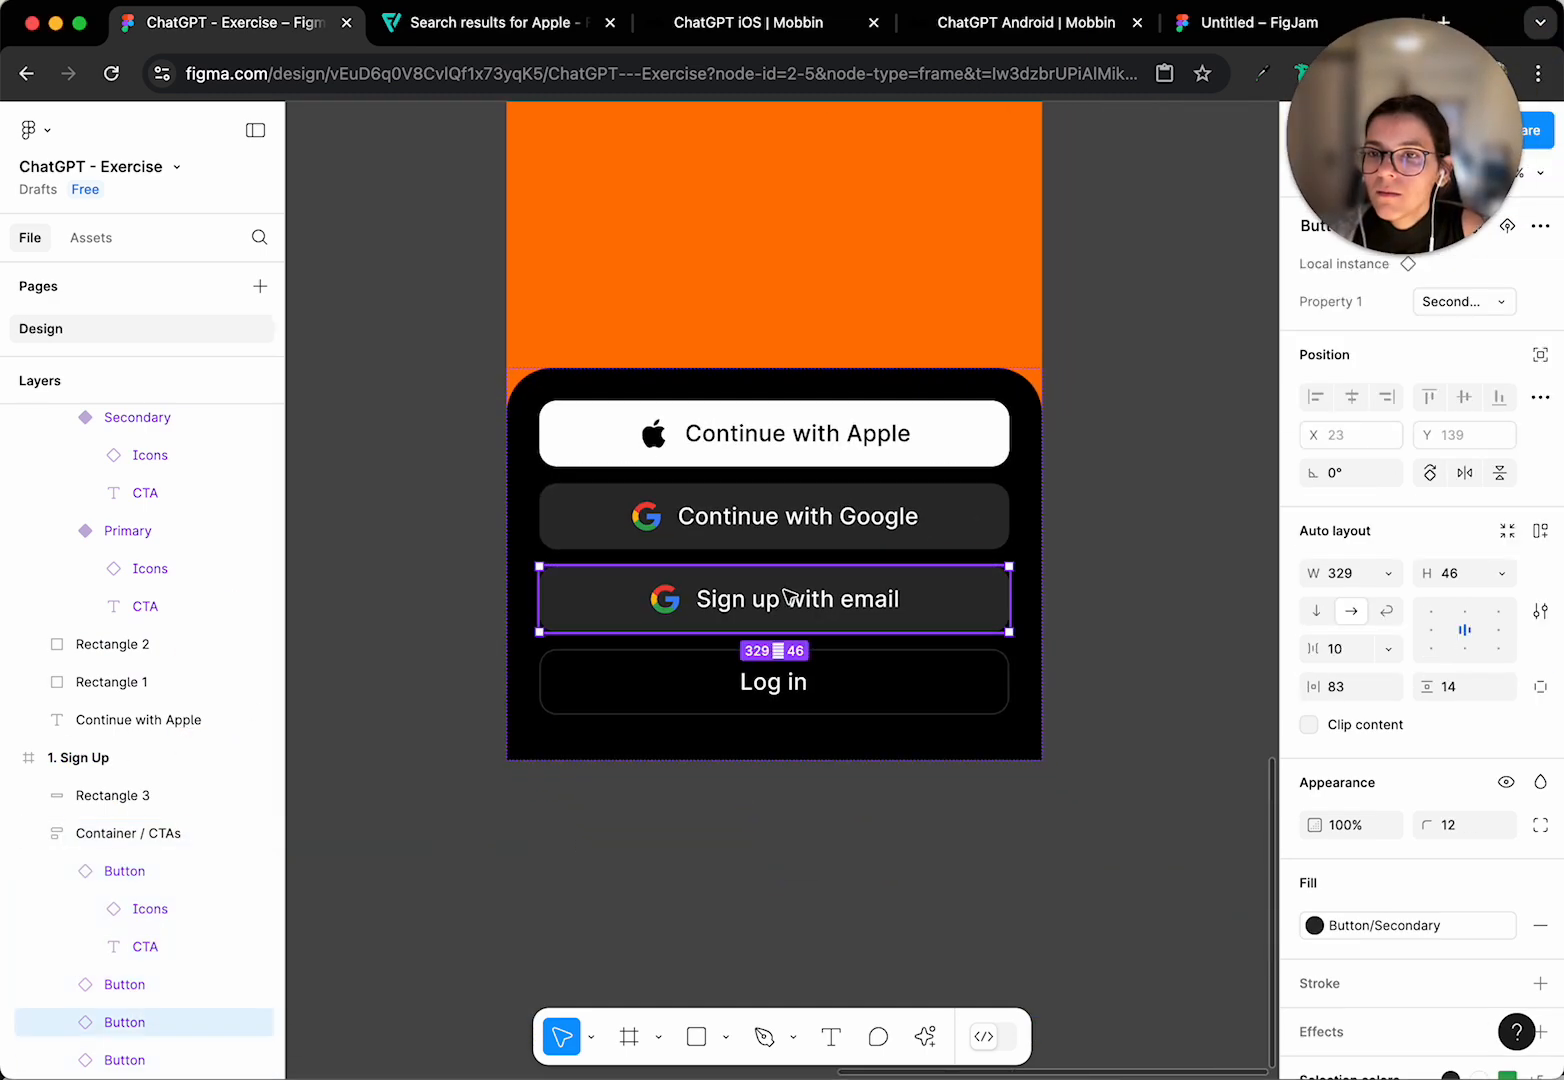
{"action": "left_click", "coordinate": [1103, 737]}
{"action": "left_click", "coordinate": [860, 610]}
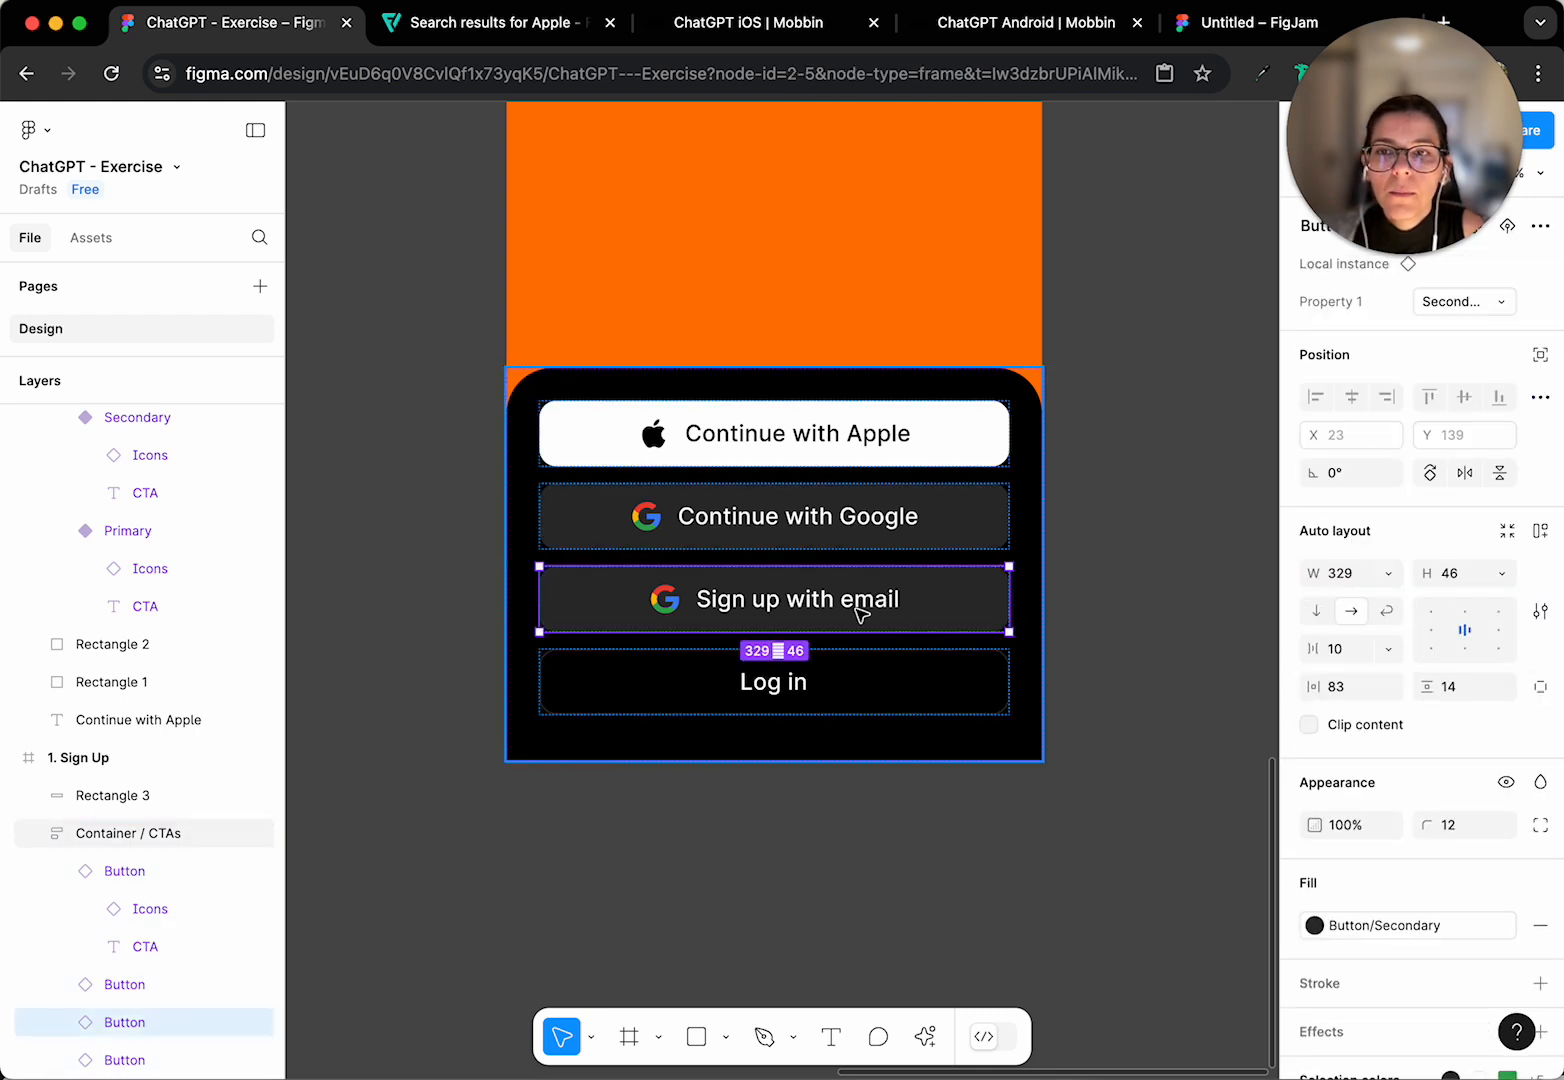
{"action": "left_click", "coordinate": [1096, 594]}
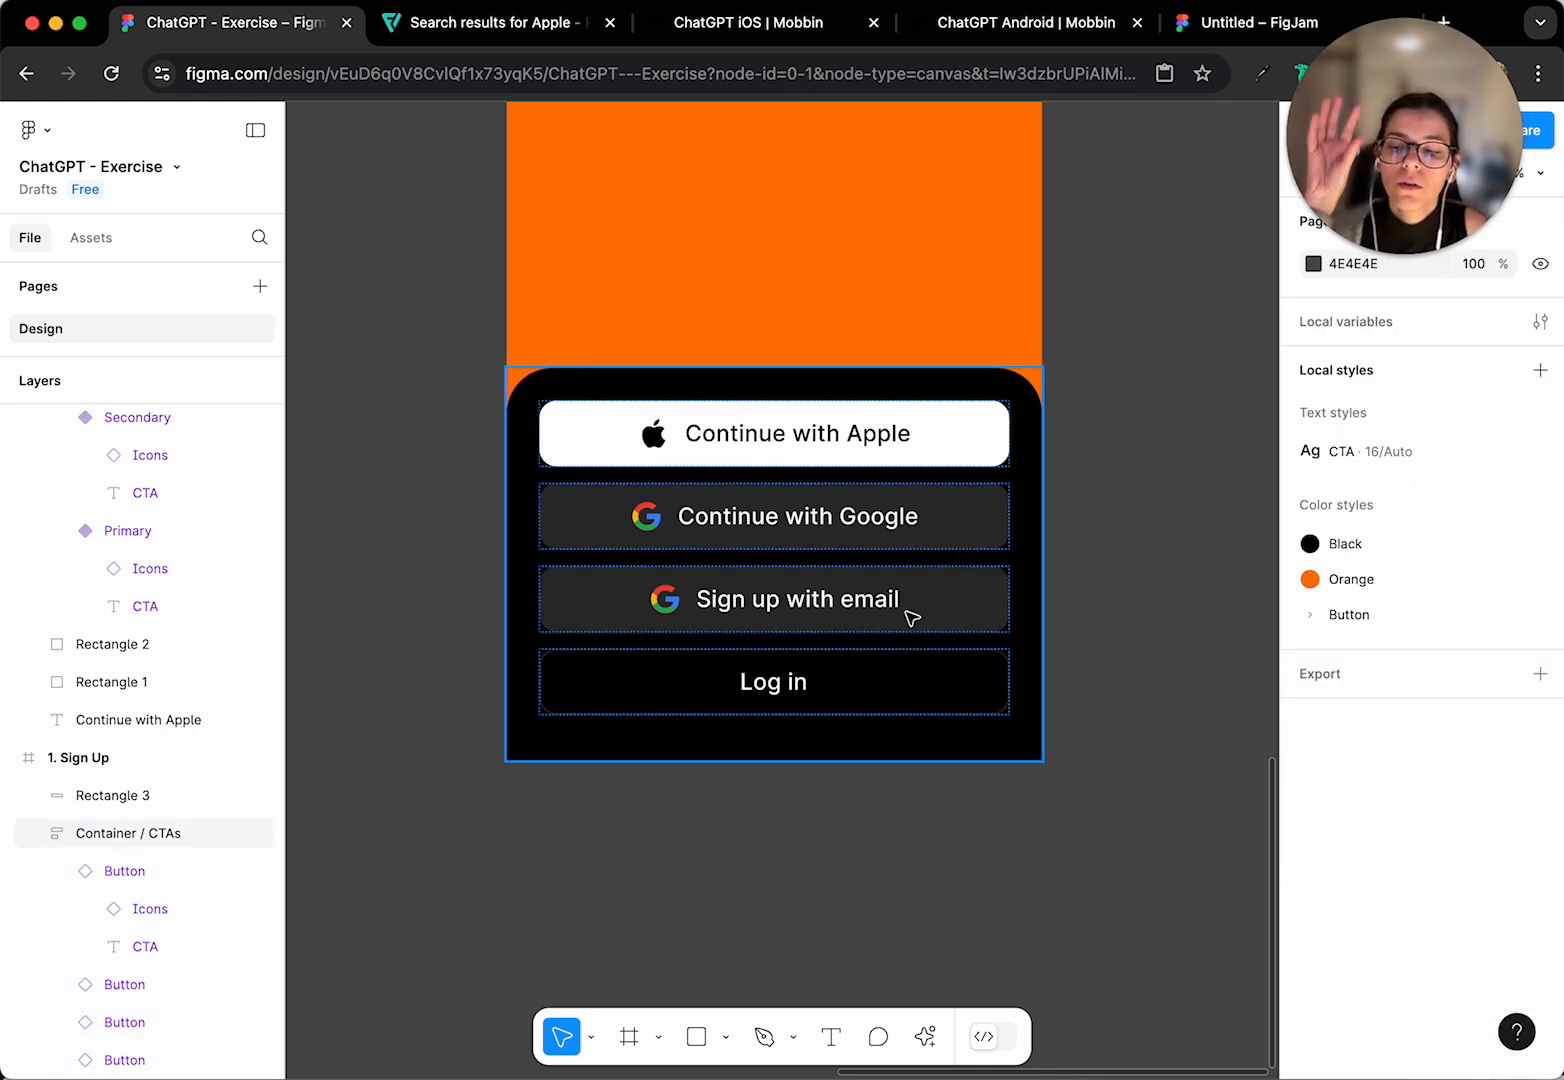
{"action": "left_click", "coordinate": [895, 603]}
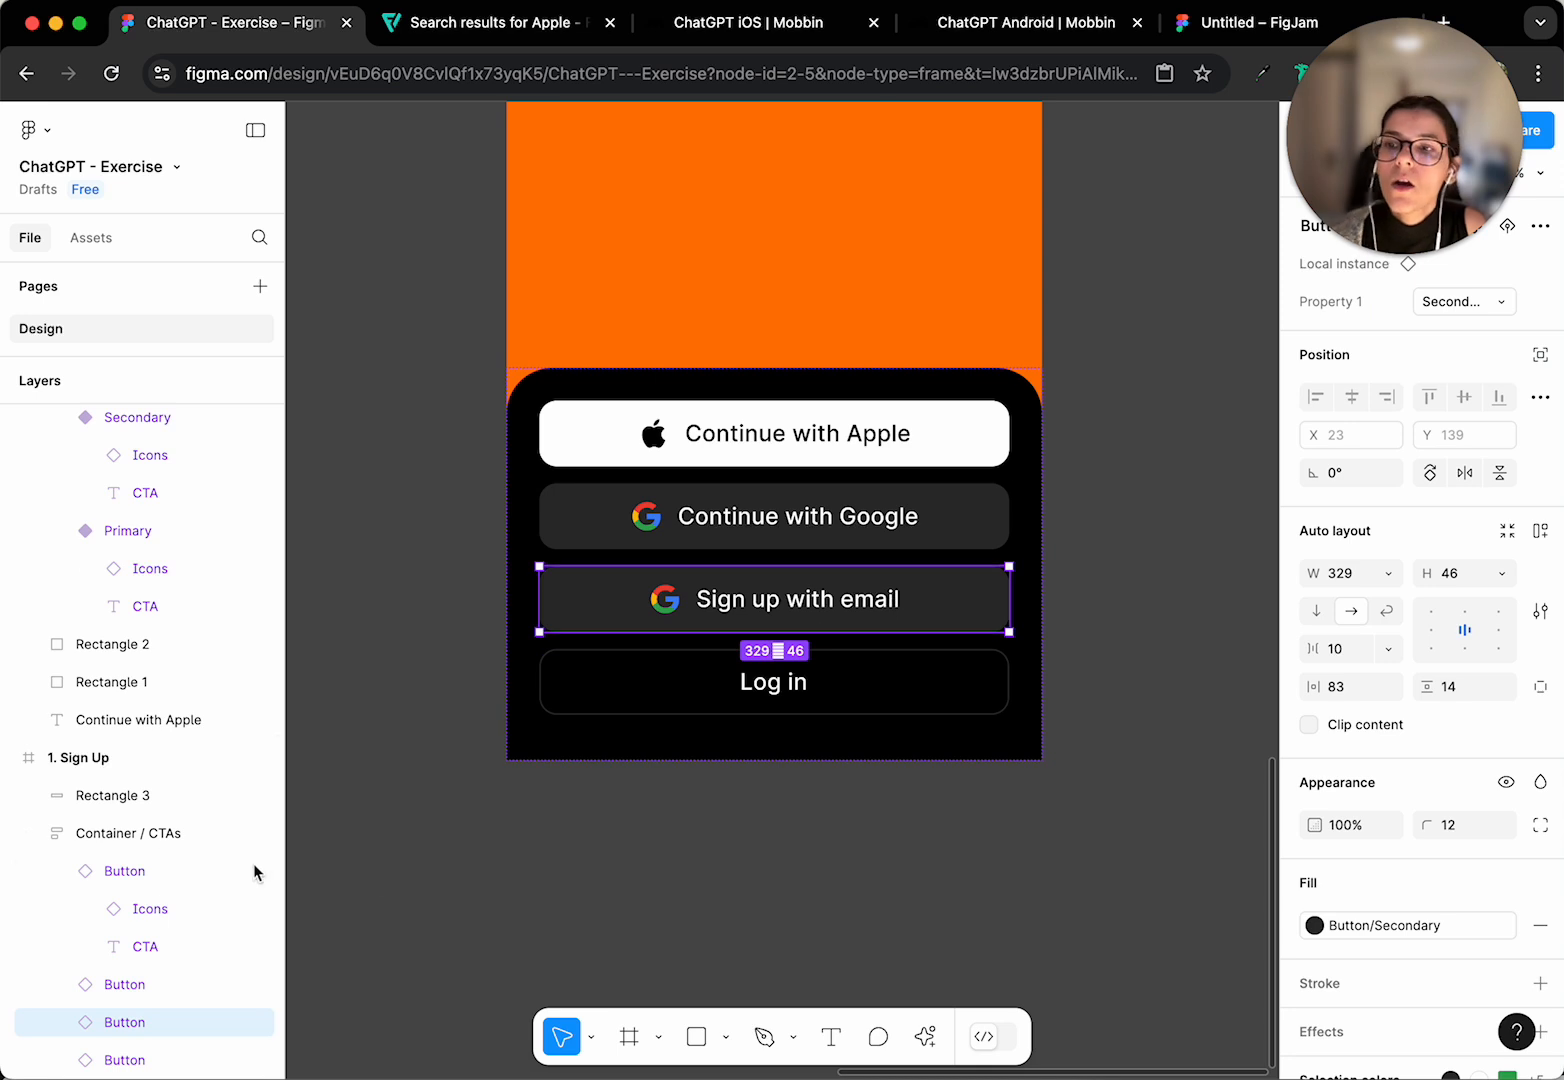
{"action": "key", "text": "Escape"}
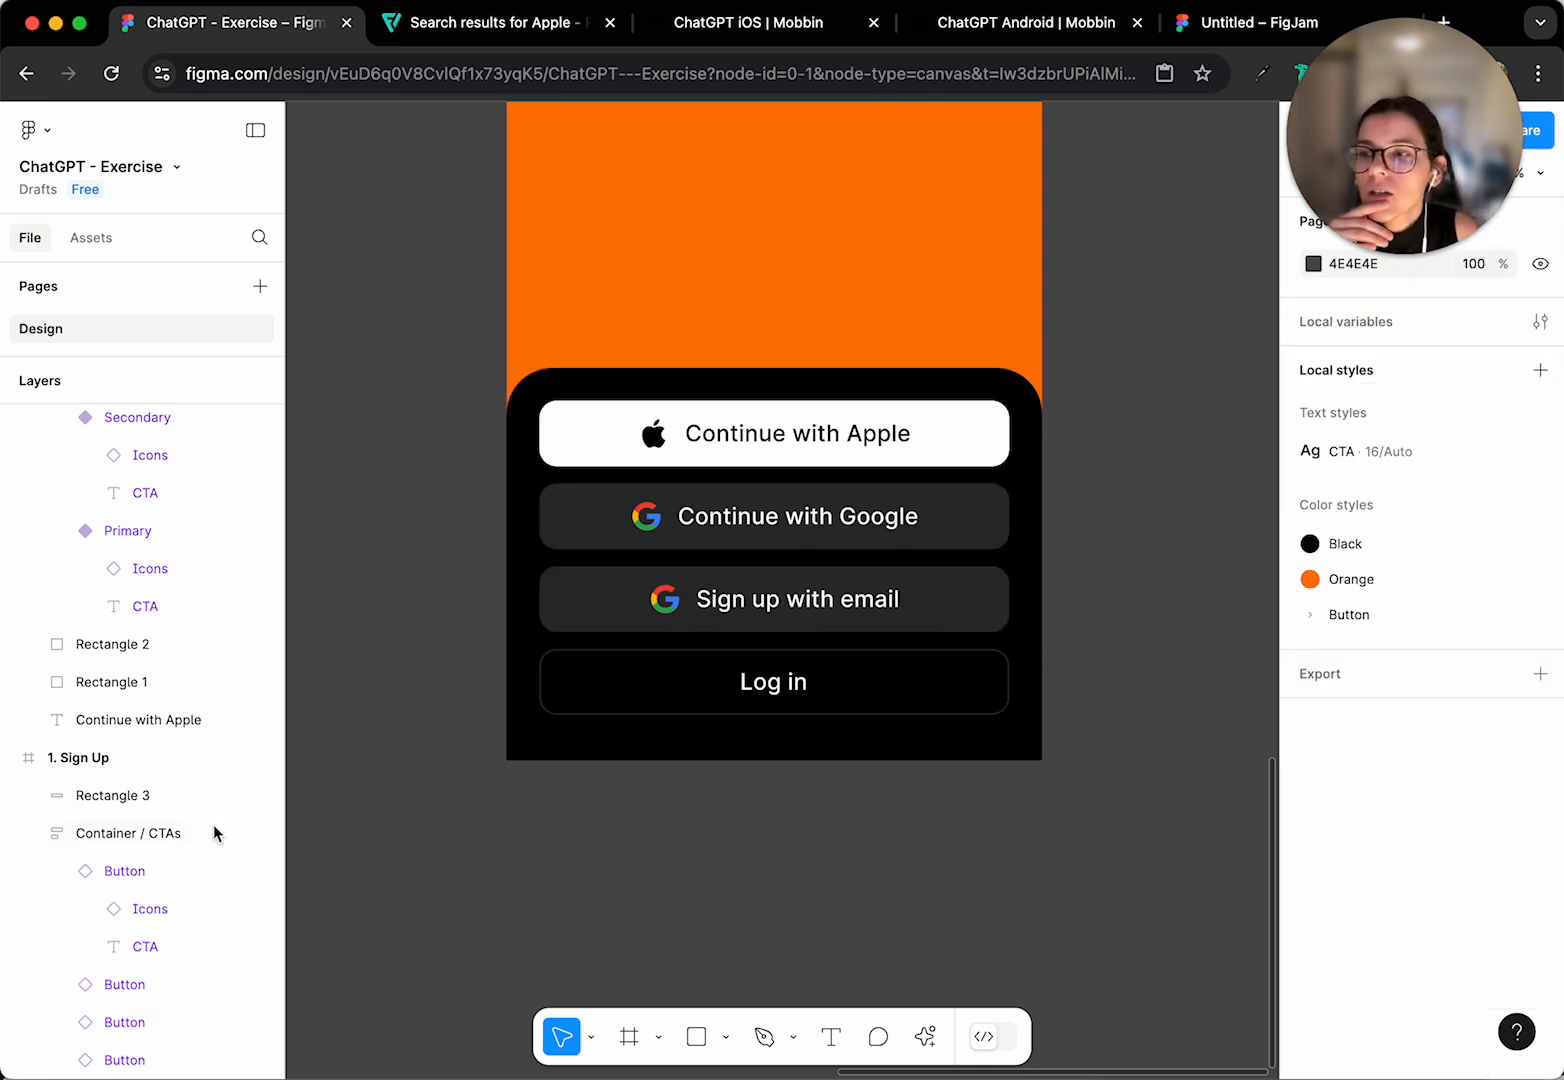
- Review the layer structure of the 1. Sign Up frame, including Rectangle 3 and the Container / CTAs frame
{"action": "left_click", "coordinate": [76, 762]}
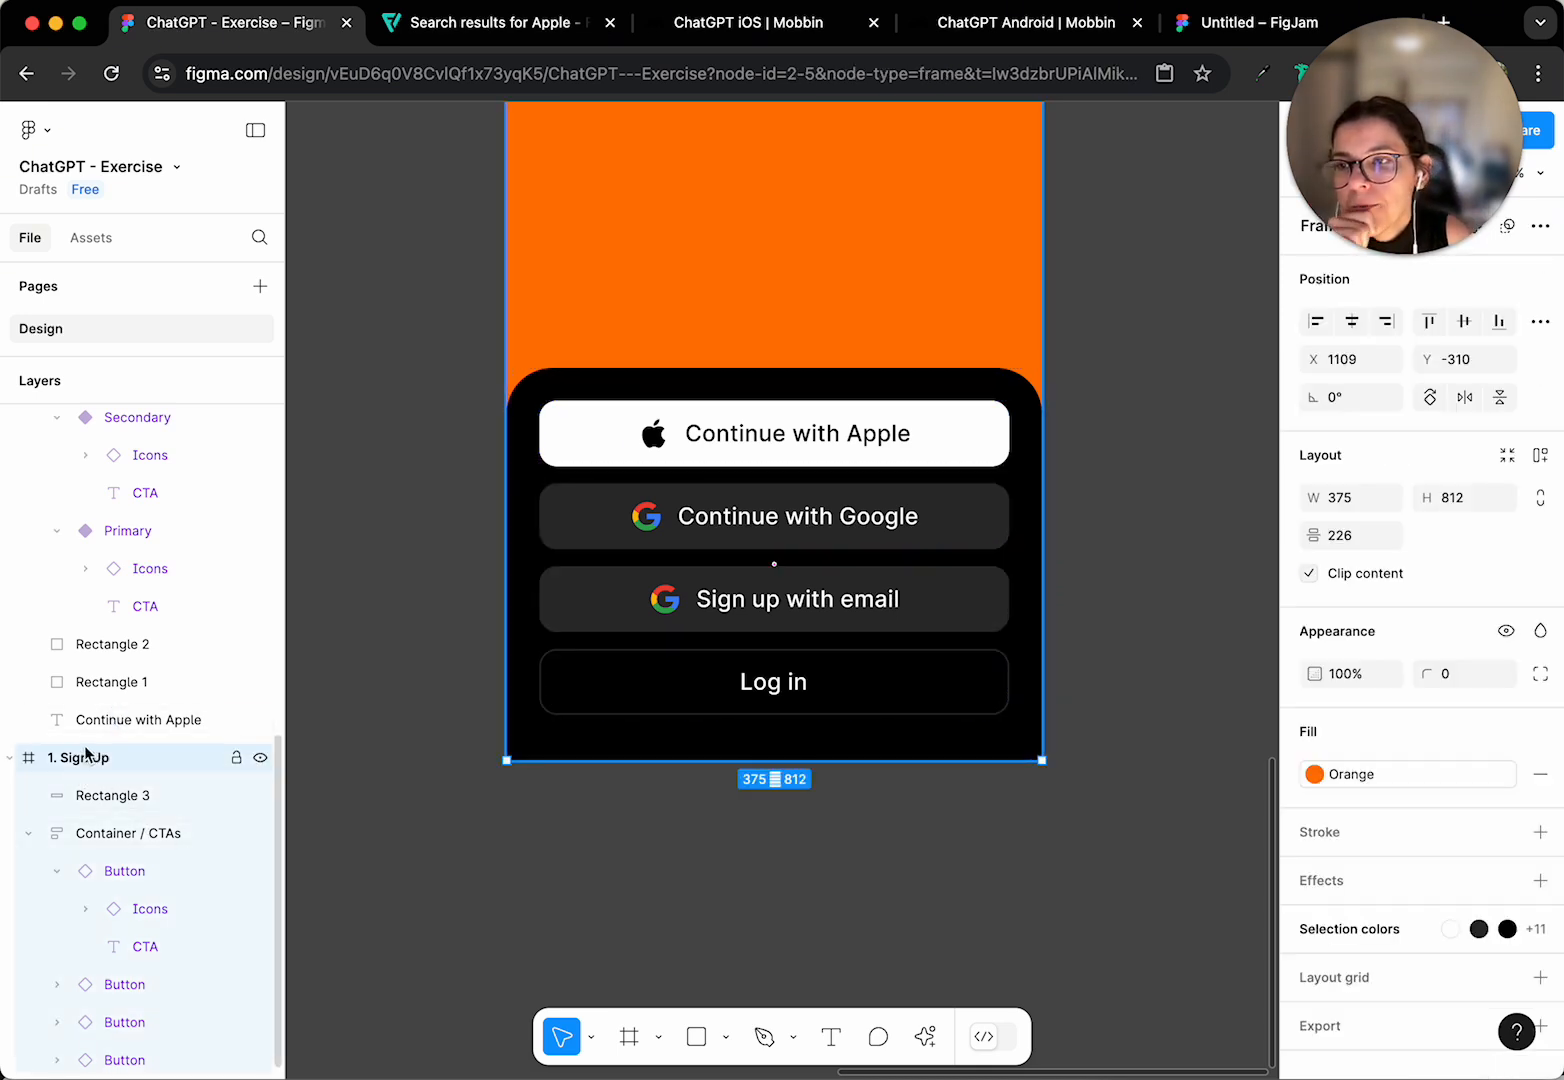
{"action": "left_click", "coordinate": [144, 795]}
{"action": "scroll", "coordinate": [558, 458], "scroll_direction": "up", "scroll_amount": 3}
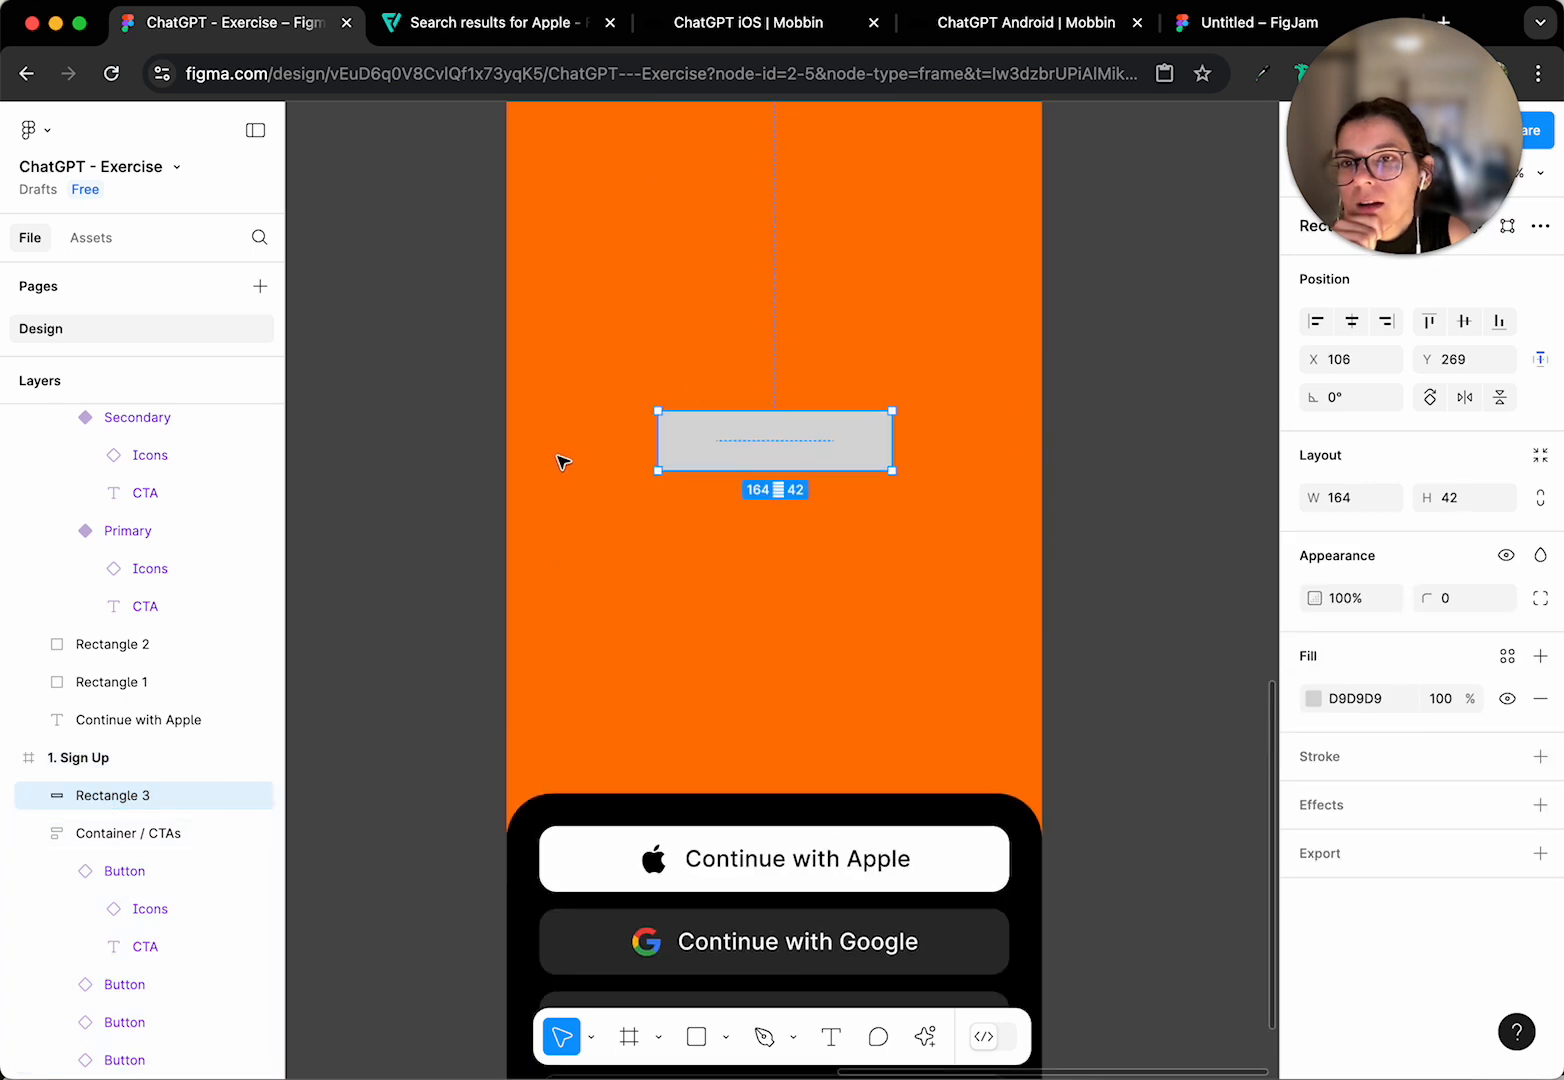
{"action": "left_click", "coordinate": [116, 833]}
{"action": "scroll", "coordinate": [349, 734], "scroll_direction": "down", "scroll_amount": 5}
{"action": "scroll", "coordinate": [349, 734], "scroll_direction": "up", "scroll_amount": 1}
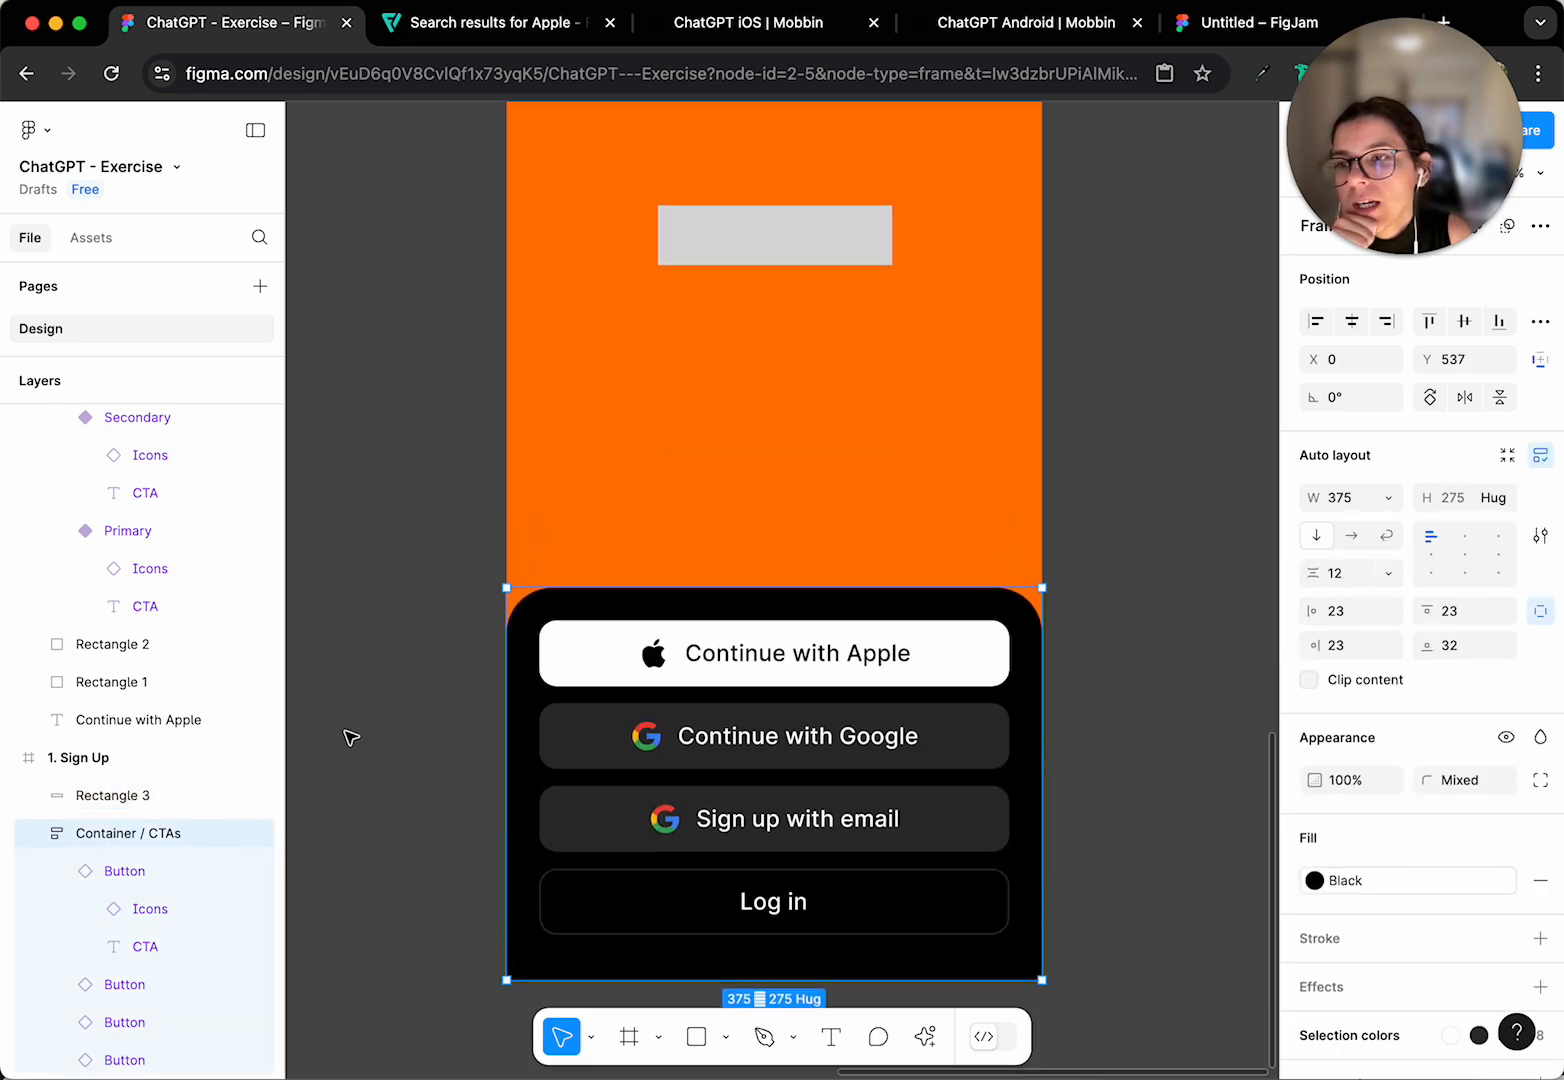
- Collapse the Apple button's layers and match the first three Button layers in Container / CTAs to their buttons on the screen
{"action": "left_click", "coordinate": [137, 874]}
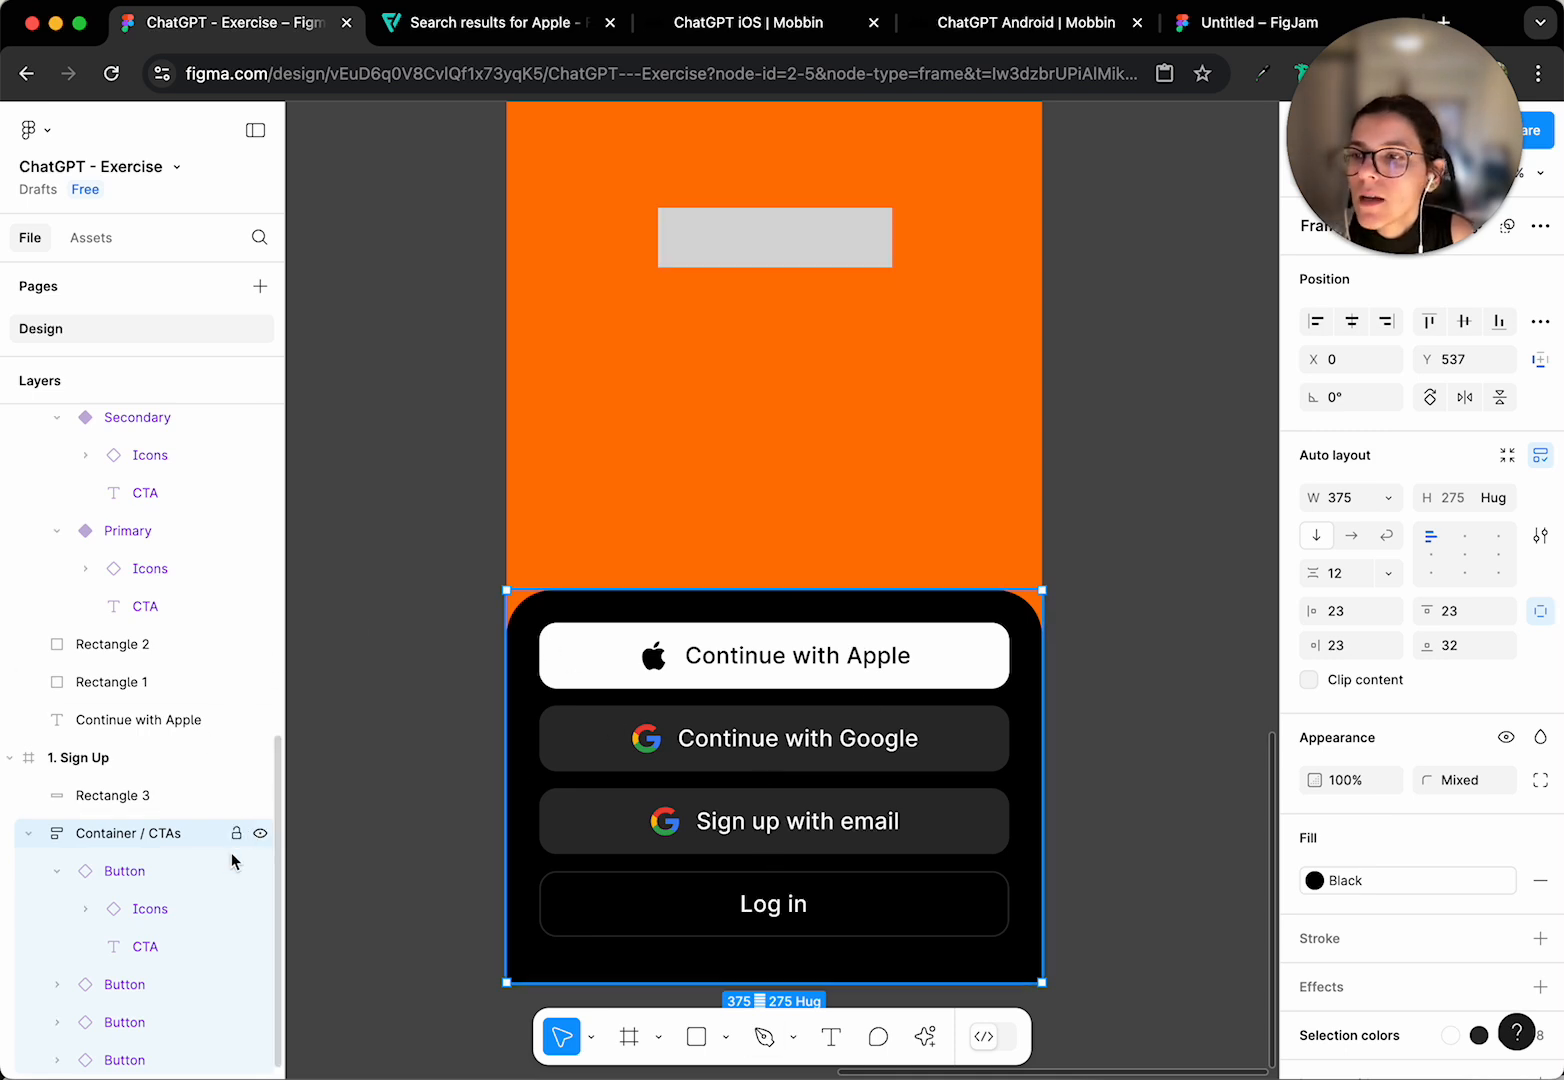
{"action": "left_click", "coordinate": [120, 872]}
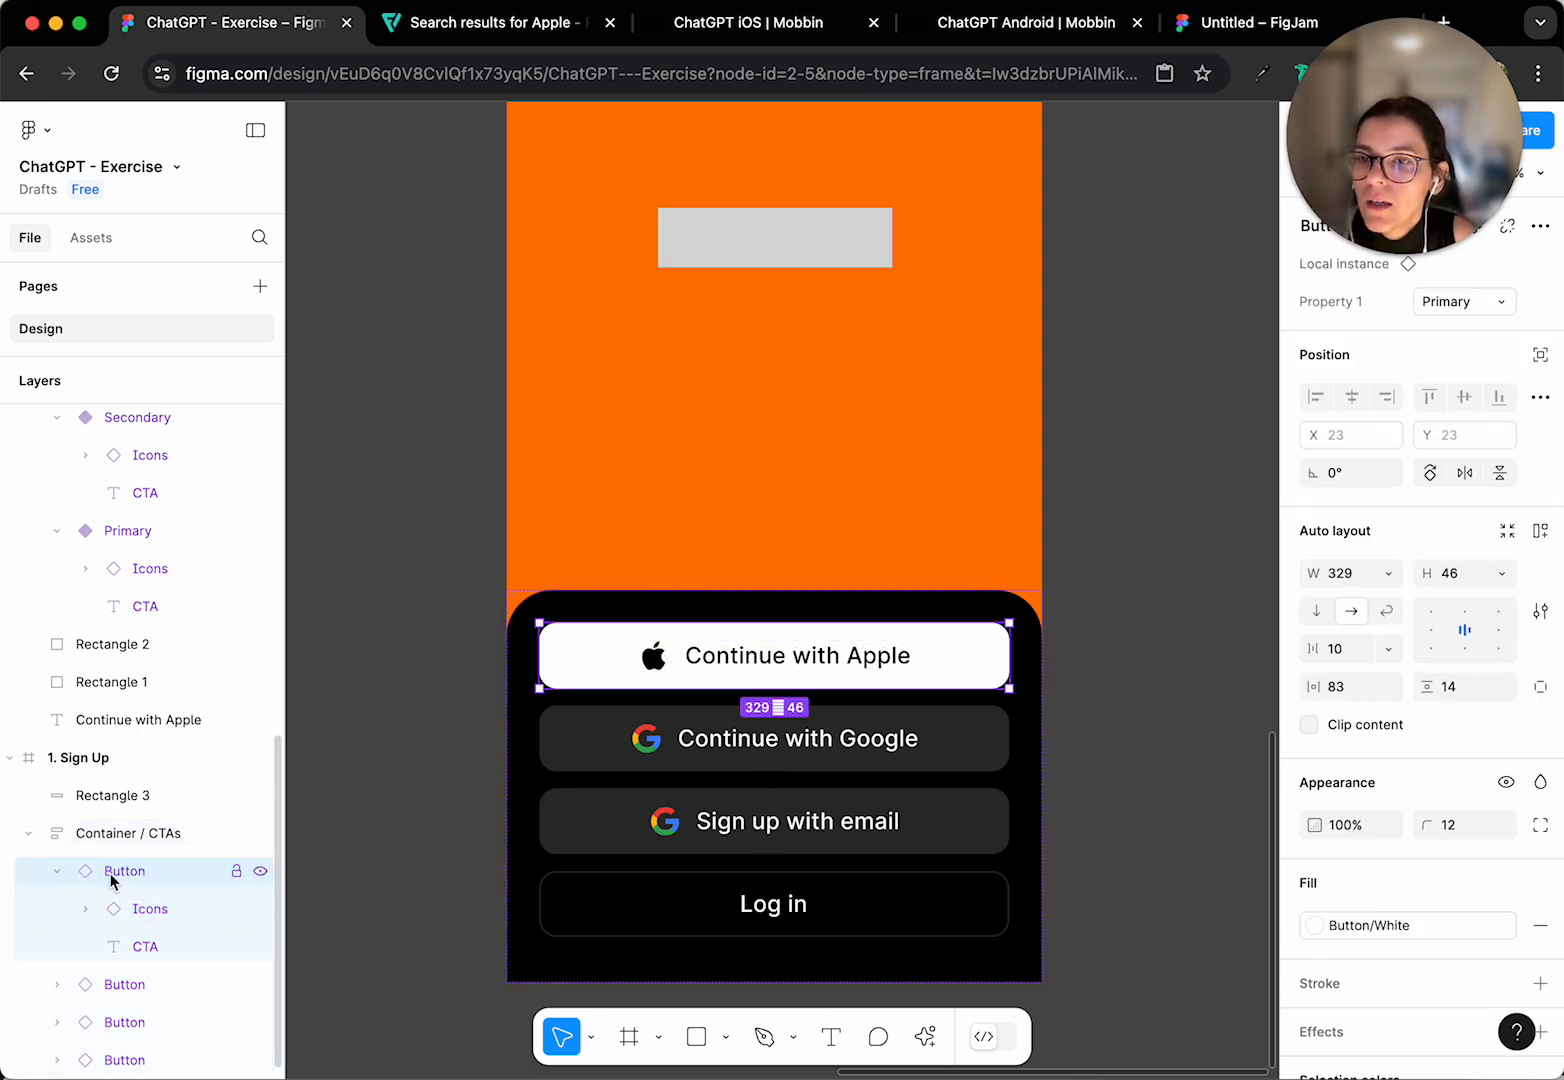
{"action": "left_click", "coordinate": [55, 876]}
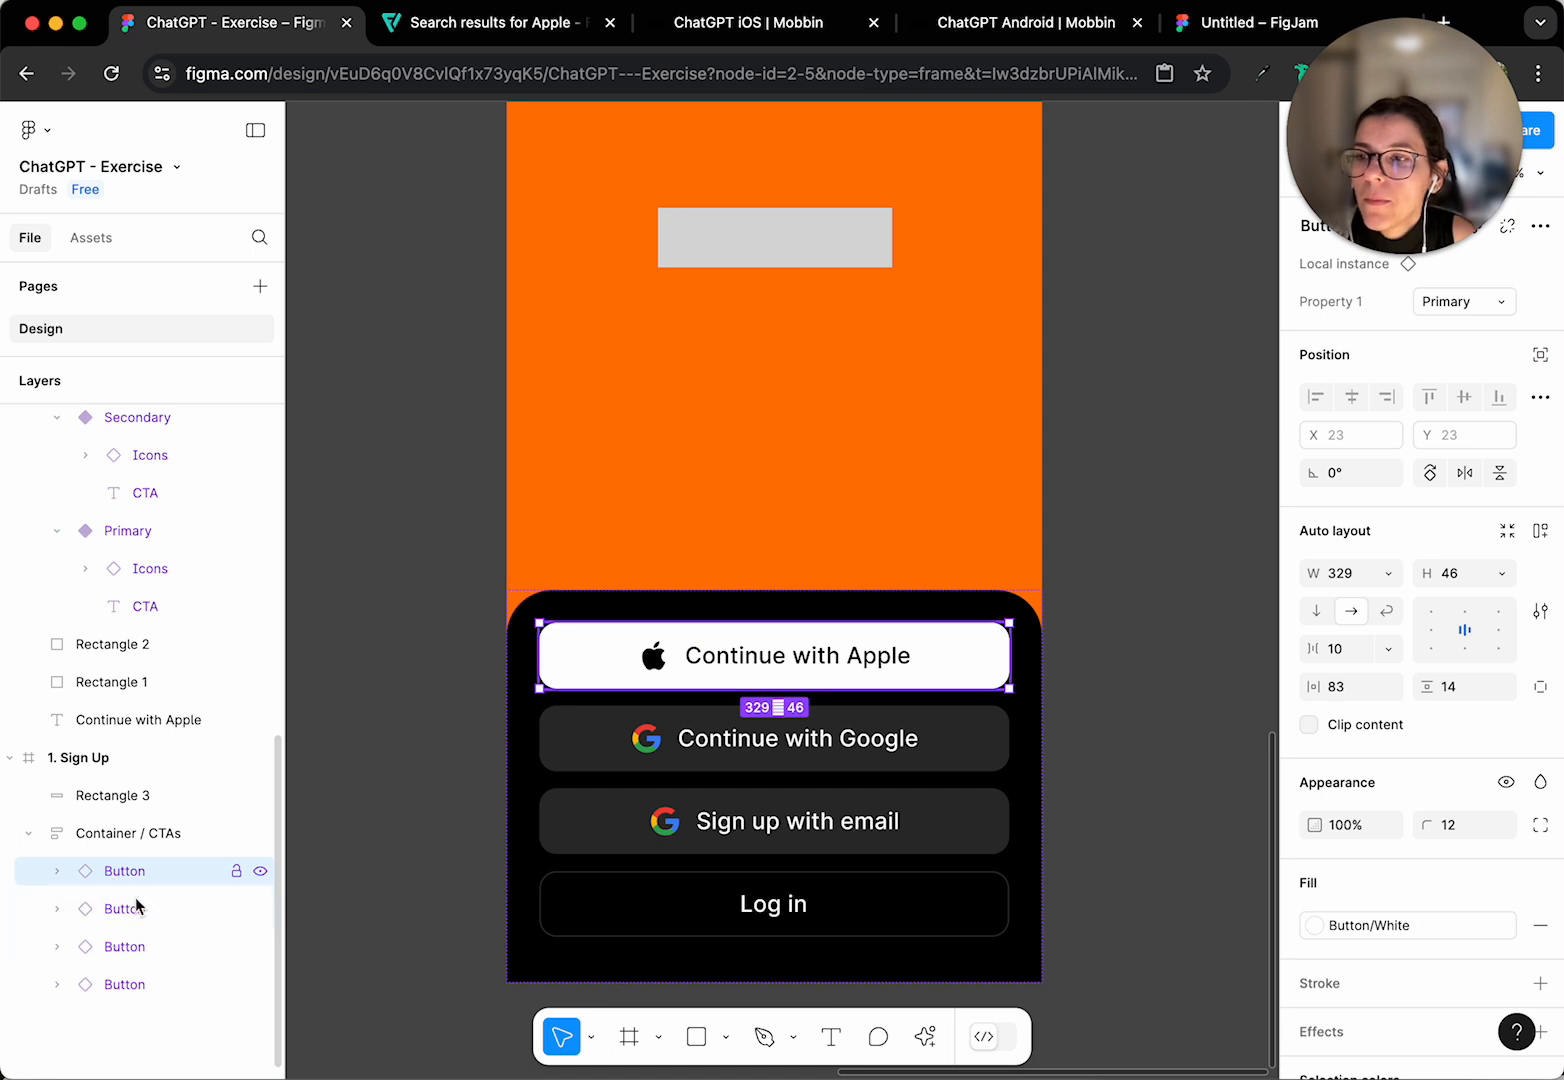
{"action": "left_click", "coordinate": [135, 907]}
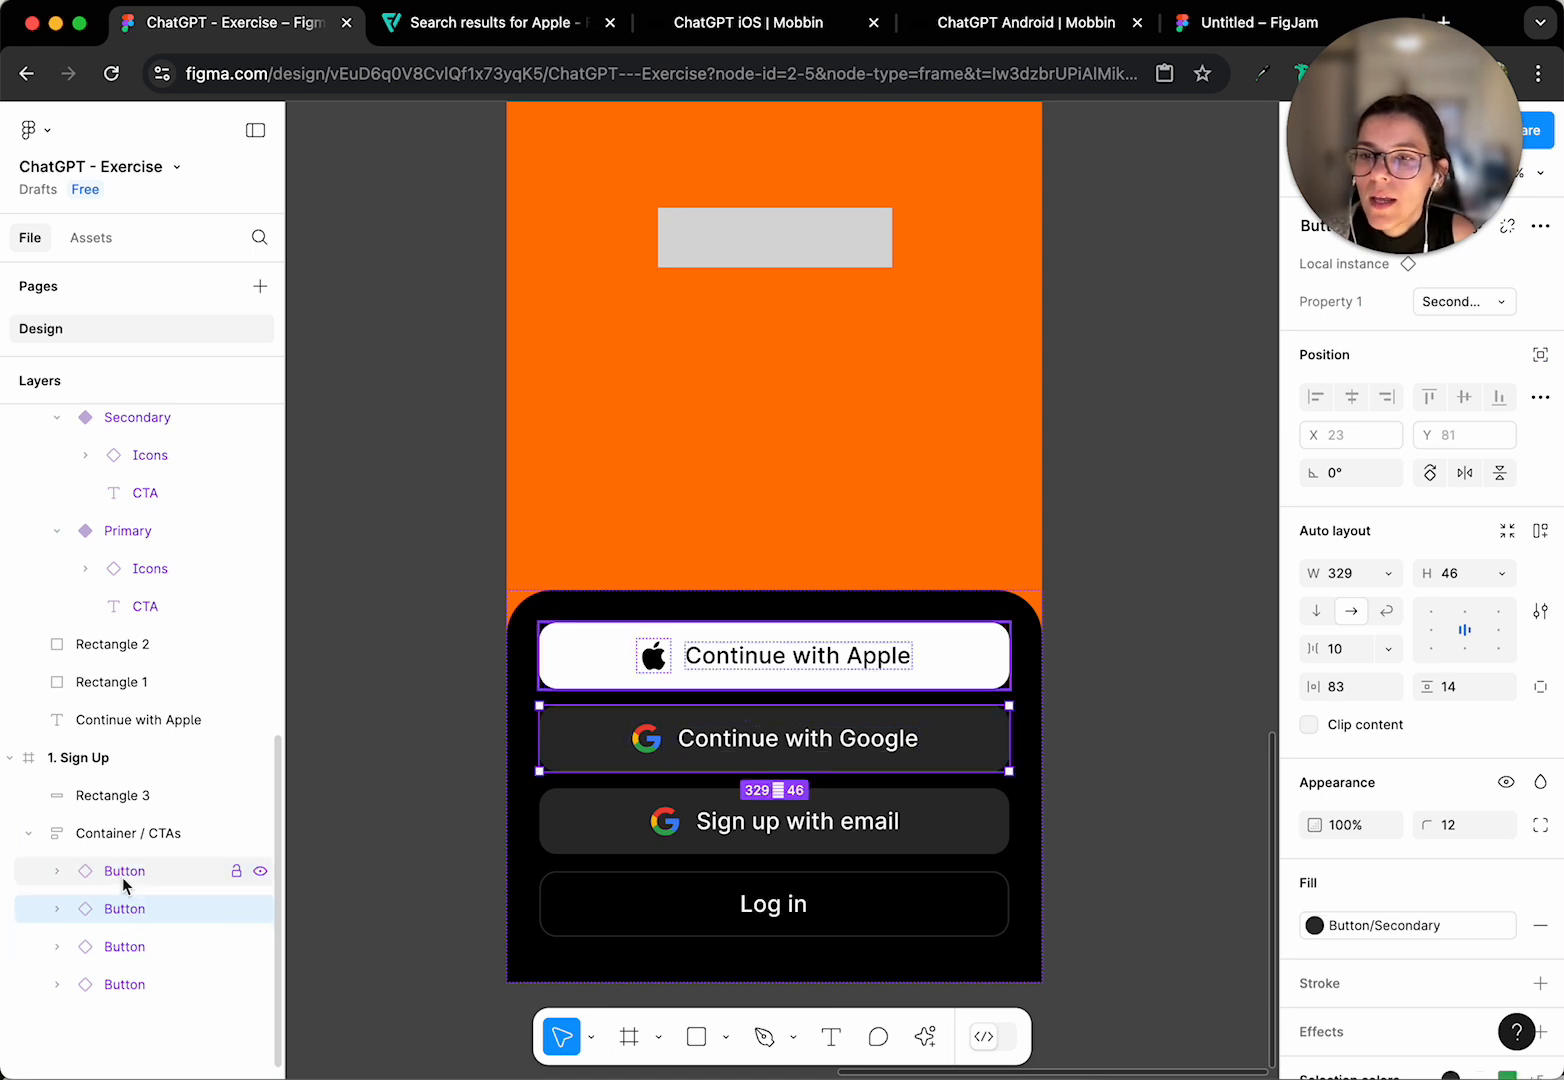
{"action": "left_click", "coordinate": [122, 874]}
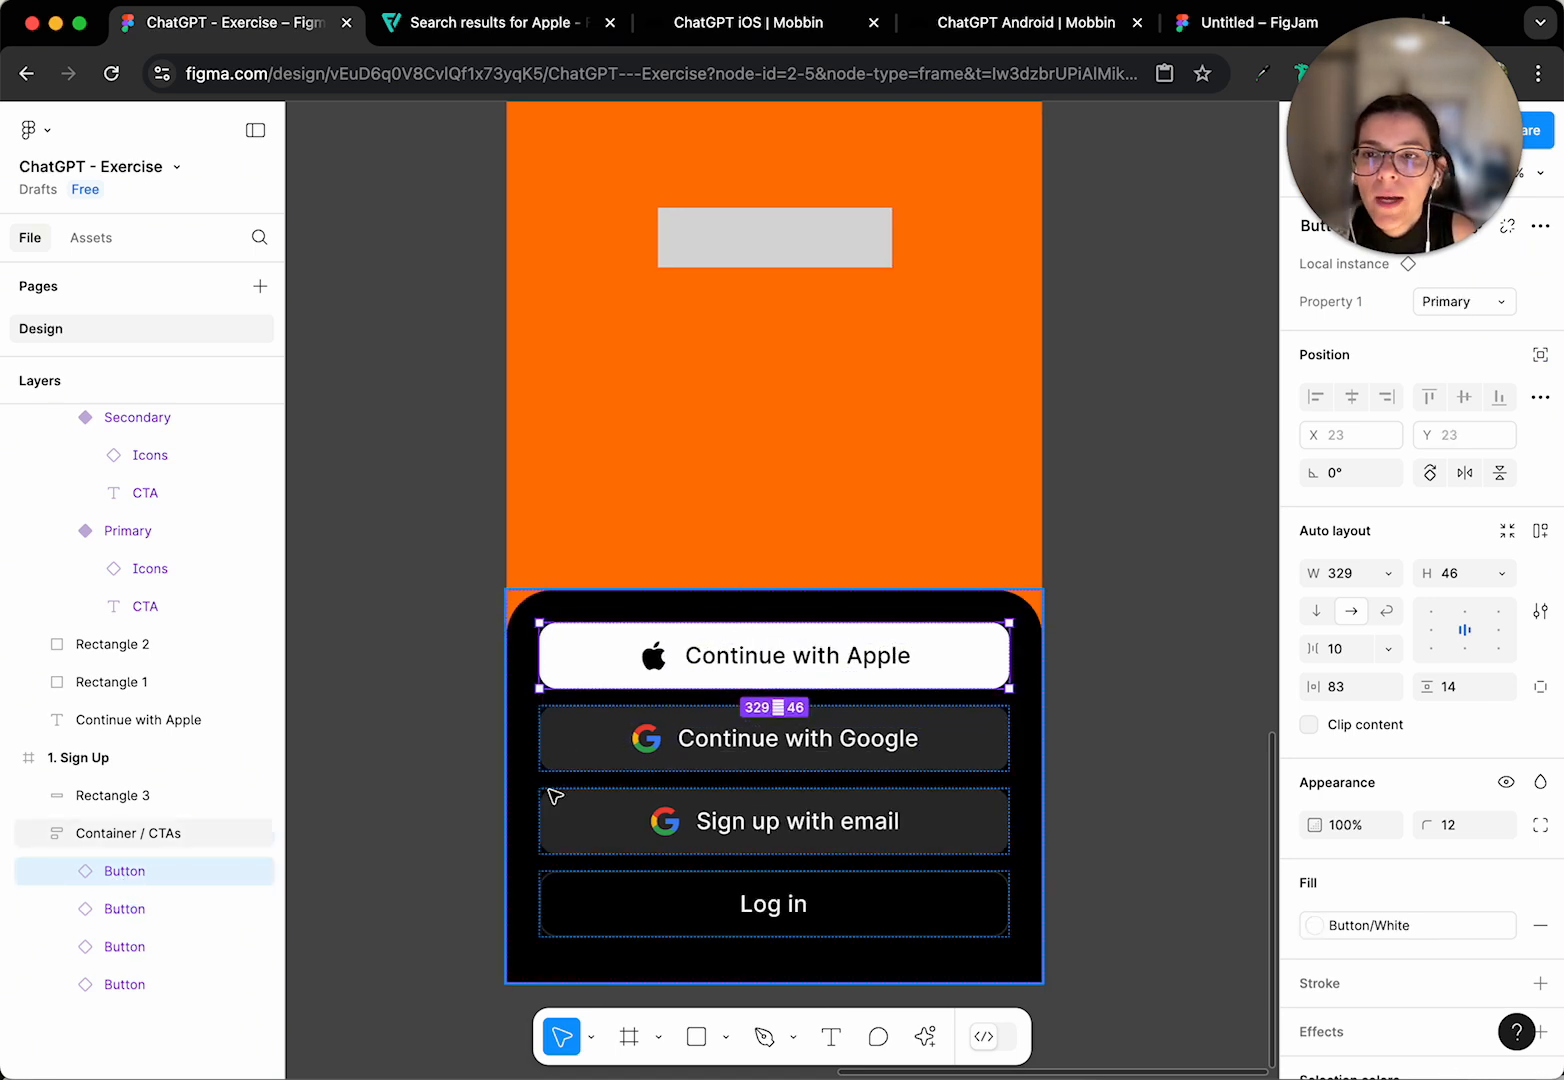
{"action": "left_click", "coordinate": [135, 911]}
{"action": "left_click", "coordinate": [136, 955]}
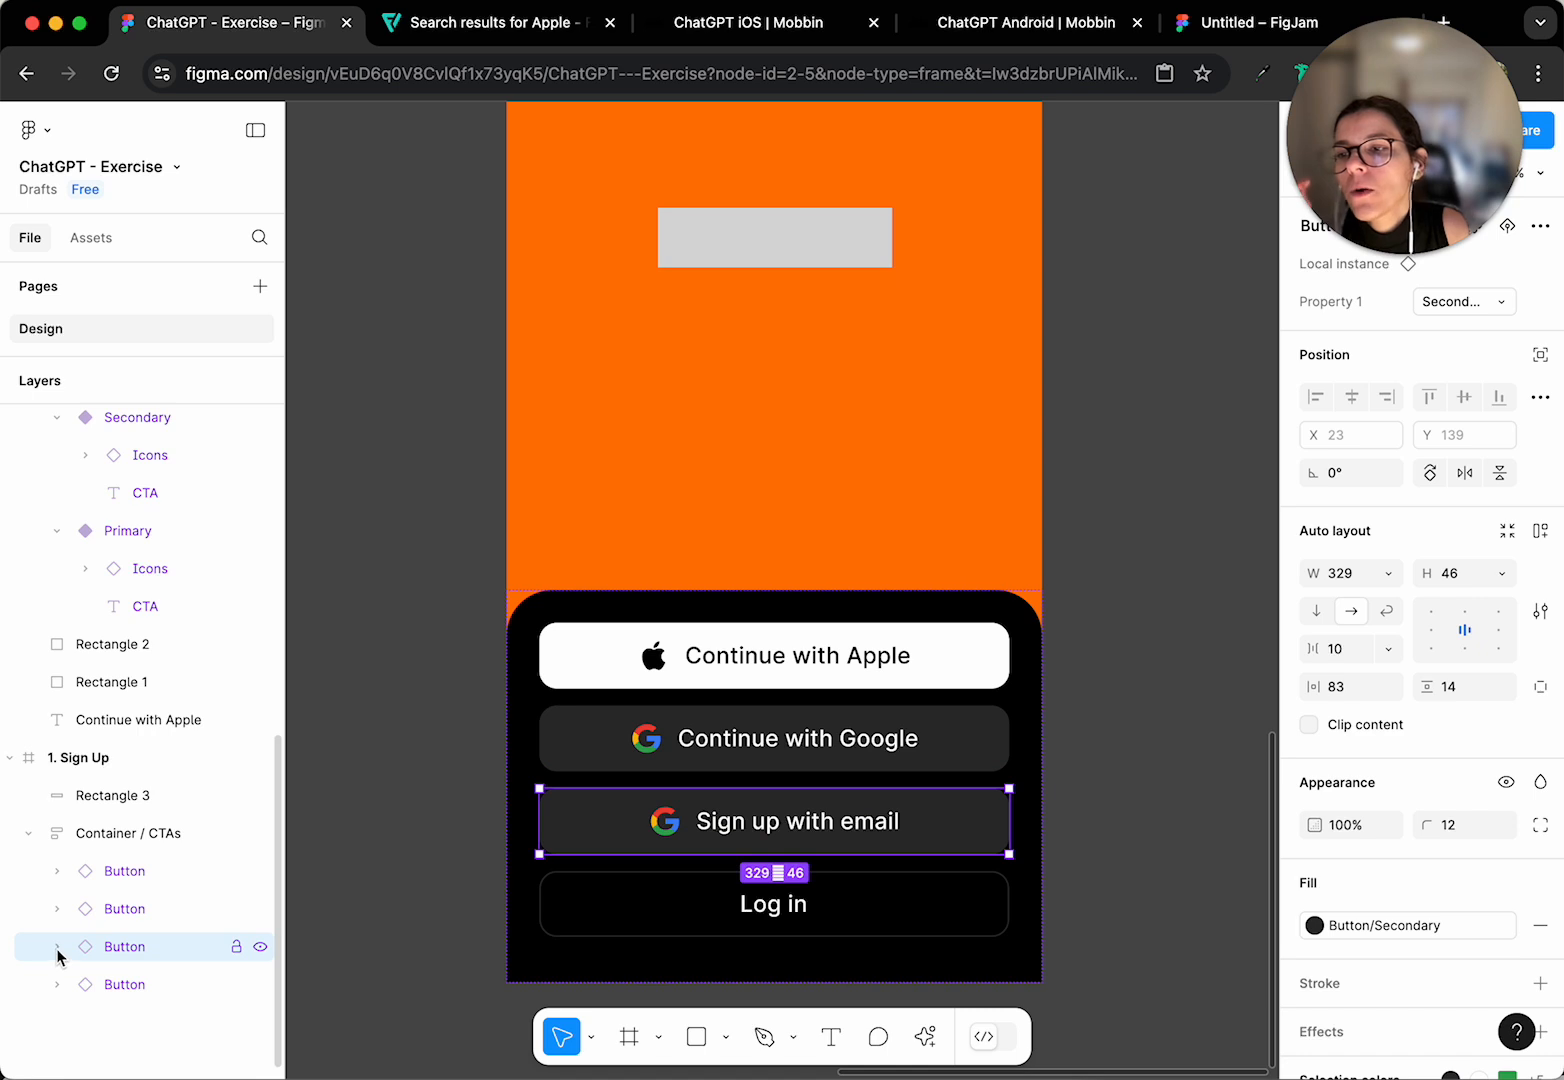
- Inspect the Icons instance nested in the "Sign up with email" button, collapse that button's layers and select the Container / CTAs frame
{"action": "double_click", "coordinate": [676, 827]}
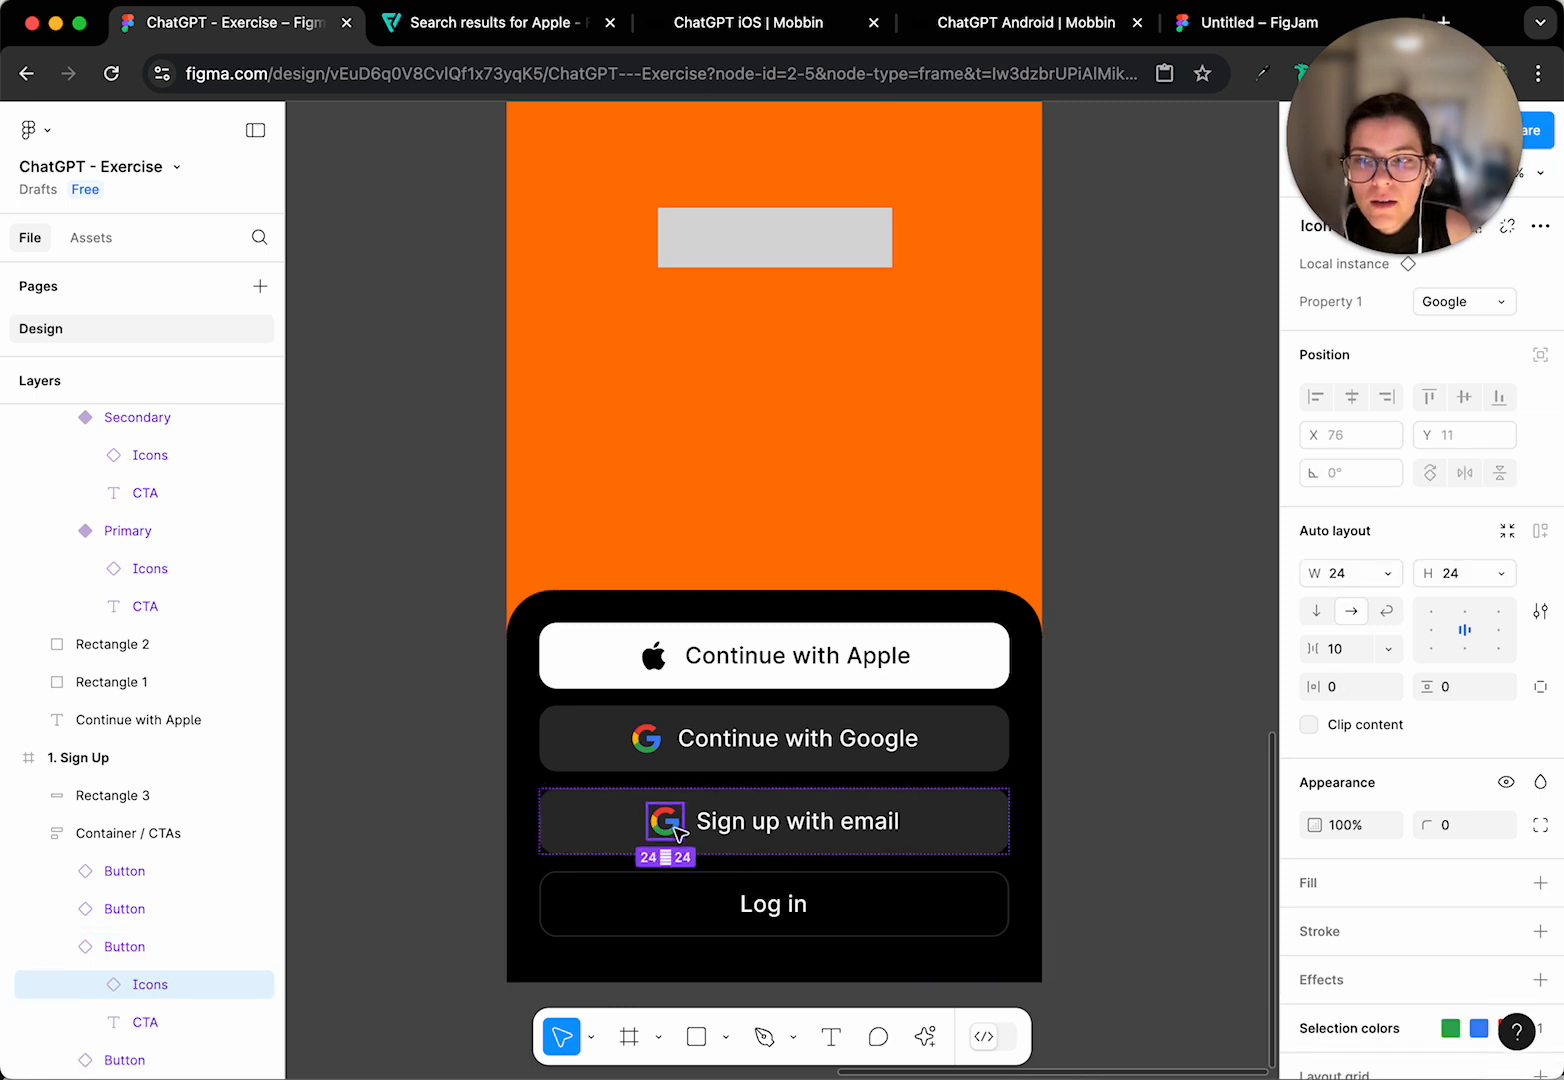
{"action": "left_click", "coordinate": [490, 810]}
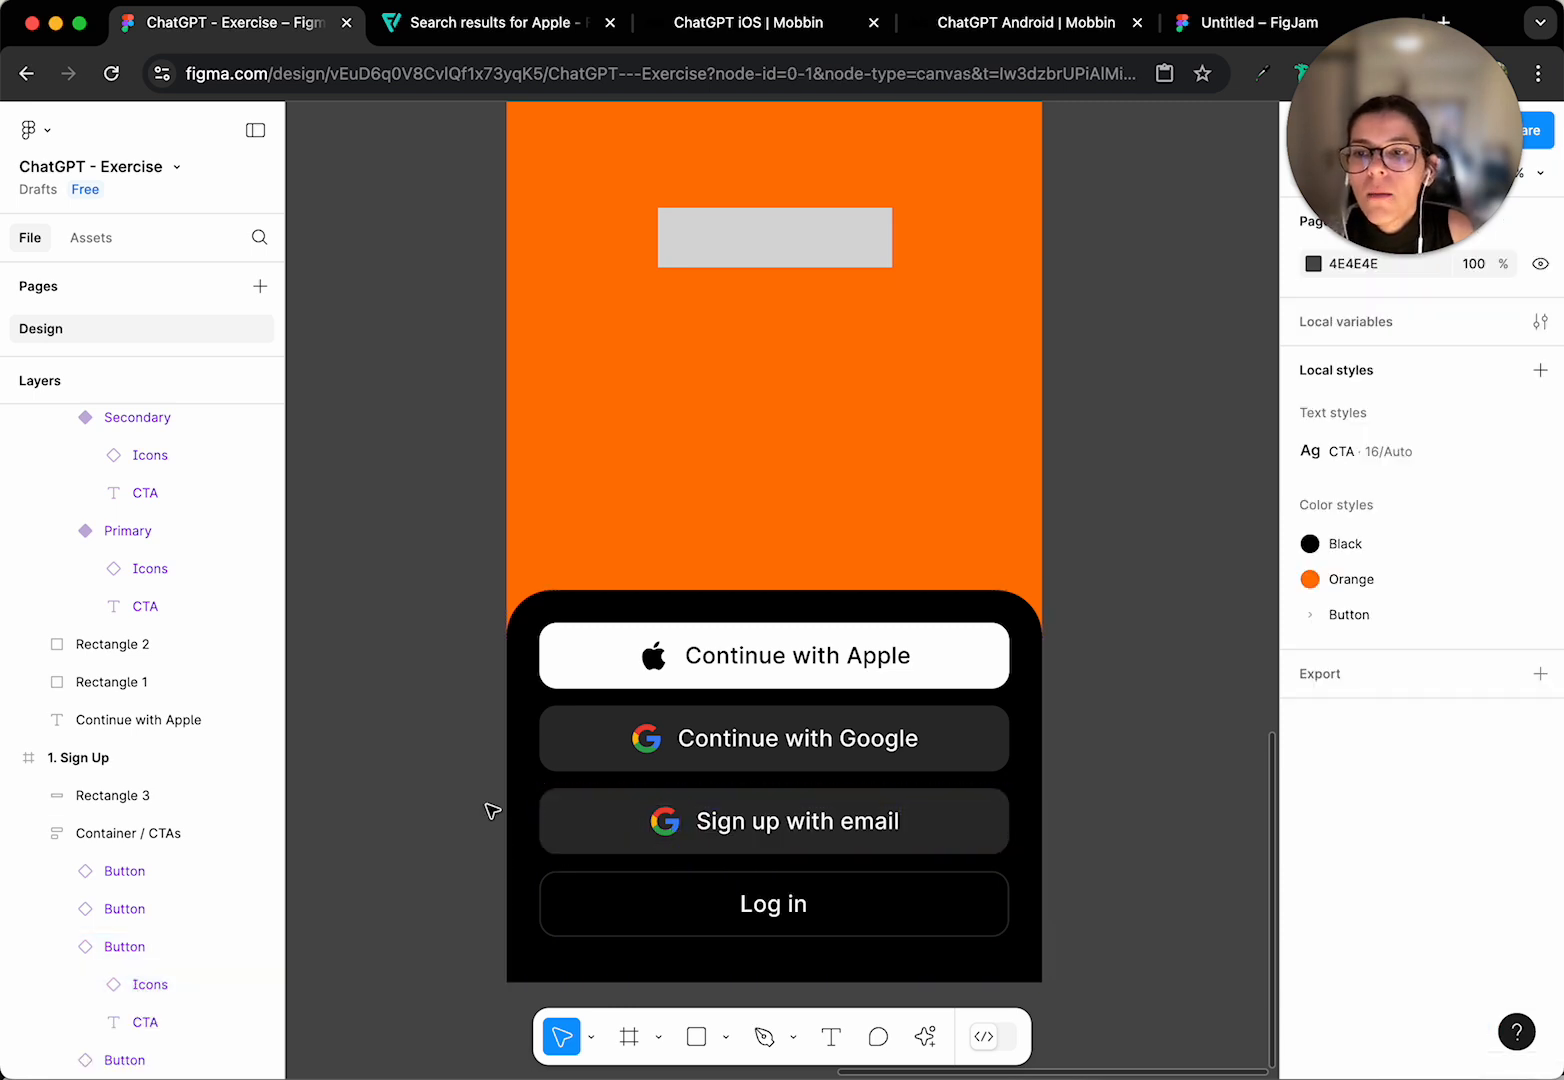
{"action": "left_click", "coordinate": [57, 946]}
{"action": "left_click", "coordinate": [511, 685]}
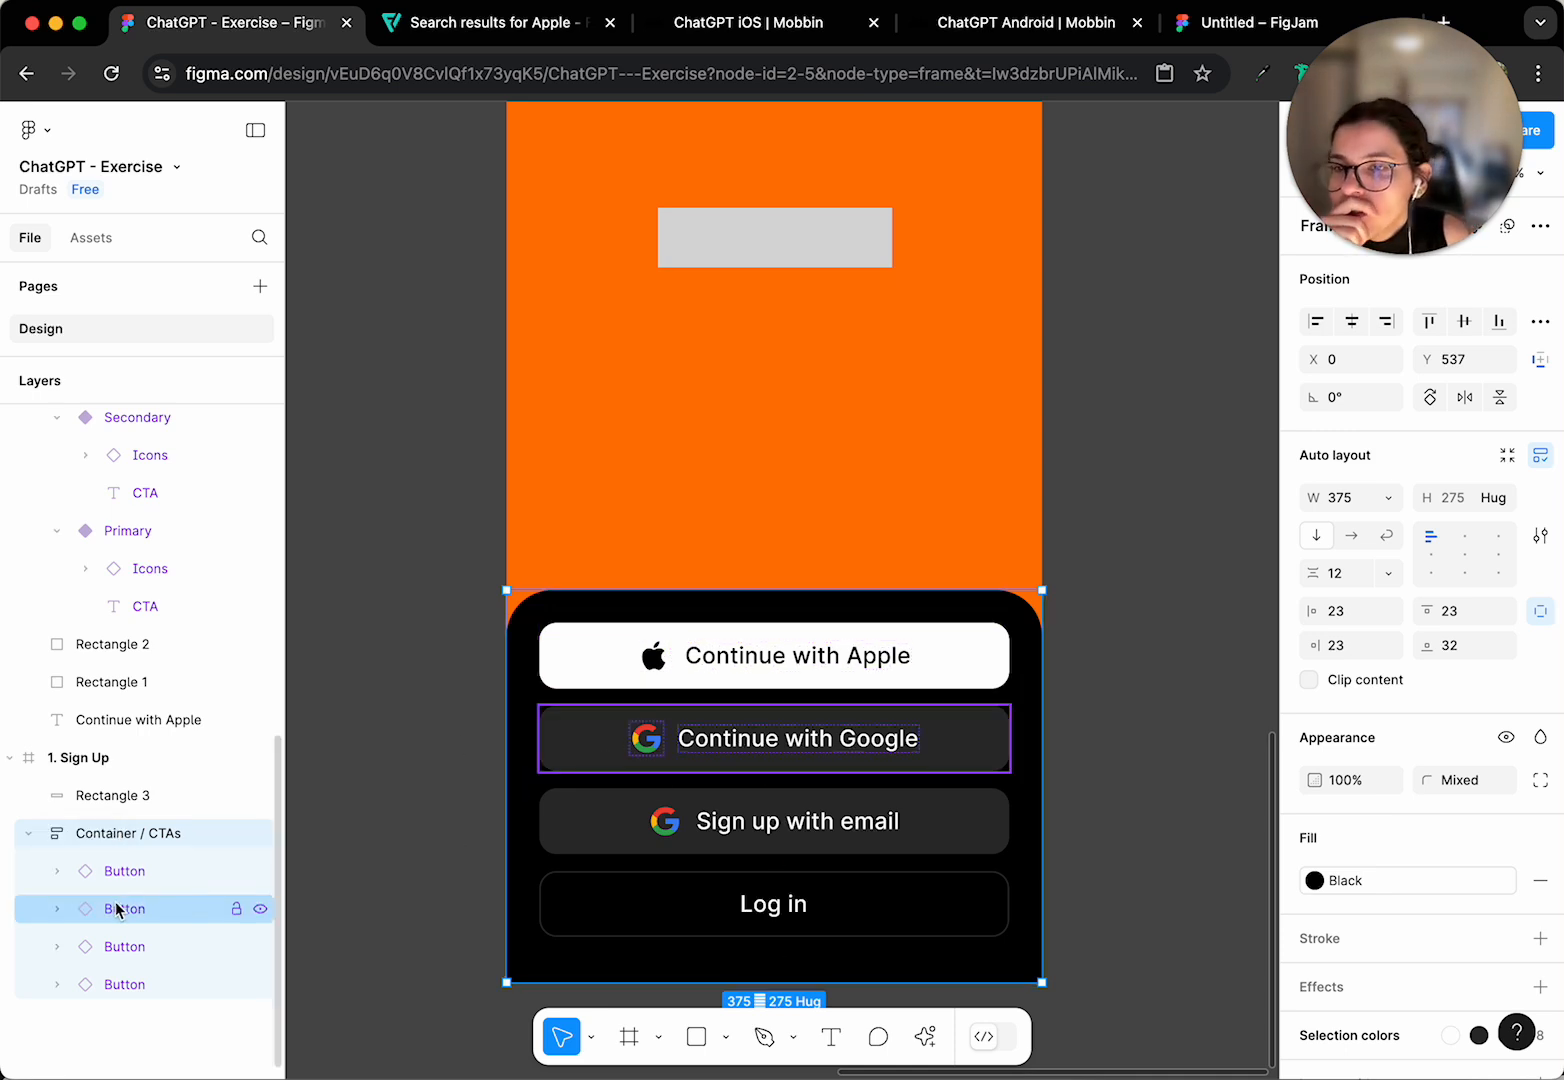
- Switch the Icons instance nested in the "Sign up with email" button to the Mail variant
{"action": "left_click", "coordinate": [123, 948]}
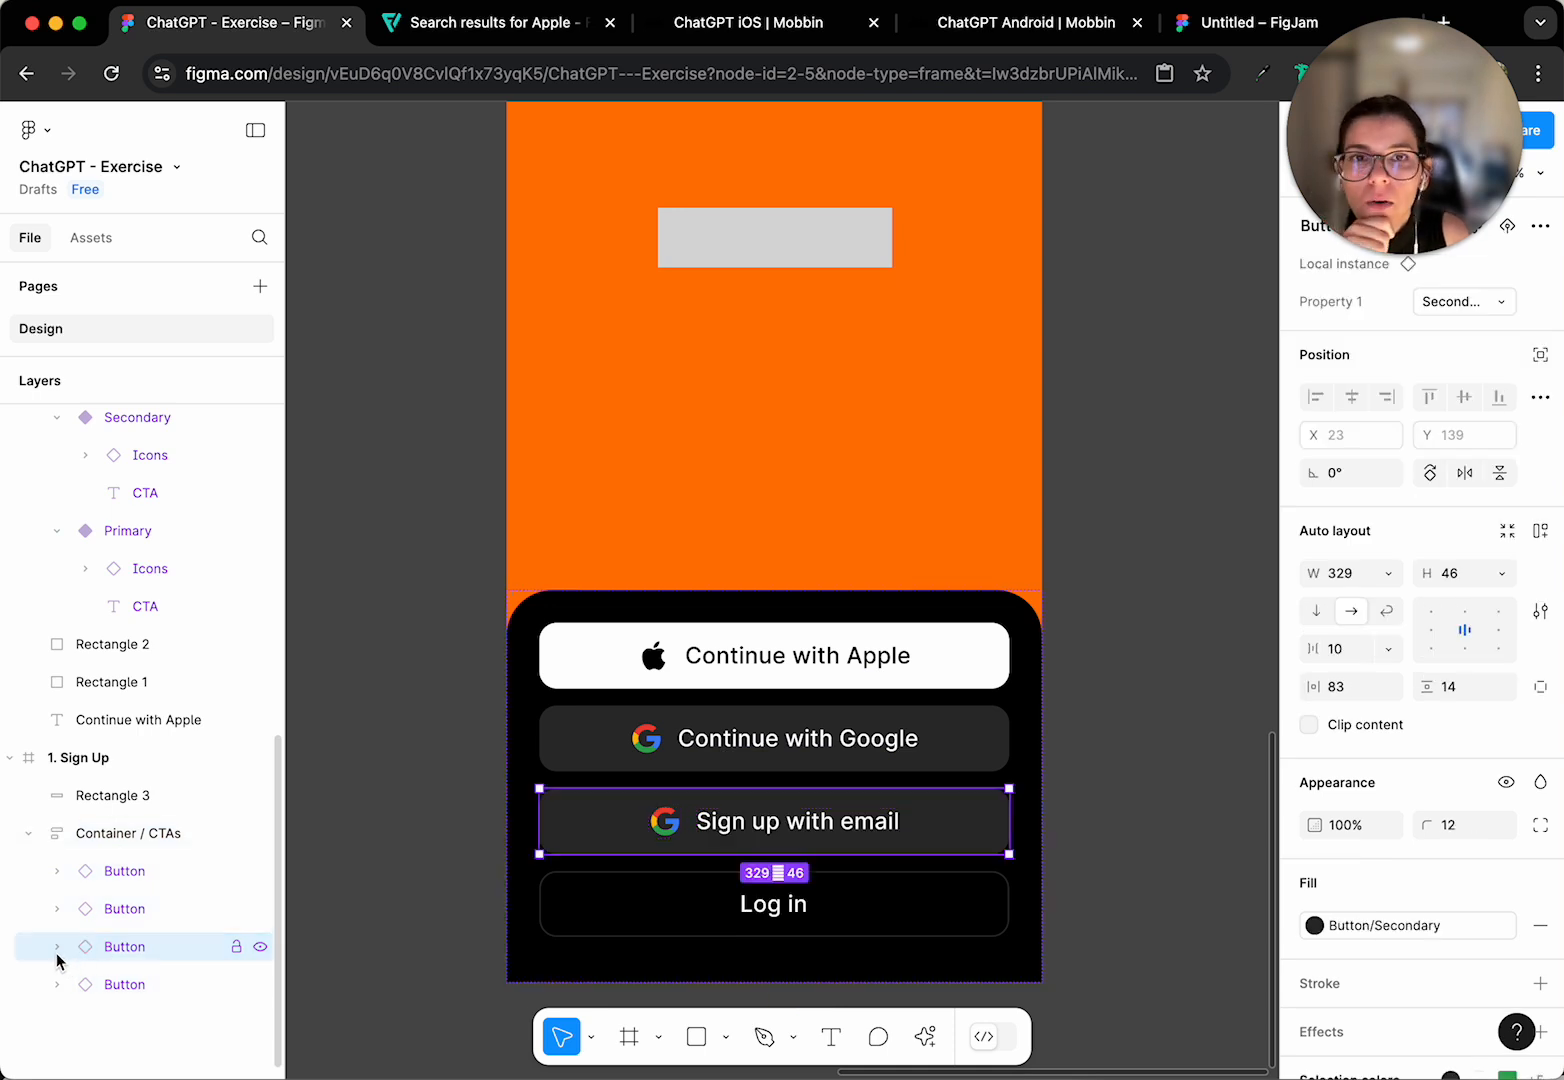
{"action": "left_click", "coordinate": [57, 947]}
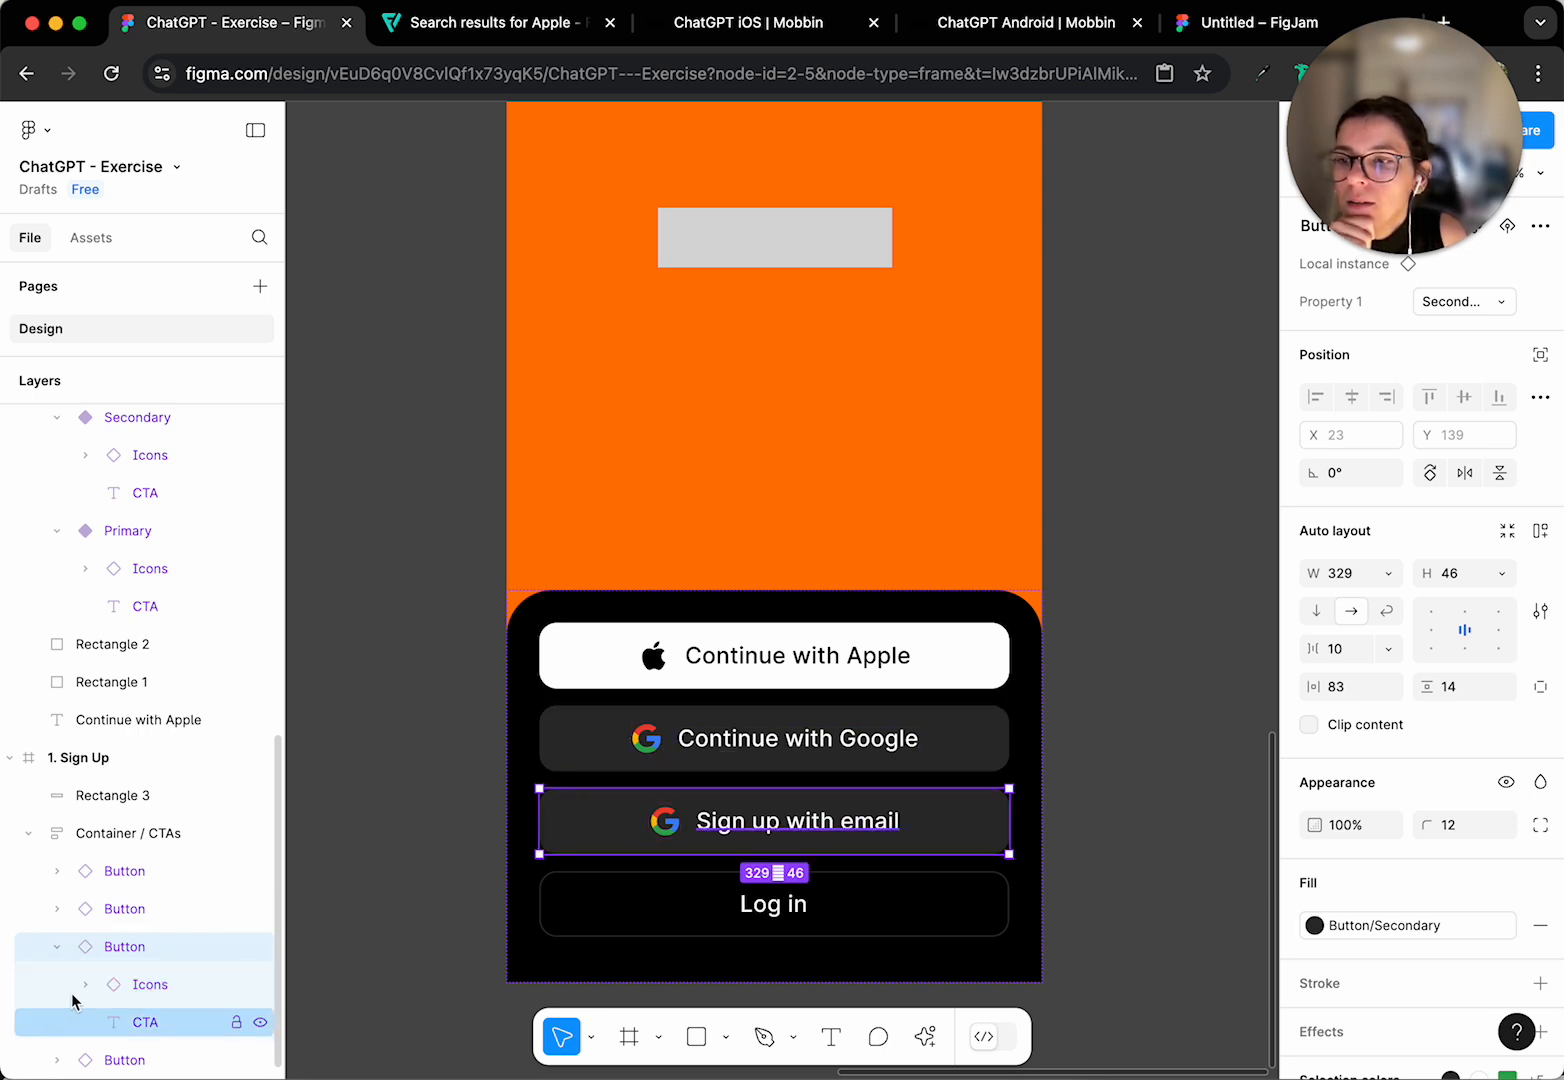
{"action": "left_click", "coordinate": [147, 984]}
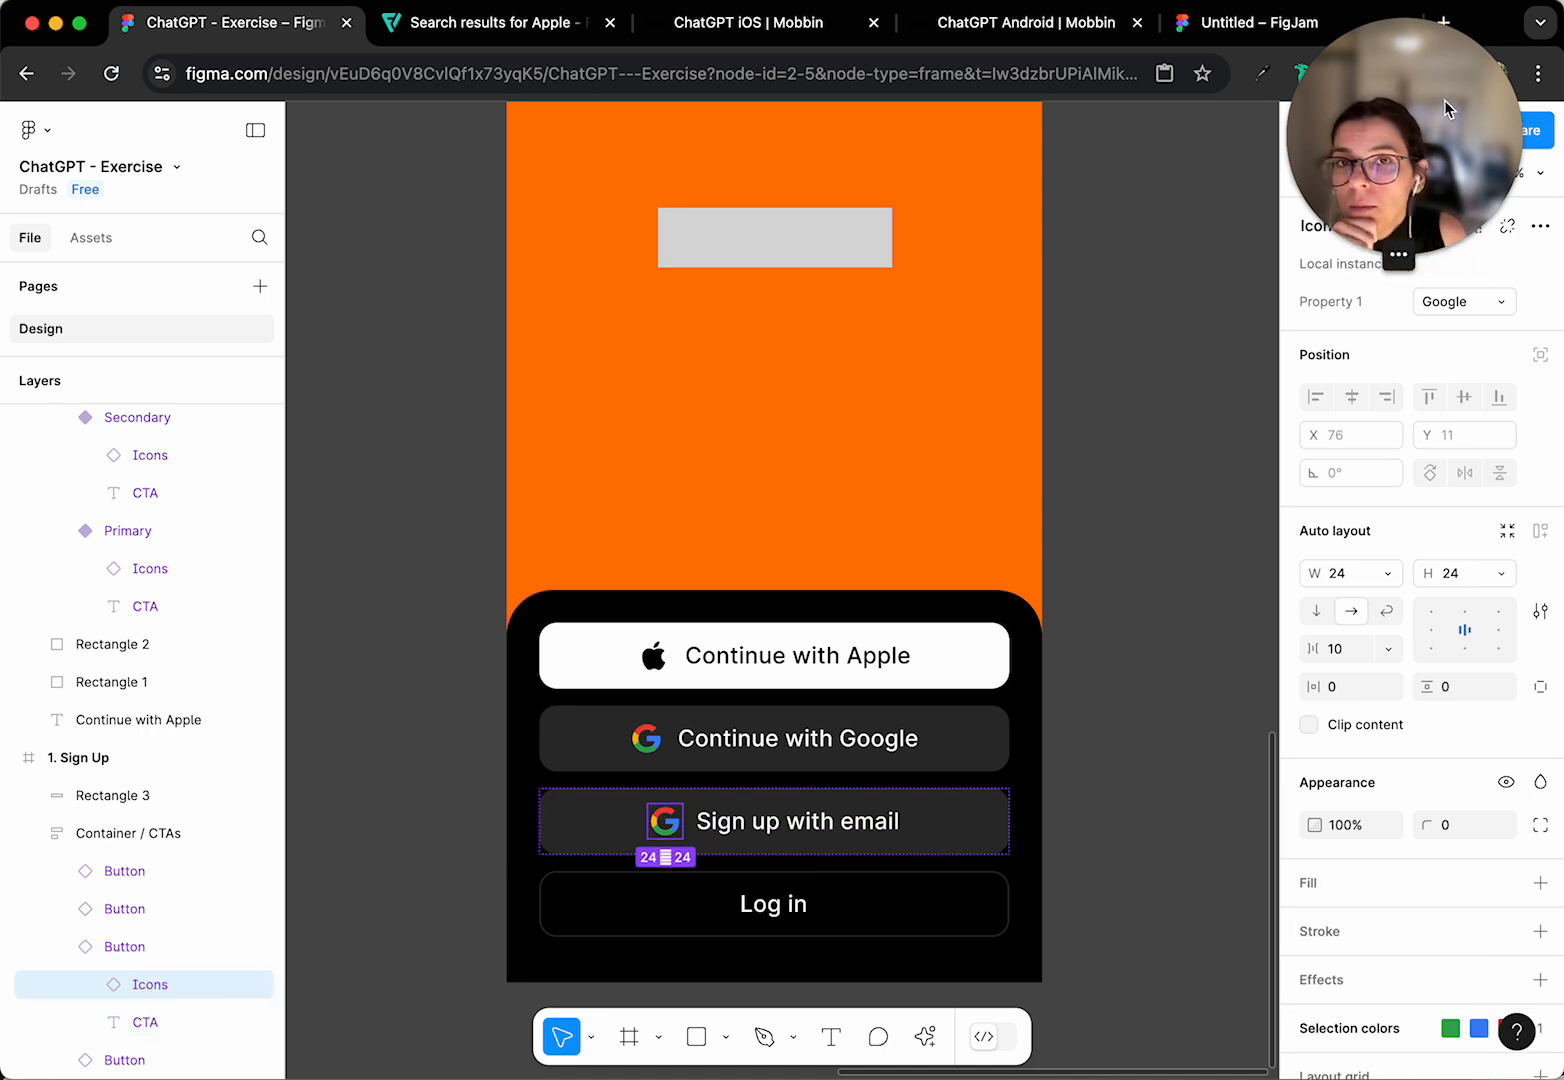
{"action": "left_click_drag", "start_coordinate": [1447, 107], "coordinate": [185, 112]}
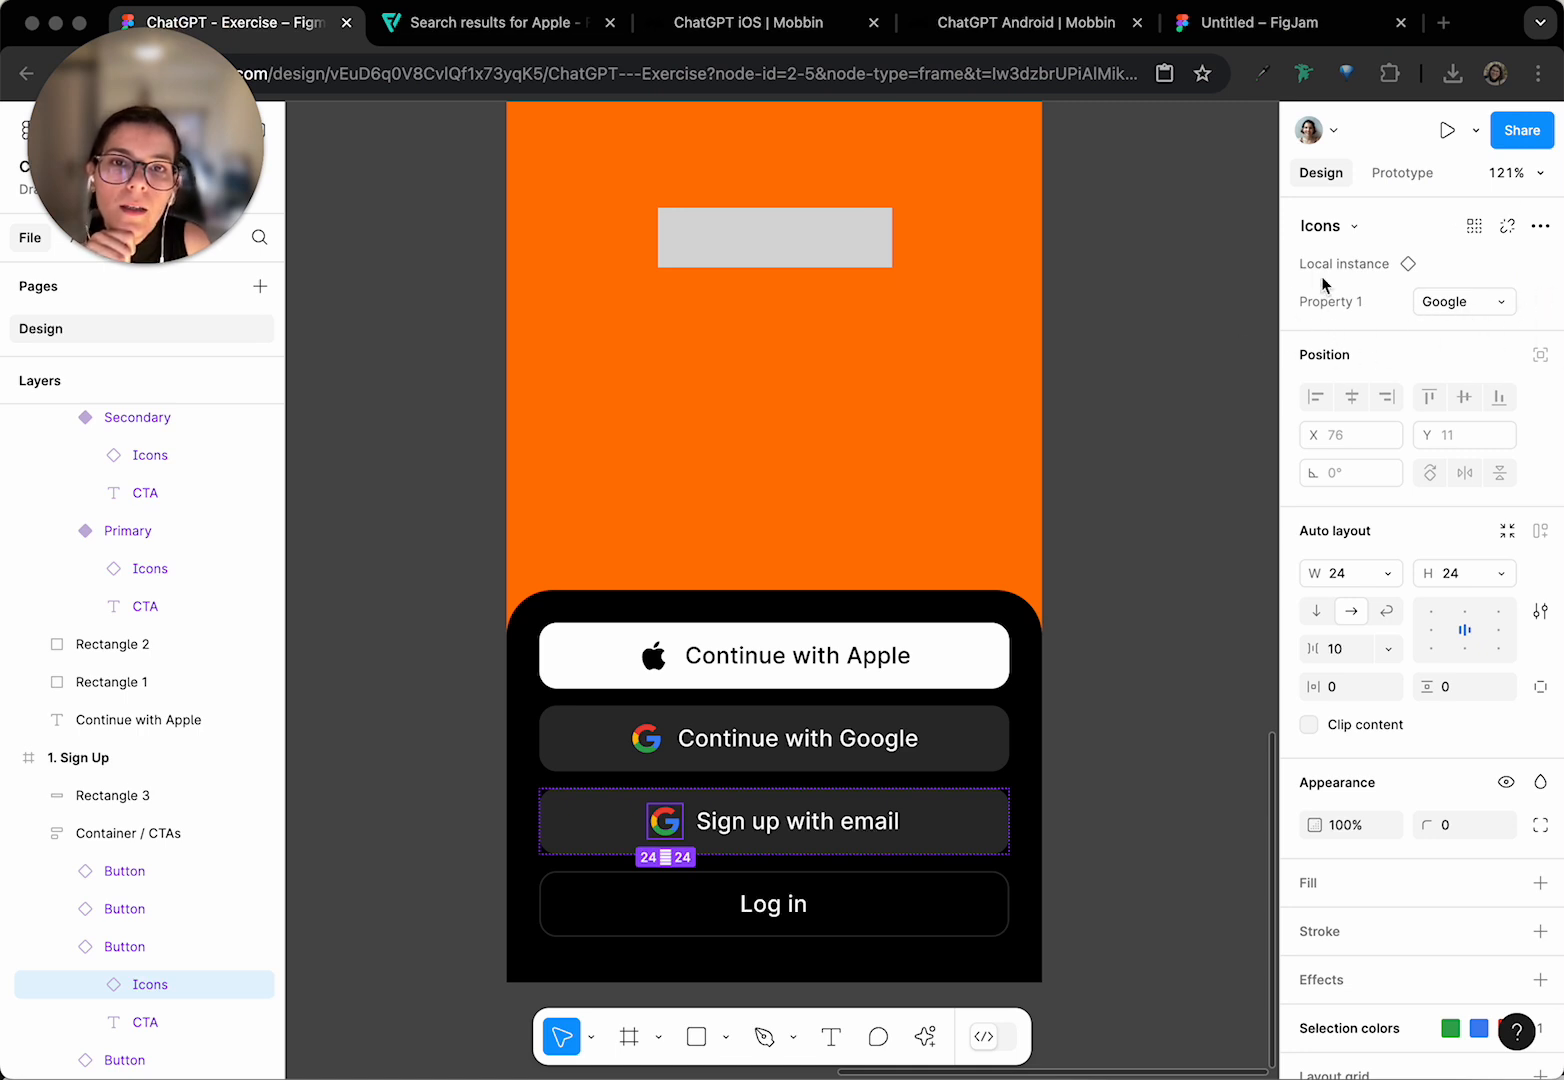
{"action": "left_click", "coordinate": [1507, 304]}
{"action": "left_click", "coordinate": [1390, 280]}
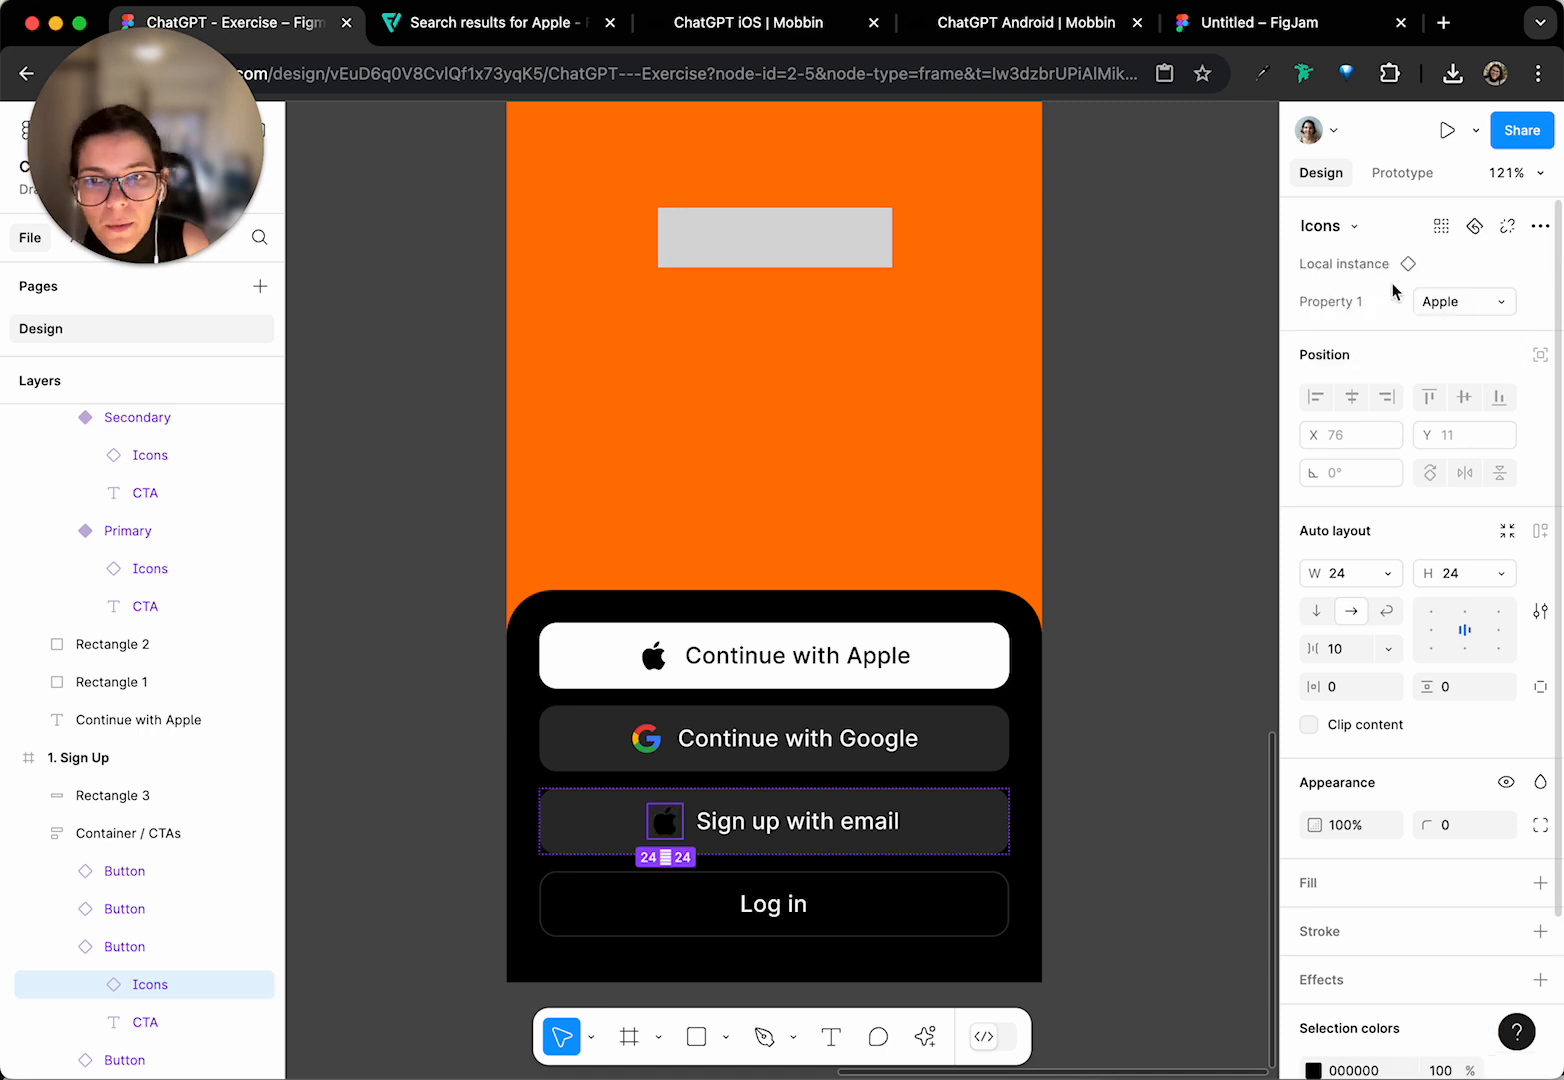
{"action": "left_click", "coordinate": [1480, 305]}
{"action": "left_click", "coordinate": [1437, 340]}
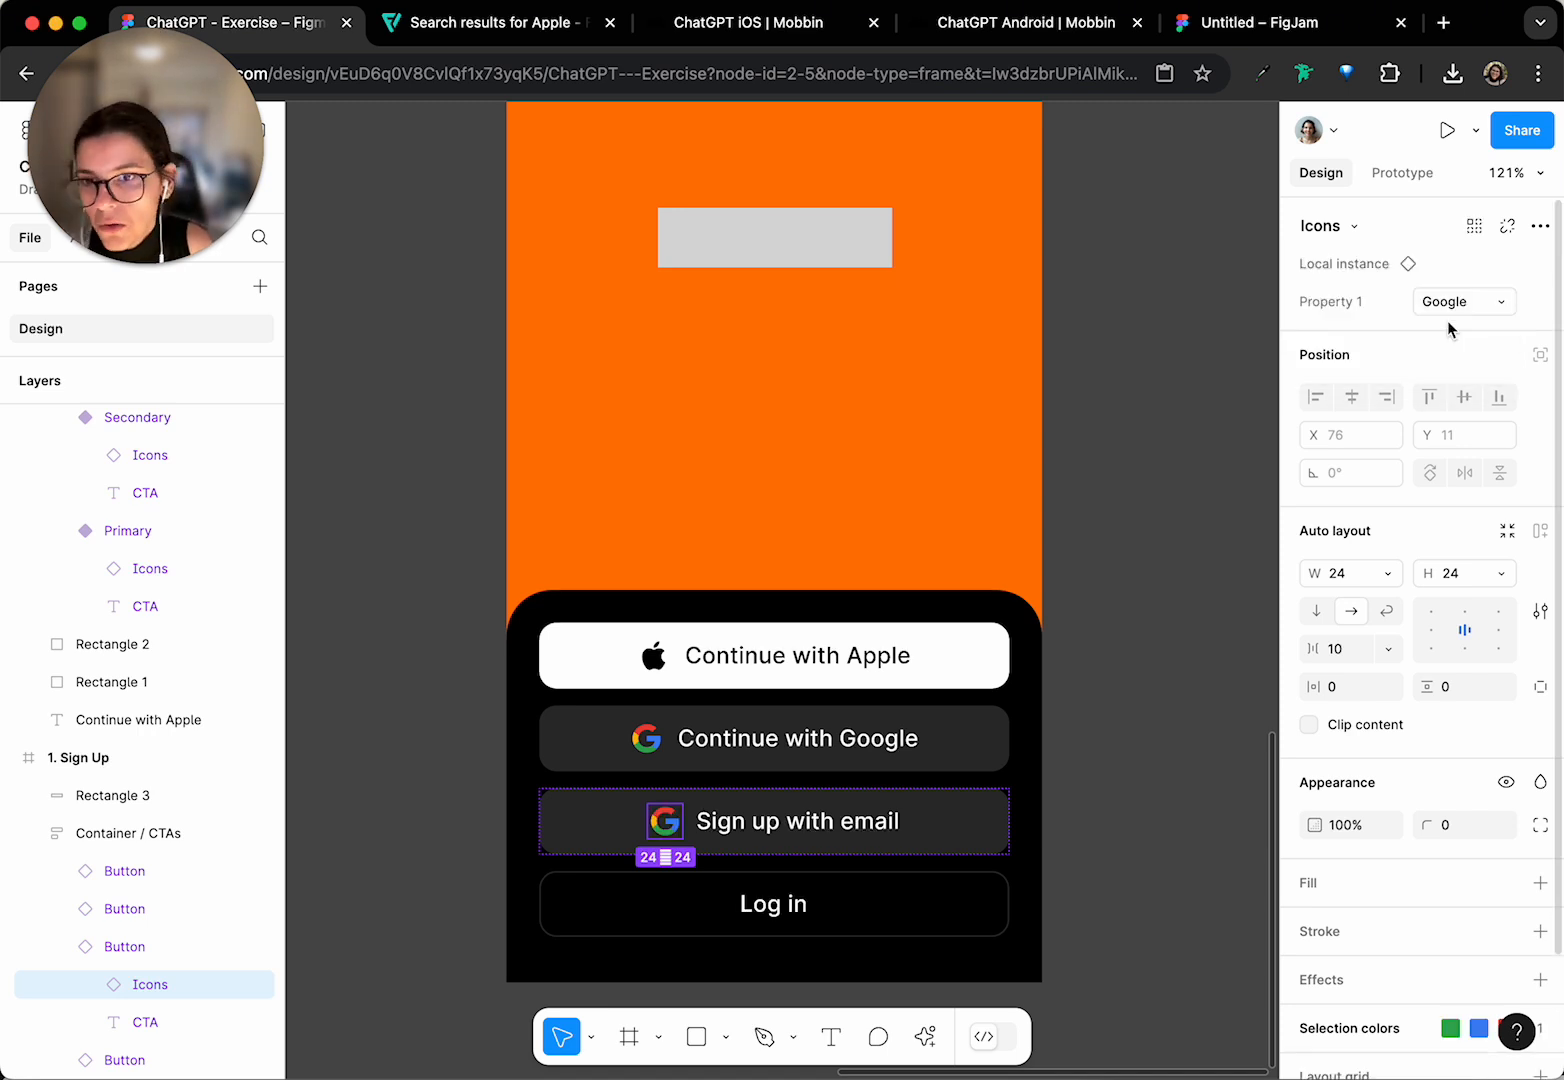
{"action": "left_click", "coordinate": [1464, 308]}
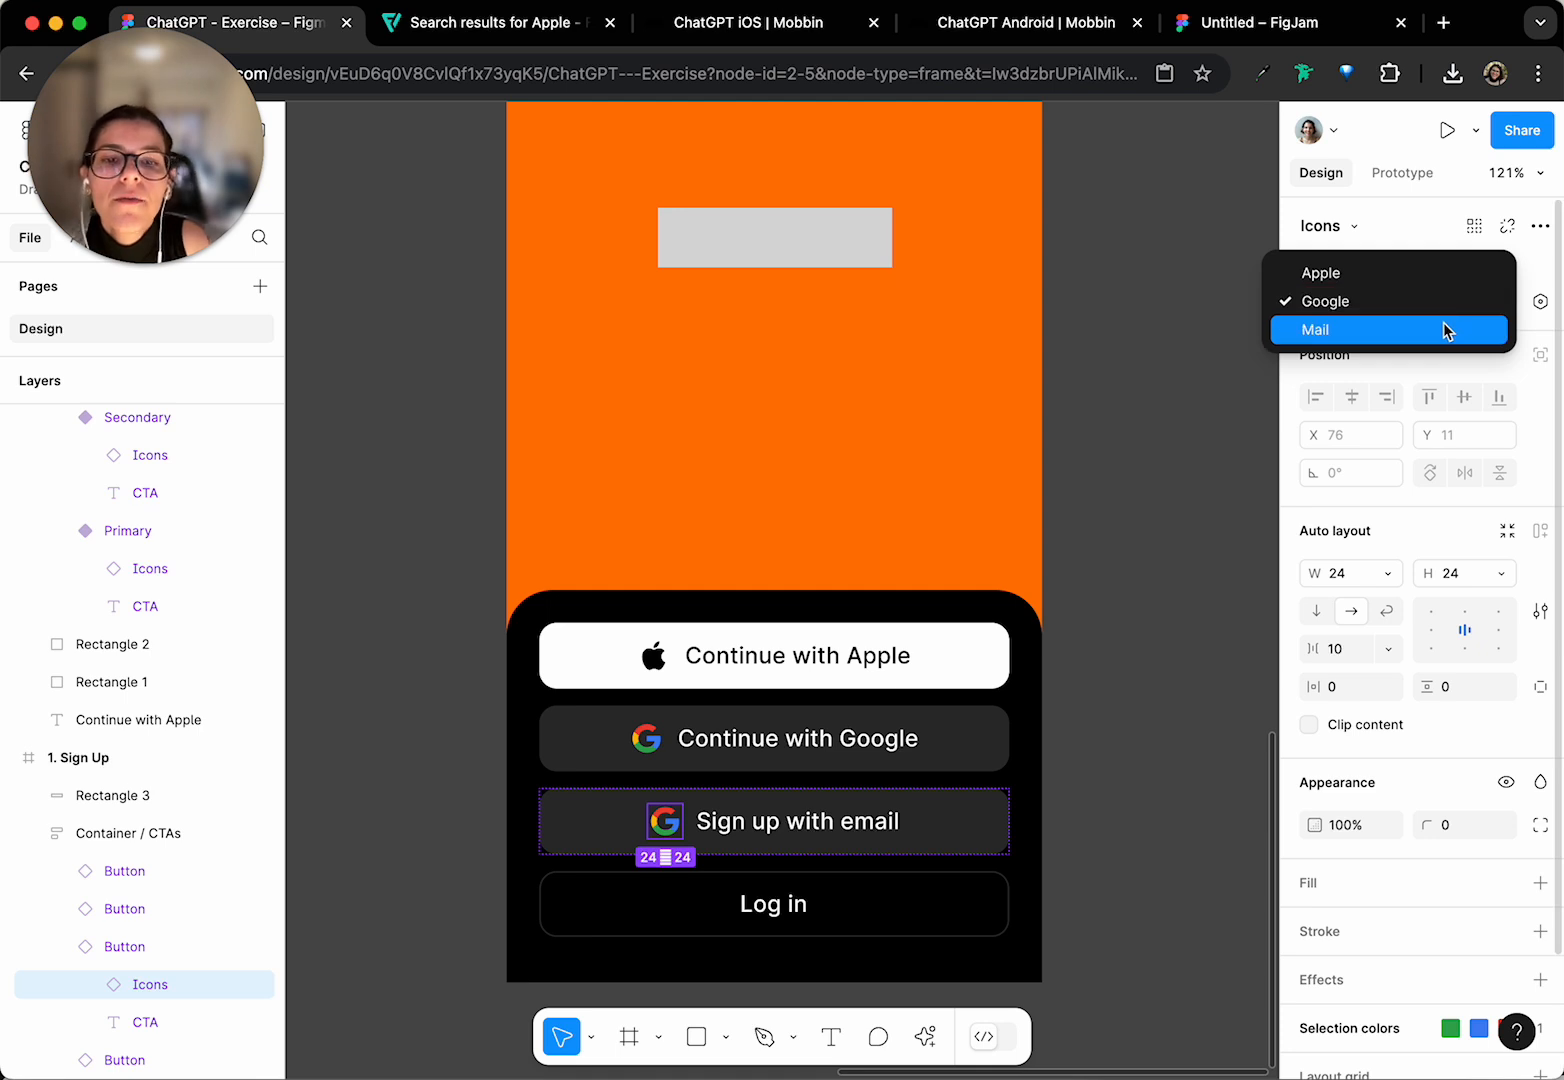
{"action": "left_click", "coordinate": [1443, 330]}
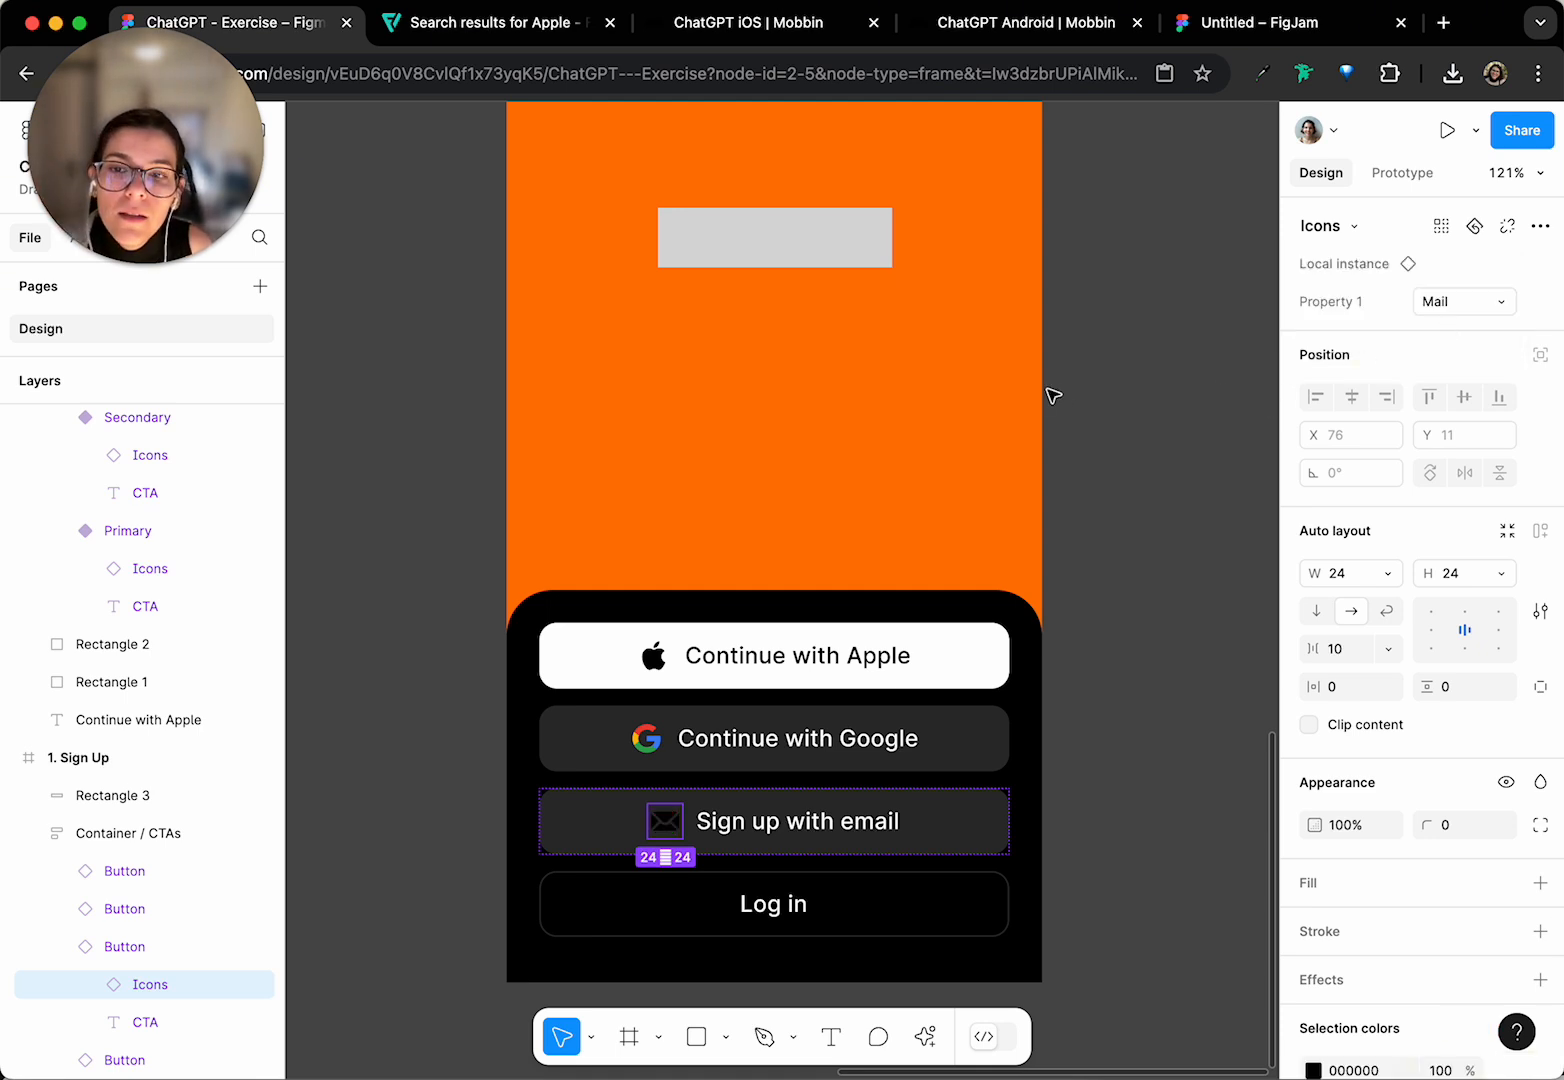
- Compare the email button's mail icon with the Mobbin reference screen and with the Mail variant in the UI Kit
{"action": "scroll", "coordinate": [914, 489], "scroll_direction": "down", "scroll_amount": 6}
{"action": "scroll", "coordinate": [625, 356], "scroll_direction": "up", "scroll_amount": 2}
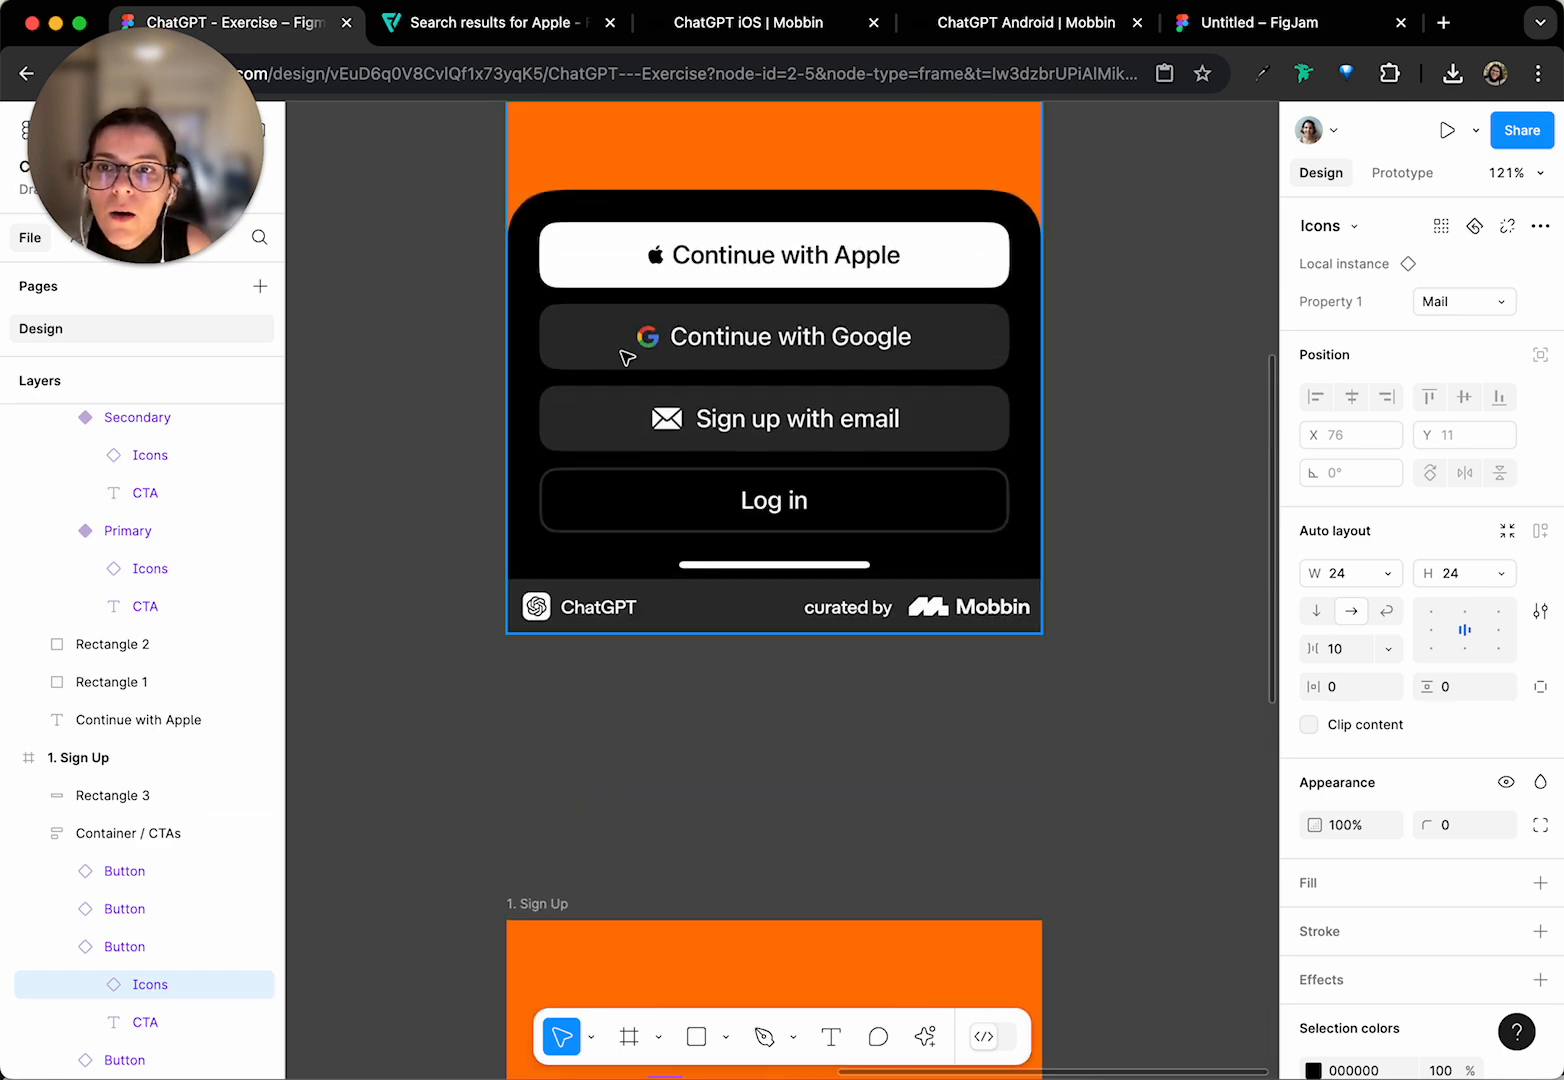
{"action": "scroll", "coordinate": [648, 411], "scroll_direction": "down", "scroll_amount": 8}
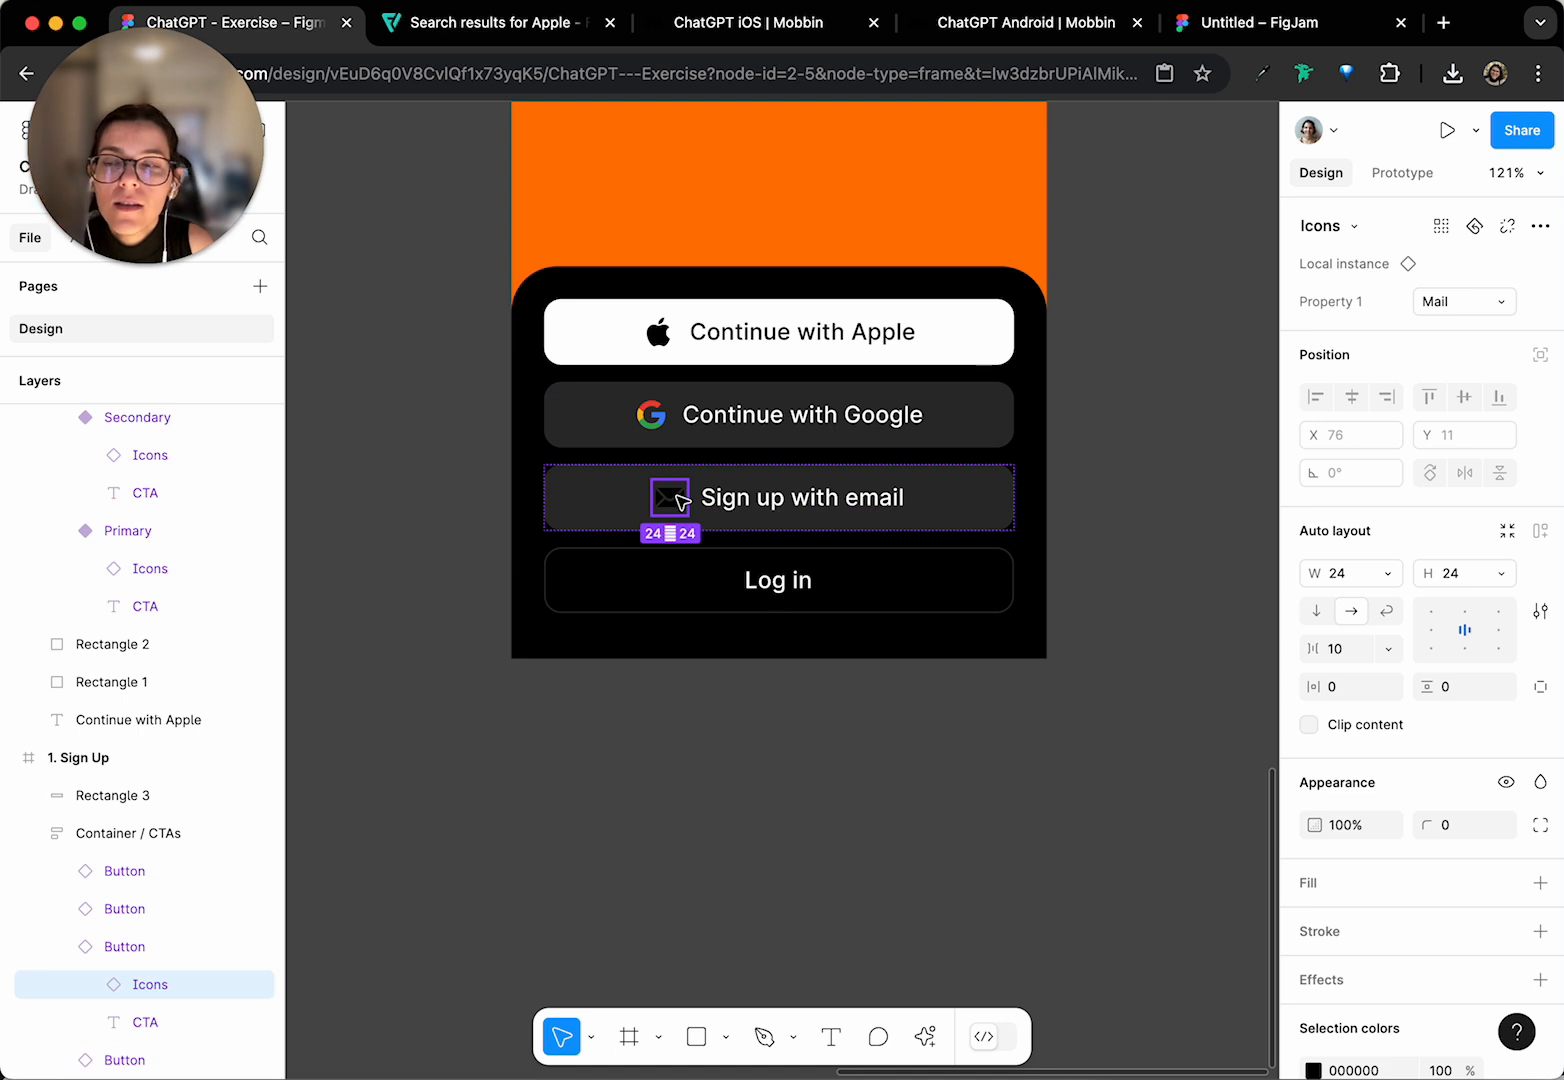
{"action": "scroll", "coordinate": [680, 497], "scroll_direction": "up", "scroll_amount": 2}
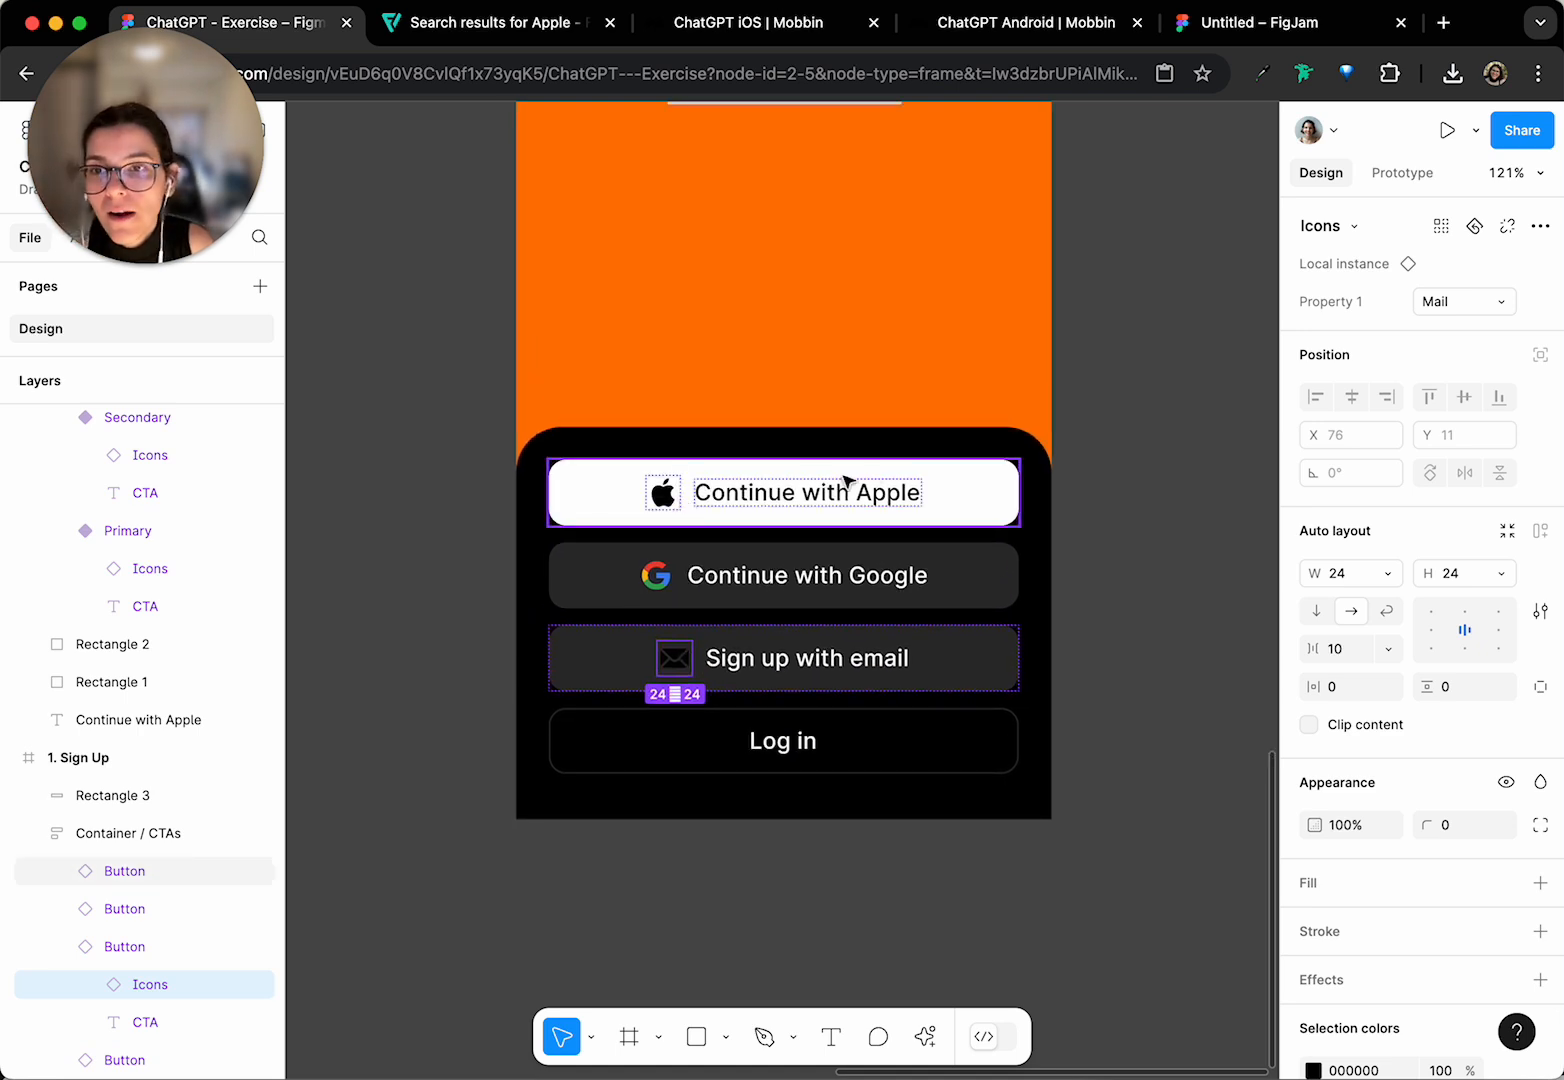
{"action": "scroll", "coordinate": [870, 470], "scroll_direction": "up", "scroll_amount": 1}
{"action": "scroll", "coordinate": [870, 470], "scroll_direction": "left", "scroll_amount": 1}
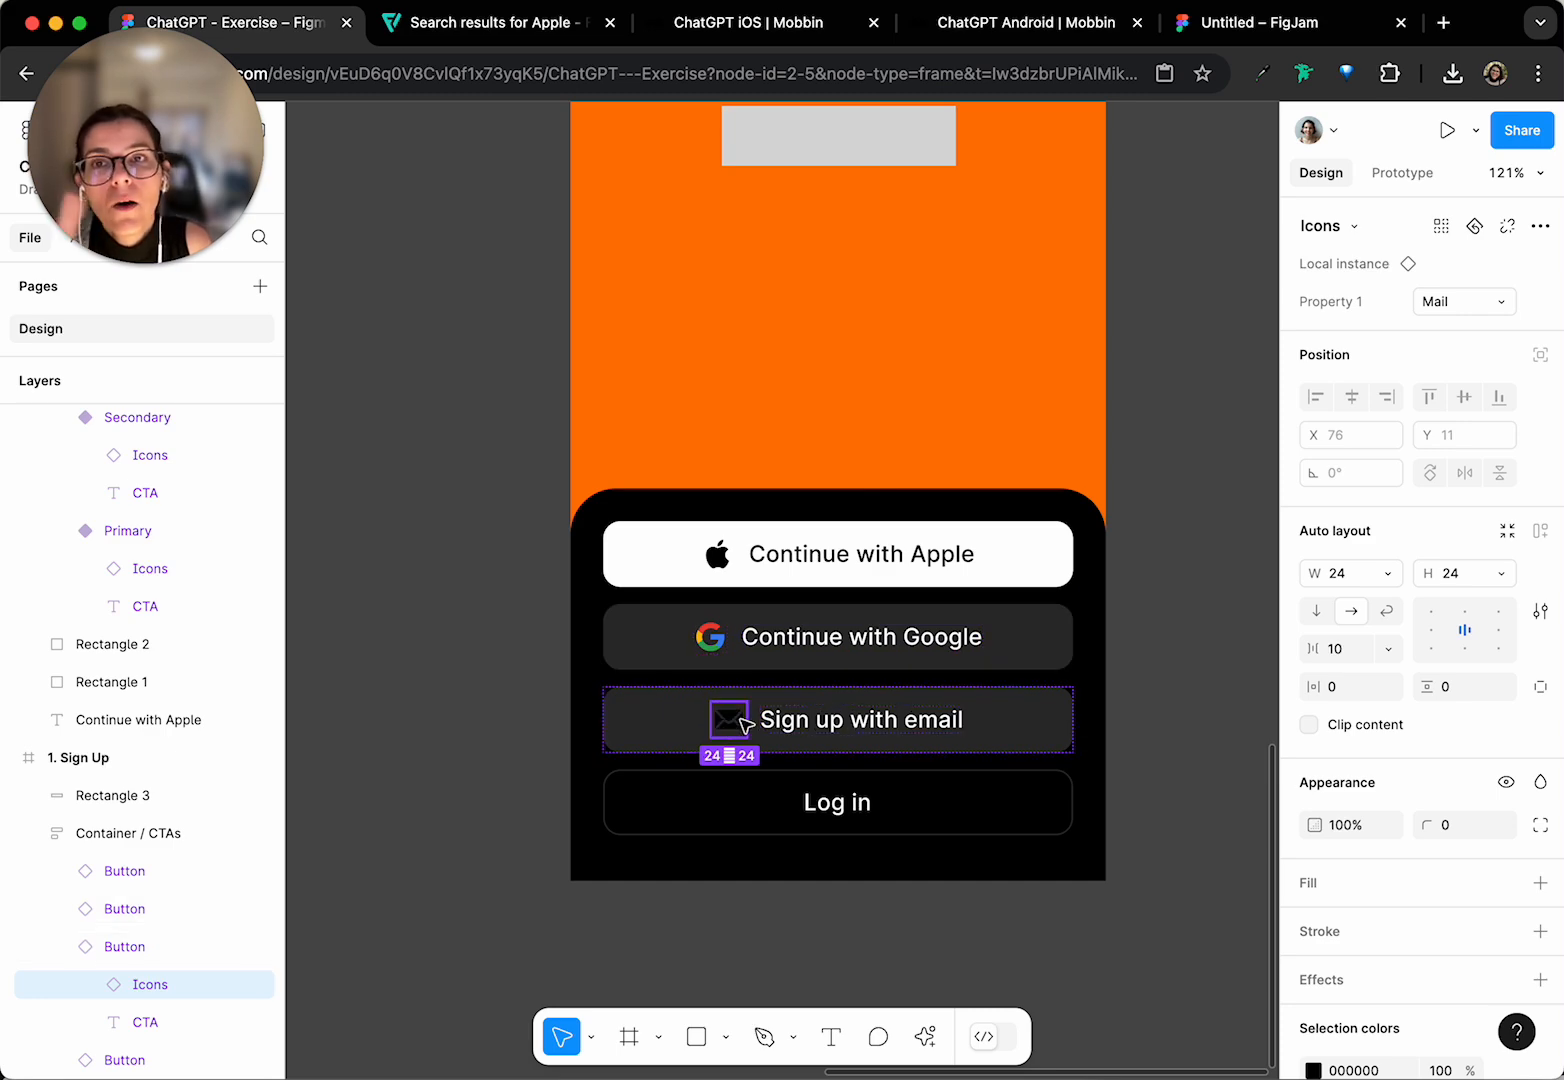
{"action": "scroll", "coordinate": [665, 347], "scroll_direction": "left", "scroll_amount": 10}
{"action": "scroll", "coordinate": [665, 347], "scroll_direction": "up", "scroll_amount": 5}
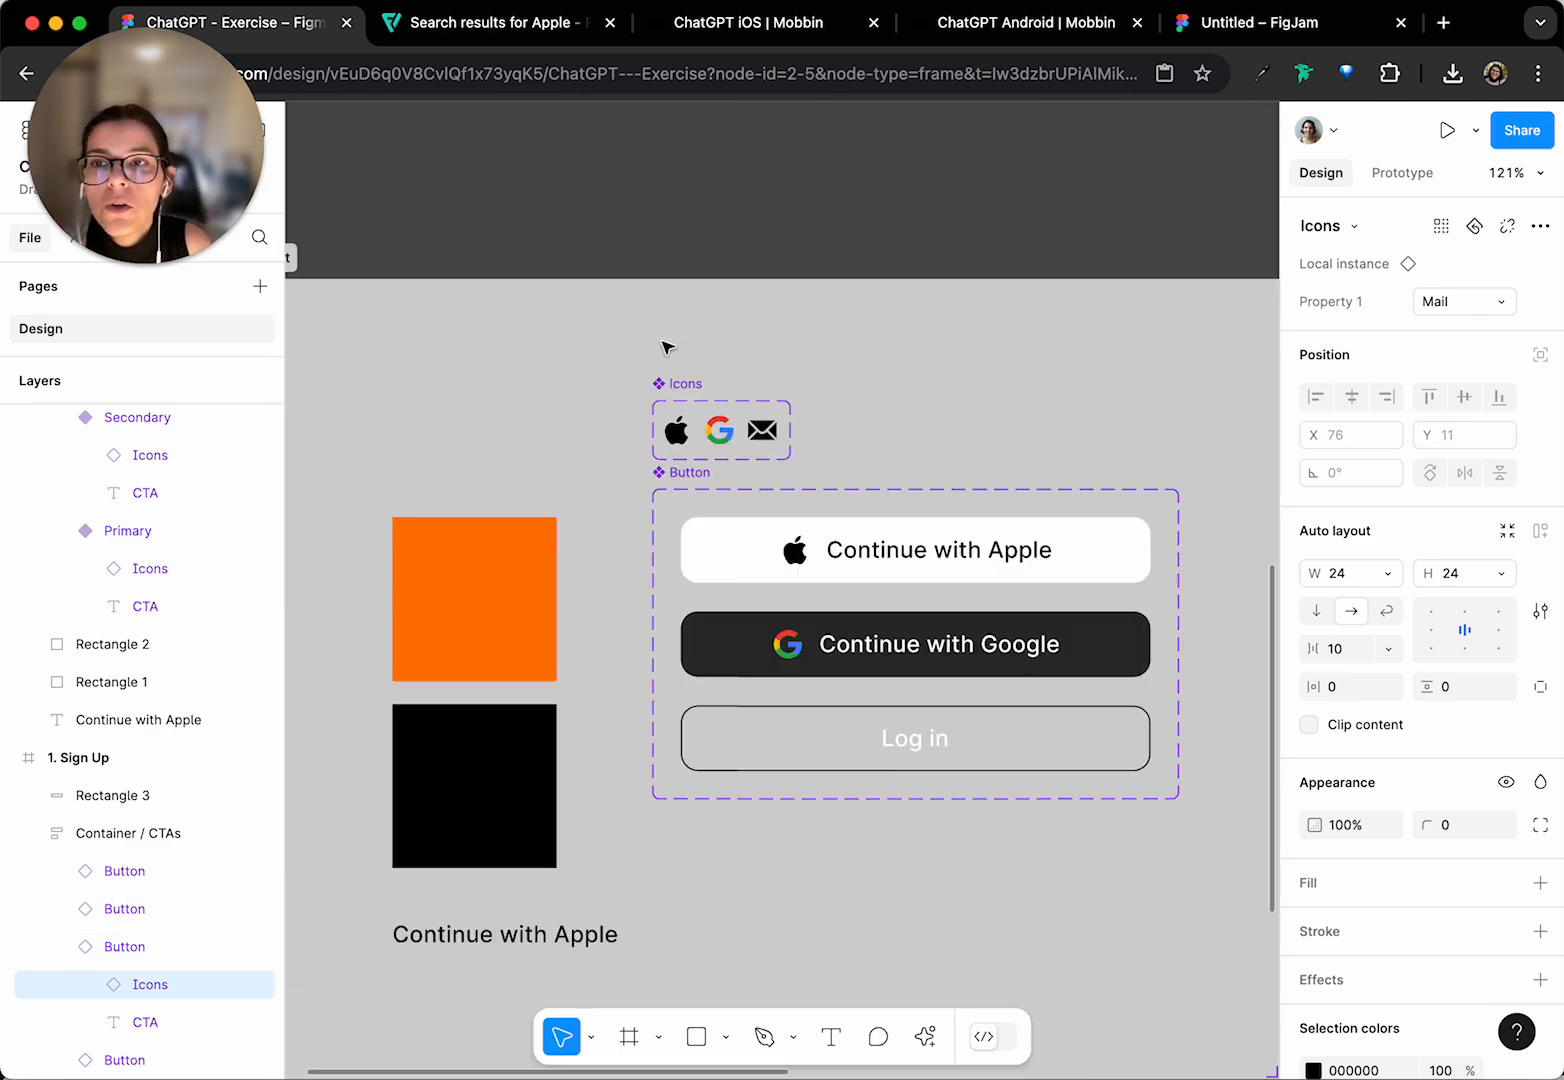
{"action": "scroll", "coordinate": [665, 347], "scroll_direction": "left", "scroll_amount": 4}
{"action": "scroll", "coordinate": [963, 458], "scroll_direction": "right", "scroll_amount": 2}
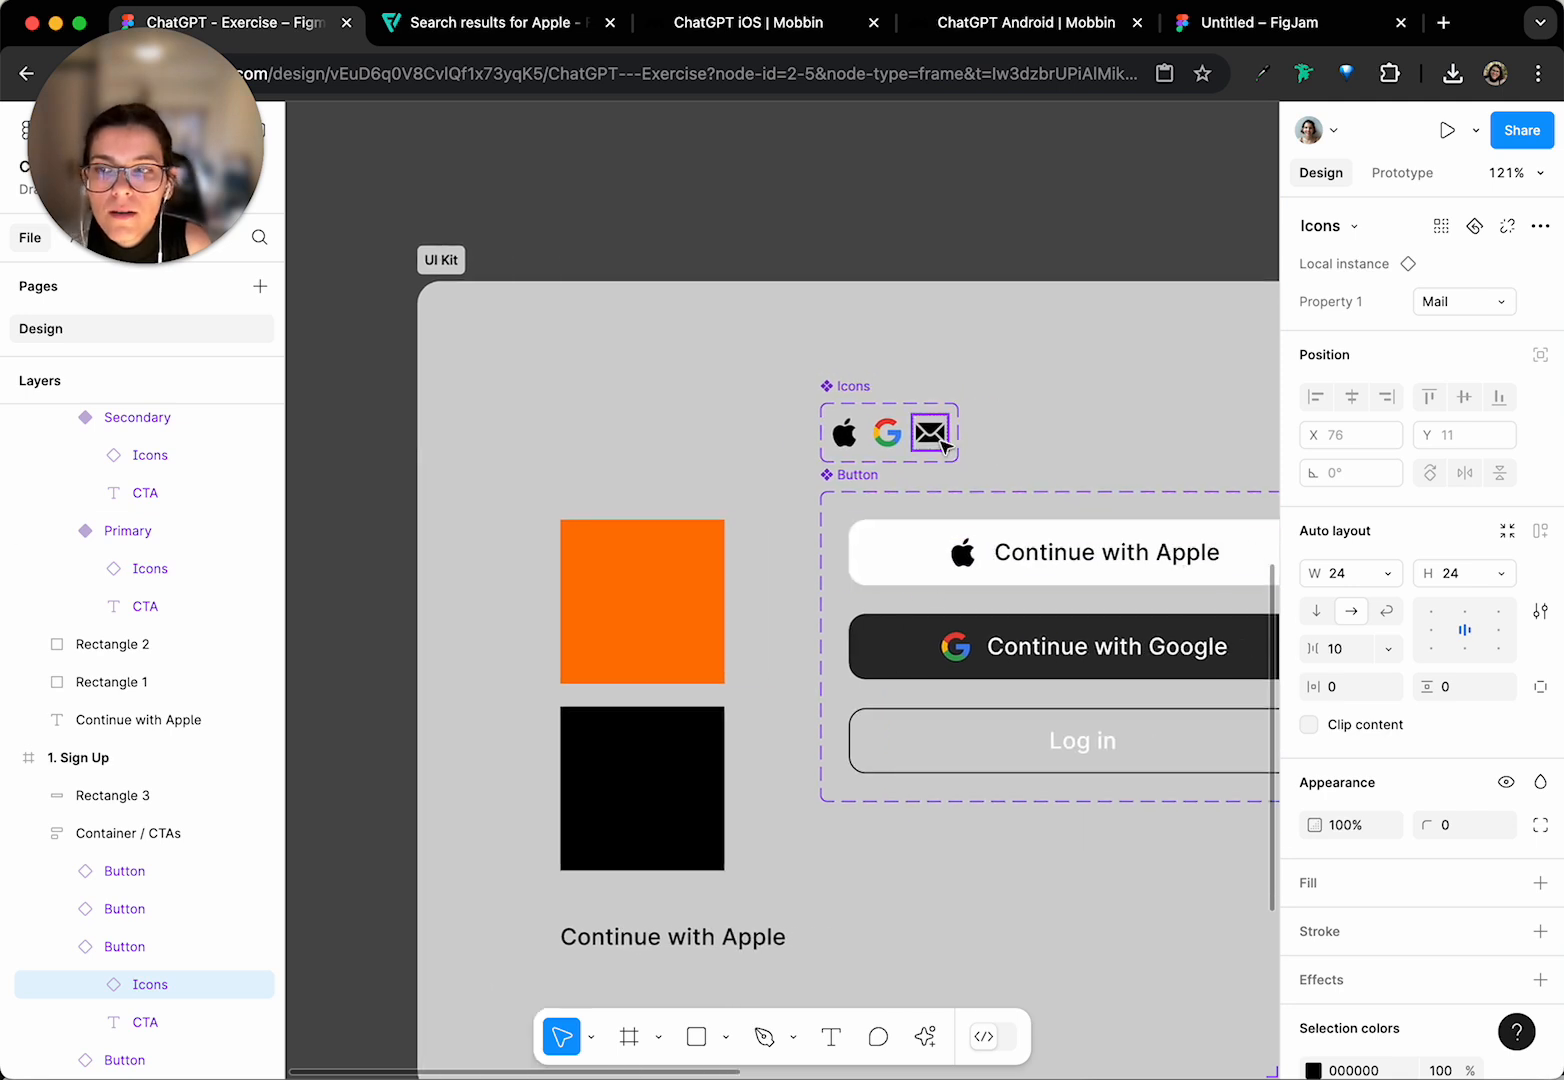
{"action": "scroll", "coordinate": [1009, 423], "scroll_direction": "right", "scroll_amount": 10}
{"action": "scroll", "coordinate": [1009, 423], "scroll_direction": "down", "scroll_amount": 5}
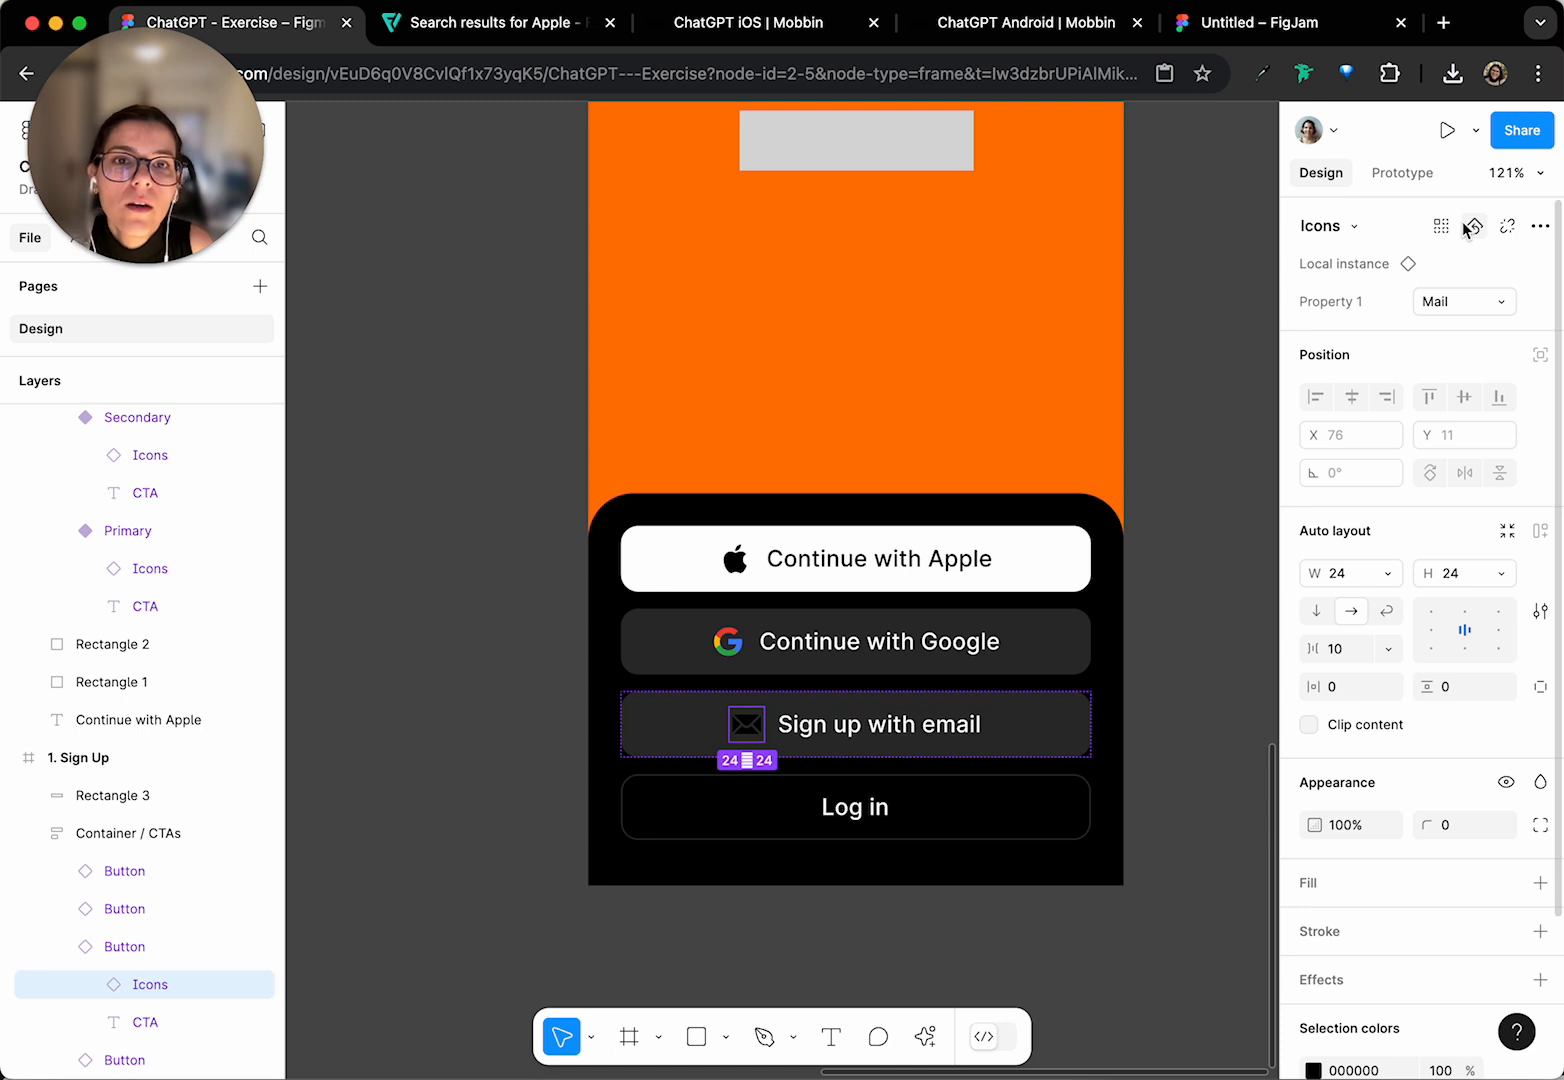
- Go to the main component of the mail icon used in the "Sign up with email" button
{"action": "left_click", "coordinate": [1539, 227]}
{"action": "left_click", "coordinate": [1539, 227]}
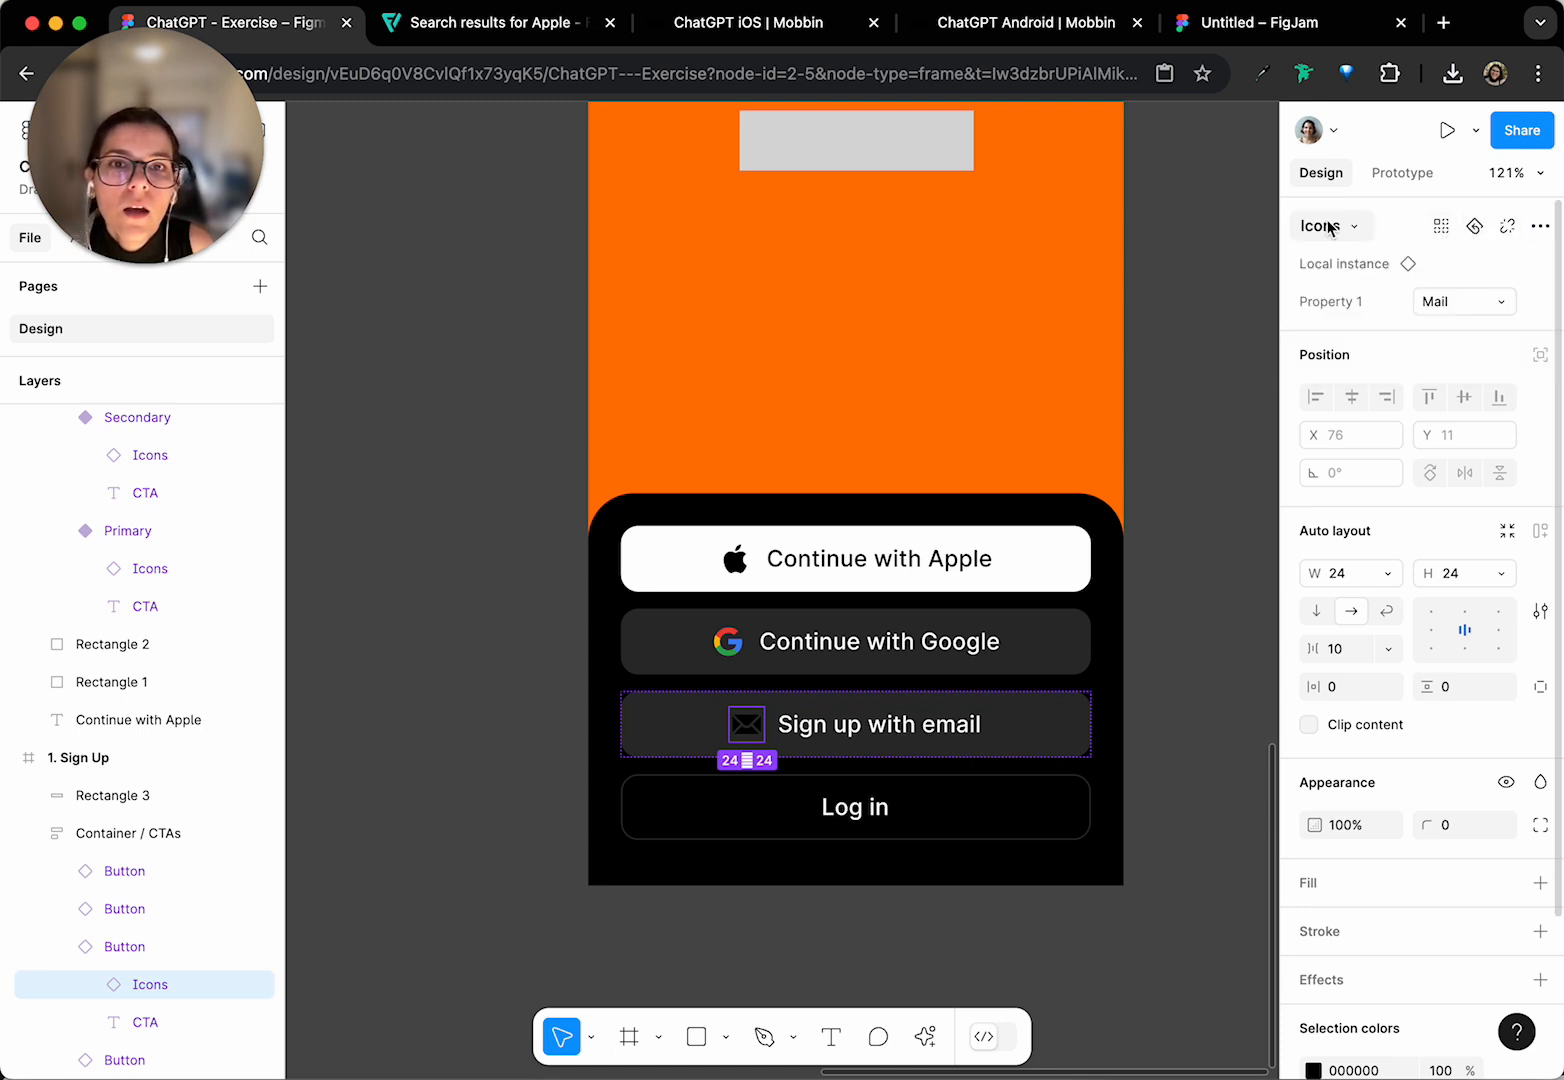
{"action": "right_click", "coordinate": [754, 724]}
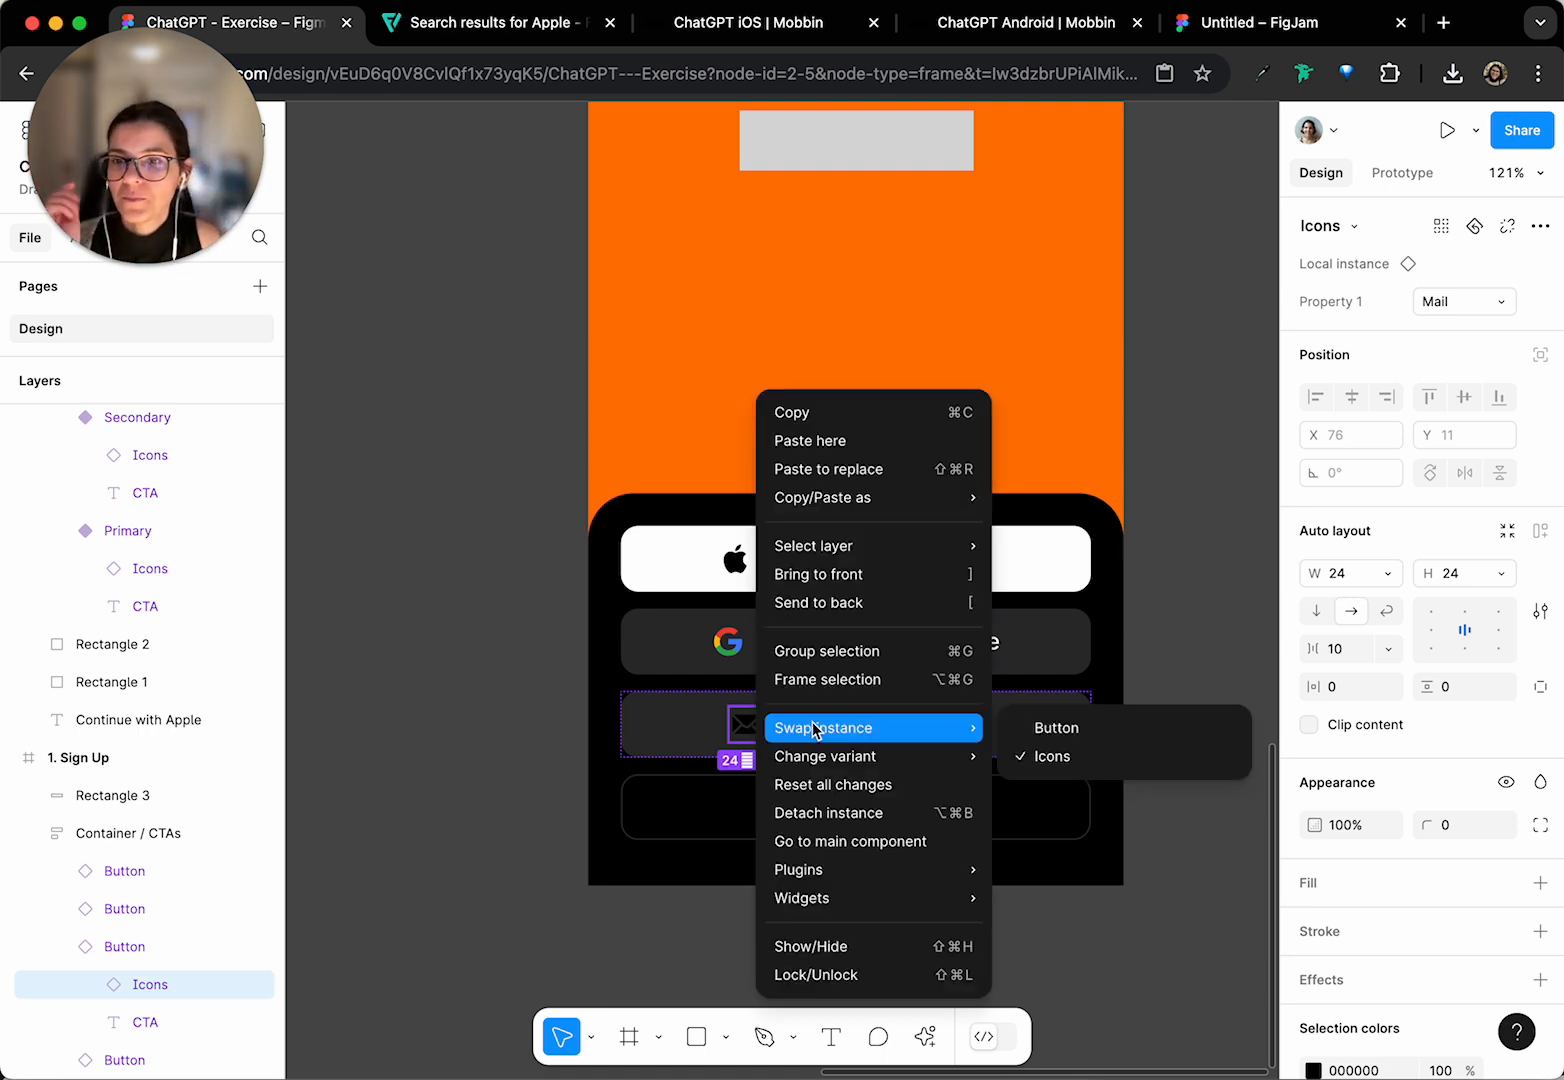
{"action": "left_click", "coordinate": [851, 847]}
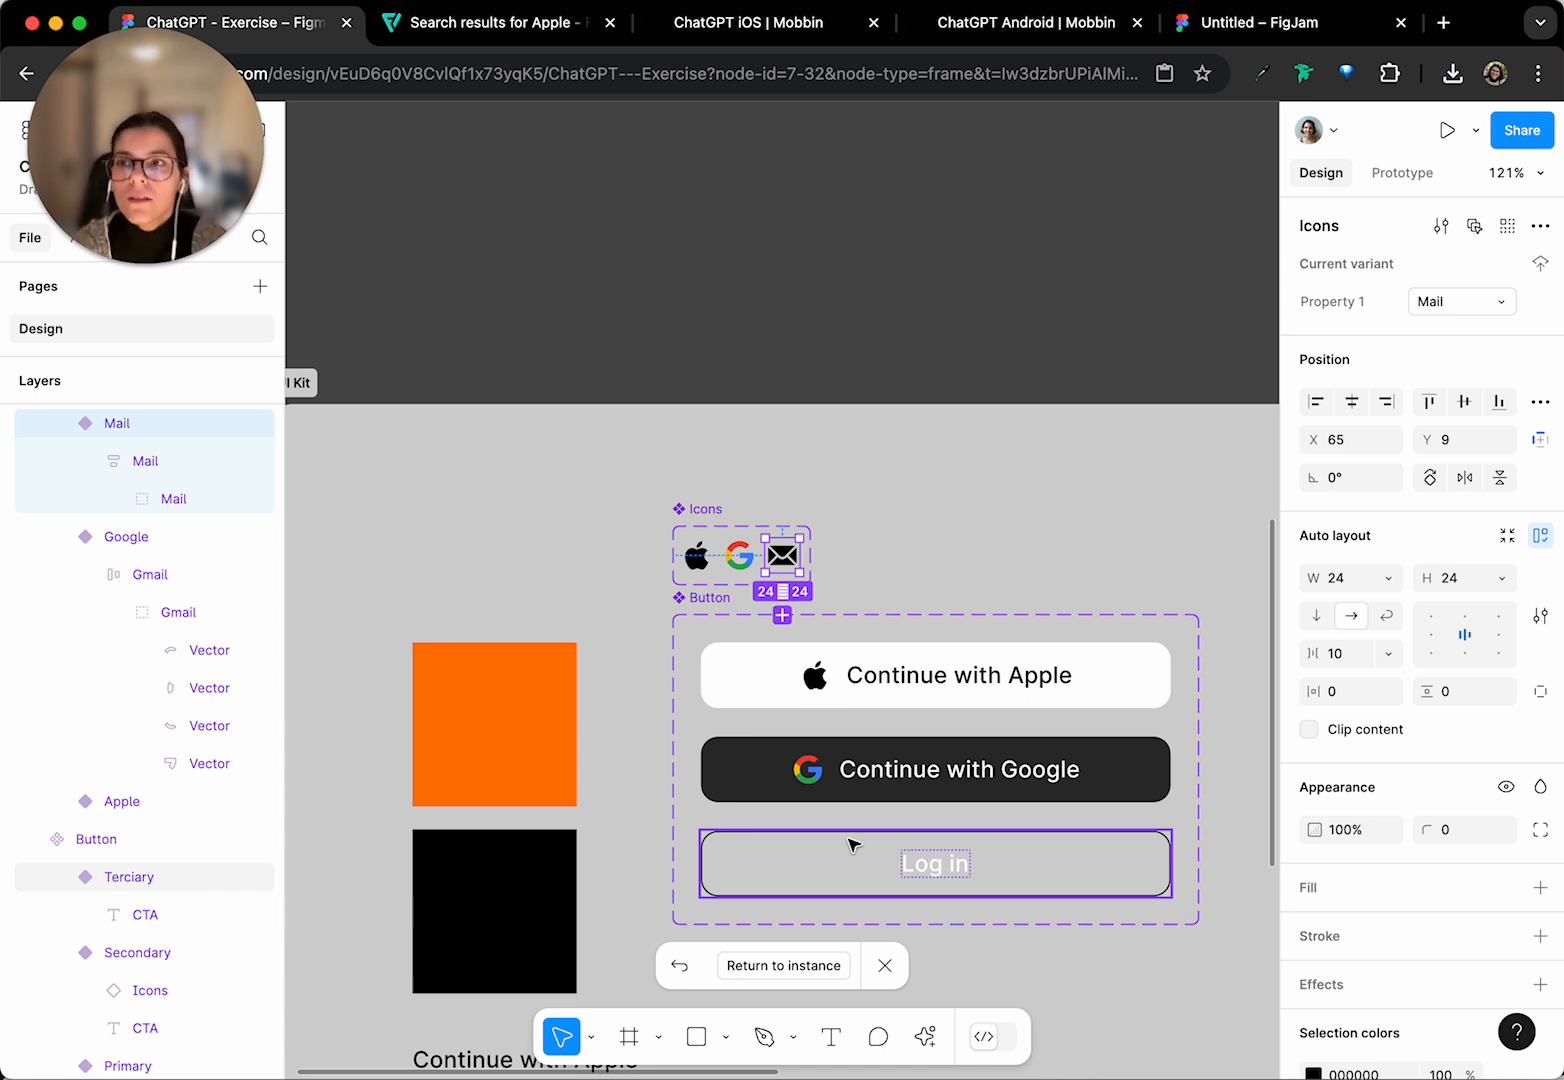
- Apply the Button/White colour style to the Mail variant of the Icons component and deselect it
{"action": "scroll", "coordinate": [780, 516], "scroll_direction": "up", "scroll_amount": 5}
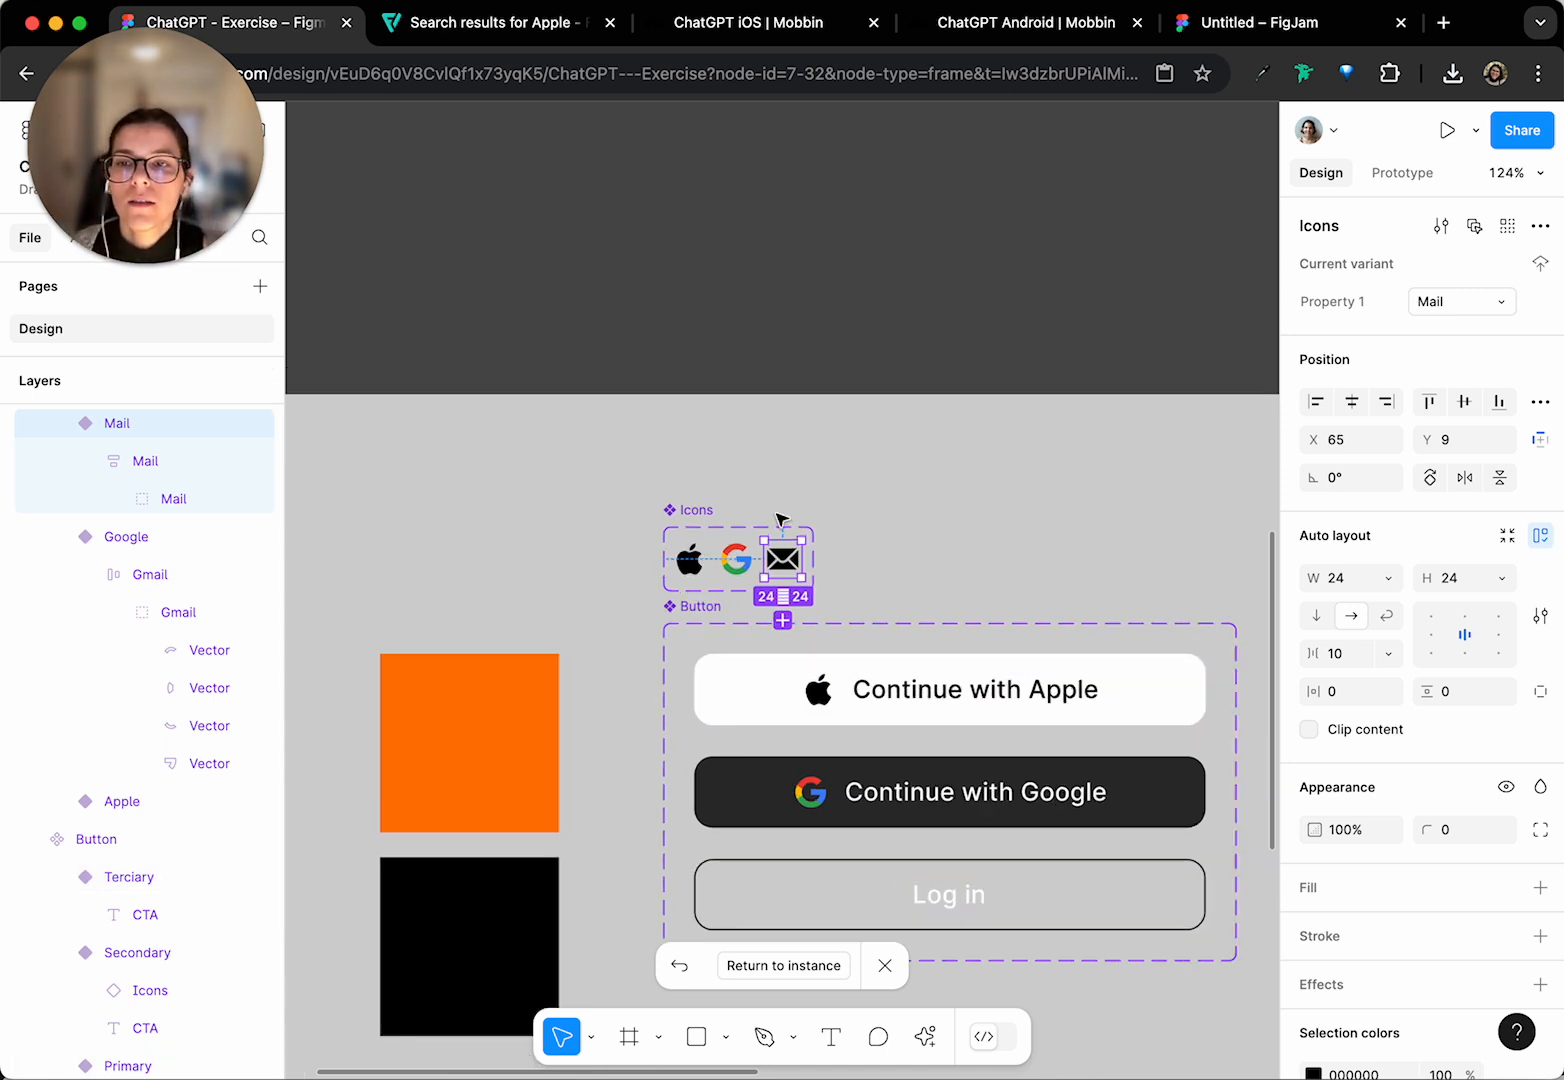
{"action": "scroll", "coordinate": [1537, 857], "scroll_direction": "down", "scroll_amount": 3}
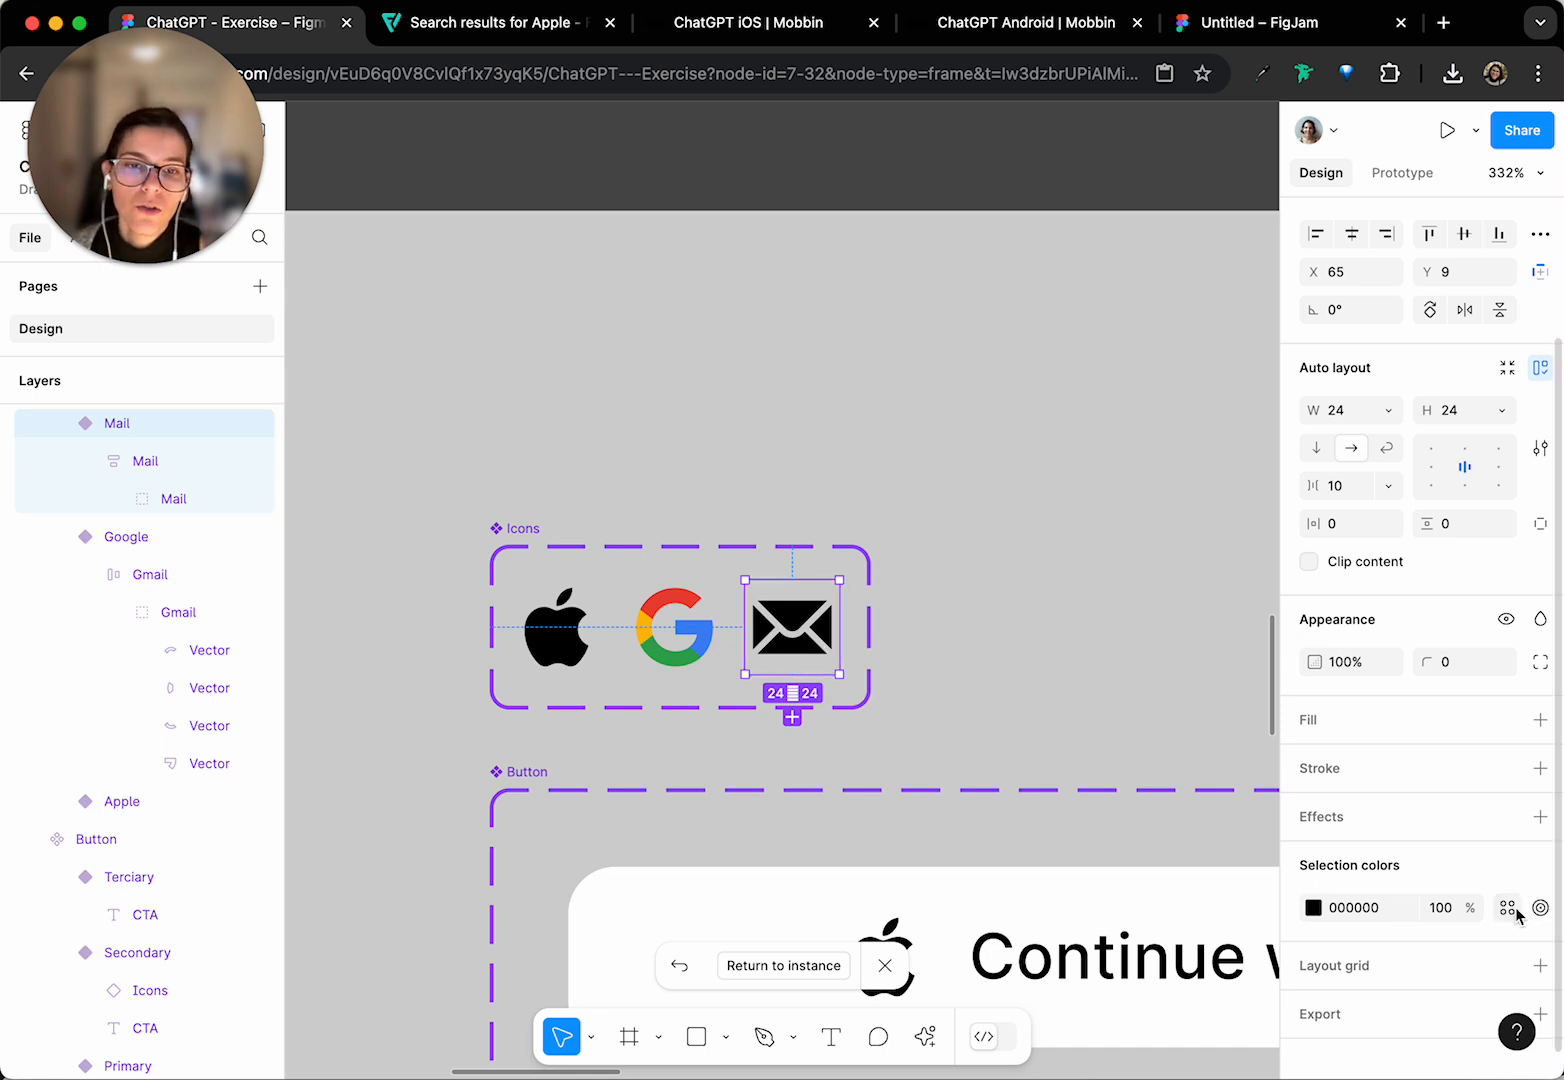
{"action": "left_click", "coordinate": [1517, 912]}
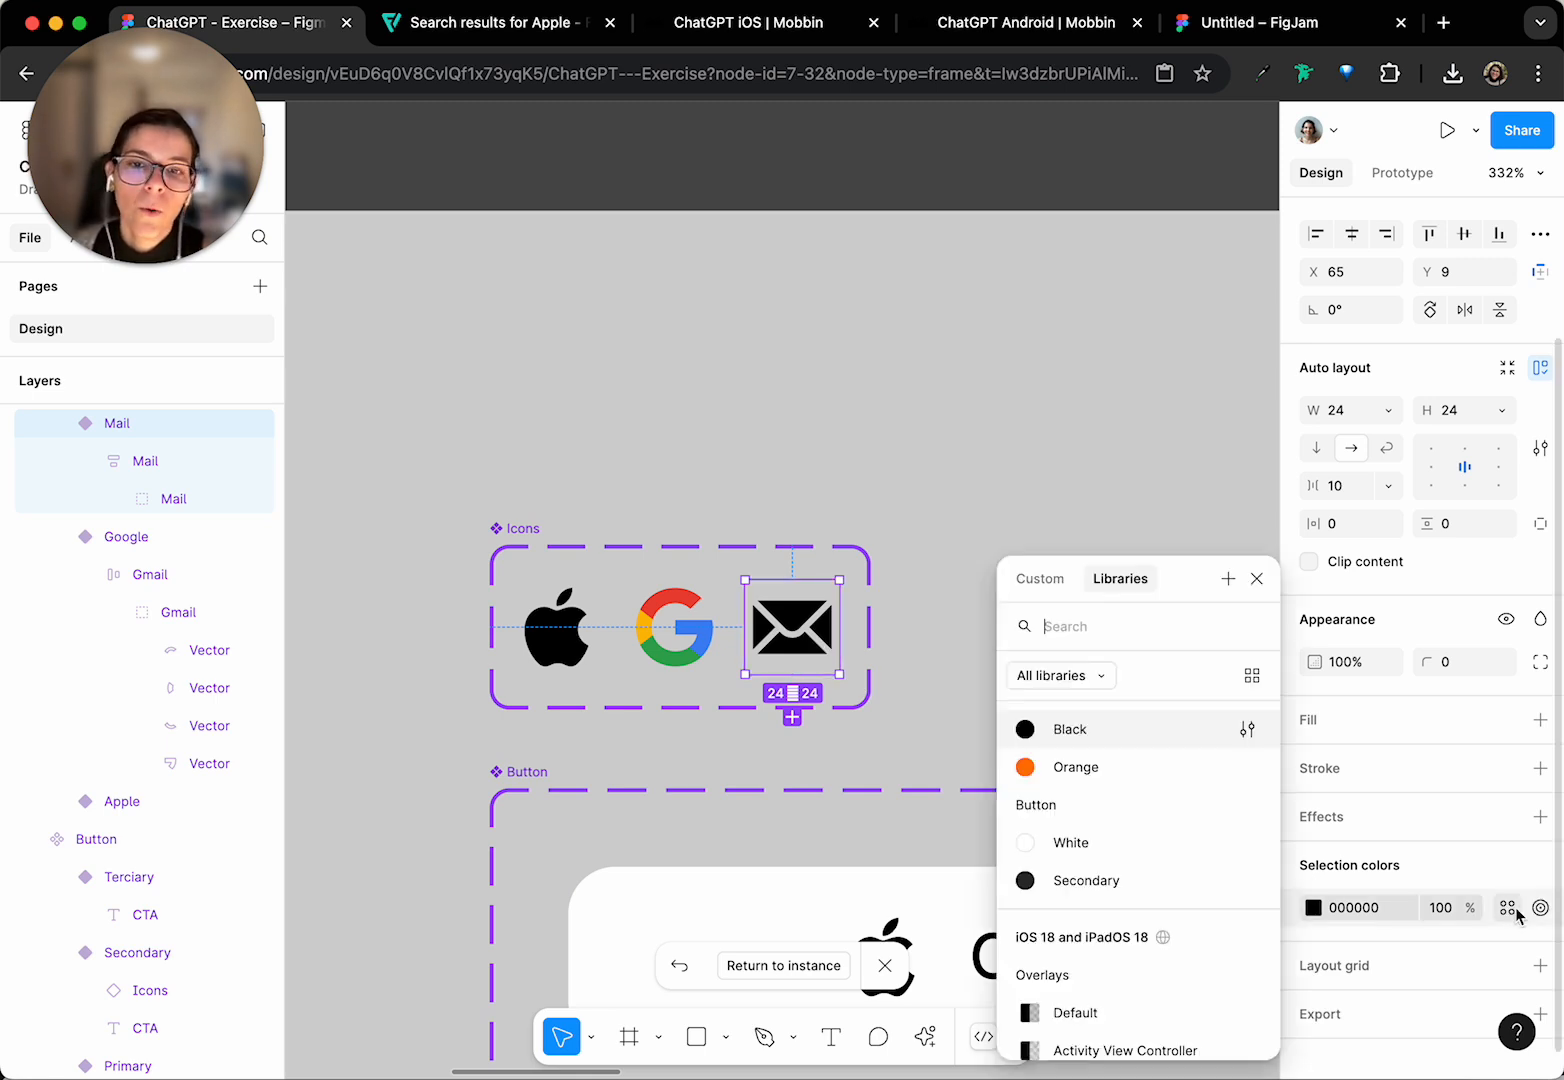
{"action": "left_click", "coordinate": [1087, 843]}
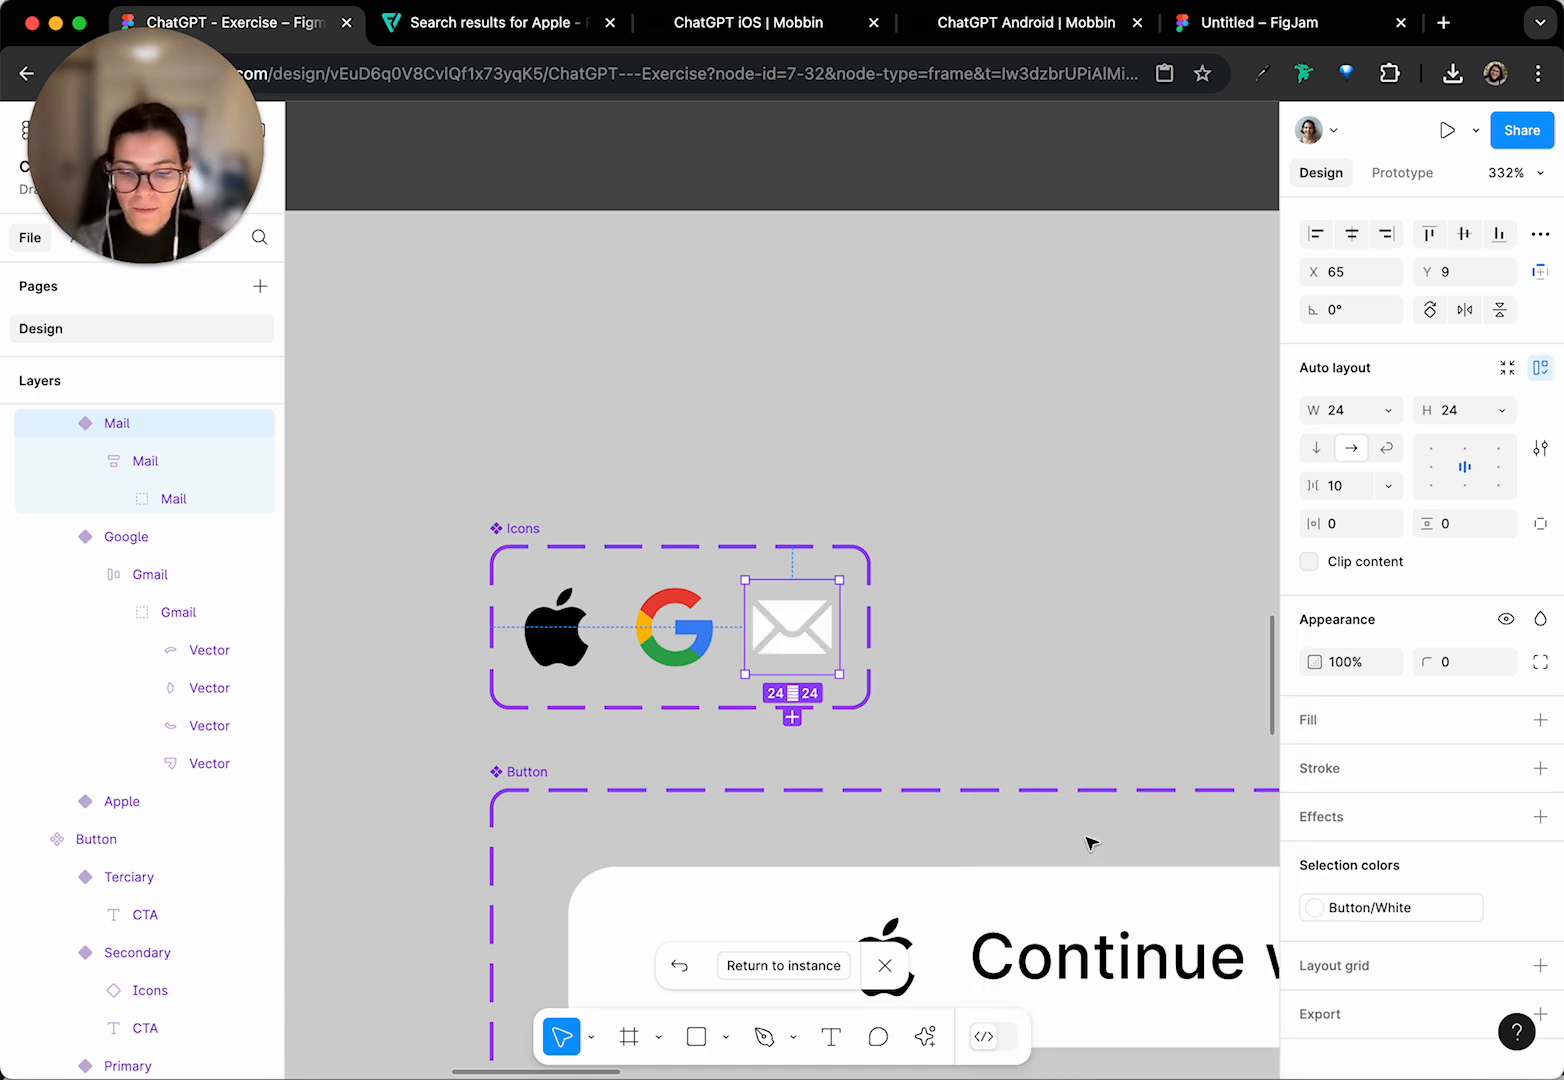
{"action": "scroll", "coordinate": [820, 461], "scroll_direction": "down", "scroll_amount": 10}
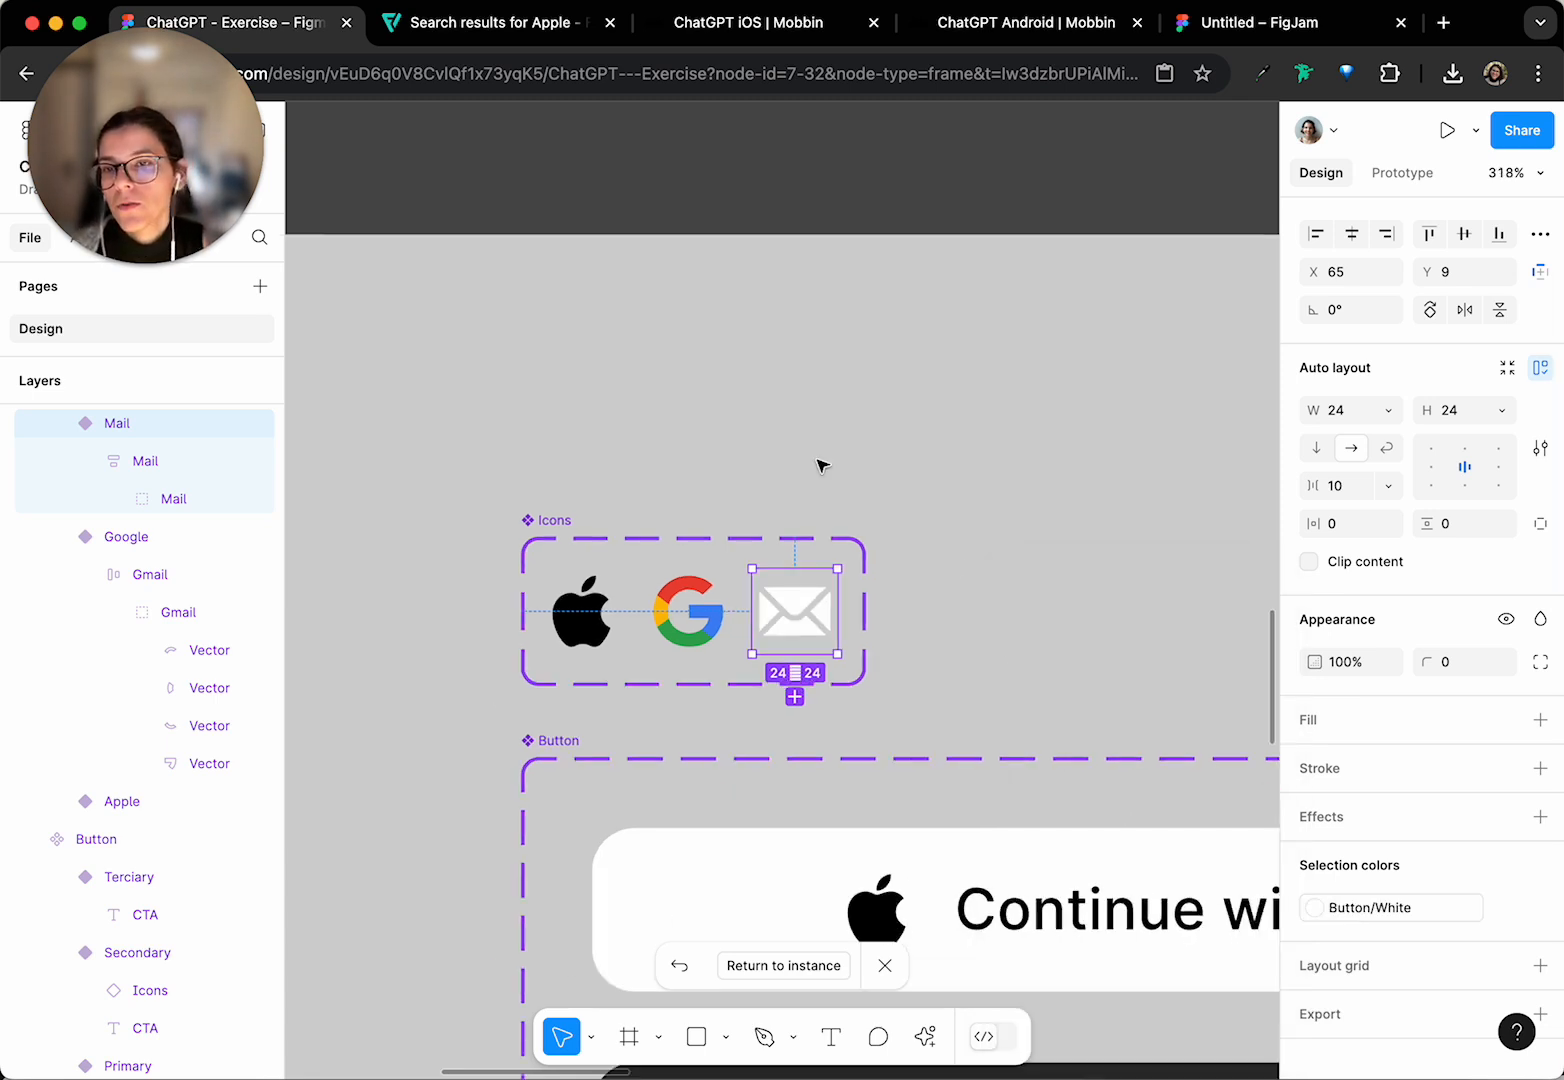
{"action": "left_click", "coordinate": [838, 357]}
- Check the mail icon in the "Sign up with email" button on the 1. Sign Up frame against the UI Kit and reference screen
{"action": "scroll", "coordinate": [848, 400], "scroll_direction": "down", "scroll_amount": 15}
{"action": "scroll", "coordinate": [848, 400], "scroll_direction": "right", "scroll_amount": 5}
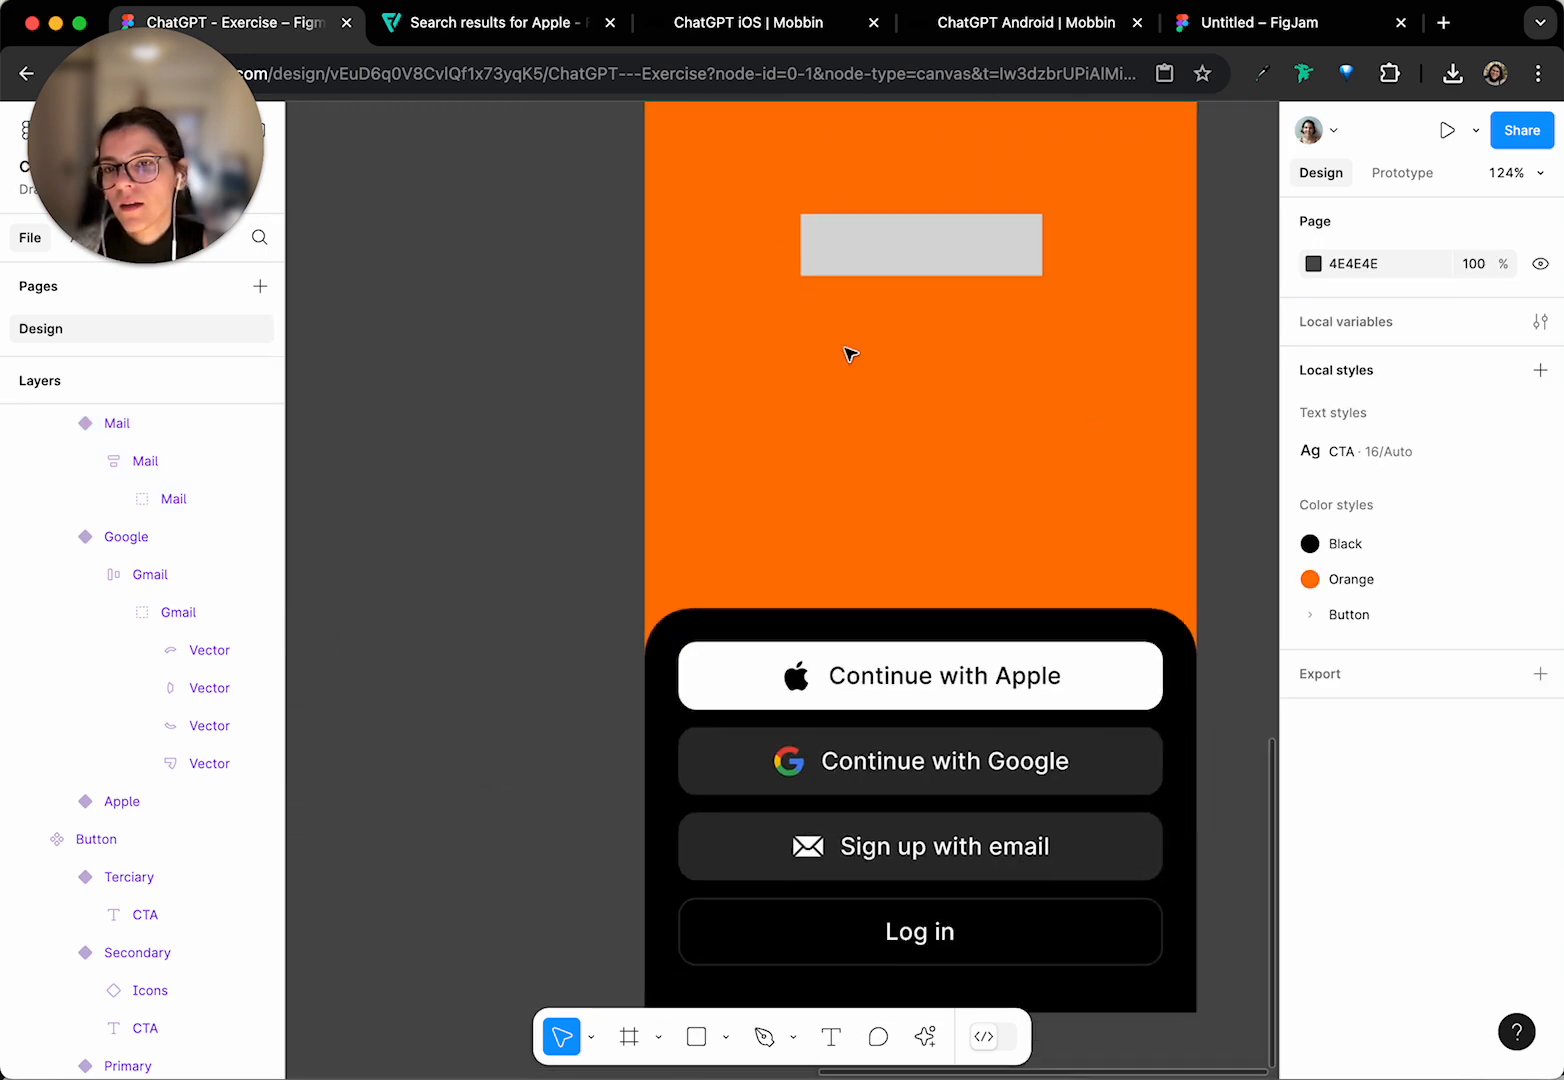
{"action": "scroll", "coordinate": [909, 689], "scroll_direction": "up", "scroll_amount": 5}
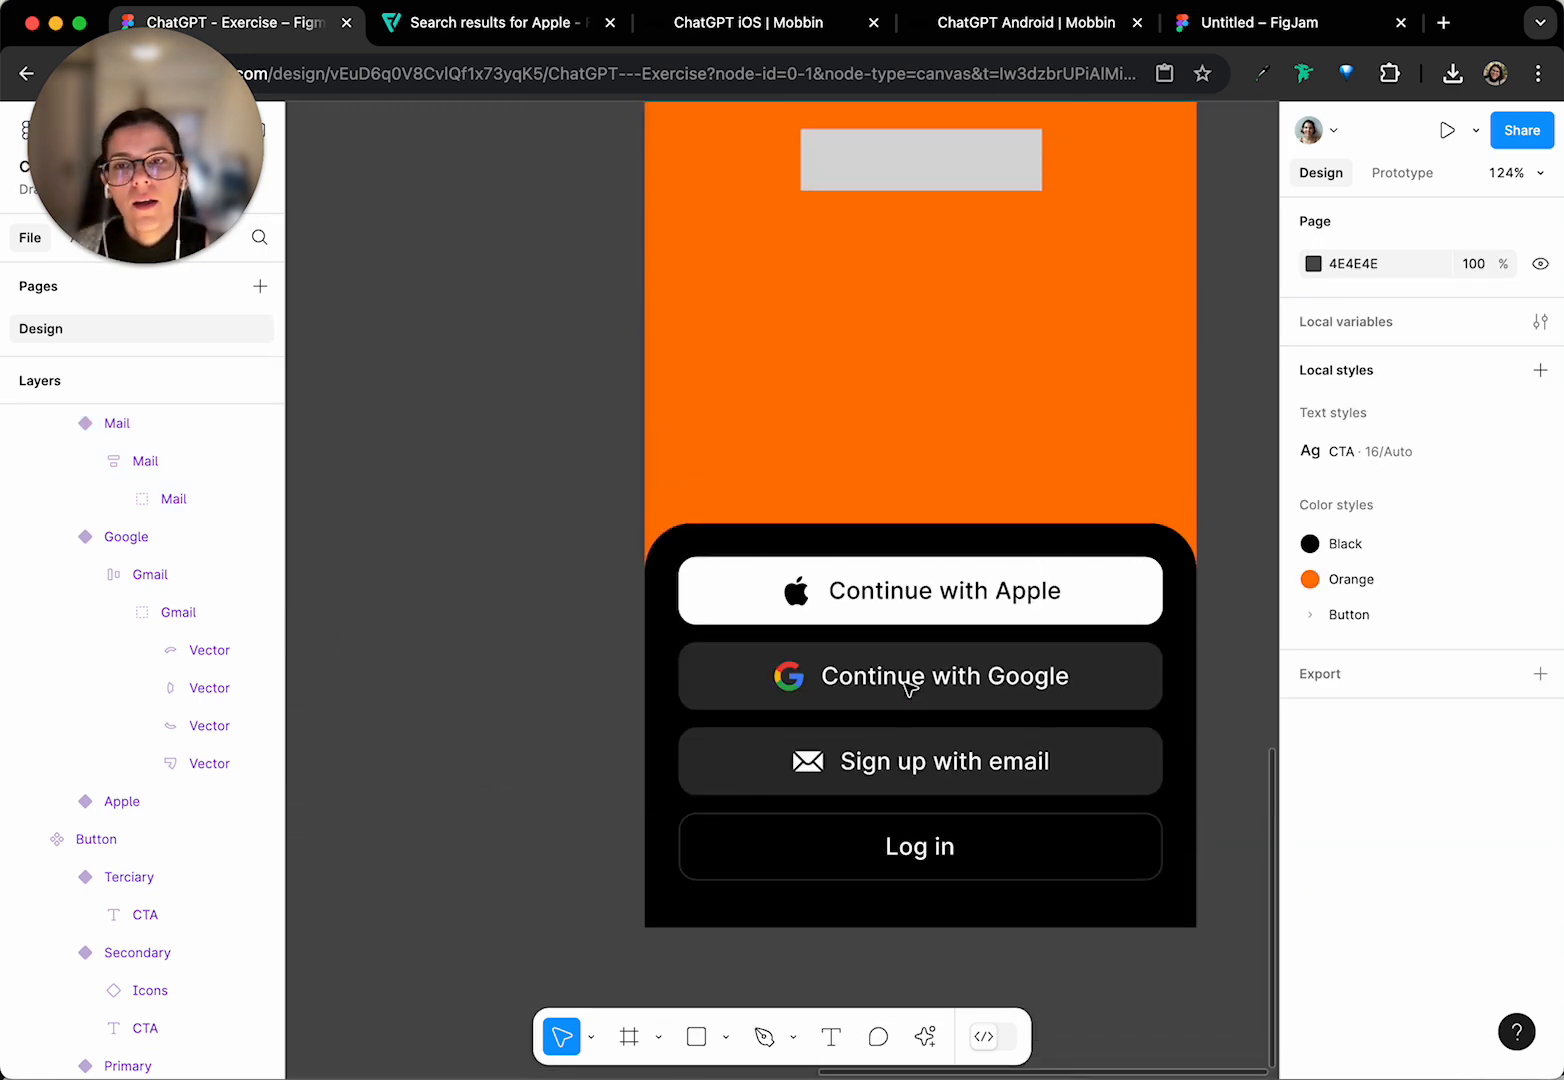
{"action": "left_click", "coordinate": [817, 775]}
{"action": "scroll", "coordinate": [600, 650], "scroll_direction": "up", "scroll_amount": 4}
{"action": "scroll", "coordinate": [600, 650], "scroll_direction": "left", "scroll_amount": 3}
{"action": "scroll", "coordinate": [547, 600], "scroll_direction": "up", "scroll_amount": 8}
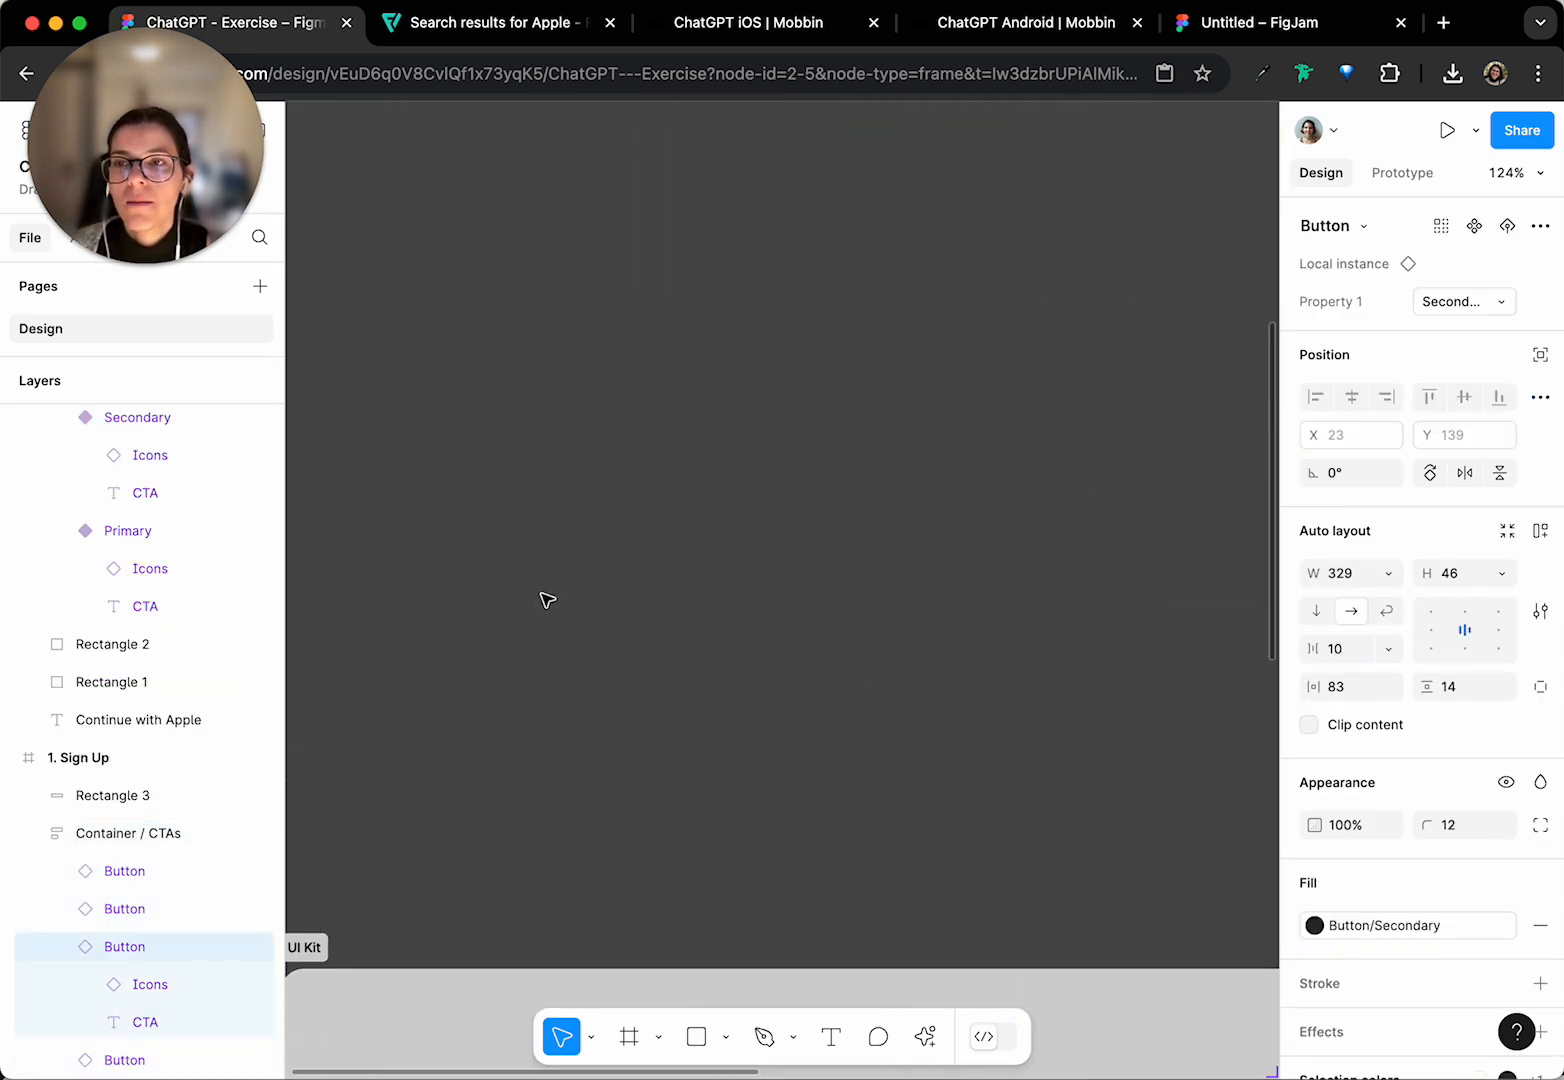
{"action": "scroll", "coordinate": [549, 594], "scroll_direction": "down", "scroll_amount": 6}
{"action": "scroll", "coordinate": [555, 569], "scroll_direction": "down", "scroll_amount": 5}
{"action": "scroll", "coordinate": [764, 690], "scroll_direction": "up", "scroll_amount": 5}
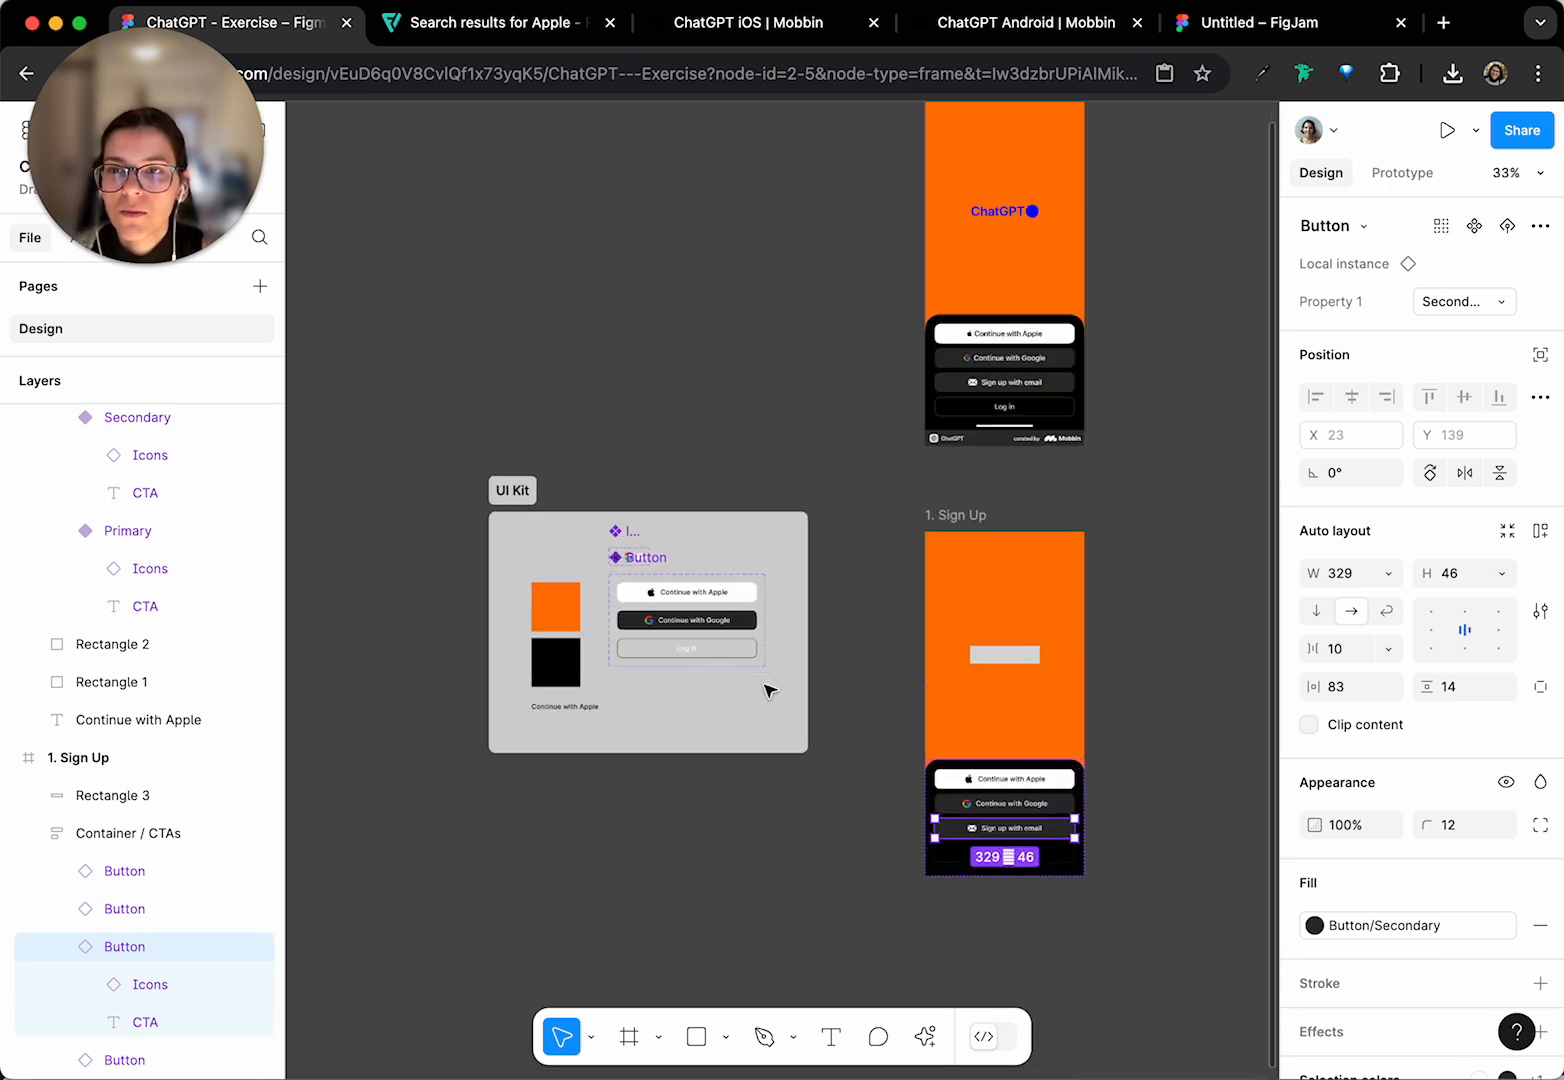
{"action": "scroll", "coordinate": [764, 689], "scroll_direction": "right", "scroll_amount": 3}
{"action": "scroll", "coordinate": [764, 688], "scroll_direction": "up", "scroll_amount": 1}
{"action": "left_click", "coordinate": [620, 351]}
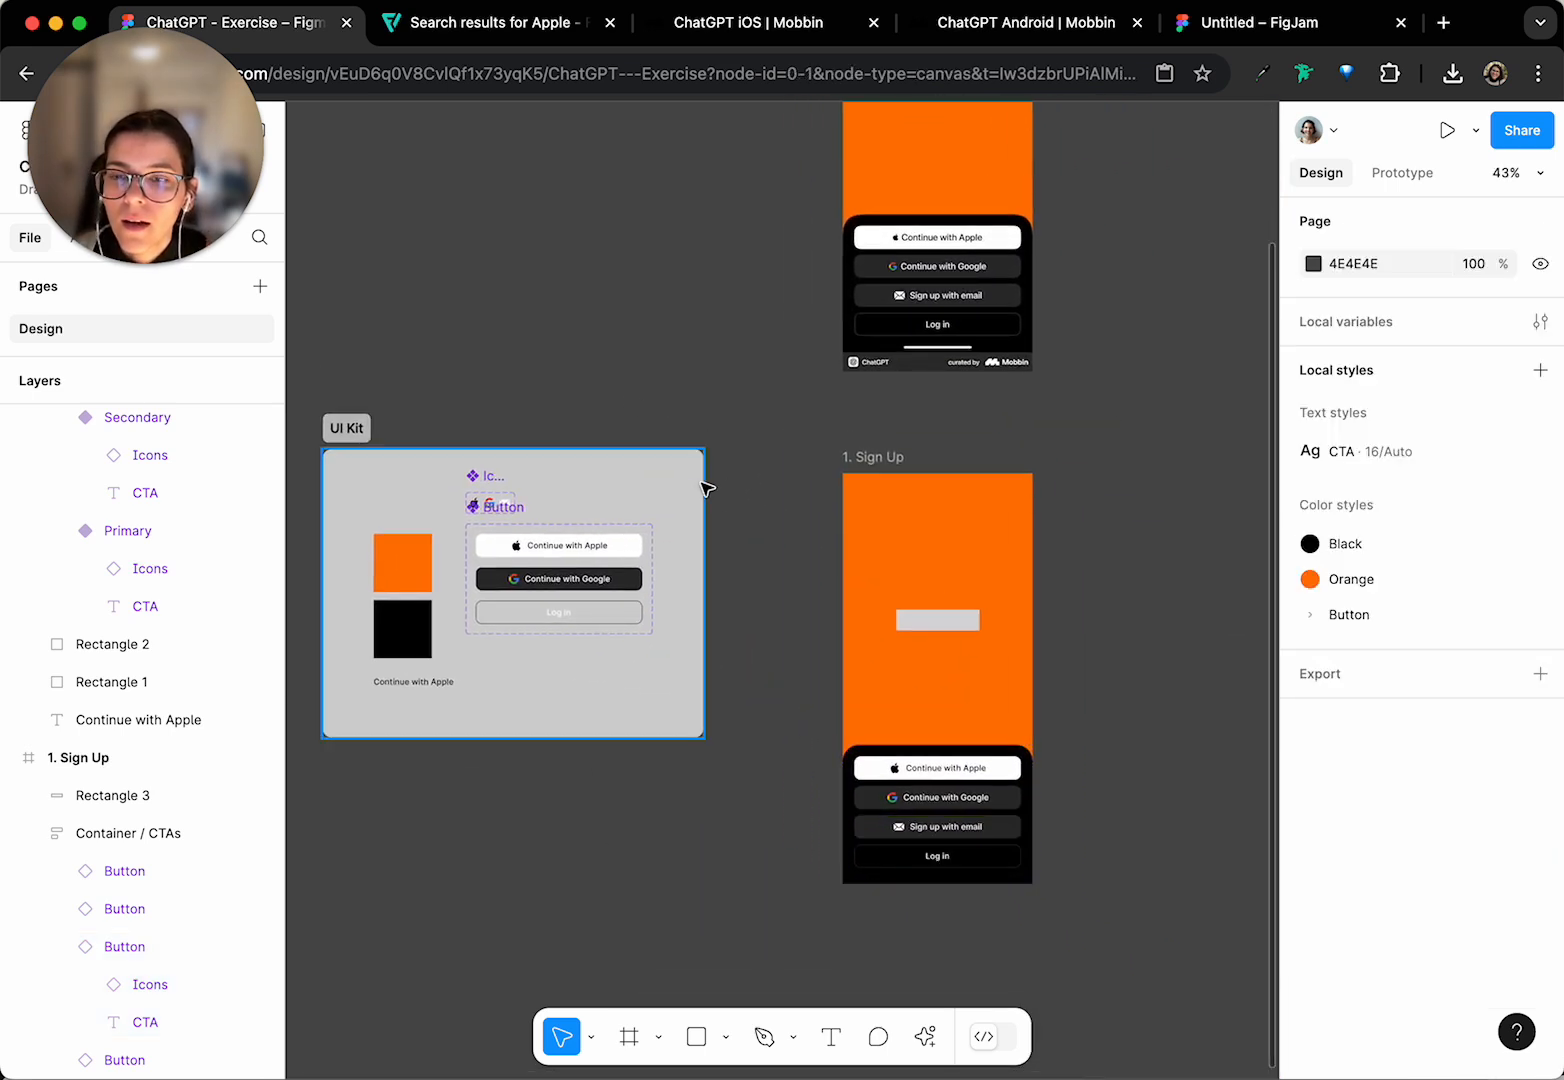
- Undo the Button/White colour change on the Mail icon variant
{"action": "key", "text": "super+z"}
{"action": "key", "text": "super+z"}
{"action": "key", "text": "super+z"}
{"action": "key", "text": "super+z"}
{"action": "key", "text": "super+z"}
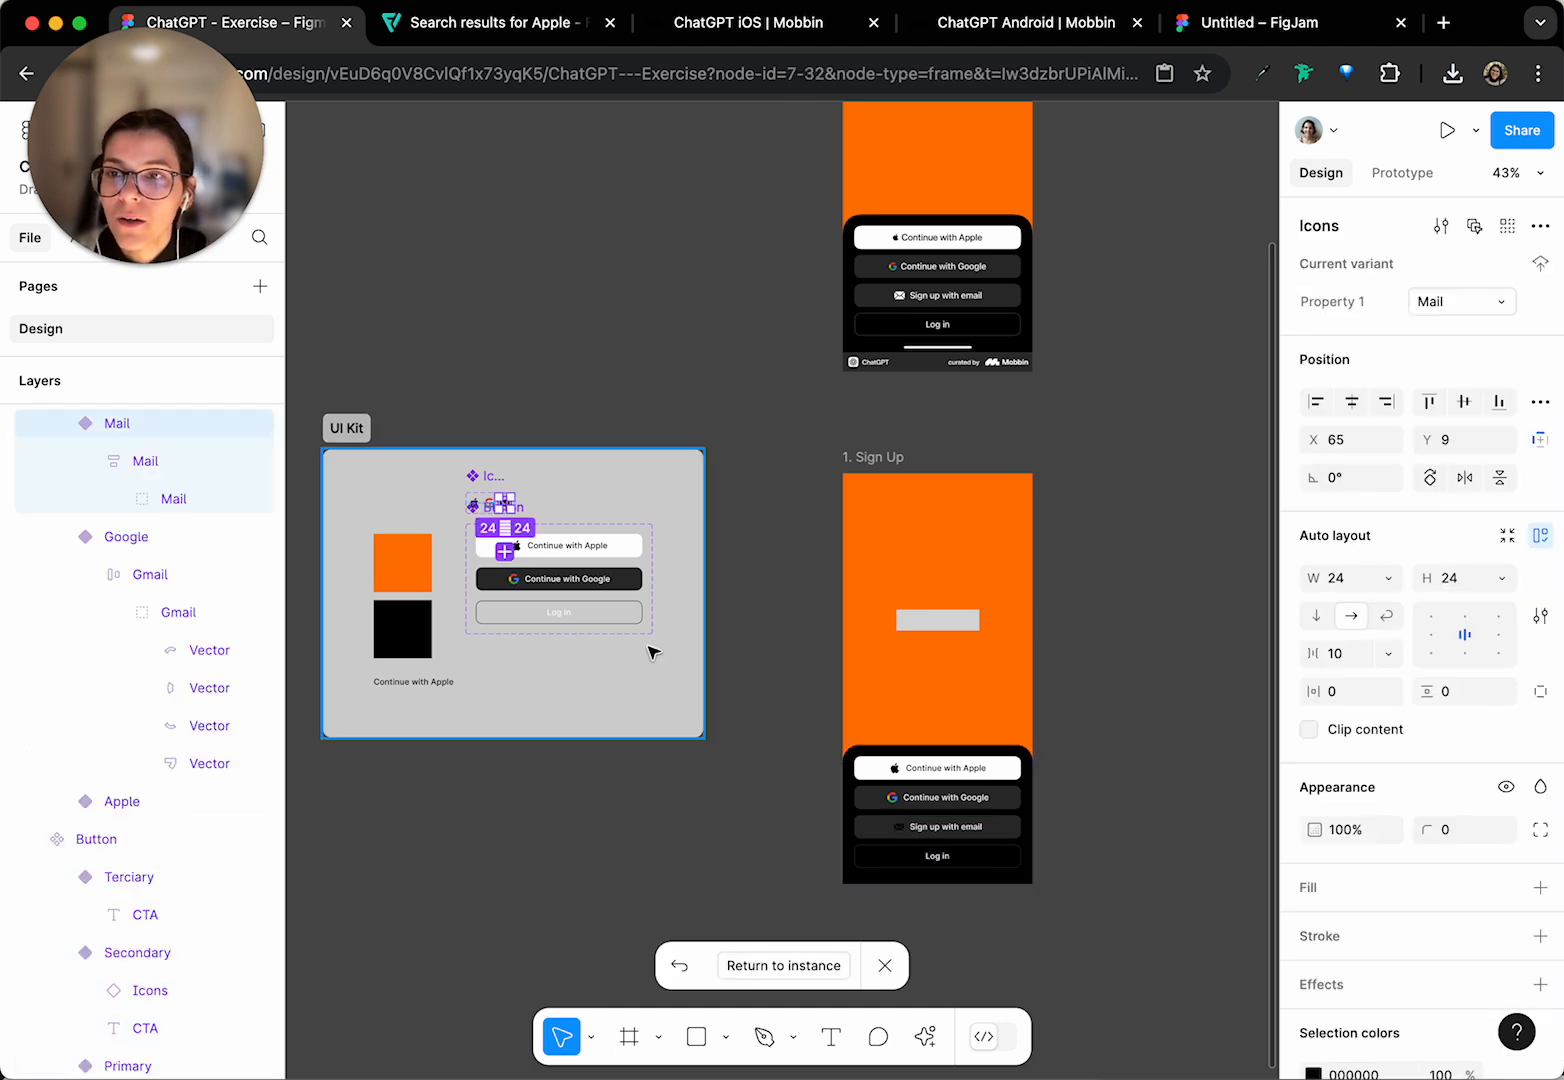
{"action": "left_click", "coordinate": [656, 684]}
{"action": "key", "text": "super+z"}
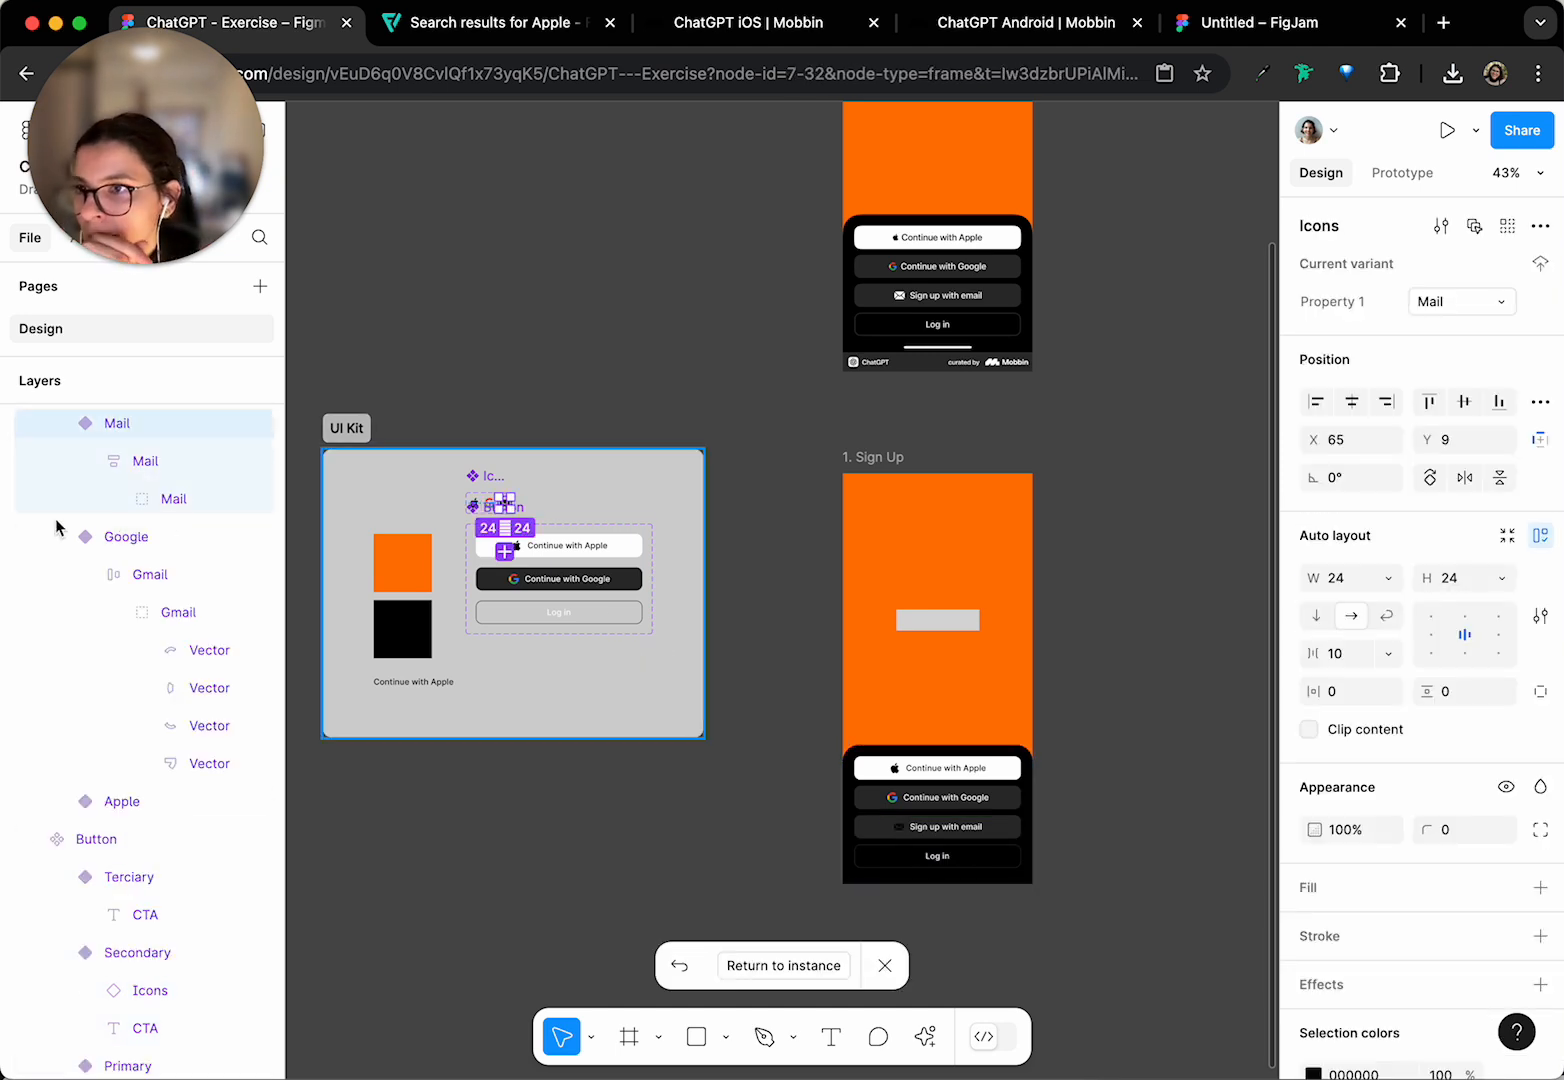
- Inspect the fill of the Mail group nested inside the Mail icon variant, then clear the selection
{"action": "scroll", "coordinate": [1493, 815], "scroll_direction": "down", "scroll_amount": 2}
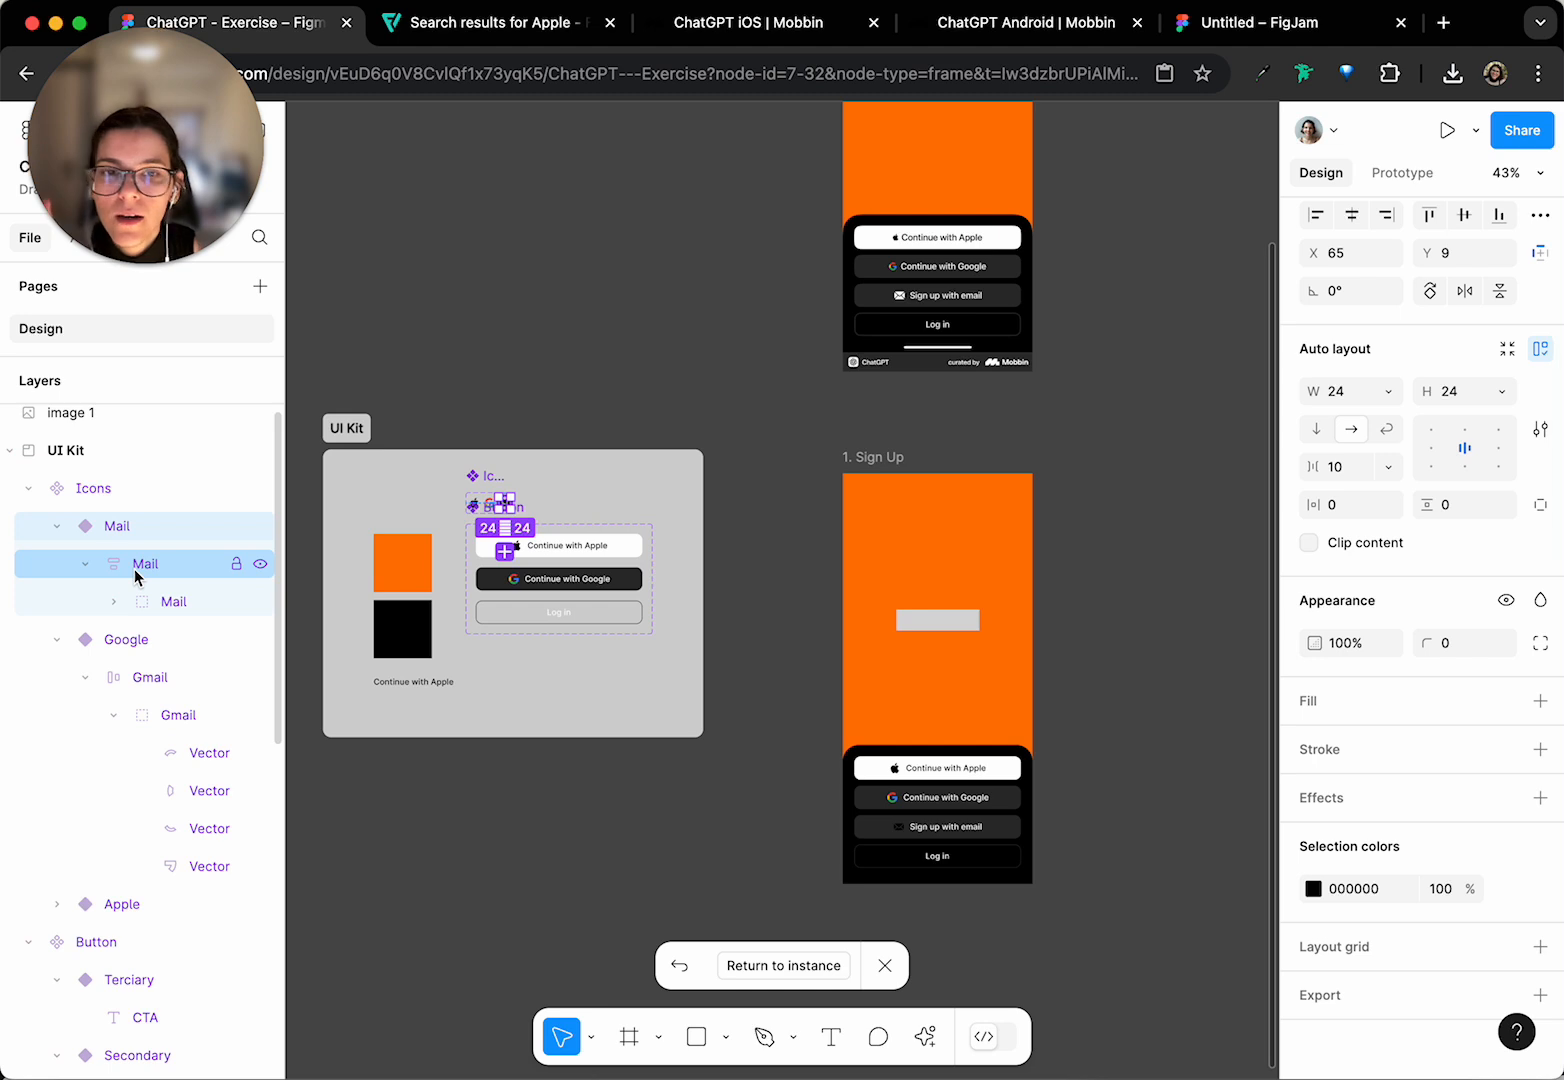
{"action": "key", "text": "Return"}
{"action": "key", "text": "Return"}
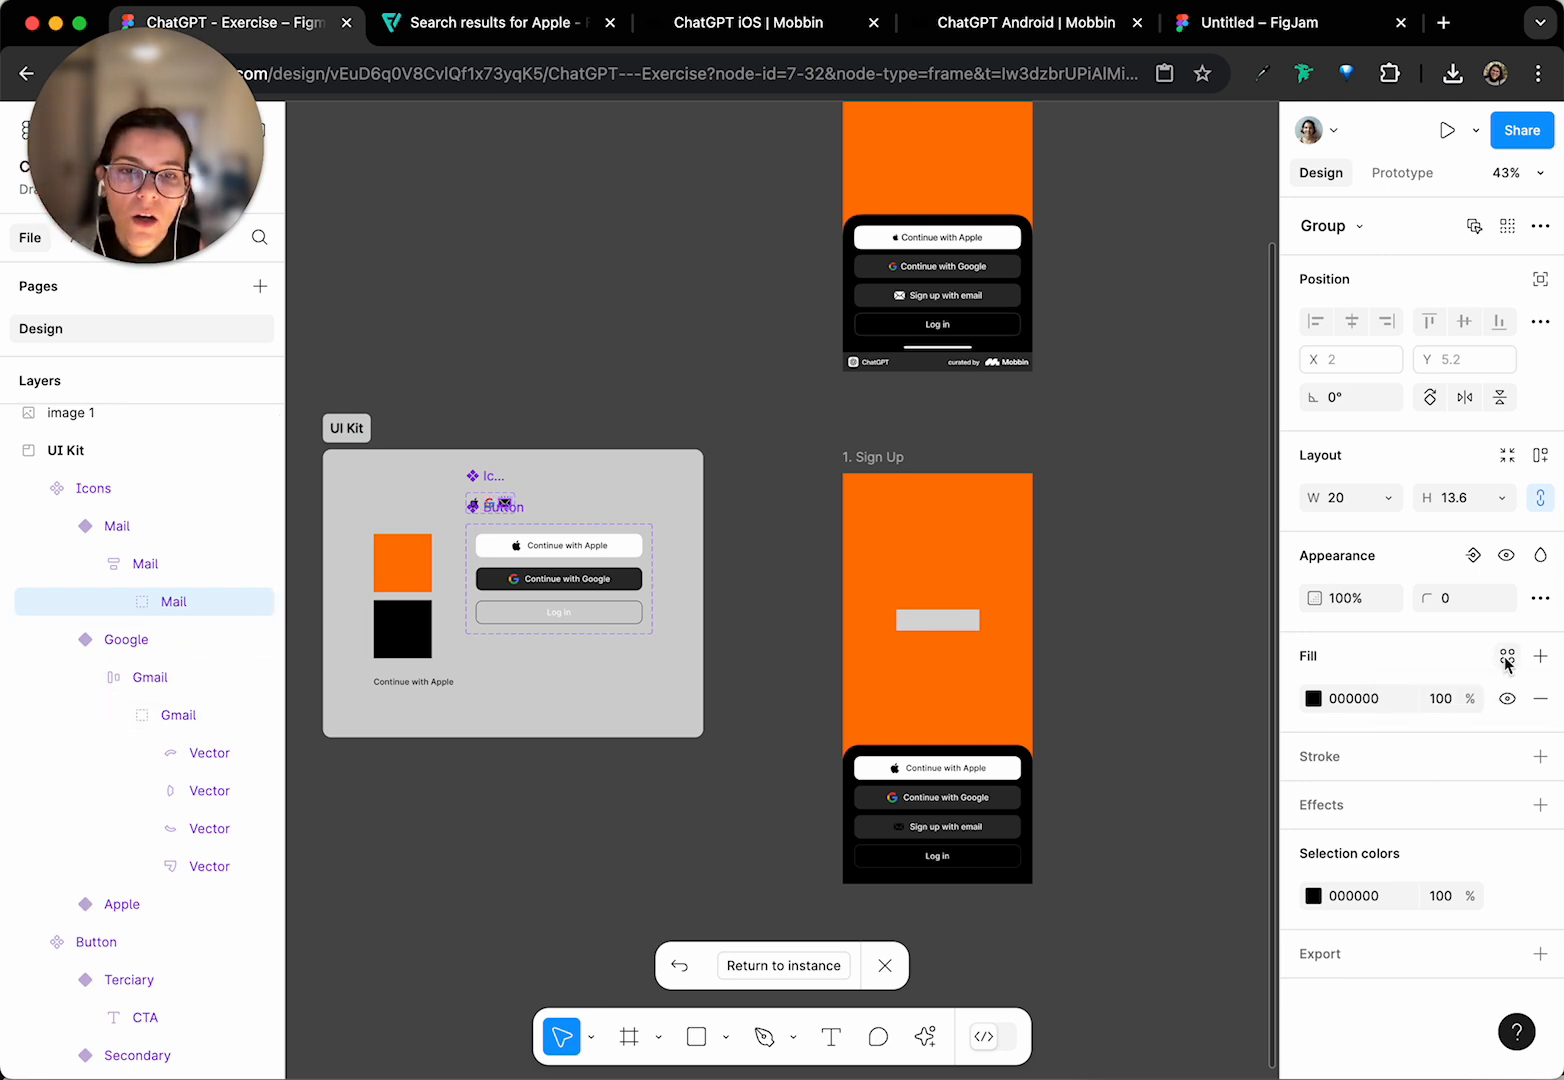
{"action": "key", "text": "Escape"}
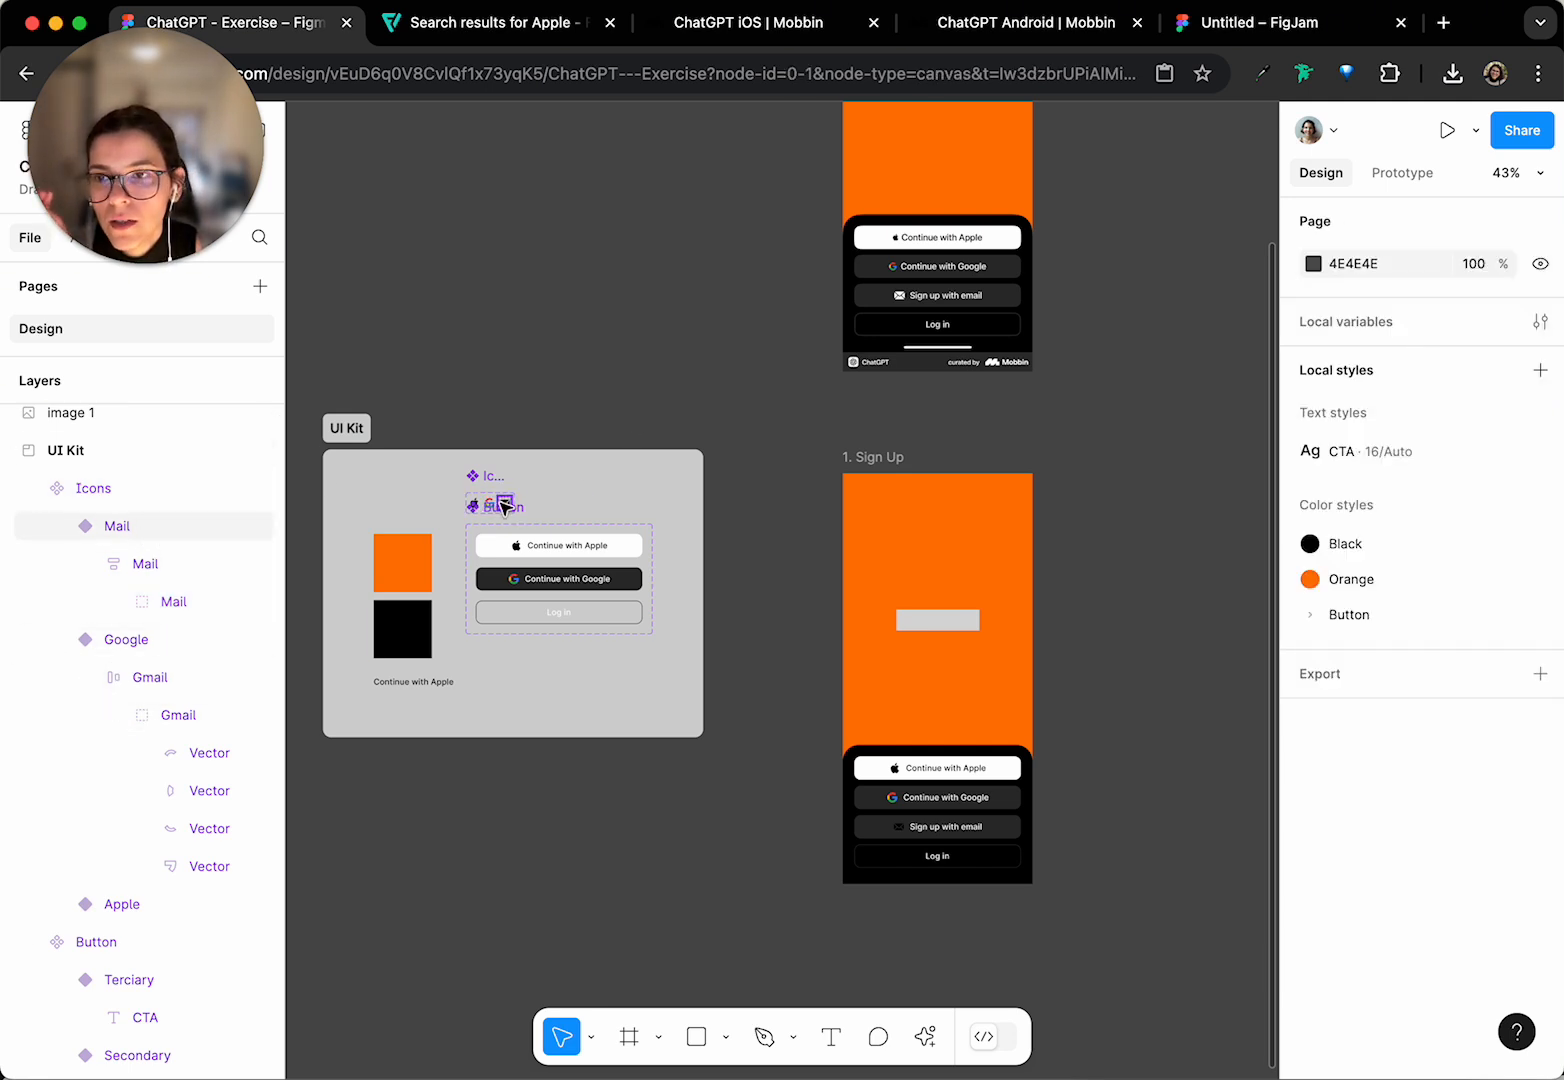
- Apply the Button/White colour style to the black selection colour of the Mail variant in the Icons component
{"action": "double_click", "coordinate": [503, 507]}
{"action": "scroll", "coordinate": [1491, 899], "scroll_direction": "down", "scroll_amount": 4}
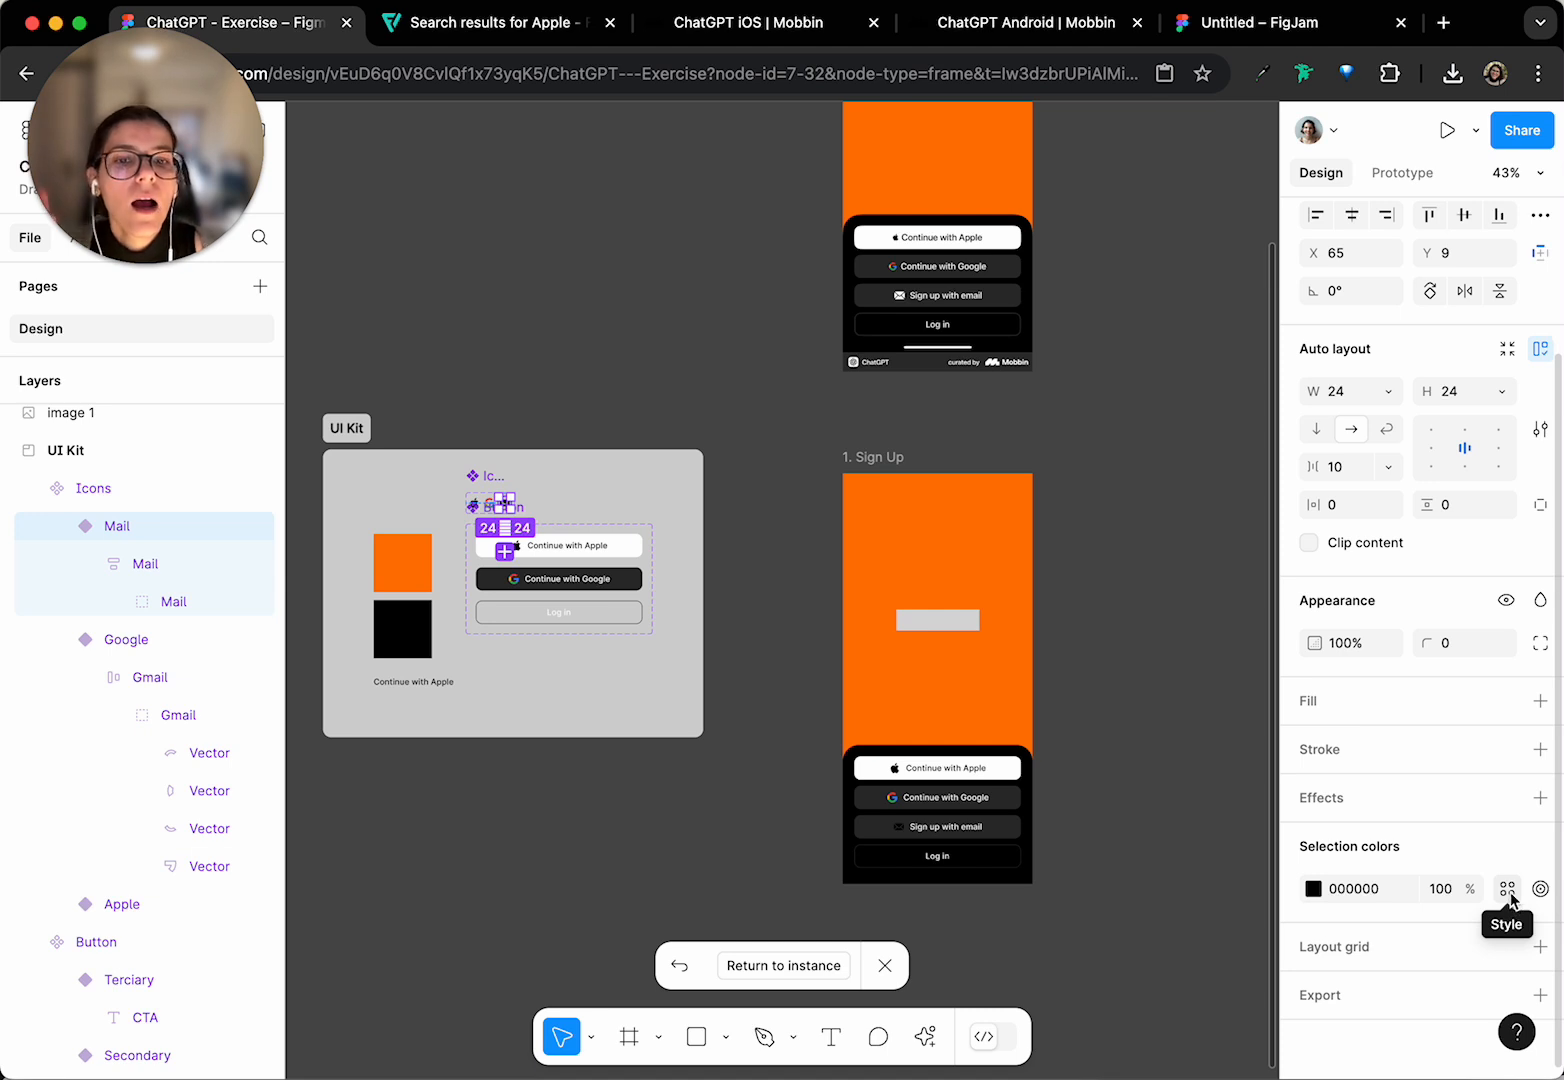
{"action": "left_click", "coordinate": [1508, 890]}
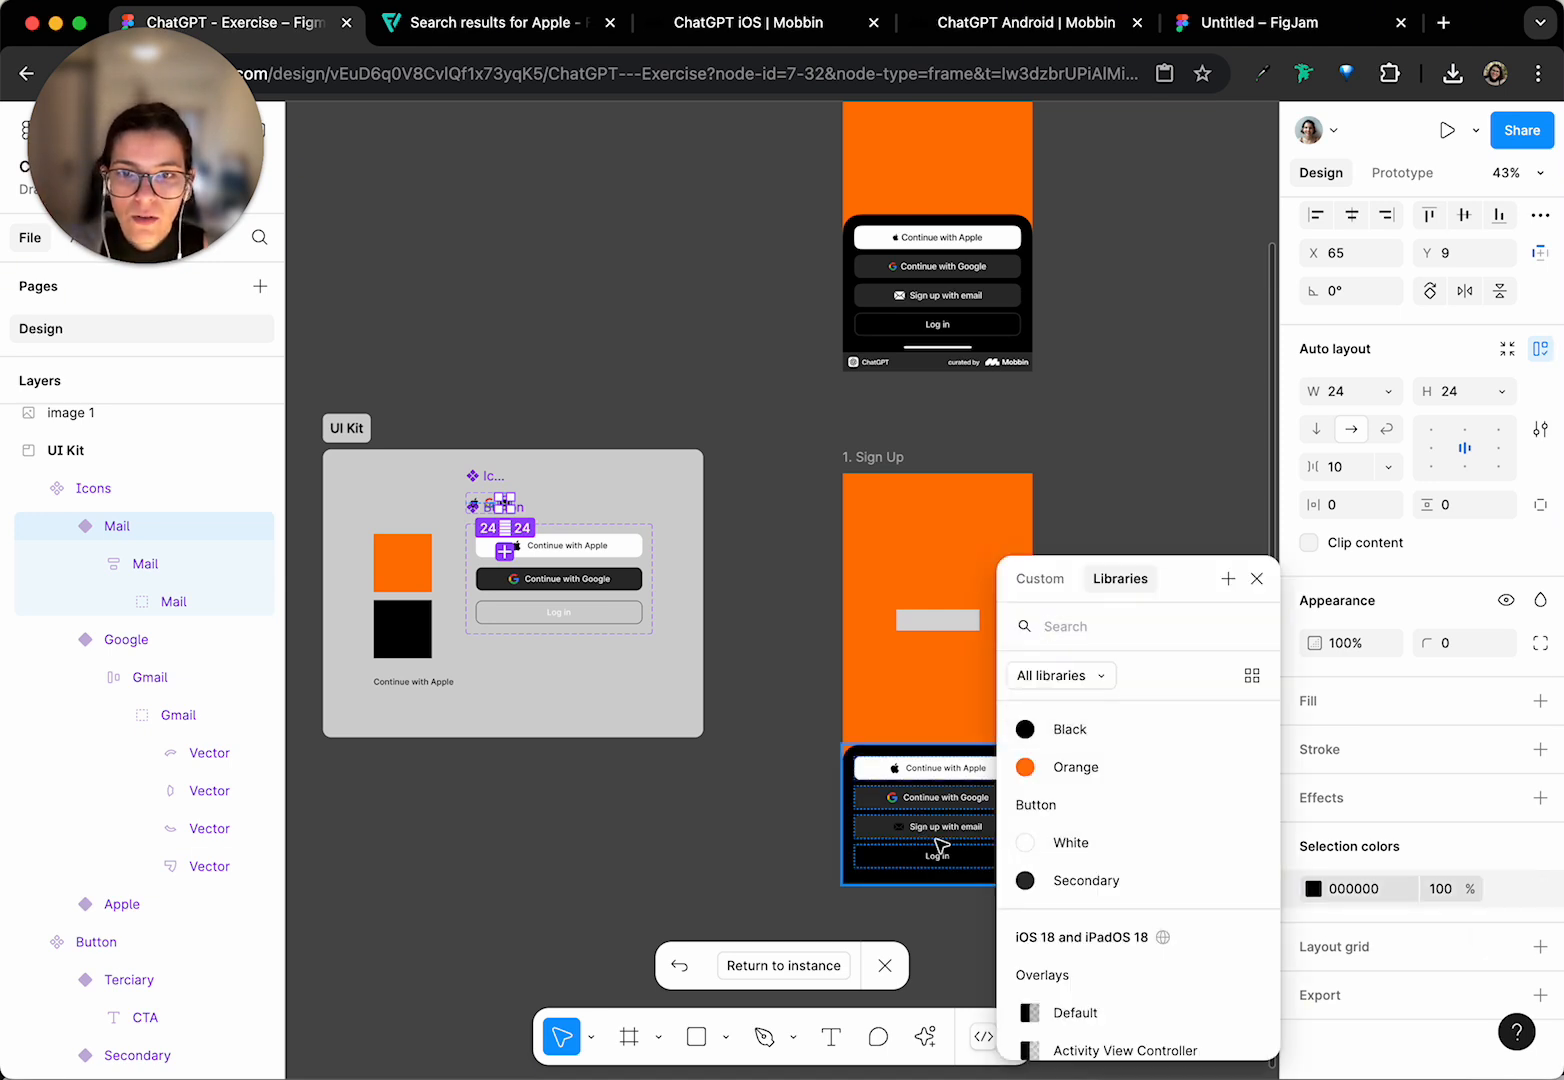
{"action": "scroll", "coordinate": [900, 827], "scroll_direction": "right", "scroll_amount": 2}
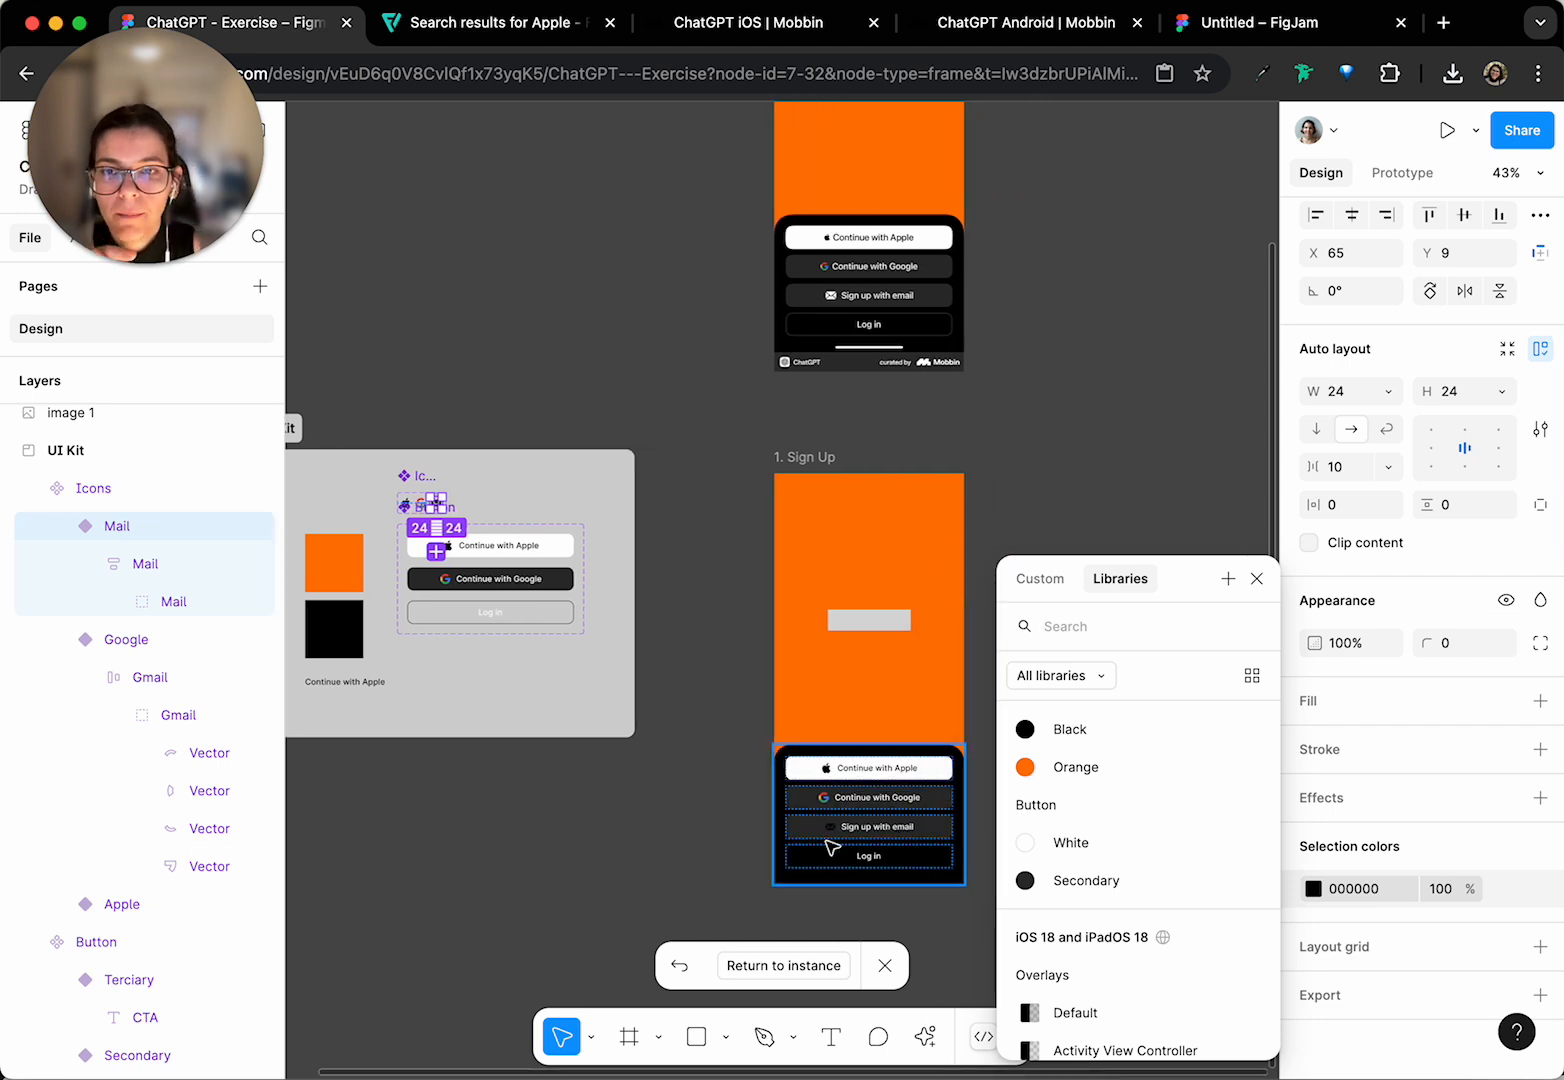
{"action": "left_click", "coordinate": [1080, 850]}
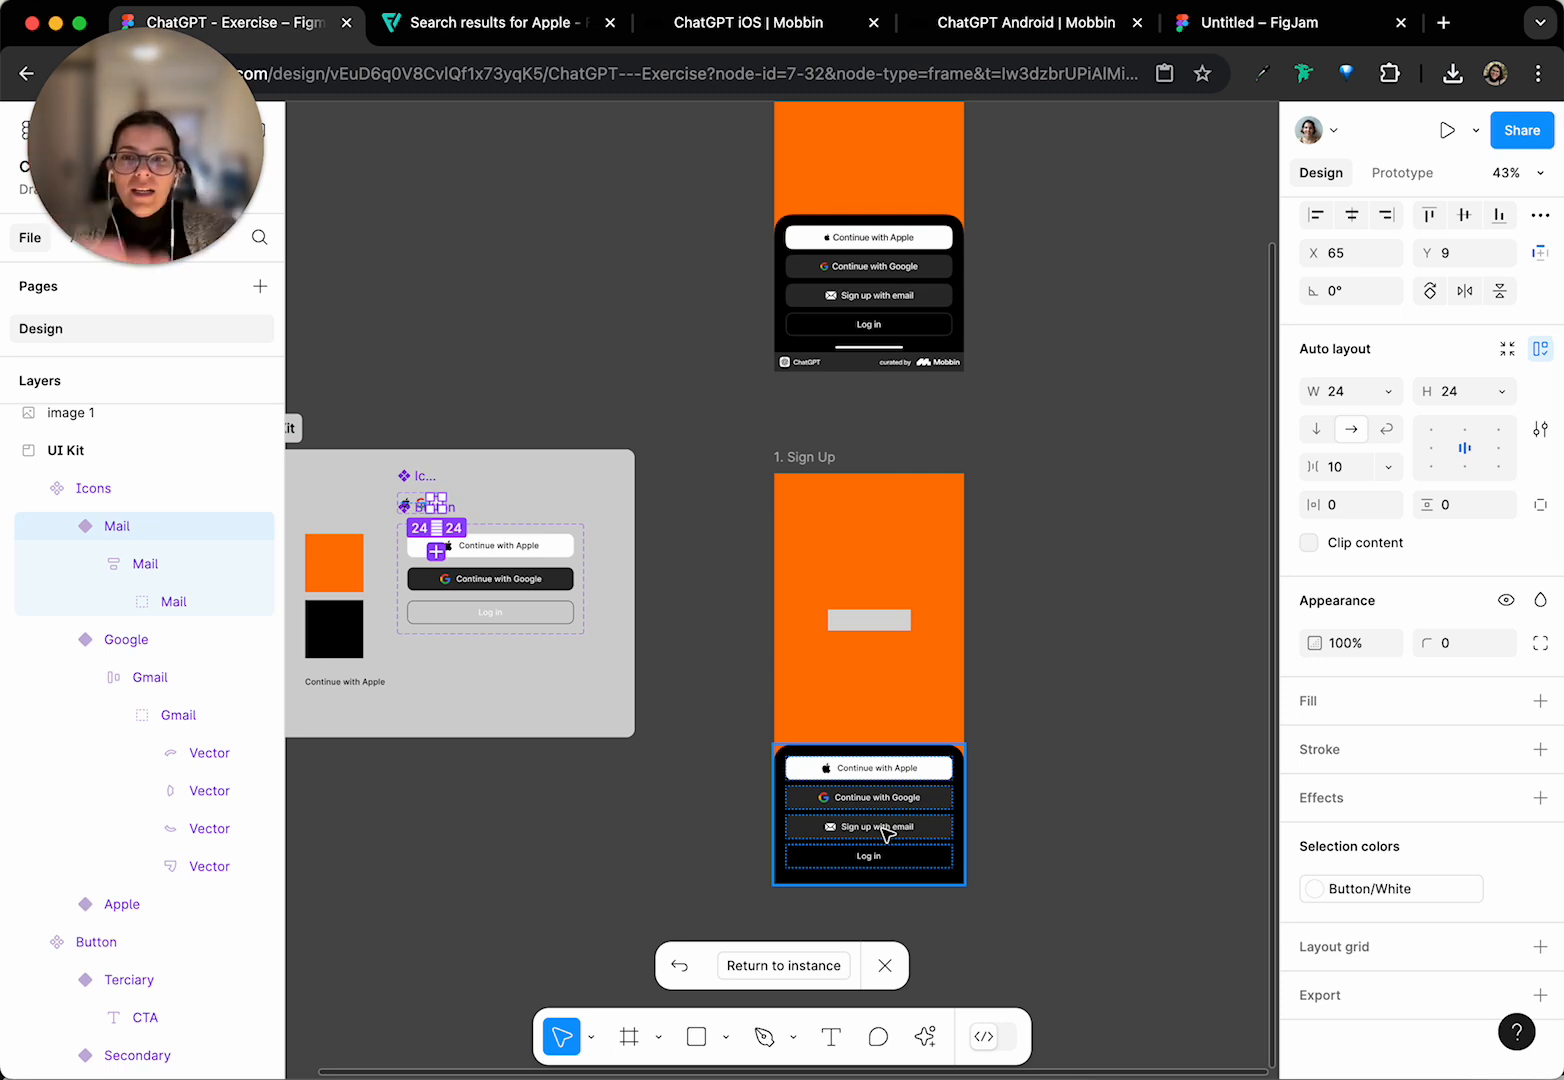
- Examine the 1. Sign Up frame against the reference screen, including the grey placeholder rectangle in the logo position
{"action": "scroll", "coordinate": [943, 716], "scroll_direction": "up", "scroll_amount": 3}
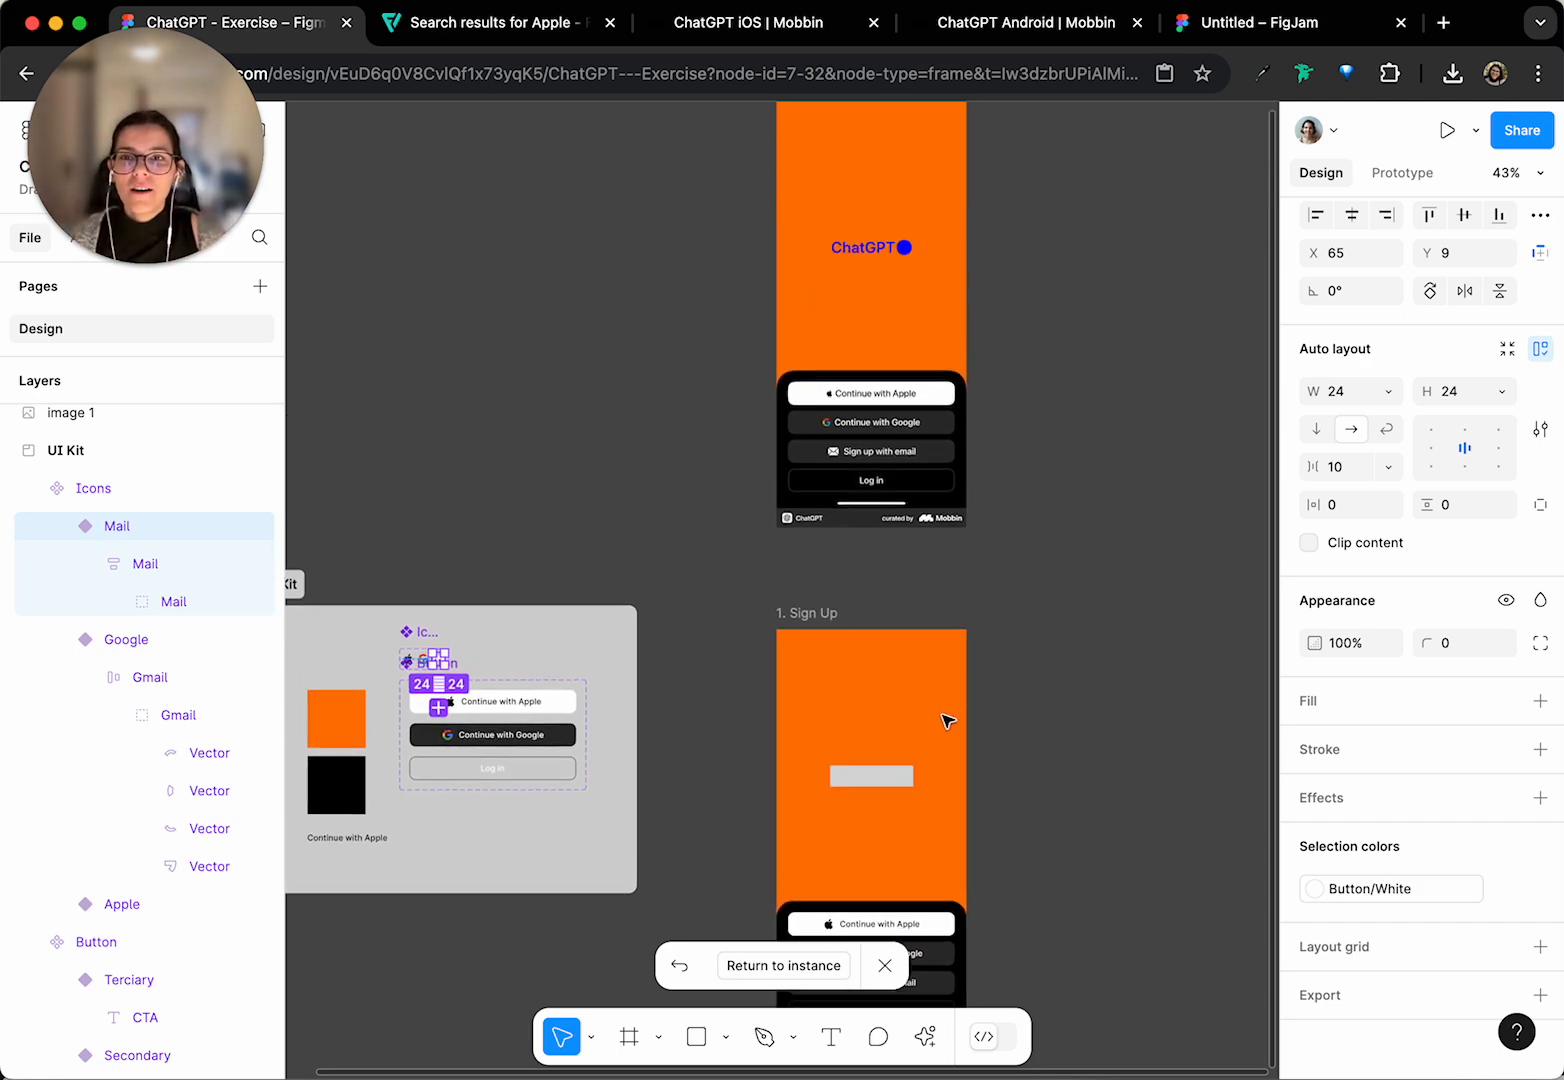
{"action": "scroll", "coordinate": [943, 716], "scroll_direction": "up", "scroll_amount": 3}
{"action": "scroll", "coordinate": [945, 718], "scroll_direction": "up", "scroll_amount": 5}
{"action": "scroll", "coordinate": [838, 566], "scroll_direction": "down", "scroll_amount": 10}
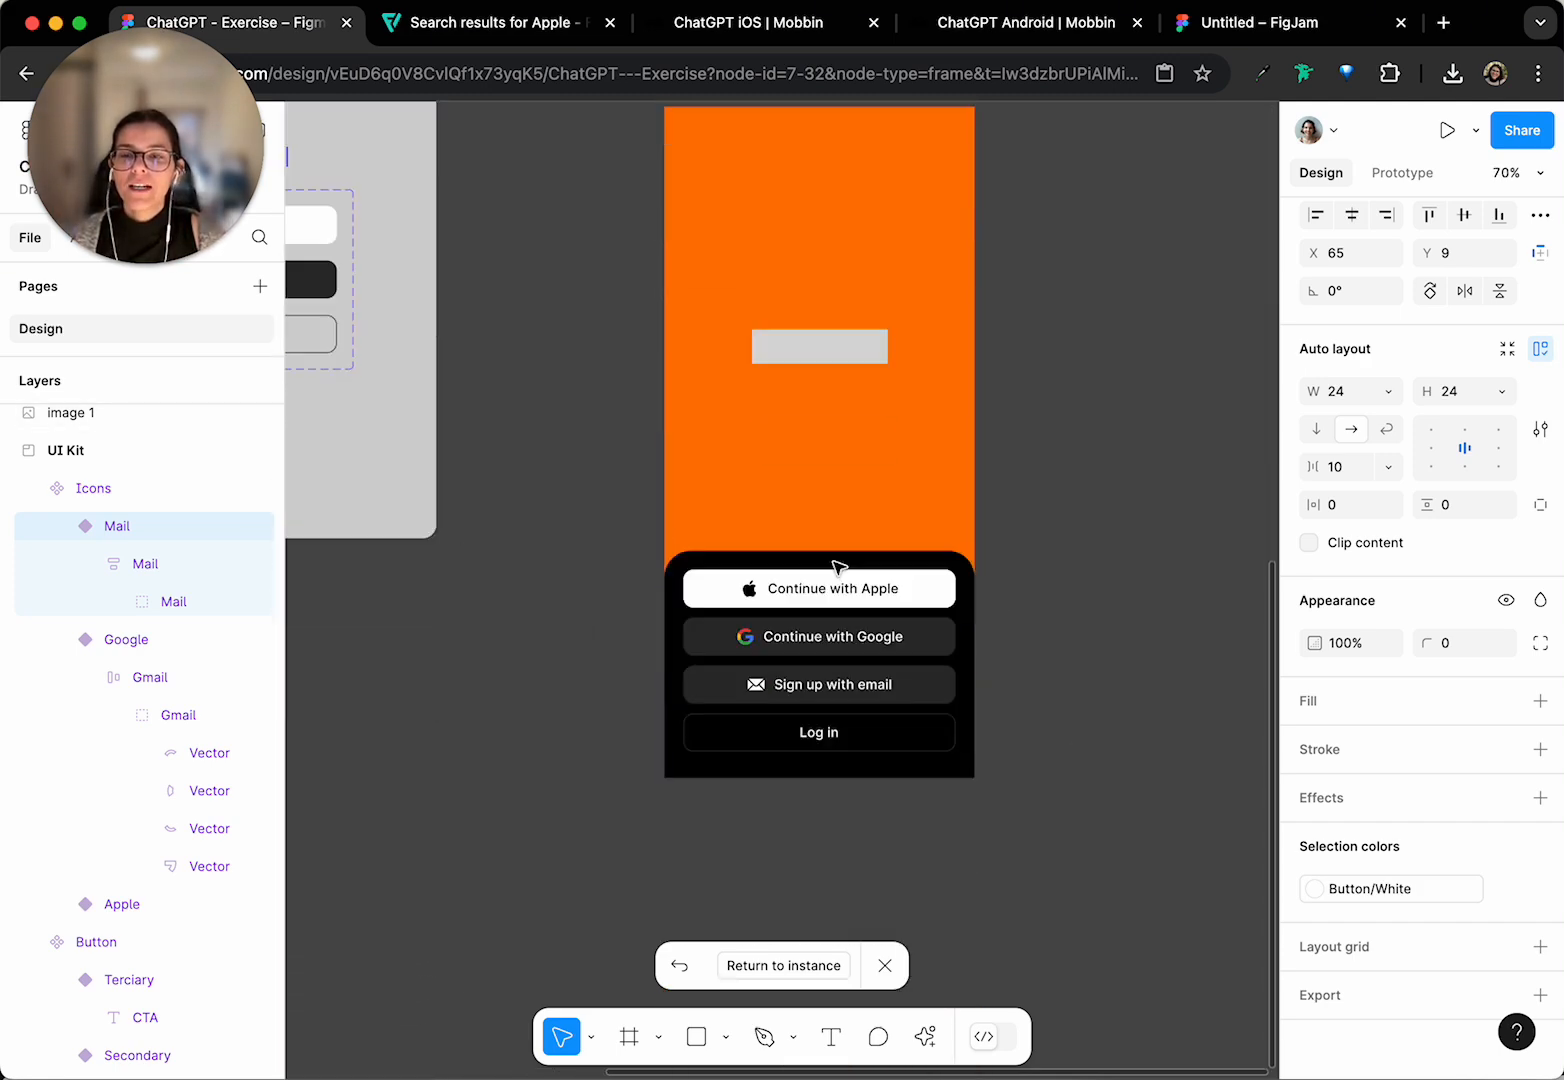
{"action": "left_click", "coordinate": [1027, 457]}
{"action": "scroll", "coordinate": [1027, 457], "scroll_direction": "up", "scroll_amount": 3}
{"action": "left_click", "coordinate": [841, 457]}
{"action": "scroll", "coordinate": [841, 457], "scroll_direction": "up", "scroll_amount": 2}
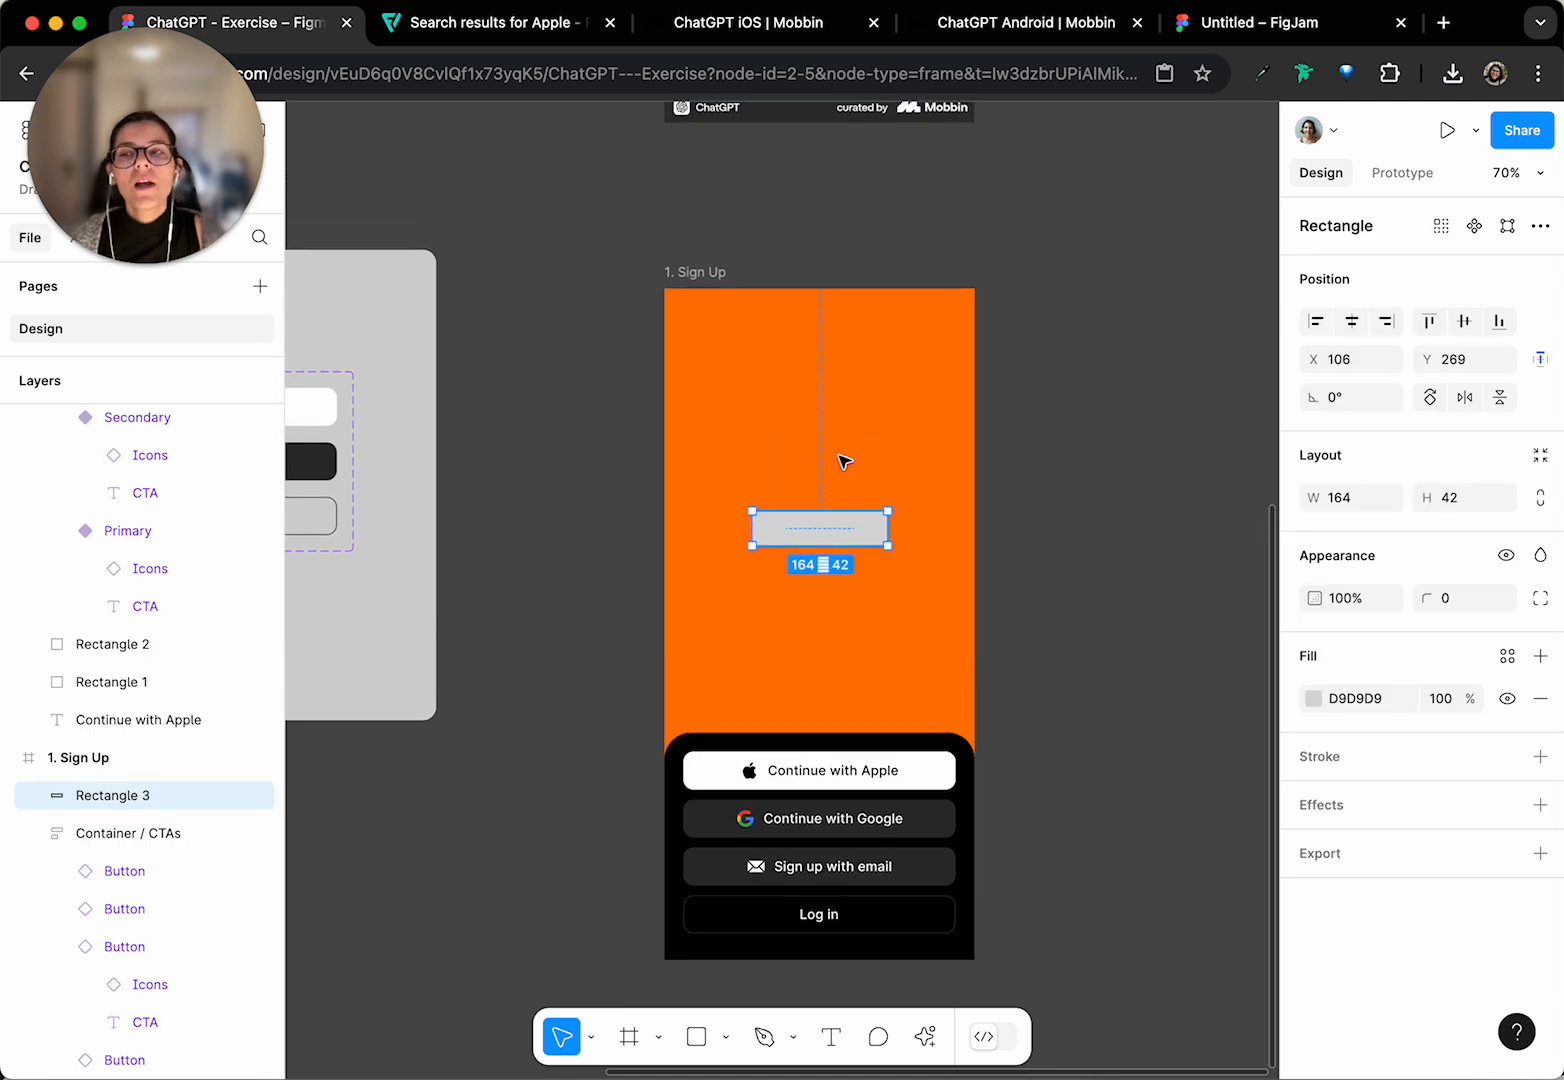
{"action": "scroll", "coordinate": [820, 457], "scroll_direction": "down", "scroll_amount": 2}
{"action": "left_click", "coordinate": [1220, 507]}
{"action": "scroll", "coordinate": [1215, 510], "scroll_direction": "up", "scroll_amount": 3}
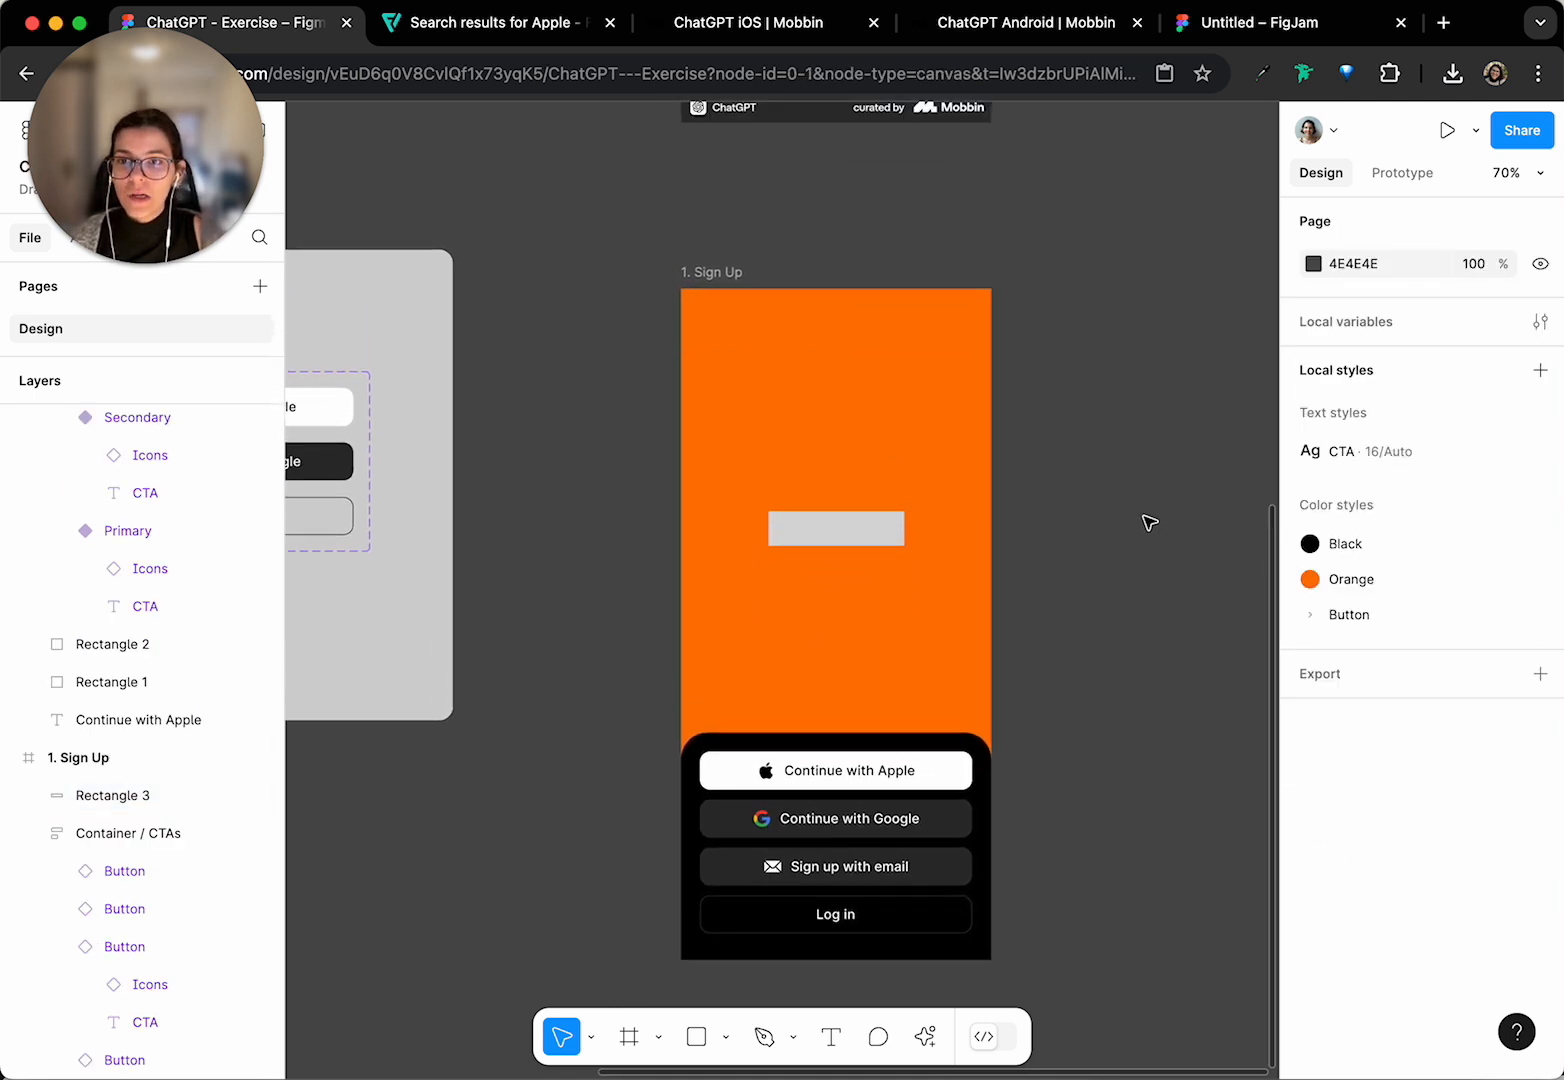
{"action": "scroll", "coordinate": [815, 402], "scroll_direction": "down", "scroll_amount": 2}
{"action": "left_click", "coordinate": [848, 489]}
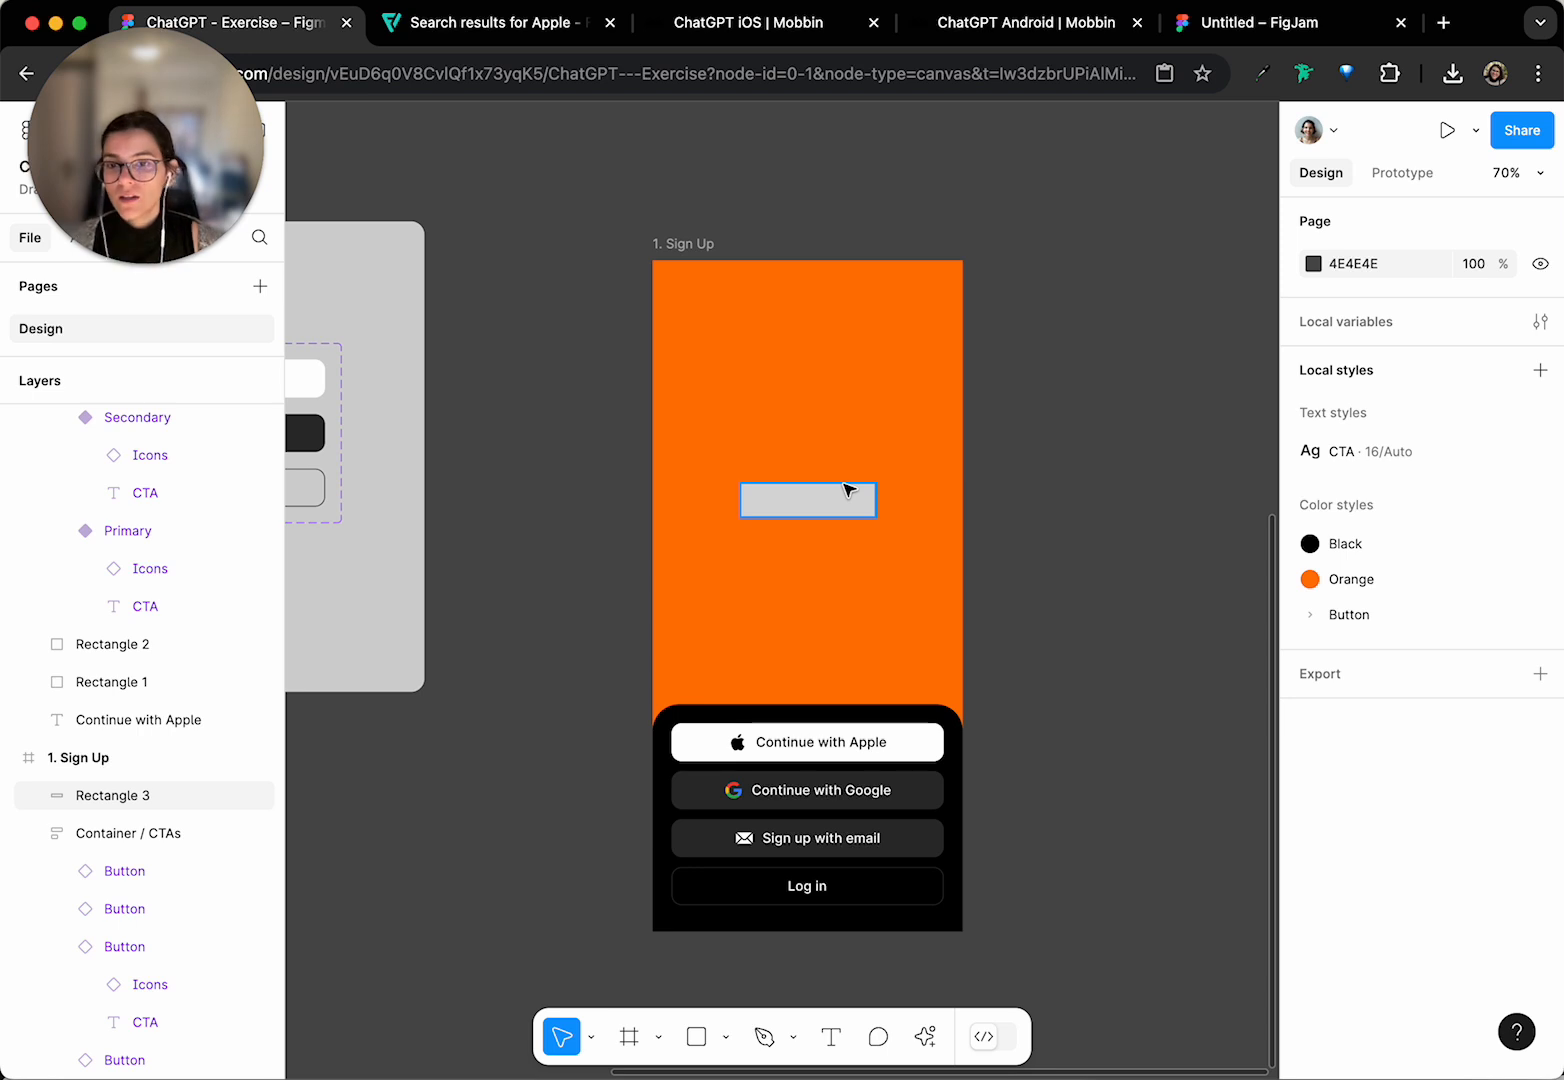
{"action": "left_click", "coordinate": [799, 512]}
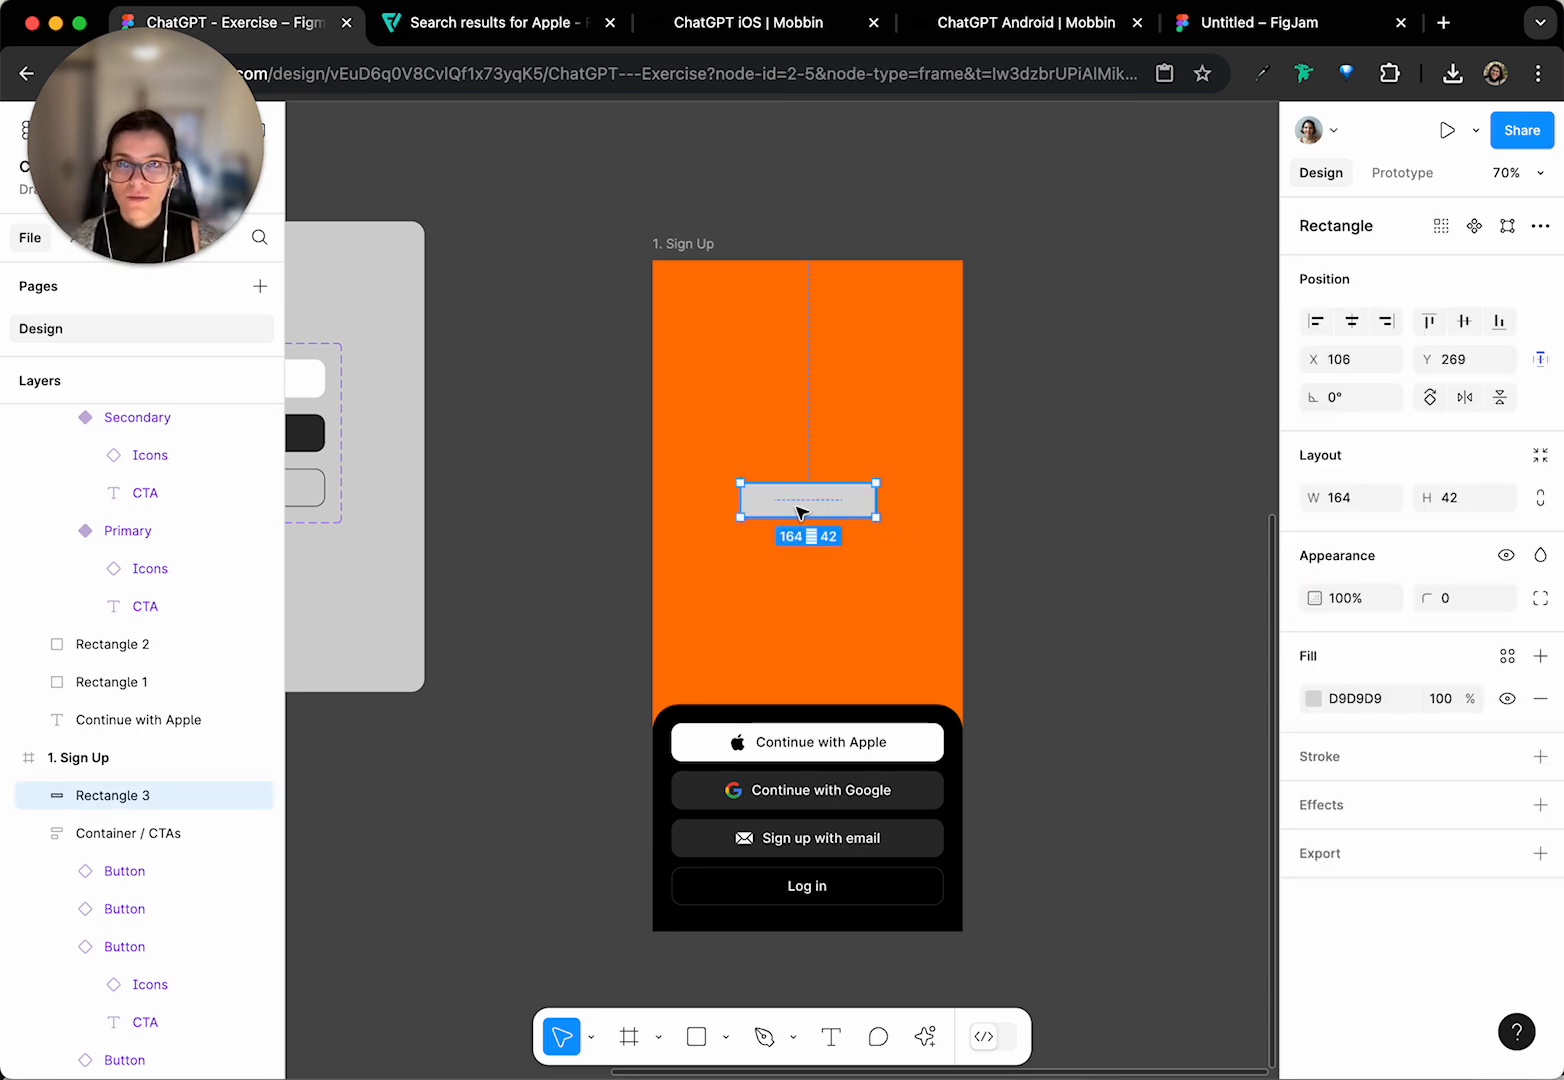
{"action": "left_click", "coordinate": [1030, 491]}
{"action": "scroll", "coordinate": [779, 505], "scroll_direction": "down", "scroll_amount": 2}
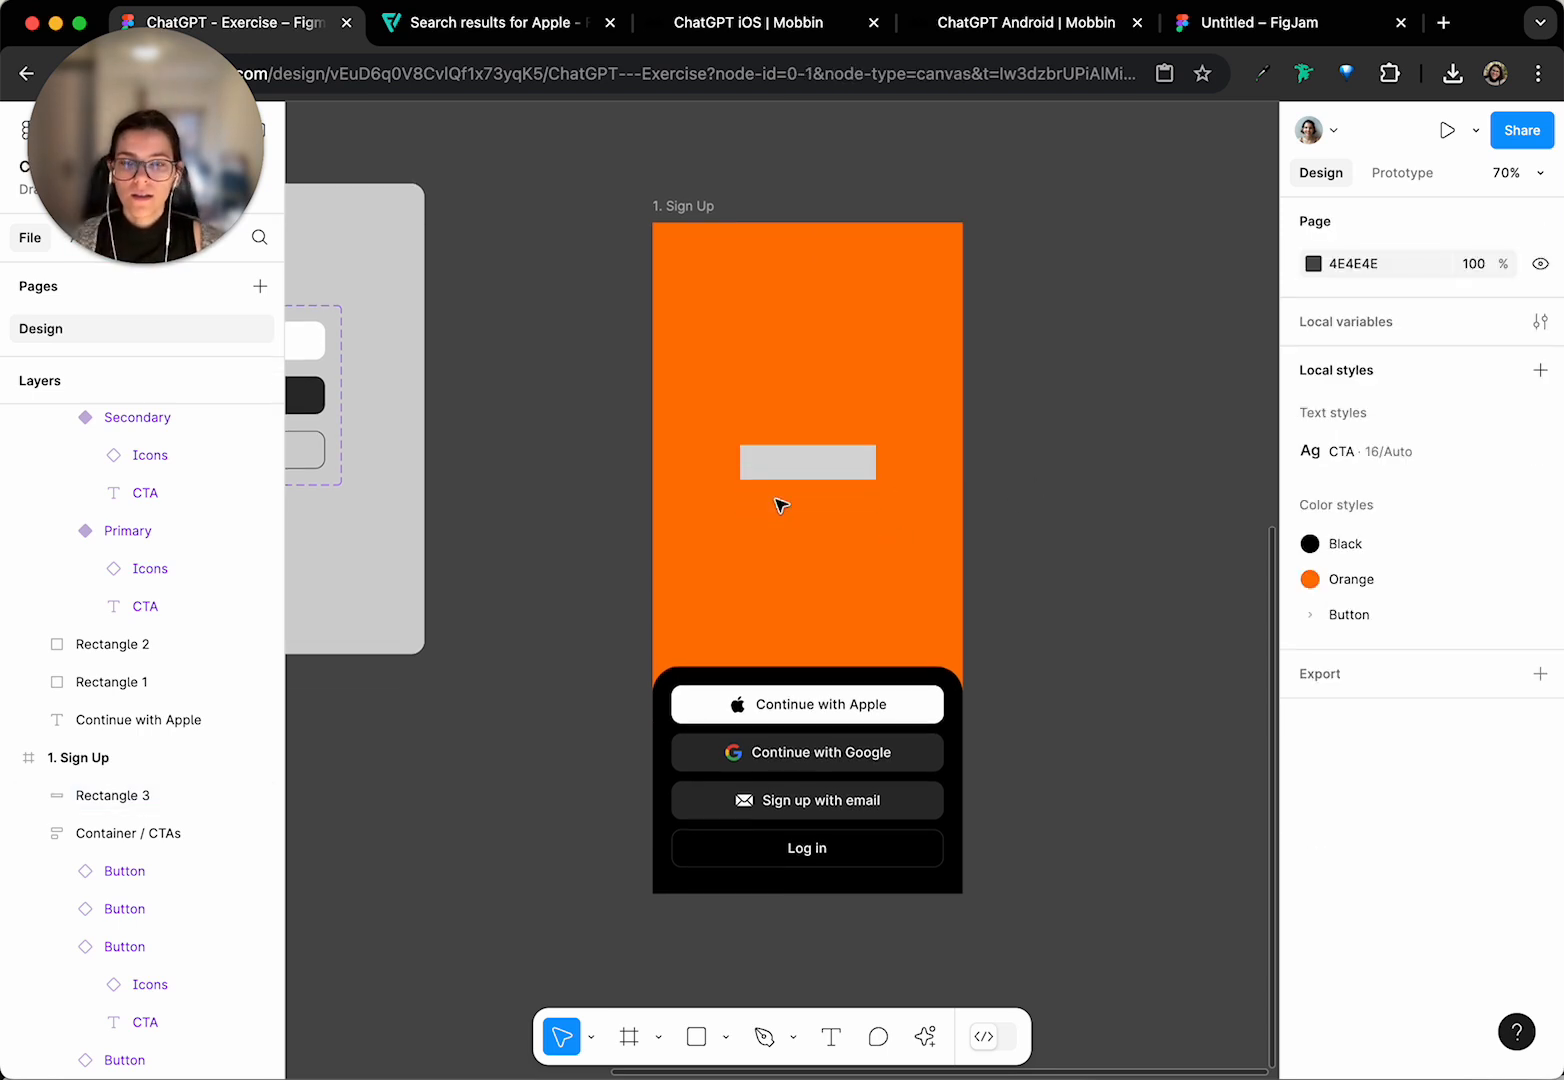
- Examine the Container / CTAs frame on 1. Sign Up and compare its buttons with those on the reference screen
{"action": "scroll", "coordinate": [779, 505], "scroll_direction": "up", "scroll_amount": 2}
{"action": "scroll", "coordinate": [779, 505], "scroll_direction": "down", "scroll_amount": 1}
{"action": "scroll", "coordinate": [779, 505], "scroll_direction": "right", "scroll_amount": 1}
{"action": "left_click", "coordinate": [703, 688]}
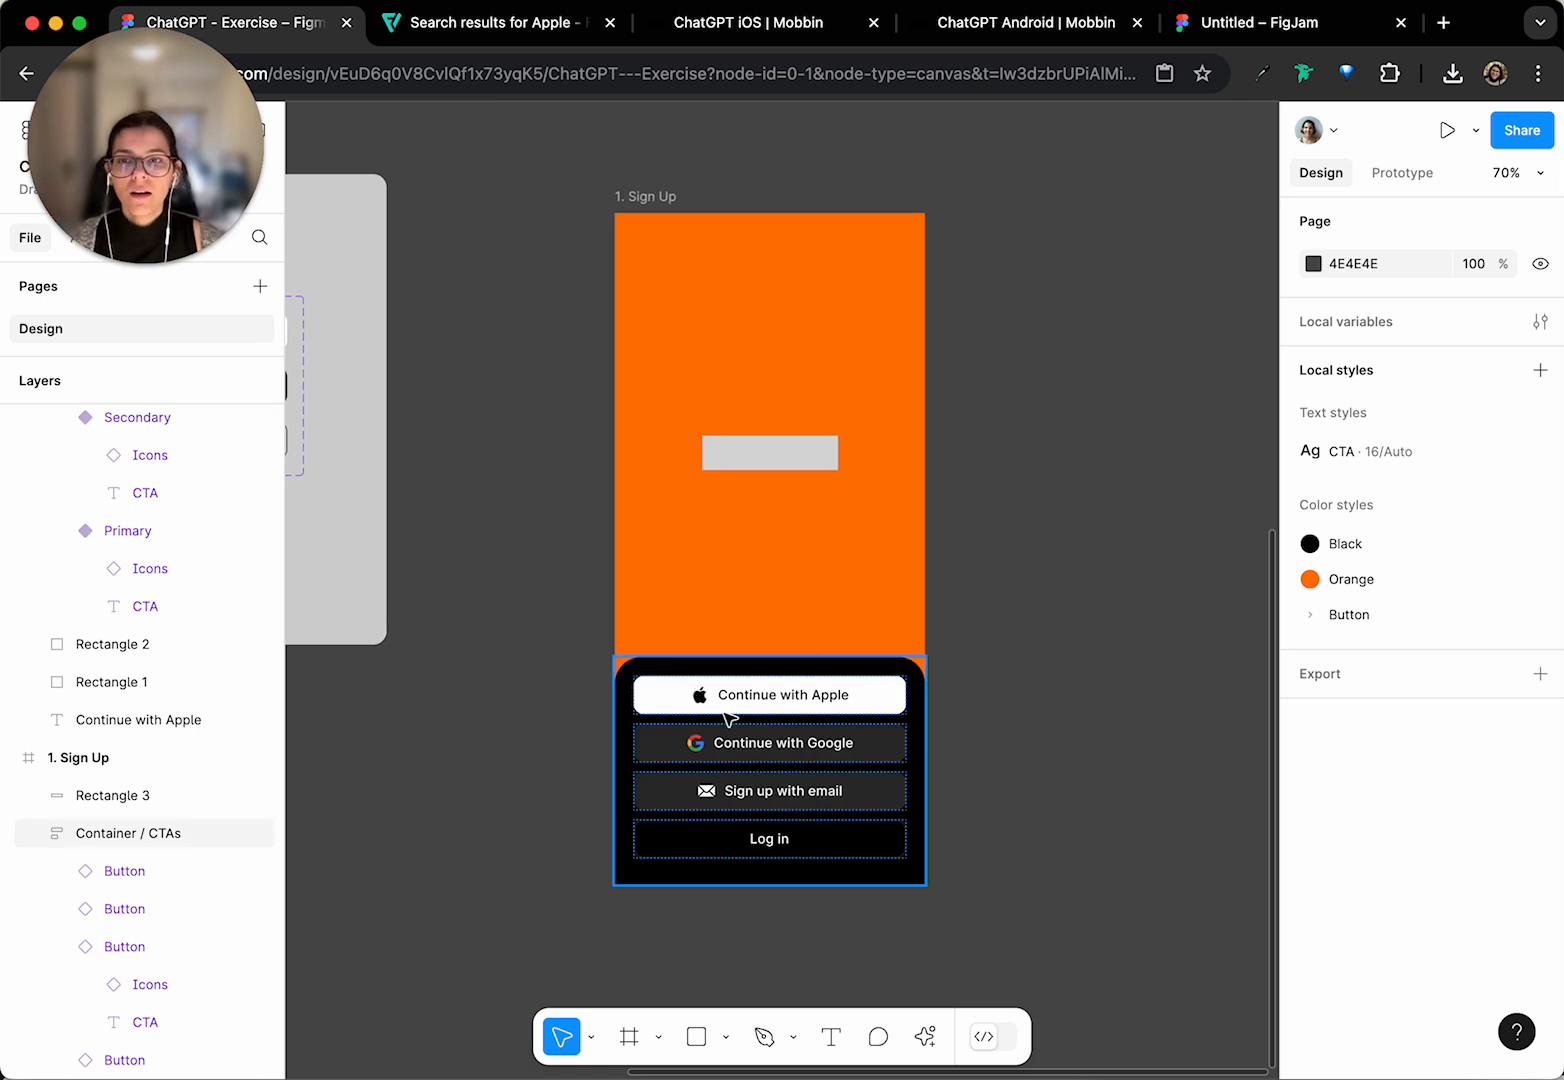
{"action": "scroll", "coordinate": [1072, 674], "scroll_direction": "up", "scroll_amount": 2}
{"action": "scroll", "coordinate": [1072, 674], "scroll_direction": "left", "scroll_amount": 1}
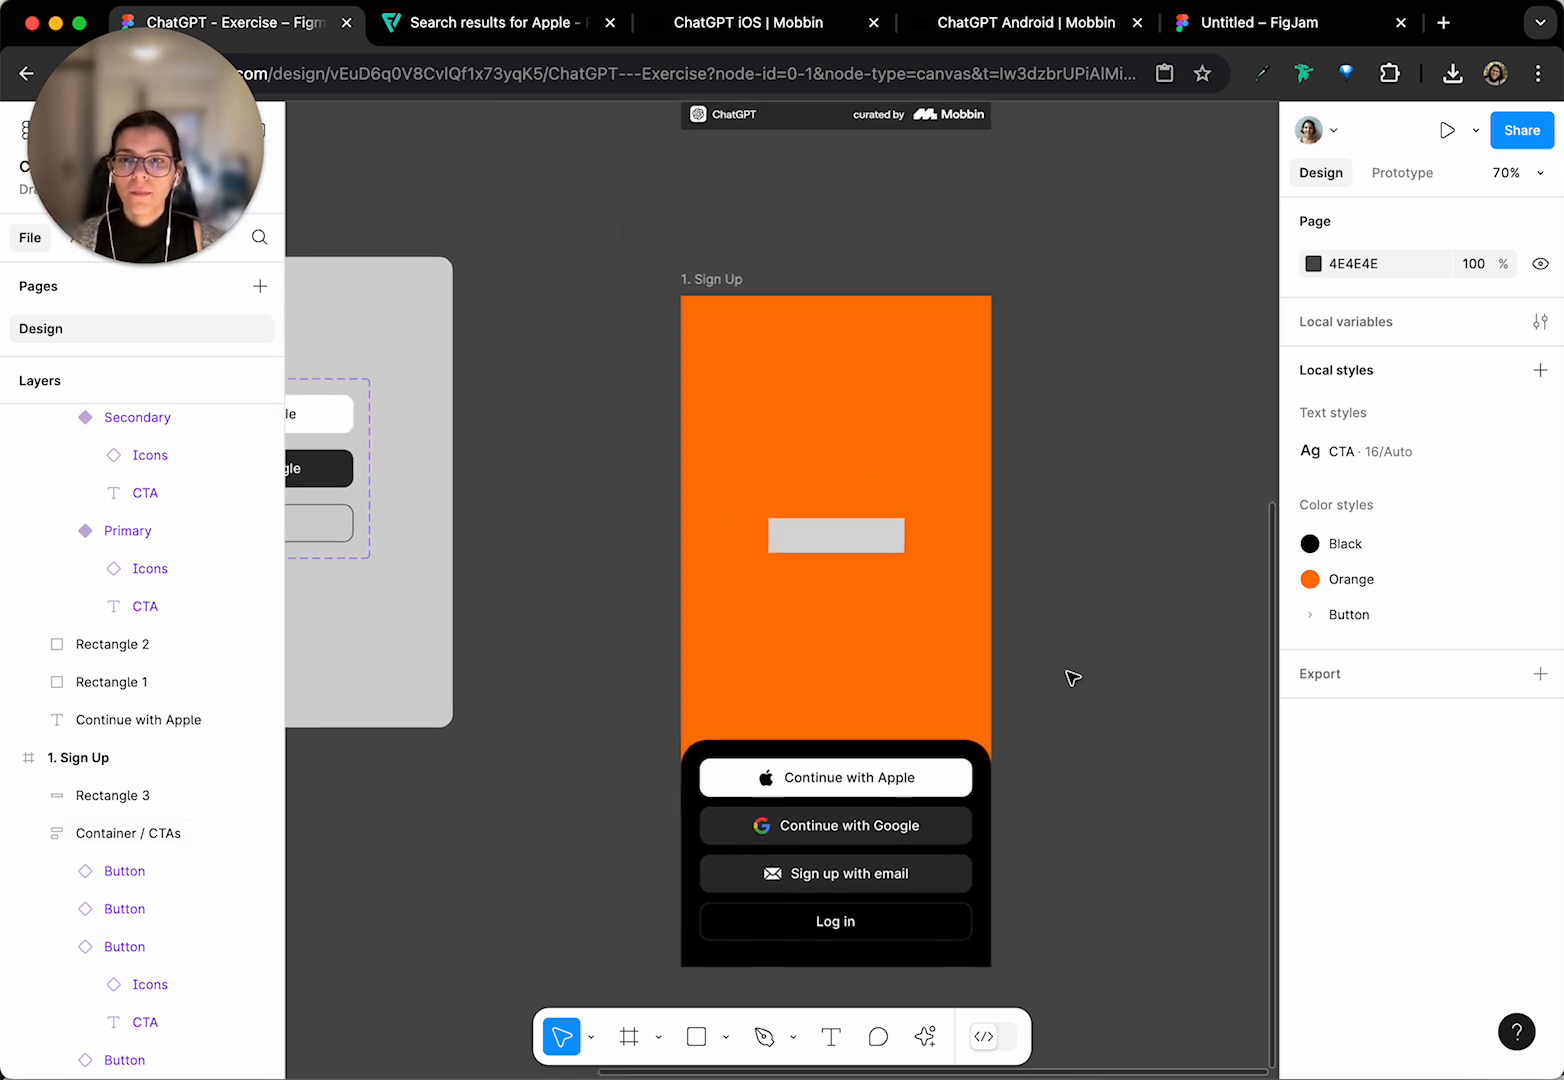
{"action": "left_click", "coordinate": [711, 828]}
{"action": "scroll", "coordinate": [761, 761], "scroll_direction": "up", "scroll_amount": 5}
{"action": "scroll", "coordinate": [761, 761], "scroll_direction": "left", "scroll_amount": 1}
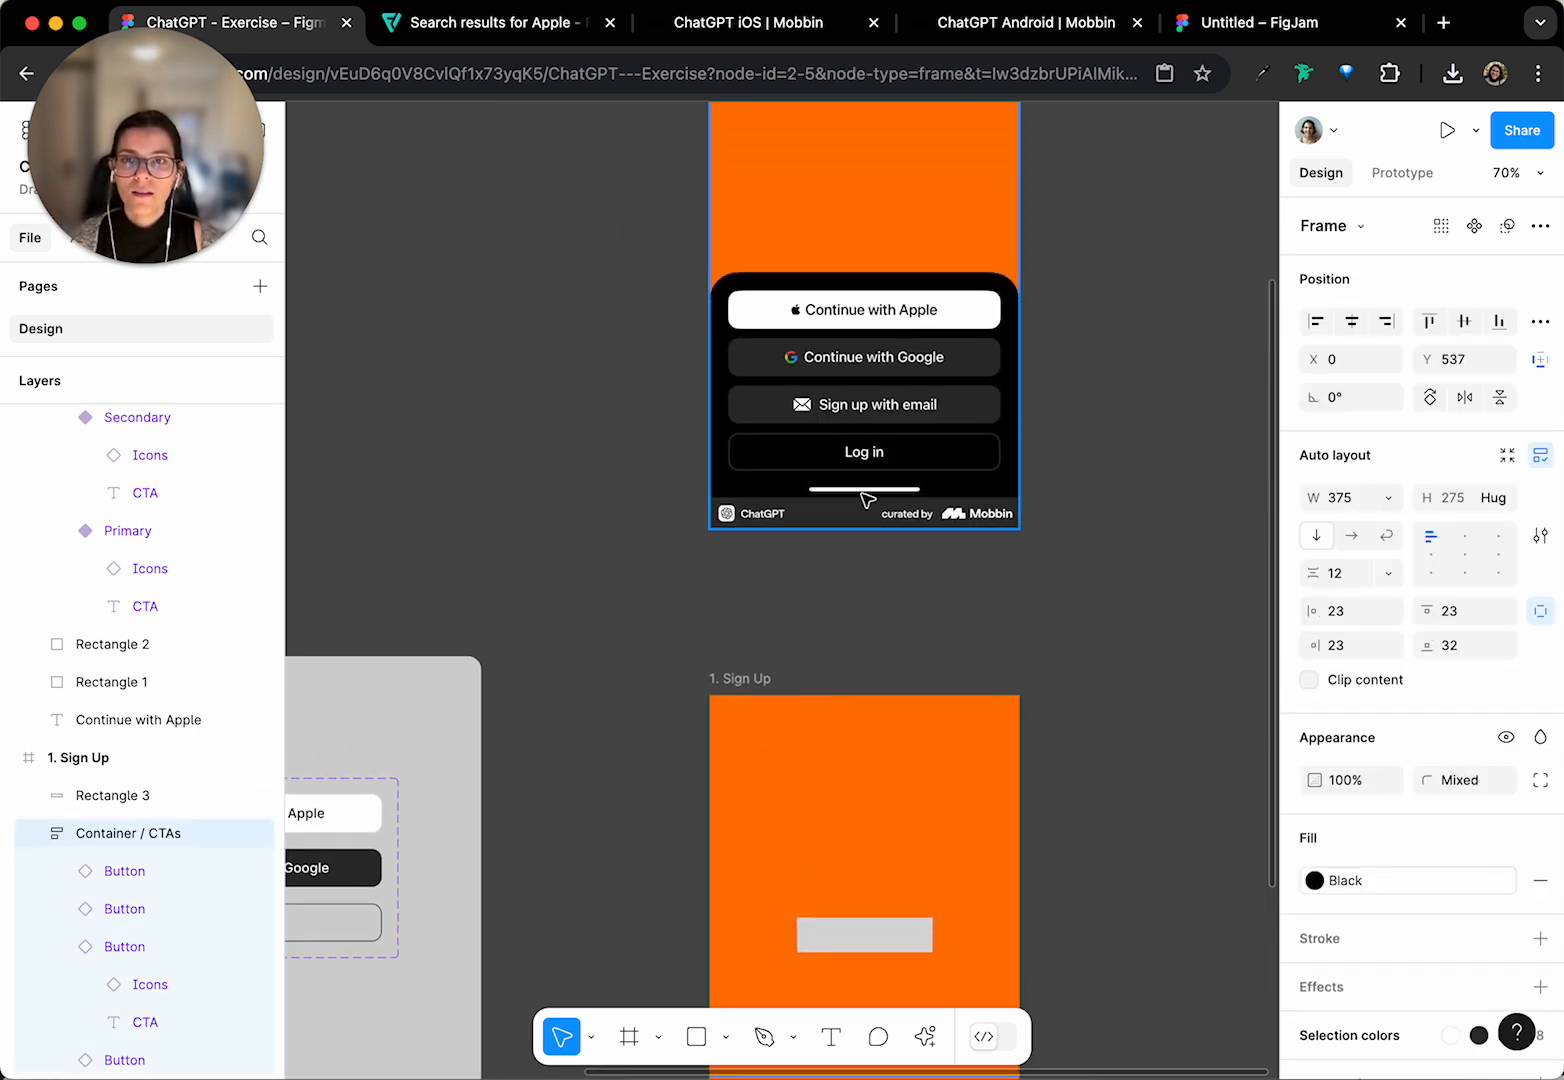
{"action": "scroll", "coordinate": [796, 423], "scroll_direction": "up", "scroll_amount": 5}
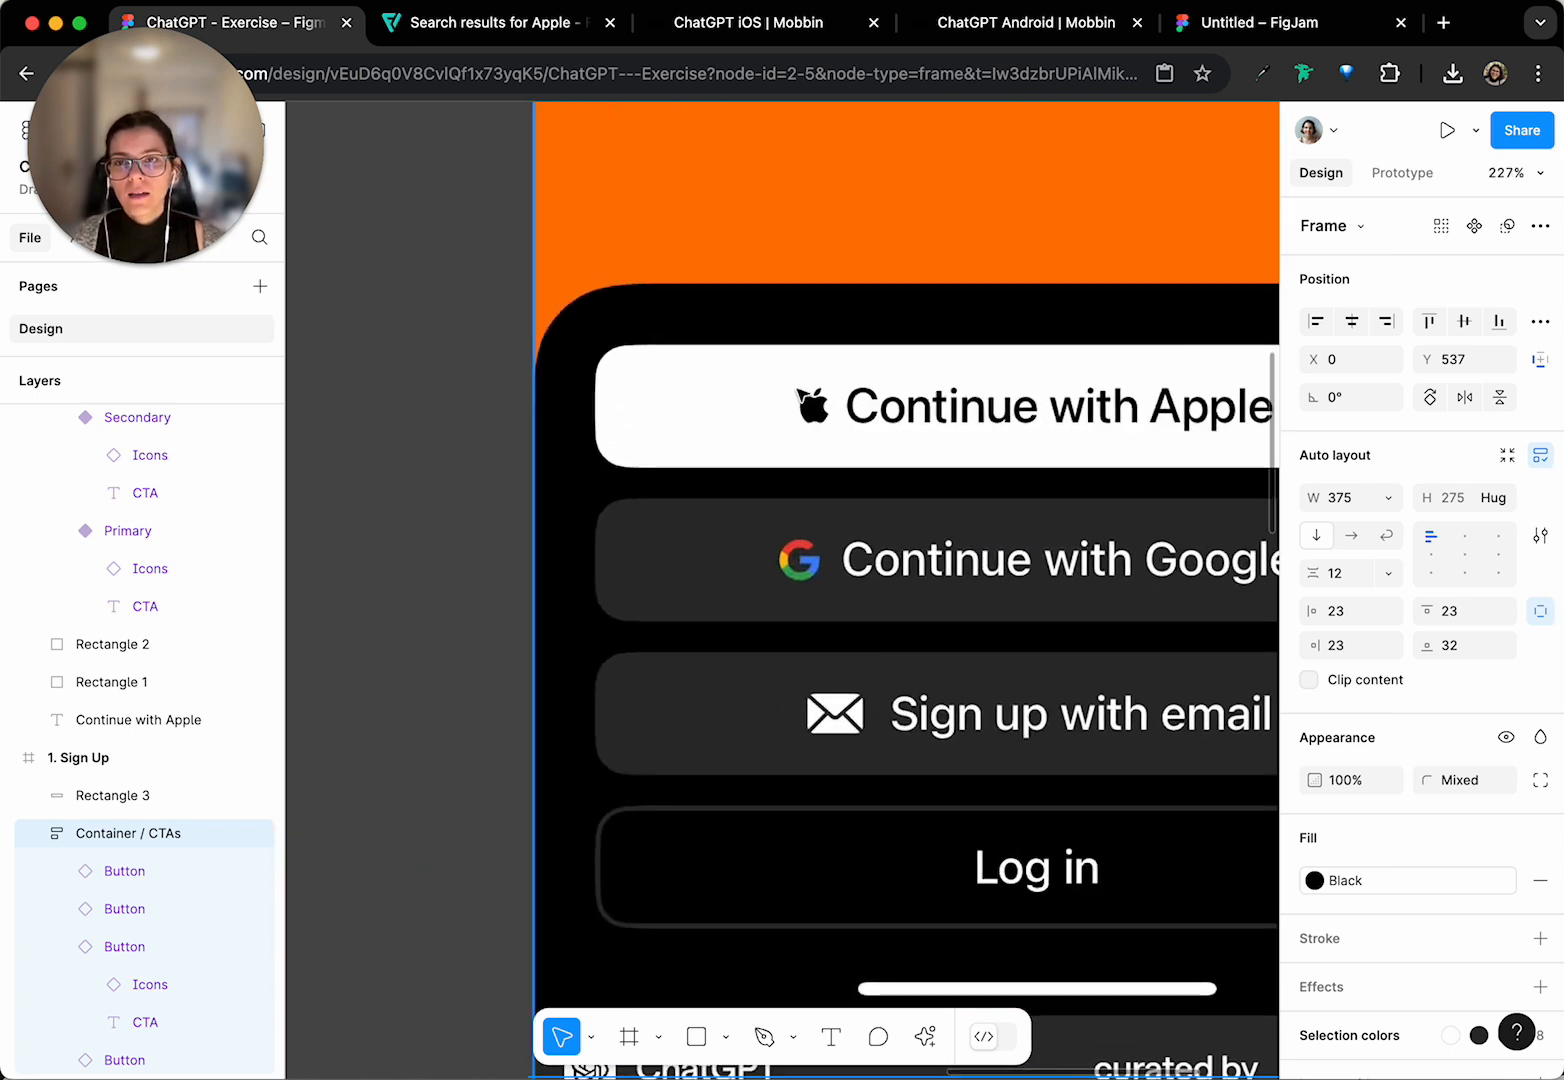
{"action": "scroll", "coordinate": [812, 430], "scroll_direction": "down", "scroll_amount": 3}
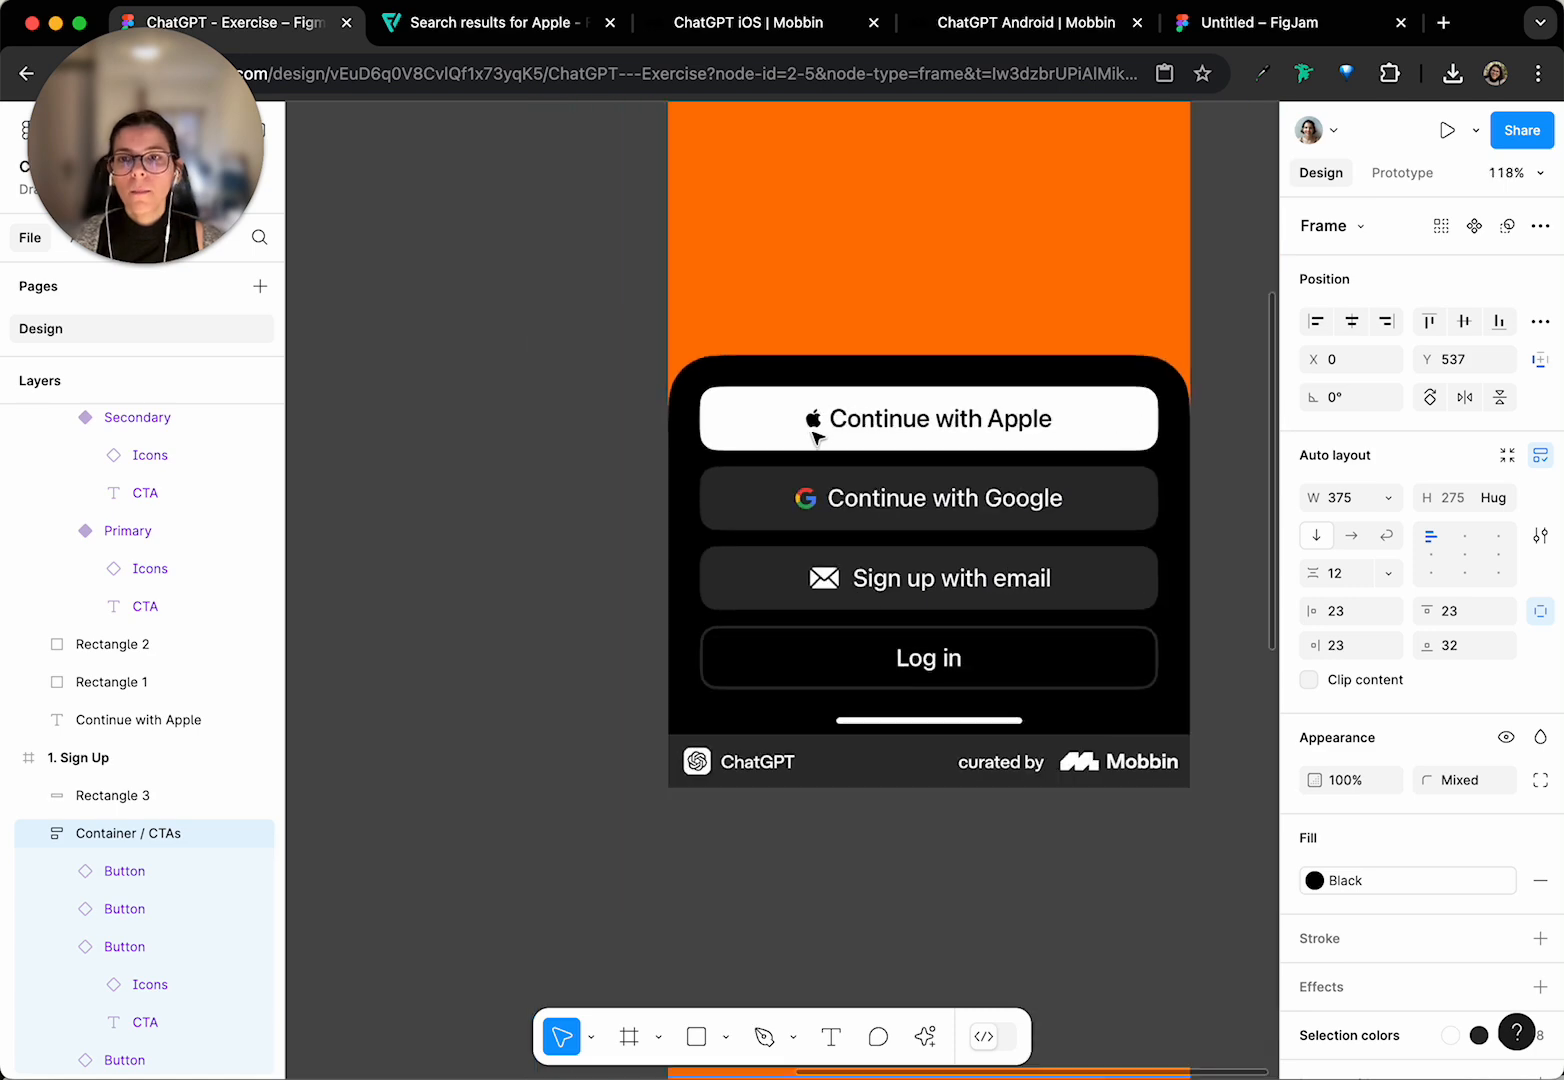
{"action": "scroll", "coordinate": [866, 492], "scroll_direction": "up", "scroll_amount": 6}
{"action": "scroll", "coordinate": [866, 492], "scroll_direction": "down", "scroll_amount": 5}
{"action": "scroll", "coordinate": [817, 737], "scroll_direction": "up", "scroll_amount": 2}
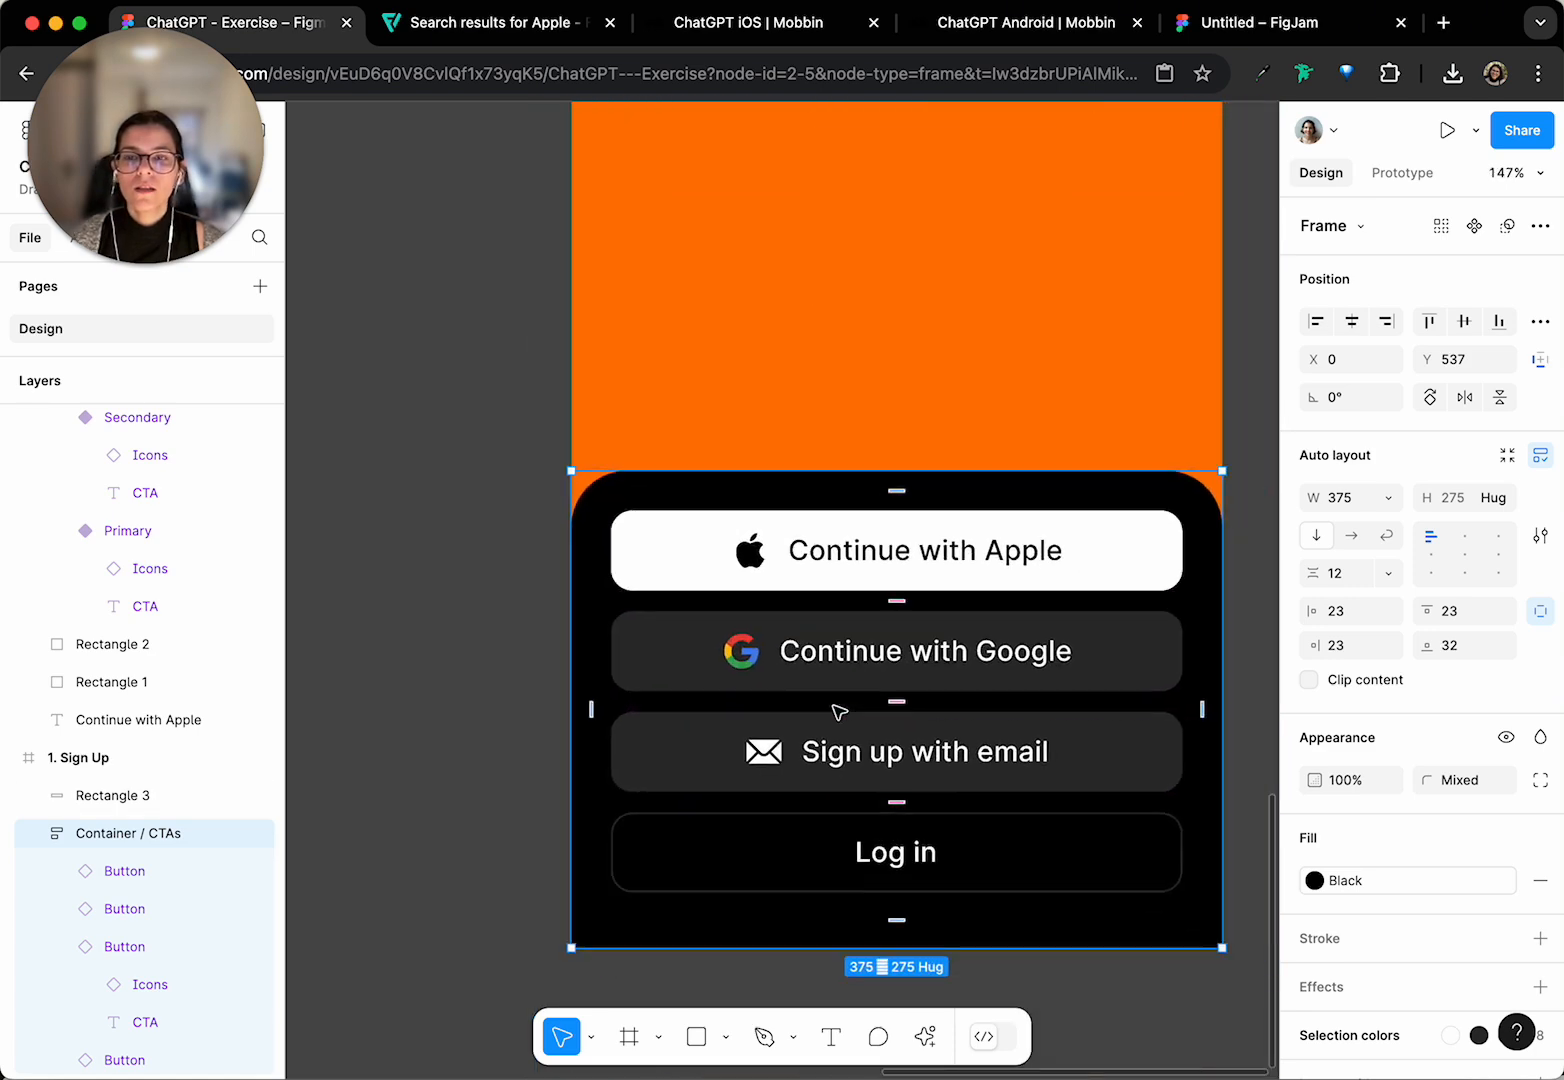
- Inspect the Apple, Google and Mail icon instances inside the sign-up buttons, then clear the selection
{"action": "left_click", "coordinate": [697, 524]}
{"action": "left_click", "coordinate": [697, 524]}
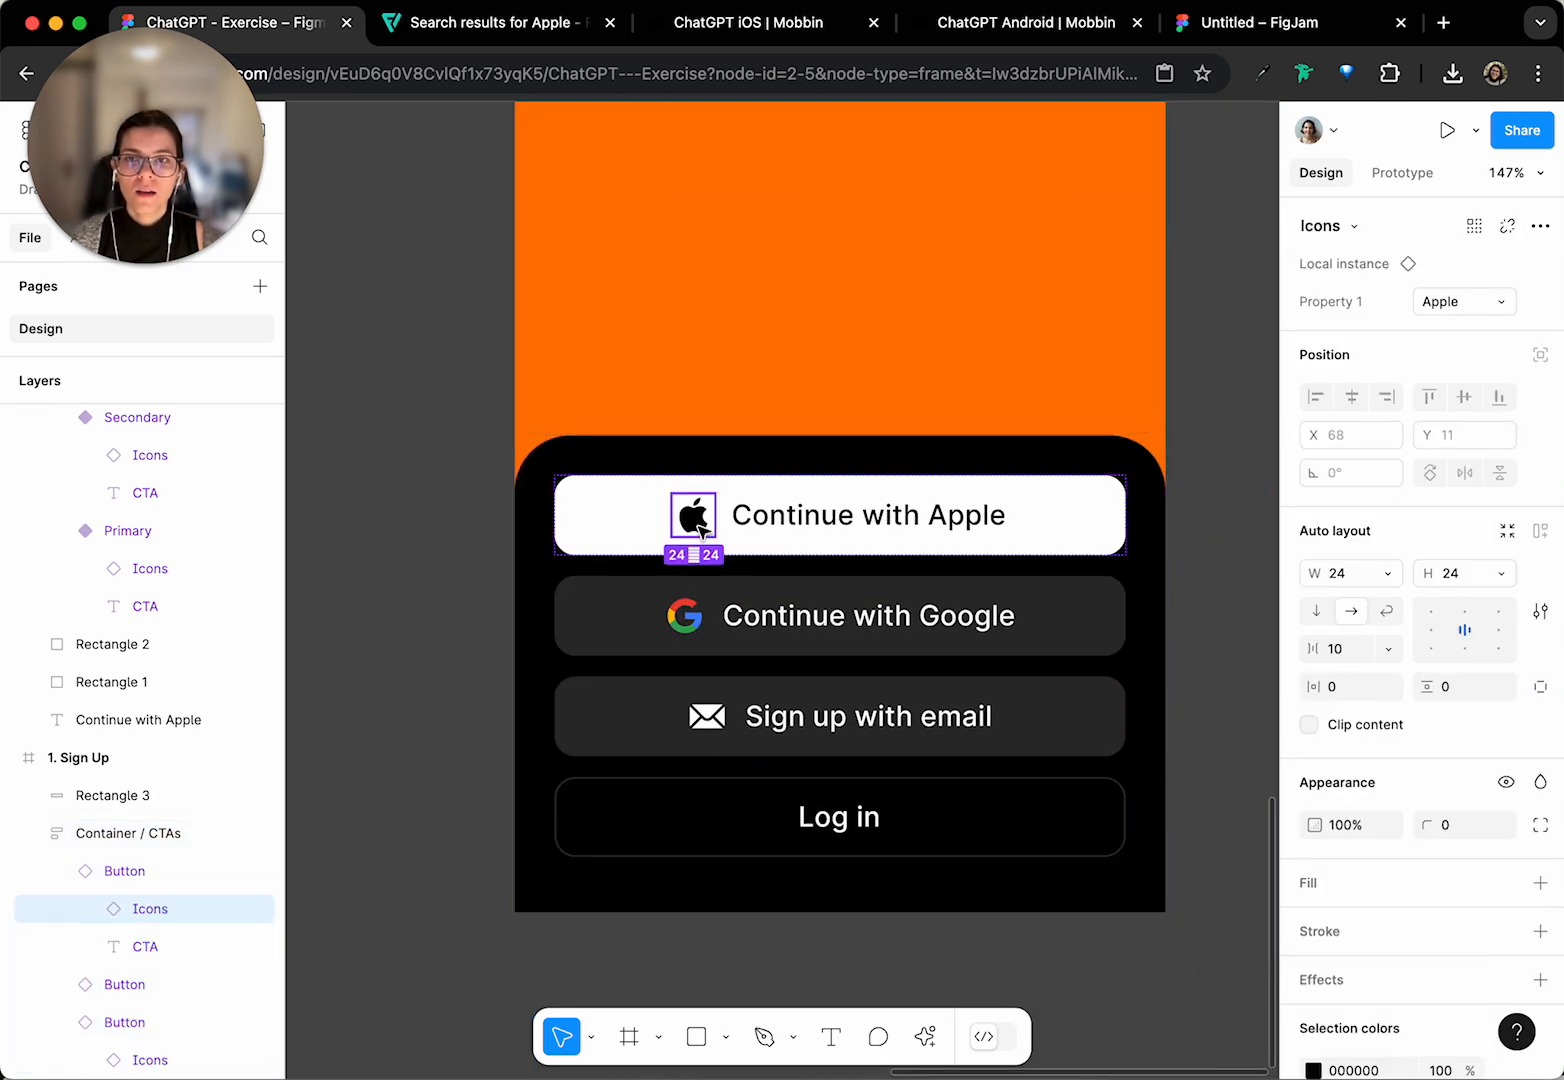
{"action": "left_click", "coordinate": [684, 617]}
{"action": "left_click", "coordinate": [684, 617]}
{"action": "left_click", "coordinate": [706, 717]}
{"action": "left_click", "coordinate": [706, 717]}
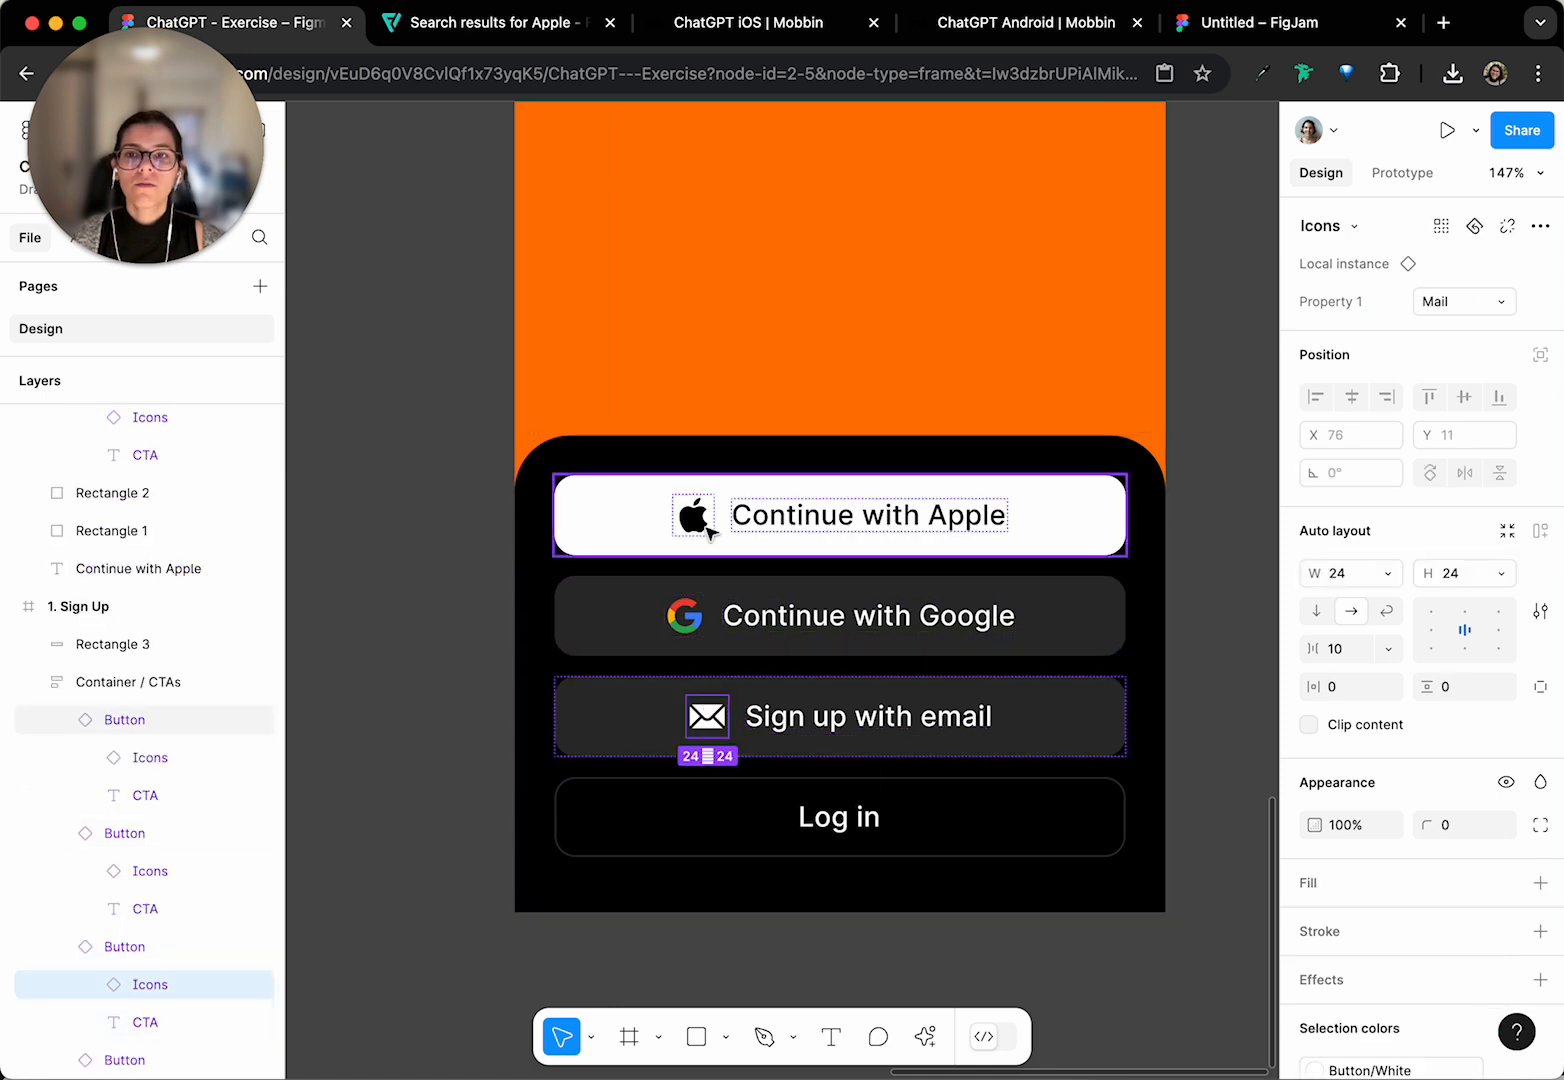
{"action": "left_click", "coordinate": [700, 522]}
{"action": "left_click", "coordinate": [700, 522]}
{"action": "left_click", "coordinate": [450, 742]}
{"action": "scroll", "coordinate": [450, 742], "scroll_direction": "down", "scroll_amount": 4}
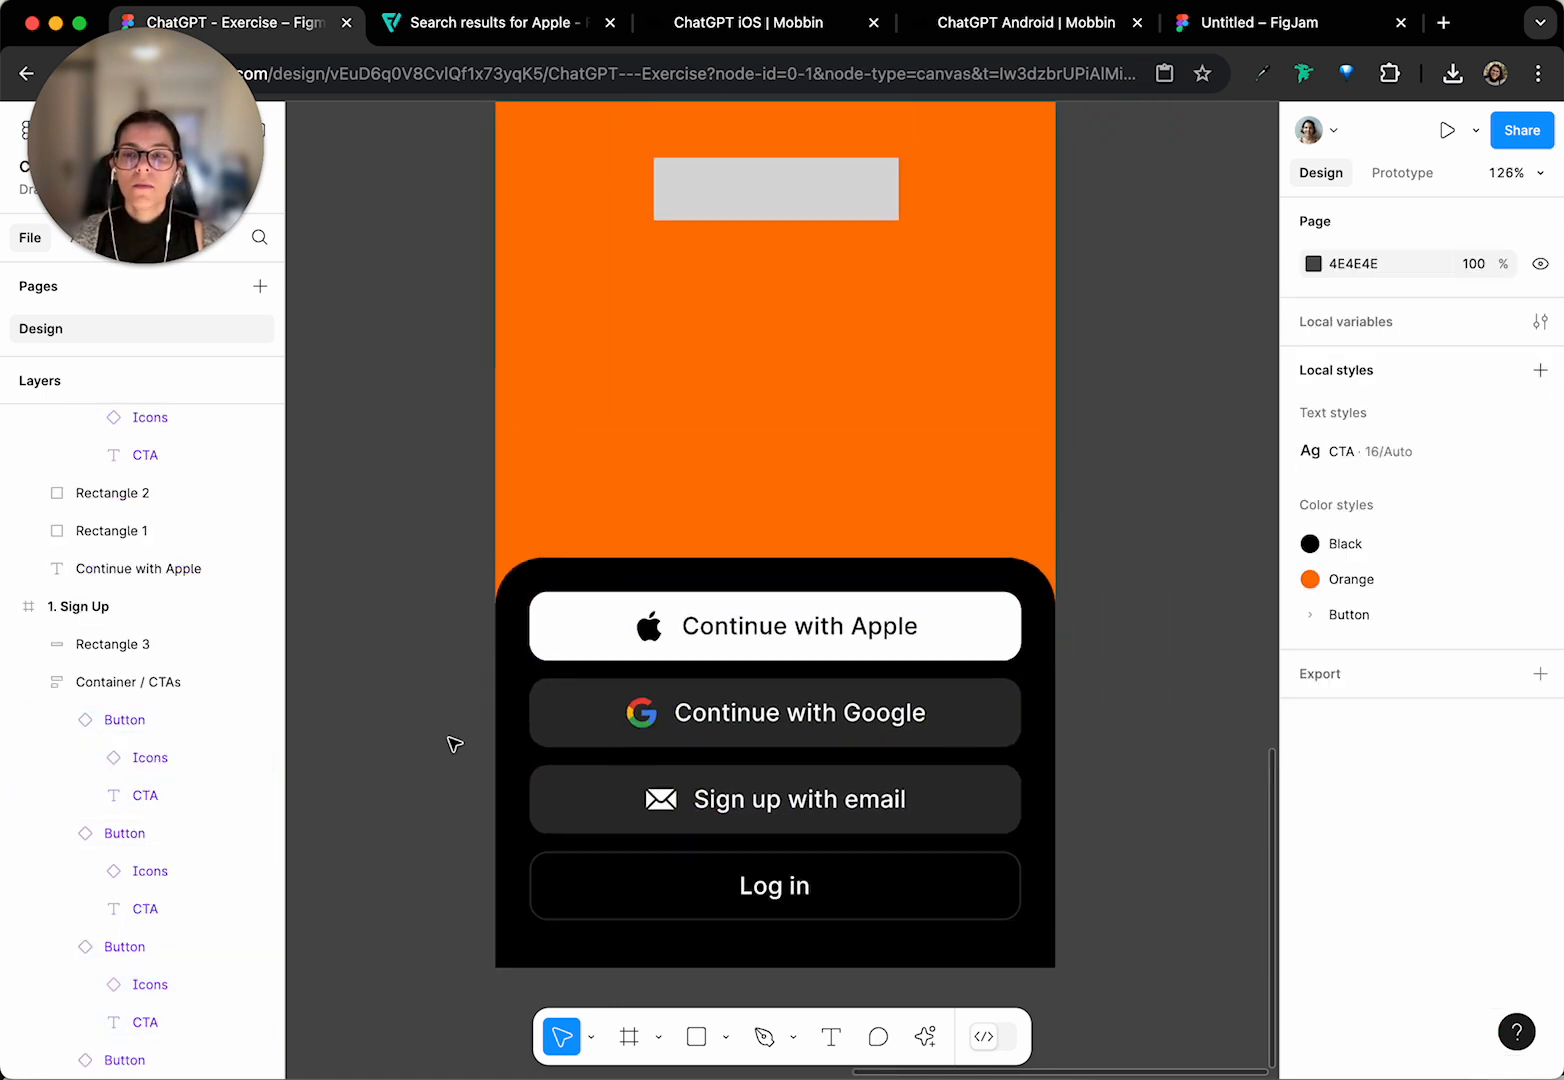
- Compare the button icons' sizes and spacing on 1. Sign Up with the reference screen at close range
{"action": "scroll", "coordinate": [455, 744], "scroll_direction": "up", "scroll_amount": 2}
{"action": "scroll", "coordinate": [455, 744], "scroll_direction": "left", "scroll_amount": 2}
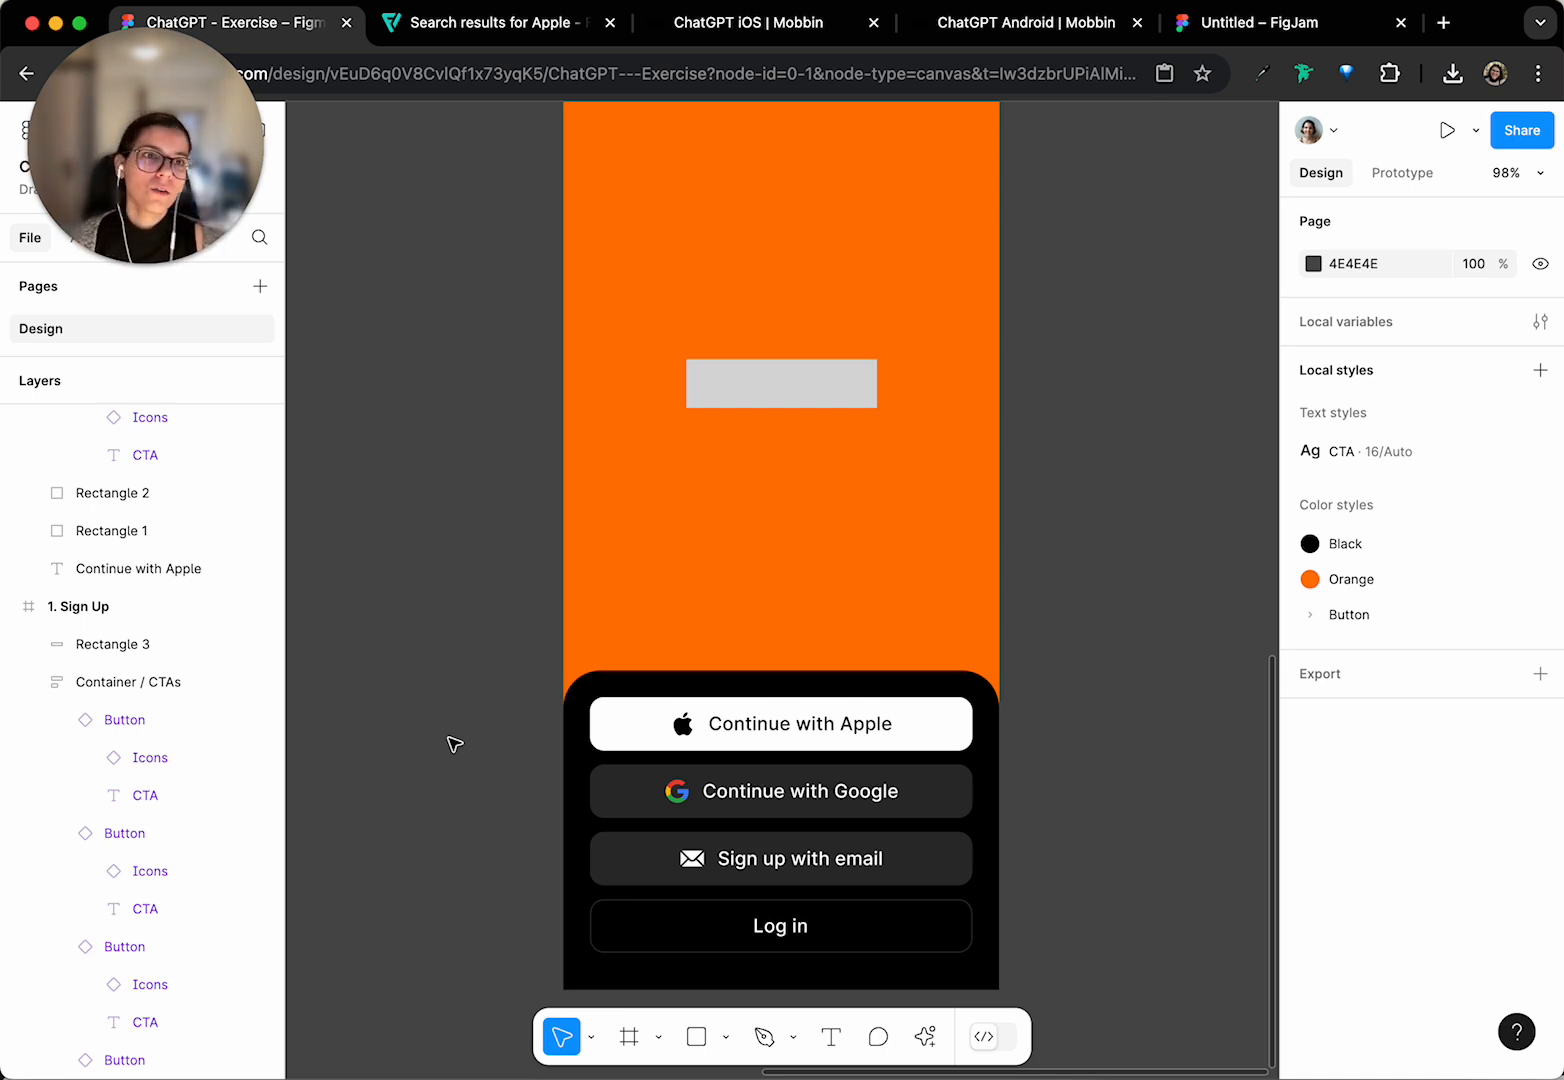
{"action": "scroll", "coordinate": [470, 722], "scroll_direction": "up", "scroll_amount": 8}
{"action": "scroll", "coordinate": [492, 696], "scroll_direction": "down", "scroll_amount": 2}
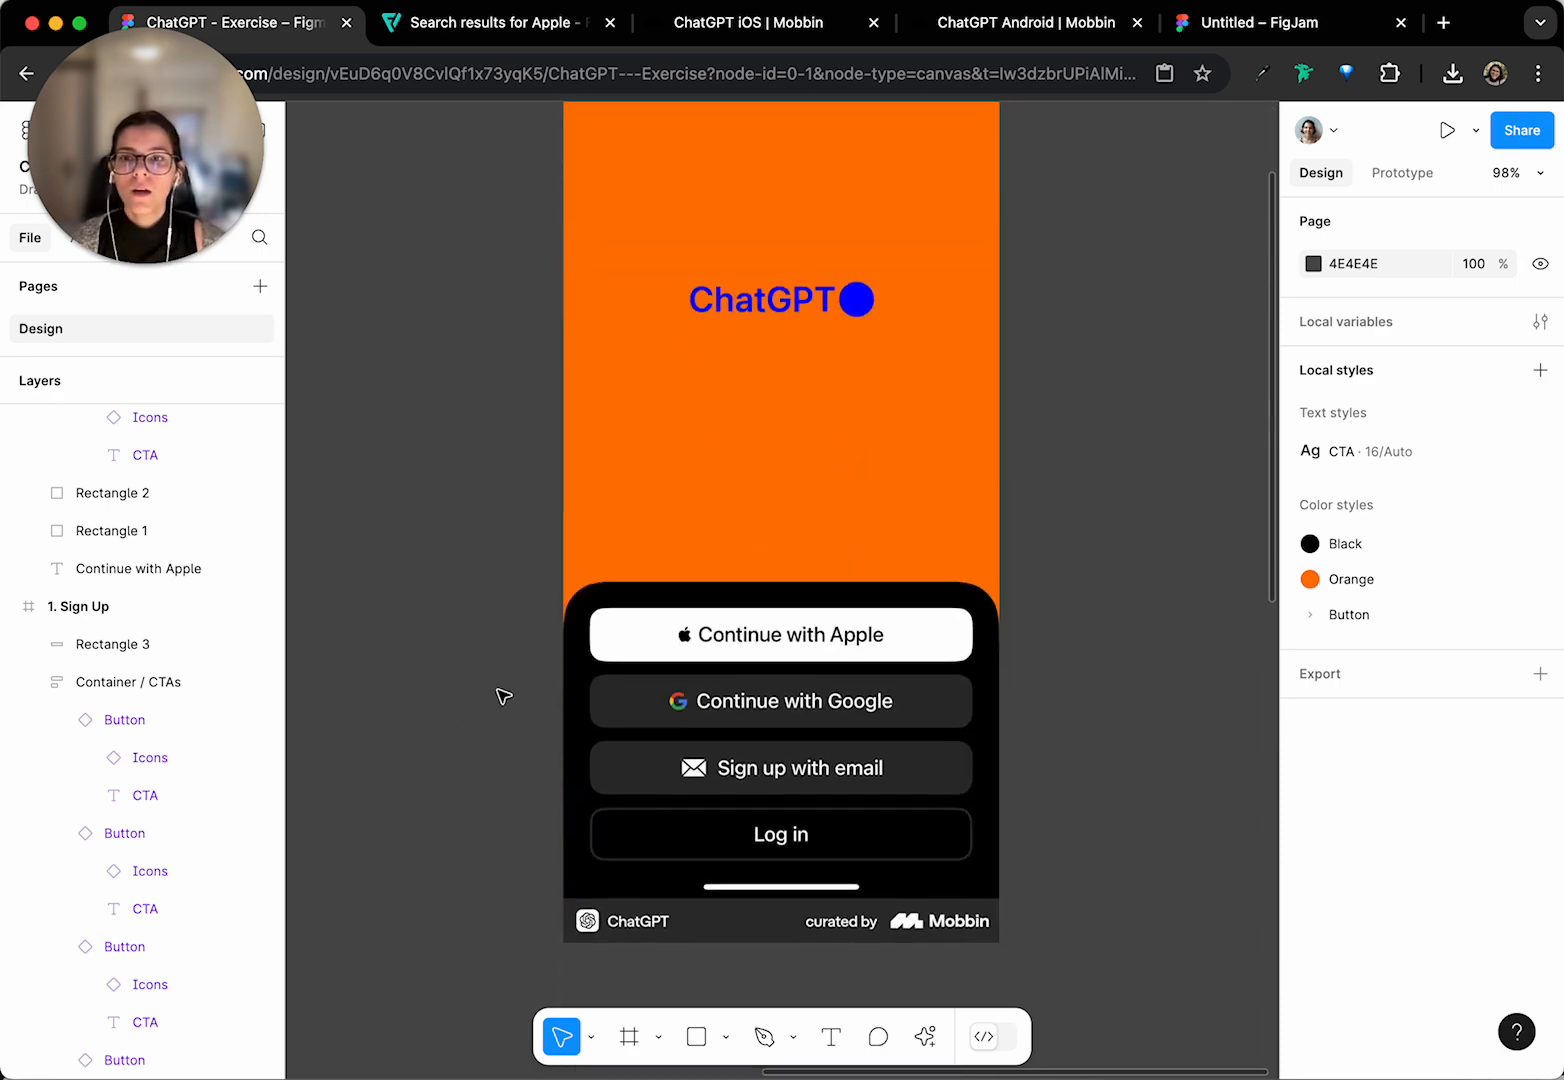
{"action": "scroll", "coordinate": [759, 771], "scroll_direction": "up", "scroll_amount": 5}
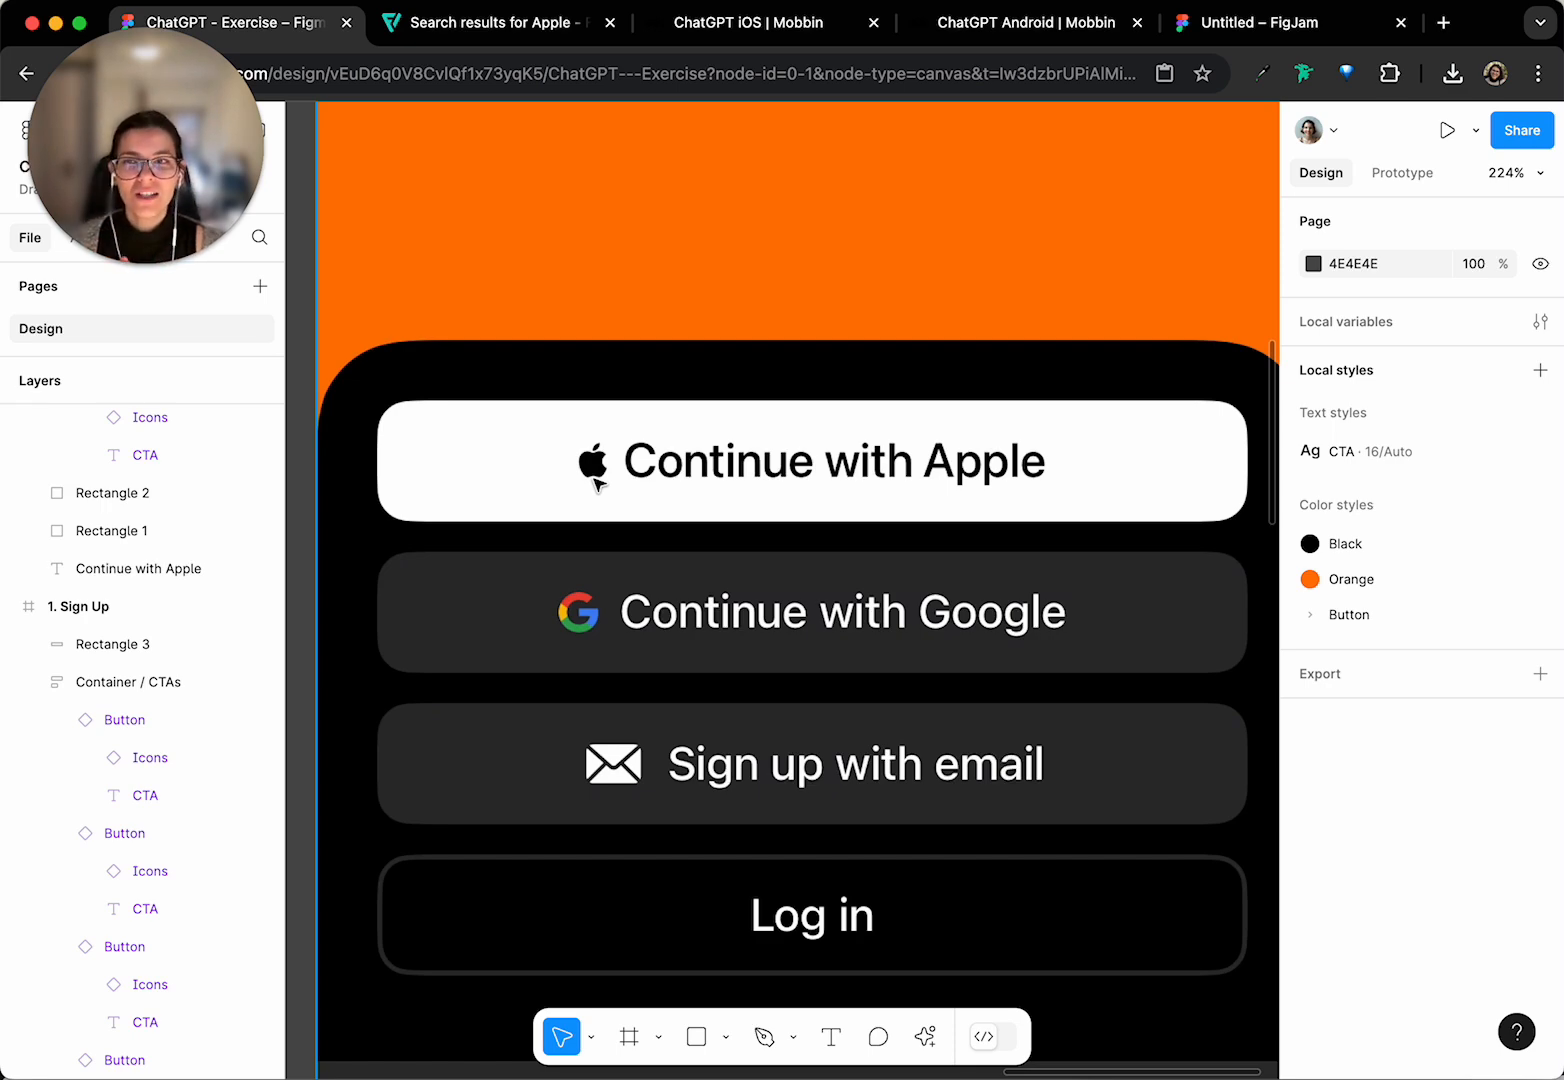
{"action": "scroll", "coordinate": [596, 480], "scroll_direction": "down", "scroll_amount": 20}
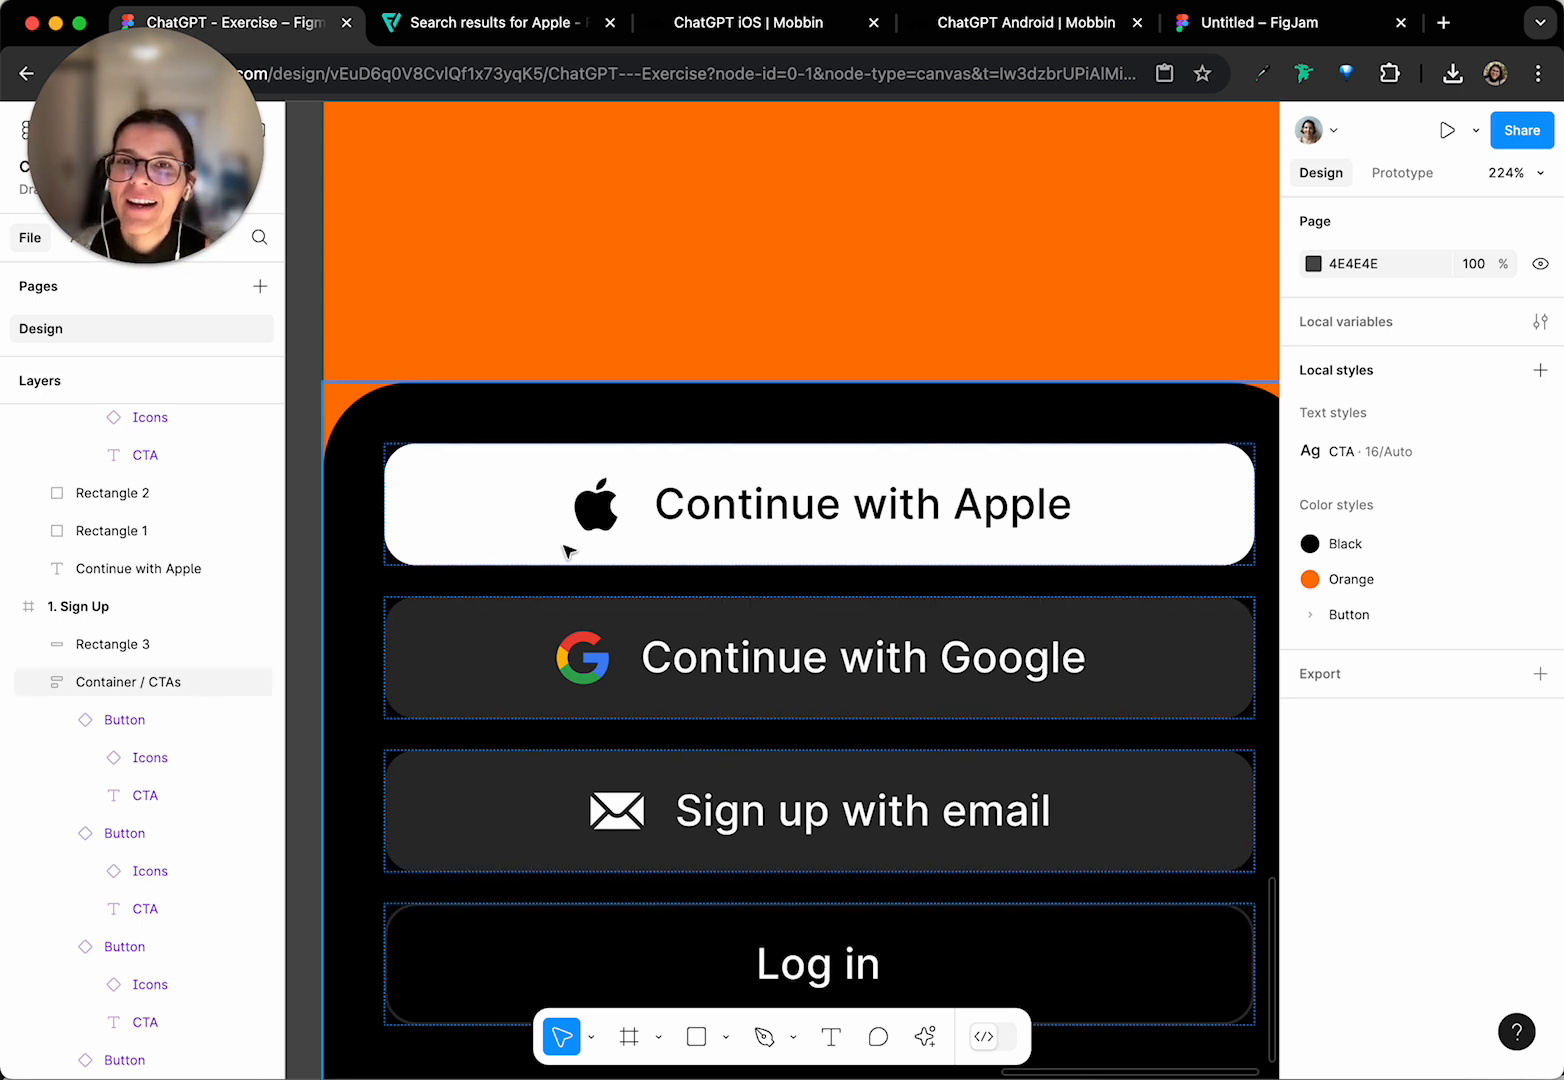
{"action": "scroll", "coordinate": [567, 551], "scroll_direction": "down", "scroll_amount": 10}
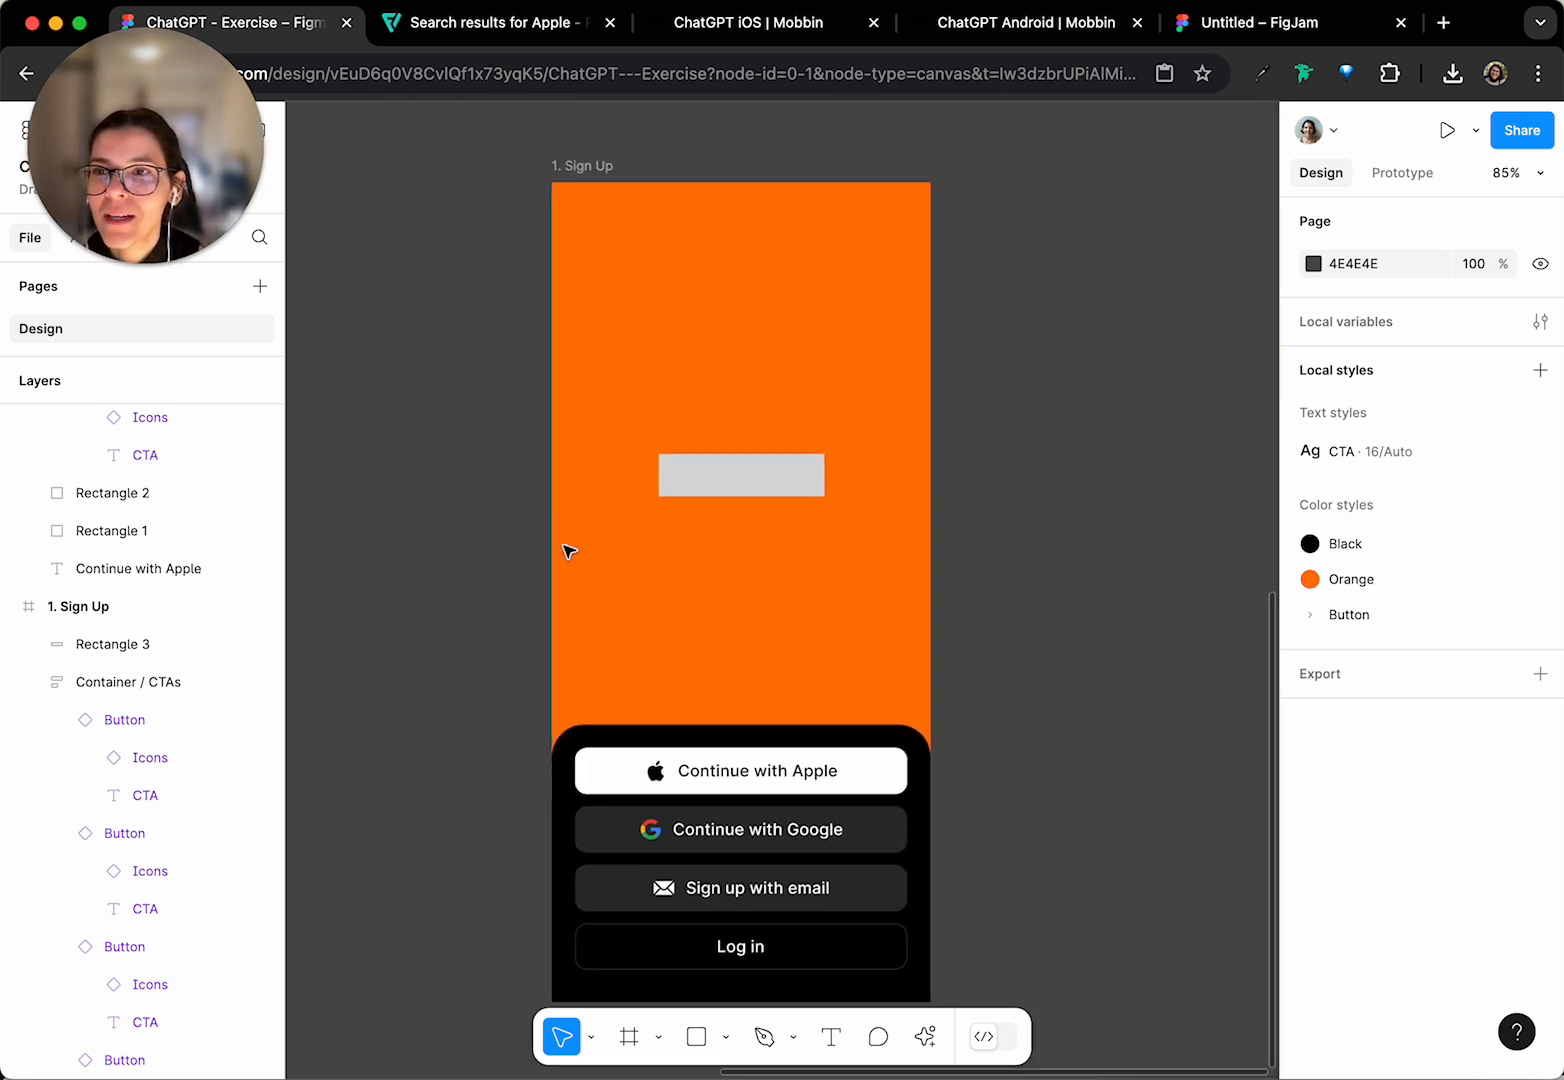
{"action": "scroll", "coordinate": [567, 551], "scroll_direction": "down", "scroll_amount": 2}
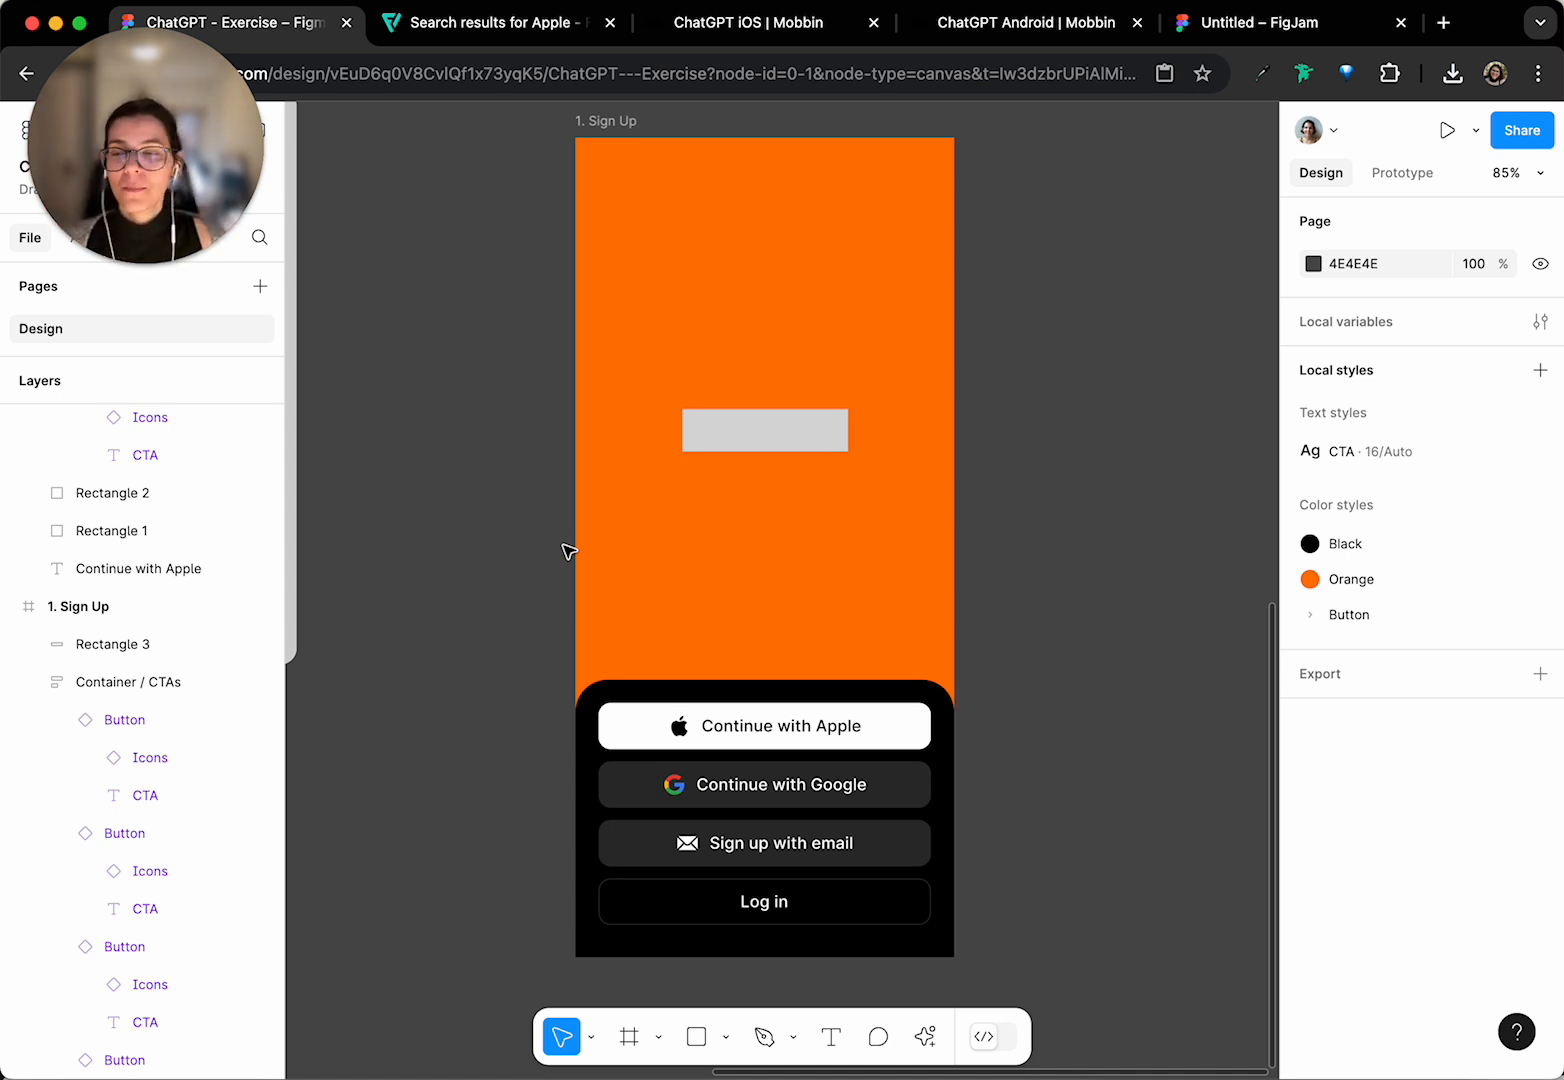
- Review the Icons and Button components in the UI Kit and recheck the 1. Sign Up buttons against the reference screen
{"action": "scroll", "coordinate": [567, 551], "scroll_direction": "left", "scroll_amount": 10}
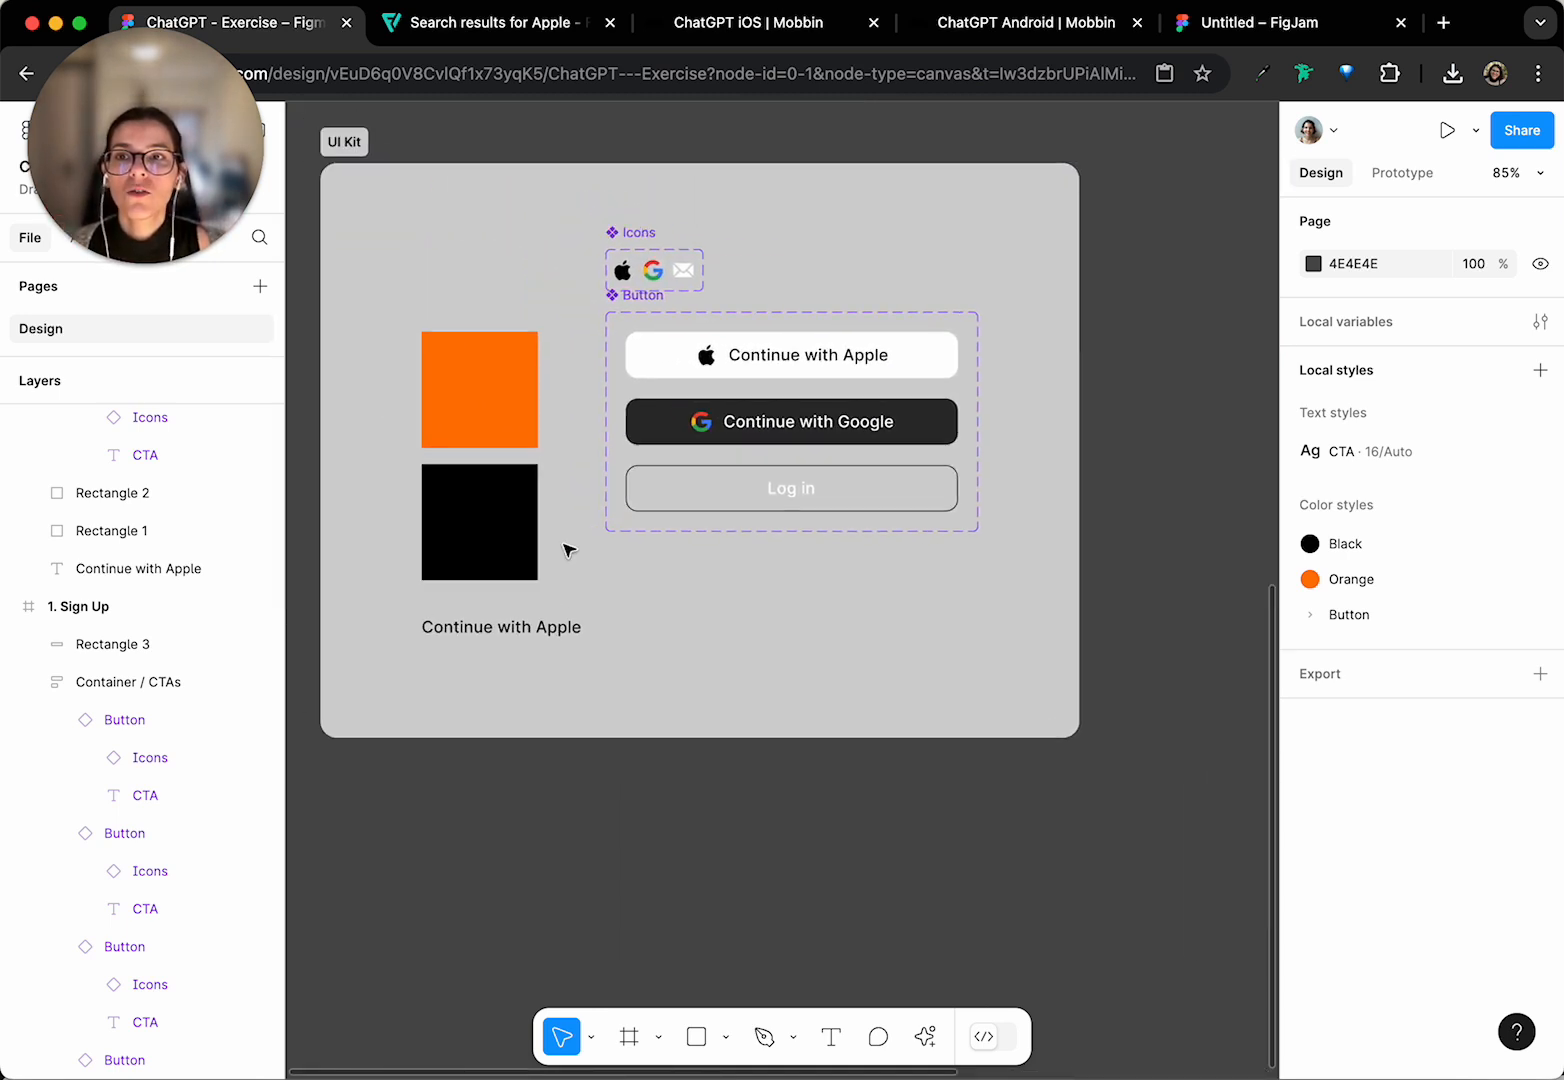
{"action": "scroll", "coordinate": [513, 450], "scroll_direction": "right", "scroll_amount": 5}
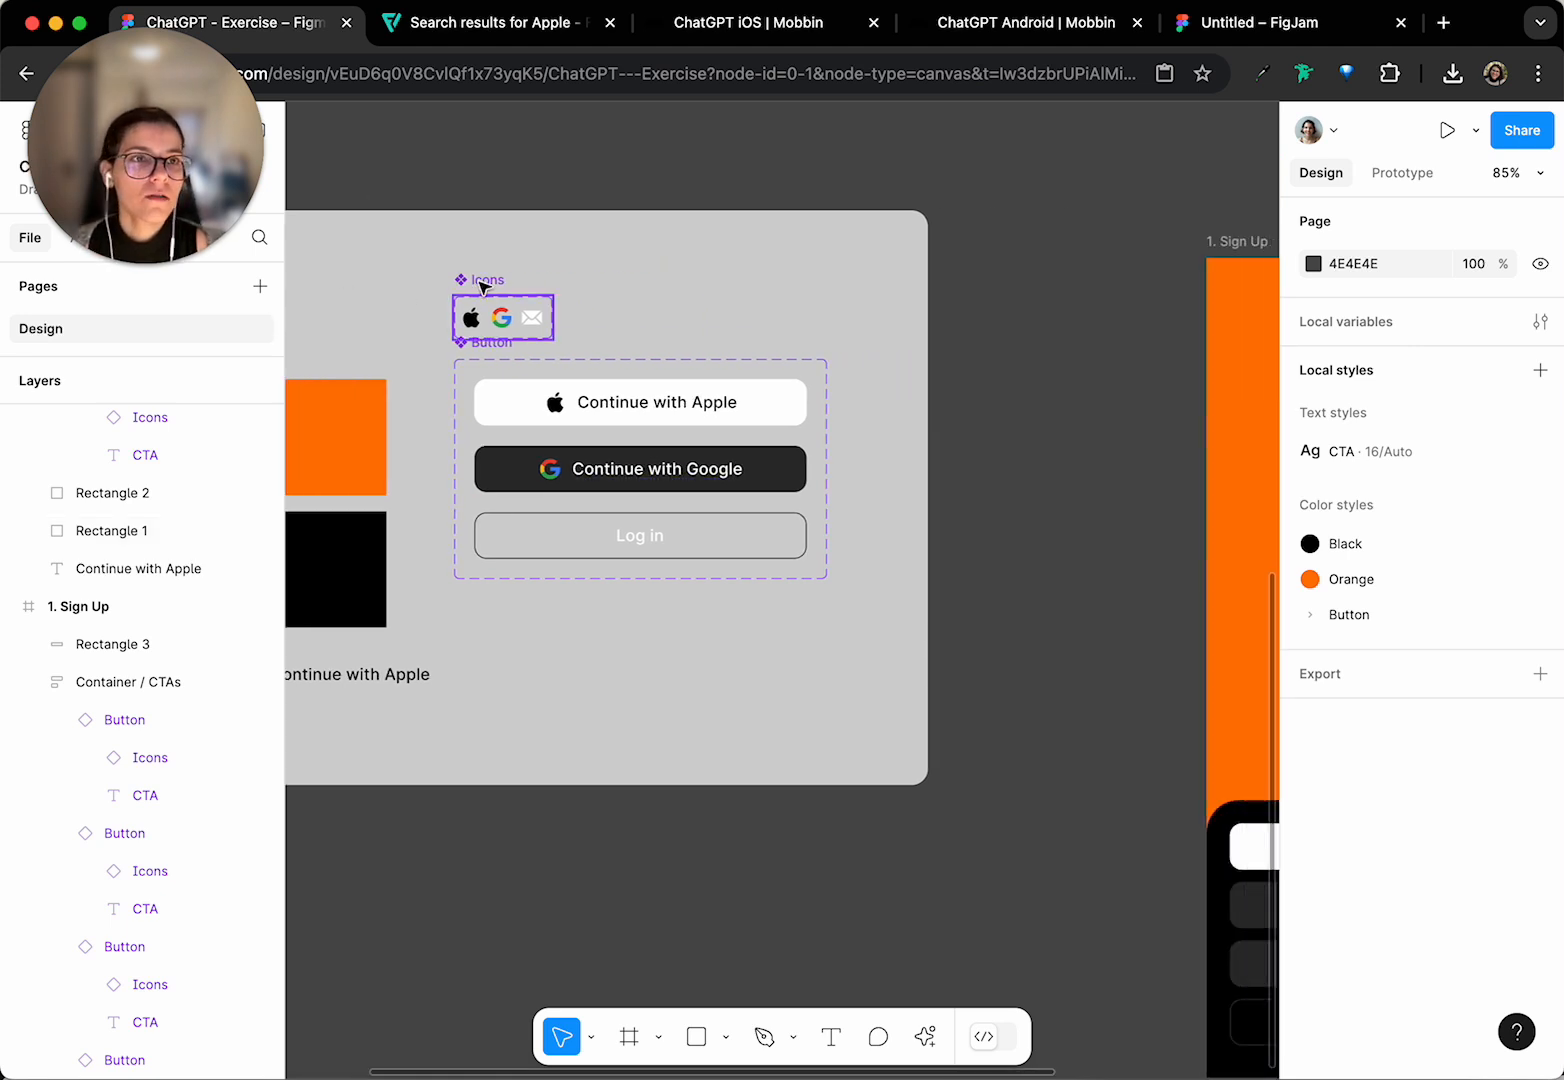
{"action": "scroll", "coordinate": [483, 287], "scroll_direction": "right", "scroll_amount": 10}
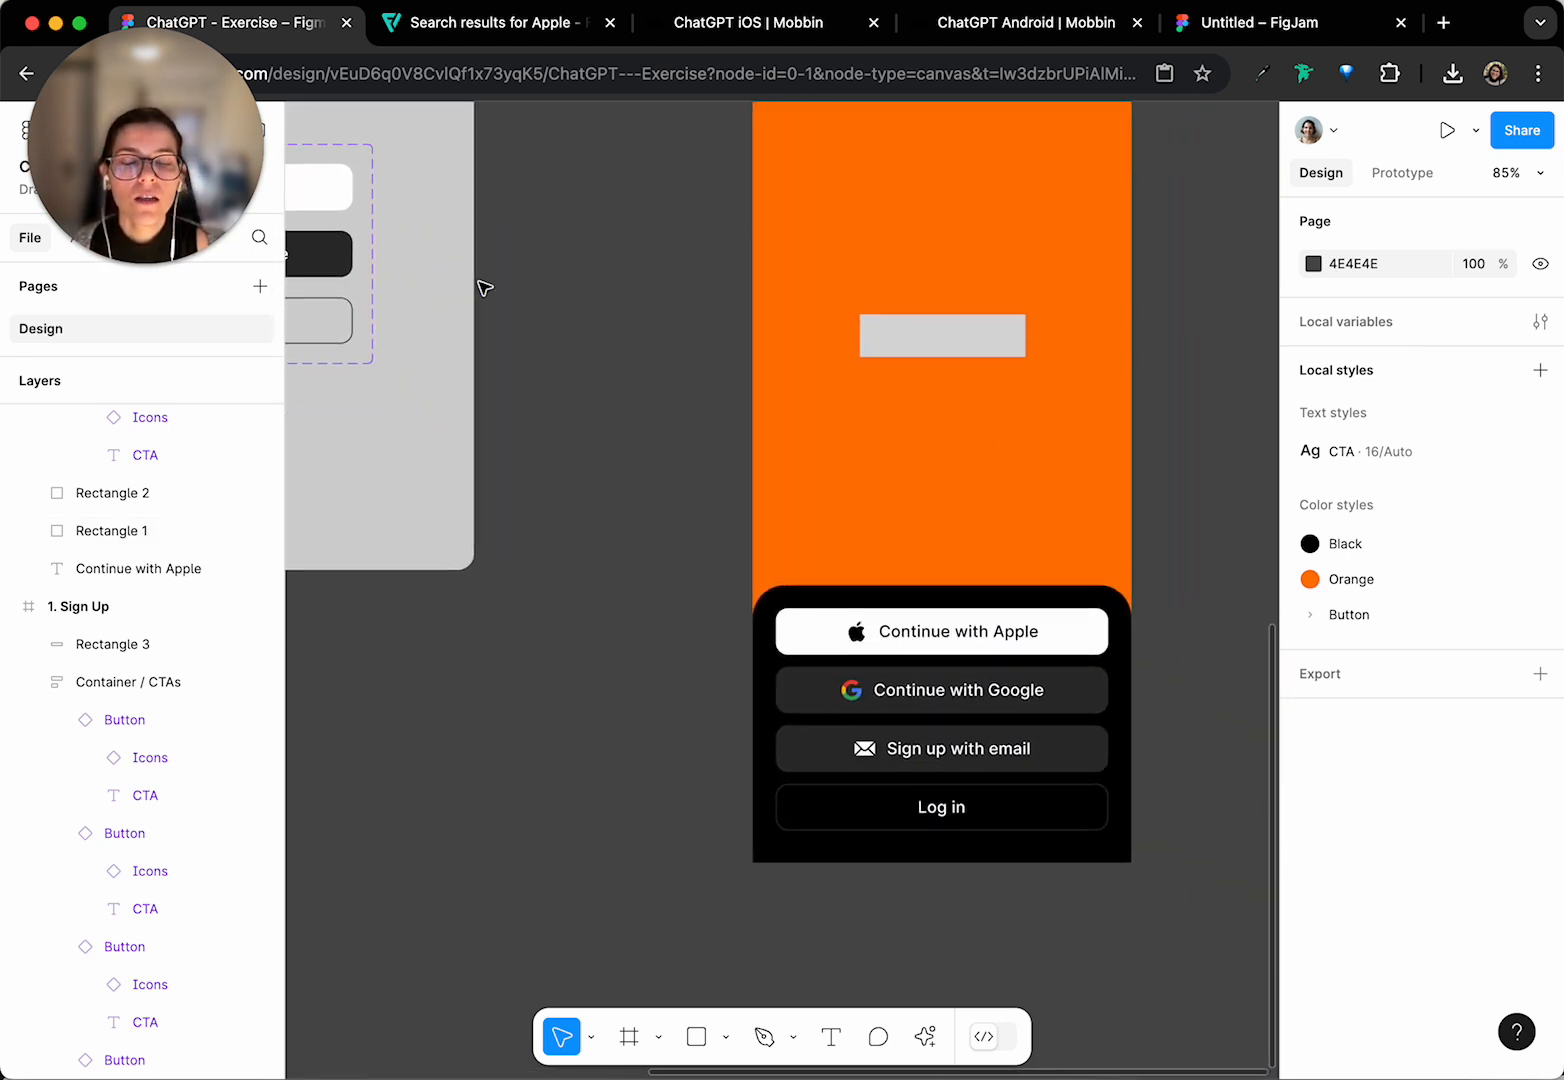
{"action": "scroll", "coordinate": [490, 287], "scroll_direction": "right", "scroll_amount": 3}
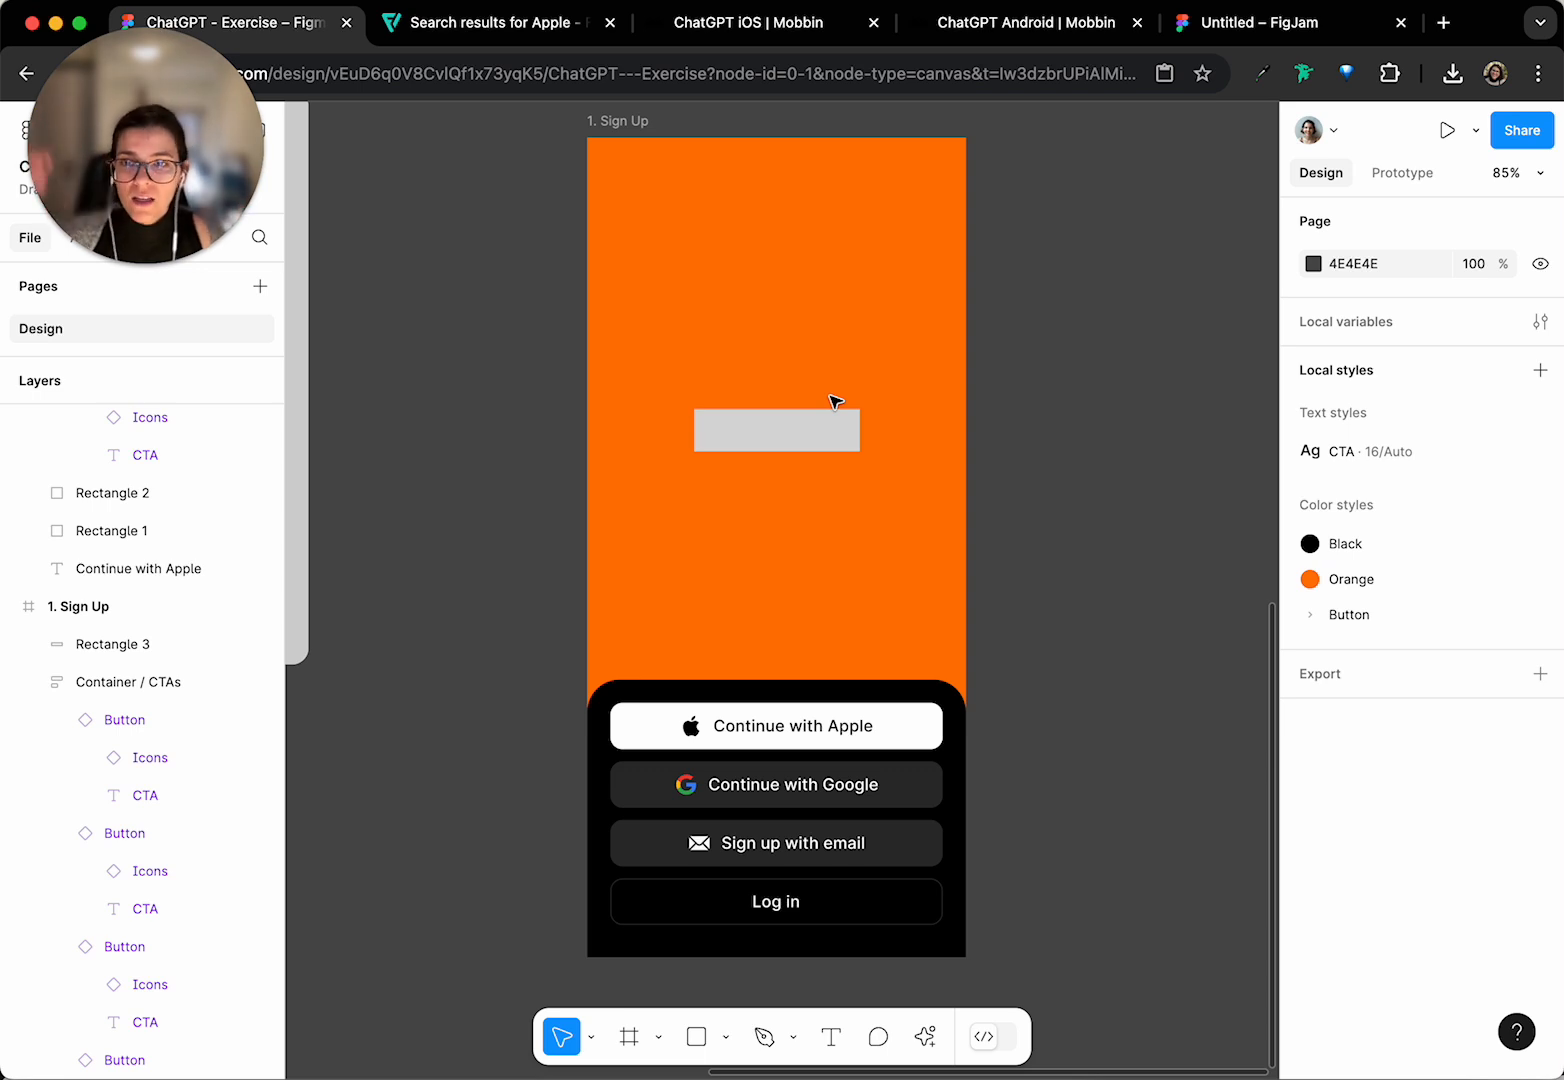
{"action": "left_click", "coordinate": [910, 782]}
{"action": "left_click", "coordinate": [1079, 735]}
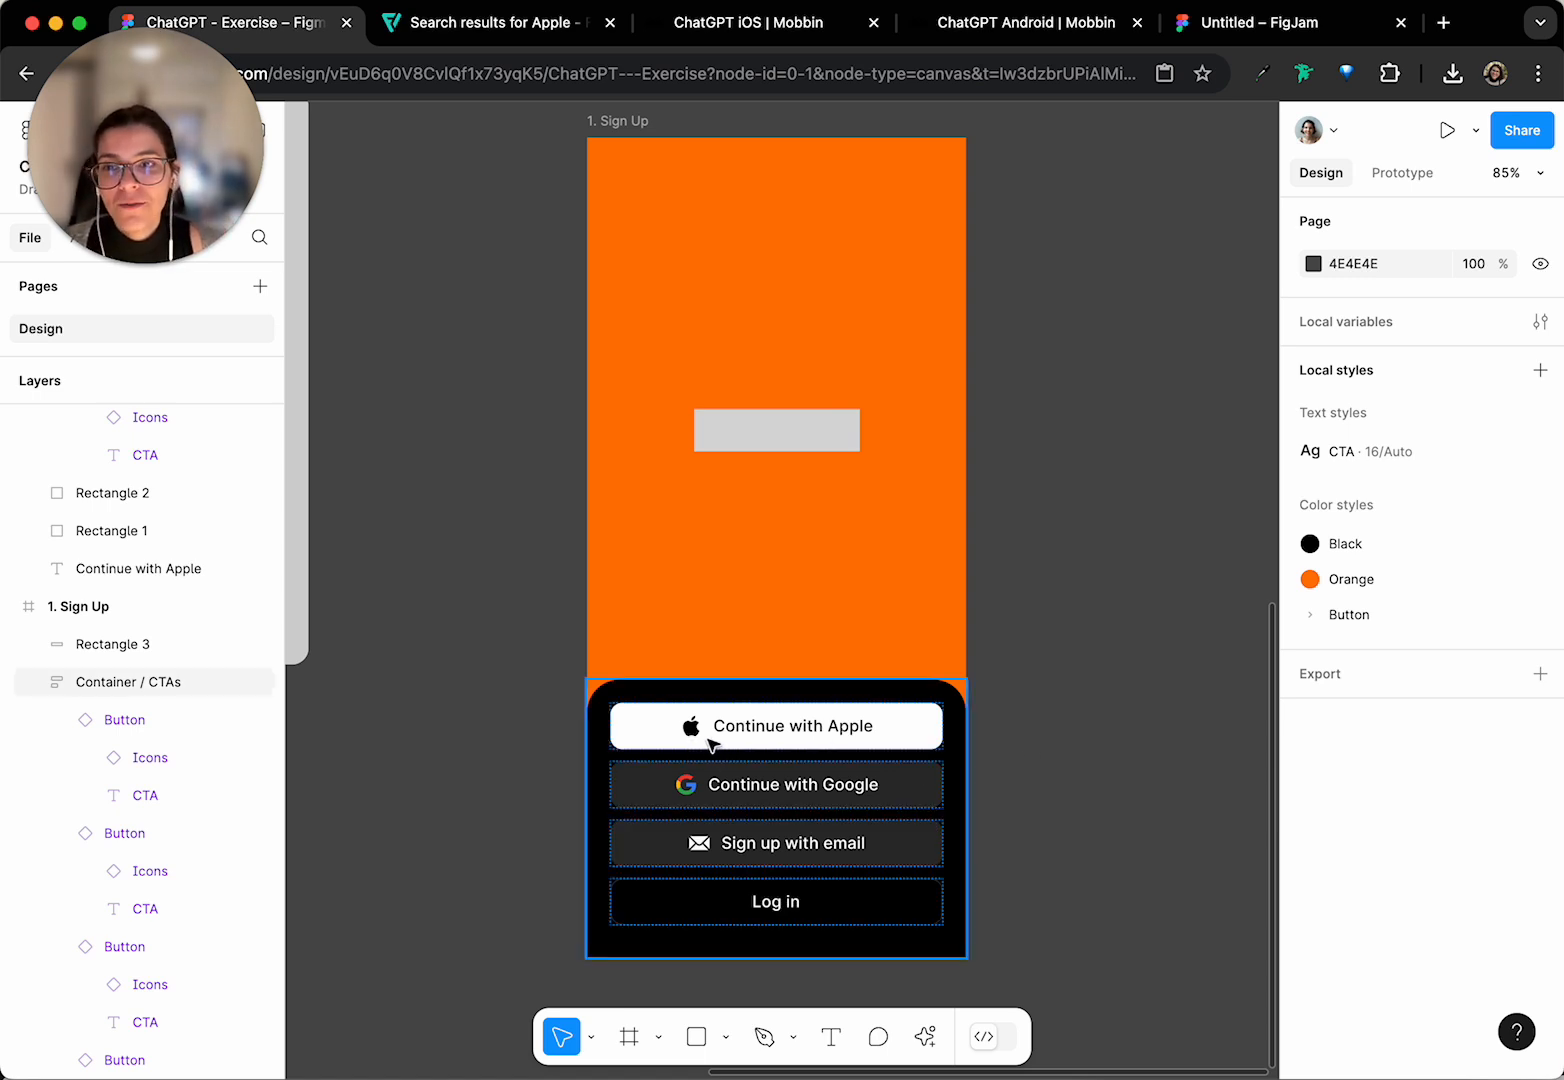
{"action": "scroll", "coordinate": [700, 709], "scroll_direction": "up", "scroll_amount": 10}
{"action": "scroll", "coordinate": [702, 709], "scroll_direction": "down", "scroll_amount": 3}
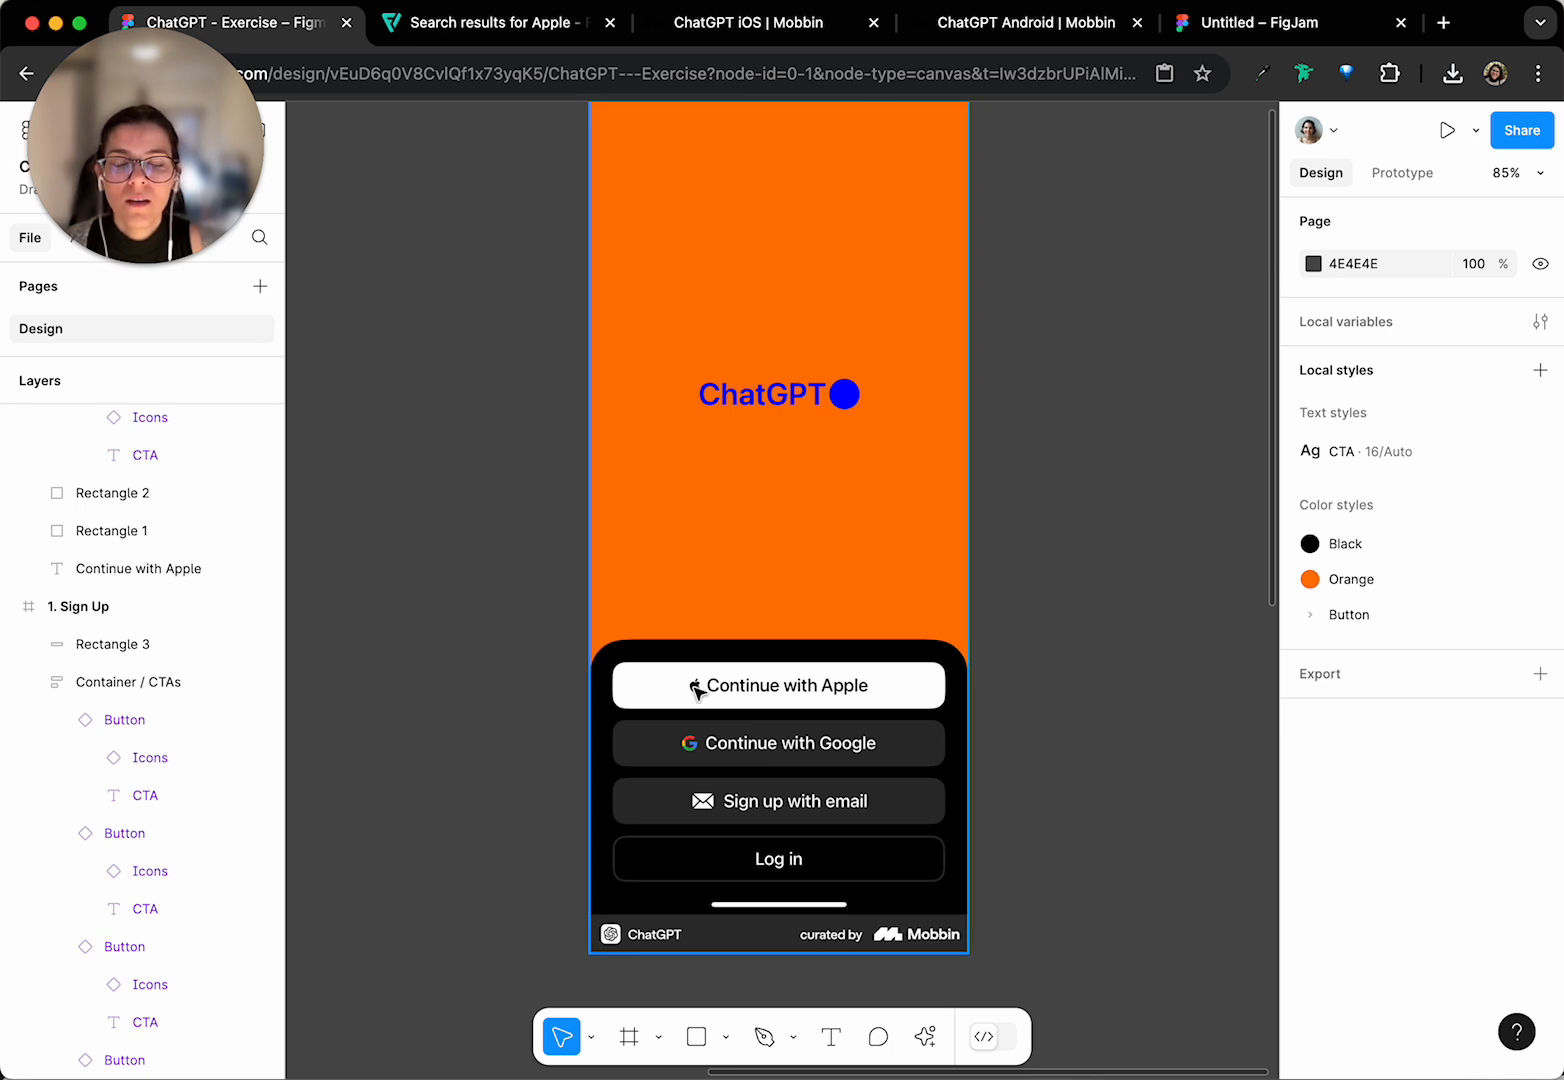
{"action": "scroll", "coordinate": [697, 690], "scroll_direction": "down", "scroll_amount": 10}
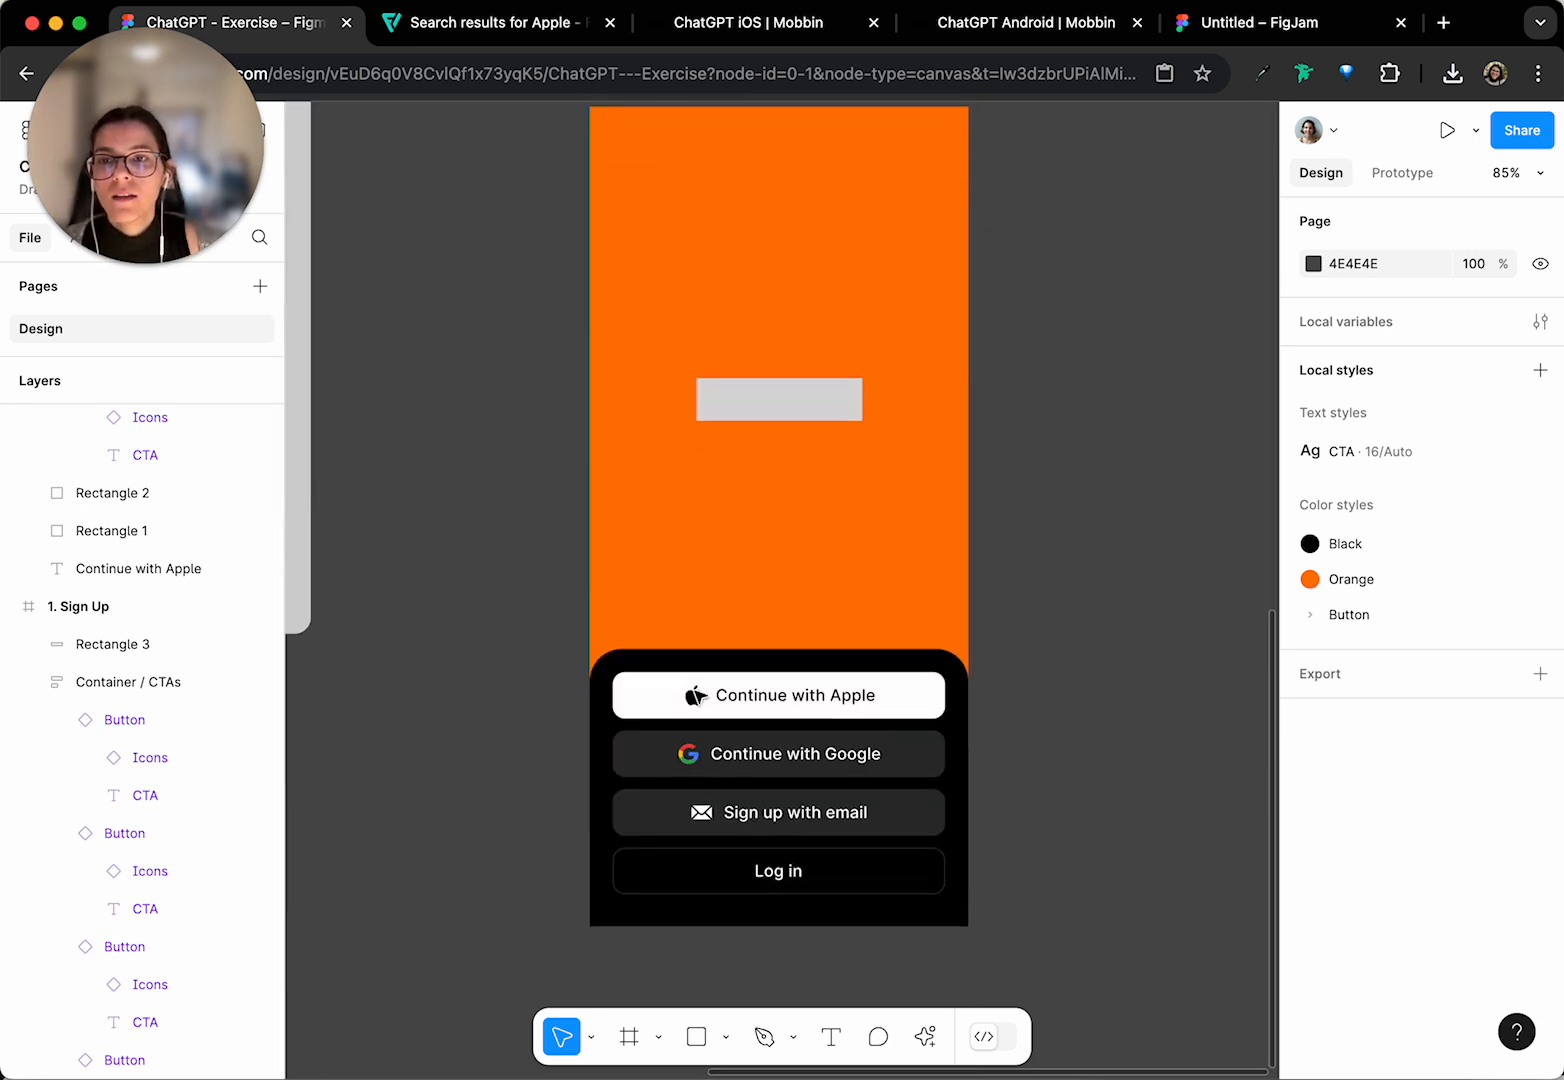
{"action": "scroll", "coordinate": [697, 695], "scroll_direction": "up", "scroll_amount": 10}
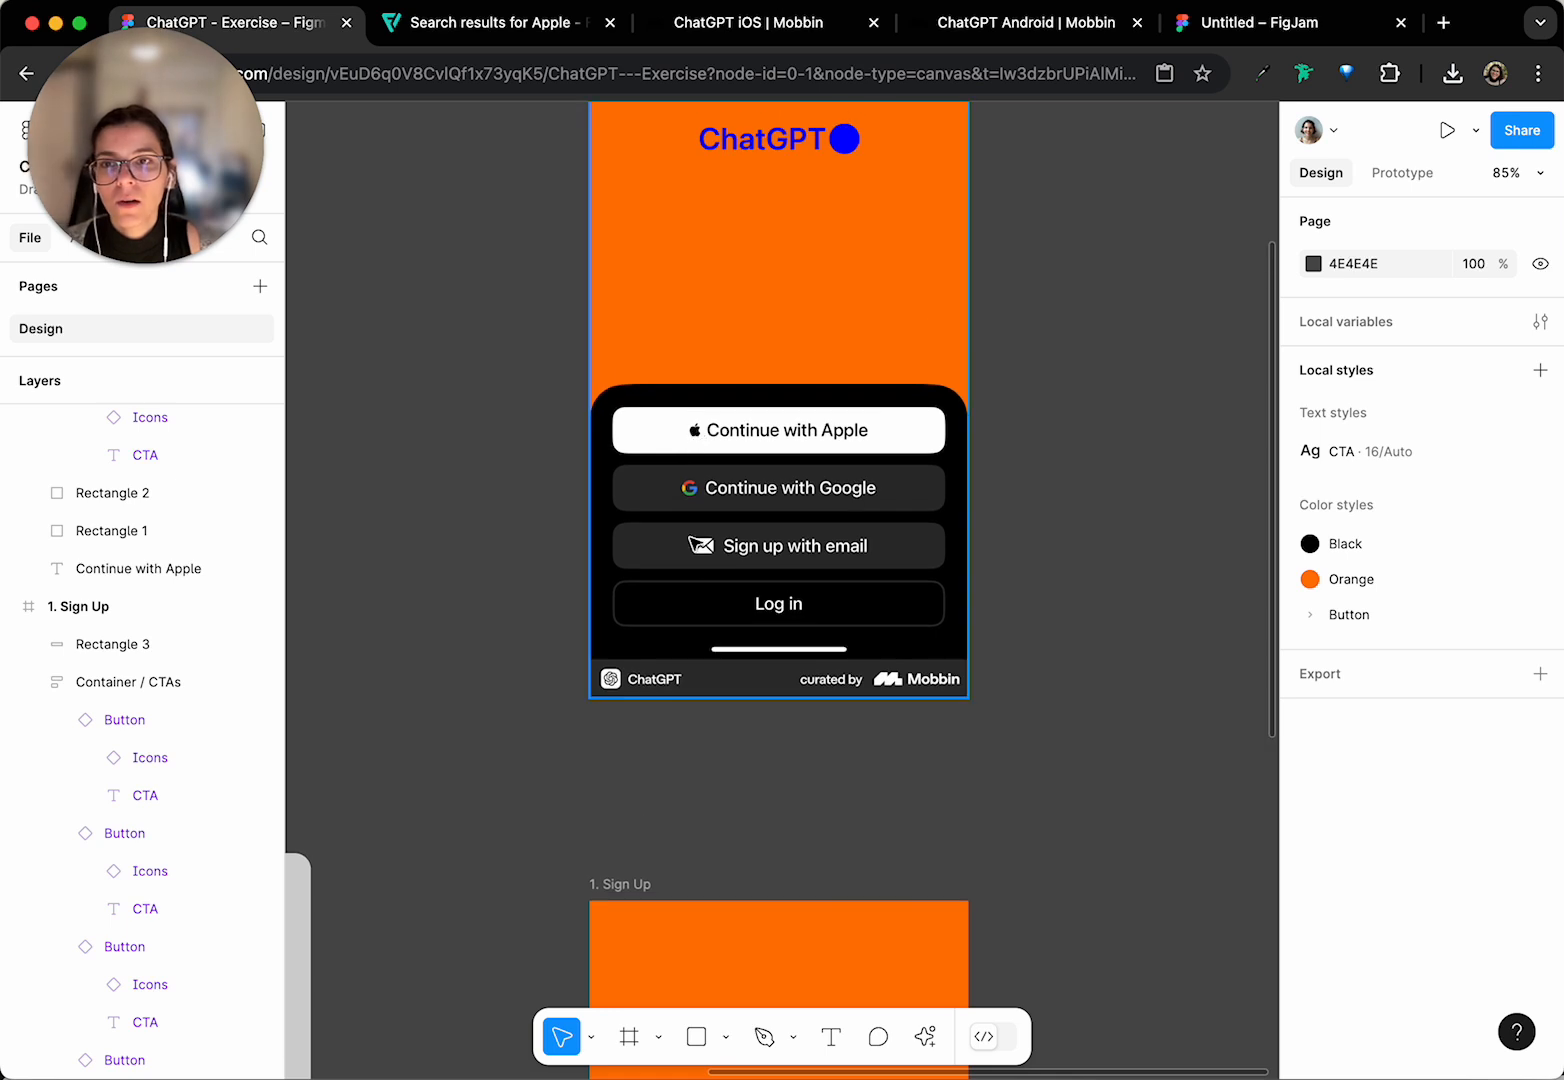
{"action": "scroll", "coordinate": [700, 565], "scroll_direction": "down", "scroll_amount": 10}
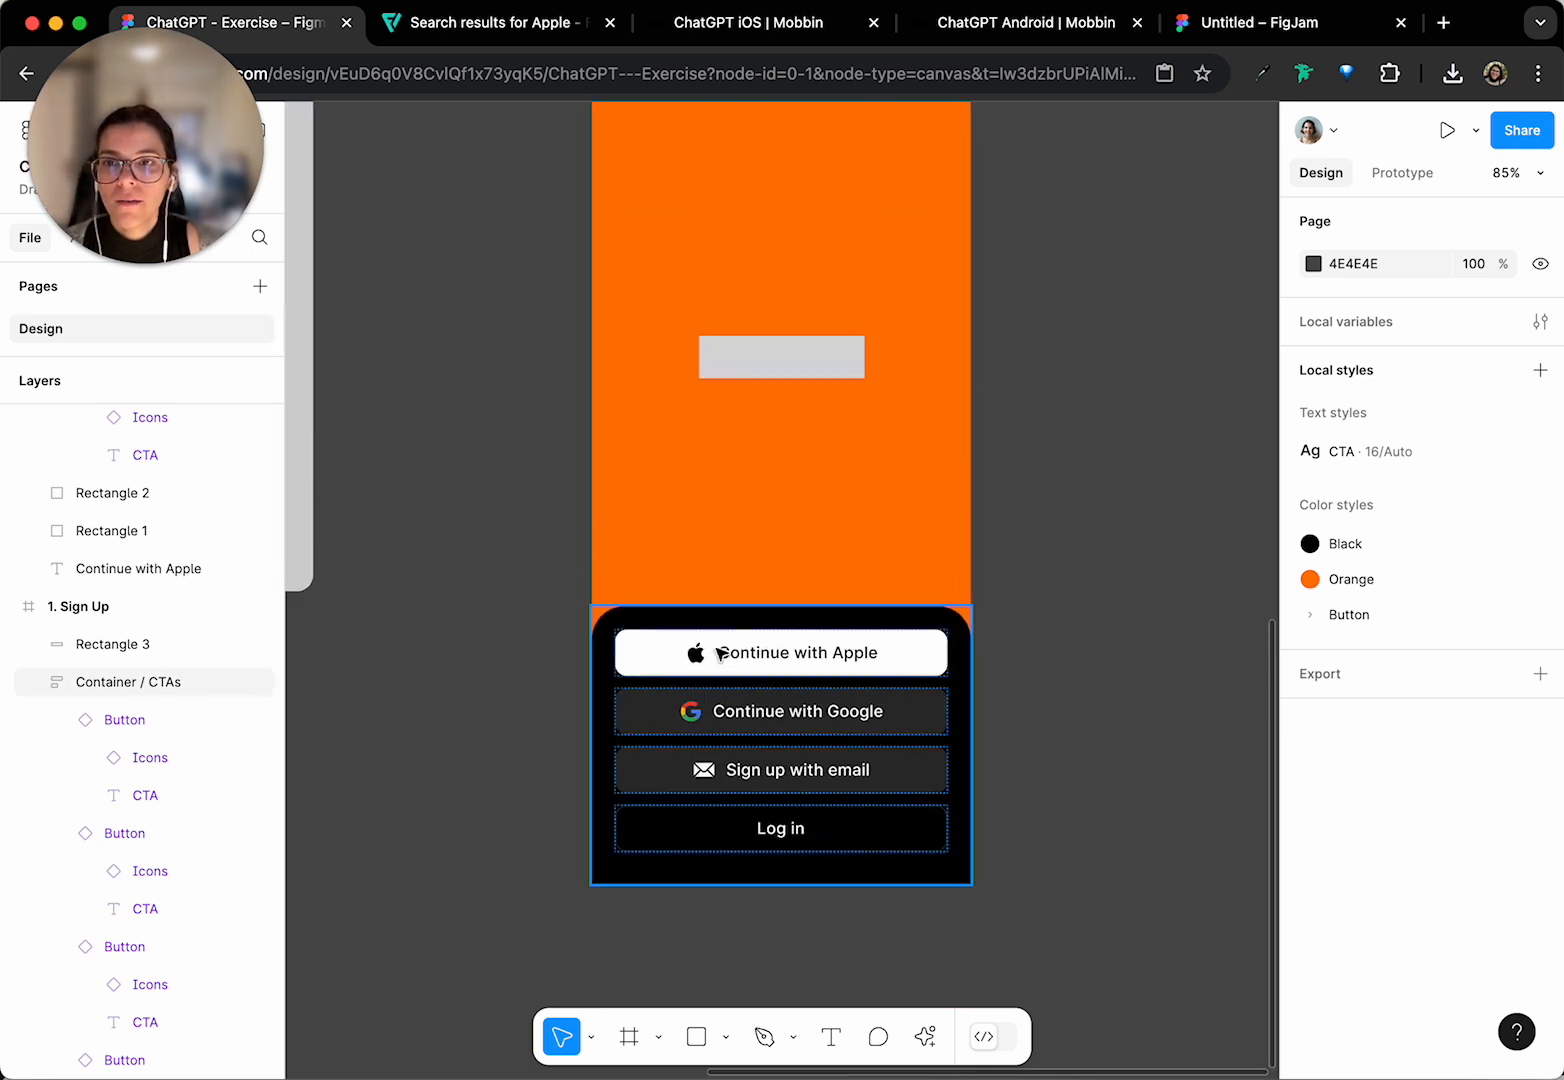
- Switch from the 1. Sign Up frame to the ChatGPT iOS page on Mobbin and reopen its Onboarding flow
{"action": "scroll", "coordinate": [703, 680], "scroll_direction": "up", "scroll_amount": 2}
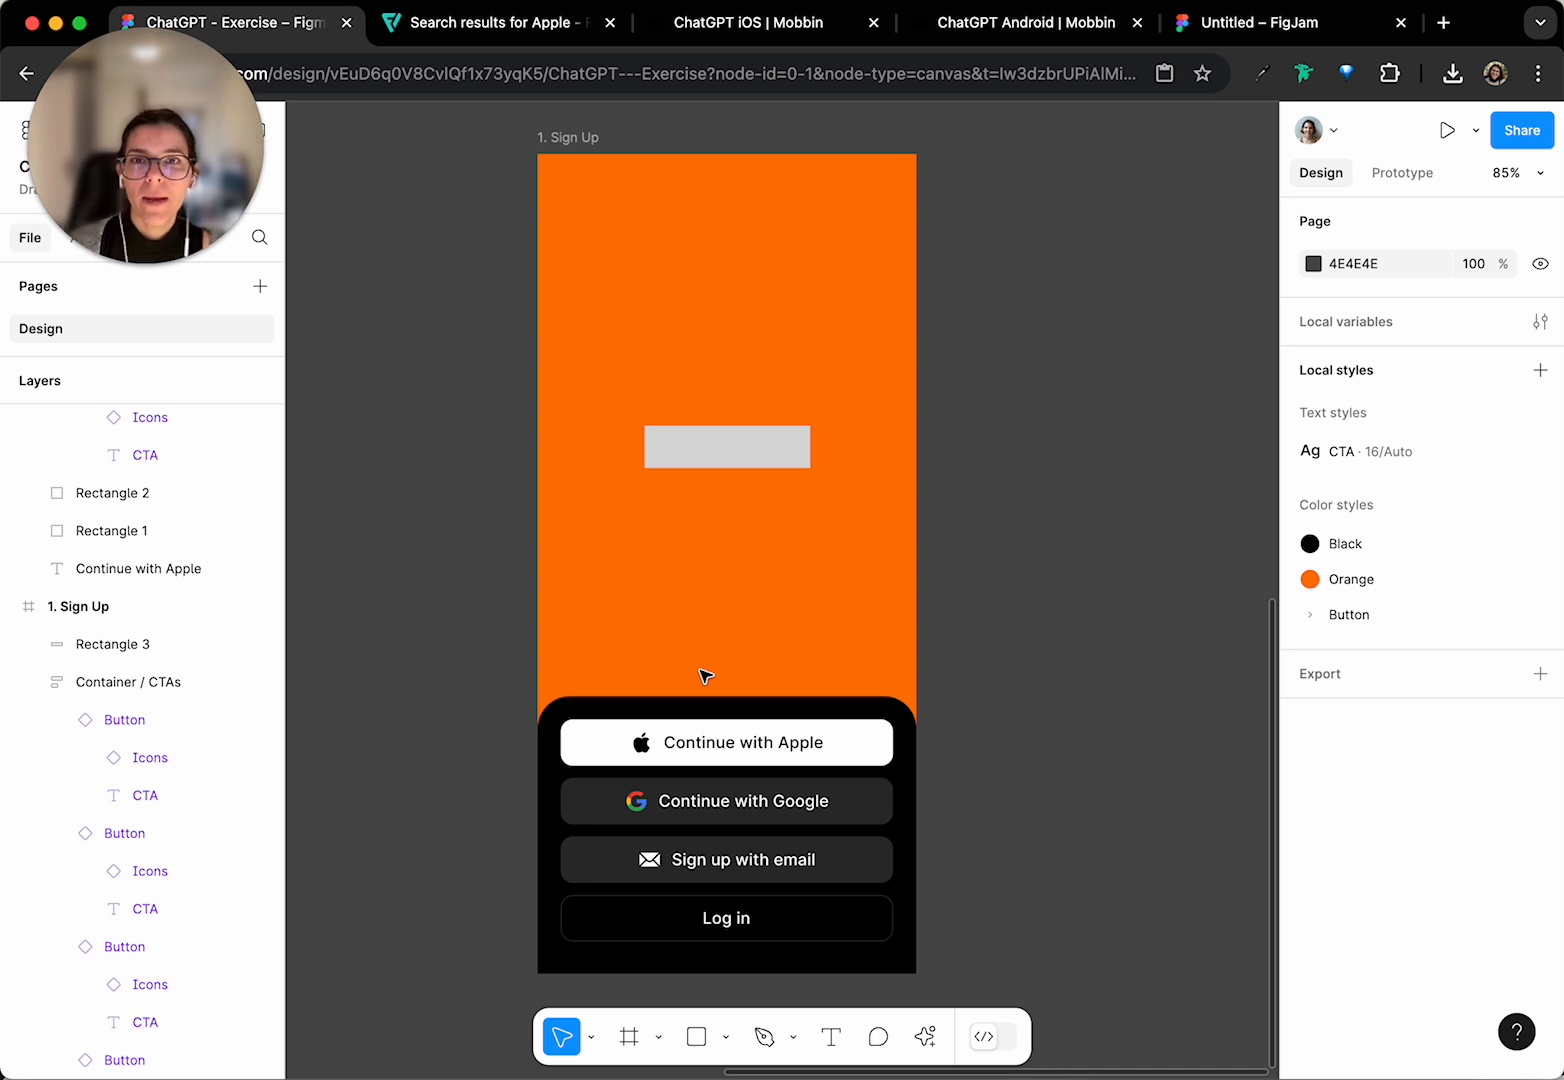
{"action": "left_click", "coordinate": [756, 24]}
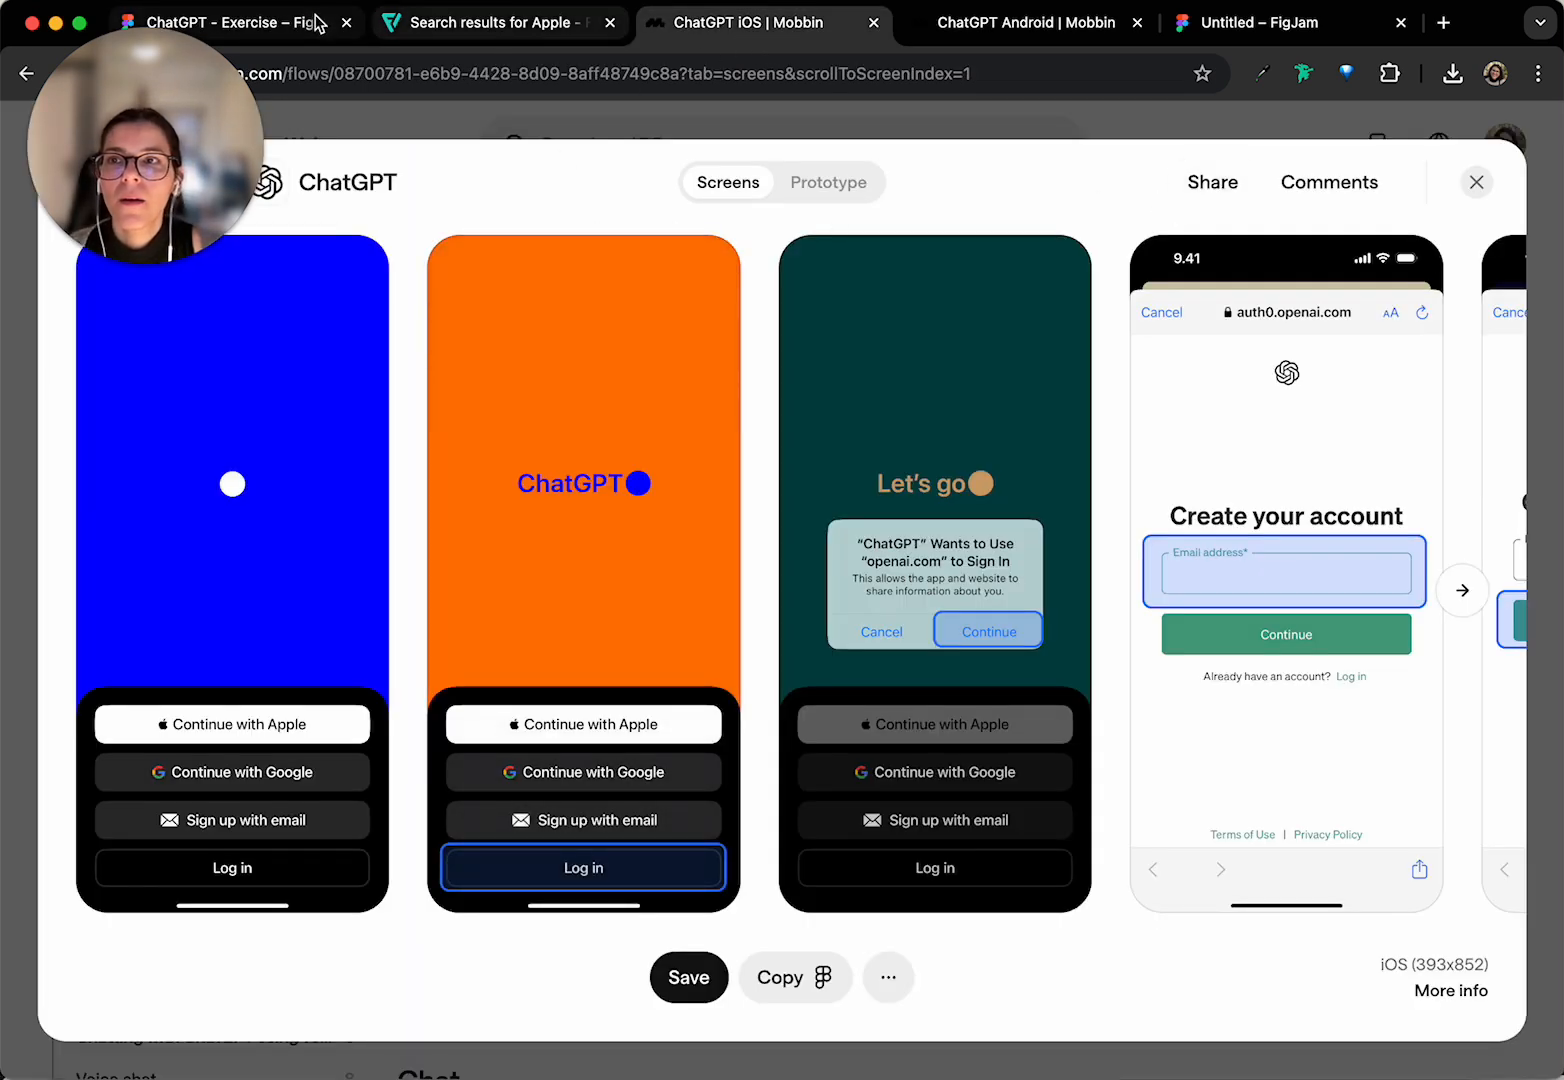
{"action": "mouse_move", "coordinate": [580, 397]}
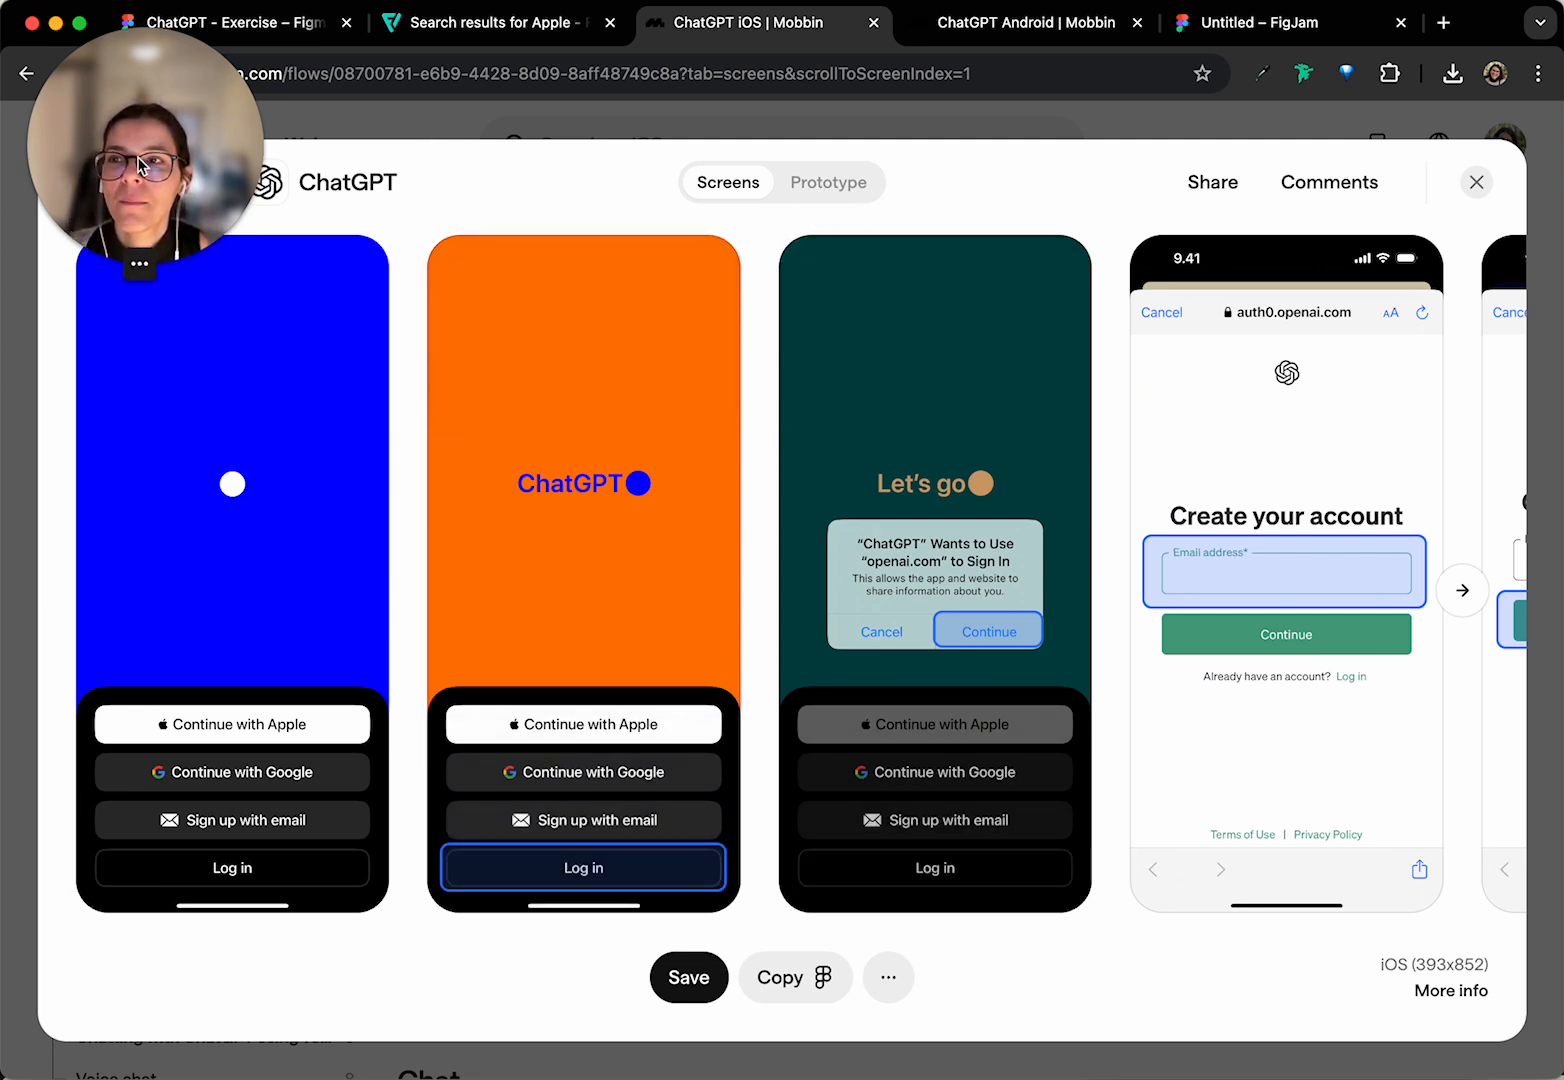
{"action": "left_click", "coordinate": [1480, 181]}
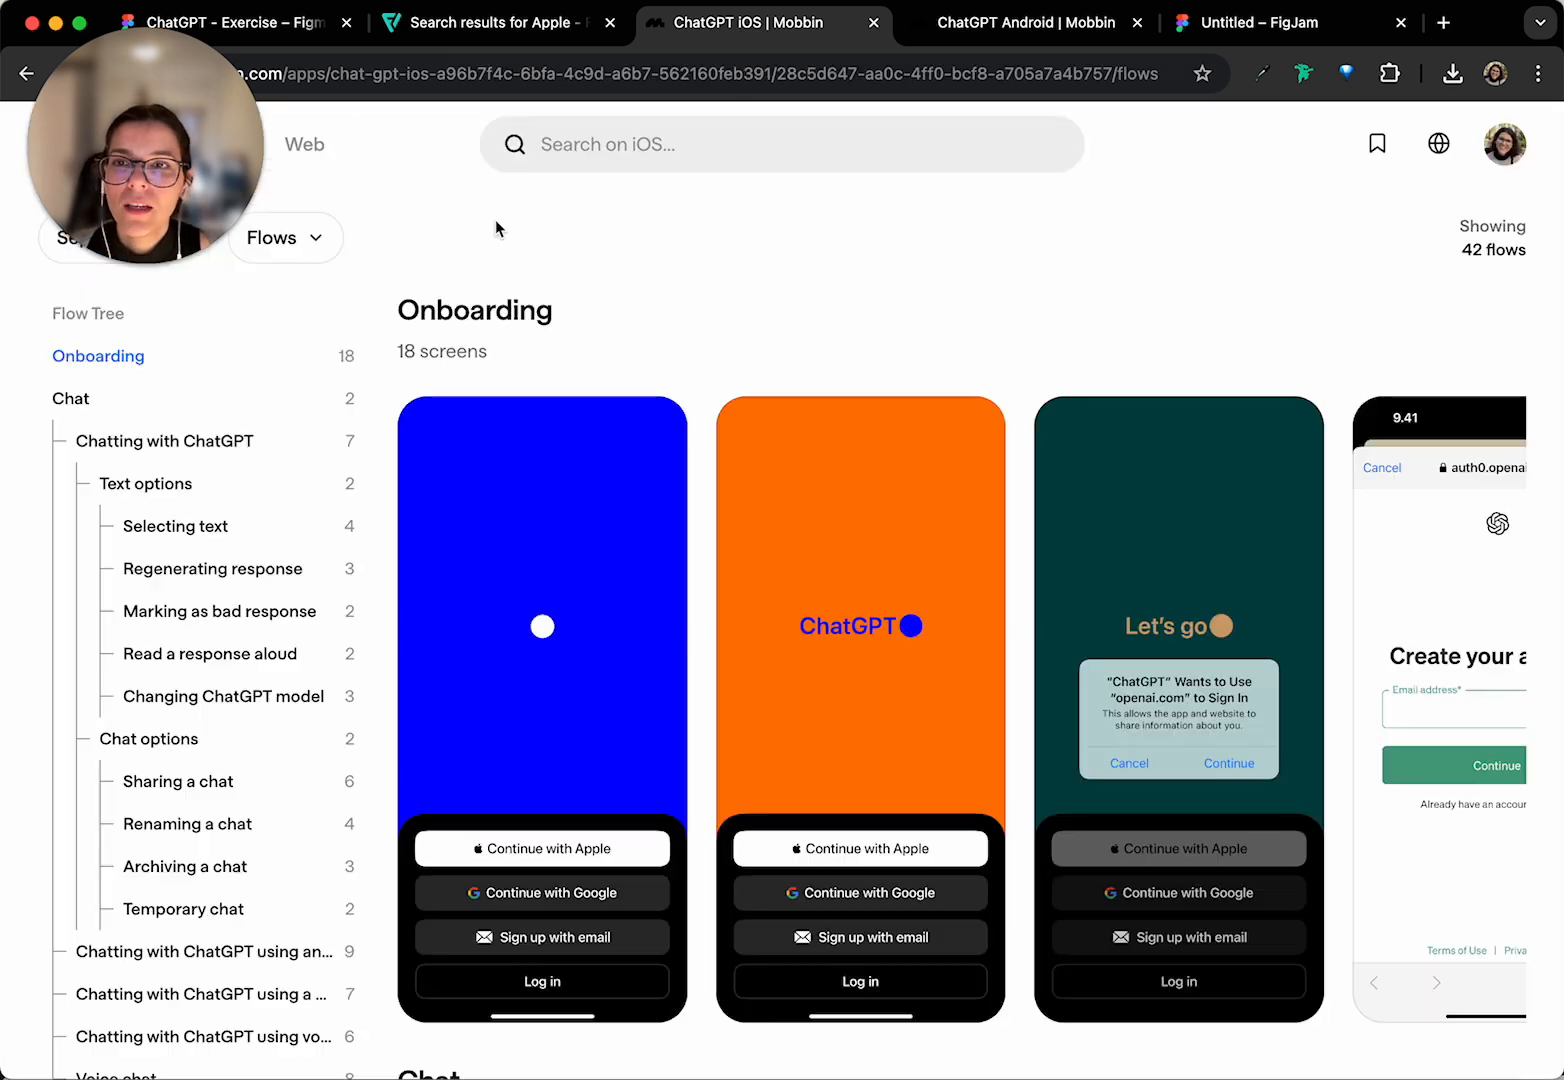
{"action": "scroll", "coordinate": [496, 391], "scroll_direction": "up", "scroll_amount": 3}
{"action": "scroll", "coordinate": [400, 500], "scroll_direction": "down", "scroll_amount": 3}
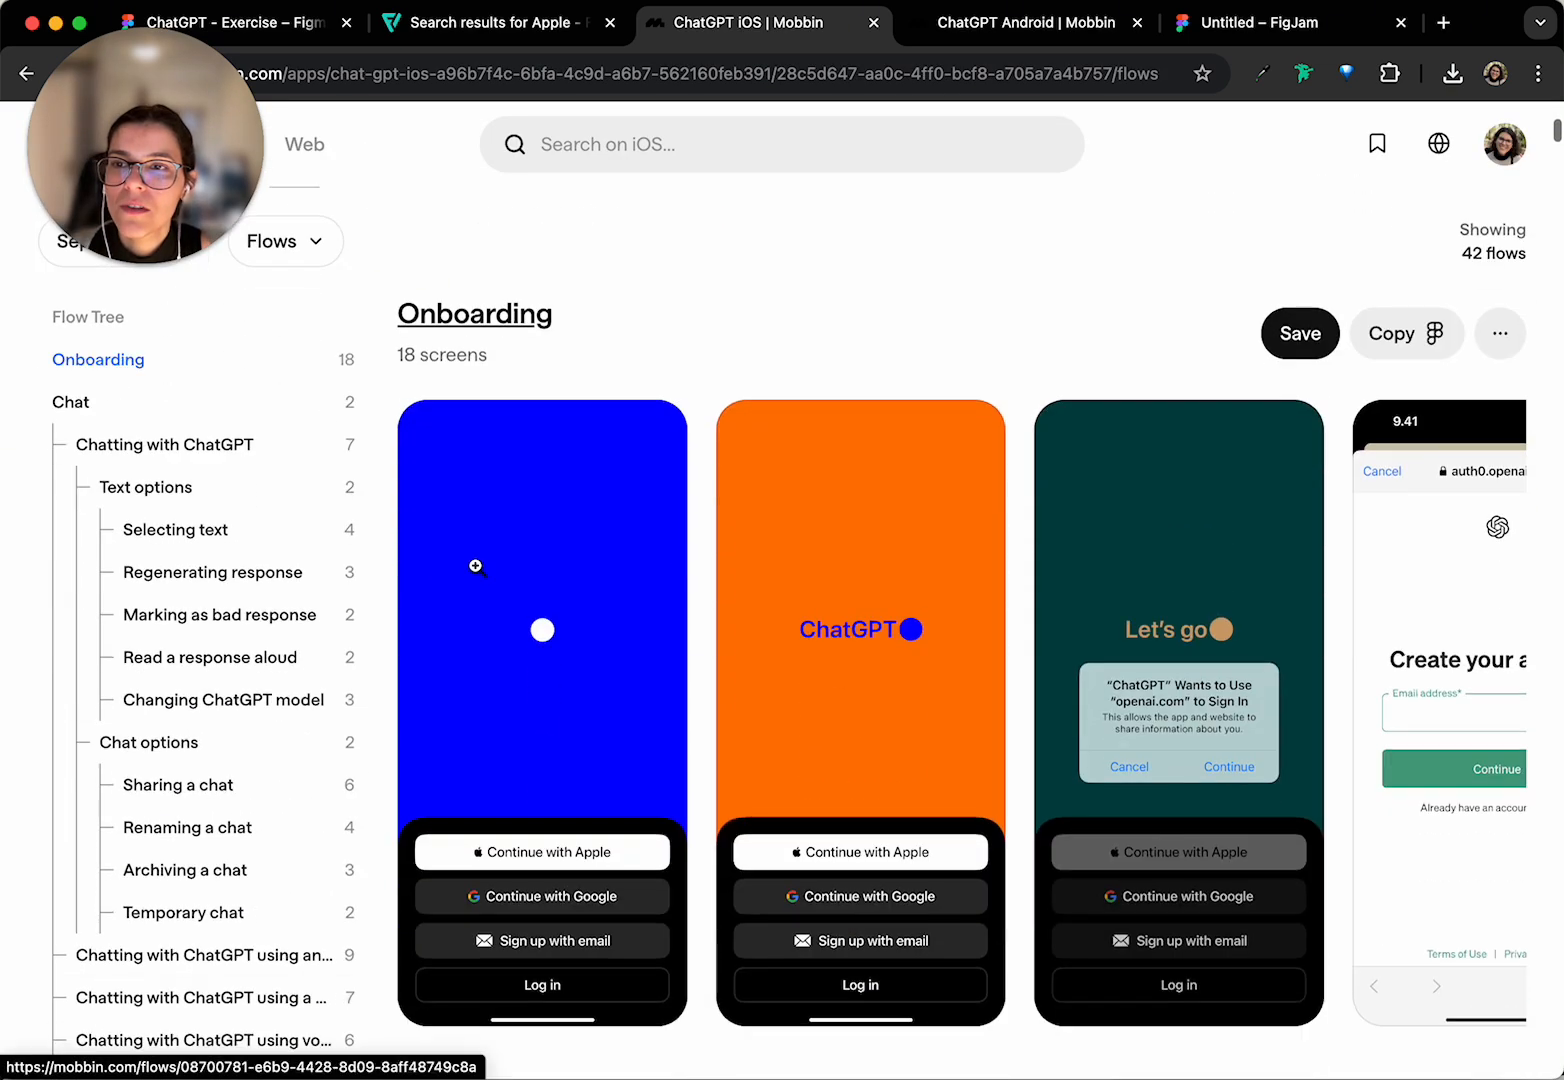
{"action": "left_click", "coordinate": [913, 430]}
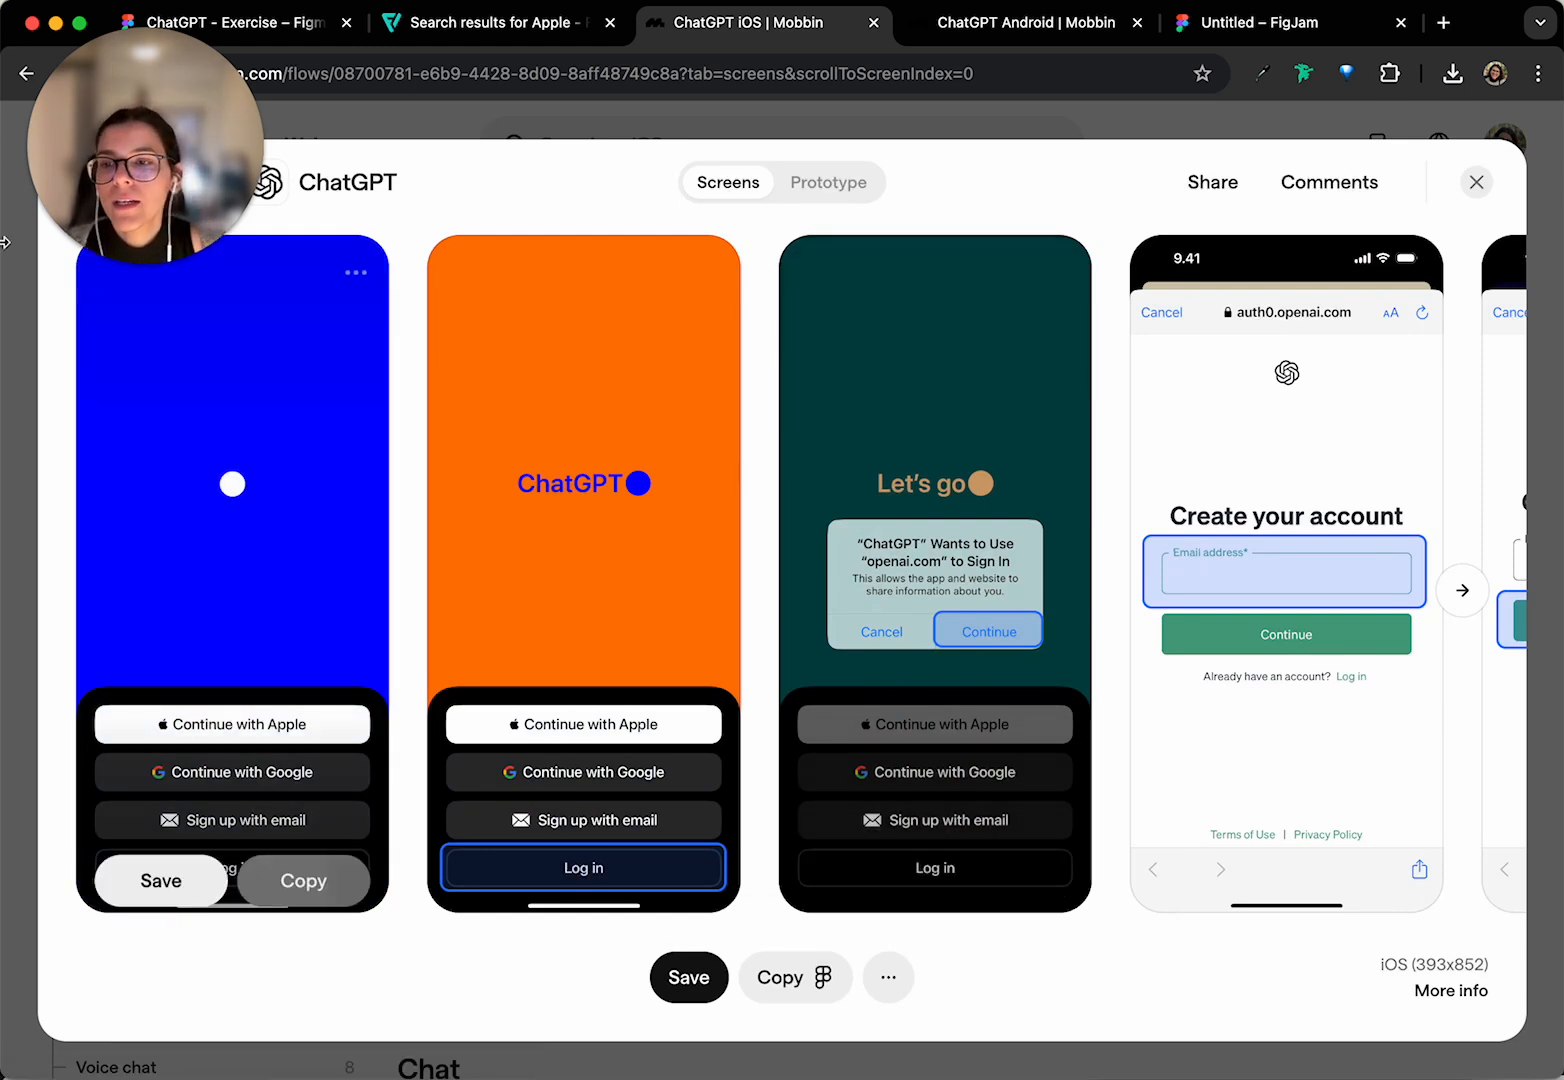
- Preview the Onboarding flow as a prototype and return to its screens view
{"action": "left_click_drag", "start_coordinate": [102, 142], "coordinate": [1401, 931]}
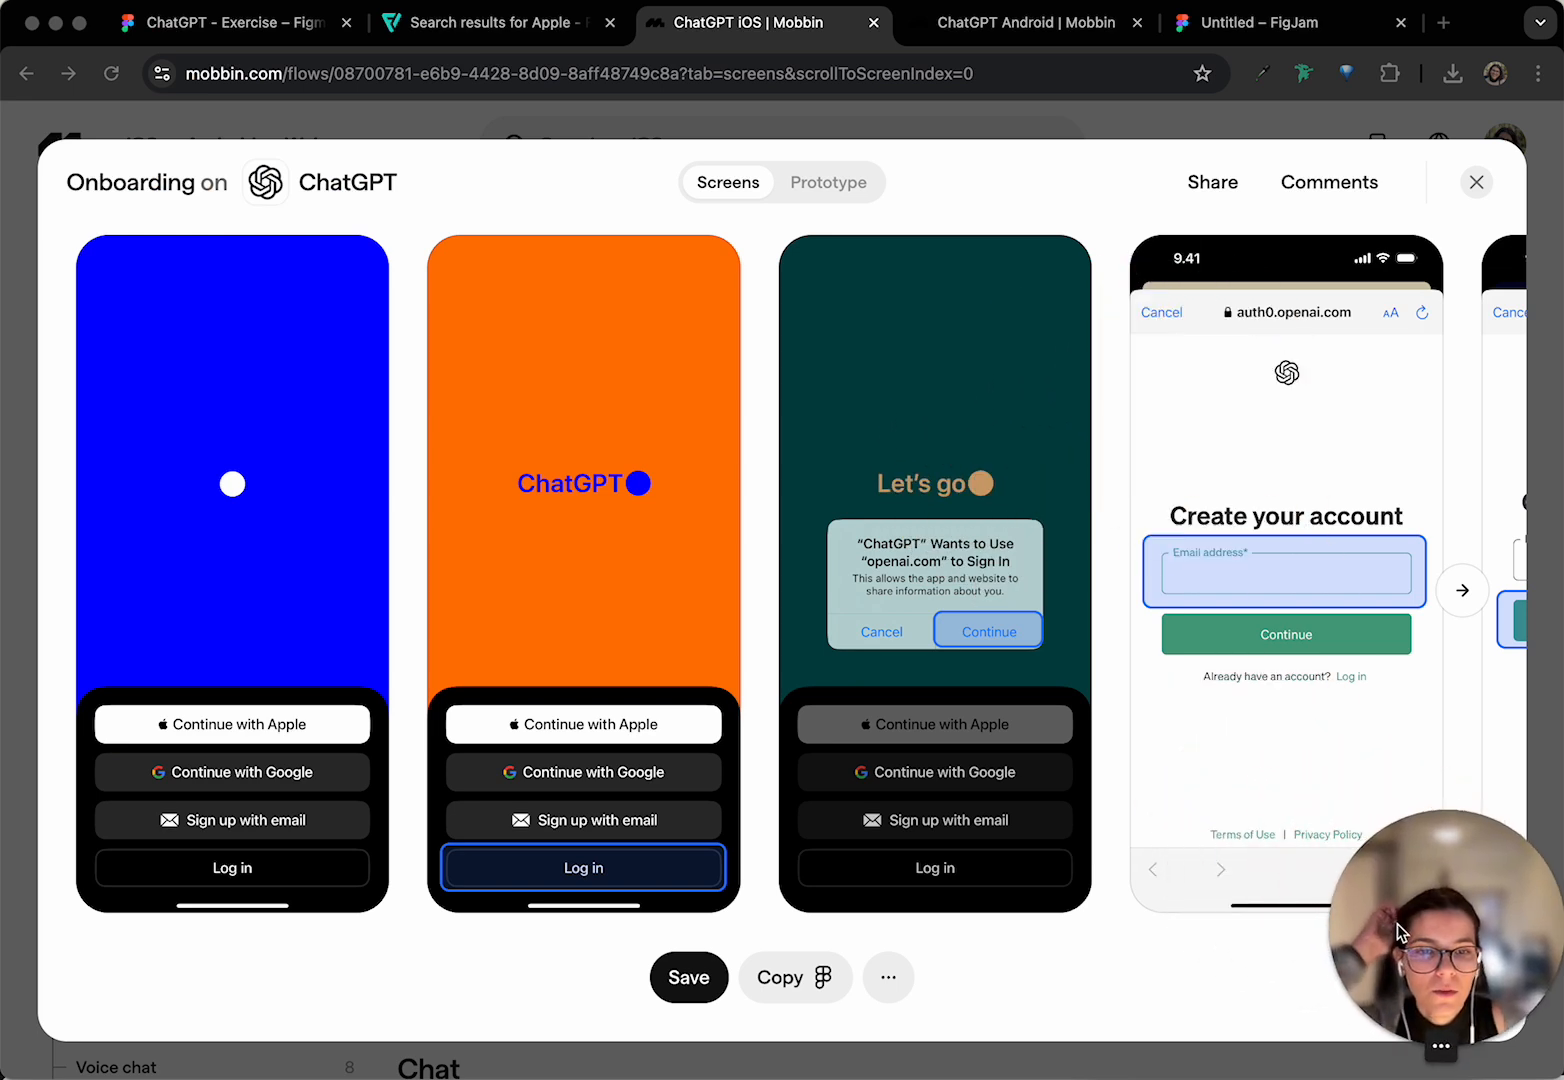
{"action": "left_click", "coordinate": [113, 184]}
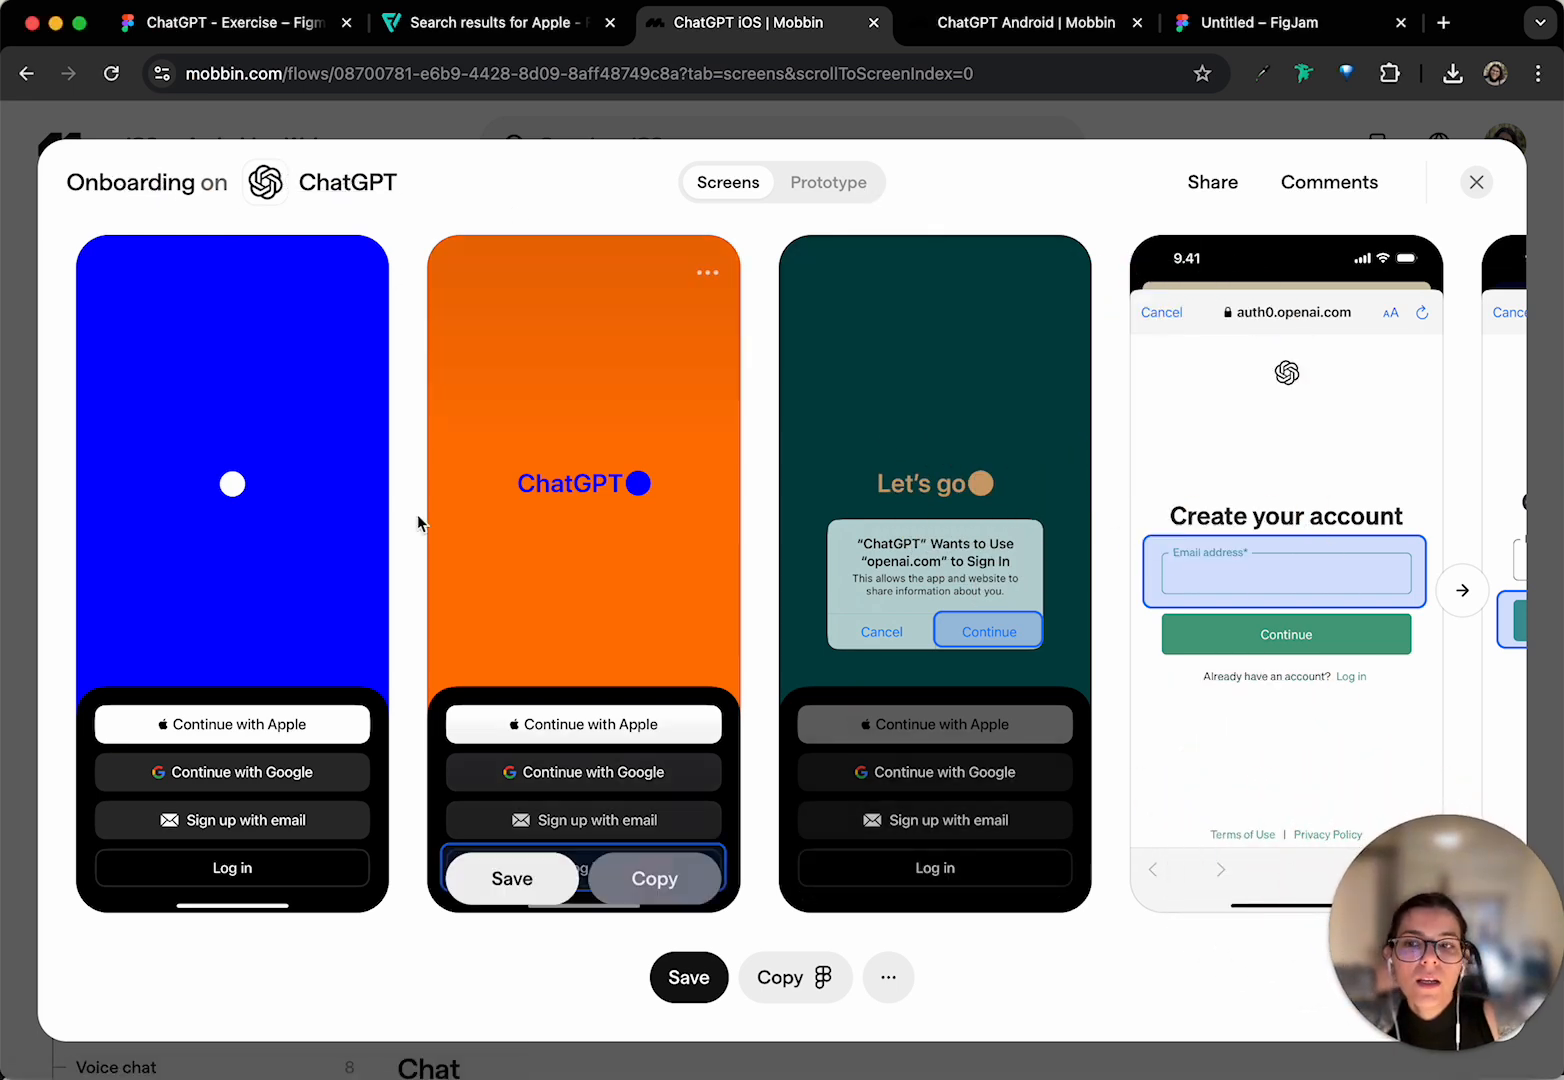
{"action": "left_click", "coordinate": [819, 186]}
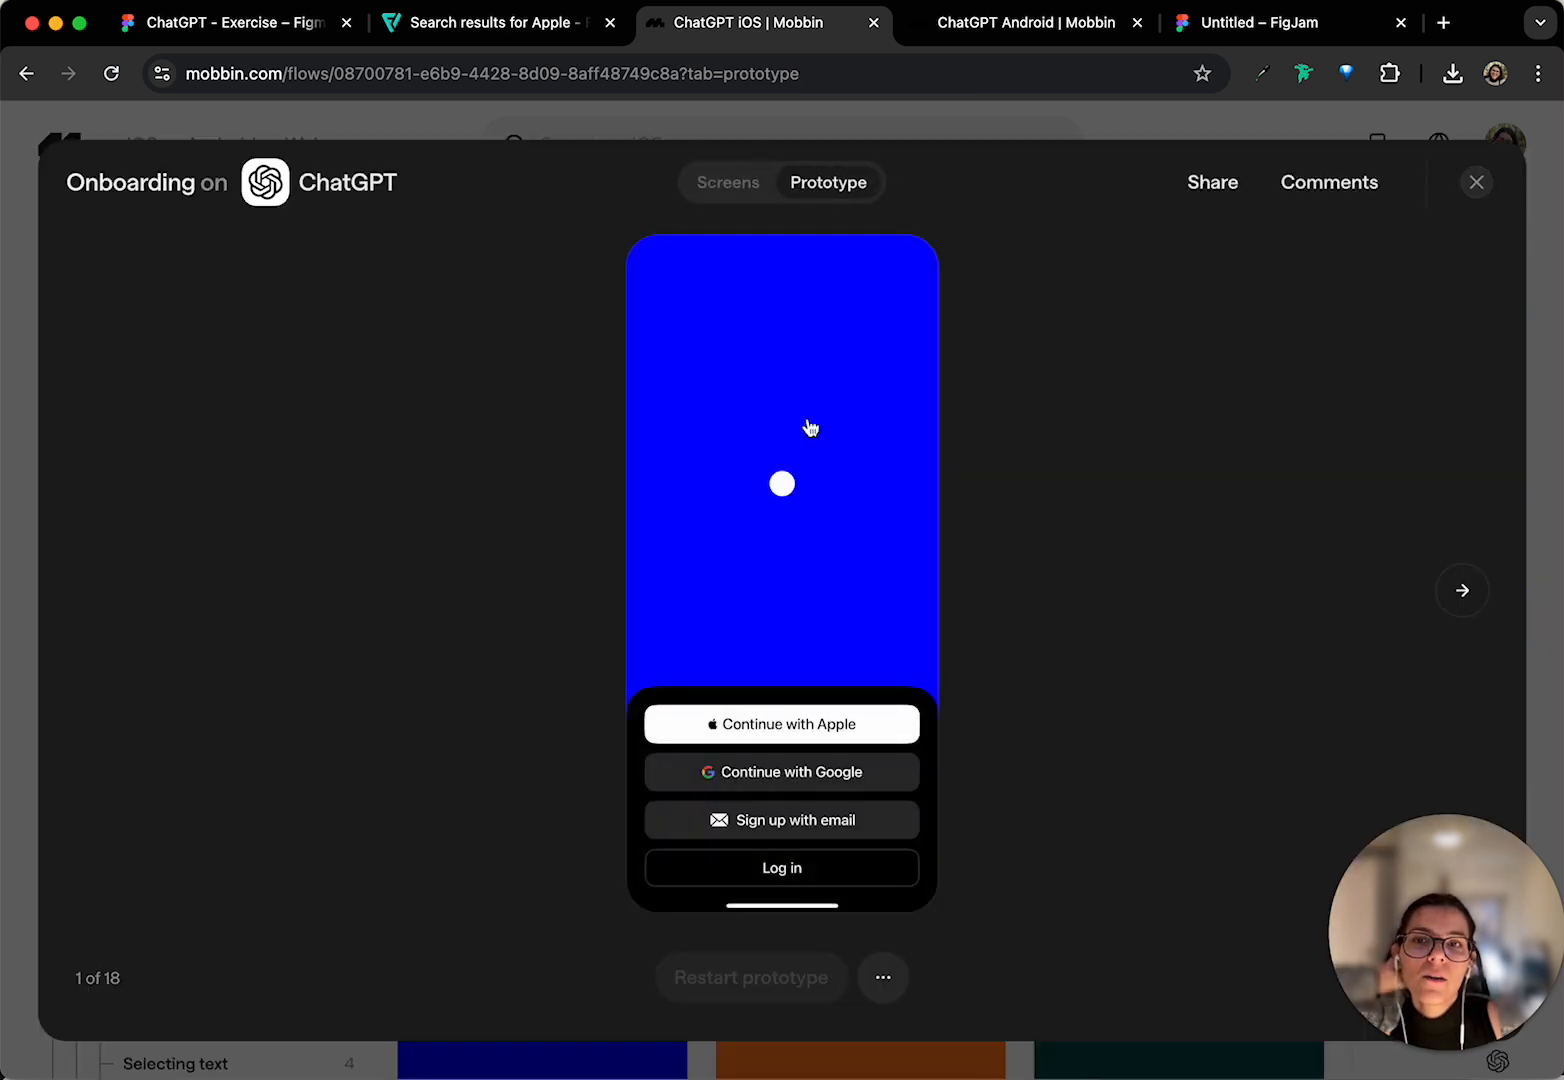
{"action": "left_click", "coordinate": [743, 185]}
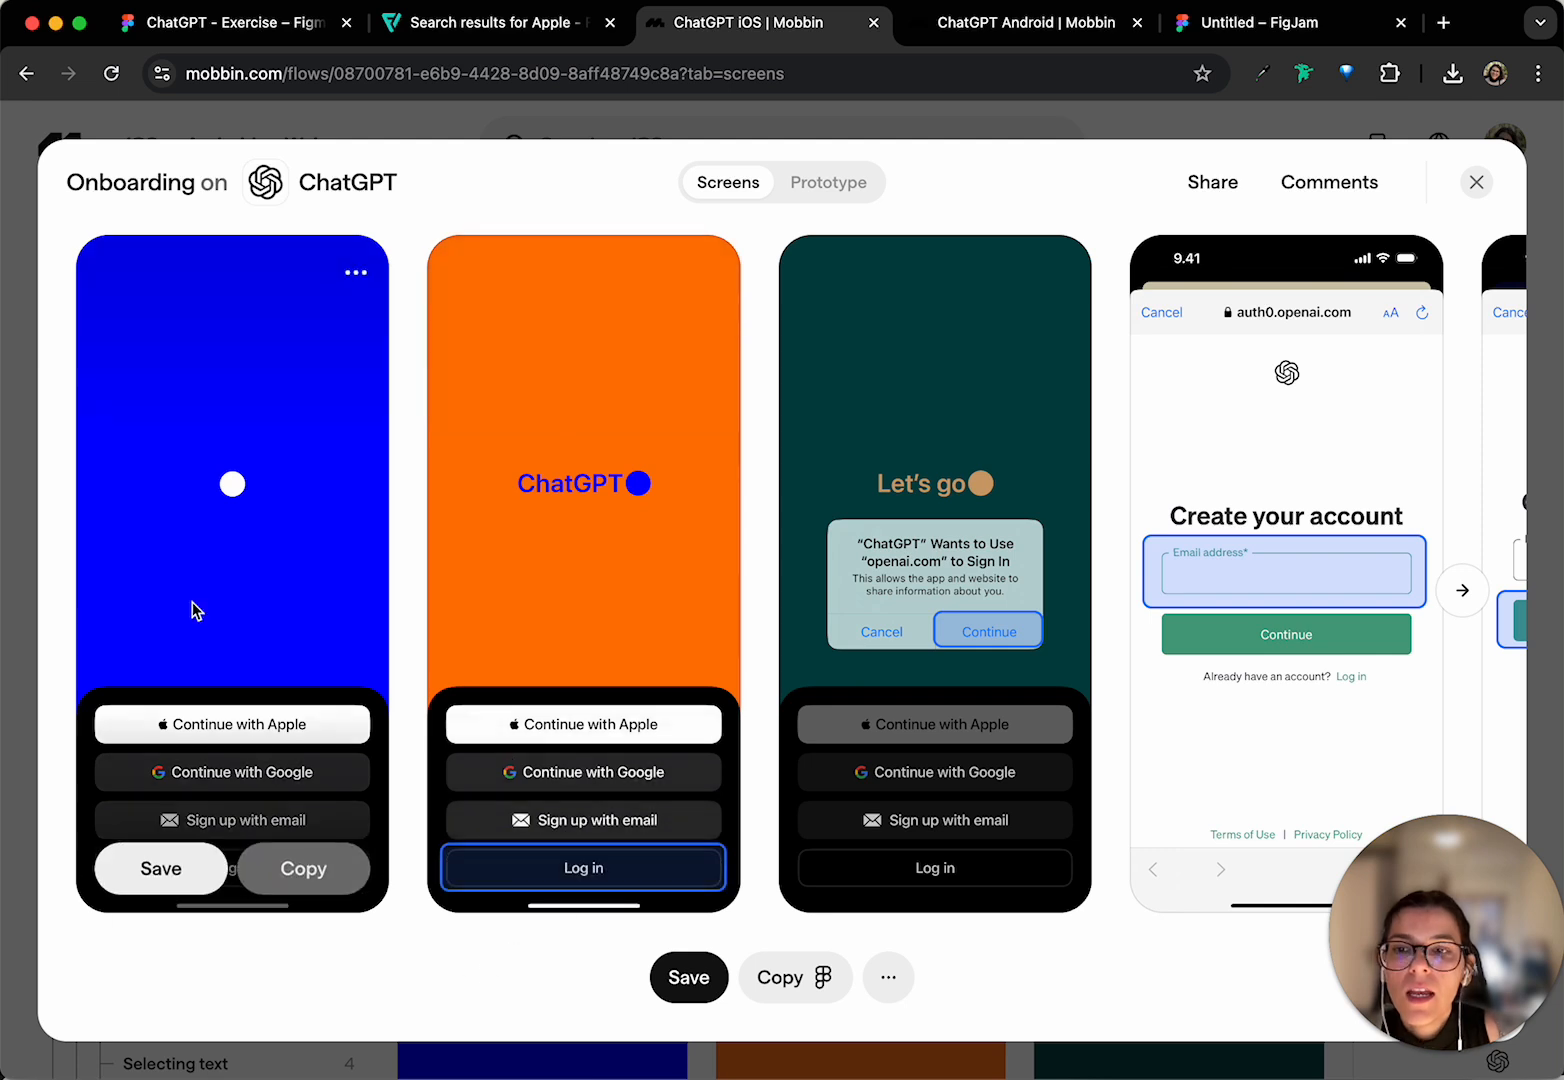
- Examine the Onboarding screens from sign-up through account creation, email verification, personal details and birthday selection
{"action": "scroll", "coordinate": [869, 629], "scroll_direction": "right", "scroll_amount": 3}
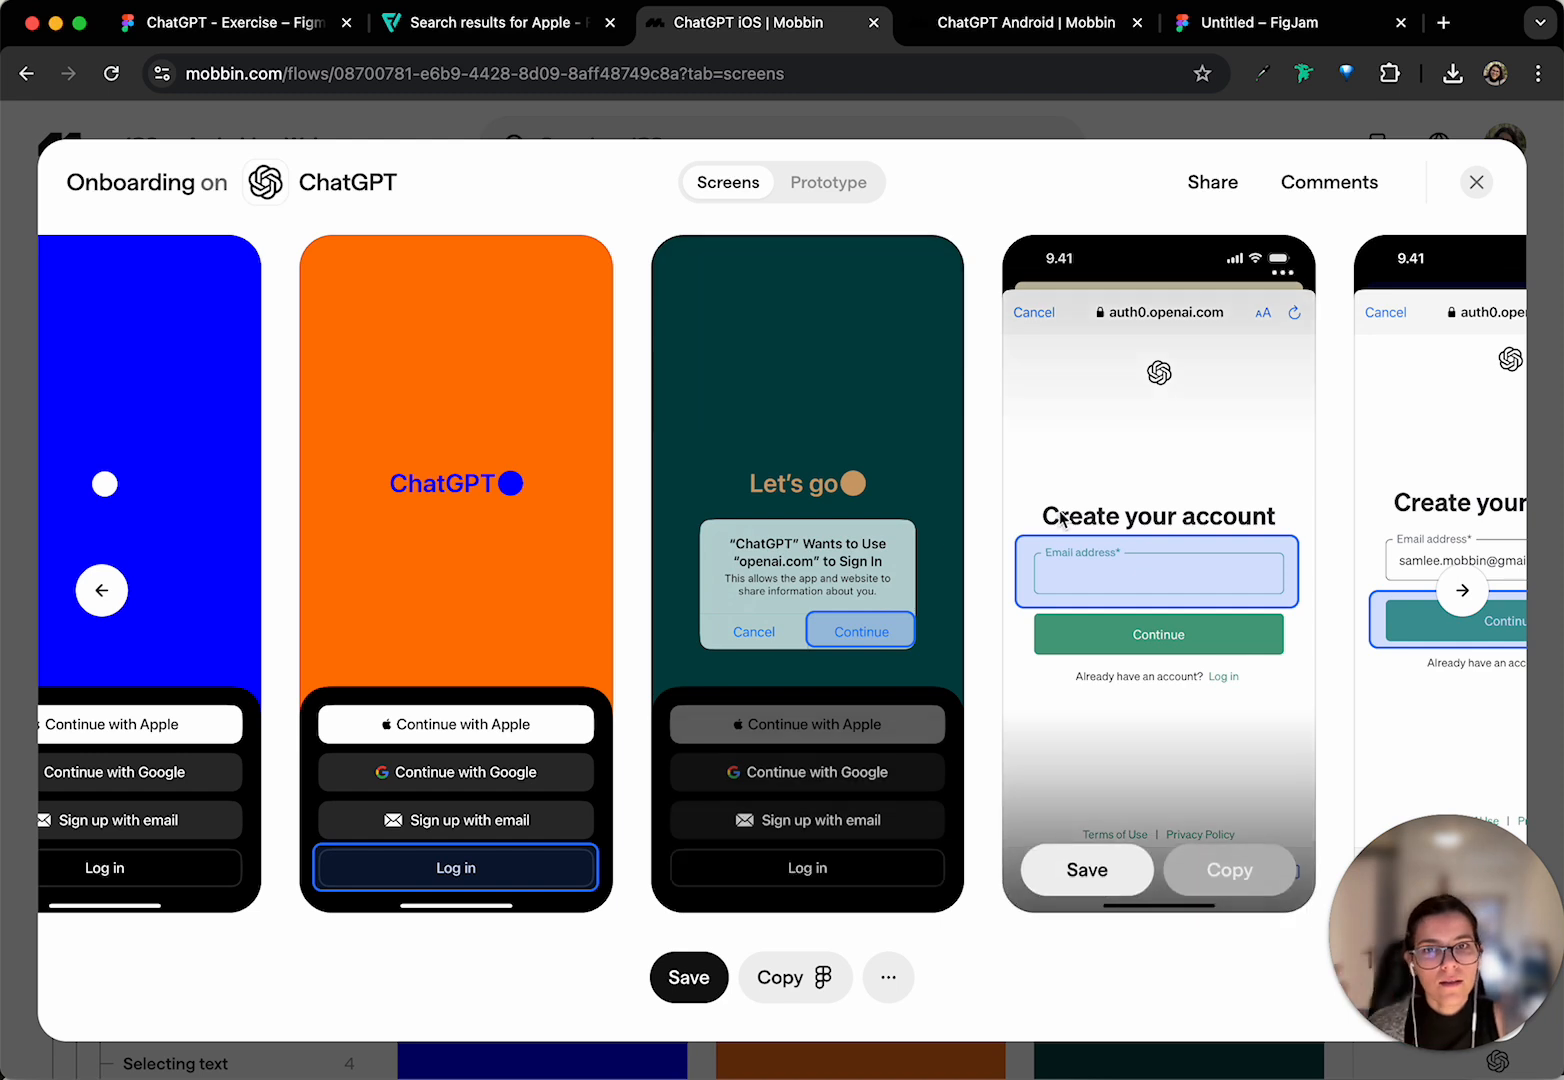
{"action": "scroll", "coordinate": [1060, 518], "scroll_direction": "right", "scroll_amount": 3}
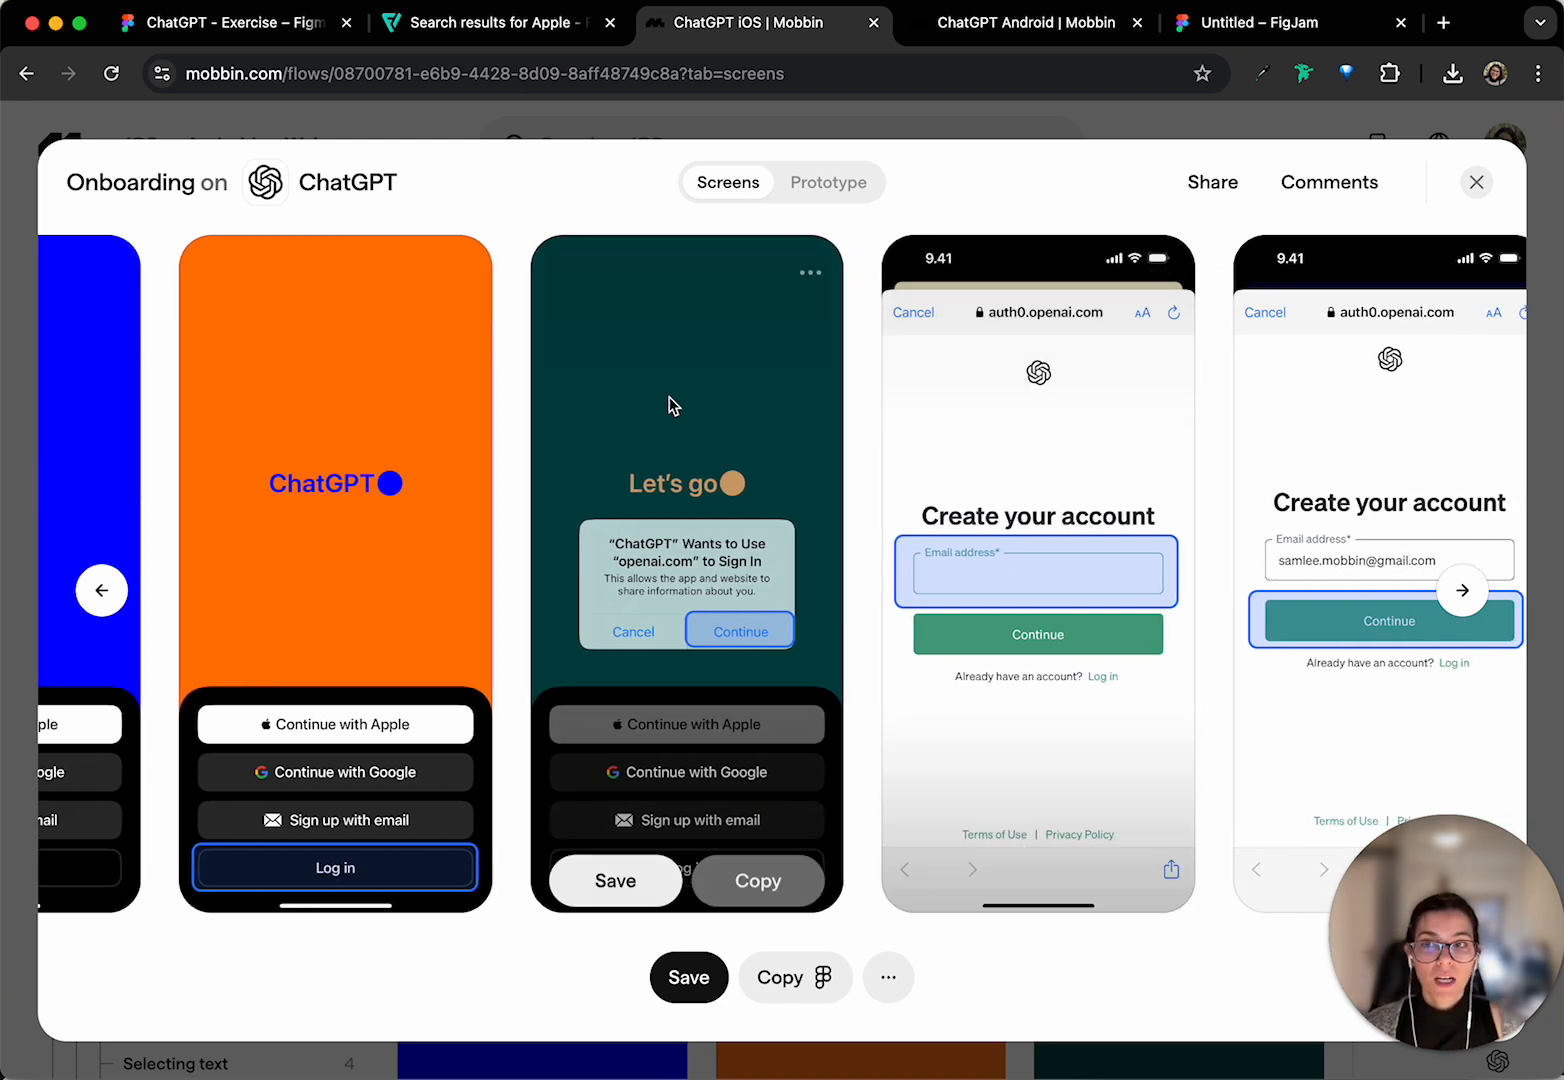
{"action": "scroll", "coordinate": [510, 488], "scroll_direction": "left", "scroll_amount": 3}
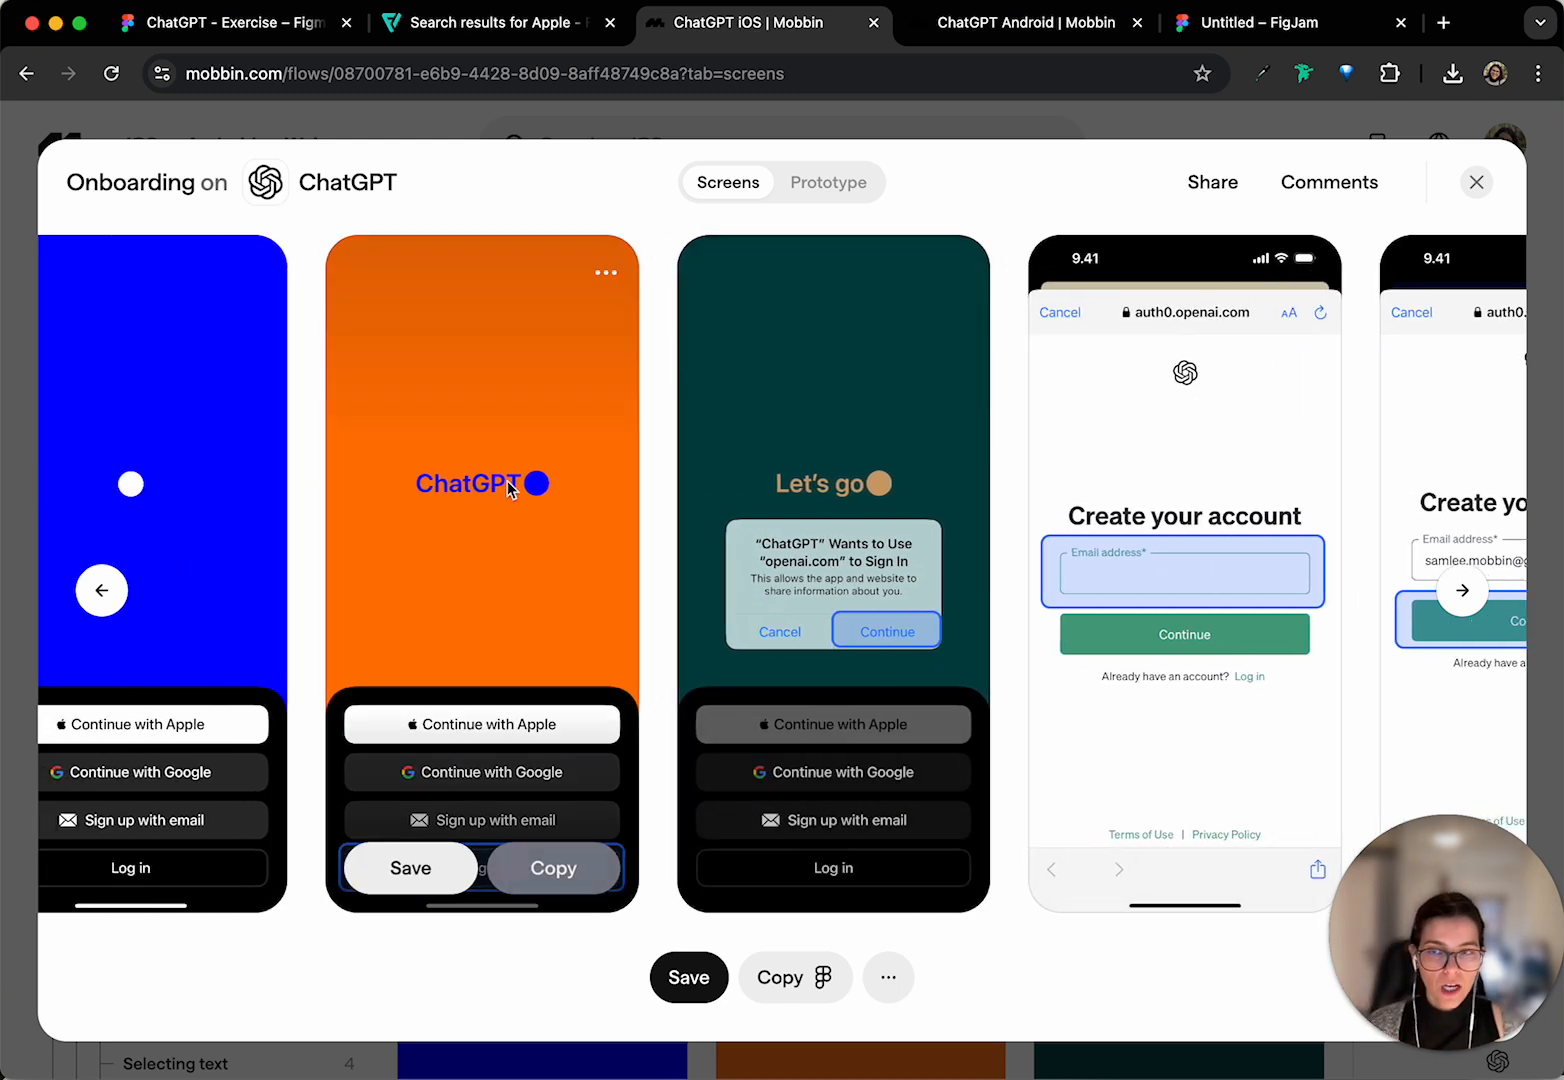
{"action": "scroll", "coordinate": [510, 488], "scroll_direction": "right", "scroll_amount": 4}
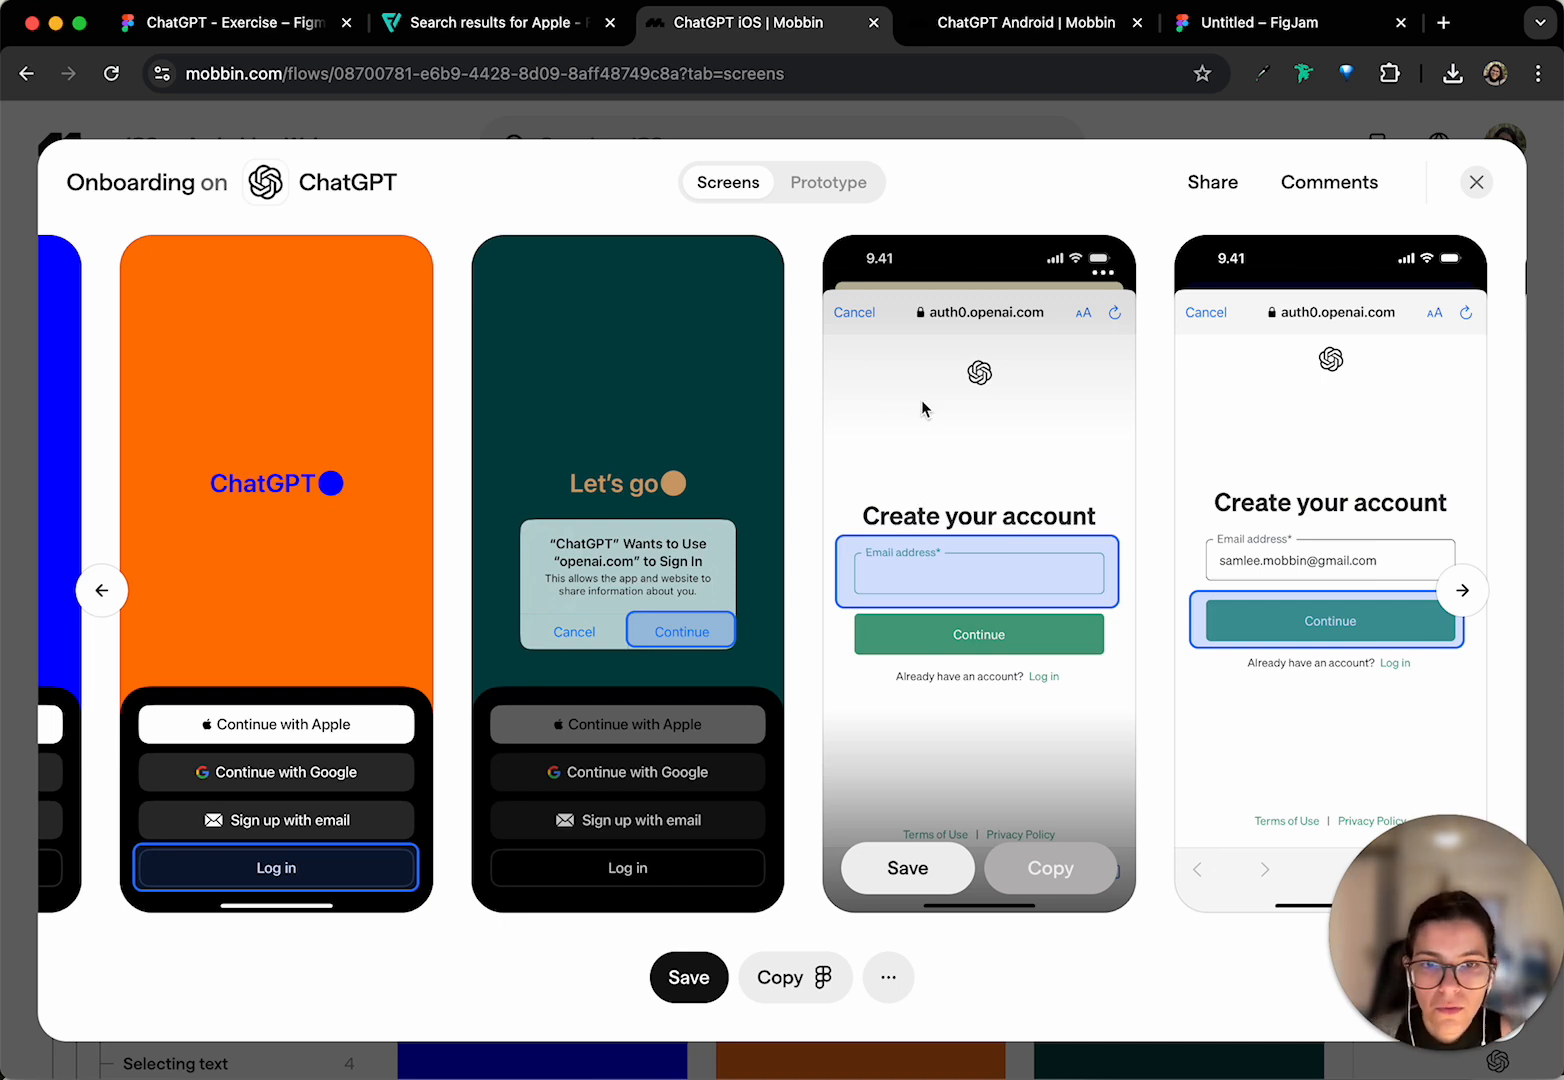
{"action": "scroll", "coordinate": [921, 400], "scroll_direction": "right", "scroll_amount": 5}
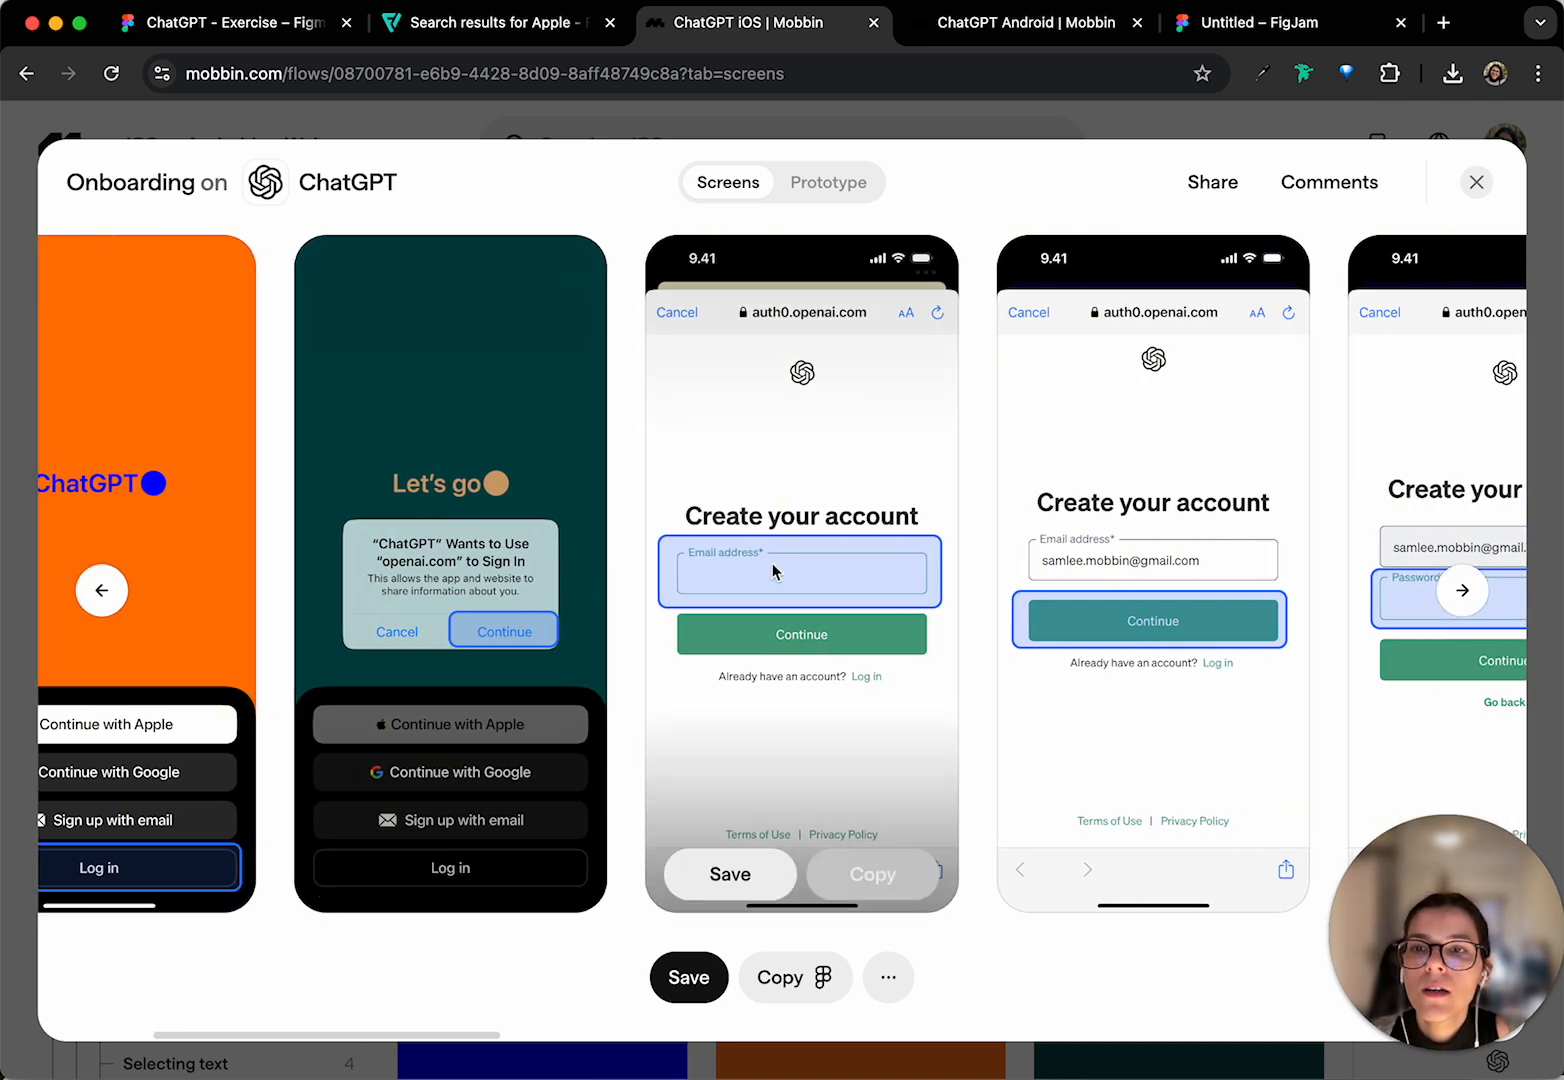
{"action": "scroll", "coordinate": [862, 549], "scroll_direction": "right", "scroll_amount": 5}
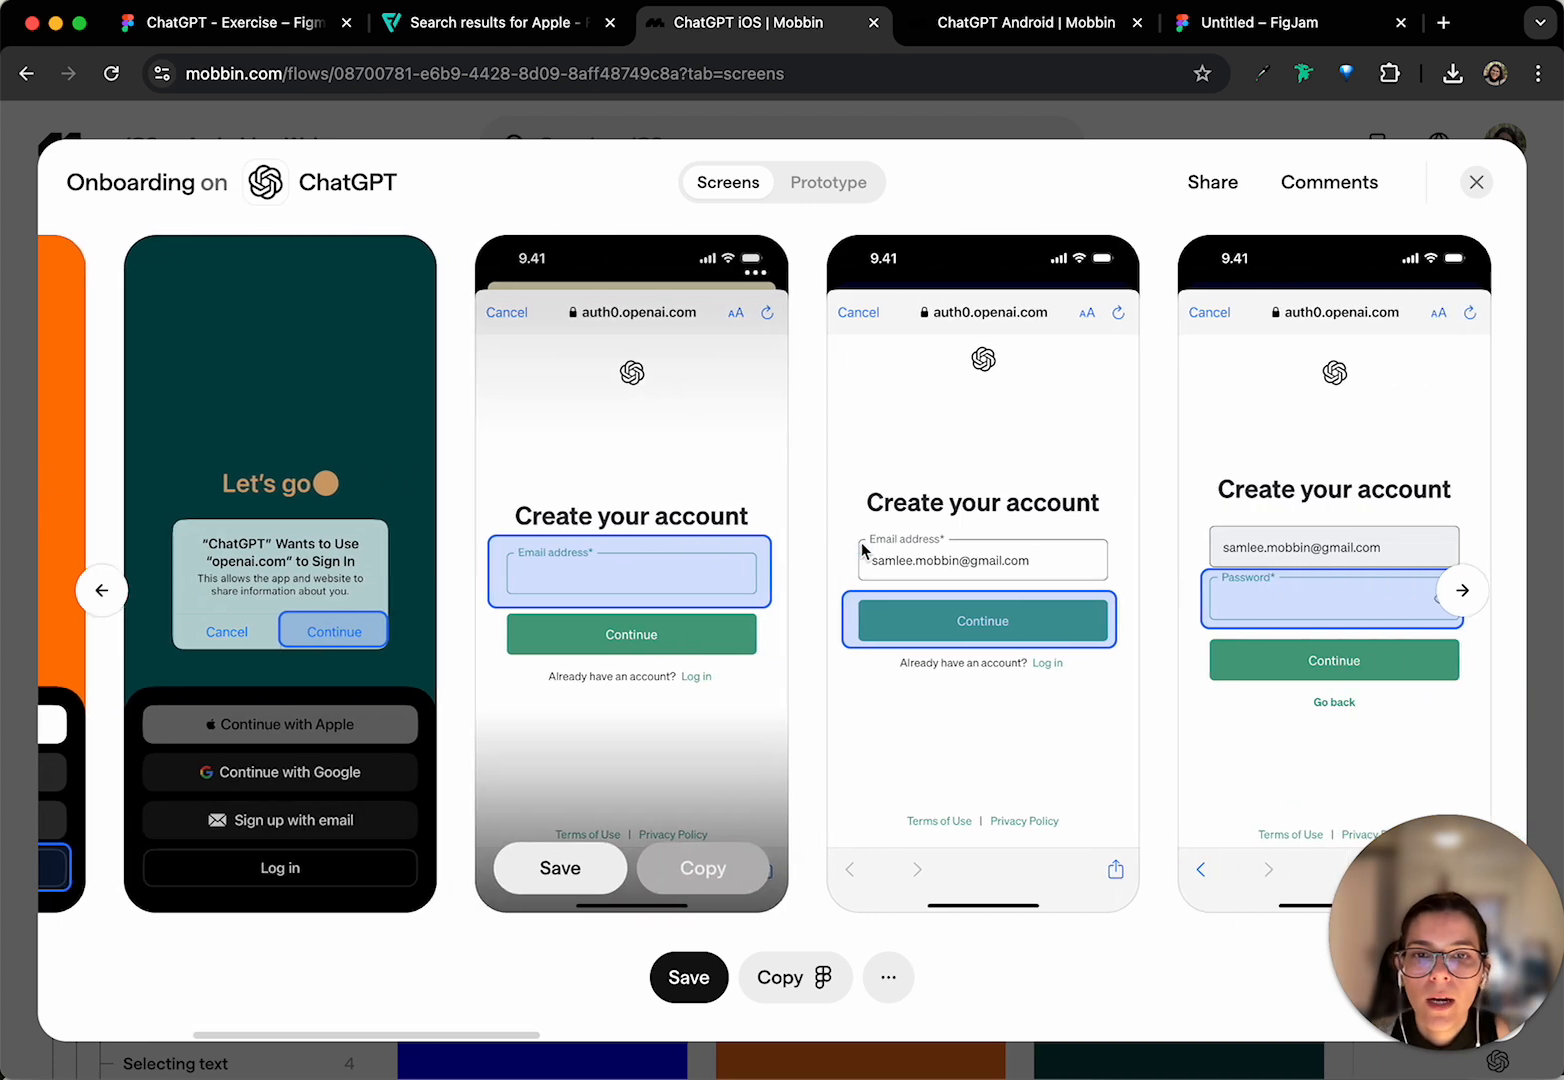
{"action": "scroll", "coordinate": [862, 549], "scroll_direction": "right", "scroll_amount": 20}
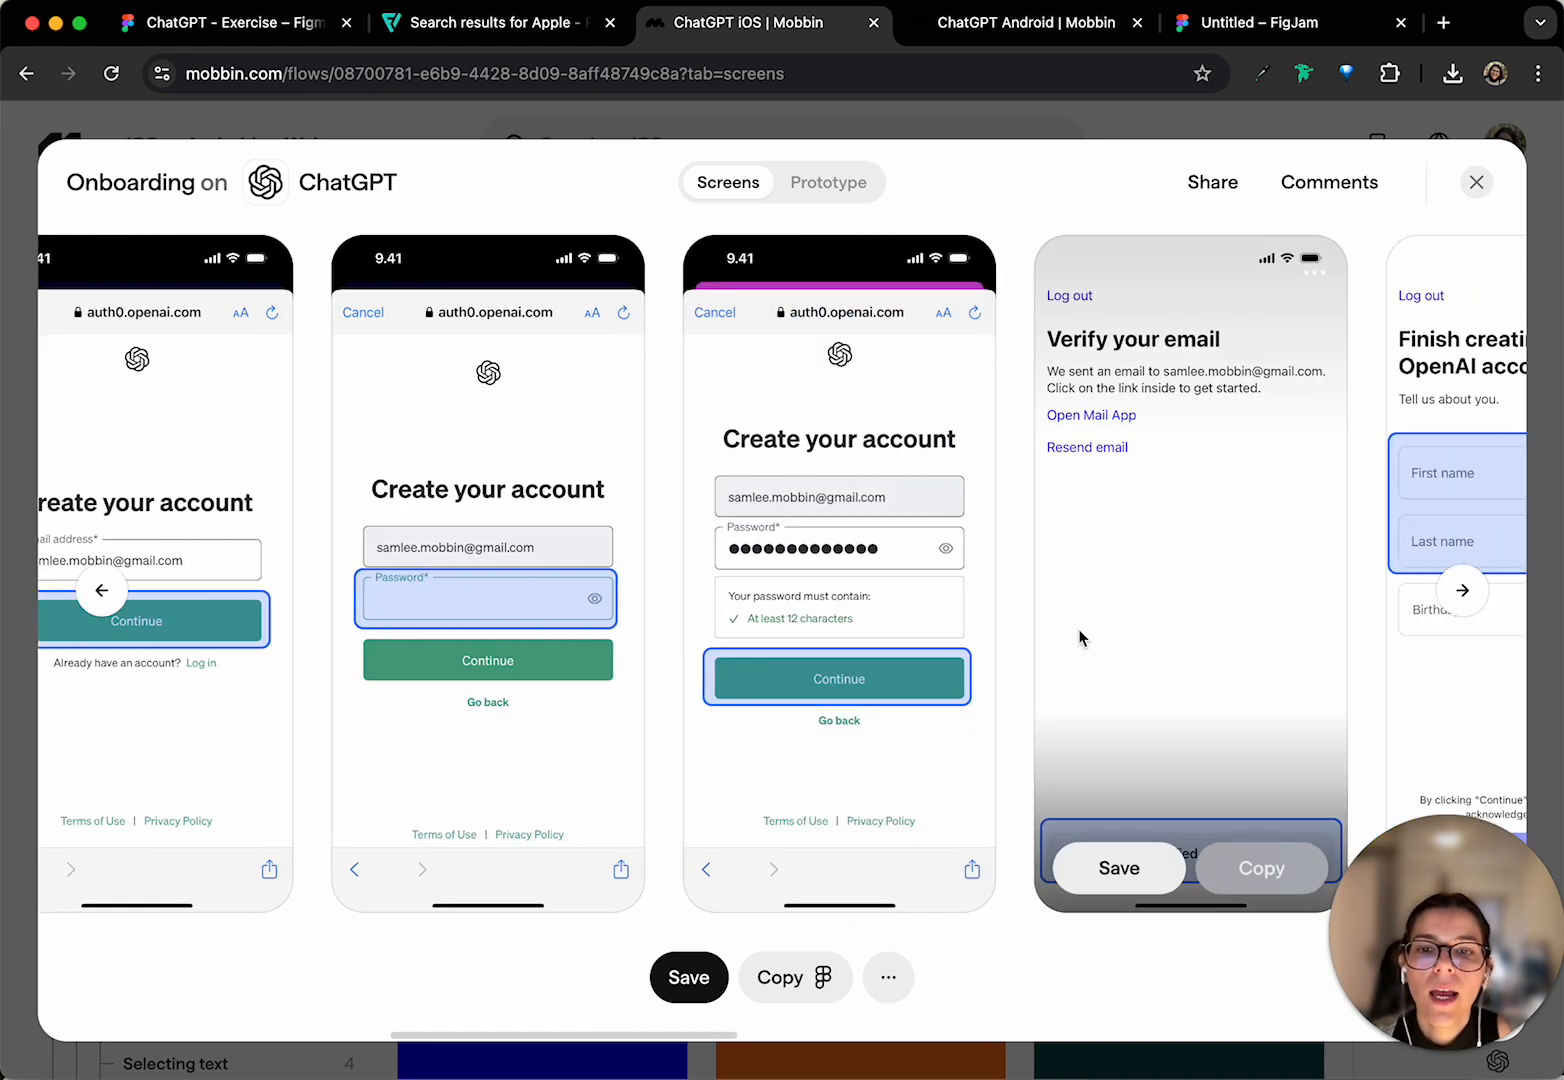
{"action": "scroll", "coordinate": [1079, 638], "scroll_direction": "right", "scroll_amount": 5}
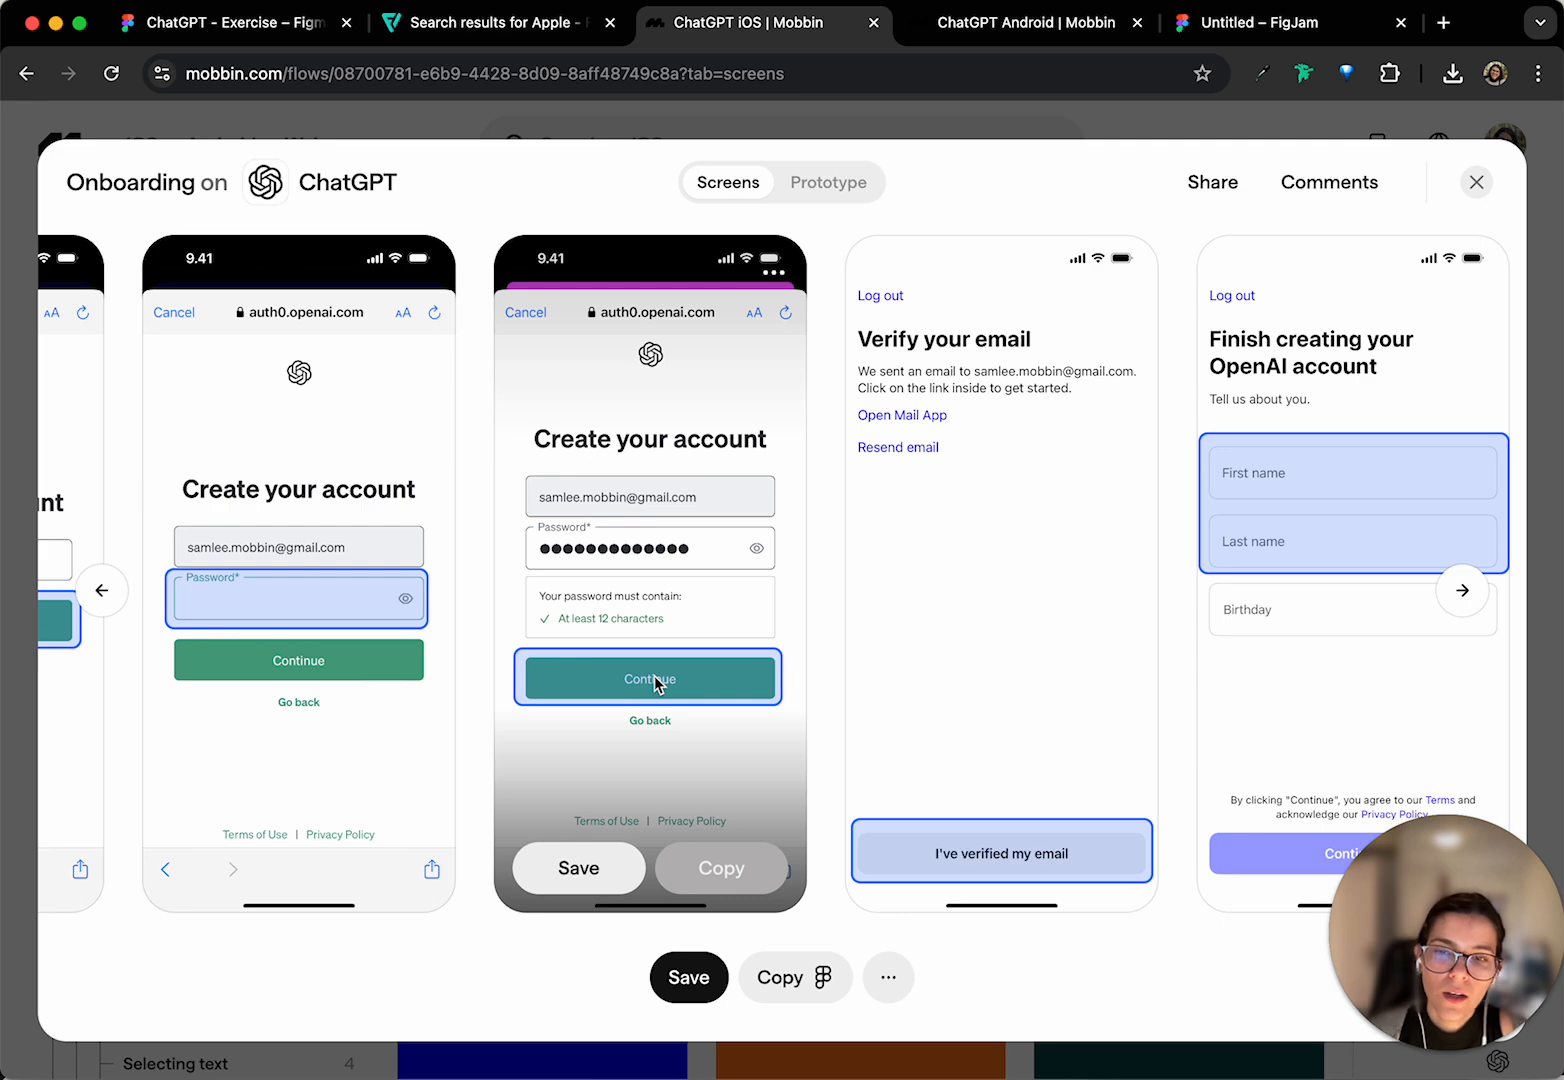
{"action": "scroll", "coordinate": [949, 475], "scroll_direction": "right", "scroll_amount": 14}
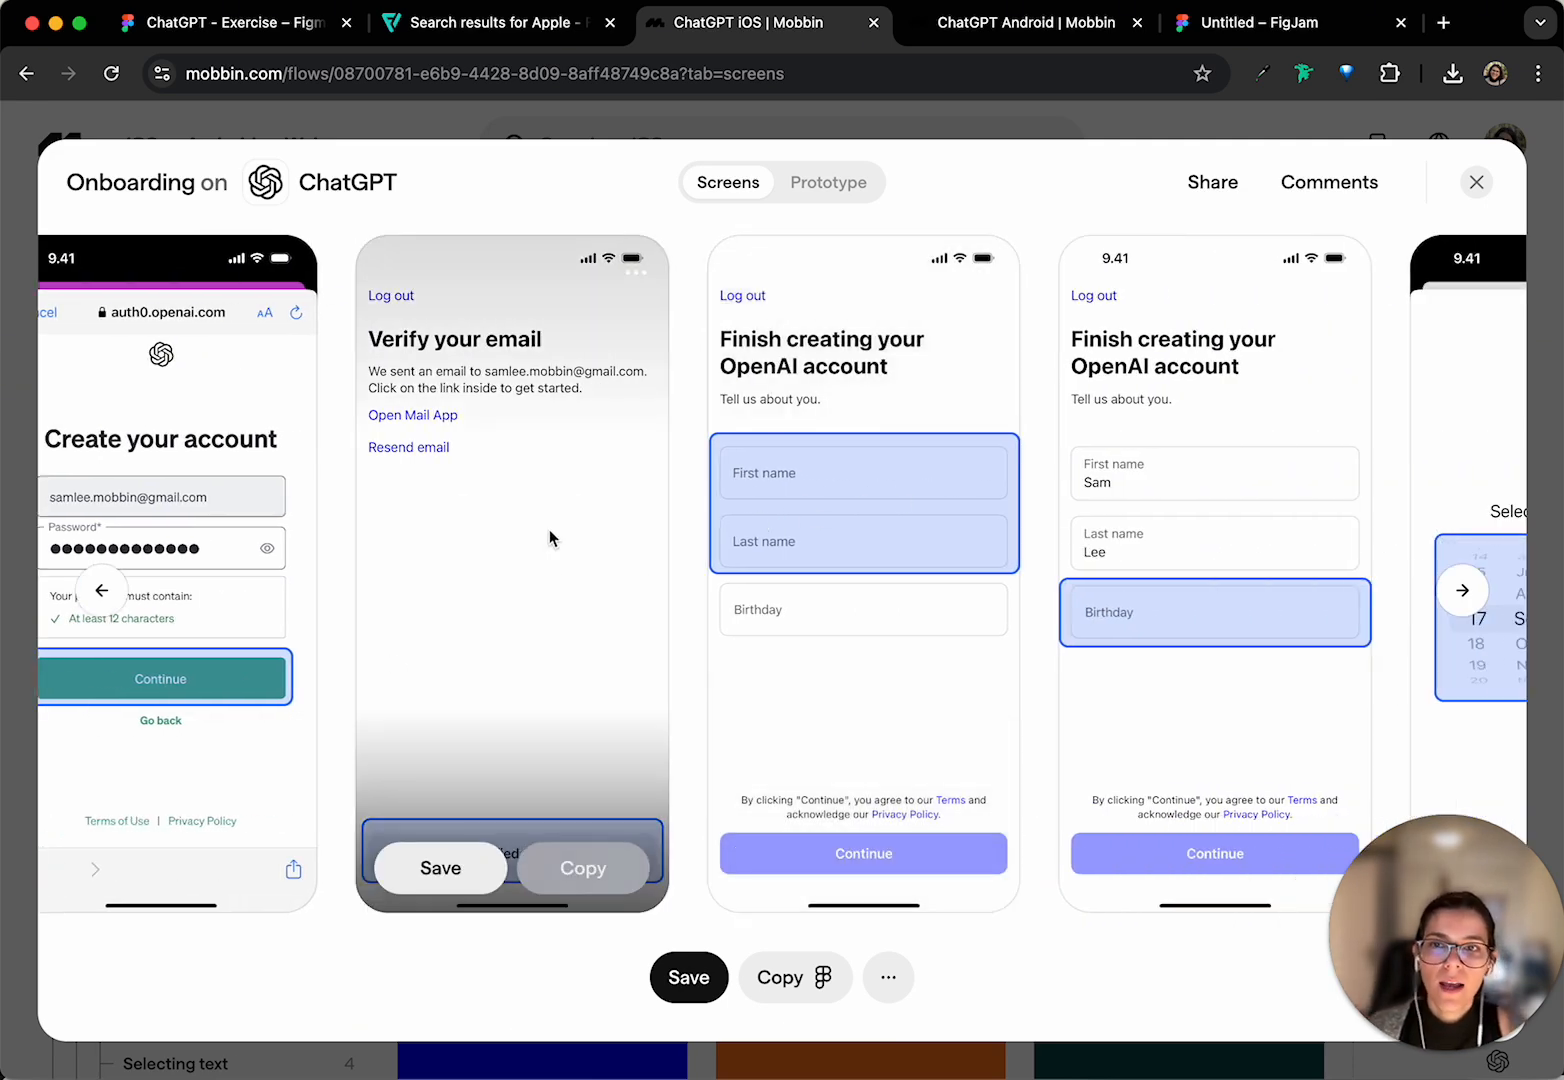
{"action": "scroll", "coordinate": [575, 412], "scroll_direction": "right", "scroll_amount": 7}
{"action": "scroll", "coordinate": [762, 445], "scroll_direction": "left", "scroll_amount": 3}
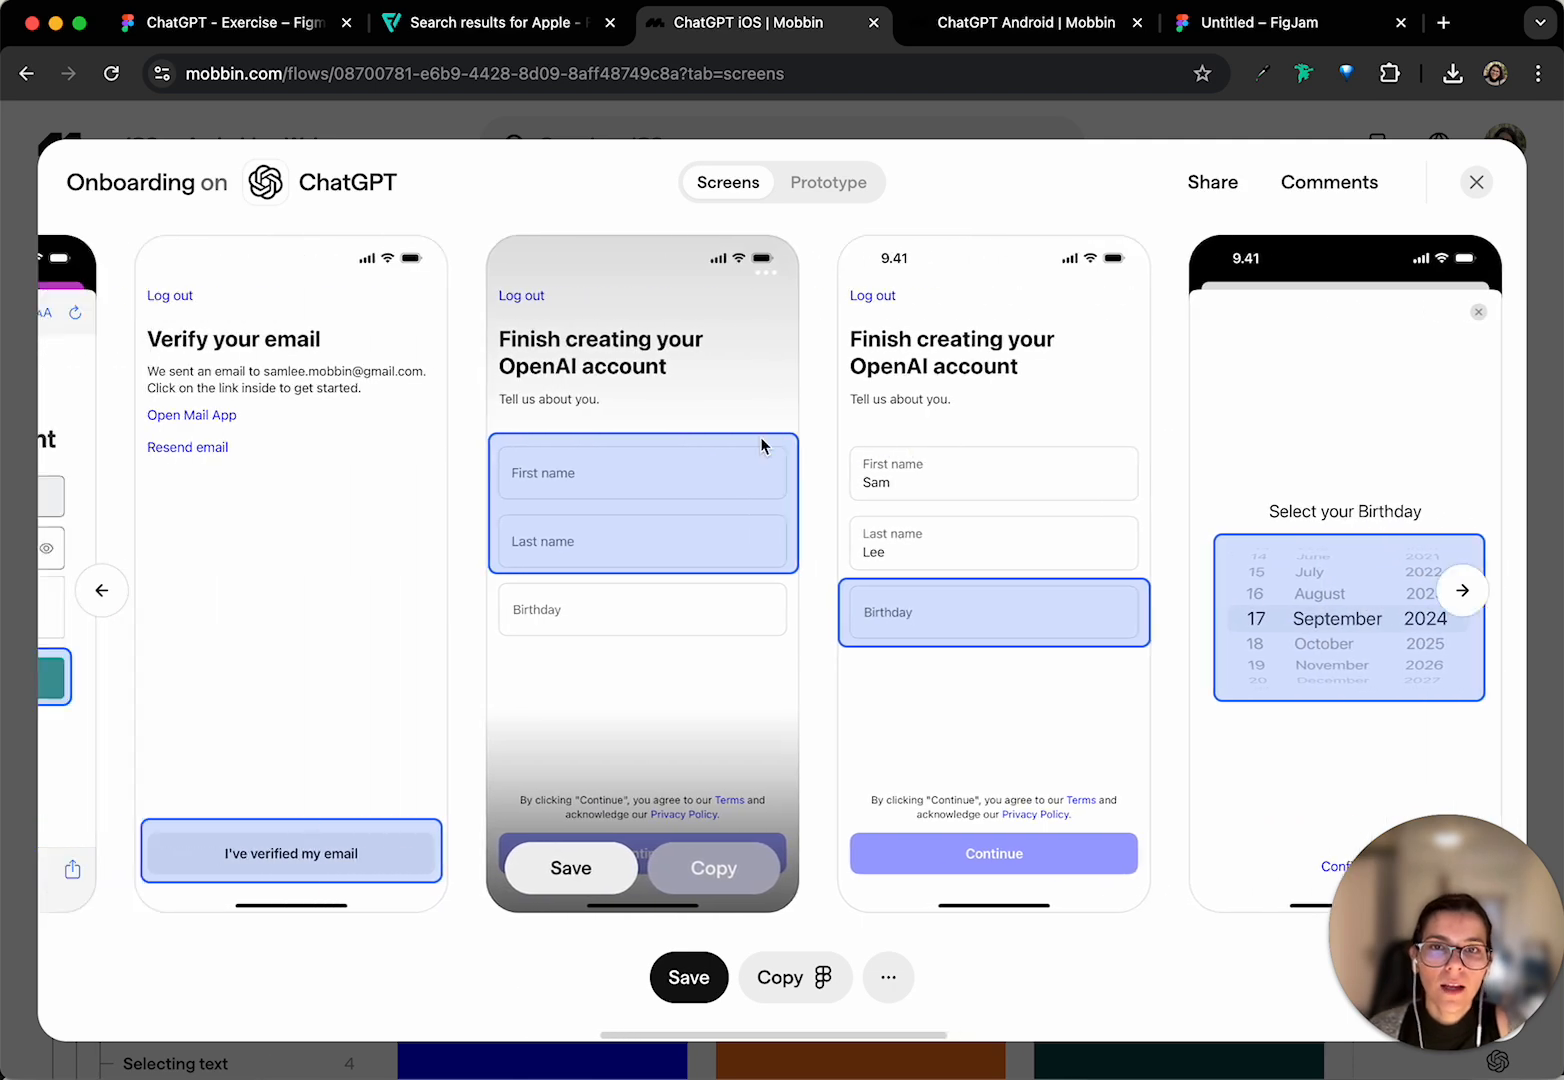
{"action": "scroll", "coordinate": [737, 445], "scroll_direction": "right", "scroll_amount": 20}
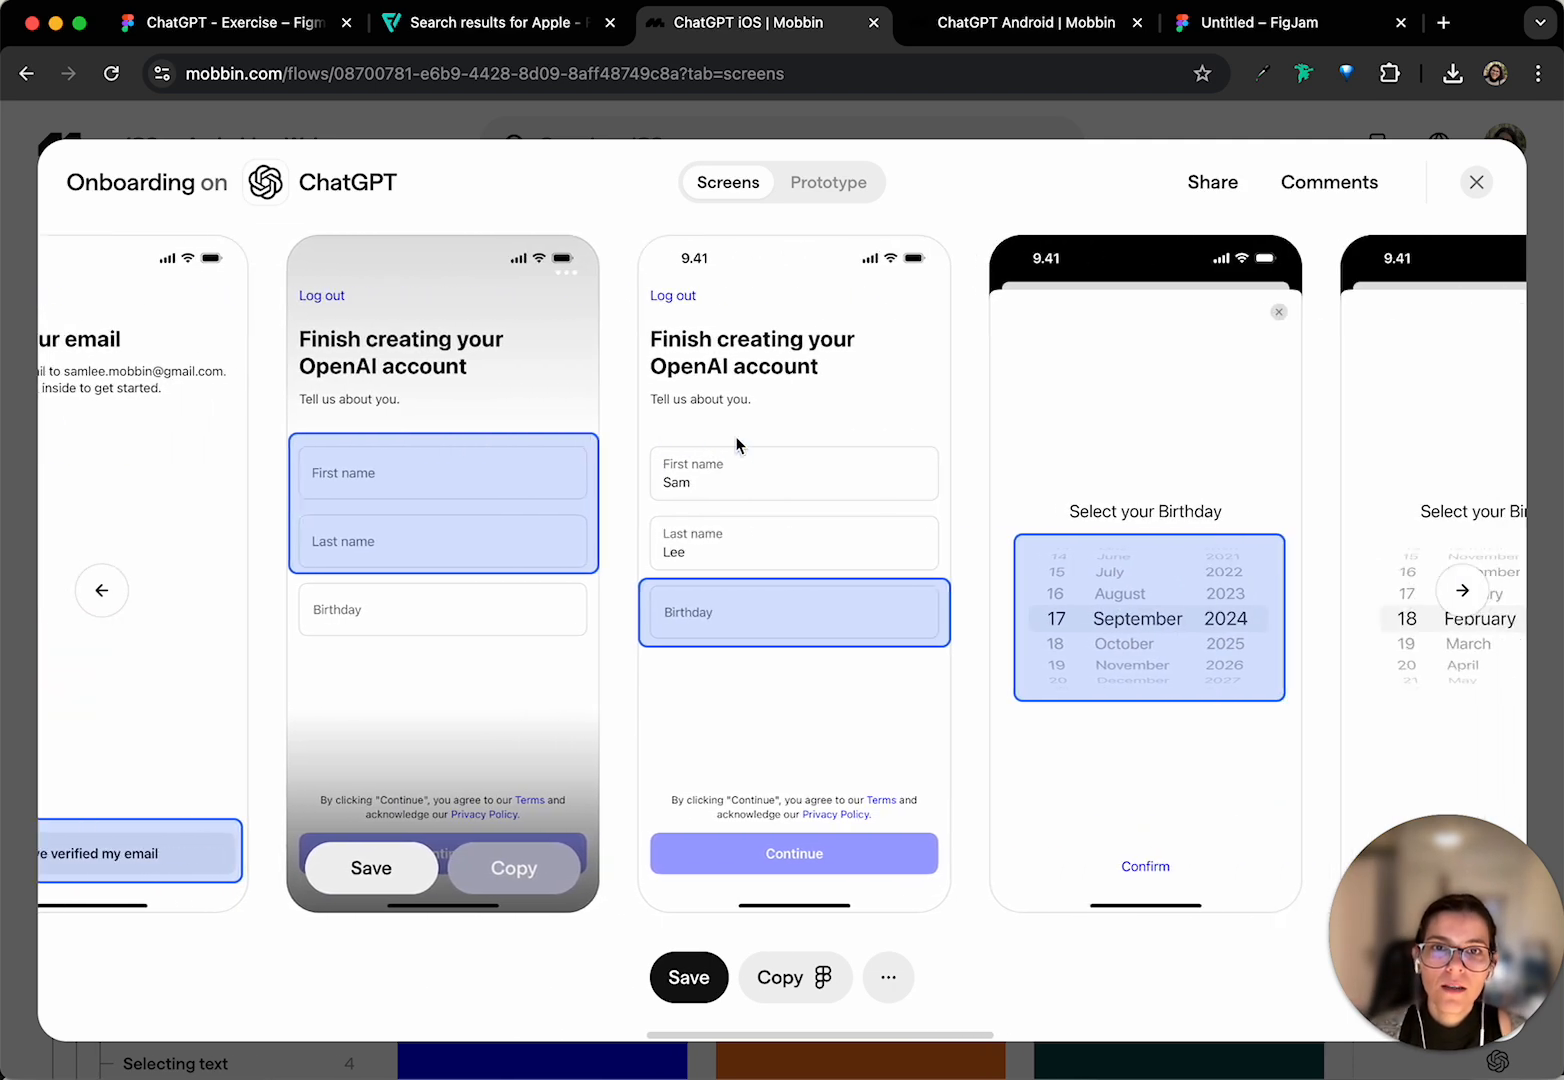
{"action": "scroll", "coordinate": [737, 445], "scroll_direction": "right", "scroll_amount": 3}
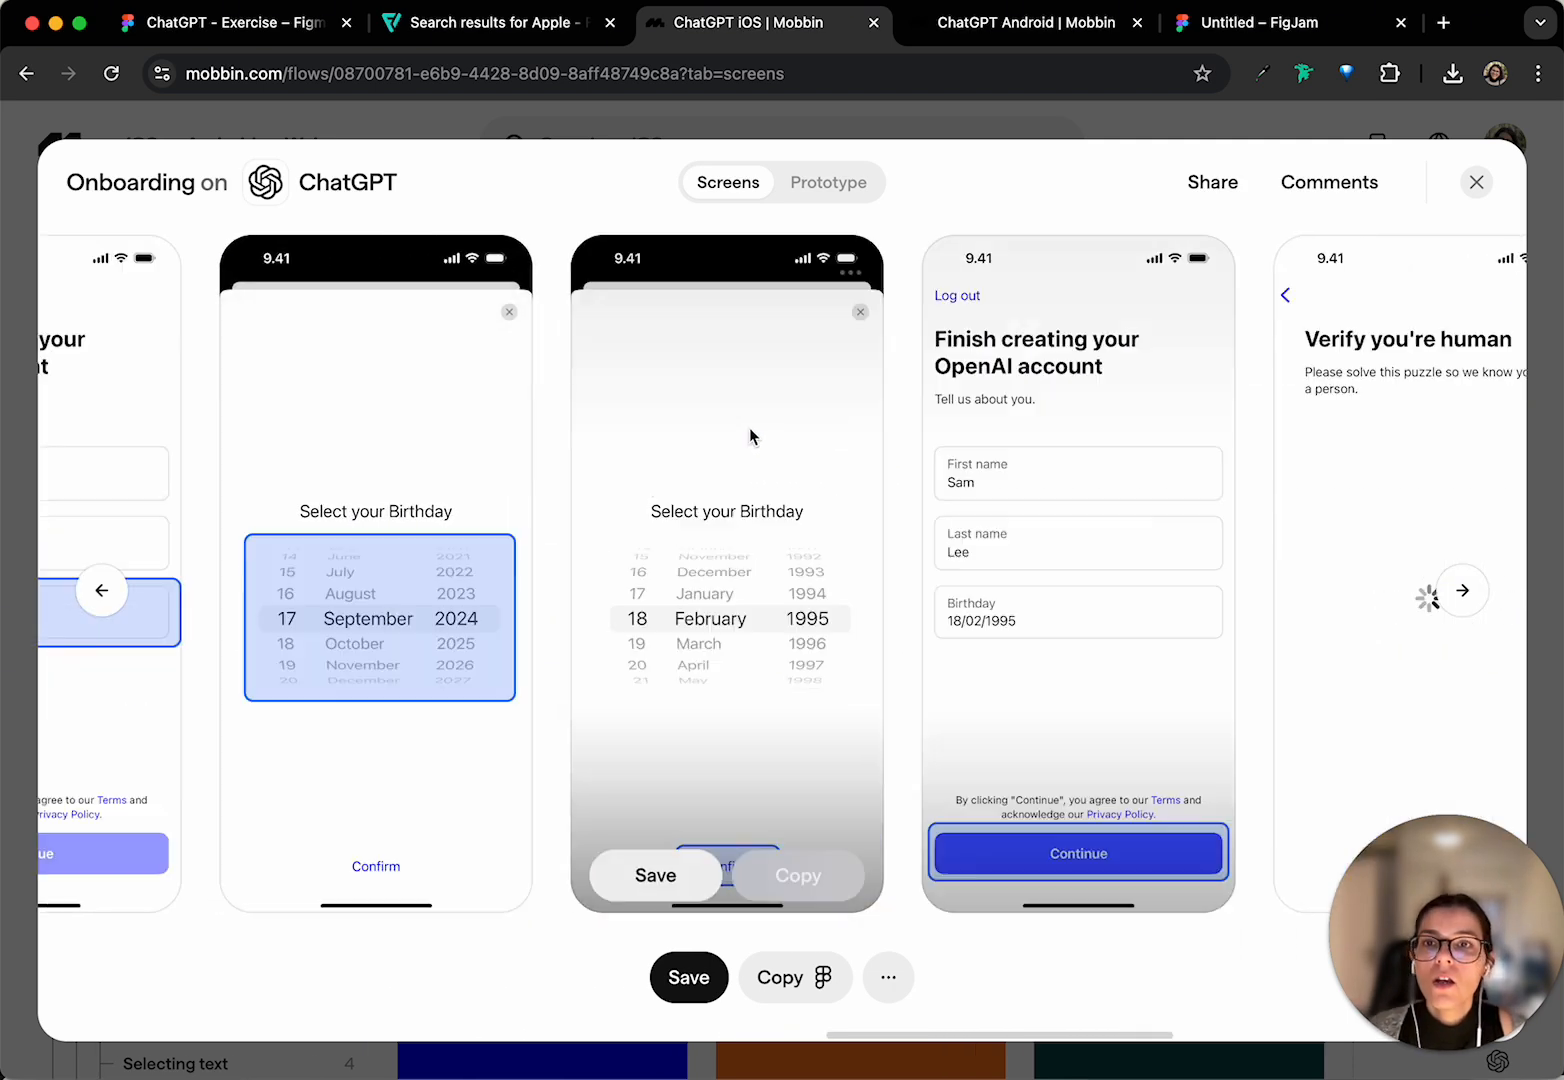
- Review the Onboarding flow again from the sign-up screens through to the welcome and memory introduction screens
{"action": "scroll", "coordinate": [749, 426], "scroll_direction": "left", "scroll_amount": 20}
{"action": "scroll", "coordinate": [822, 586], "scroll_direction": "left", "scroll_amount": 2}
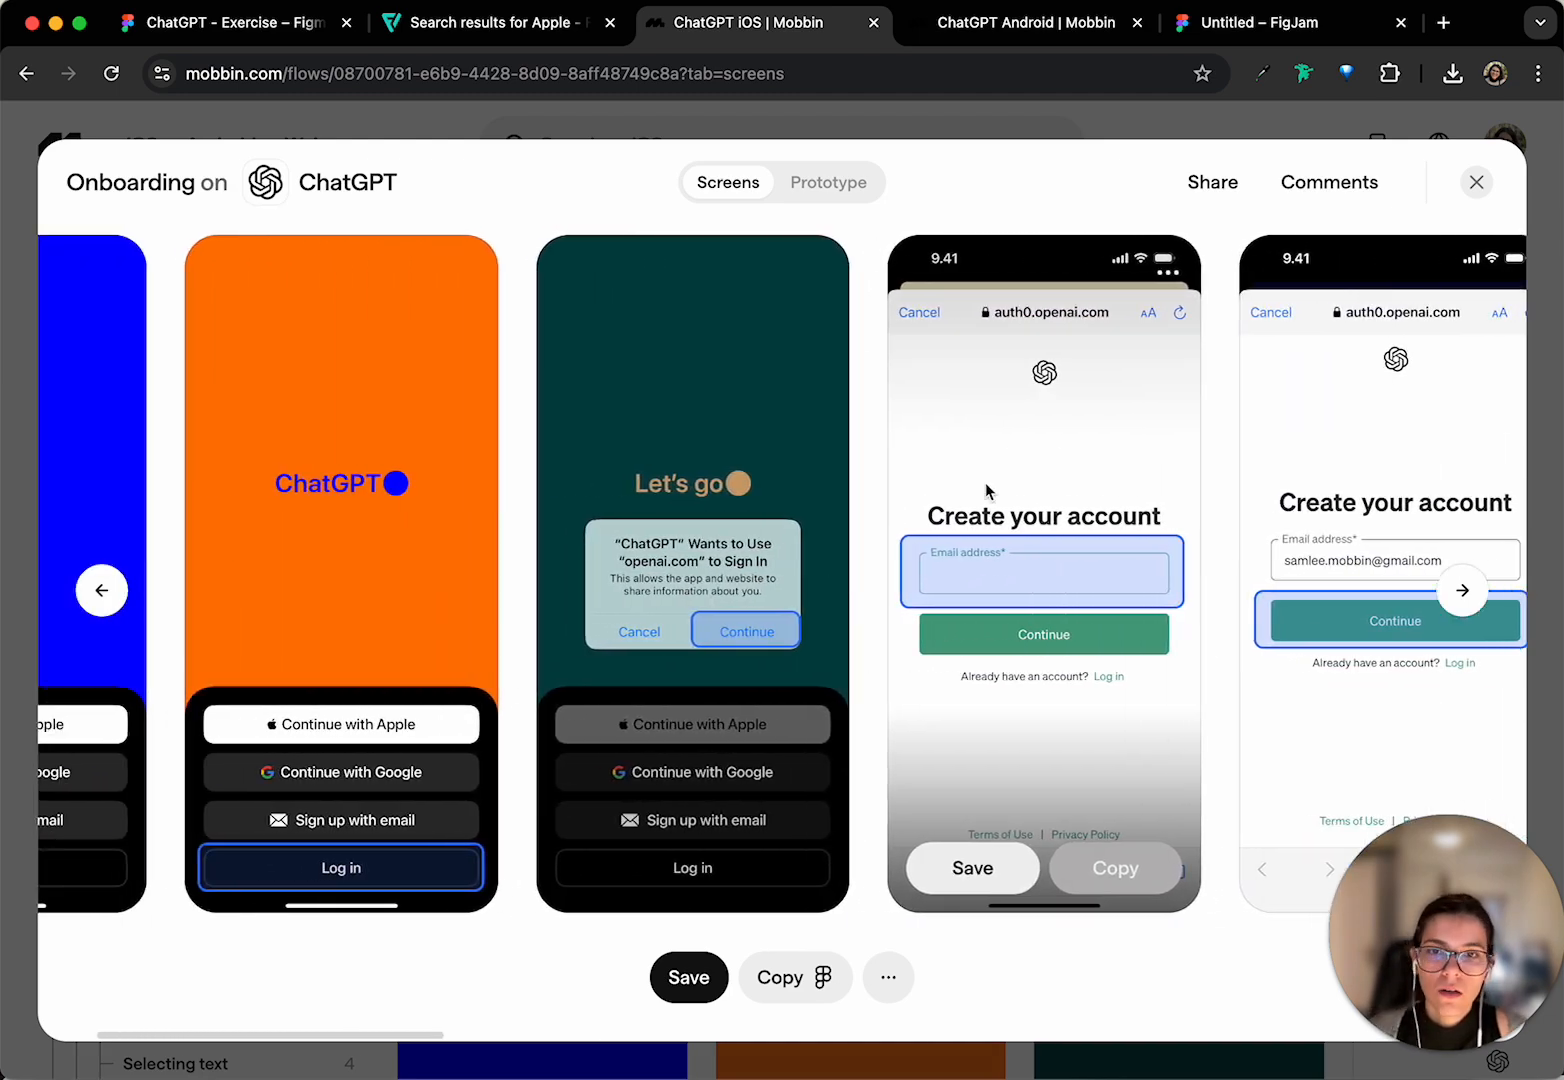
{"action": "scroll", "coordinate": [988, 489], "scroll_direction": "right", "scroll_amount": 3}
{"action": "scroll", "coordinate": [822, 543], "scroll_direction": "right", "scroll_amount": 3}
{"action": "scroll", "coordinate": [822, 543], "scroll_direction": "right", "scroll_amount": 20}
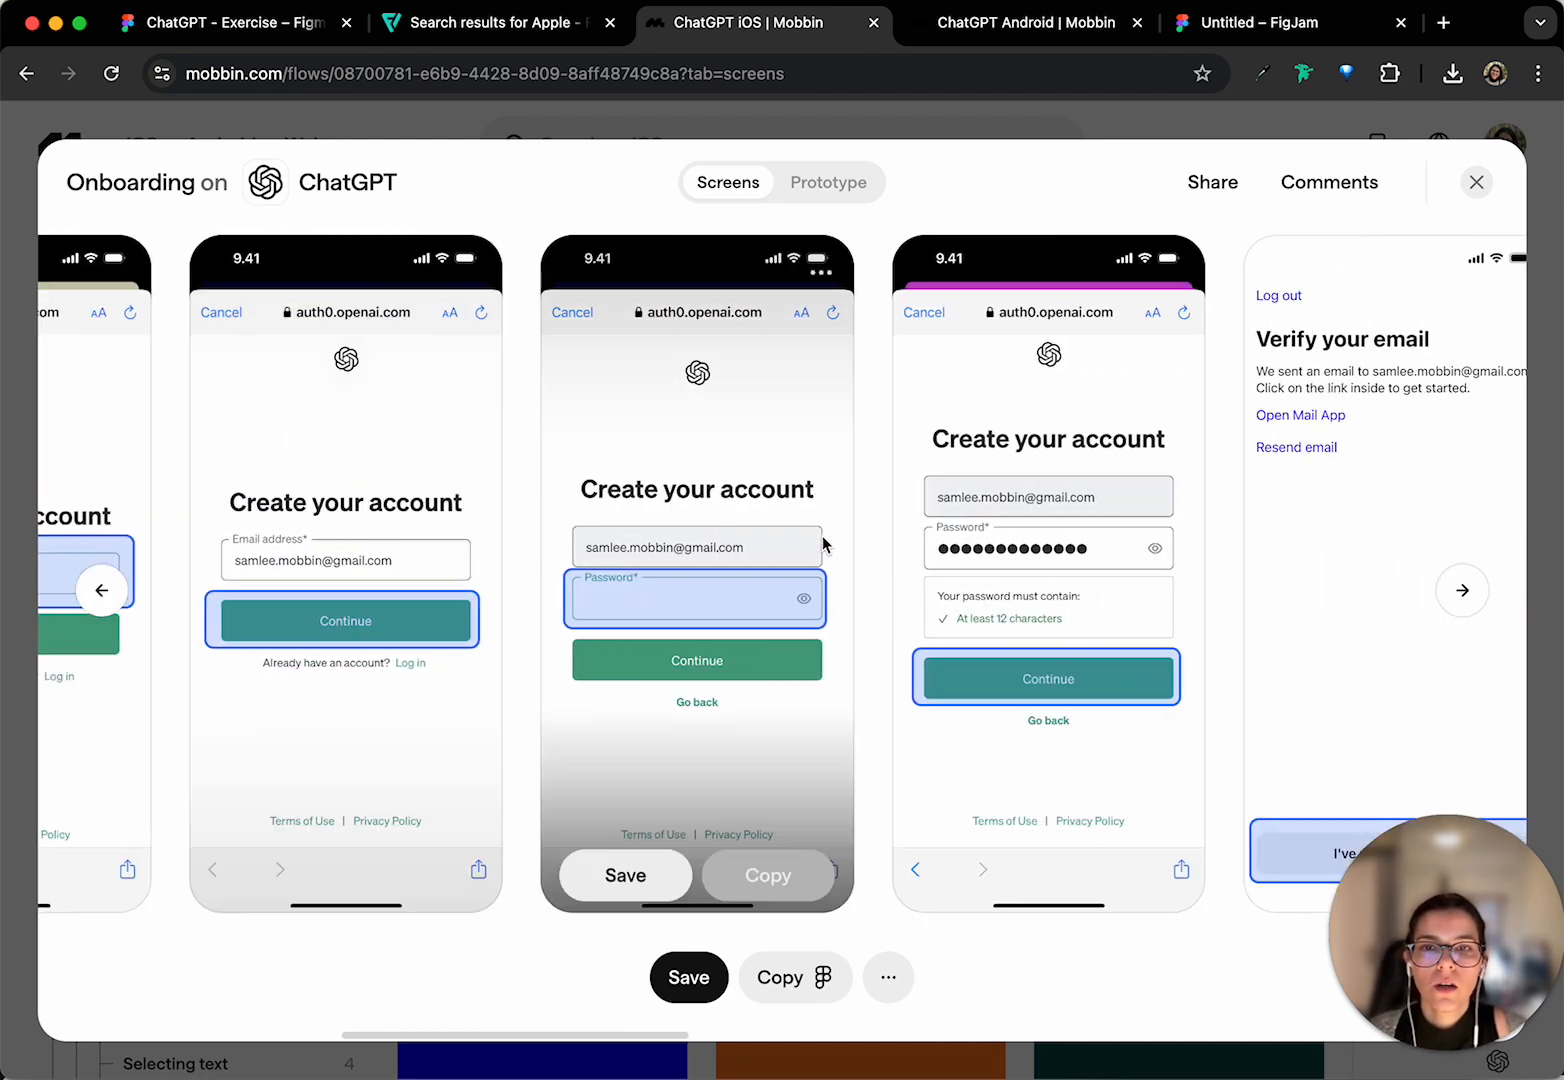
{"action": "scroll", "coordinate": [822, 543], "scroll_direction": "right", "scroll_amount": 20}
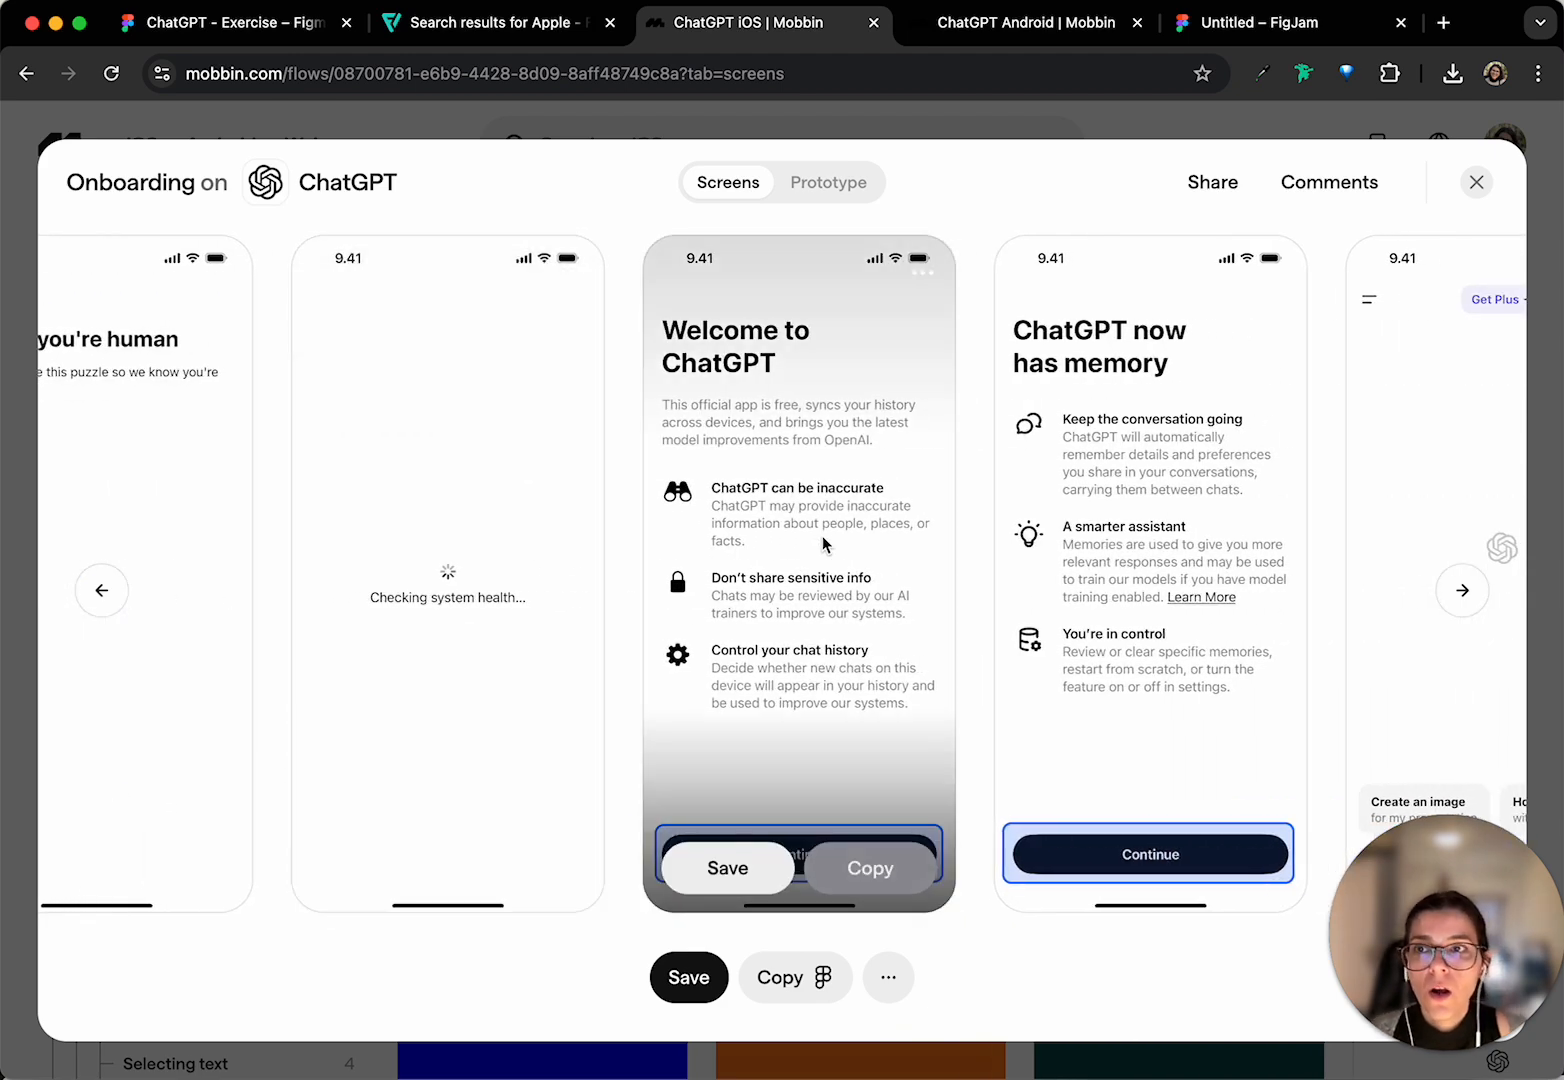
{"action": "scroll", "coordinate": [822, 543], "scroll_direction": "left", "scroll_amount": 2}
{"action": "scroll", "coordinate": [822, 543], "scroll_direction": "right", "scroll_amount": 4}
- Leave the Onboarding flow for Mobbin's web apps catalogue and return to the ChatGPT - Exercise file in Figma
{"action": "left_click", "coordinate": [1478, 181]}
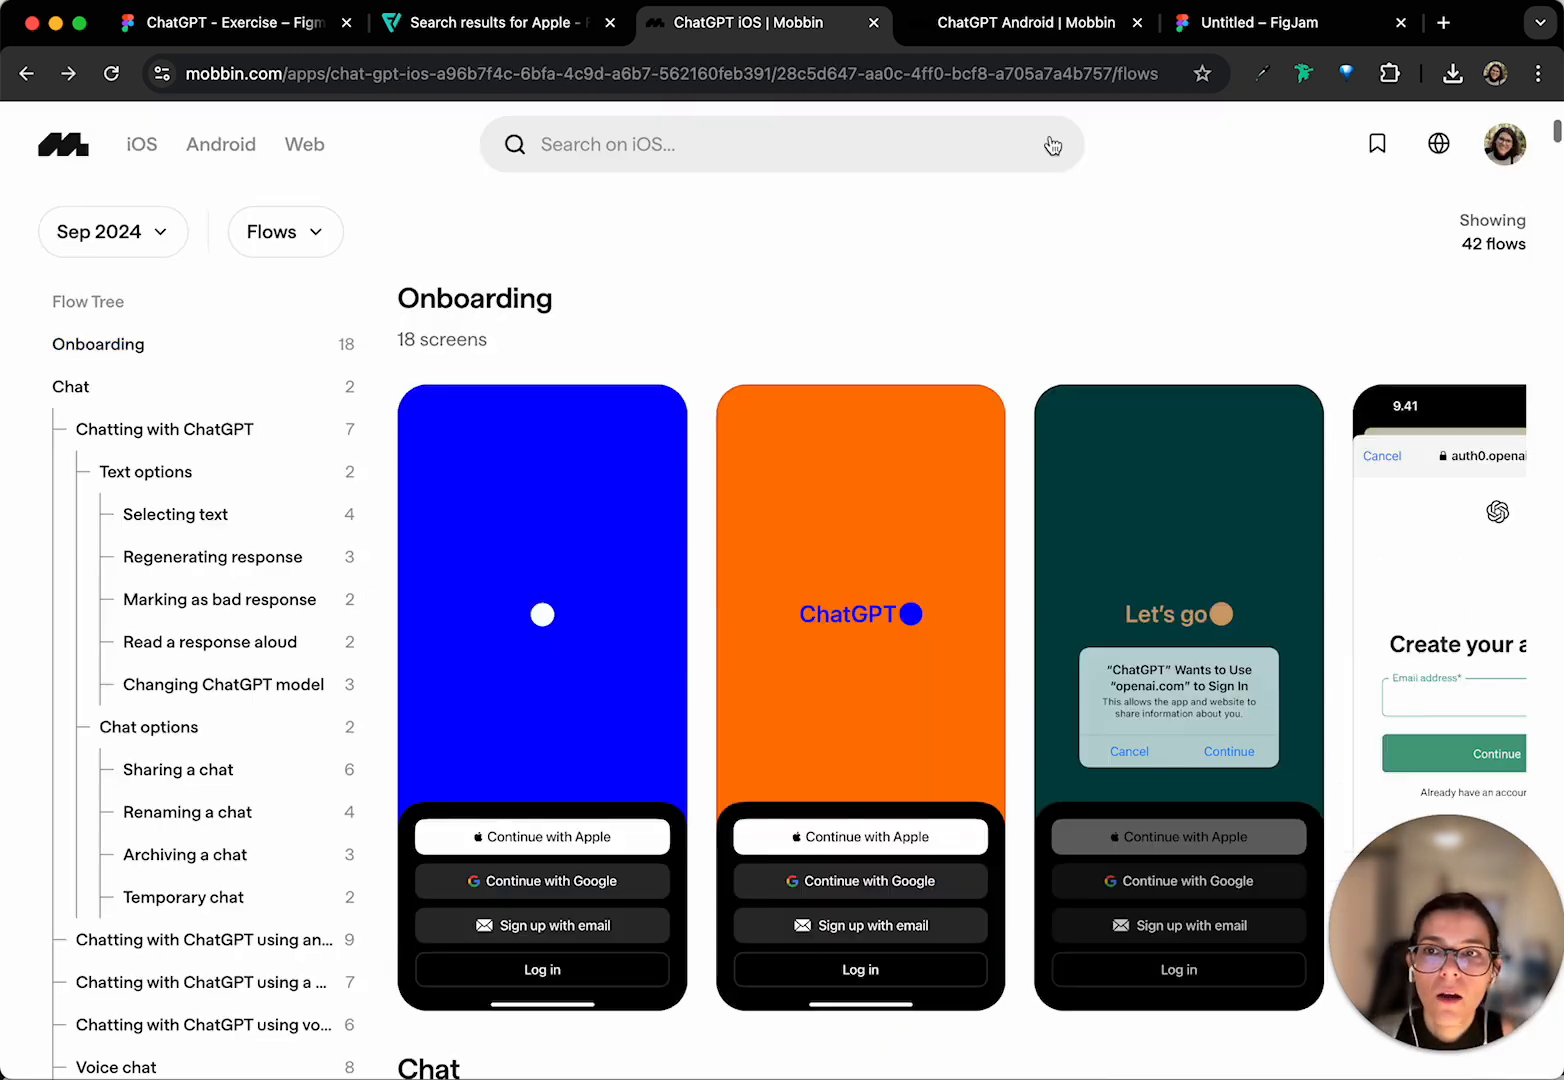
{"action": "left_click", "coordinate": [300, 143]}
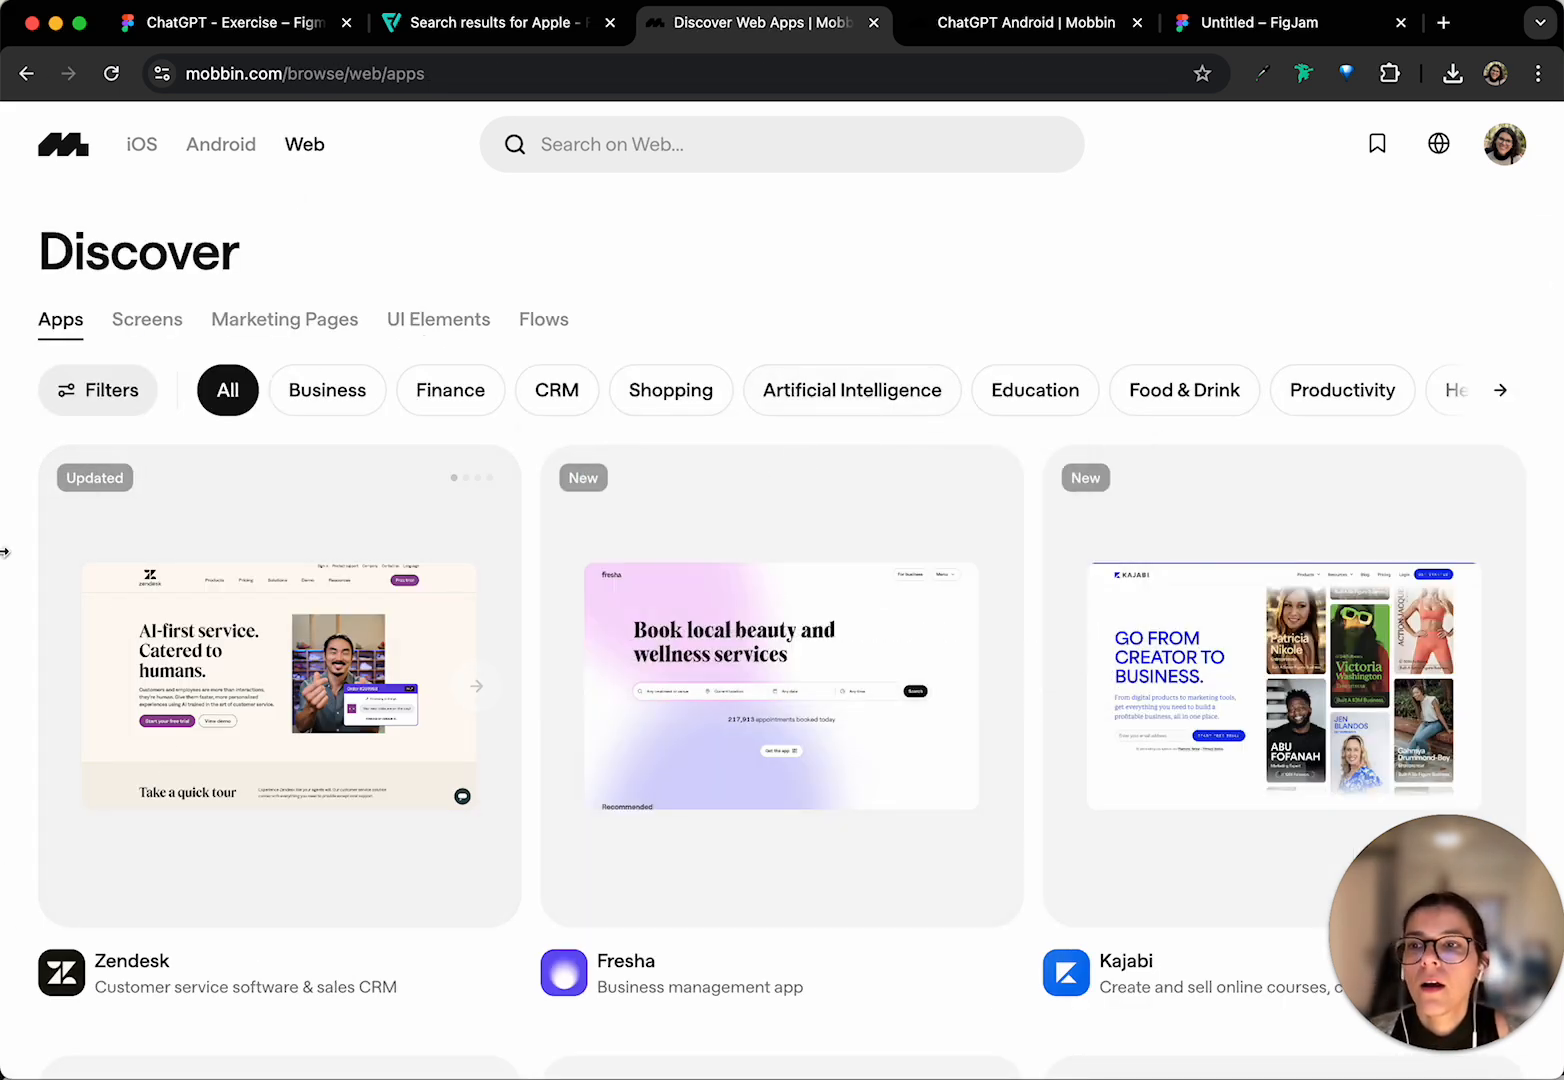
{"action": "left_click", "coordinate": [205, 33]}
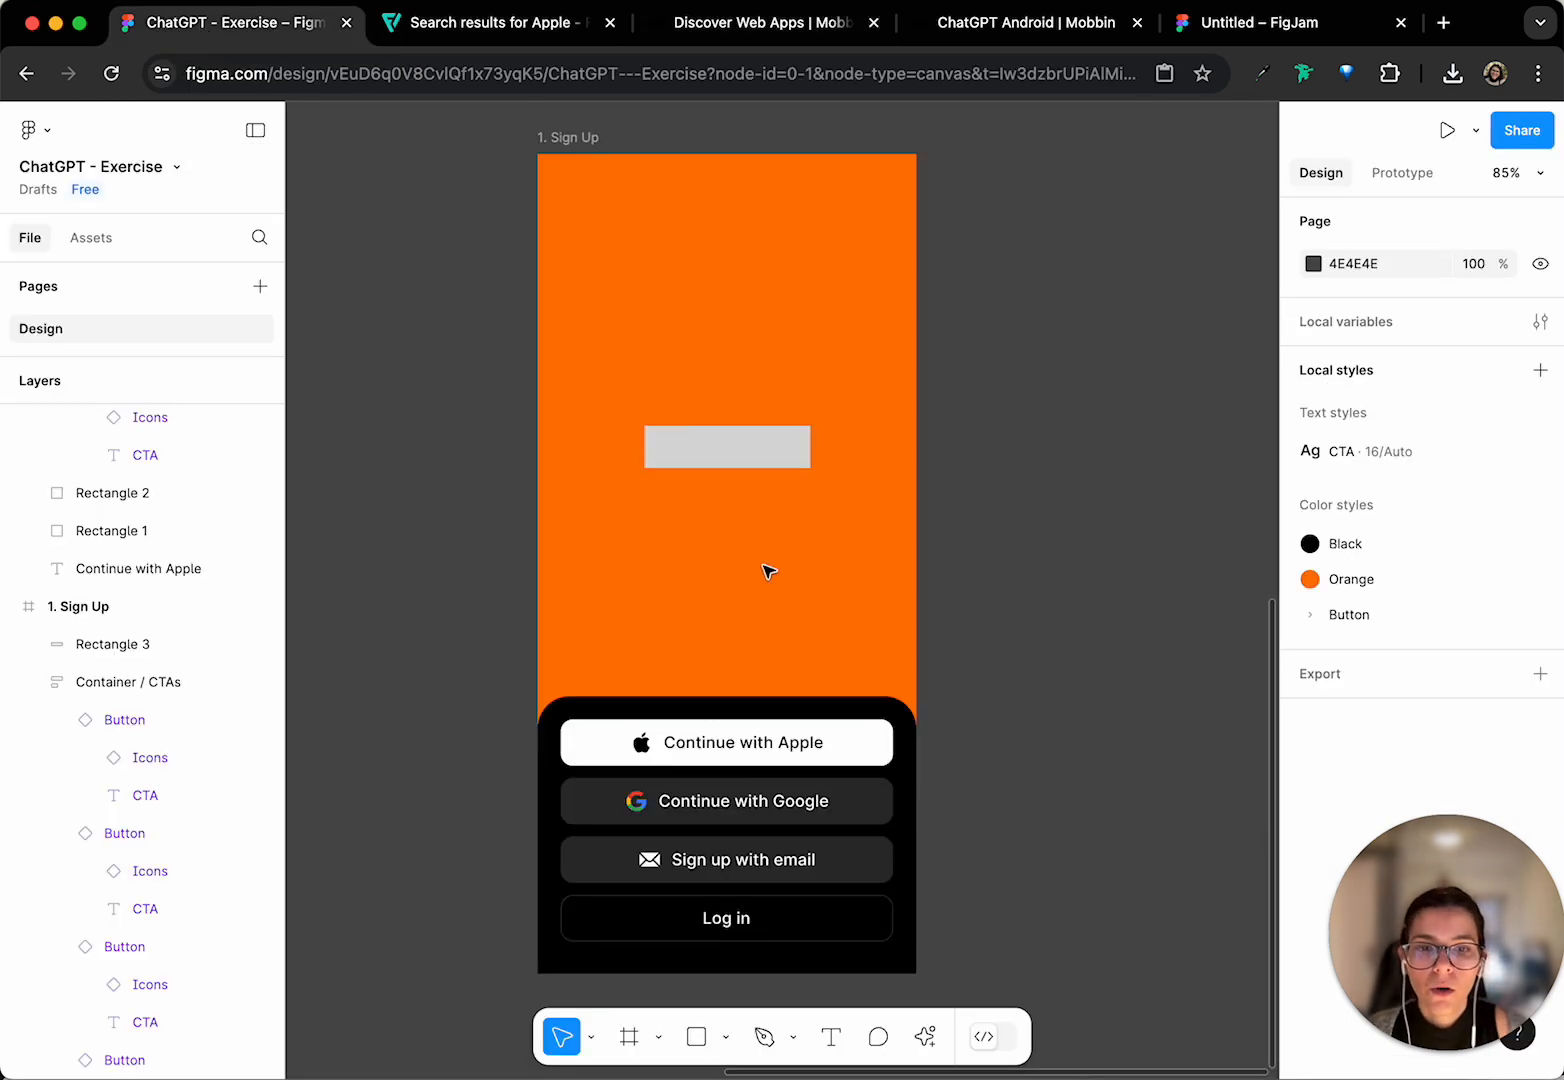